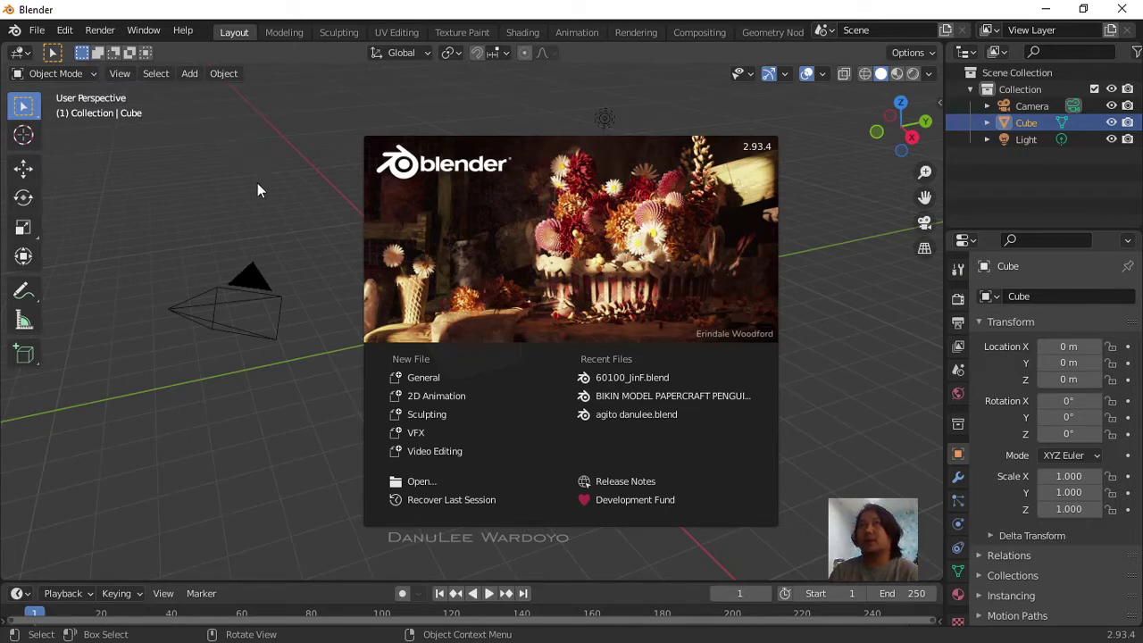
Step: Import the STL model Staff_Of_Homa.stl from the files folder on the Desktop
click(40, 31)
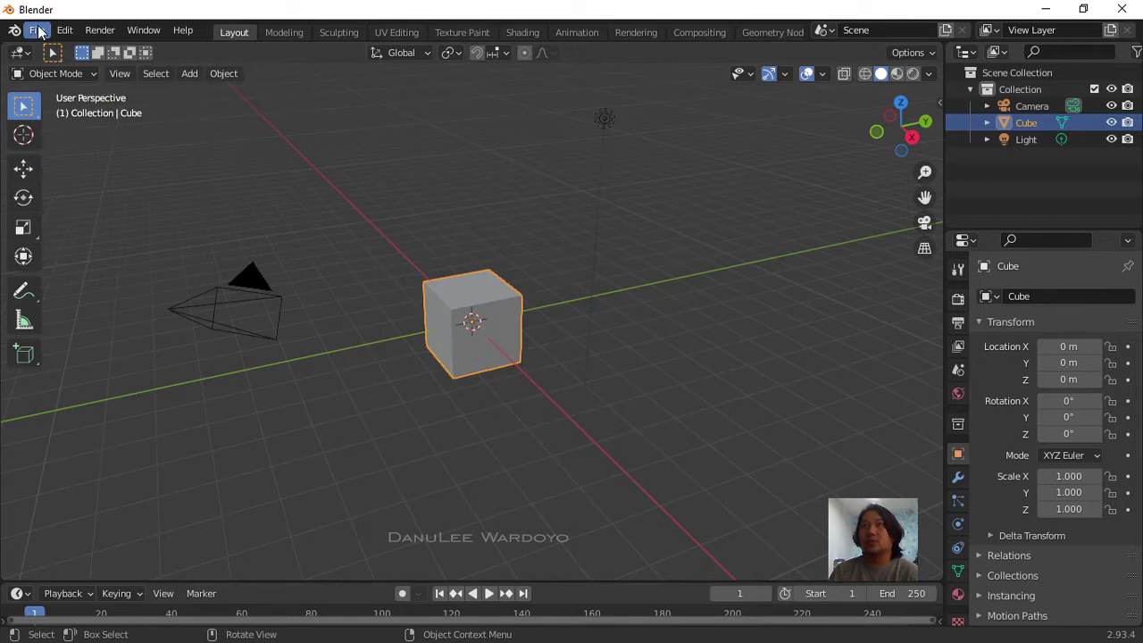
click(39, 32)
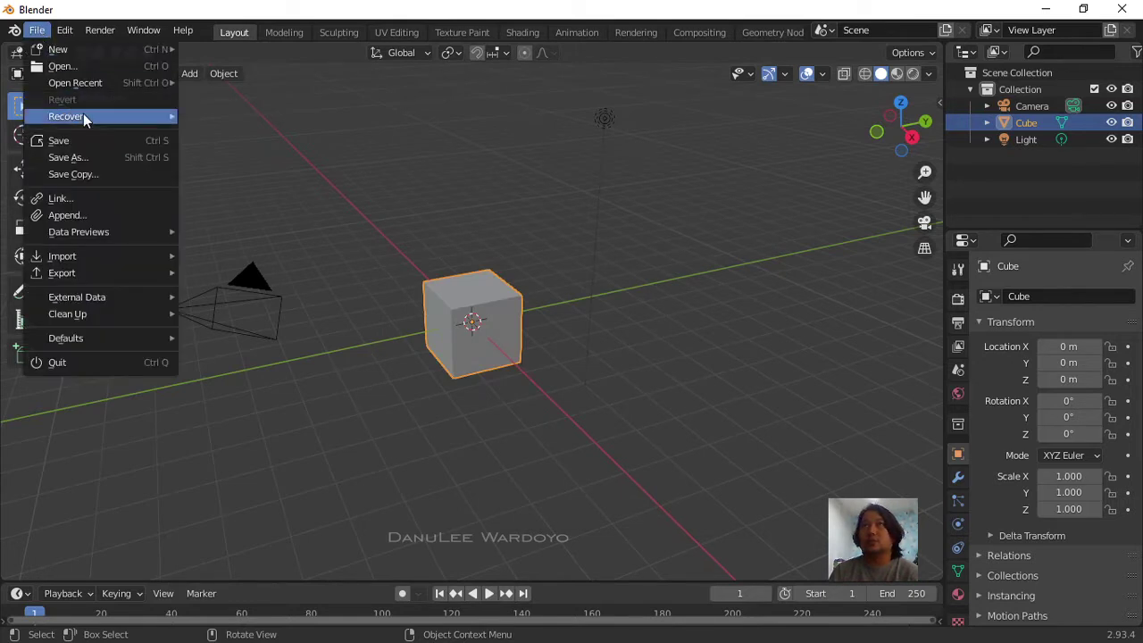
mouse_move(68, 125)
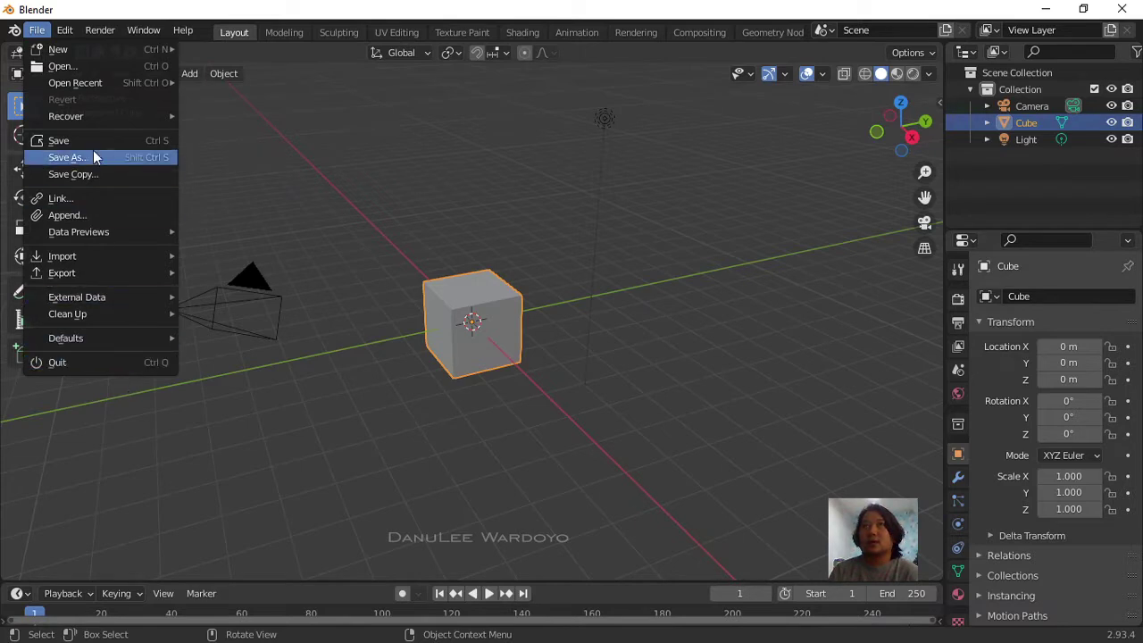
mouse_move(115, 260)
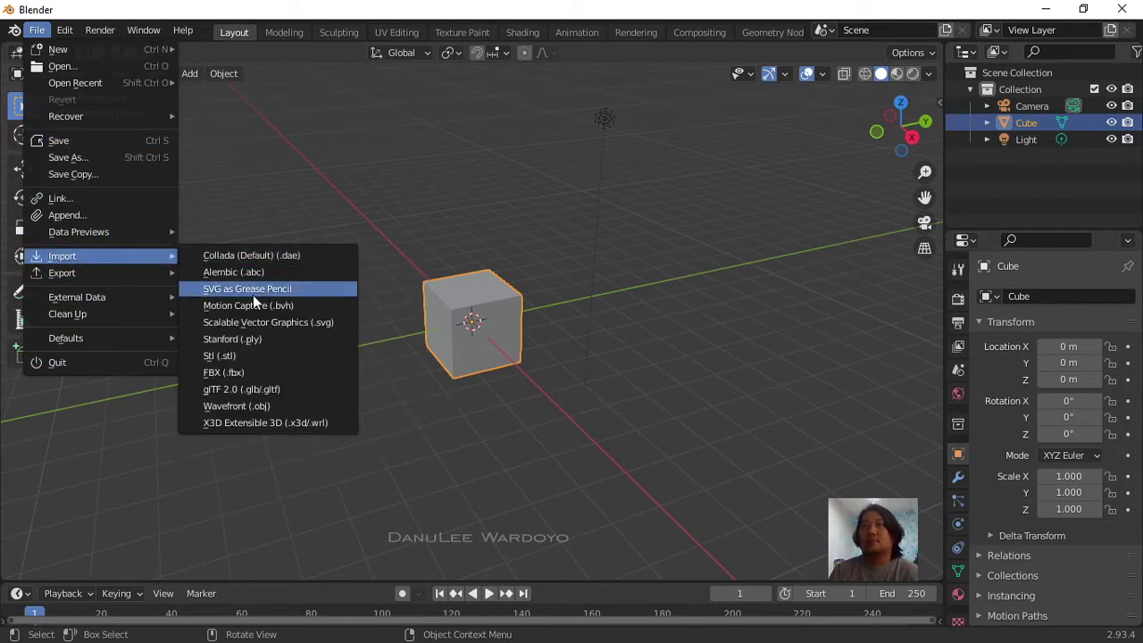
click(234, 357)
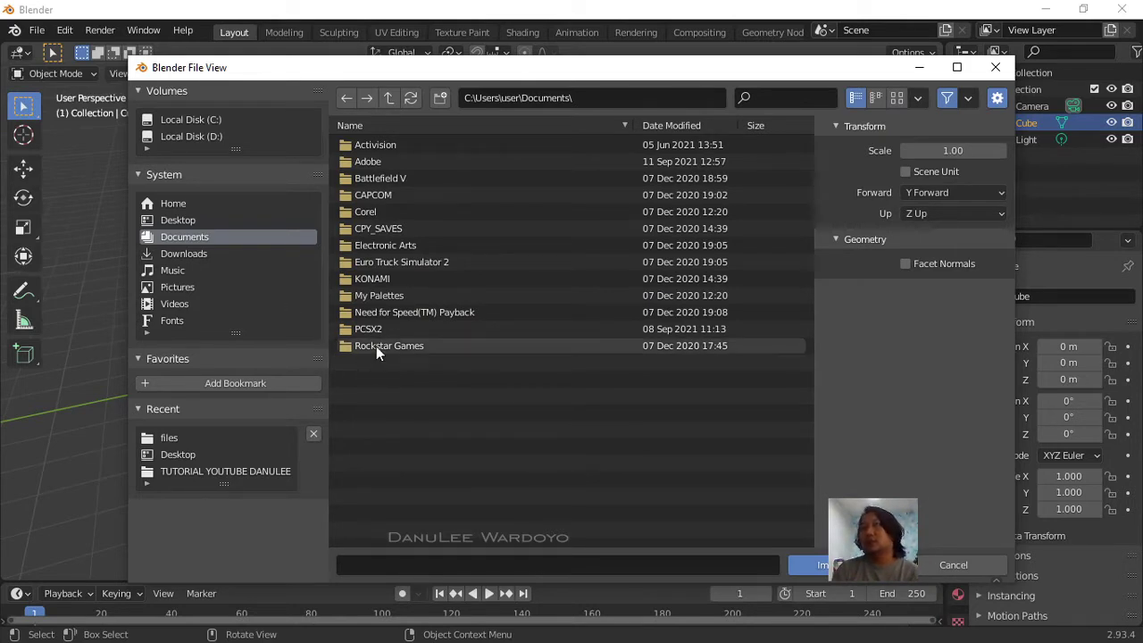
click(184, 220)
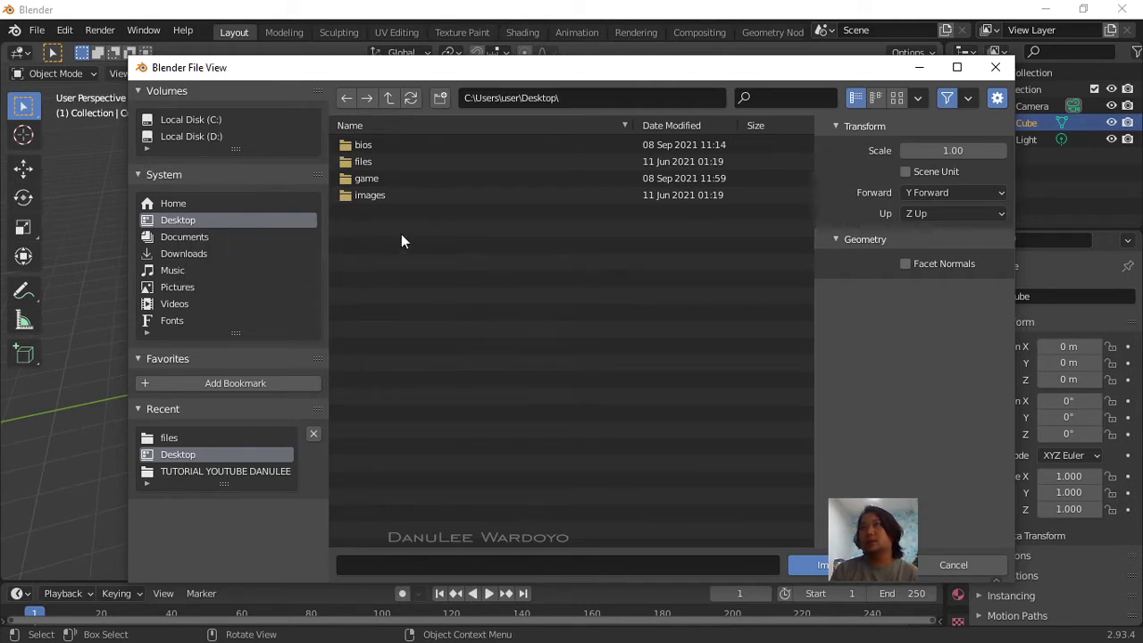
click(364, 160)
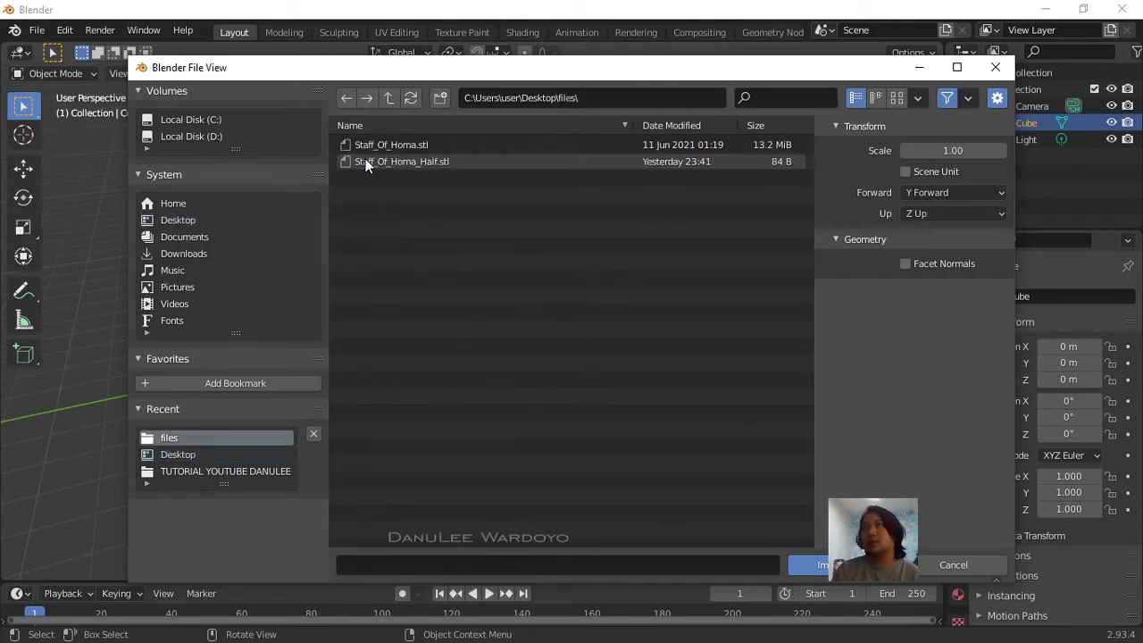
click(420, 145)
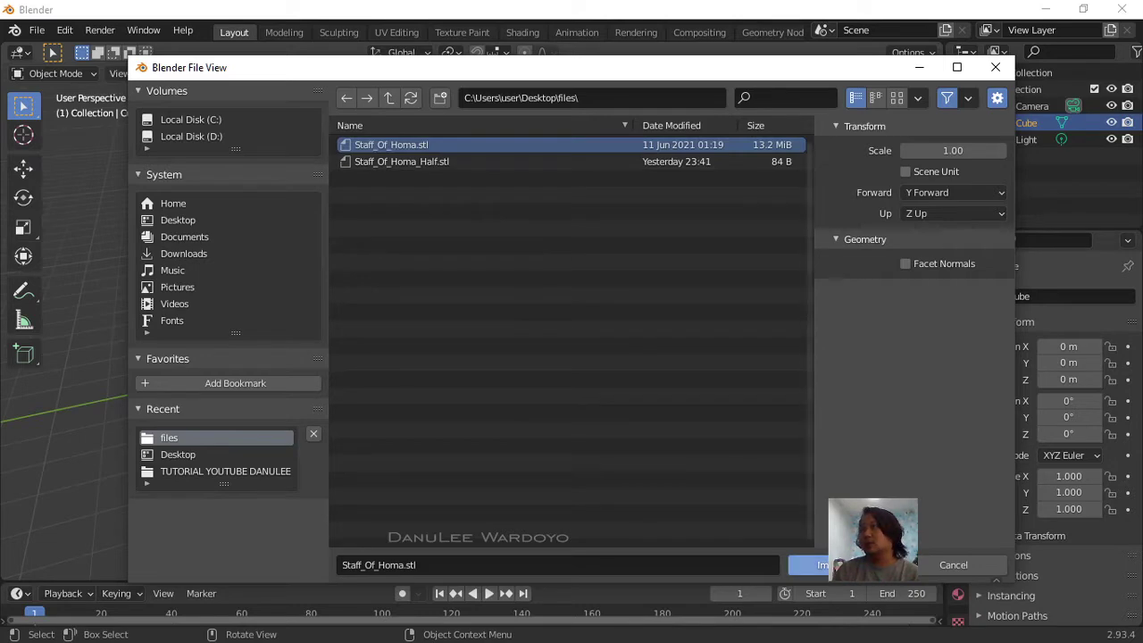
click(835, 564)
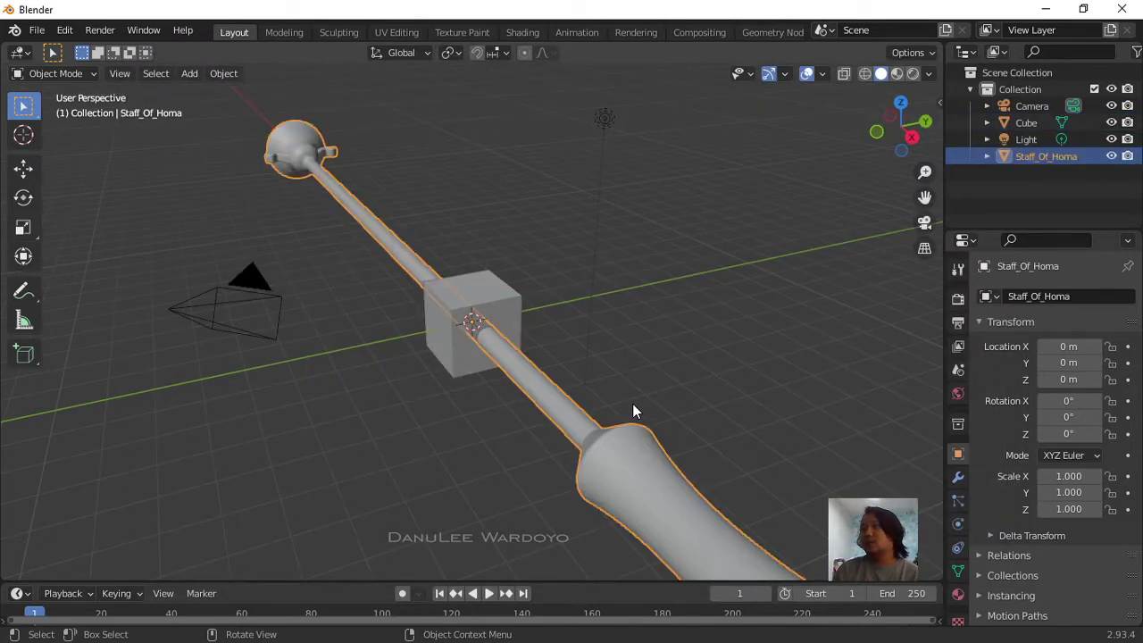
Step: Switch the imported Staff_Of_Homa object to Edit Mode
scroll(632, 411, down, 5)
scroll(629, 420, up, 3)
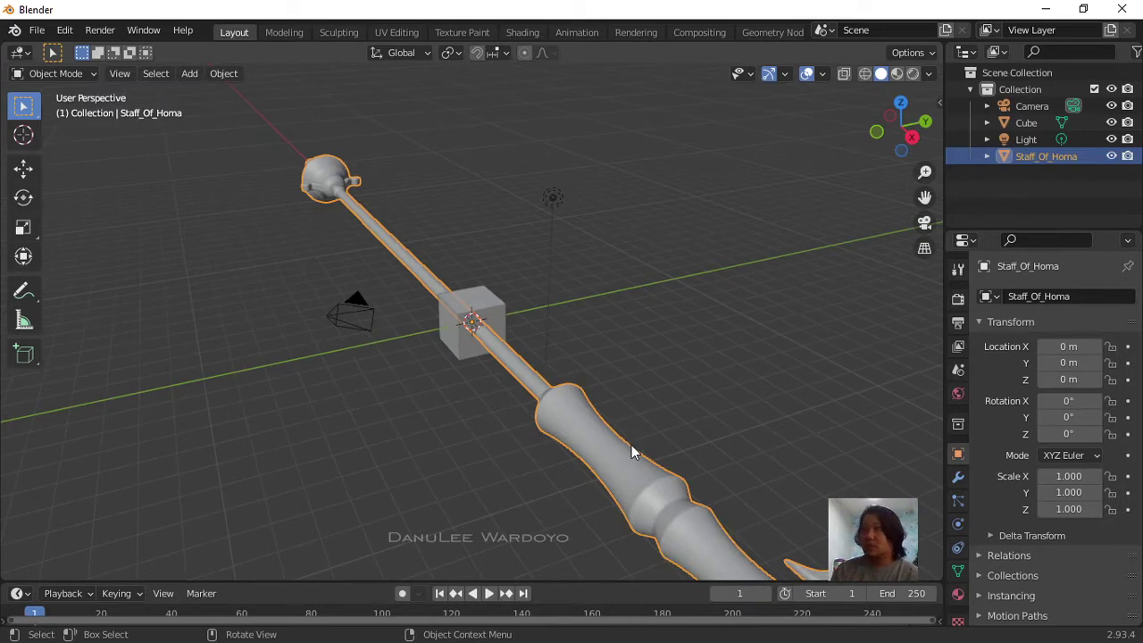
middle_drag(610, 483, 561, 401)
scroll(627, 396, down, 2)
scroll(632, 401, up, 2)
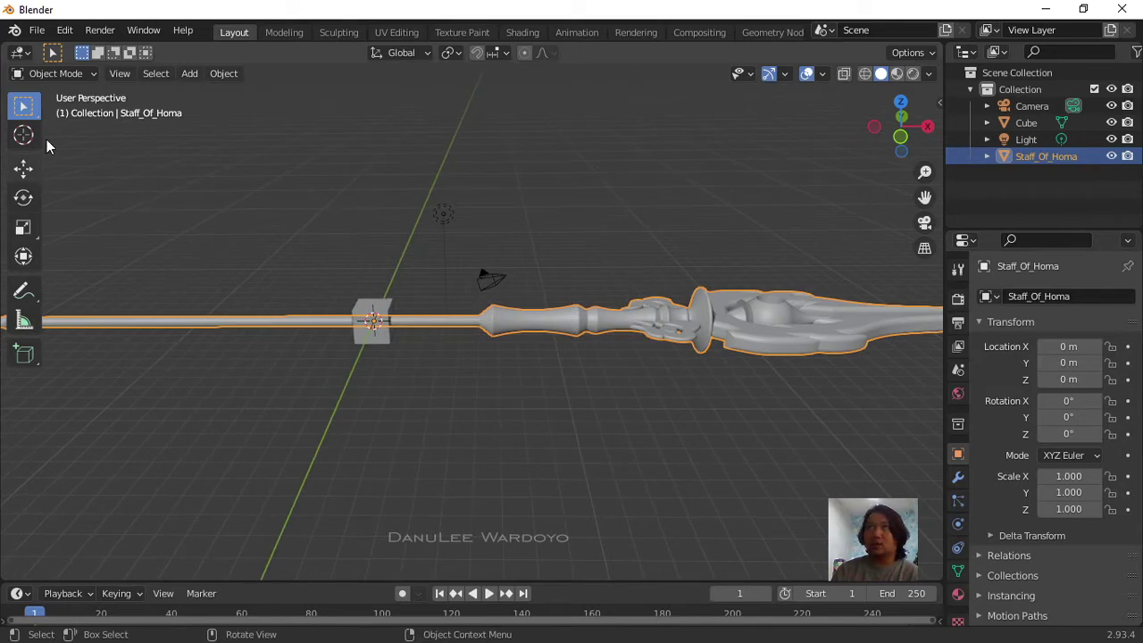
click(74, 75)
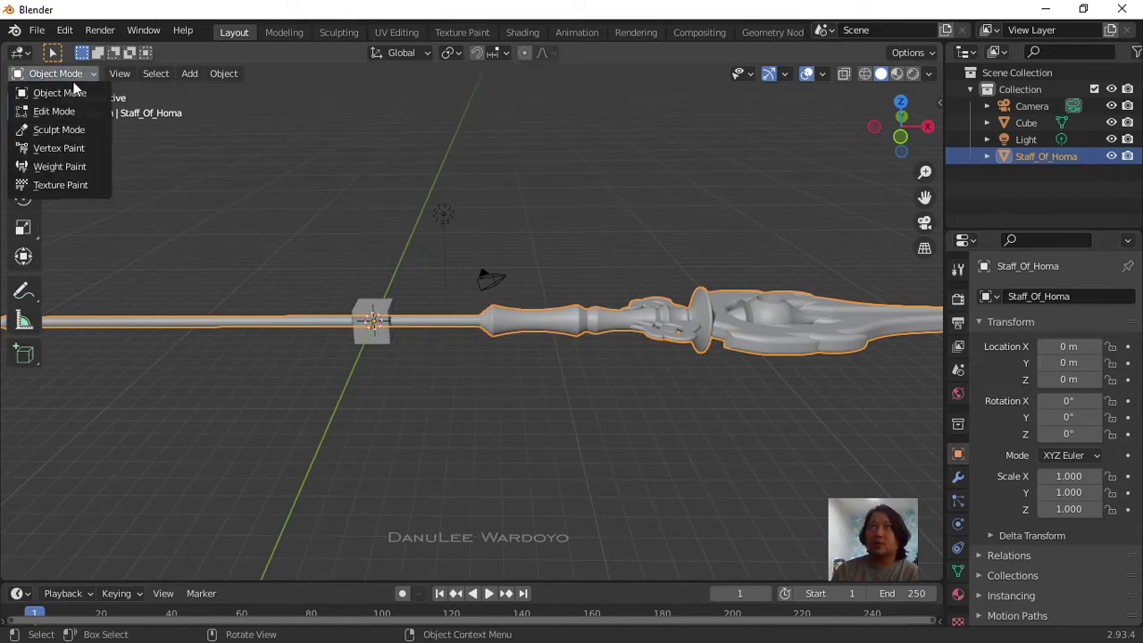
click(72, 111)
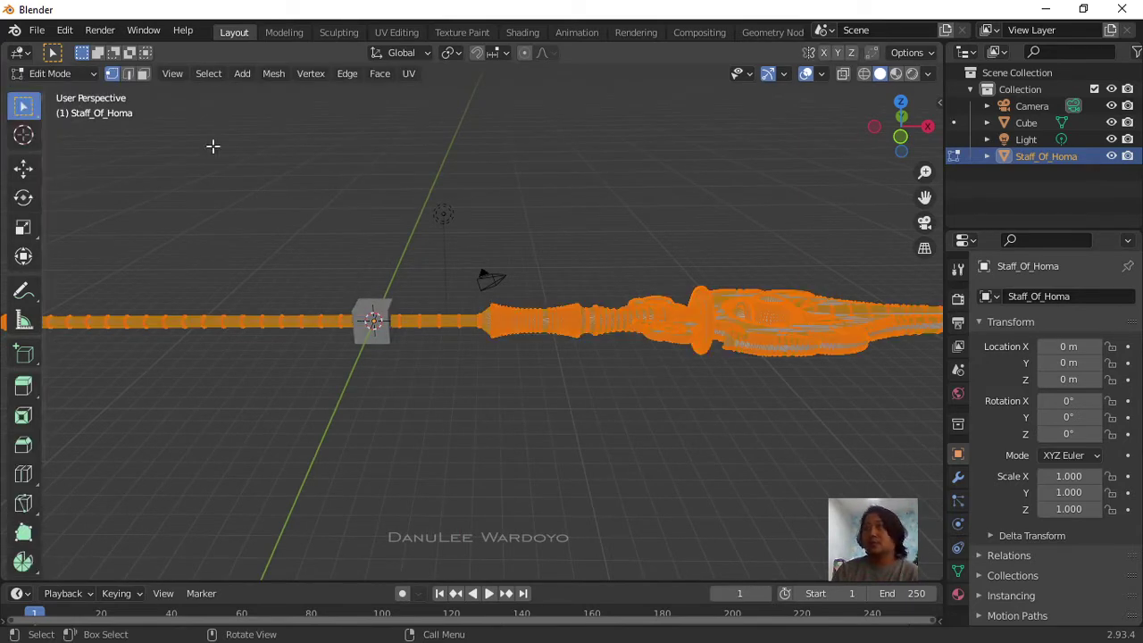
Step: Examine the staff's mesh topology closely along the shaft, the tapered joint and the handle
middle_drag(760, 455, 544, 408)
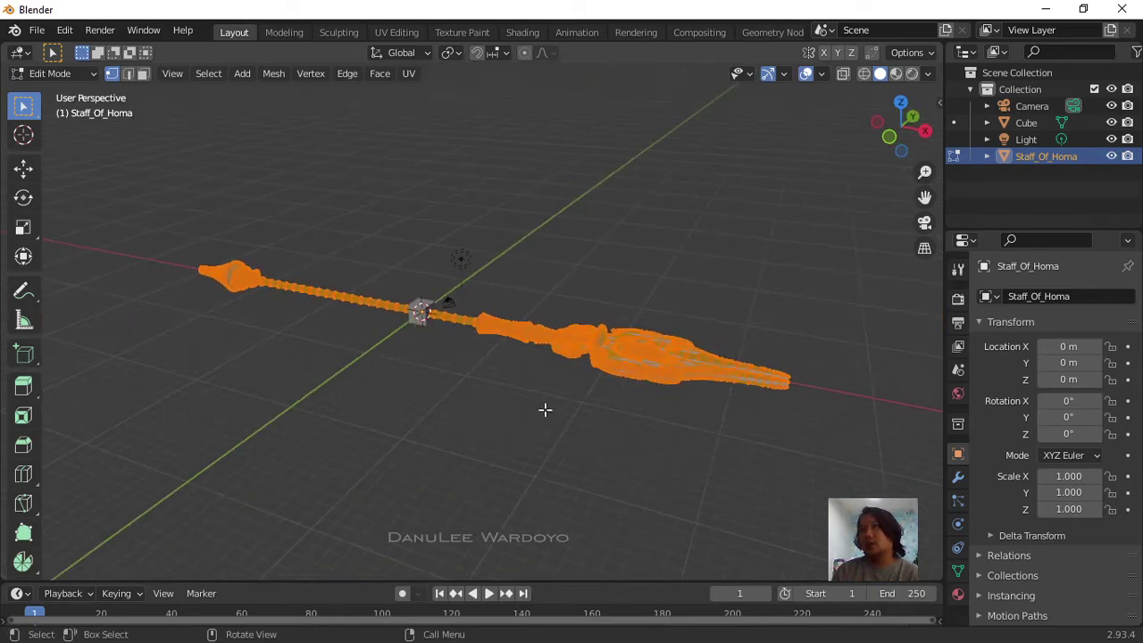
scroll(634, 348, up, 5)
scroll(651, 348, up, 10)
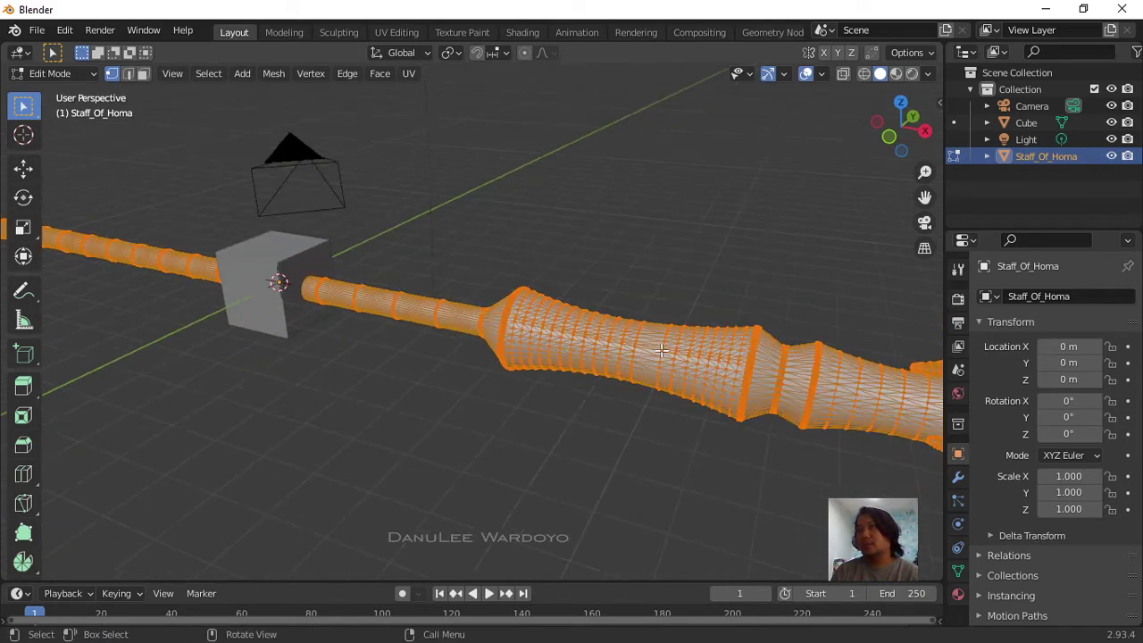
scroll(665, 348, up, 3)
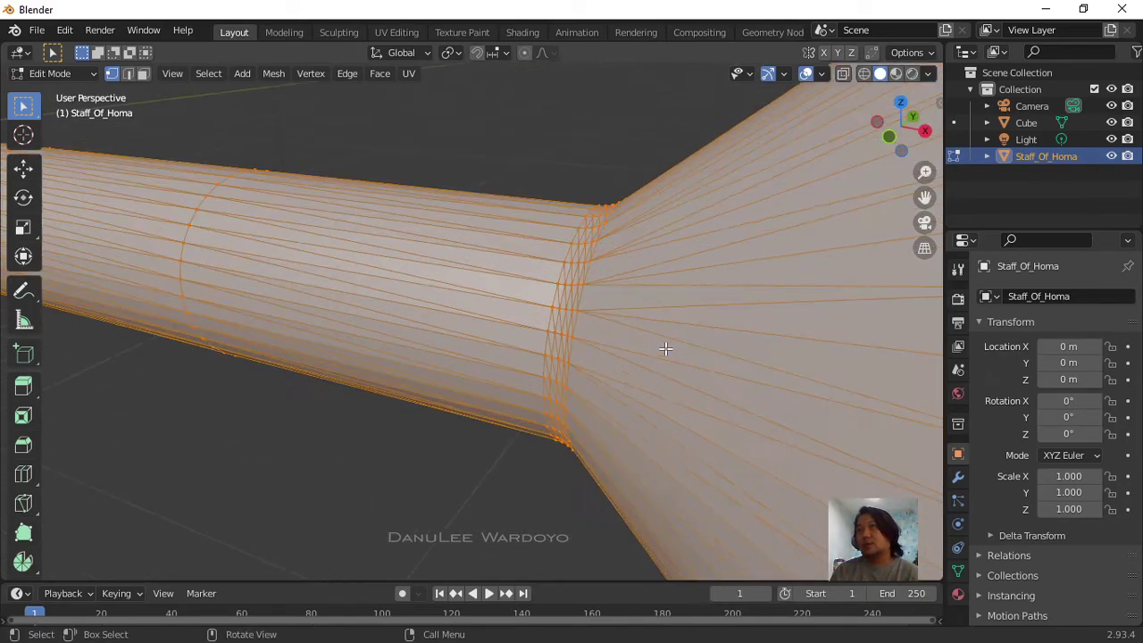
scroll(666, 346, down, 8)
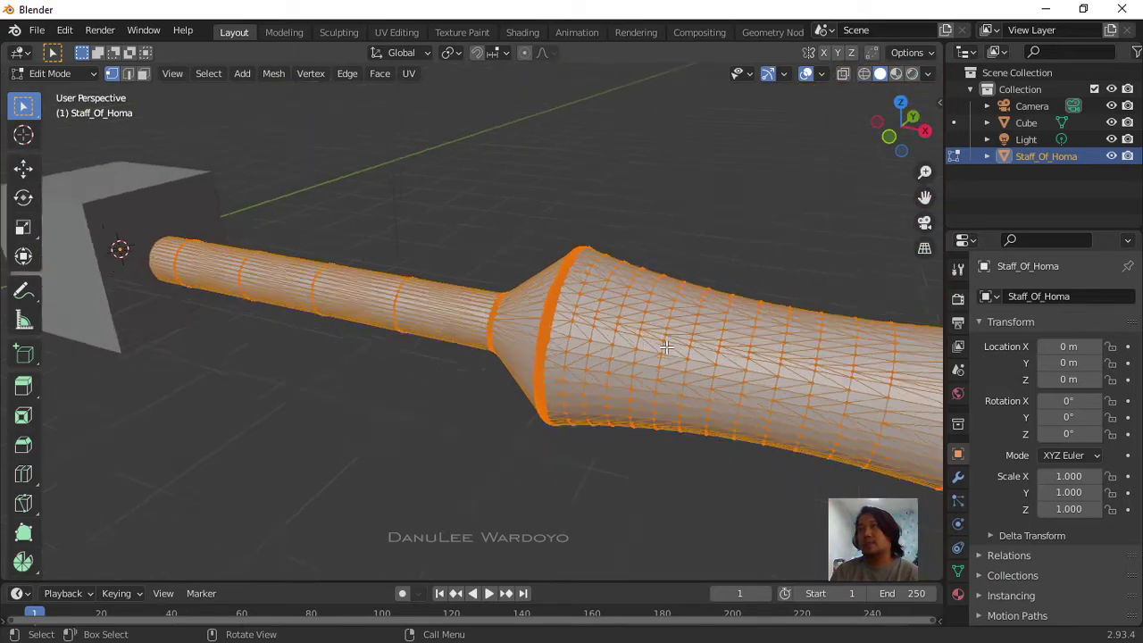
scroll(666, 347, down, 8)
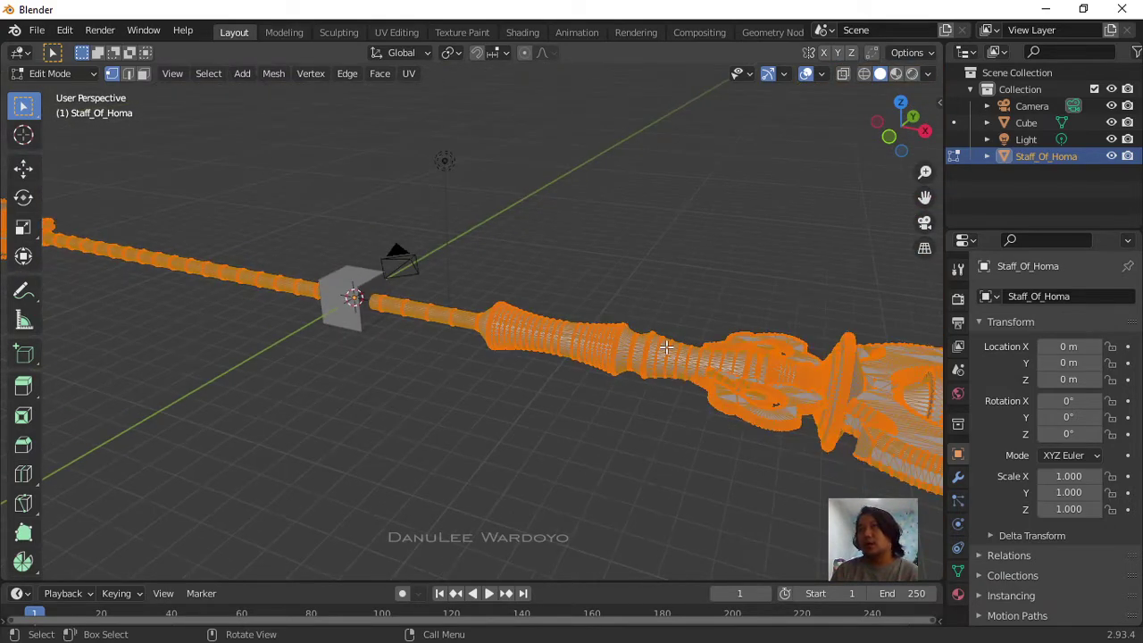
scroll(438, 304, up, 3)
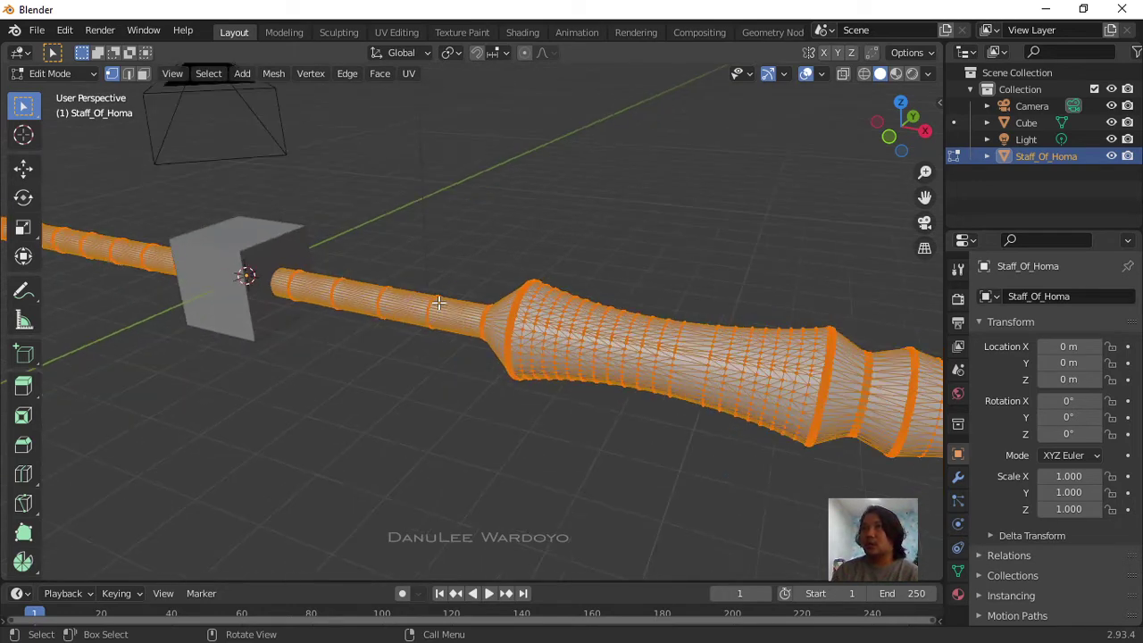
scroll(490, 301, up, 2)
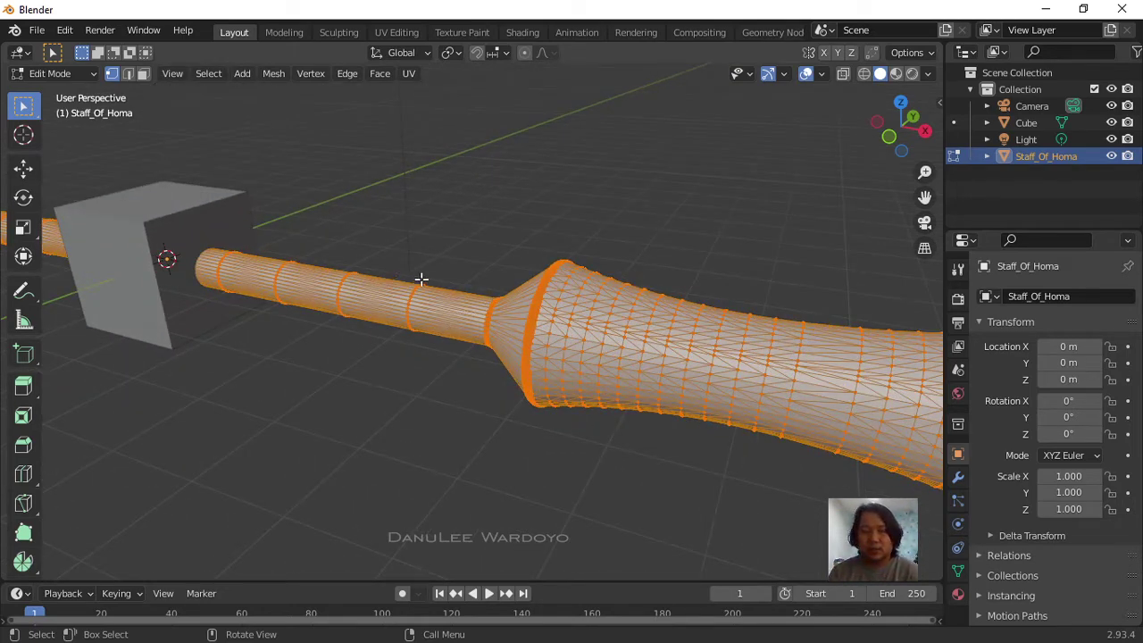
Step: Leave the staff's Edit Mode, enter Edit Mode on the default cube instead and deselect all of its geometry
key(Tab)
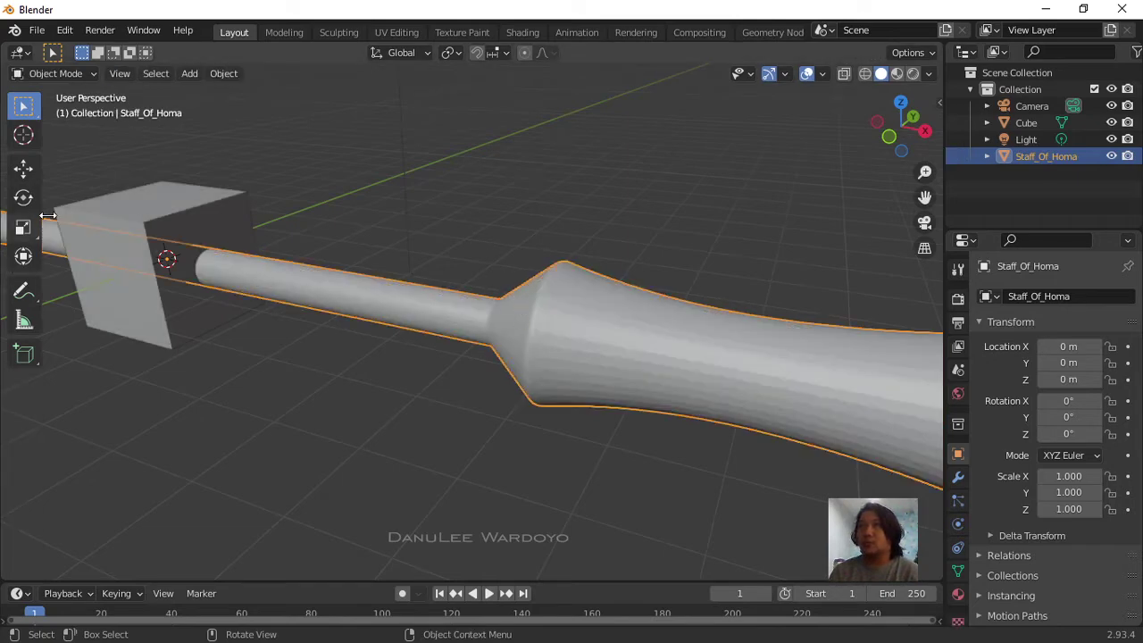
click(197, 217)
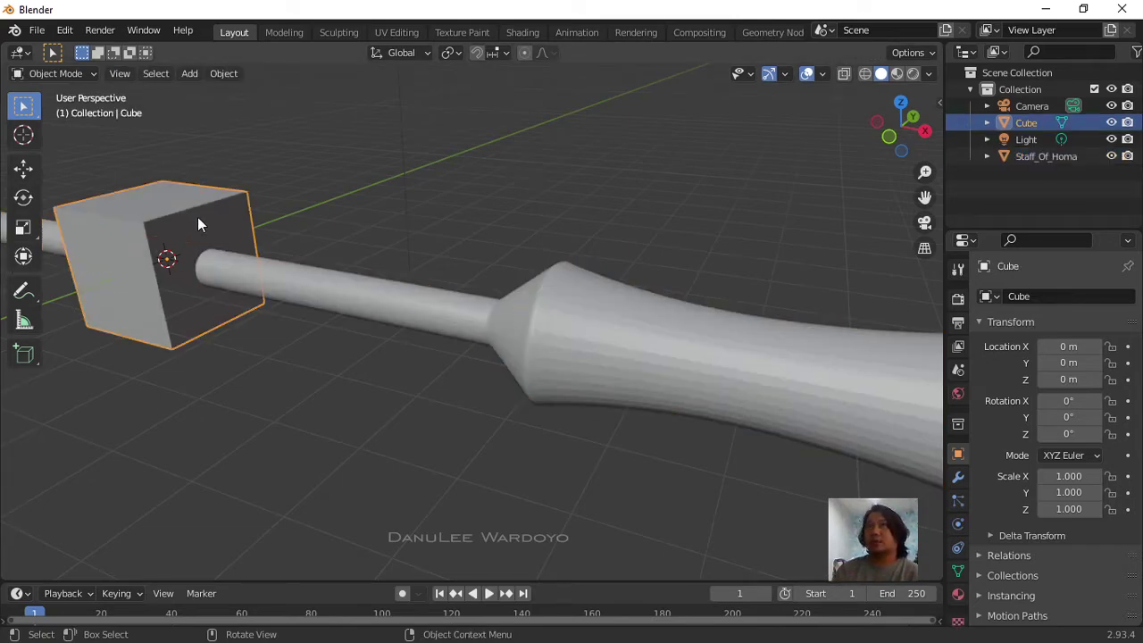
key(Tab)
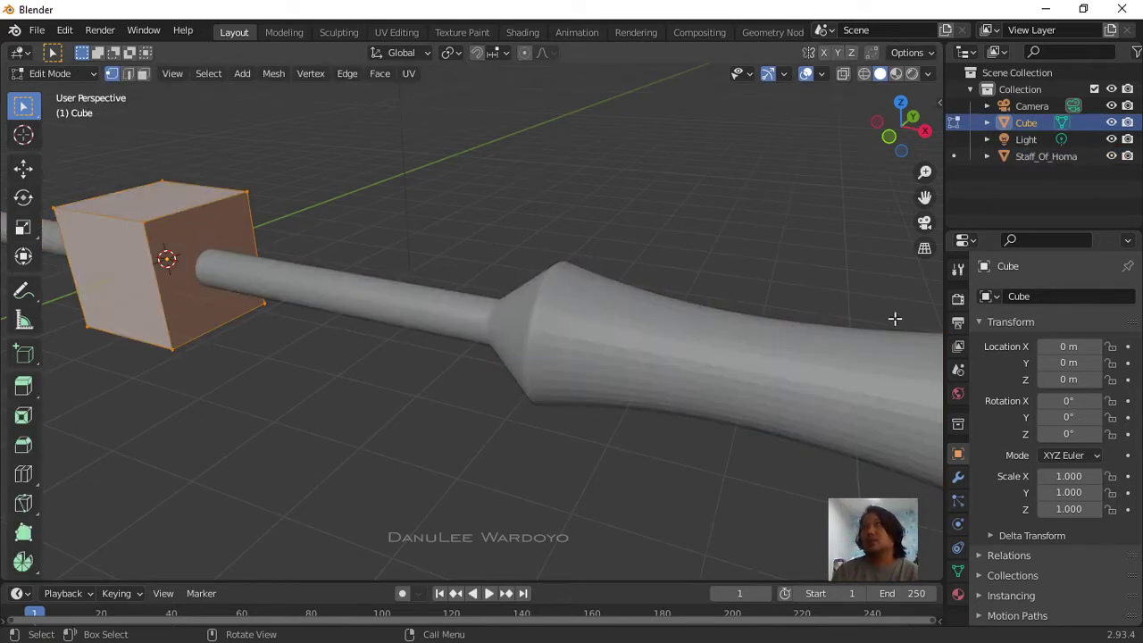
key(Tab)
key(Tab)
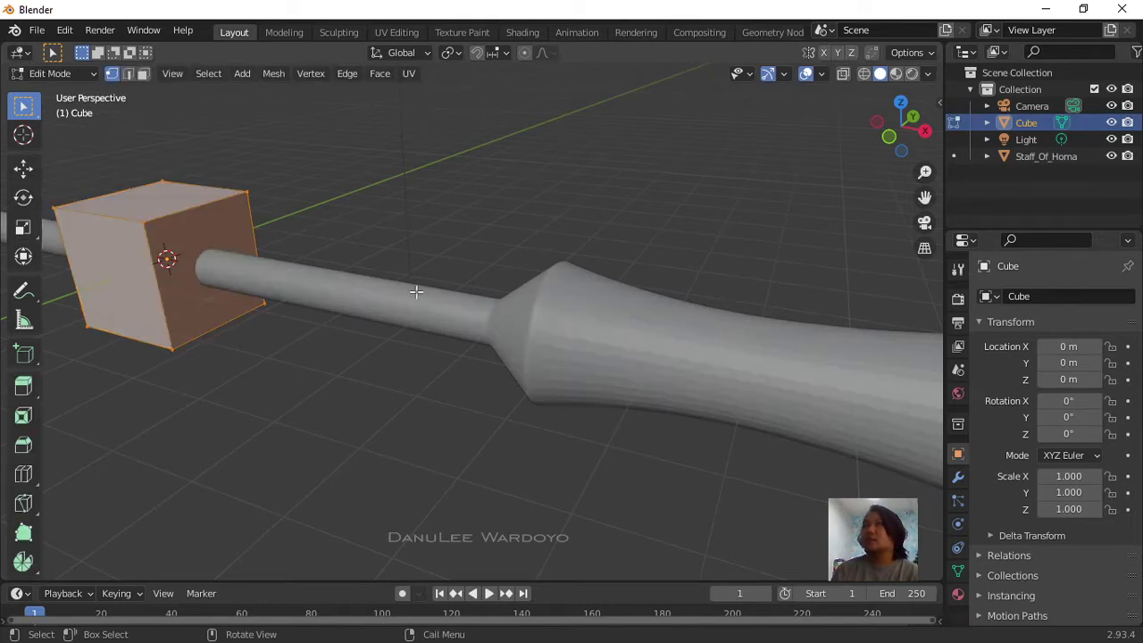
key(alt+a)
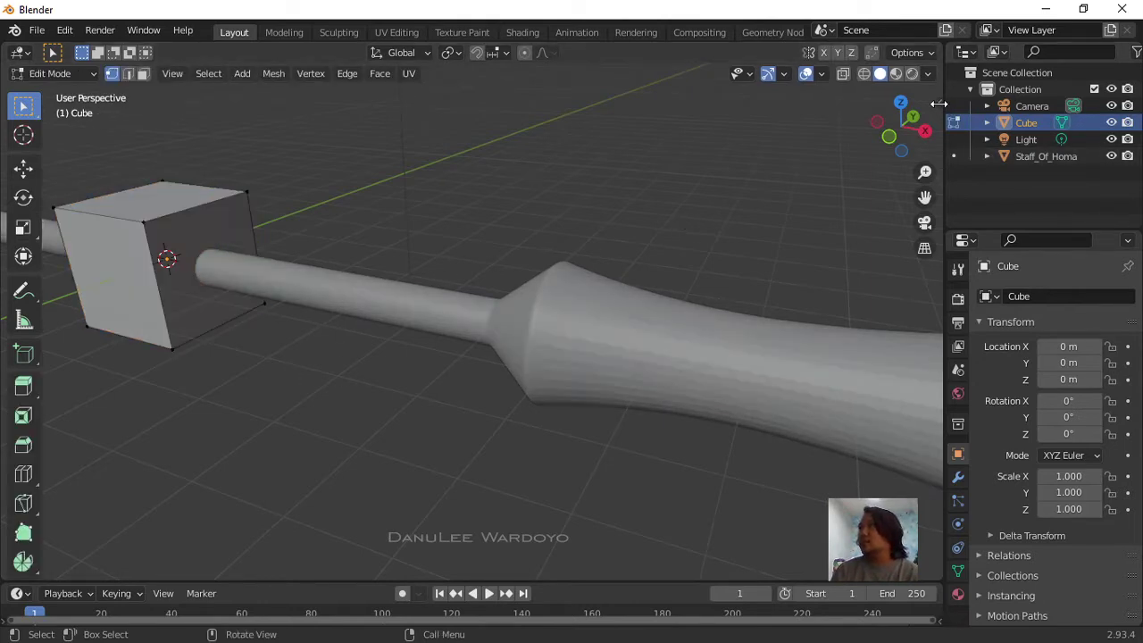
Step: Enable the Screencast Keys display for the viewport and collapse its settings
key(n)
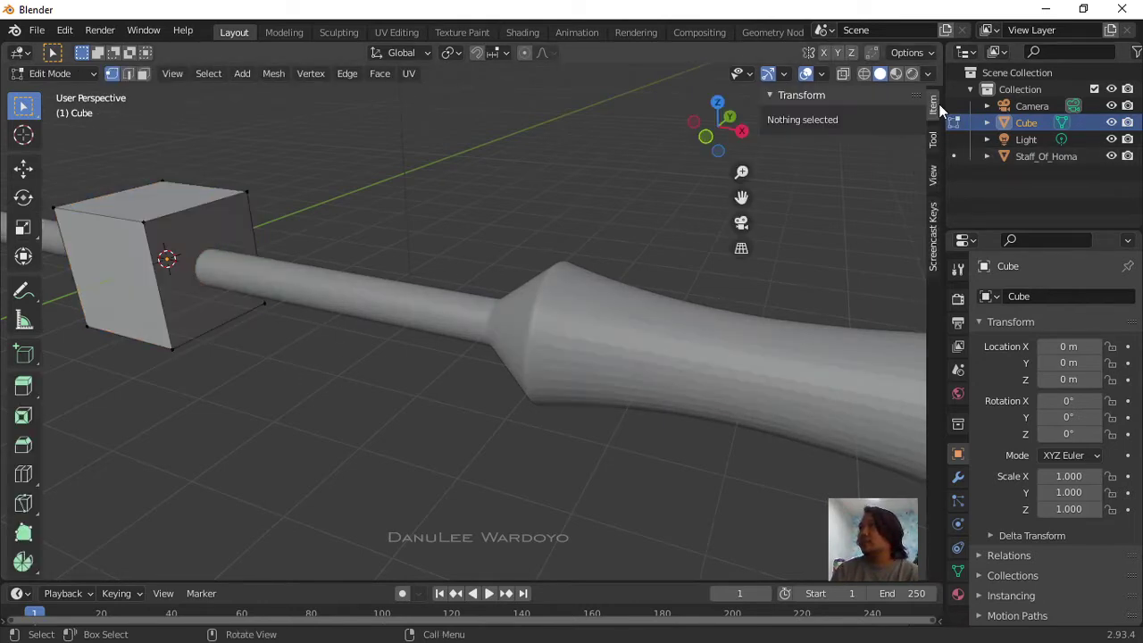
click(935, 245)
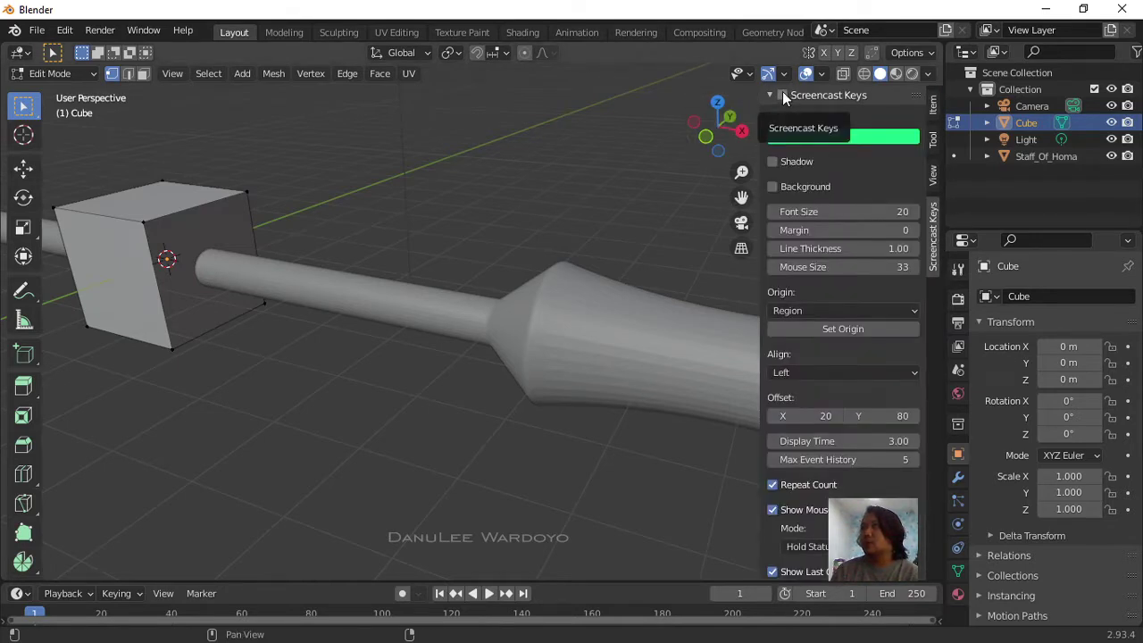
click(782, 95)
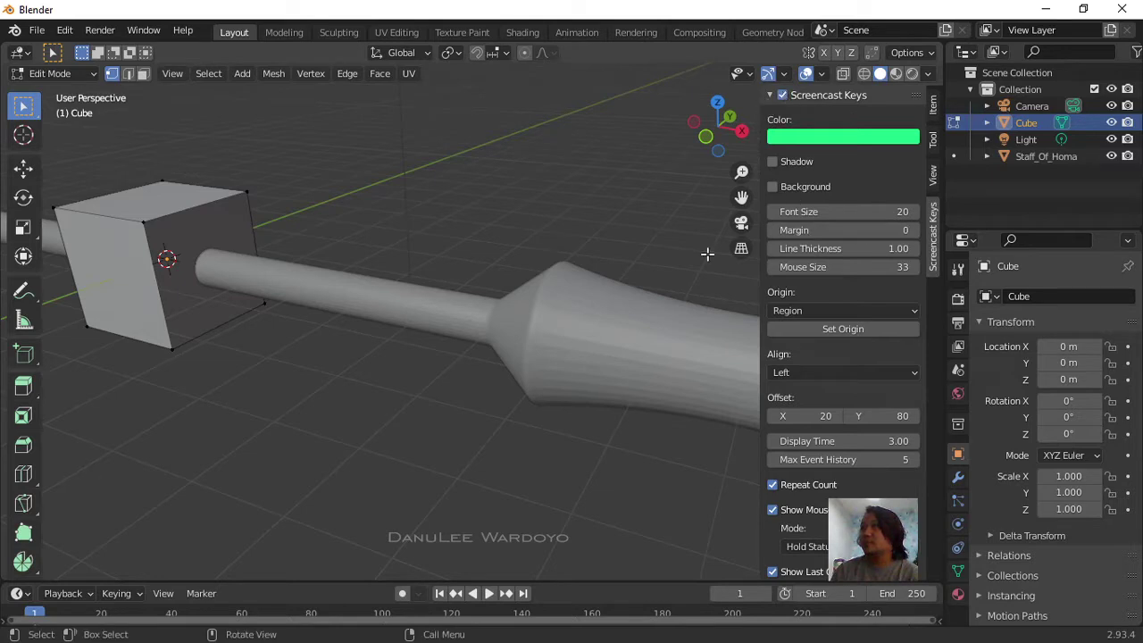
click(770, 94)
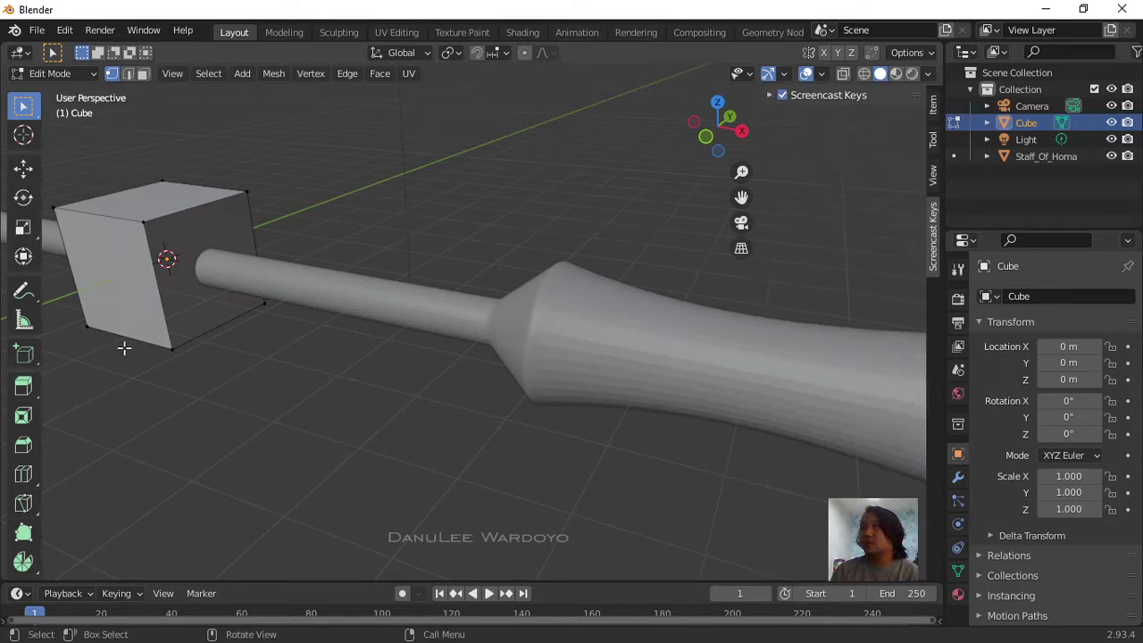
Step: Select and deselect the whole cube, then loop-select one vertical edge and two top edges in turn
key(a)
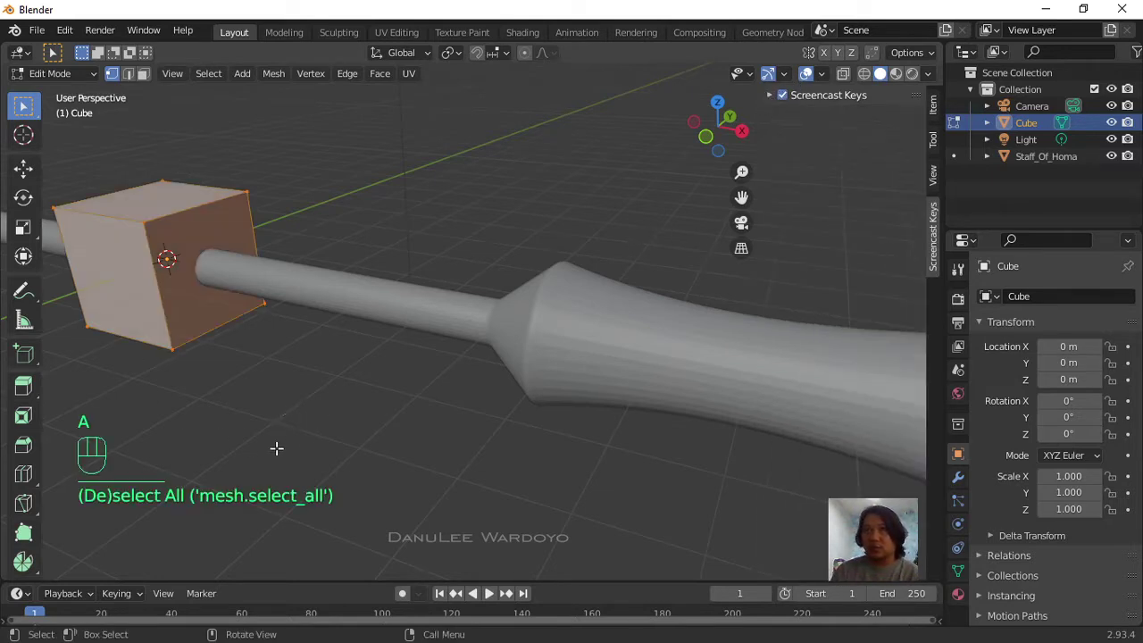
click(402, 417)
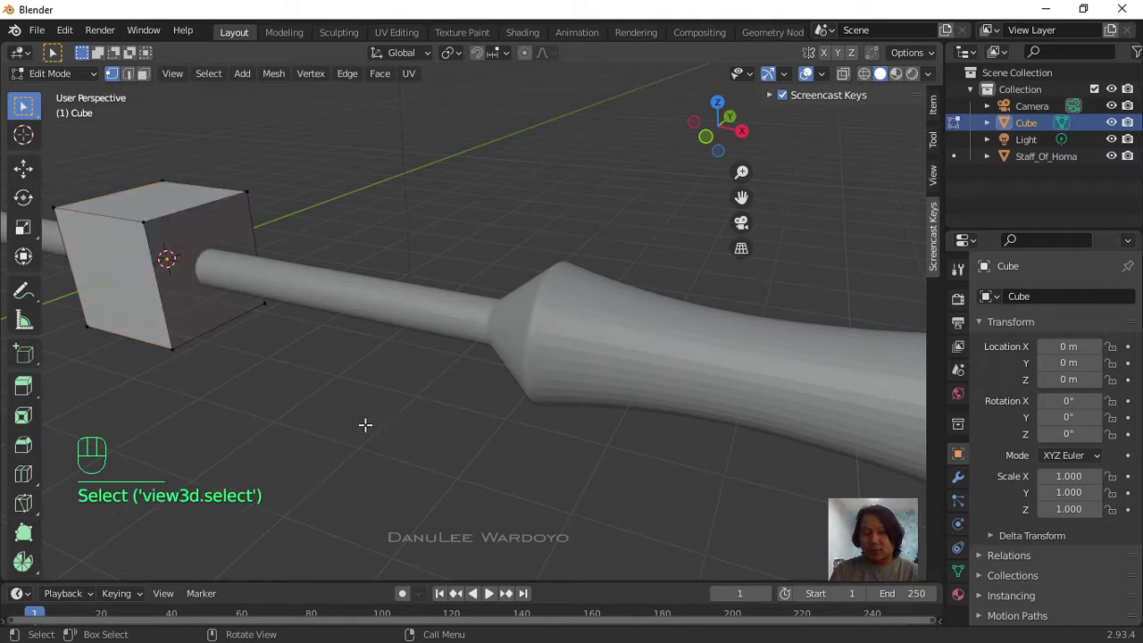
middle_drag(365, 425, 272, 316)
key(alt)
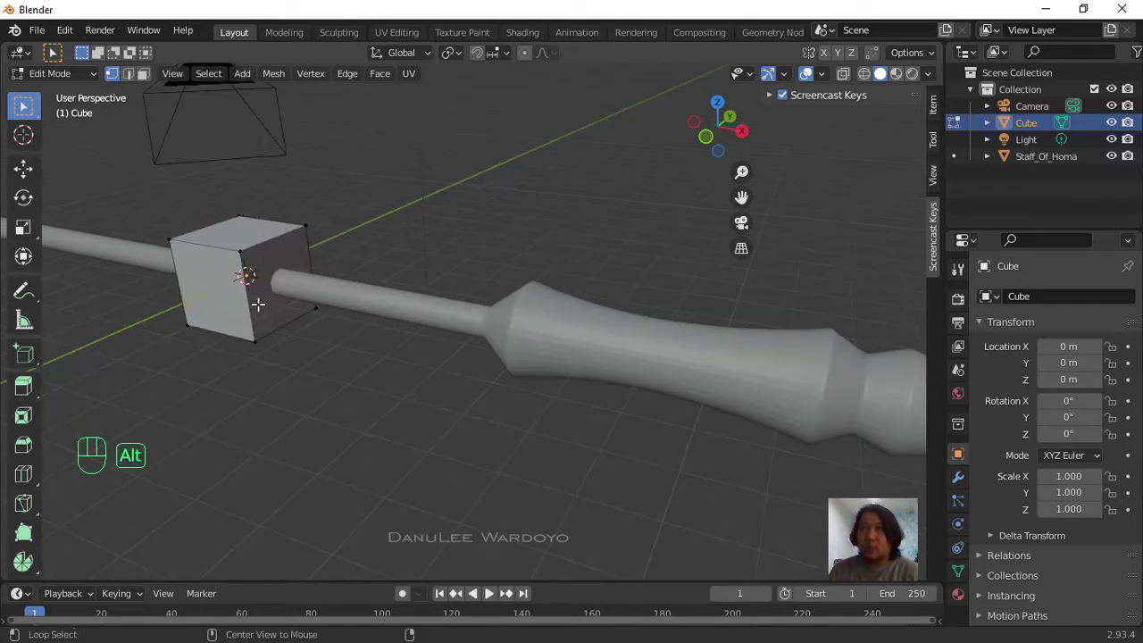
alt+click(250, 307)
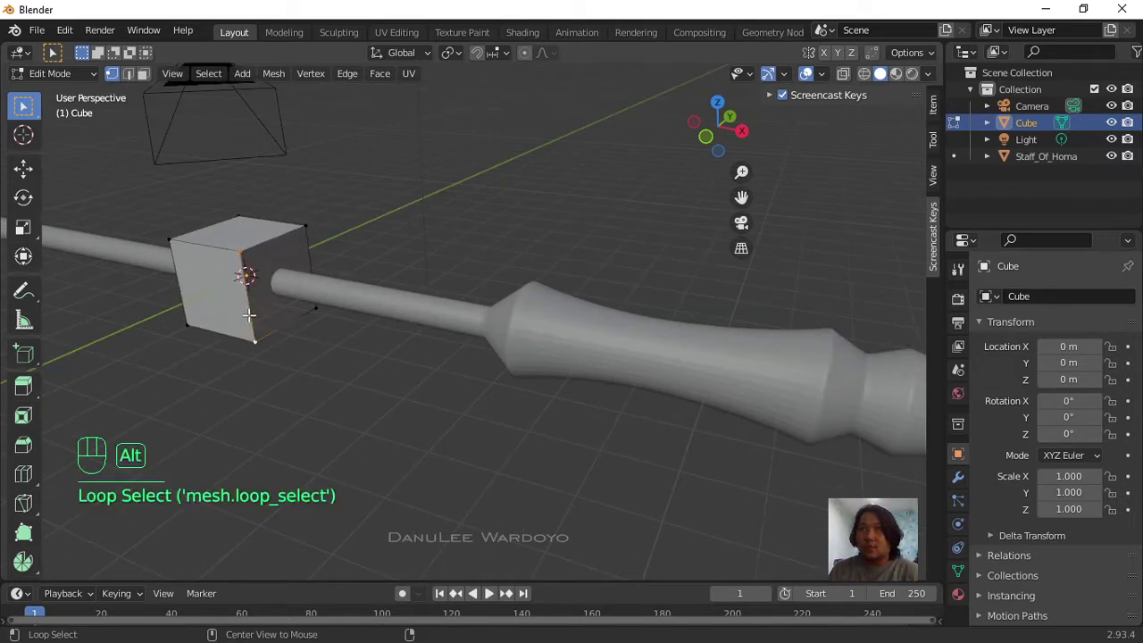
alt+click(271, 240)
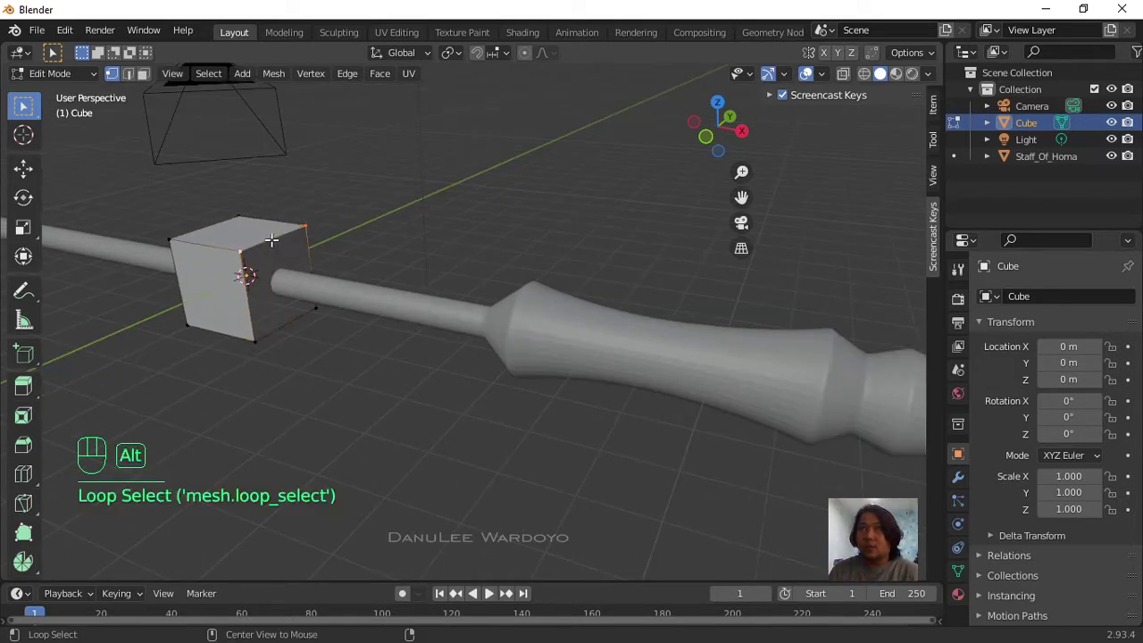
alt+click(193, 233)
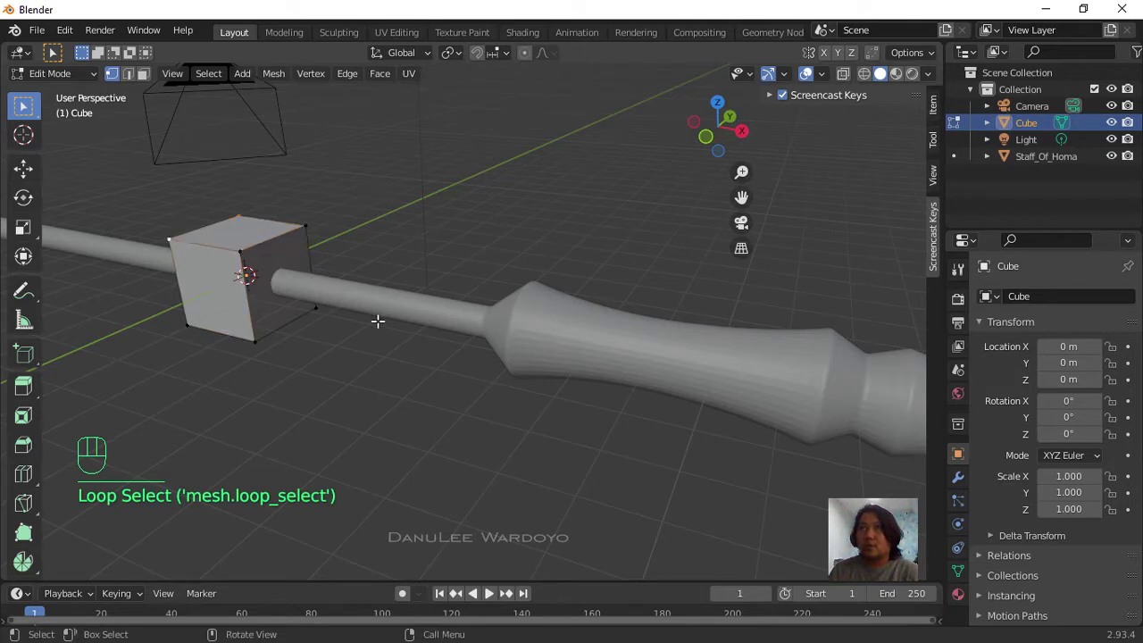
Step: Leave the cube's Edit Mode, select the Staff_Of_Homa object and enter Edit Mode on it
middle_drag(378, 319, 380, 321)
key(Tab)
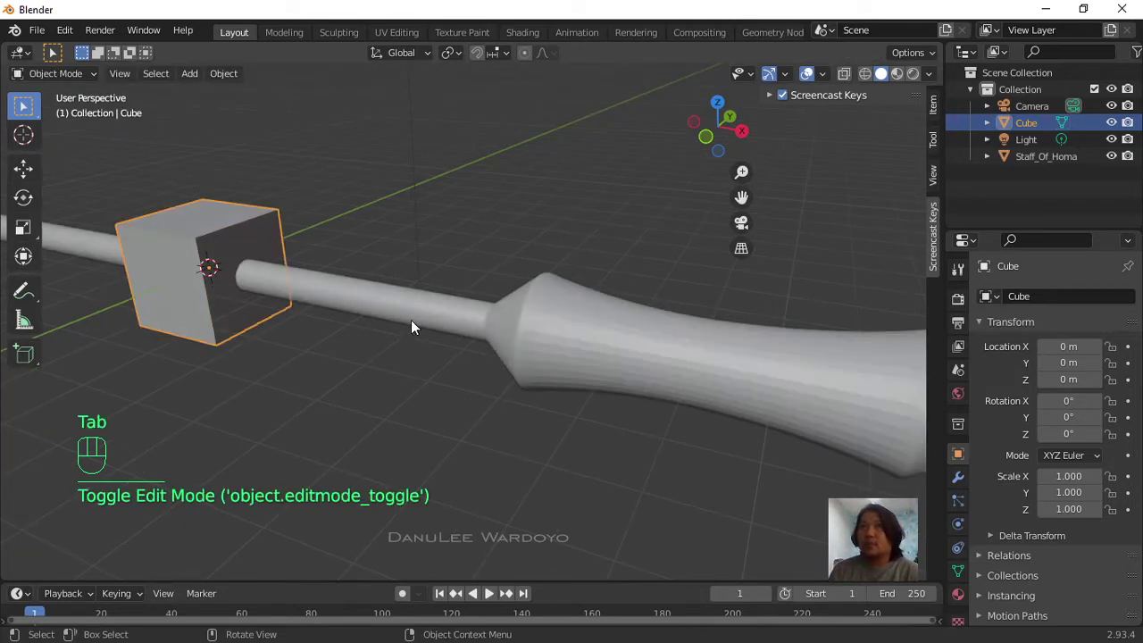
click(410, 319)
scroll(546, 350, up, 5)
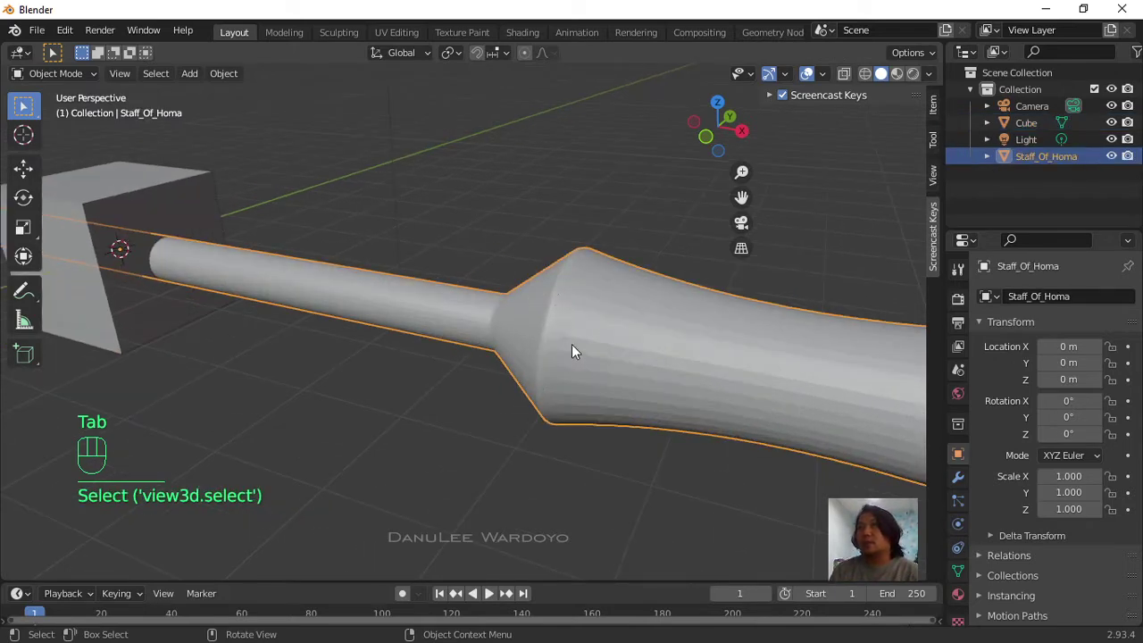
key(Tab)
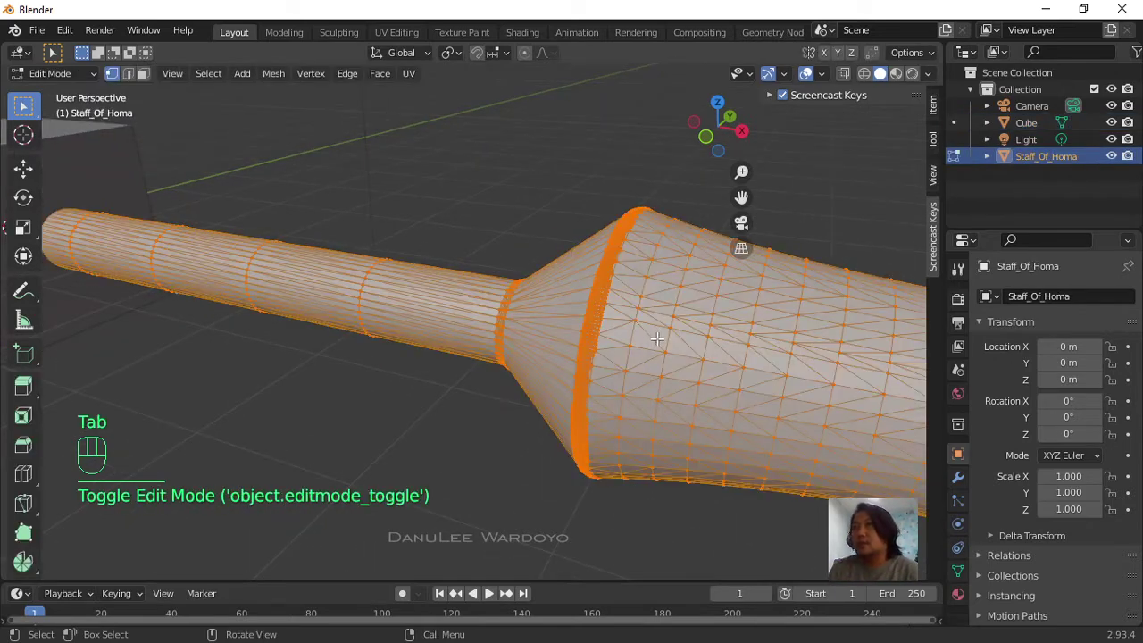
Step: Select a vertex on the staff's handle just past its flared rim and try to loop-select around the handle from there
click(633, 332)
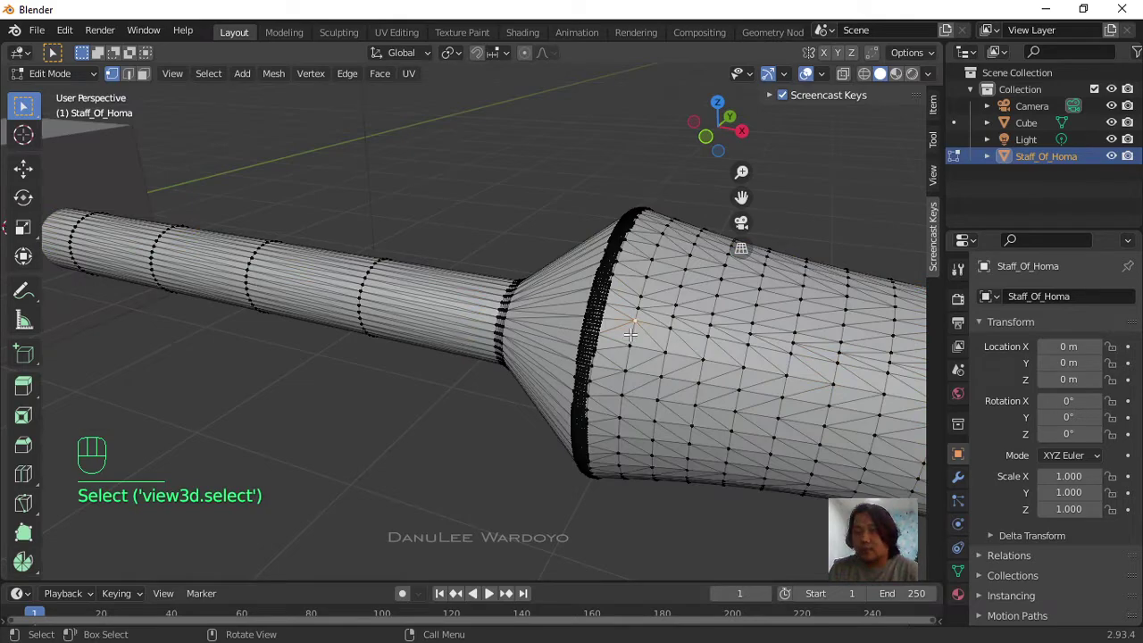
alt+click(633, 332)
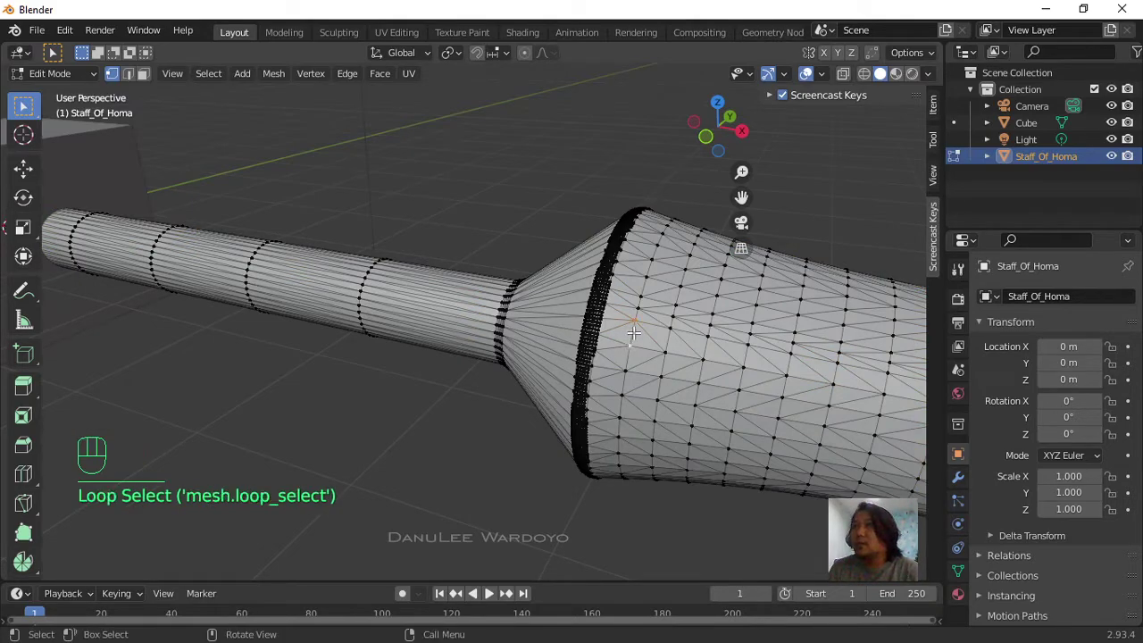
scroll(633, 333, up, 3)
scroll(634, 332, up, 2)
scroll(636, 332, down, 6)
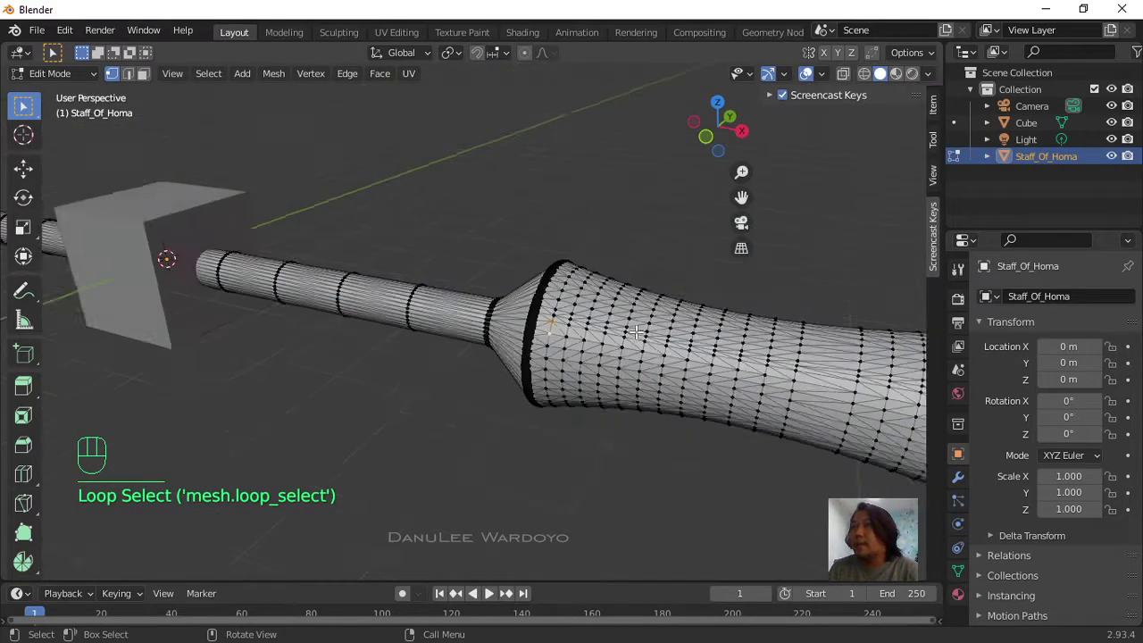
Step: Try loop and edge ring selections on the densely meshed ridge band beyond the handle's narrow collar
mouse_move(703, 357)
shift+middle_down()
mouse_move(537, 312)
mouse_move(591, 347)
mouse_move(504, 410)
mouse_move(479, 389)
shift+middle_up()
scroll(536, 312, up, 5)
scroll(537, 313, up, 2)
scroll(536, 313, down, 2)
scroll(454, 416, up, 4)
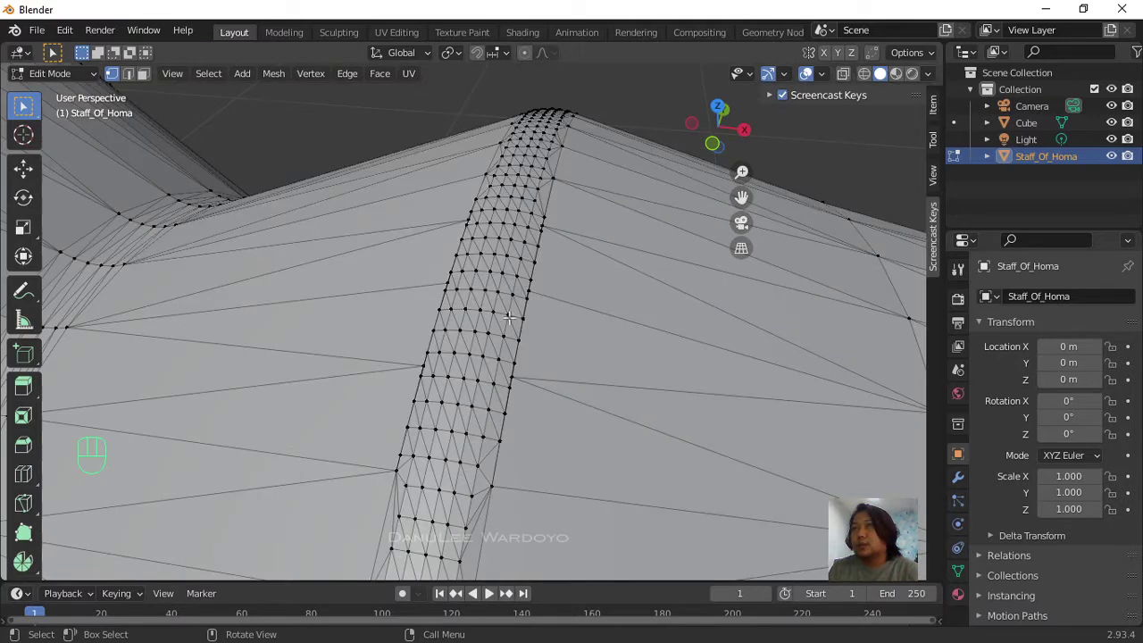
key(alt)
alt+click(491, 323)
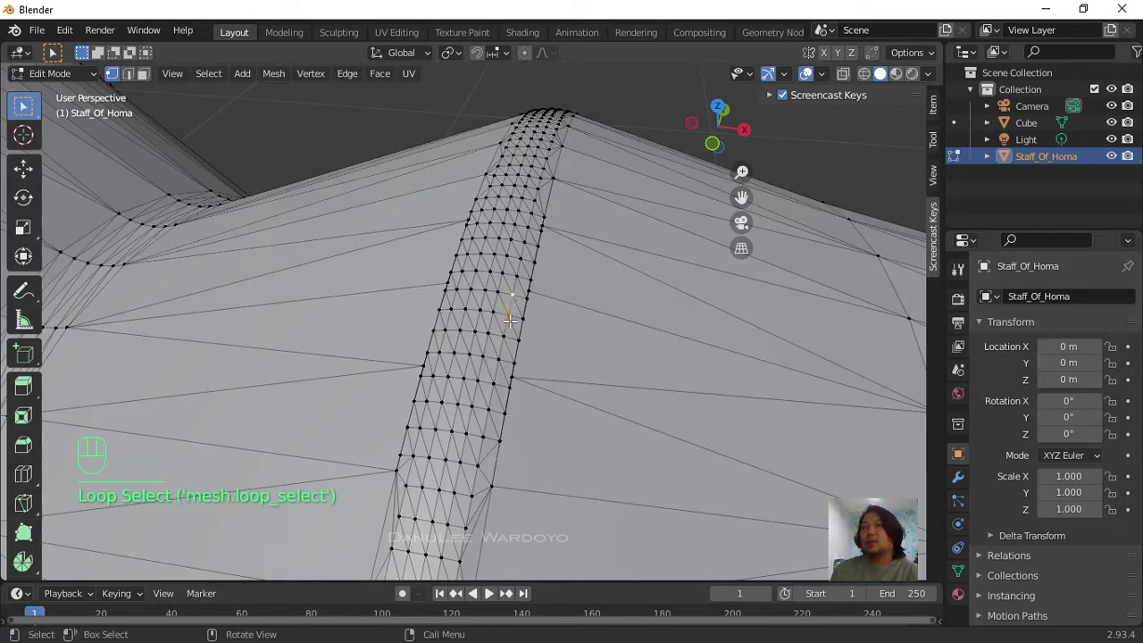
key(ctrl)
ctrl+alt+click(504, 329)
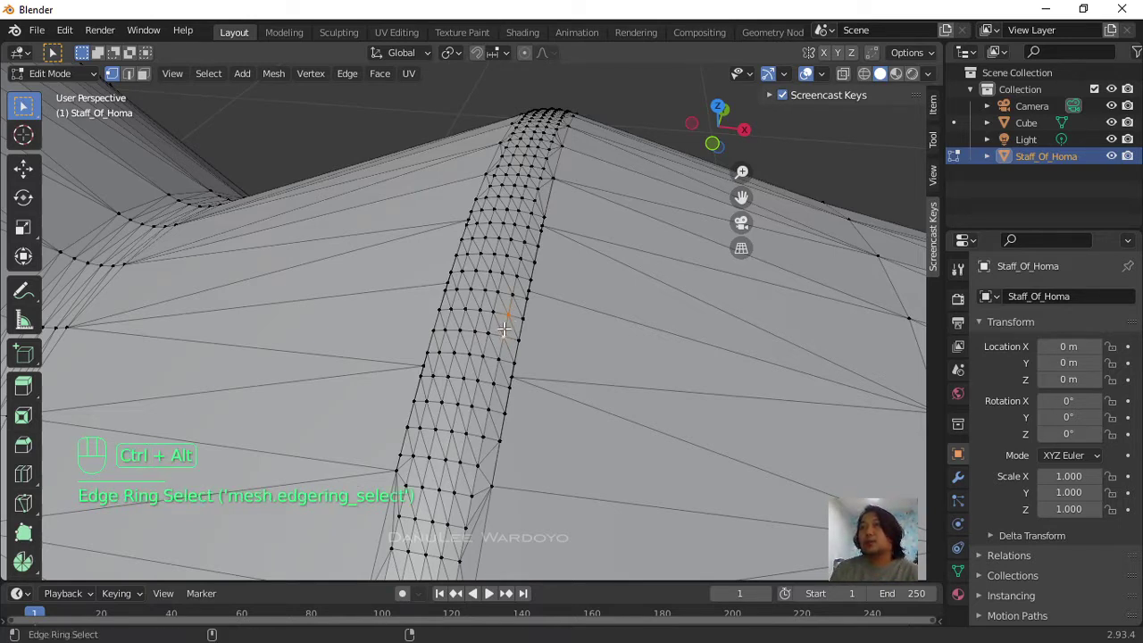
alt+click(504, 329)
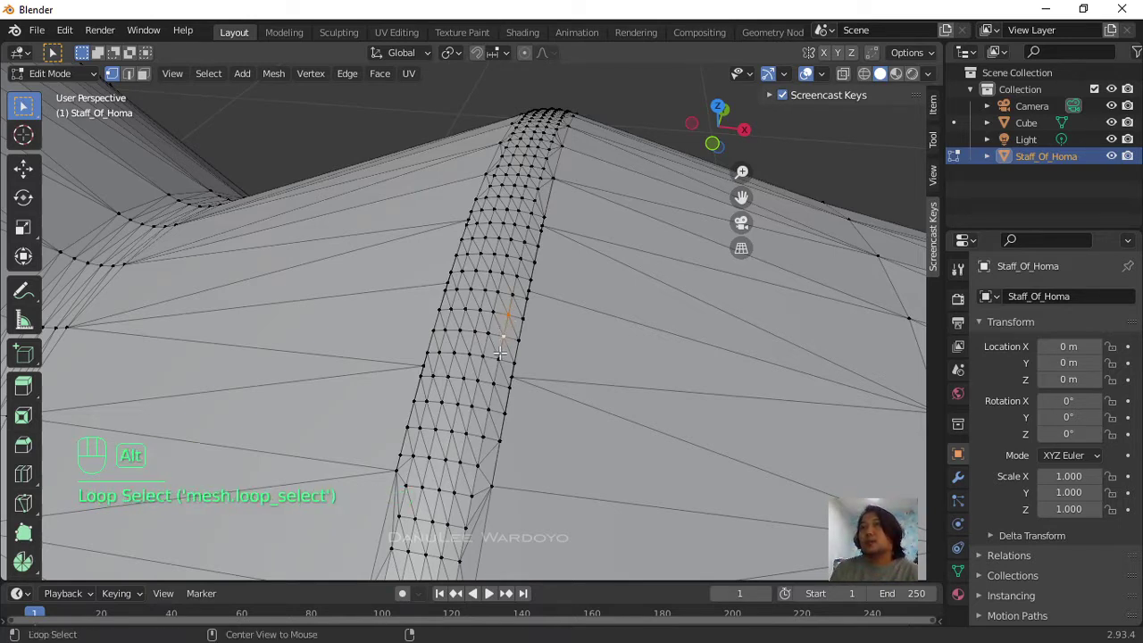
scroll(498, 354, down, 6)
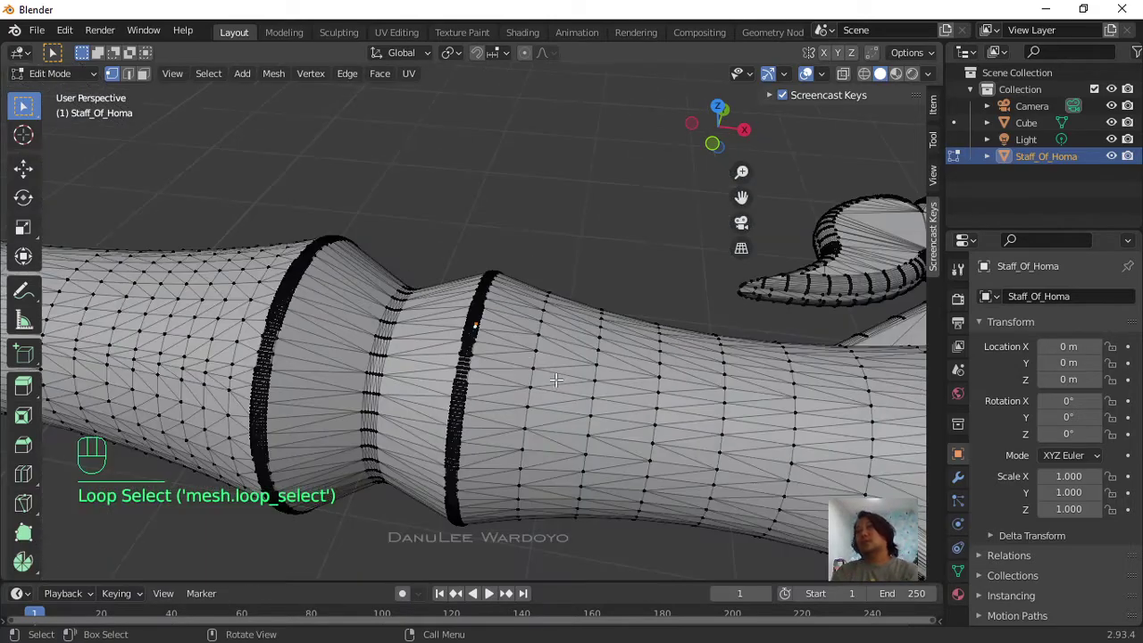
Step: Examine the staff's mesh along the handle, the ridge bands and the tapered joint from several sides
middle_drag(555, 379, 460, 369)
scroll(426, 346, down, 3)
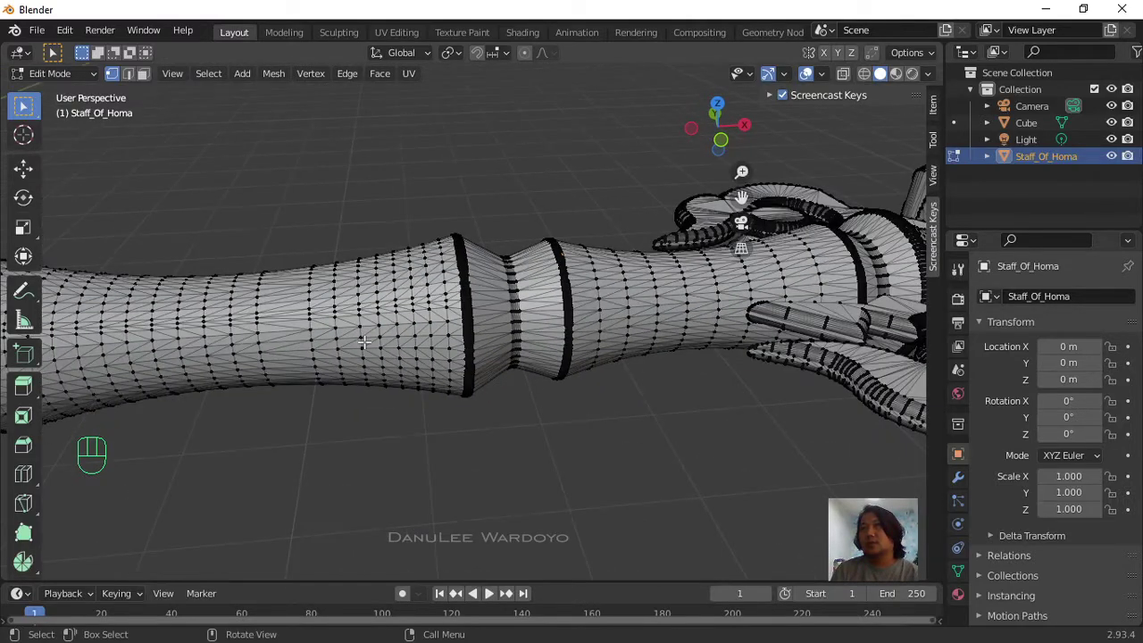
scroll(365, 342, down, 2)
middle_drag(364, 342, 492, 363)
scroll(420, 222, up, 3)
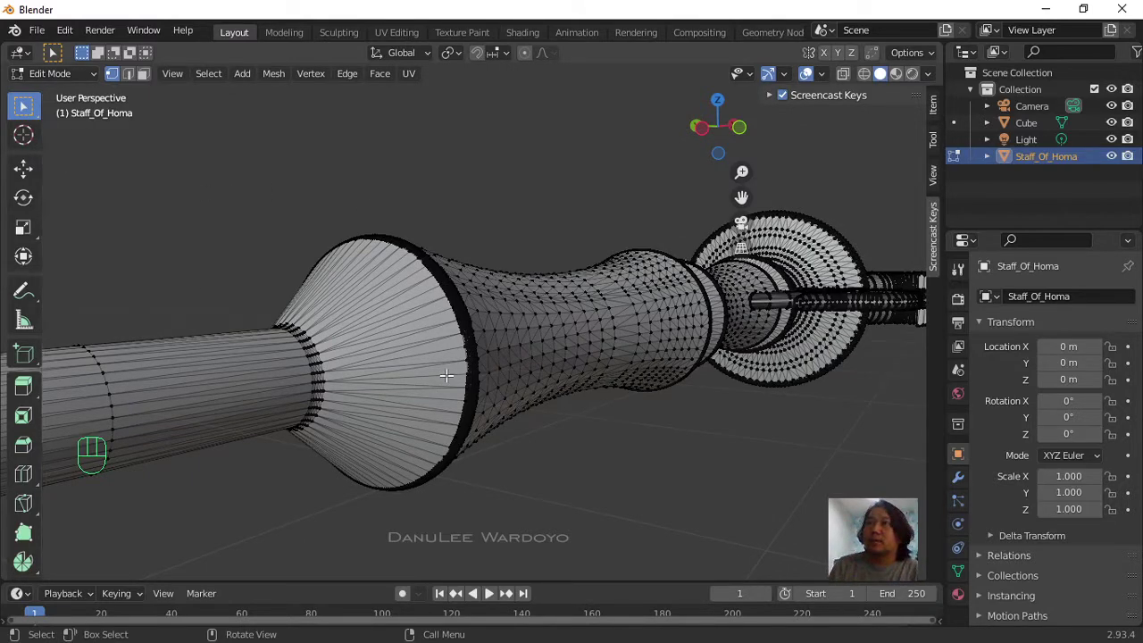
scroll(406, 322, up, 4)
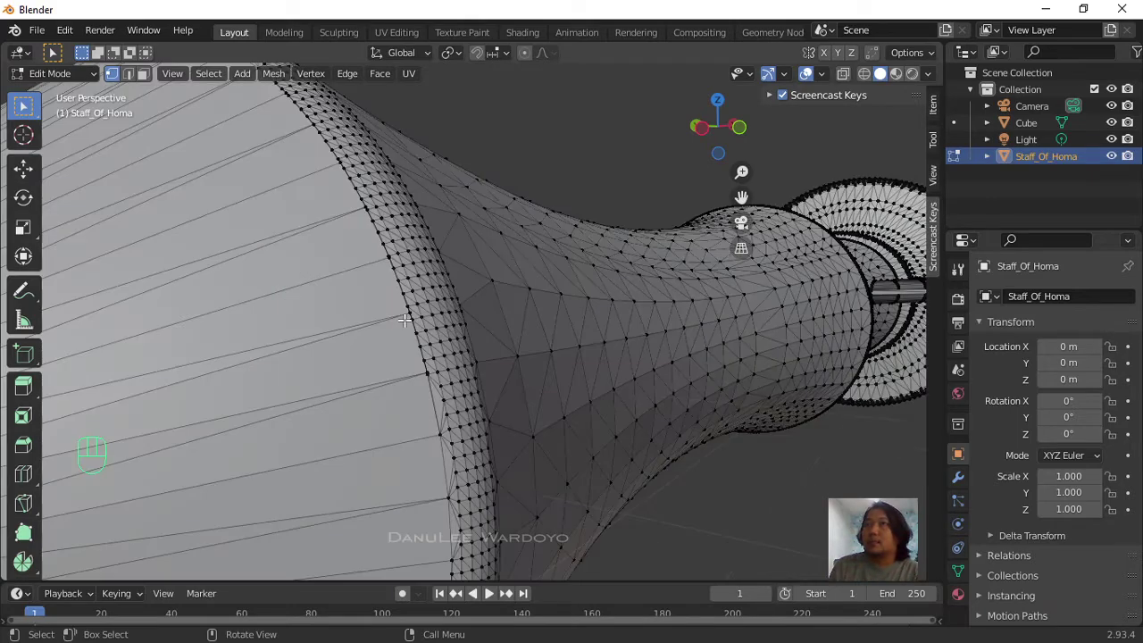
scroll(405, 321, down, 3)
shift+scroll(406, 321, down, 4)
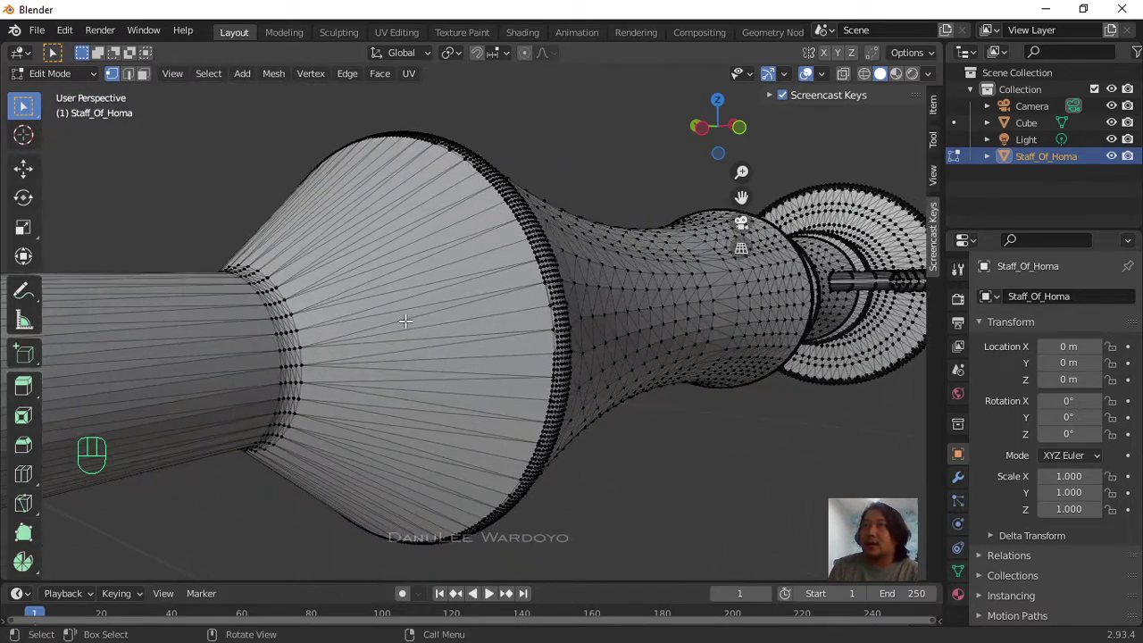
scroll(406, 320, up, 3)
scroll(406, 317, down, 3)
shift+middle_drag(412, 308, 455, 308)
scroll(457, 296, down, 2)
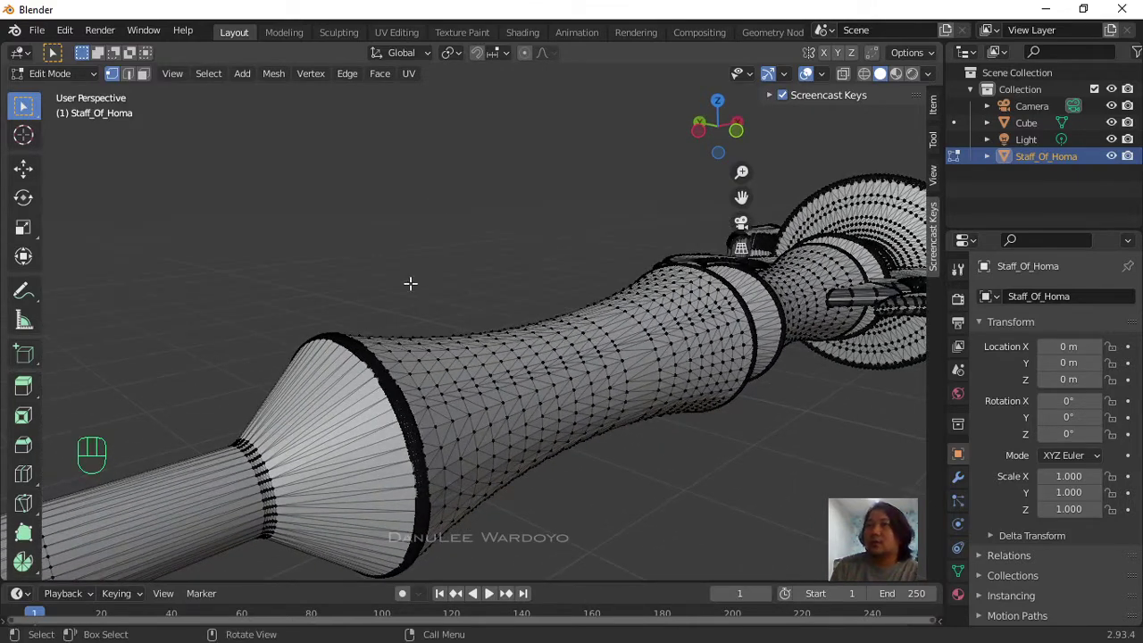
Step: Set the mesh selection to vertex mode and turn on Auto Merge Vertices
click(112, 74)
scroll(357, 437, up, 2)
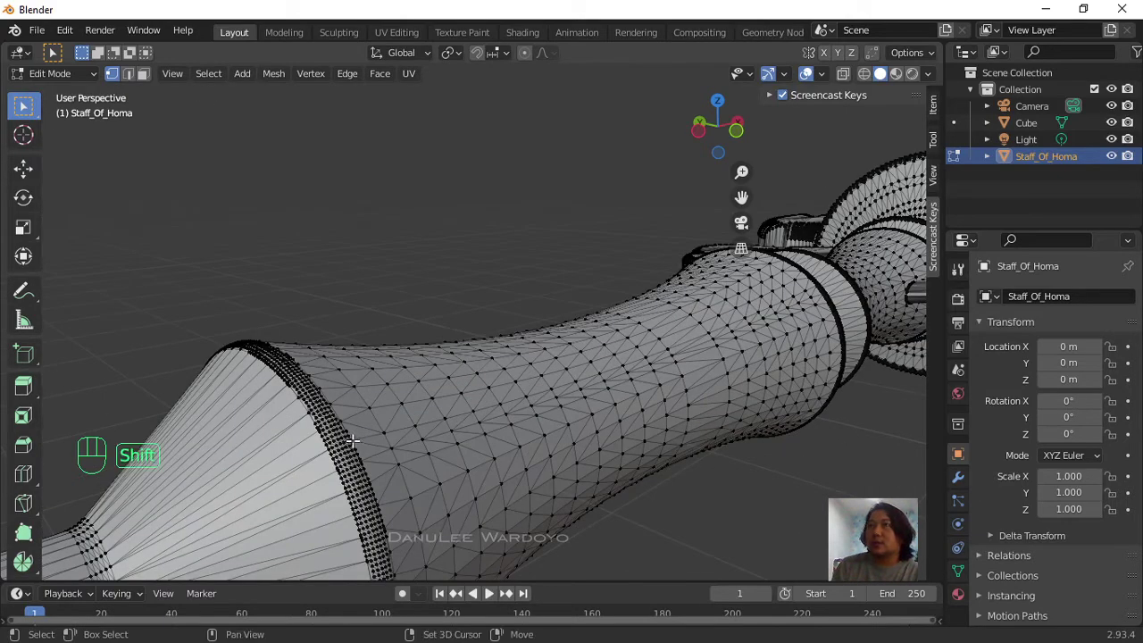
shift+middle_drag(353, 439, 395, 339)
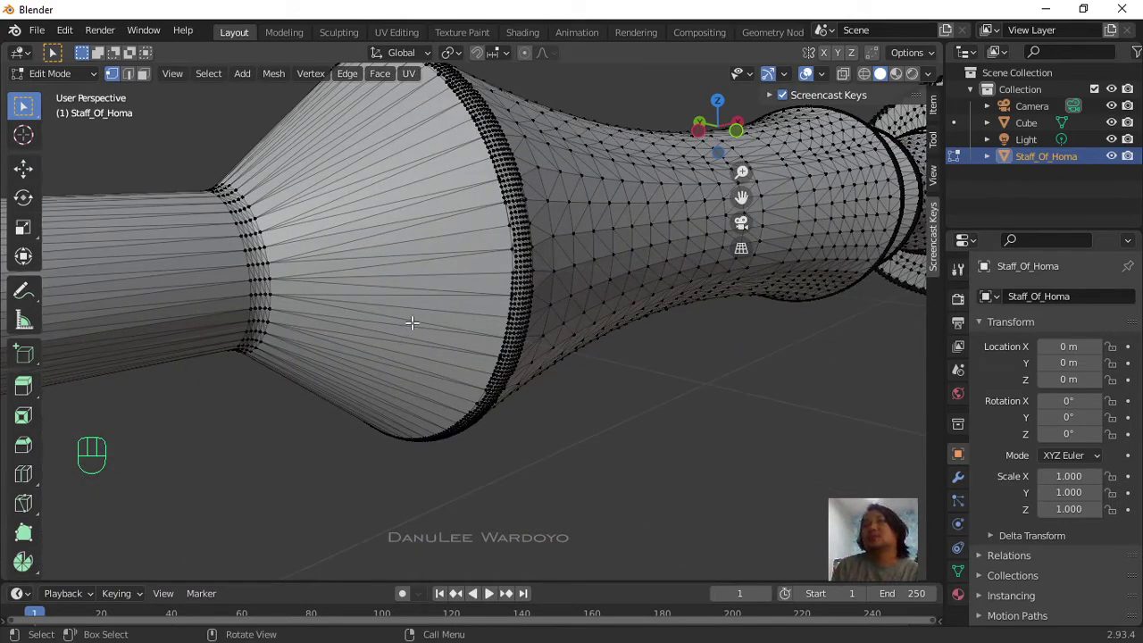
scroll(416, 317, down, 2)
scroll(416, 319, down, 5)
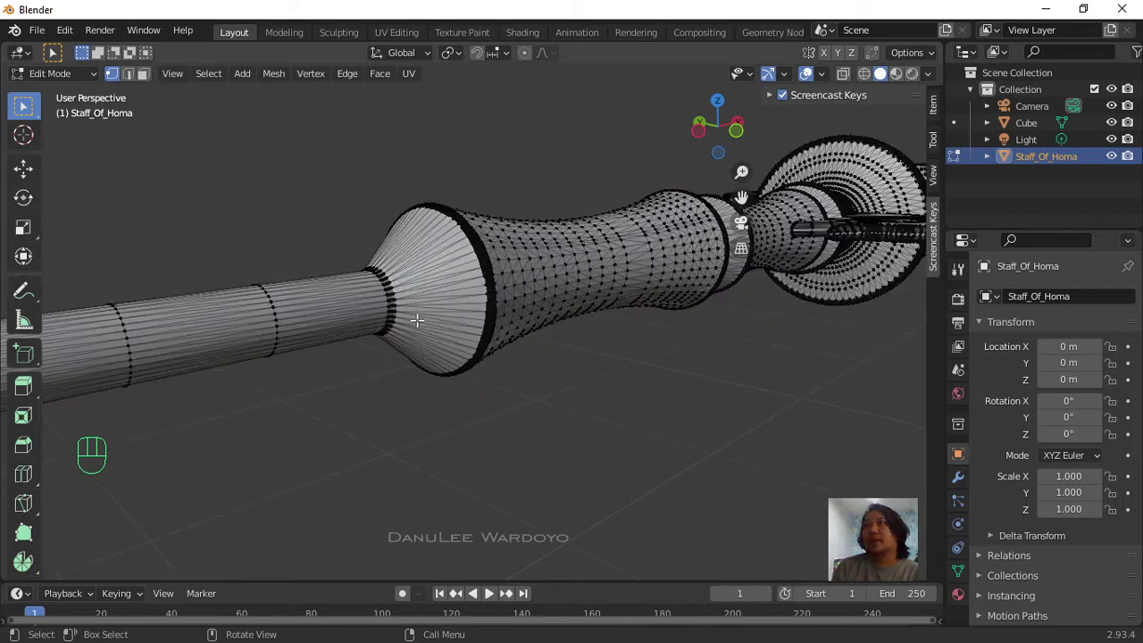
scroll(423, 308, up, 2)
scroll(423, 308, up, 3)
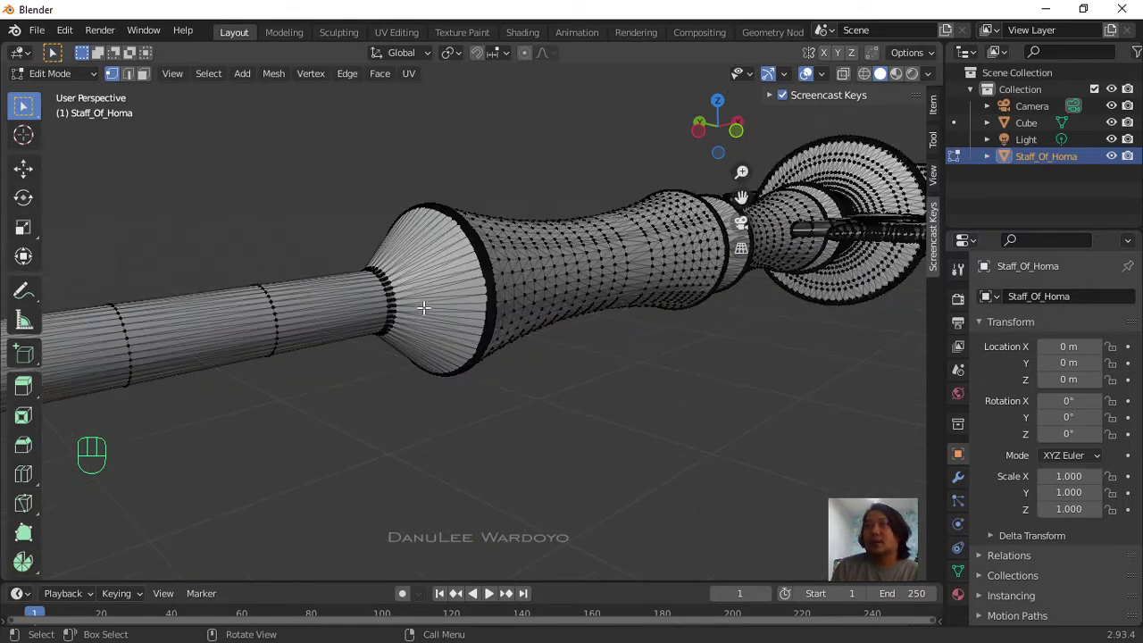
click(871, 52)
Step: Switch the mesh selection to edge mode and select one lengthwise edge on the staff's tapered joint
scroll(508, 268, up, 4)
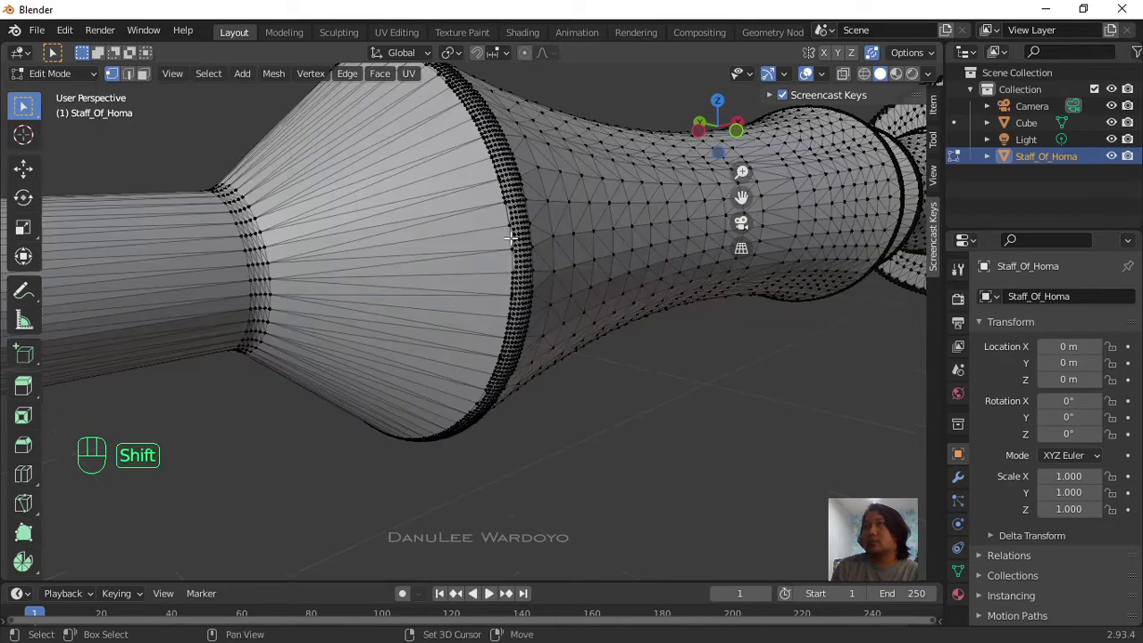
shift+middle_drag(508, 268, 491, 443)
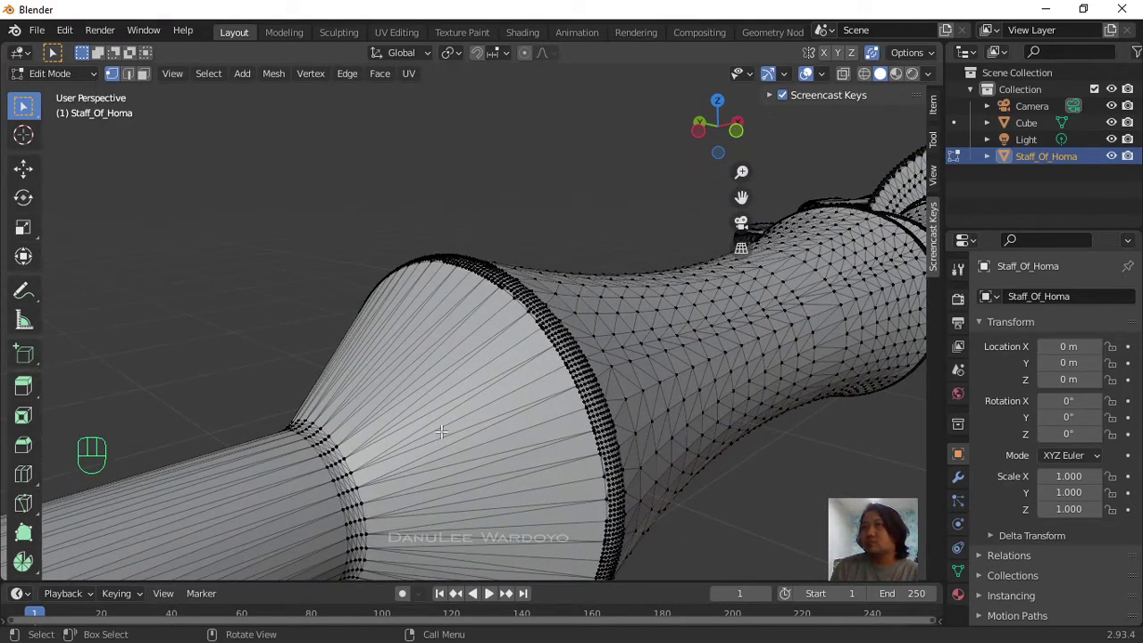
scroll(441, 431, down, 4)
scroll(480, 382, up, 4)
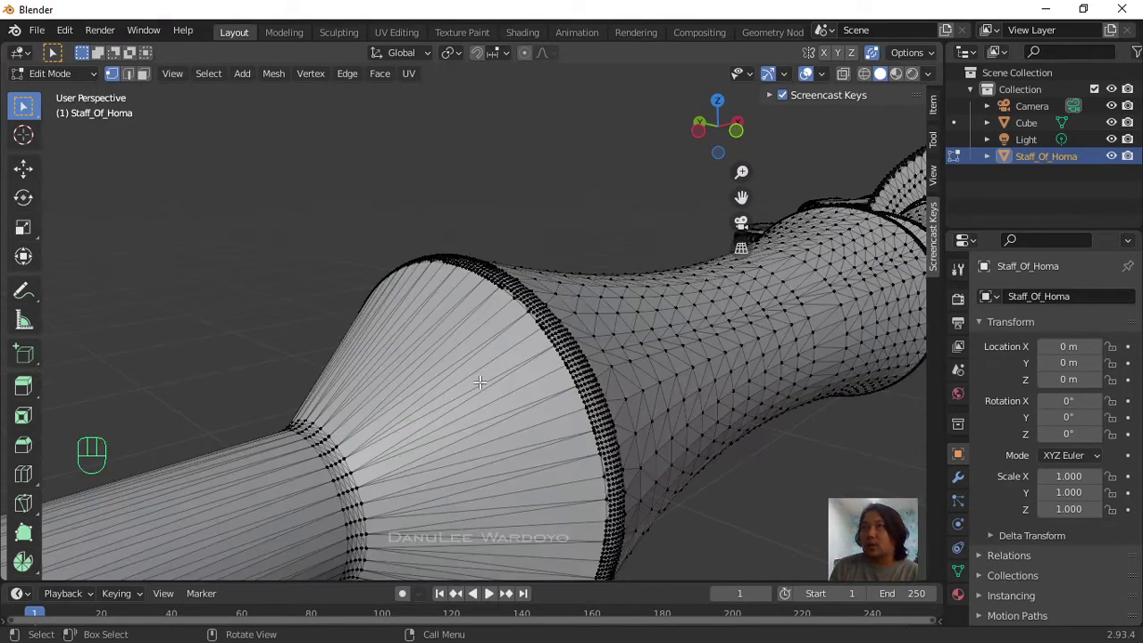
scroll(294, 445, down, 4)
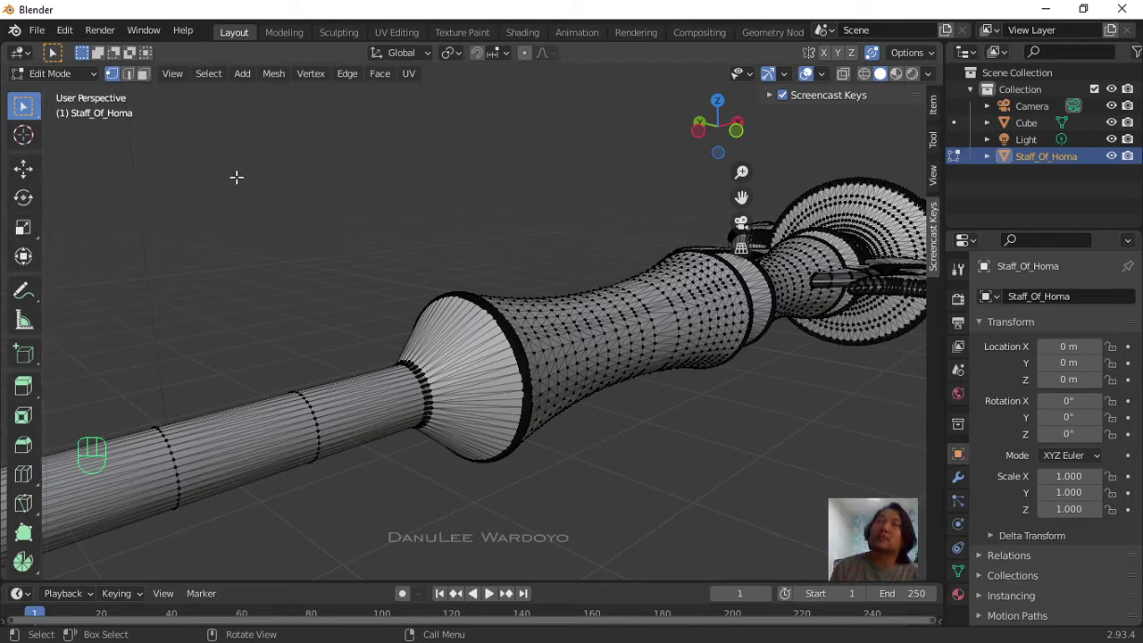
scroll(317, 357, up, 4)
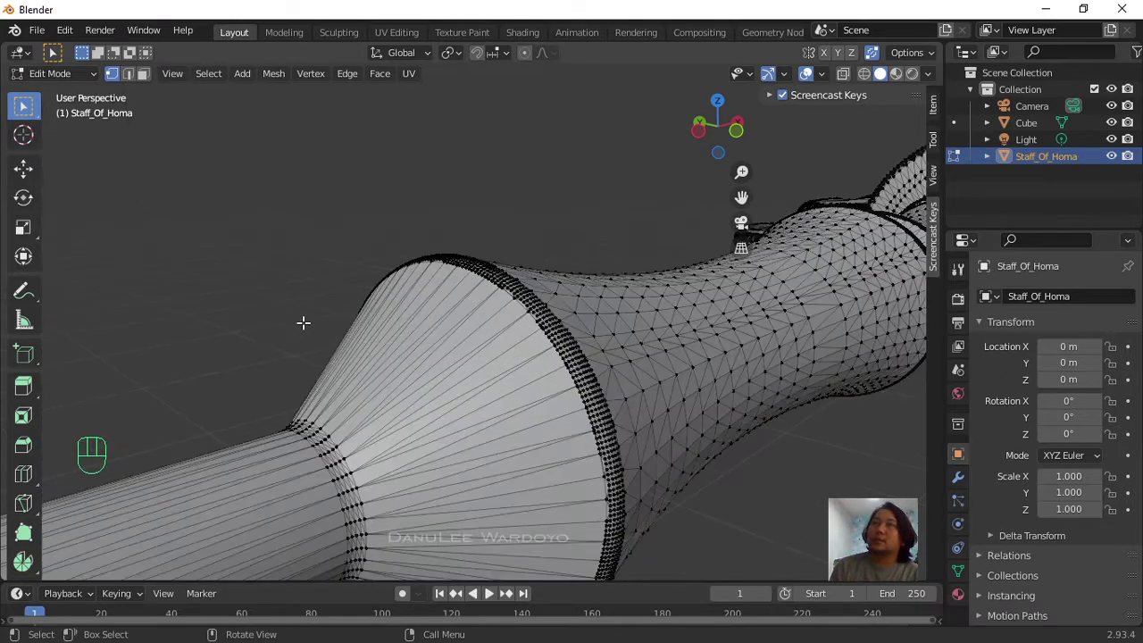
scroll(303, 322, up, 3)
click(128, 74)
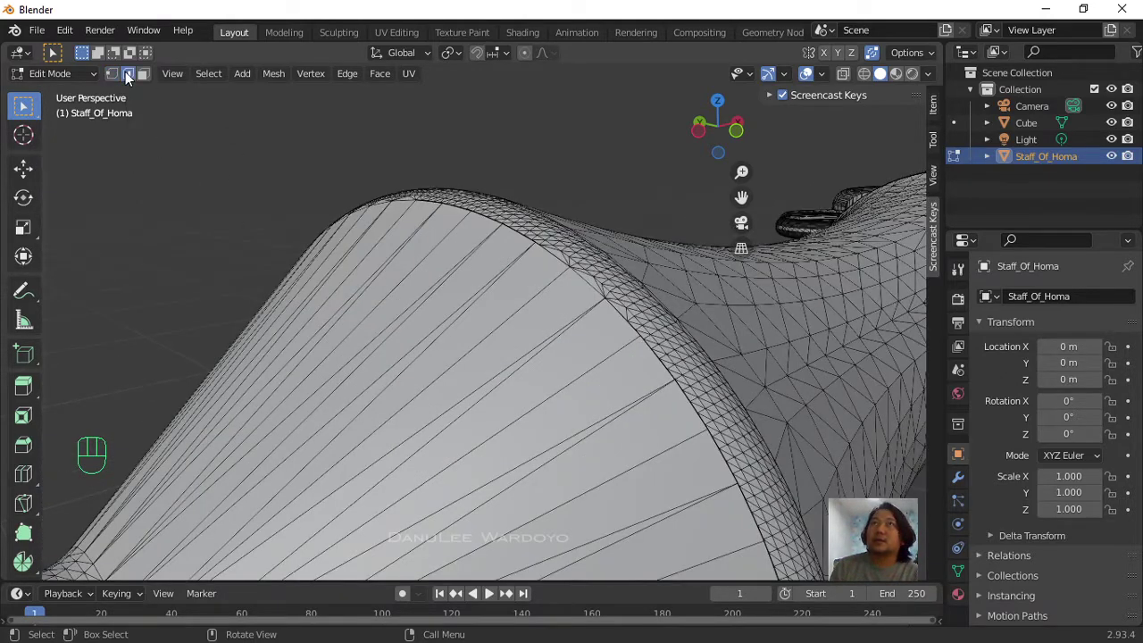
scroll(393, 317, down, 3)
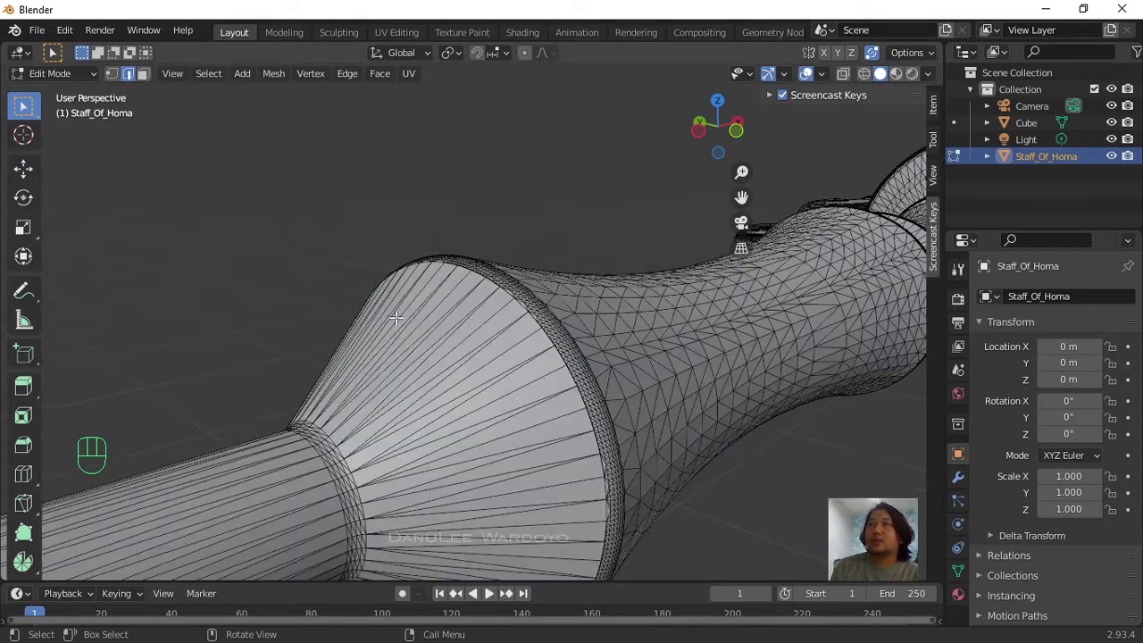
scroll(423, 393, up, 2)
click(395, 374)
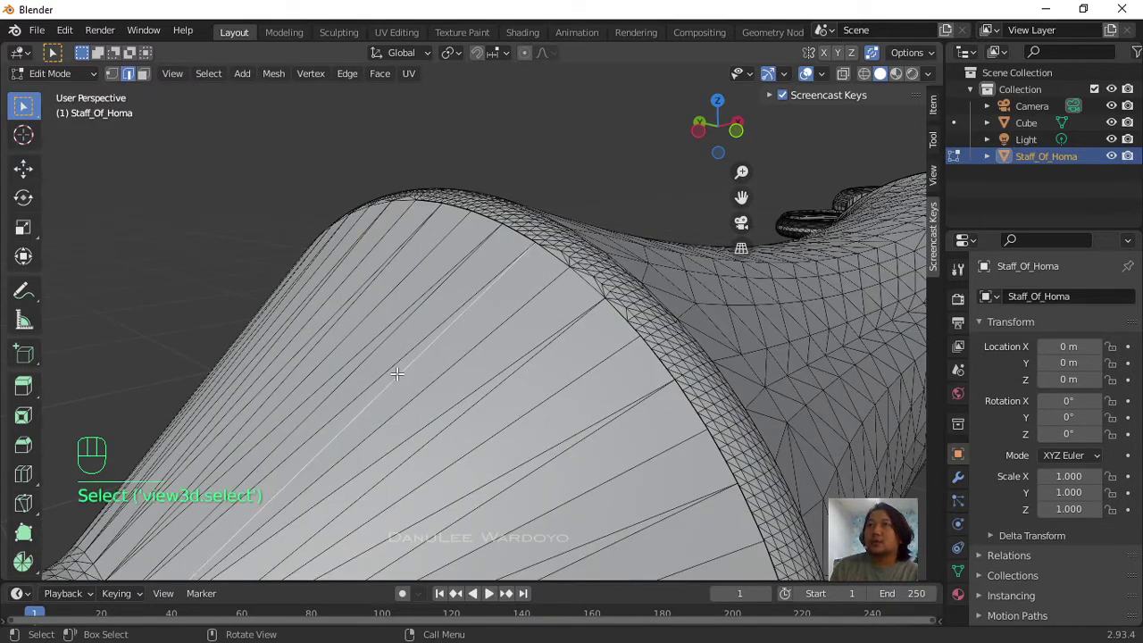
Step: Select a single edge segment of the ring around the shaft near the tapered joint
scroll(402, 375, down, 3)
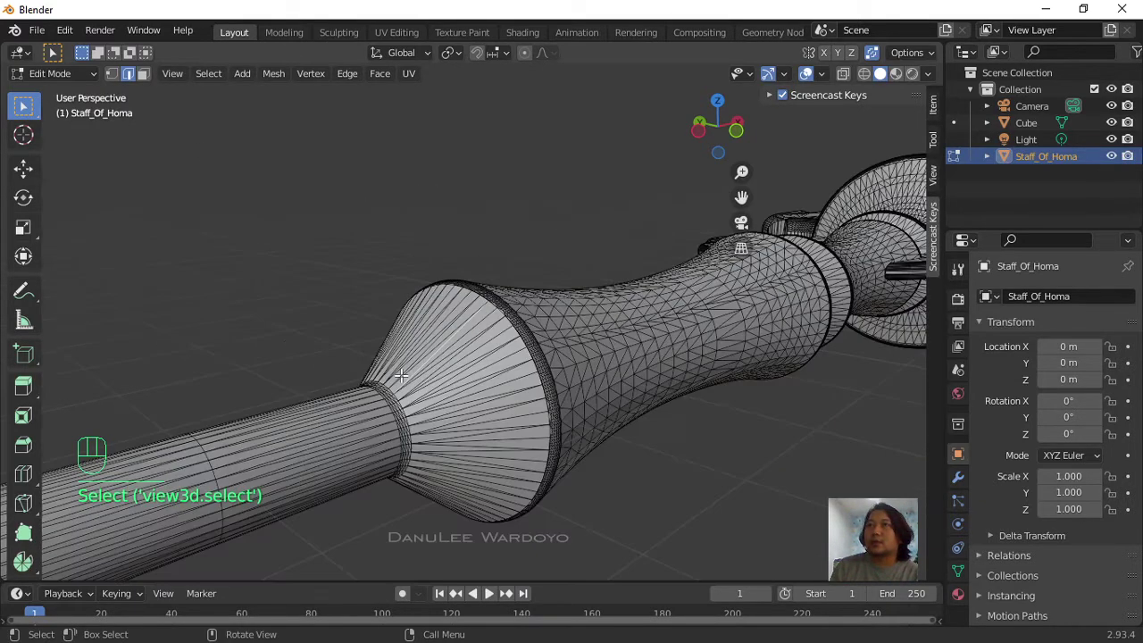
click(209, 466)
click(211, 458)
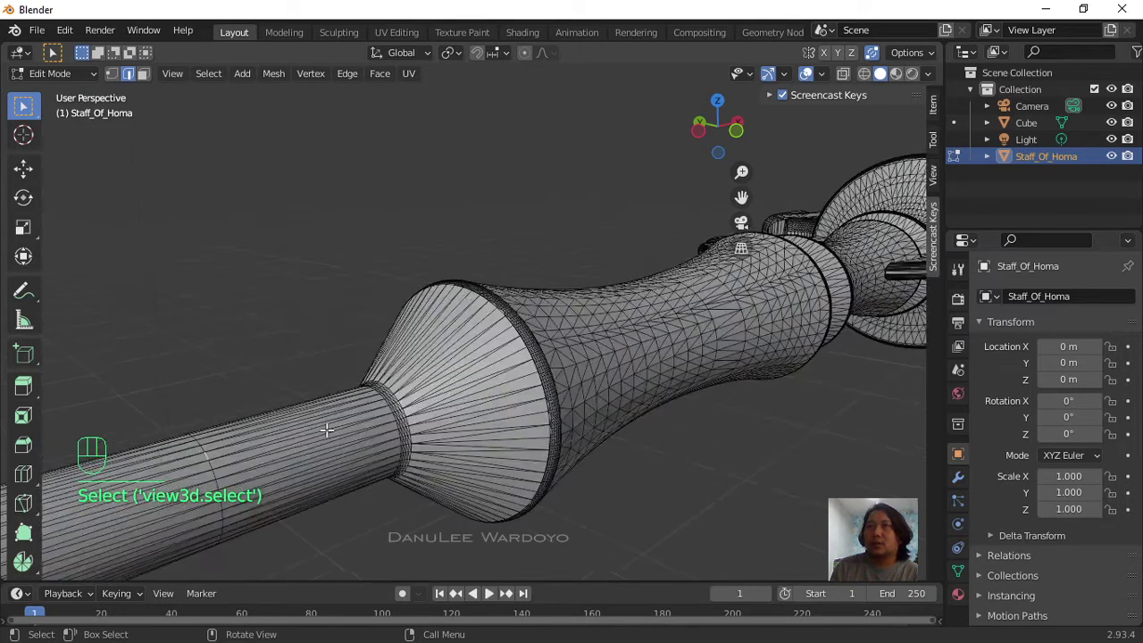
Step: Turn on X-ray display and try to loop-select the edge ring around the shaft near the tapered joint
click(842, 74)
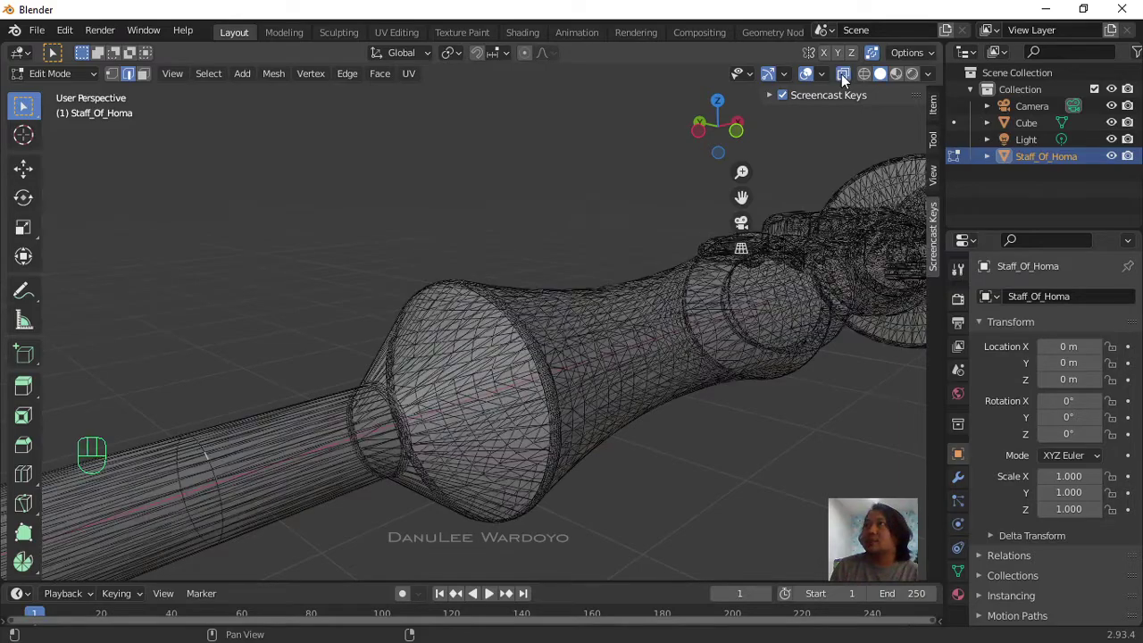
scroll(207, 460, up, 3)
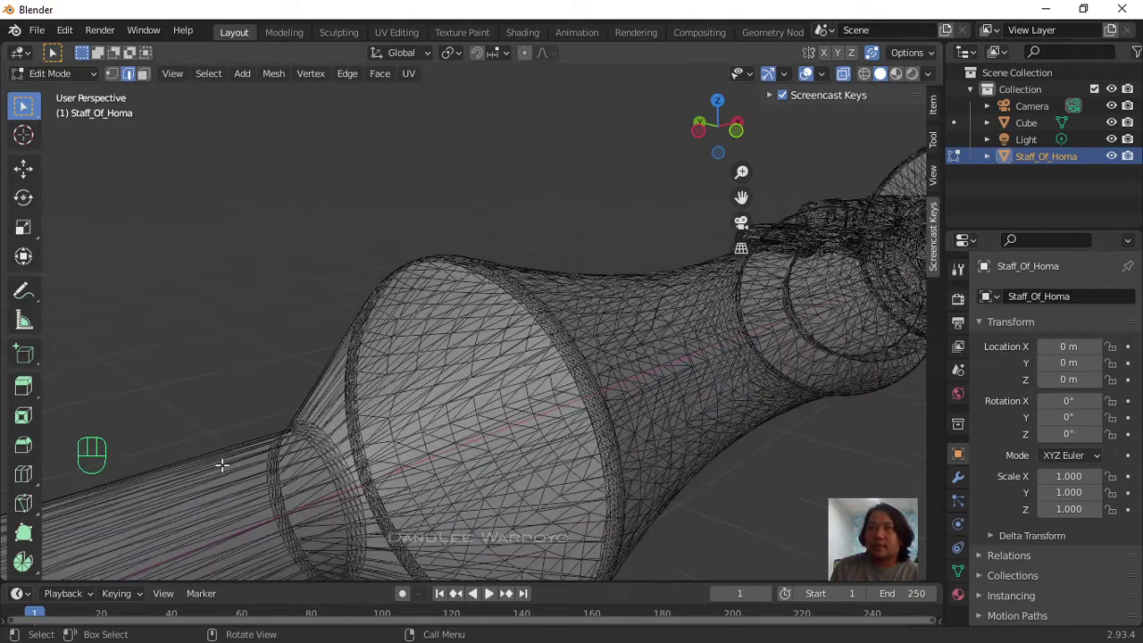
shift+middle_drag(220, 461, 334, 365)
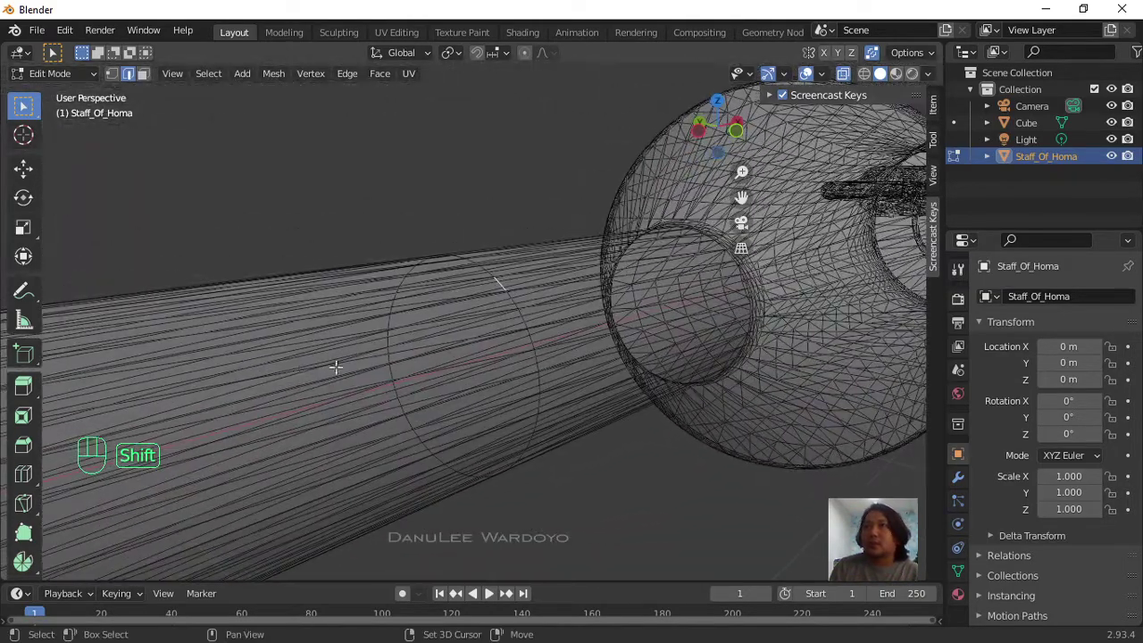
alt+click(511, 300)
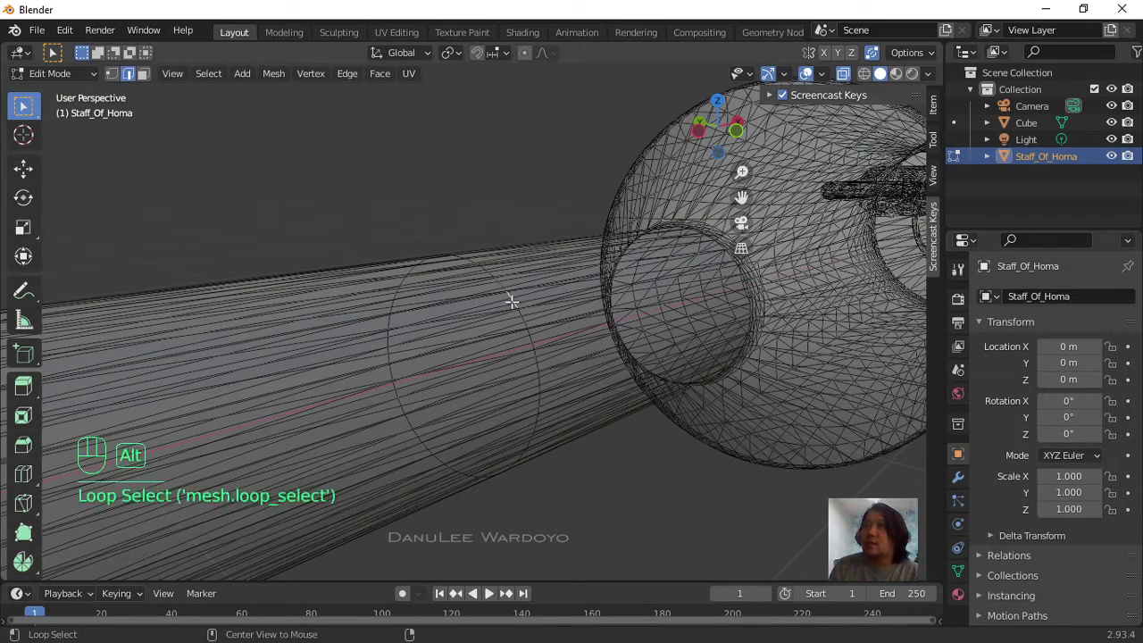
alt+click(536, 354)
scroll(523, 324, down, 5)
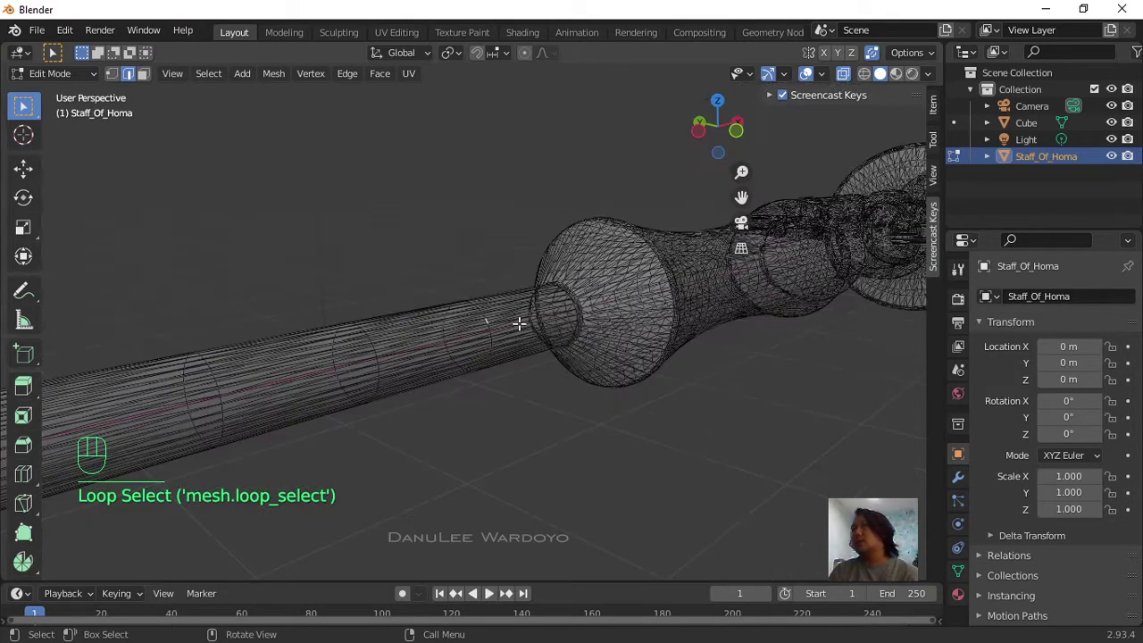
Step: Try to loop-select around the shaft again at a lengthwise edge crossing the ring beside the flared joint
scroll(525, 339, up, 8)
scroll(527, 341, down, 4)
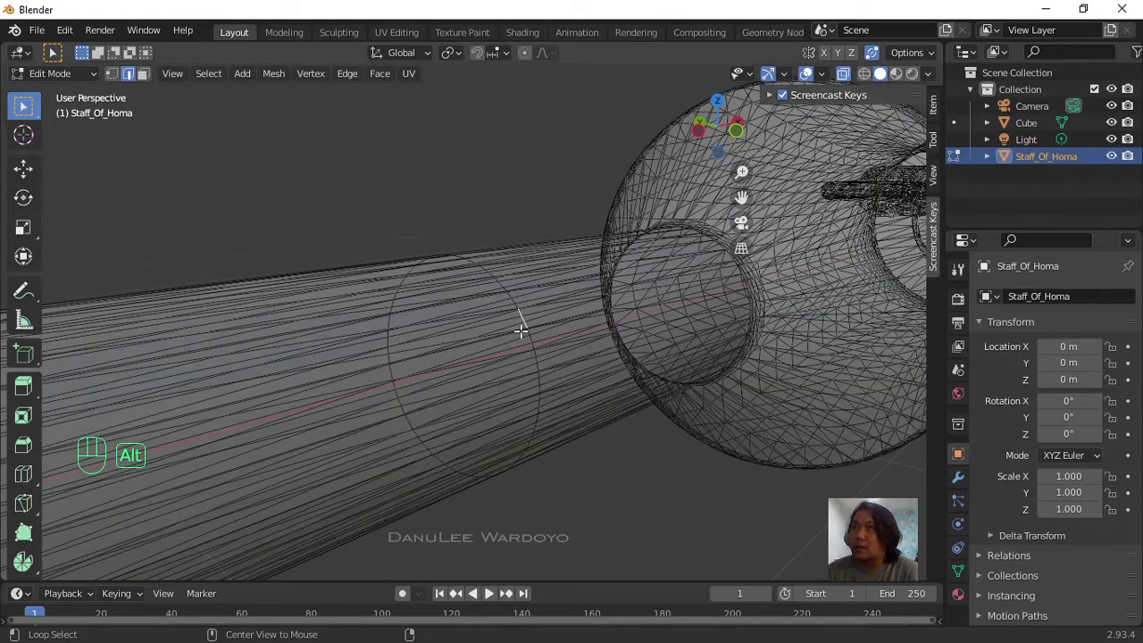
alt+click(535, 343)
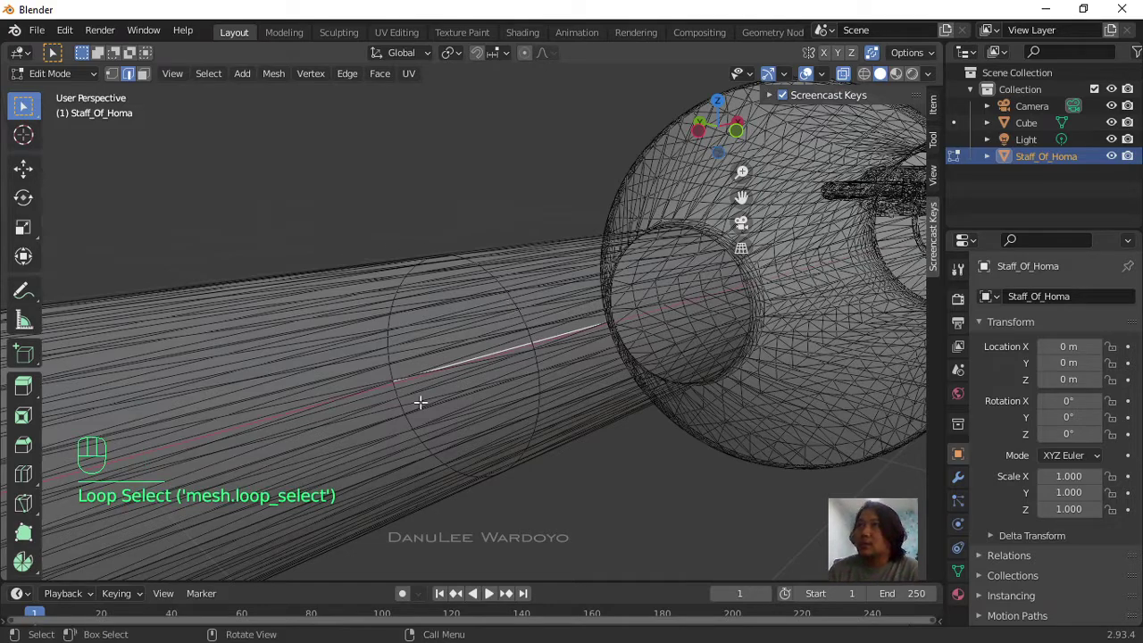
scroll(508, 357, down, 3)
scroll(508, 357, down, 3)
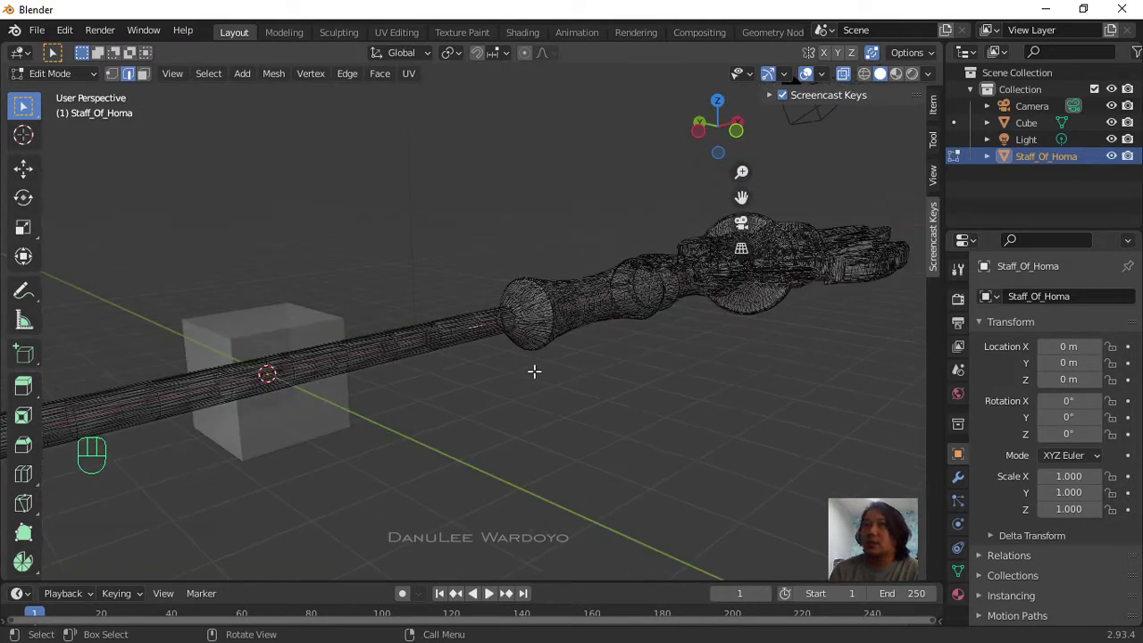
scroll(533, 373, up, 2)
scroll(534, 373, down, 2)
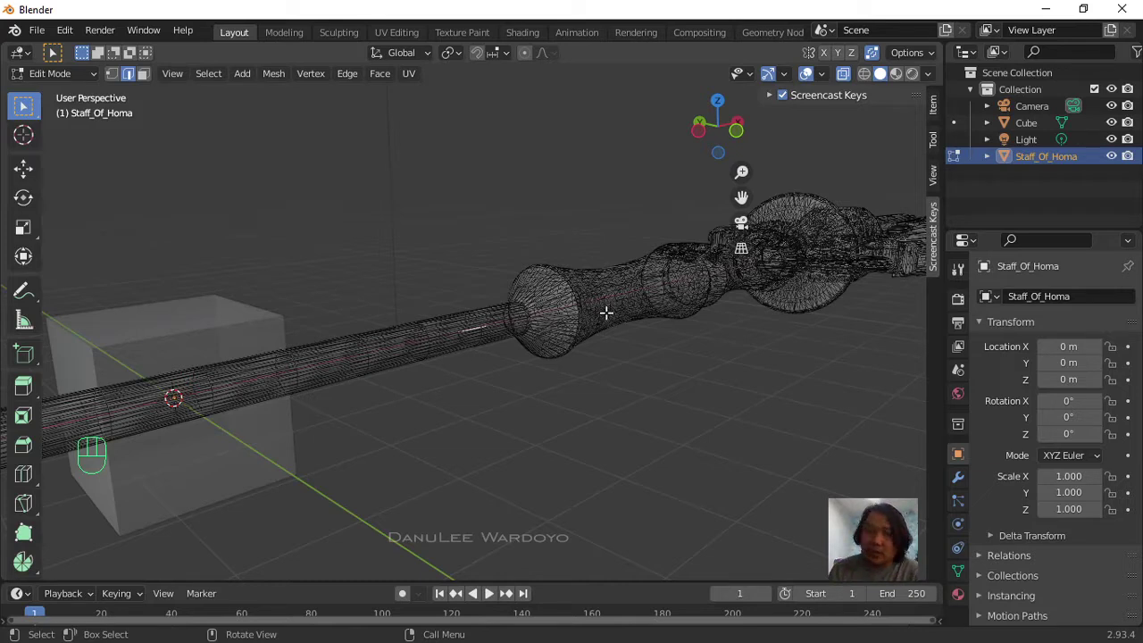
Step: Return to Object Mode, select the cube, and turn off X-ray display
key(Tab)
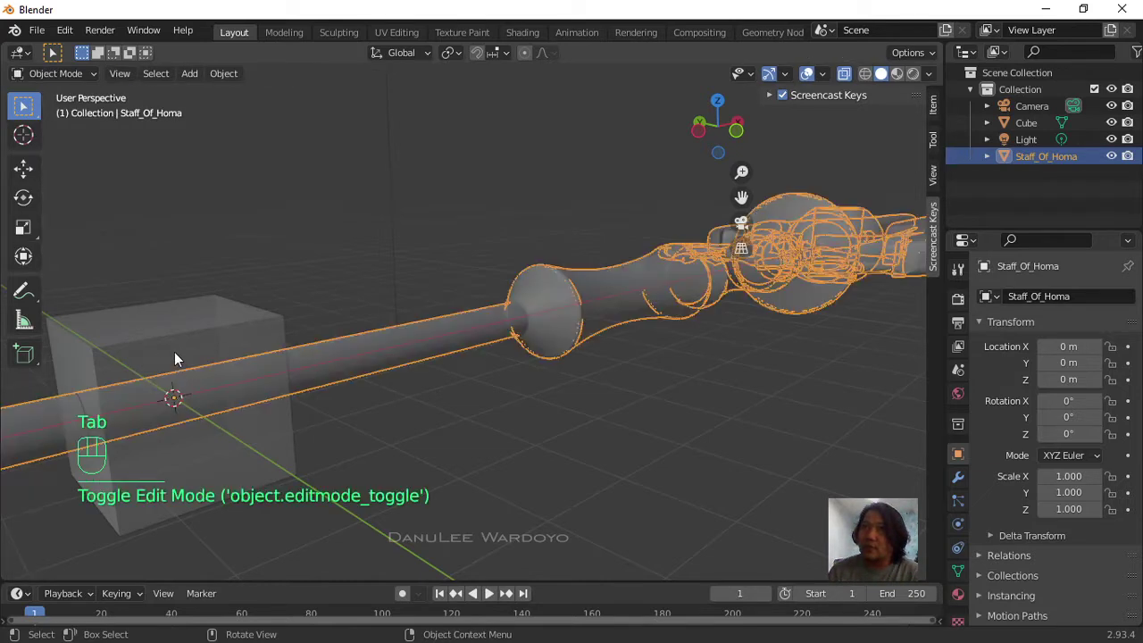
click(196, 344)
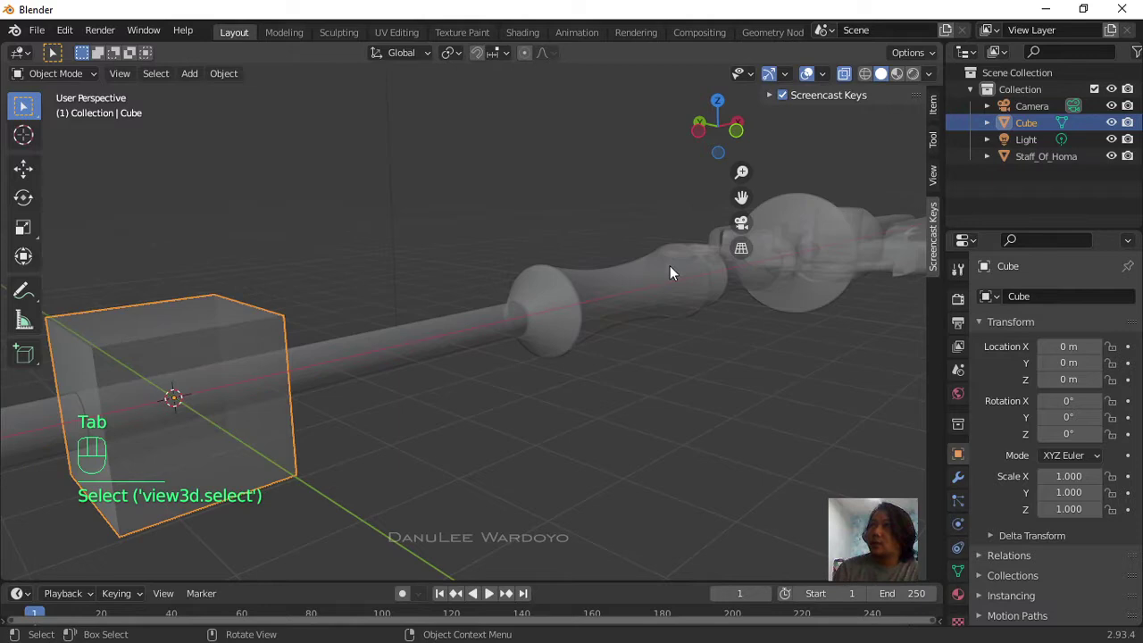
click(844, 73)
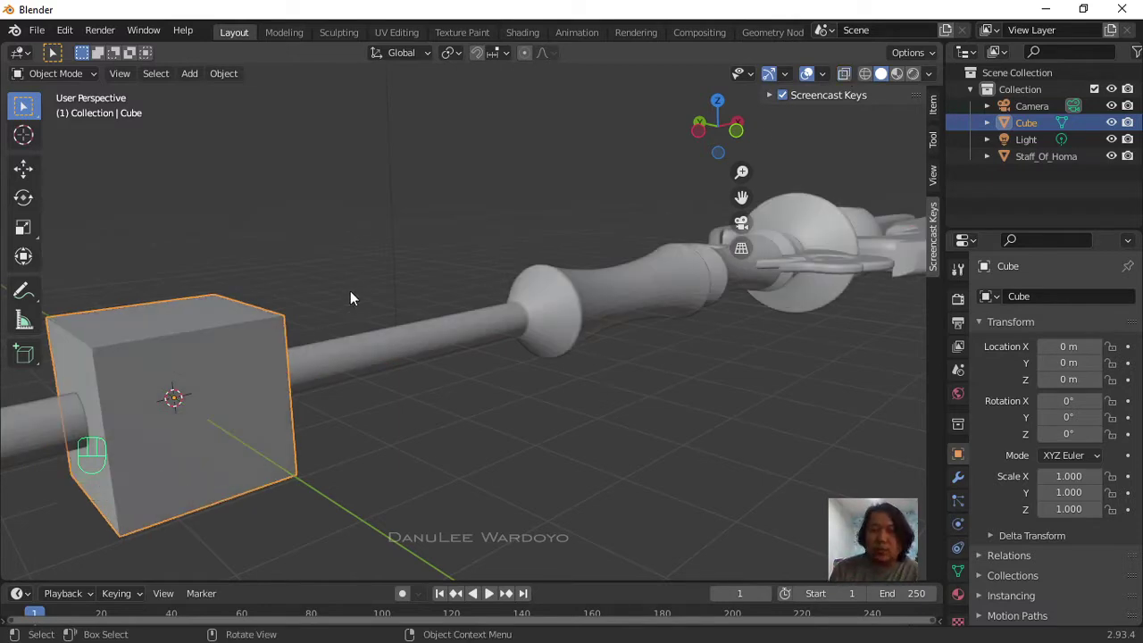
Step: In Edit Mode, add a single vertical loop cut around the cube near its middle
key(Tab)
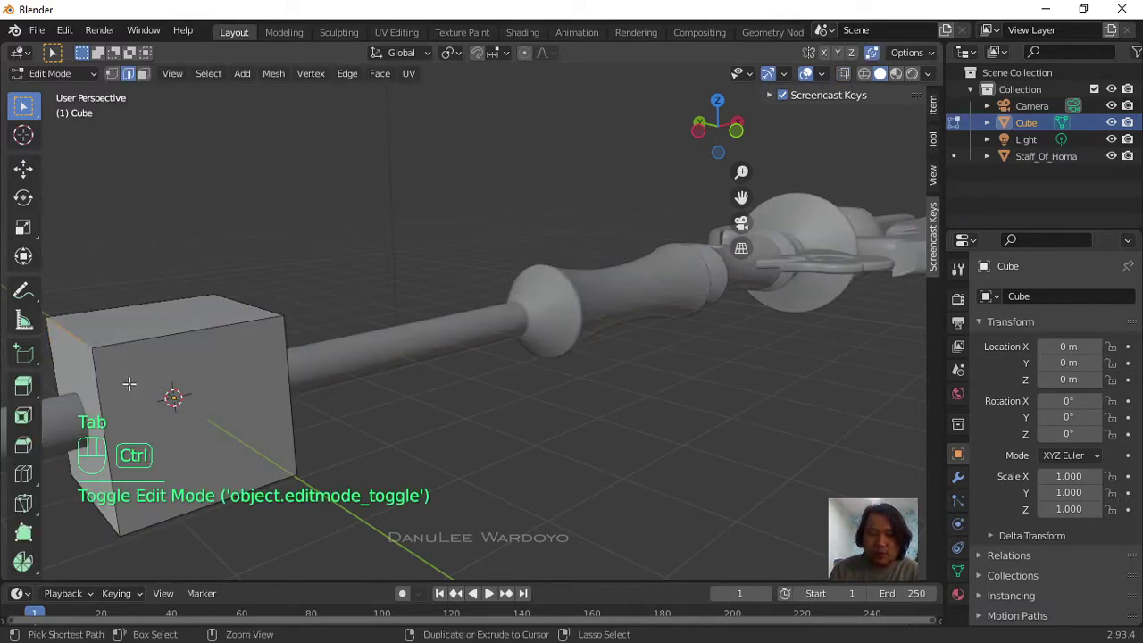
key(ctrl+r)
click(160, 345)
drag(386, 298, 191, 324)
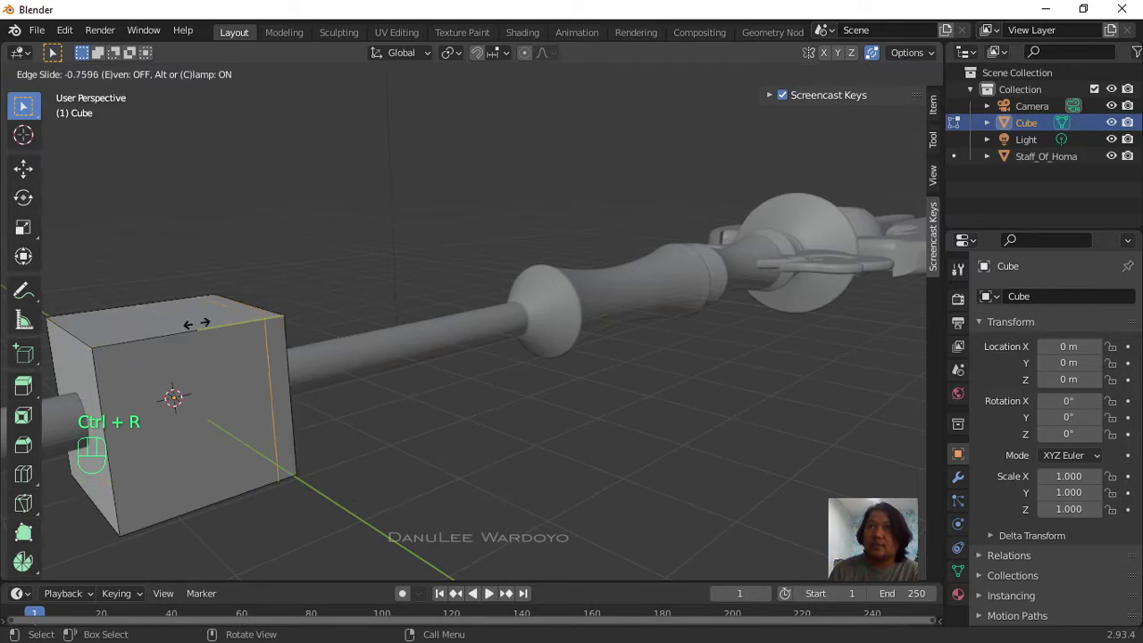
click(174, 332)
Step: Clear the selection and loop-select the new edge loop around the cube
click(393, 254)
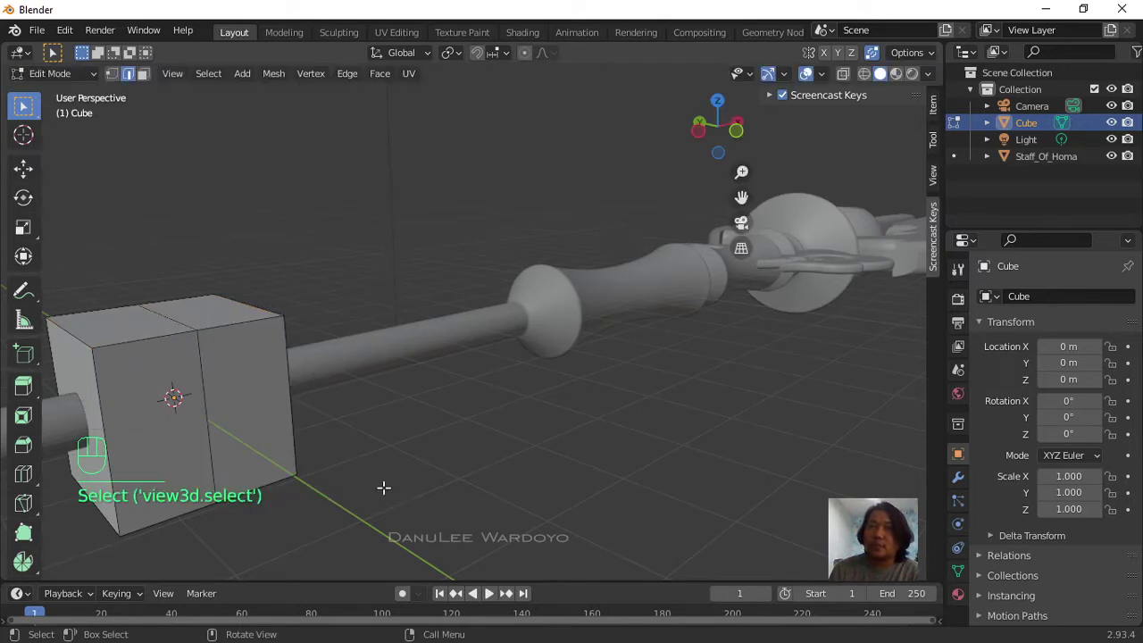
alt+click(204, 367)
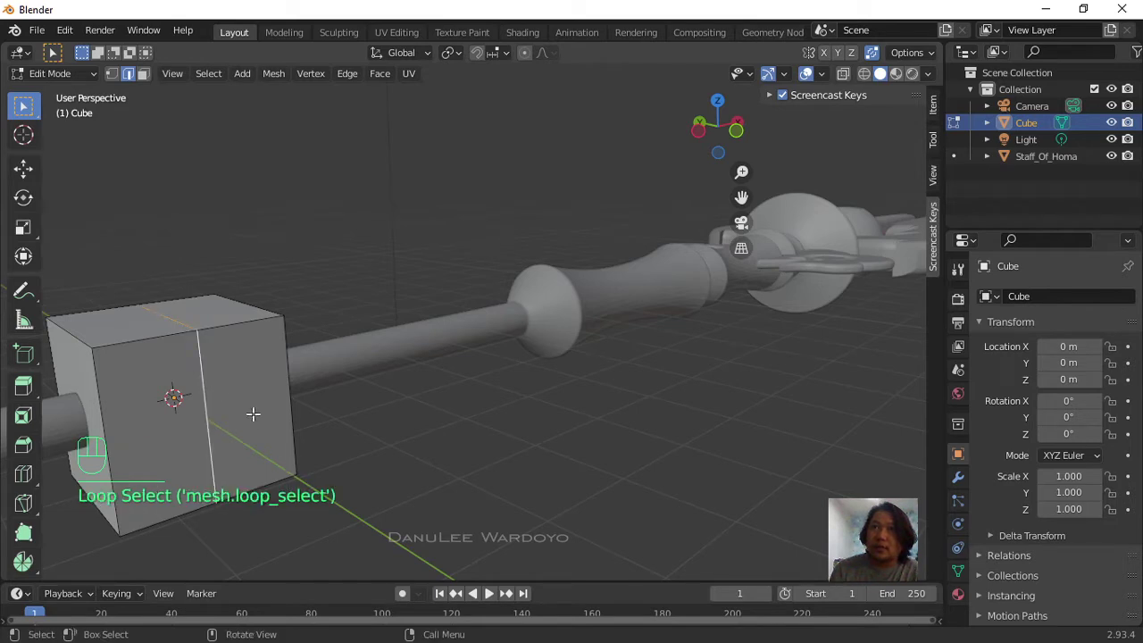
middle_drag(291, 407, 389, 429)
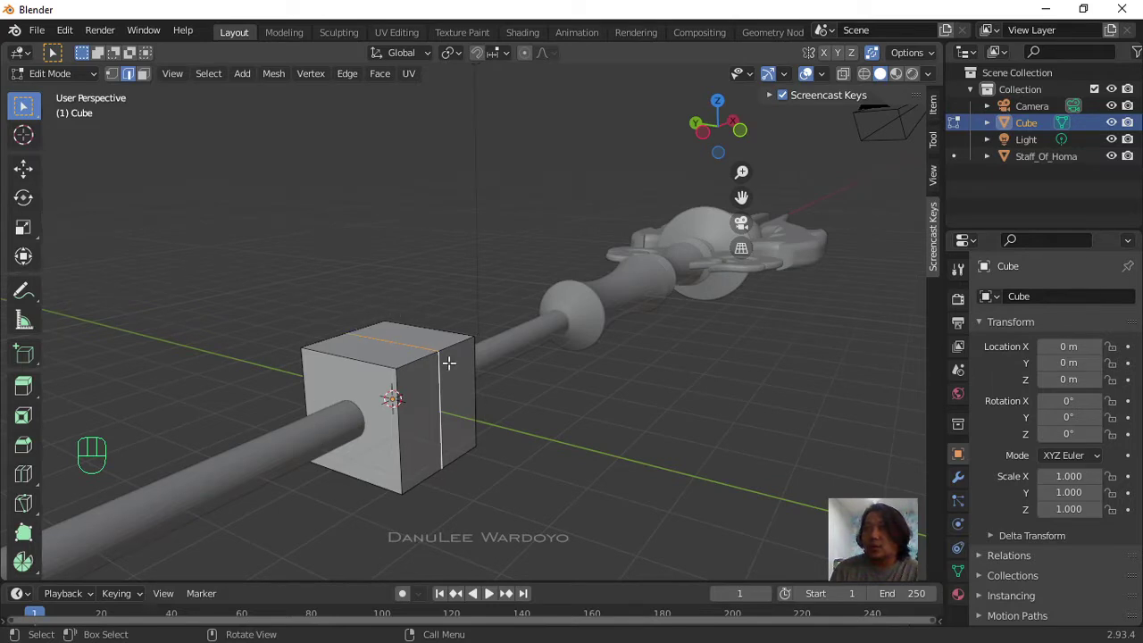
Step: Return to Object Mode, select the Staff_Of_Homa object, and convert it to a mesh
scroll(646, 401, up, 3)
middle_drag(649, 401, 582, 361)
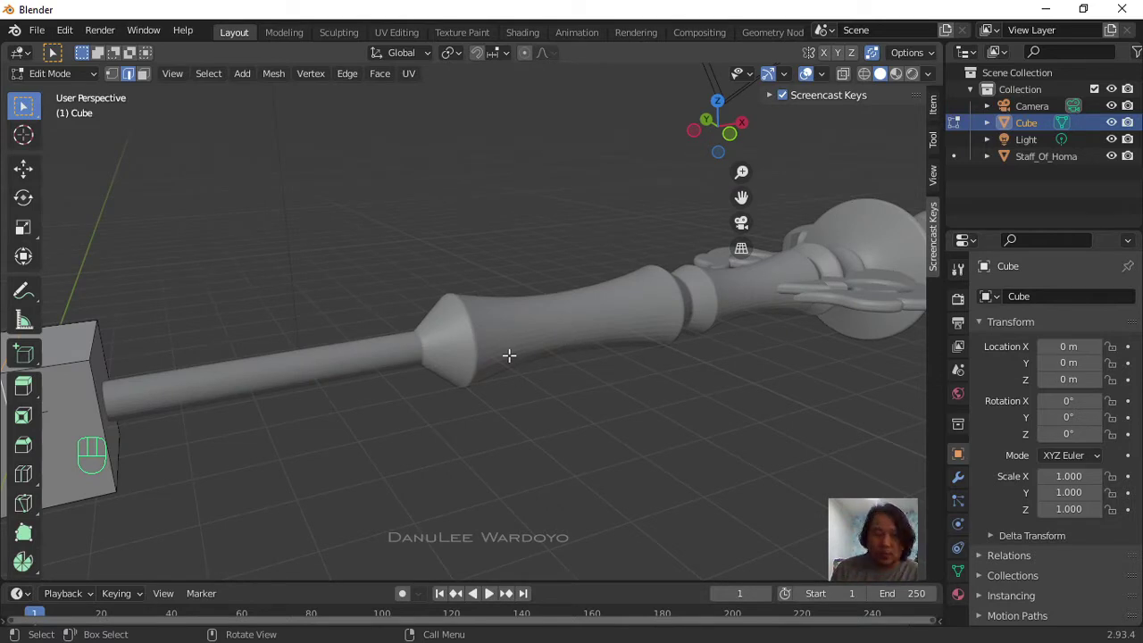
key(Tab)
click(427, 341)
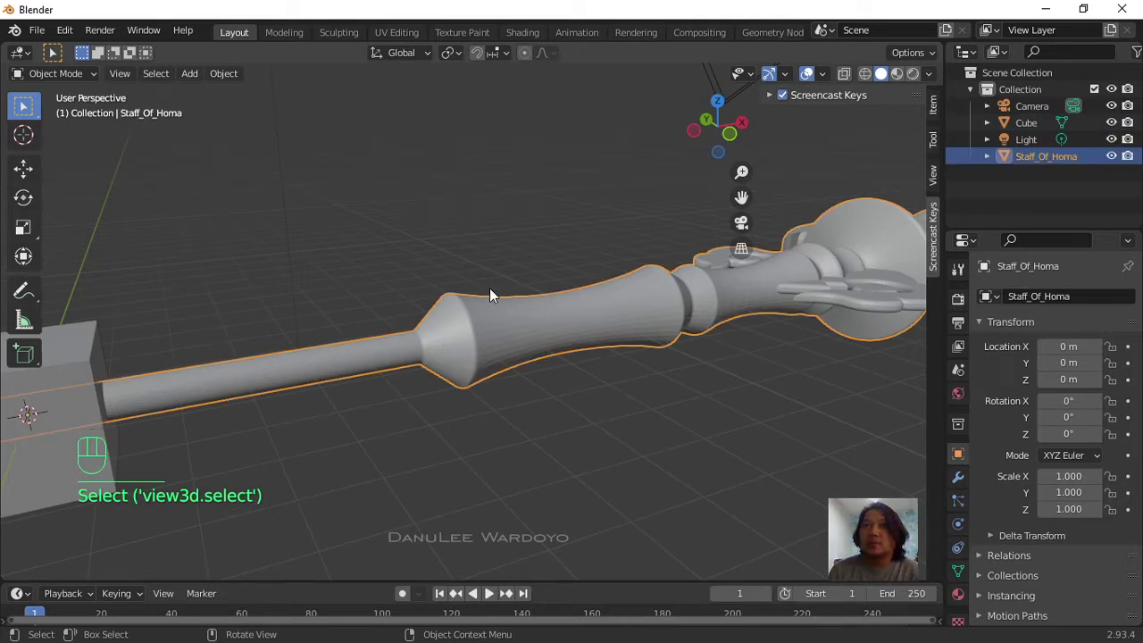
right_click(506, 325)
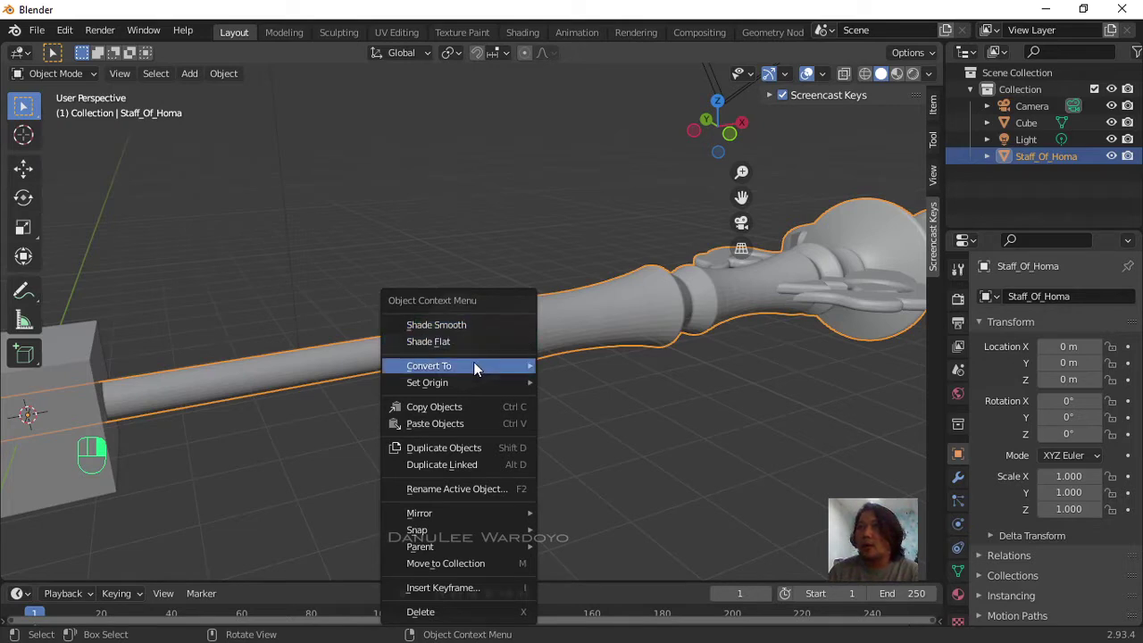
mouse_move(474, 367)
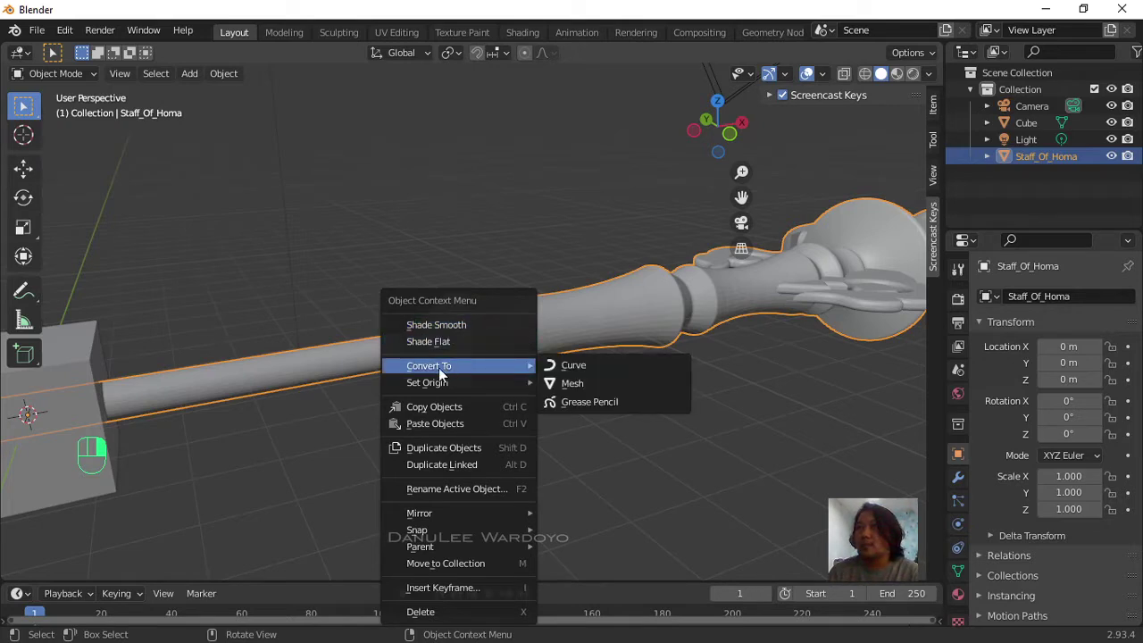
click(567, 389)
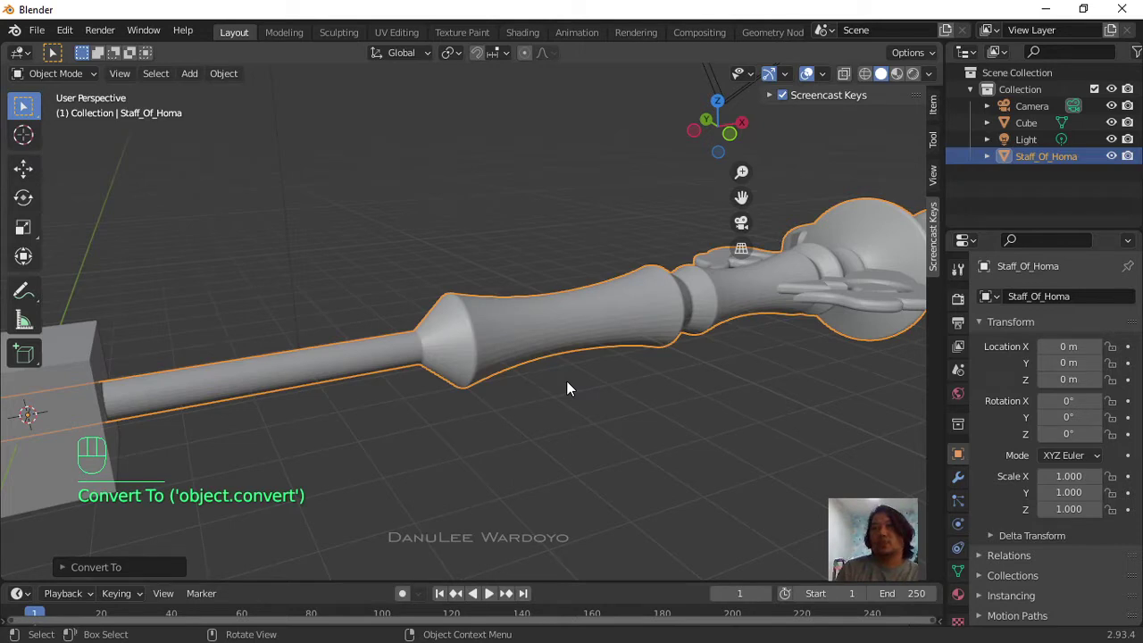
Step: Enter Edit Mode on the staff, try loop-selecting on the grip's triangulated surface, and select a single diagonal edge there
middle_drag(565, 383, 573, 404)
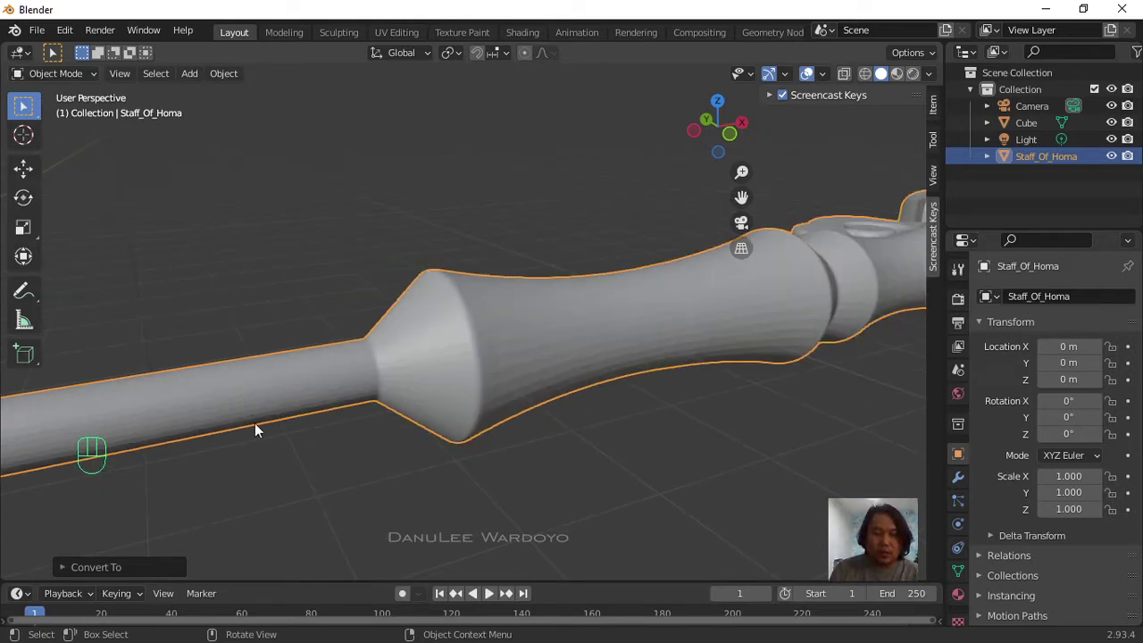
key(Tab)
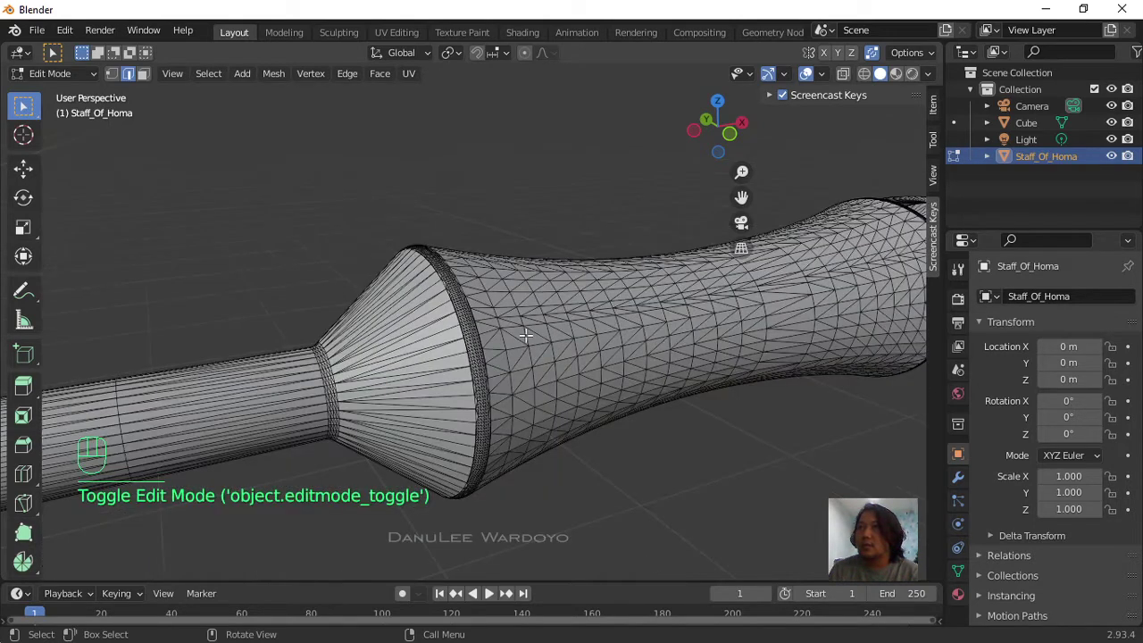
click(536, 339)
alt+click(535, 338)
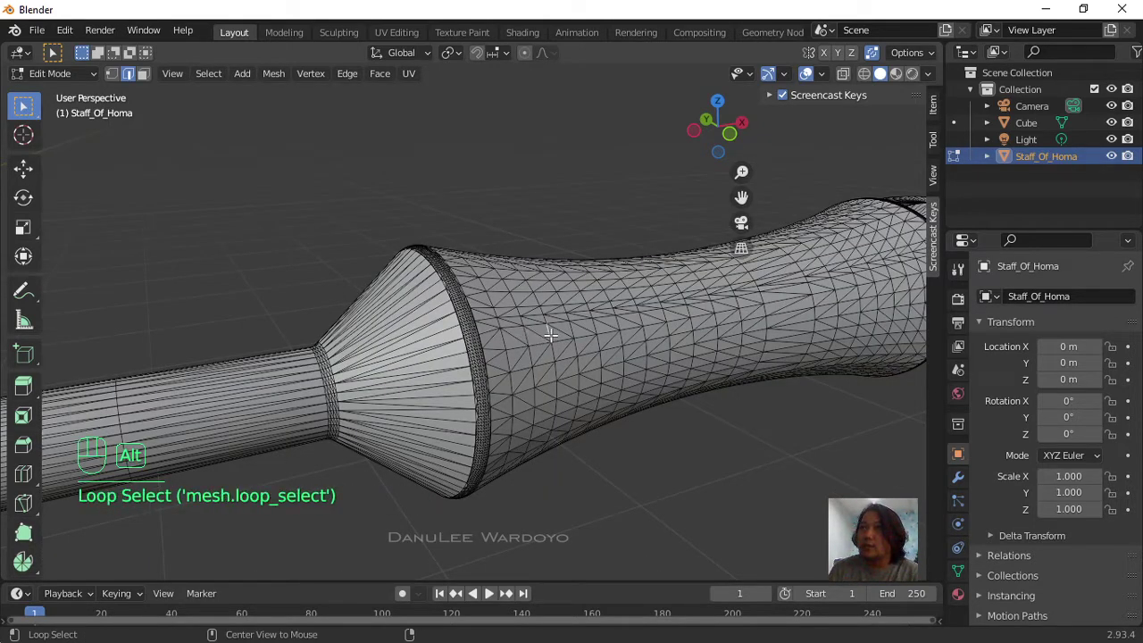
click(558, 360)
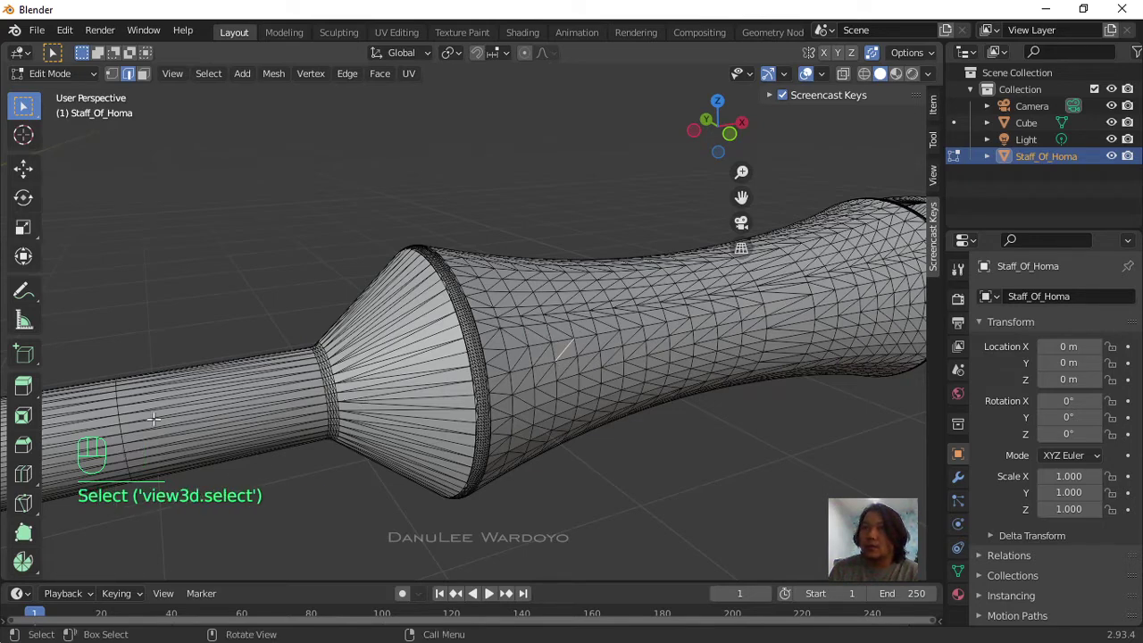
scroll(216, 427, up, 2)
scroll(574, 394, up, 3)
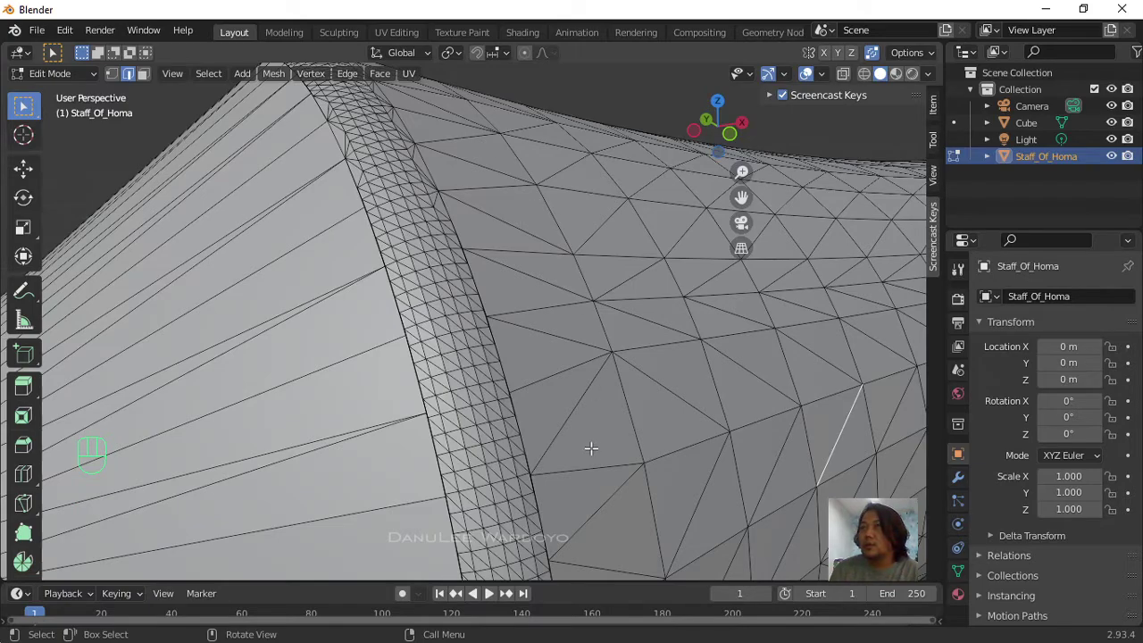
scroll(592, 442, down, 5)
middle_drag(597, 444, 548, 449)
scroll(500, 420, down, 2)
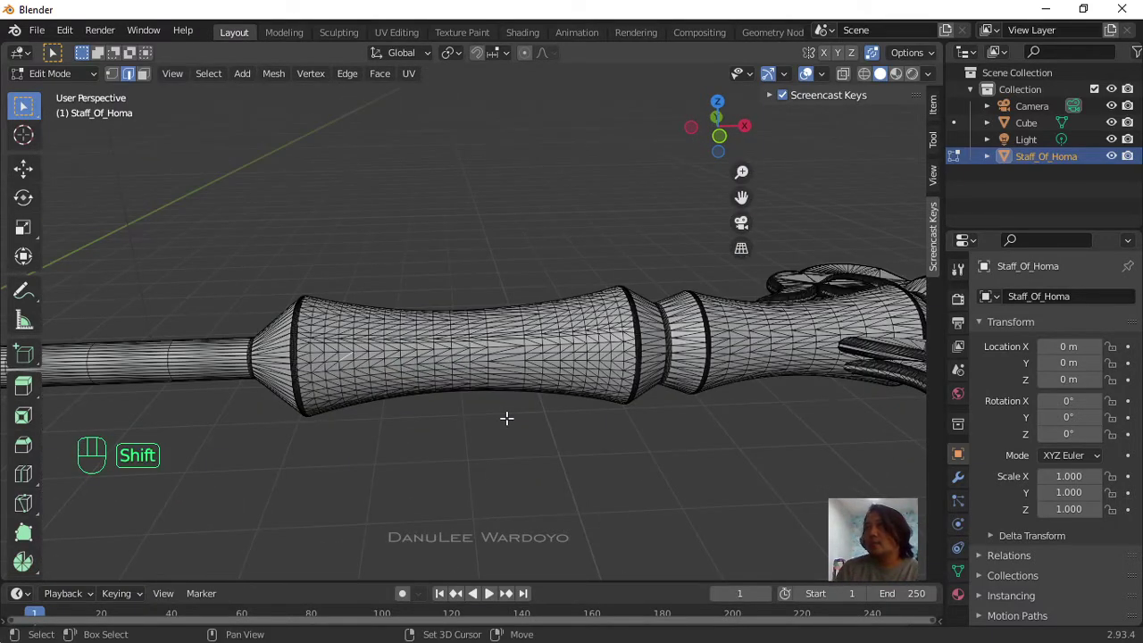
Step: Return to Object Mode, select the cube on the staff's shaft, and hide it
shift+middle_drag(506, 416, 590, 416)
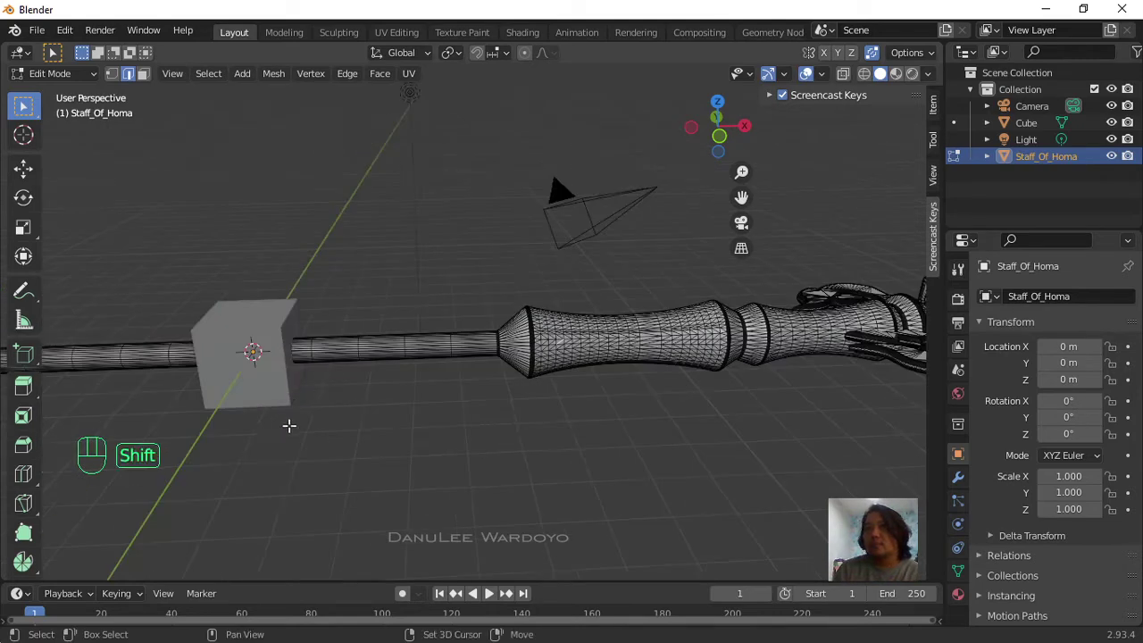
shift+middle_drag(288, 425, 547, 391)
key(Tab)
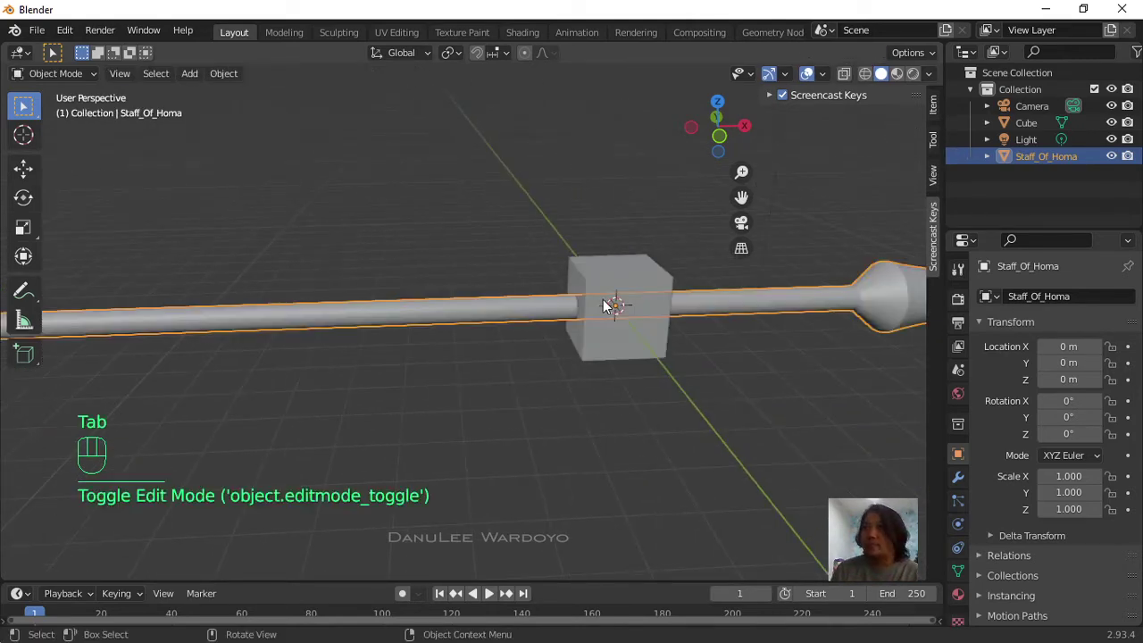
click(612, 292)
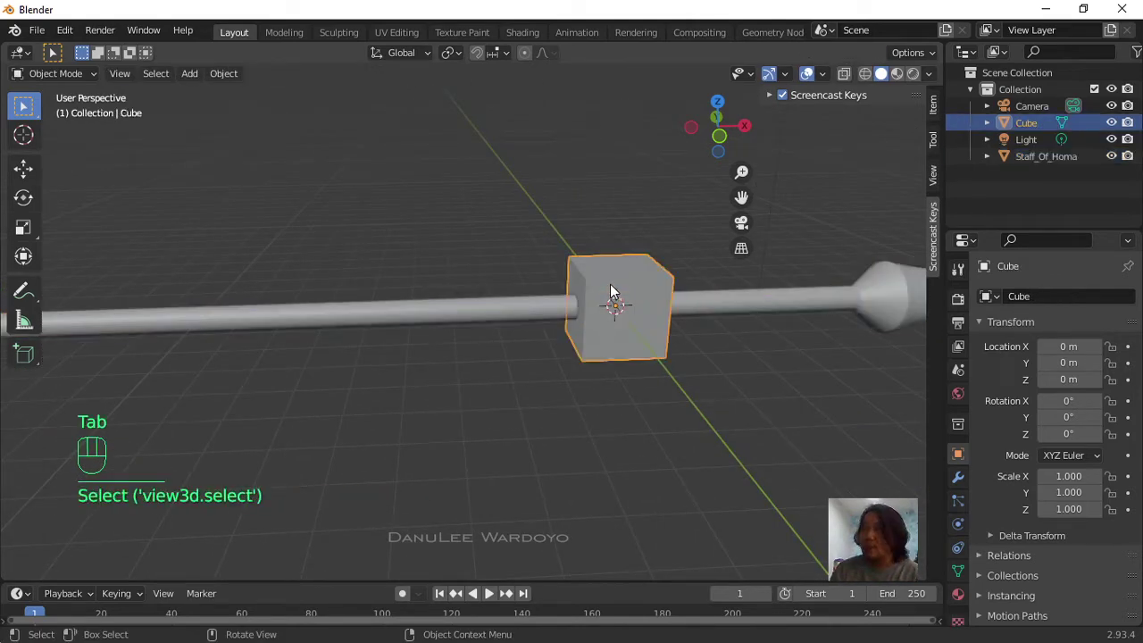
key(h)
Step: Enter Edit Mode on the staff and select a single diagonal edge on the wide collar at its pommel end
middle_drag(408, 337, 558, 288)
scroll(558, 289, up, 3)
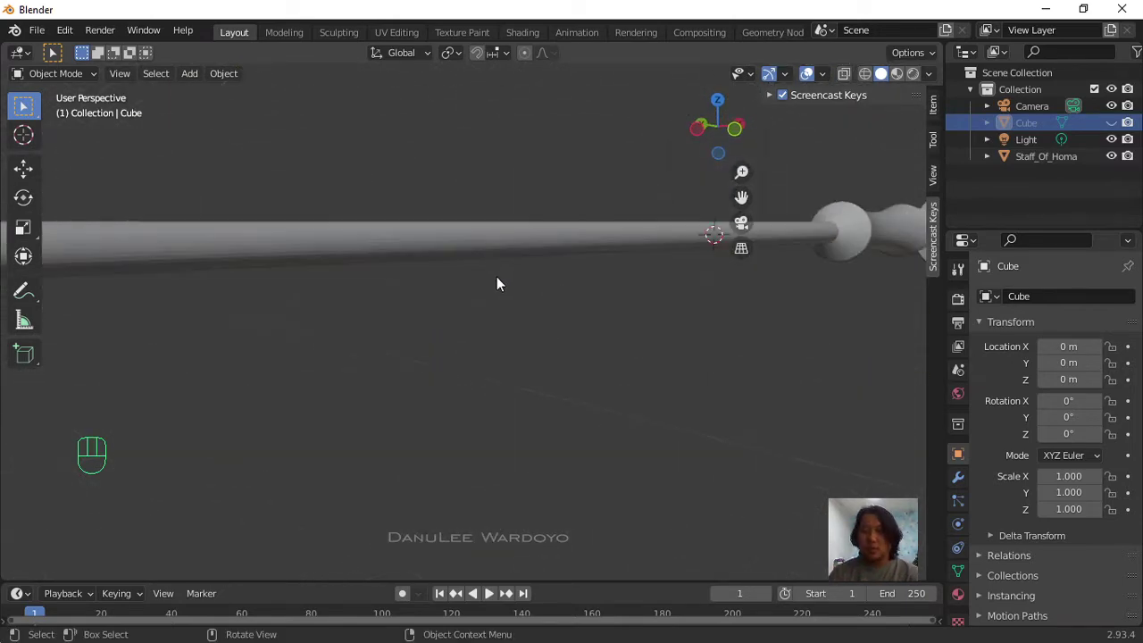
click(502, 234)
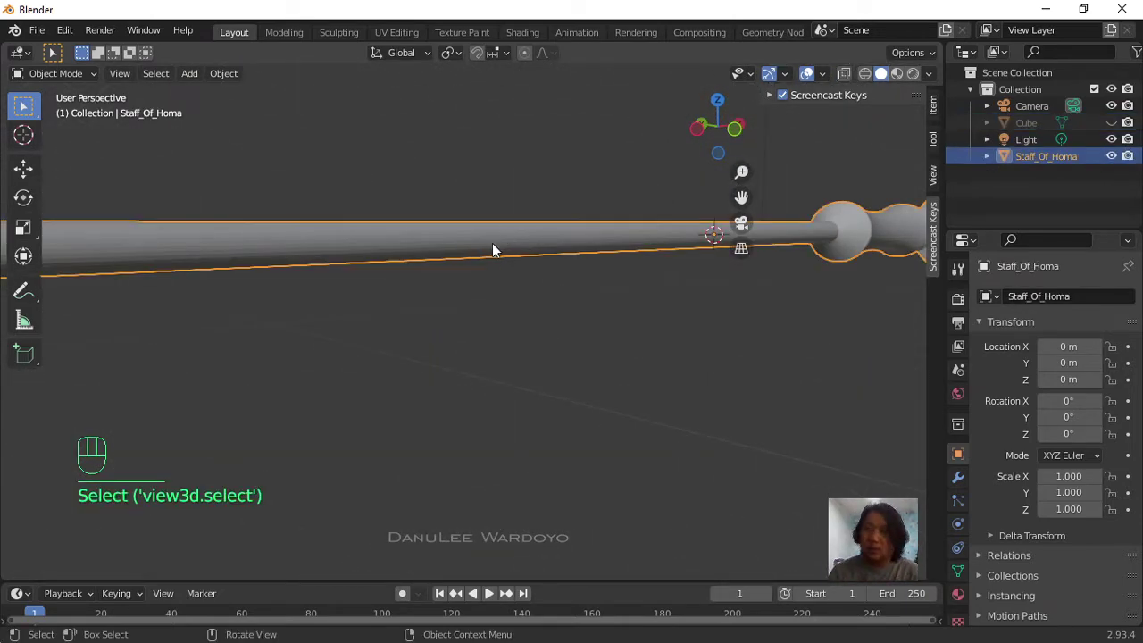
key(Tab)
scroll(420, 231, up, 2)
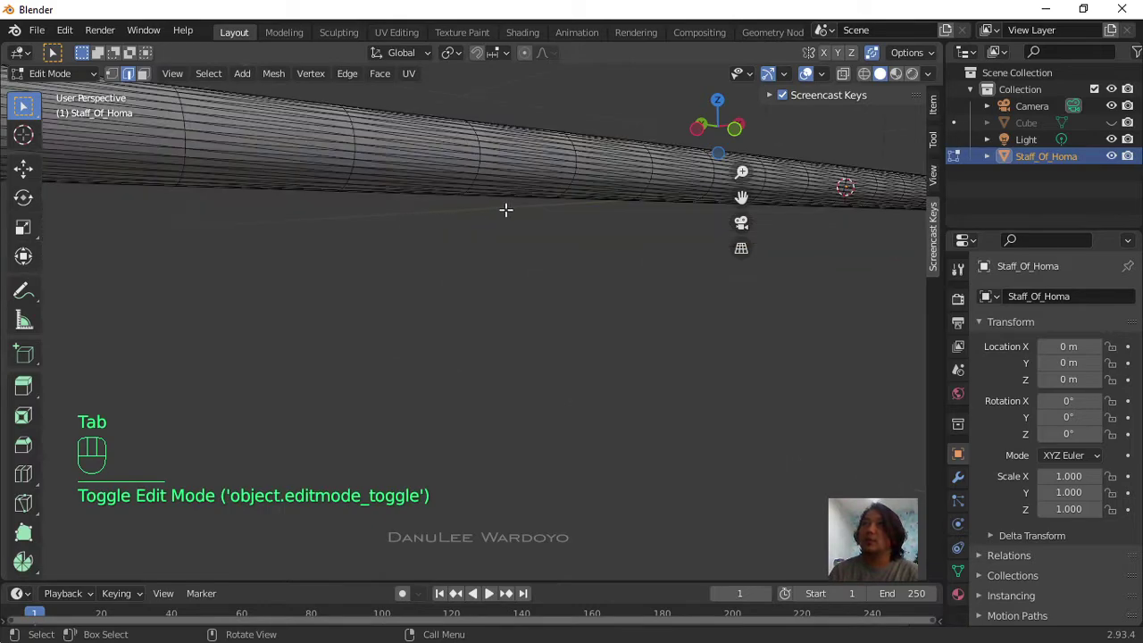
shift+middle_drag(505, 209, 609, 373)
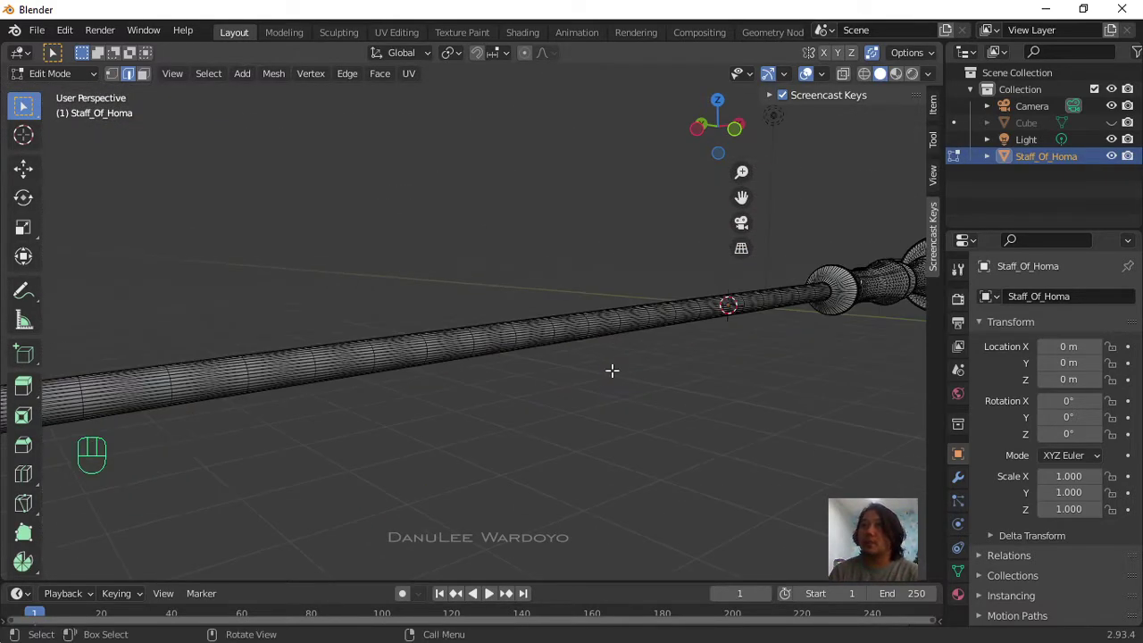
middle_drag(158, 446, 302, 429)
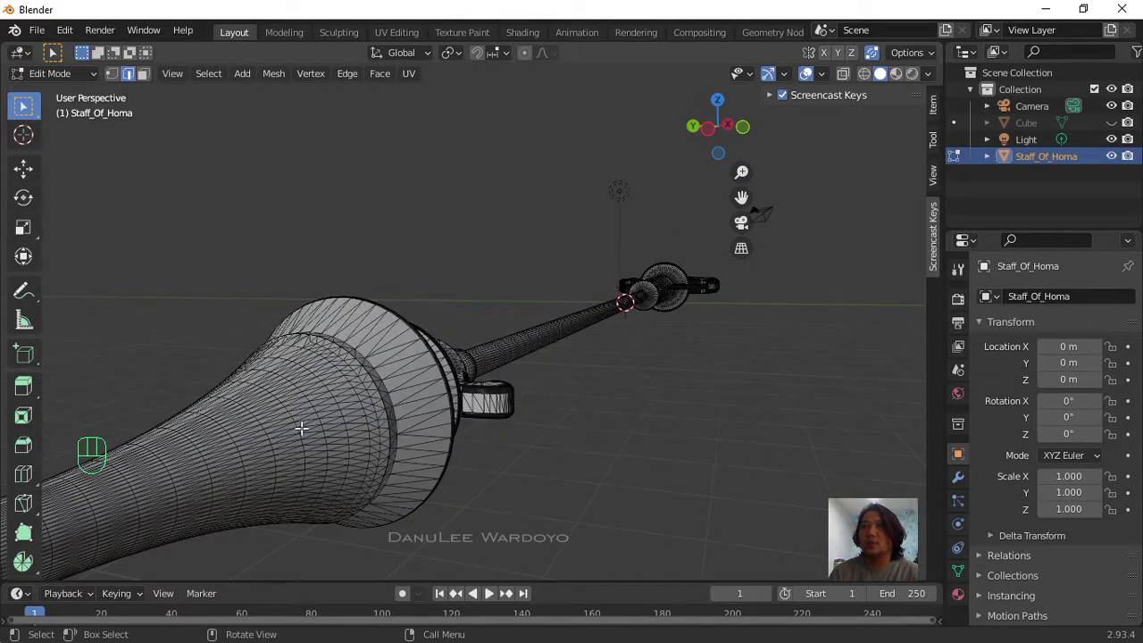
click(407, 345)
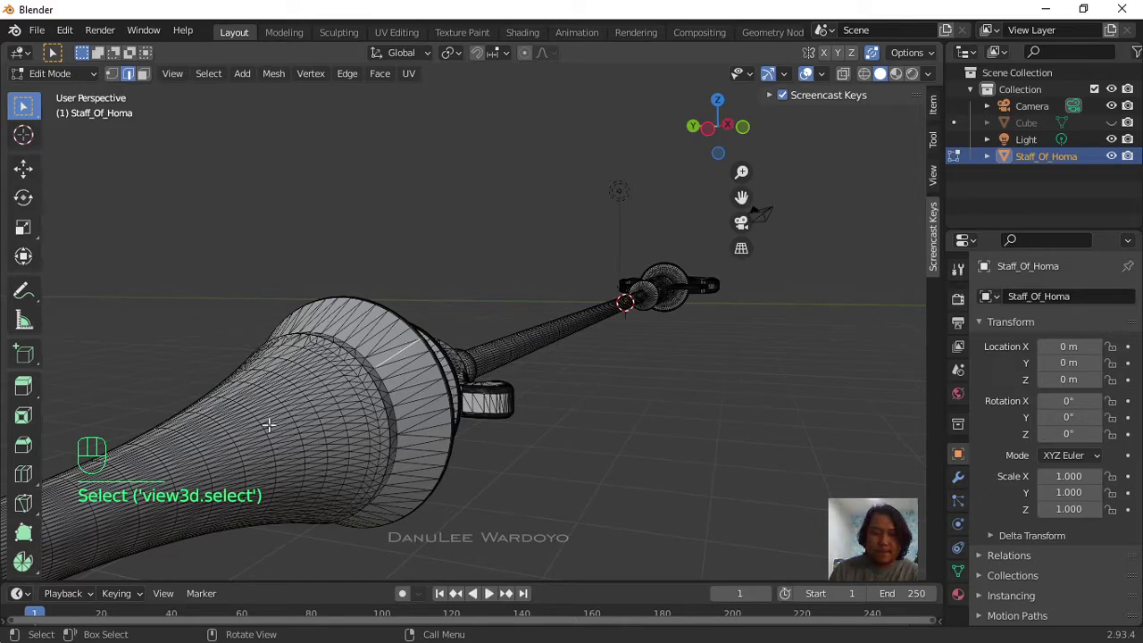
scroll(369, 396, up, 3)
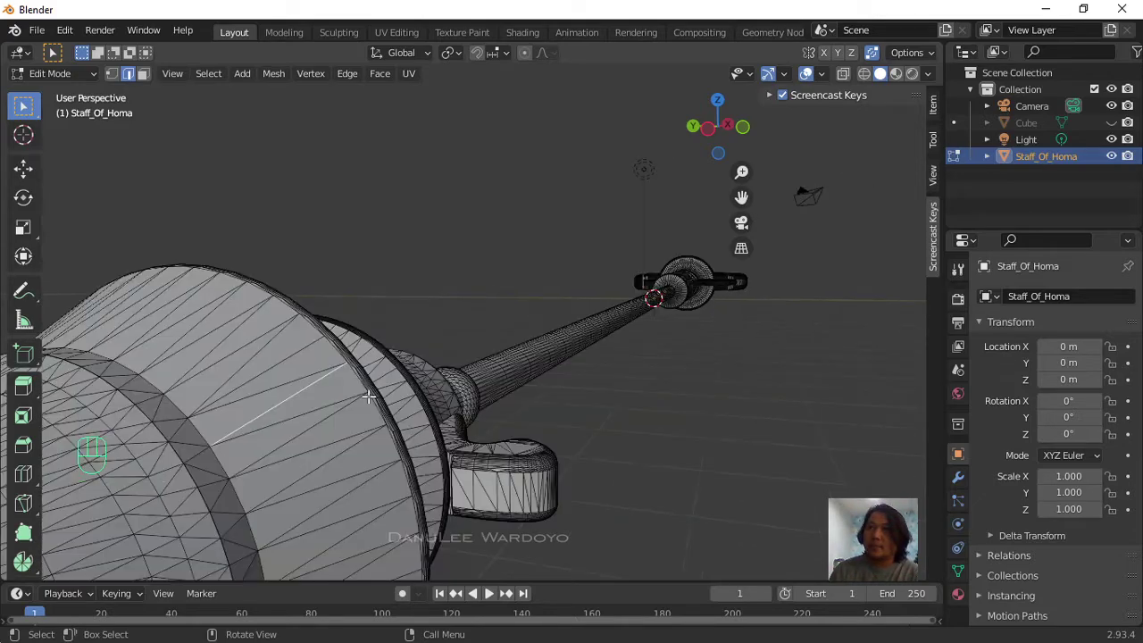
scroll(368, 395, down, 5)
middle_drag(301, 455, 319, 408)
scroll(341, 439, down, 3)
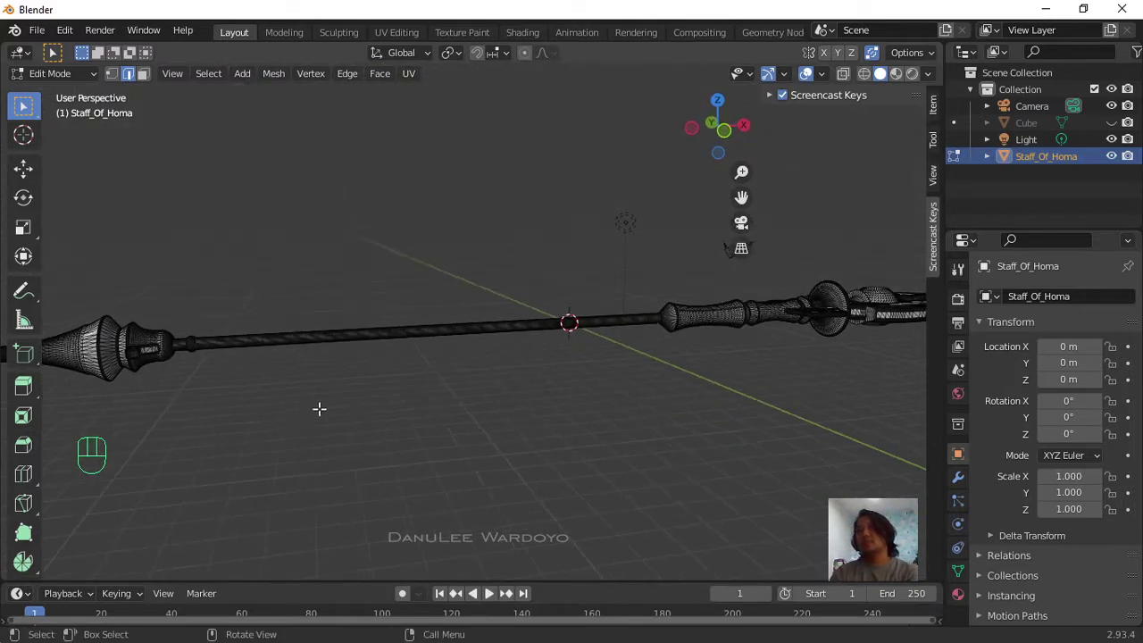
scroll(375, 377, up, 5)
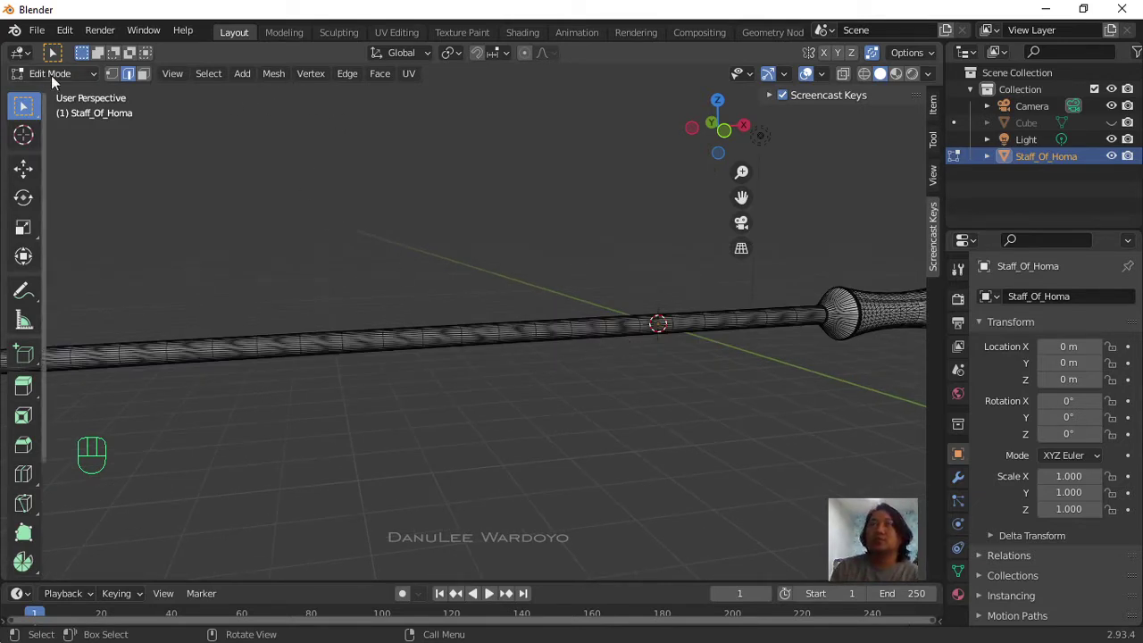
Step: Return to Object Mode, add a mesh cylinder at the origin, and expand its creation settings
click(91, 68)
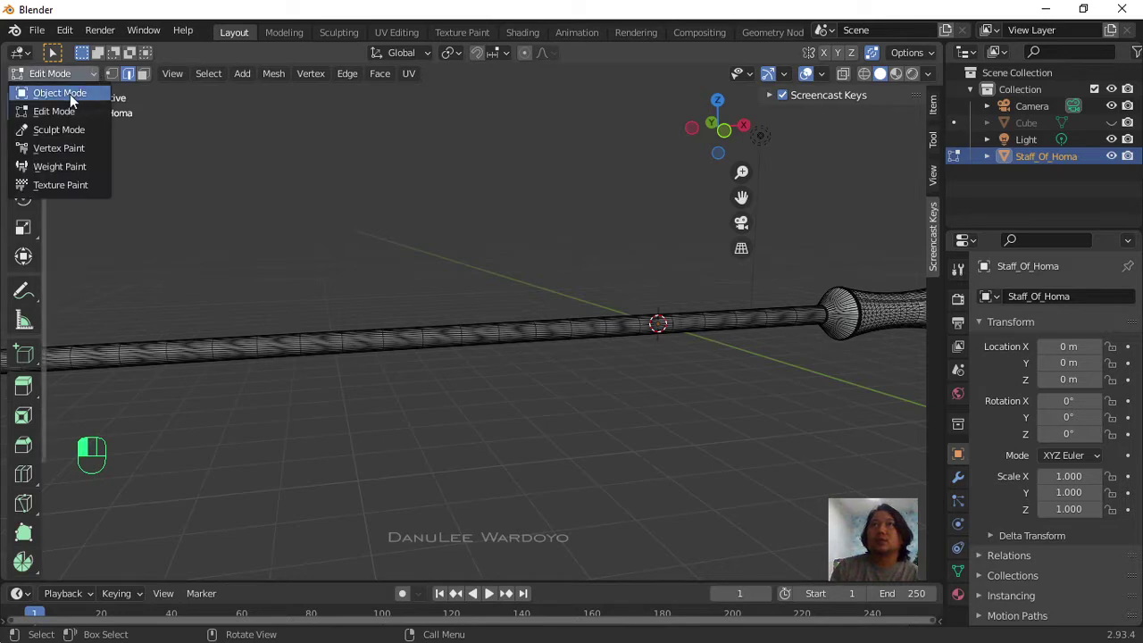
click(75, 93)
click(219, 160)
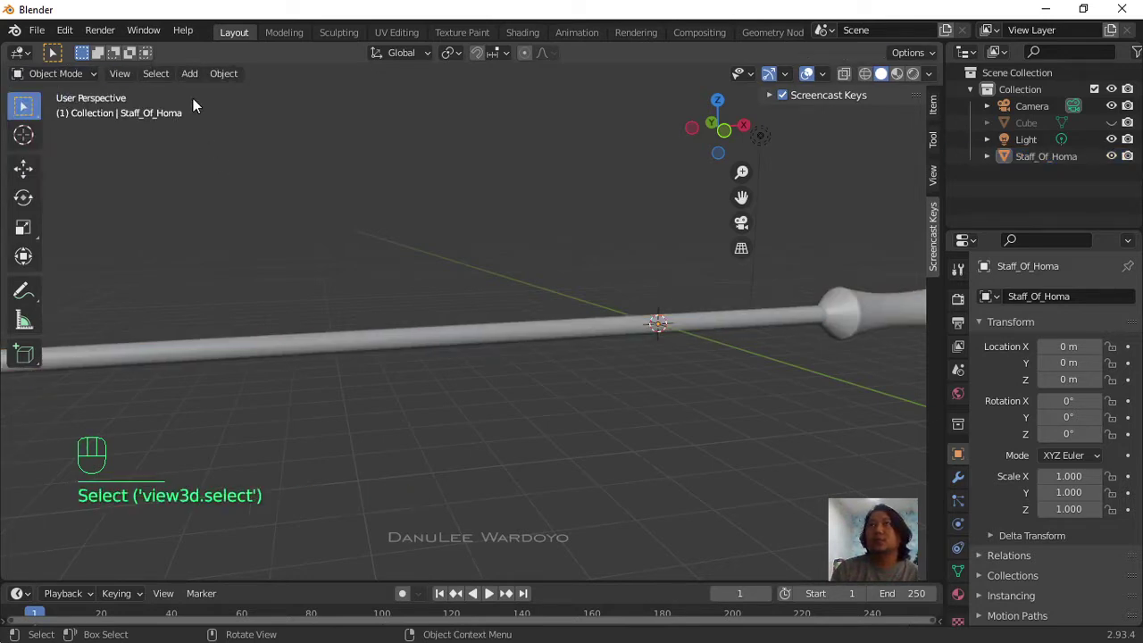
click(189, 75)
mouse_move(239, 92)
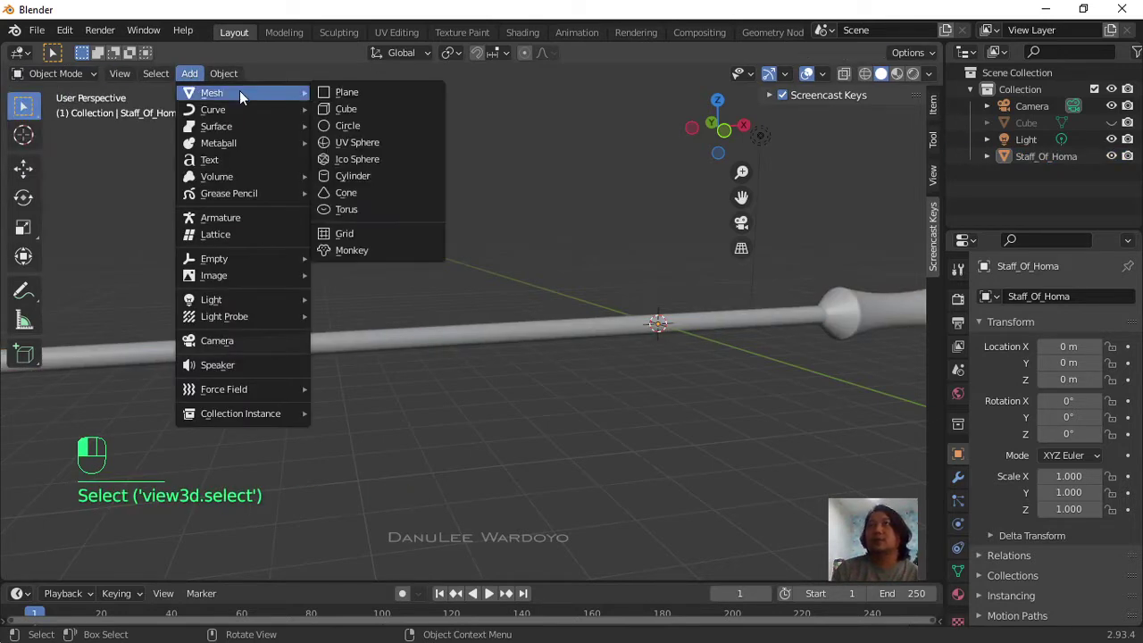
click(345, 178)
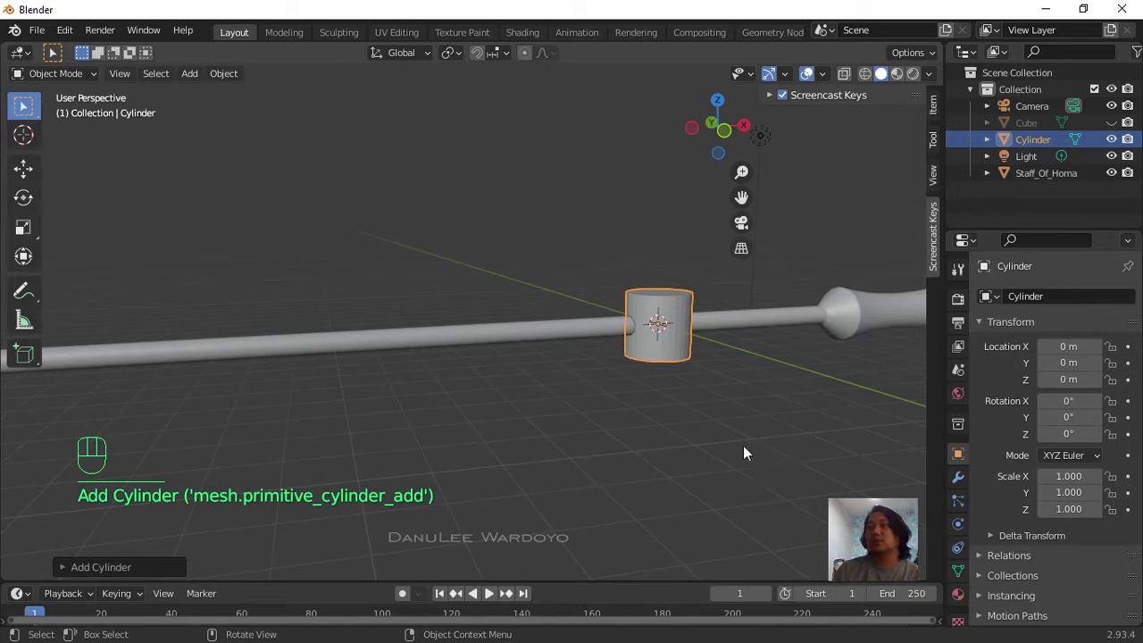
click(162, 565)
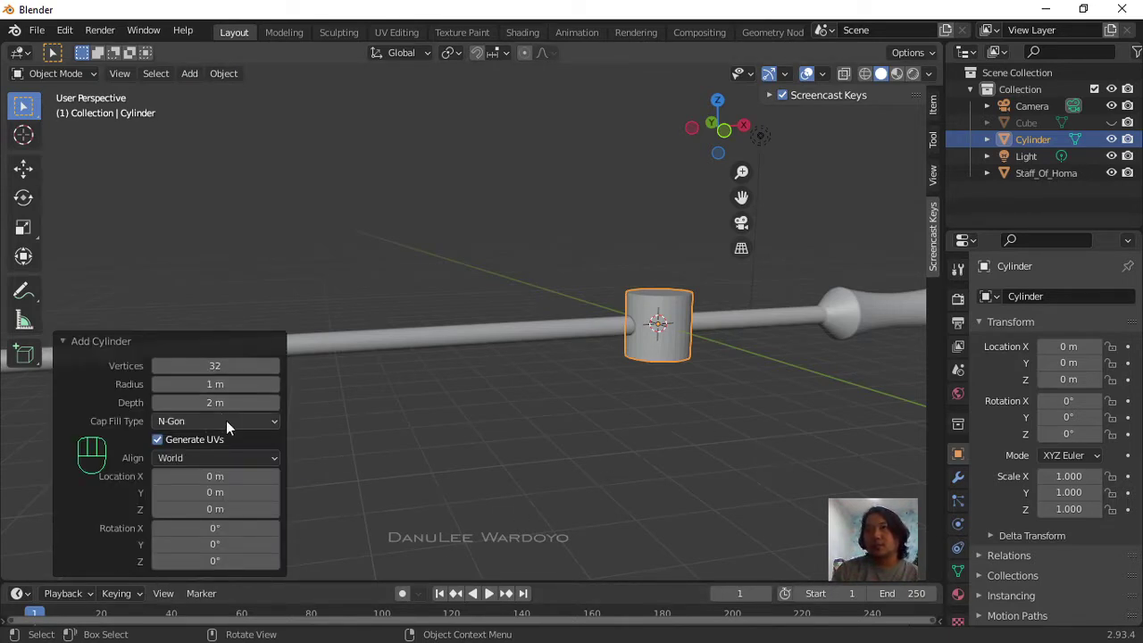
Step: Try rotating the new cylinder 90° about X, and reset its X rotation to 0°
click(246, 531)
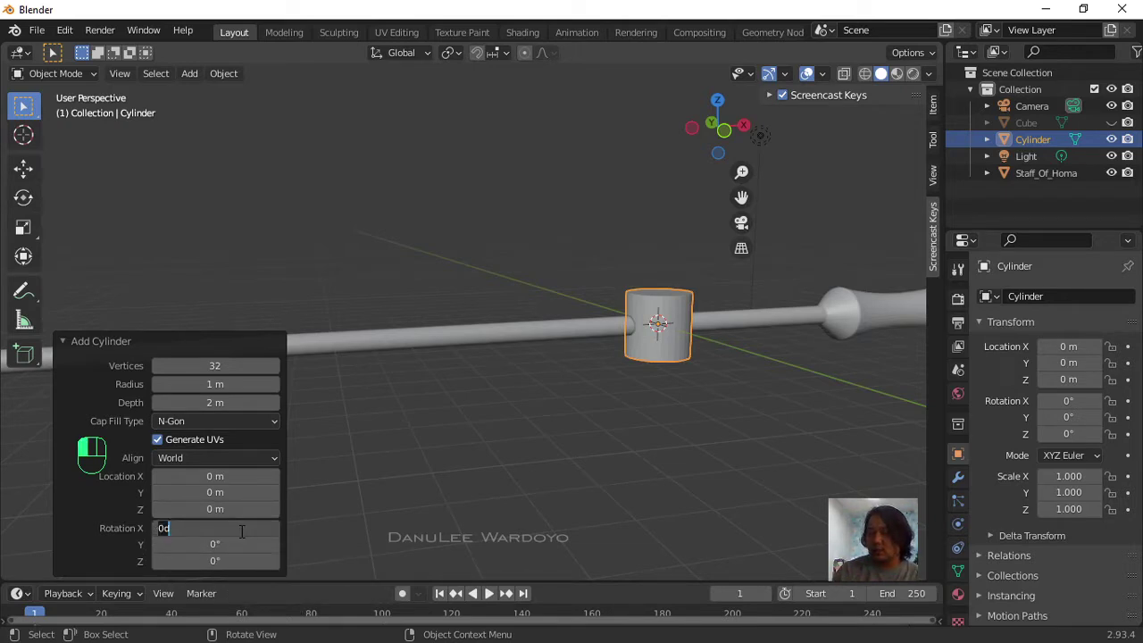
text(9)
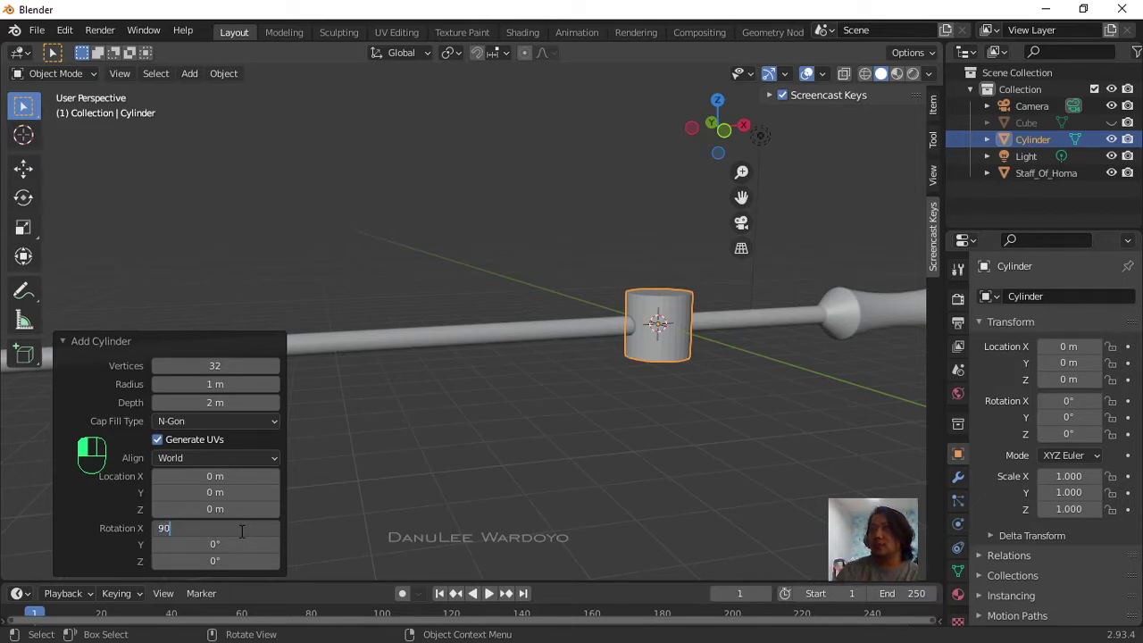
text(0)
key(Return)
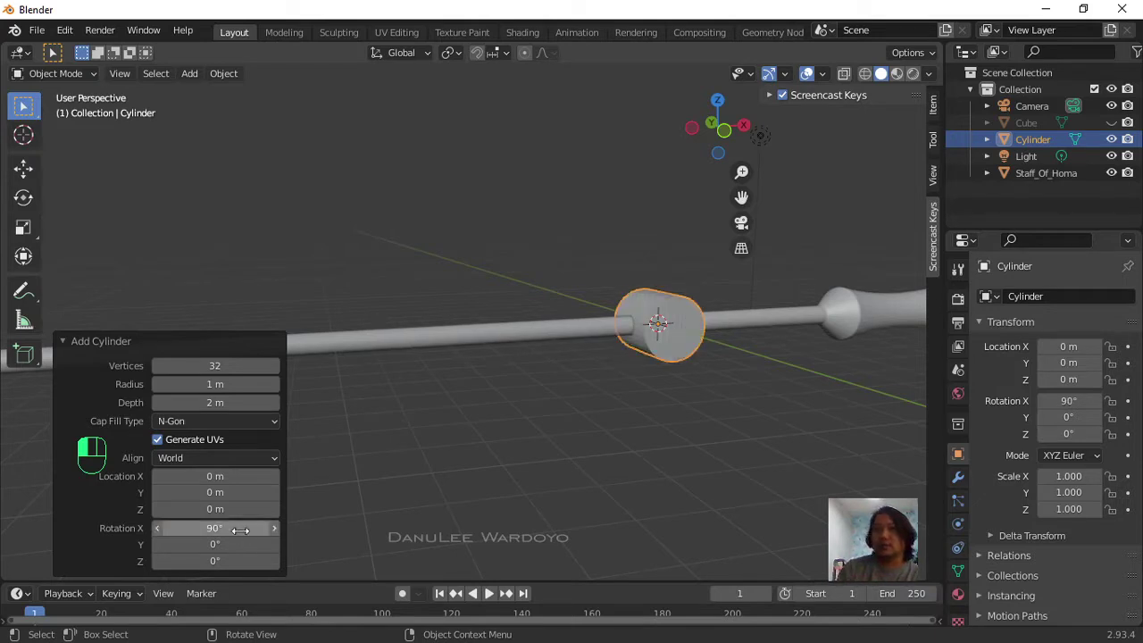
click(240, 530)
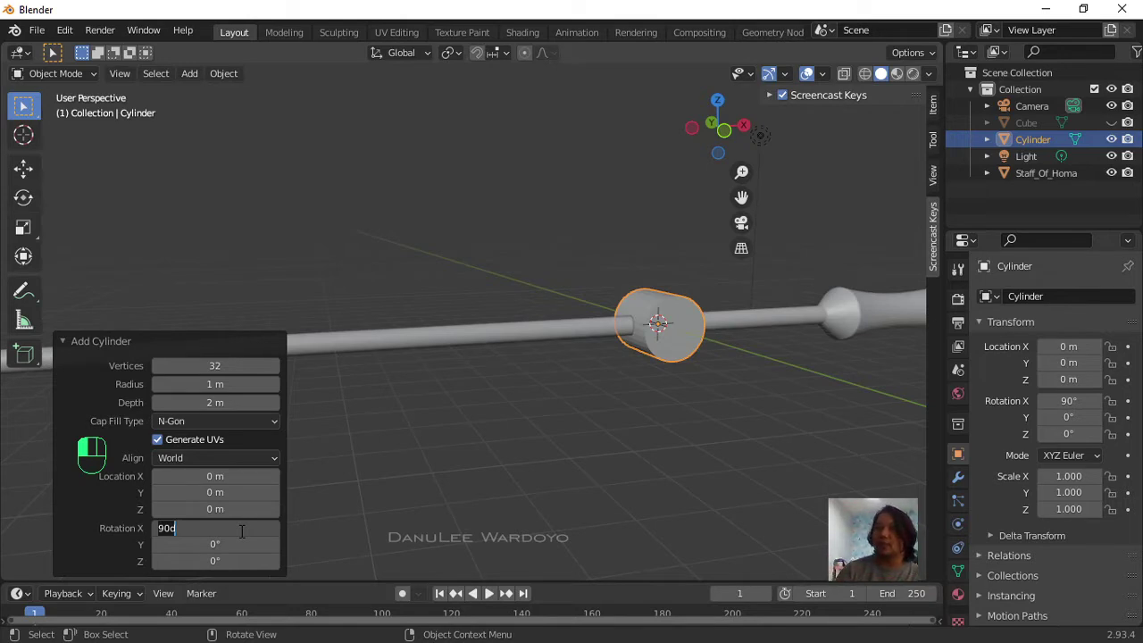
key(BackSpace)
key(BackSpace)
key(BackSpace)
text(0)
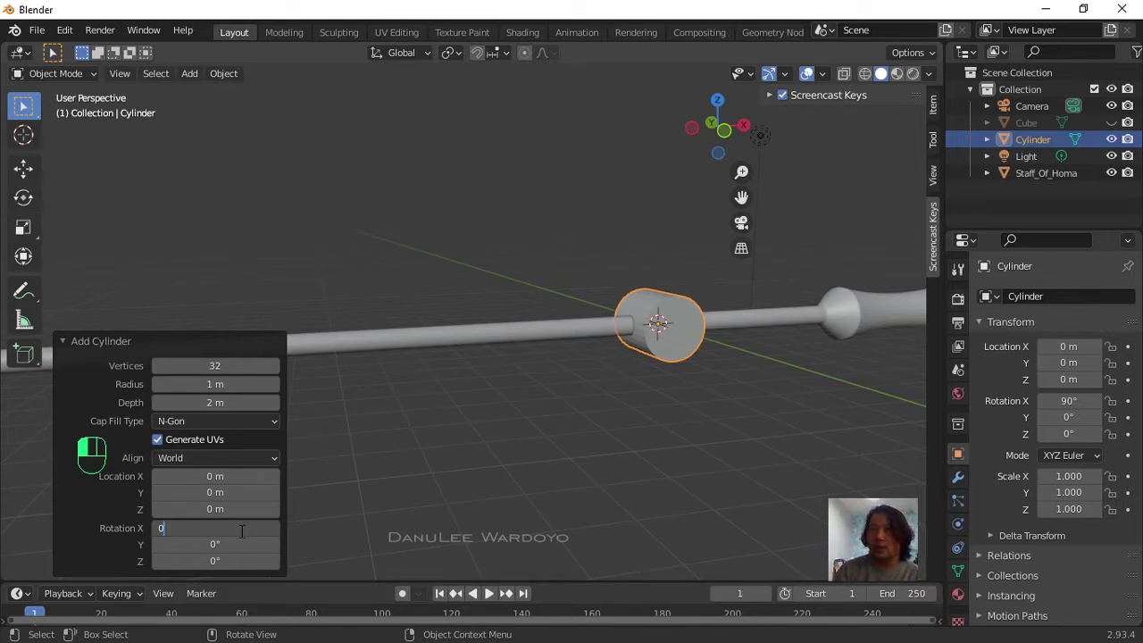
key(Return)
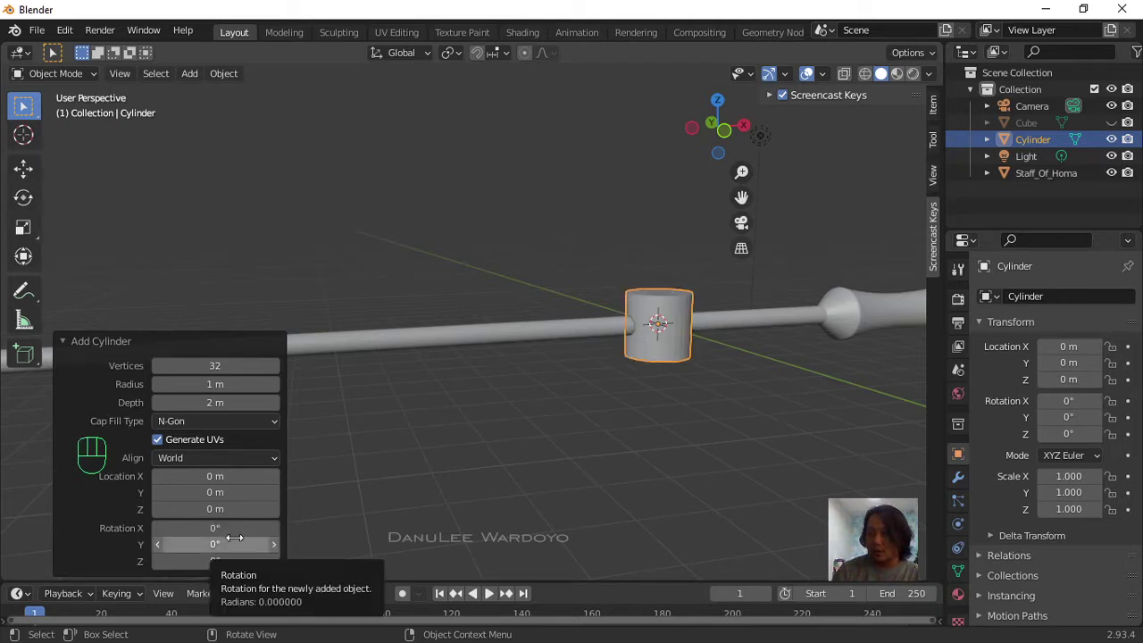
Step: Set the new cylinder's Y rotation to 90° to align it with the staff's shaft
click(222, 543)
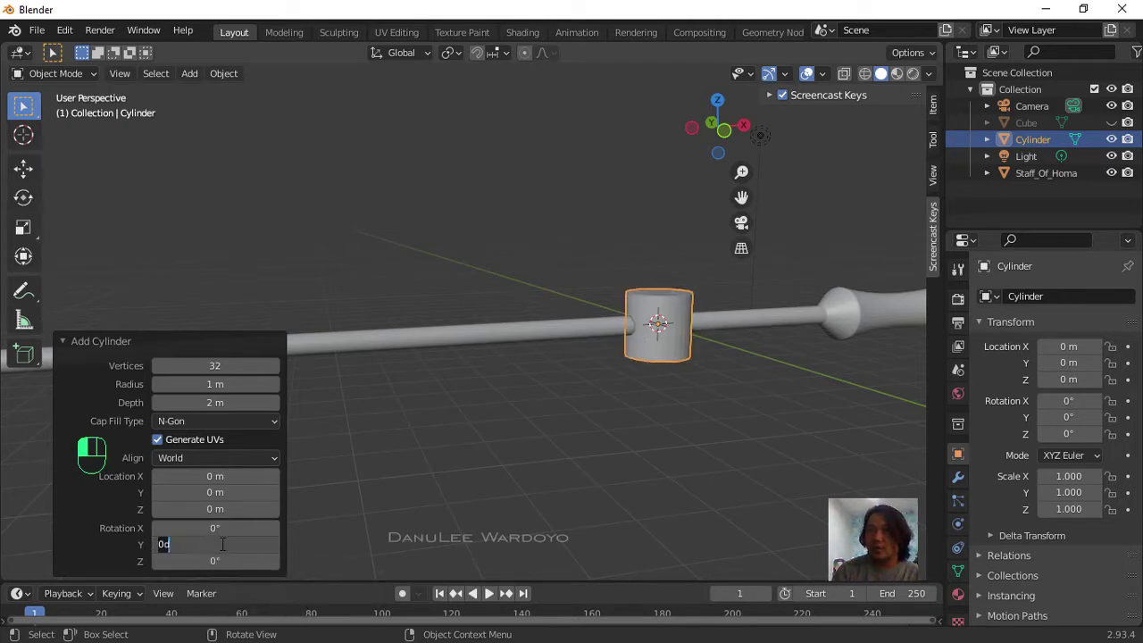
text(90)
key(Return)
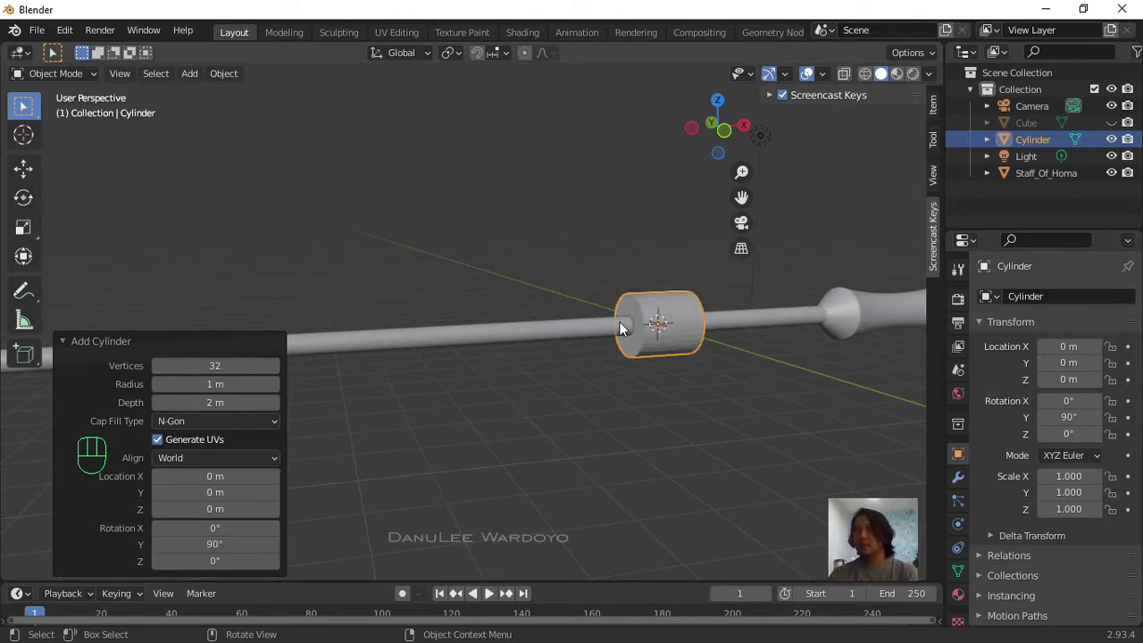
Step: Set the cylinder's vertex count to 8, leave its radius and depth as they are, and deselect it
scroll(660, 401, down, 3)
middle_drag(660, 402, 633, 422)
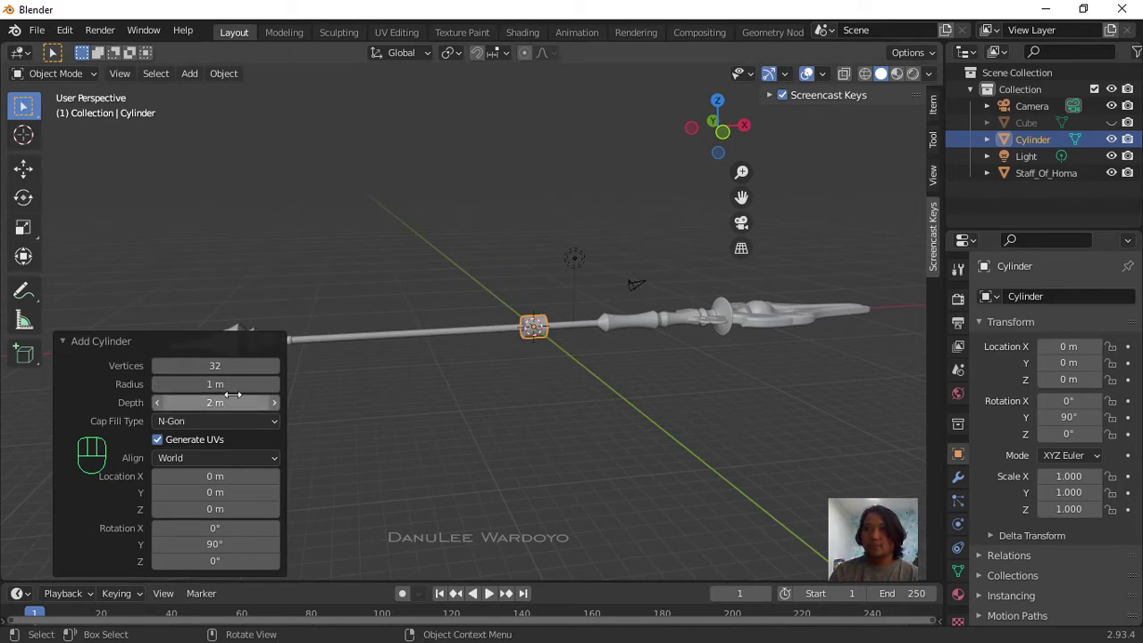
scroll(560, 333, up, 6)
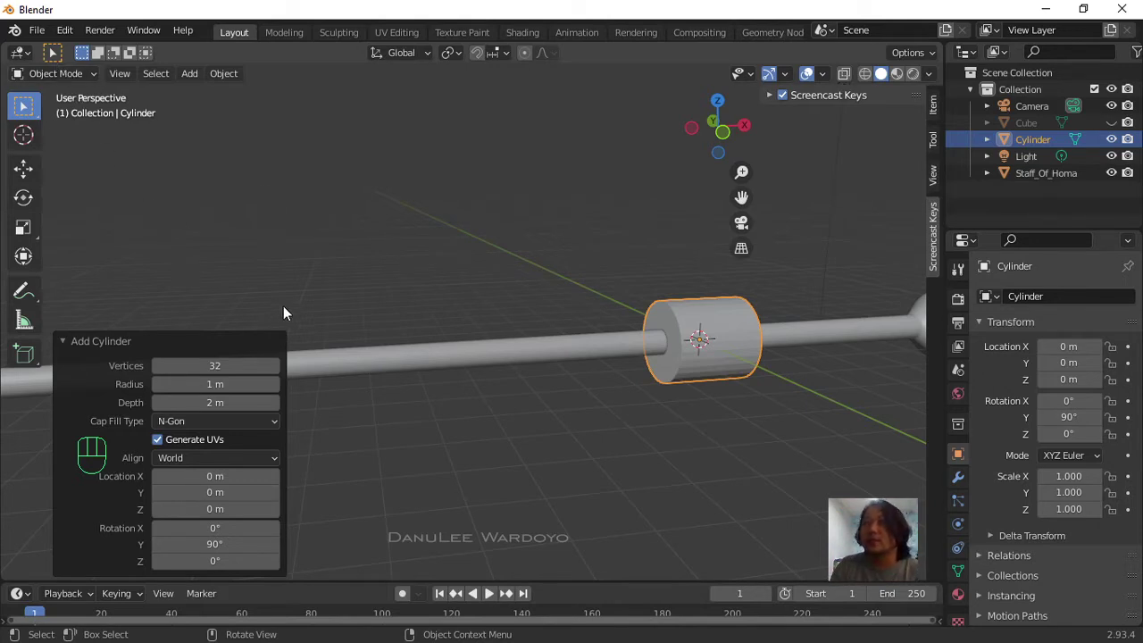
click(219, 366)
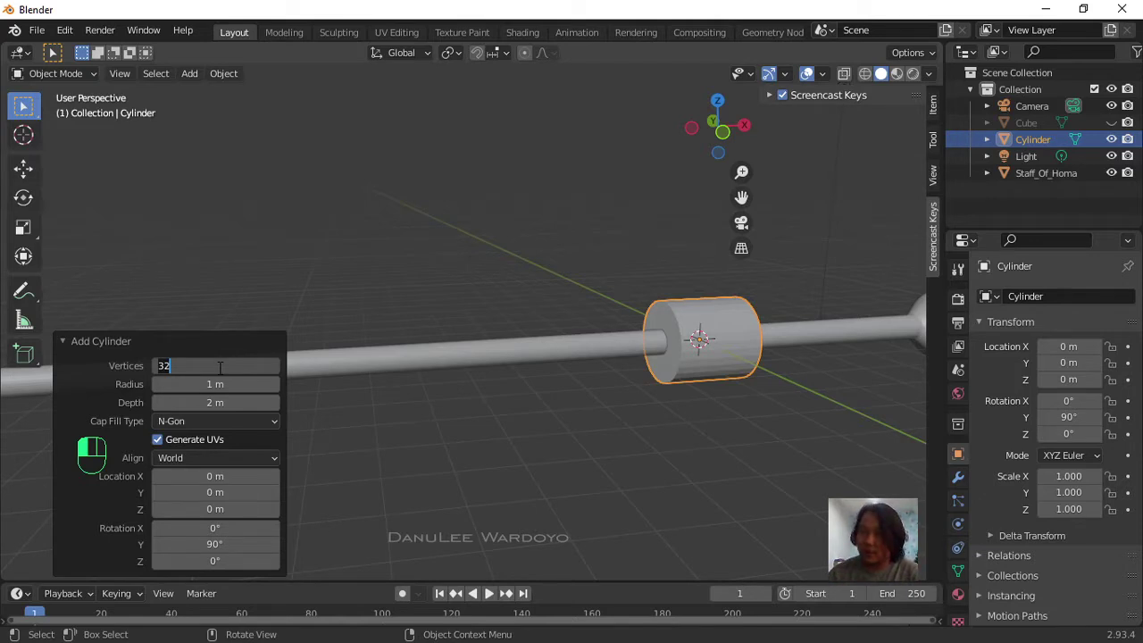
text(8)
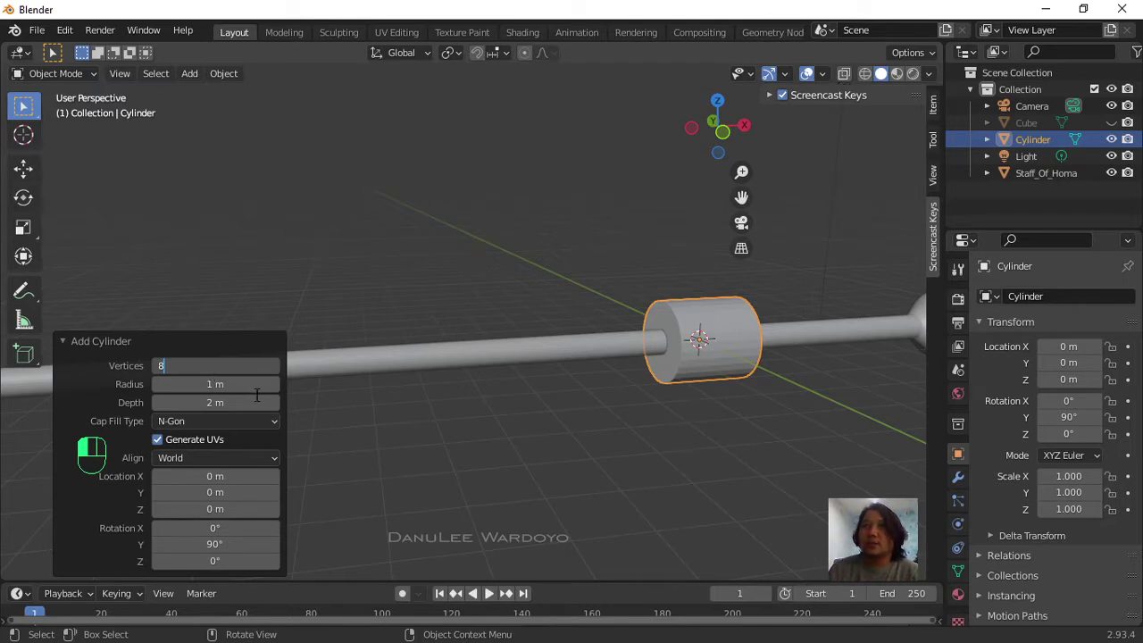
key(Return)
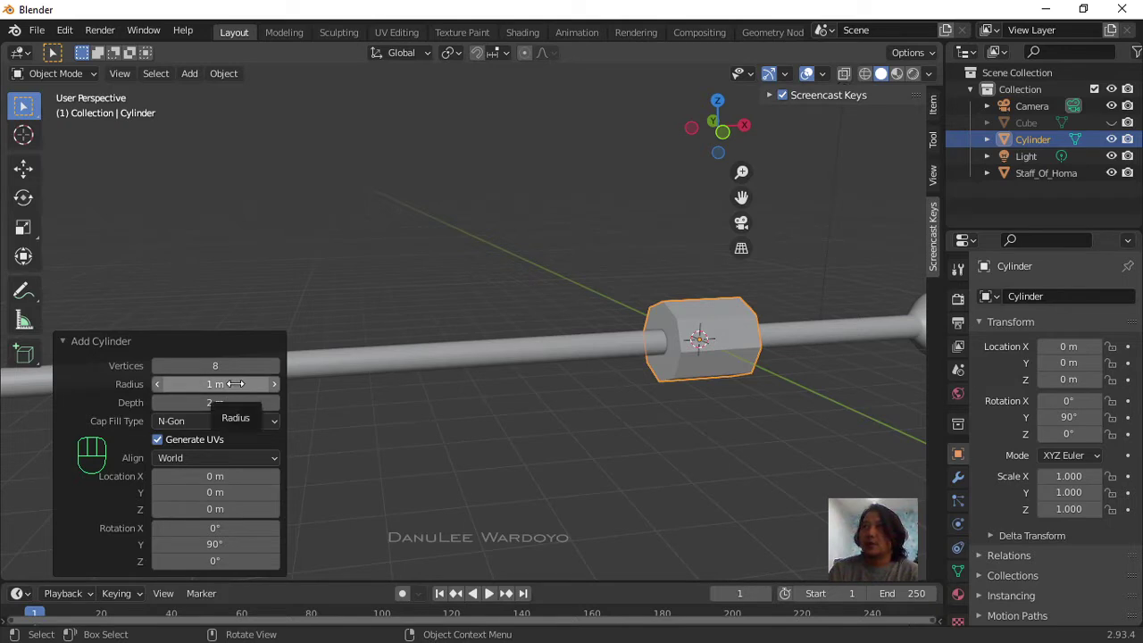
click(232, 384)
click(246, 409)
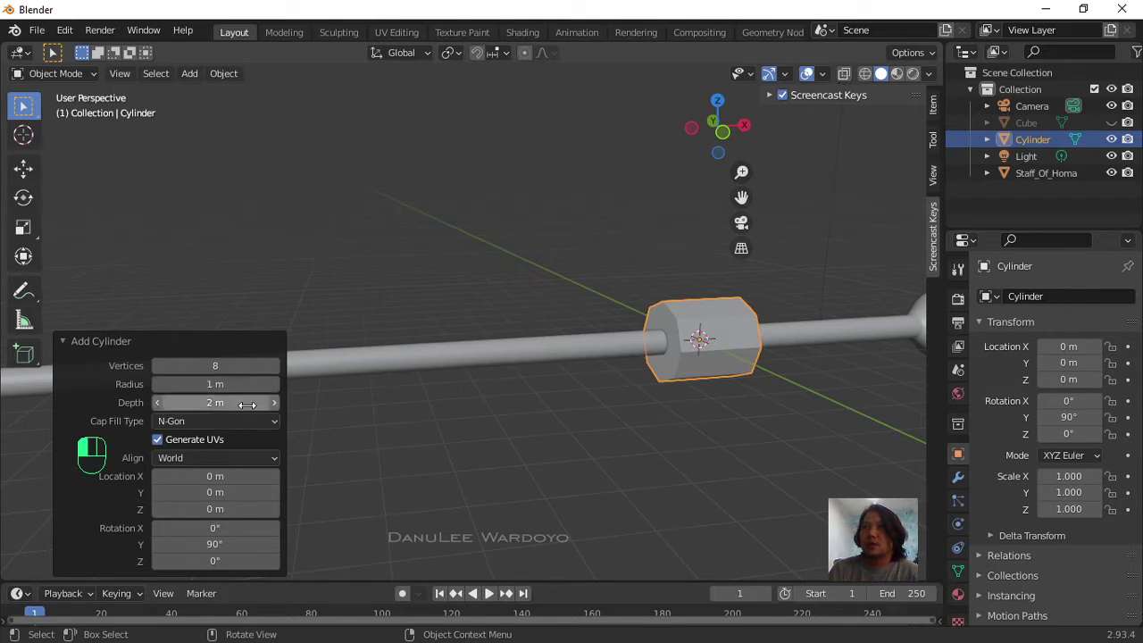
click(348, 408)
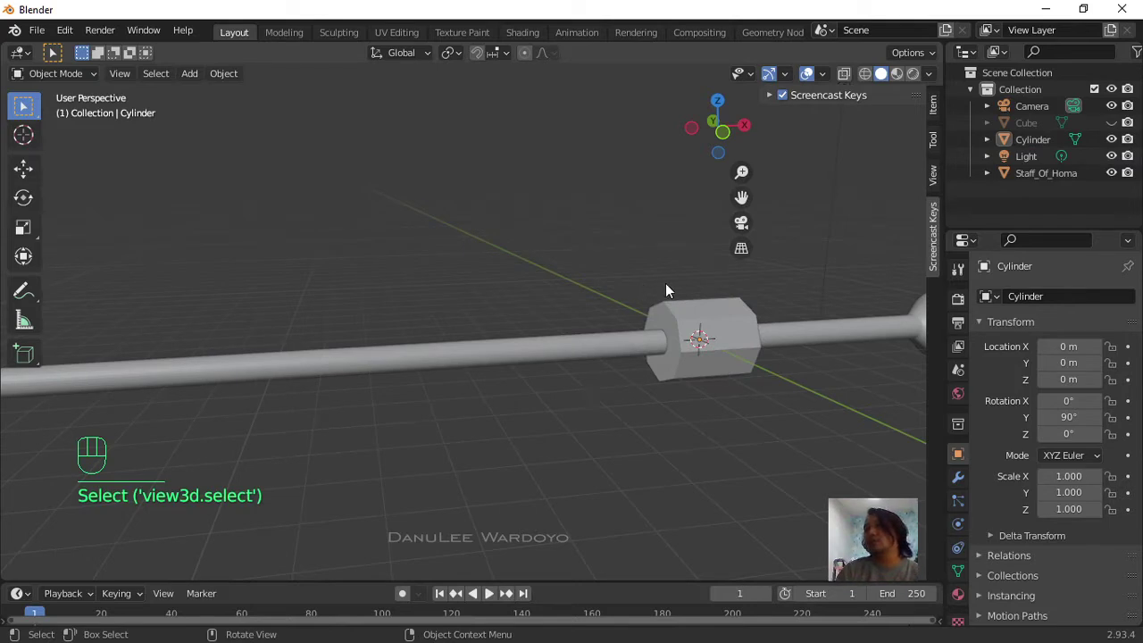
Step: Select the eight-sided cylinder on the staff's shaft and enter Edit Mode on it
scroll(687, 317, down, 3)
middle_drag(709, 349, 709, 415)
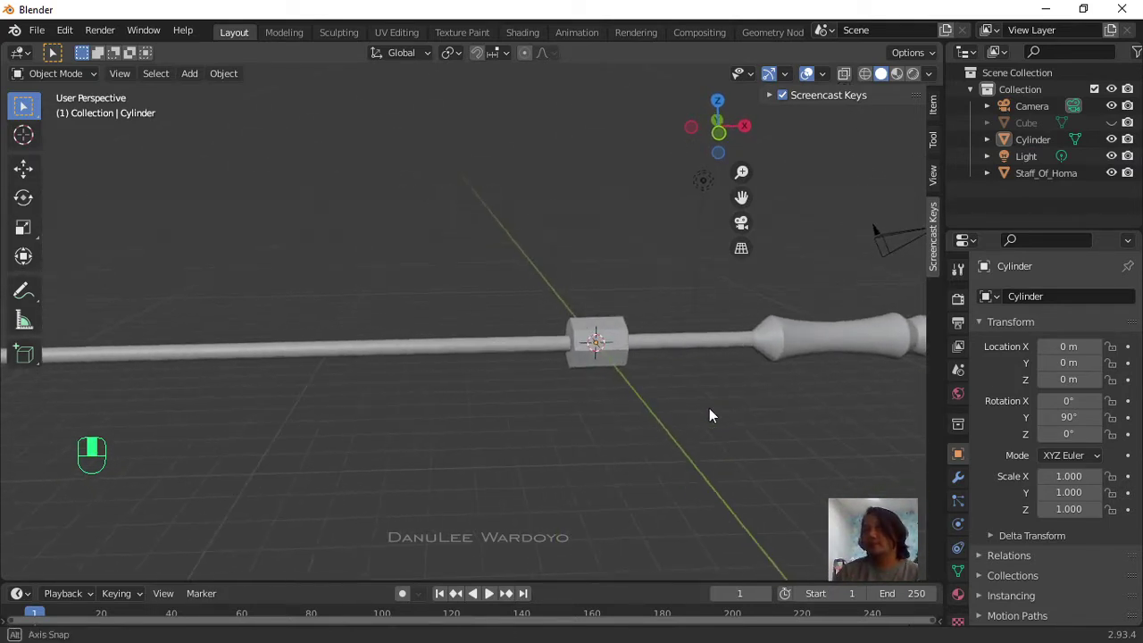
click(622, 345)
scroll(640, 367, up, 5)
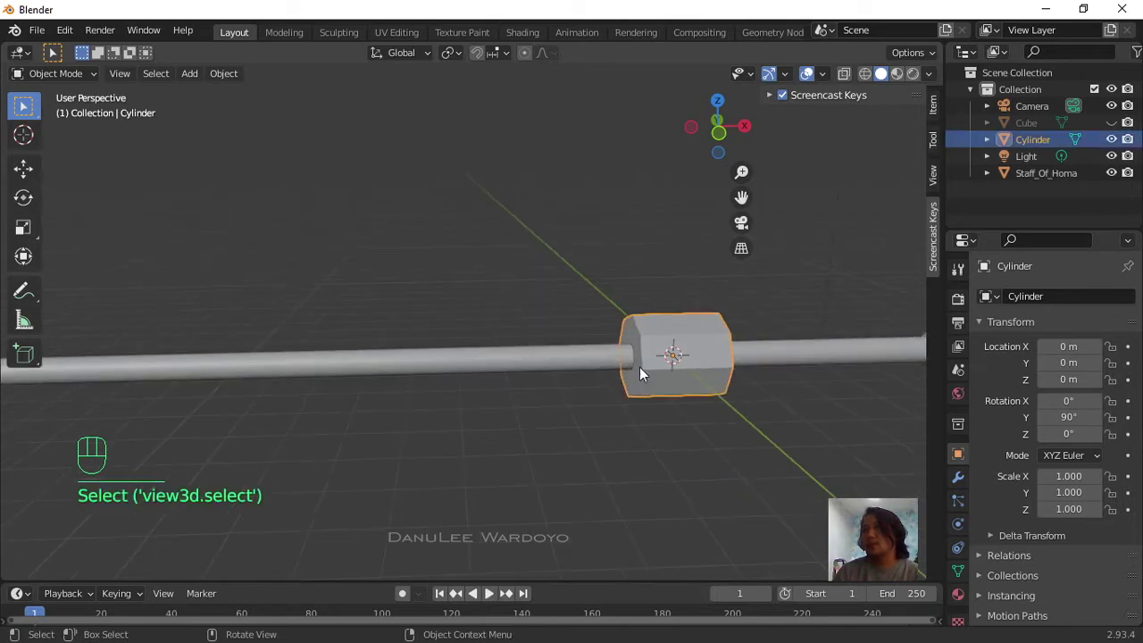
shift+middle_drag(740, 421, 652, 407)
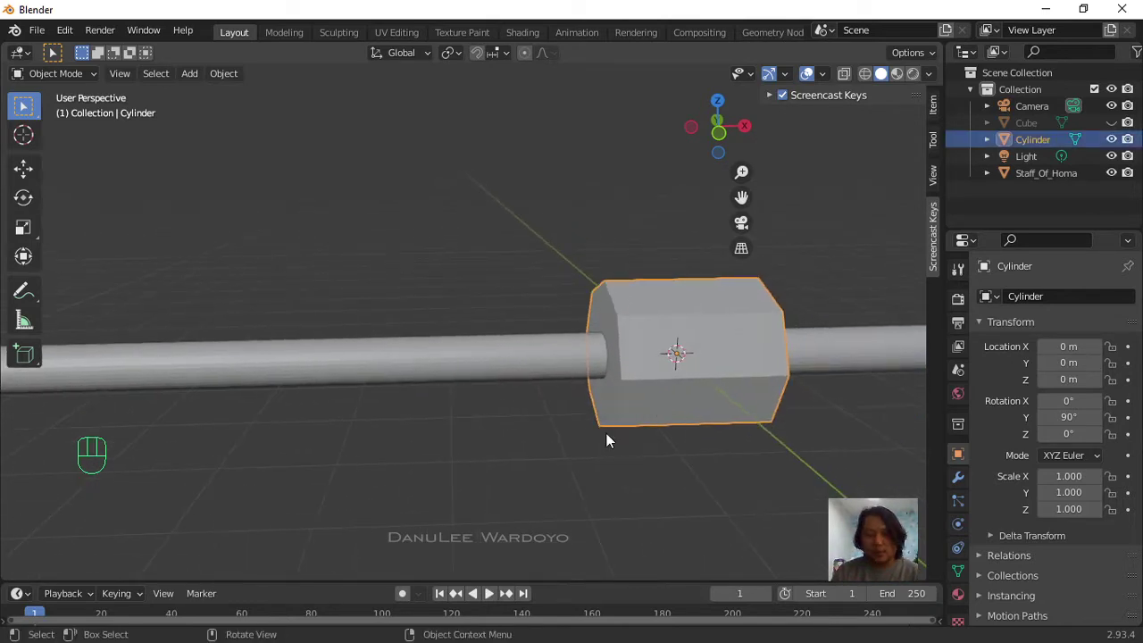
key(Tab)
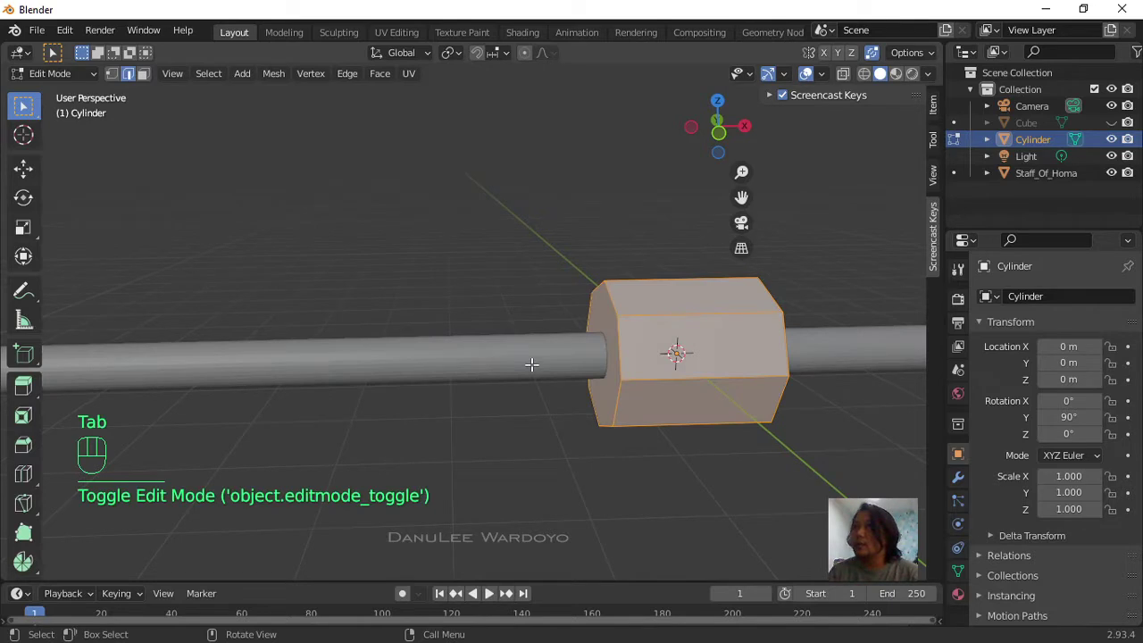
scroll(783, 332, up, 2)
scroll(786, 325, down, 3)
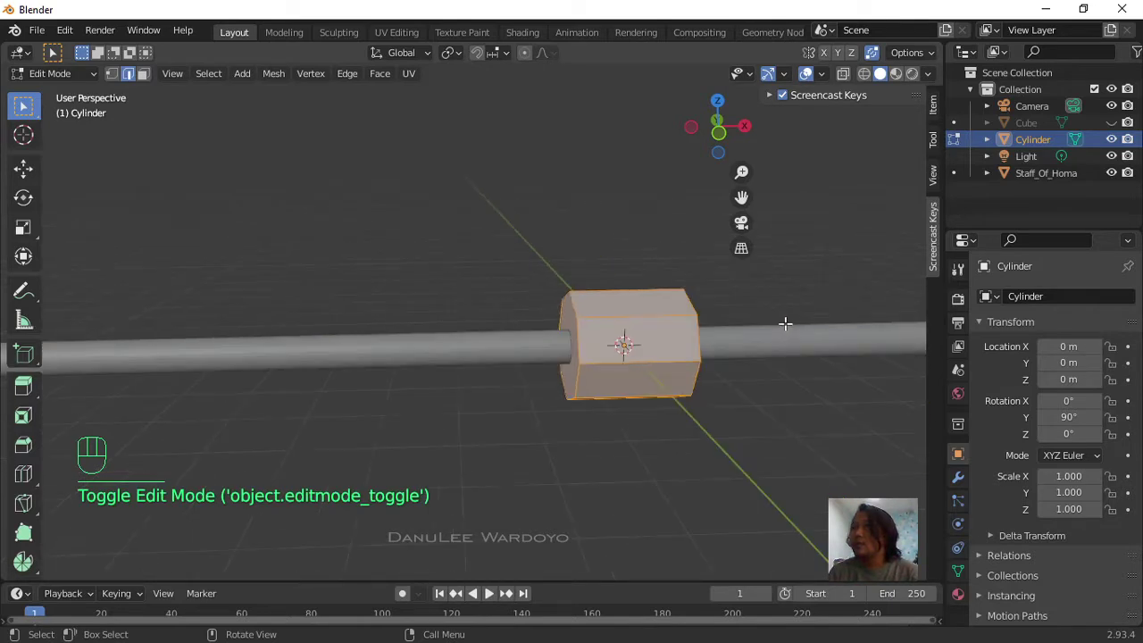
scroll(683, 343, up, 3)
scroll(692, 342, down, 3)
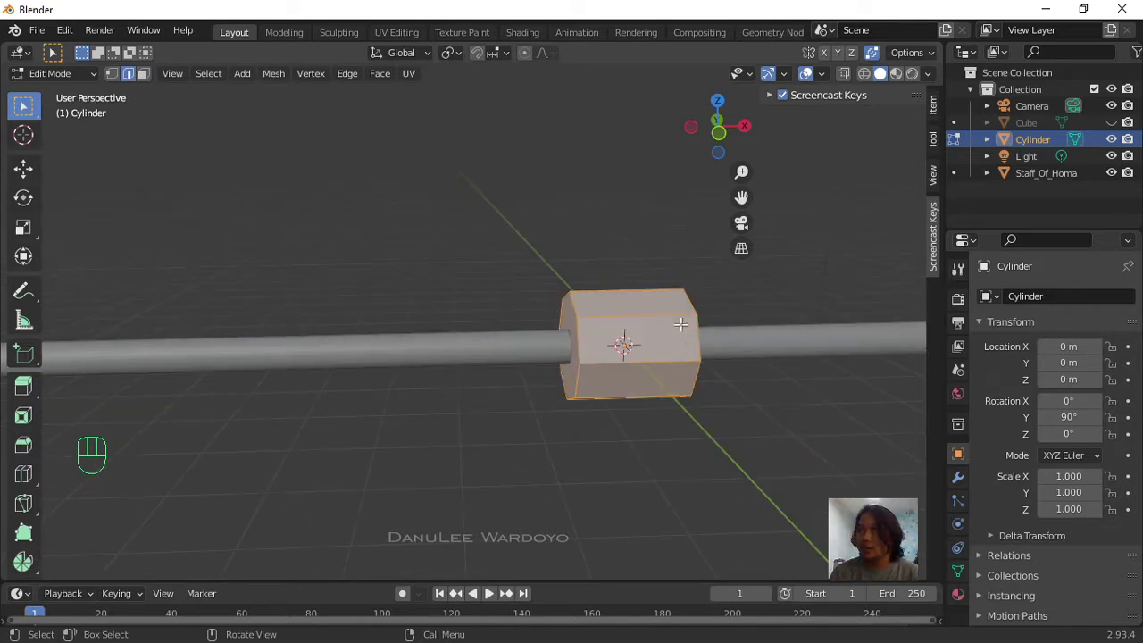
Step: Clear the selection and add a single centred loop cut around the cylinder's sides
click(652, 329)
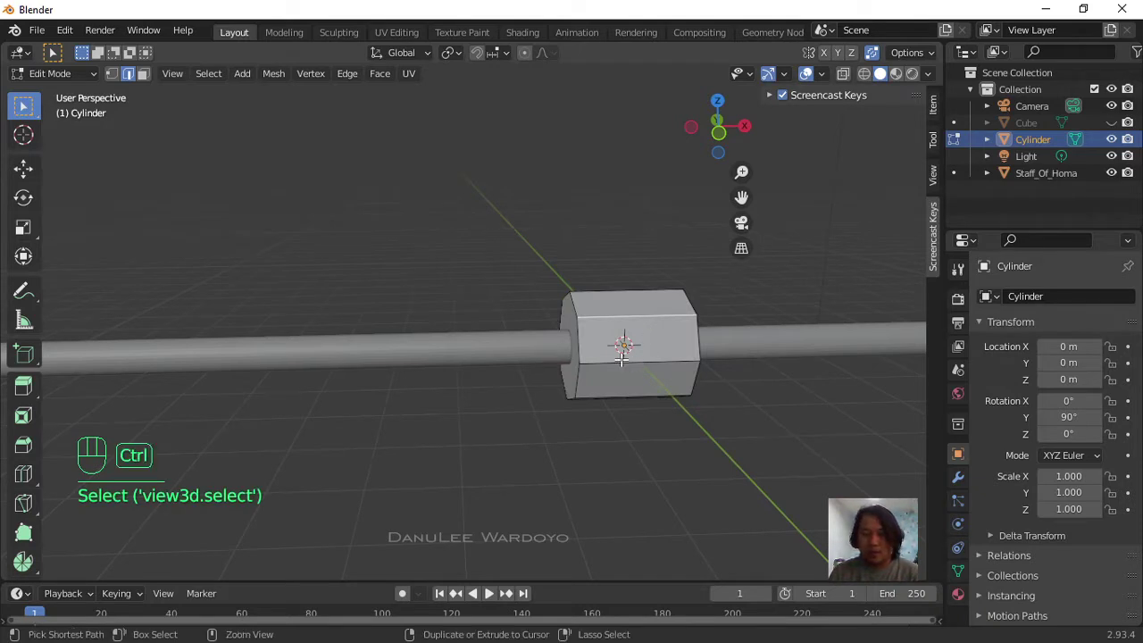
key(ctrl+r)
click(617, 357)
right_click(625, 344)
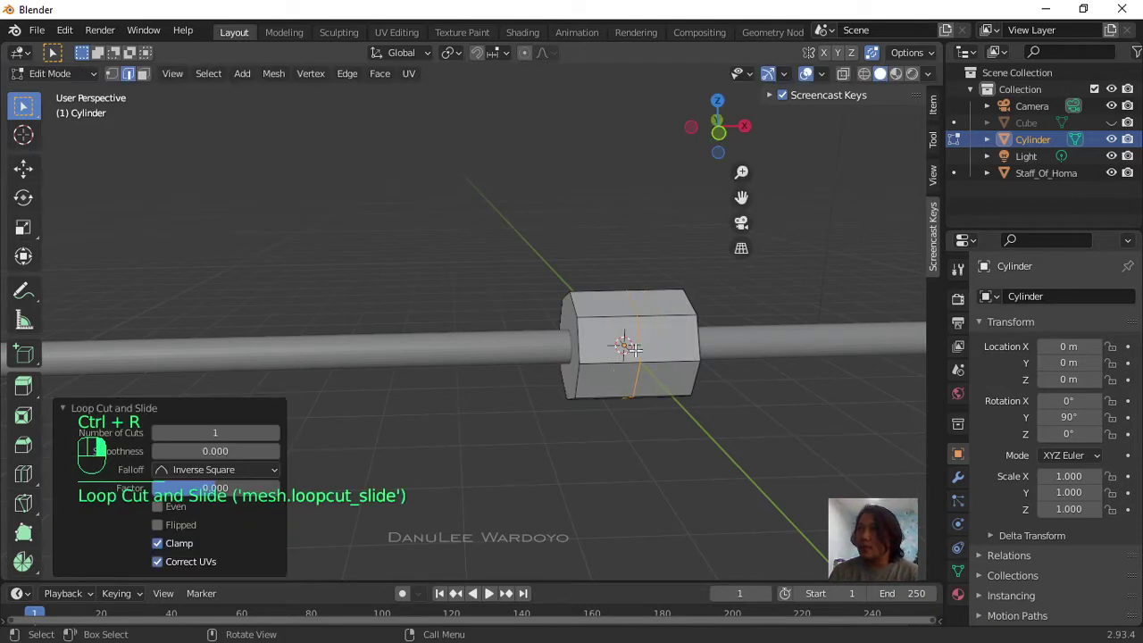
Step: Deselect everything, loop-select the cylinder's middle edge ring, and check that selection around the far side
scroll(620, 313, up, 2)
click(648, 246)
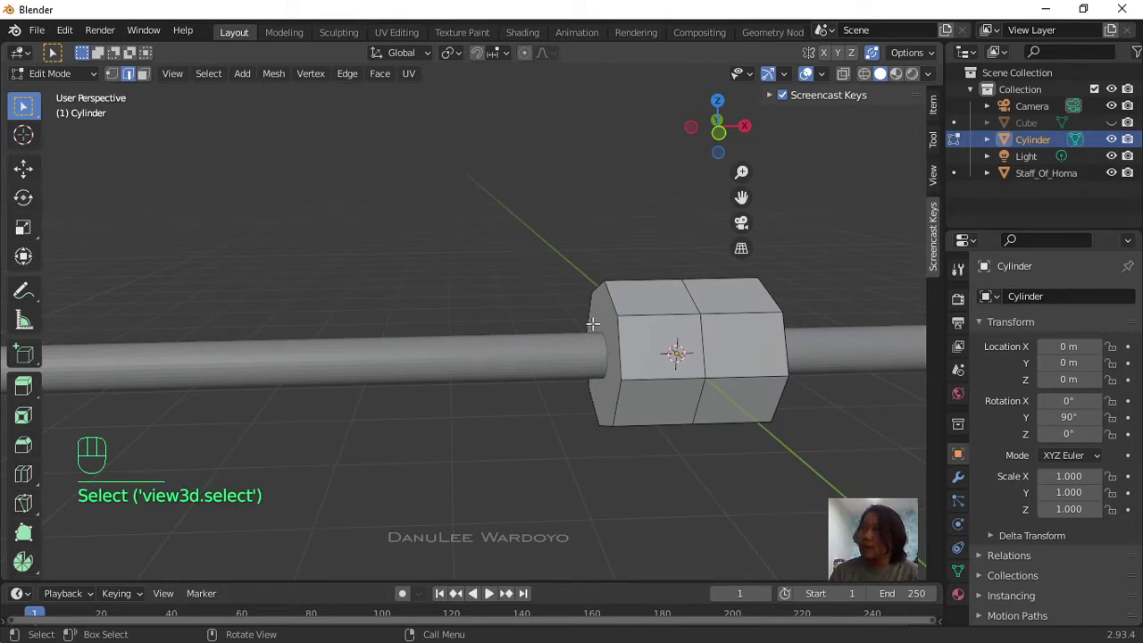
alt+click(704, 340)
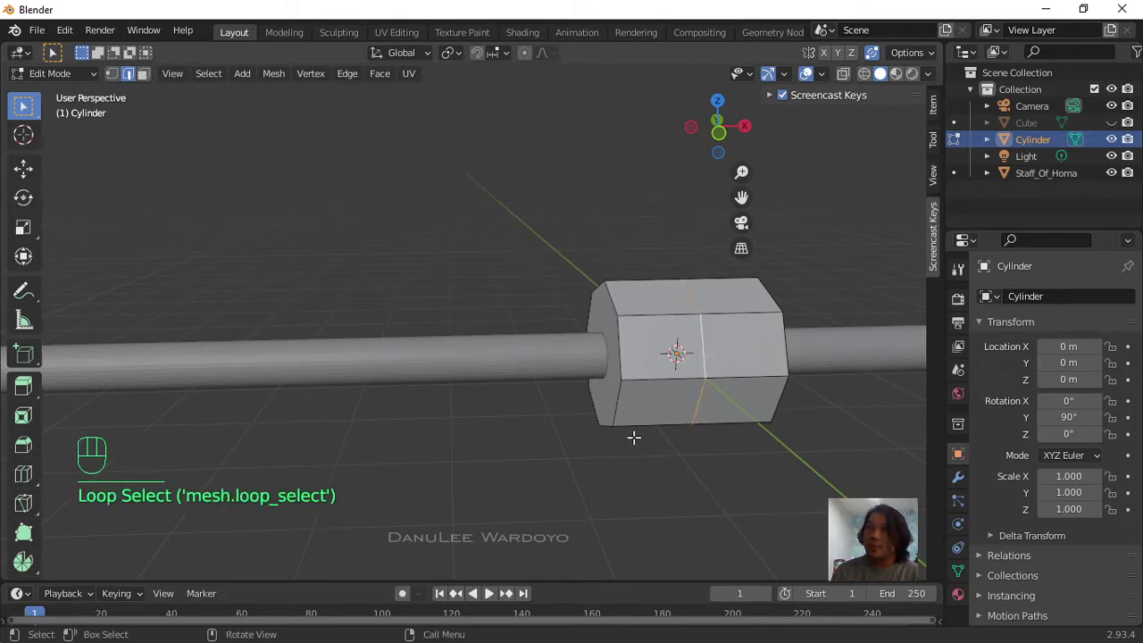
scroll(632, 437, down, 2)
middle_drag(633, 437, 527, 430)
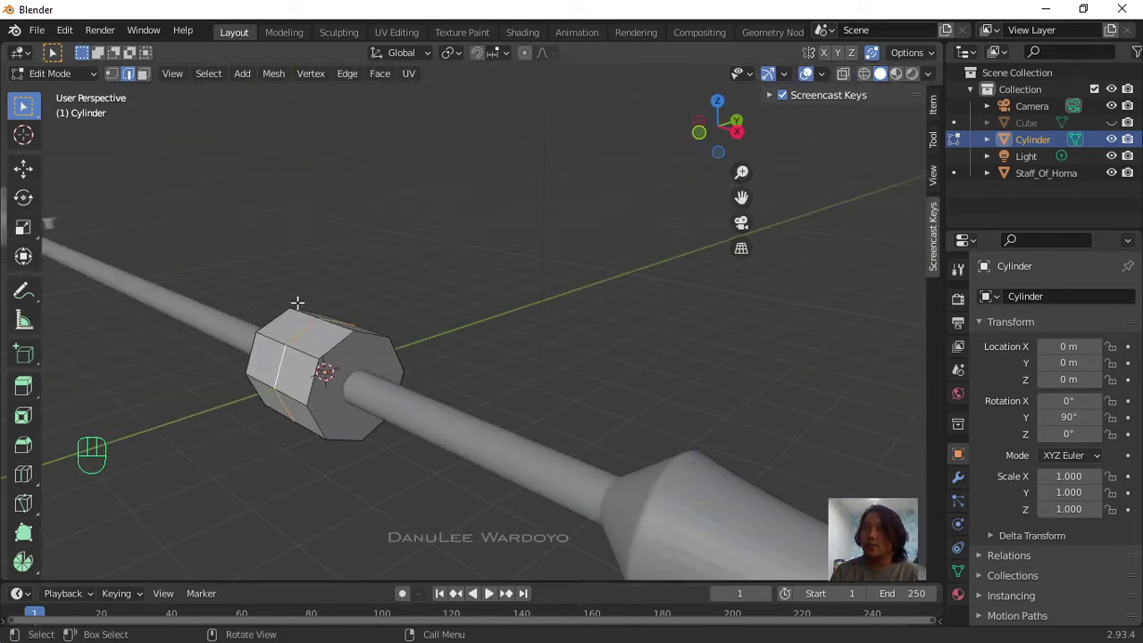
scroll(357, 415, up, 2)
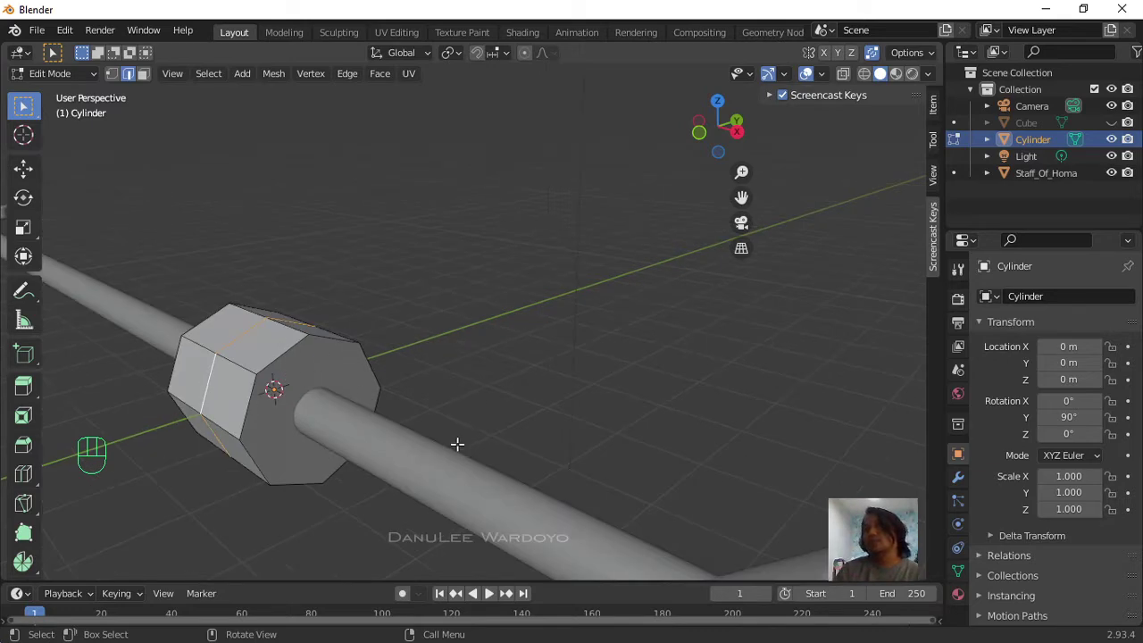
scroll(459, 443, down, 1)
Step: Return to Object Mode, select the staff, and enter Edit Mode to examine the shaft's triangulated mesh beside the cylinder
key(Tab)
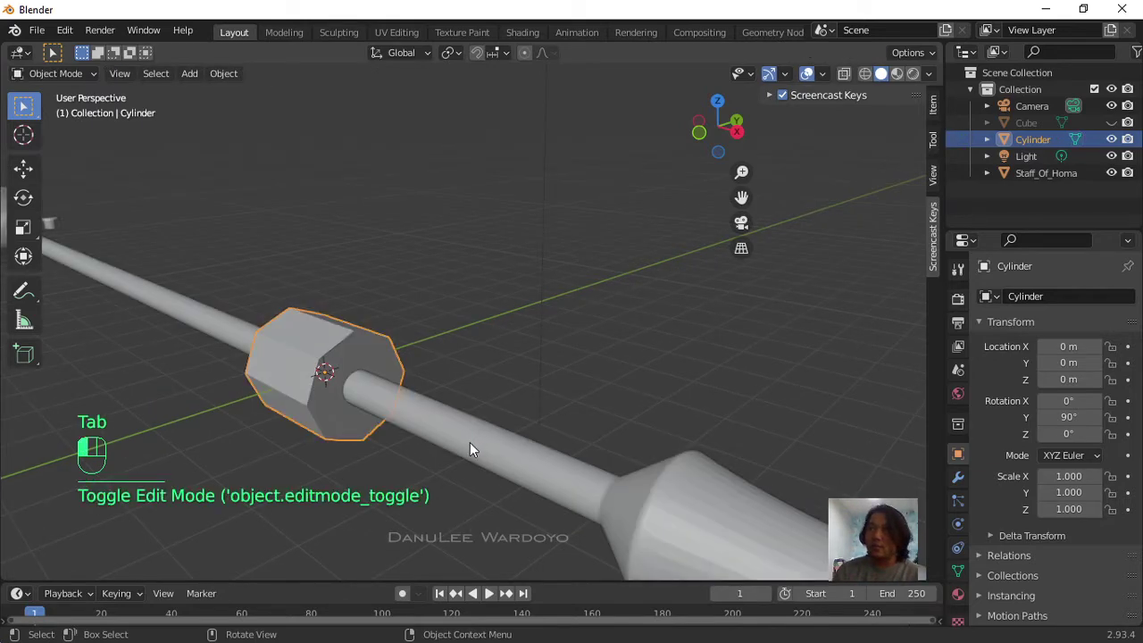
click(470, 442)
key(Tab)
scroll(509, 442, up, 1)
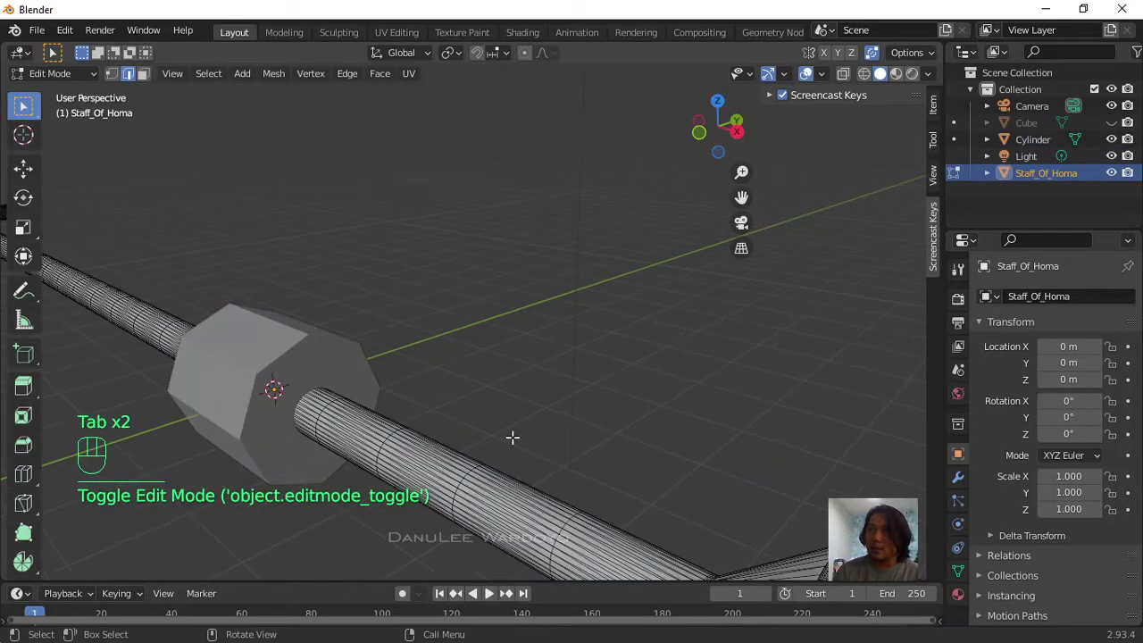
shift+middle_drag(548, 464, 560, 404)
scroll(561, 404, up, 3)
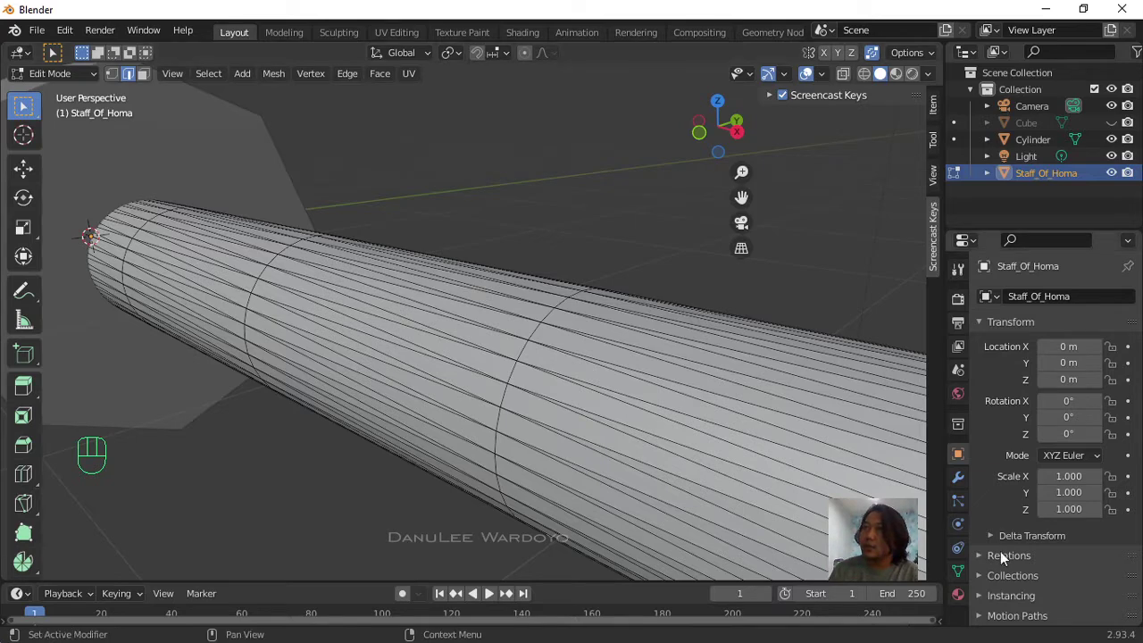
Step: Try to loop-select an edge ring around the staff's shaft, and compare it with the rest of the triangulated mesh
scroll(439, 360, down, 4)
scroll(439, 359, up, 2)
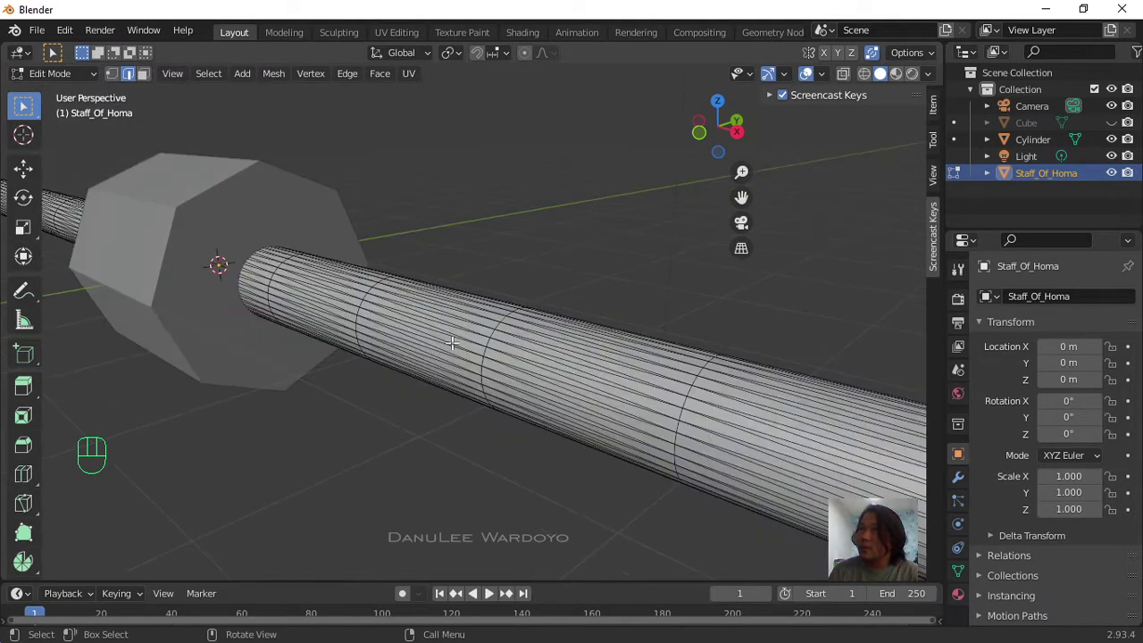
scroll(452, 343, up, 3)
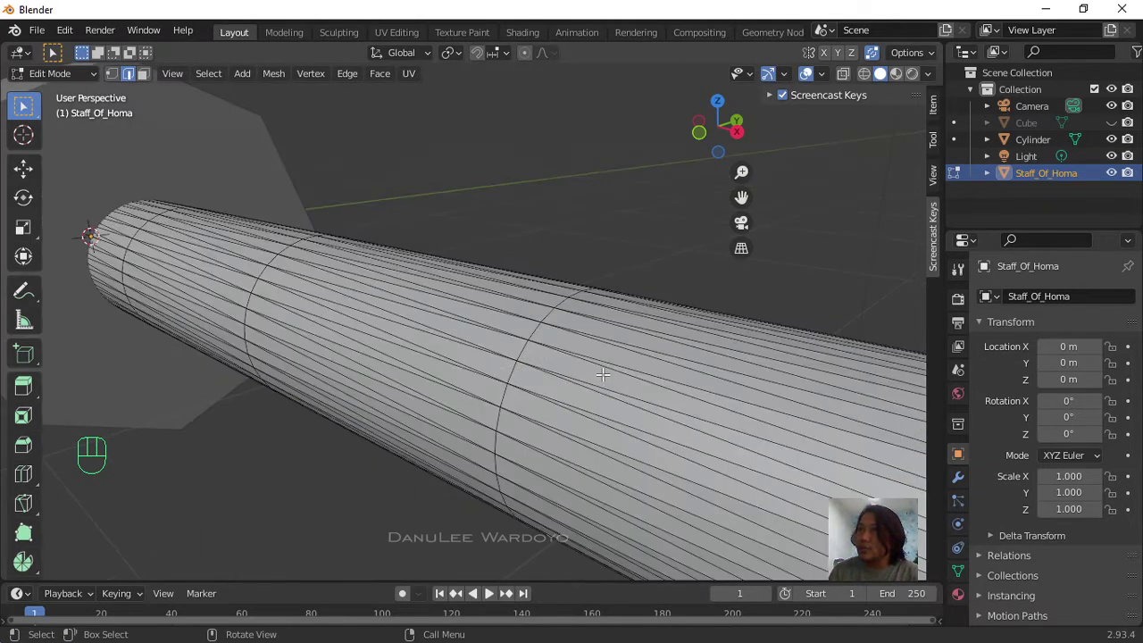
click(505, 370)
click(512, 371)
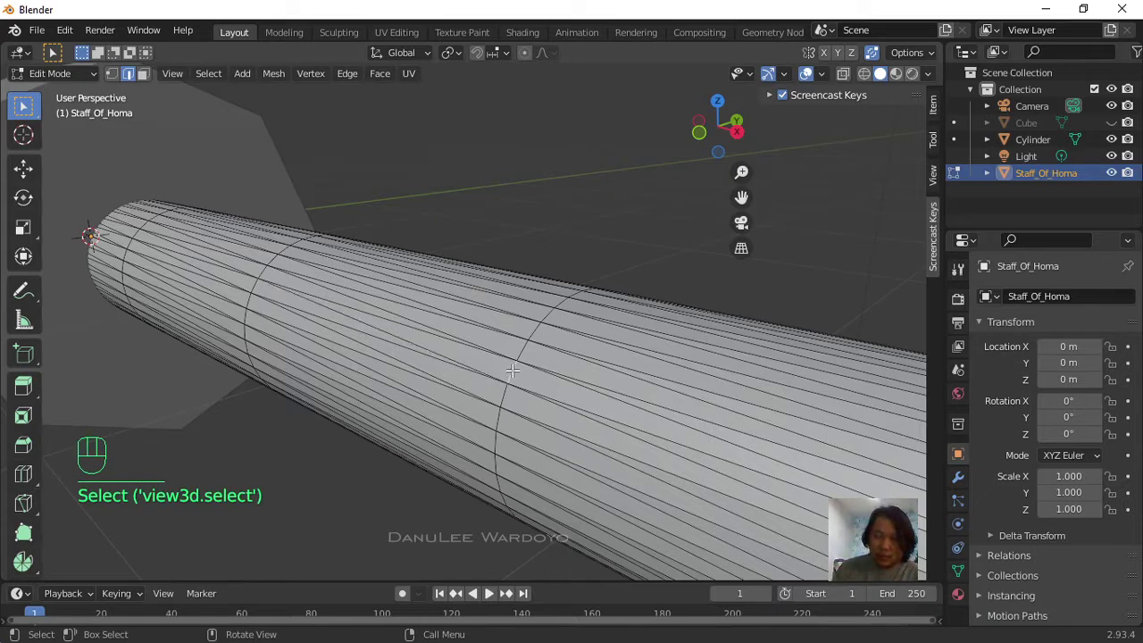
alt+click(514, 371)
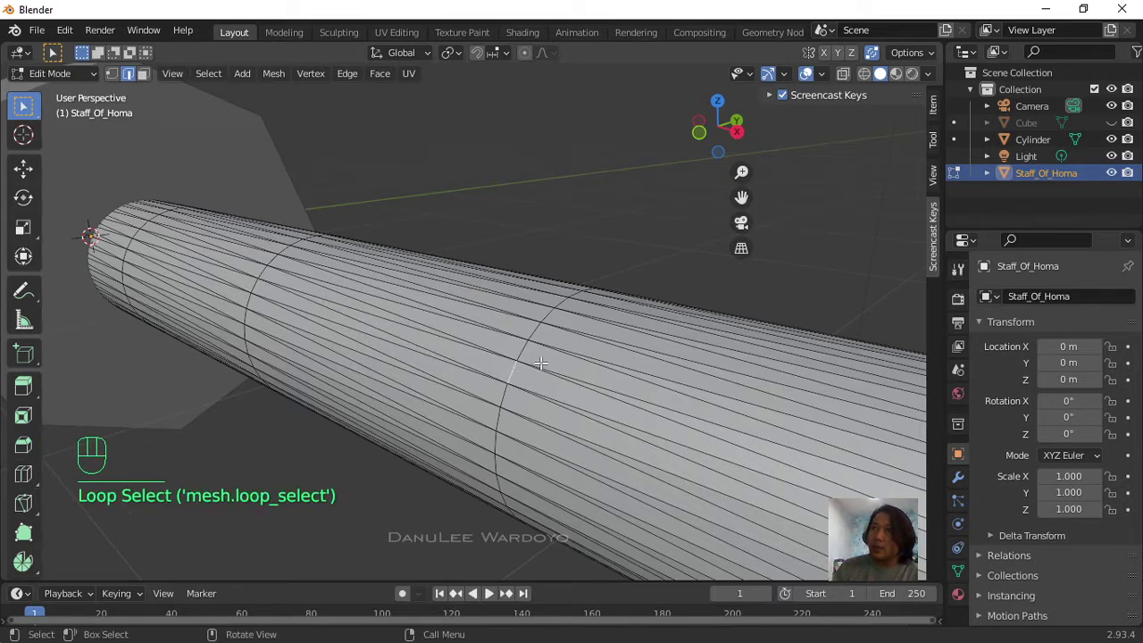
scroll(541, 363, down, 5)
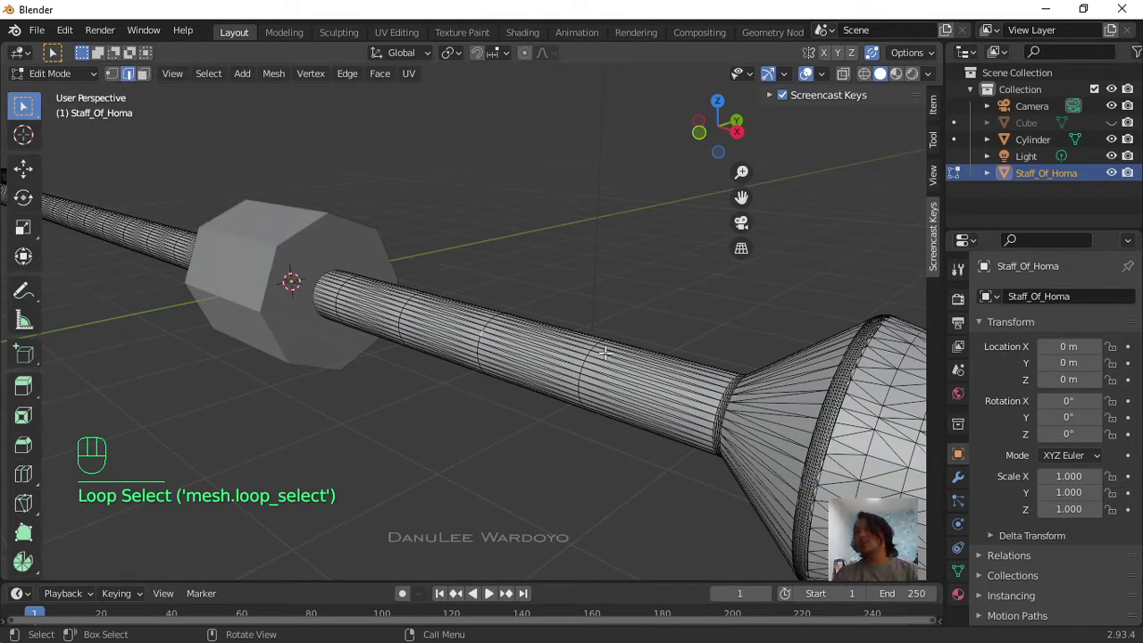
scroll(605, 353, down, 5)
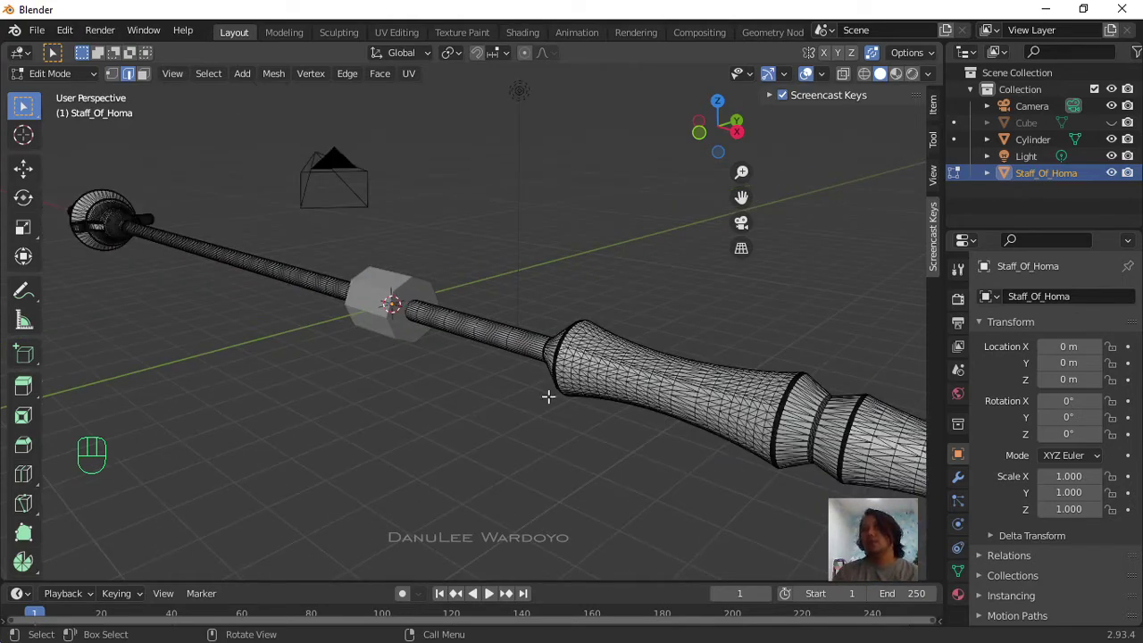
Step: Switch from editing the staff to editing the eight-sided cylinder, and dissolve the cylinder's middle edge loop
middle_drag(548, 396, 630, 390)
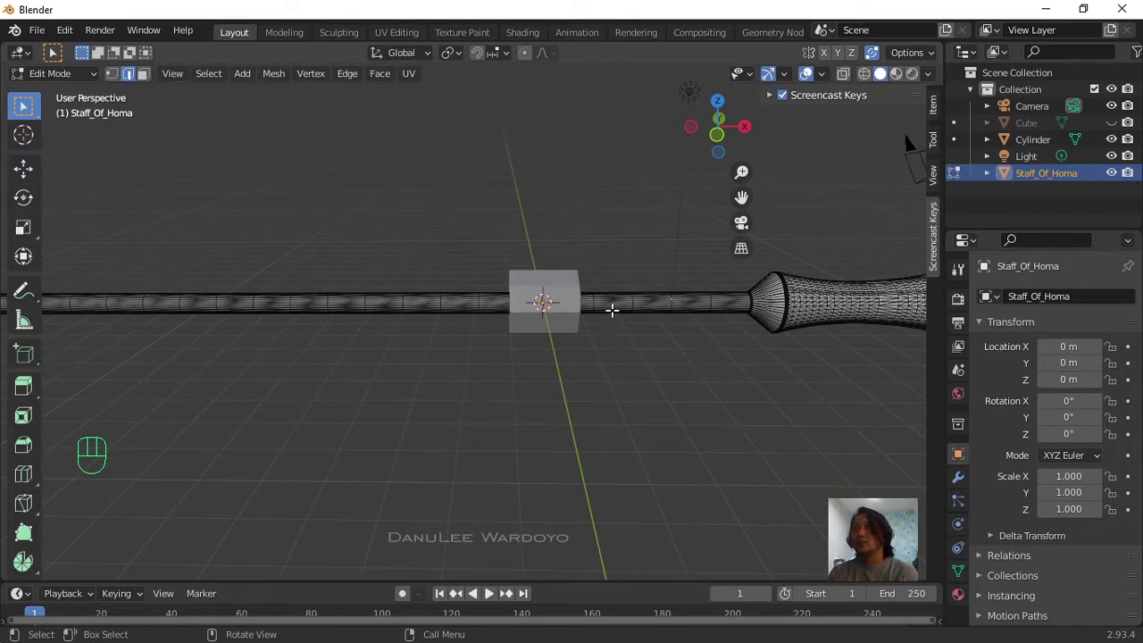
key(Tab)
click(572, 286)
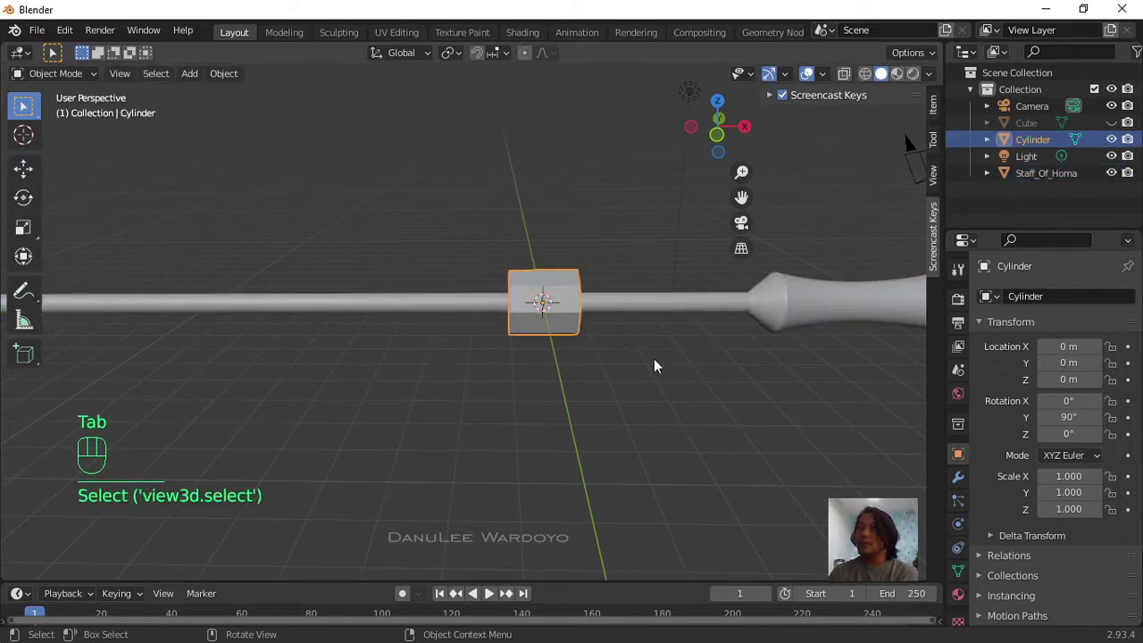
key(Tab)
scroll(624, 350, up, 3)
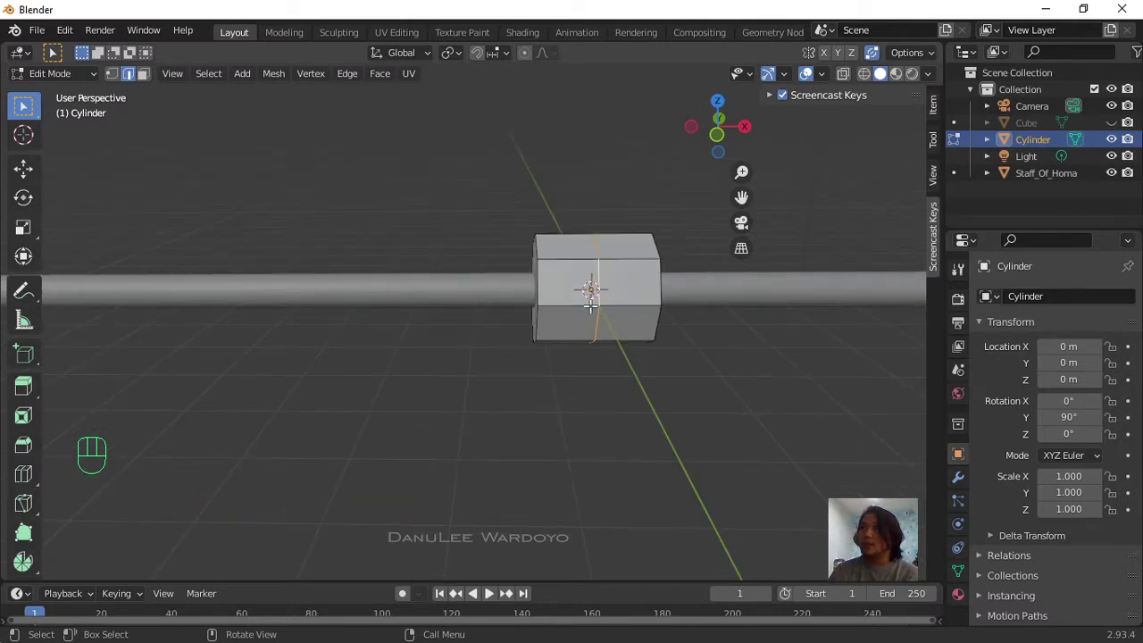
scroll(590, 284, up, 2)
scroll(664, 275, up, 2)
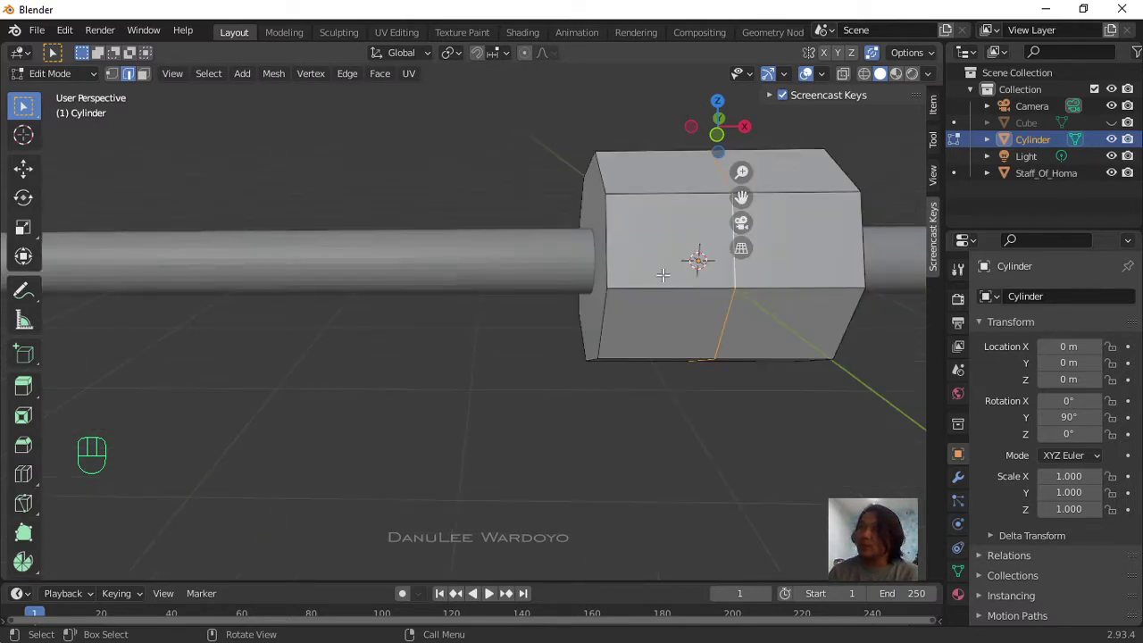
shift+middle_drag(765, 334, 668, 365)
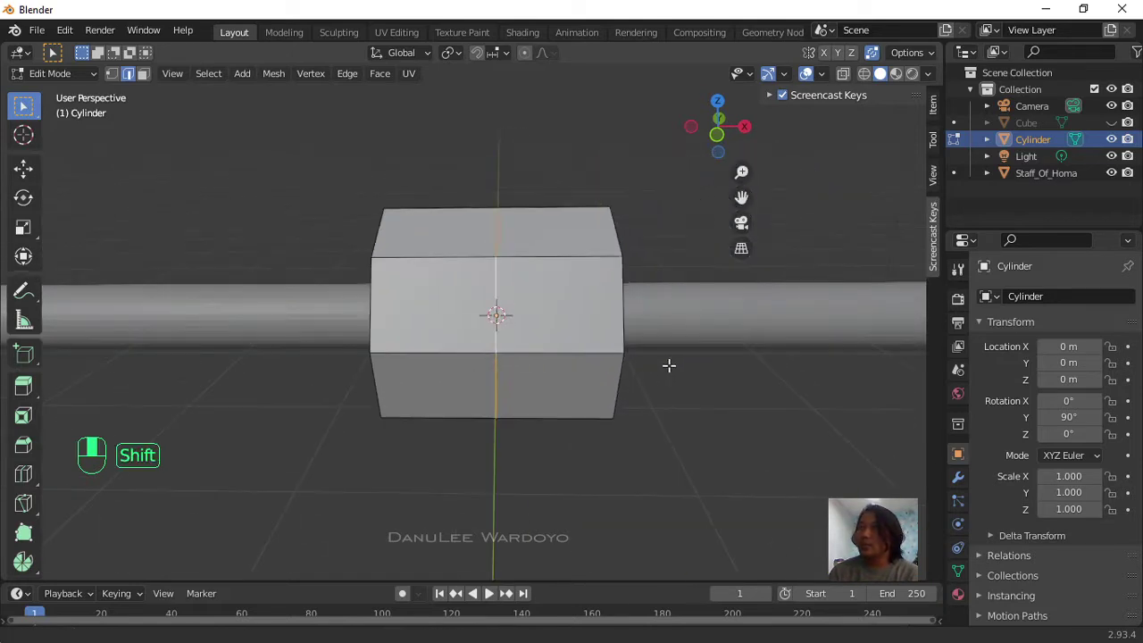
shift+middle_drag(518, 301, 382, 342)
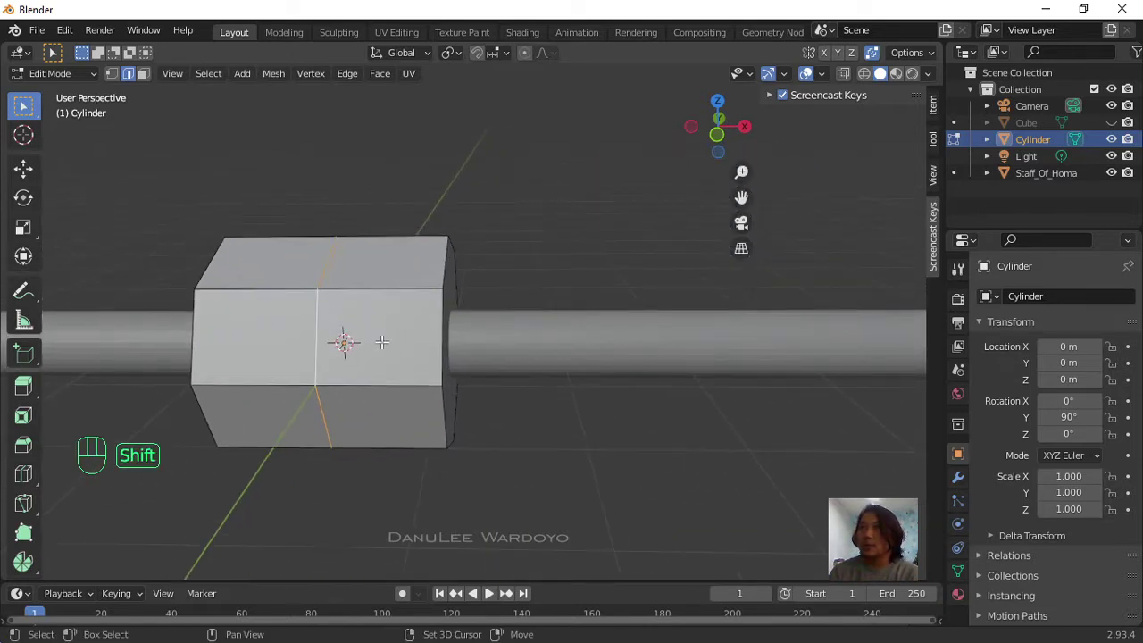
key(x)
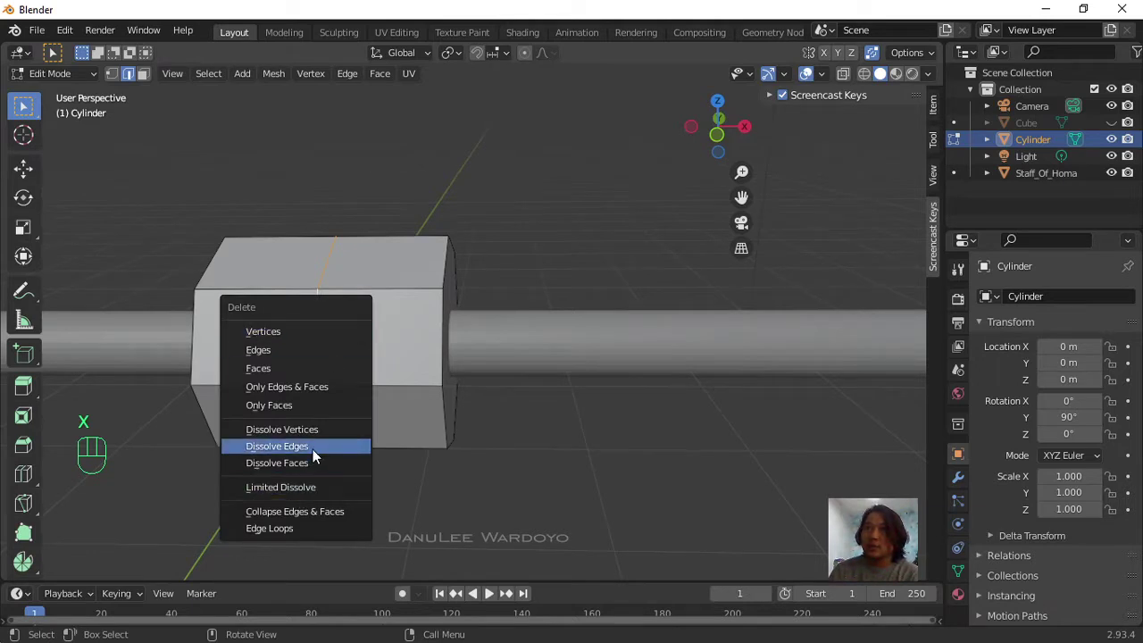
click(313, 449)
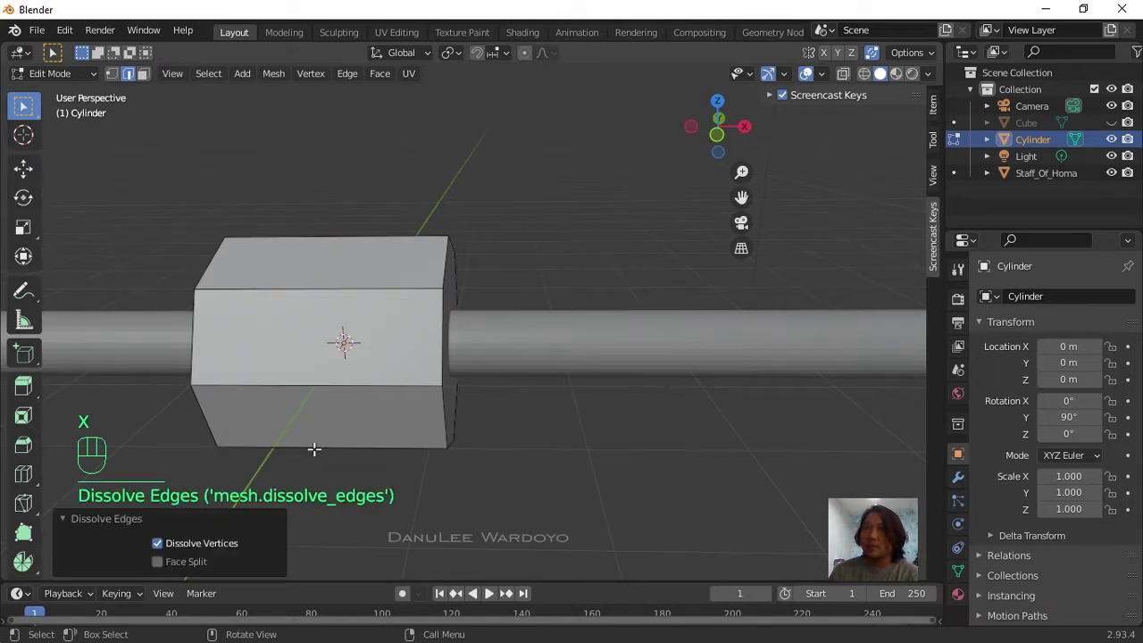
Step: Enable X-ray, box-select the cylinder's negative-X end, and in front view move it about 21.6 m along negative X to lengthen the cylinder
middle_drag(438, 408, 564, 426)
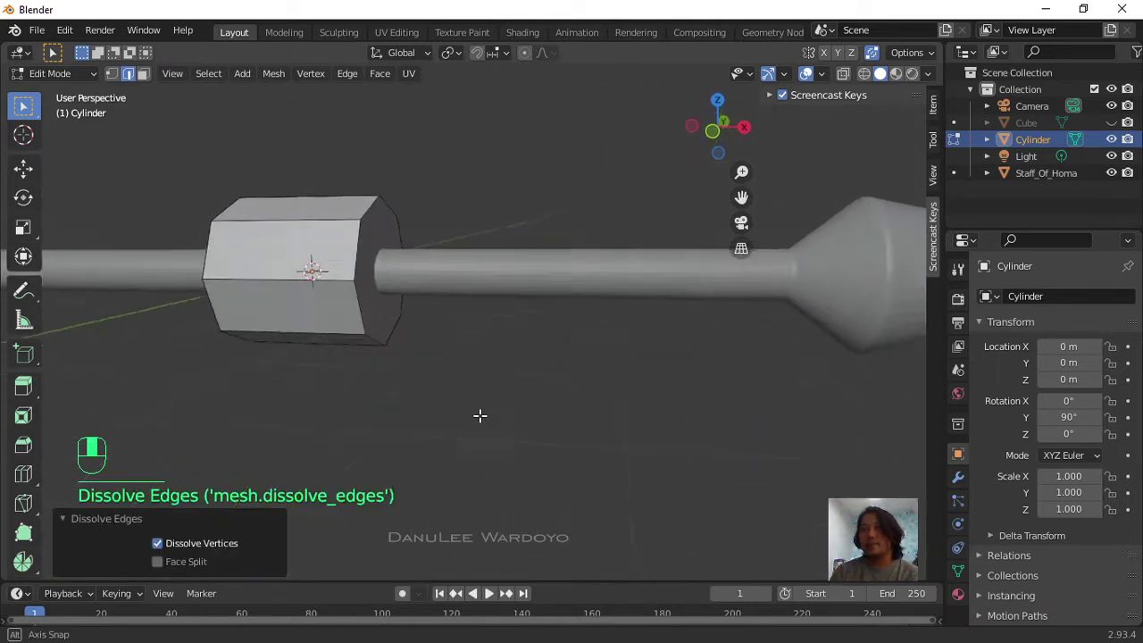
scroll(534, 427, down, 2)
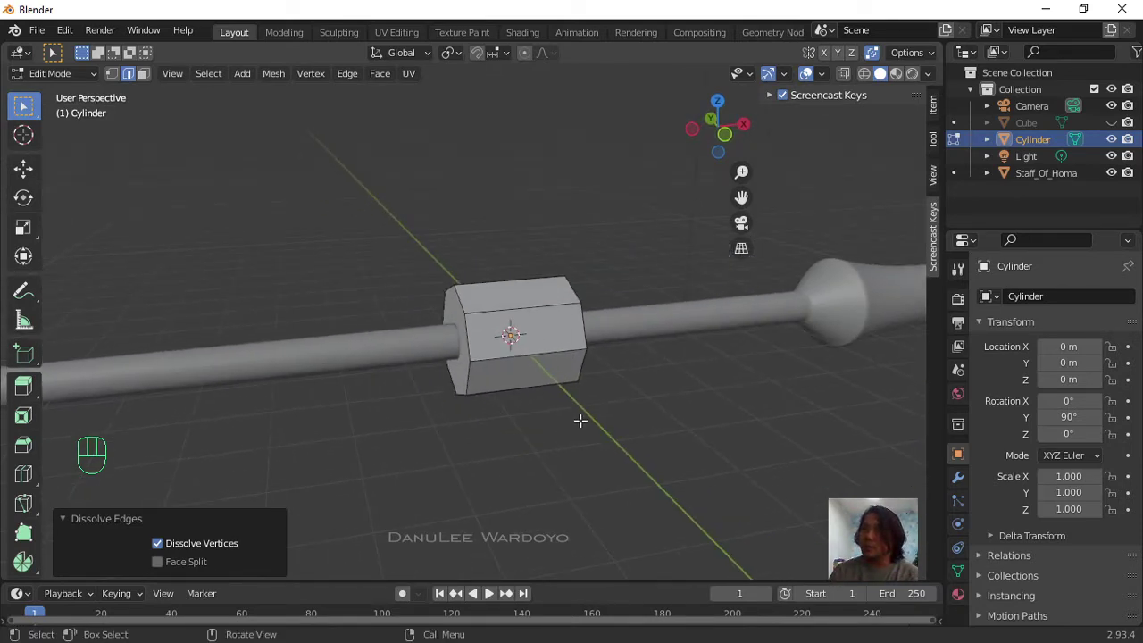
key(alt+z)
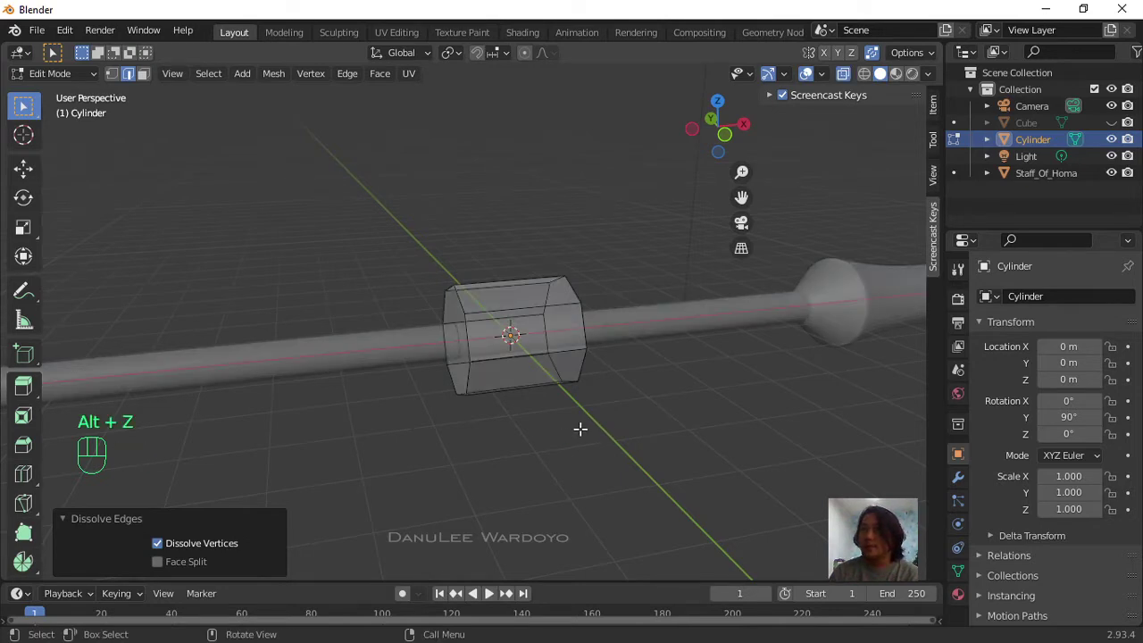
scroll(587, 426, down, 2)
middle_drag(588, 426, 574, 426)
drag(369, 265, 459, 419)
scroll(530, 452, up, 2)
scroll(551, 438, down, 3)
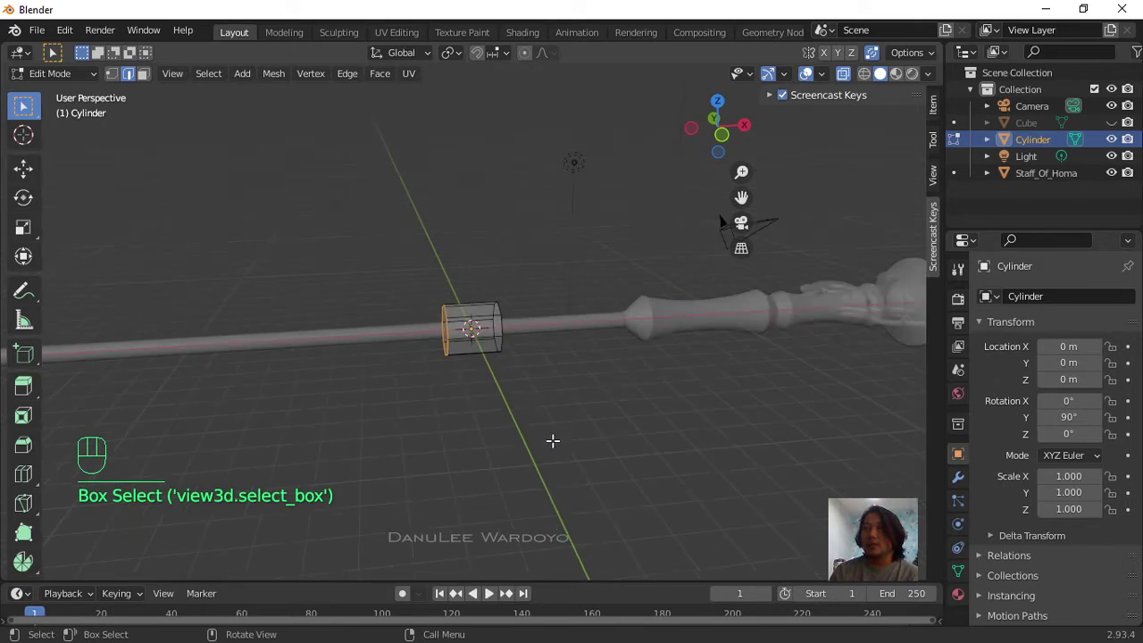
scroll(562, 439, up, 1)
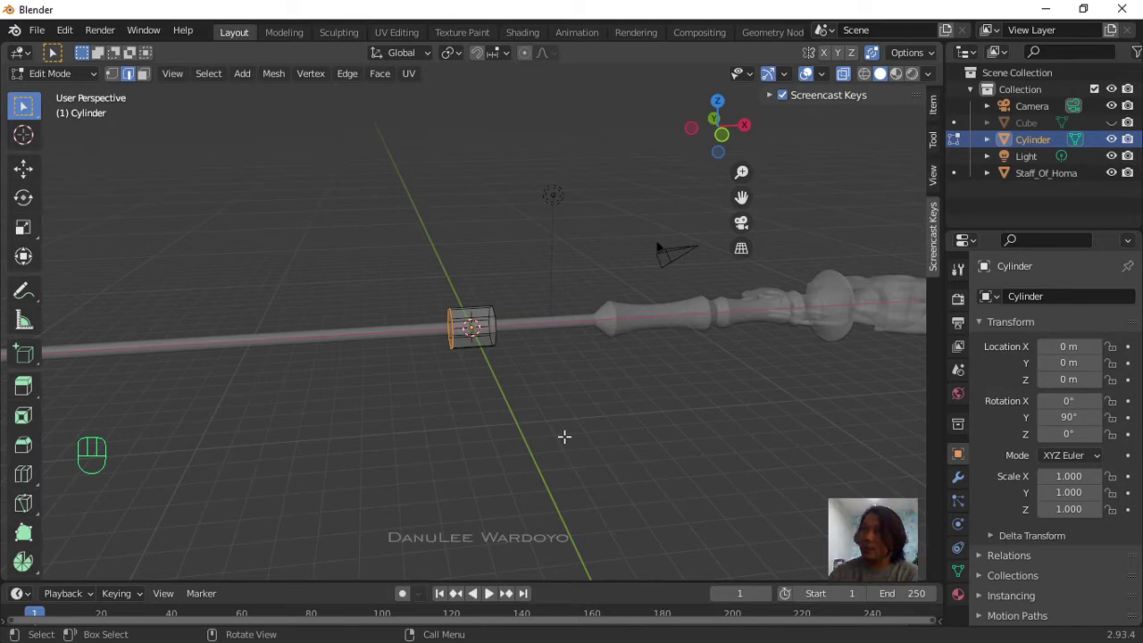
key(KP_1)
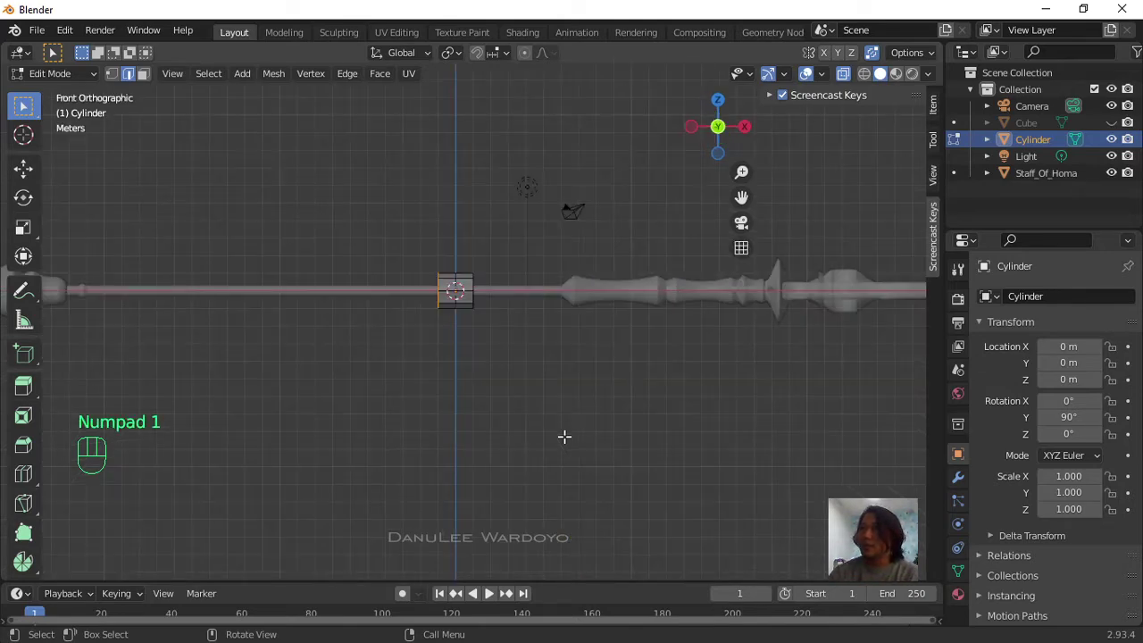
key(g)
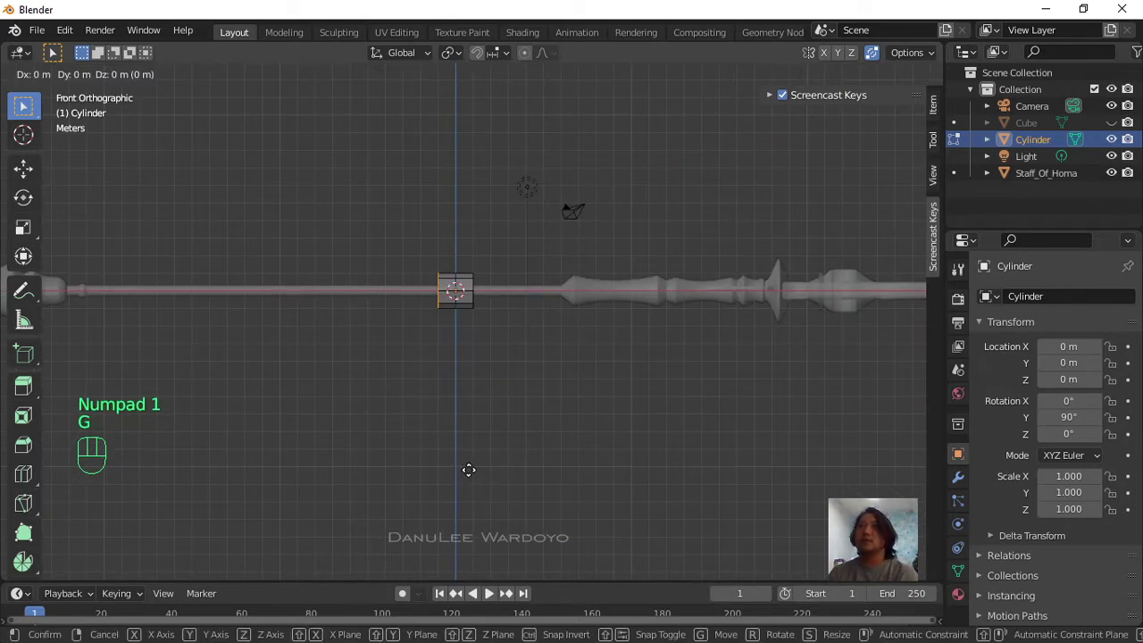
key(x)
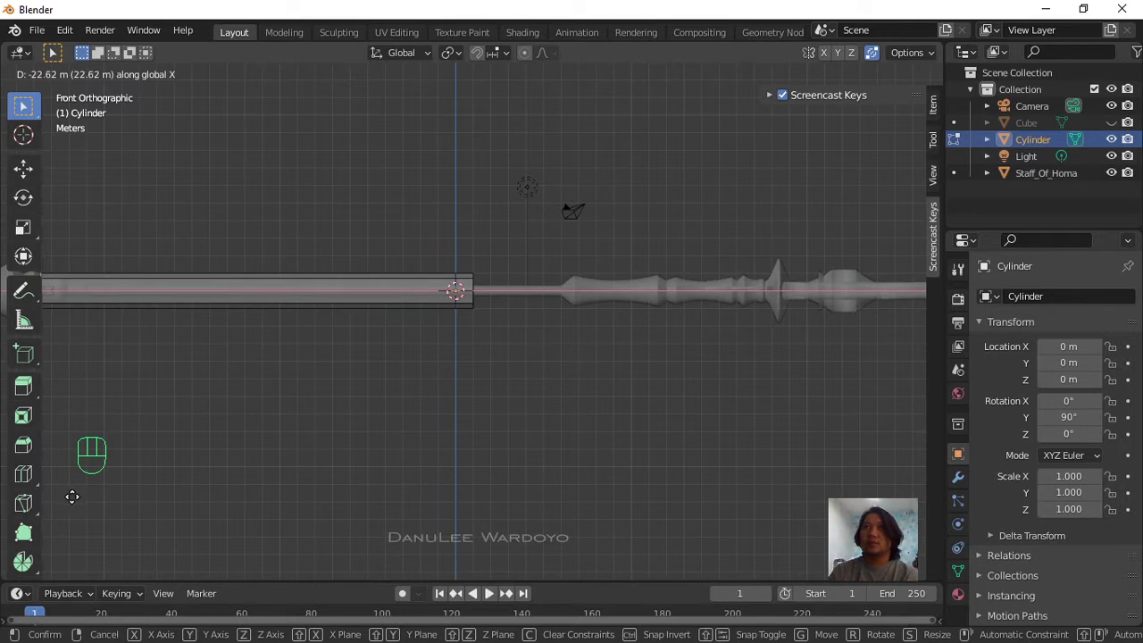
click(89, 506)
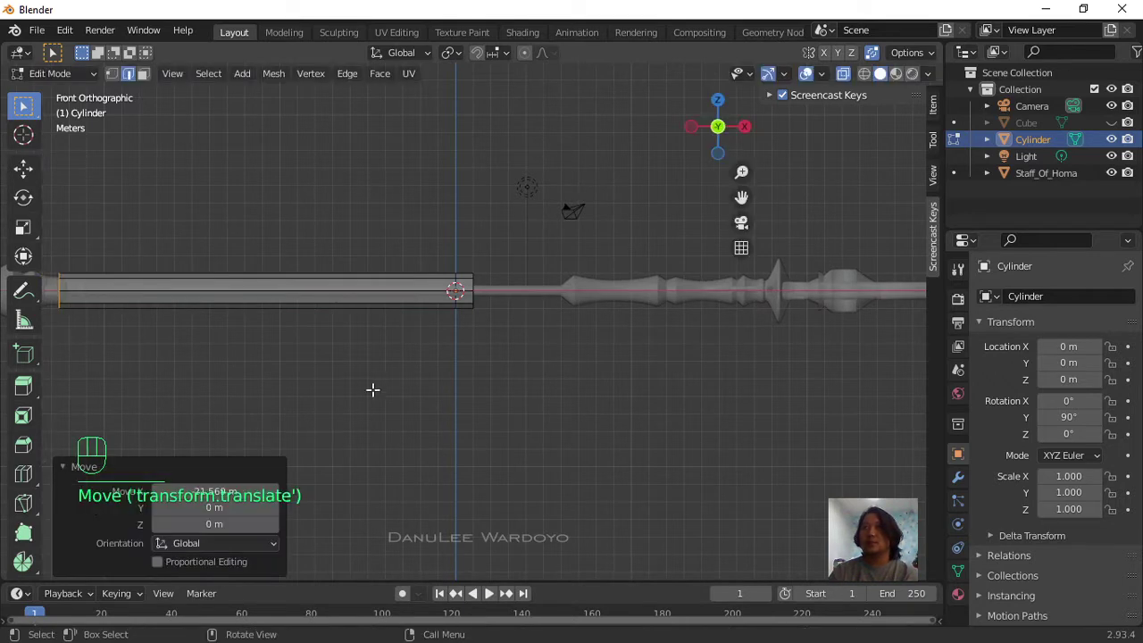
Step: Box-select the cylinder's positive-X end and move it about 5.57 m along X toward the staff's thicker handle
drag(465, 241, 522, 403)
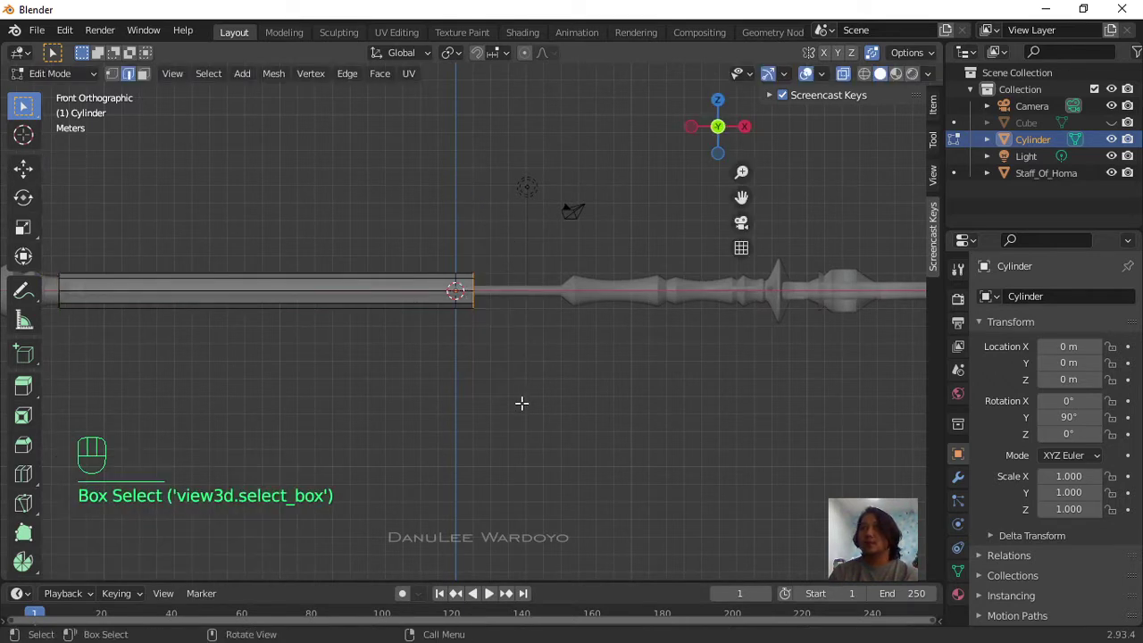
key(g)
key(z)
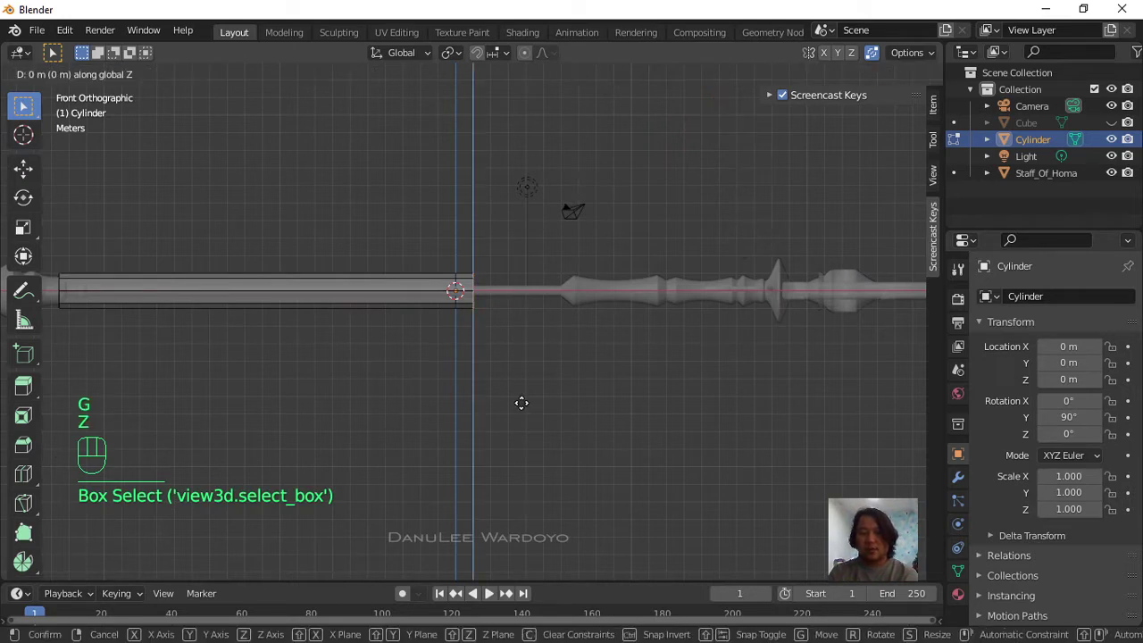
key(x)
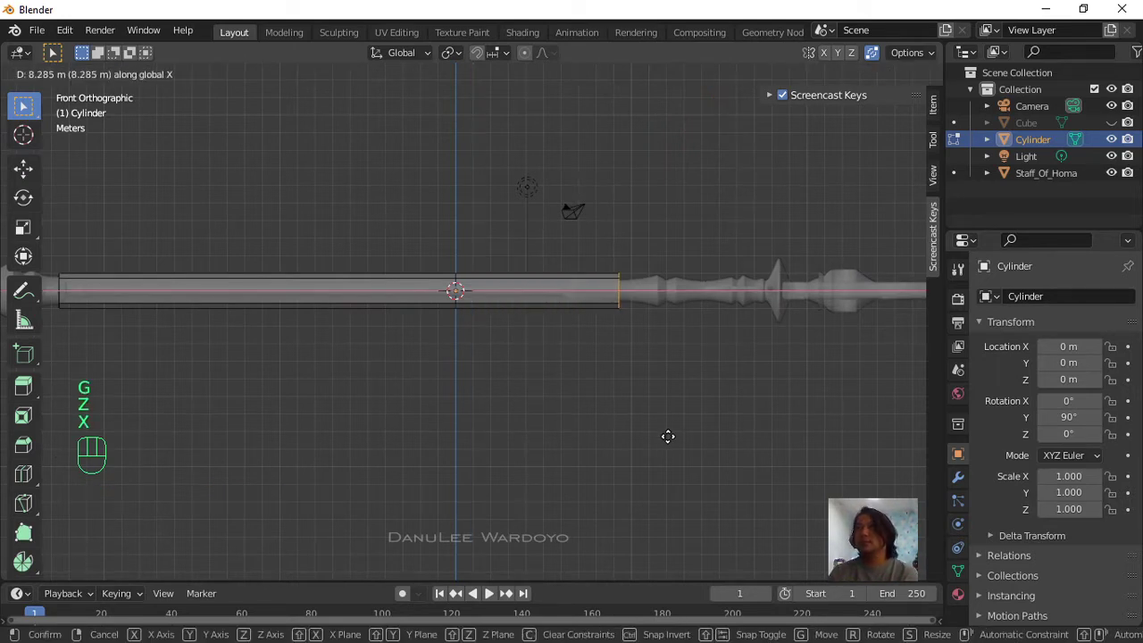
click(619, 432)
middle_drag(573, 346, 798, 345)
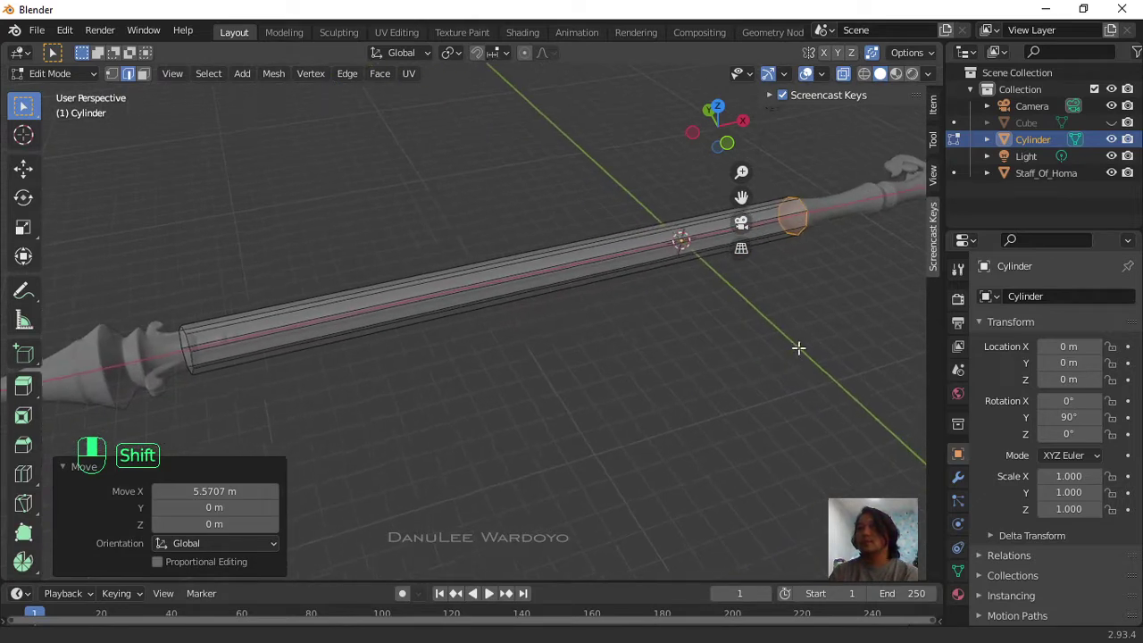
scroll(540, 370, down, 1)
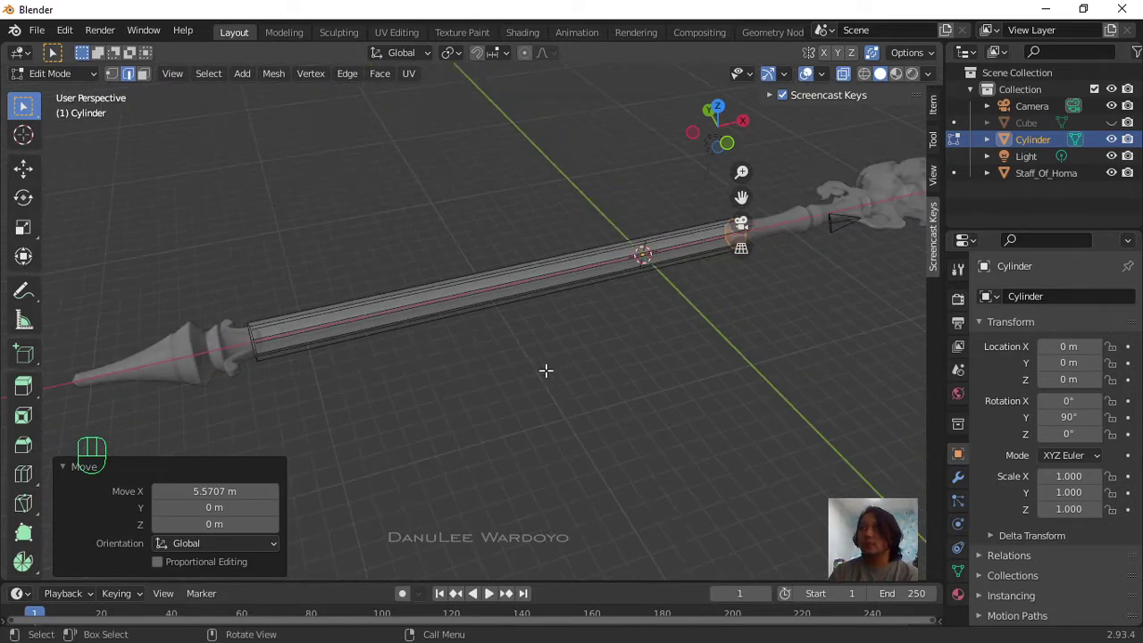
scroll(545, 369, up, 1)
scroll(424, 375, down, 1)
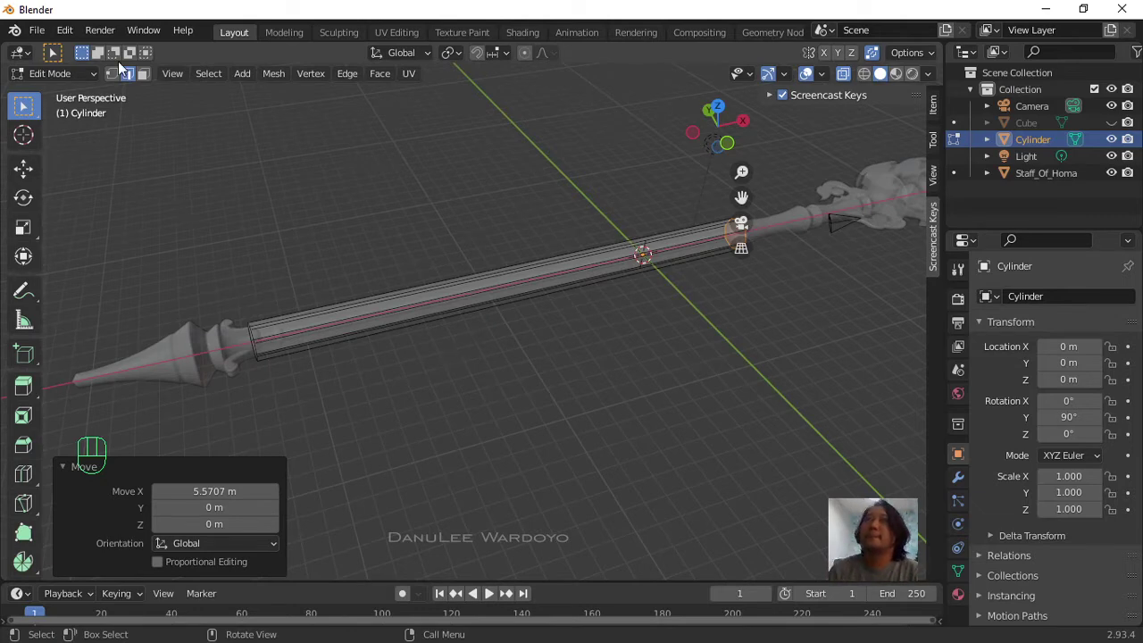
scroll(646, 221, up, 3)
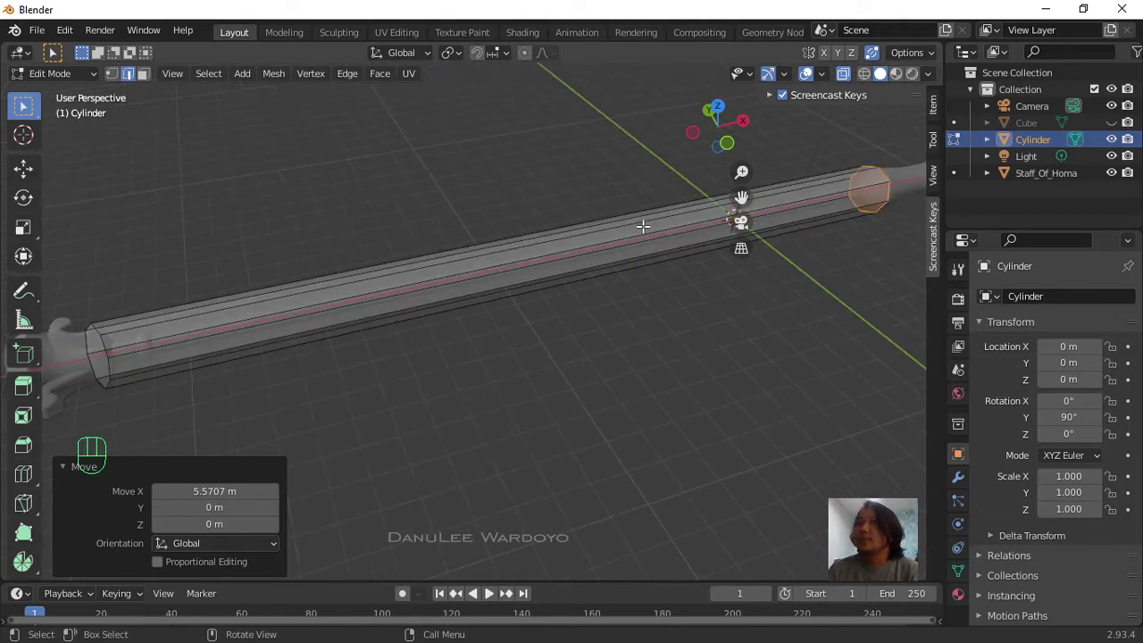
key(a)
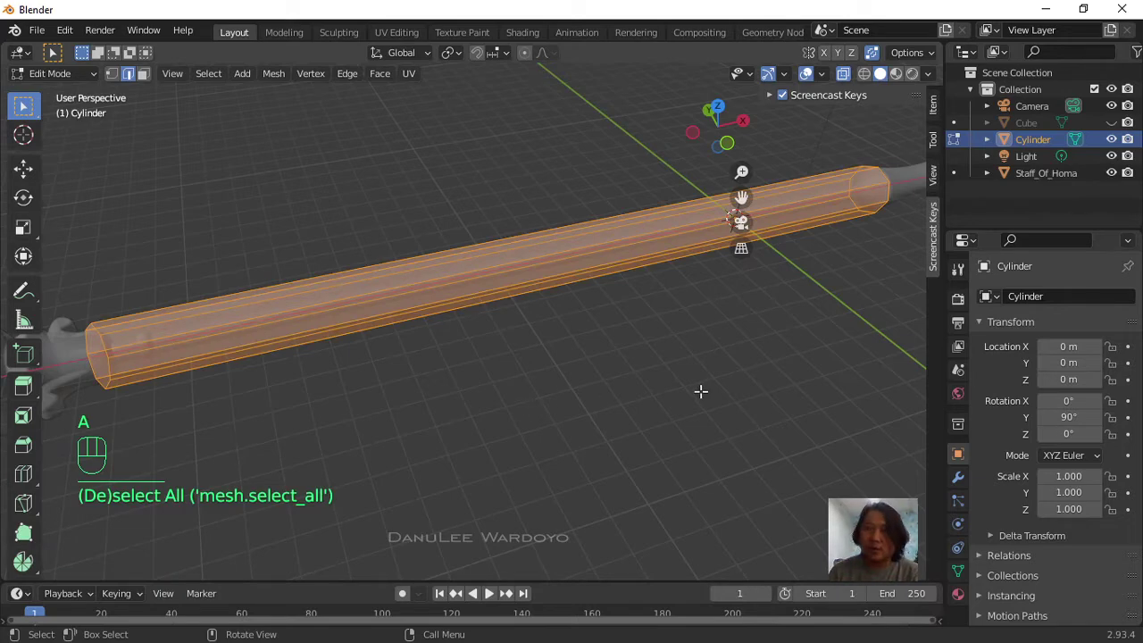
key(s)
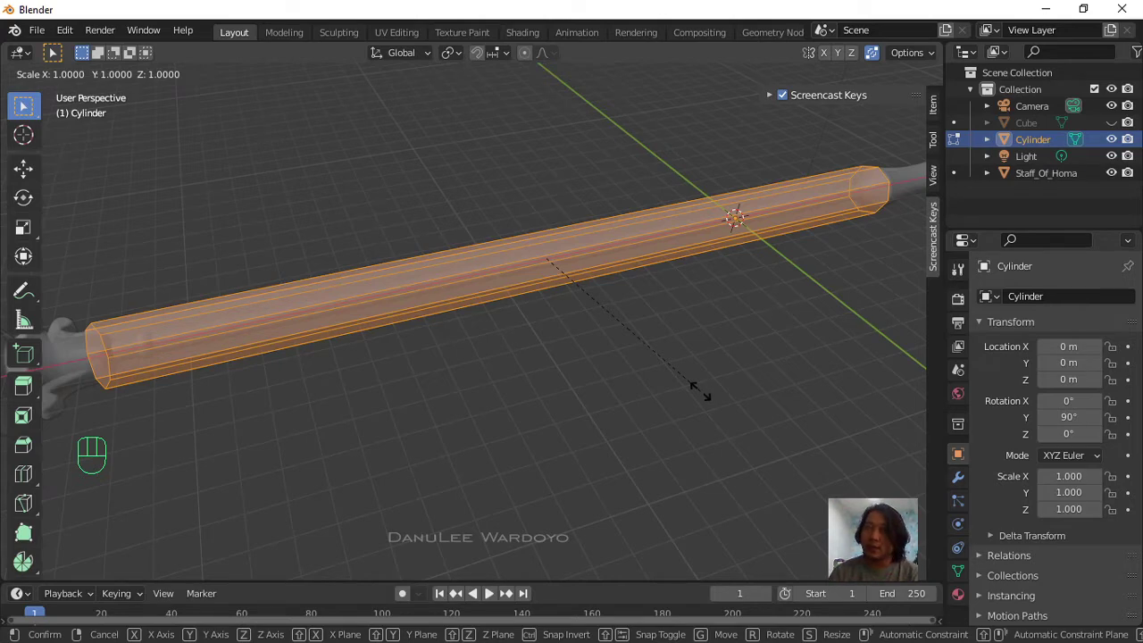
right_click(731, 454)
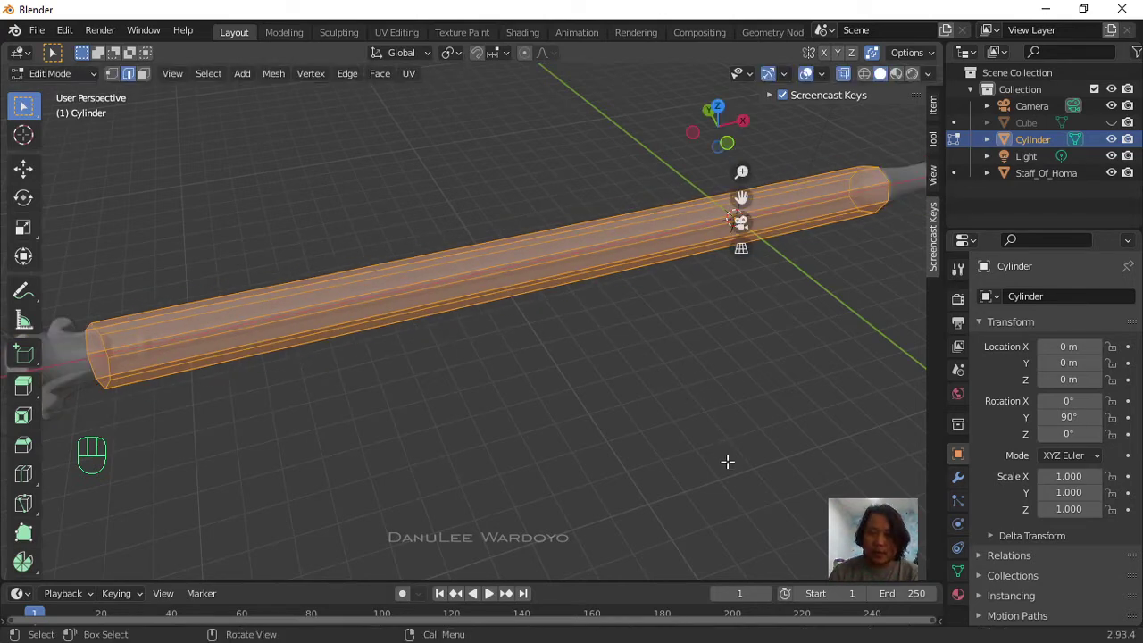
click(515, 418)
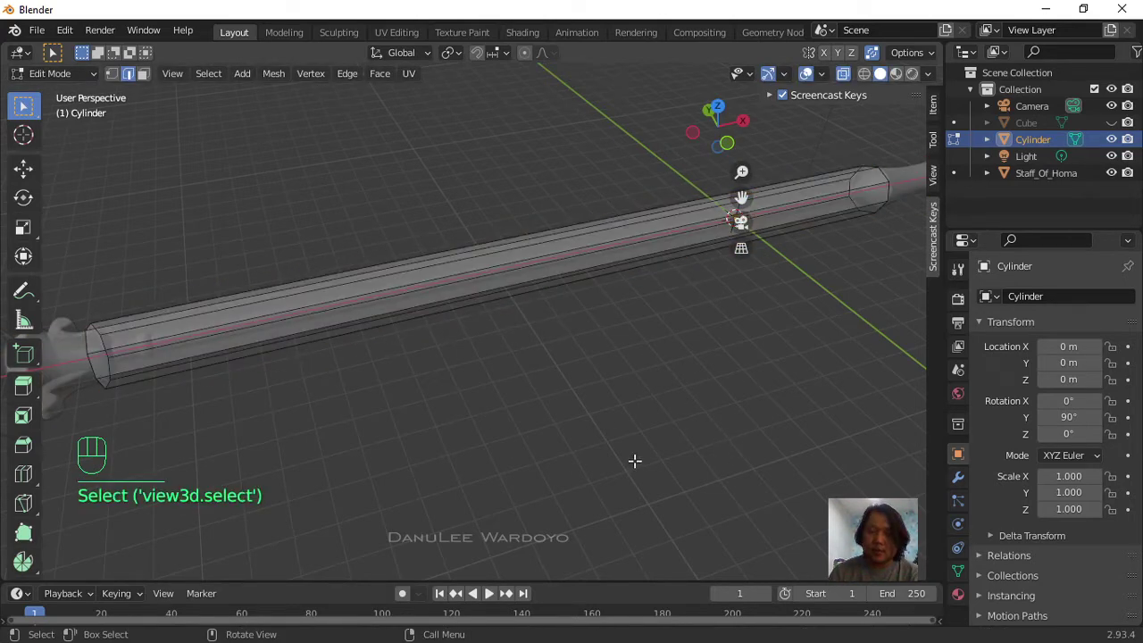
Step: Select the whole cylinder and scale it to about 0.368 in Y and Z only, matching the staff's shaft thickness
key(a)
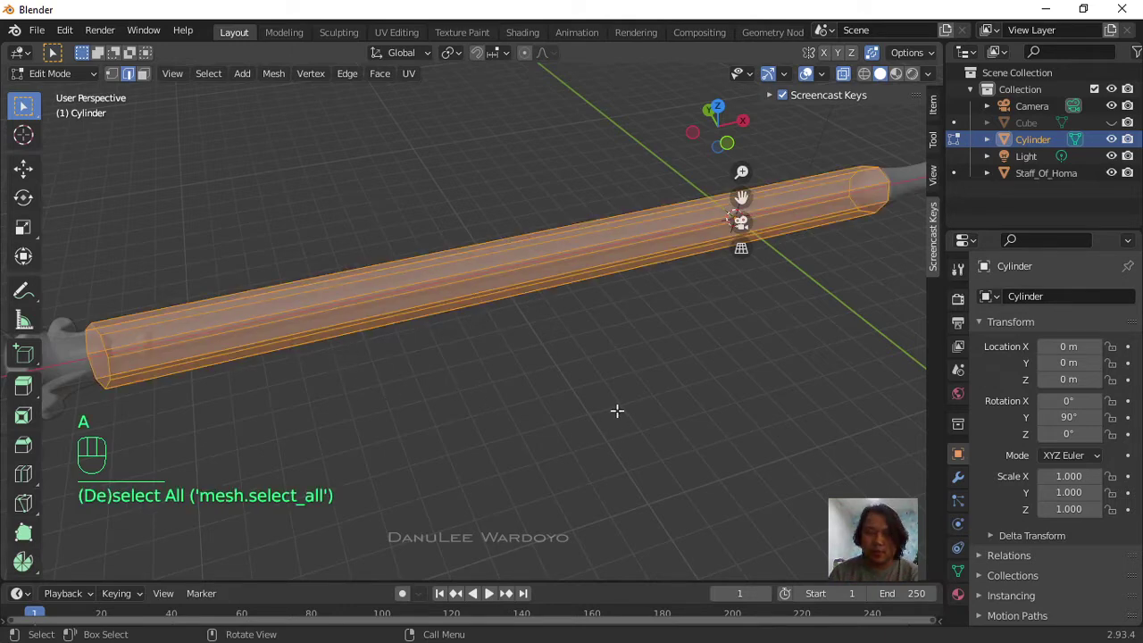
key(s)
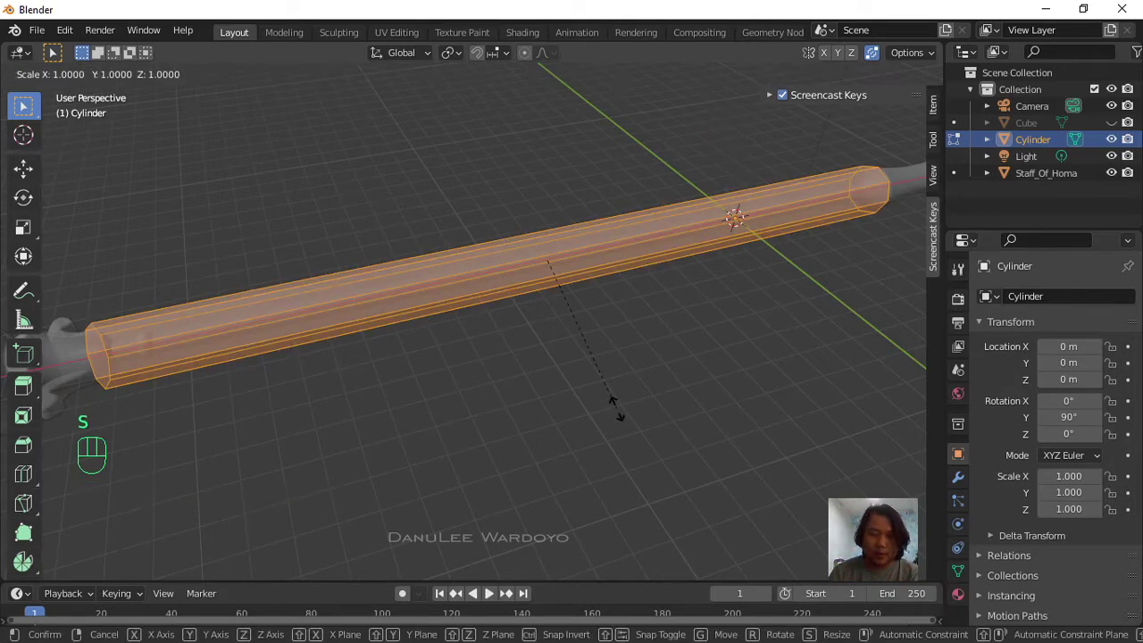
key(shift+x)
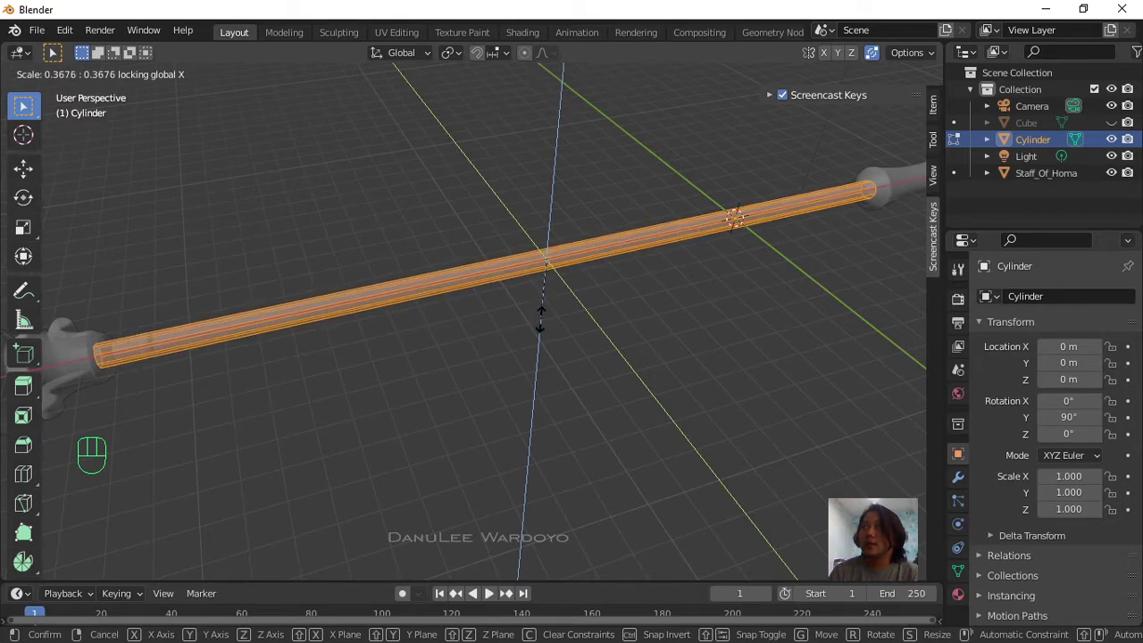
click(540, 316)
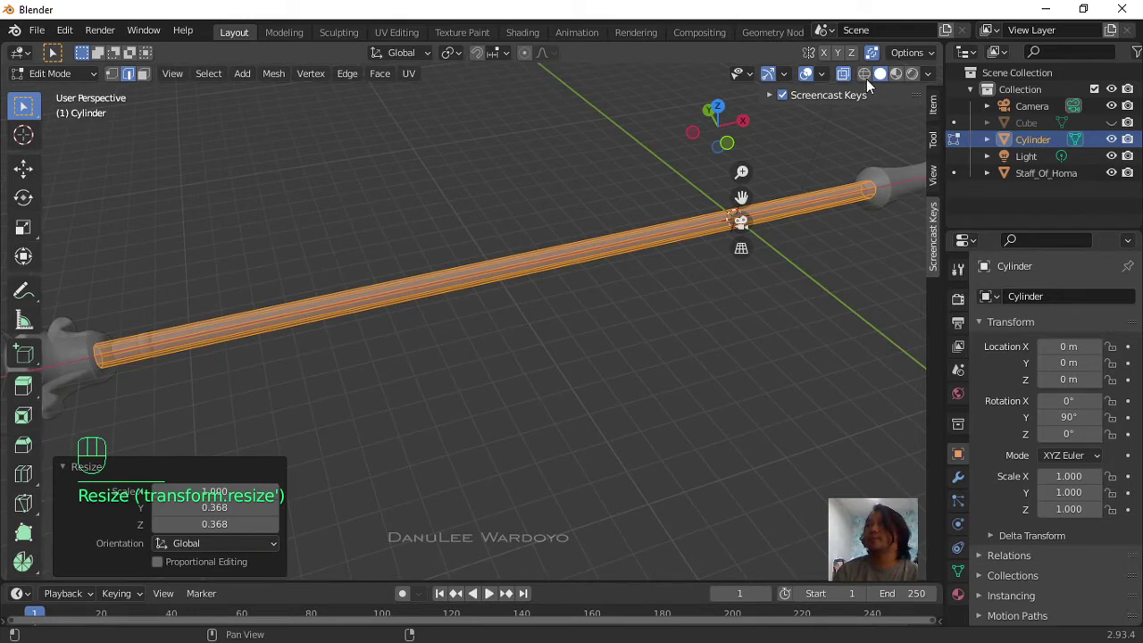
Step: Turn X-ray off and examine how the slimmed cylinder fits the shaft at the staff's rear ornament and at the handle
click(843, 73)
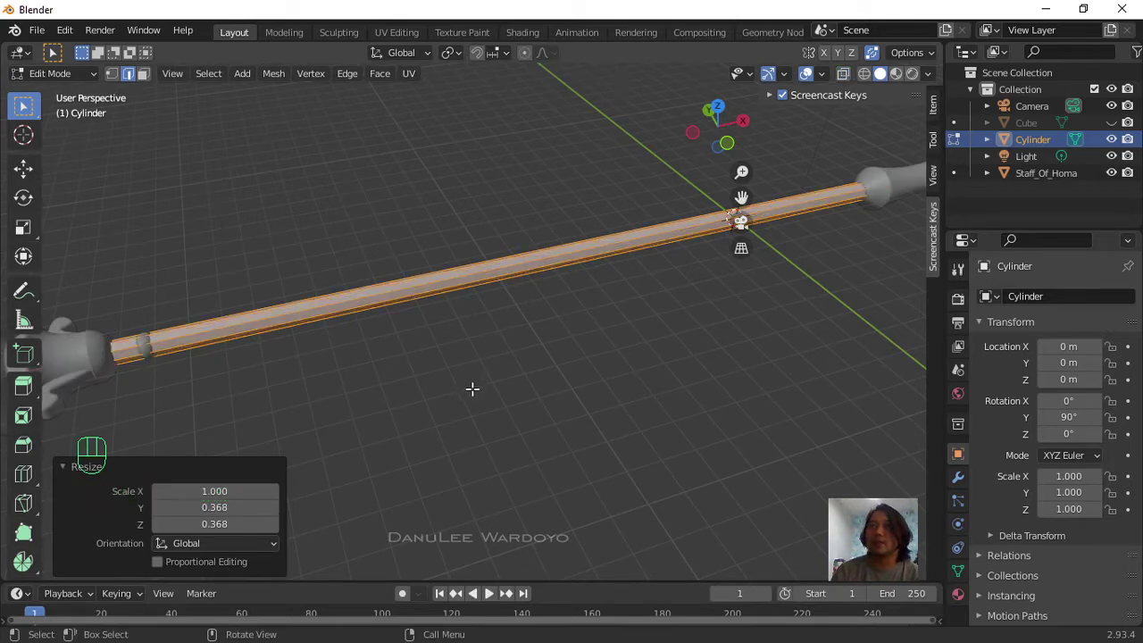
middle_drag(472, 389, 440, 357)
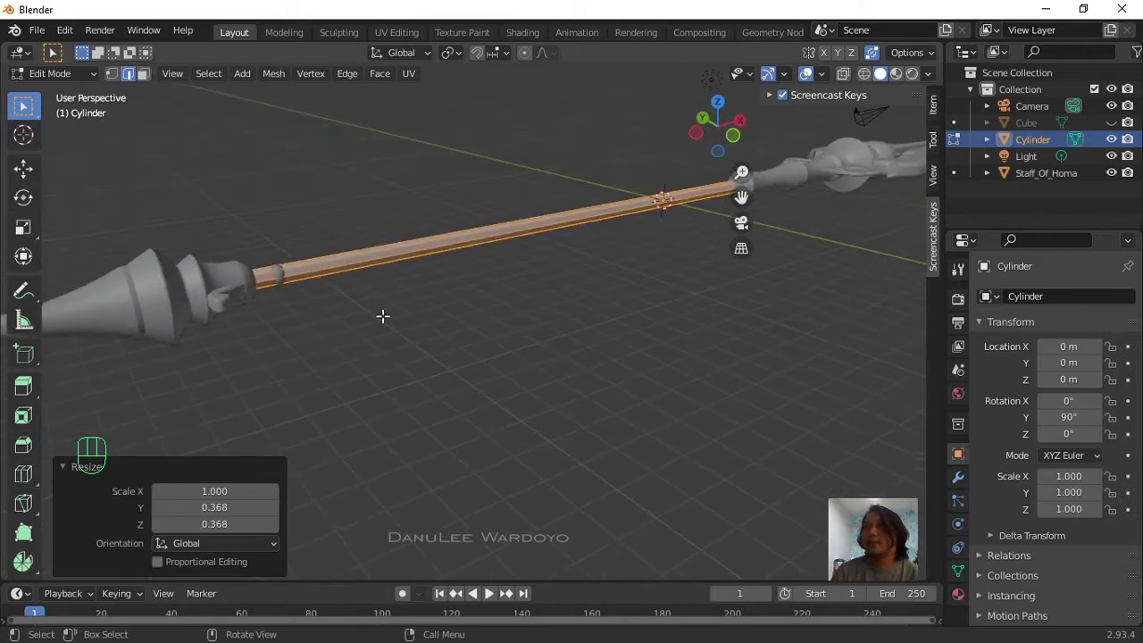
scroll(382, 316, up, 3)
shift+middle_drag(383, 316, 498, 365)
scroll(457, 424, up, 2)
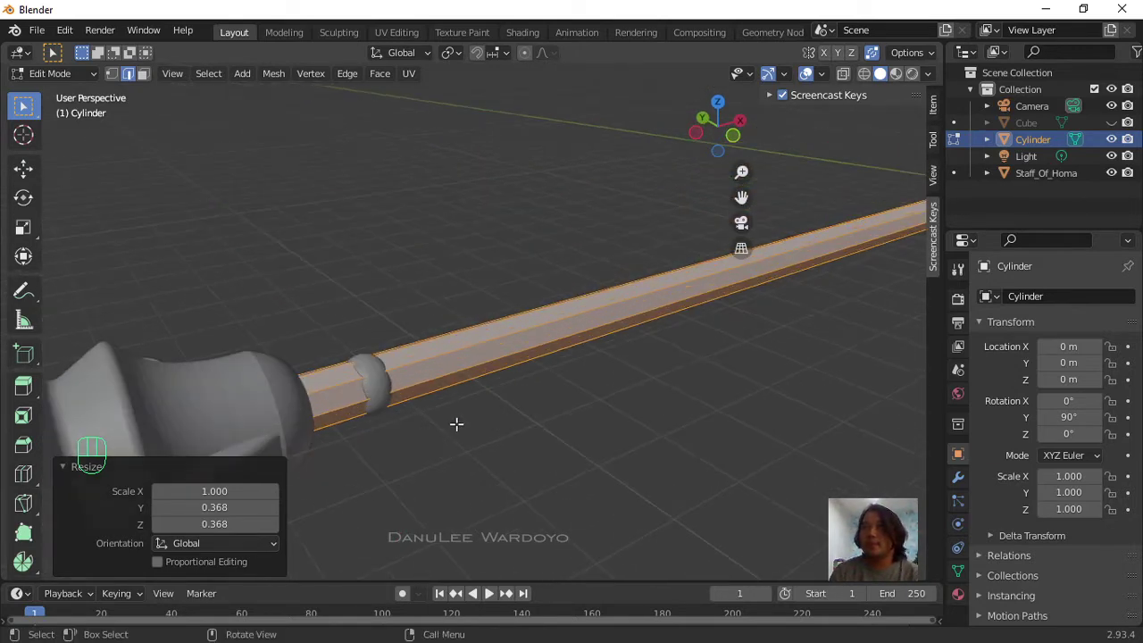
scroll(453, 420, down, 3)
shift+middle_drag(482, 441, 469, 378)
scroll(518, 388, down, 2)
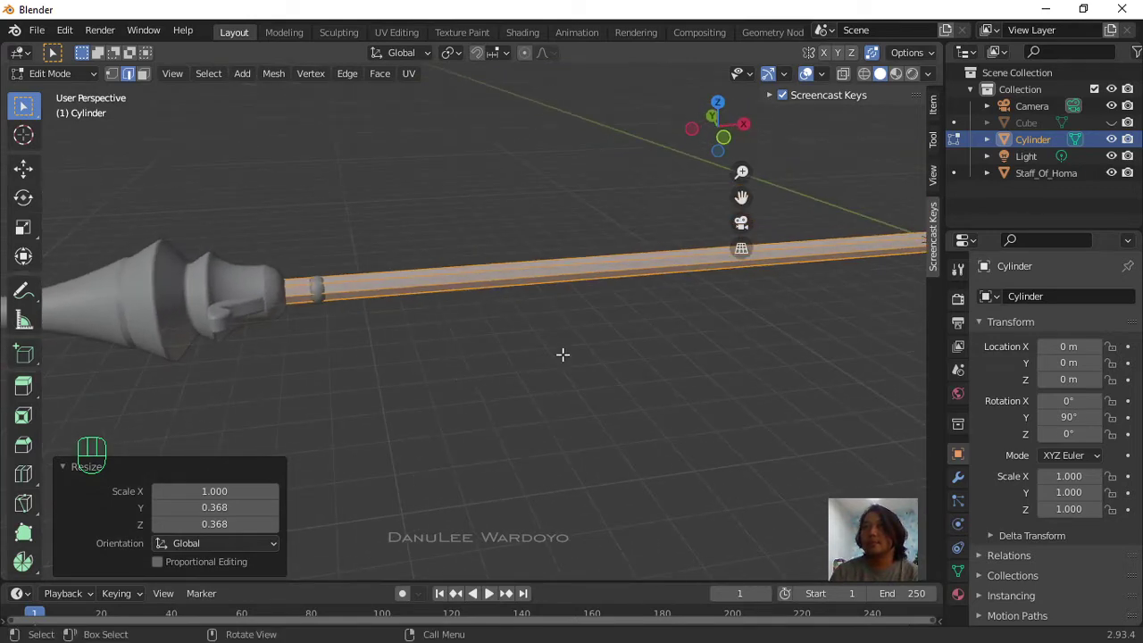
scroll(572, 352, down, 2)
shift+middle_drag(686, 367, 409, 376)
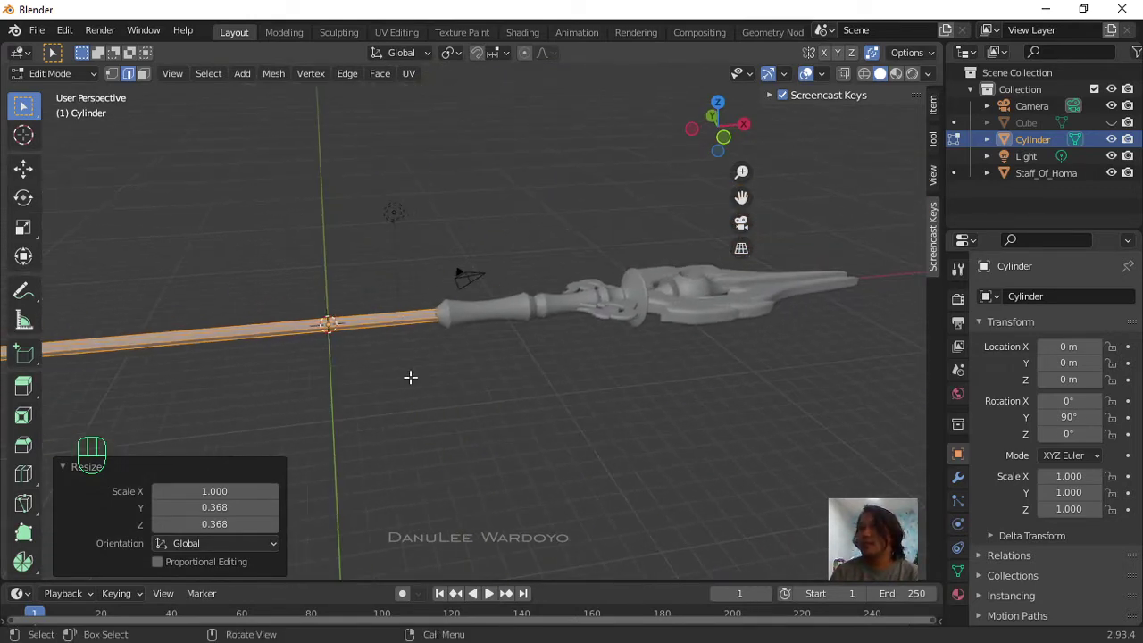
scroll(420, 362, up, 5)
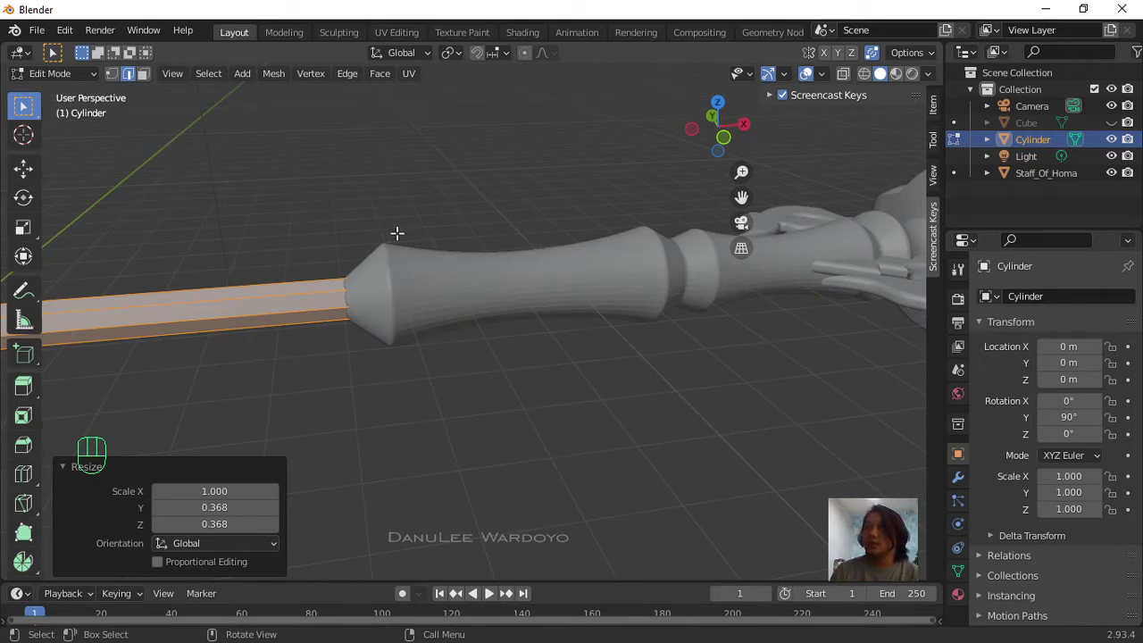
scroll(413, 325, up, 2)
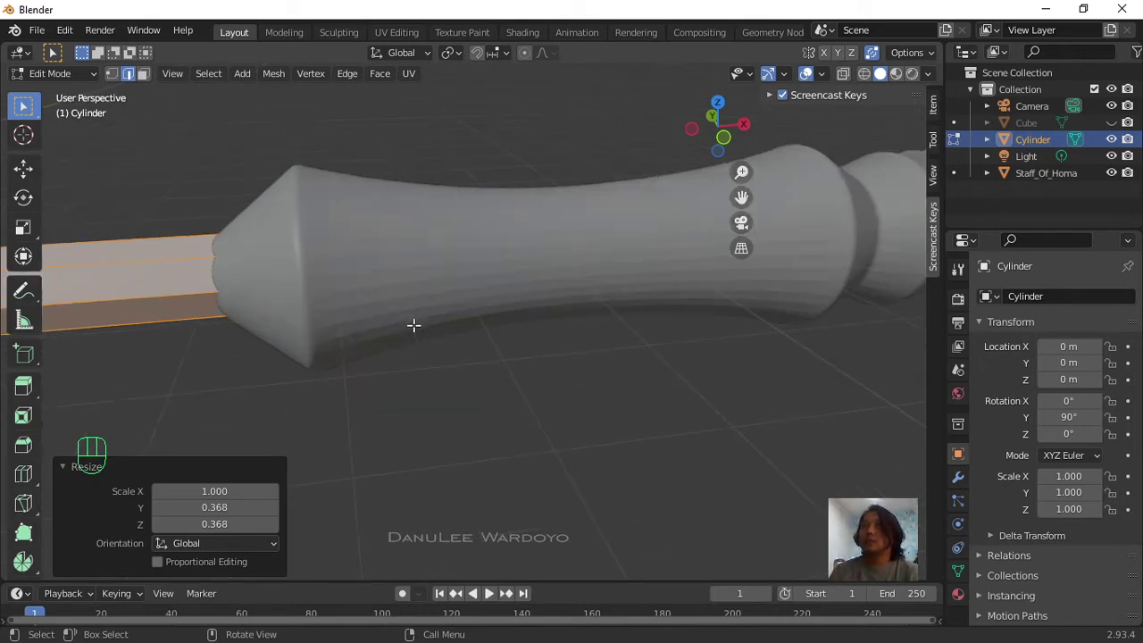
scroll(302, 186, down, 4)
middle_drag(301, 345, 336, 304)
scroll(336, 304, down, 2)
scroll(387, 300, down, 2)
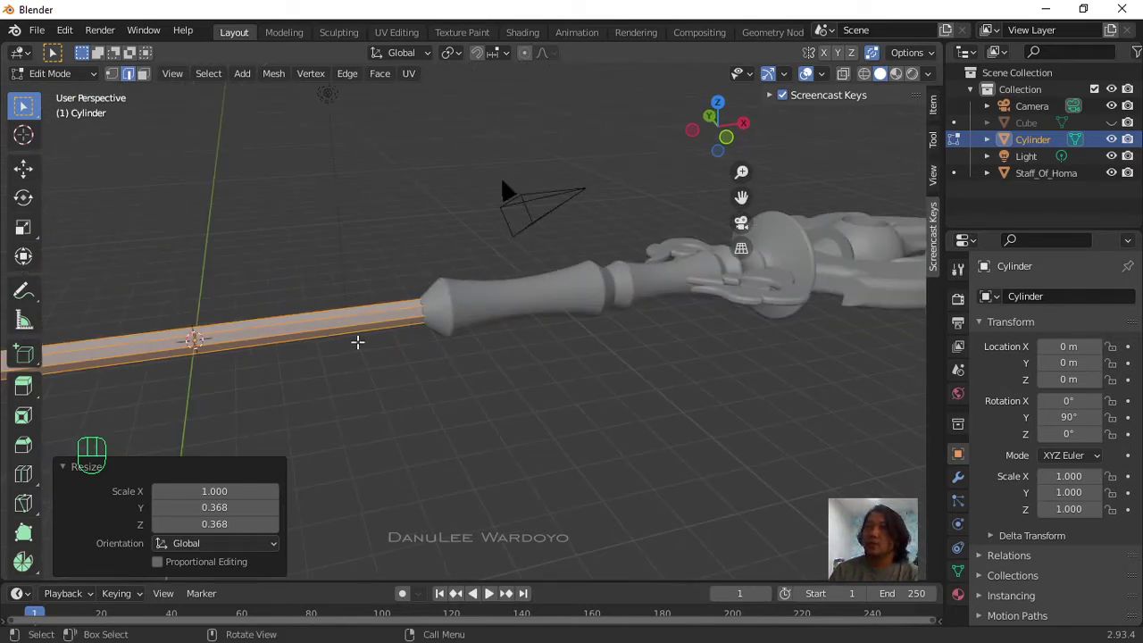
scroll(346, 317, up, 2)
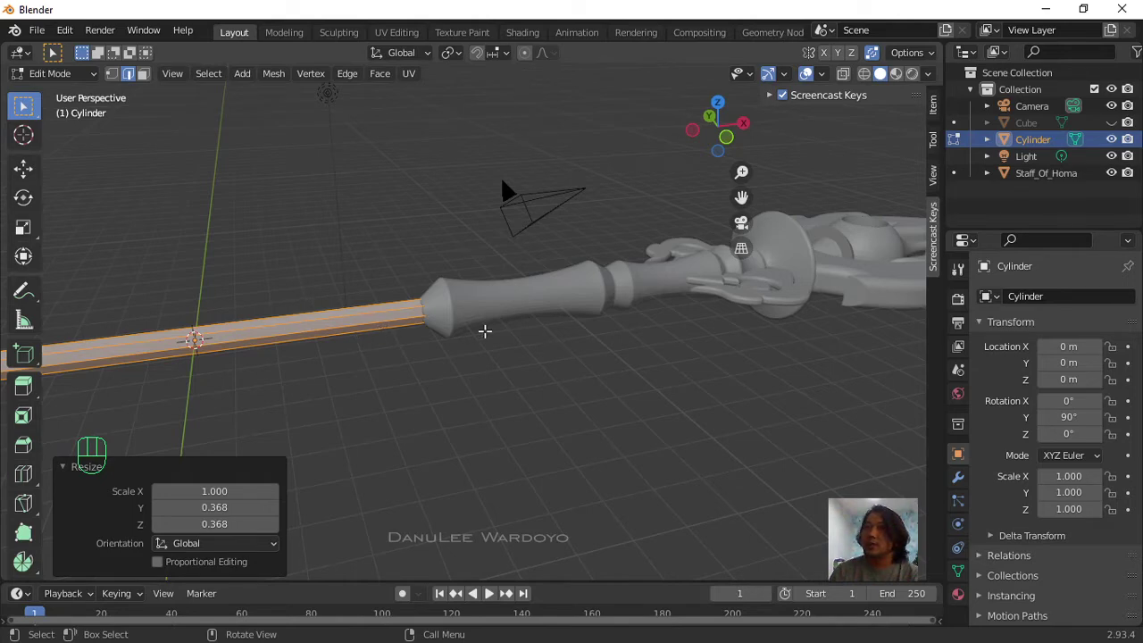
scroll(482, 331, up, 2)
scroll(582, 281, down, 3)
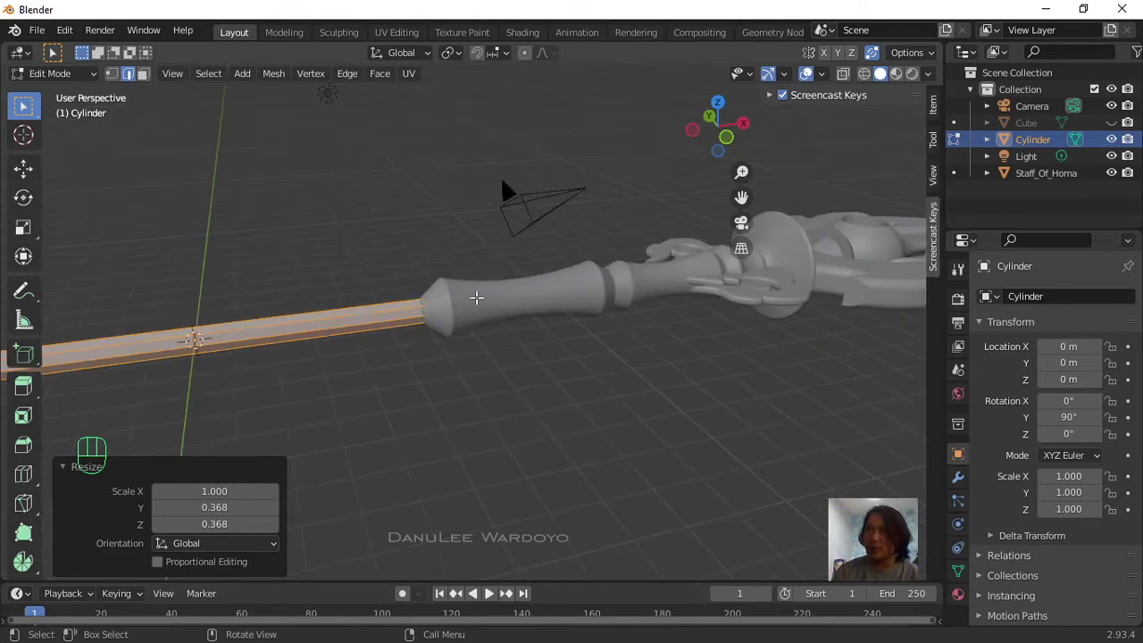
scroll(392, 339, up, 3)
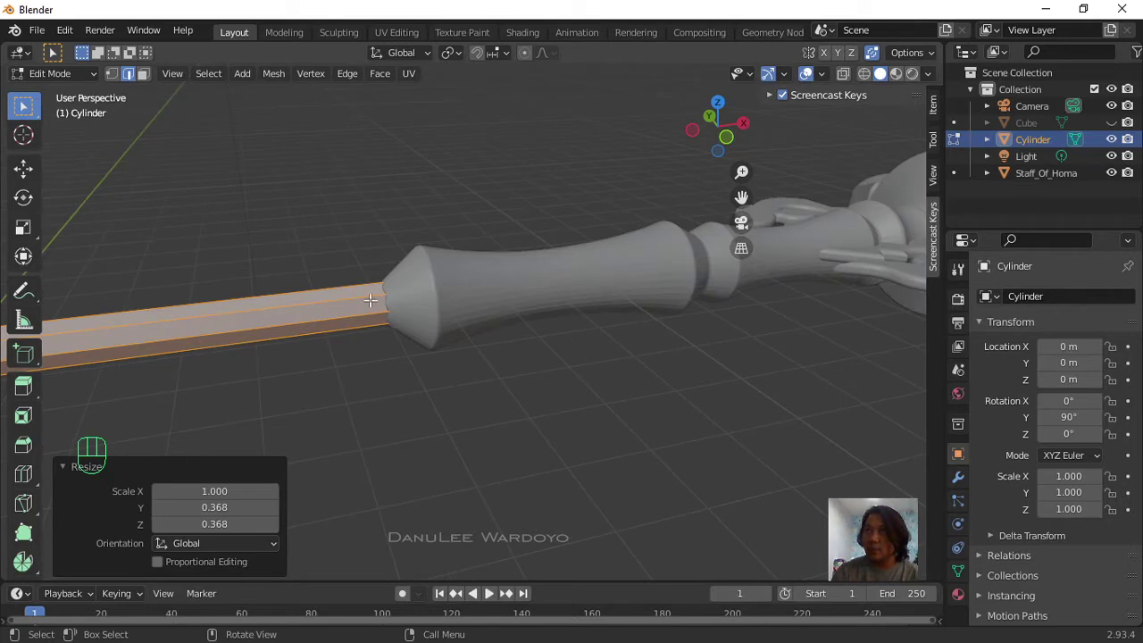
Step: Turn X-ray on and clear the cylinder's selection near the handle
click(843, 74)
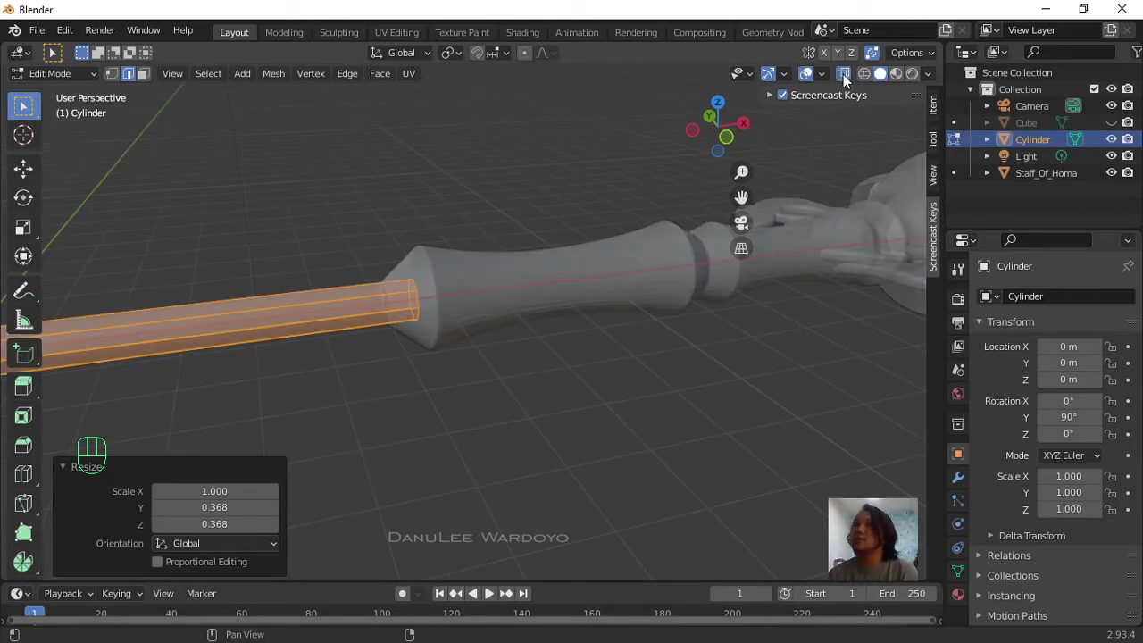
click(412, 384)
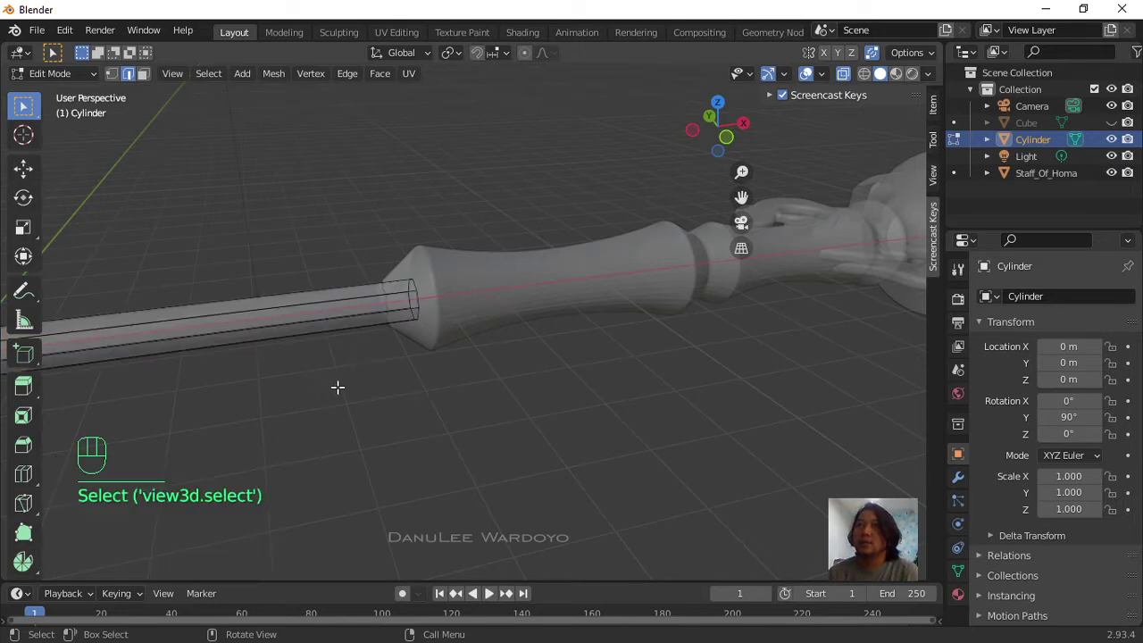
middle_drag(338, 386, 355, 382)
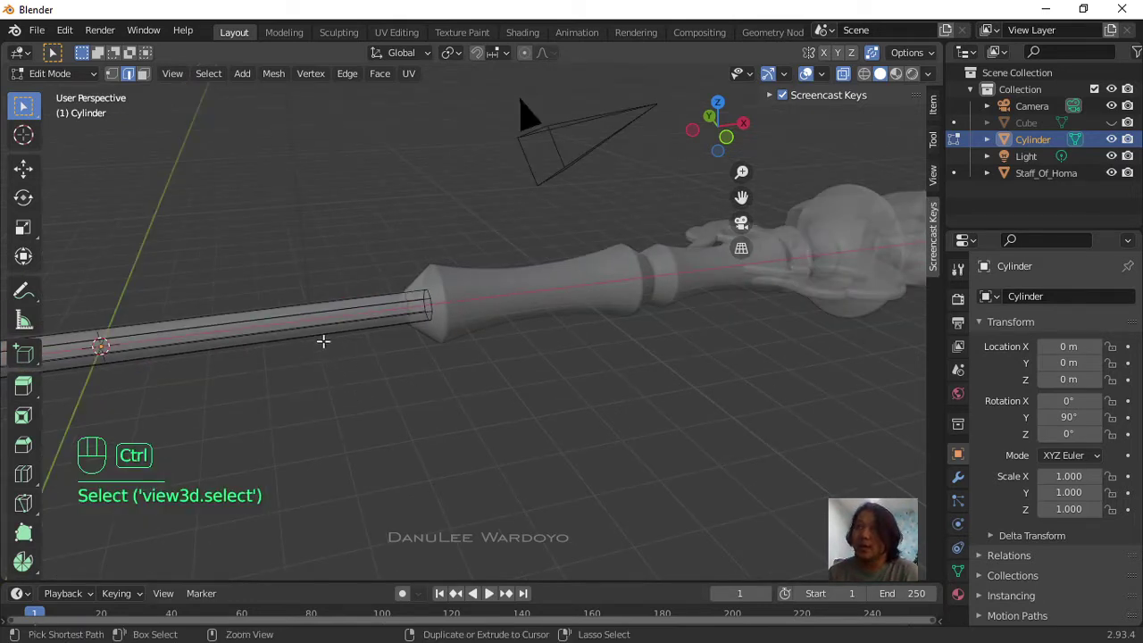
key(ctrl+r)
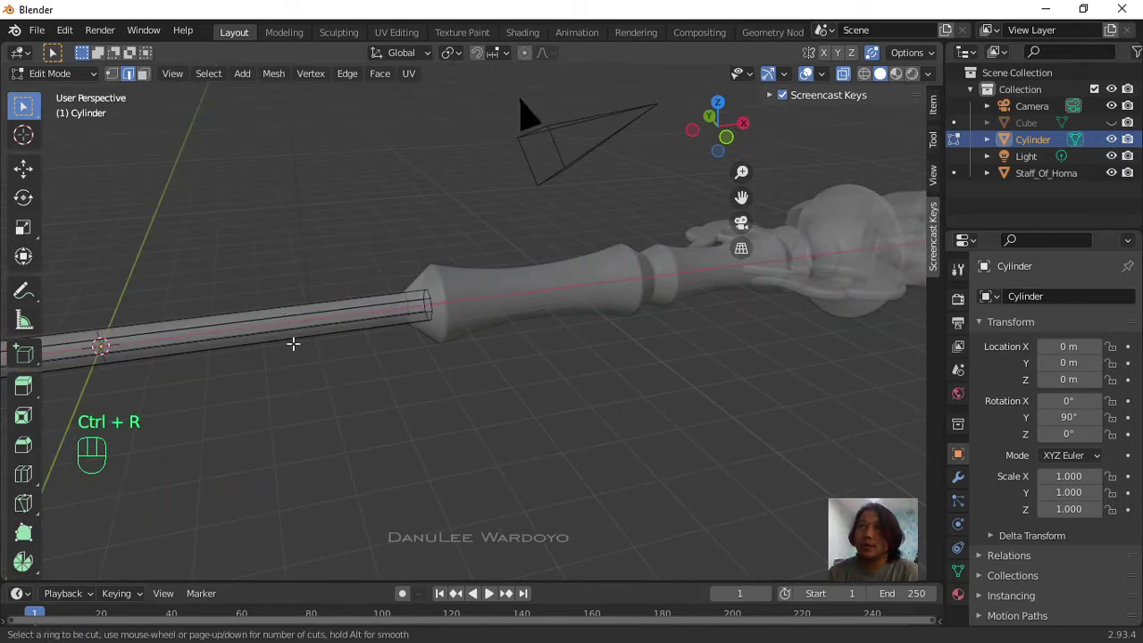
right_click(298, 353)
middle_drag(360, 398, 363, 393)
scroll(362, 394, up, 4)
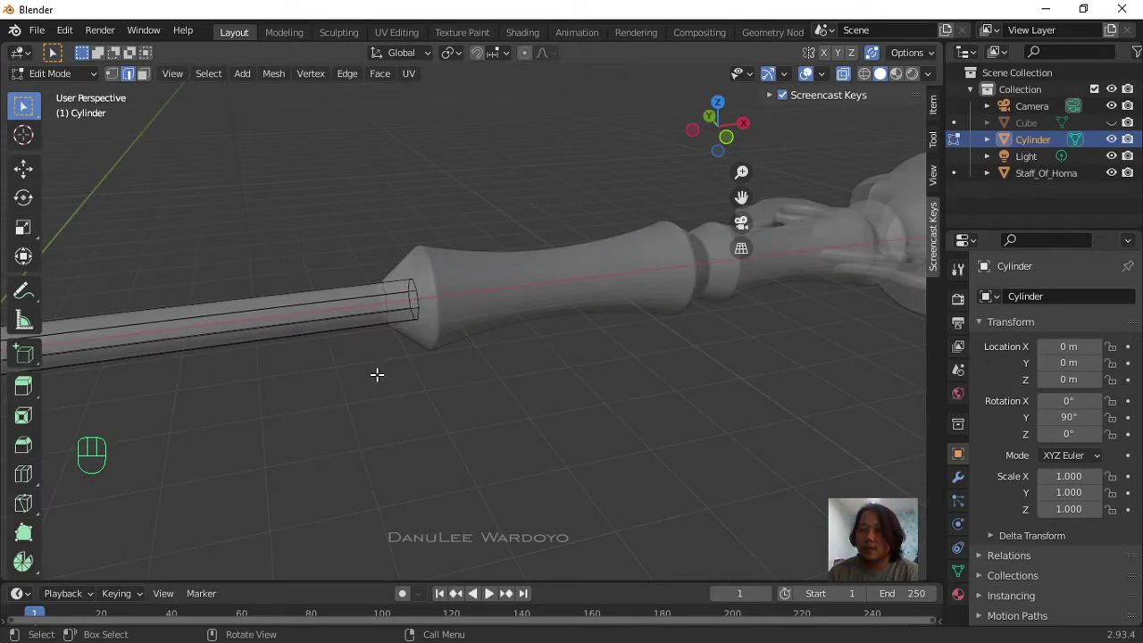
Step: In front view, add one loop cut around the cylinder and slide it toward the handle end, to a factor of about -0.949
key(KP_1)
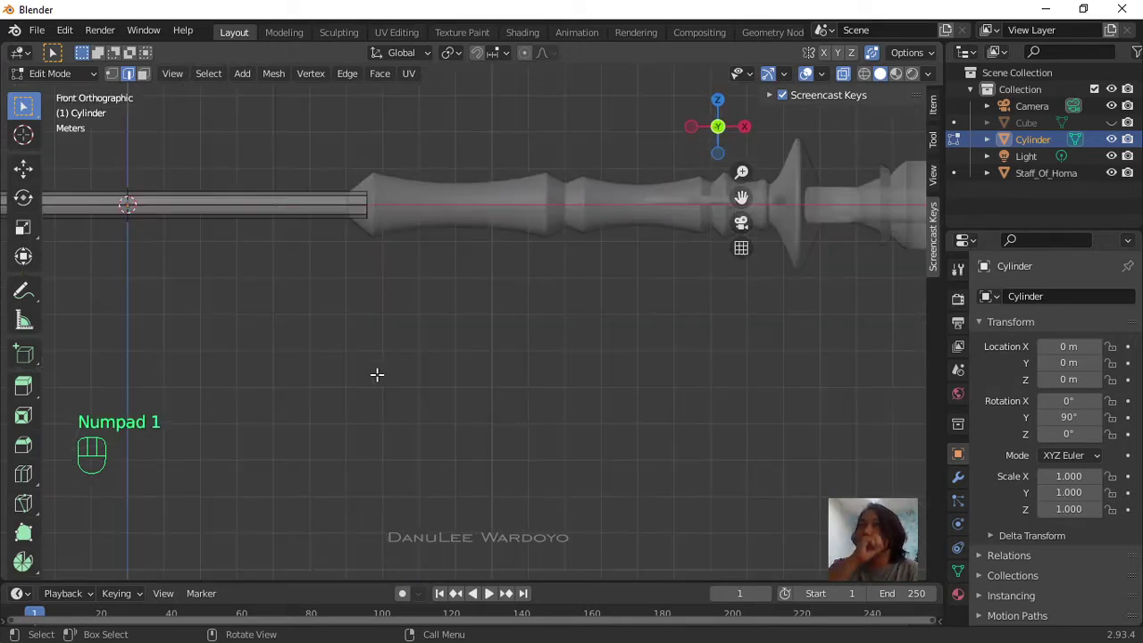
shift+middle_drag(347, 374, 597, 393)
scroll(609, 381, down, 3)
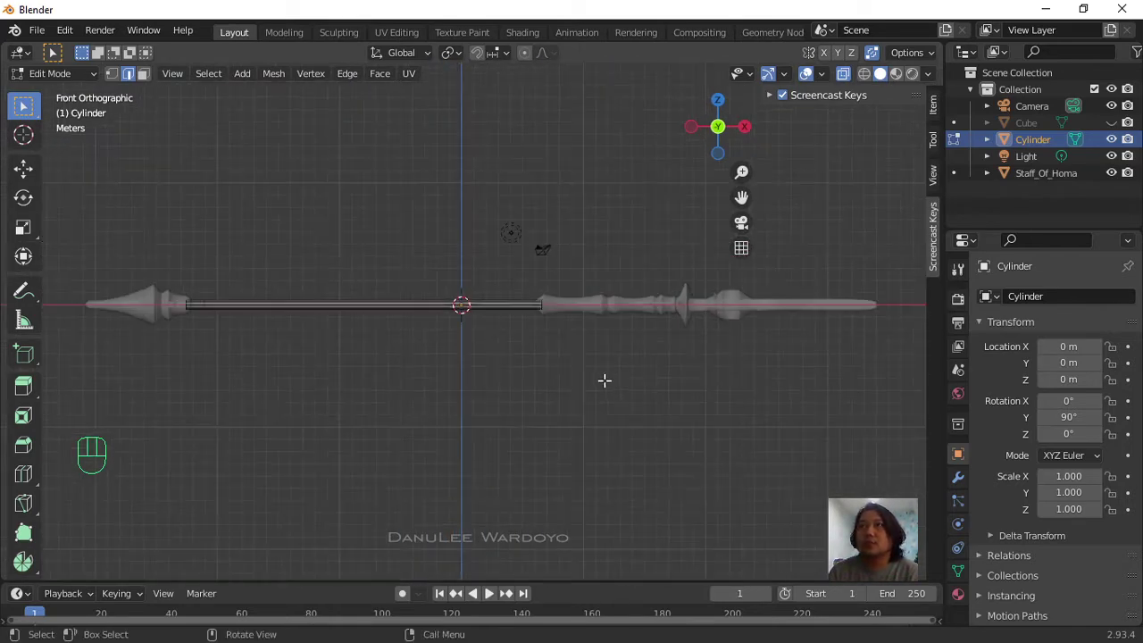
key(ctrl+r)
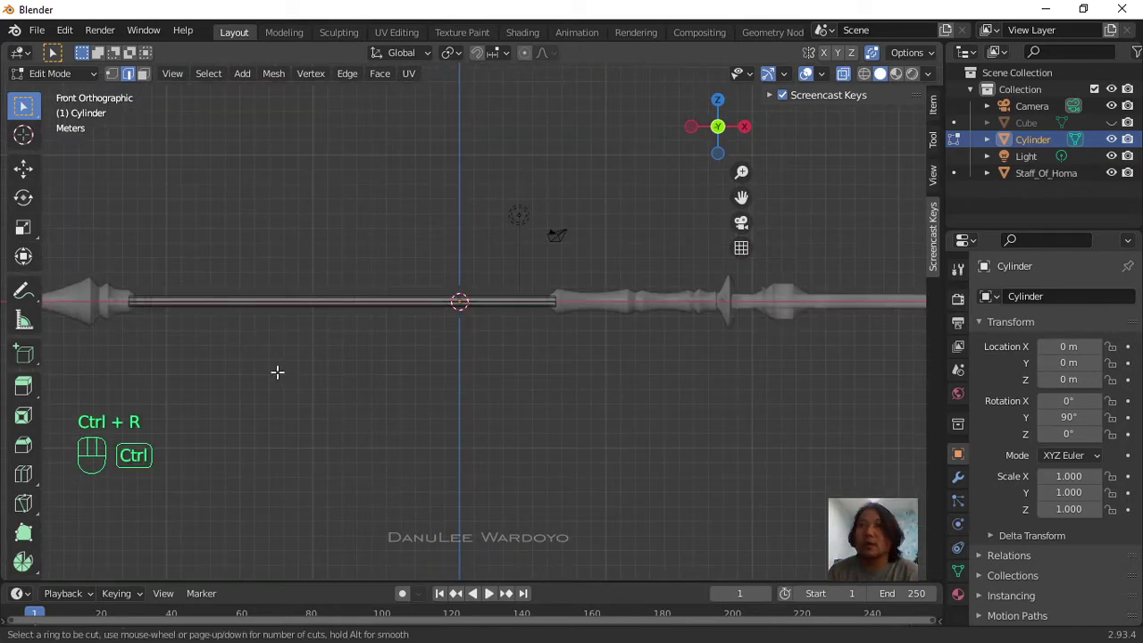
click(347, 280)
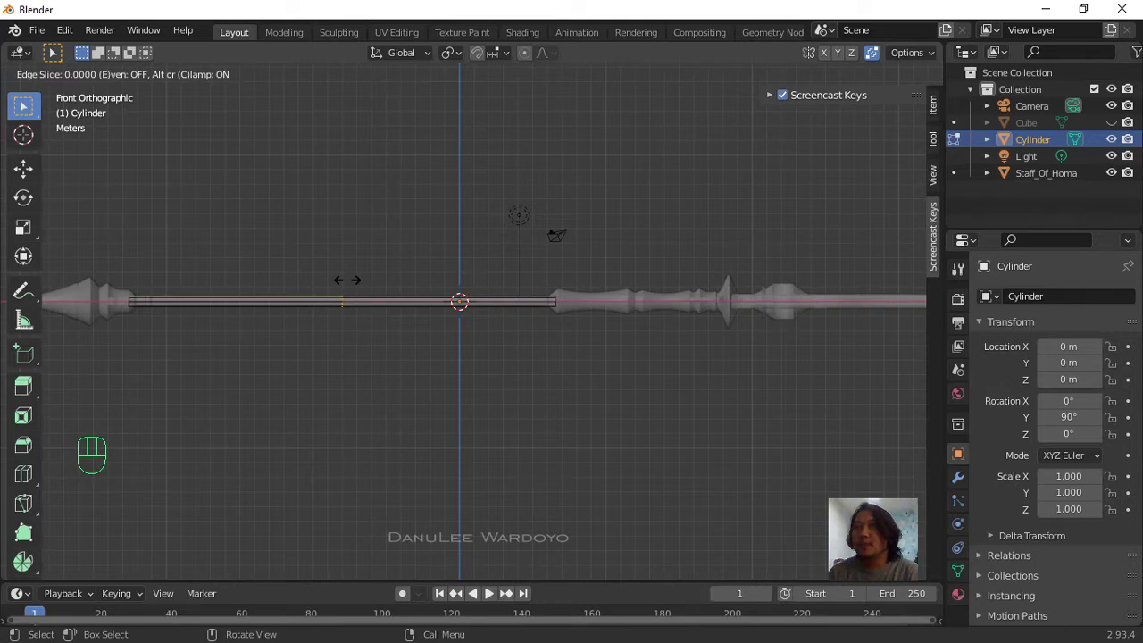
click(549, 276)
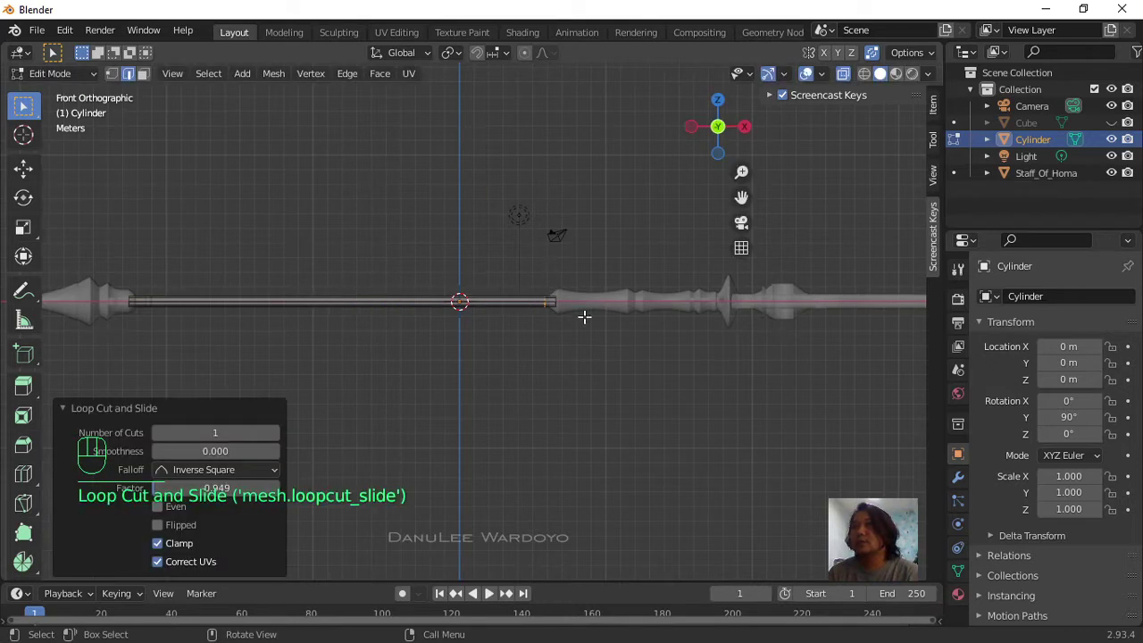
Step: Box-select the cylinder's handle-side end and move it about 5.45 m along X to the far end of the handle's first section
scroll(597, 316, up, 4)
shift+middle_drag(663, 334, 585, 376)
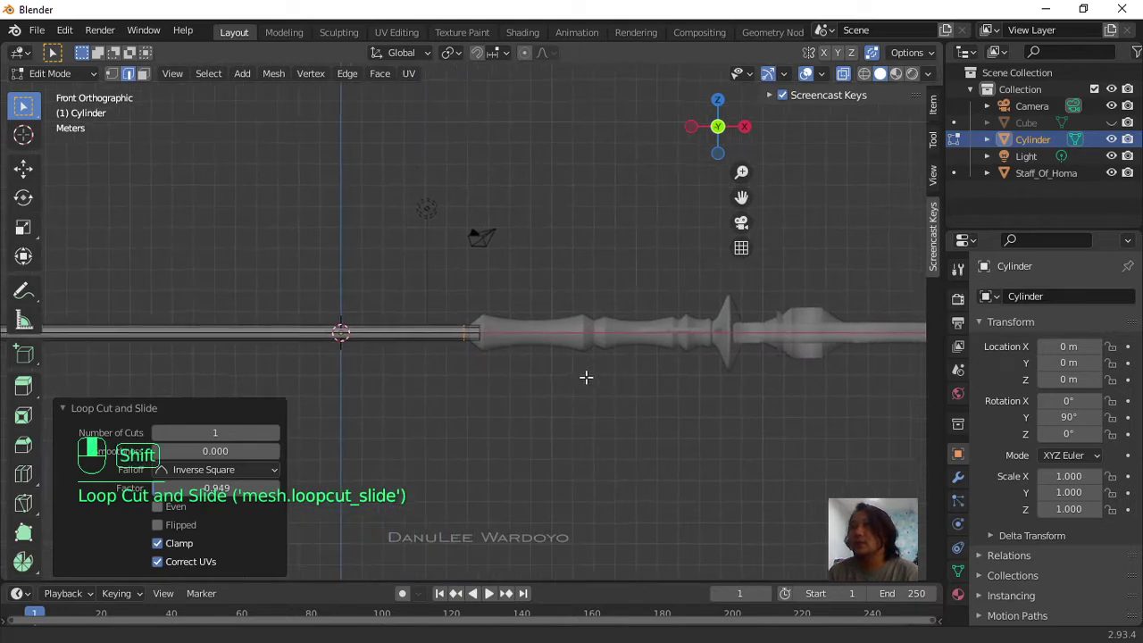
scroll(527, 318, up, 8)
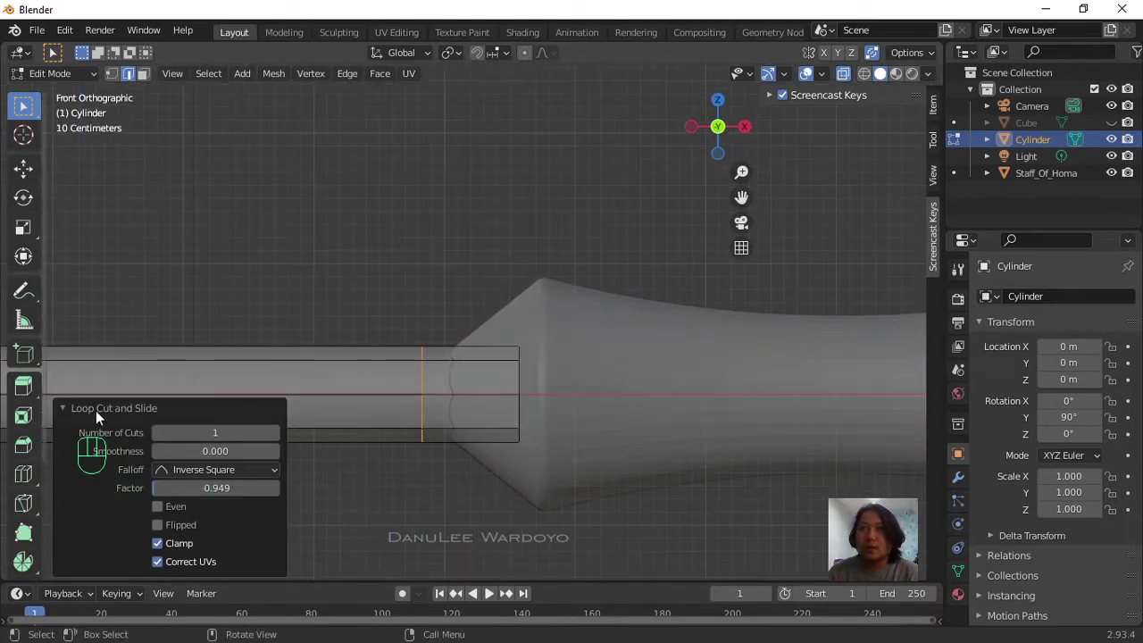
key(minus)
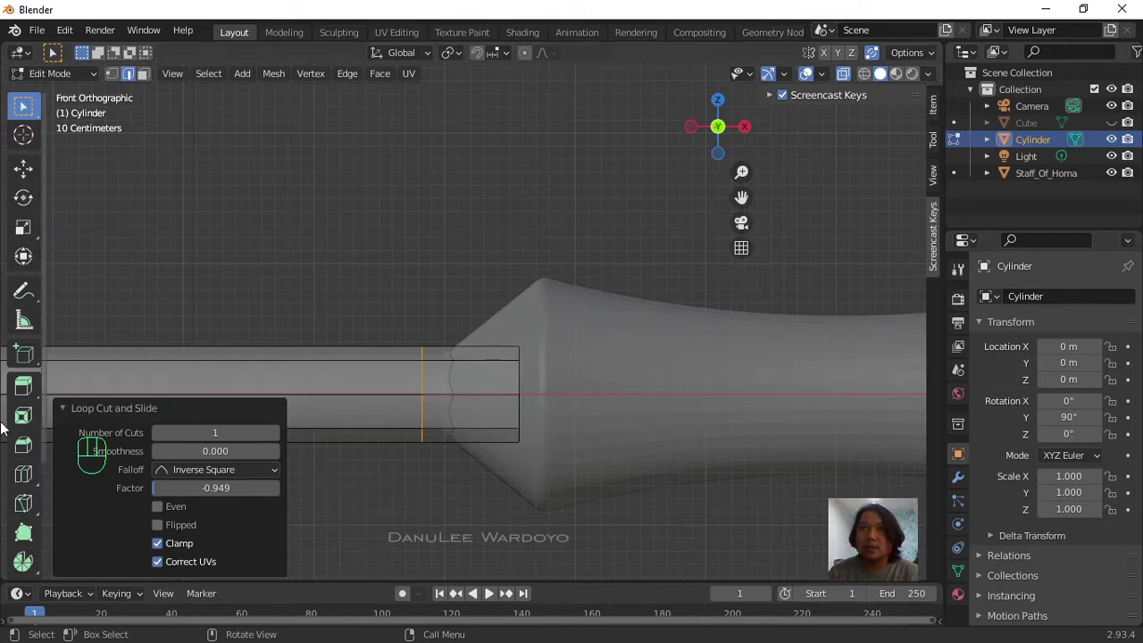
scroll(426, 301, down, 1)
drag(499, 306, 589, 482)
scroll(571, 467, down, 2)
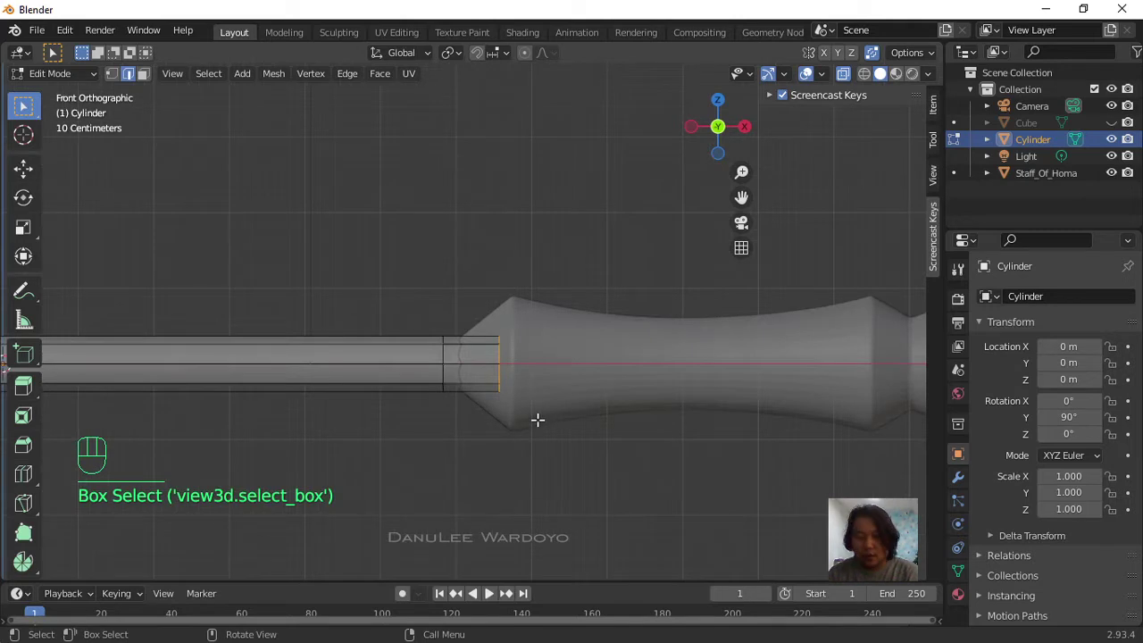
key(g)
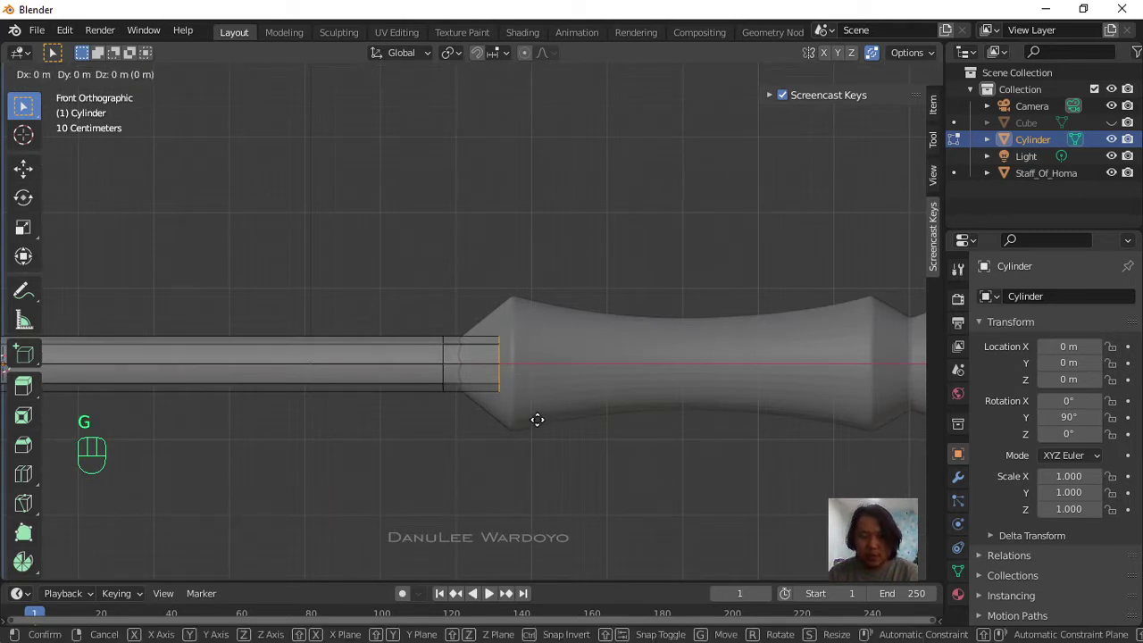
key(x)
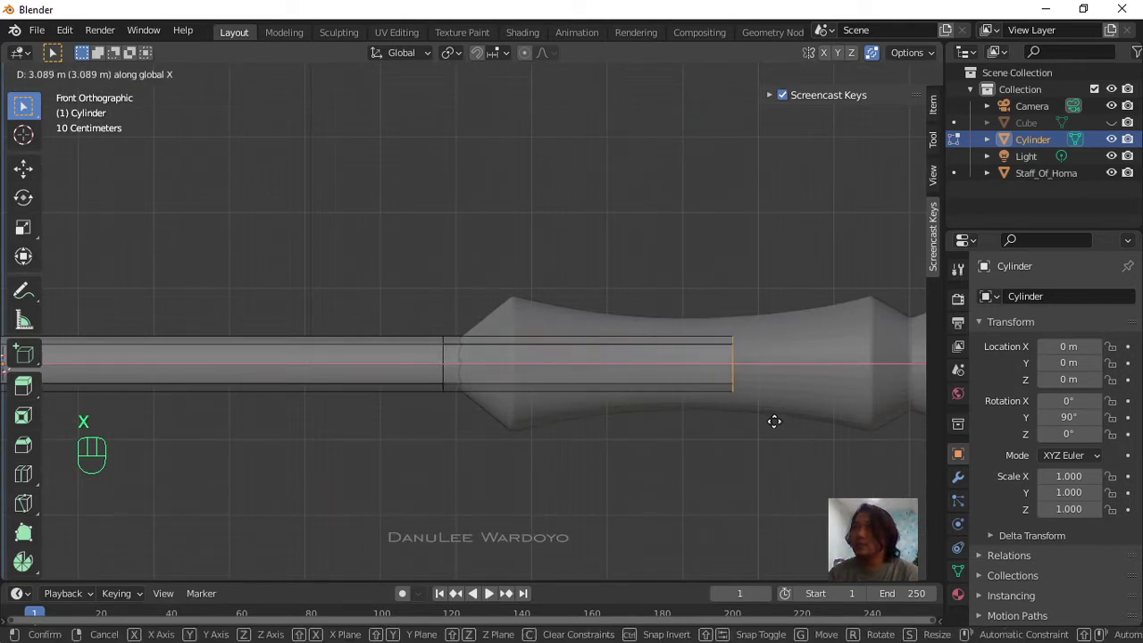
click(11, 432)
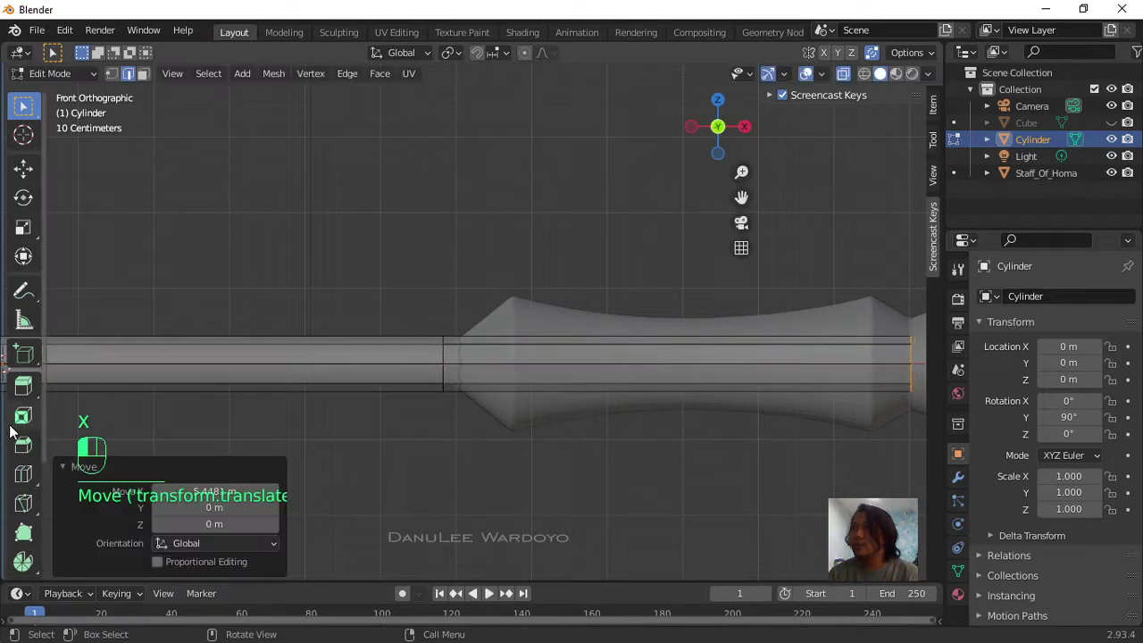
Step: Examine the rest of the handle and the staff's head from above and in front view
scroll(697, 494, down, 1)
shift+middle_drag(697, 494, 378, 467)
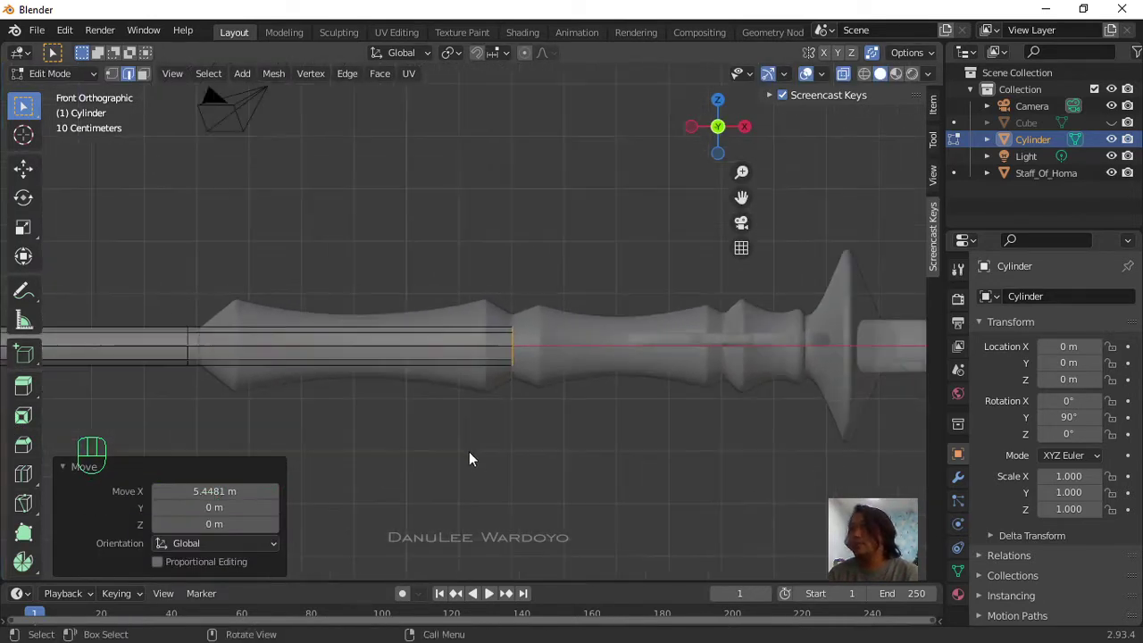
scroll(500, 446, down, 1)
shift+middle_drag(543, 433, 307, 459)
scroll(446, 421, down, 1)
middle_drag(446, 421, 426, 535)
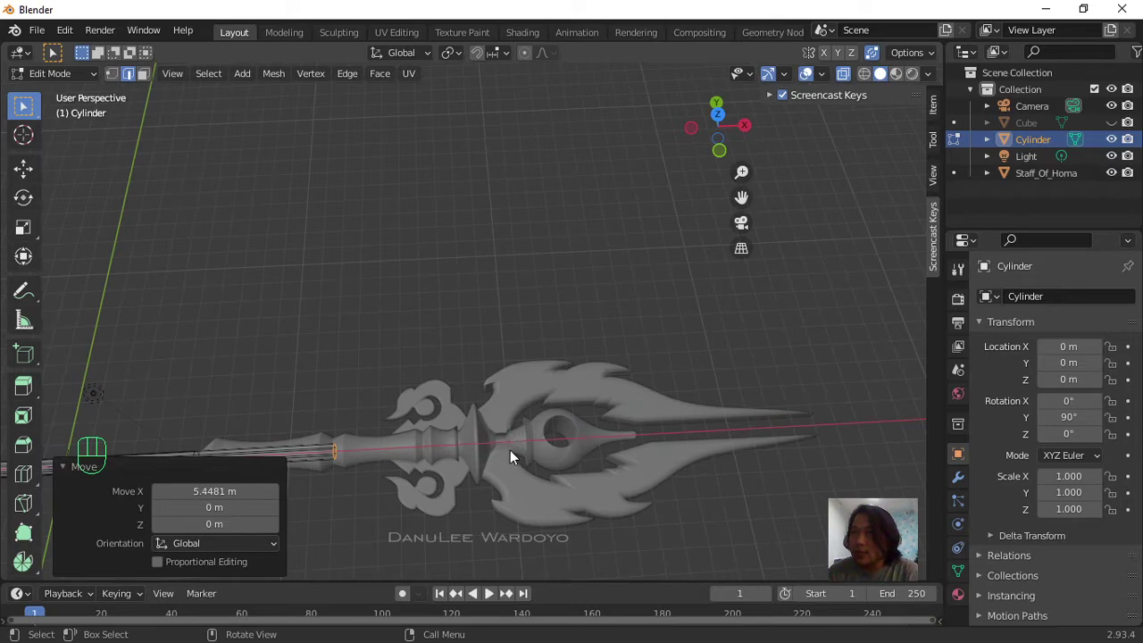
key(KP_1)
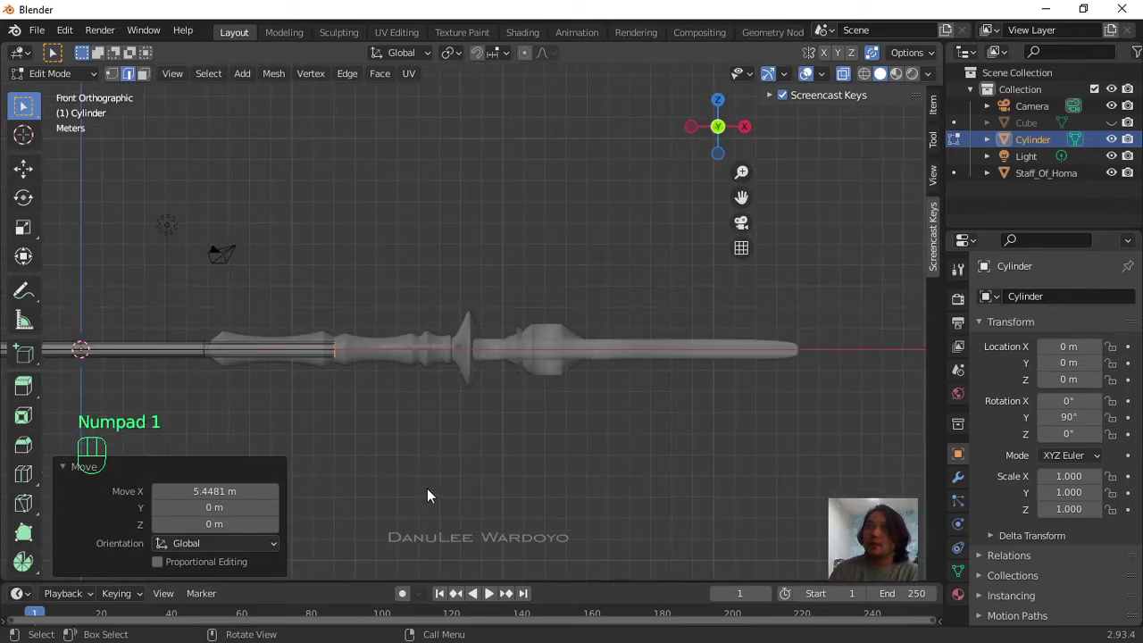
scroll(377, 361, up, 2)
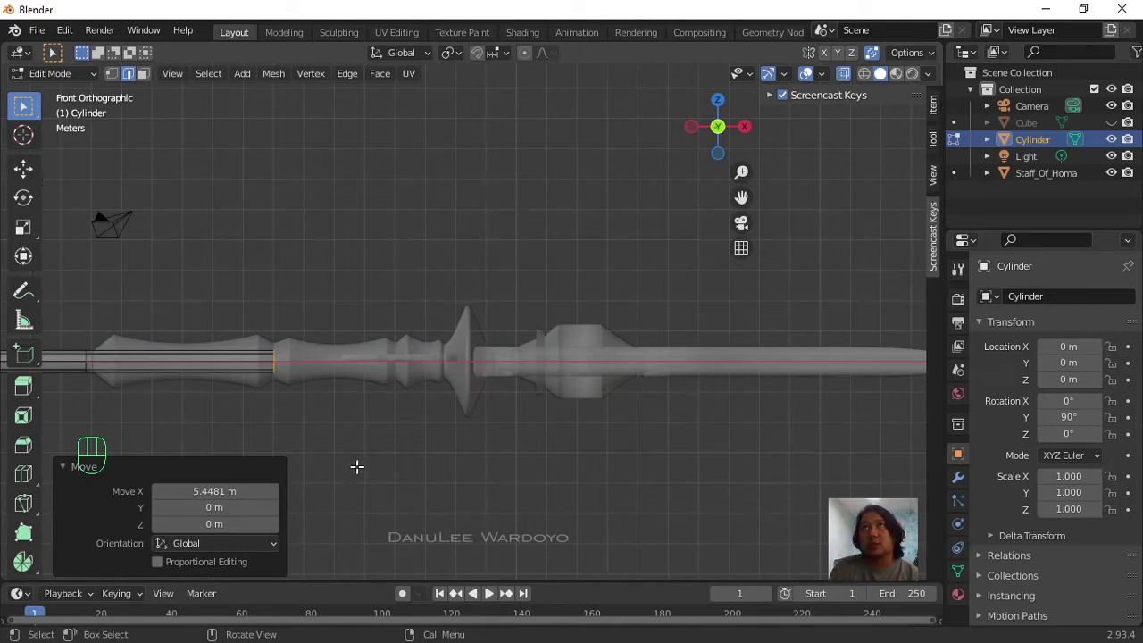
key(1)
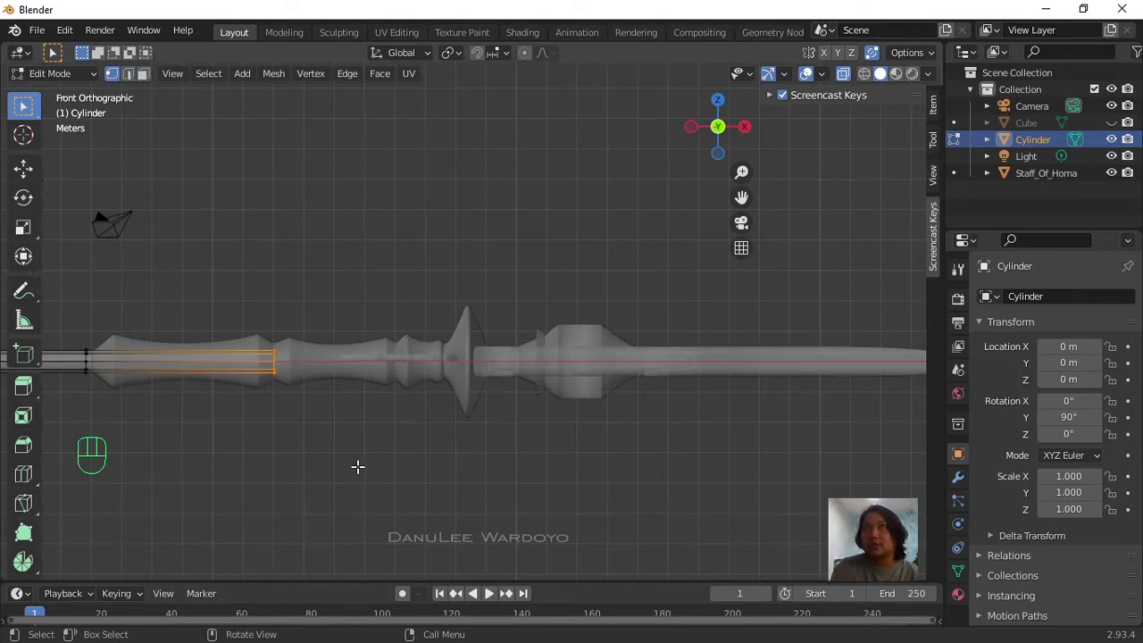
key(2)
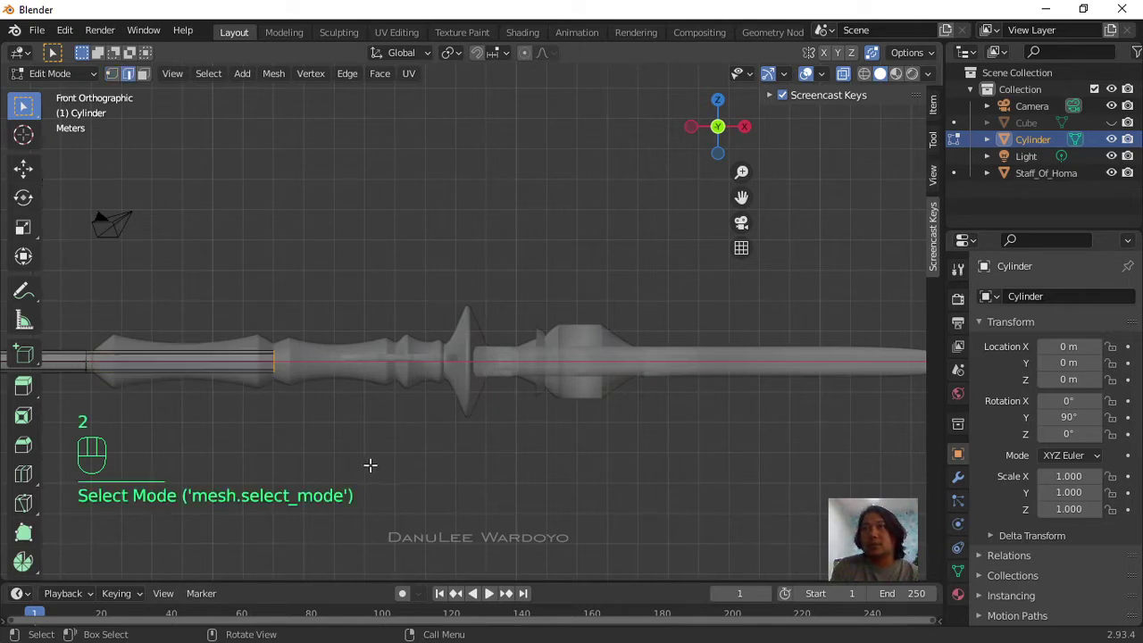
key(3)
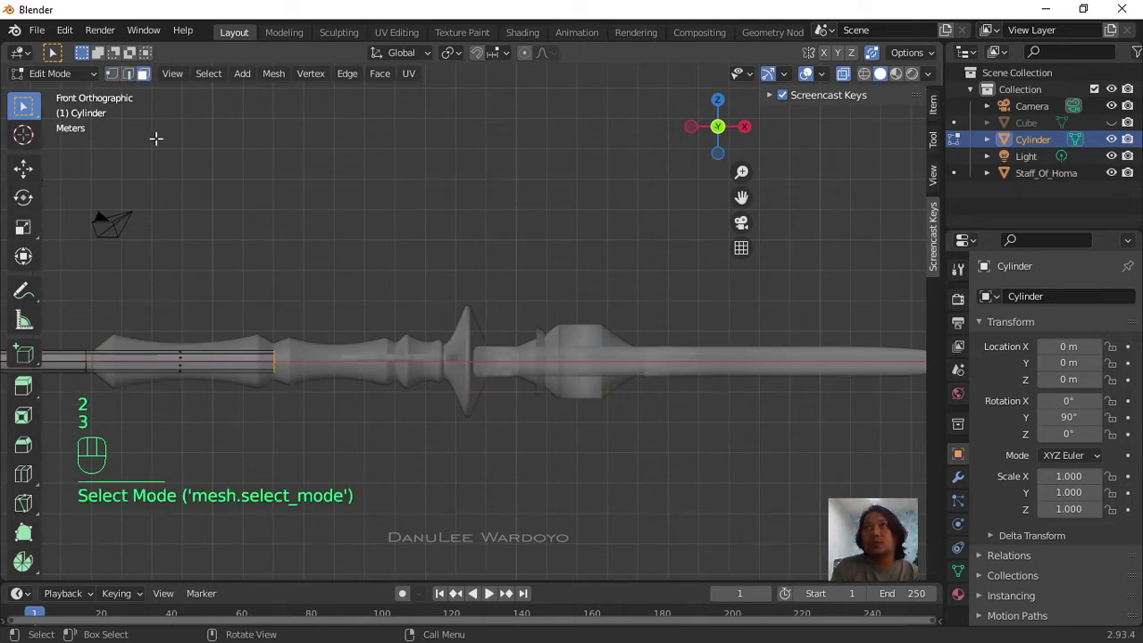
key(1)
key(2)
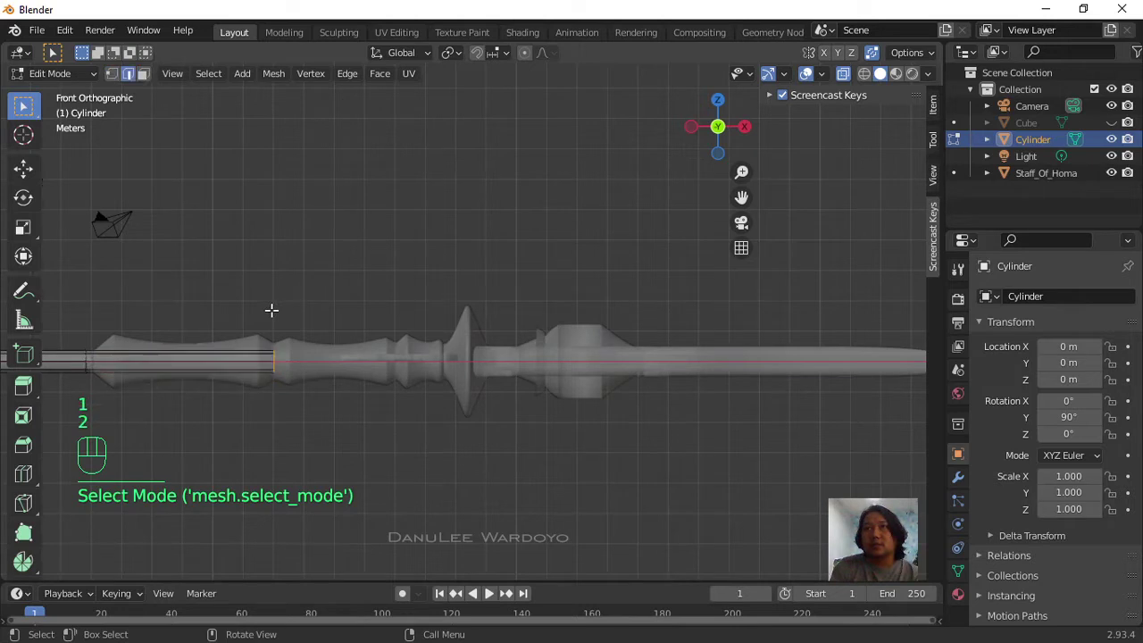
key(3)
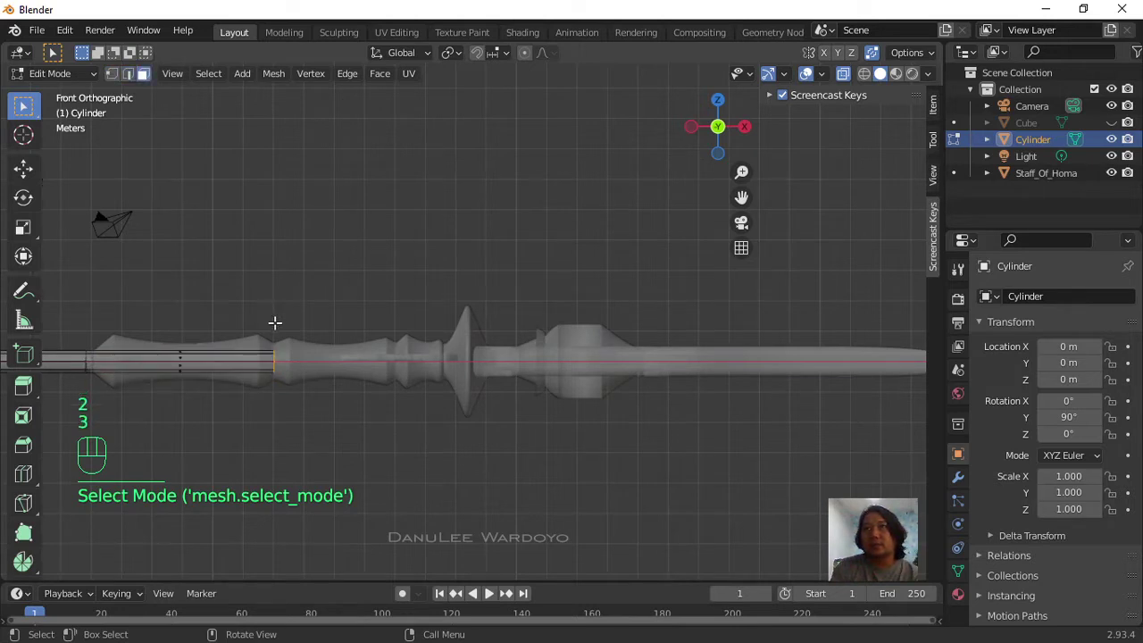
key(2)
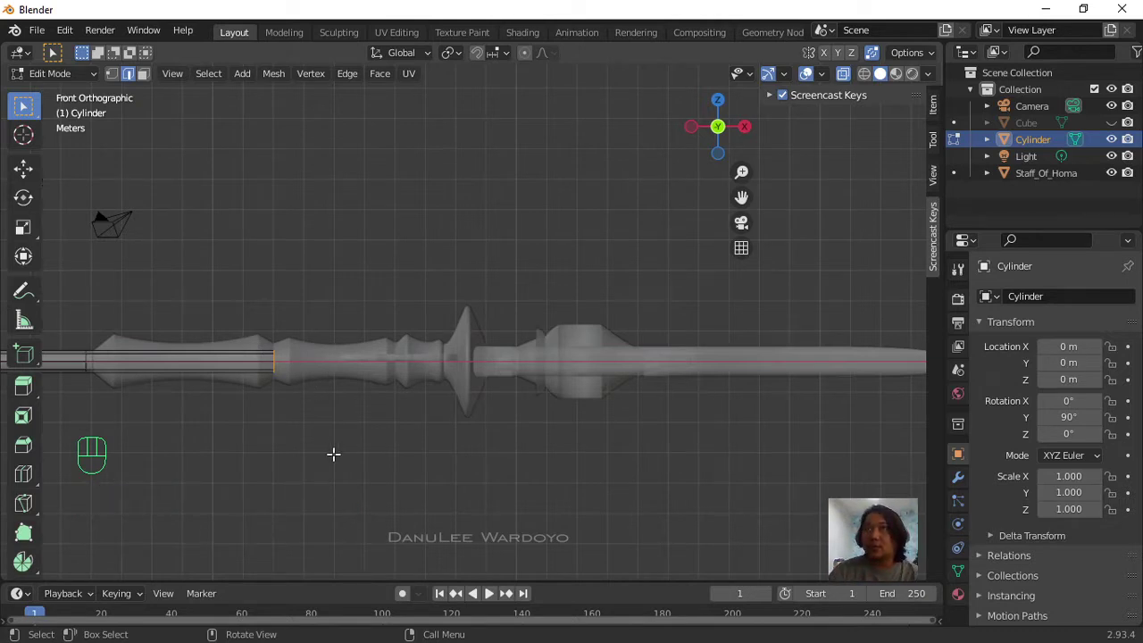
Step: In front view, box-select the cylinder's handle-side end edges and move them about 7.81 m along X, past the flared guard to the head's neck
key(KP_1)
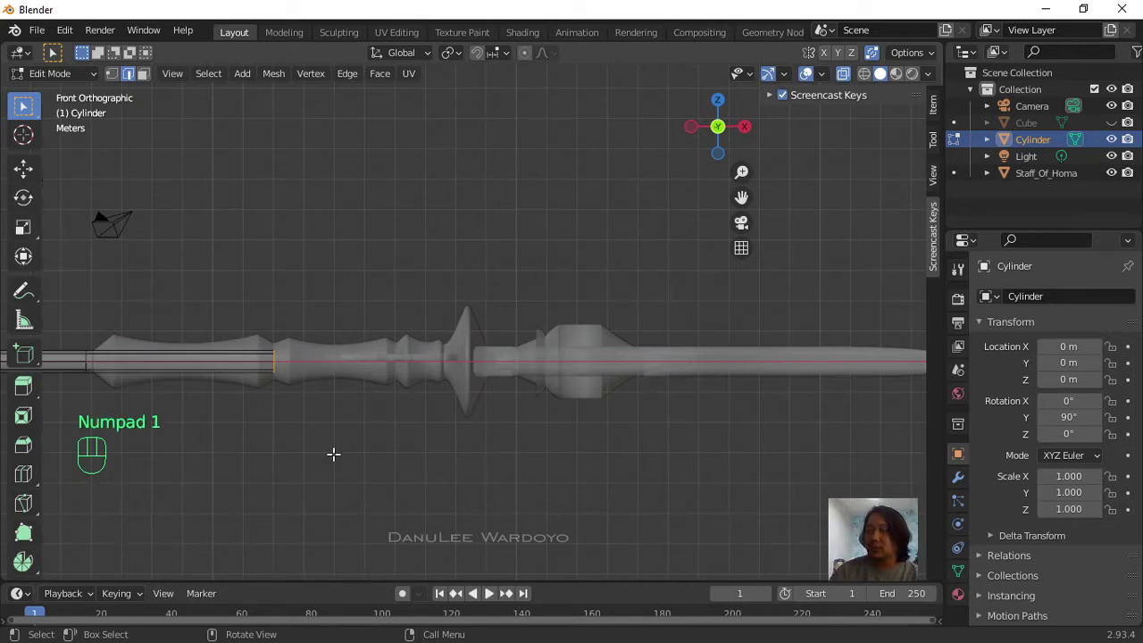
scroll(412, 458, up, 2)
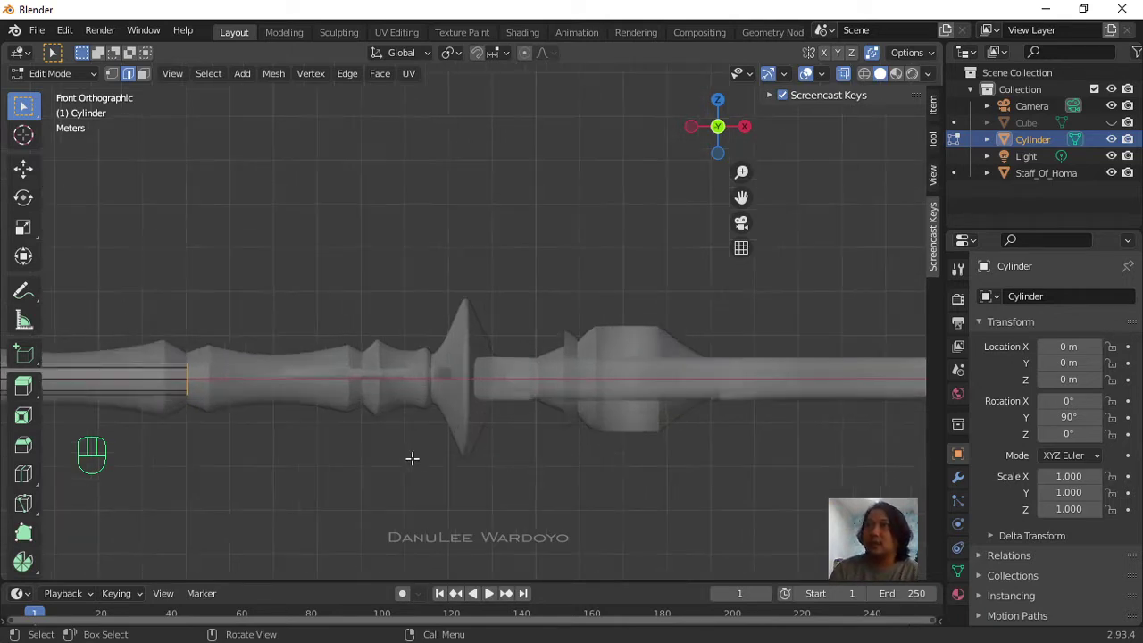
scroll(450, 413, up, 2)
scroll(458, 406, down, 2)
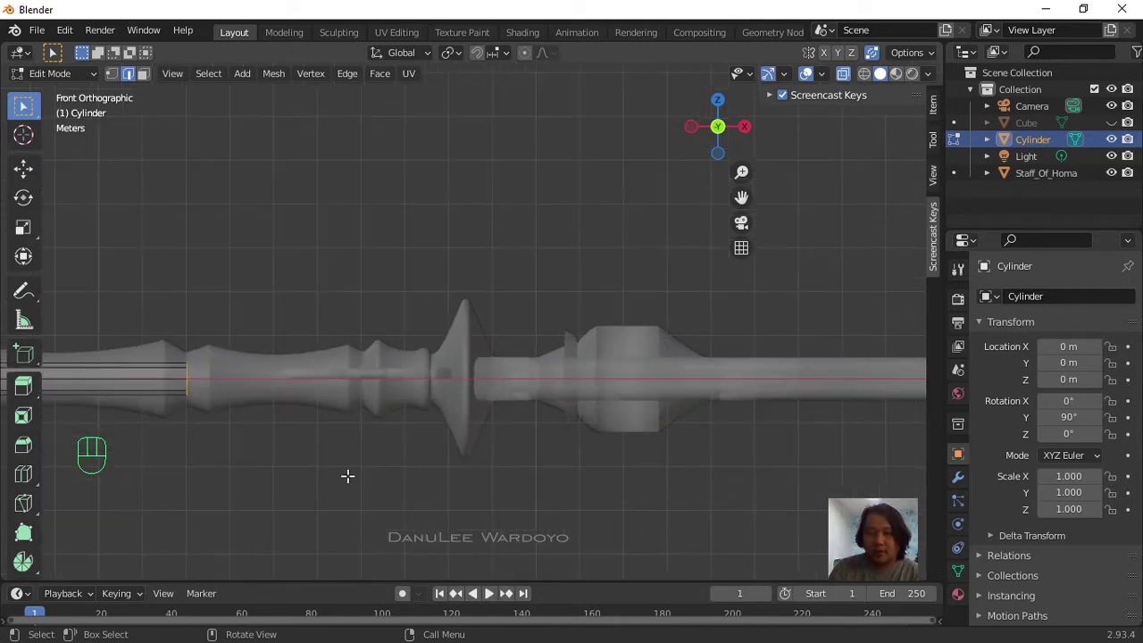
click(284, 305)
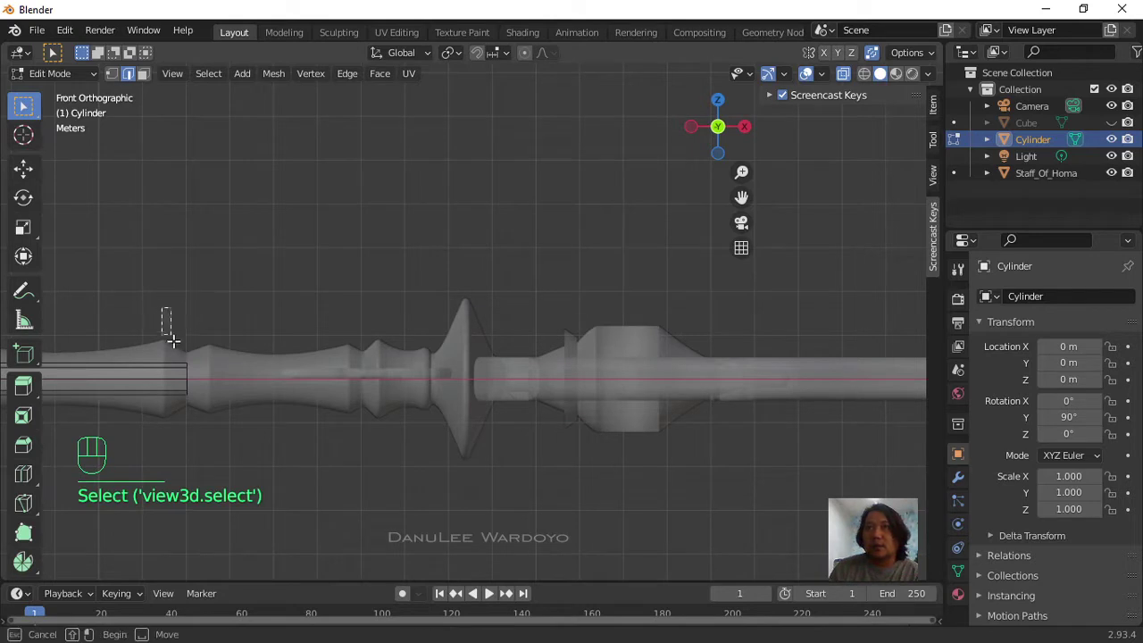
drag(162, 307, 240, 475)
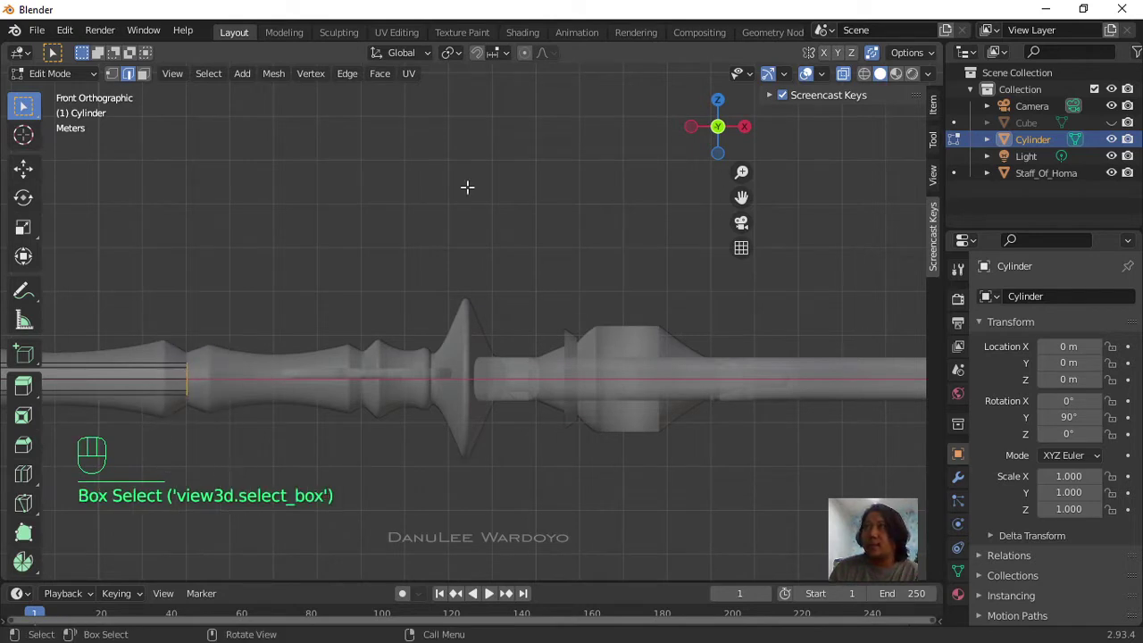
click(843, 74)
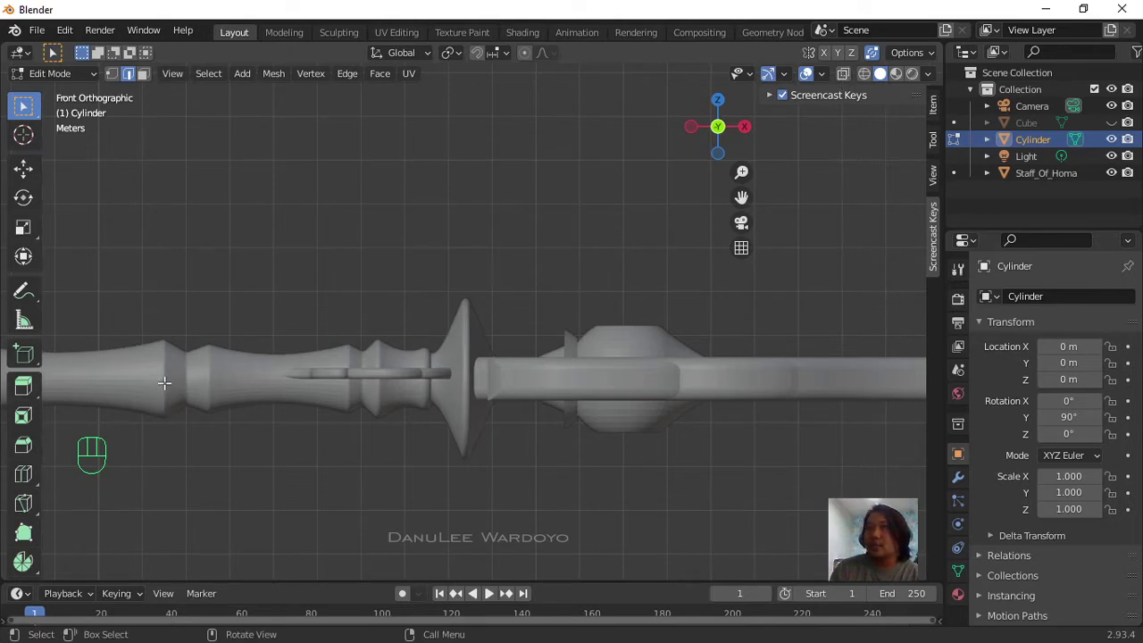
click(841, 74)
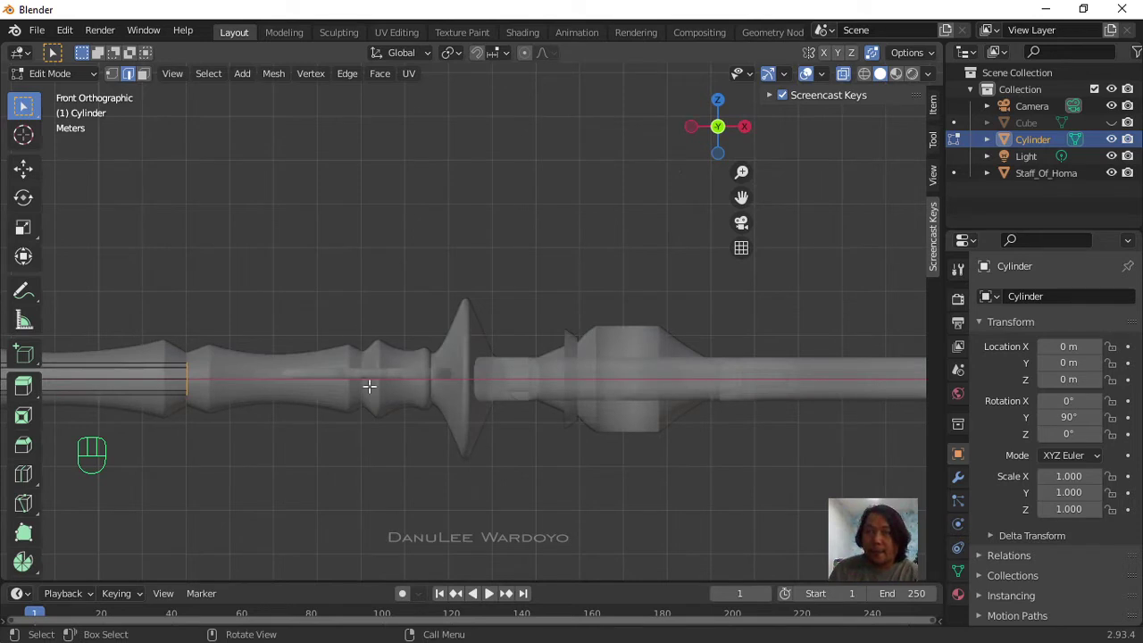
key(g)
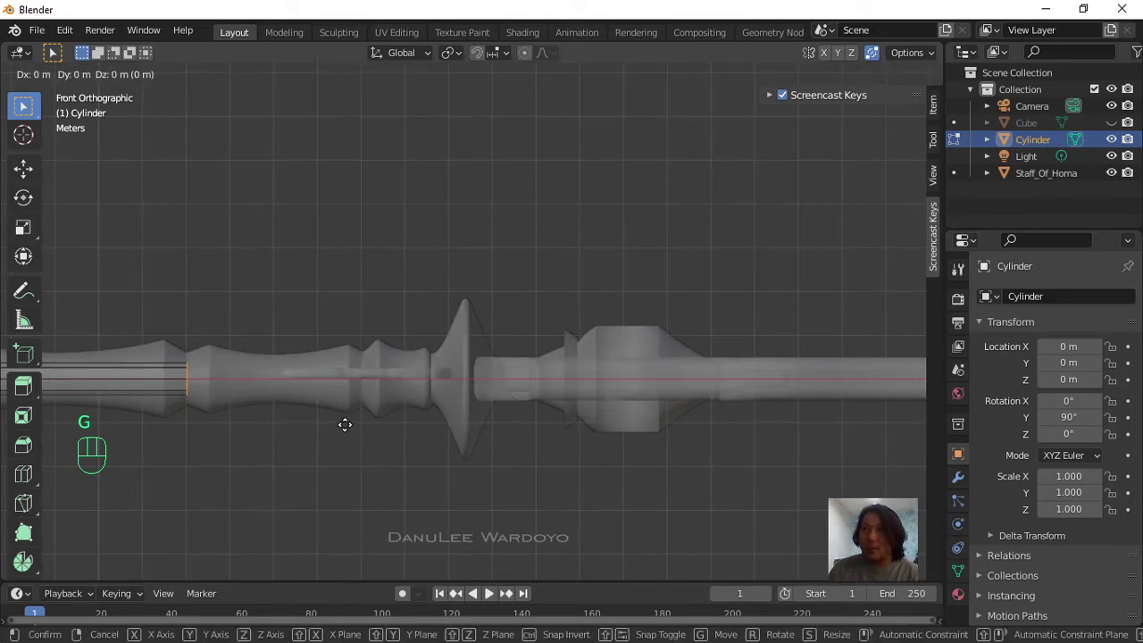
key(x)
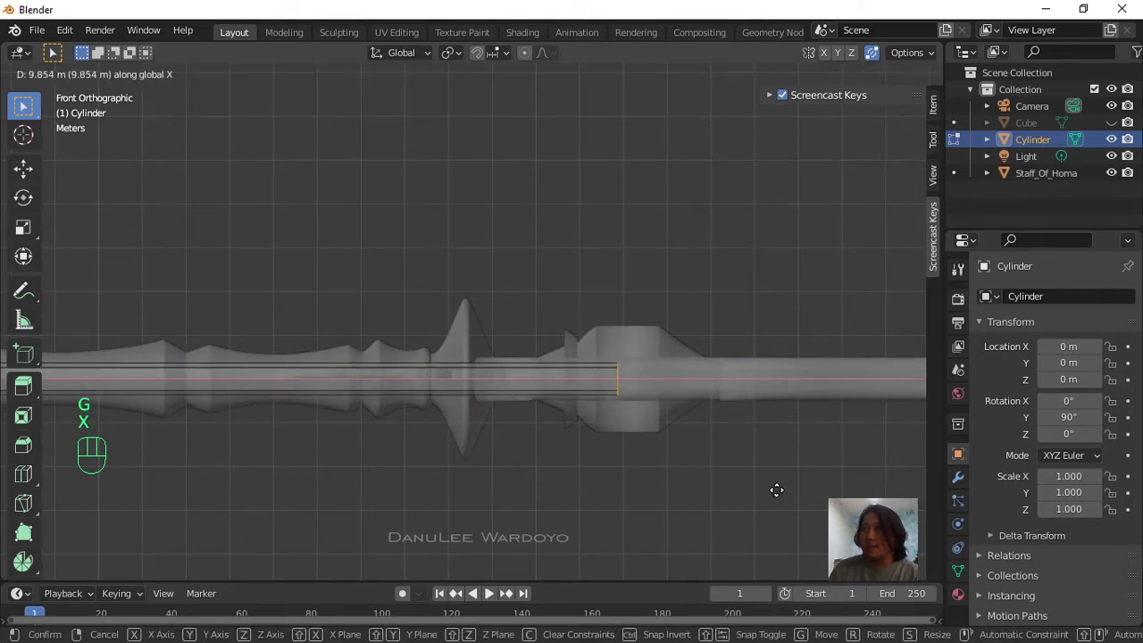
click(687, 472)
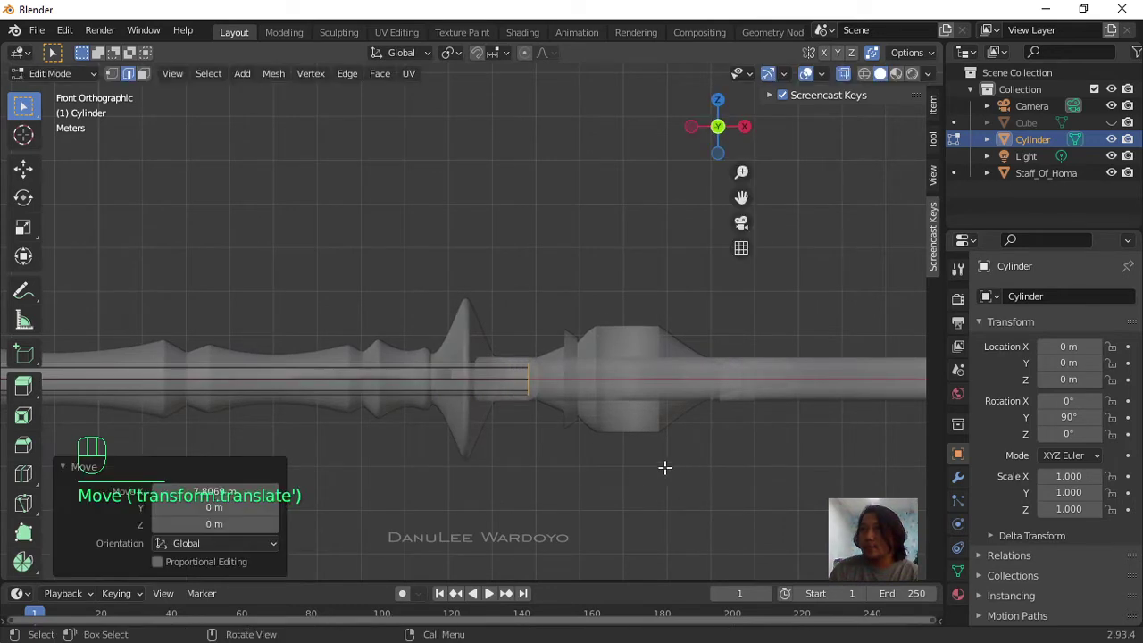
Step: Examine the extended cylinder against the reference handle and head, from an angle and in front view
scroll(587, 391, down, 2)
middle_drag(587, 391, 568, 475)
key(KP_1)
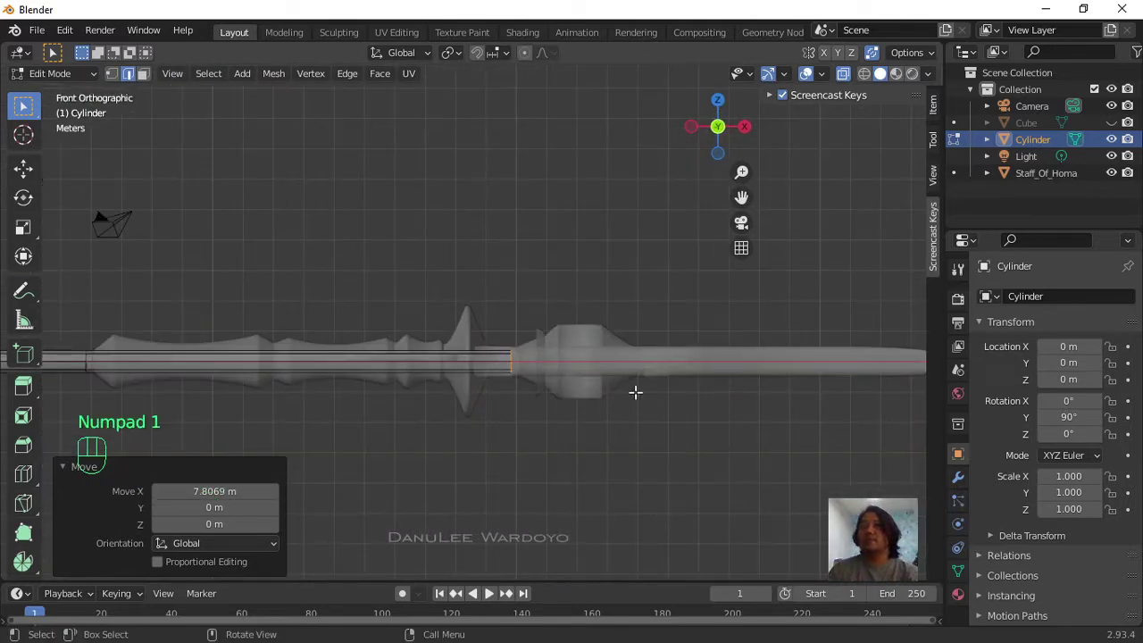
key(alt+z)
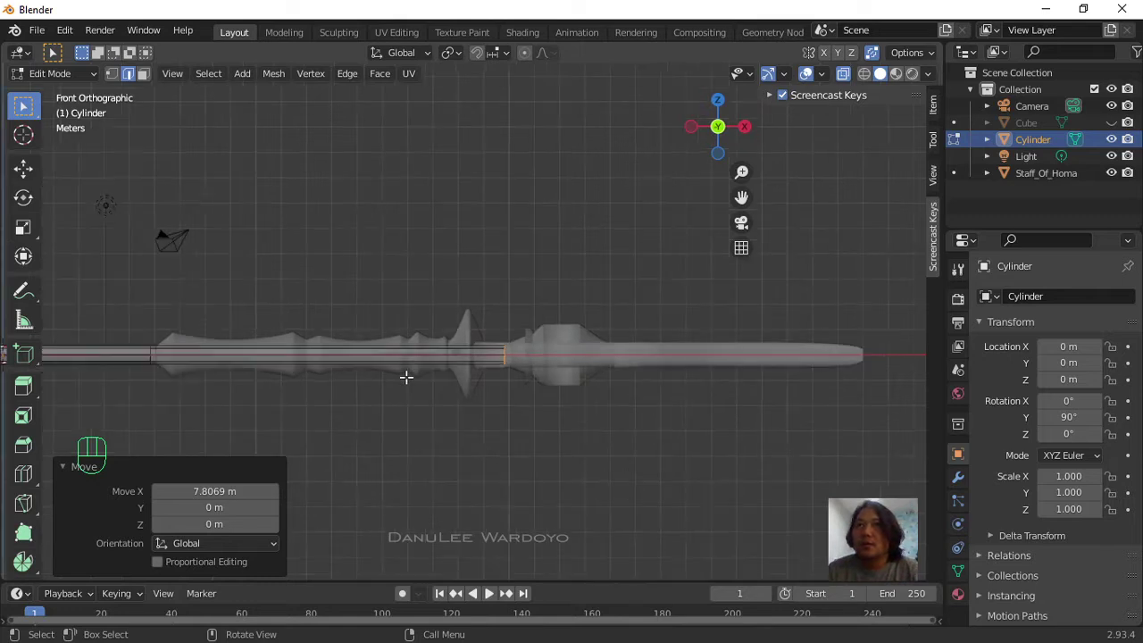
key(alt+z)
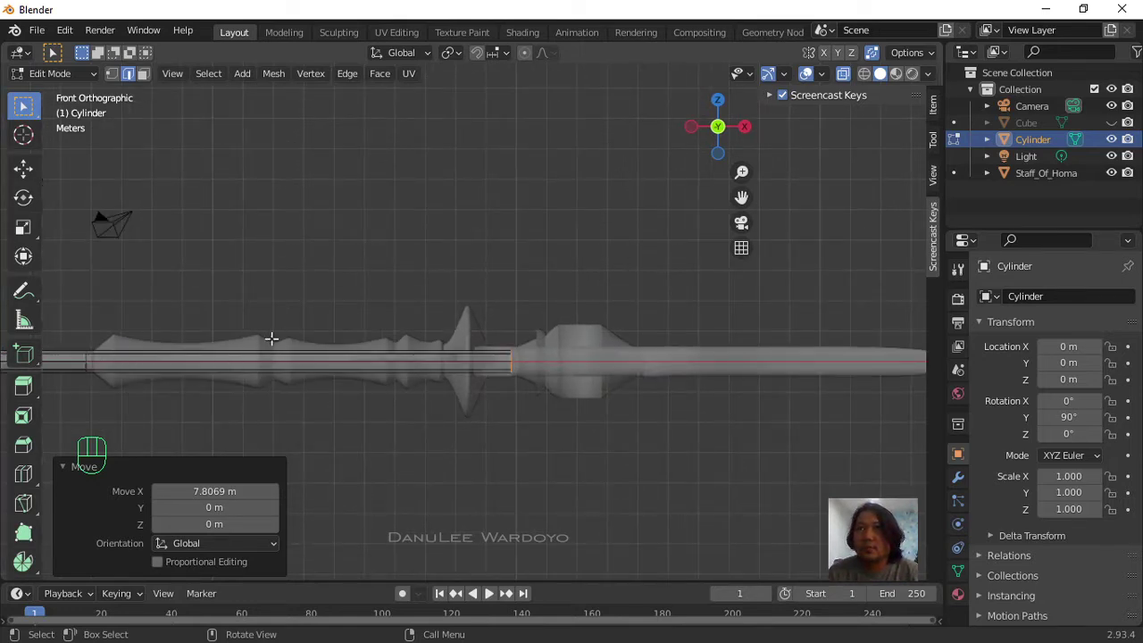
scroll(295, 375, down, 1)
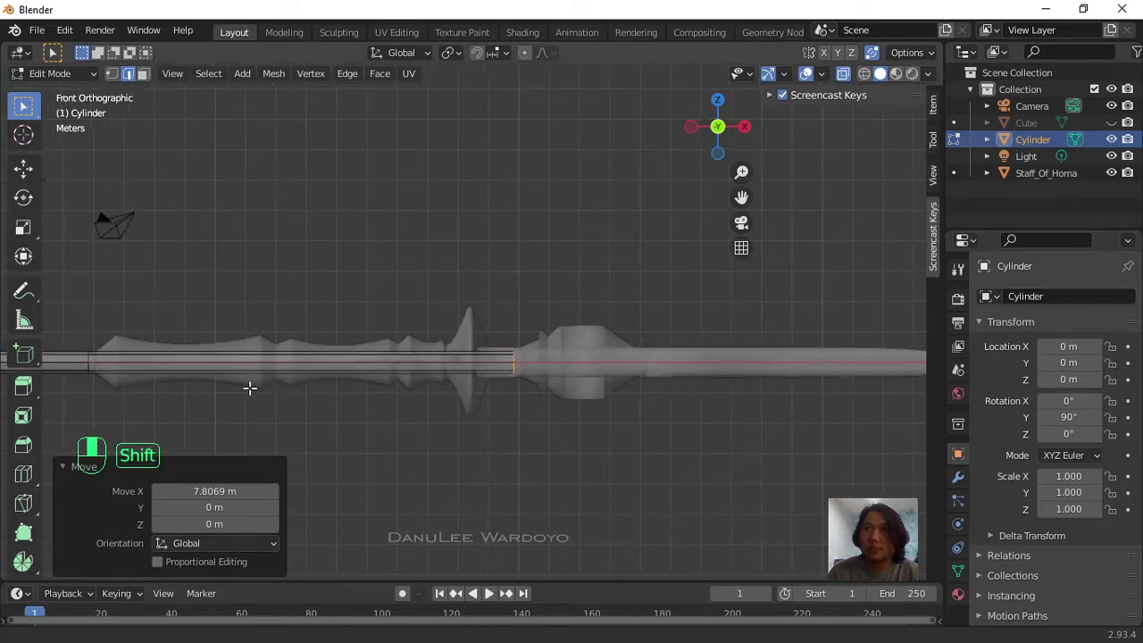
shift+middle_drag(250, 385, 423, 380)
scroll(398, 367, down, 3)
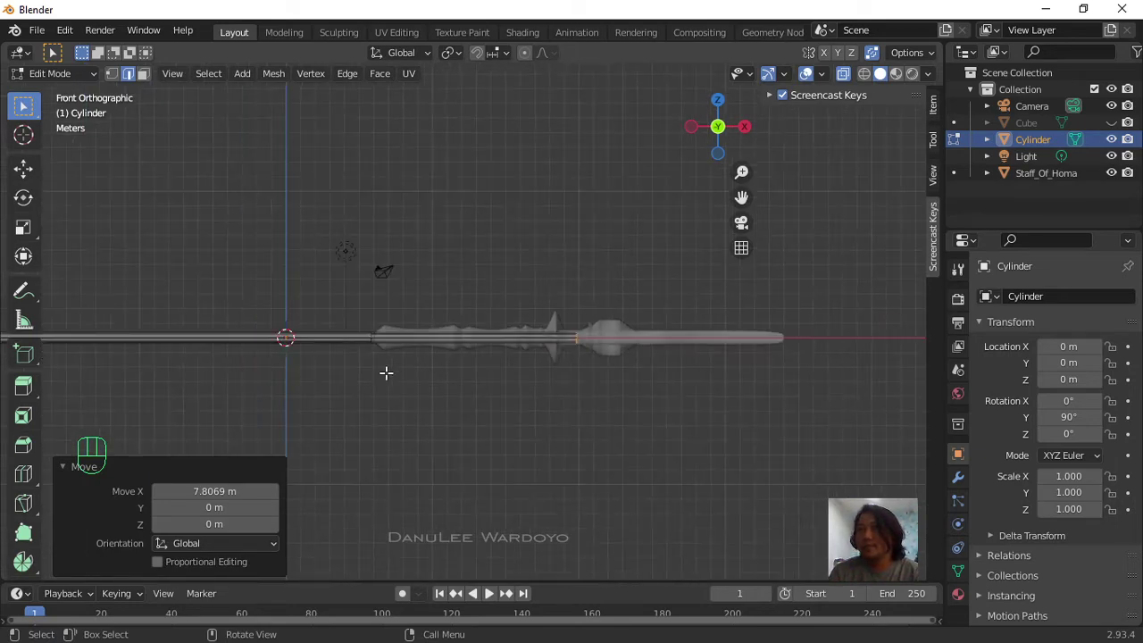
mouse_move(384, 375)
middle_down()
mouse_move(400, 465)
mouse_move(559, 421)
mouse_move(415, 420)
mouse_move(396, 391)
middle_up()
key(KP_1)
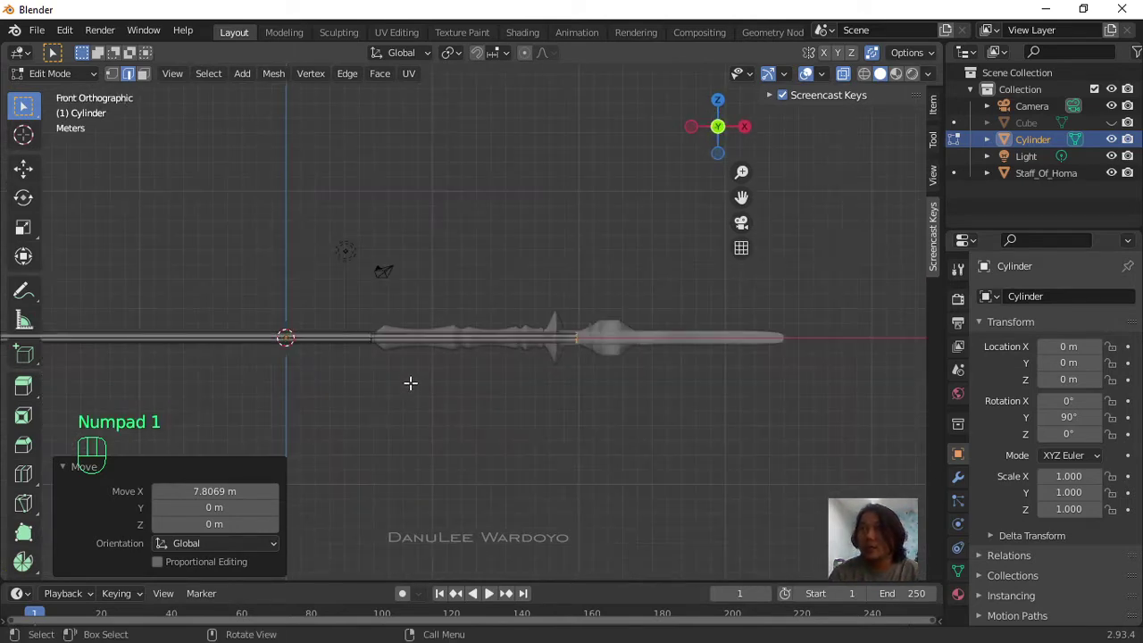
Step: Add one loop cut around the cylinder and slide it to the groove after the handle's first section, to a factor of about 0.121
scroll(427, 379, up, 5)
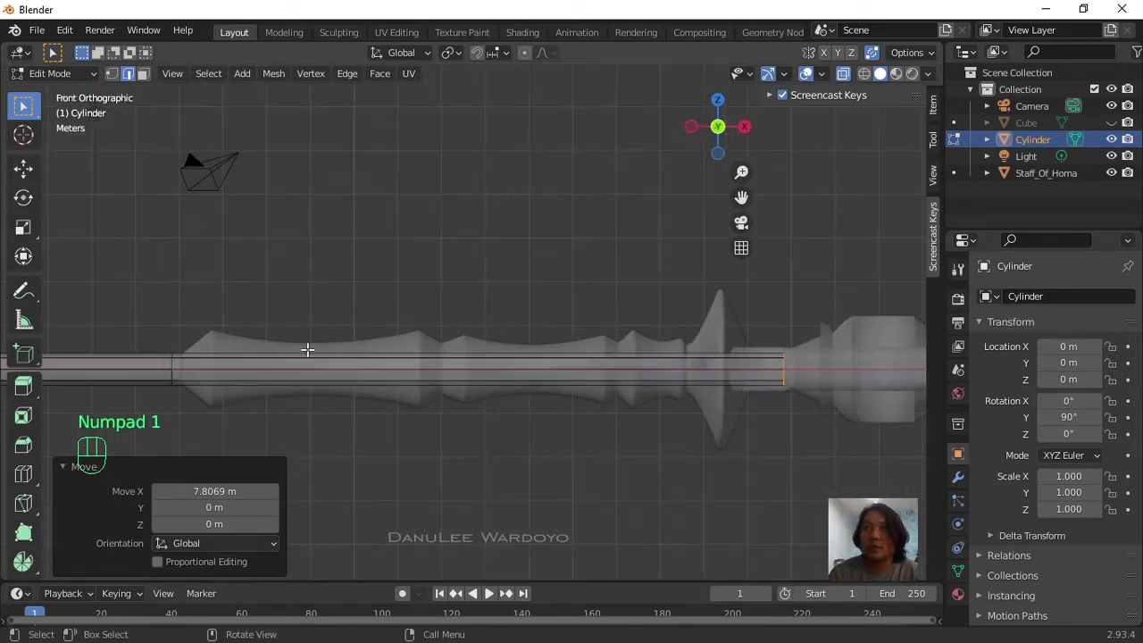
key(ctrl)
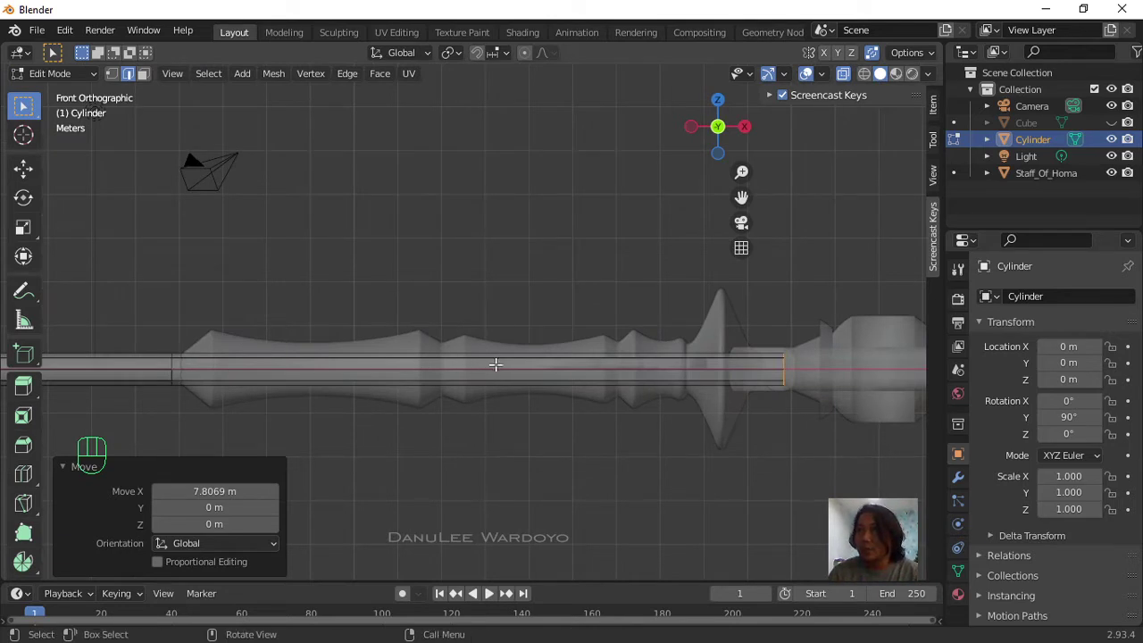
key(ctrl+r)
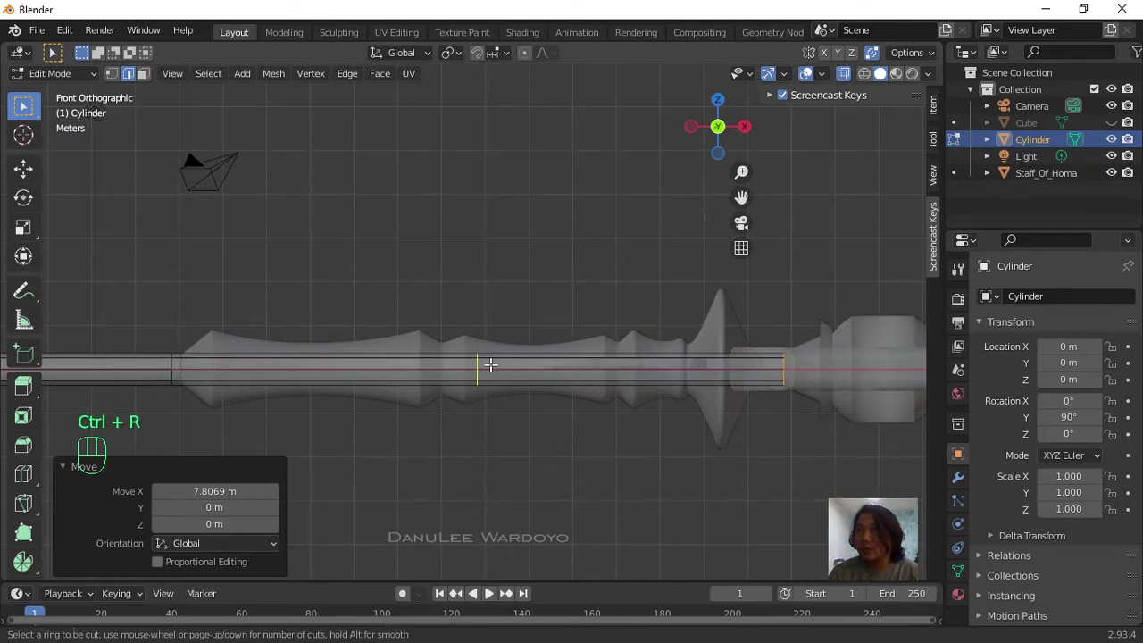
click(490, 364)
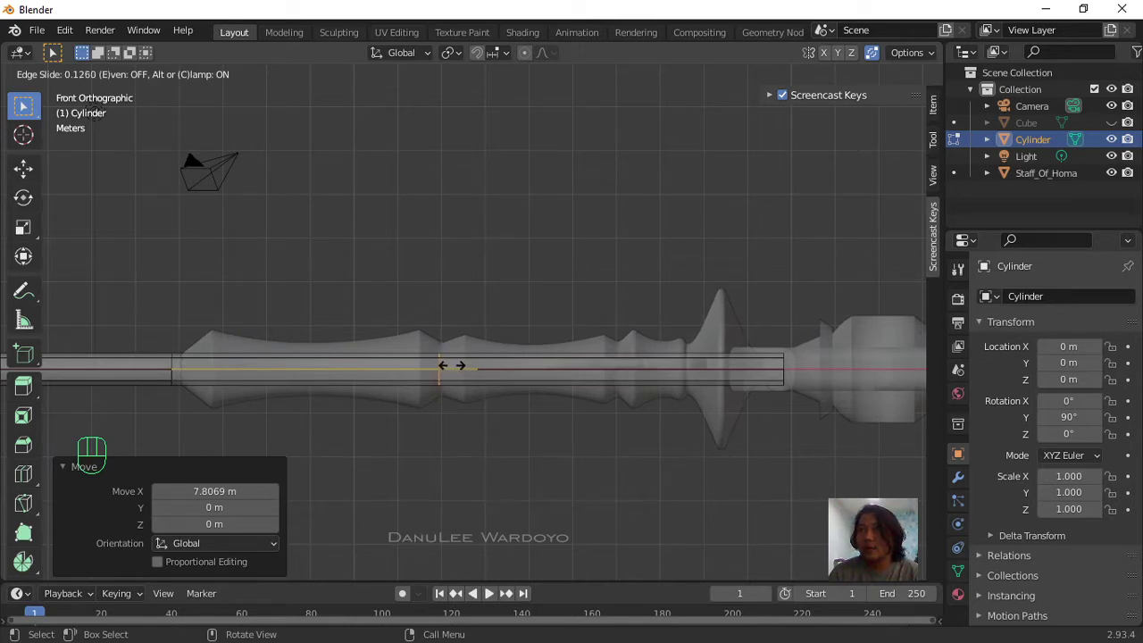
click(452, 362)
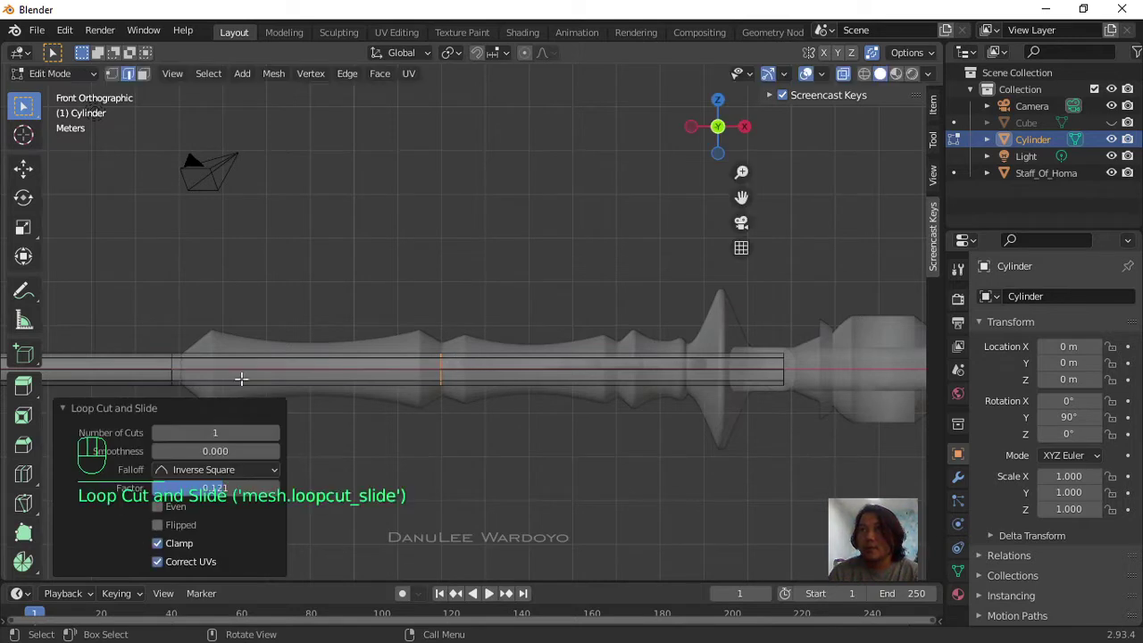
Step: Add two loop cuts in the handle's first section, sliding one to its starting ridge (factor about 0.688) and one to its end ridge (about -0.807)
key(ctrl+r)
click(303, 366)
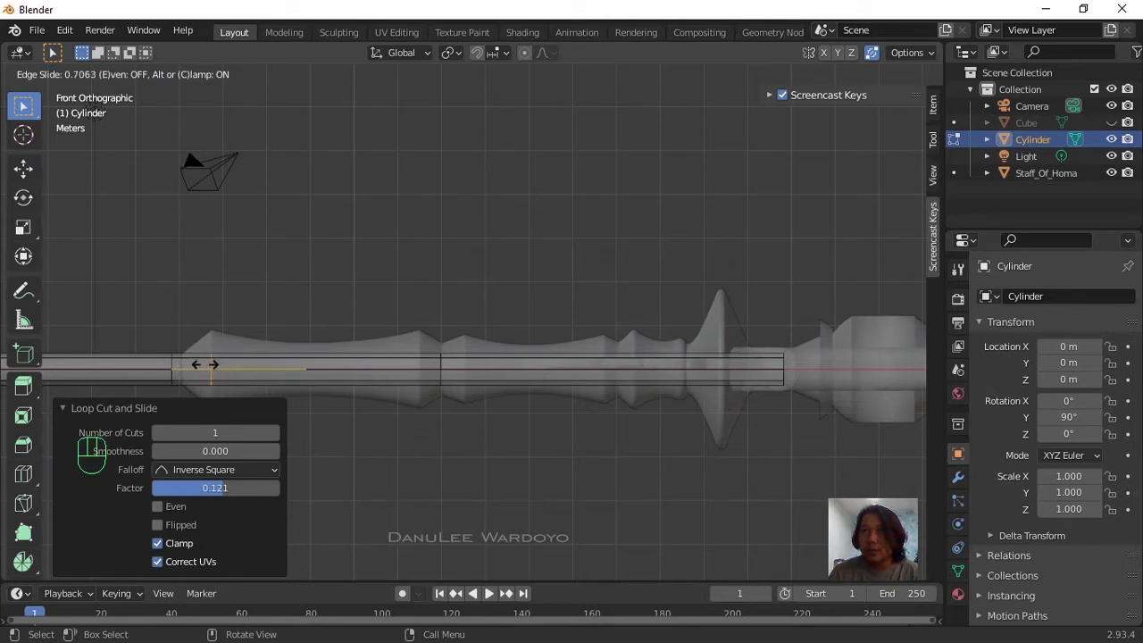
click(207, 364)
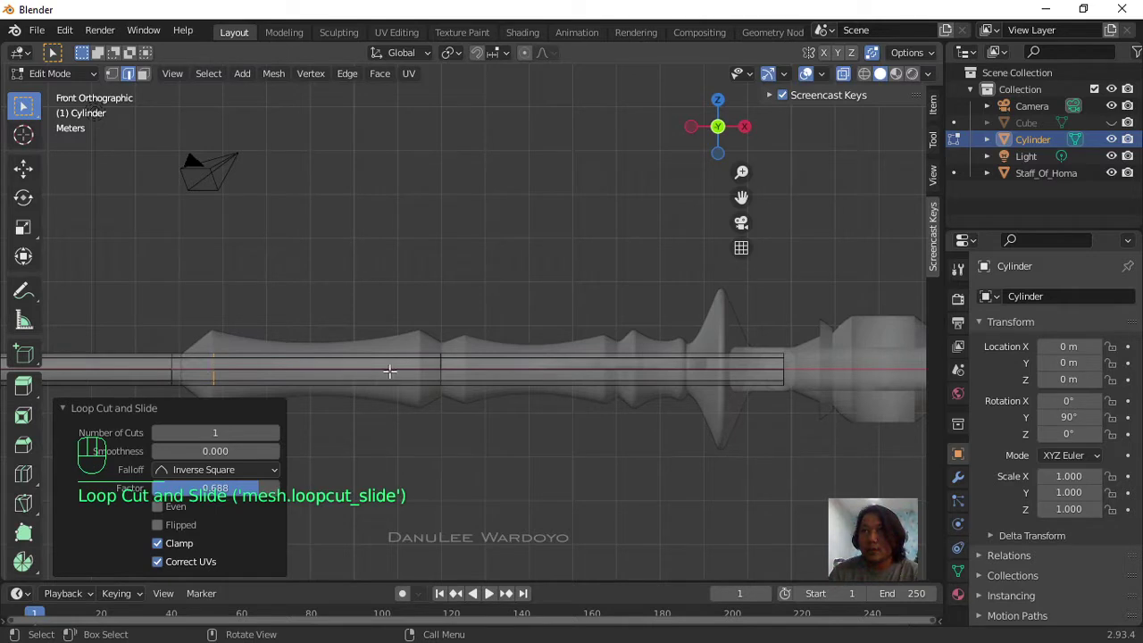
key(ctrl+r)
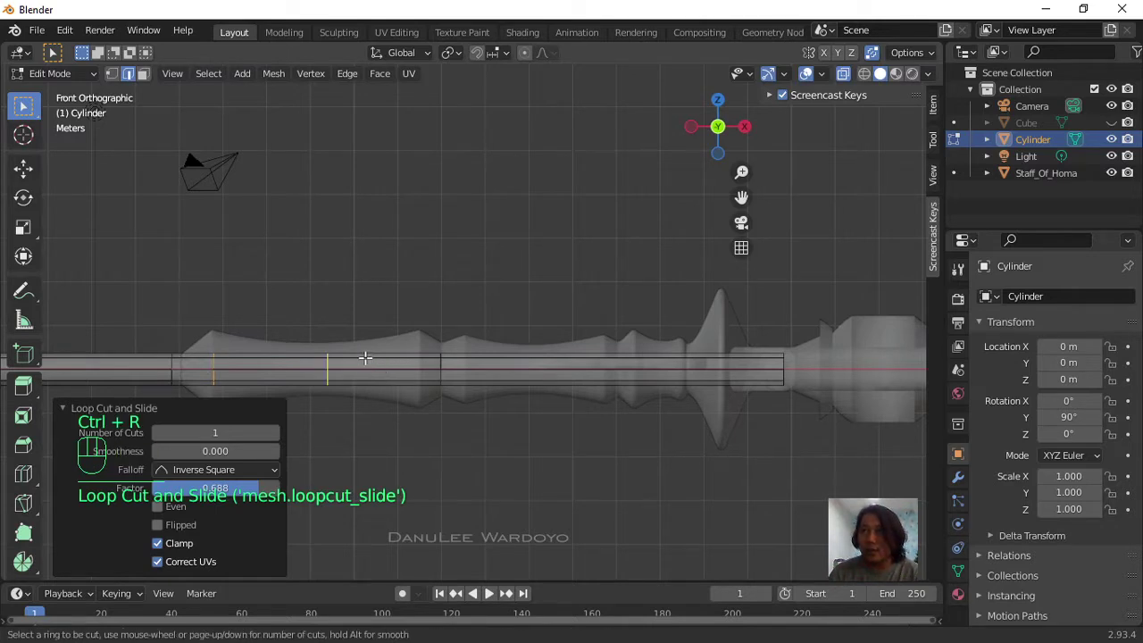
click(365, 357)
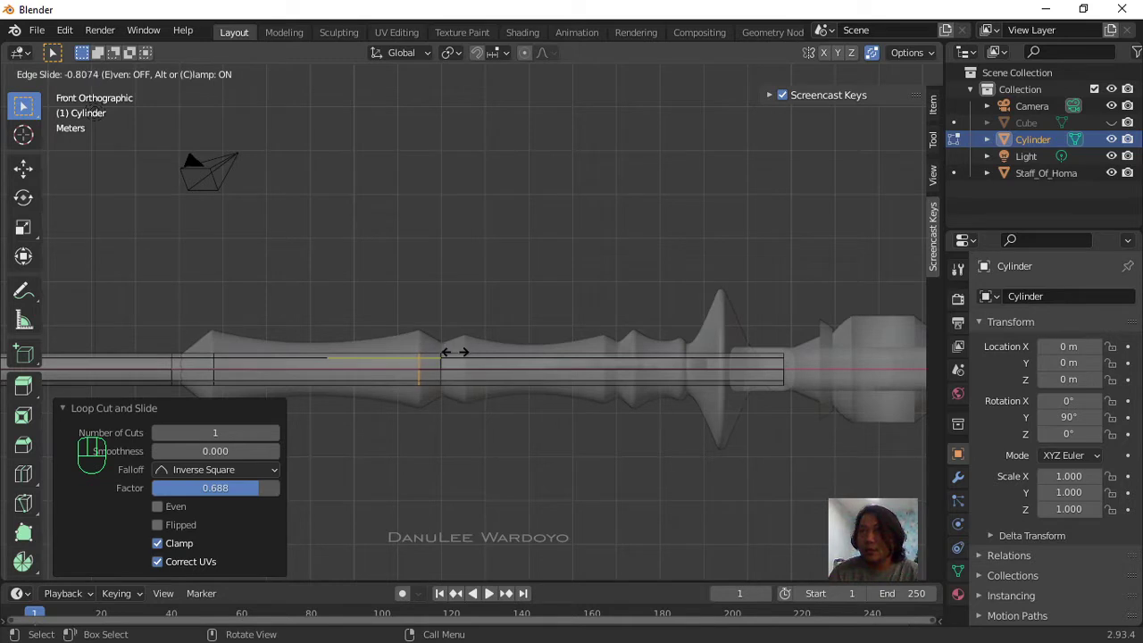
click(454, 354)
Step: In front view, box-select the cylinder's edges between the two ridge loops of the handle's first section
scroll(459, 365, down, 2)
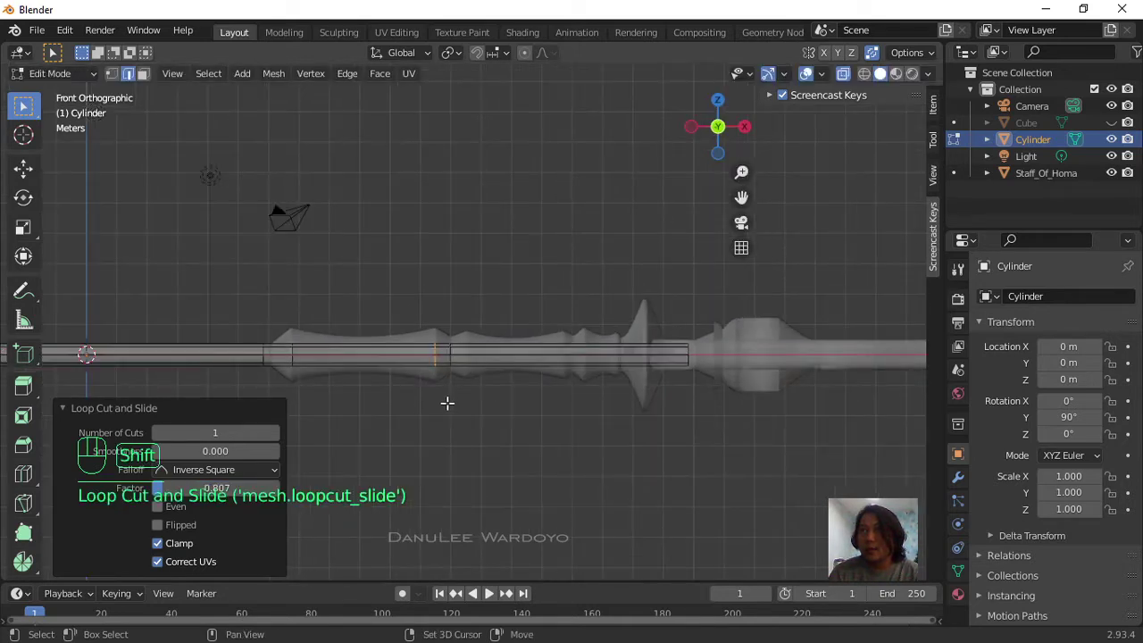
shift+middle_drag(446, 403, 485, 366)
click(482, 420)
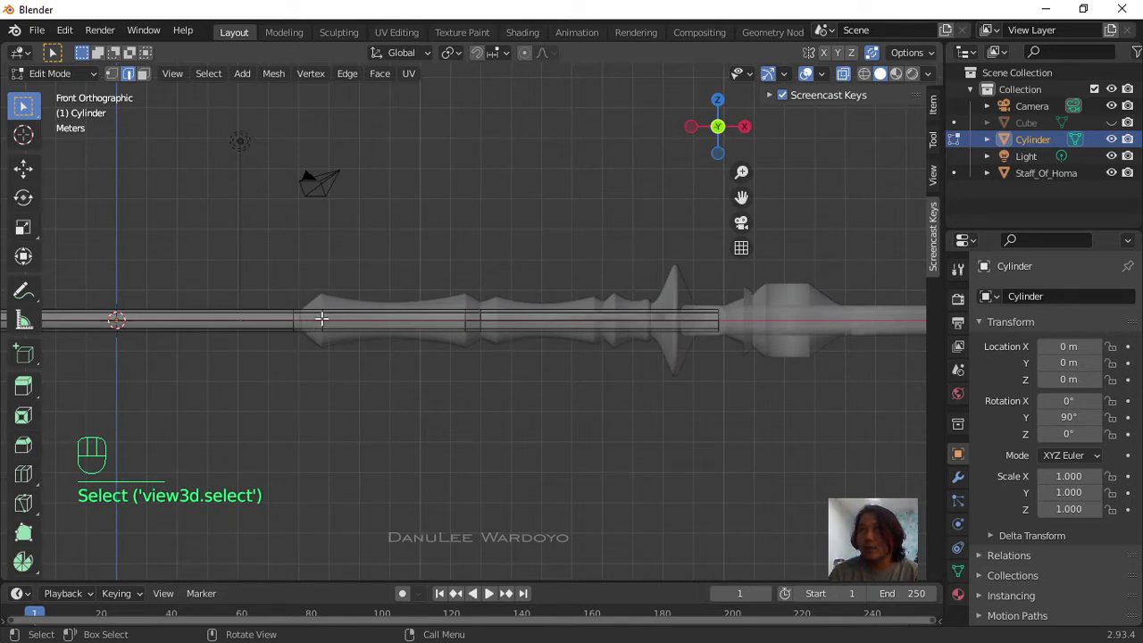
drag(308, 285, 471, 385)
scroll(496, 377, up, 1)
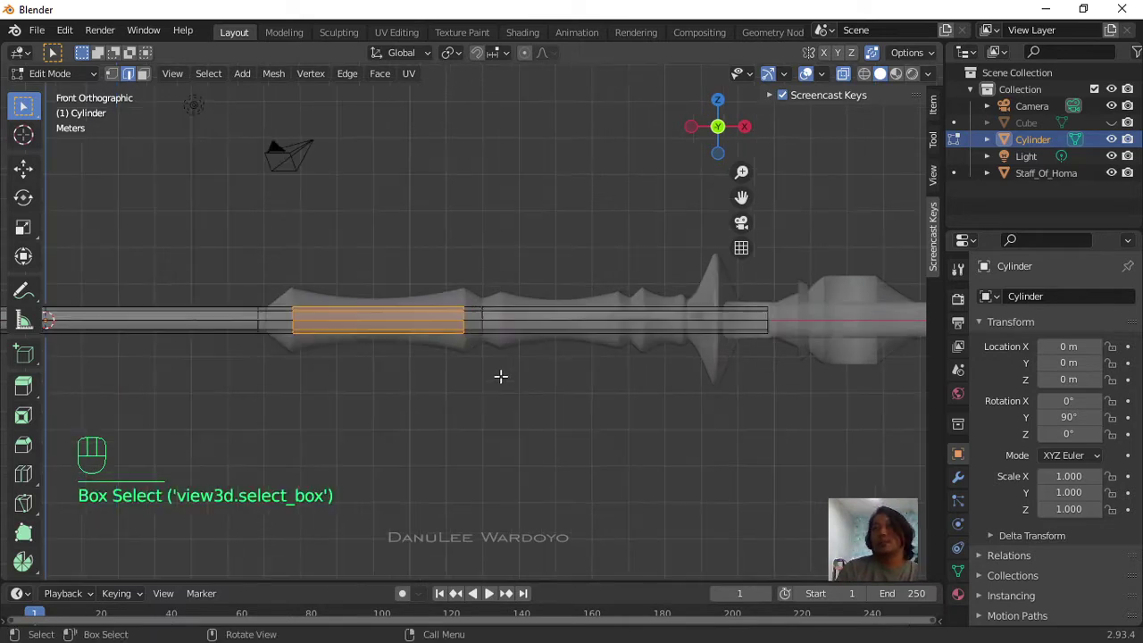
scroll(501, 375, up, 2)
scroll(507, 375, up, 1)
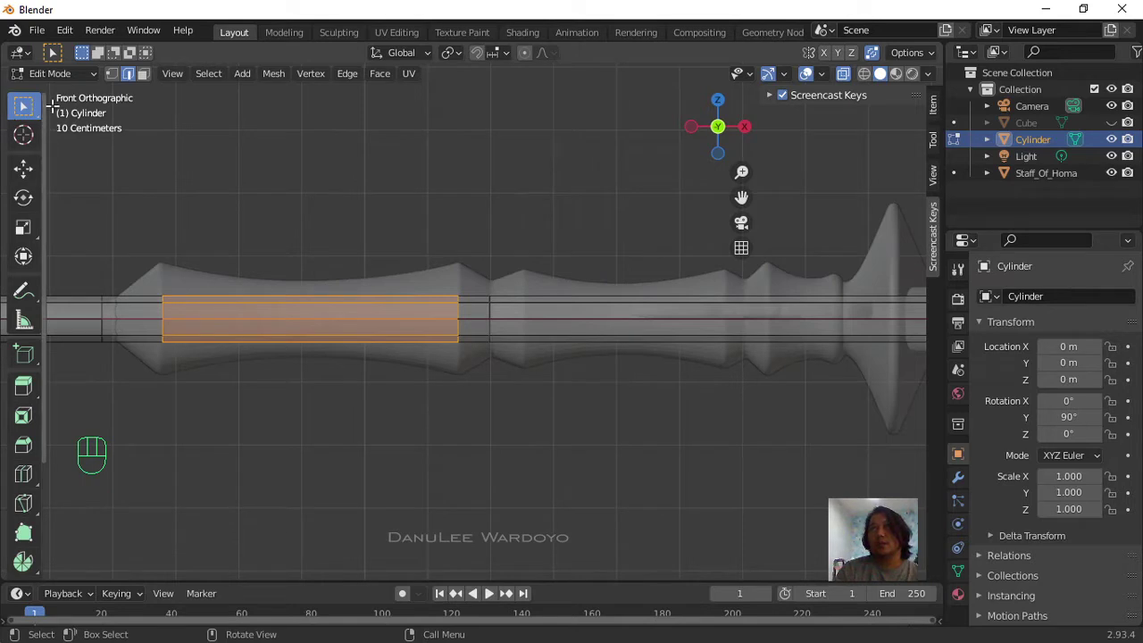
scroll(340, 270, down, 2)
scroll(378, 321, down, 3)
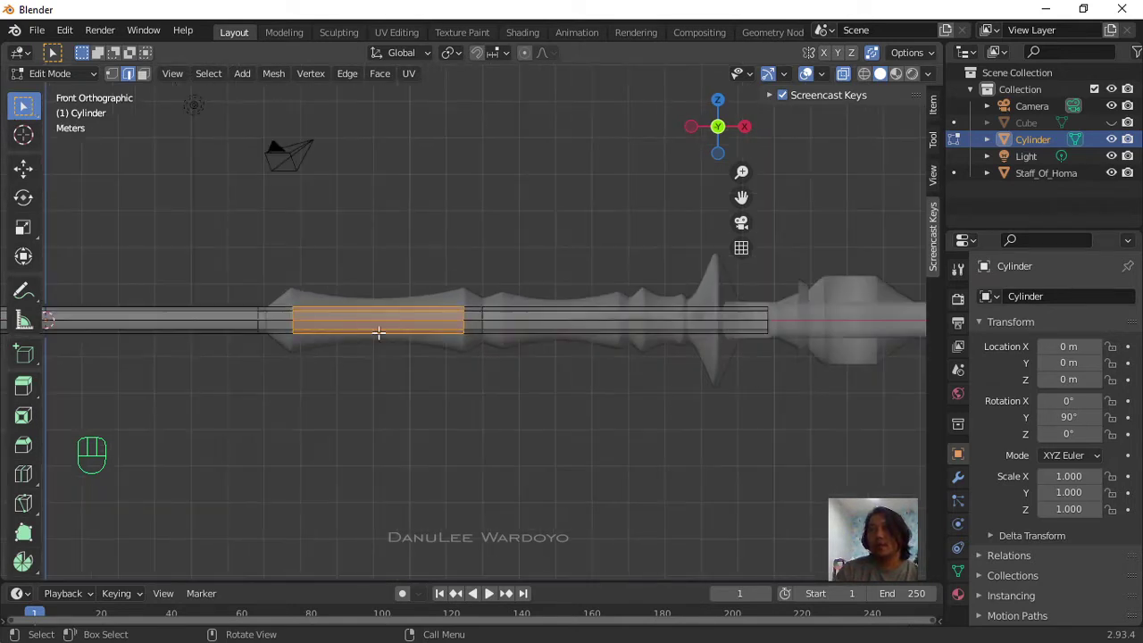
scroll(384, 372, down, 1)
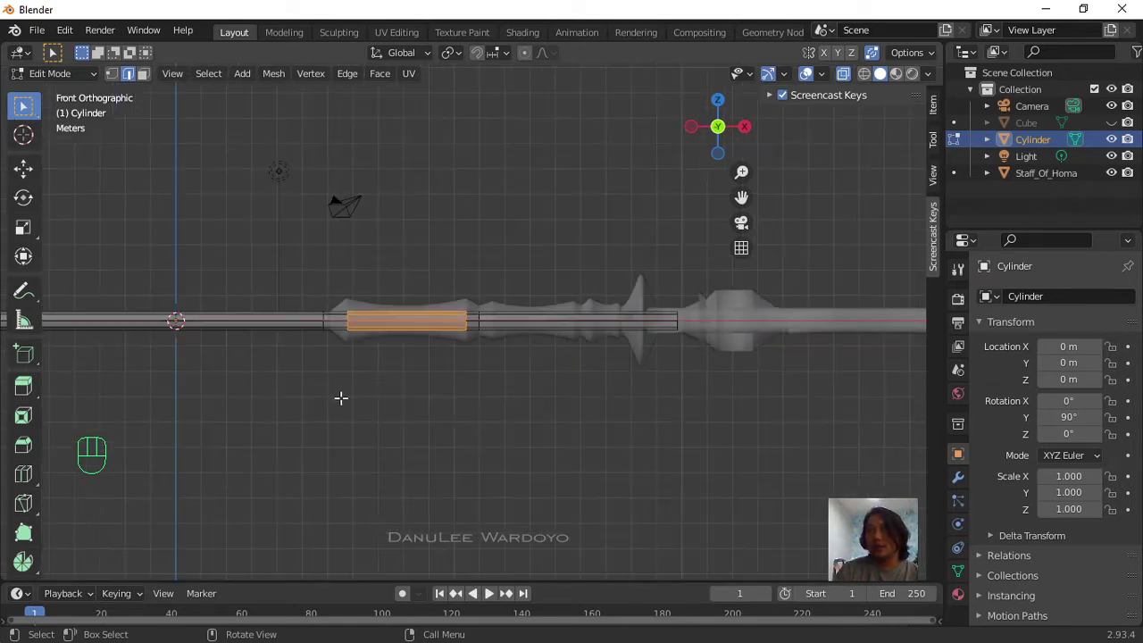
middle_drag(340, 397, 437, 450)
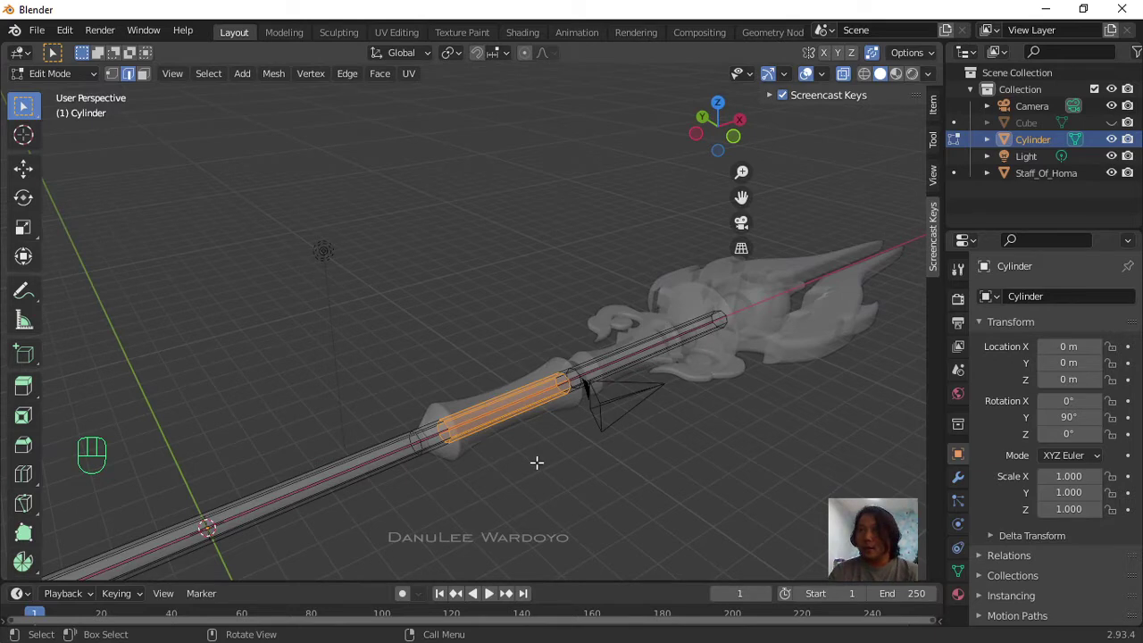
Step: Scale the selected handle section to about 2.565 in Y and Z only, keeping its length along X locked
key(s)
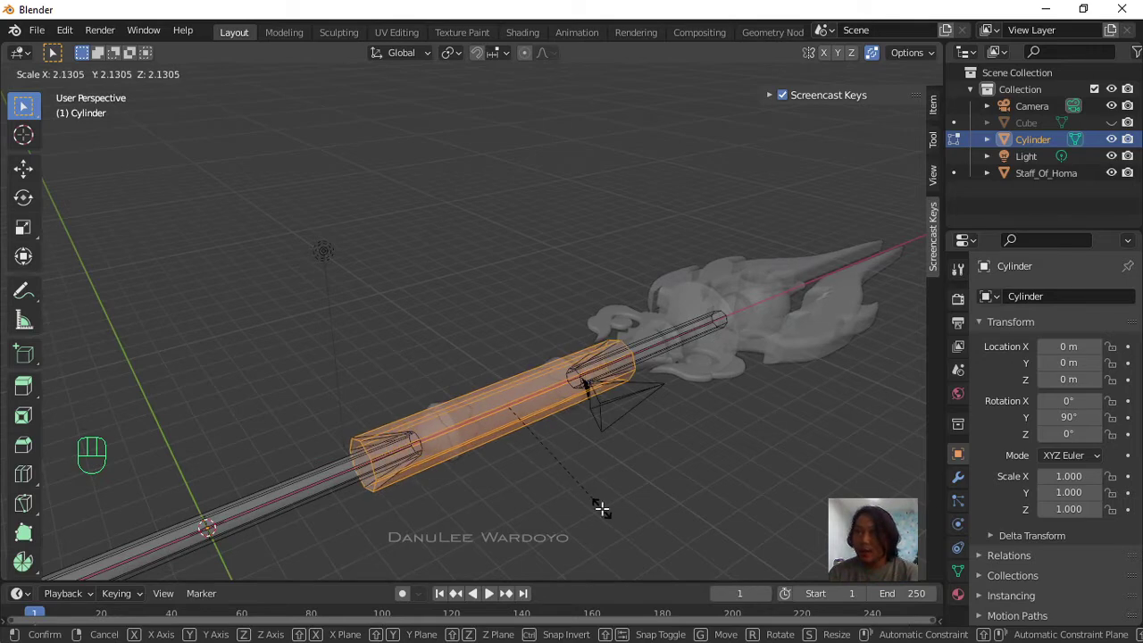
key(Escape)
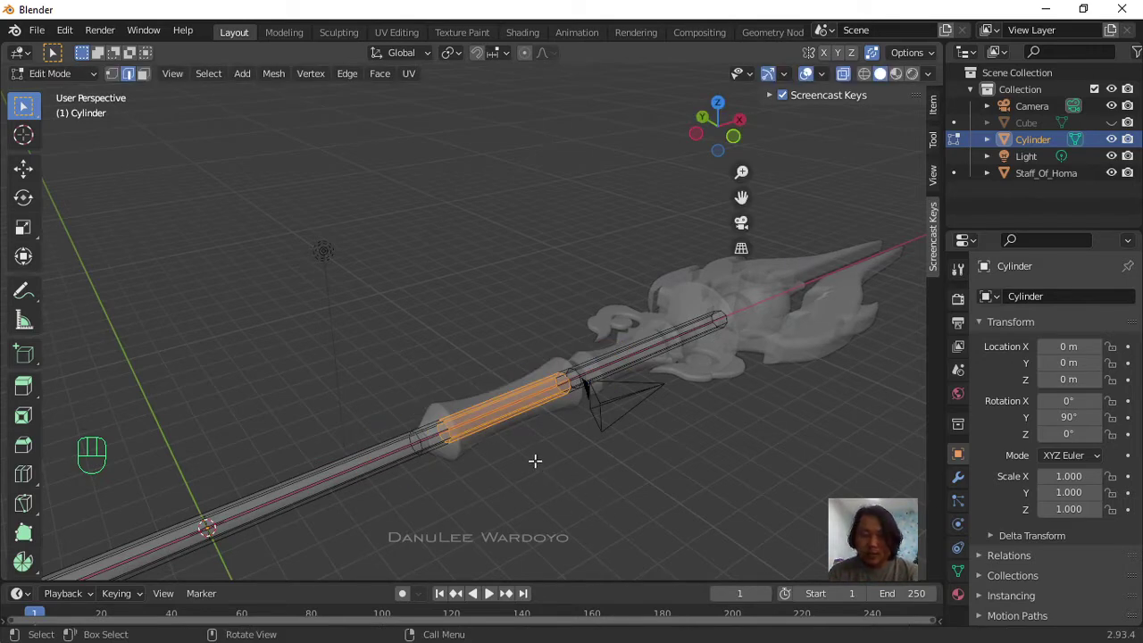
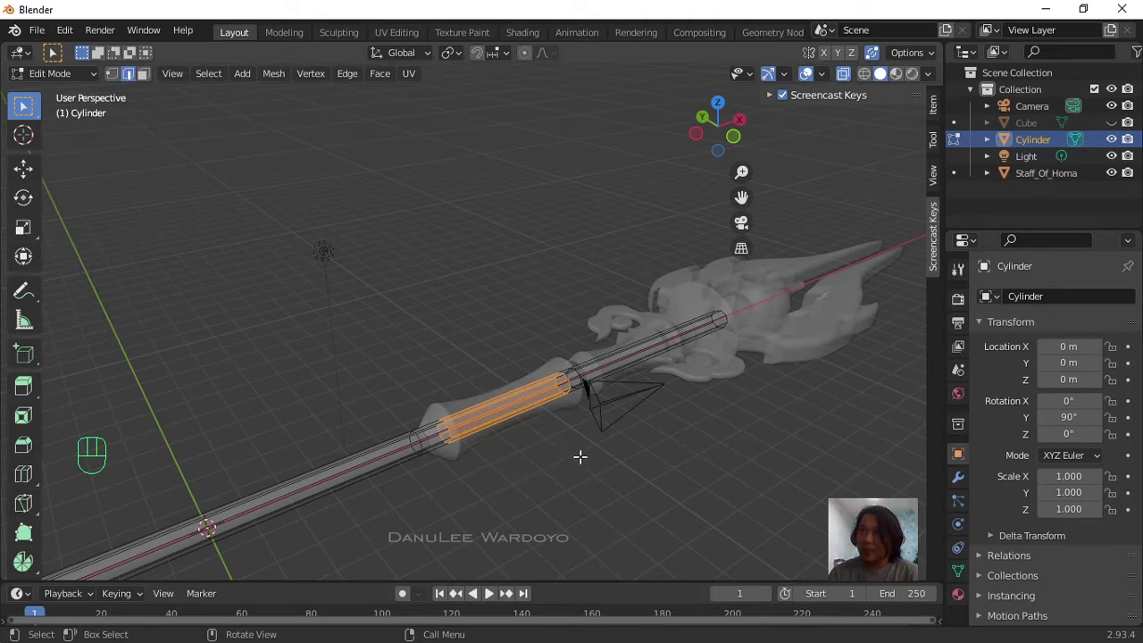
middle_drag(580, 456, 462, 459)
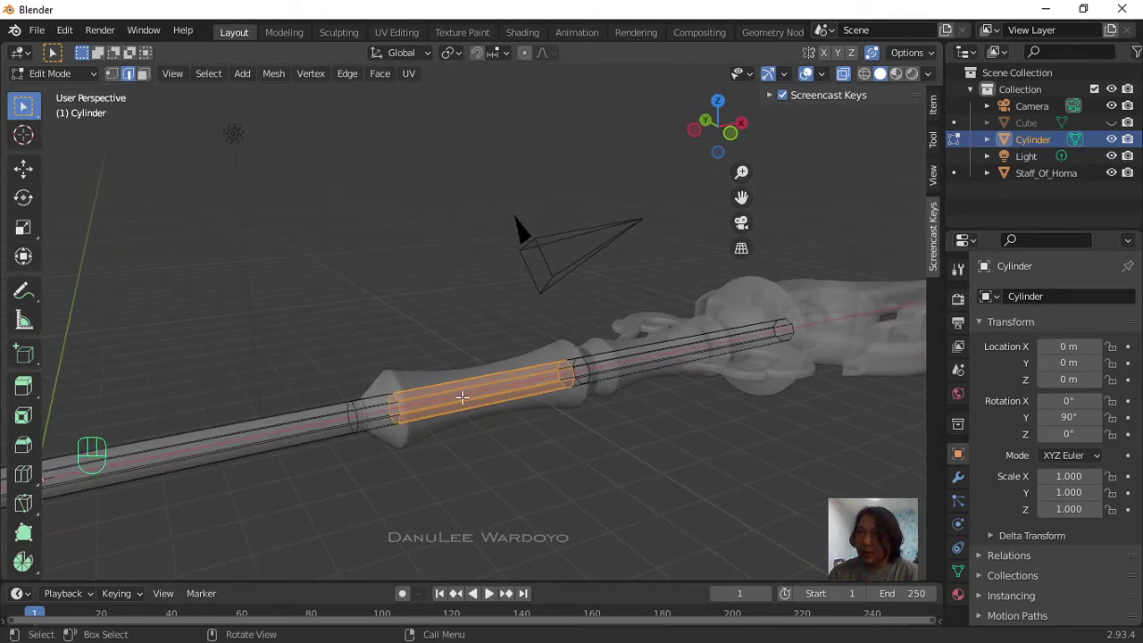
middle_drag(461, 395, 505, 441)
key(s)
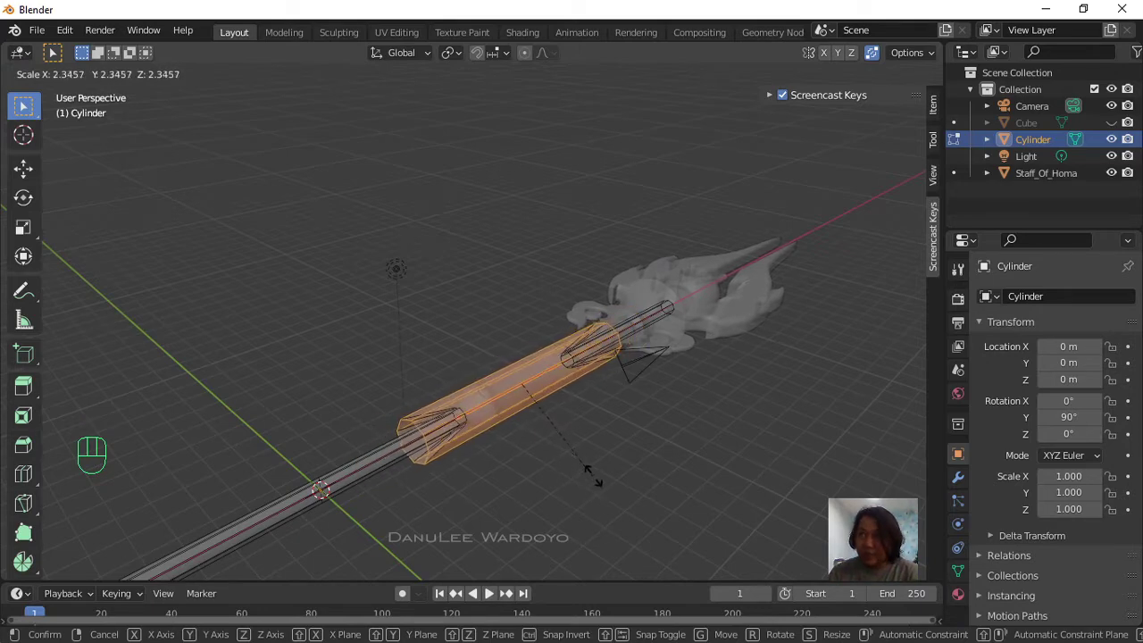
key(shift)
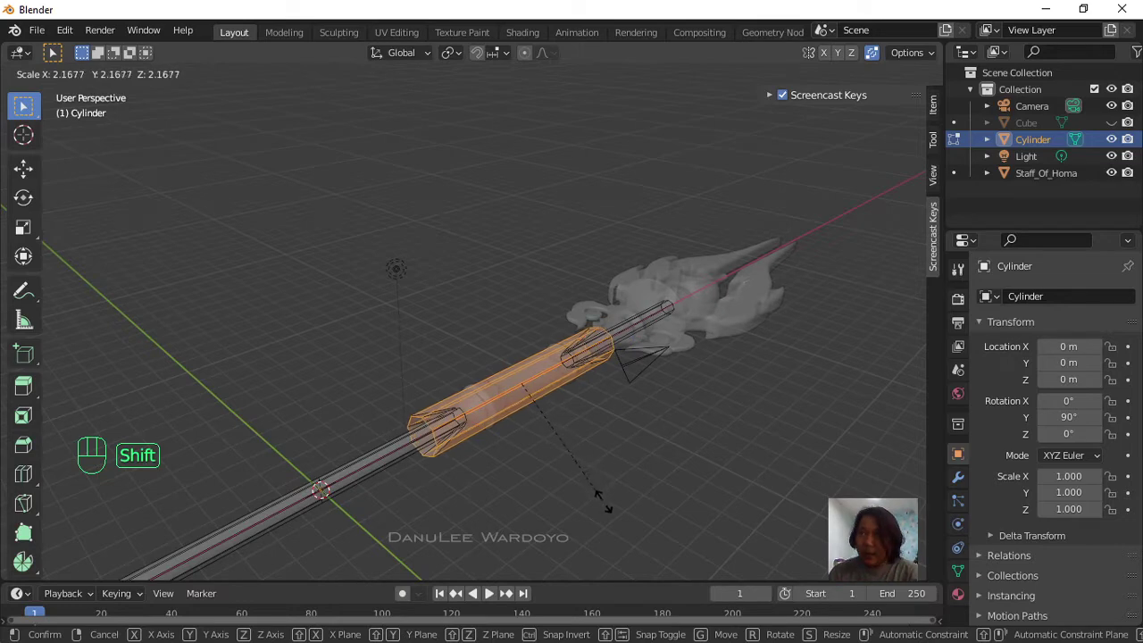
key(shift+x)
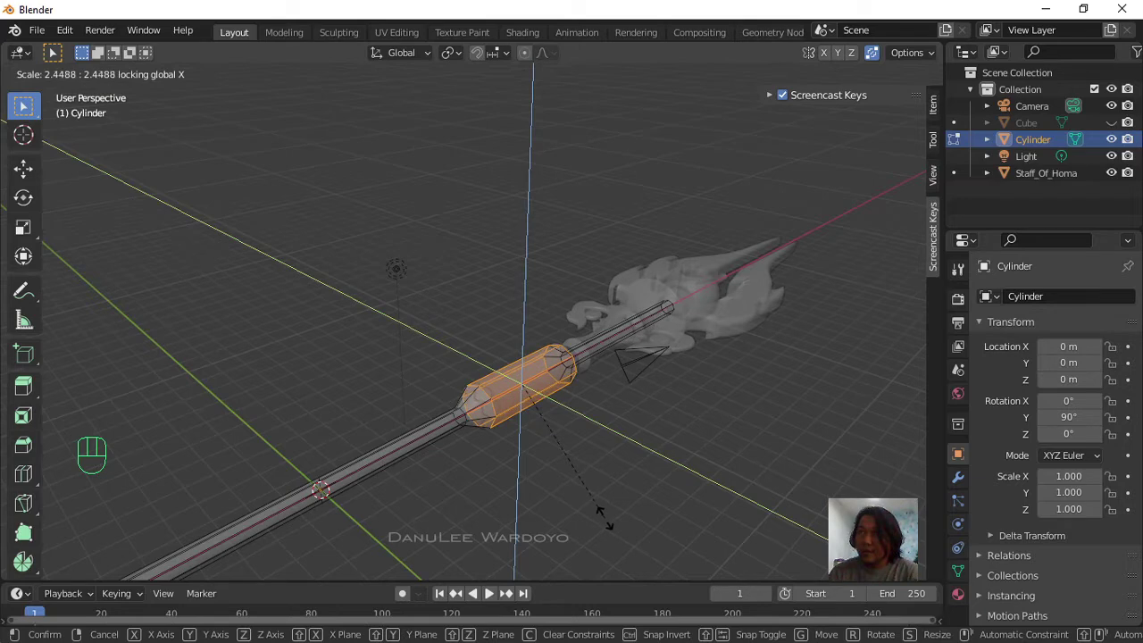
click(604, 520)
middle_drag(605, 523, 597, 467)
Step: In front view, add one centred loop cut in the widened handle section and scale that loop to about 0.629
key(KP_1)
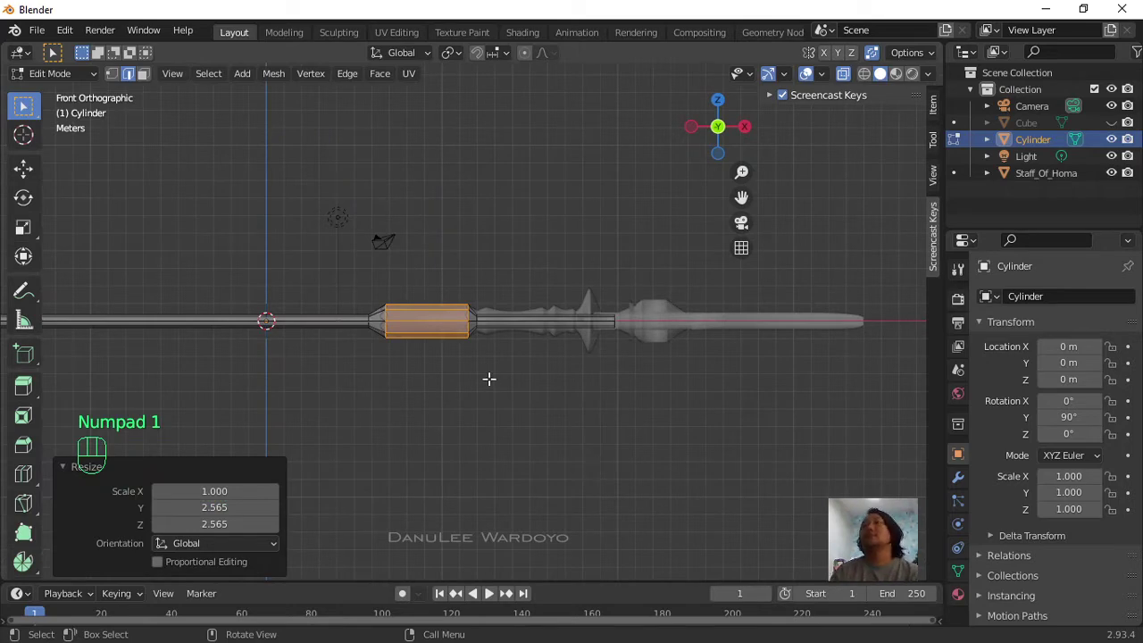
scroll(446, 283, up, 10)
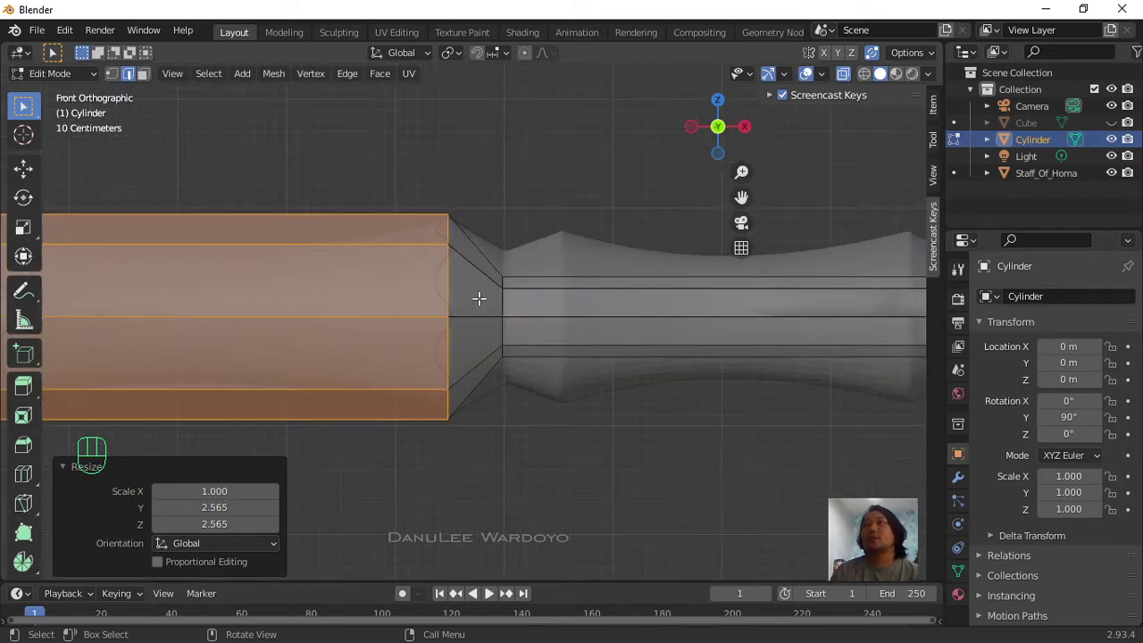
scroll(479, 298, down, 3)
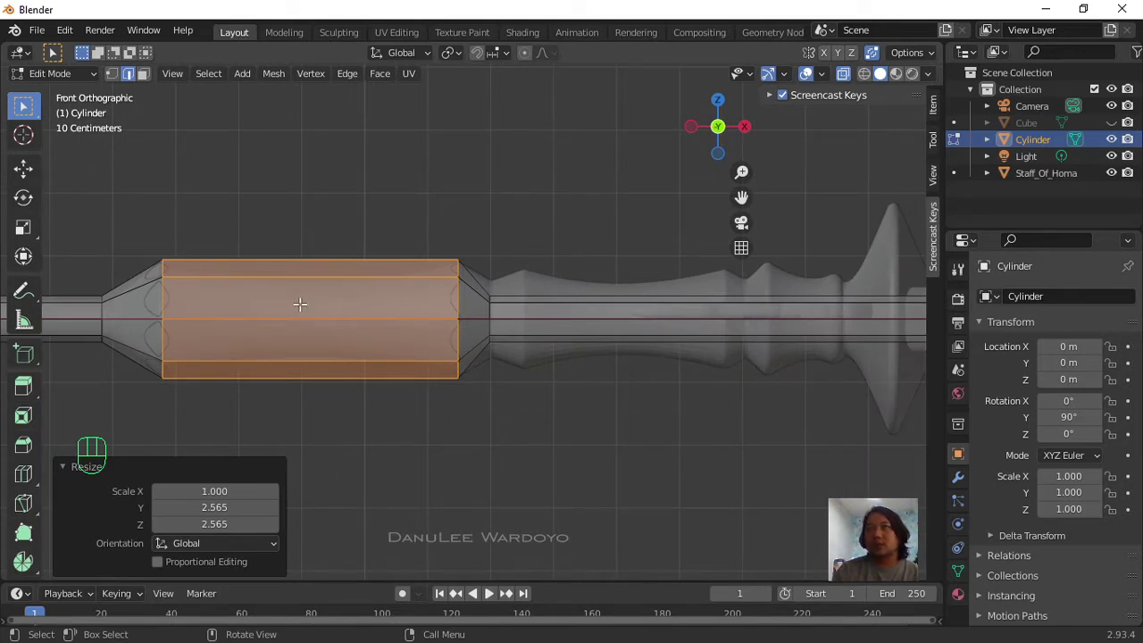
key(ctrl)
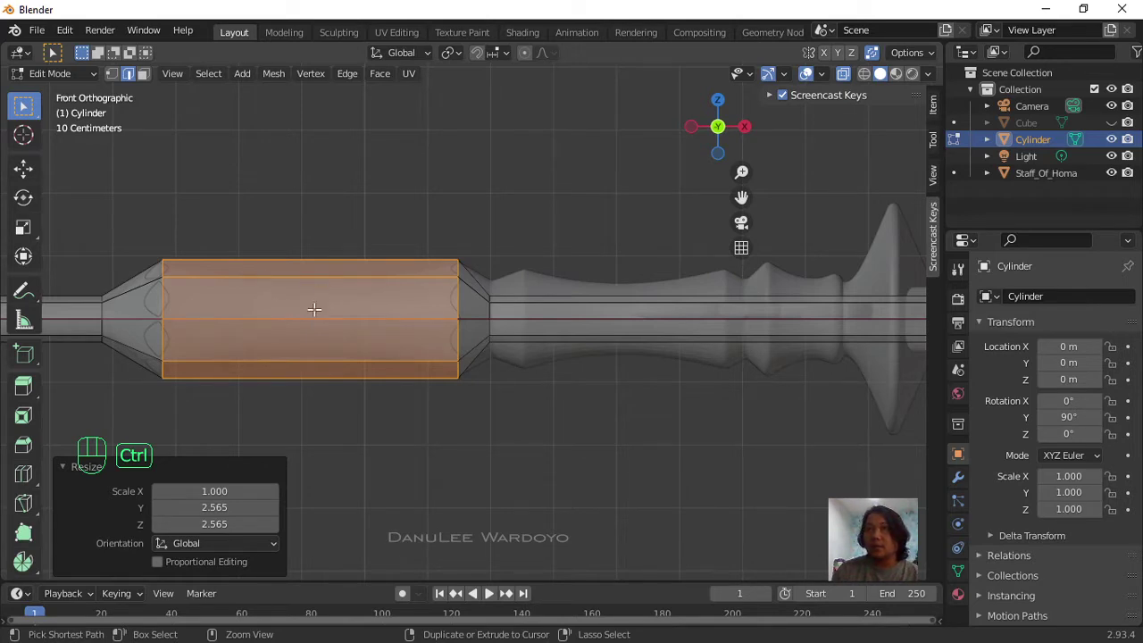
key(ctrl+r)
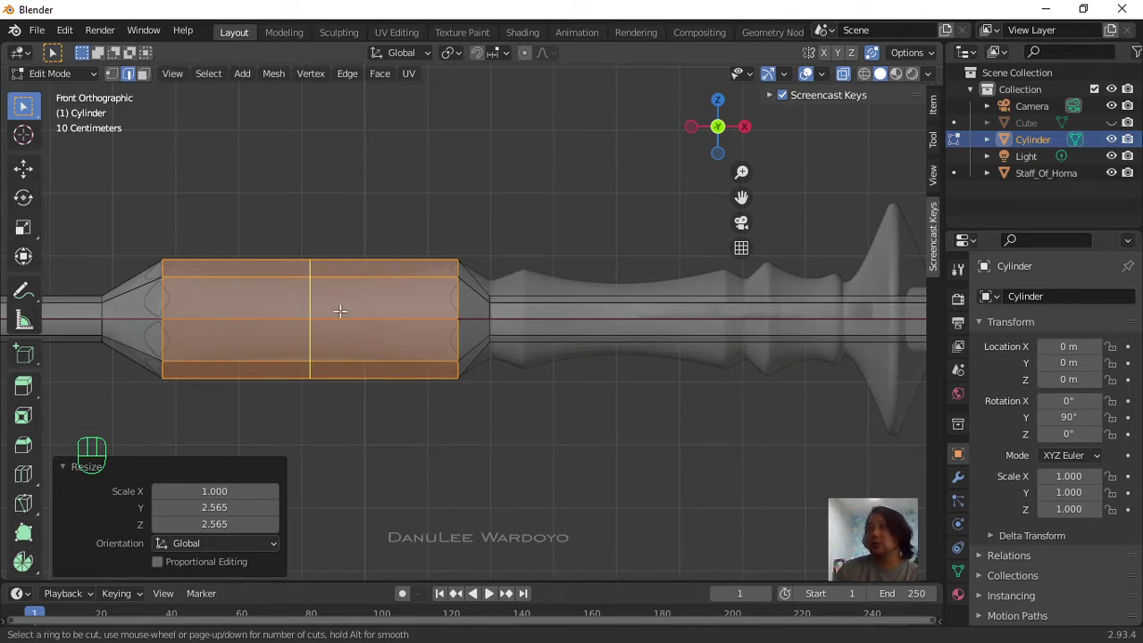
click(288, 304)
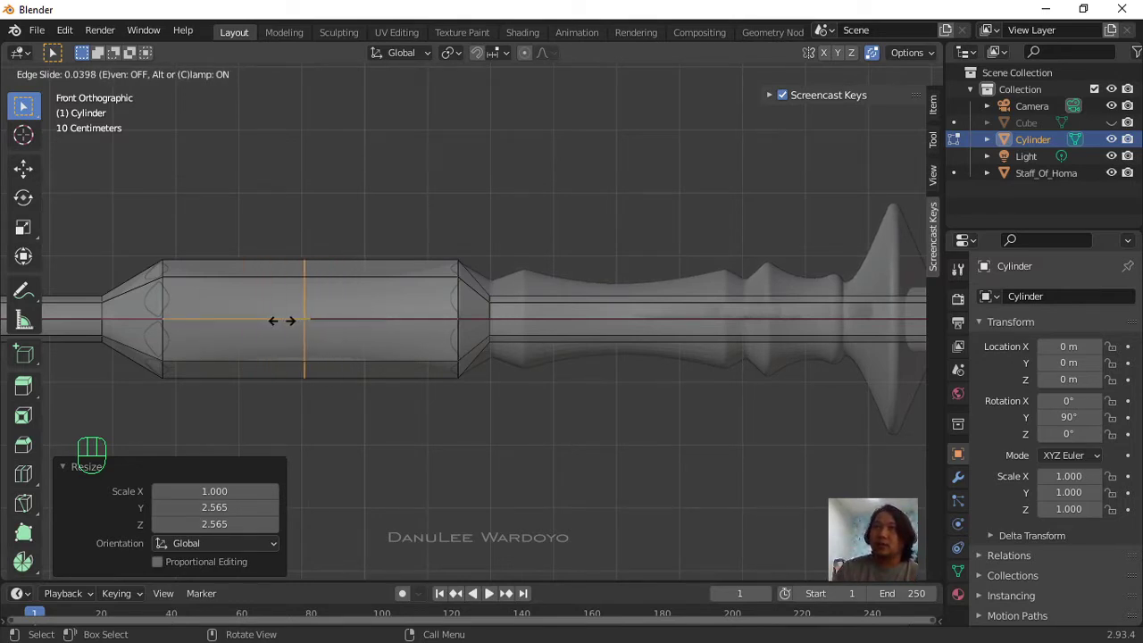
right_click(253, 319)
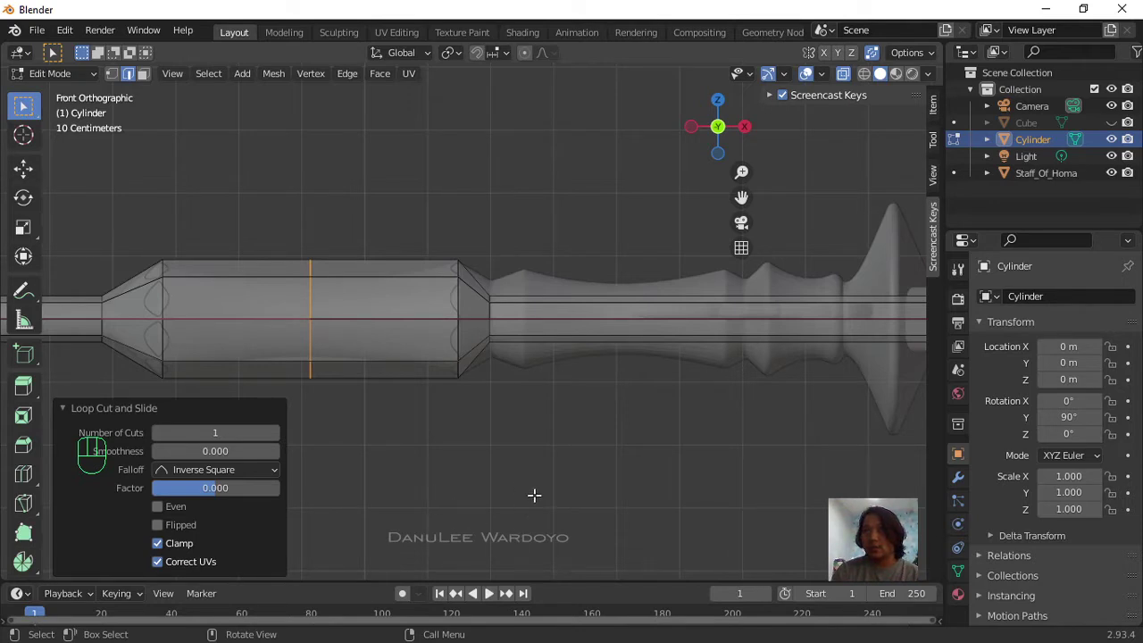
key(s)
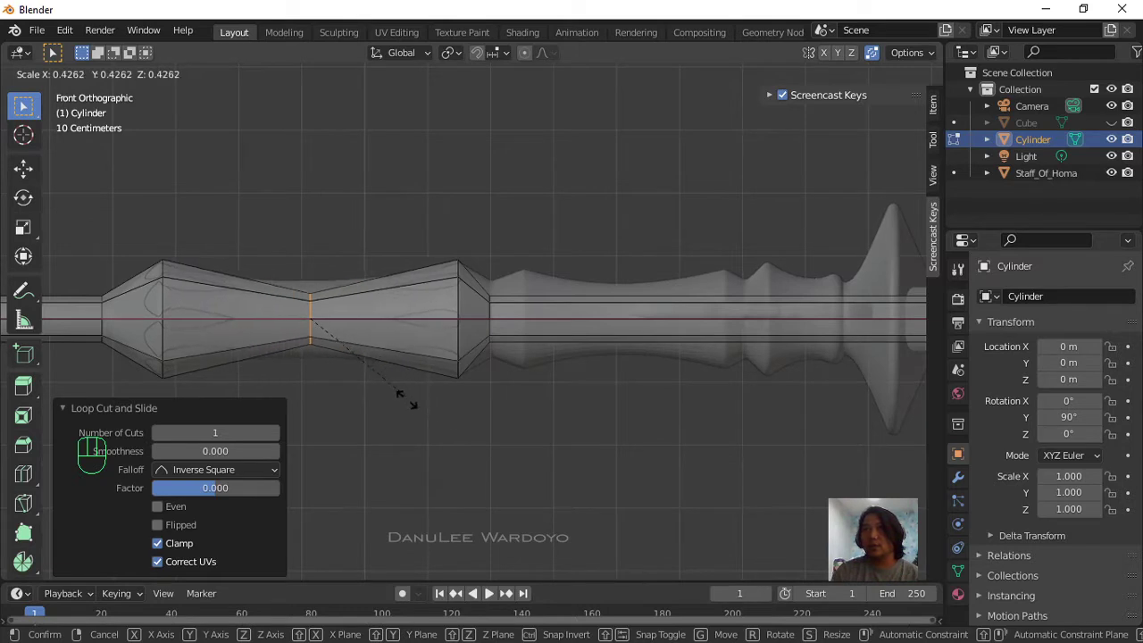
click(423, 460)
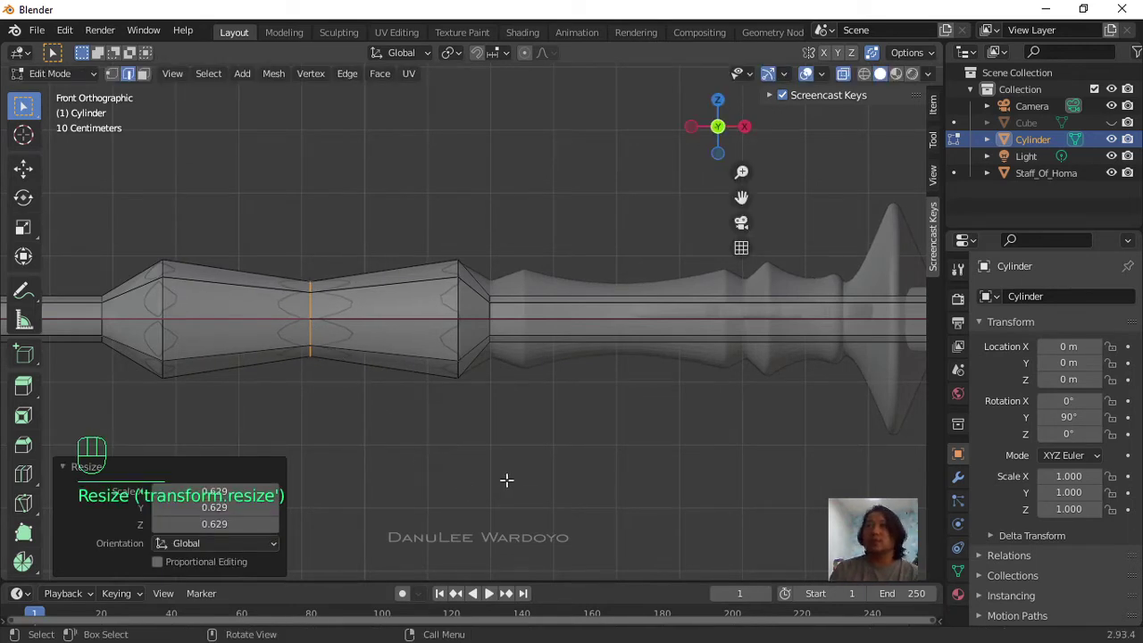
Step: Temporarily hide the cylinder to examine the reference handle's curved profile, and return to editing its mesh
scroll(441, 426, down, 1)
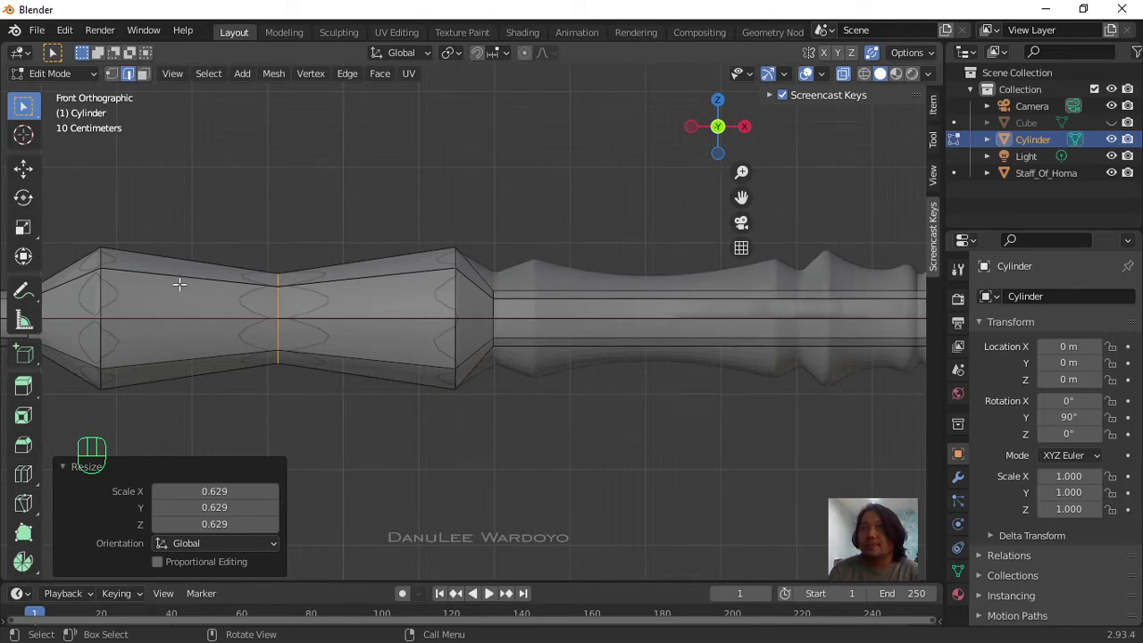
middle_drag(294, 290, 347, 282)
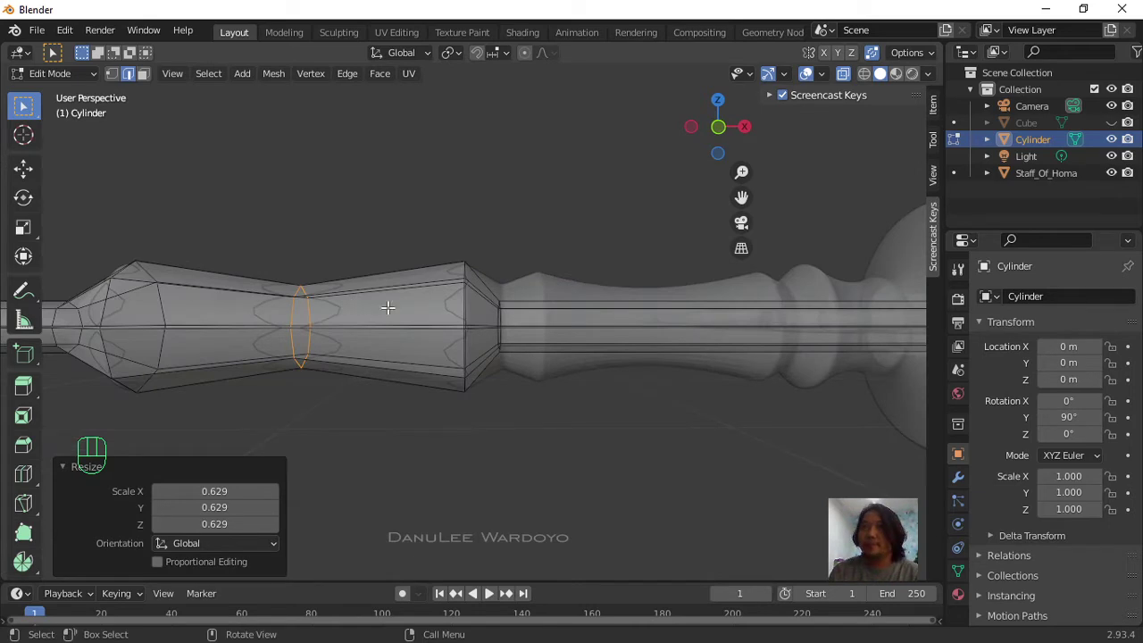
key(Tab)
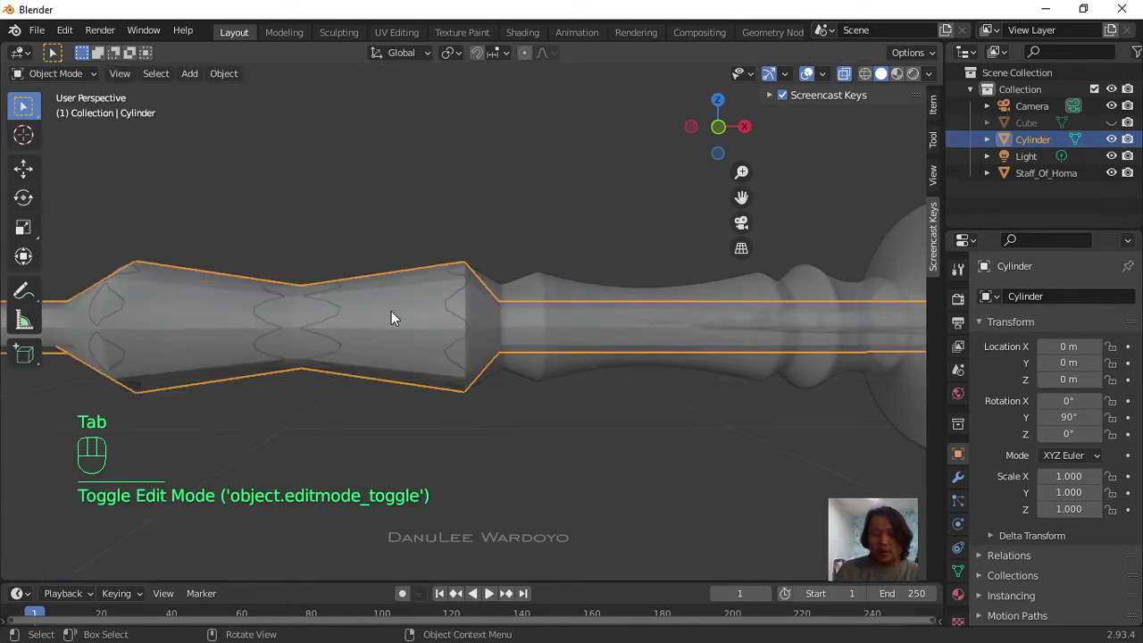
key(h)
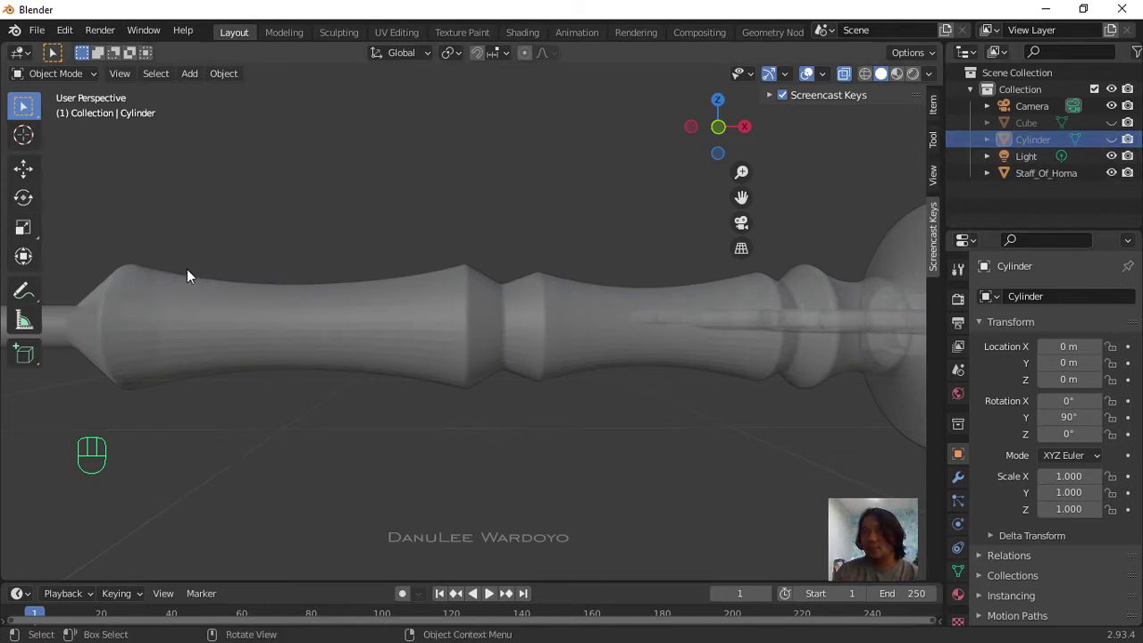
click(1110, 139)
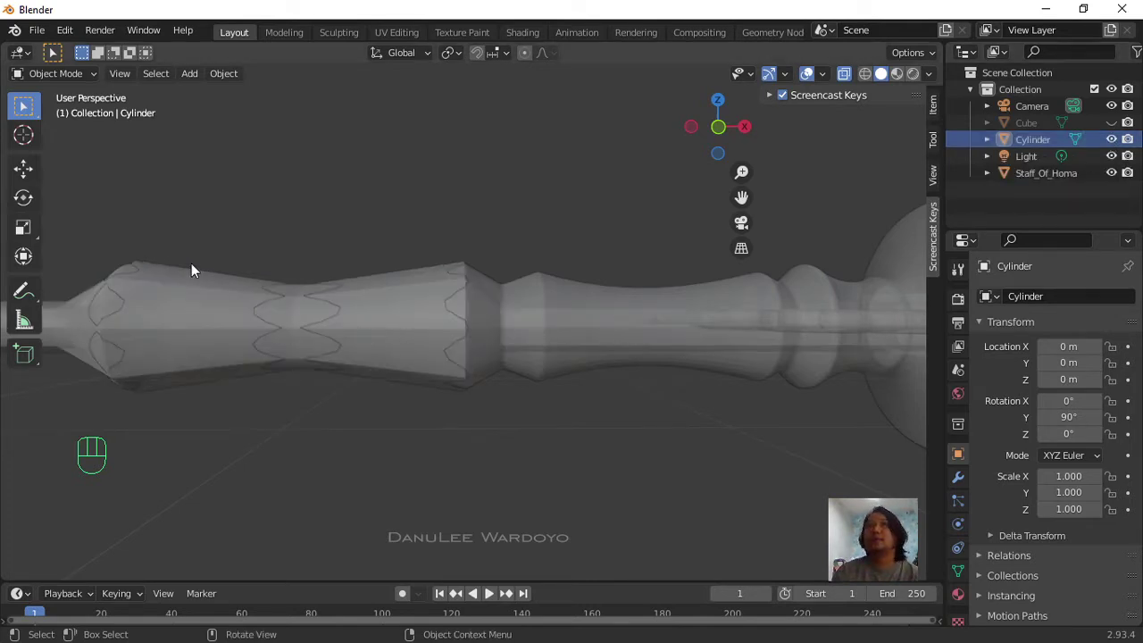
key(Tab)
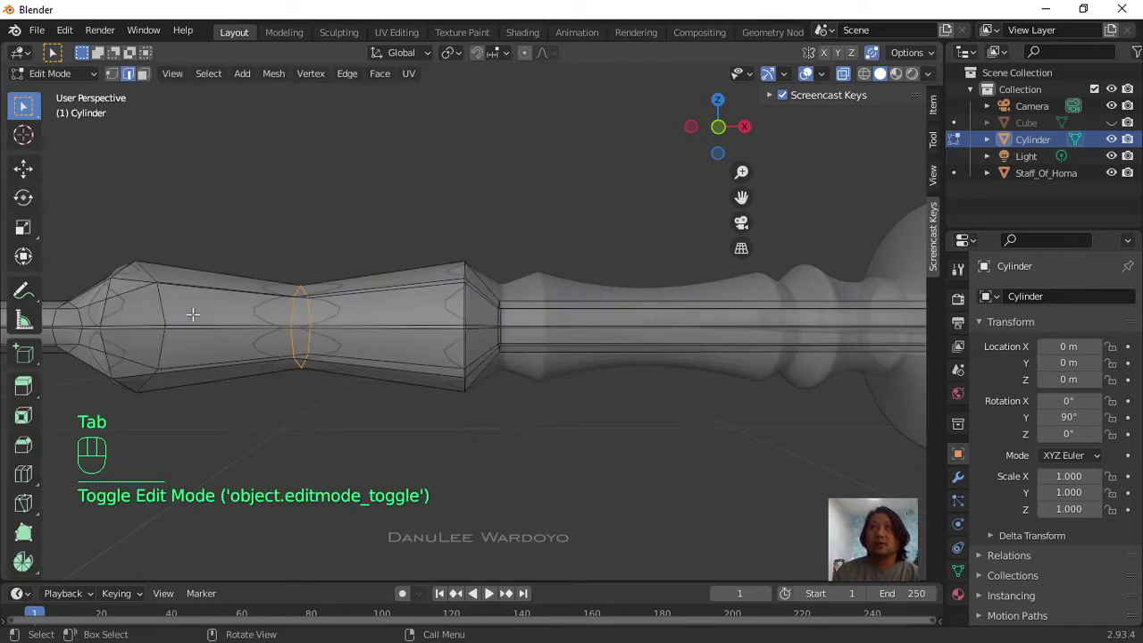
Step: Bevel the narrow middle loop of the handle's first section by about 1.18 m with two segments, and clear the selection
middle_drag(312, 380, 294, 323)
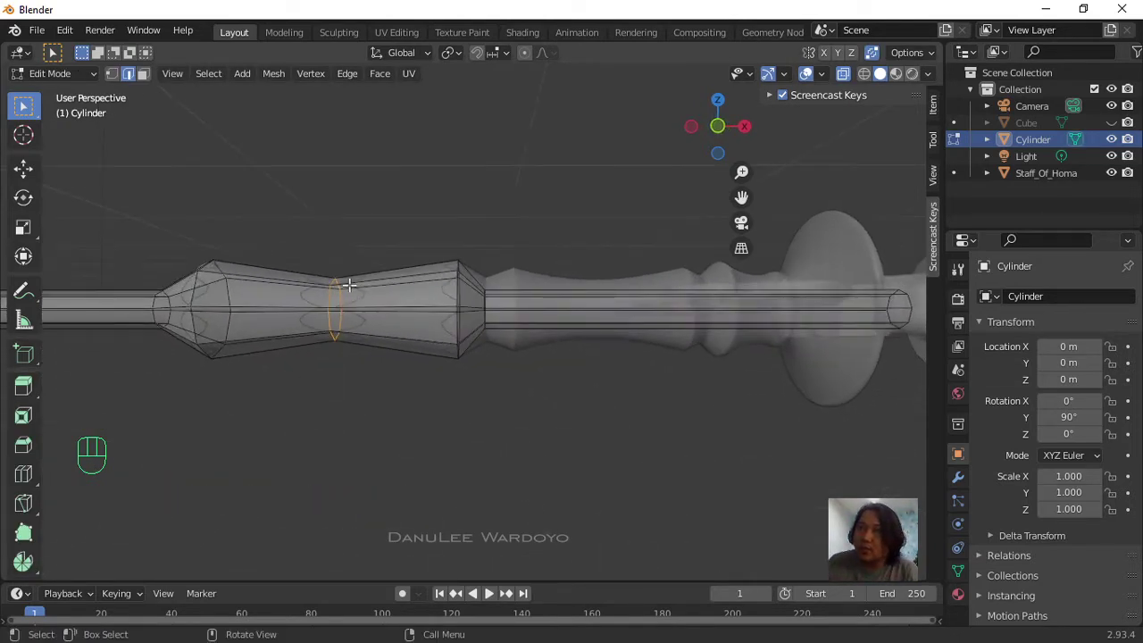
scroll(332, 286, up, 2)
scroll(318, 288, down, 1)
shift+middle_drag(327, 329, 425, 378)
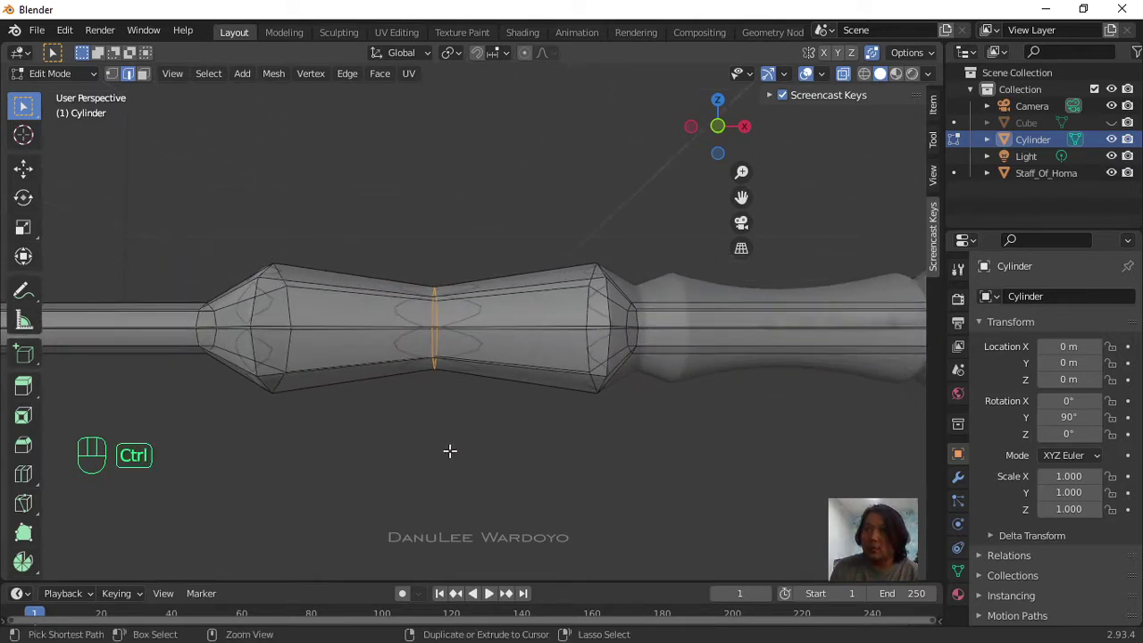
key(ctrl+b)
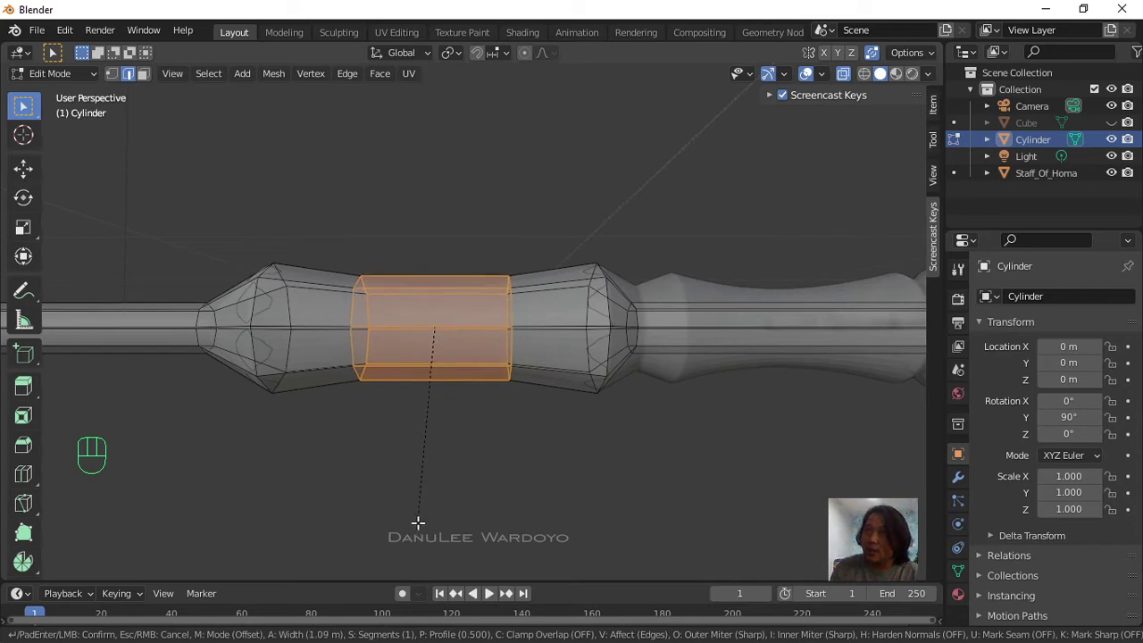
scroll(417, 522, up, 1)
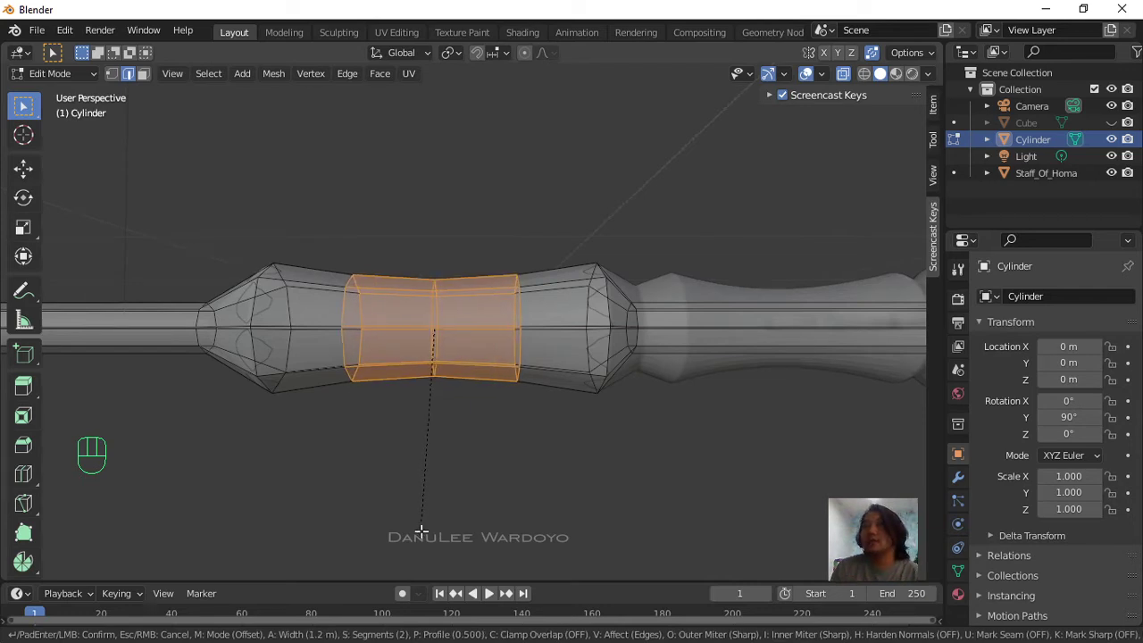
scroll(421, 531, up, 1)
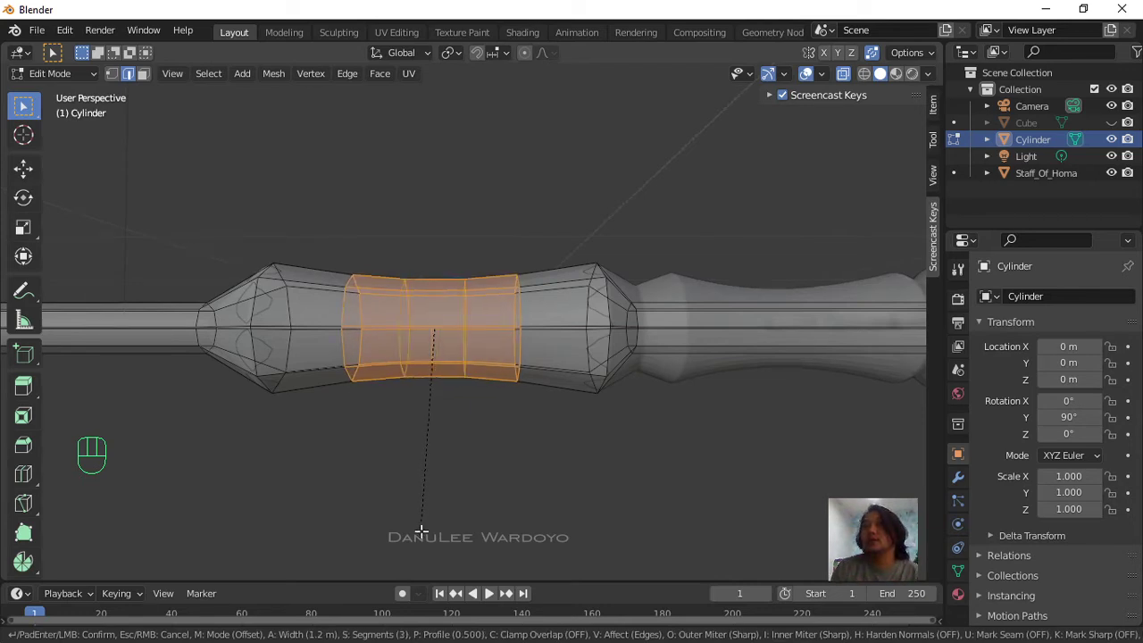
scroll(421, 532, down, 1)
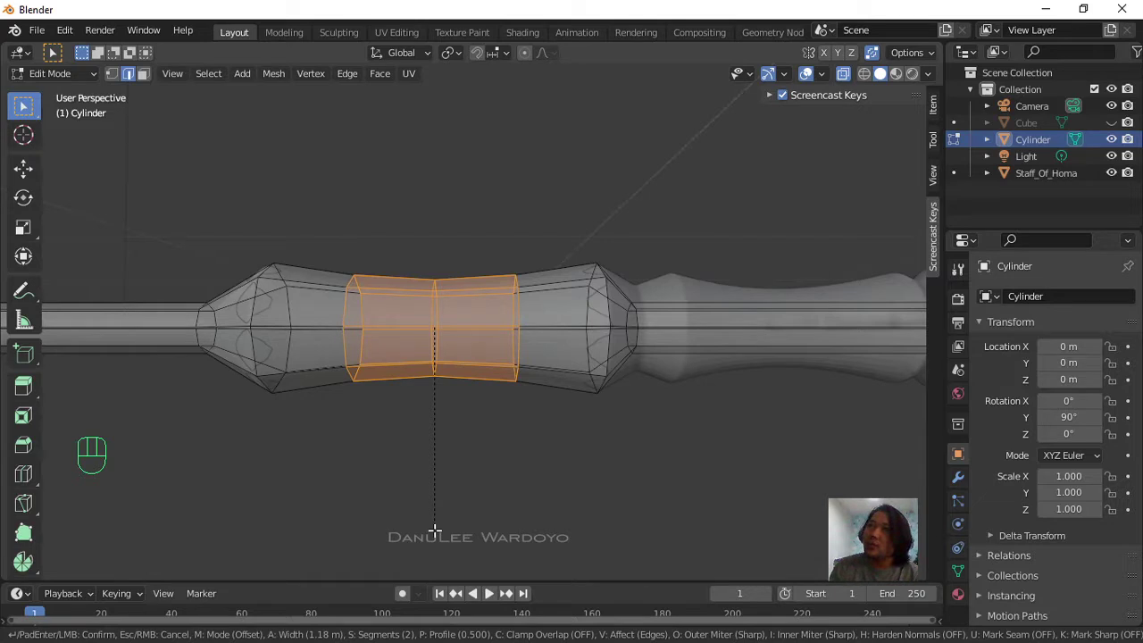
click(433, 531)
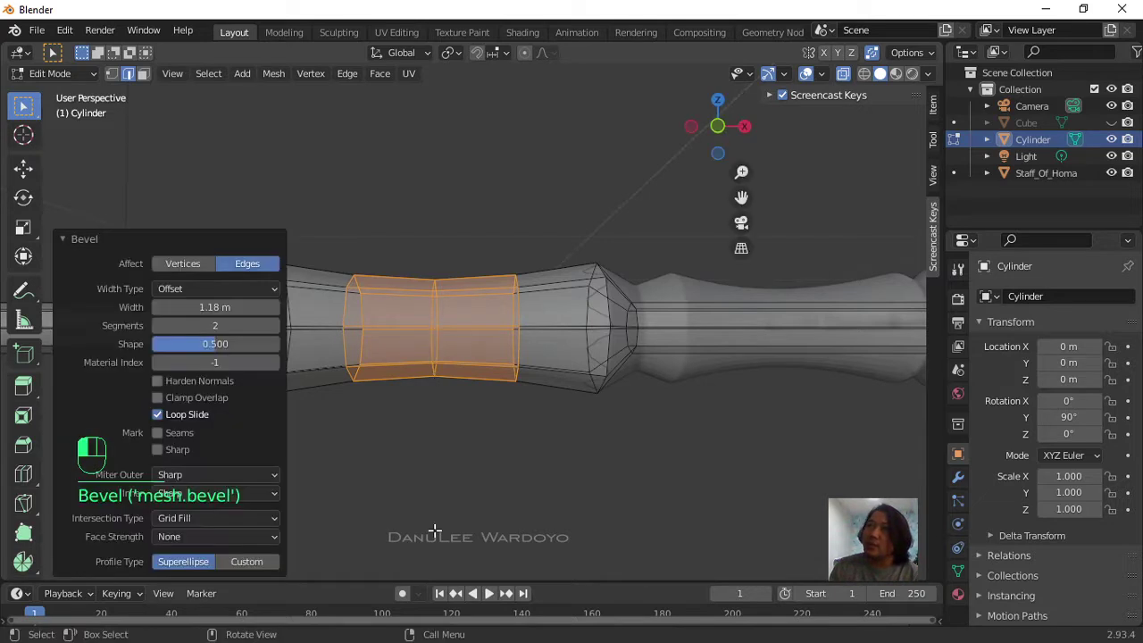
click(460, 462)
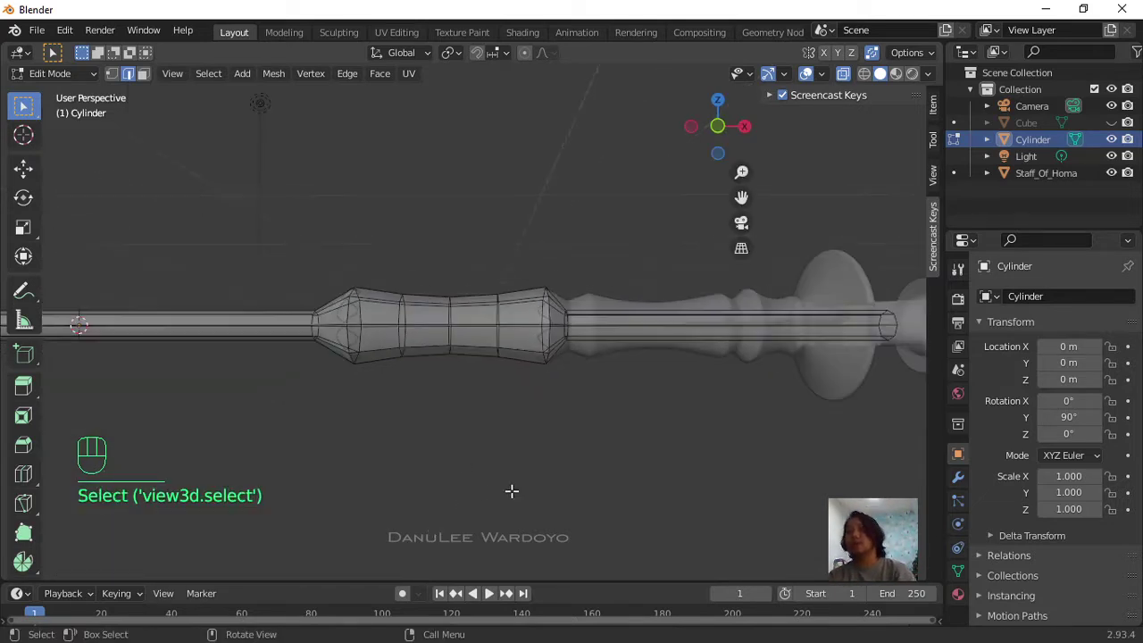
Step: In front view, add one loop cut on the thin cylinder at the groove ending the reference handle's second section
key(KP_1)
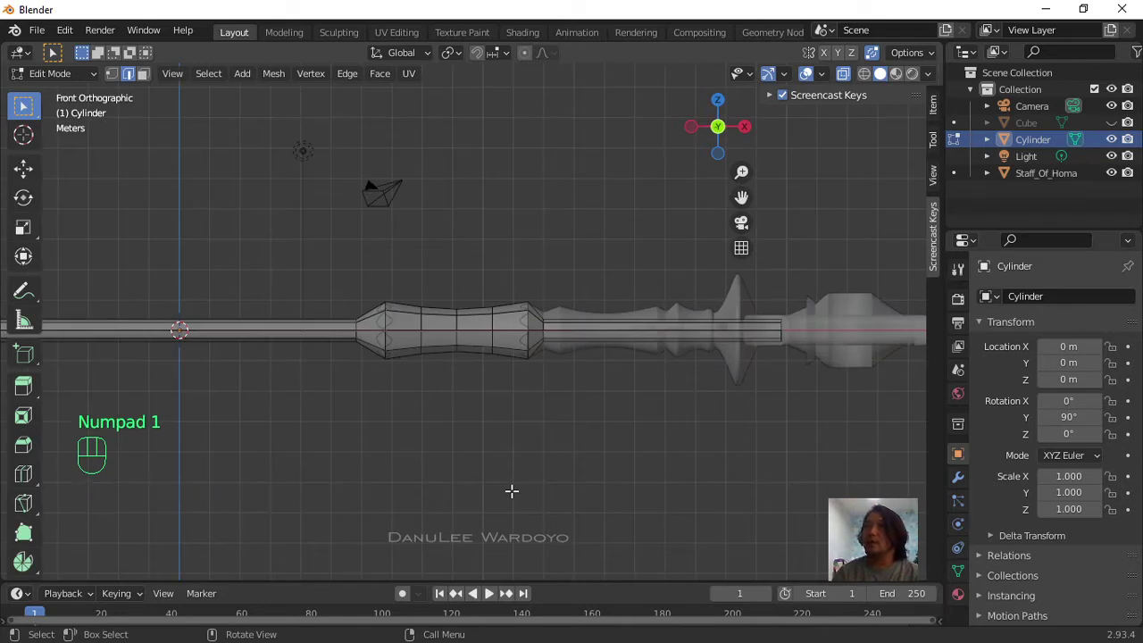
scroll(490, 349, up, 3)
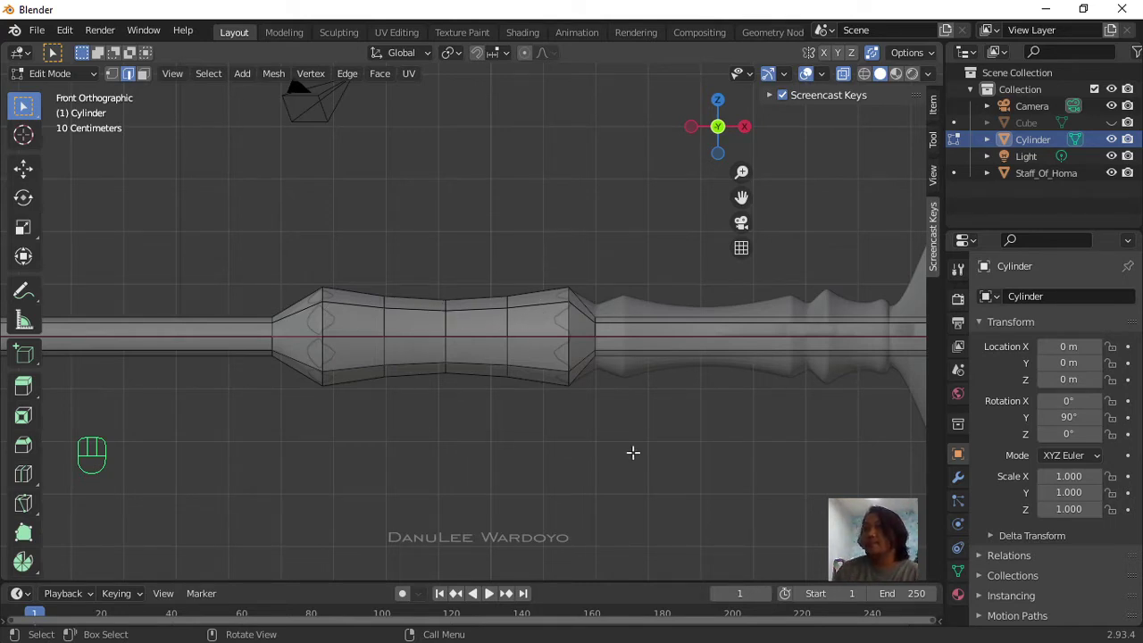
scroll(633, 453, down, 1)
scroll(660, 442, up, 1)
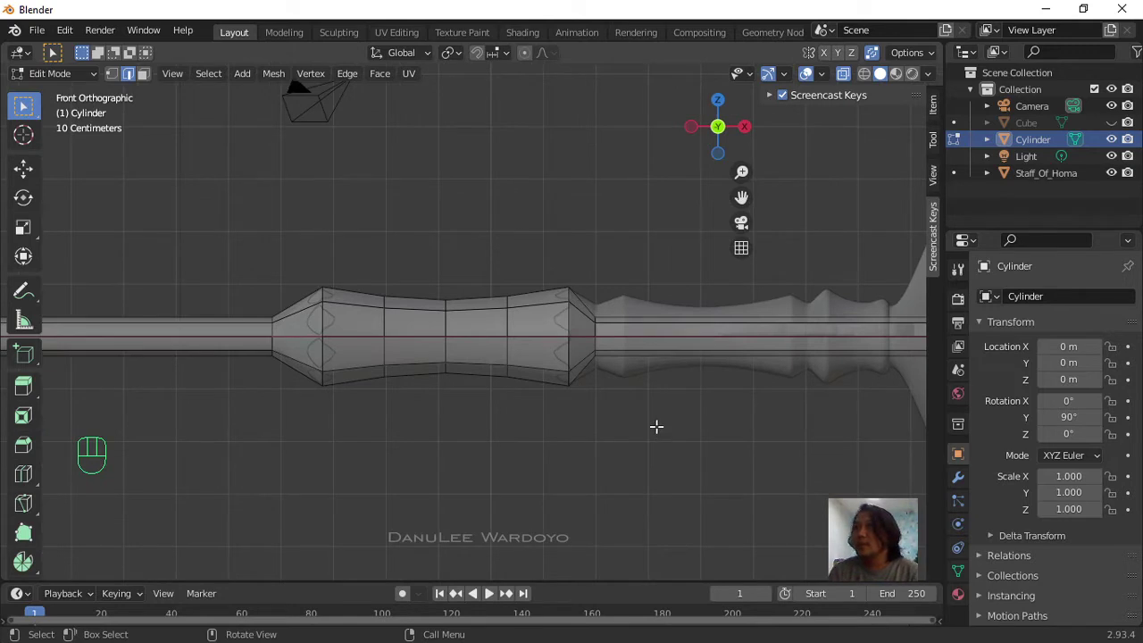
shift+middle_drag(704, 428, 502, 446)
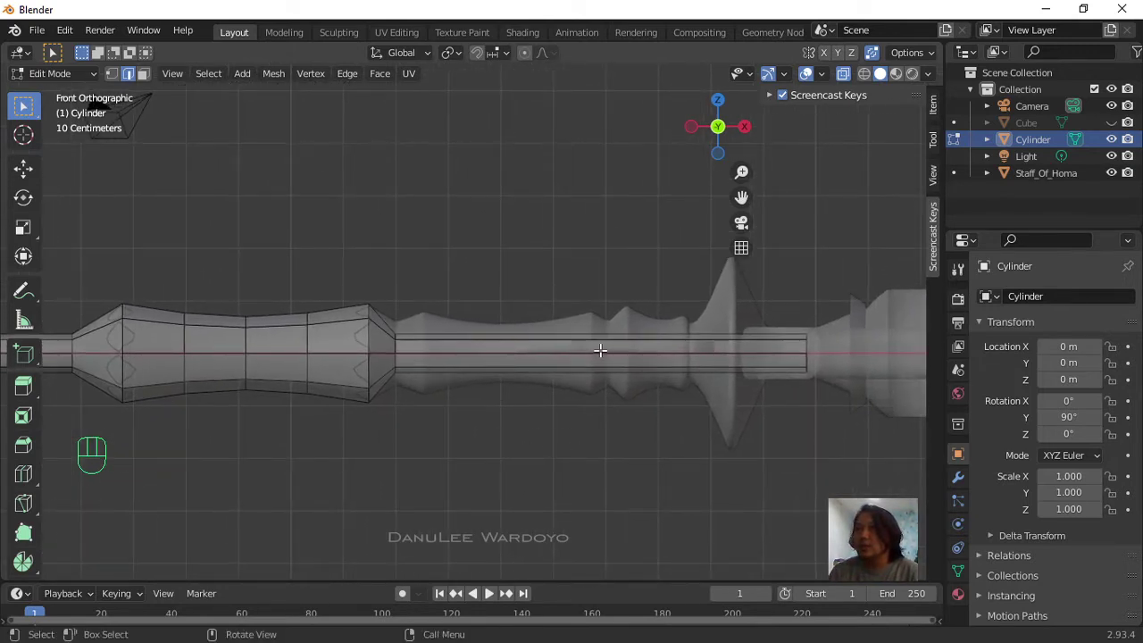
scroll(420, 359, up, 3)
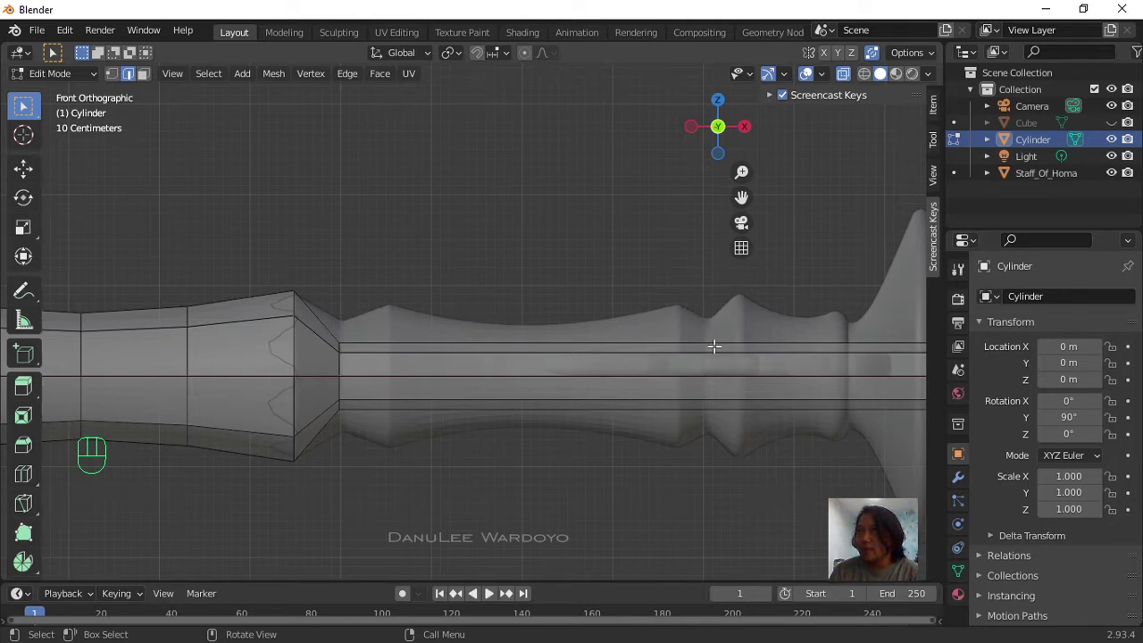
key(alt+z)
key(alt+z)
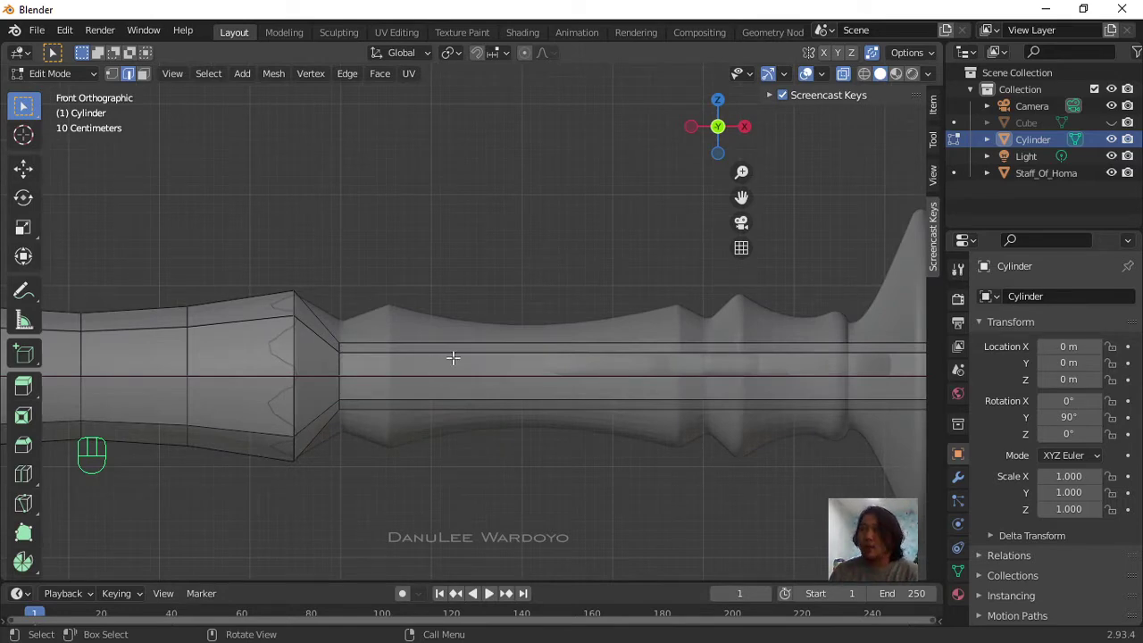
key(ctrl+r)
click(661, 379)
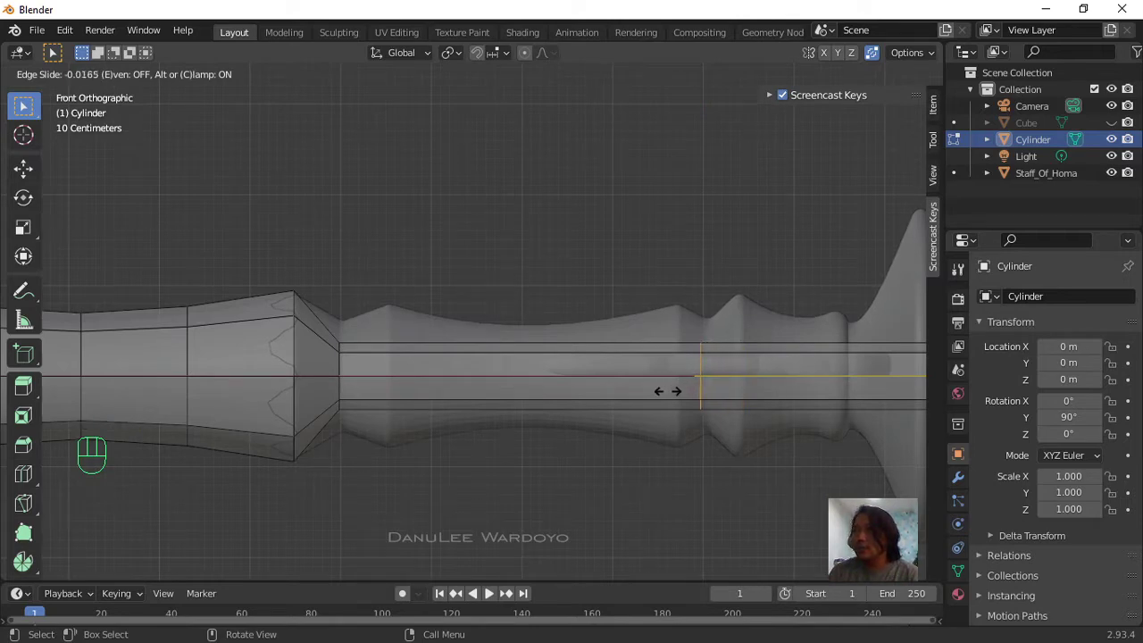
click(669, 390)
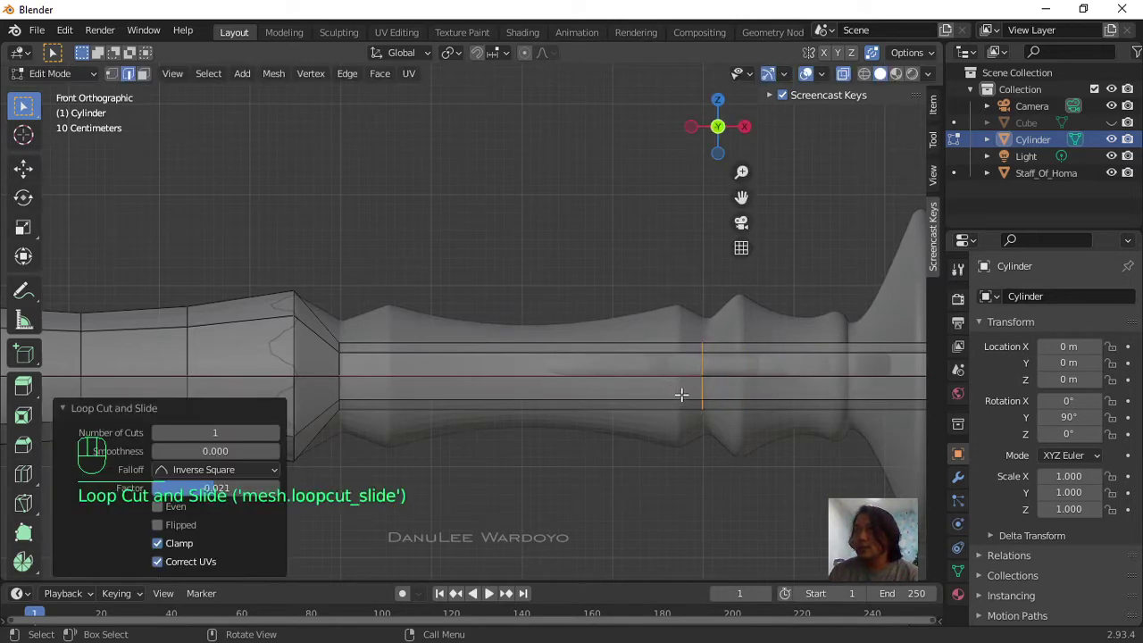
Step: Add another loop cut just beyond that groove, slid to the peak of the reference's next ridge at a factor of about 0.783
scroll(756, 393, down, 1)
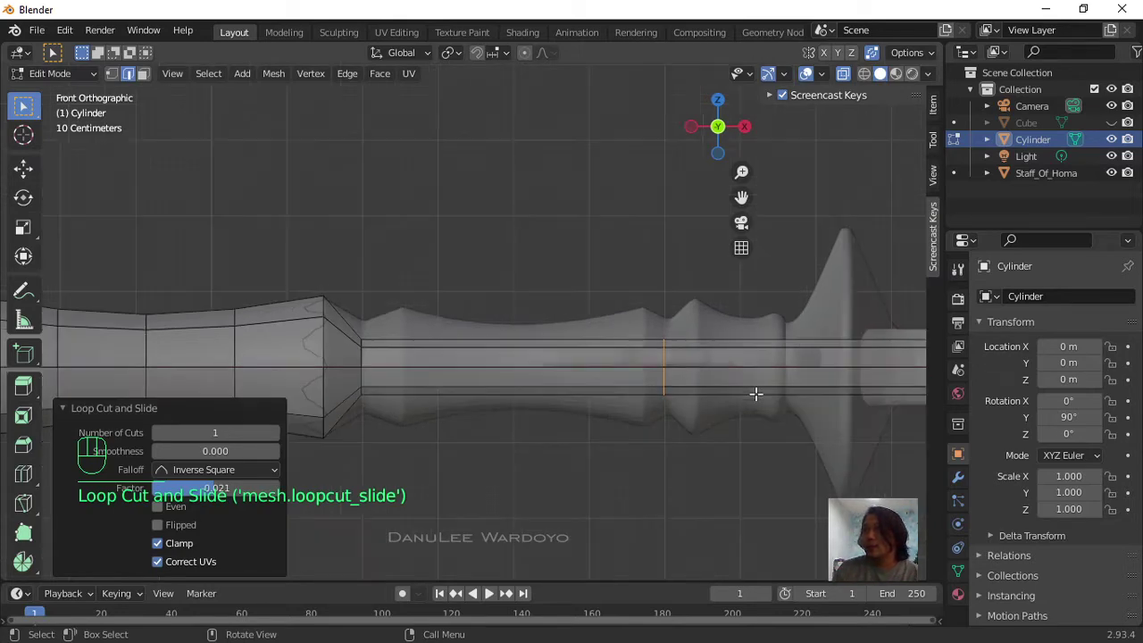
scroll(751, 400, up, 1)
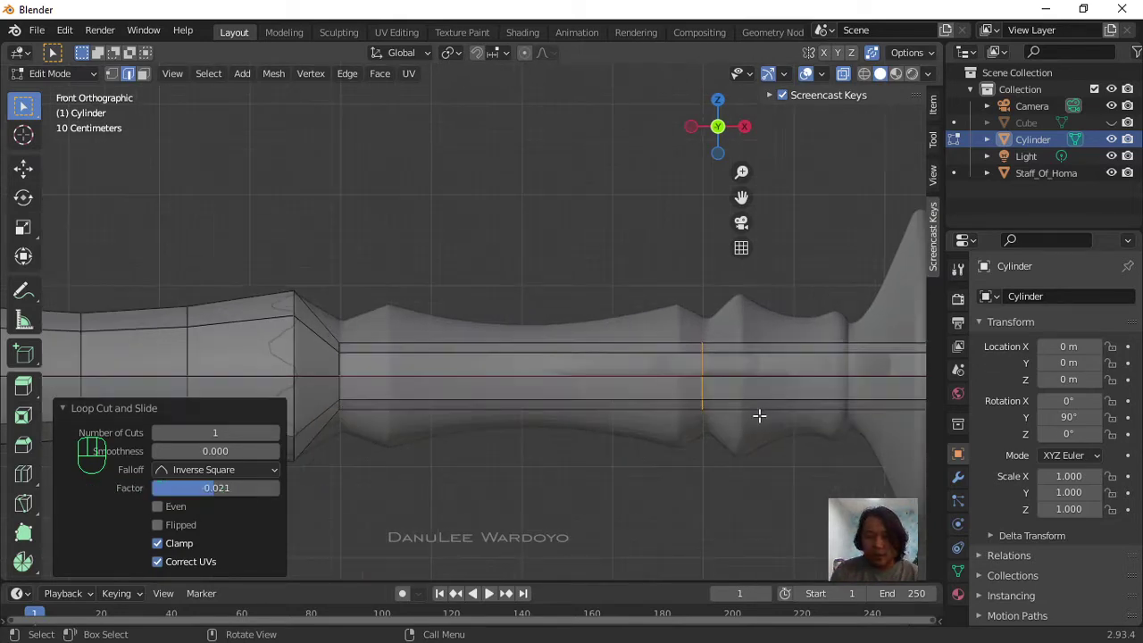
key(ctrl+r)
click(754, 407)
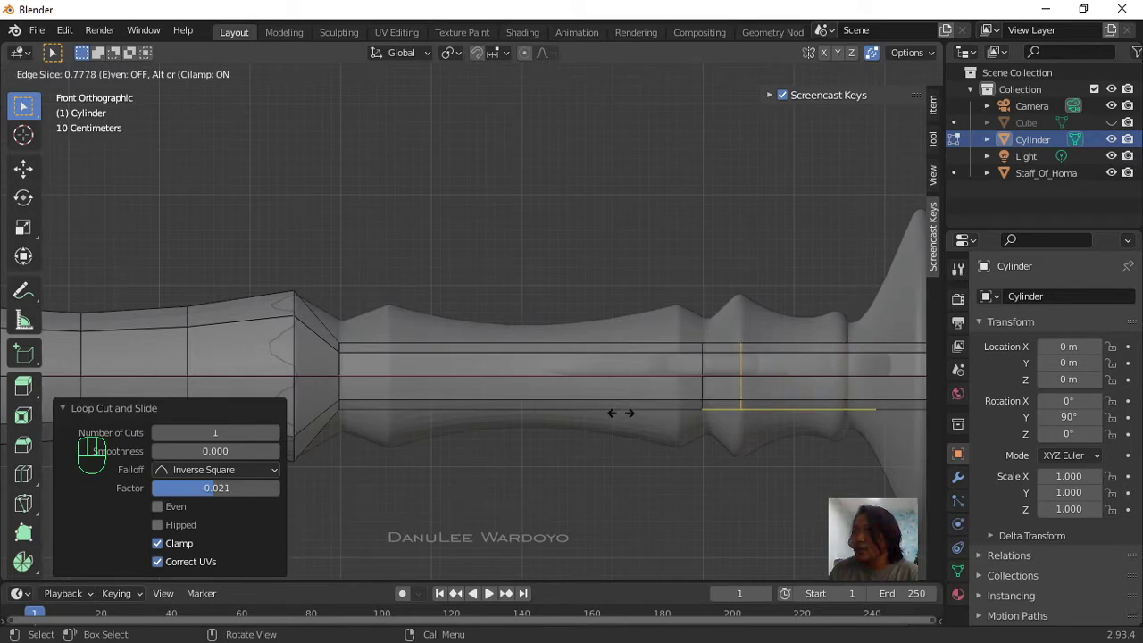
click(619, 412)
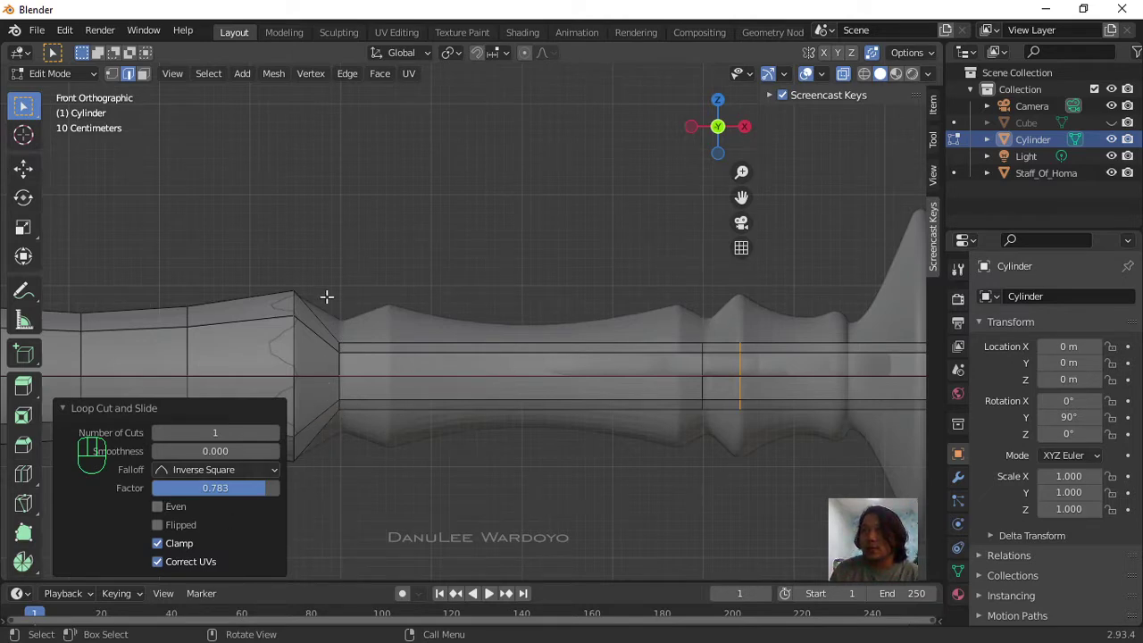
Step: Box-select the handle's second section between its end loops and scale it to about 1.806 in Y and Z, locking X
drag(322, 235, 723, 485)
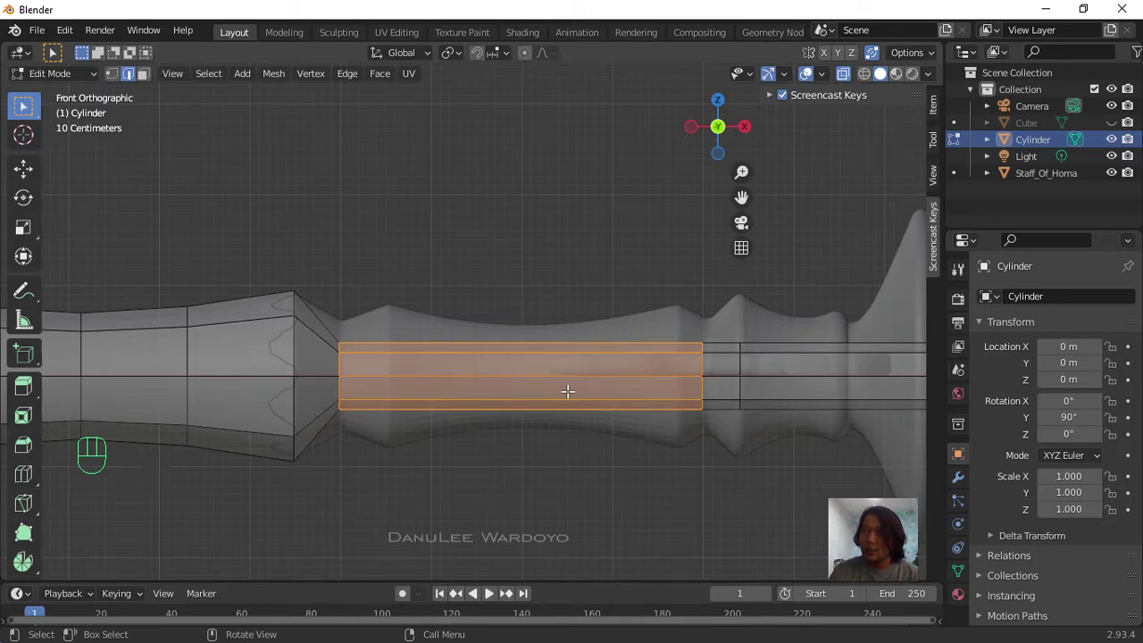
key(s)
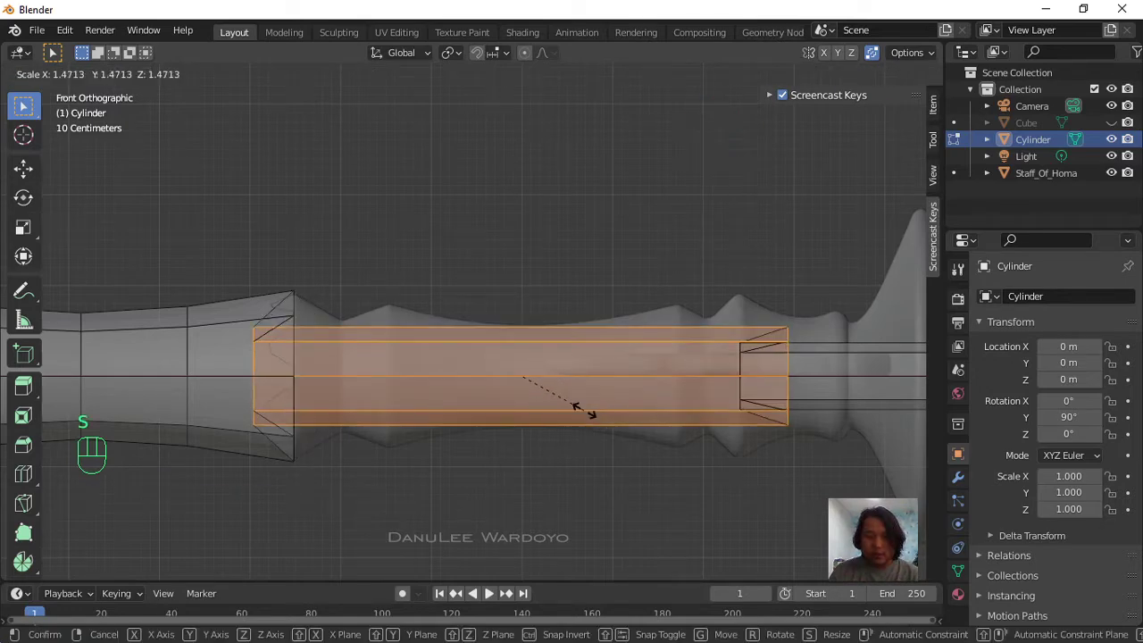
key(x)
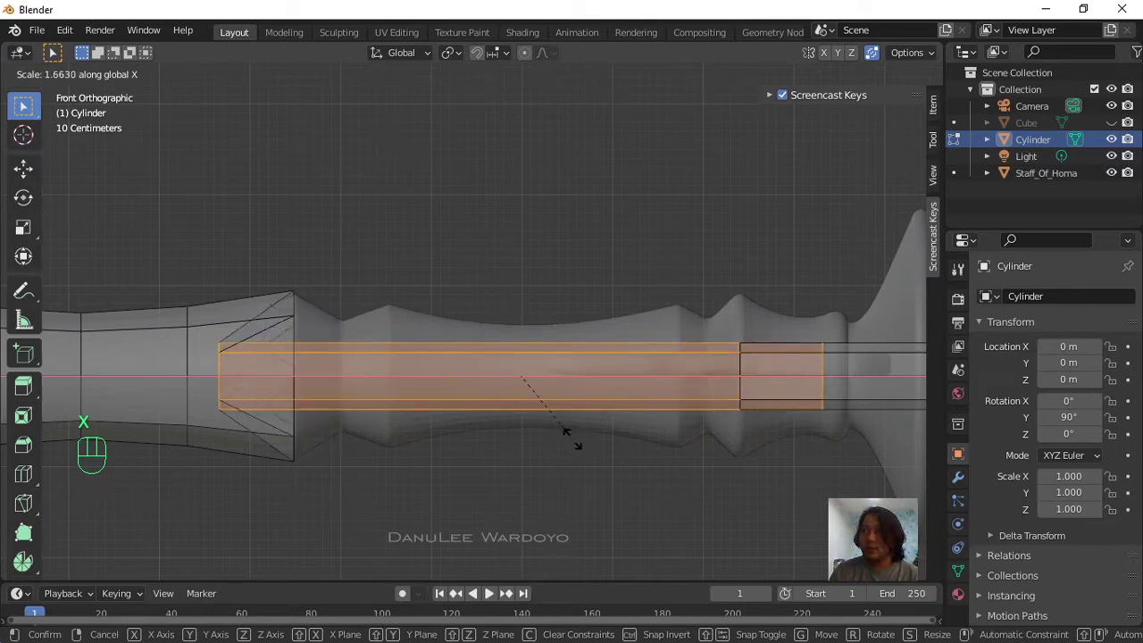
key(shift)
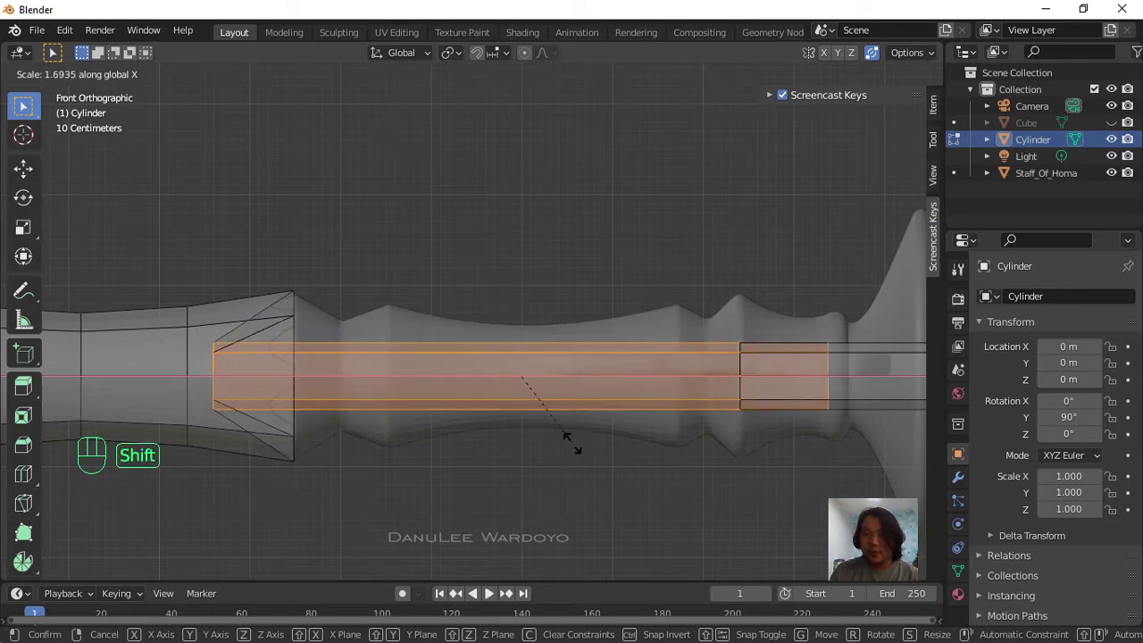
key(shift+x)
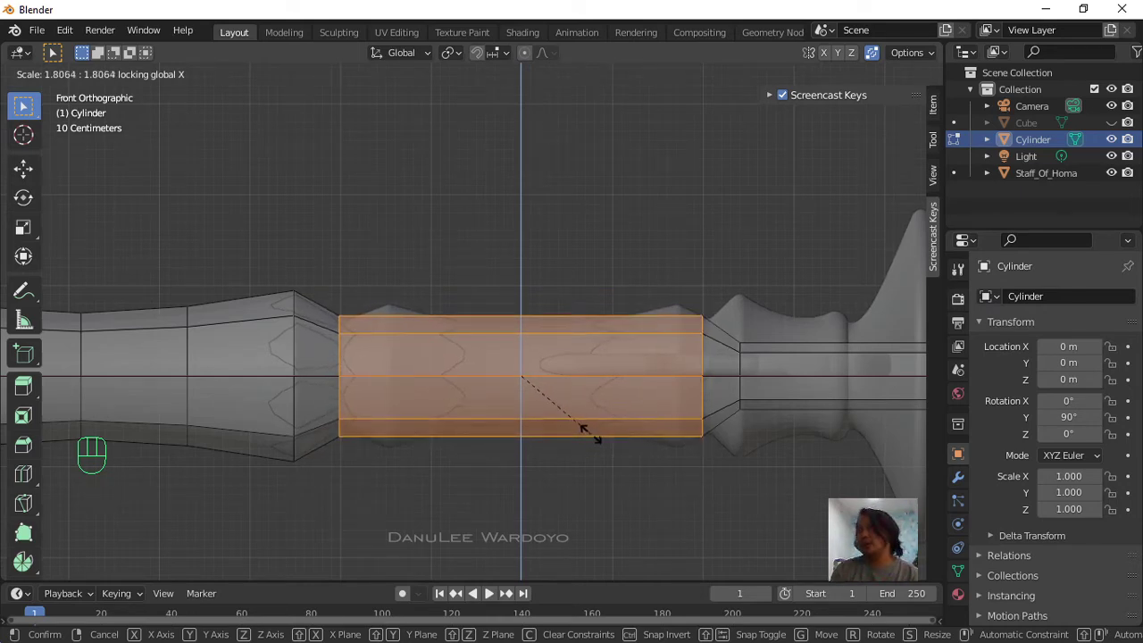
click(584, 429)
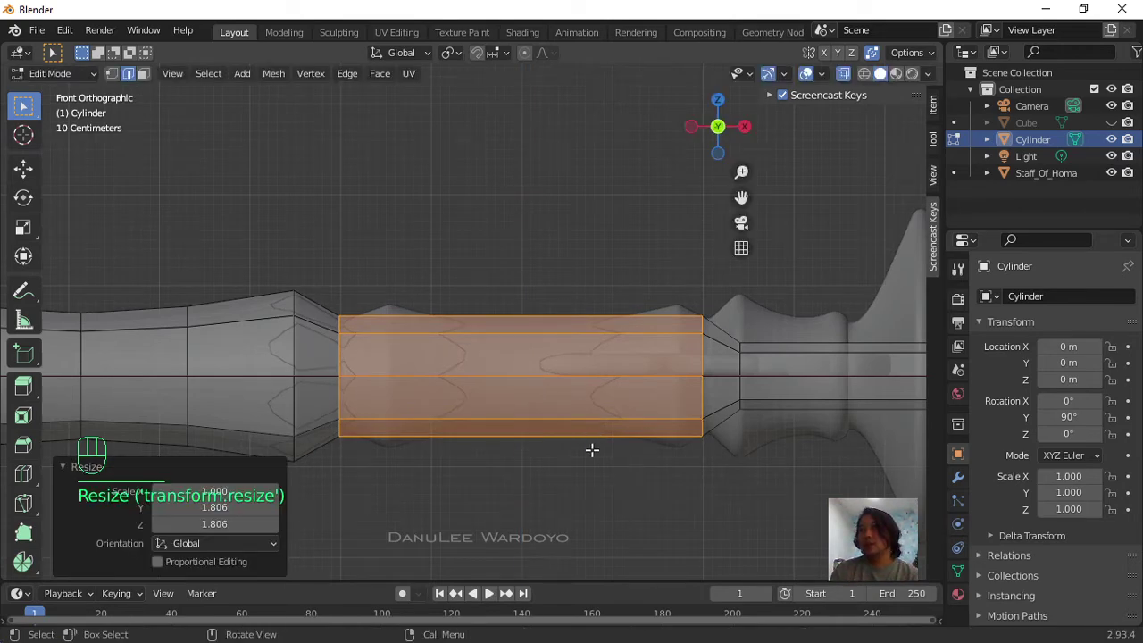
Step: Add two loop cuts in the widened second section, sliding one to each of the reference's two ridge peaks
key(ctrl+r)
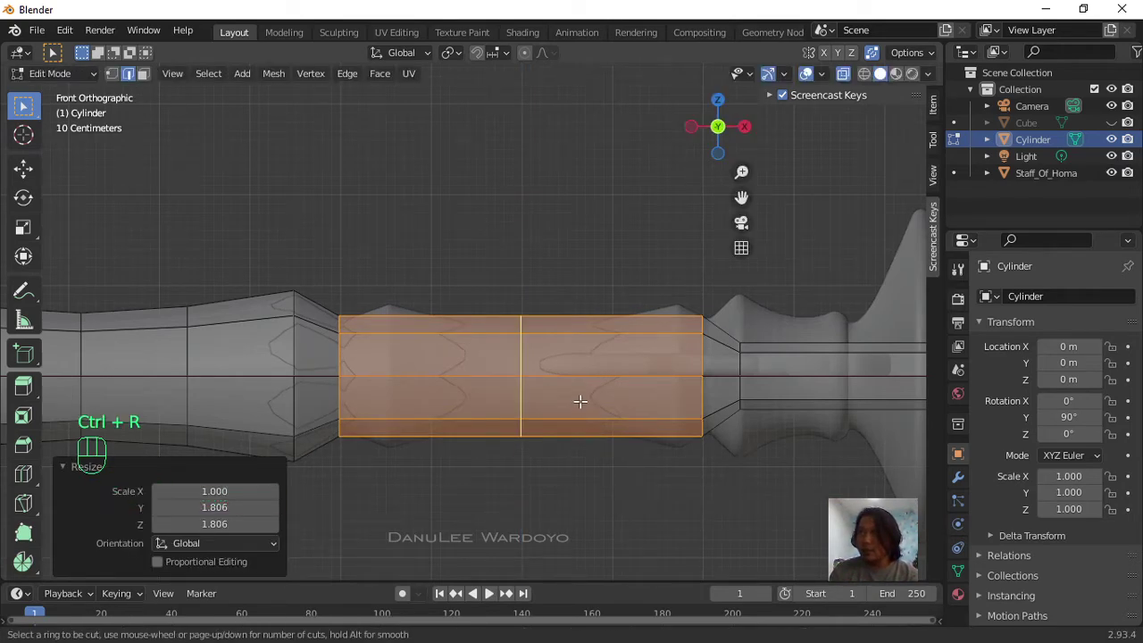
click(581, 402)
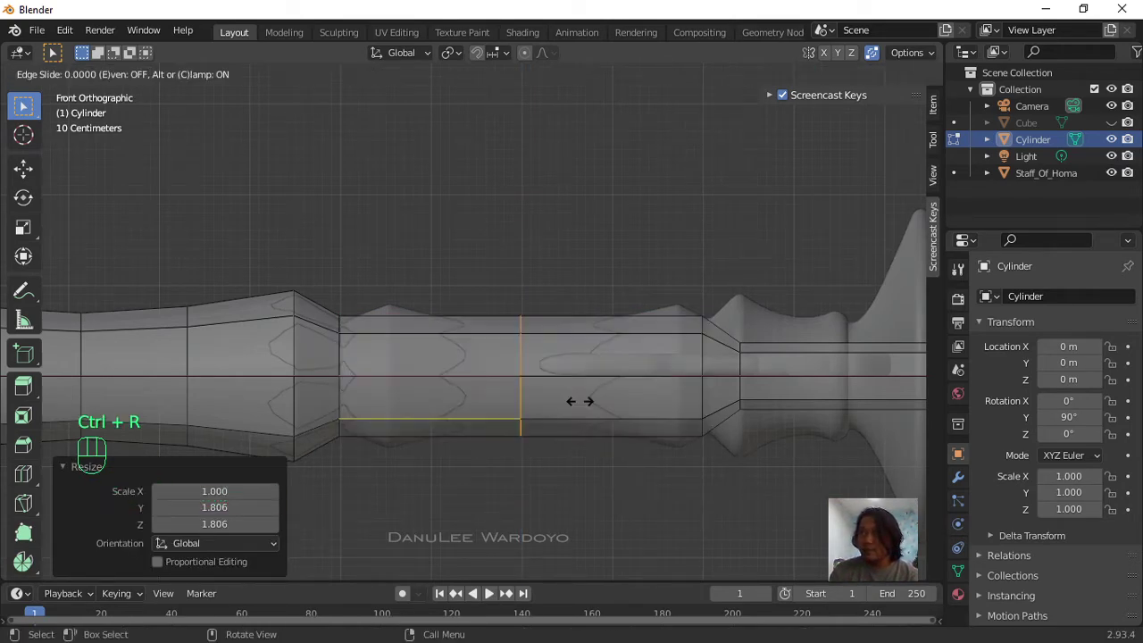
click(442, 388)
key(ctrl+r)
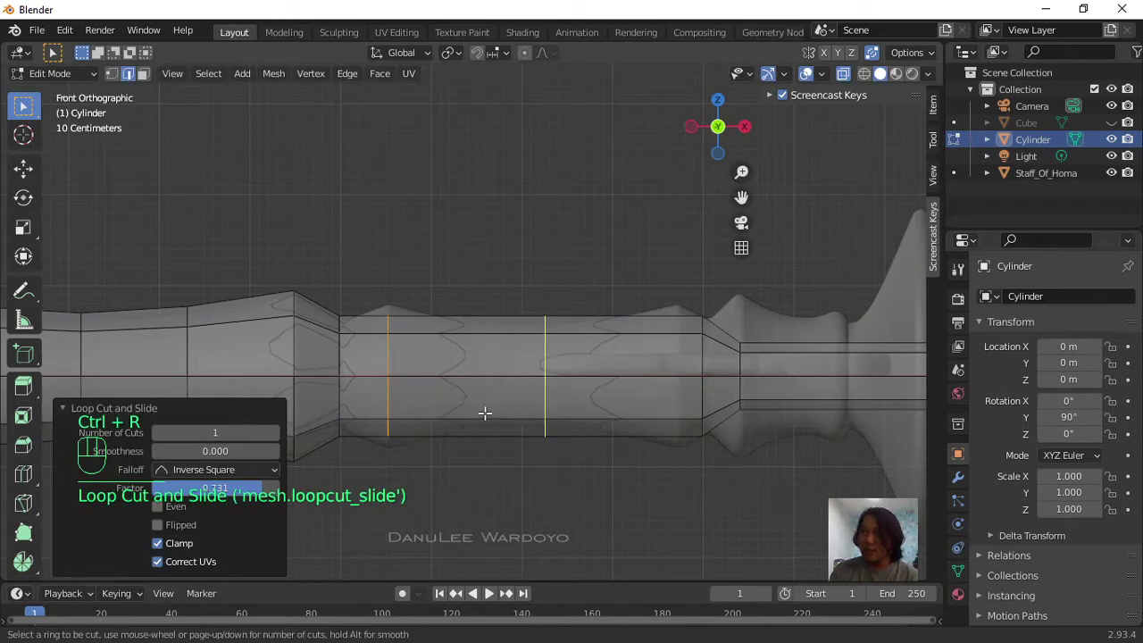
click(484, 411)
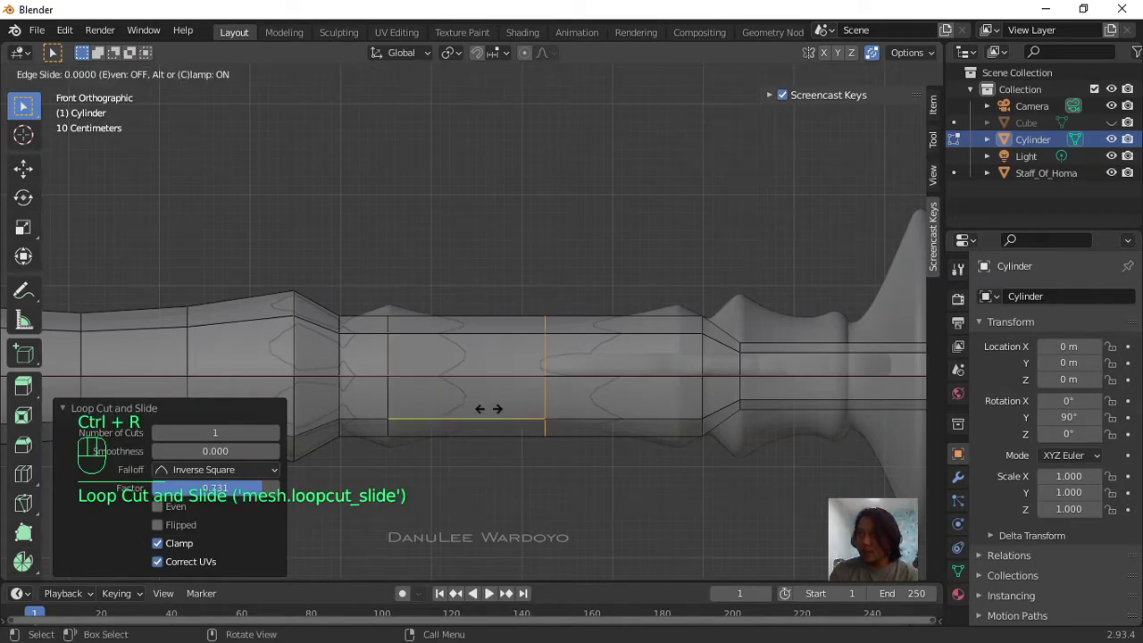
click(624, 417)
key(ctrl+r)
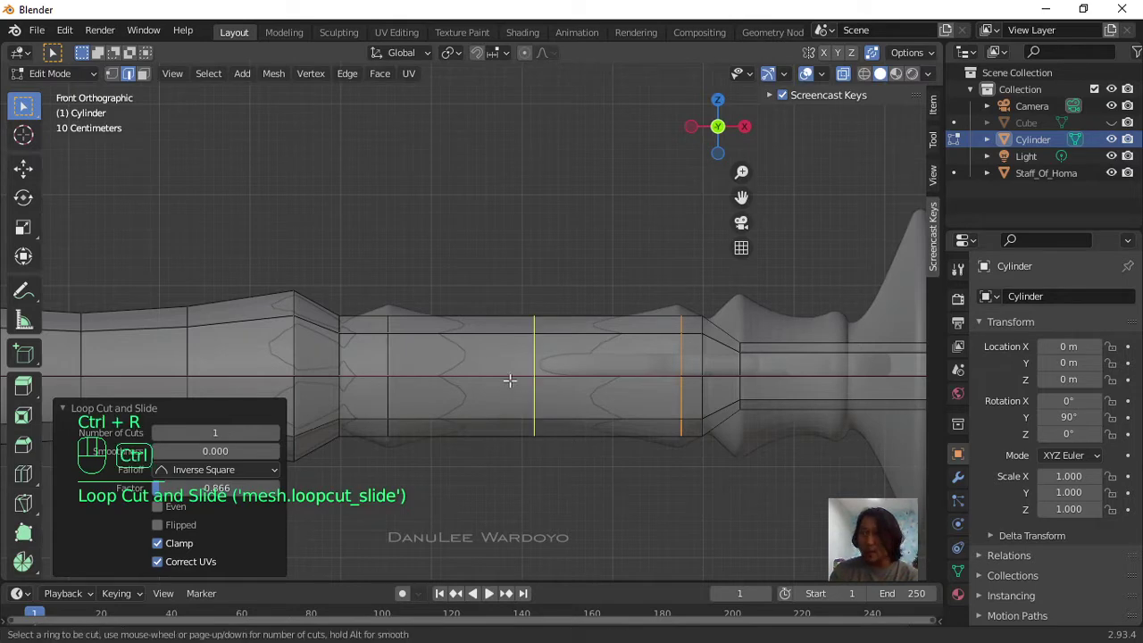
click(509, 380)
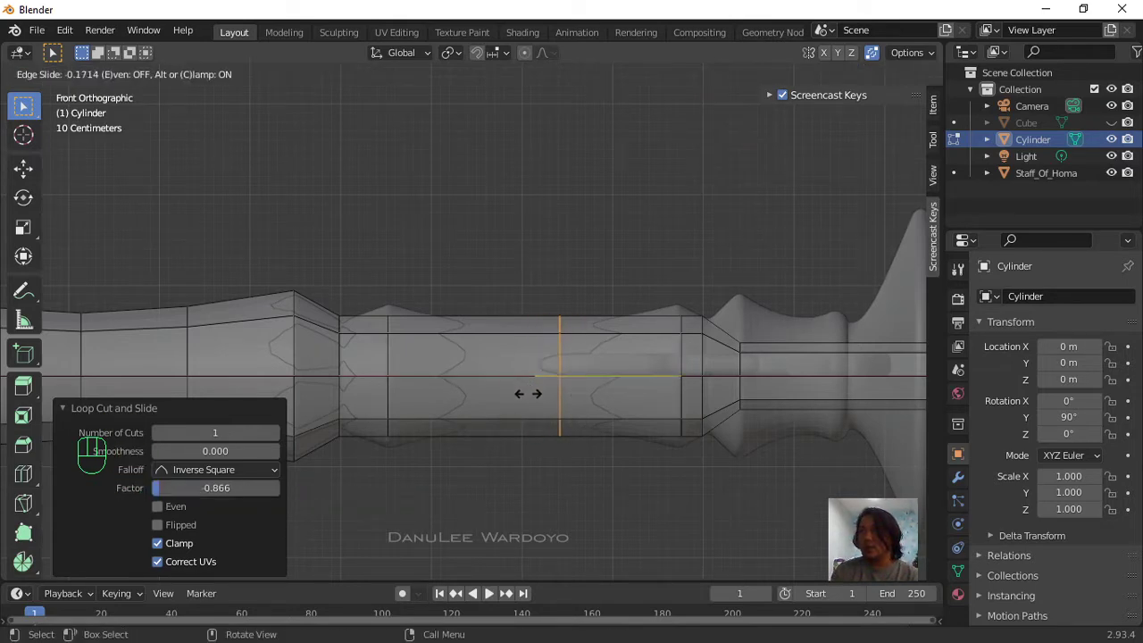
right_click(453, 376)
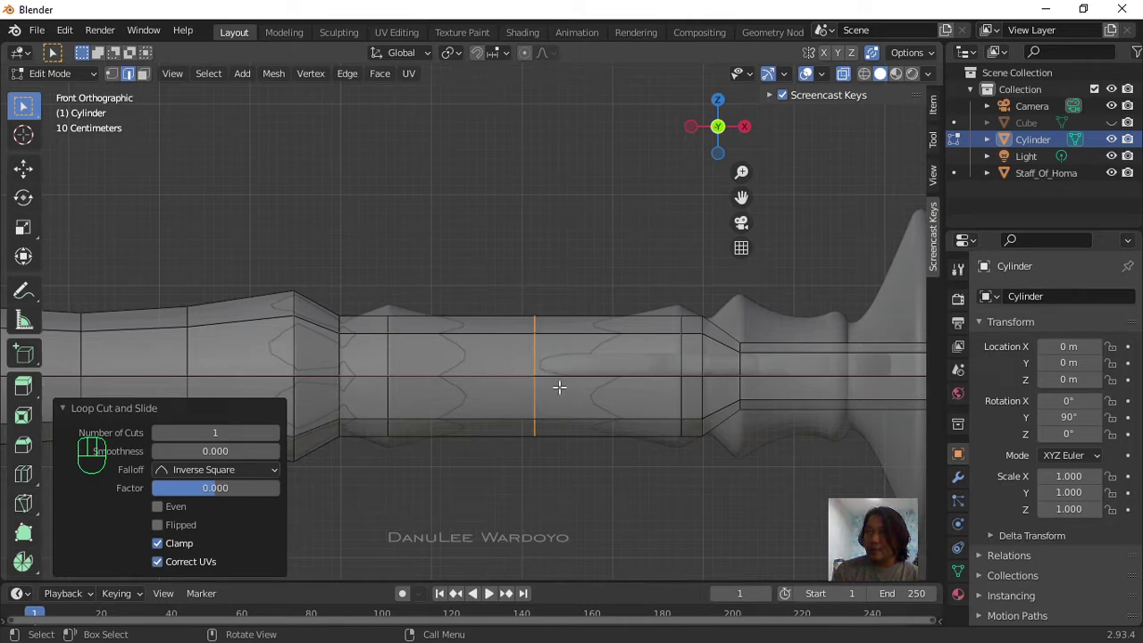
key(ctrl+z)
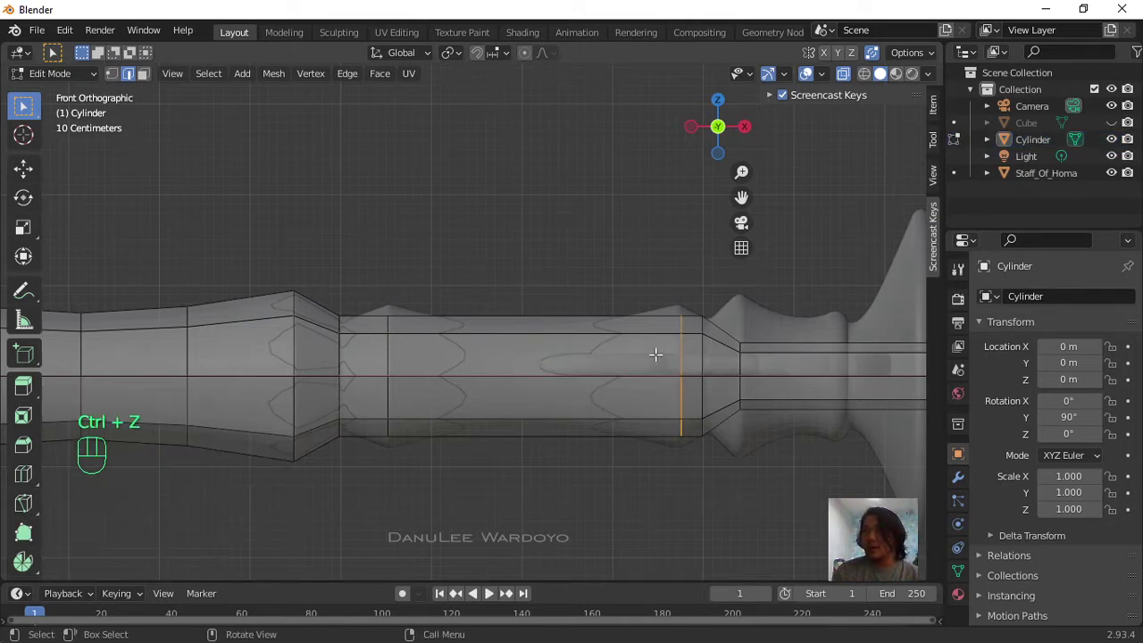
click(616, 258)
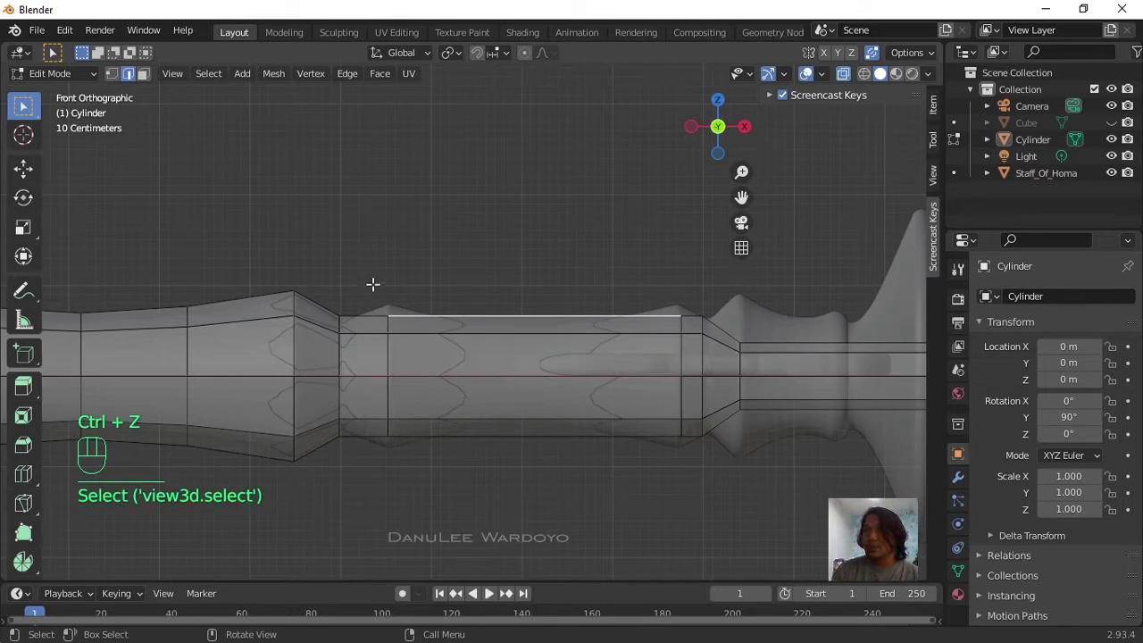
Step: Box-select the span between the second section's two ridge loops and scale it to about 1.213 in Y and Z, locking X
drag(376, 273, 684, 495)
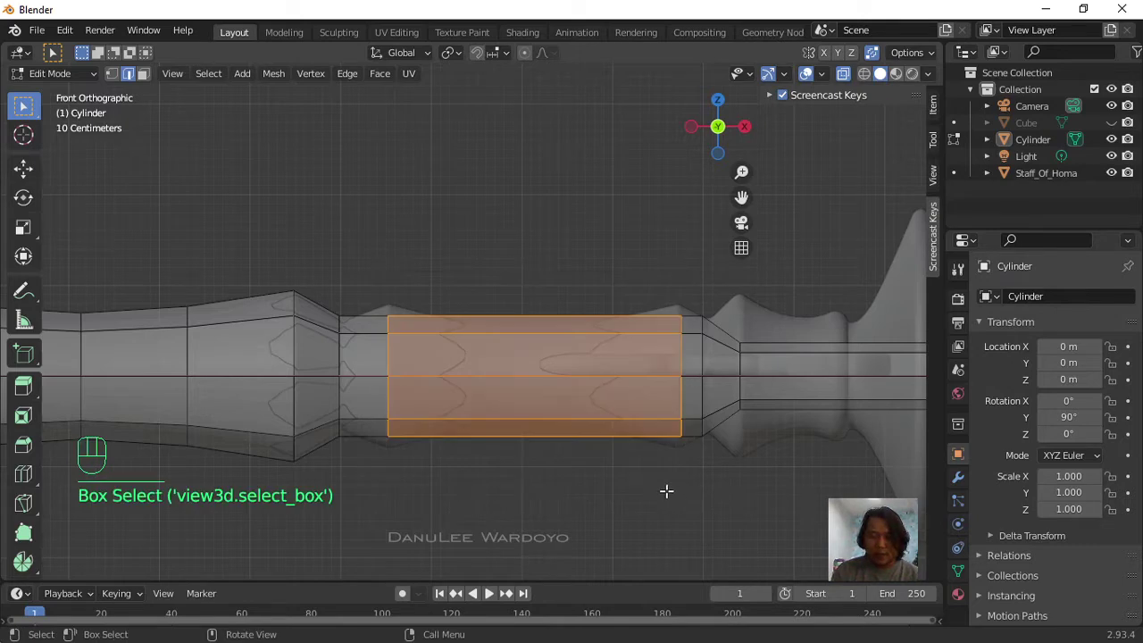
key(s)
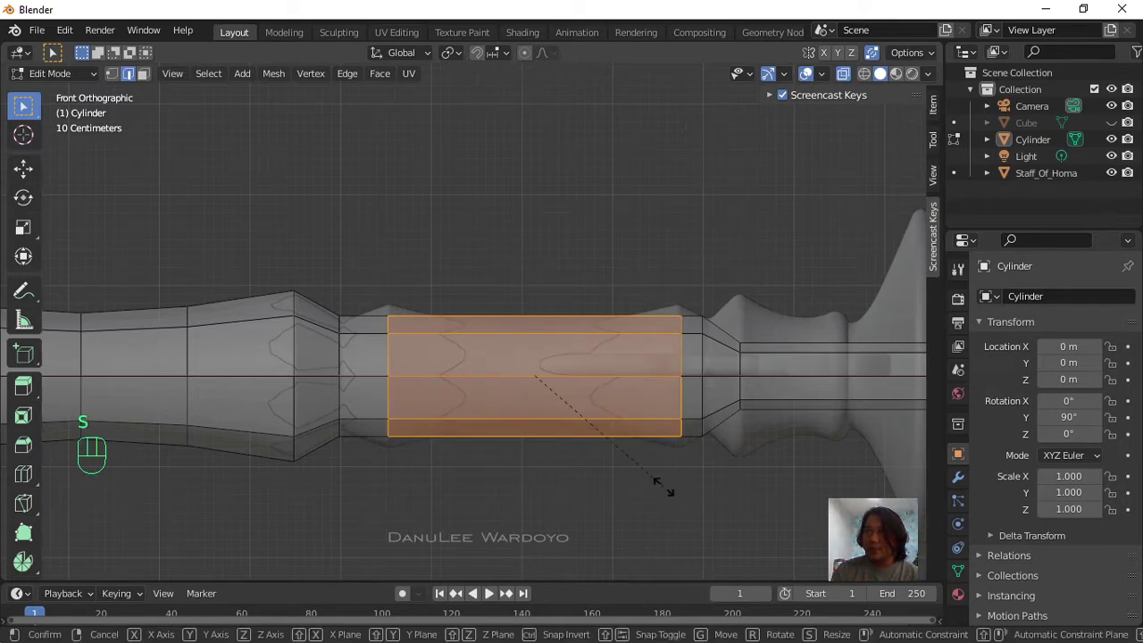
key(shift)
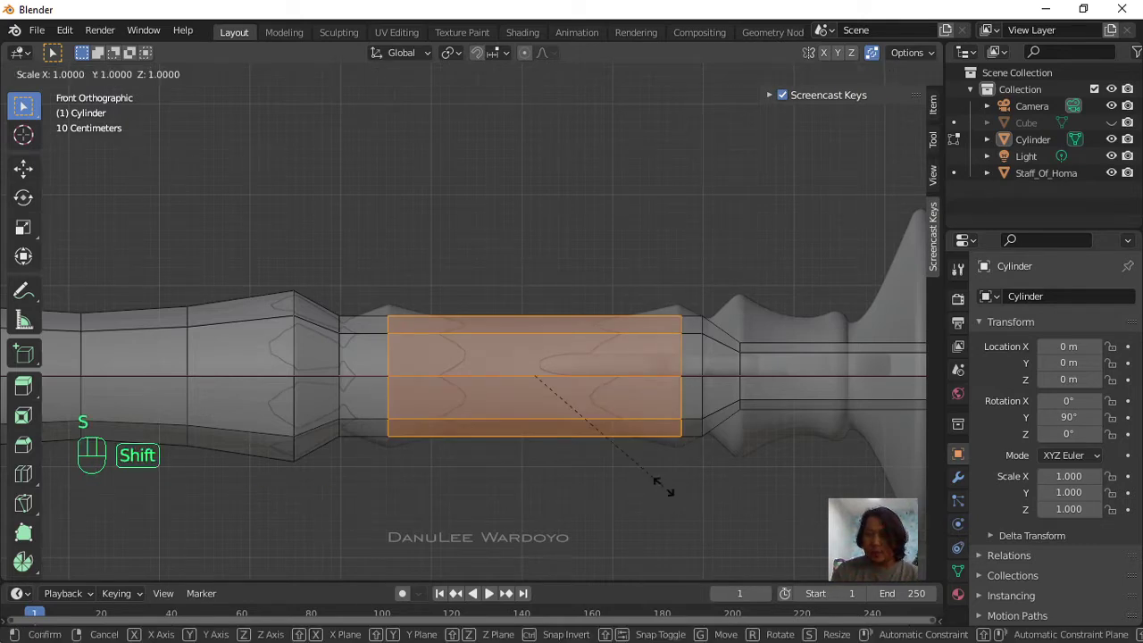
key(shift+x)
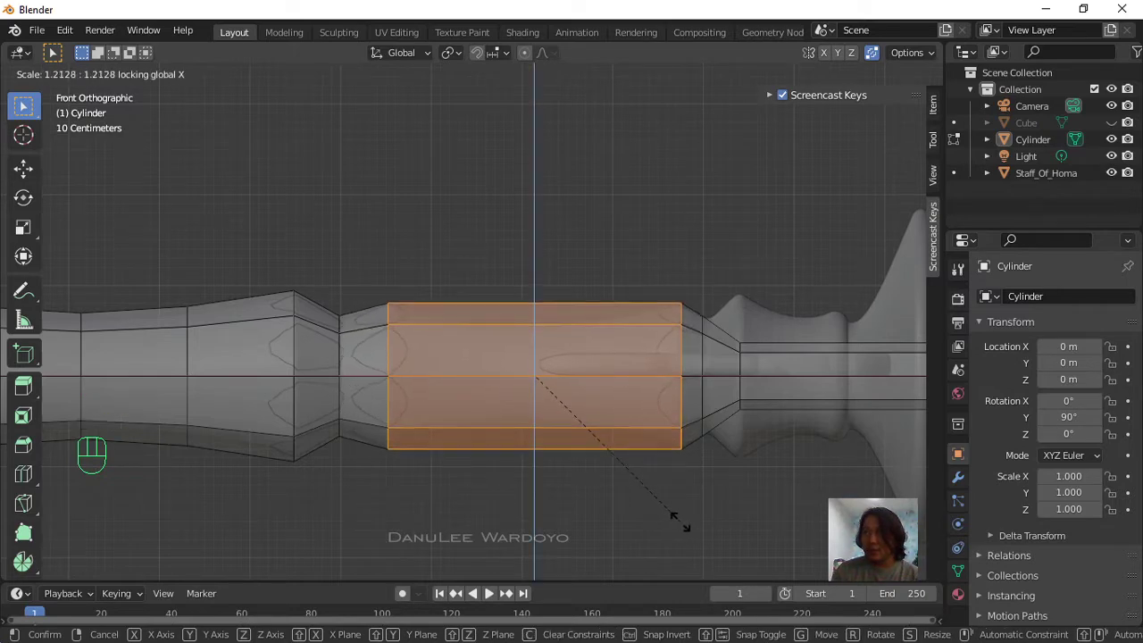
click(680, 522)
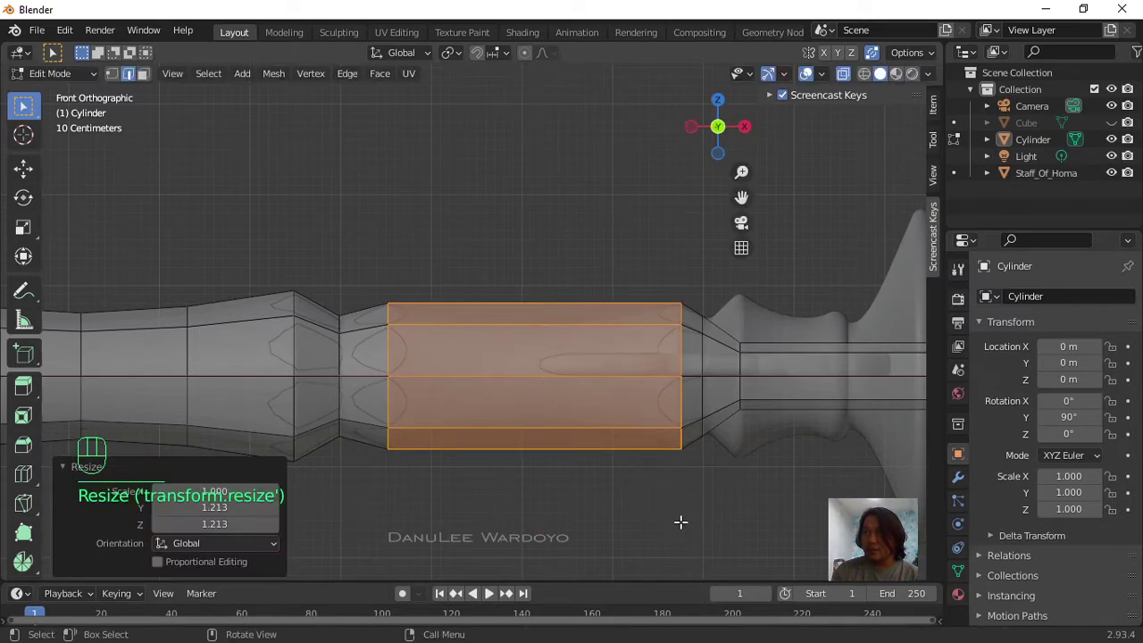
Step: Add one centred loop cut between the two ridges at factor 0 and scale it down to about 0.643
key(ctrl+r)
click(555, 403)
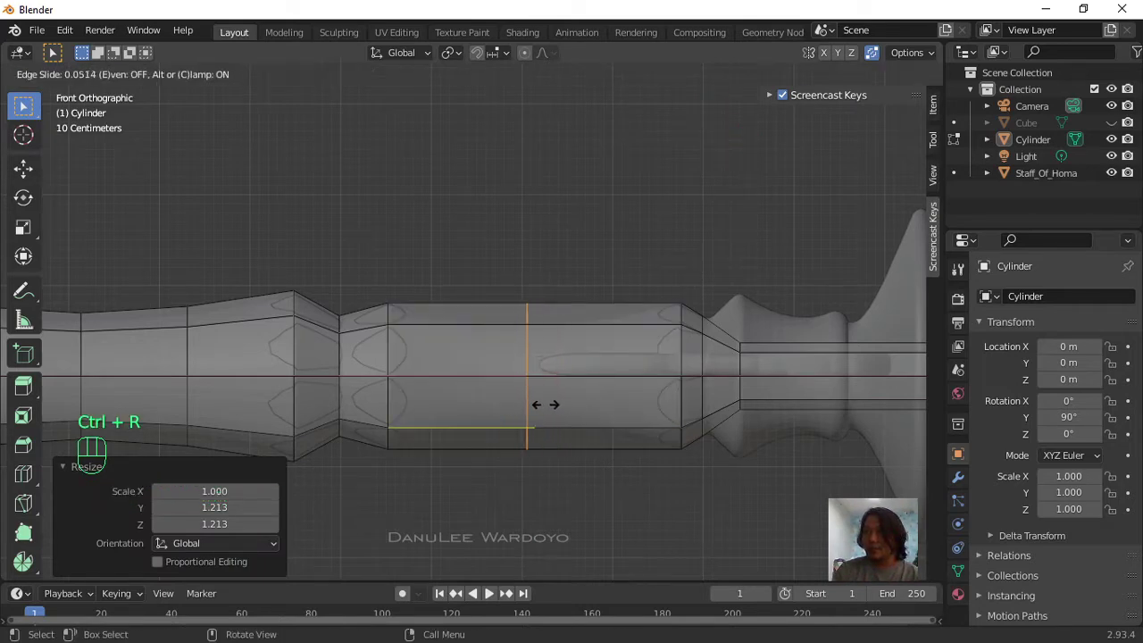
click(533, 402)
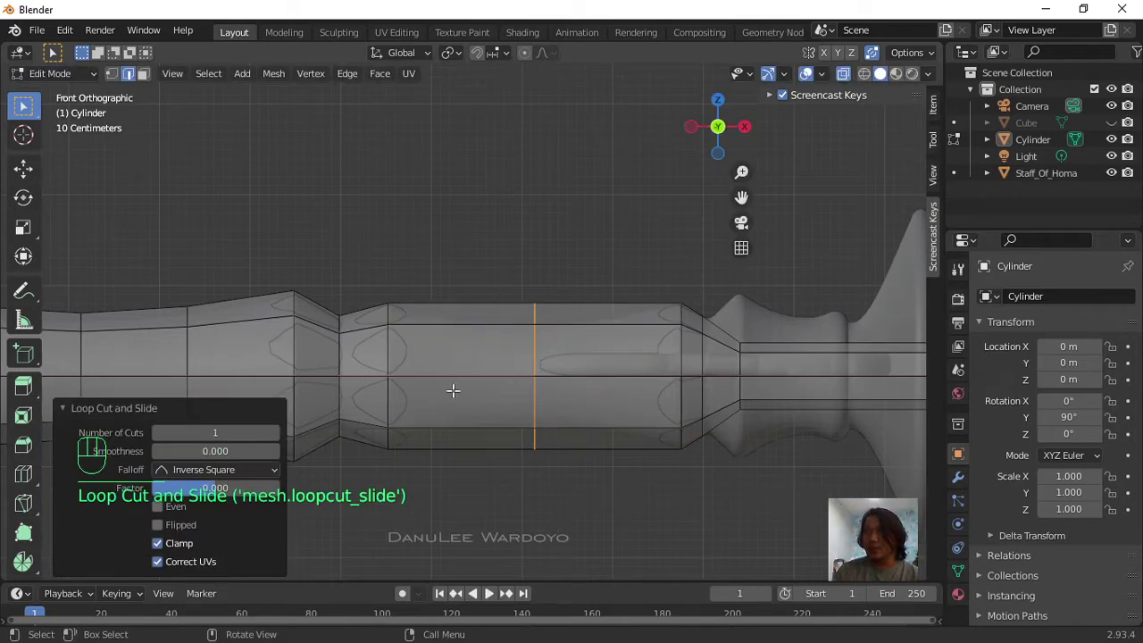
click(62, 407)
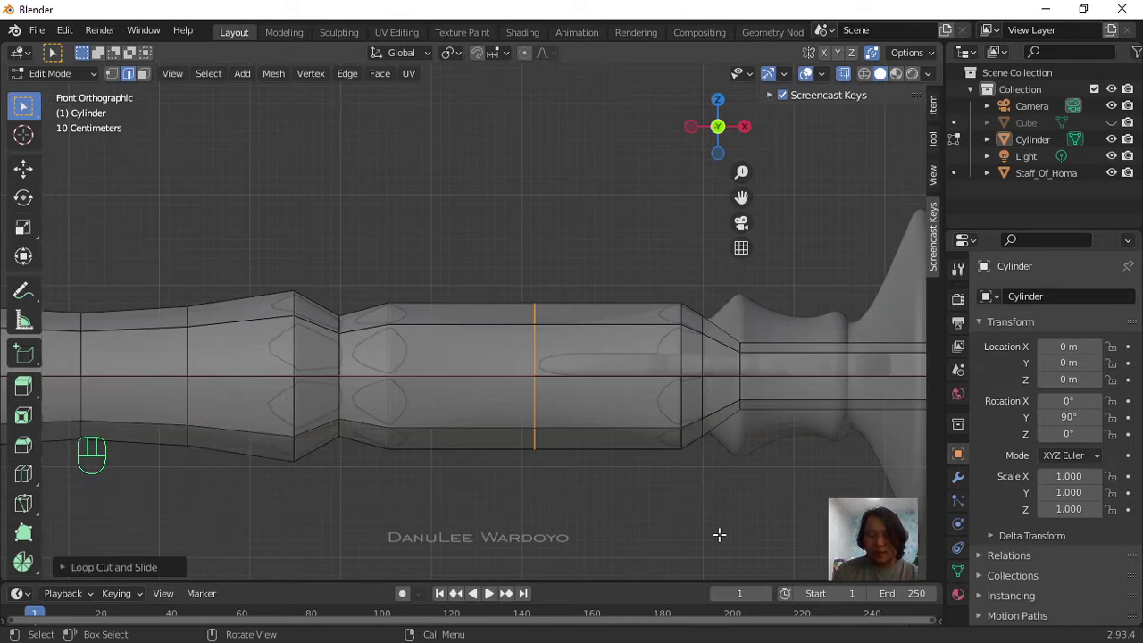
key(s)
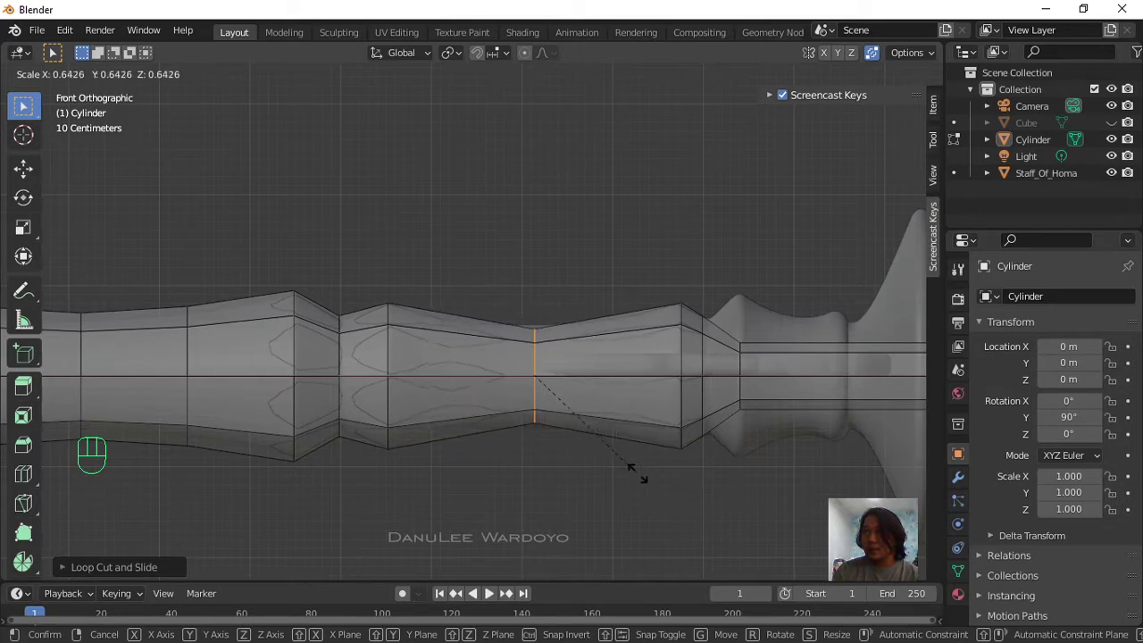
click(638, 474)
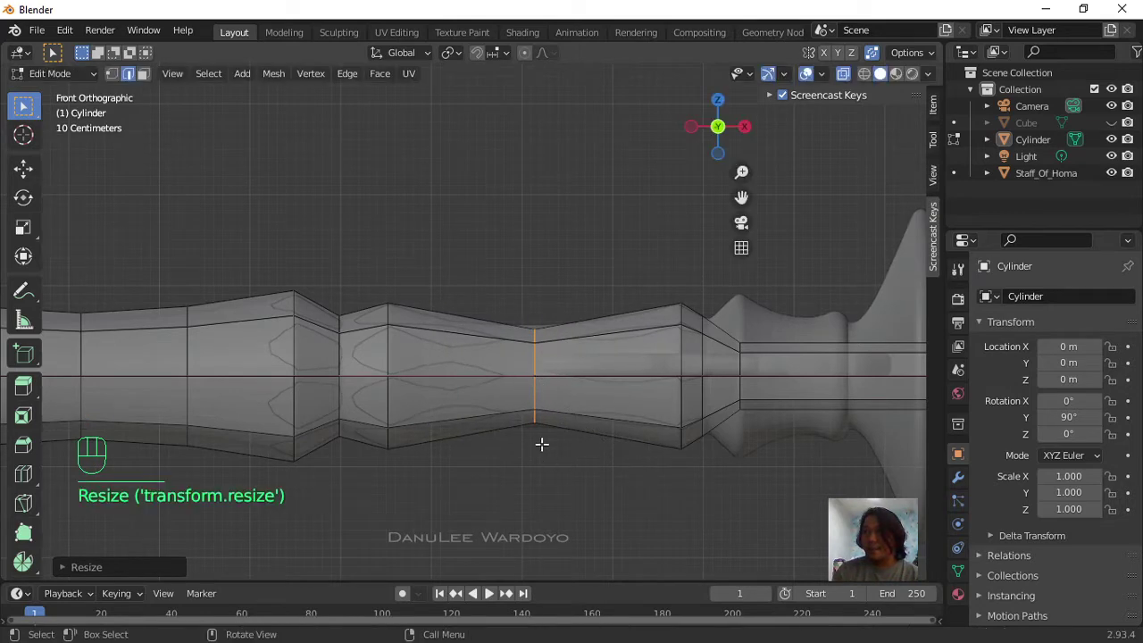
Step: Bevel the narrowed middle loop with 2 segments and a width of about 0.88 m to curve the waist
key(ctrl+b)
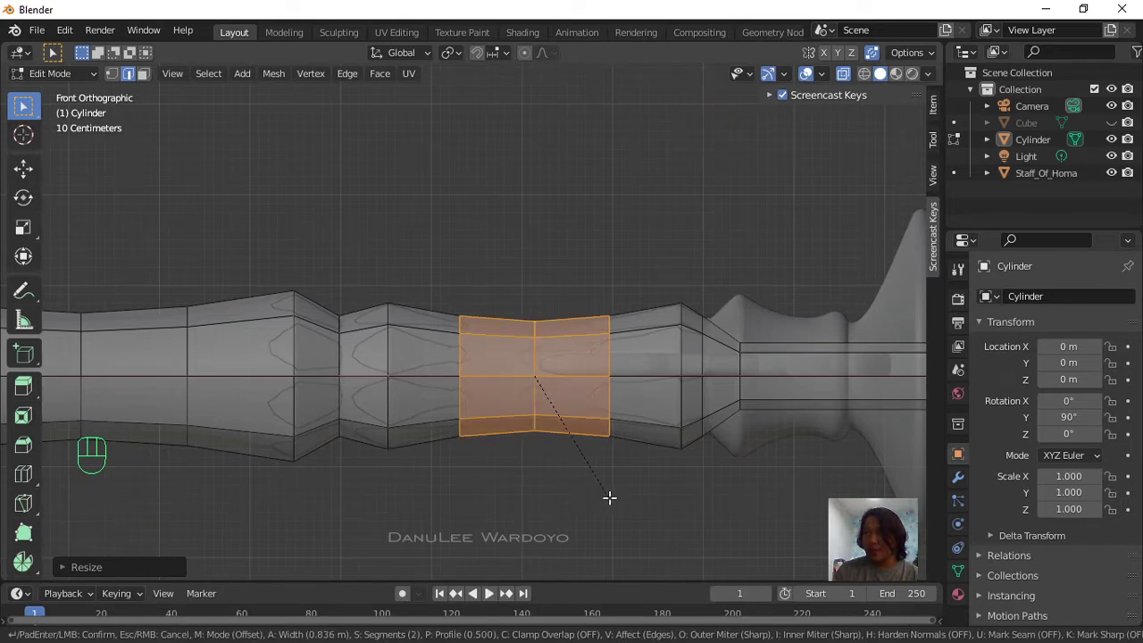
scroll(609, 497, up, 2)
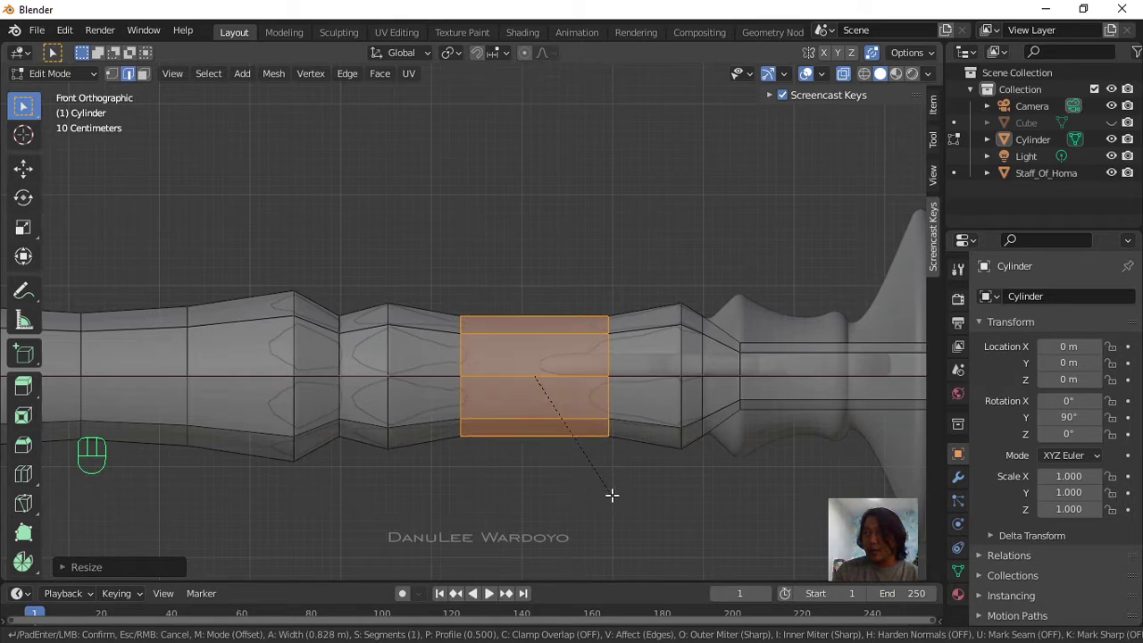
scroll(617, 493, down, 3)
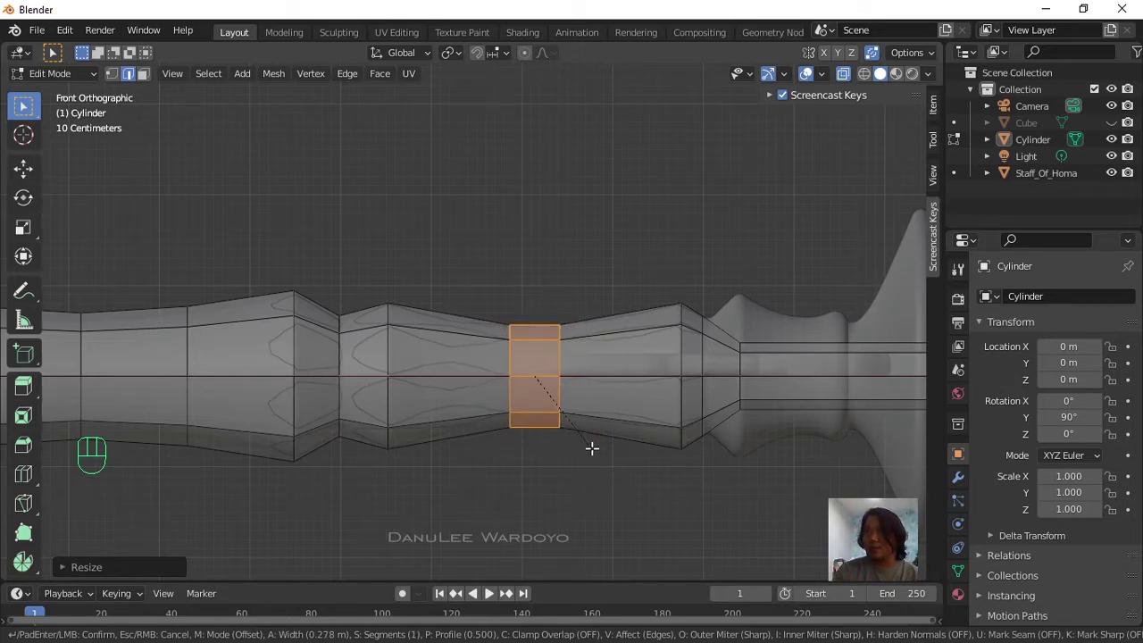
scroll(617, 486, up, 1)
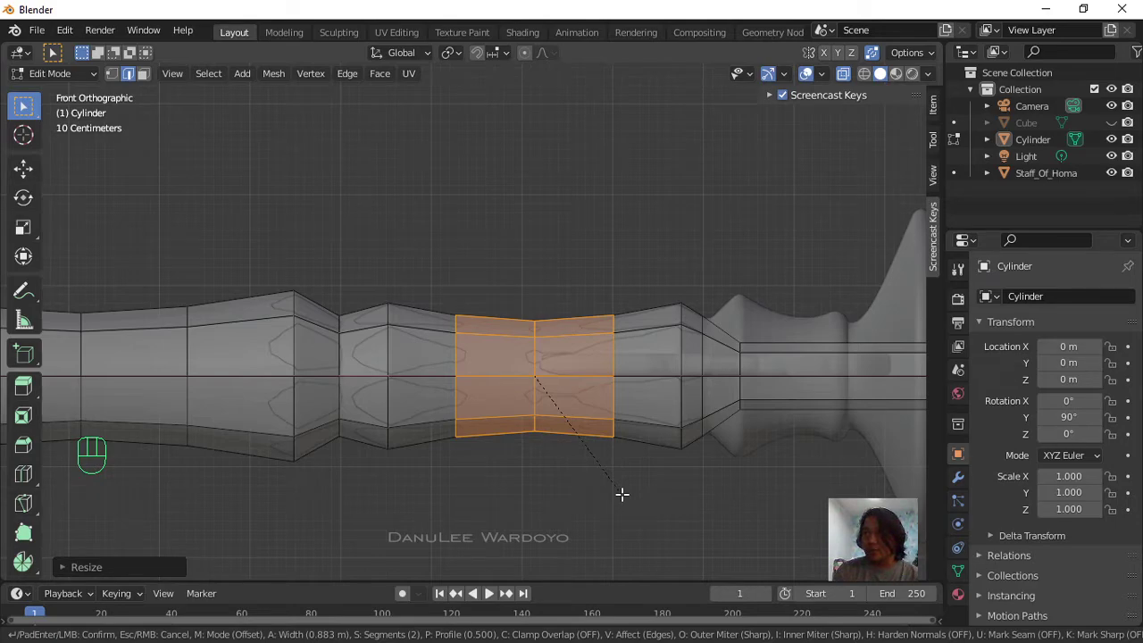
click(621, 493)
Step: In front view, add a loop cut on the thin cylinder at the groove between the reference's collar and flared disc
scroll(653, 500, down, 3)
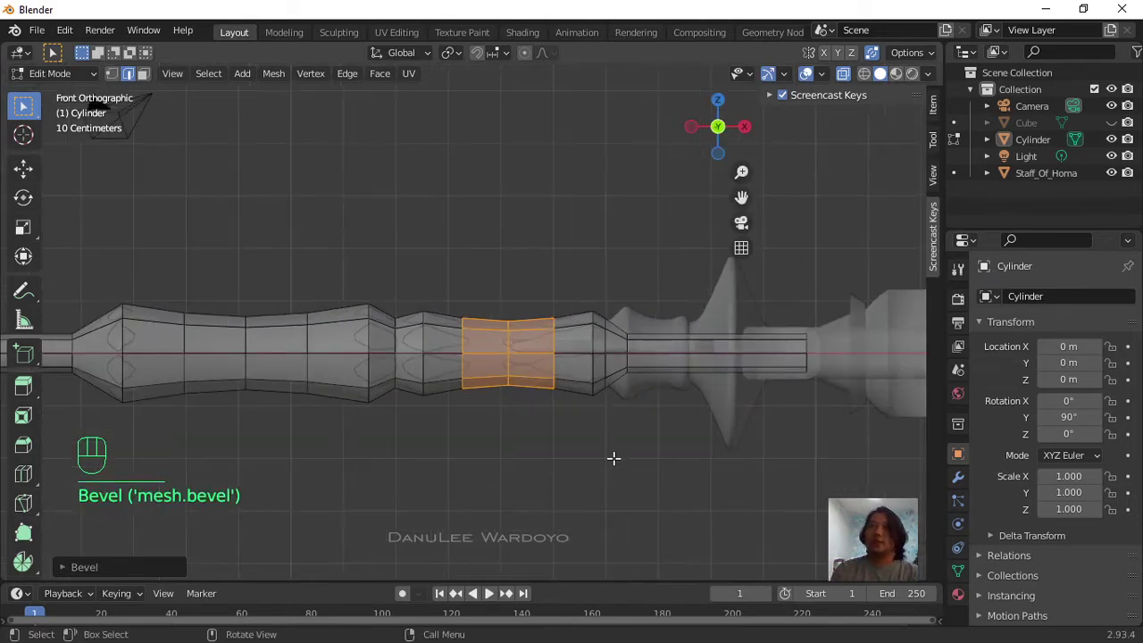
middle_drag(613, 458, 549, 437)
key(KP_1)
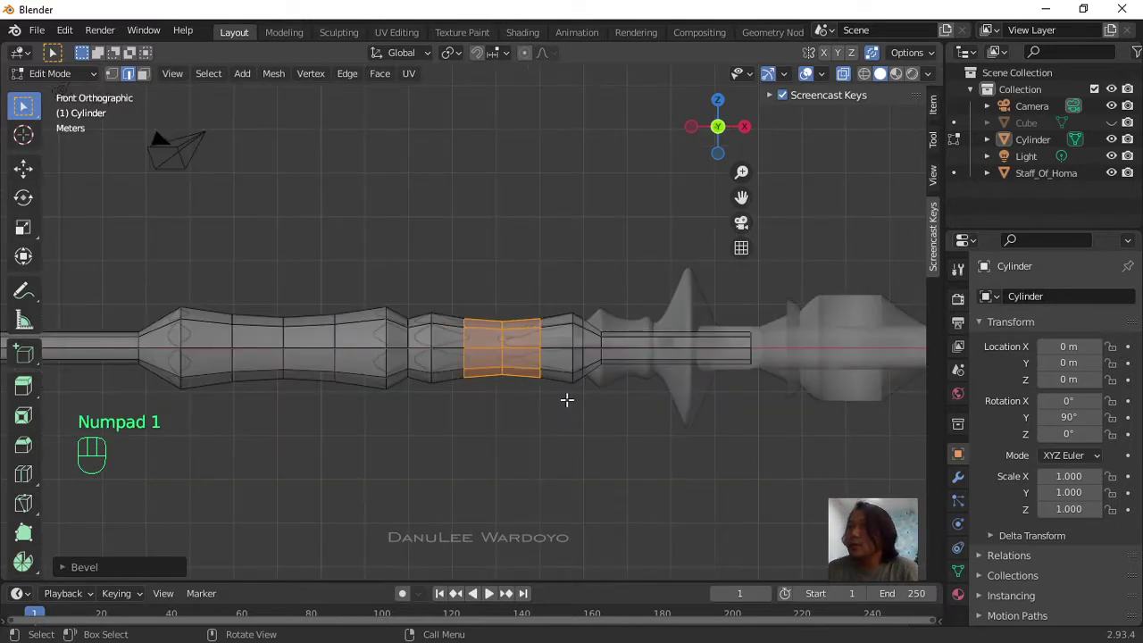
scroll(637, 347, up, 1)
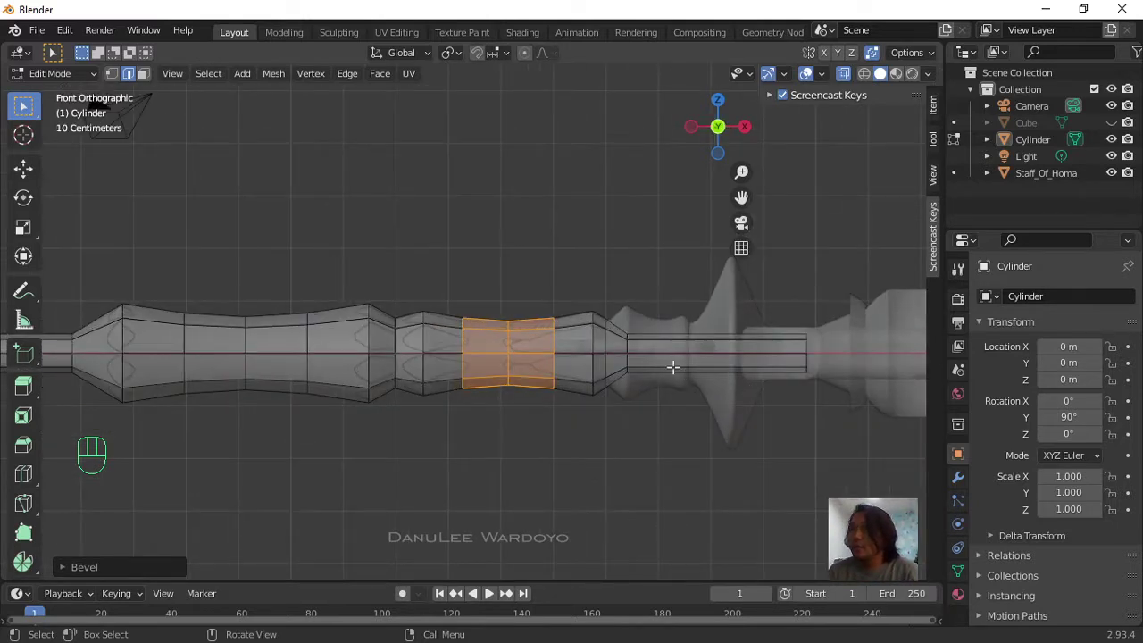
scroll(677, 339, up, 1)
shift+middle_drag(676, 339, 528, 377)
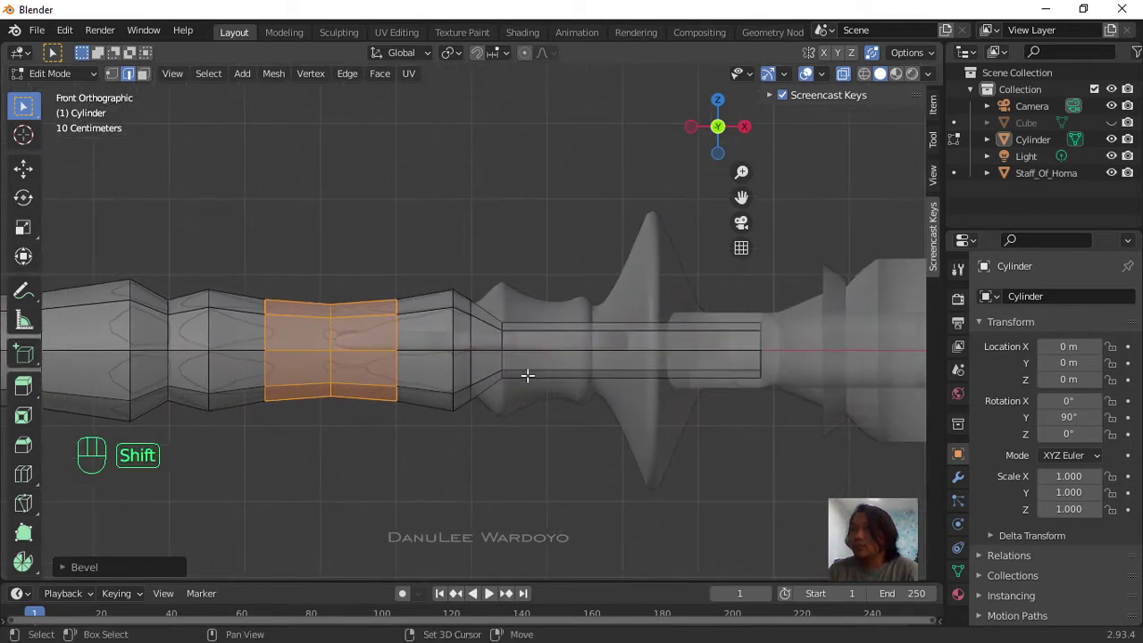
scroll(604, 316, up, 1)
scroll(604, 315, up, 1)
shift+middle_drag(655, 354, 579, 348)
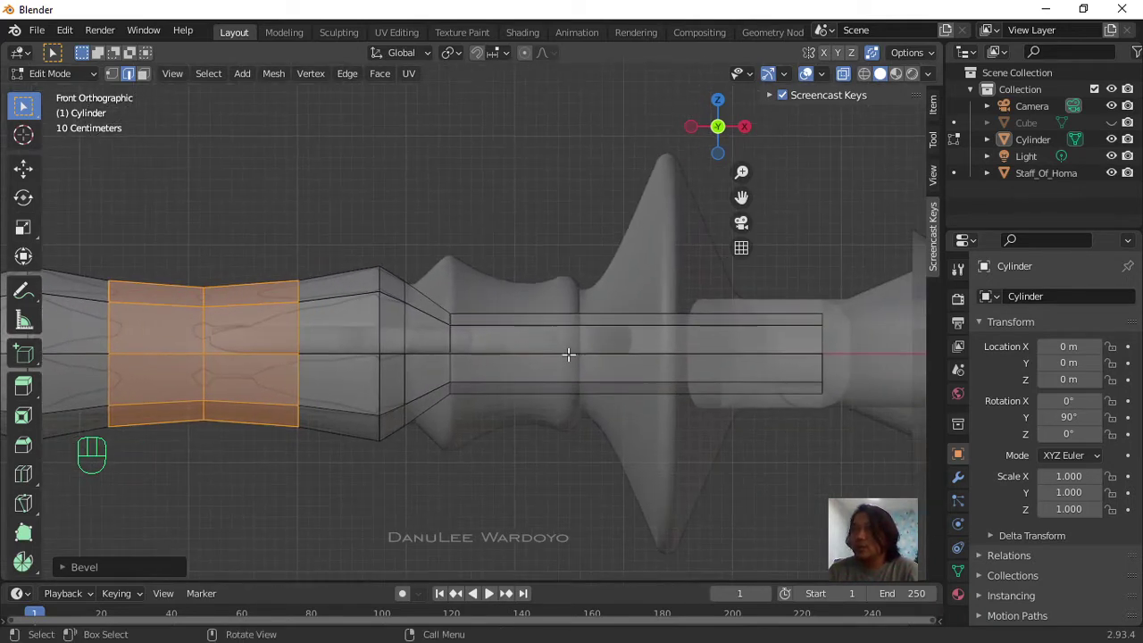
key(ctrl+r)
click(577, 336)
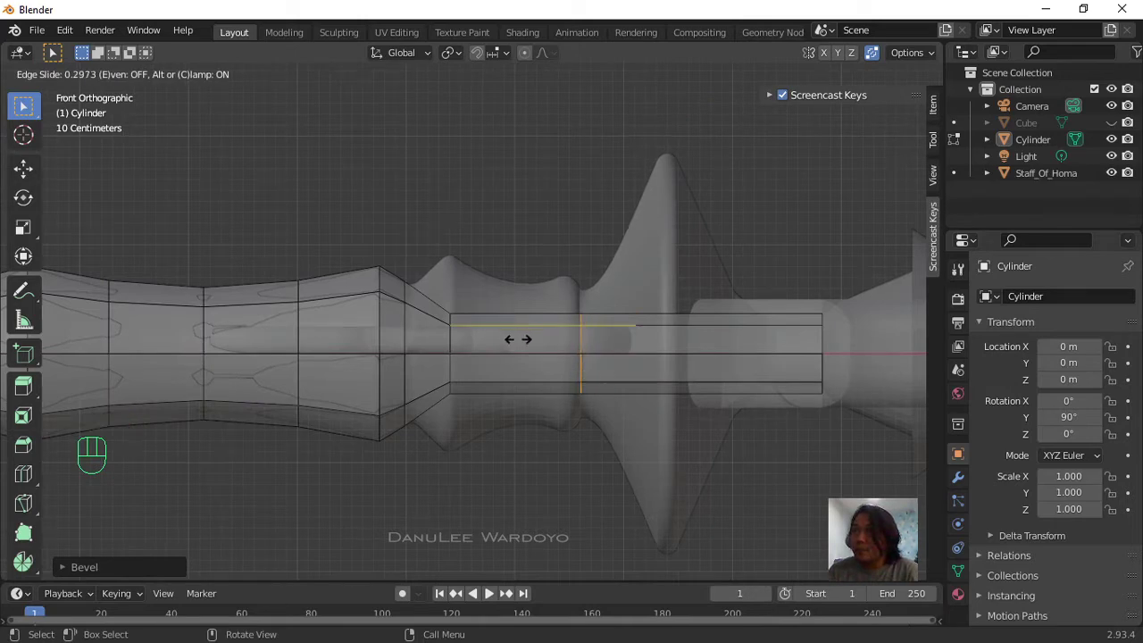
click(518, 340)
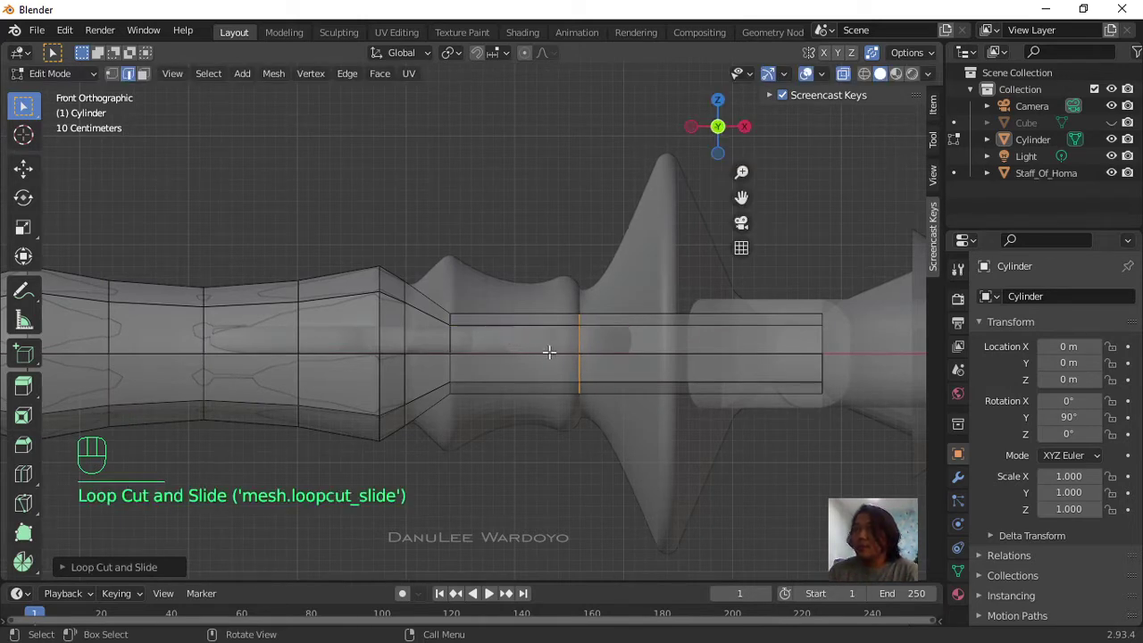
Step: Add a loop cut just inside the collar's groove and scale it up to the reference's small rim
key(ctrl+r)
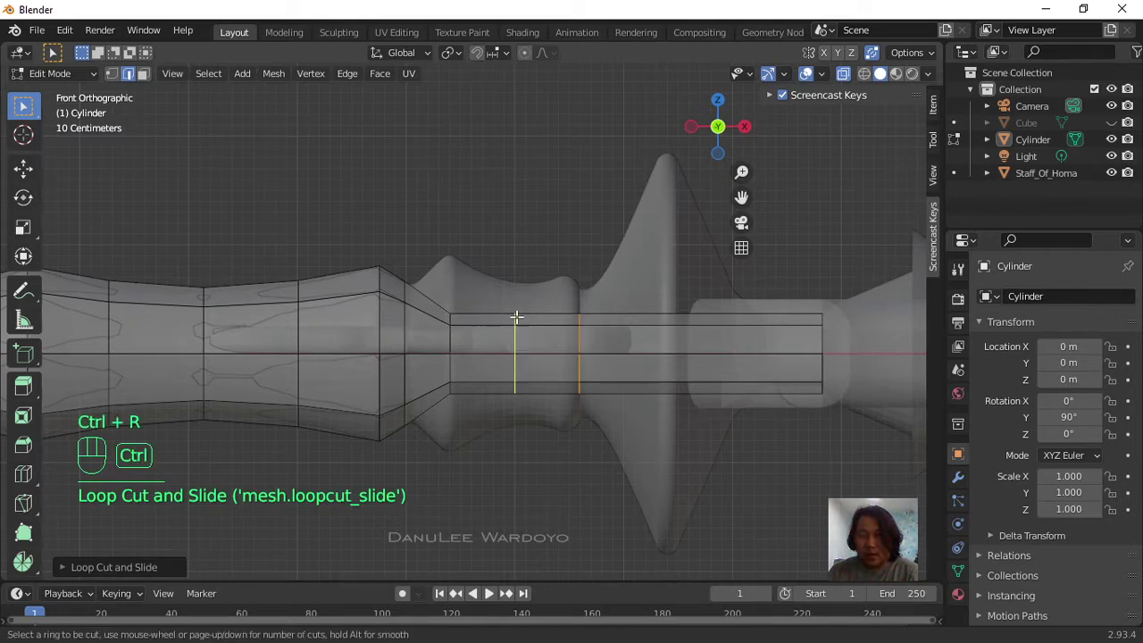
click(517, 316)
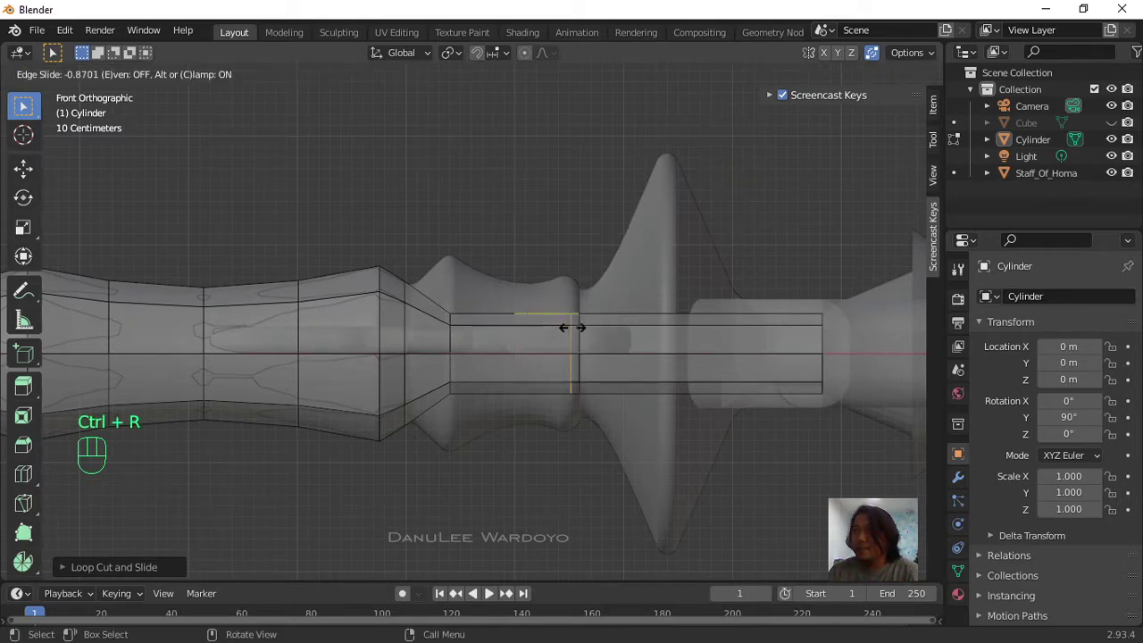
click(568, 331)
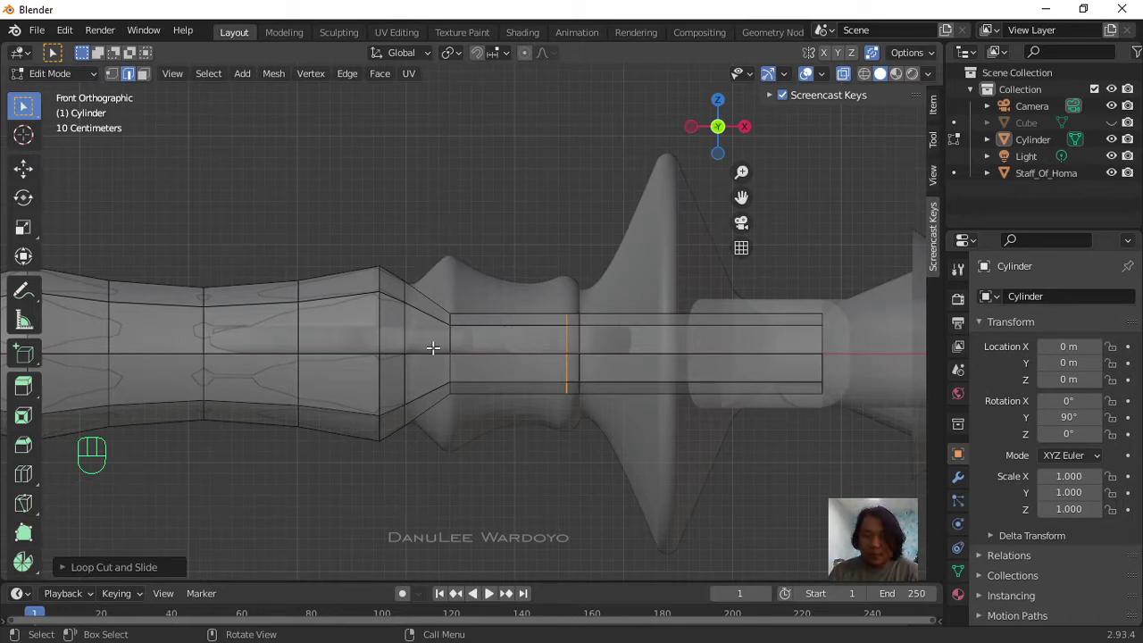
key(s)
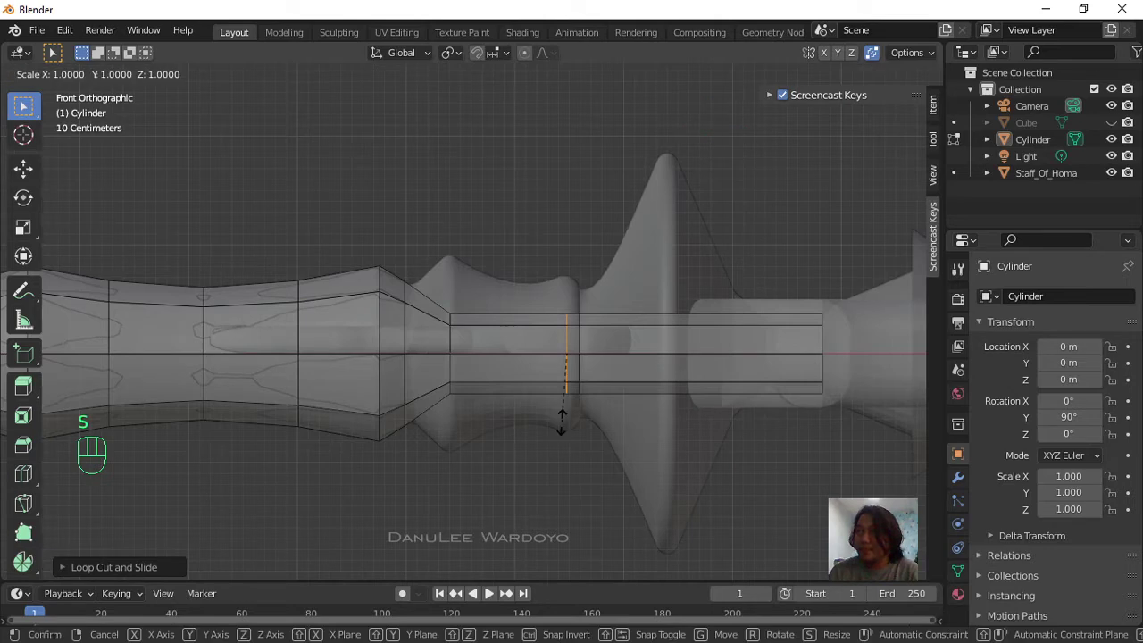
click(563, 482)
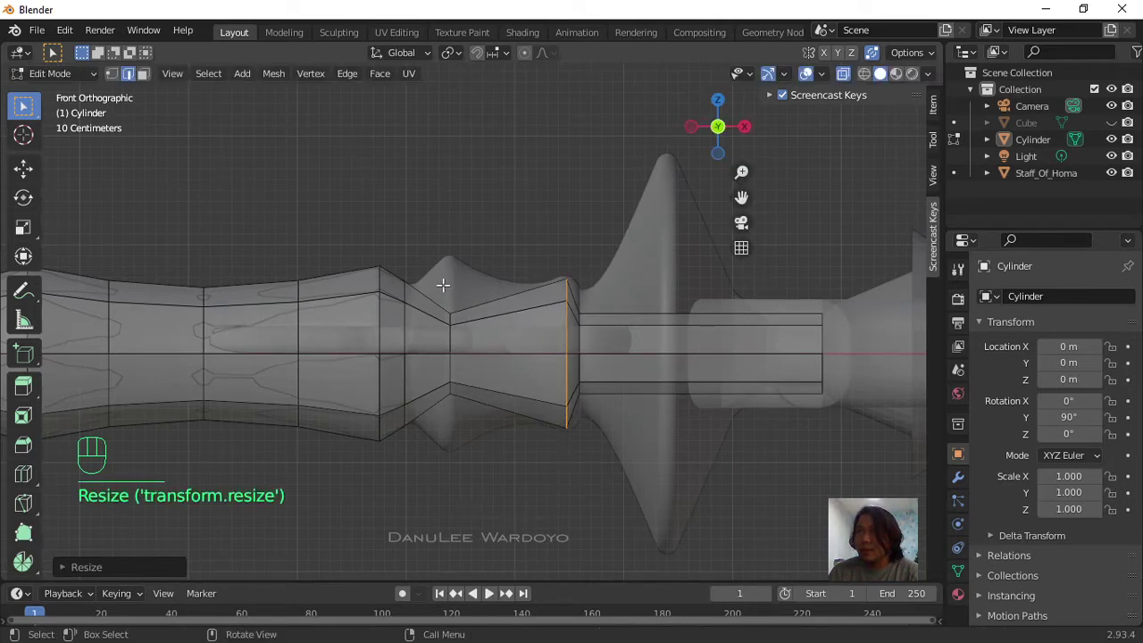
Step: Box-select the loop at the collar's tall ridge and scale it up to the reference's peak
drag(434, 283, 472, 465)
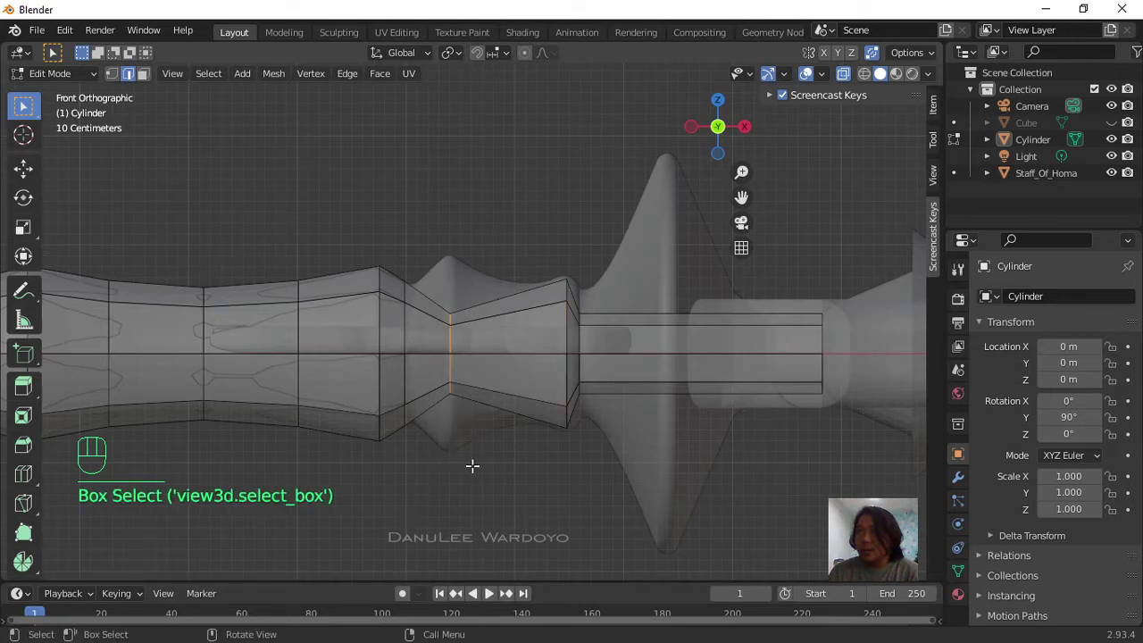
key(s)
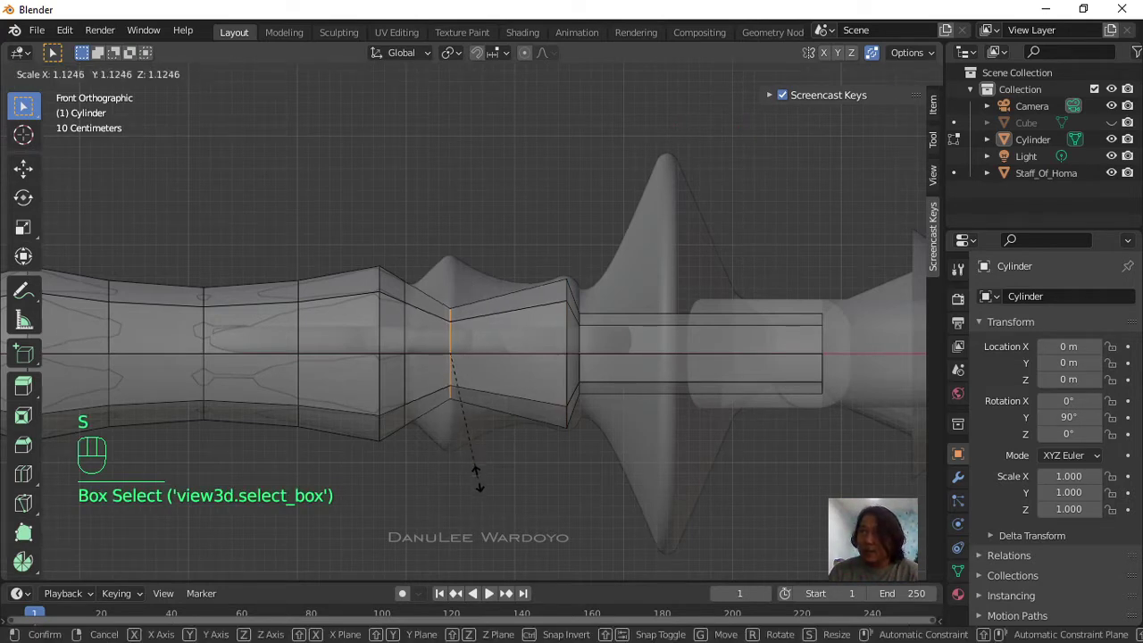
click(533, 104)
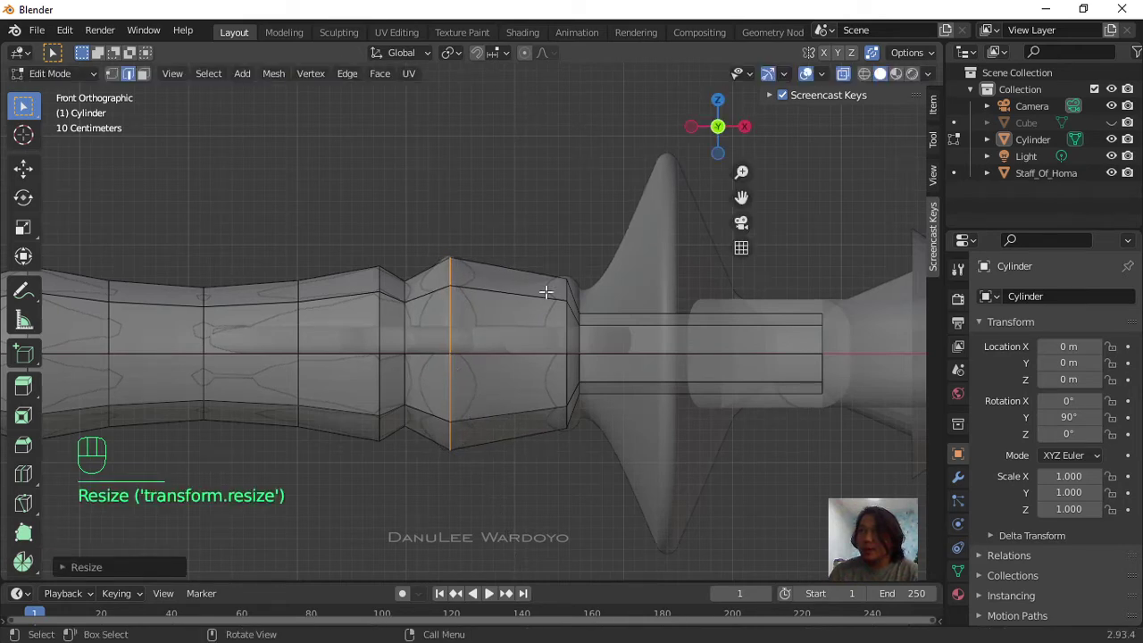
Step: Add a loop cut near the middle between the collar's ridge and rim, and scale it down to about 0.833
key(ctrl+r)
click(490, 330)
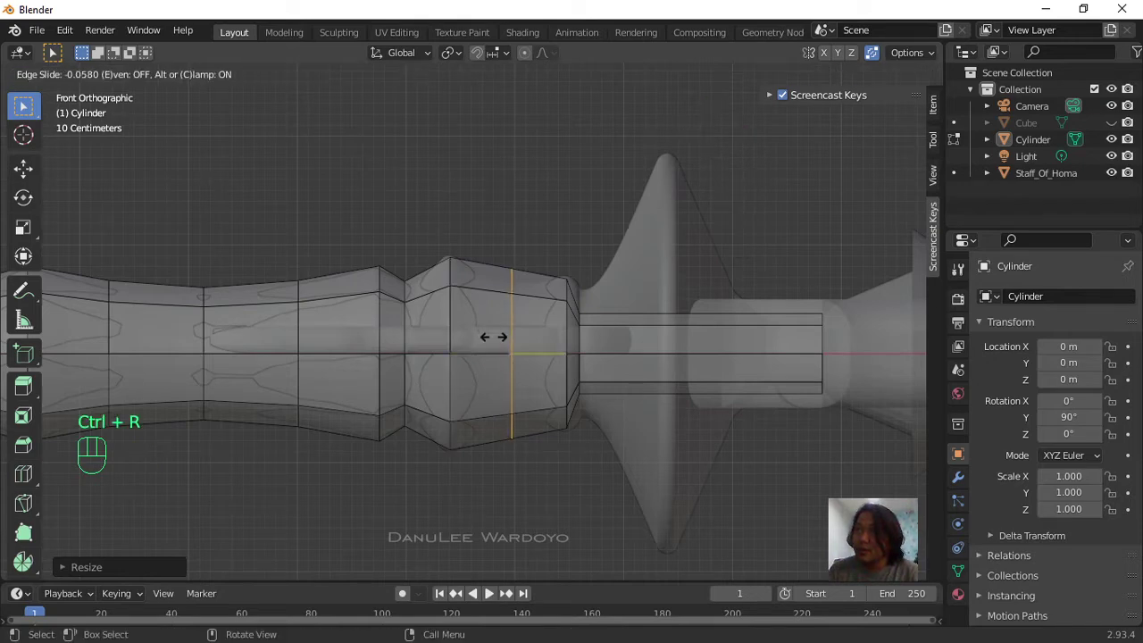
click(492, 340)
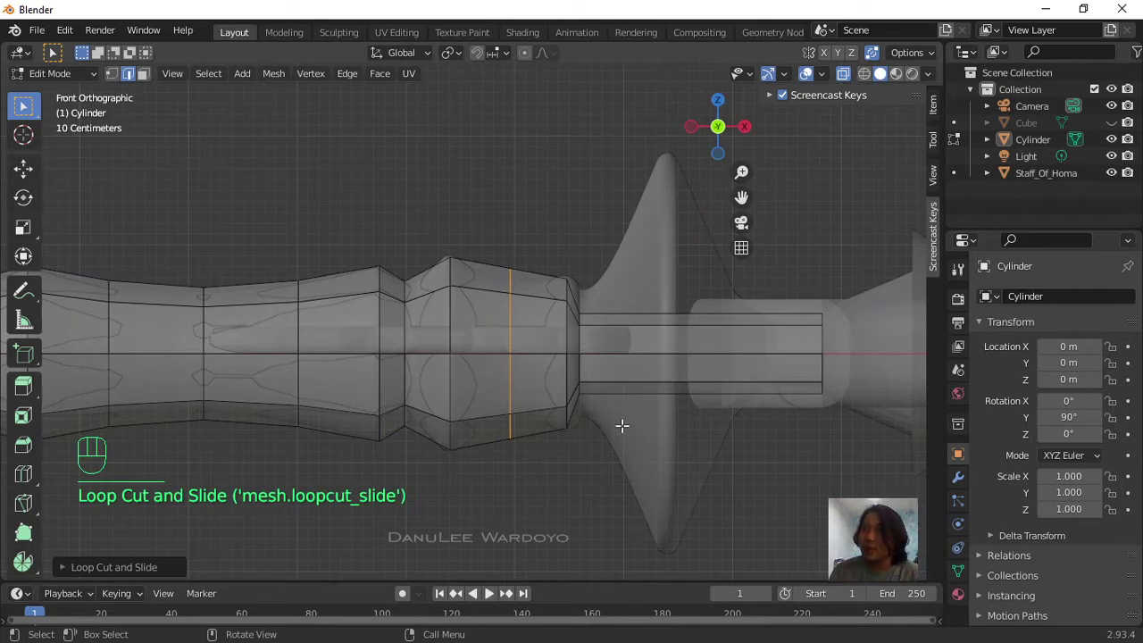
key(s)
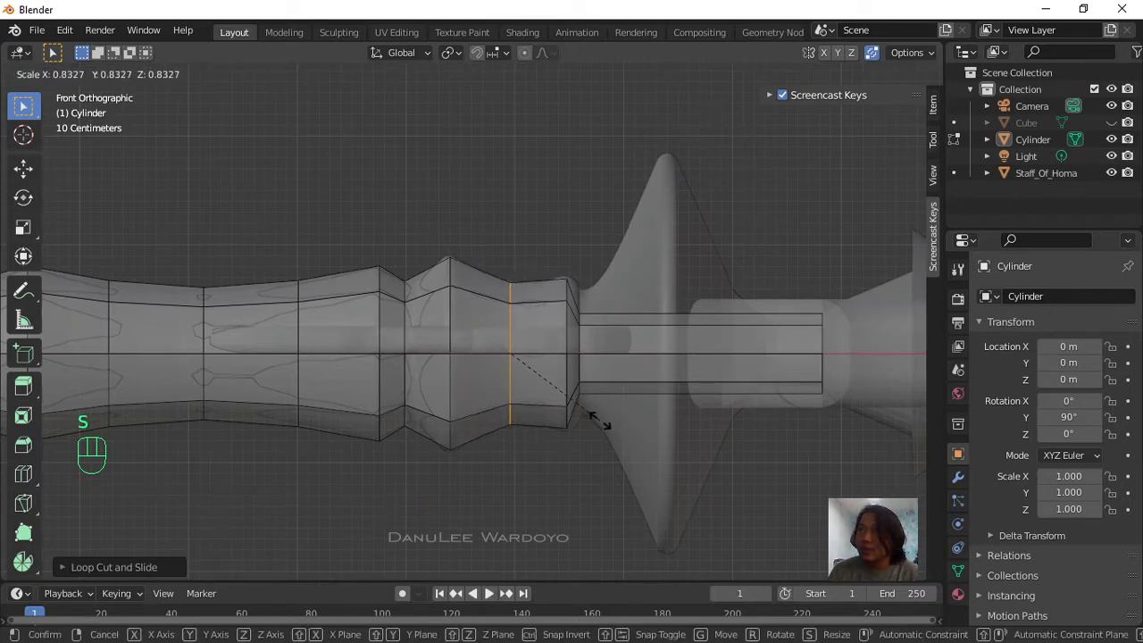
click(602, 420)
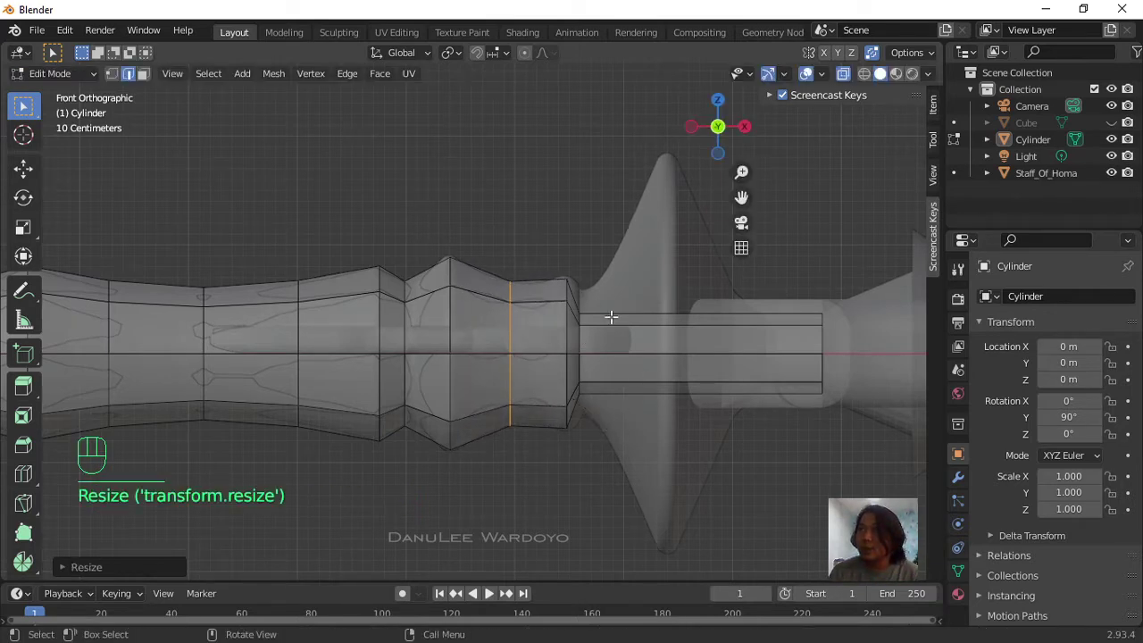
Step: Add three loop cuts on the thin cylinder: at the reference disc's base, at its widest edge, and on the neck behind it
key(ctrl+r)
click(674, 349)
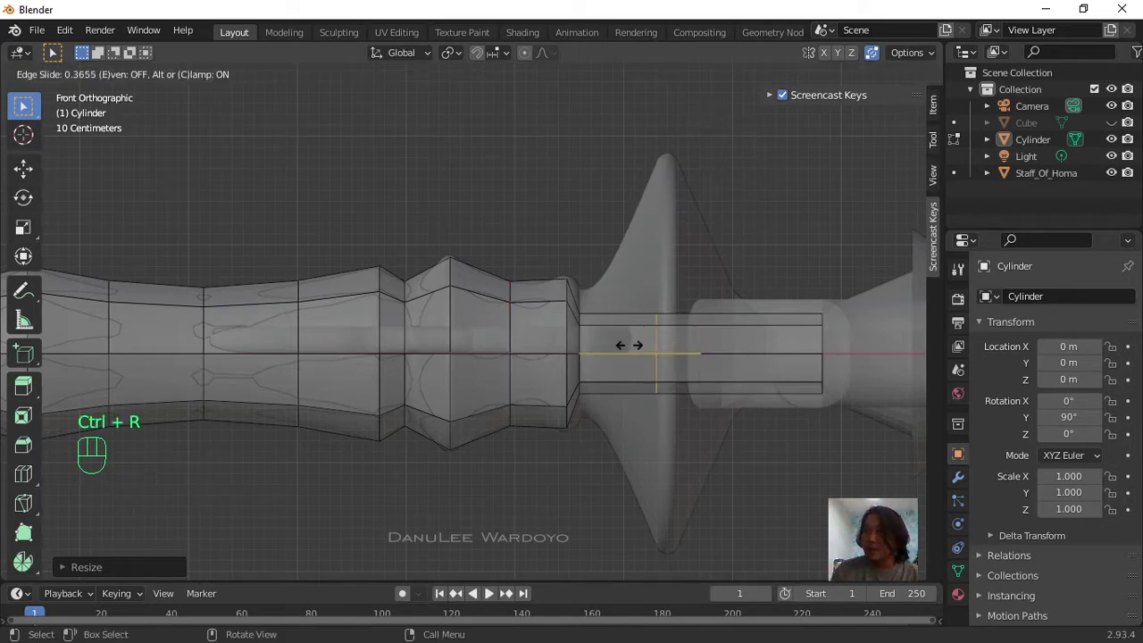
click(567, 348)
key(ctrl+r)
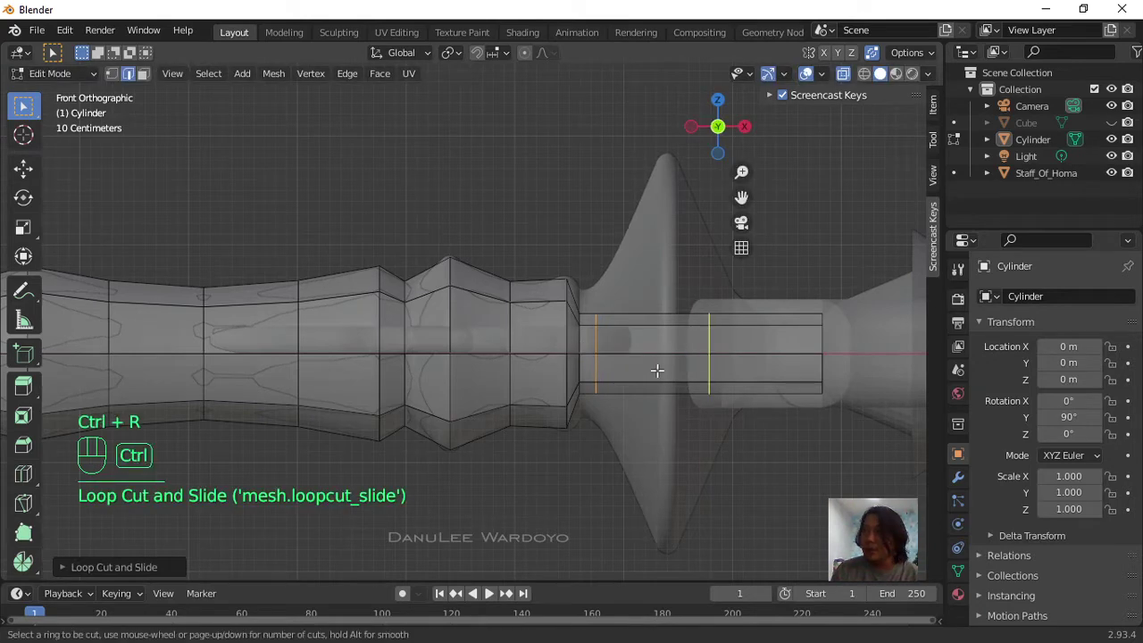
click(657, 369)
click(616, 370)
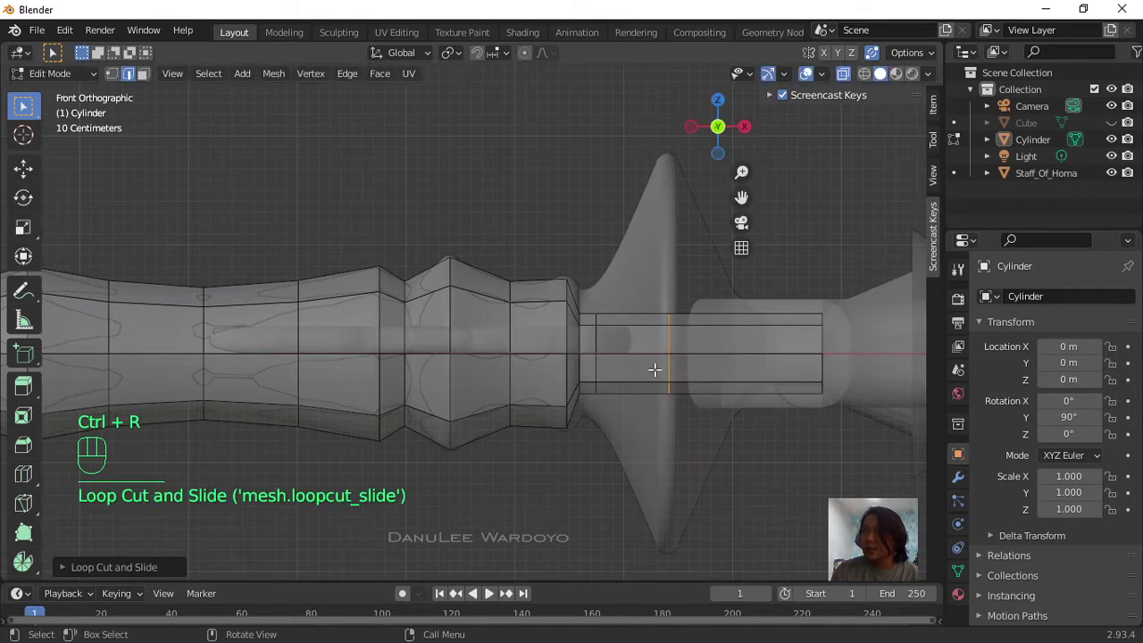
key(ctrl+r)
click(767, 384)
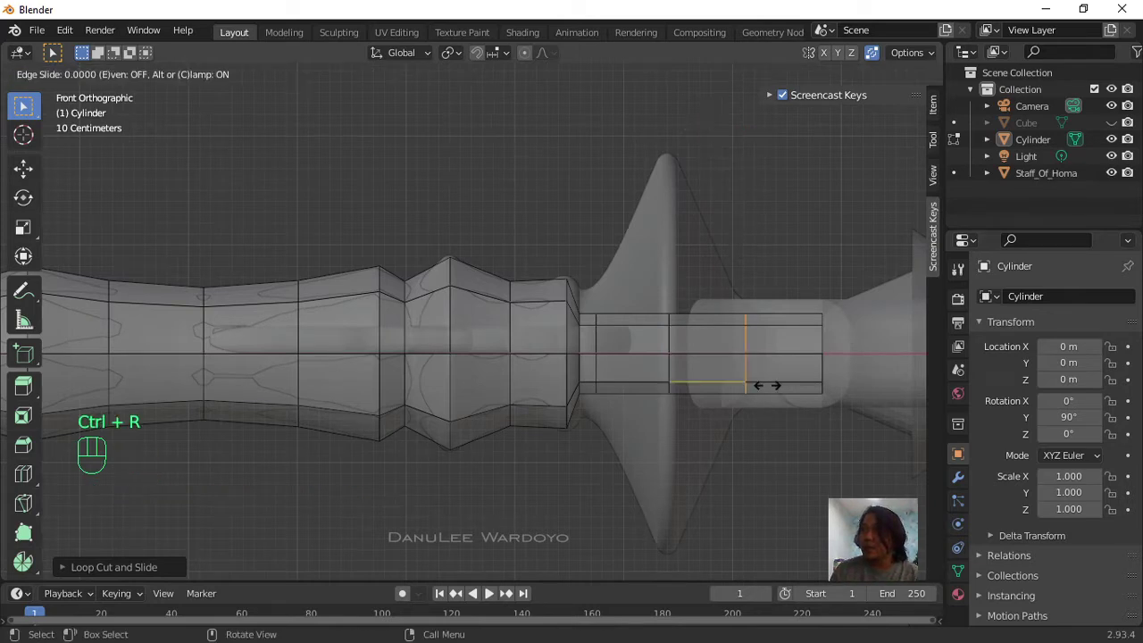
click(785, 386)
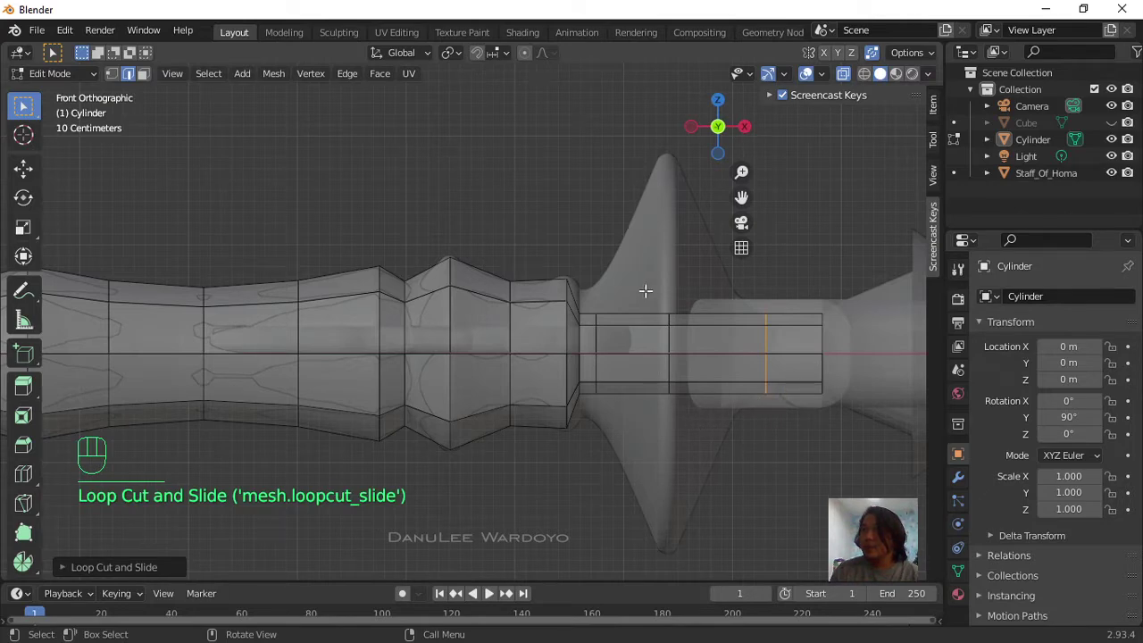
Step: Box-select the loop at the flared disc's widest edge and scale it up to the reference disc's outline
drag(645, 290, 698, 466)
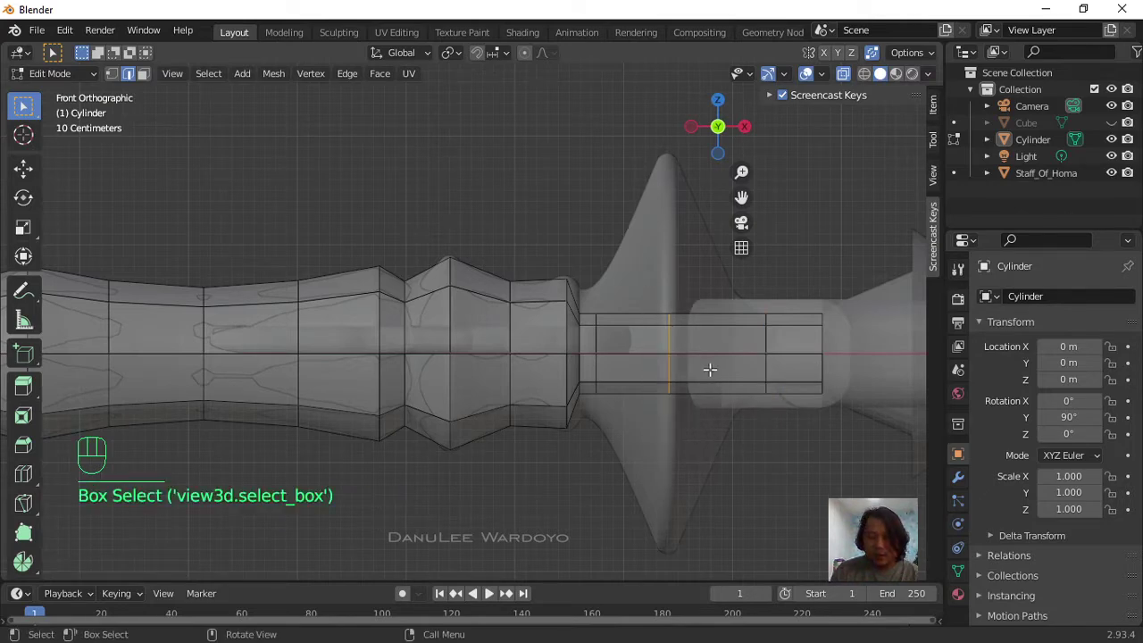
key(s)
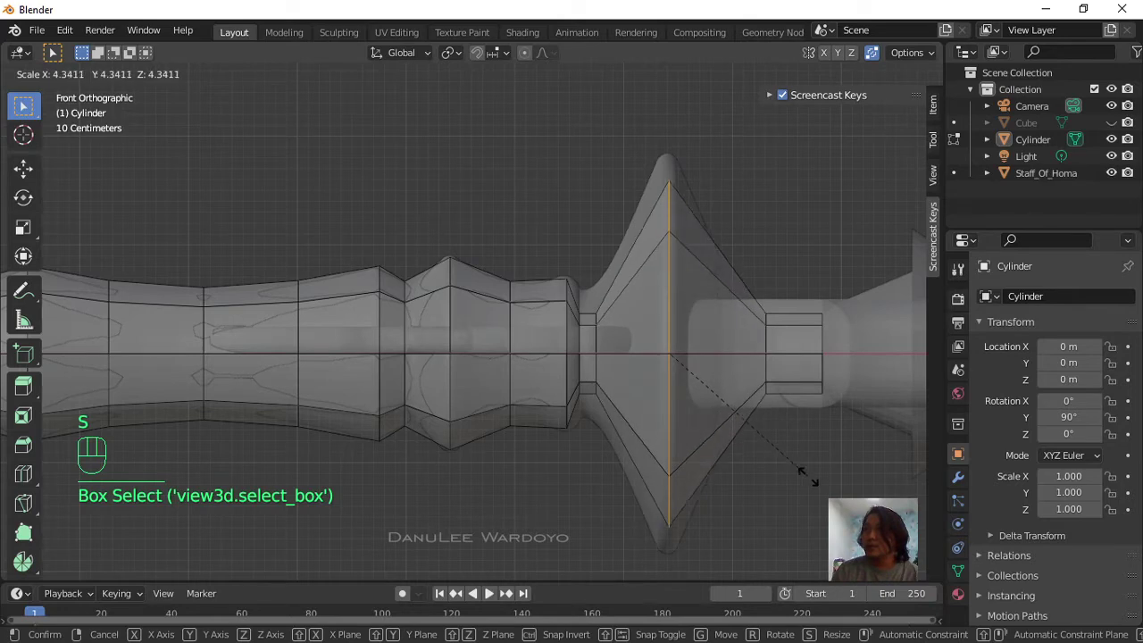
click(830, 497)
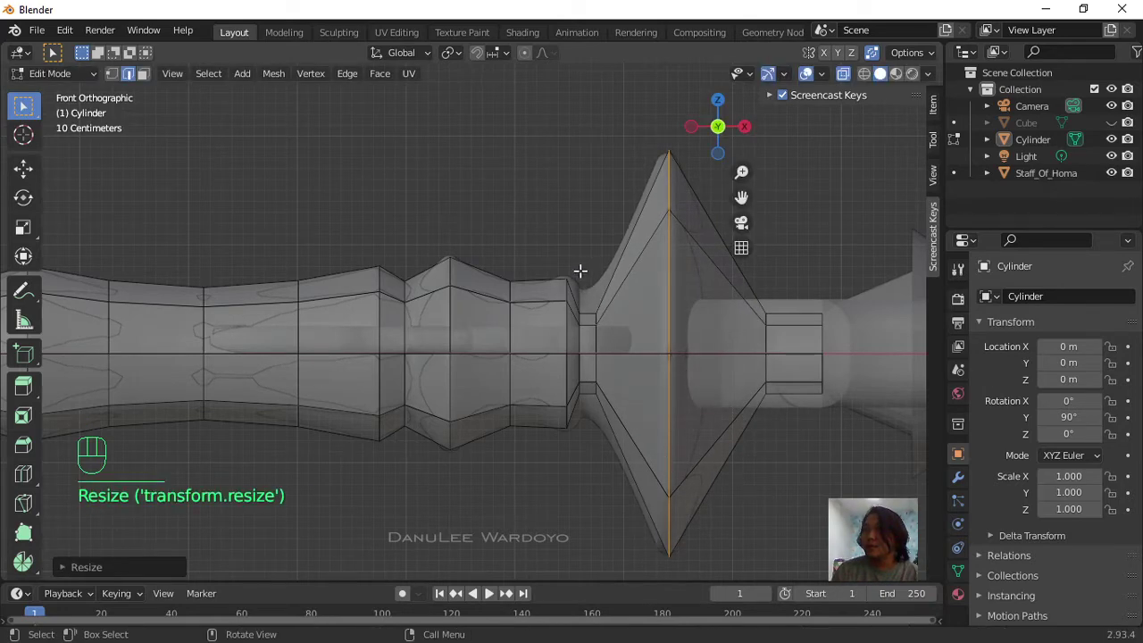
Step: Scale the loop at the disc's base up to about 1.7 and the adjacent groove loop to about 1.55, following the reference
drag(588, 272, 614, 454)
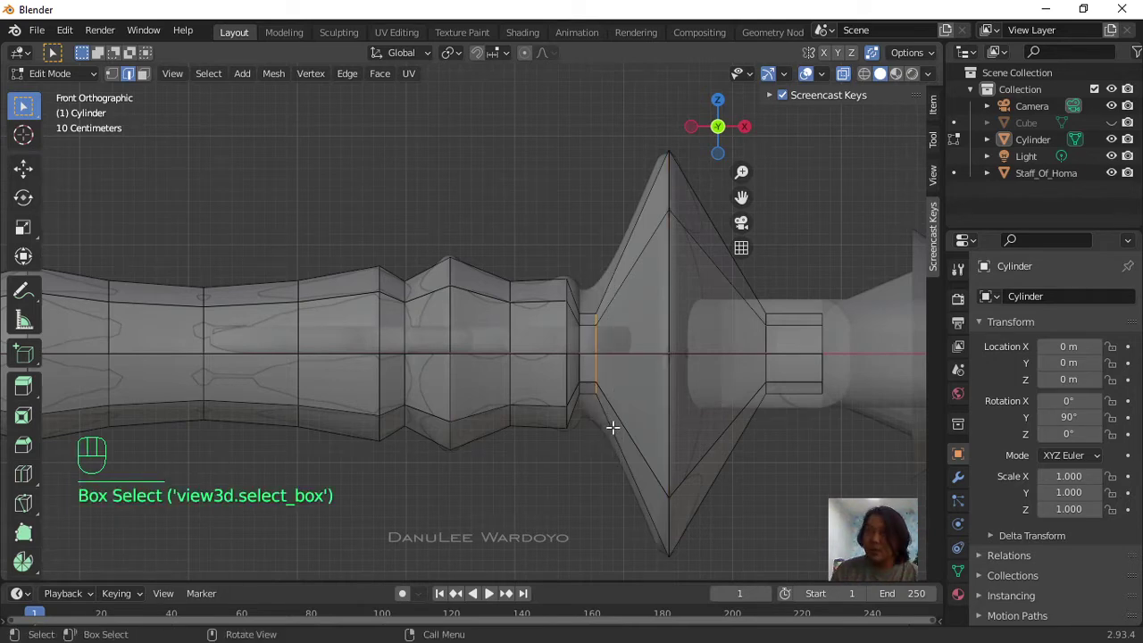
key(s)
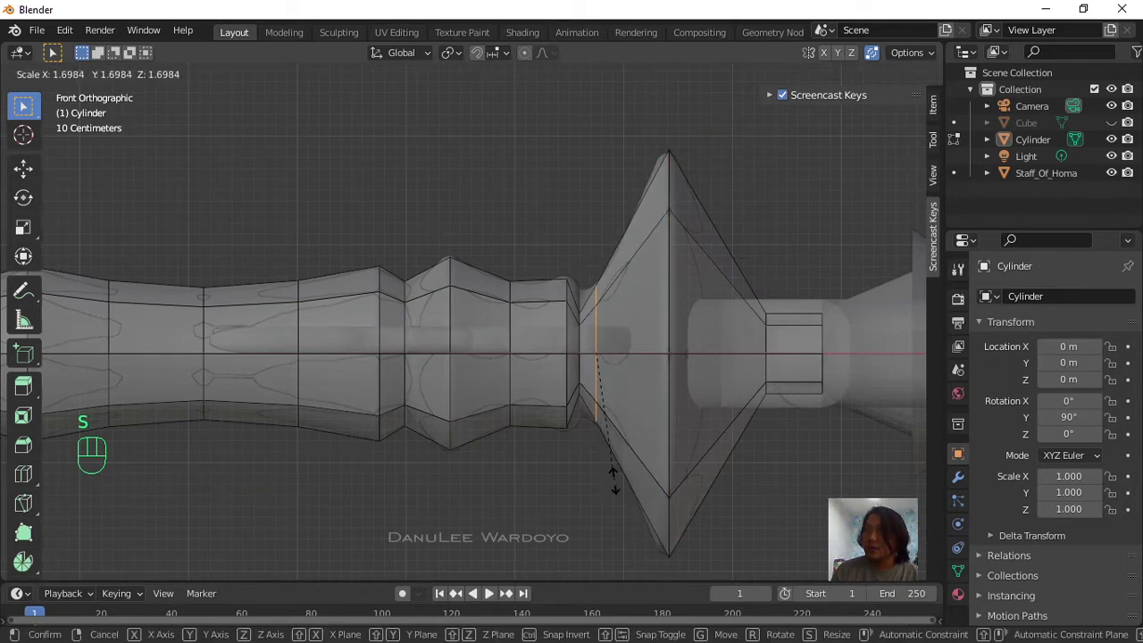
click(611, 480)
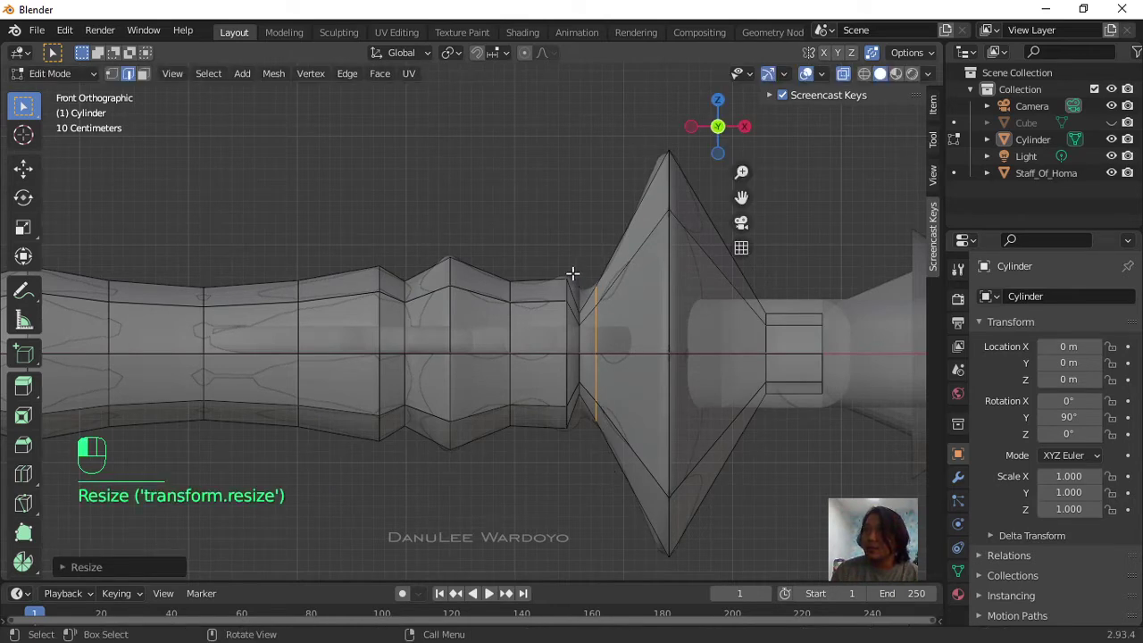
drag(573, 273, 582, 453)
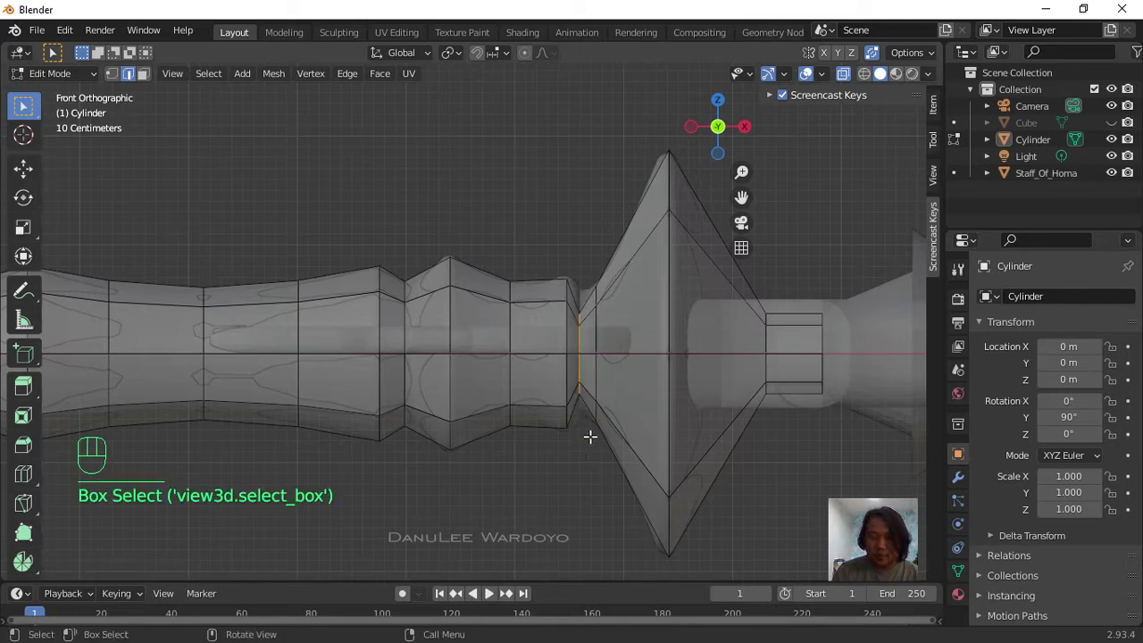
key(s)
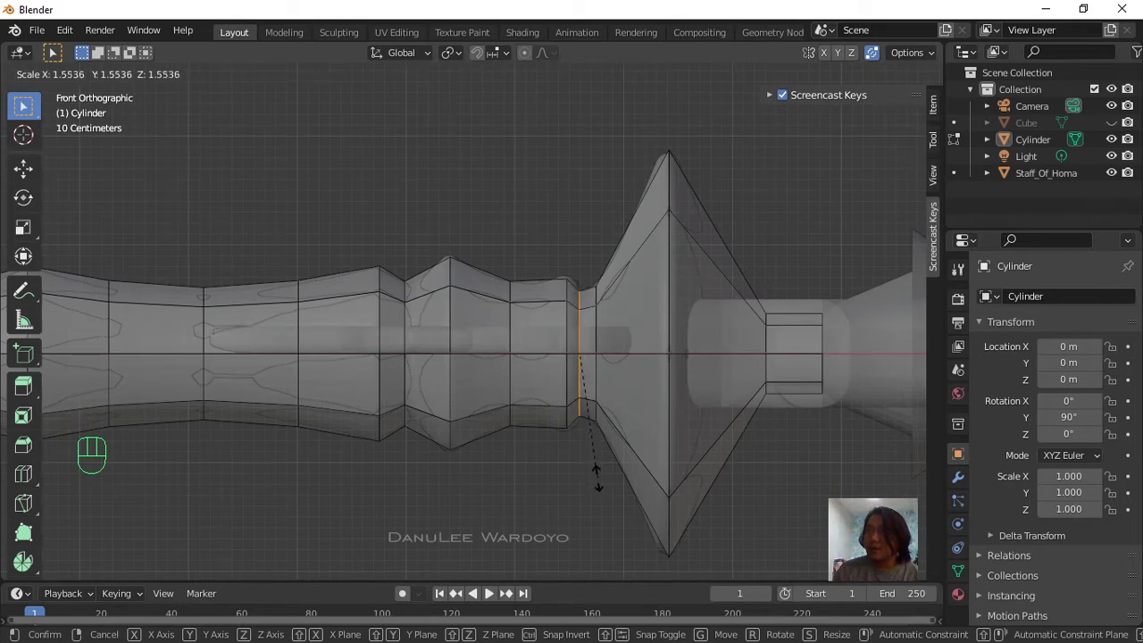
click(598, 479)
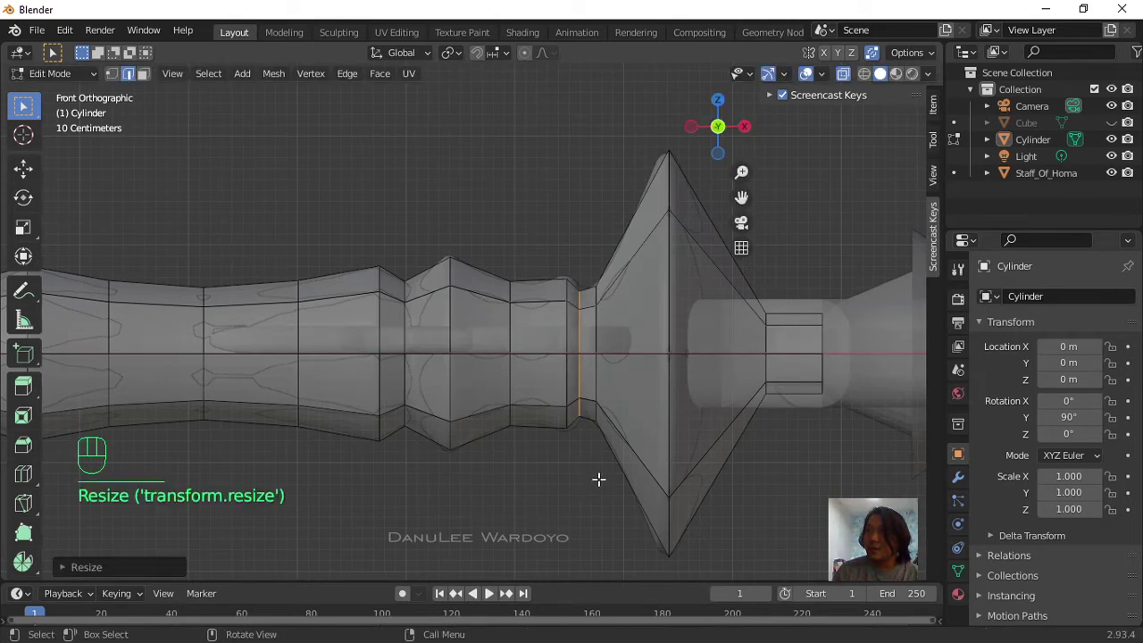
Step: Box-select the collar's rim loop beside the groove and scale it up to about 1.08
drag(550, 253, 571, 484)
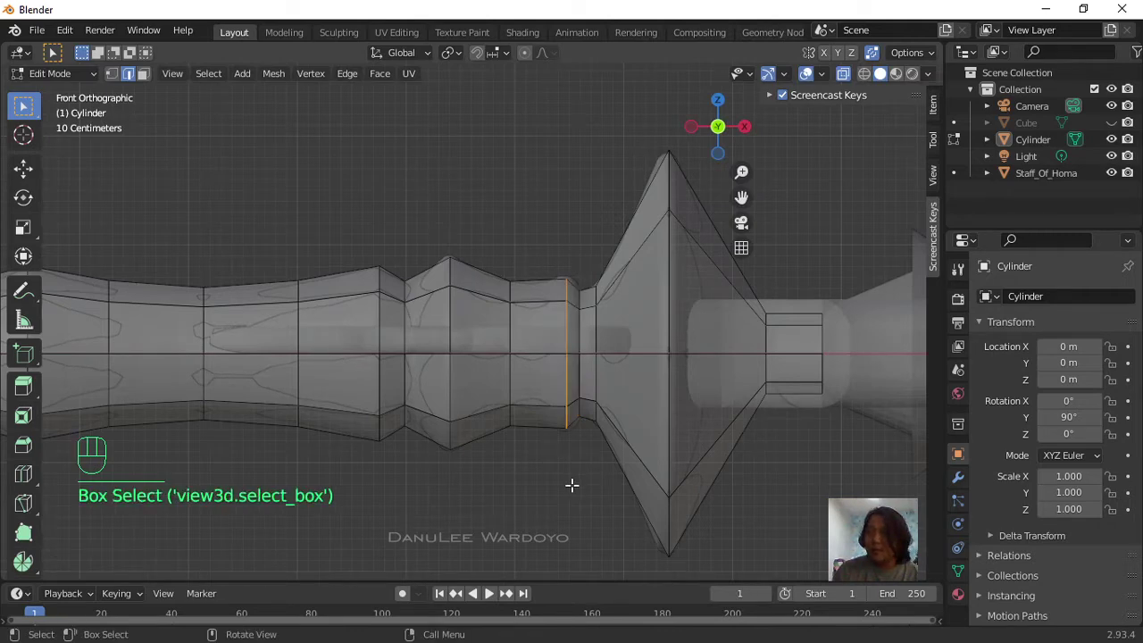
key(s)
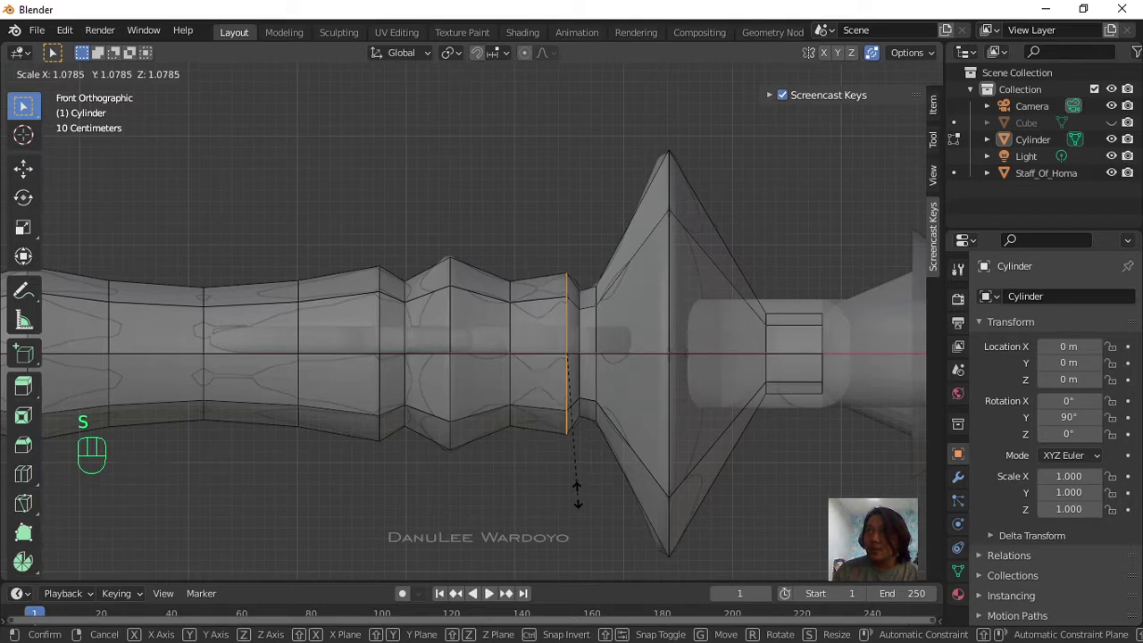
click(576, 493)
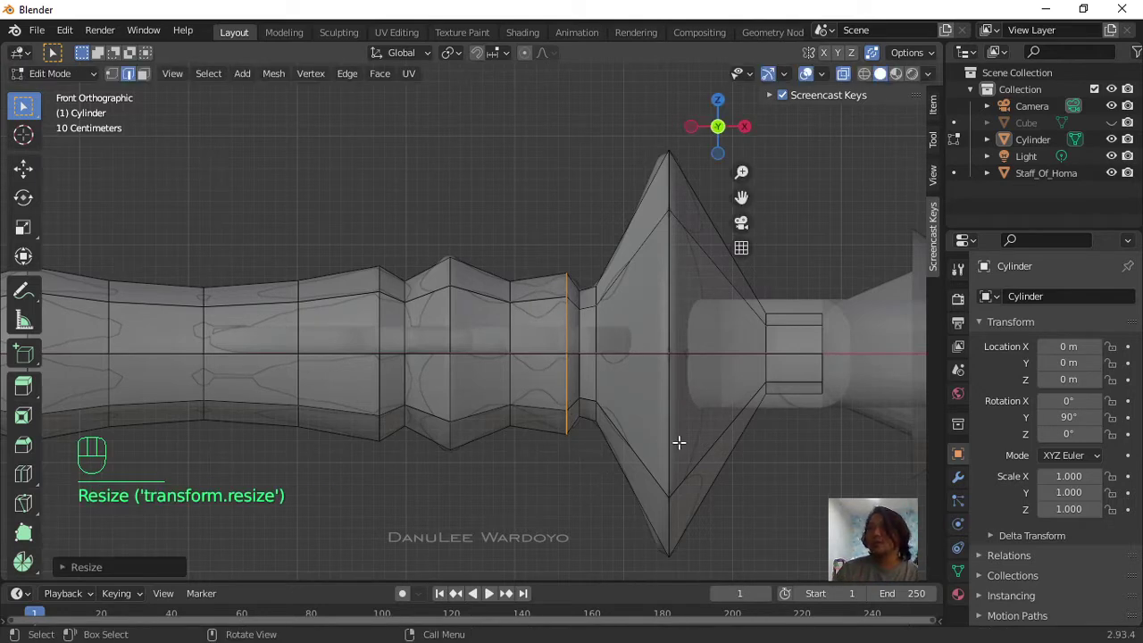
Step: Return to Object Mode and turn off X-ray display
scroll(697, 438, down, 2)
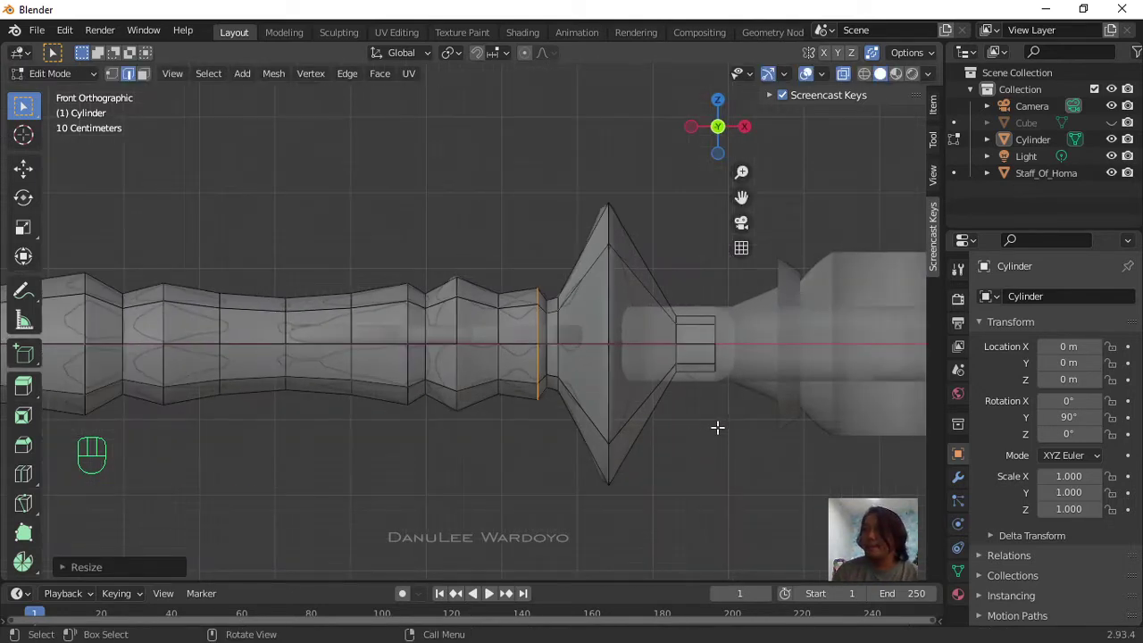
key(alt+z)
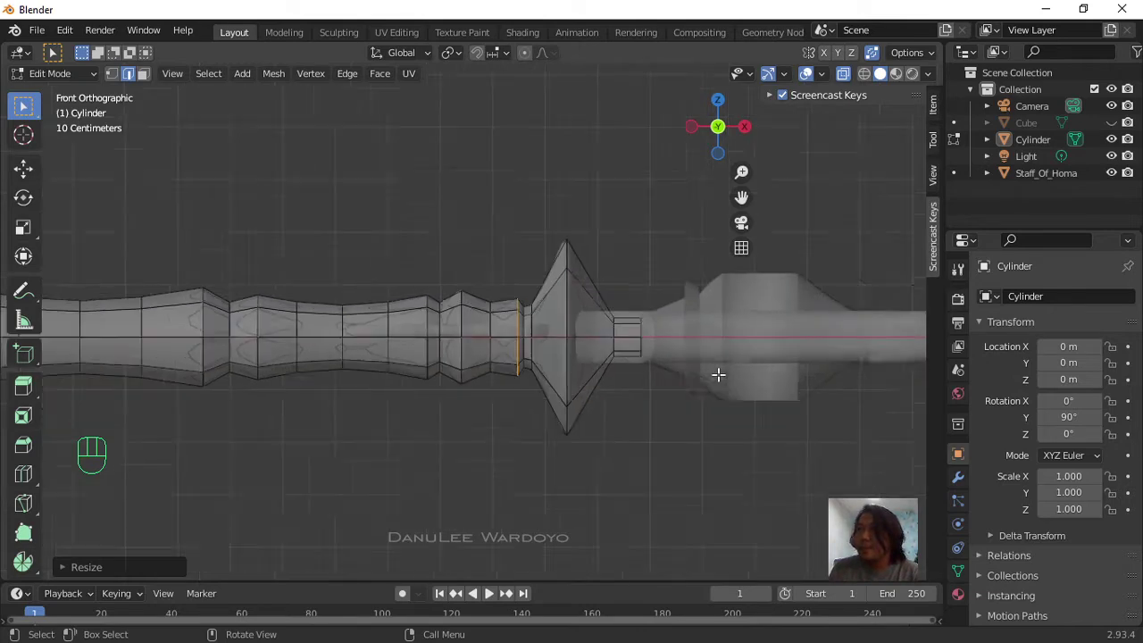
key(alt+z)
scroll(716, 375, down, 4)
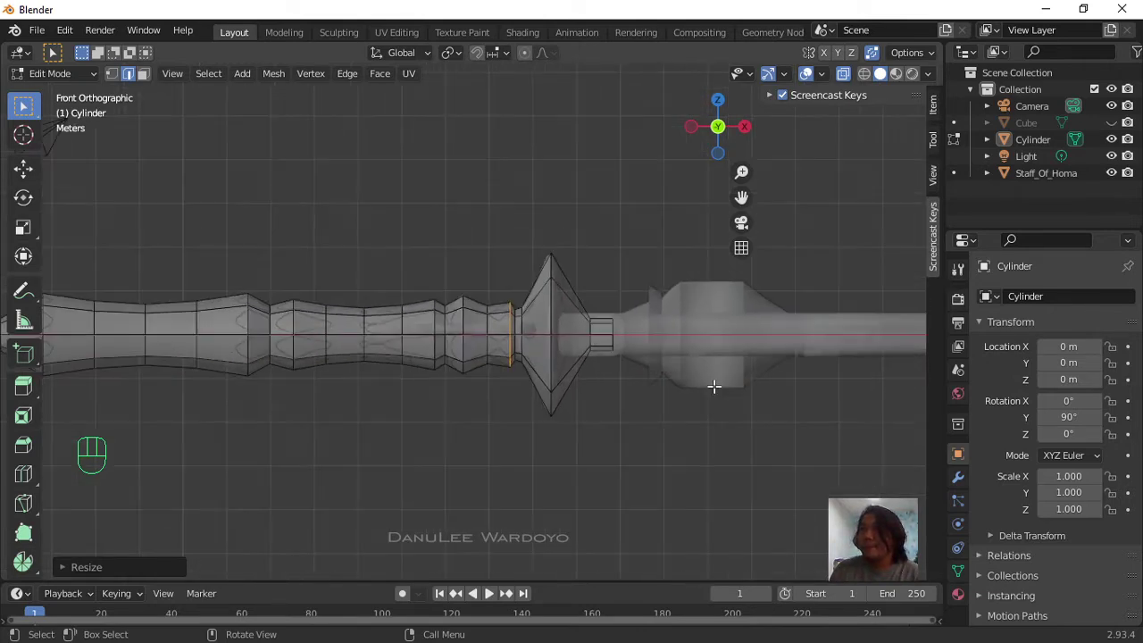
scroll(535, 424, down, 2)
middle_drag(400, 402, 444, 476)
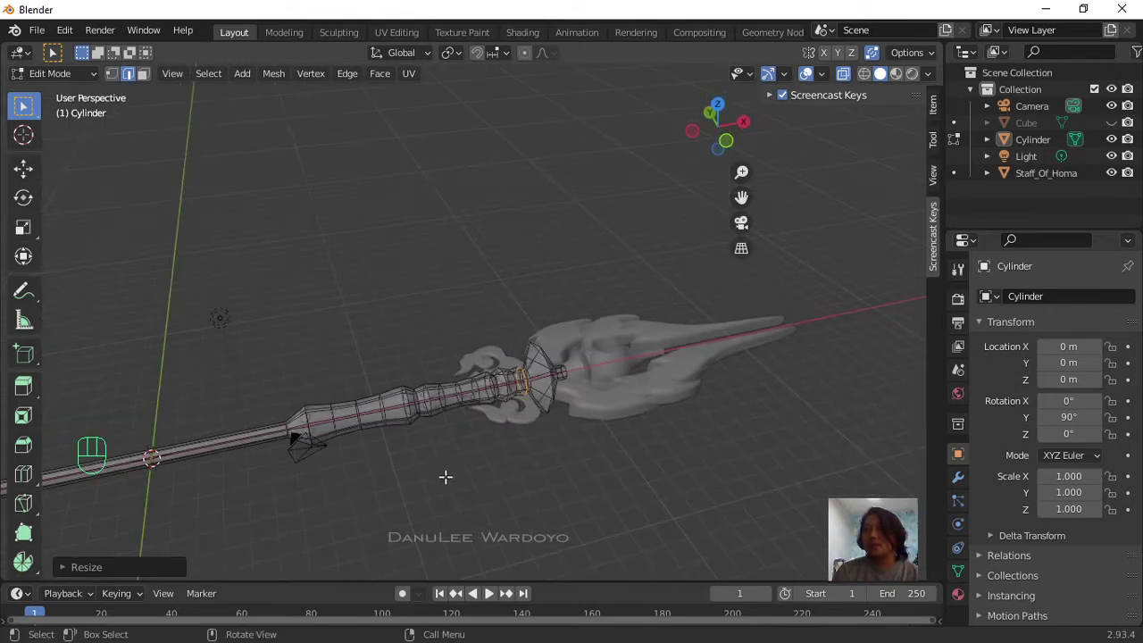
click(68, 78)
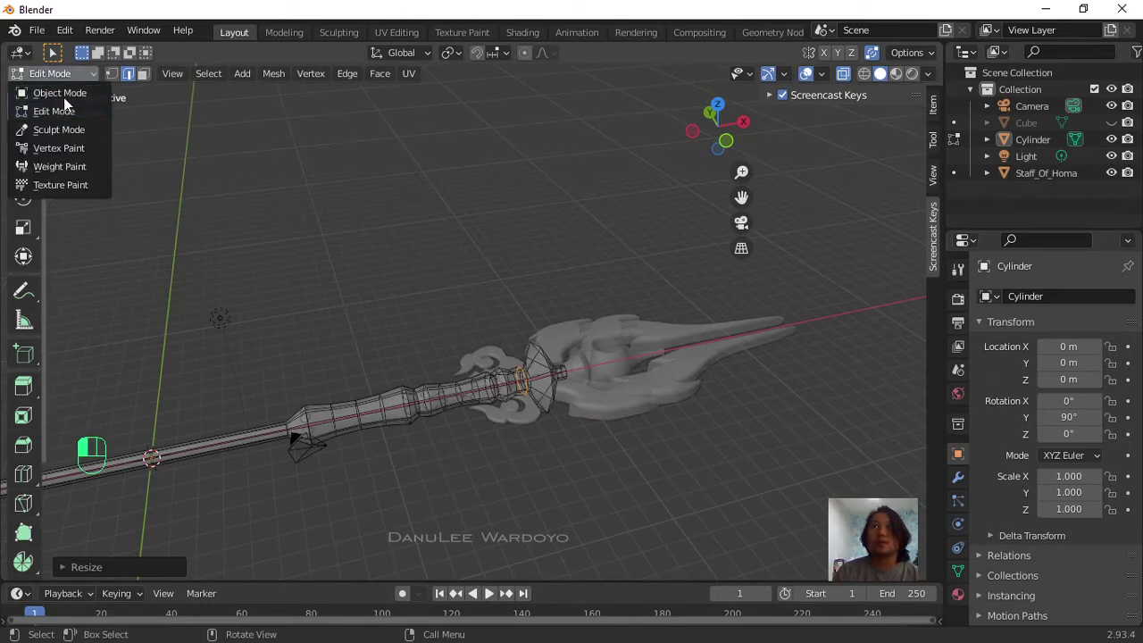
click(66, 92)
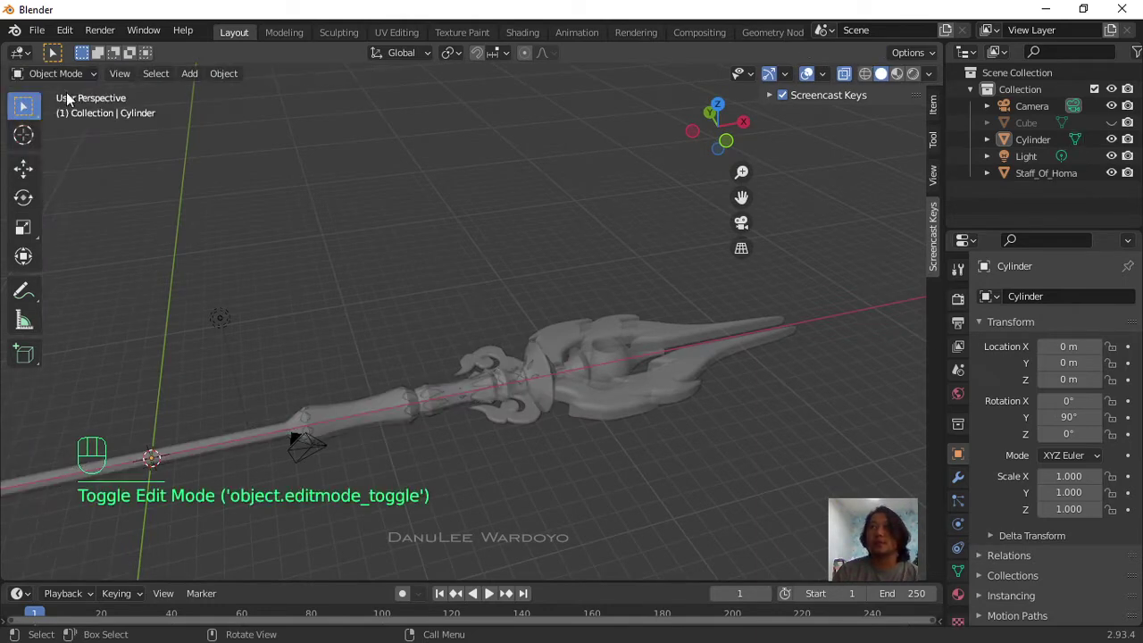
click(845, 74)
Step: Hide the Staff_Of_Homa reference and inspect the modelled shaft, handle, collar and disc on their own
scroll(682, 397, up, 5)
click(645, 427)
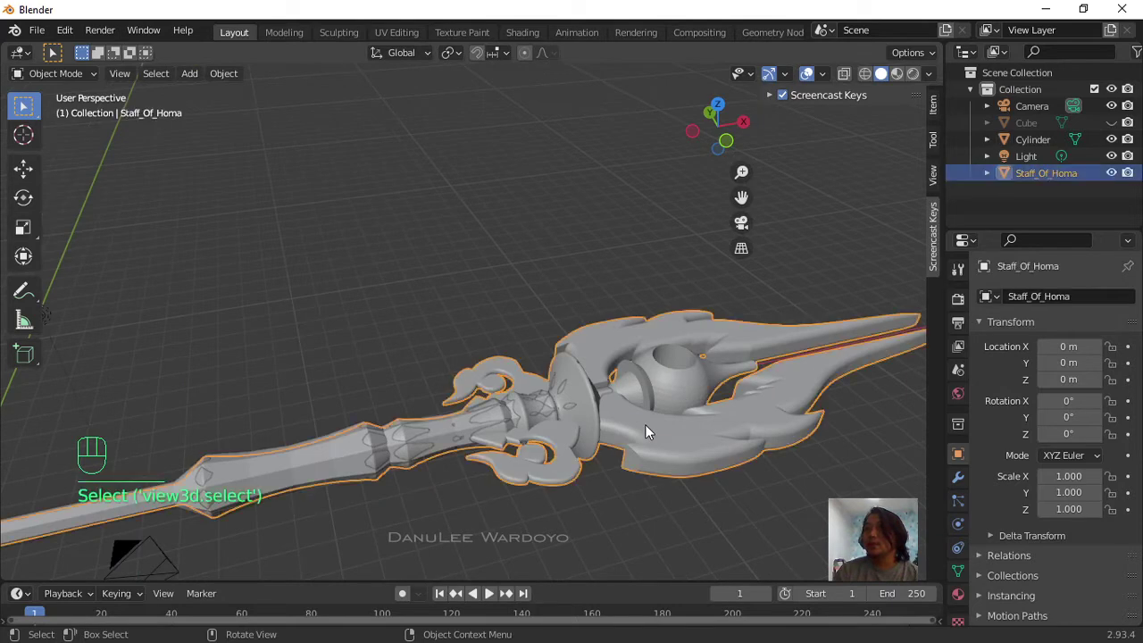
key(h)
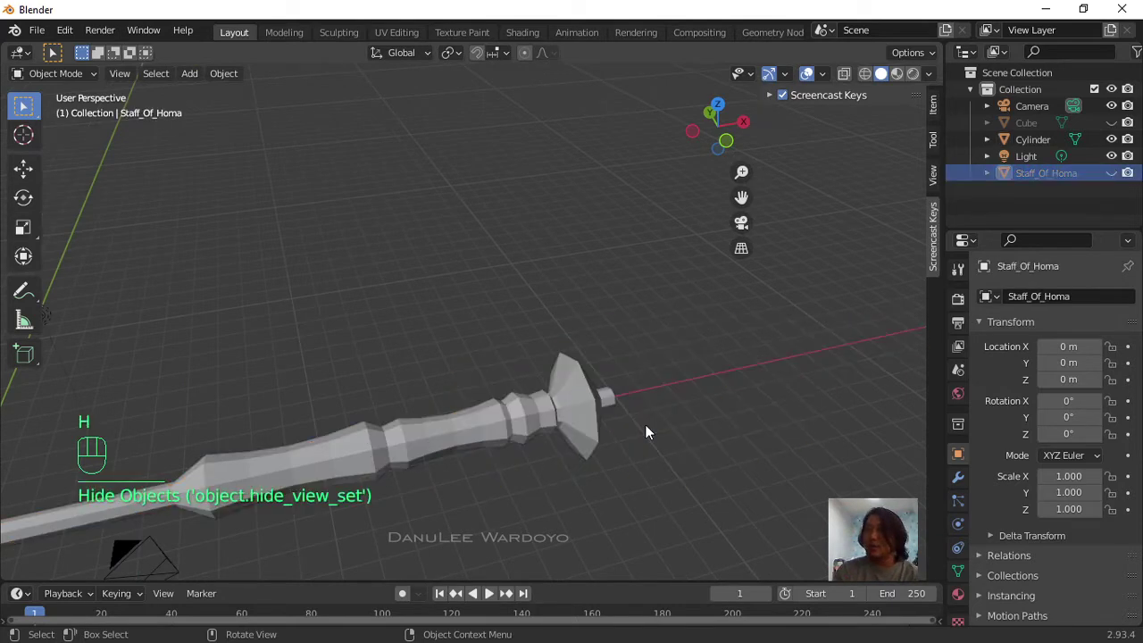
scroll(635, 426, down, 2)
scroll(627, 428, up, 3)
shift+middle_drag(625, 436, 803, 234)
scroll(794, 319, down, 4)
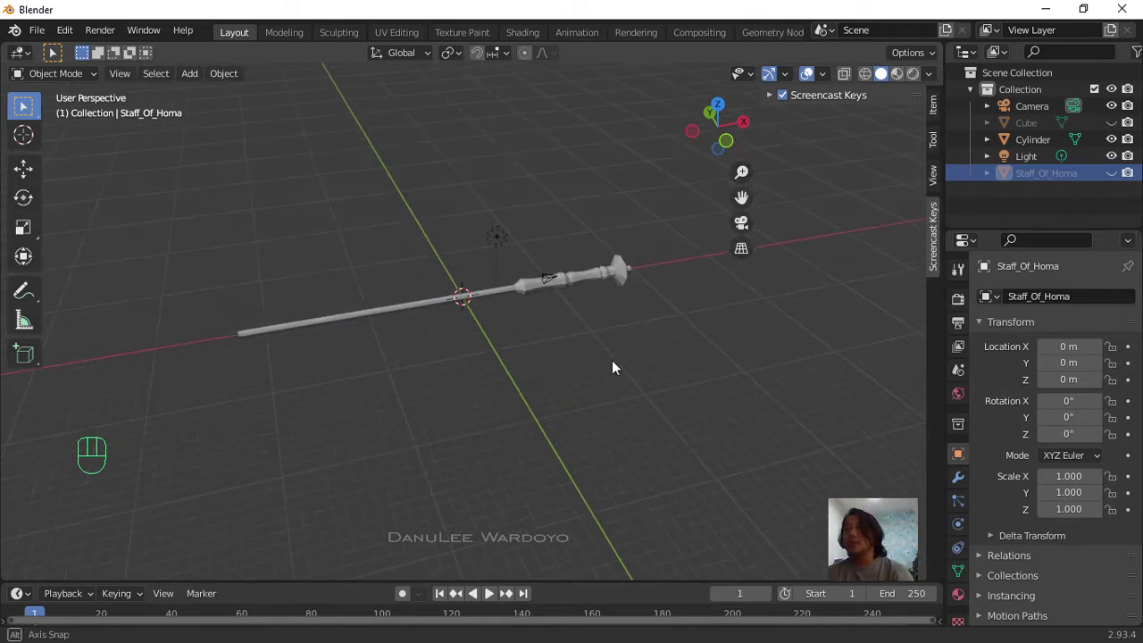
middle_drag(612, 365, 663, 368)
scroll(672, 362, up, 5)
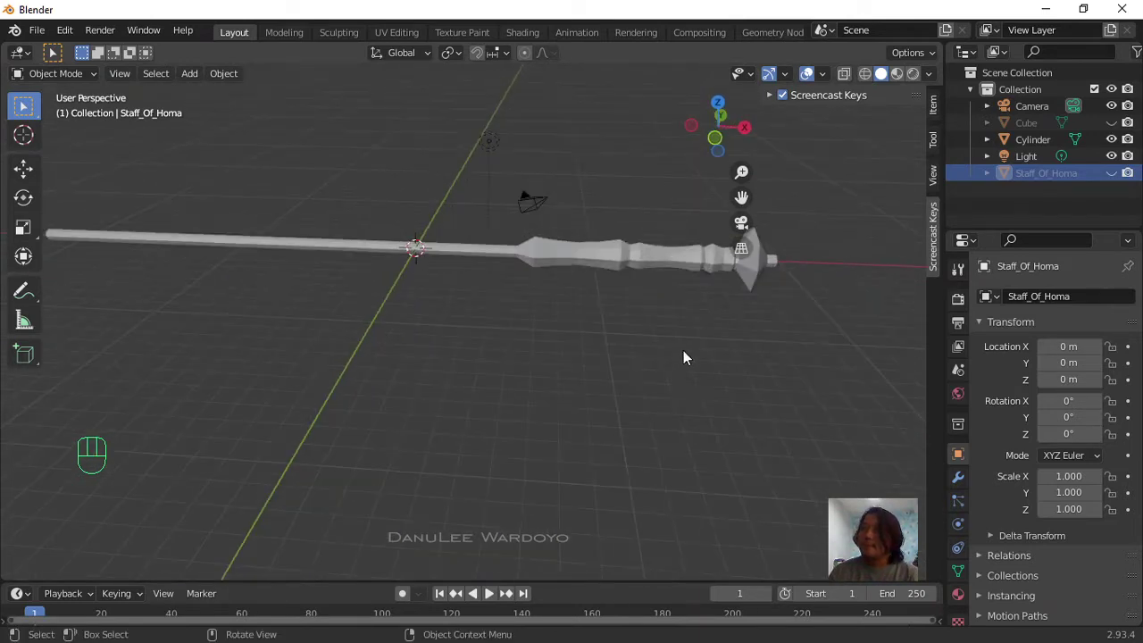
scroll(719, 348, down, 1)
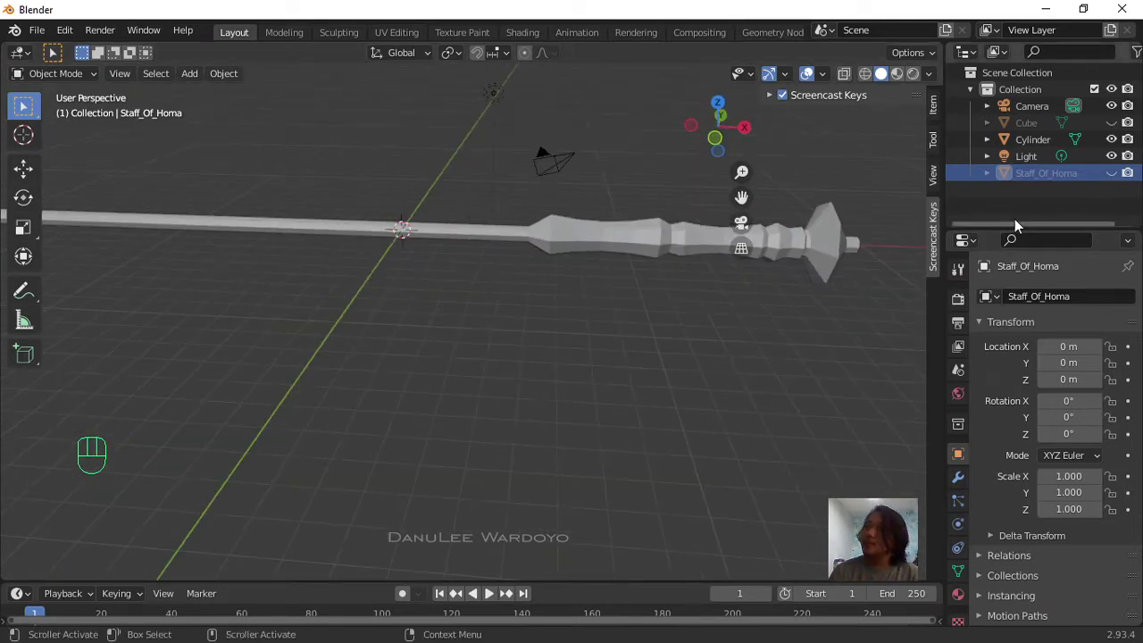
Step: Show the Staff_Of_Homa reference again and select the Cylinder object
click(1110, 123)
click(1110, 123)
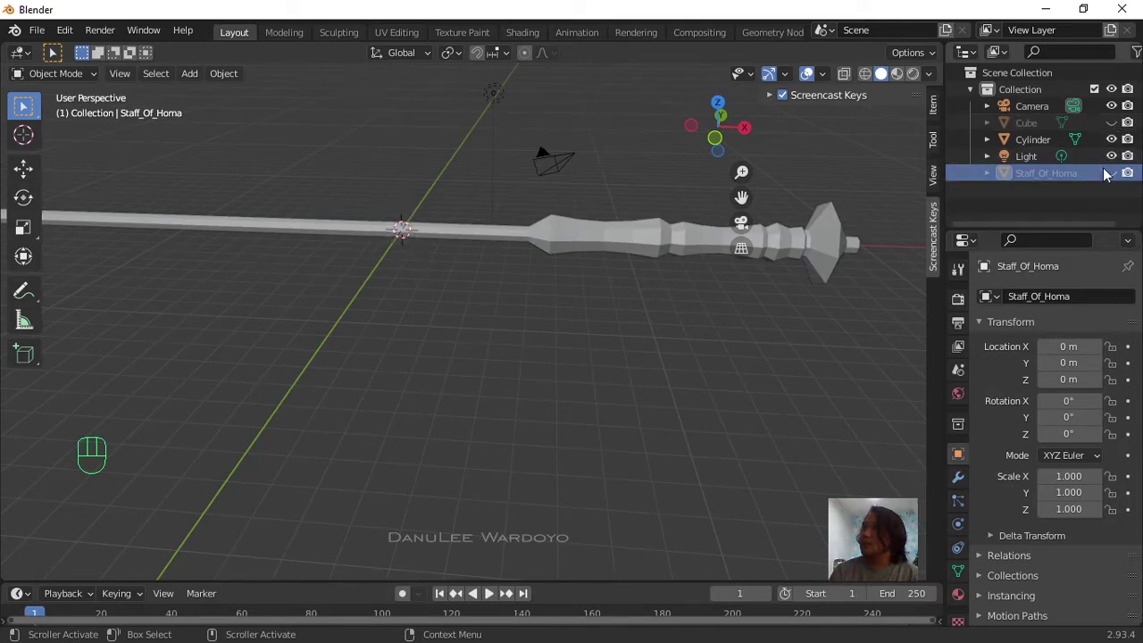
click(1111, 173)
middle_drag(892, 238, 716, 355)
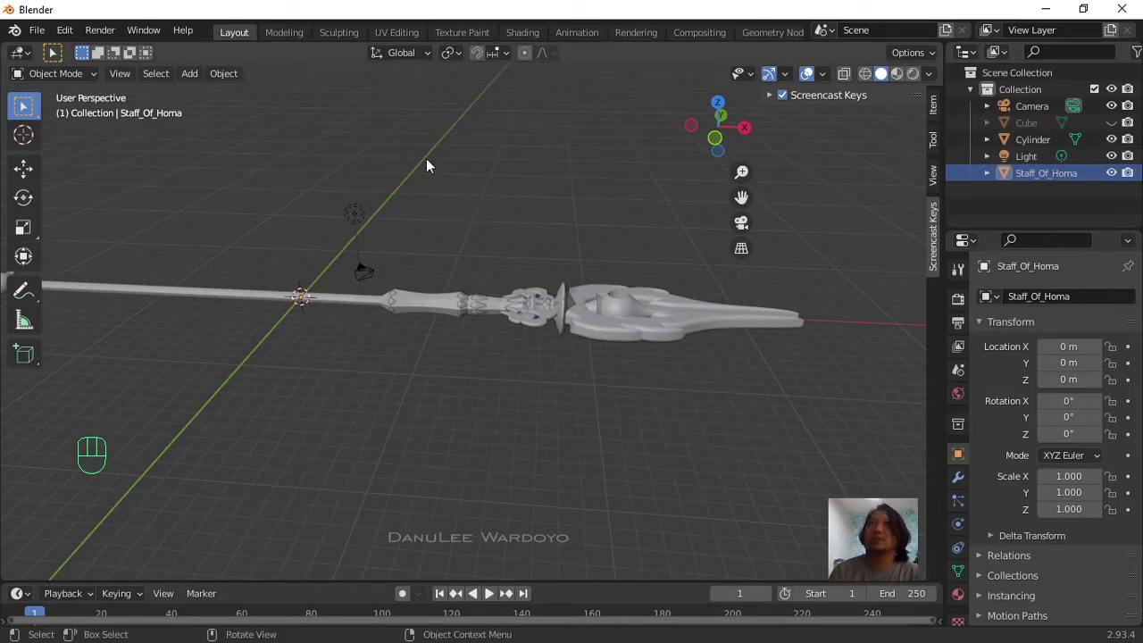
click(1031, 140)
Step: Examine how the cylinder's disc and neck meet the reference's orb, ring and blades from several angles
middle_drag(462, 342, 584, 382)
scroll(440, 385, up, 6)
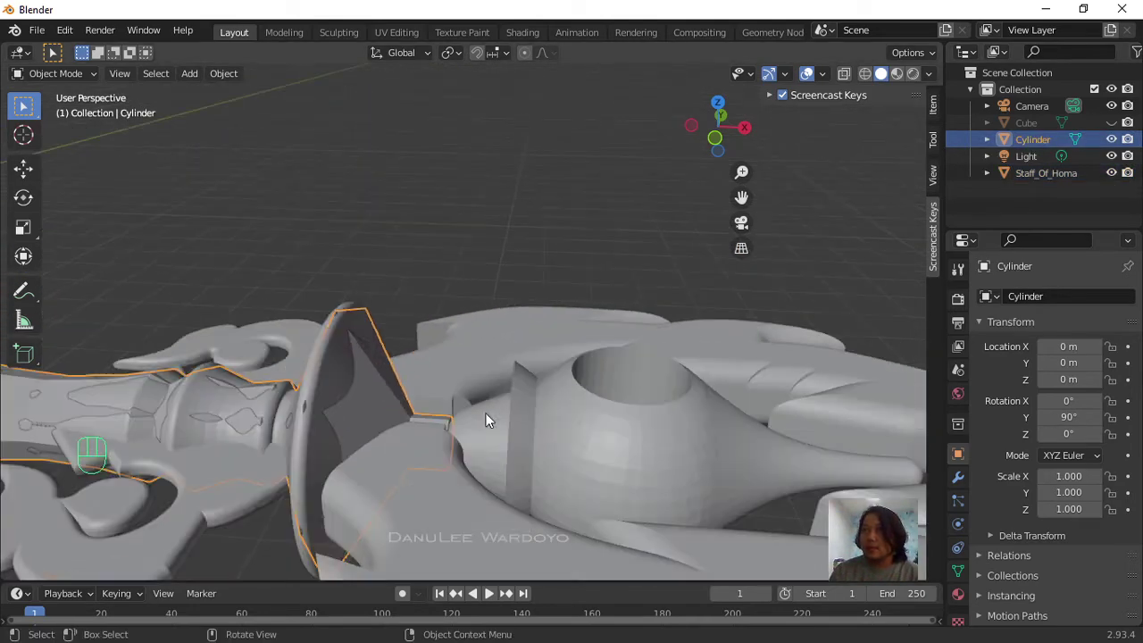
middle_drag(486, 420, 479, 444)
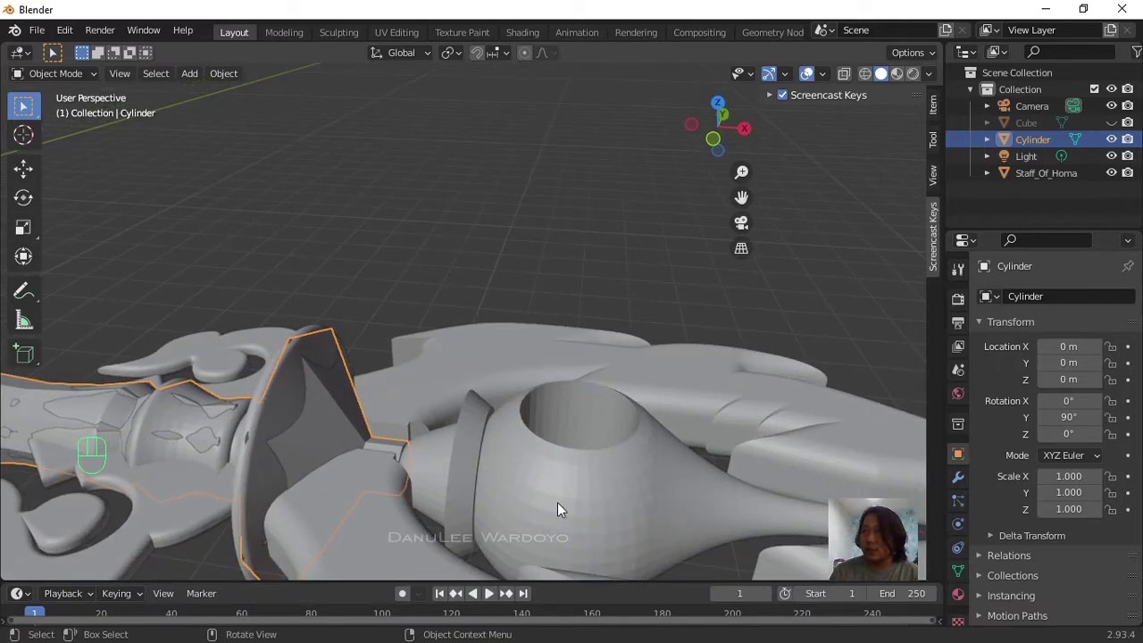
scroll(279, 448, up, 2)
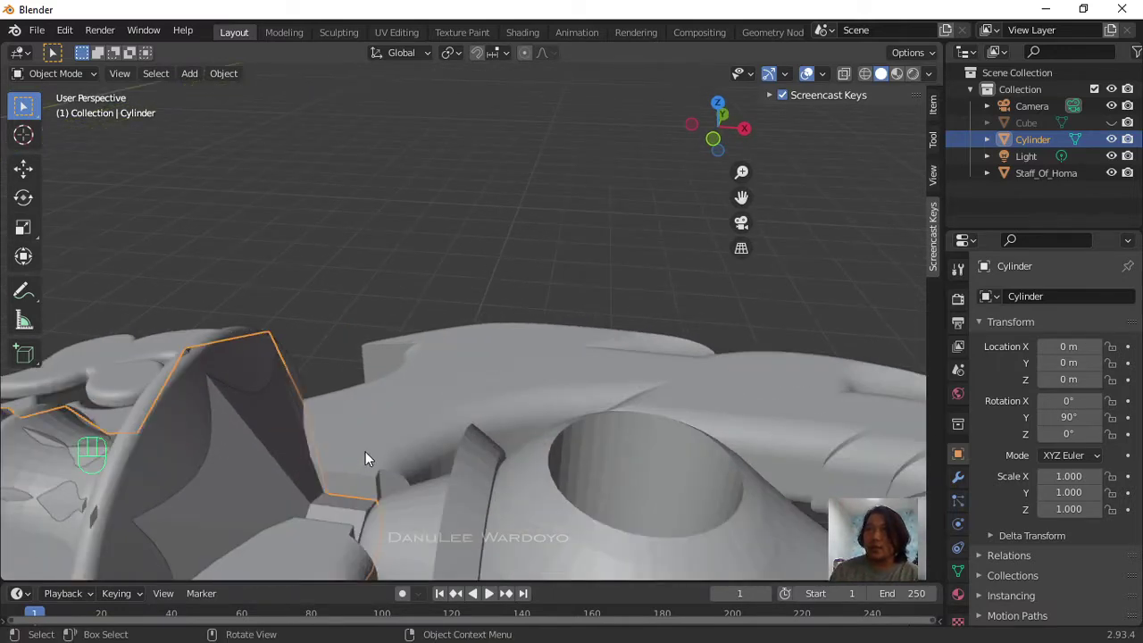
scroll(365, 459, down, 3)
middle_drag(401, 473, 566, 451)
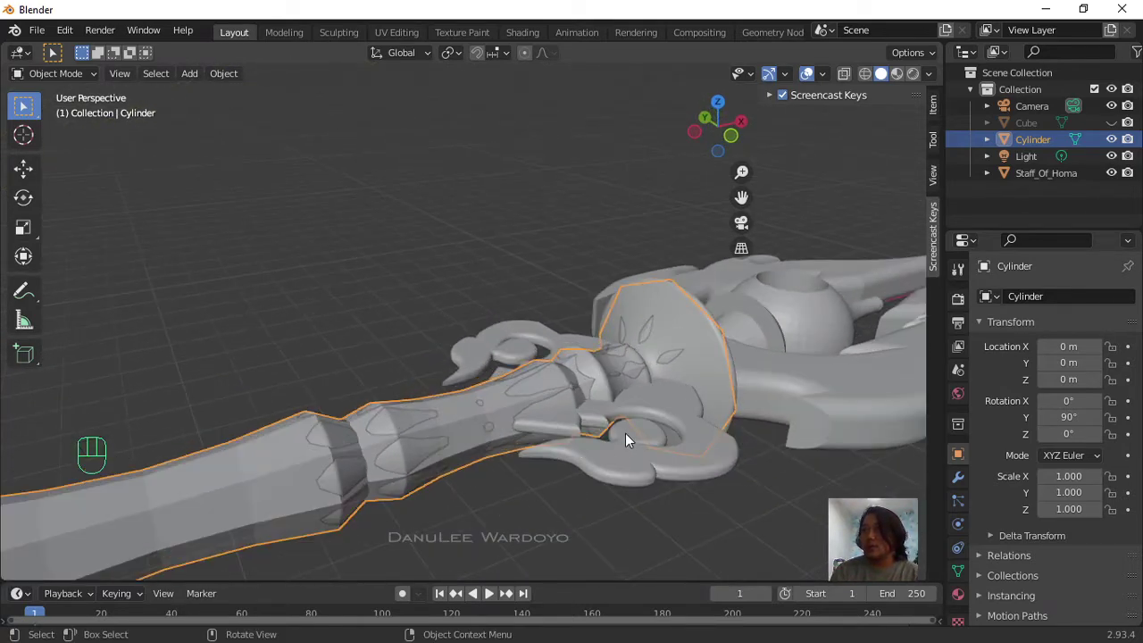
middle_drag(625, 437, 588, 408)
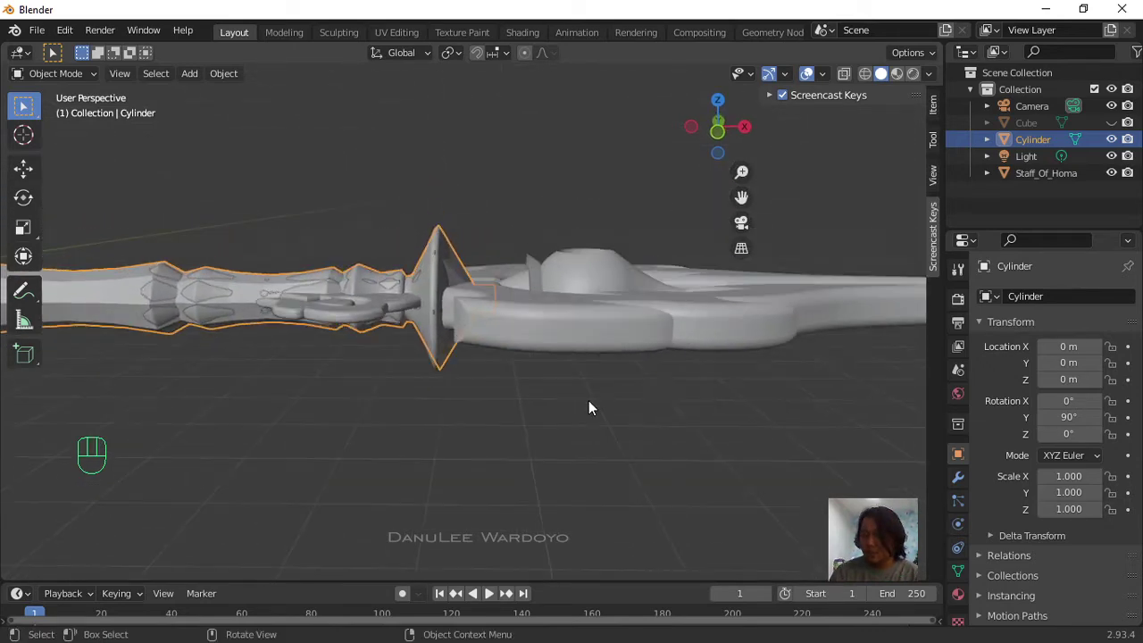
Step: Examine the reference's orb, ring and blades against the cylinder's disc and neck in front and top orthographic views
key(KP_1)
scroll(536, 250, up, 3)
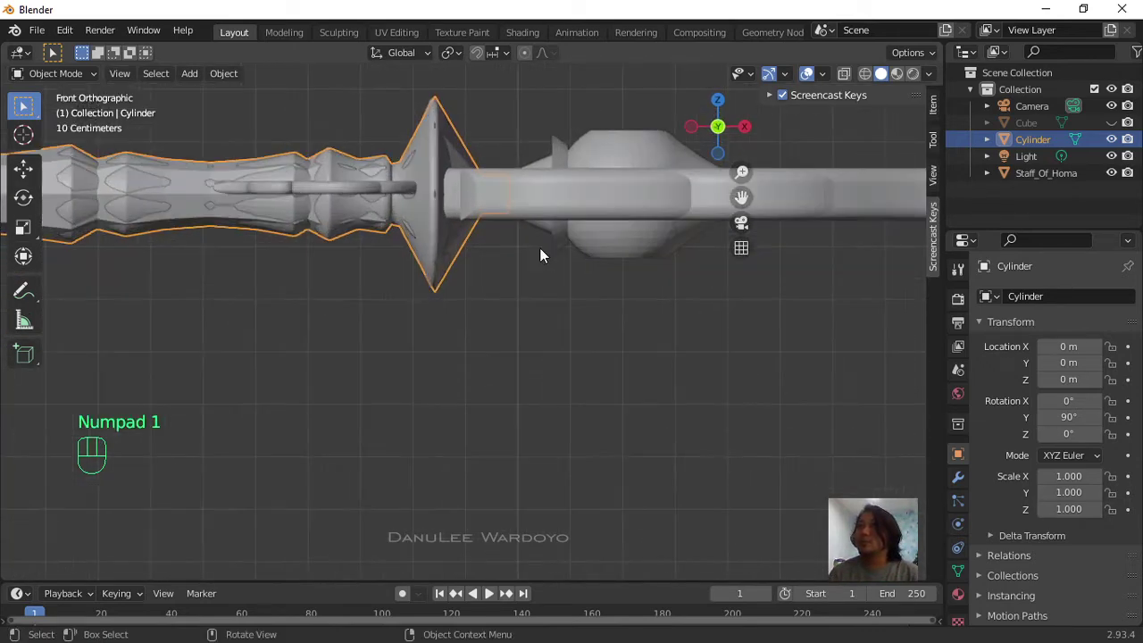
scroll(539, 249, down, 2)
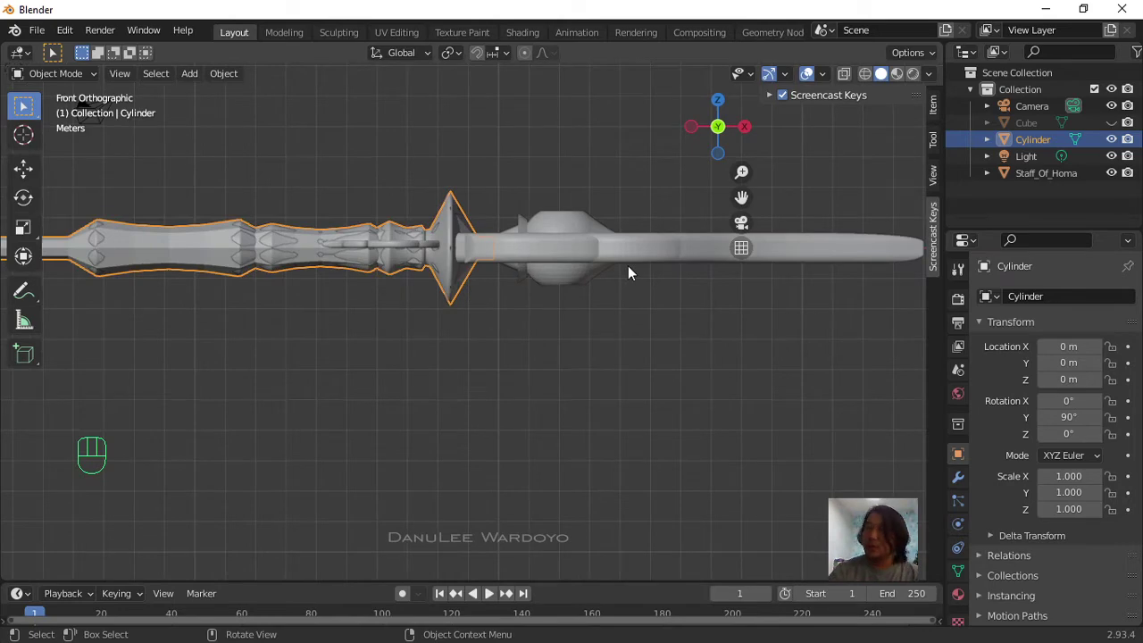
key(KP_7)
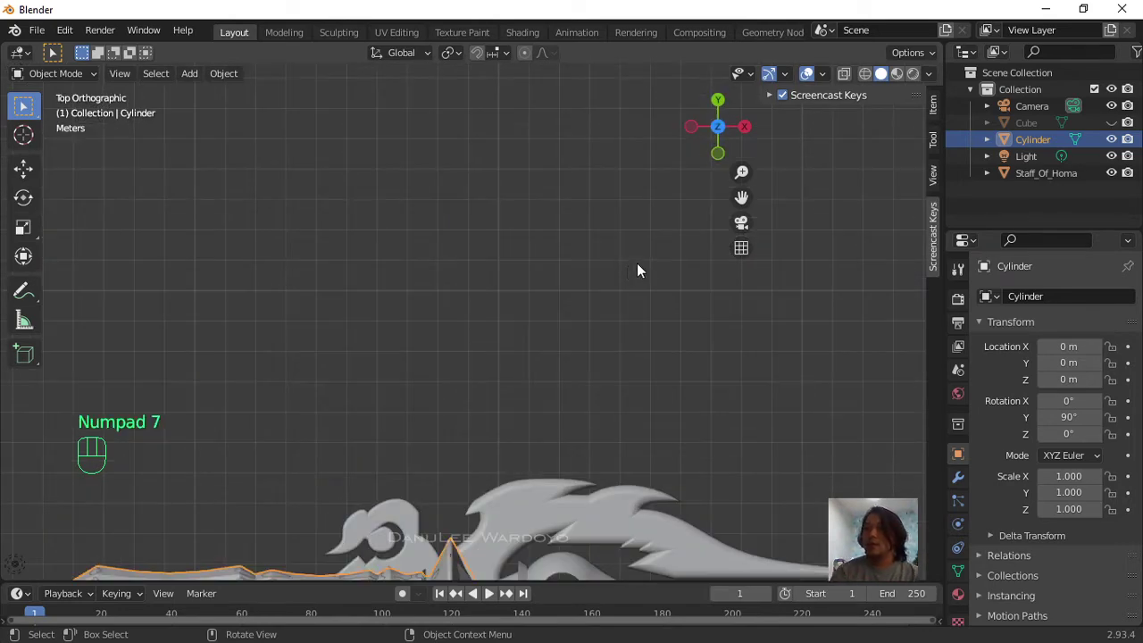
shift+middle_drag(630, 430, 589, 229)
scroll(561, 306, up, 5)
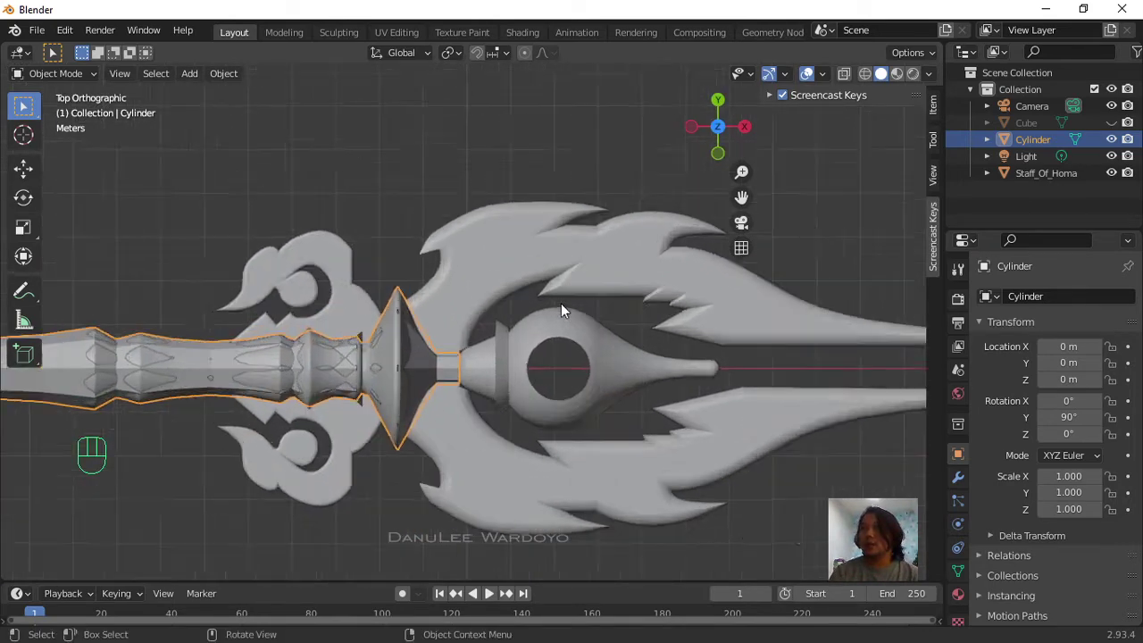
shift+middle_drag(561, 317, 533, 362)
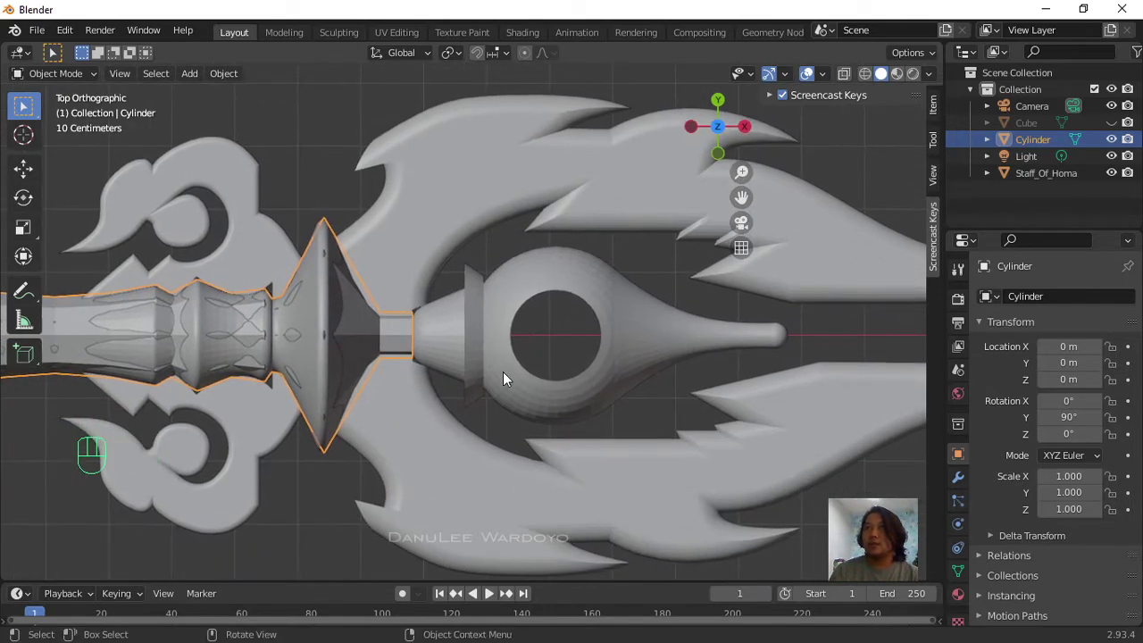
scroll(505, 367, up, 1)
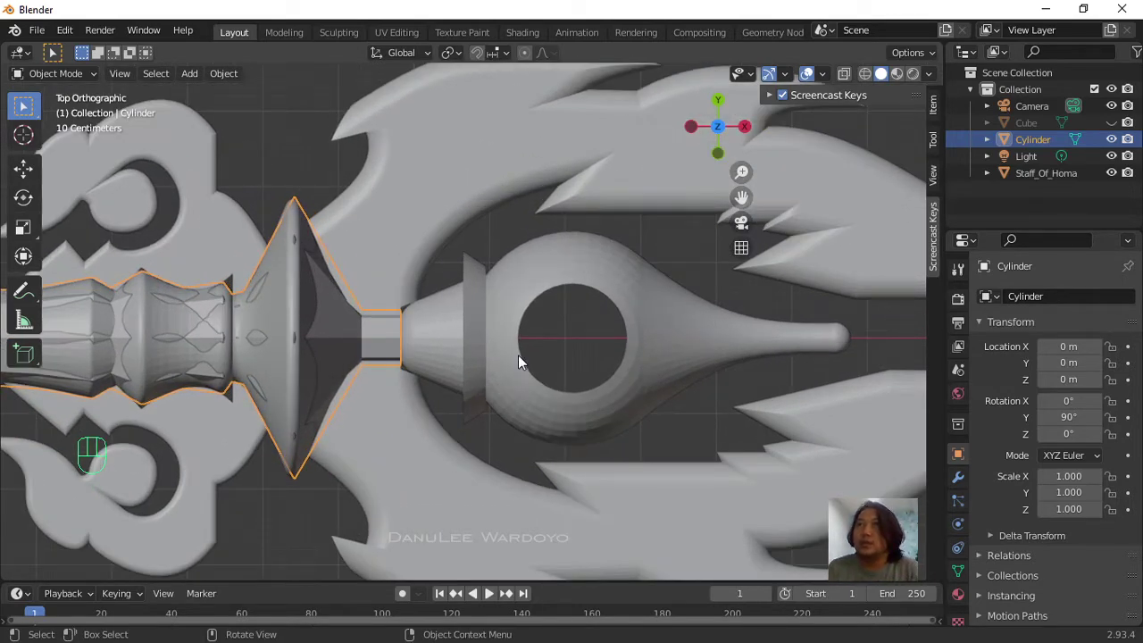
scroll(518, 354, down, 3)
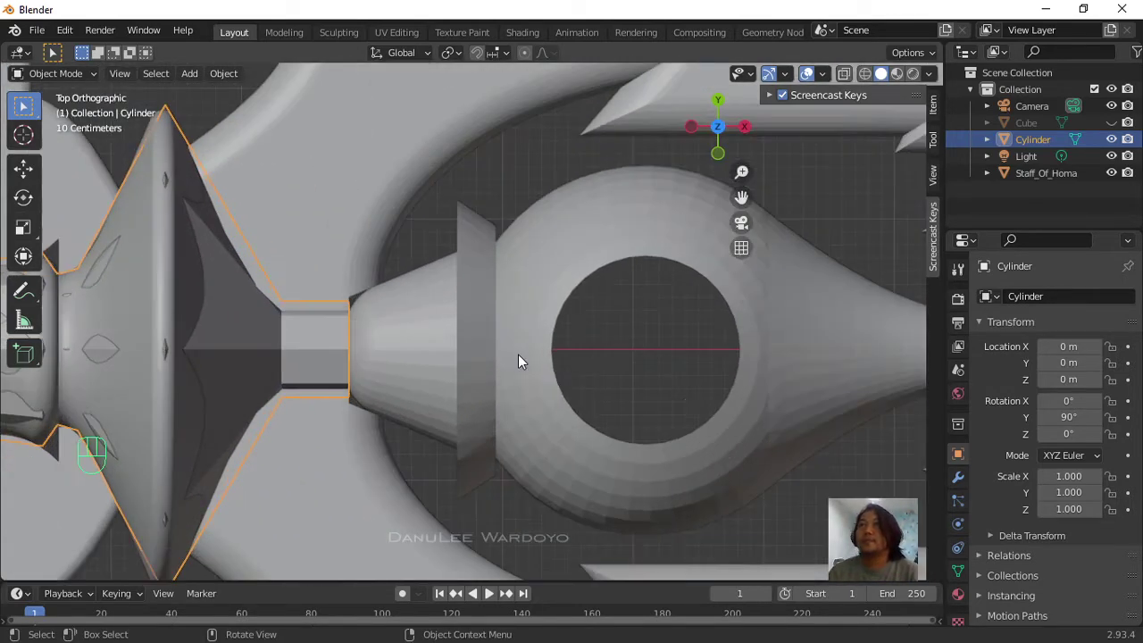
scroll(518, 354, down, 5)
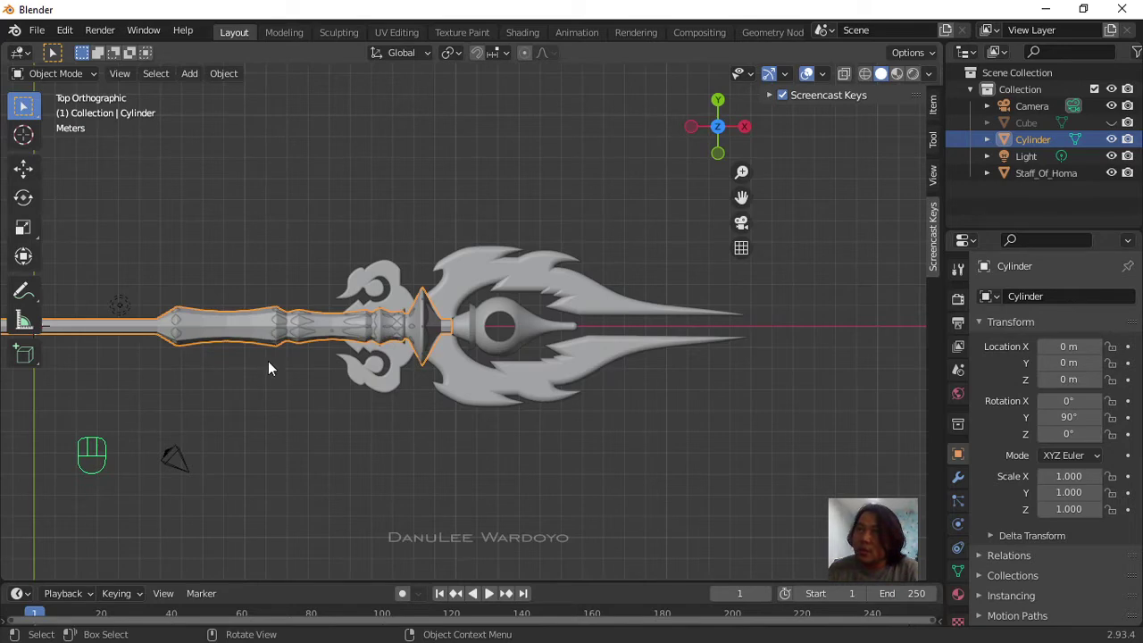
Step: Enter Edit Mode on the Cylinder at the shaft's pommel end and turn on X-ray display
shift+middle_drag(267, 361, 448, 401)
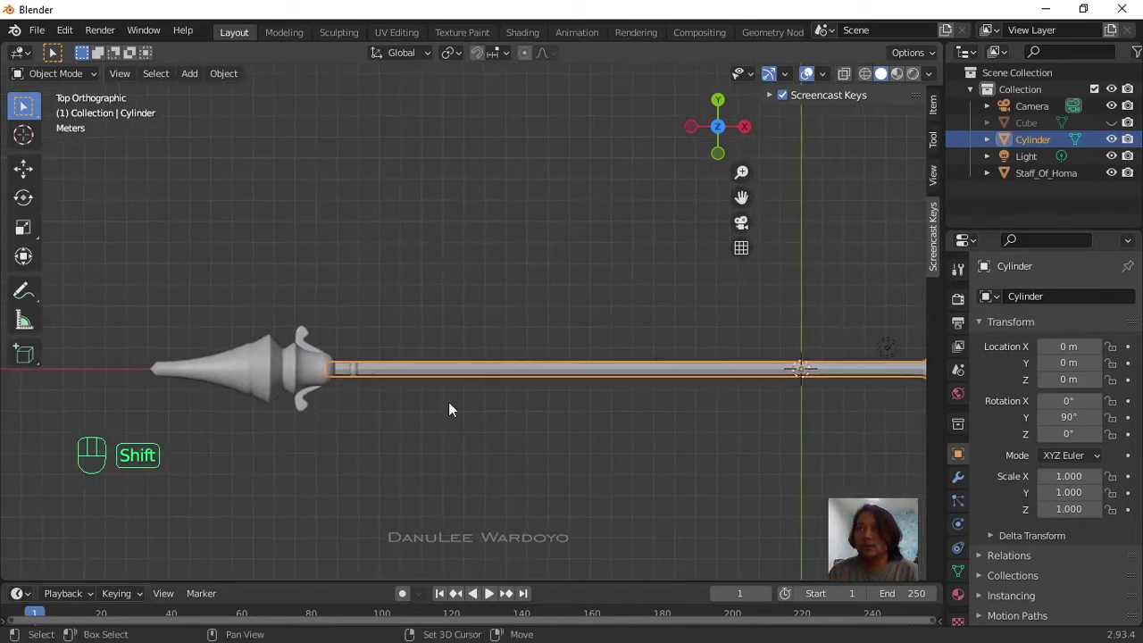
scroll(306, 354, up, 4)
shift+middle_drag(306, 355, 471, 370)
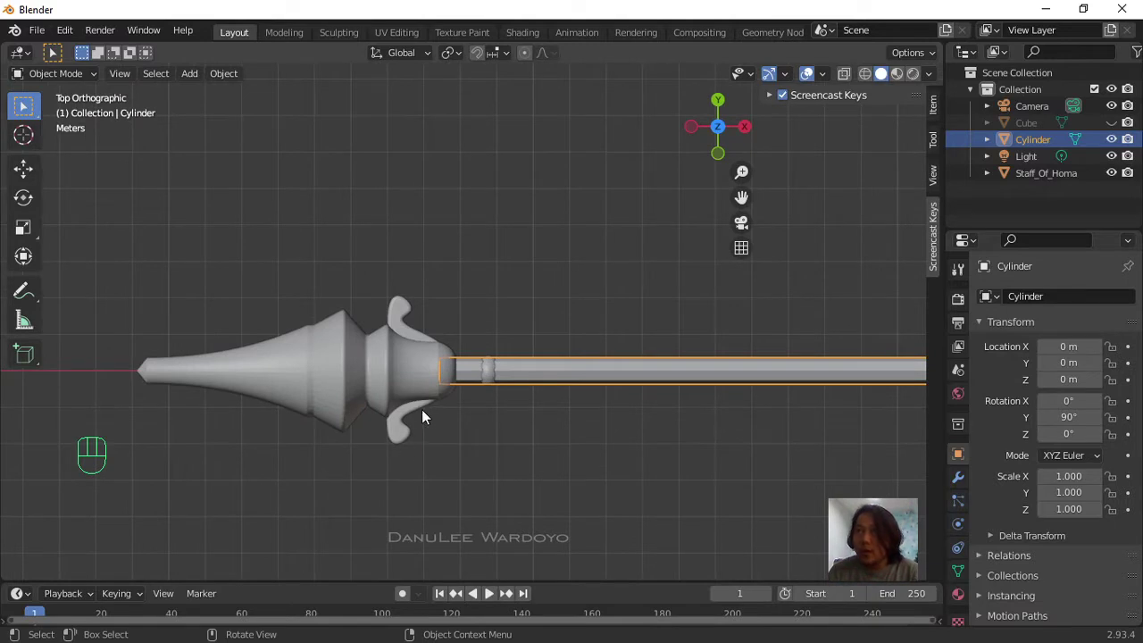
scroll(434, 362, up, 6)
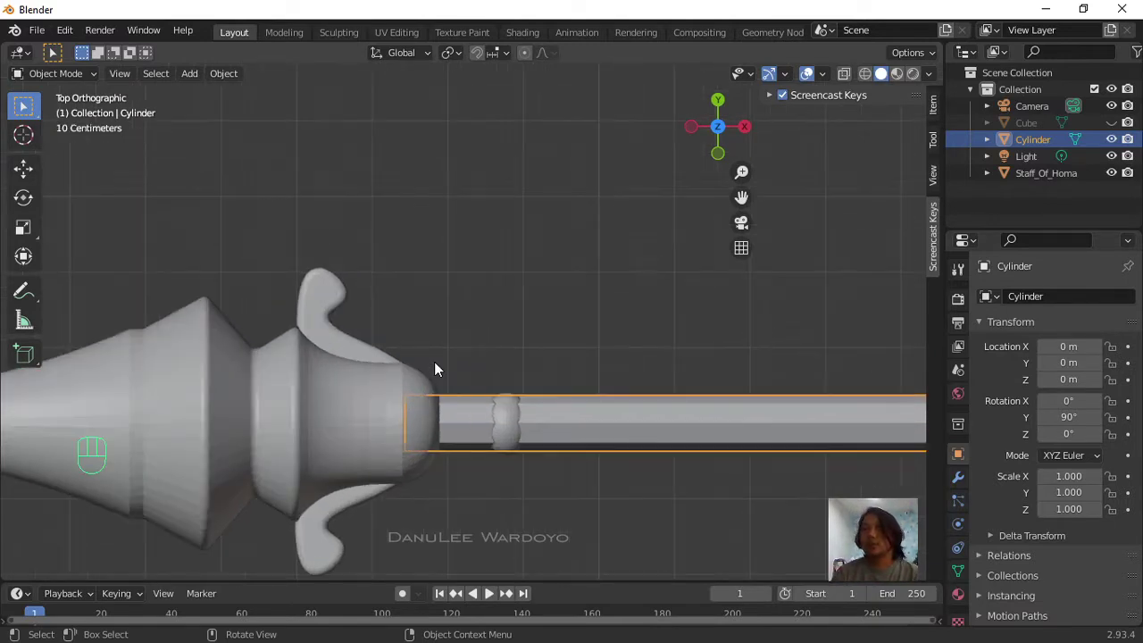
shift+middle_drag(371, 445, 473, 315)
click(70, 72)
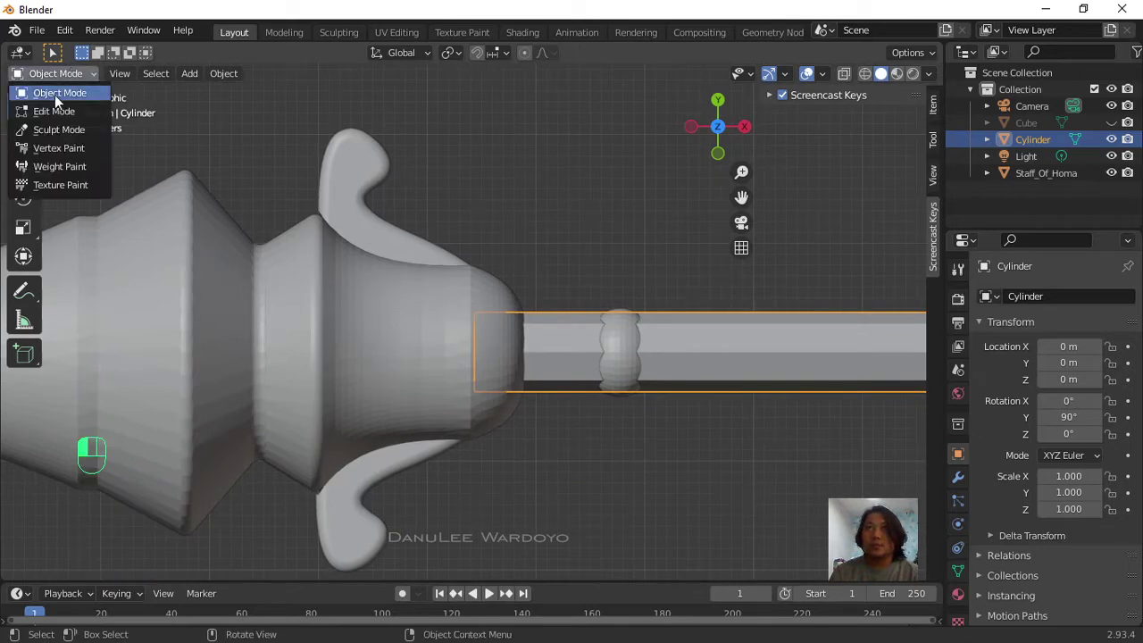
click(54, 104)
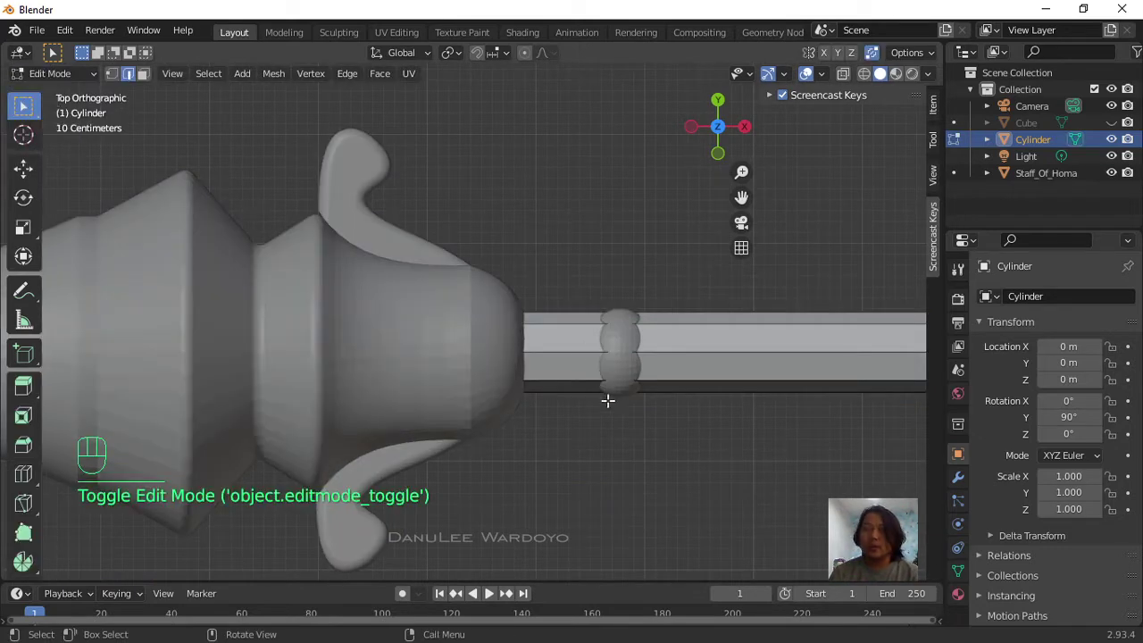
click(841, 74)
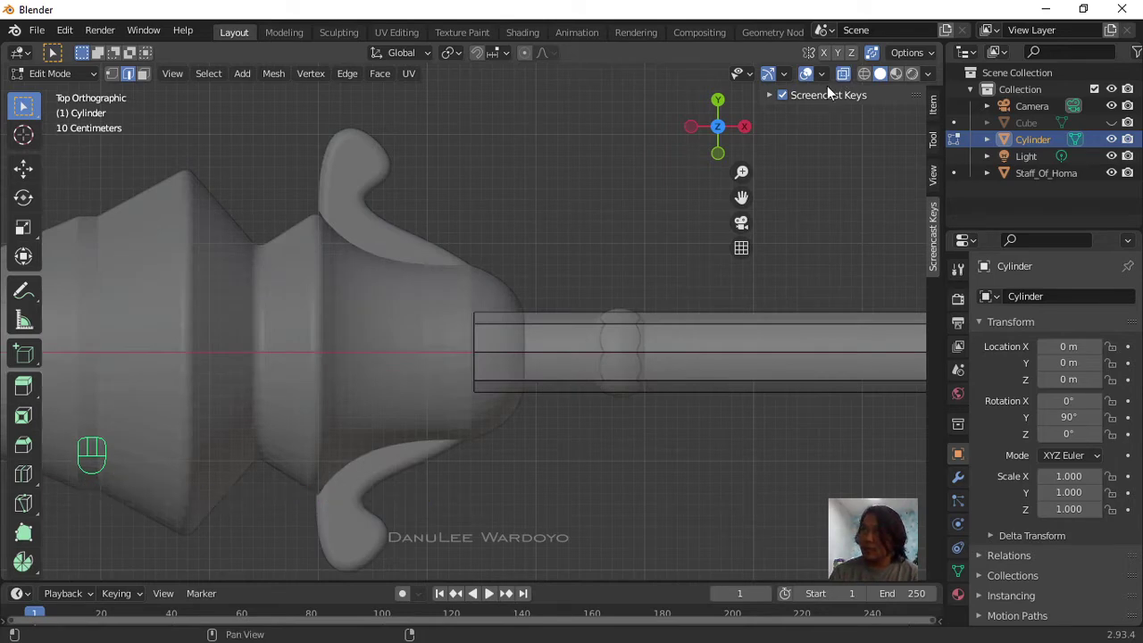
Step: Select the end edge loop of the shaft and move it along the X axis out to the tip of the reference's pommel
scroll(482, 313, down, 2)
scroll(494, 314, down, 1)
drag(416, 273, 529, 407)
key(g)
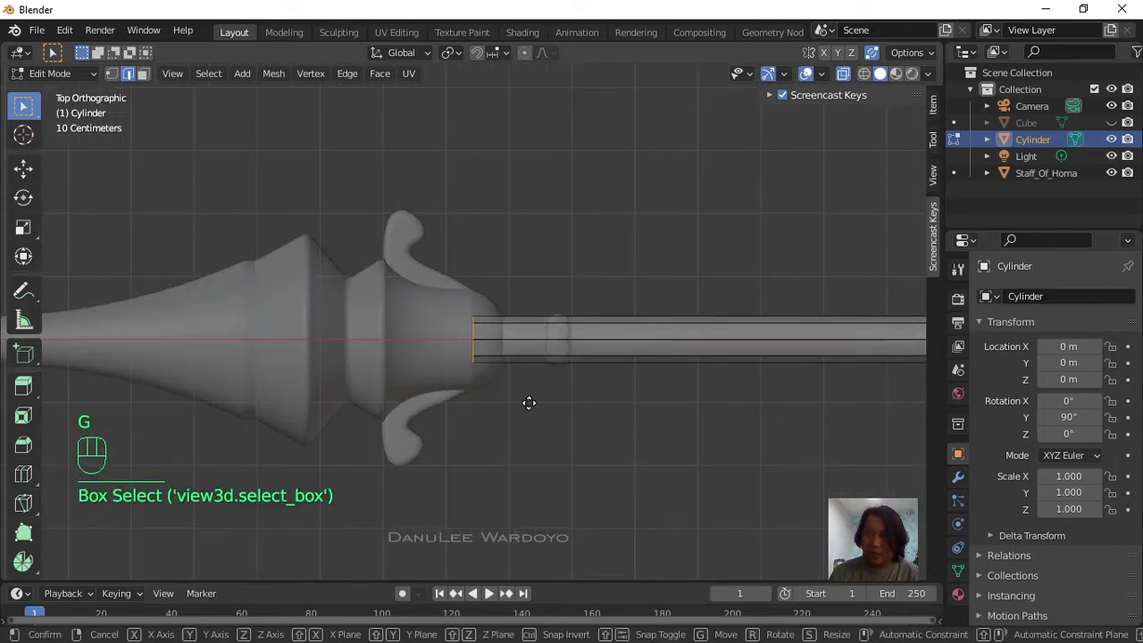
key(x)
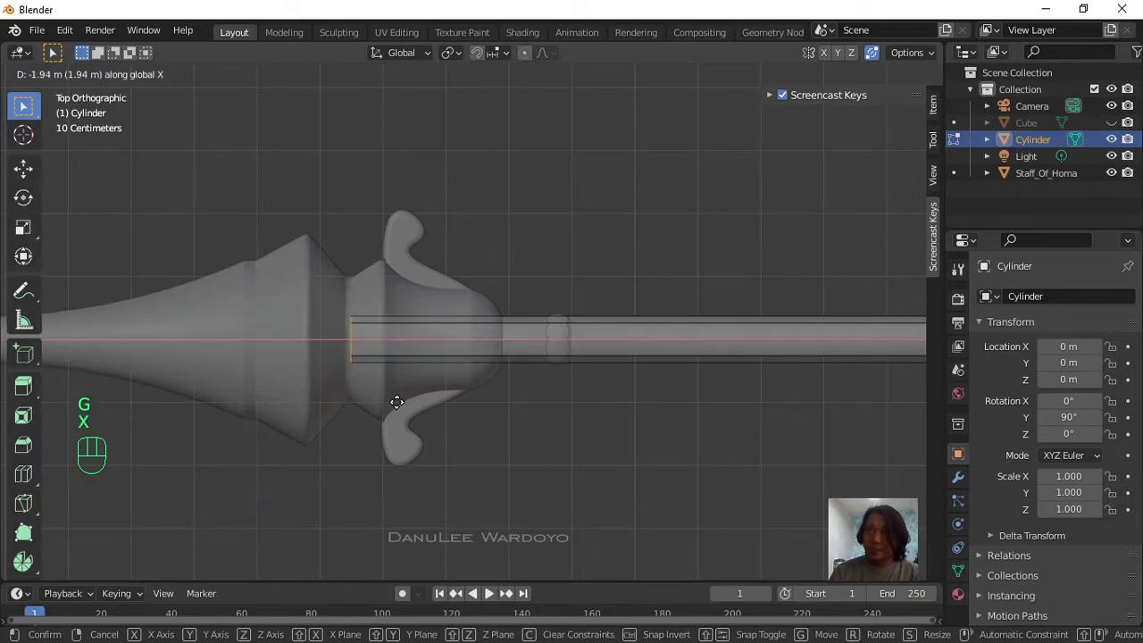
click(133, 398)
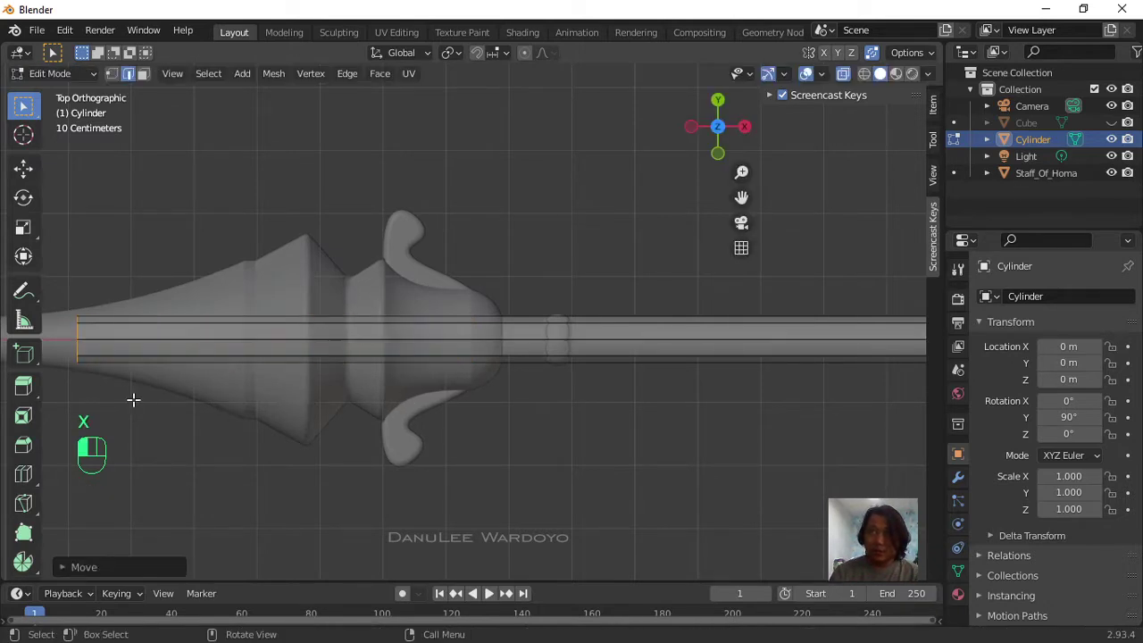
scroll(196, 401, down, 1)
shift+middle_drag(196, 401, 396, 424)
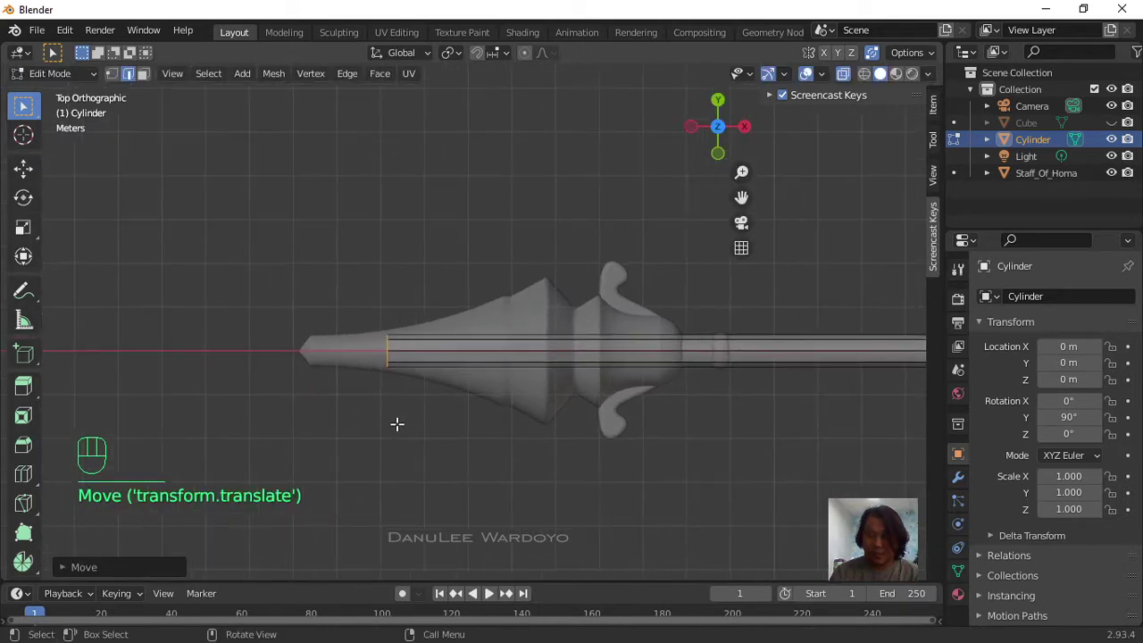
key(g)
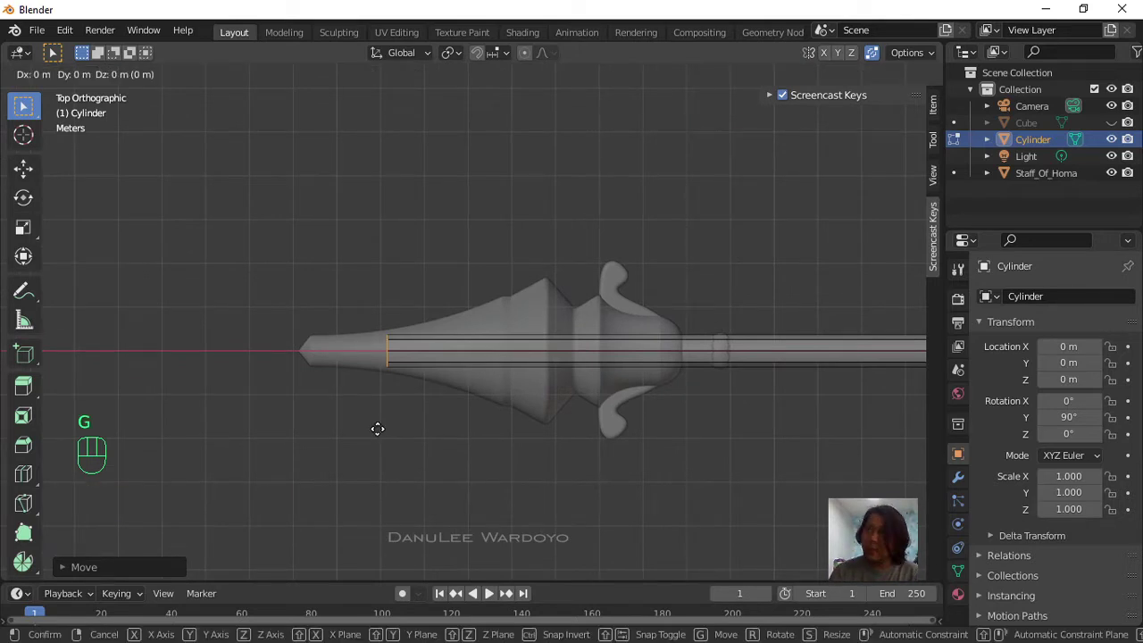
key(x)
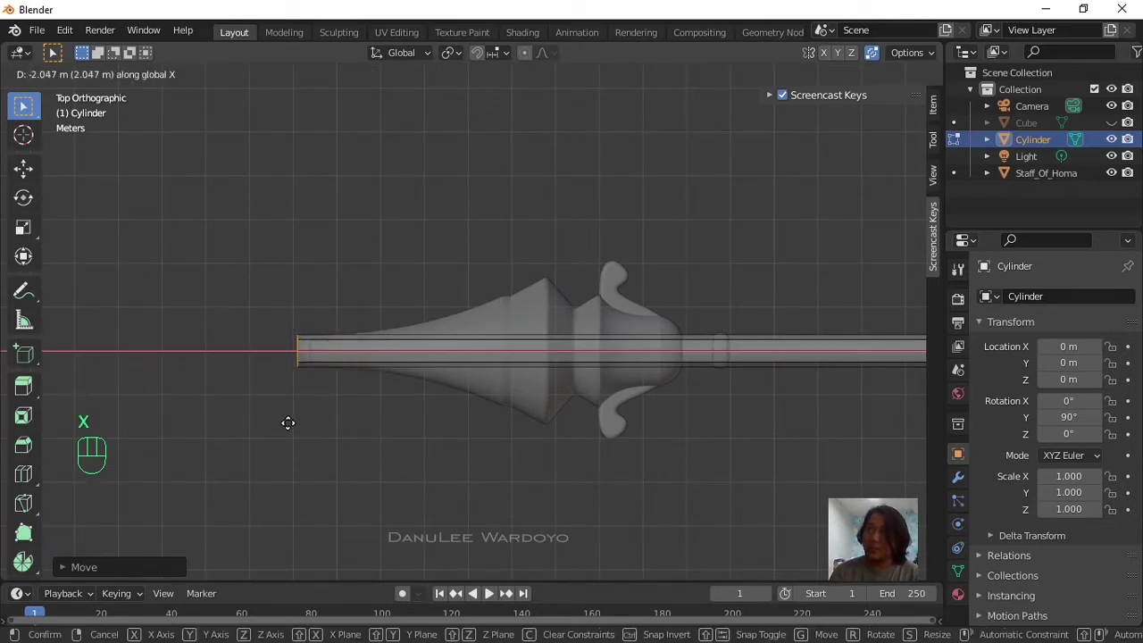
click(288, 423)
scroll(595, 398, up, 2)
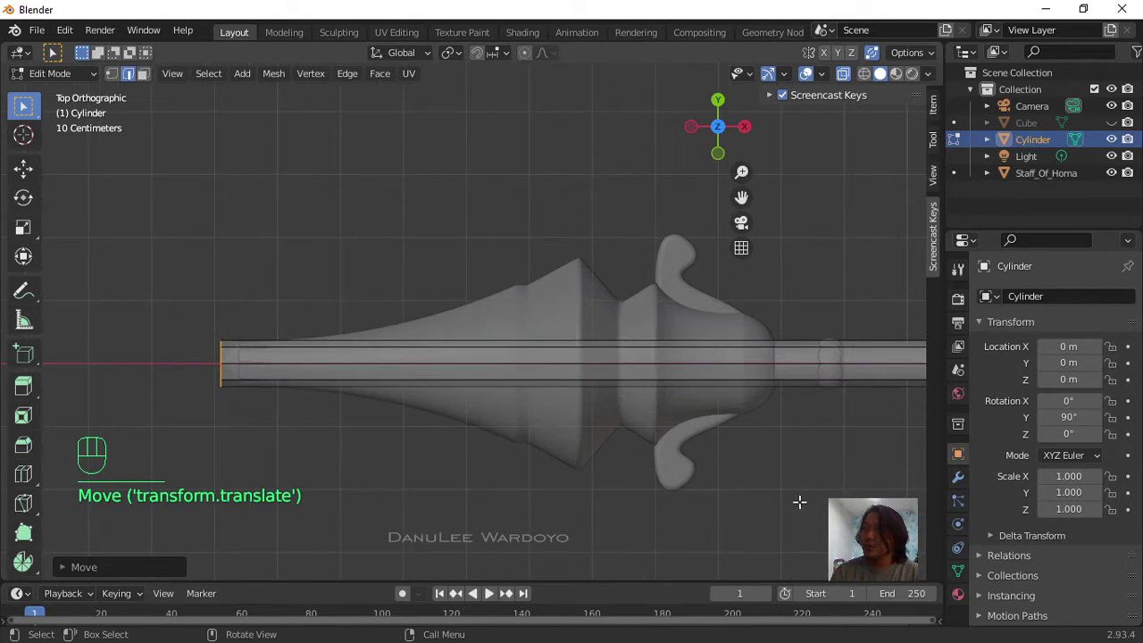
shift+middle_drag(799, 501, 655, 507)
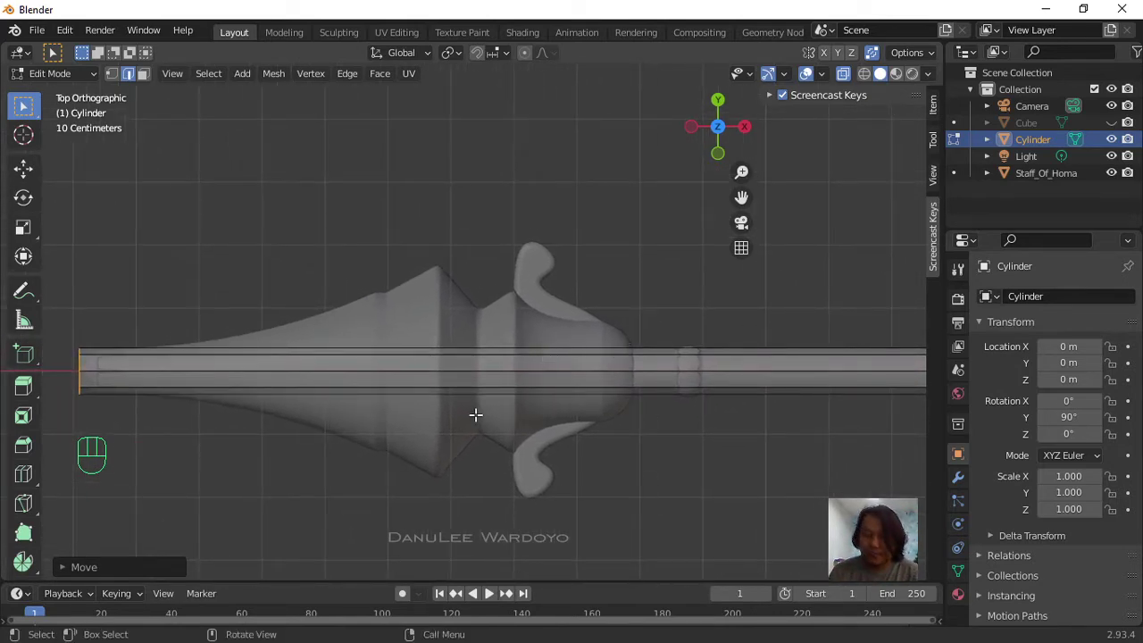
key(ctrl+r)
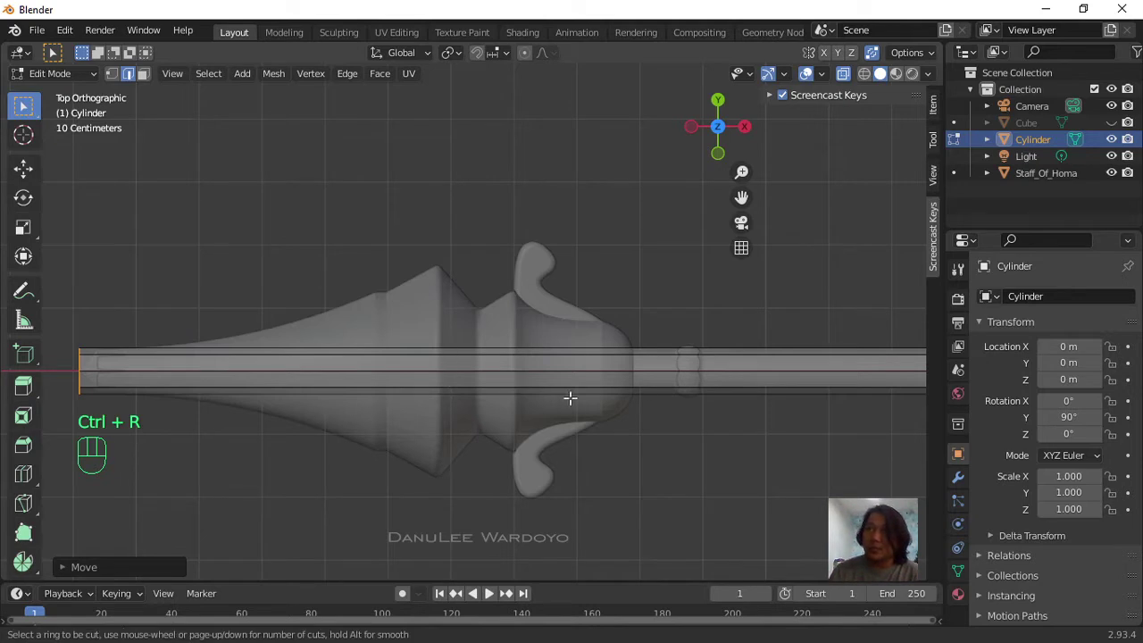
right_click(579, 463)
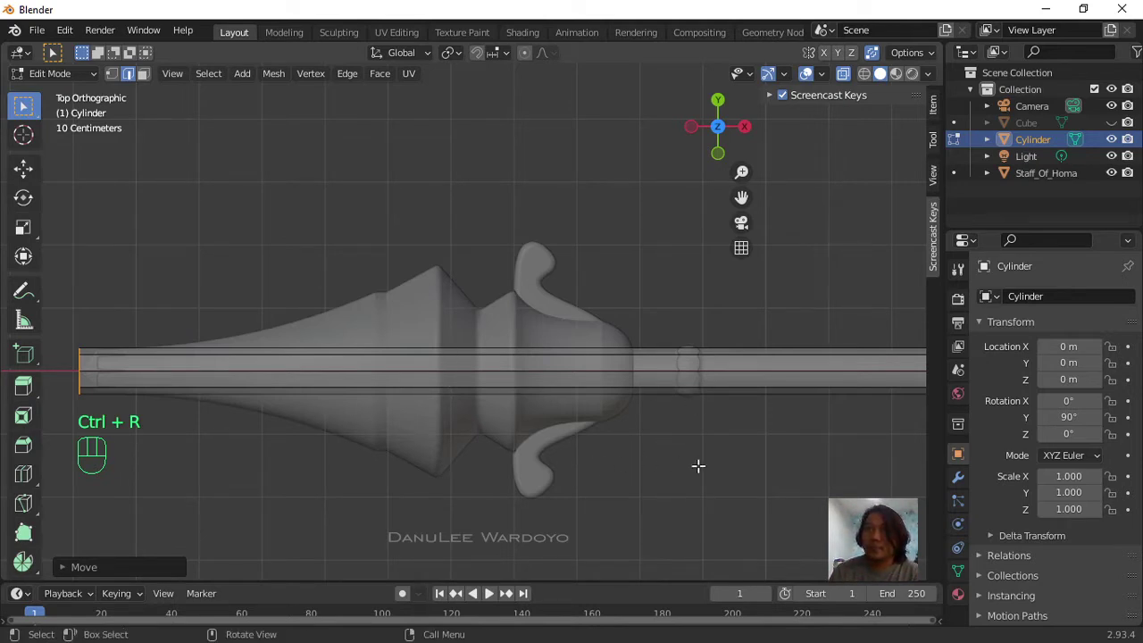
Step: Add an edge loop to the long rod section and slide it to where the rod meets the pommel's rounded end
scroll(738, 464, down, 6)
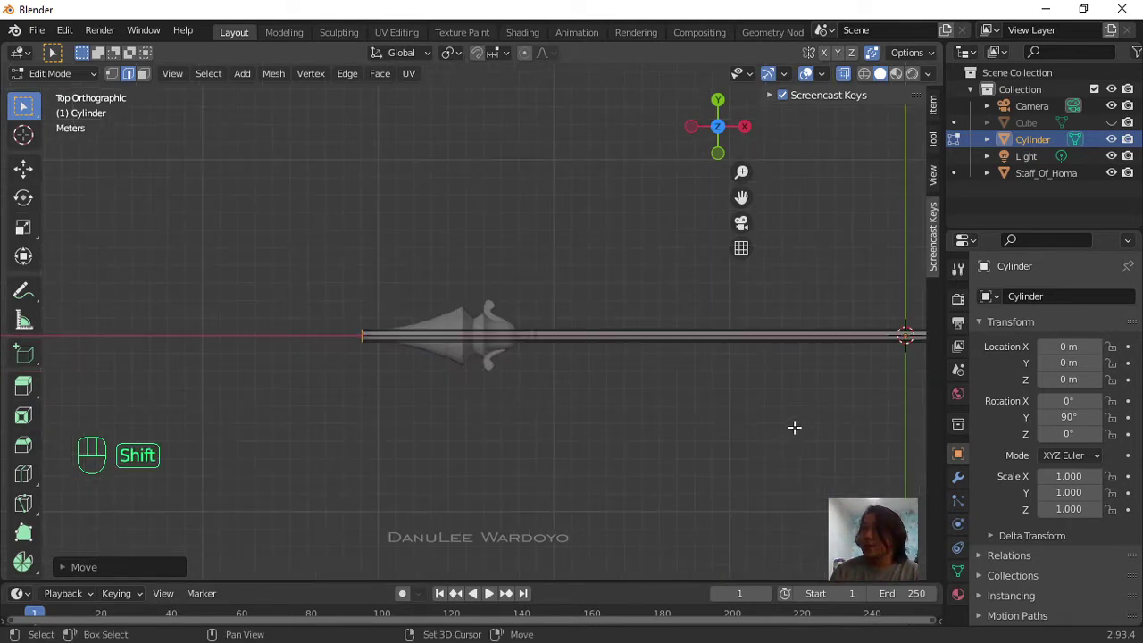
shift+middle_drag(793, 426, 569, 431)
scroll(701, 330, up, 6)
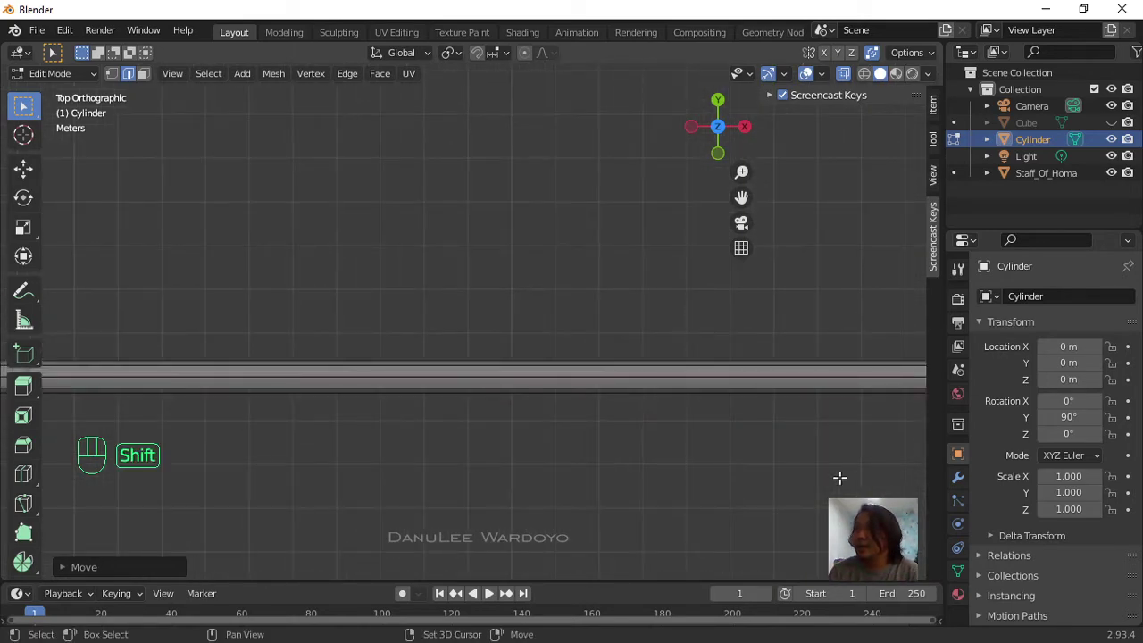
shift+middle_drag(839, 477, 495, 449)
scroll(629, 373, up, 2)
scroll(630, 373, up, 1)
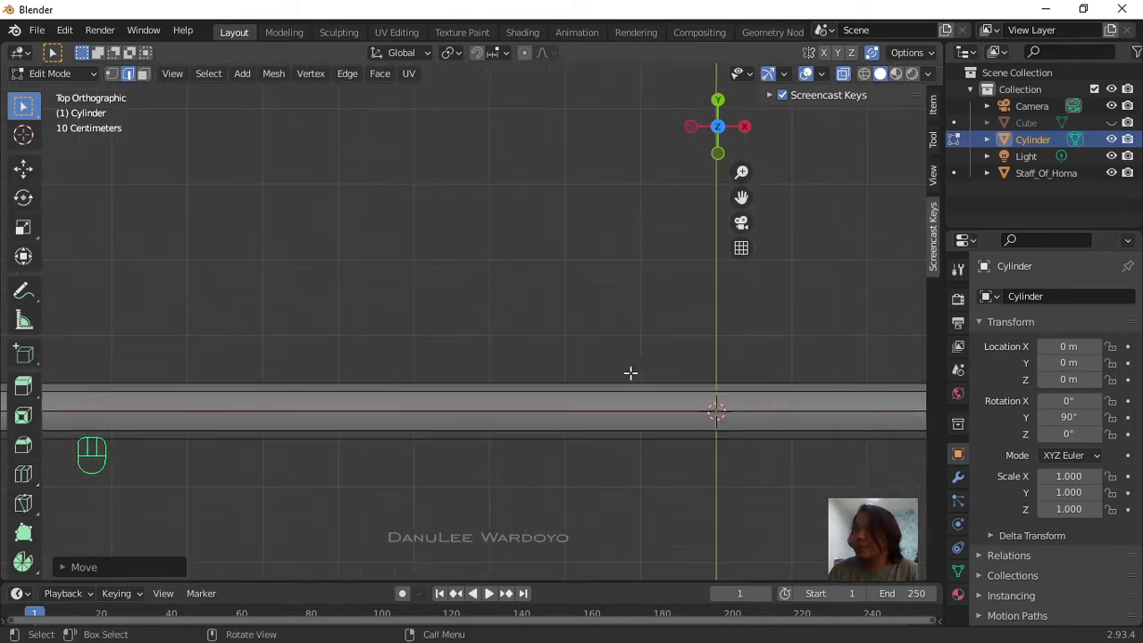
scroll(630, 374, up, 1)
scroll(630, 373, down, 9)
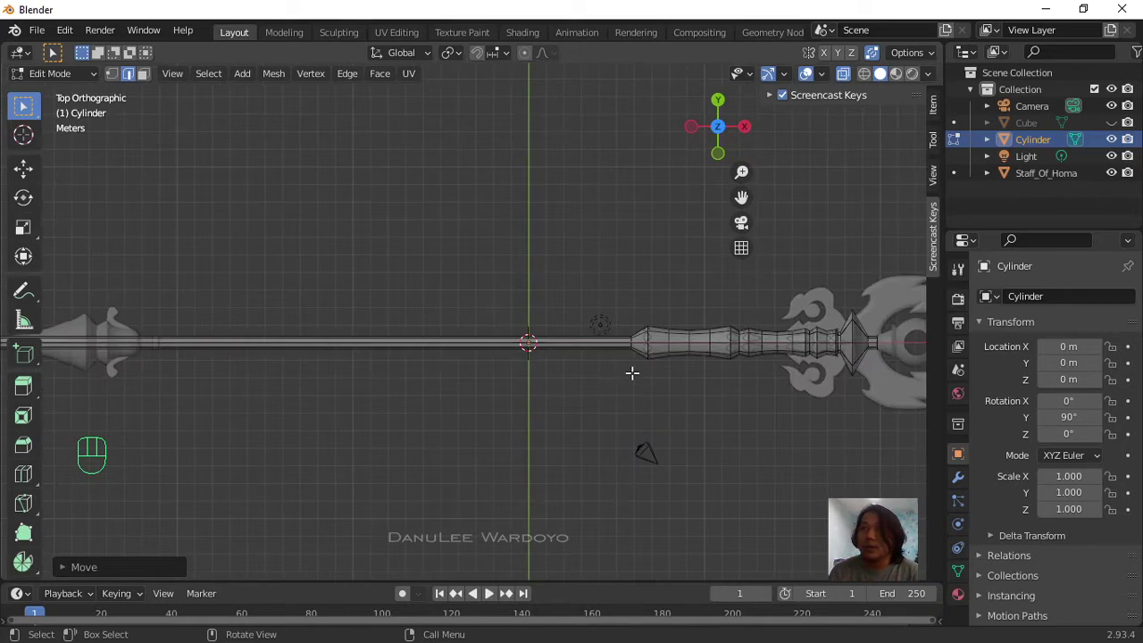
shift+middle_drag(362, 401, 518, 421)
scroll(645, 402, down, 1)
click(444, 284)
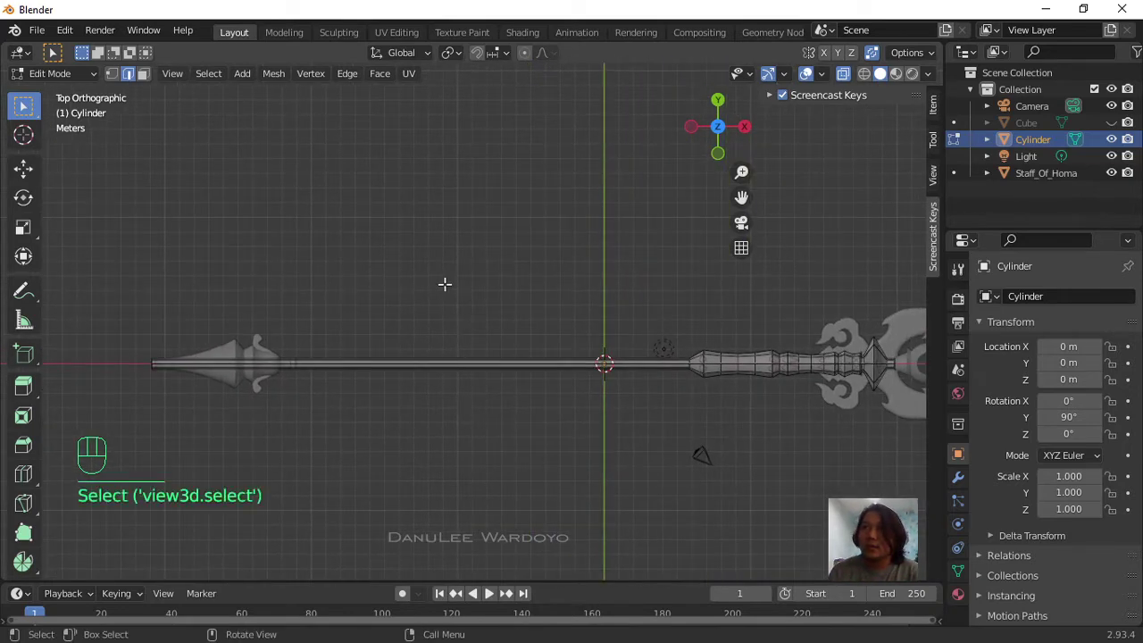
key(ctrl+r)
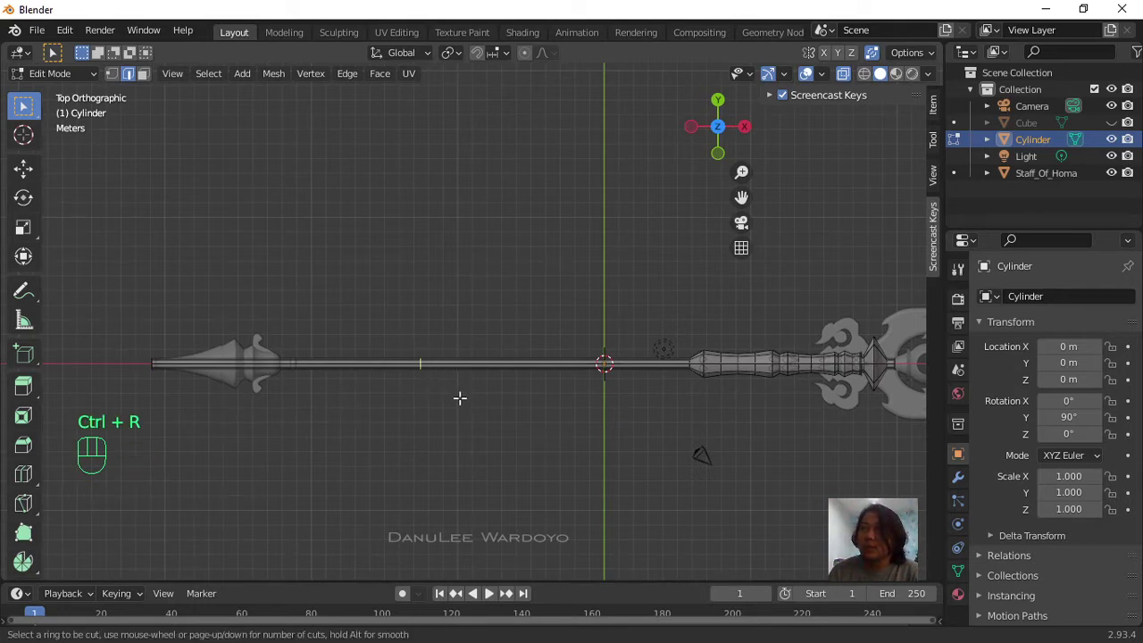
click(426, 399)
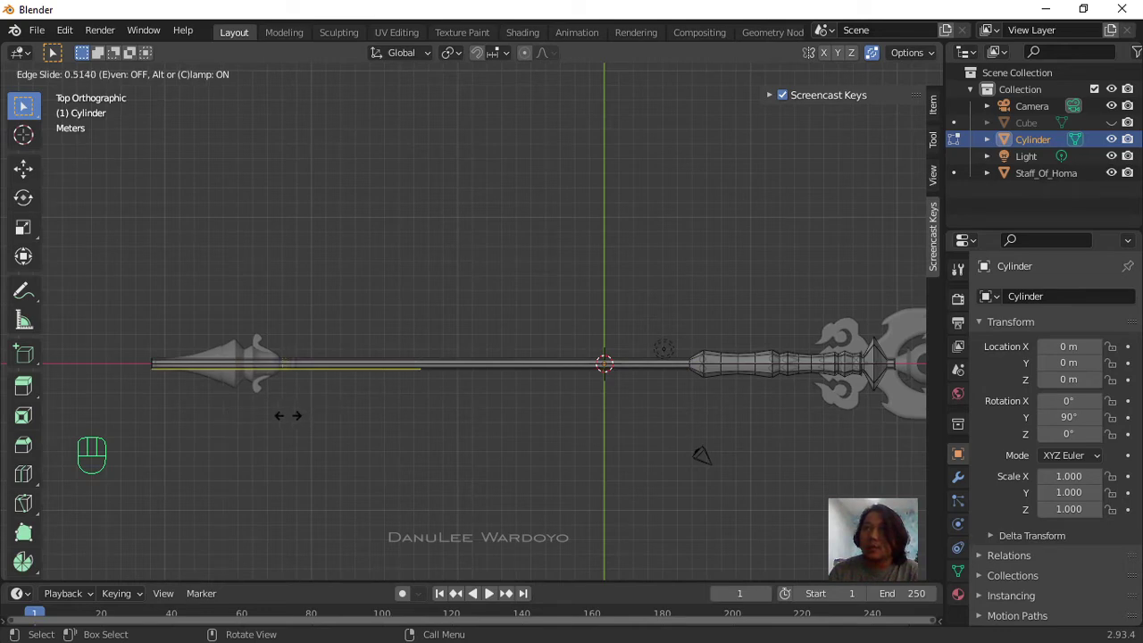
click(285, 415)
Step: Cut another edge loop inside the pommel section and slide it to where the rounded end starts to curve inward
scroll(330, 423, up, 4)
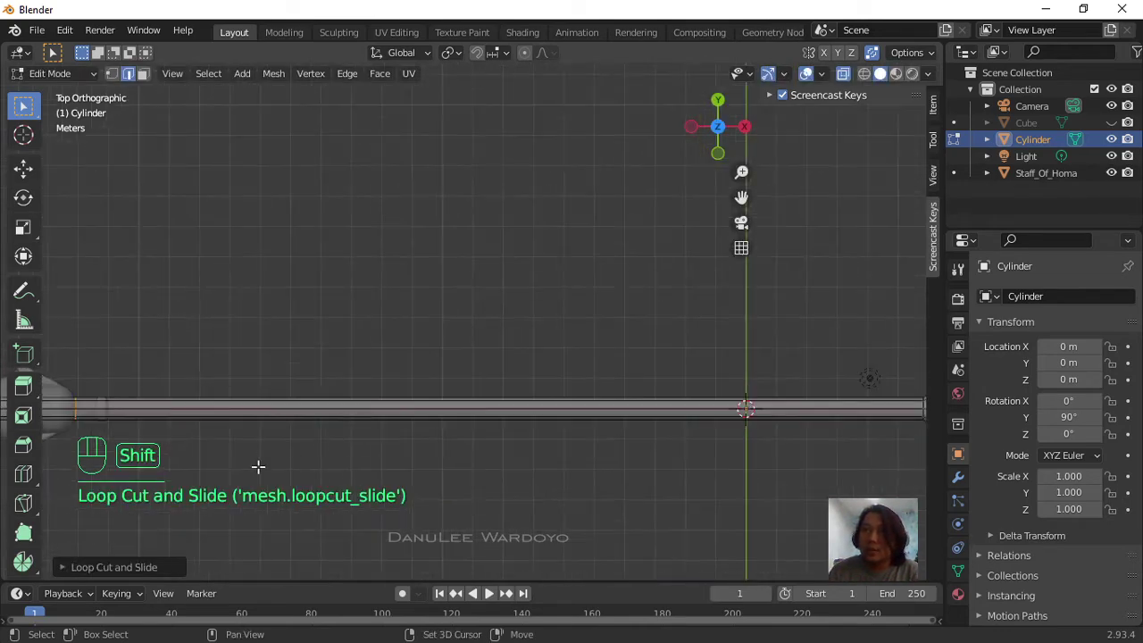
shift+middle_drag(258, 466, 552, 352)
scroll(390, 319, up, 4)
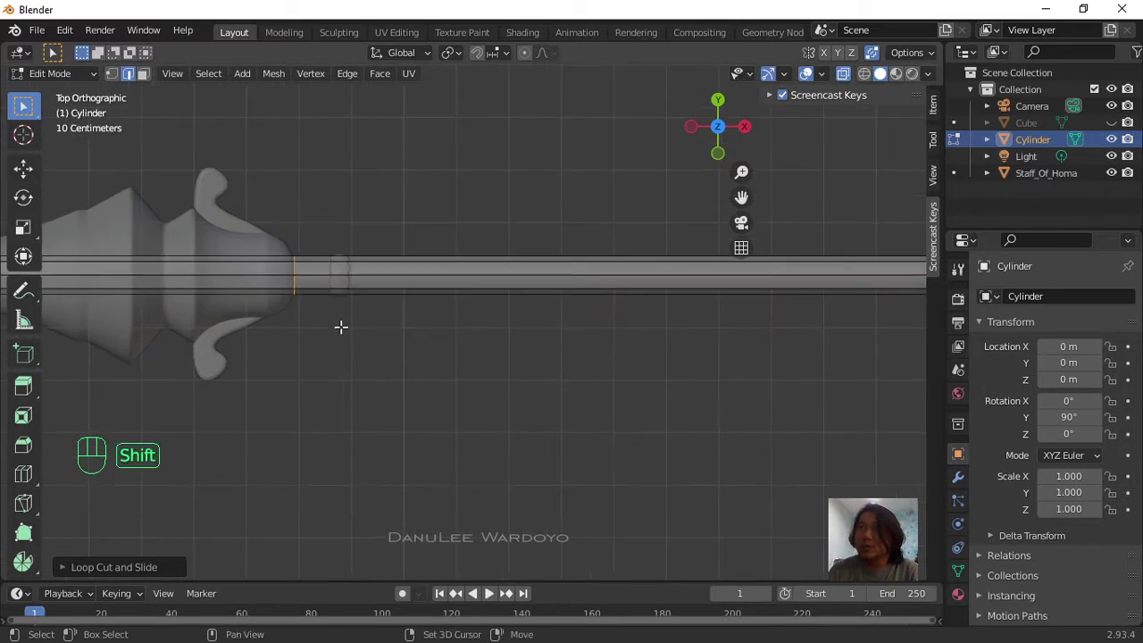
shift+middle_drag(340, 324, 589, 453)
scroll(536, 389, up, 3)
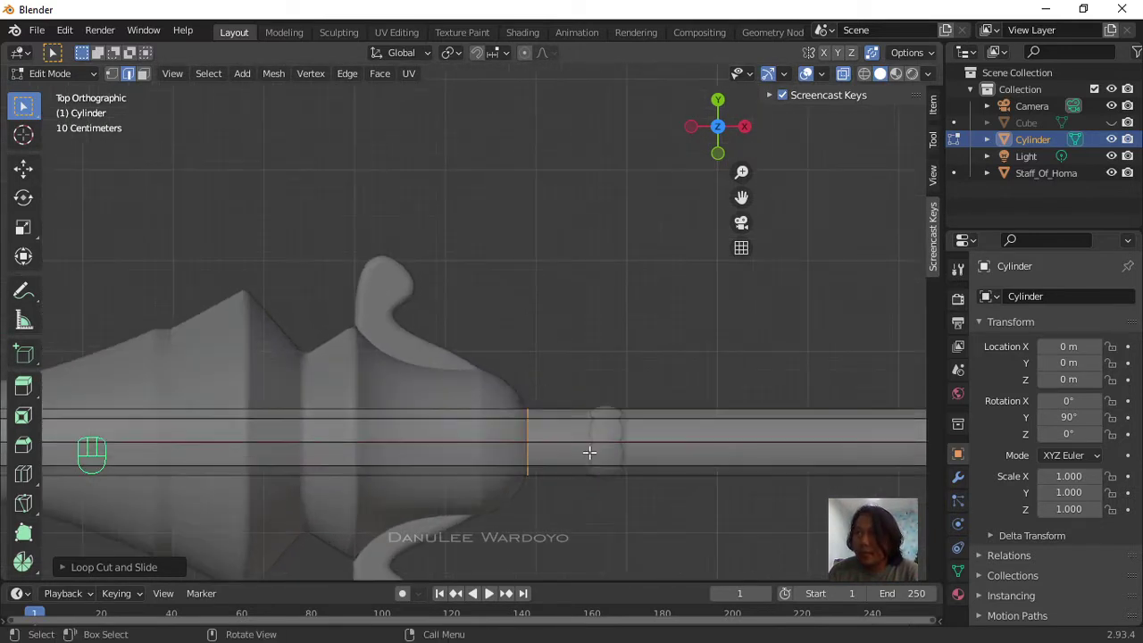
key(ctrl+r)
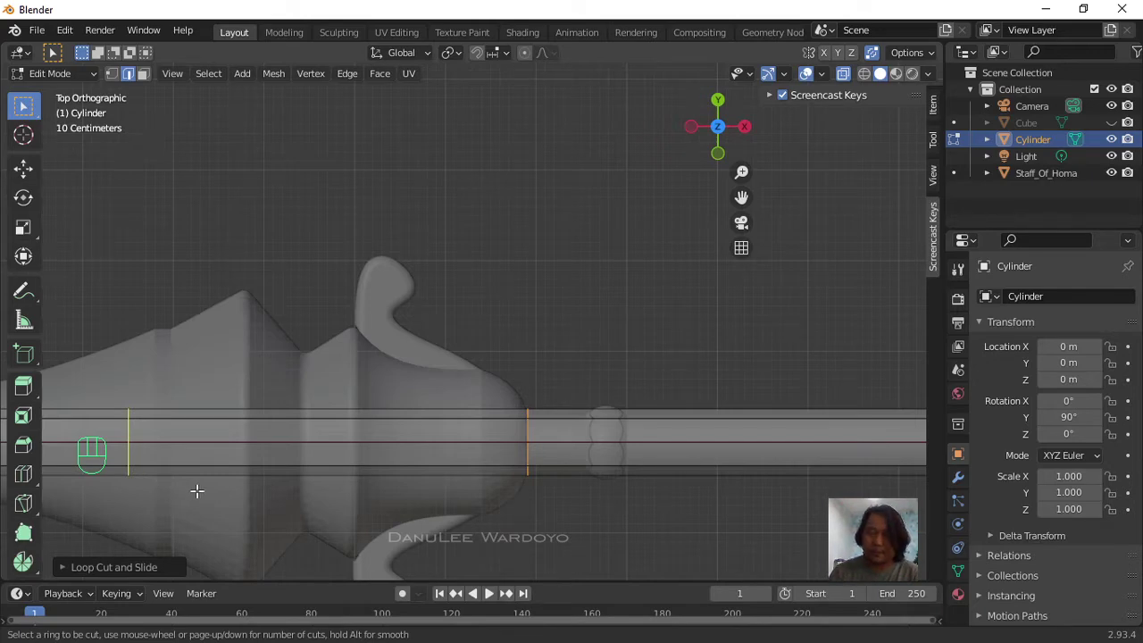
click(192, 366)
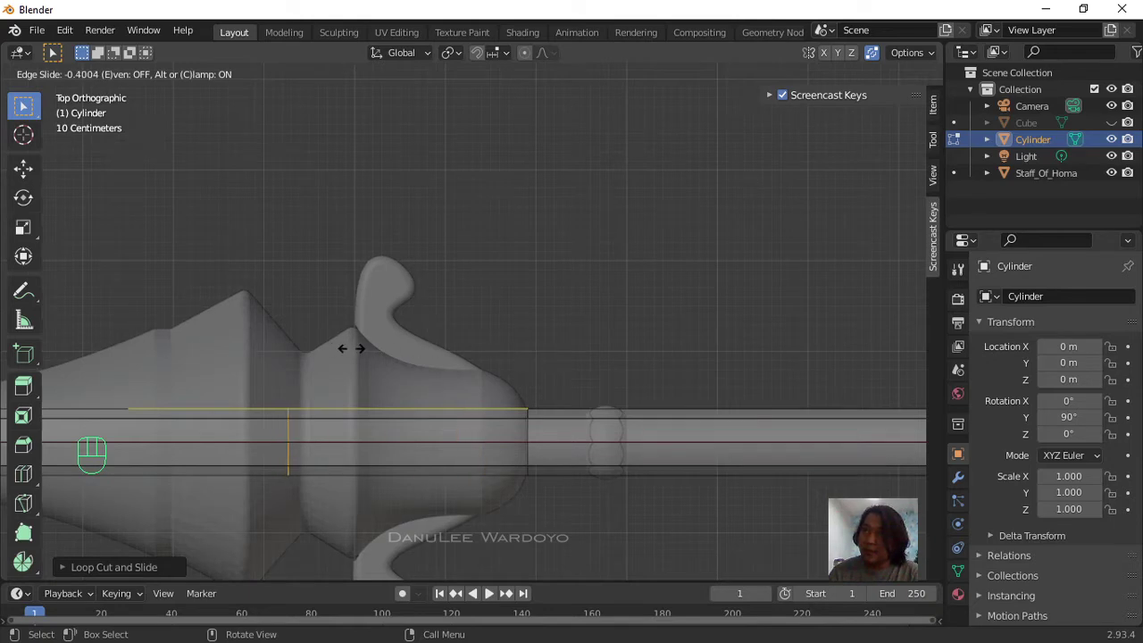
click(545, 351)
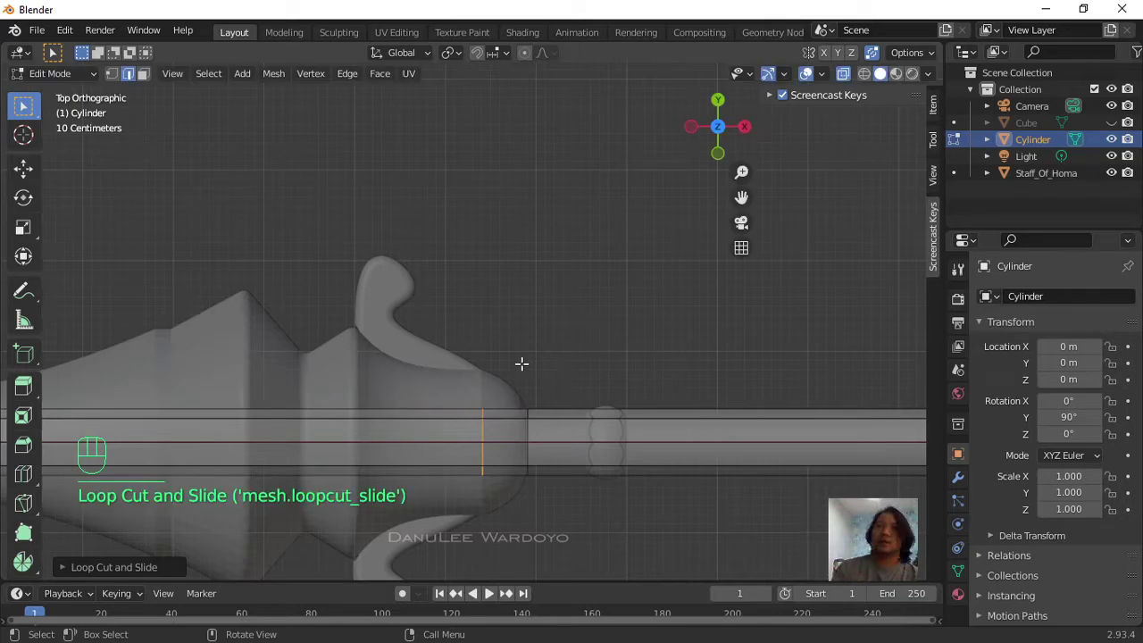
Step: Add a centred edge loop in the pommel section and move it about 2.1 m along X to the reference's narrow neck
scroll(382, 414, down, 2)
scroll(382, 413, down, 1)
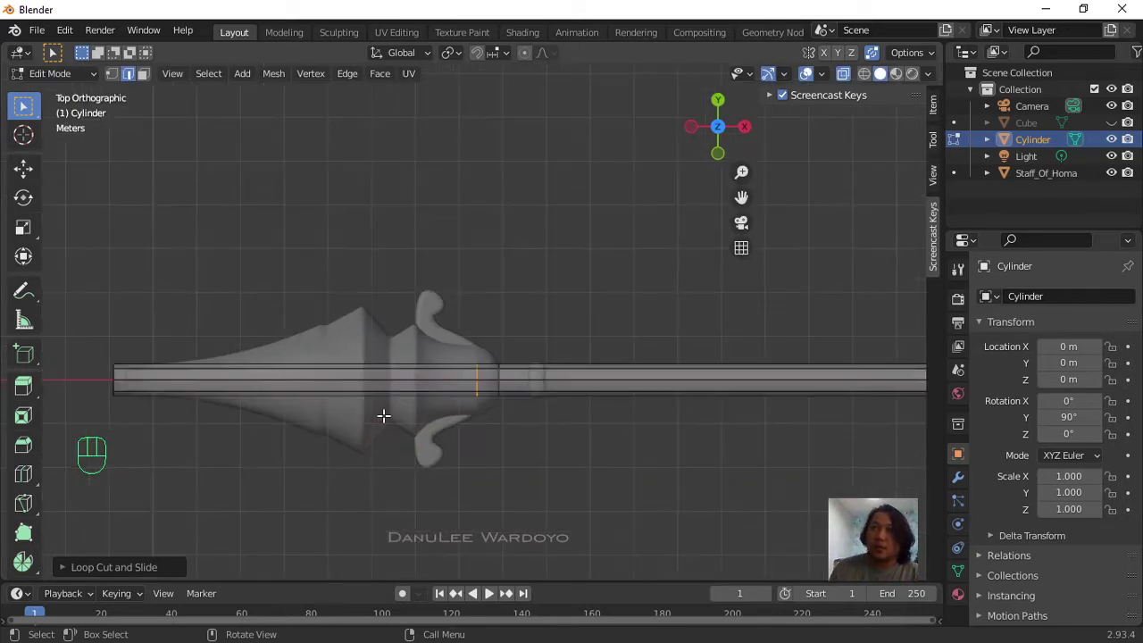
scroll(380, 415, up, 1)
key(ctrl+r)
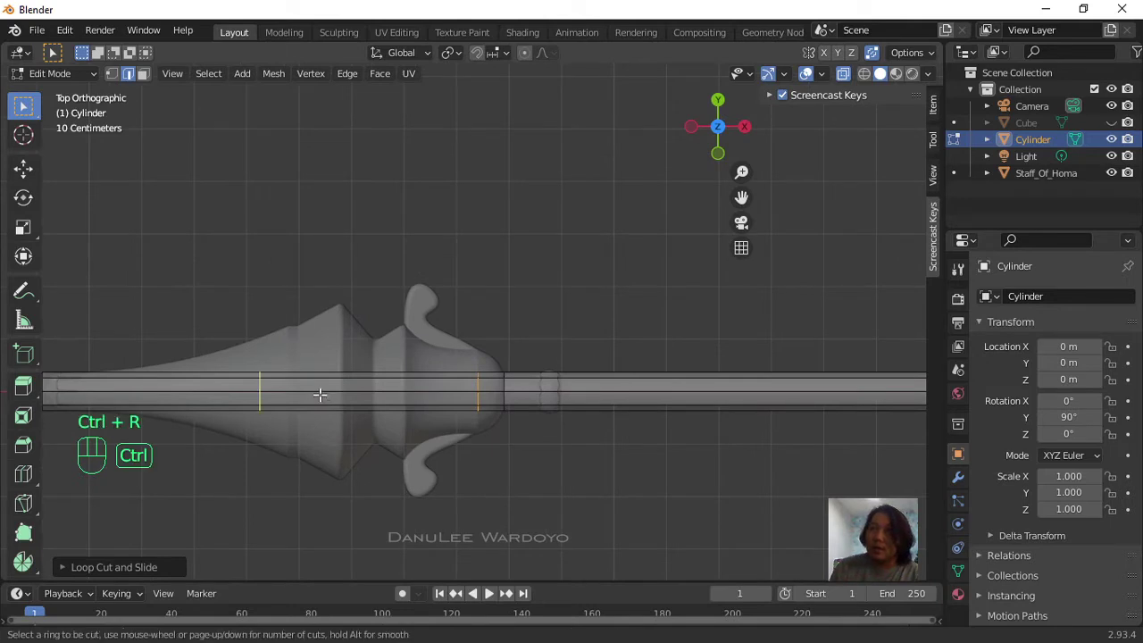
click(271, 398)
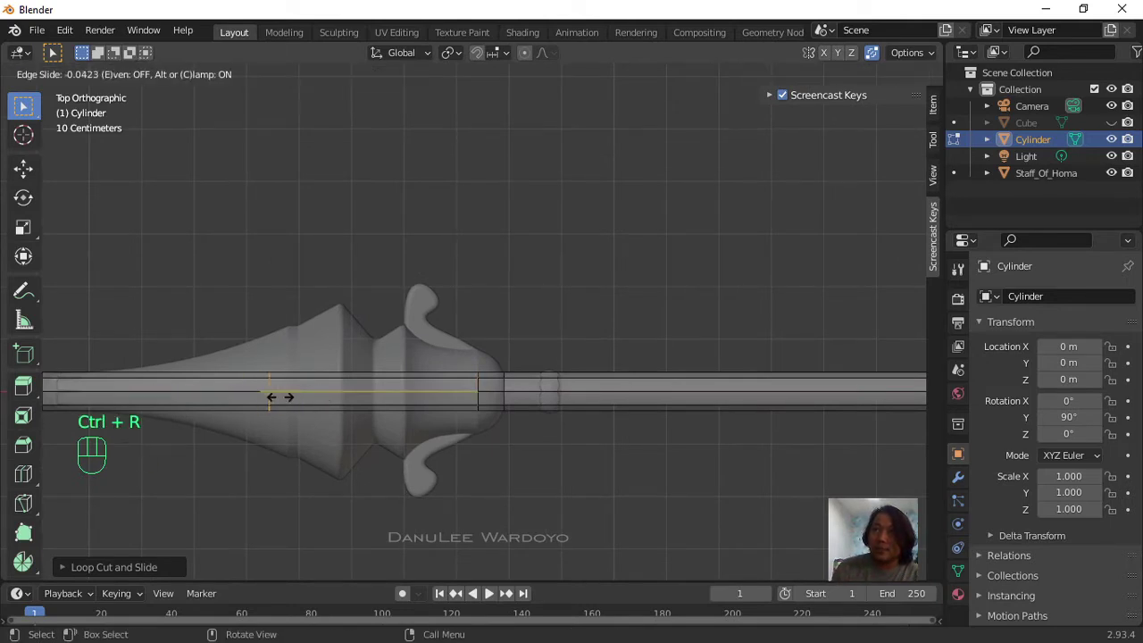
right_click(197, 387)
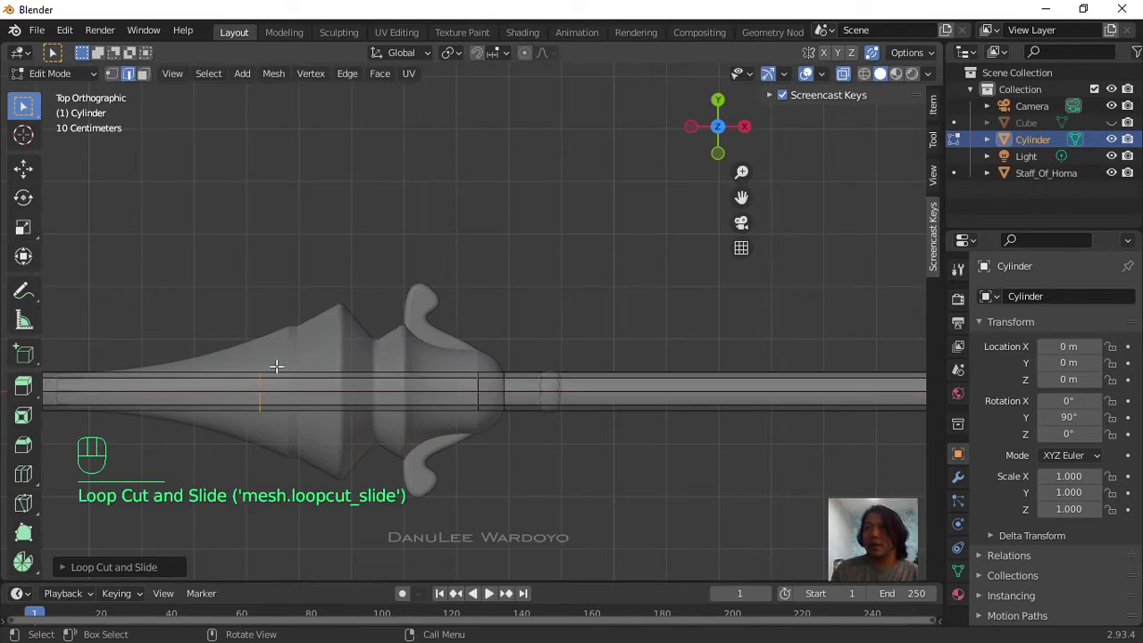
scroll(277, 366, up, 2)
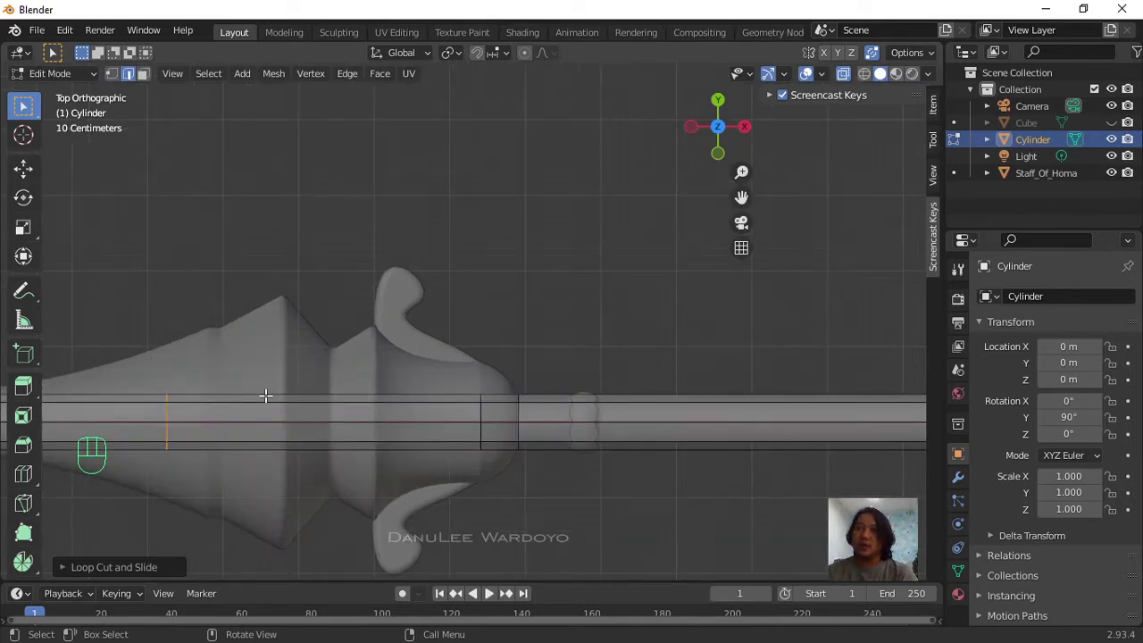
scroll(174, 420, up, 1)
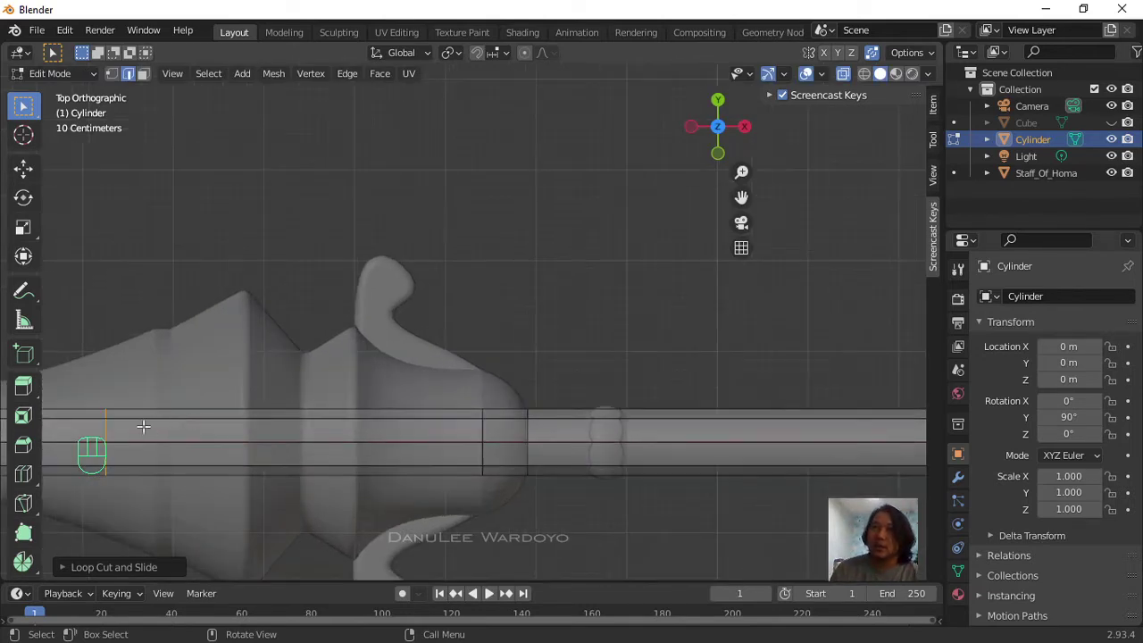
scroll(143, 427, down, 1)
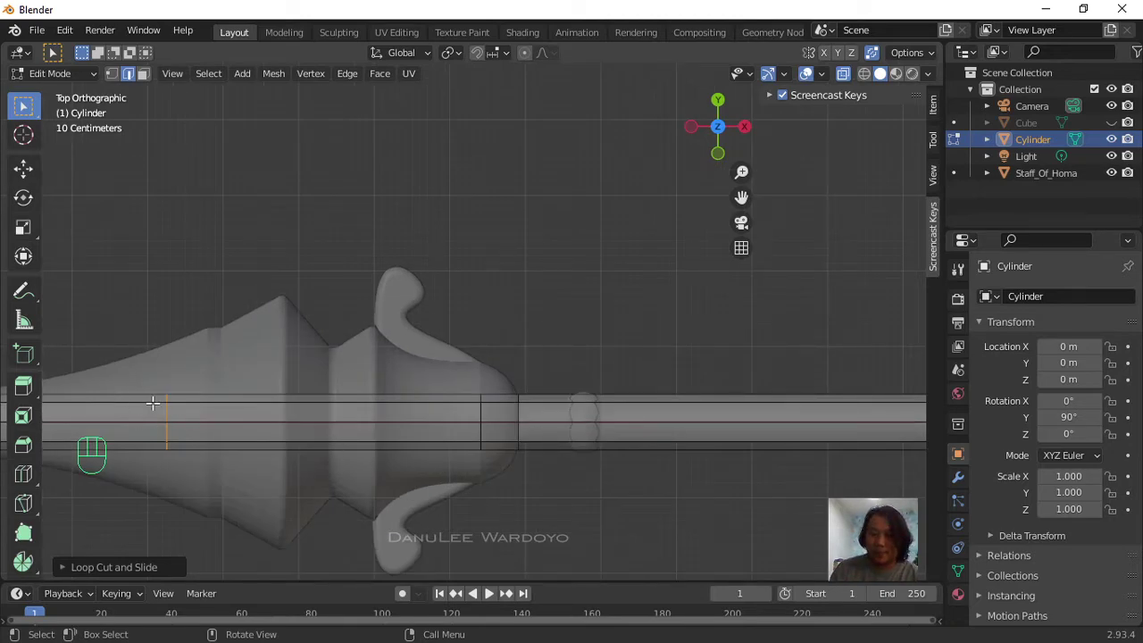
key(g)
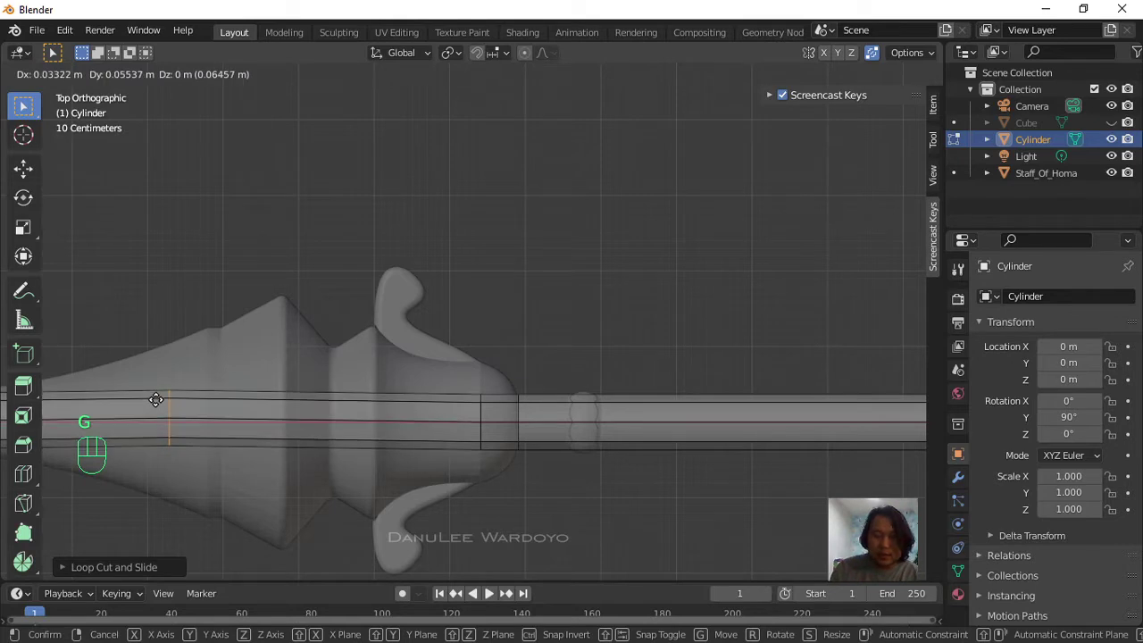
key(x)
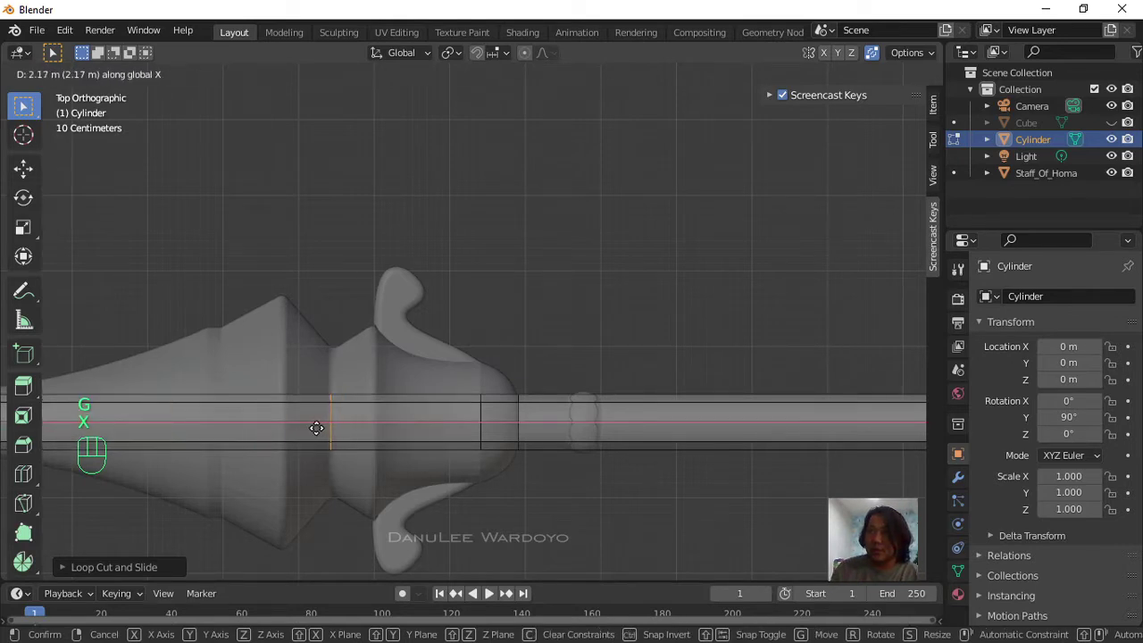
click(318, 423)
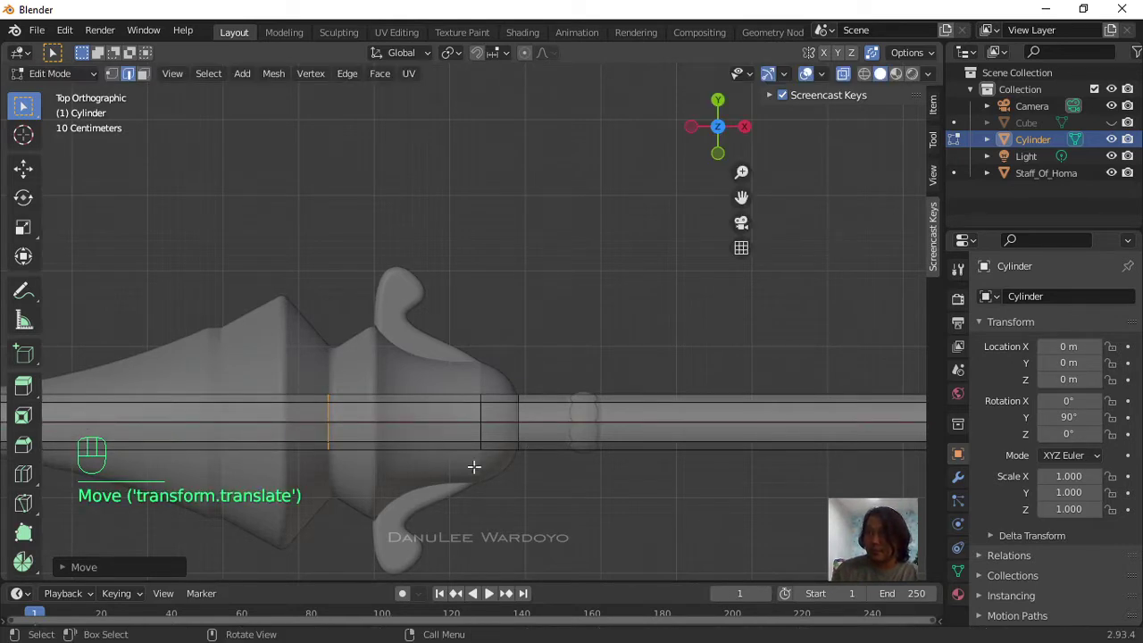
Step: Add an edge loop at the ridge beside the neck and scale it about 3.57 times to match the reference outline
key(ctrl+r)
click(396, 421)
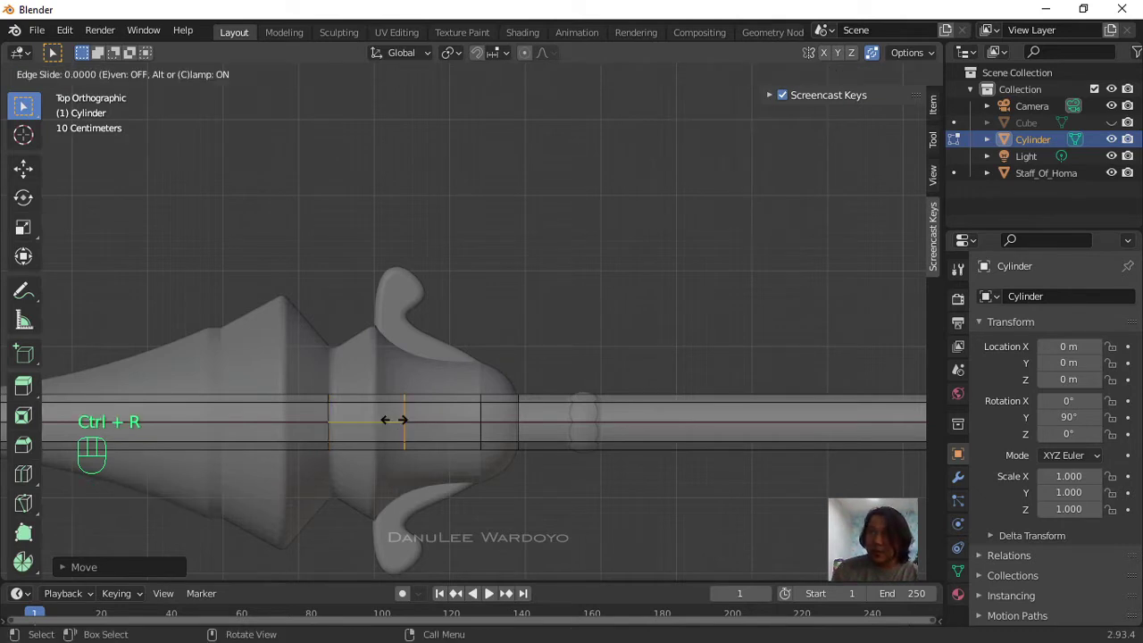
click(372, 423)
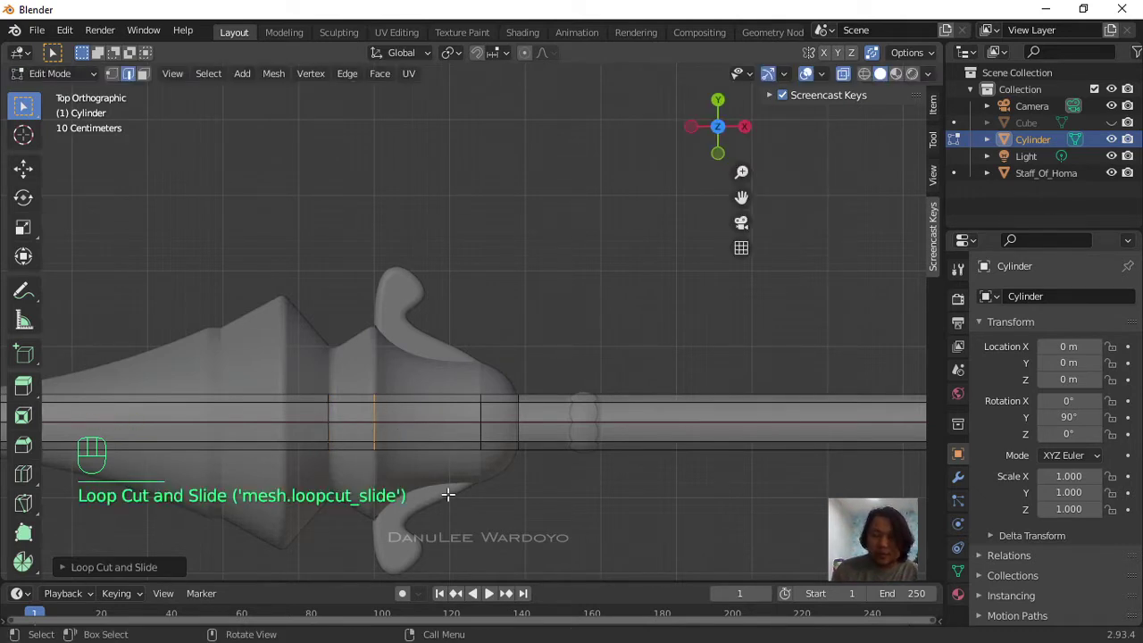
key(s)
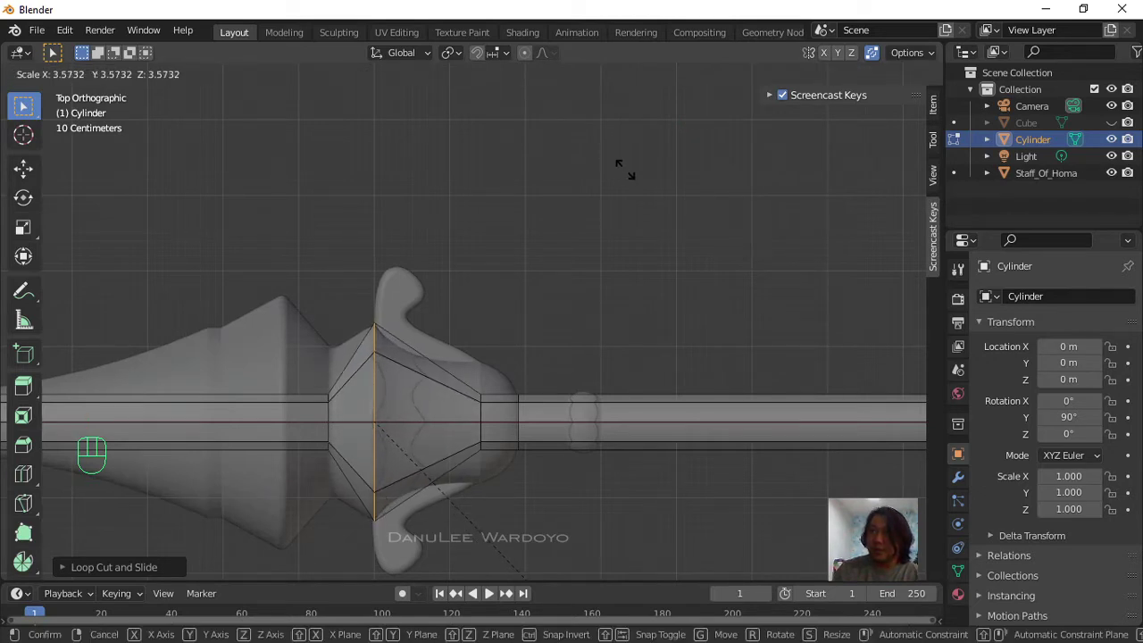
click(623, 168)
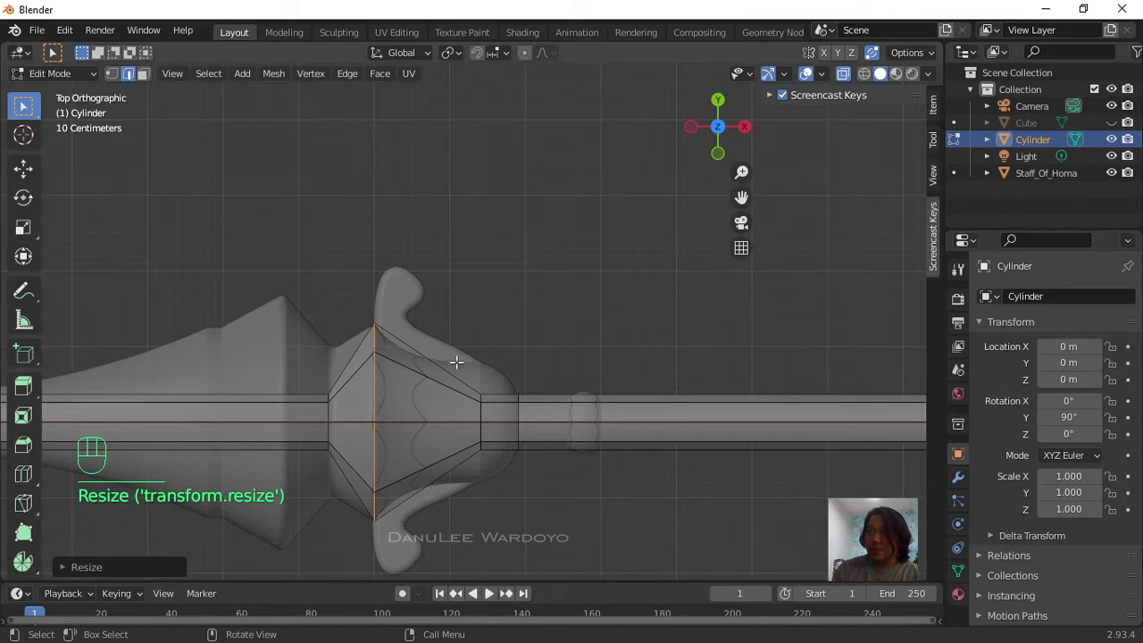
Step: Scale up the edge loop near the pommel's rounded end until it meets the reference outline
drag(456, 362, 507, 555)
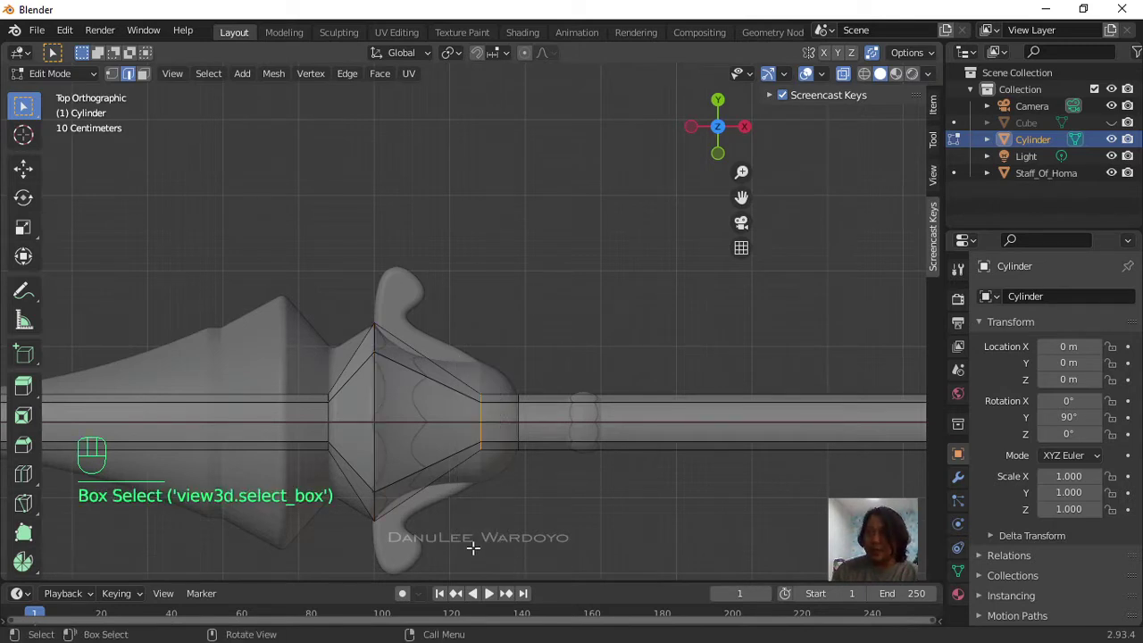
key(s)
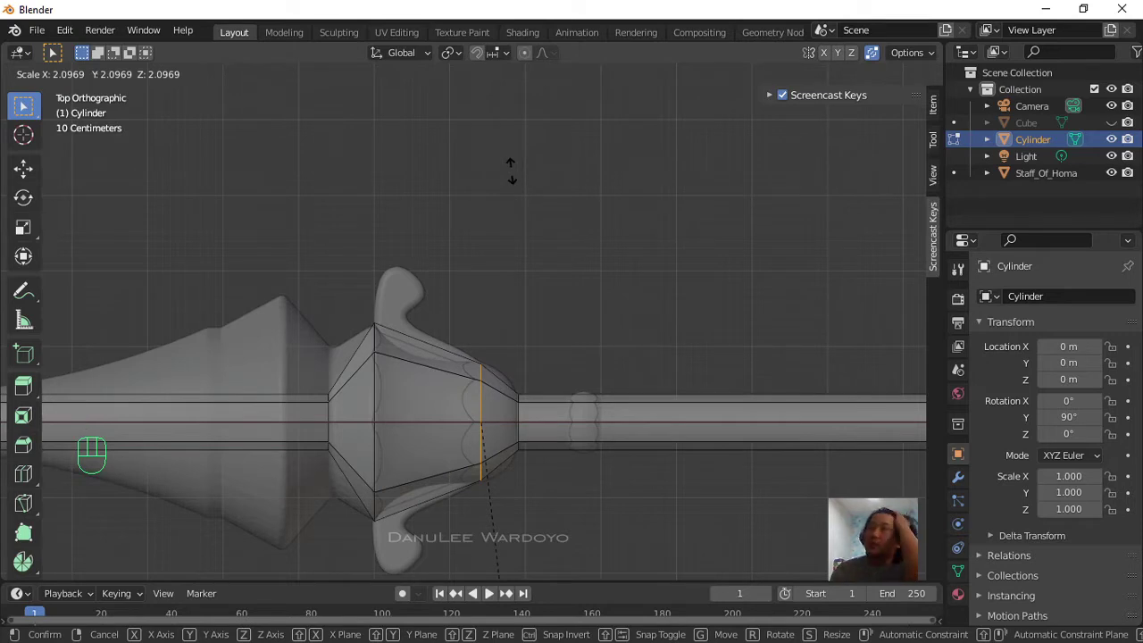
click(439, 183)
Step: Add an edge loop midway between the ridge and the rounded end and scale it to about 0.72
key(ctrl)
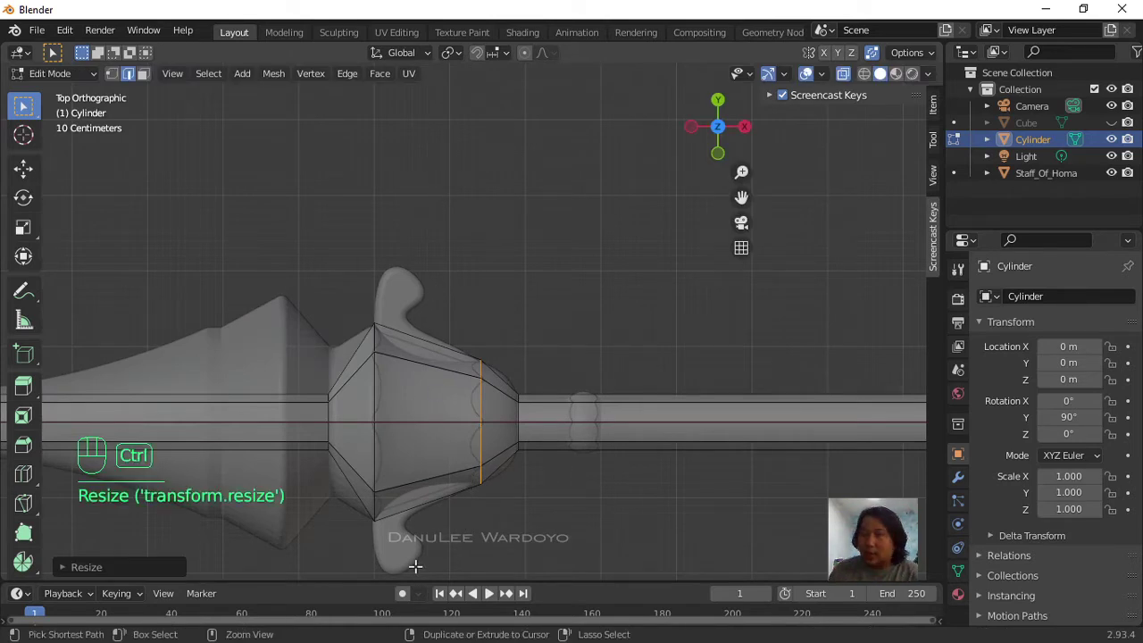
key(ctrl+r)
click(441, 365)
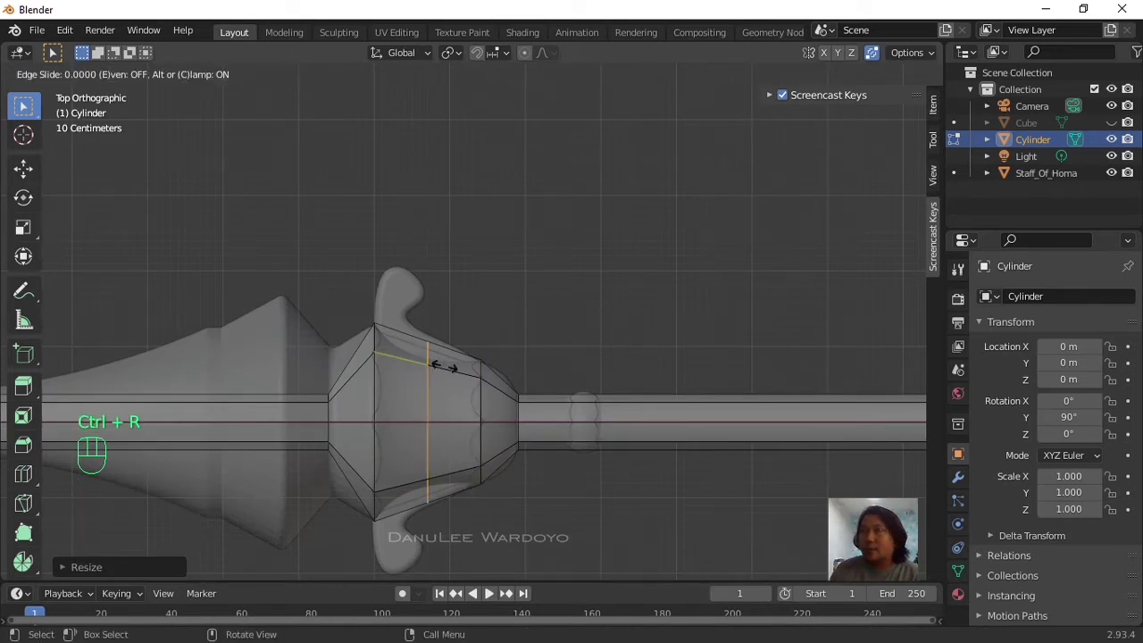
click(448, 361)
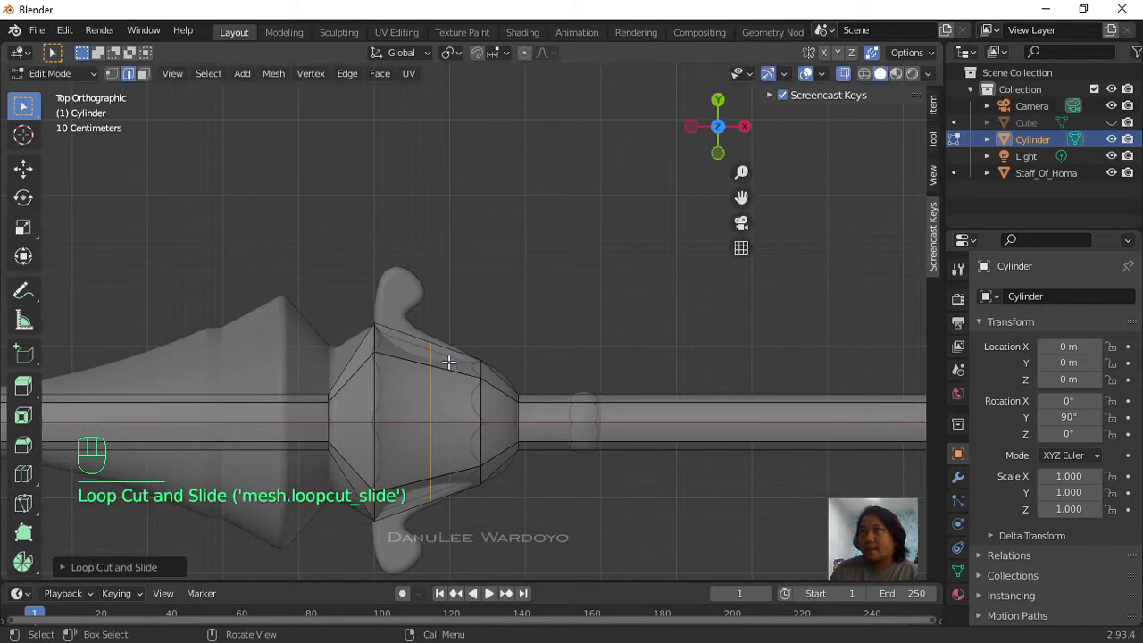
key(s)
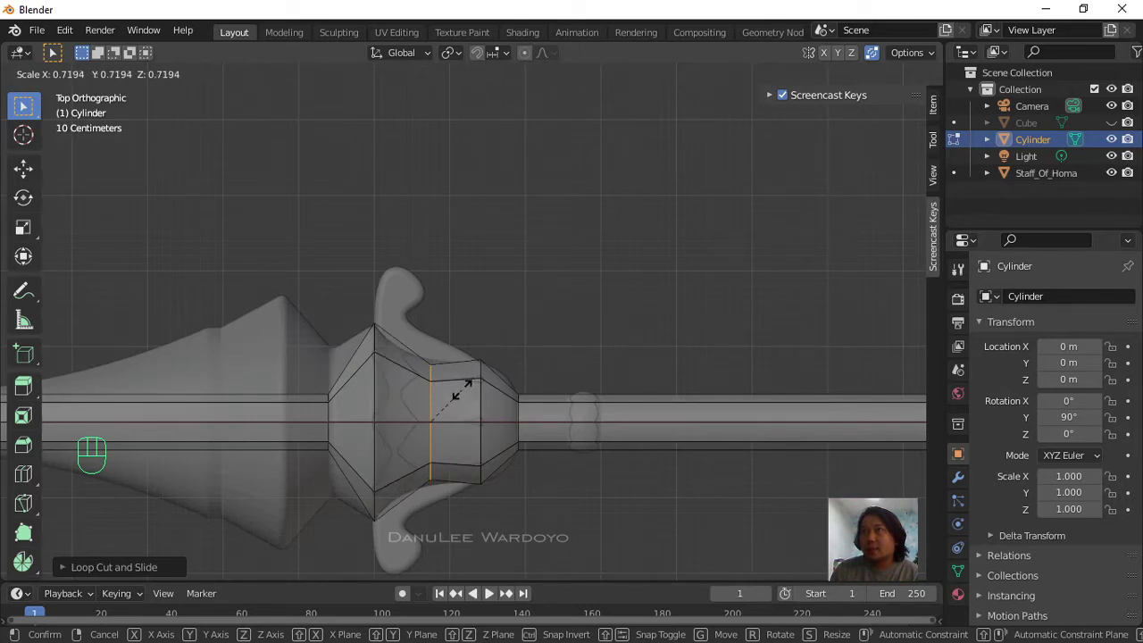
click(461, 390)
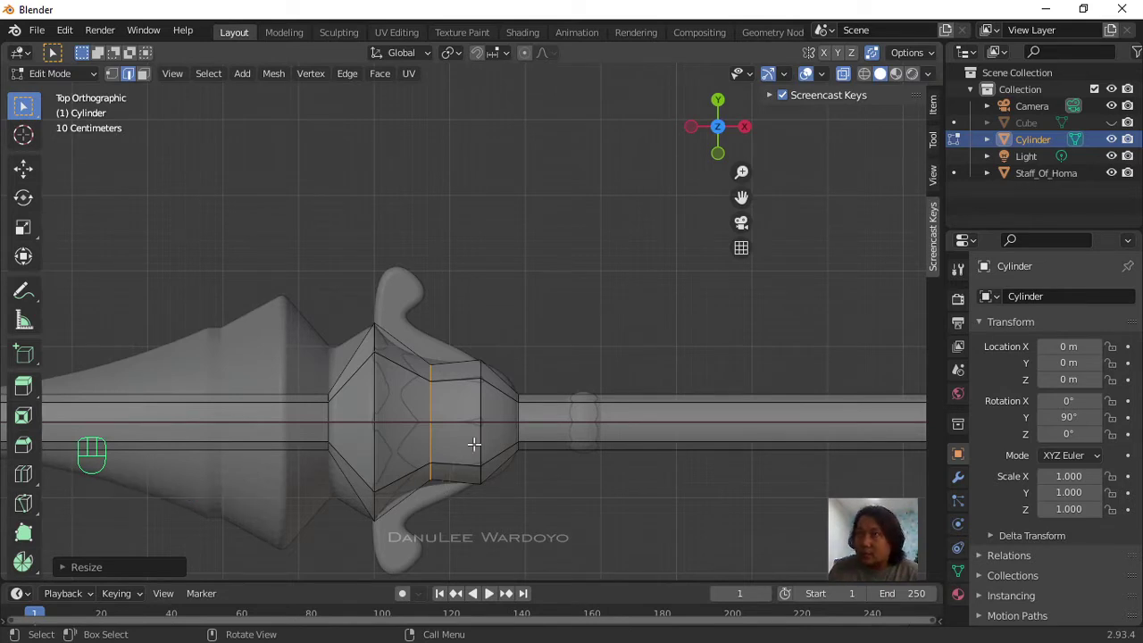
Step: Bevel the edge loop between the ridge and the rounded end with two segments and a width of about 0.345 m
key(ctrl+b)
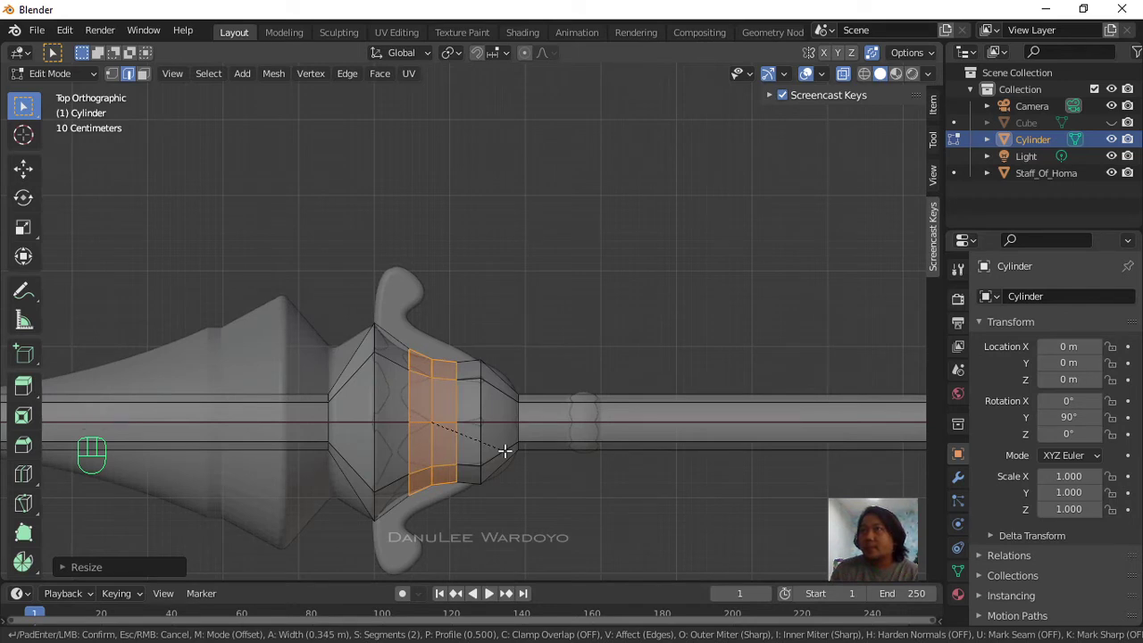
click(505, 451)
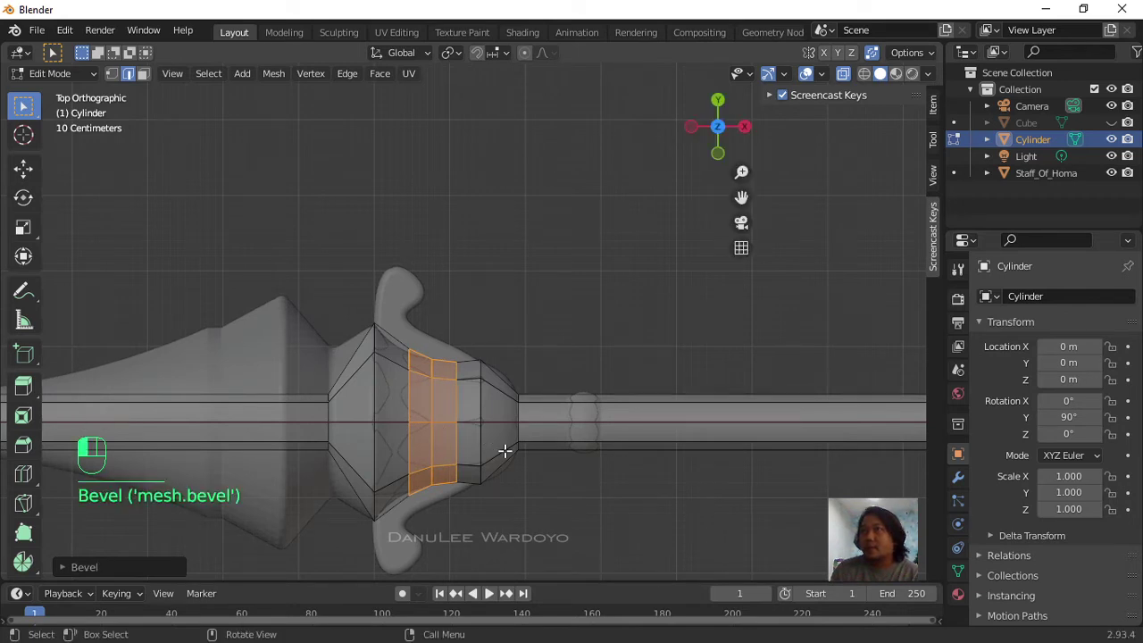
scroll(477, 484, down, 1)
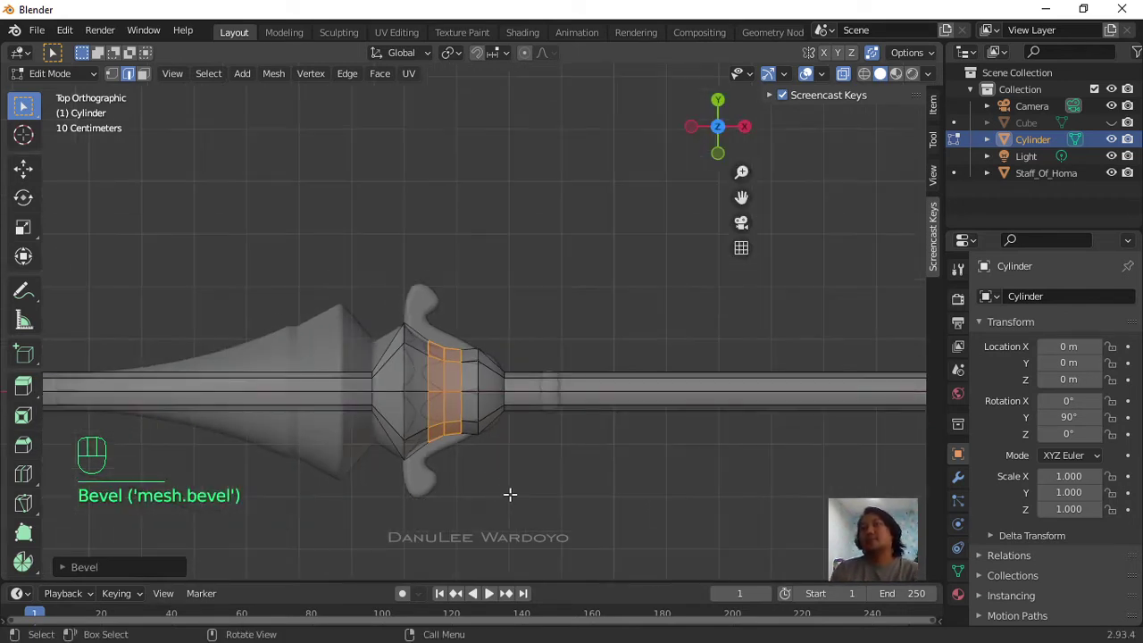
Step: Add an edge loop at the reference cone's widest point and scale the neighbouring neck loop about 2.6 times to the outline
scroll(273, 410, down, 1)
key(ctrl+r)
click(278, 399)
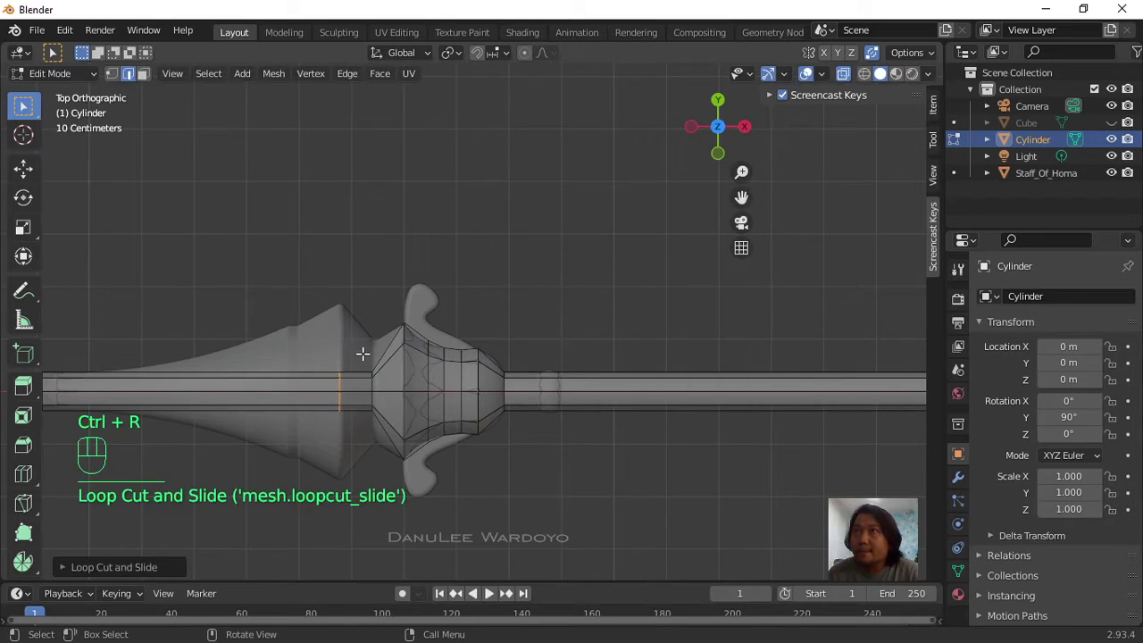
click(379, 433)
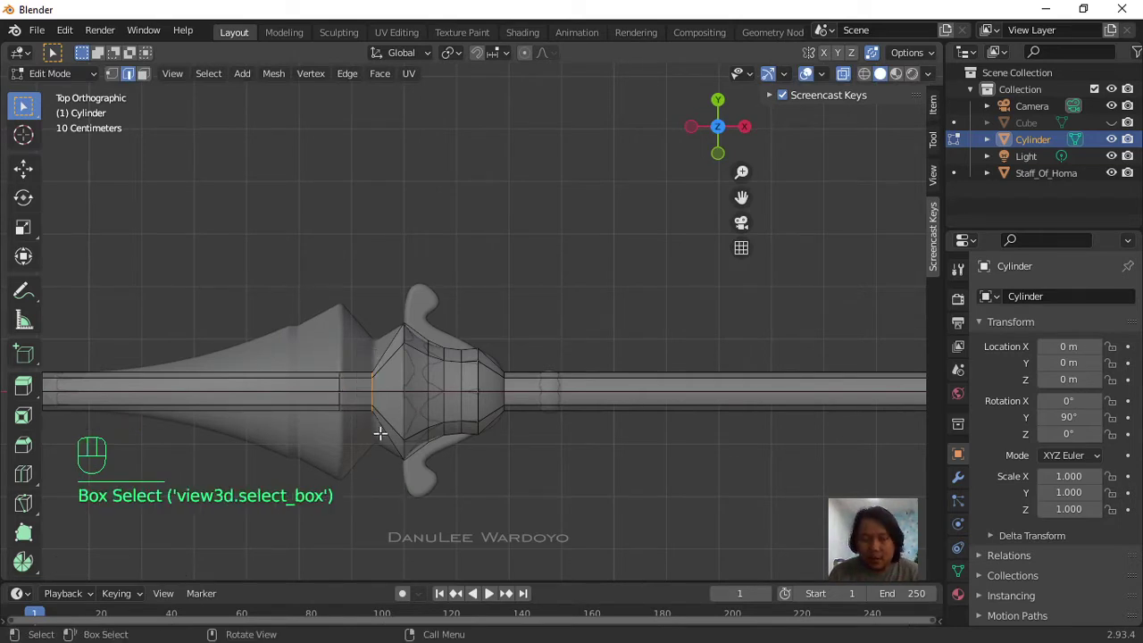
key(s)
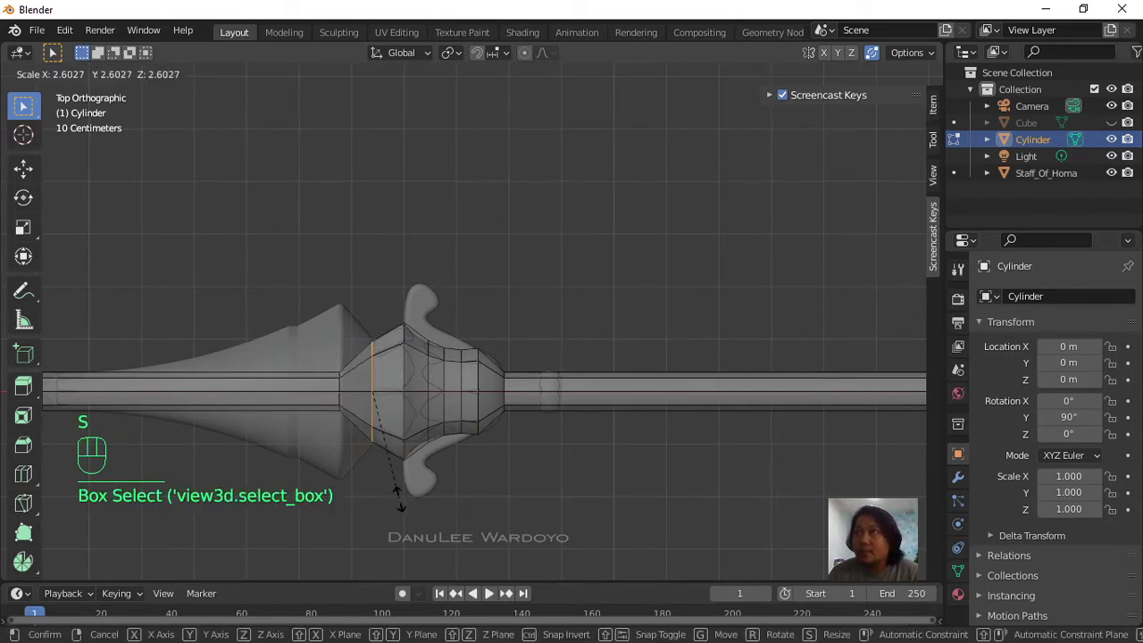
click(401, 500)
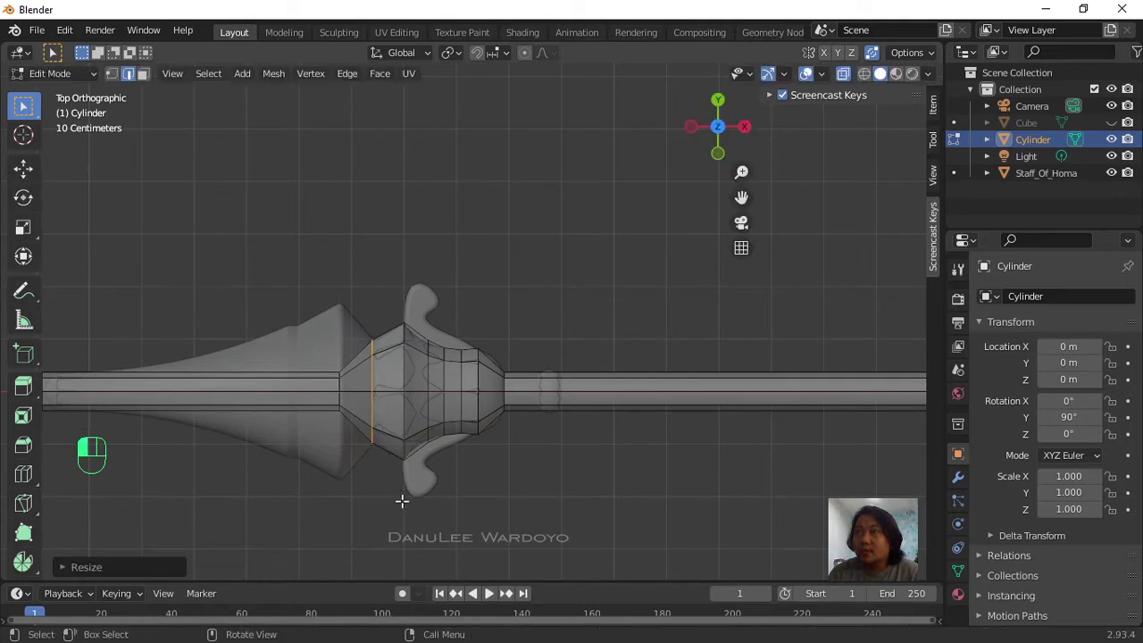
Step: Add an edge loop at the reference cone's small step and scale the loop at its widest point up to the outline
scroll(336, 430, down, 2)
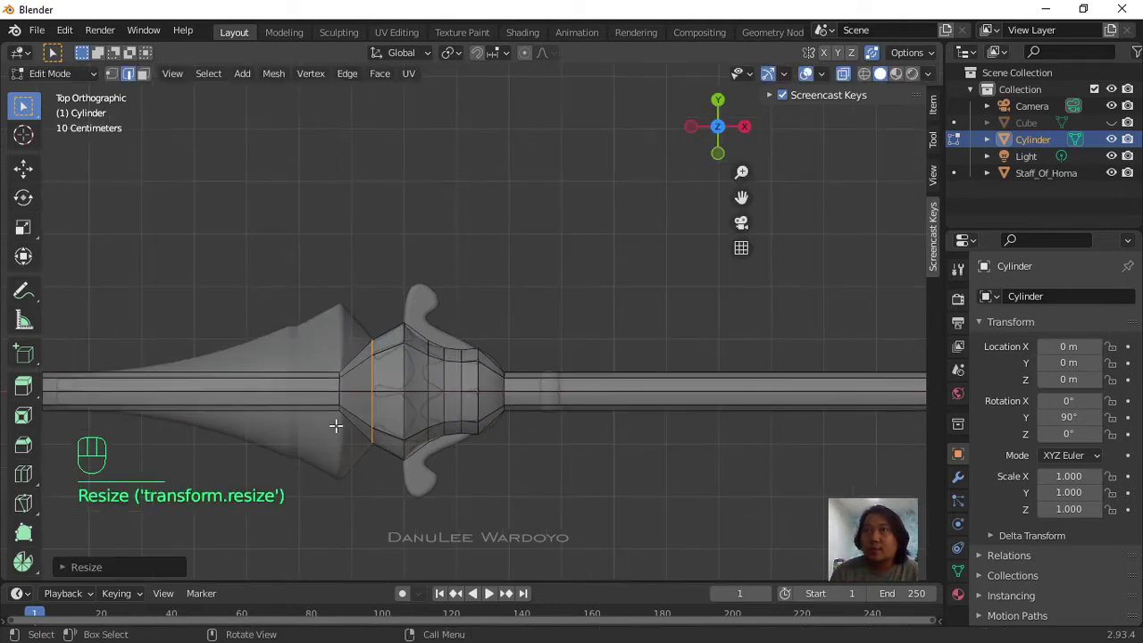
key(ctrl+r)
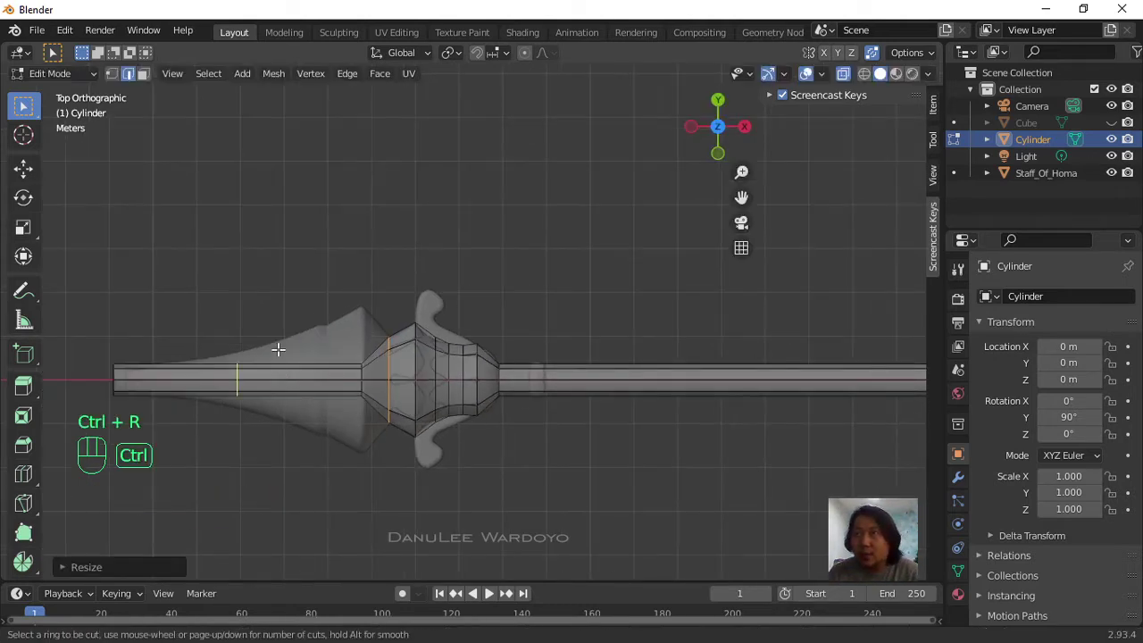
click(277, 350)
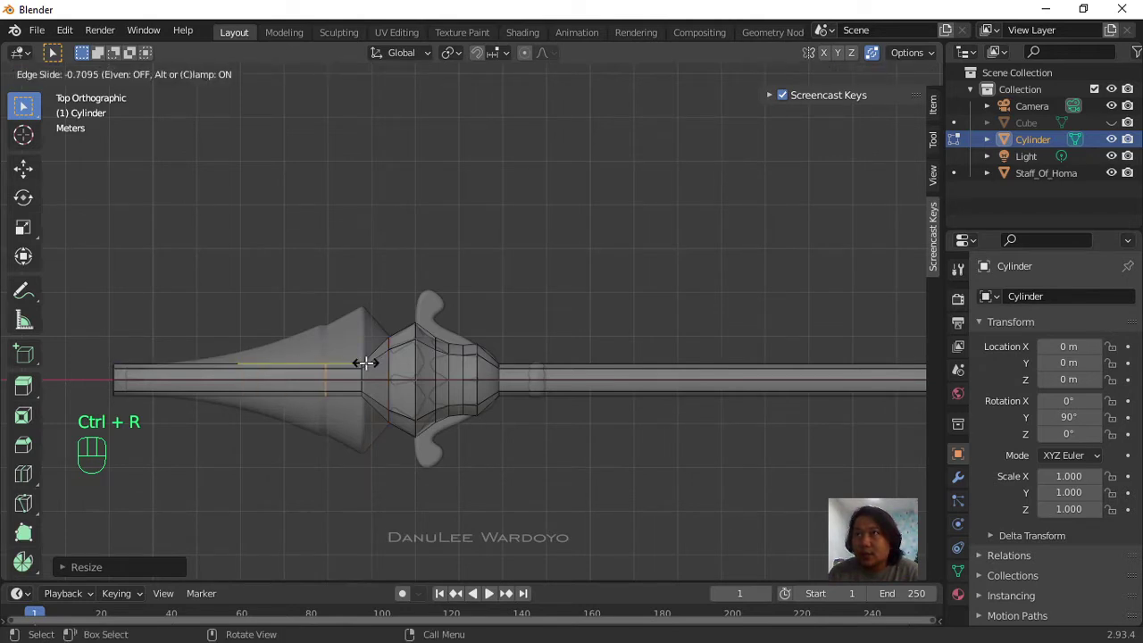
click(364, 363)
drag(350, 342, 371, 428)
key(s)
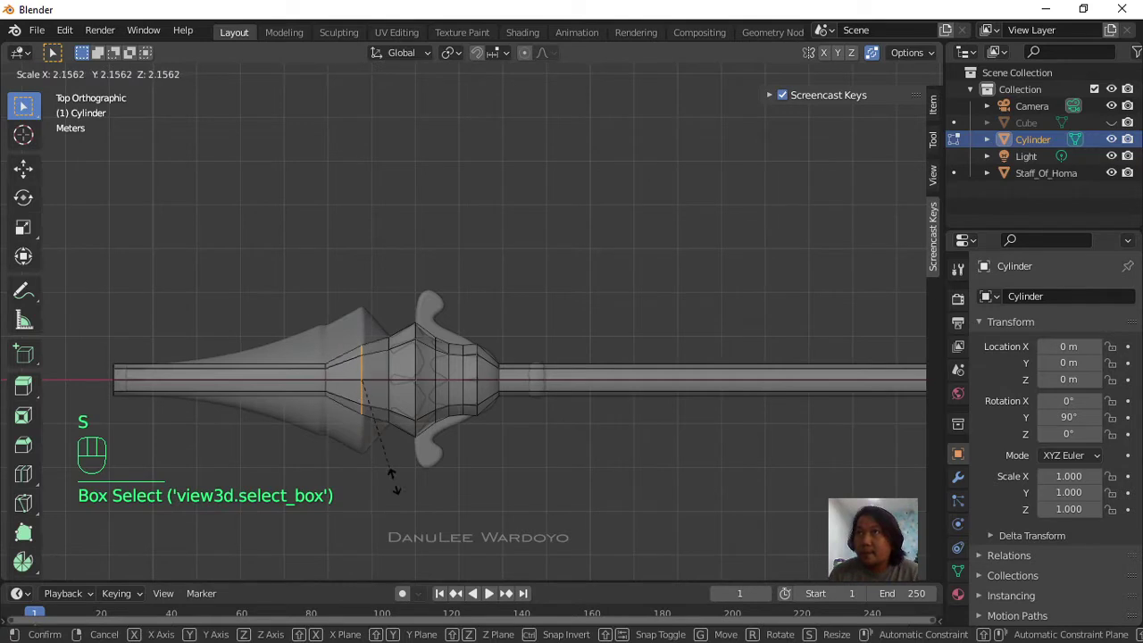
click(464, 75)
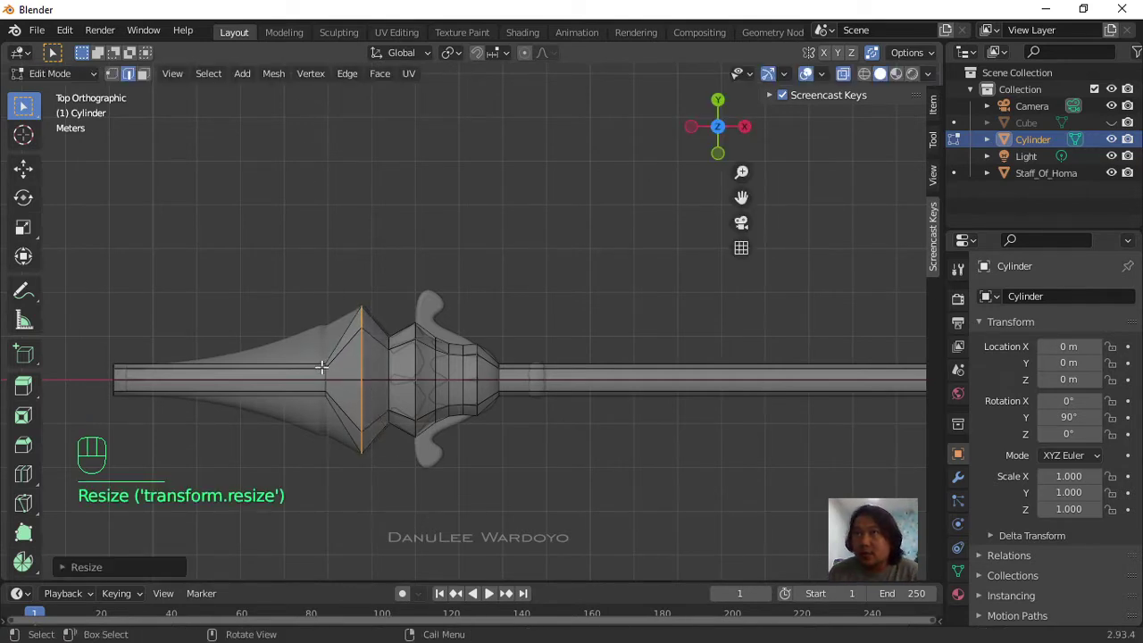
Step: Add an edge loop just on the tip side of the cone's small step and scale the loop at the step up to the outline
key(ctrl+r)
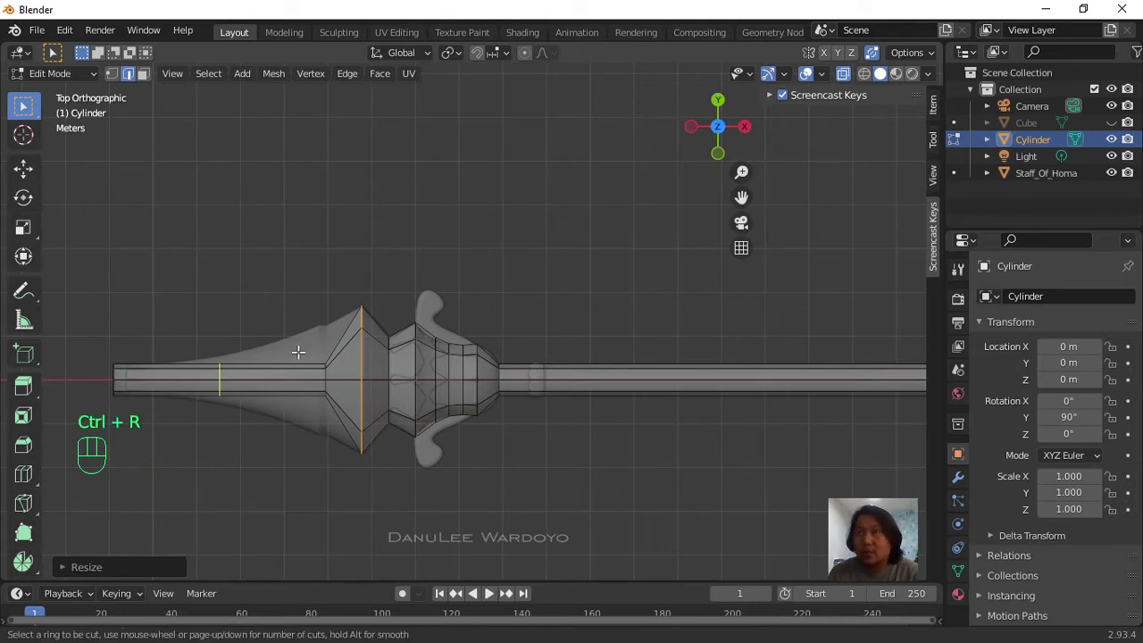
click(297, 352)
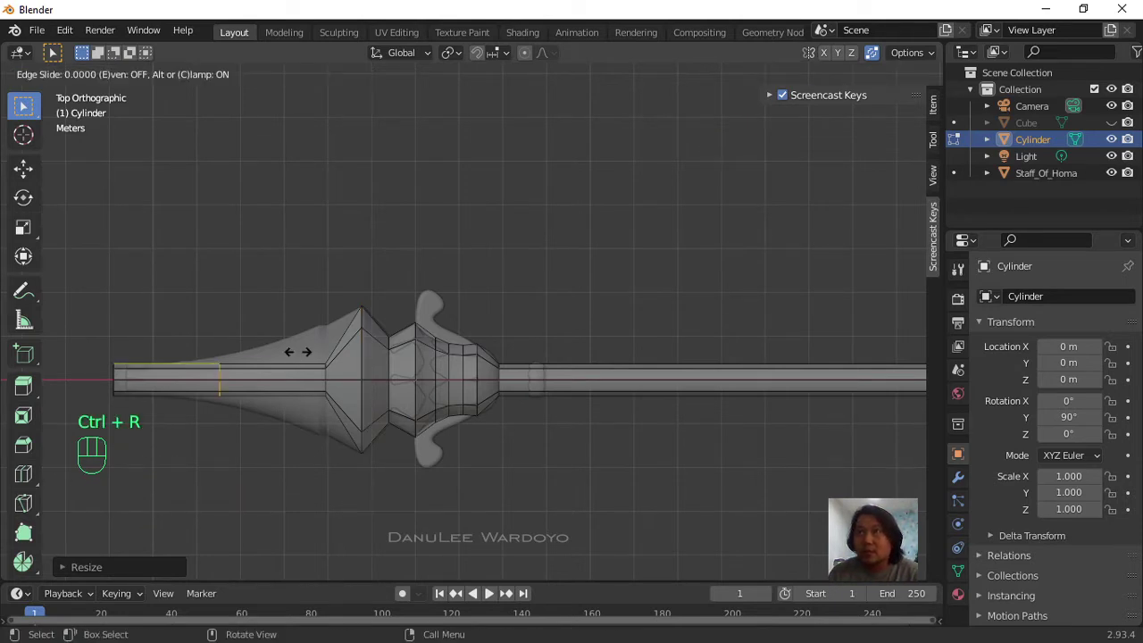
click(394, 351)
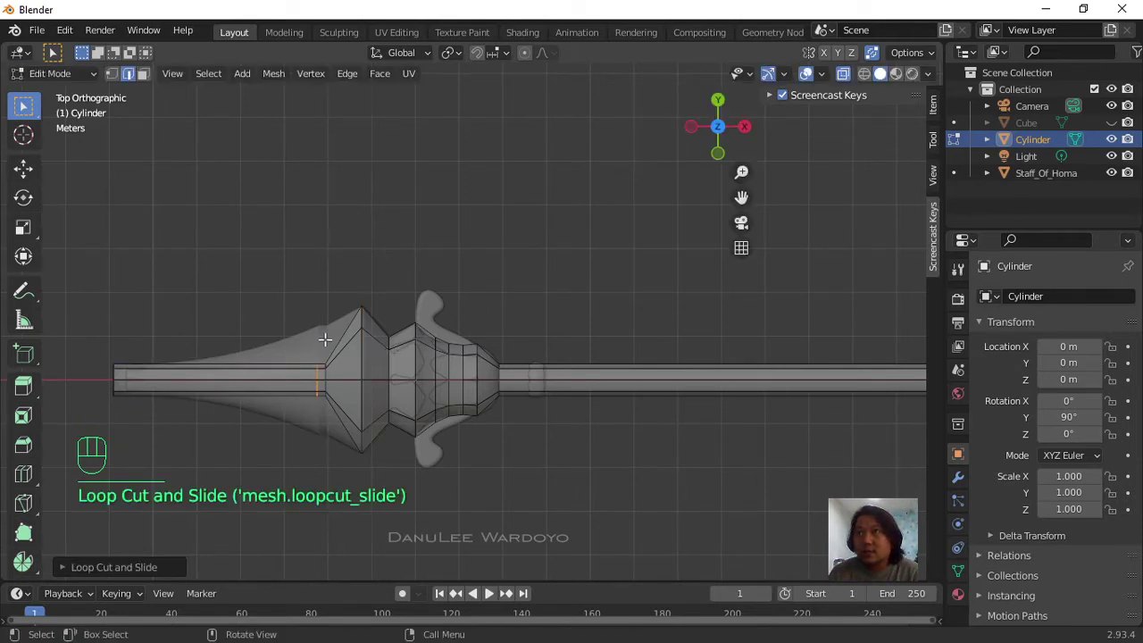
drag(325, 339, 334, 427)
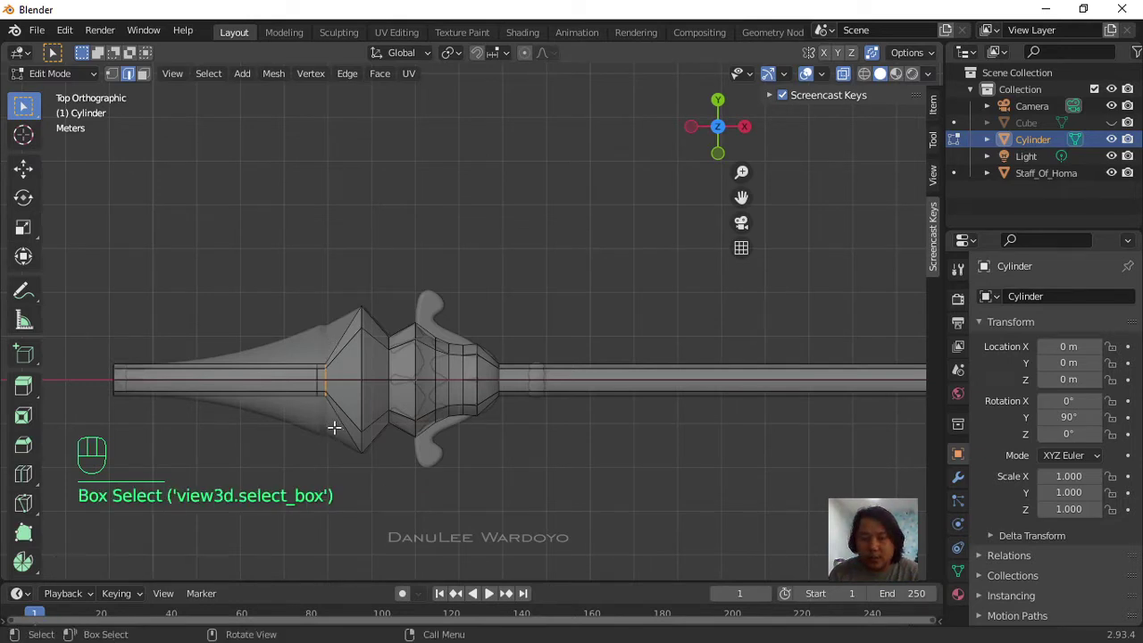
key(s)
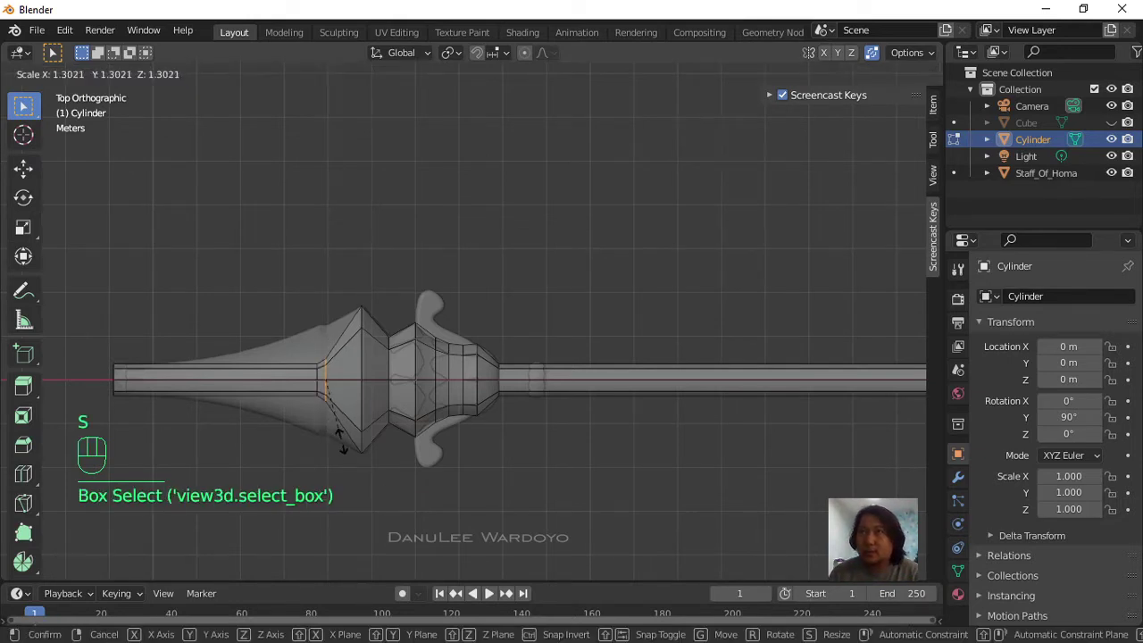
click(379, 525)
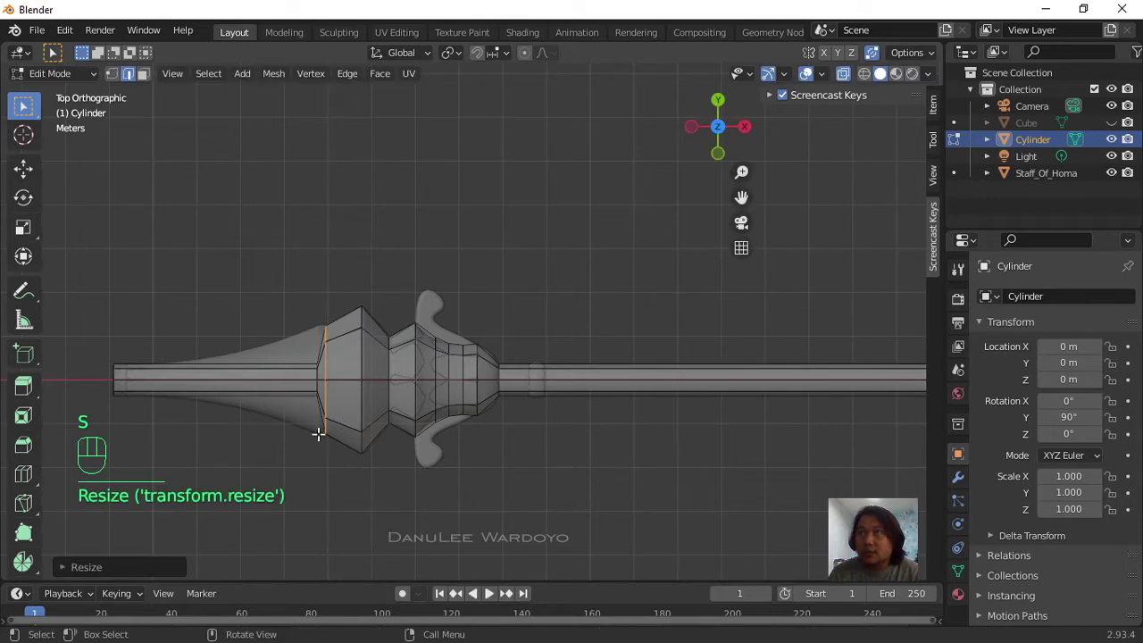
Step: Scale up the edge loop on the tip side of the small step until it meets the reference outline
scroll(285, 351, up, 1)
shift+middle_drag(297, 356, 410, 298)
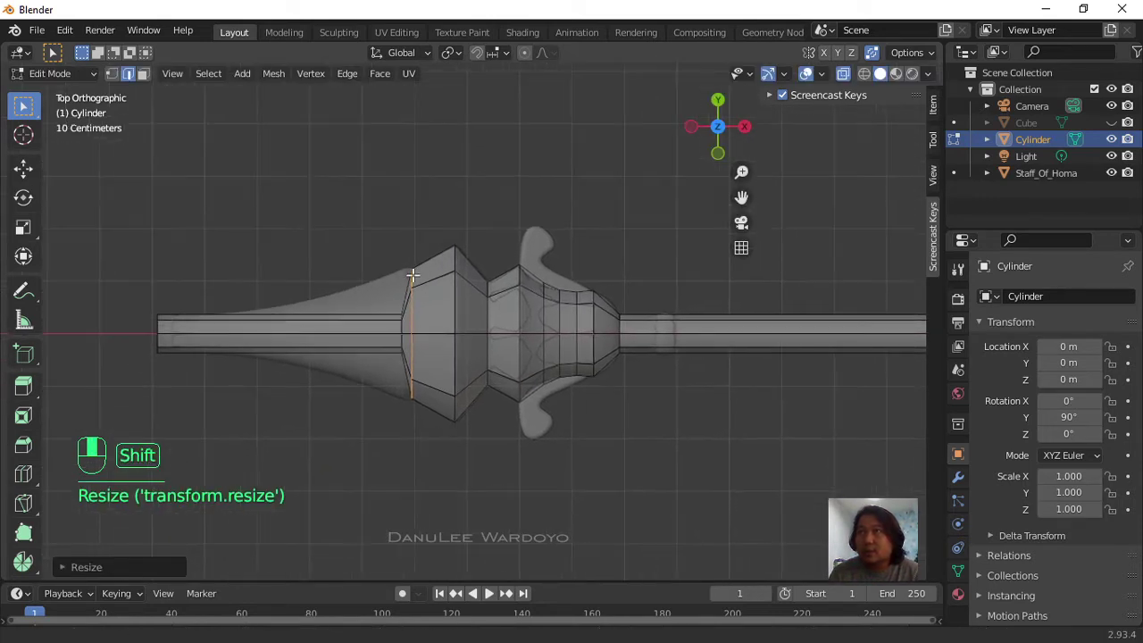
drag(386, 289, 408, 384)
key(s)
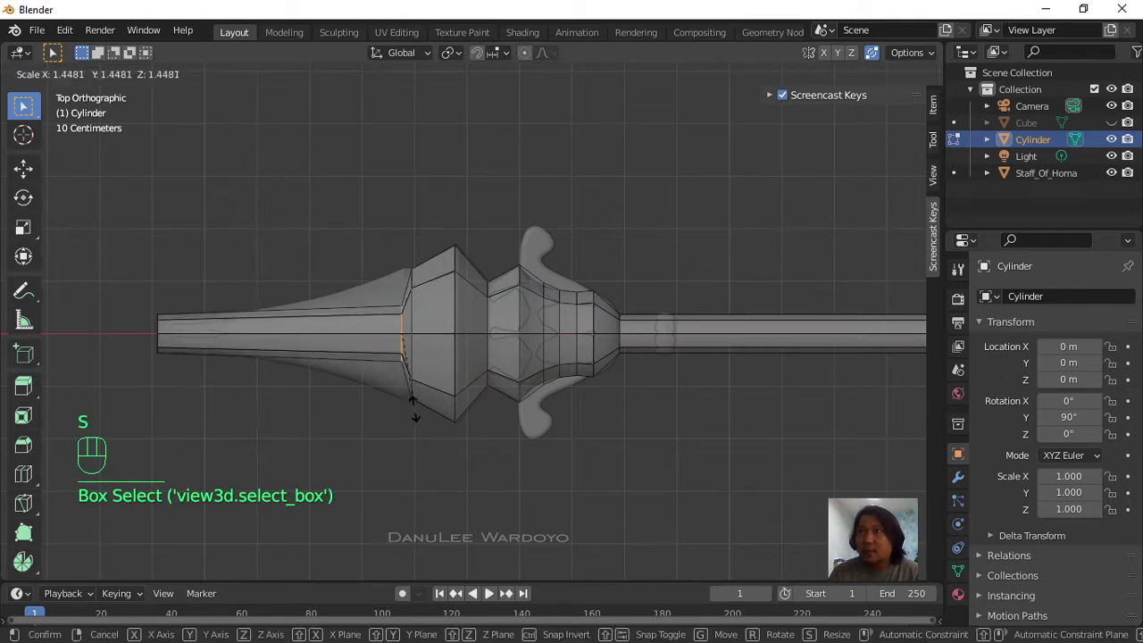
click(429, 501)
Step: Add an edge loop in the long tapered section, slide it towards the cone's wide end, and scale it to about 0.79
key(ctrl+r)
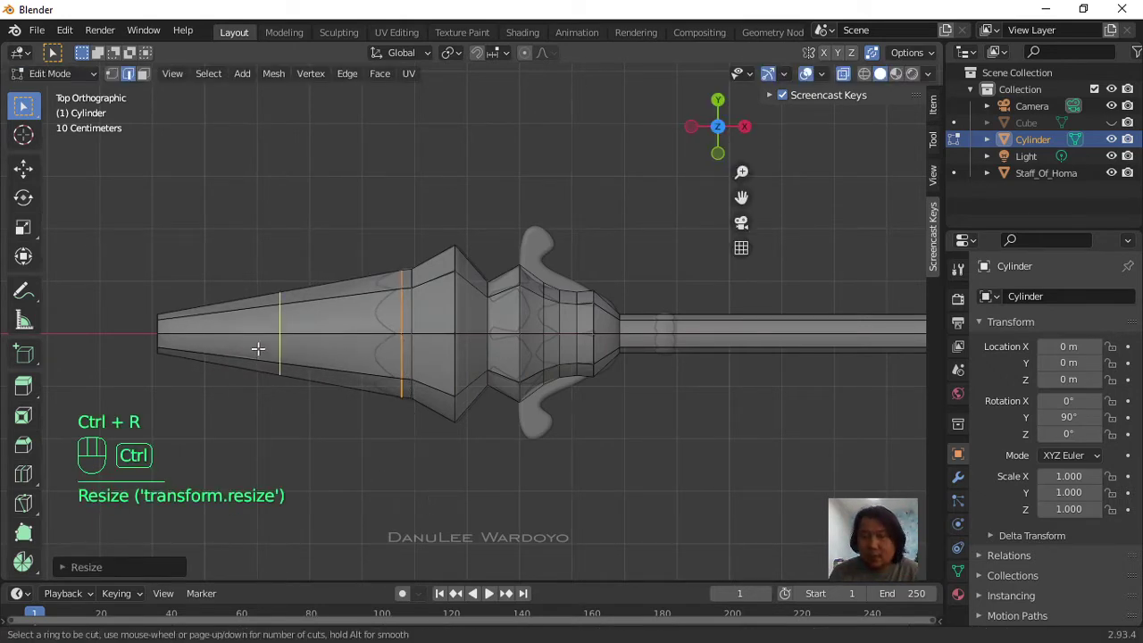
click(257, 350)
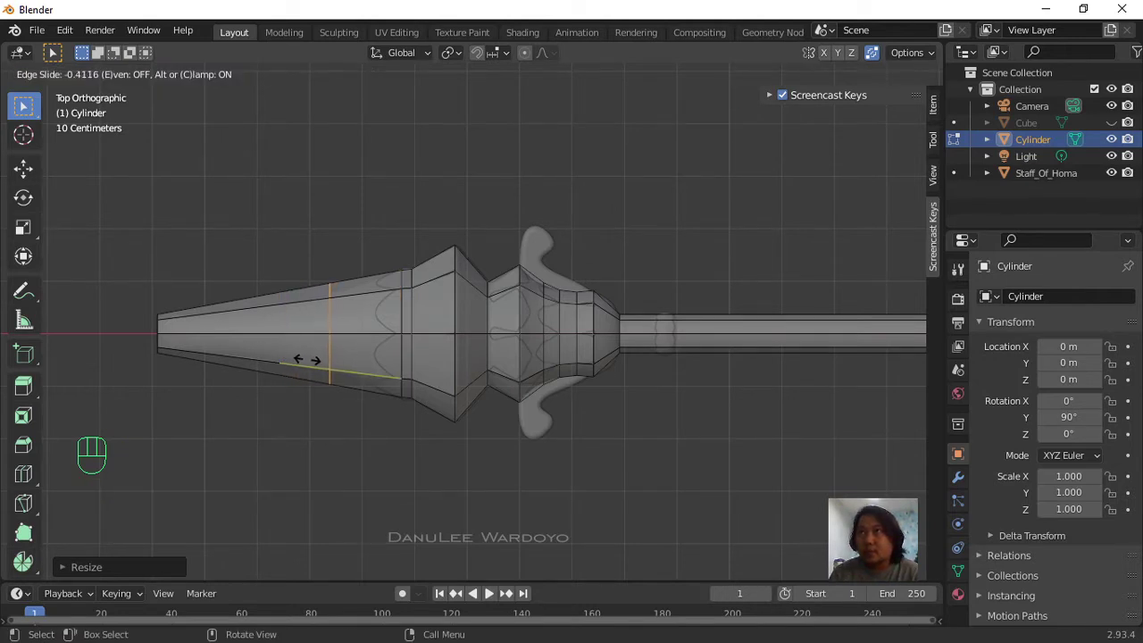
click(301, 359)
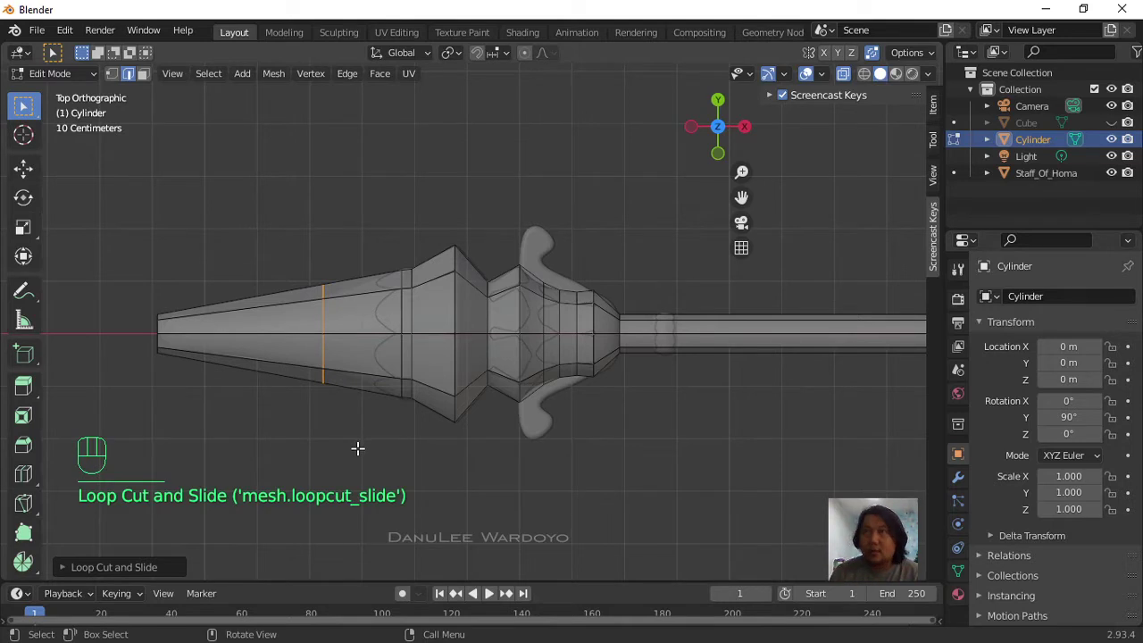
key(s)
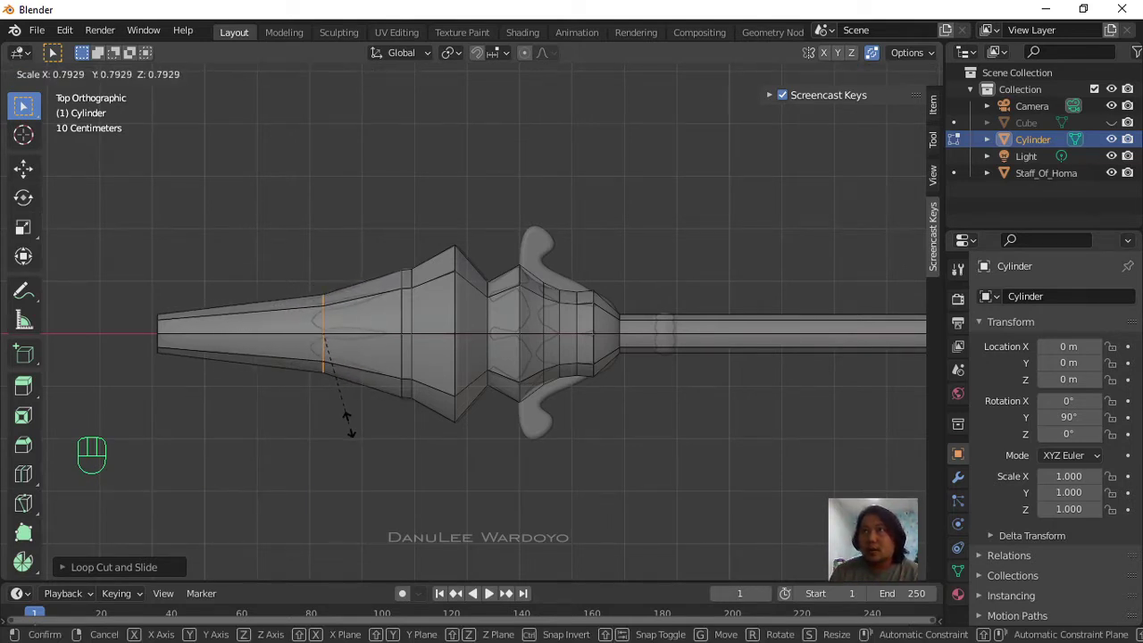
click(348, 424)
Step: Add an edge loop between the last loop and the tip, slide it by about -0.15, and scale it to about 0.85
key(ctrl+r)
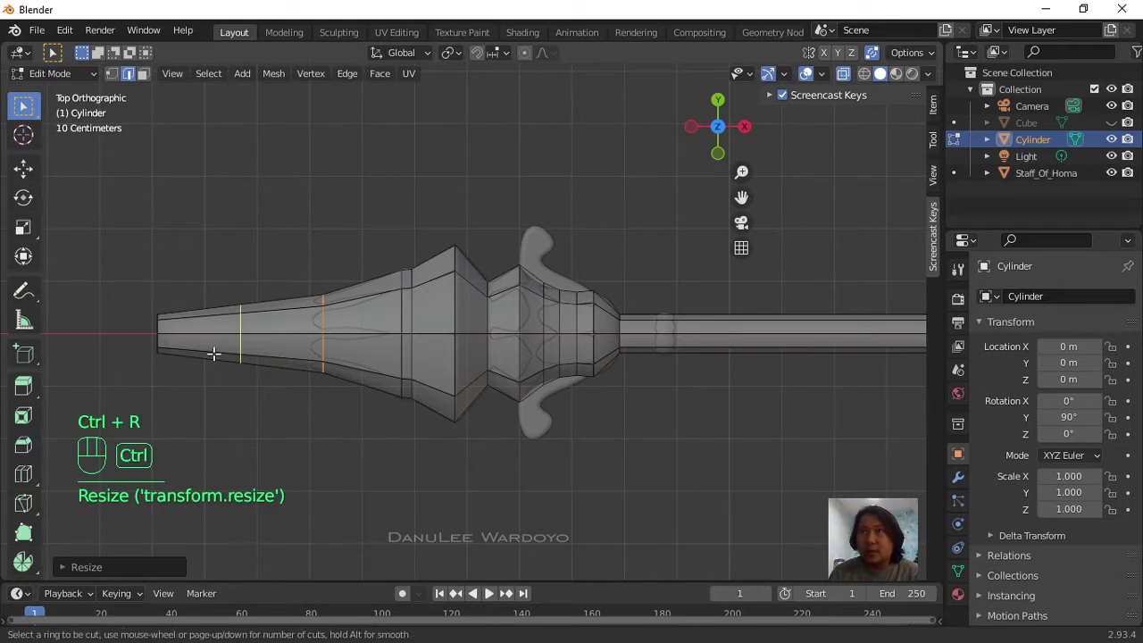
click(215, 352)
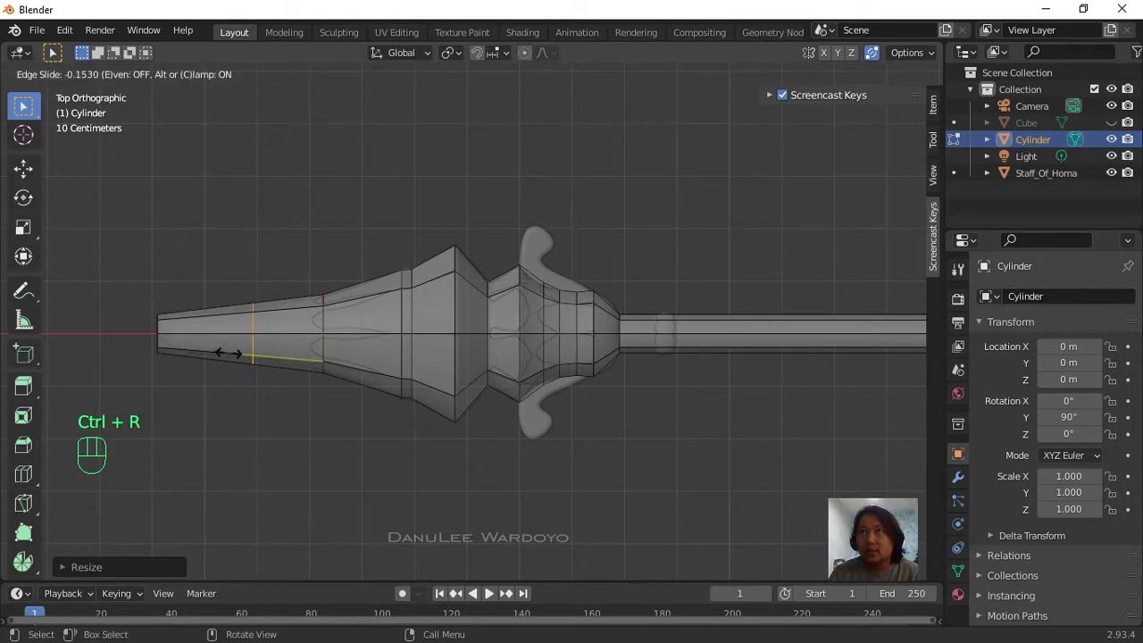
click(228, 352)
key(s)
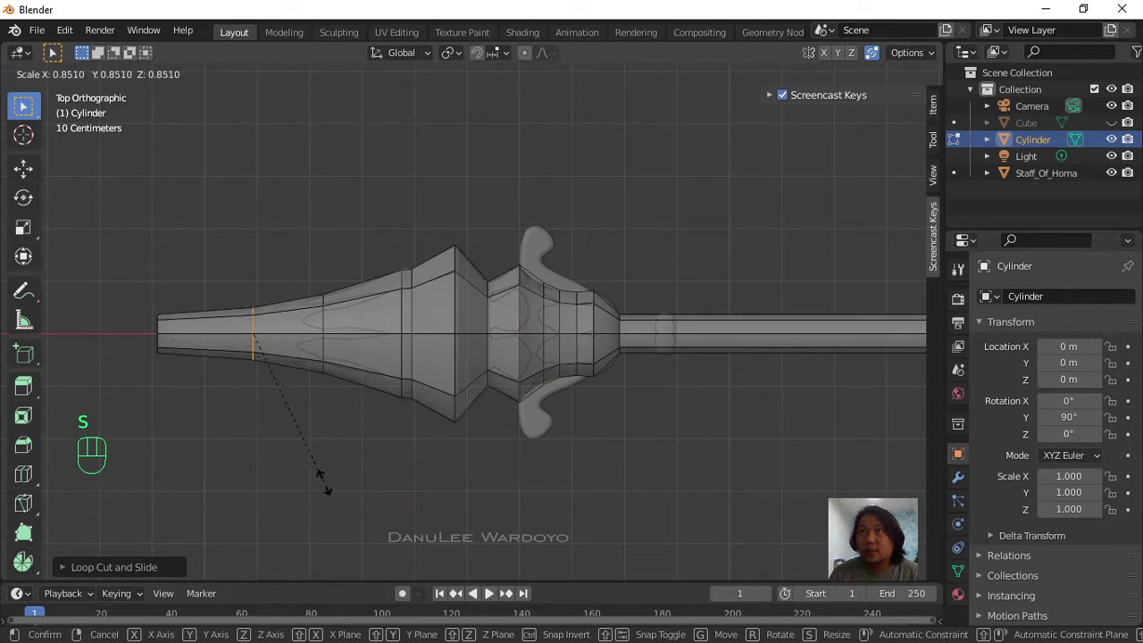
click(322, 482)
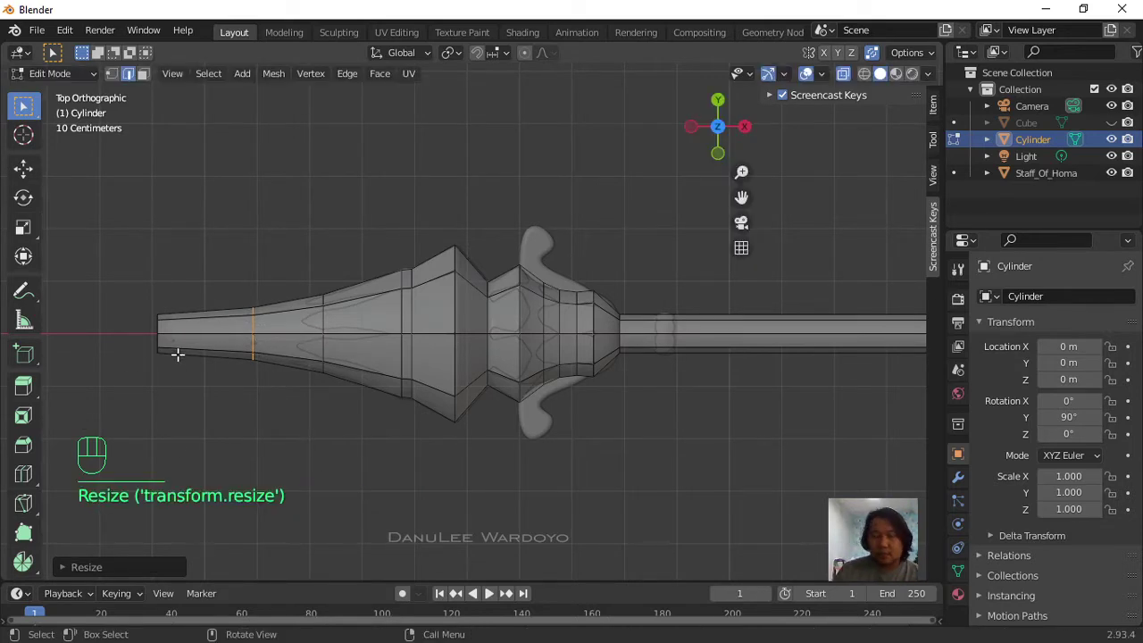
Step: Add an edge loop close to the cone's tip and scale the end edges down almost to a point
key(ctrl+r)
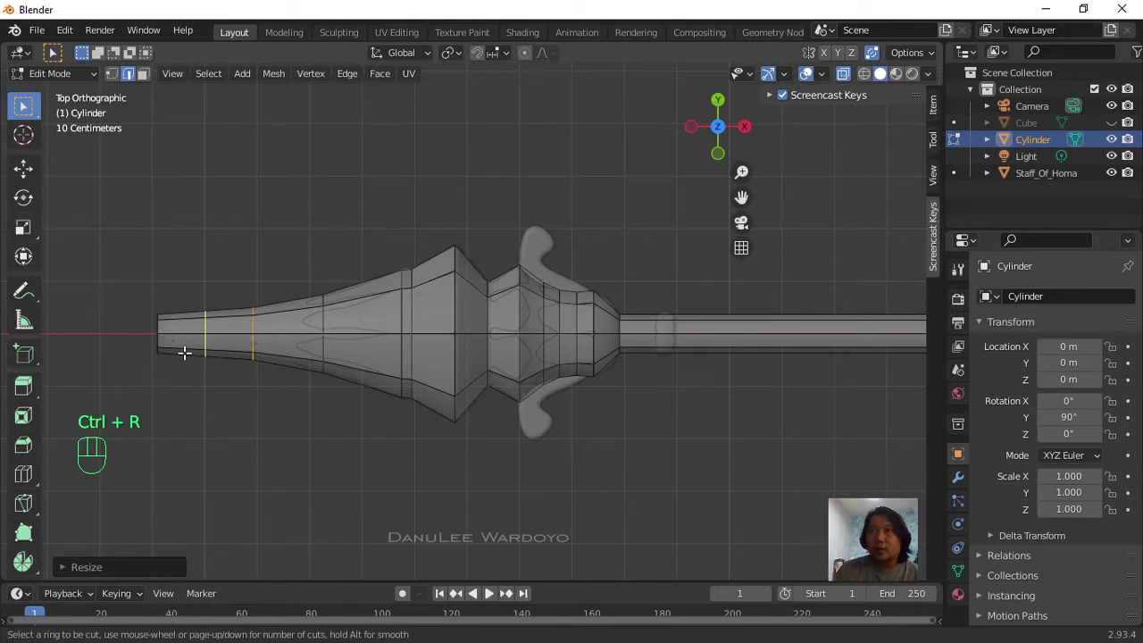
click(182, 353)
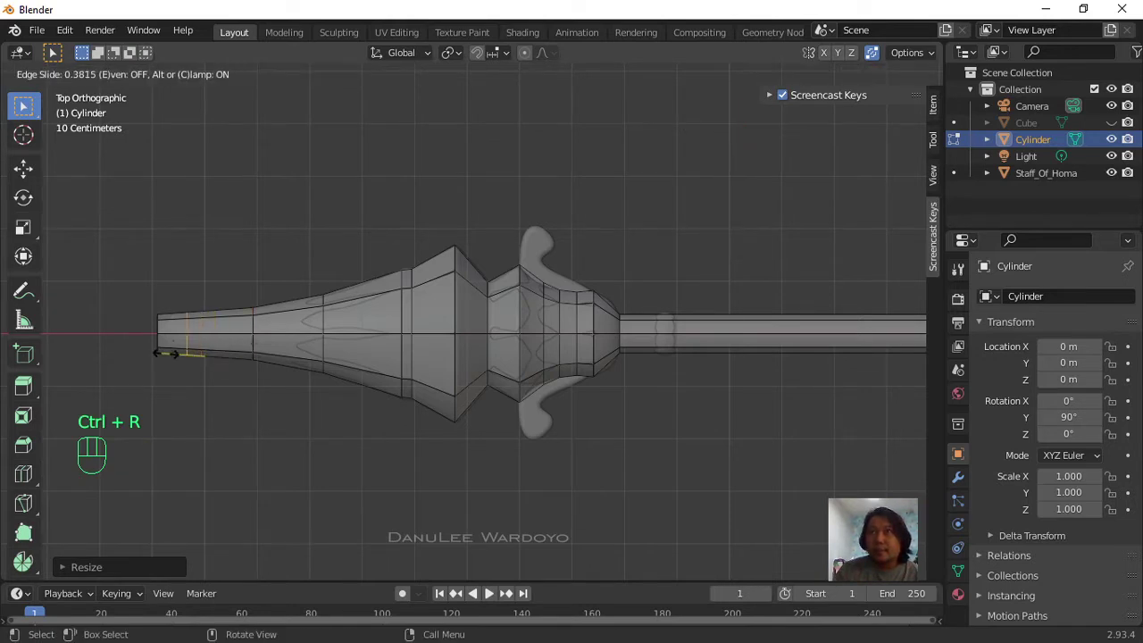
click(153, 354)
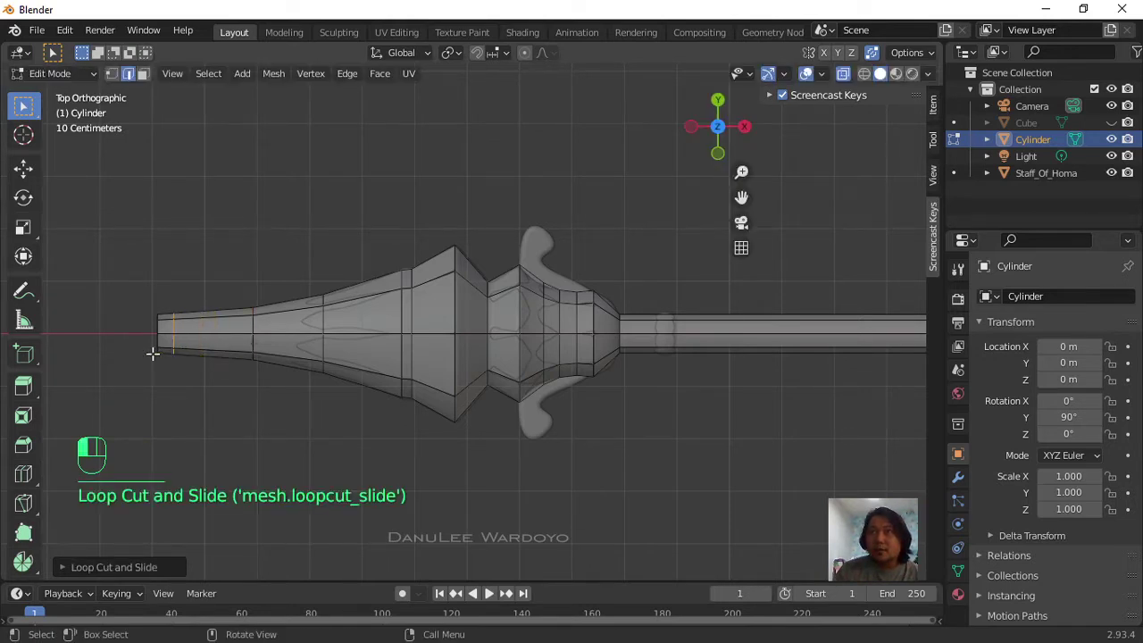
drag(137, 297, 167, 379)
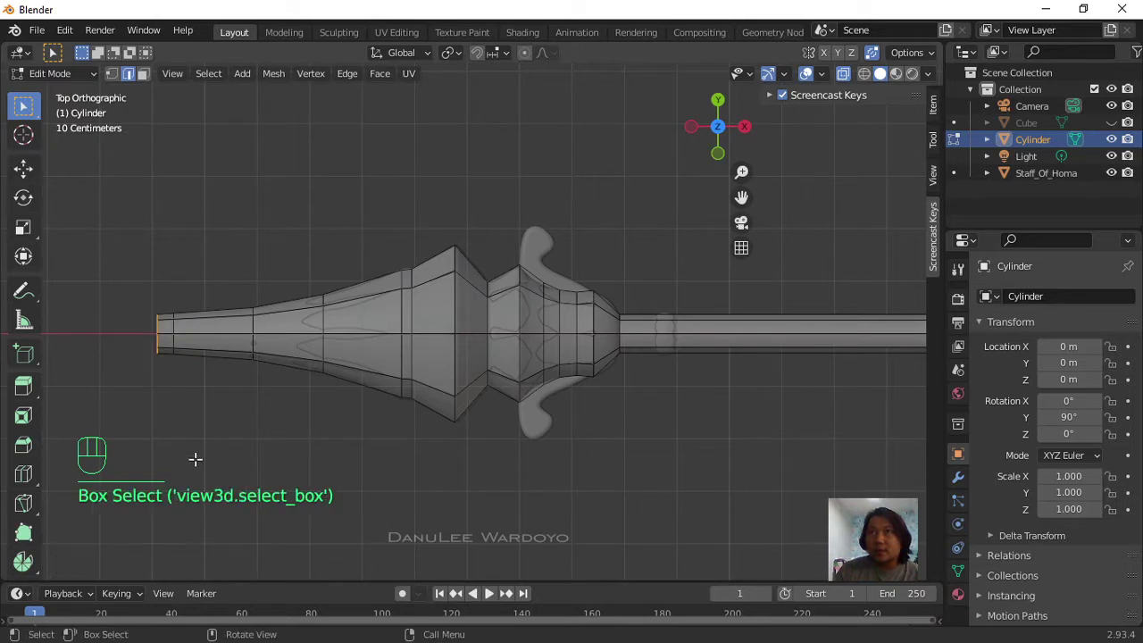
key(s)
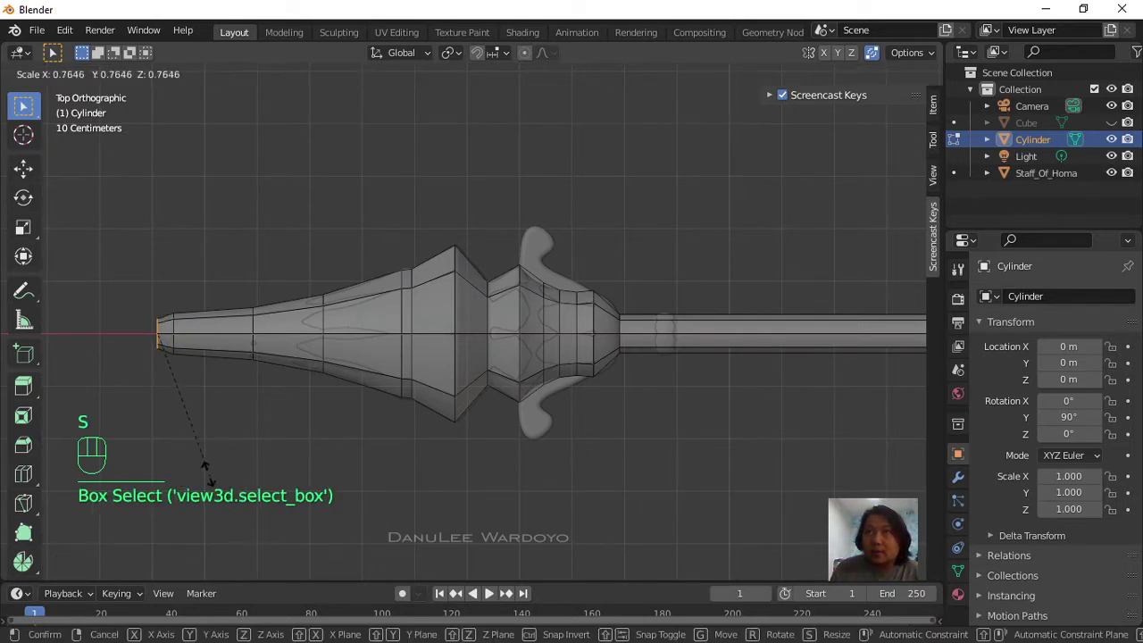
click(158, 370)
scroll(228, 396, down, 1)
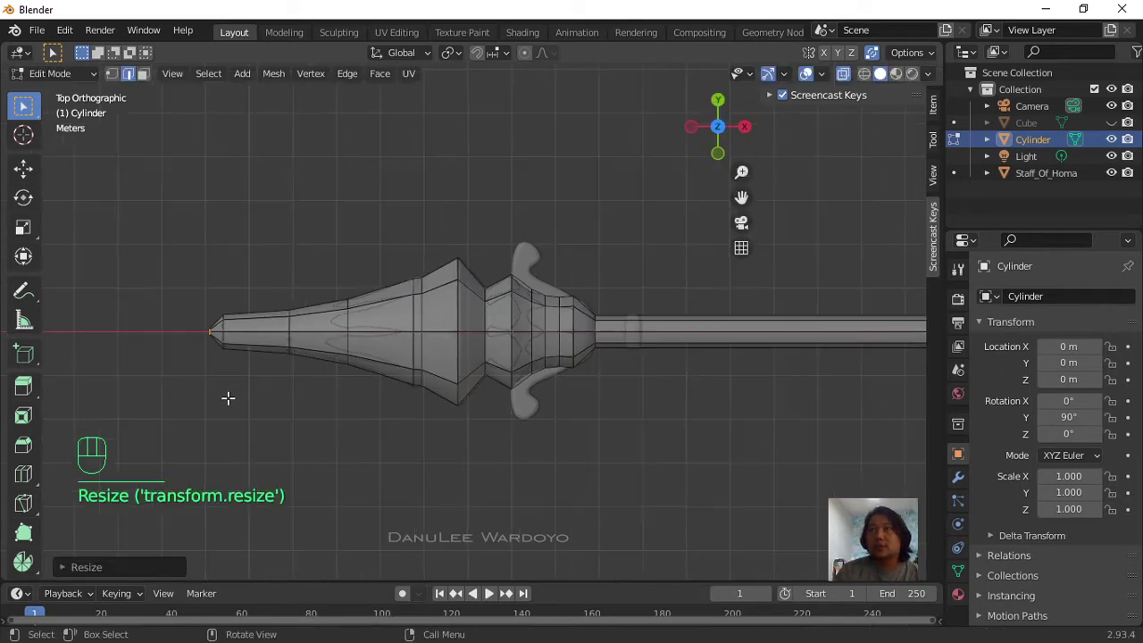
middle_drag(228, 397, 228, 450)
scroll(224, 449, down, 5)
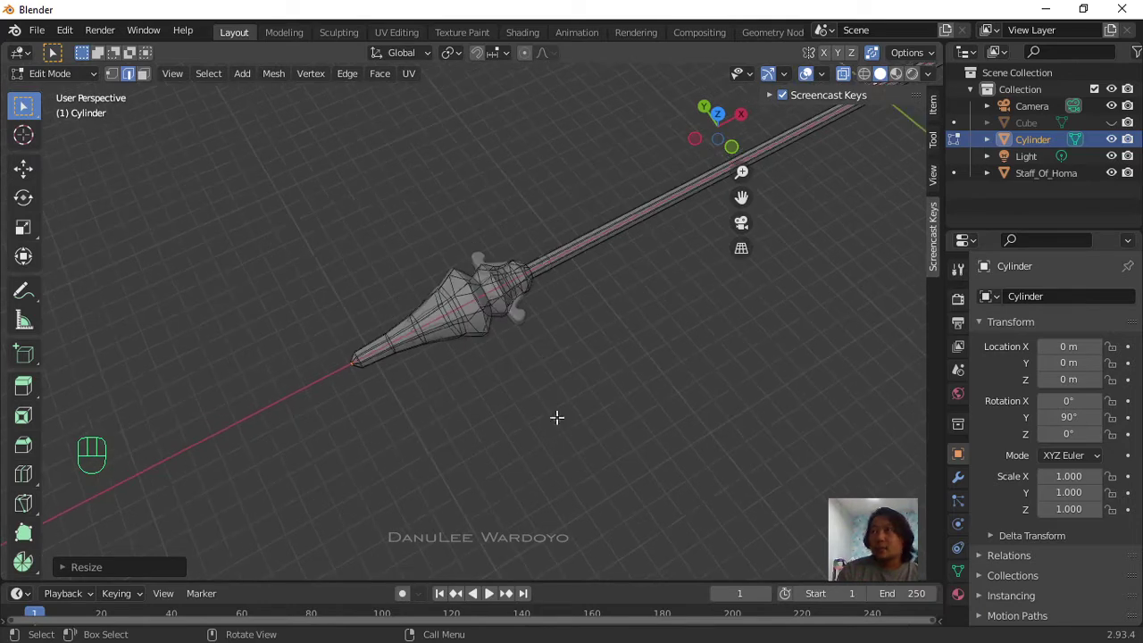
Step: Leave Edit Mode, turn off X-ray and hide the Staff_Of_Homa reference to isolate the modelled handle
key(Tab)
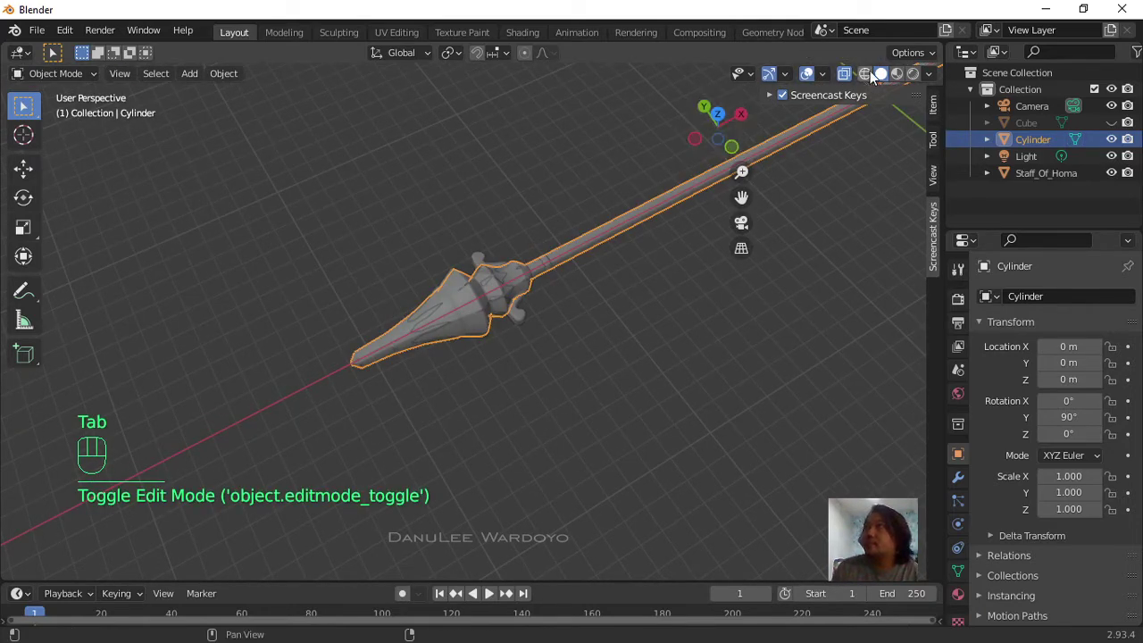
click(847, 74)
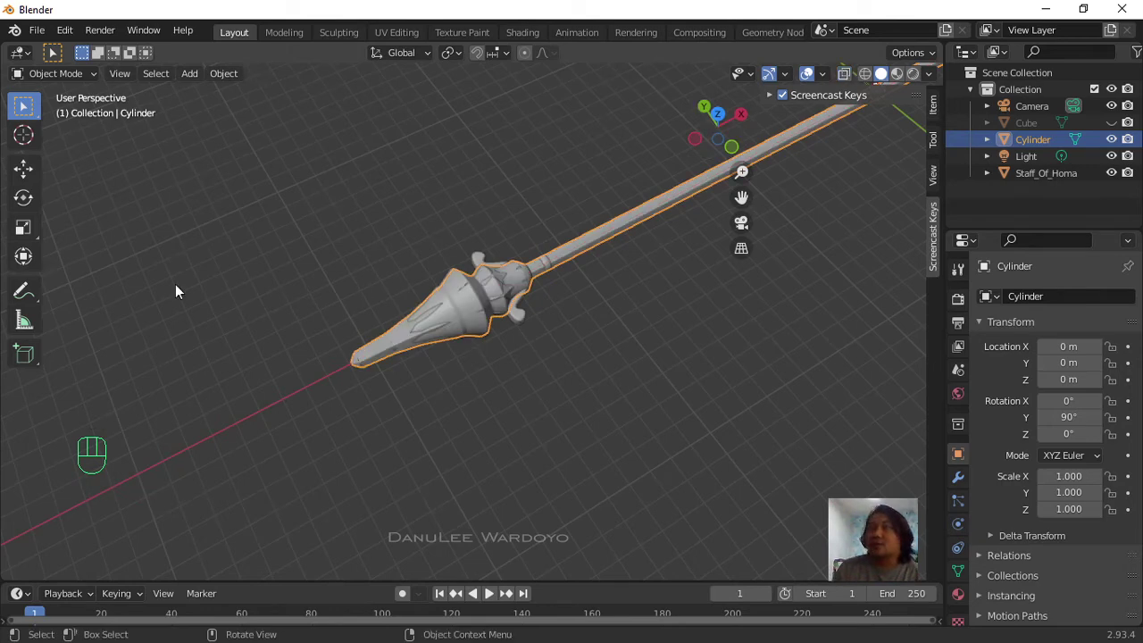
click(1111, 173)
Step: Examine the modelled handle along its whole length, from the pointed tip to the flared collar
mouse_move(645, 365)
middle_down()
mouse_move(659, 381)
mouse_move(630, 369)
middle_up()
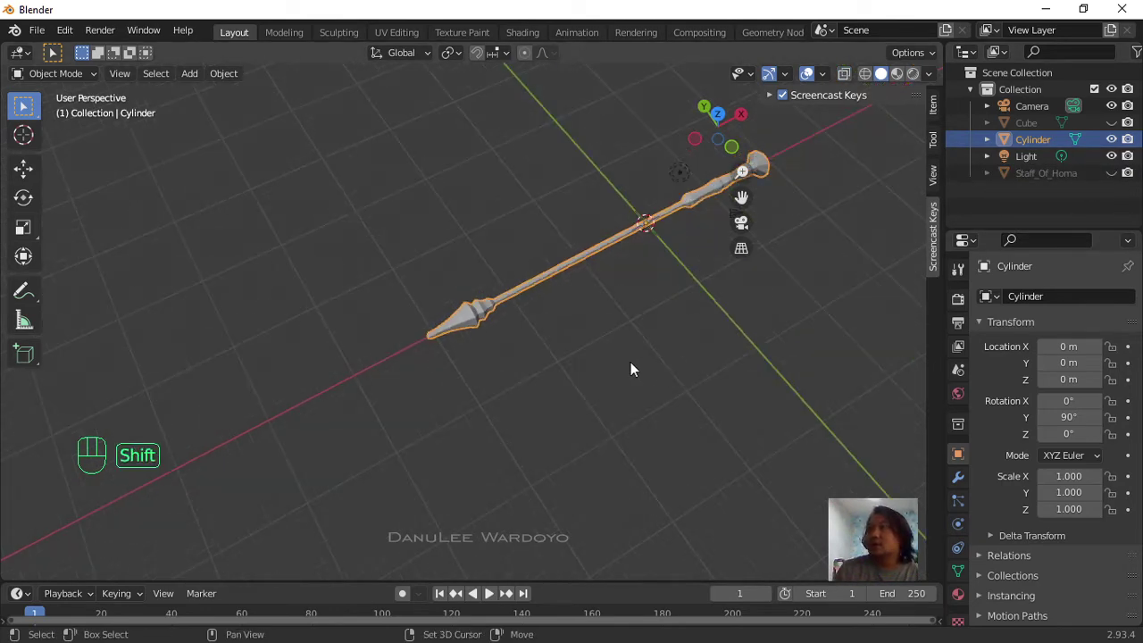
scroll(580, 331, down, 2)
scroll(583, 332, up, 5)
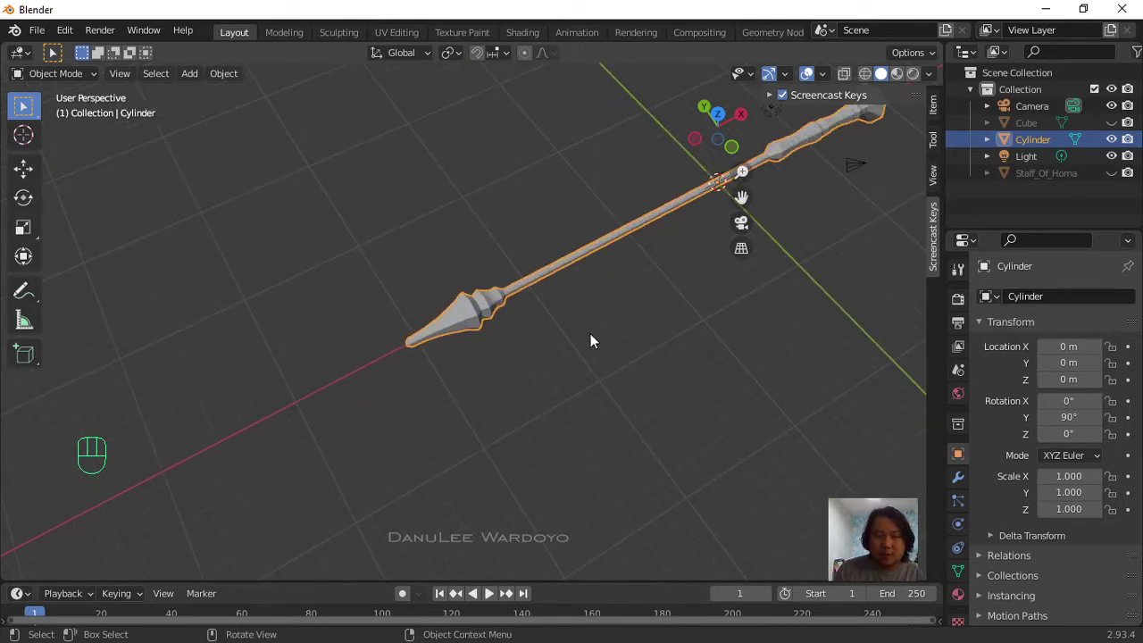
scroll(590, 333, up, 2)
shift+middle_drag(687, 338, 289, 439)
scroll(578, 358, down, 2)
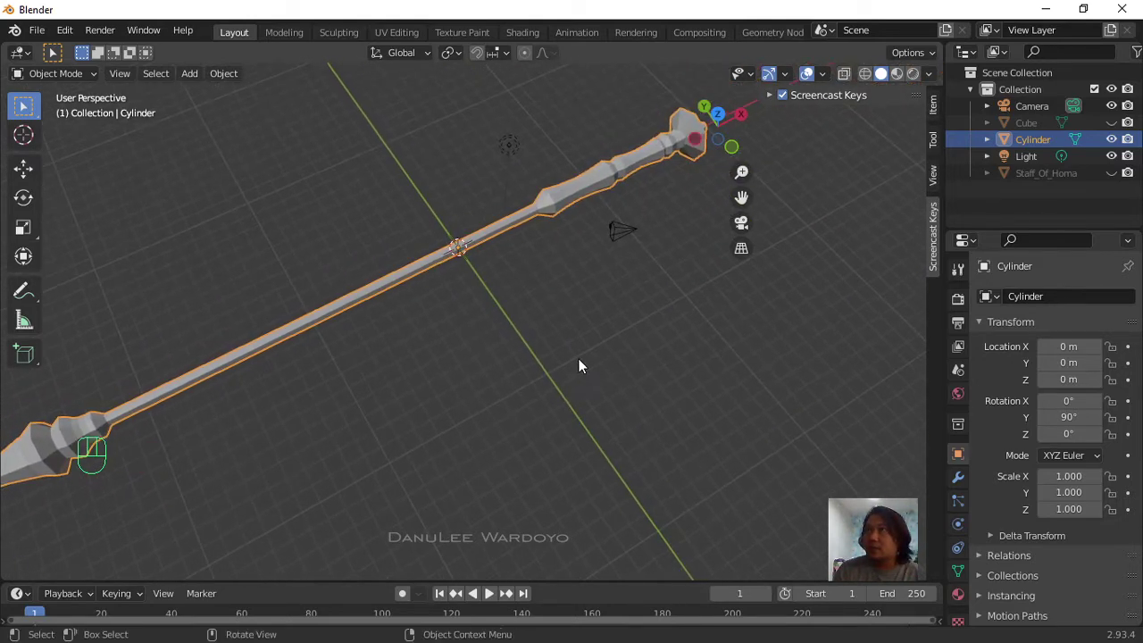
middle_drag(632, 339, 464, 290)
shift+middle_drag(703, 478, 463, 342)
scroll(464, 348, down, 6)
middle_drag(281, 402, 456, 433)
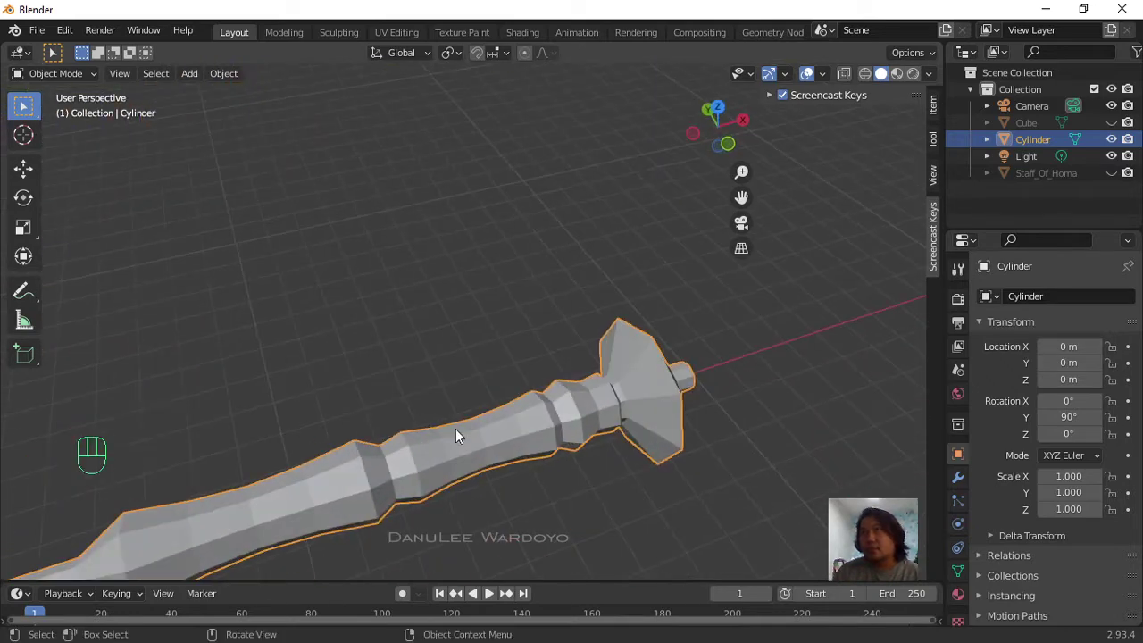
scroll(481, 425, down, 4)
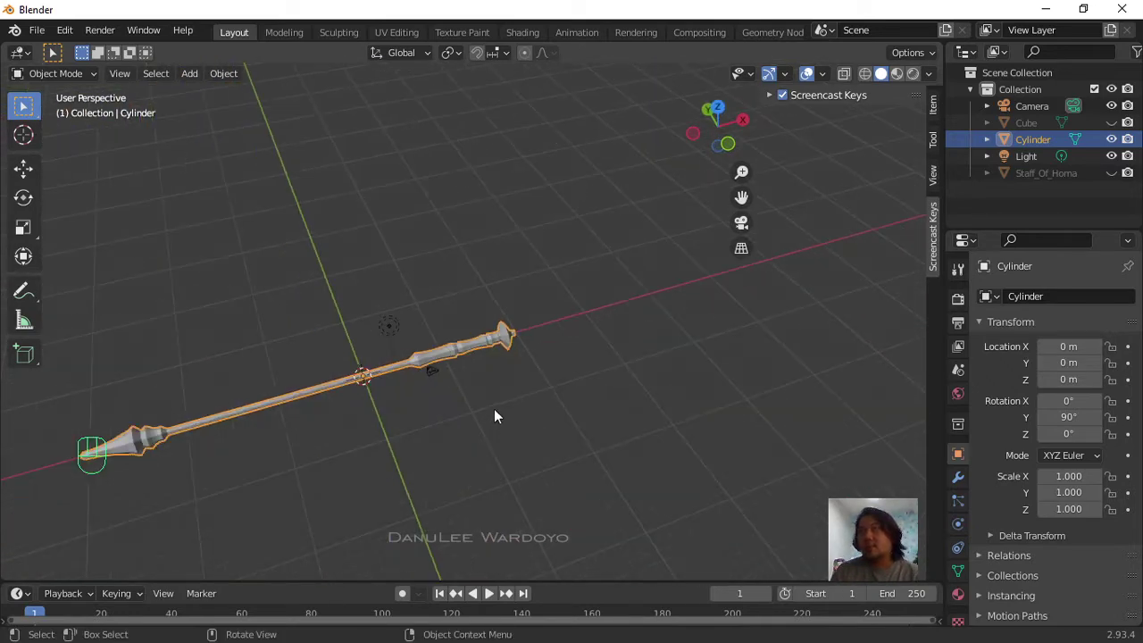
scroll(496, 407, up, 2)
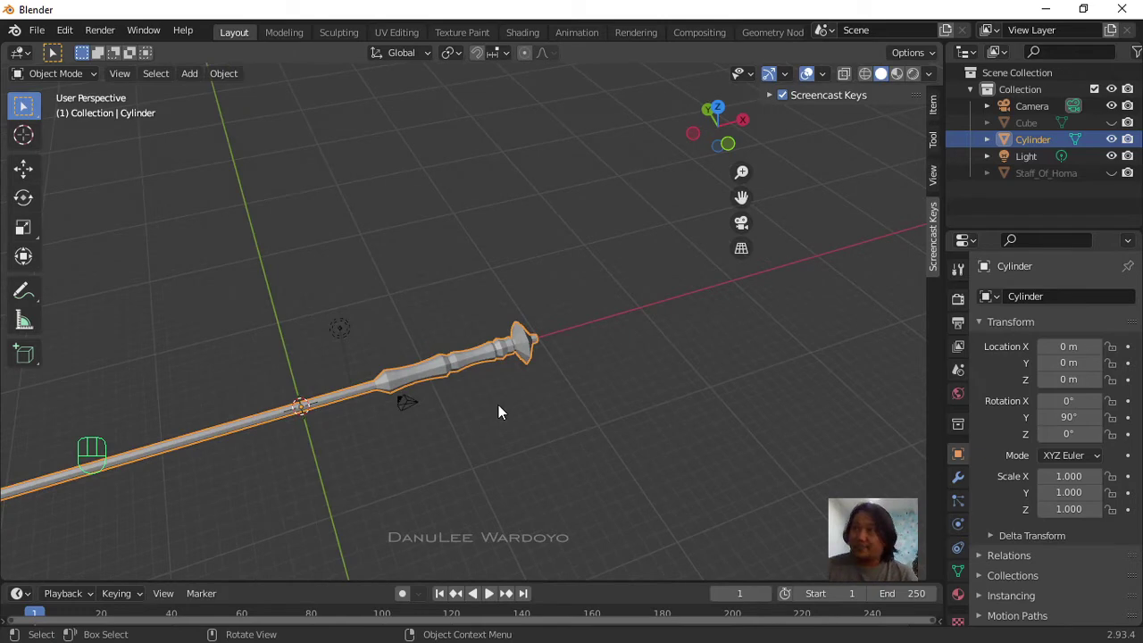
scroll(544, 415, up, 5)
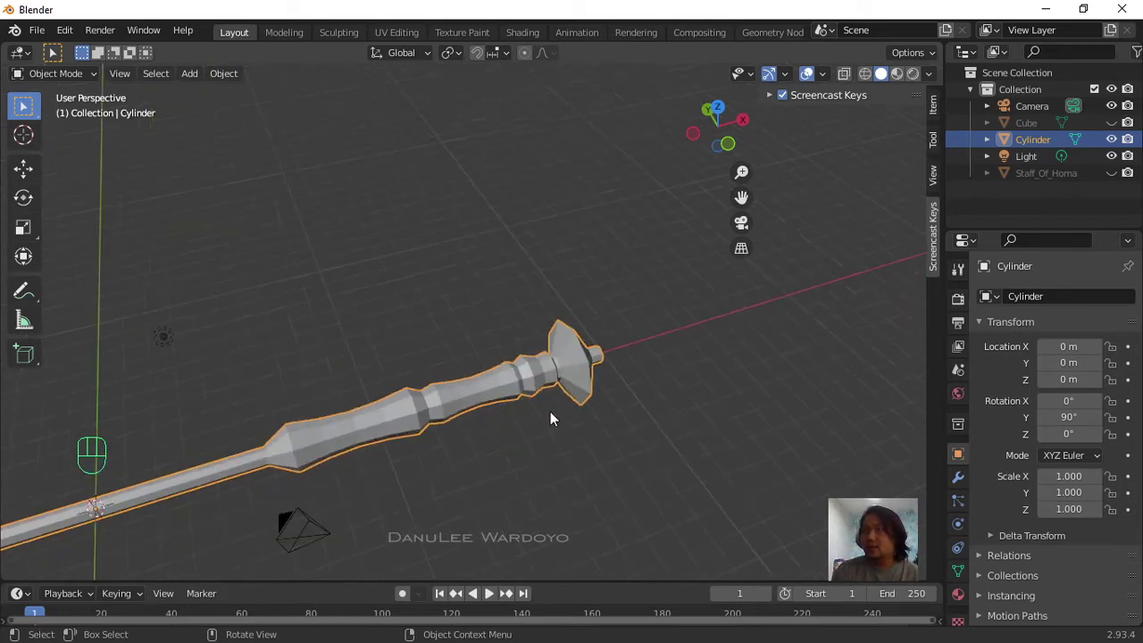
scroll(550, 416, down, 5)
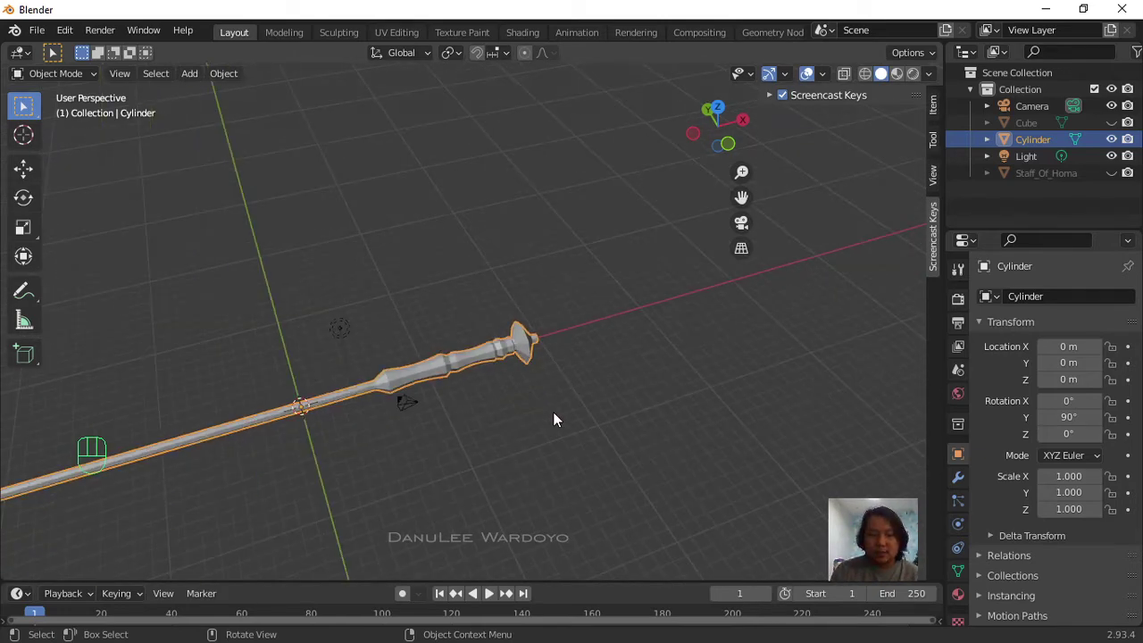
Step: Return to editing the cylinder's mesh and show the Staff_Of_Homa reference again
key(Tab)
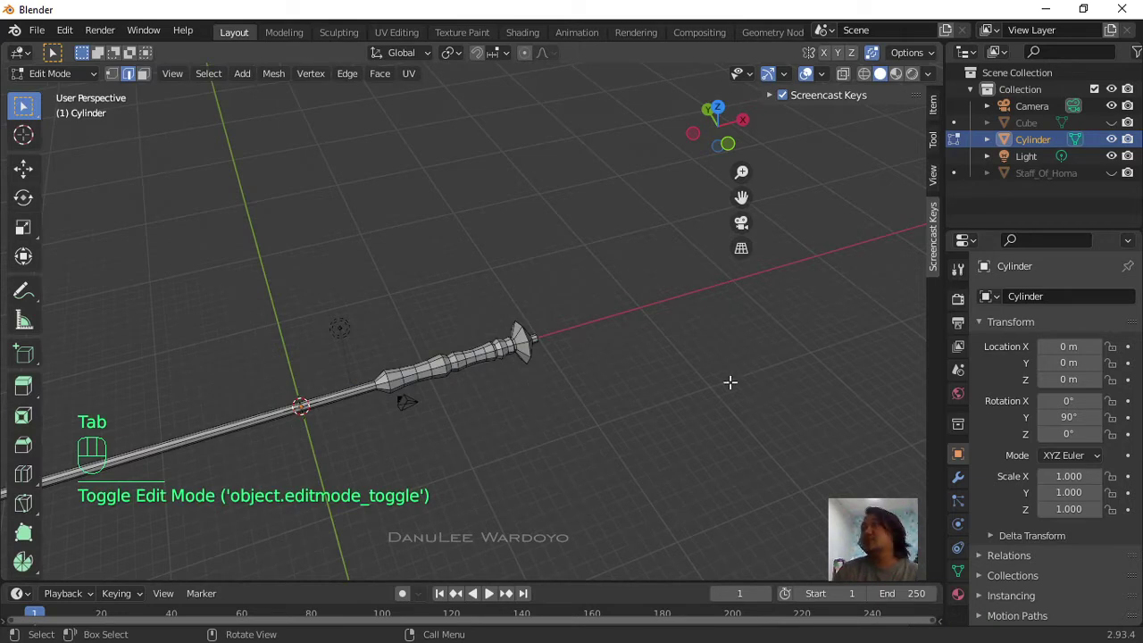
click(1110, 173)
scroll(739, 339, up, 2)
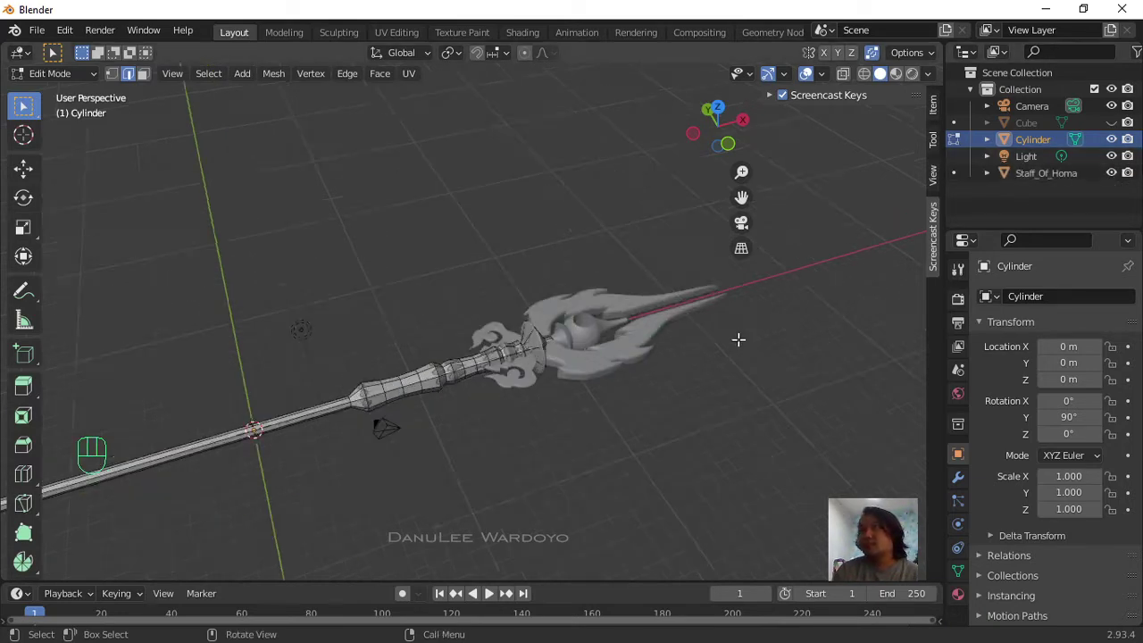
scroll(739, 339, up, 6)
scroll(733, 341, down, 10)
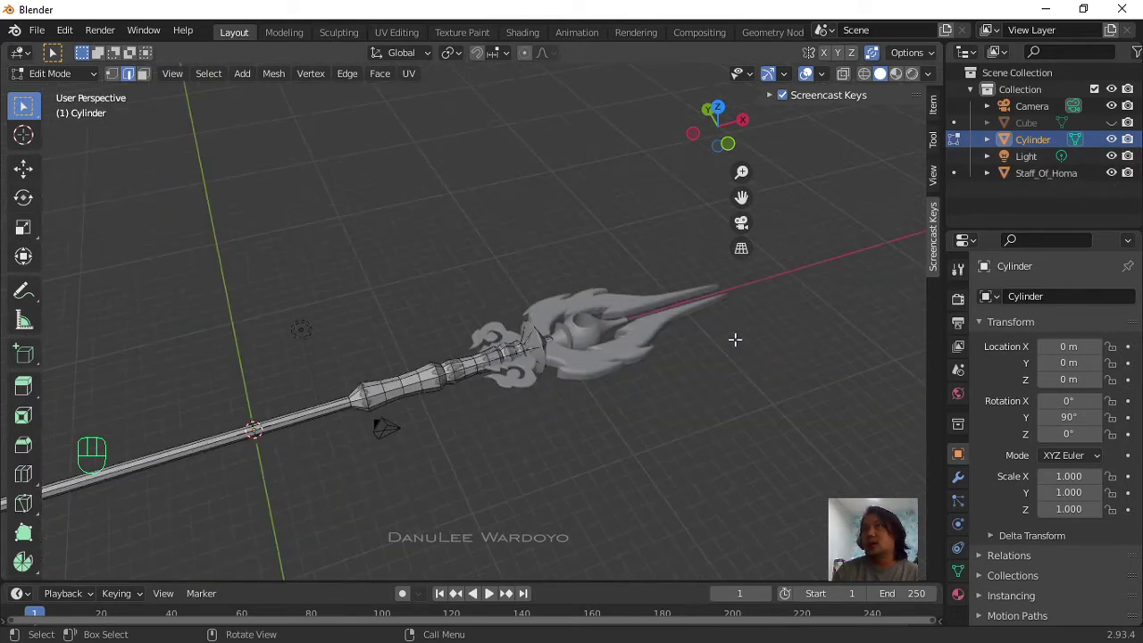
Step: Examine the reference's head beyond the flared collar, including the neck, thin disc, hollow bulb and its tapering stem
middle_drag(737, 337, 435, 412)
scroll(334, 377, up, 5)
scroll(469, 390, down, 3)
scroll(434, 413, up, 4)
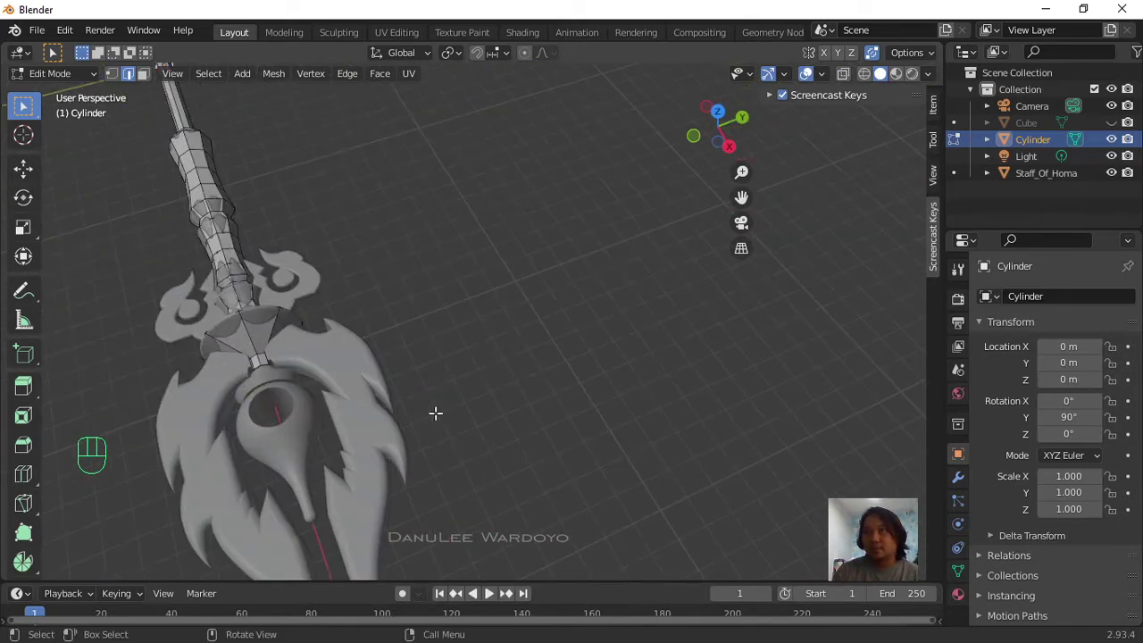
scroll(277, 429, down, 2)
scroll(306, 418, up, 5)
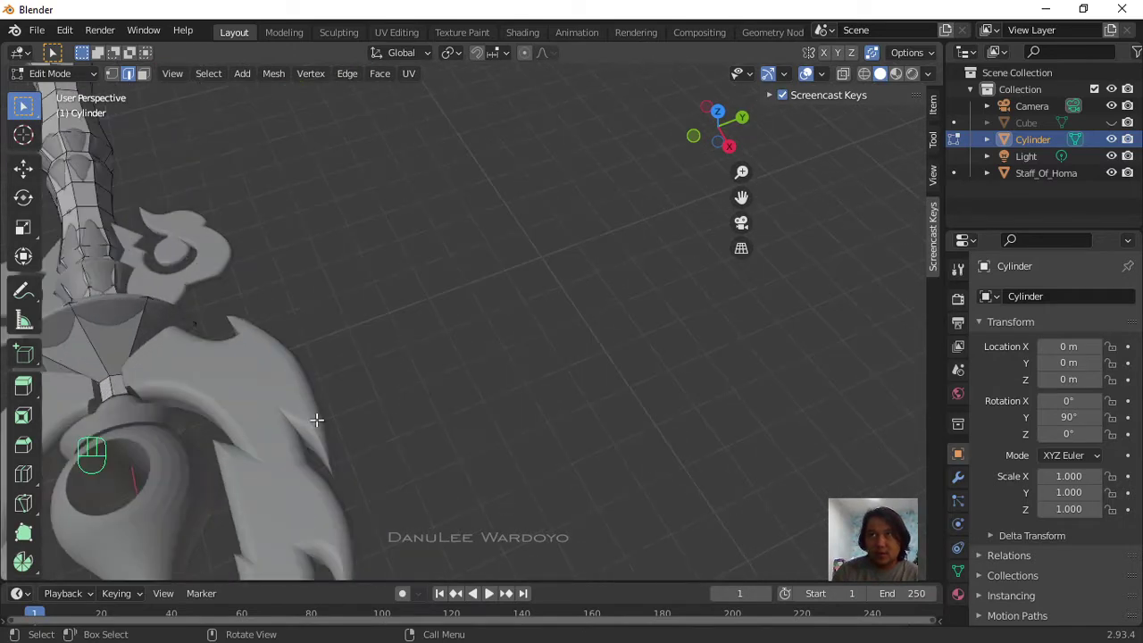
scroll(317, 420, down, 2)
middle_drag(334, 429, 558, 408)
scroll(546, 411, up, 2)
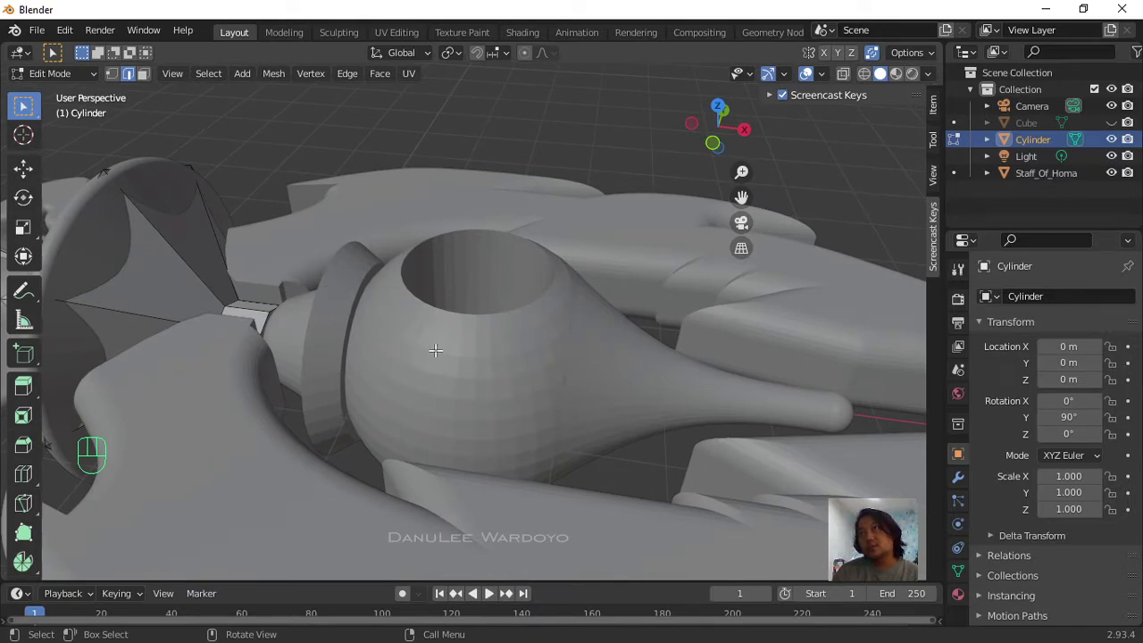
scroll(453, 347, down, 4)
middle_drag(452, 347, 531, 381)
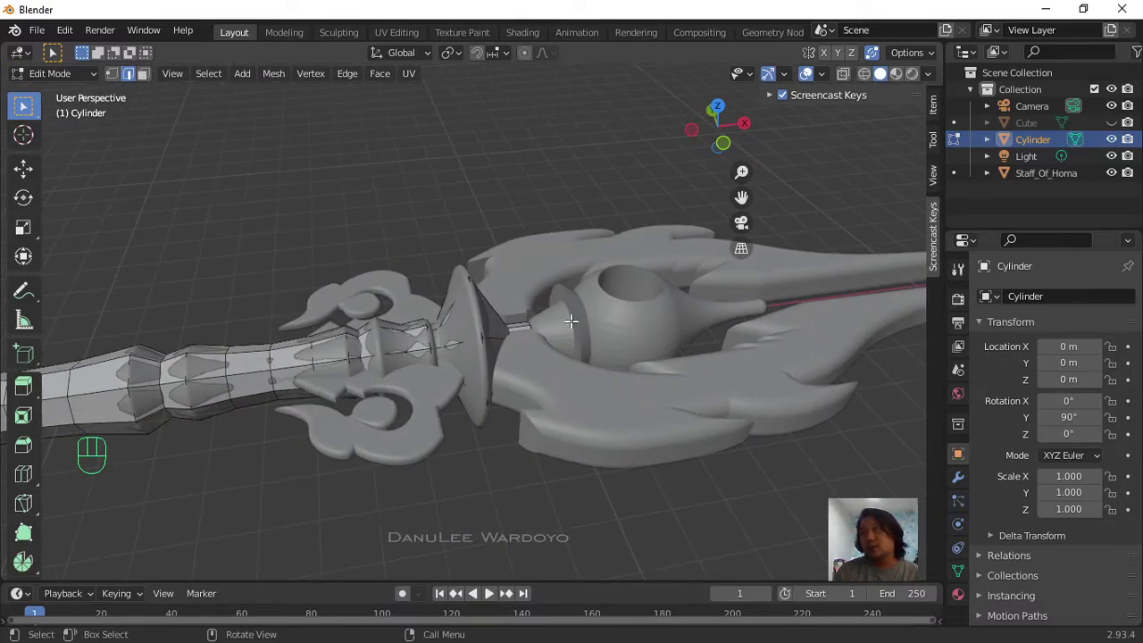
scroll(531, 362, up, 6)
scroll(721, 349, down, 4)
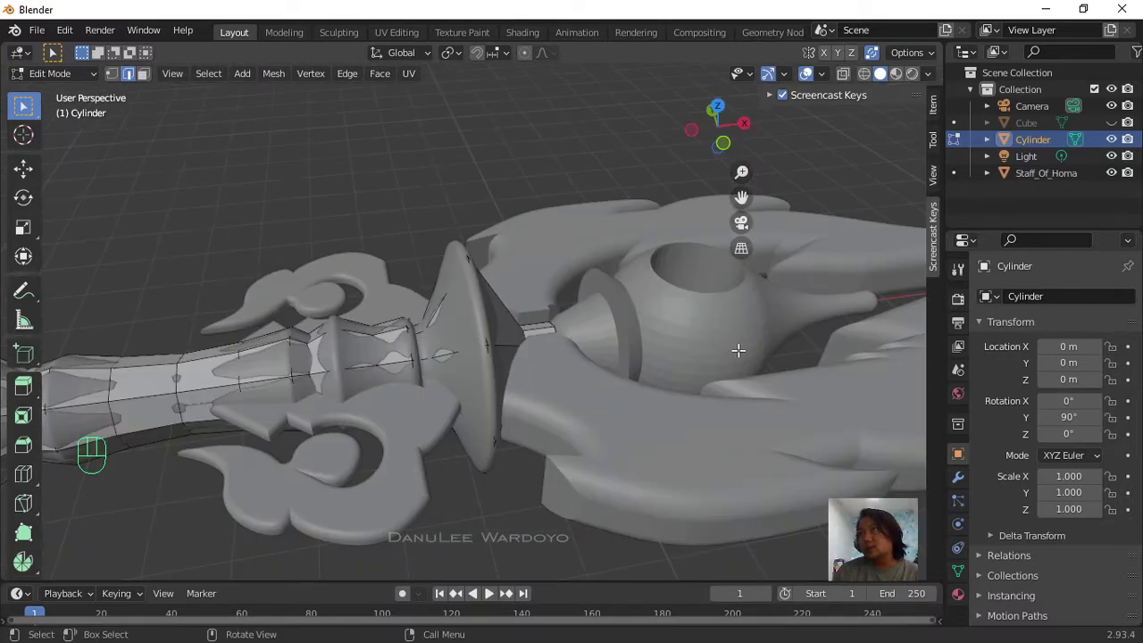
shift+middle_drag(737, 349, 402, 366)
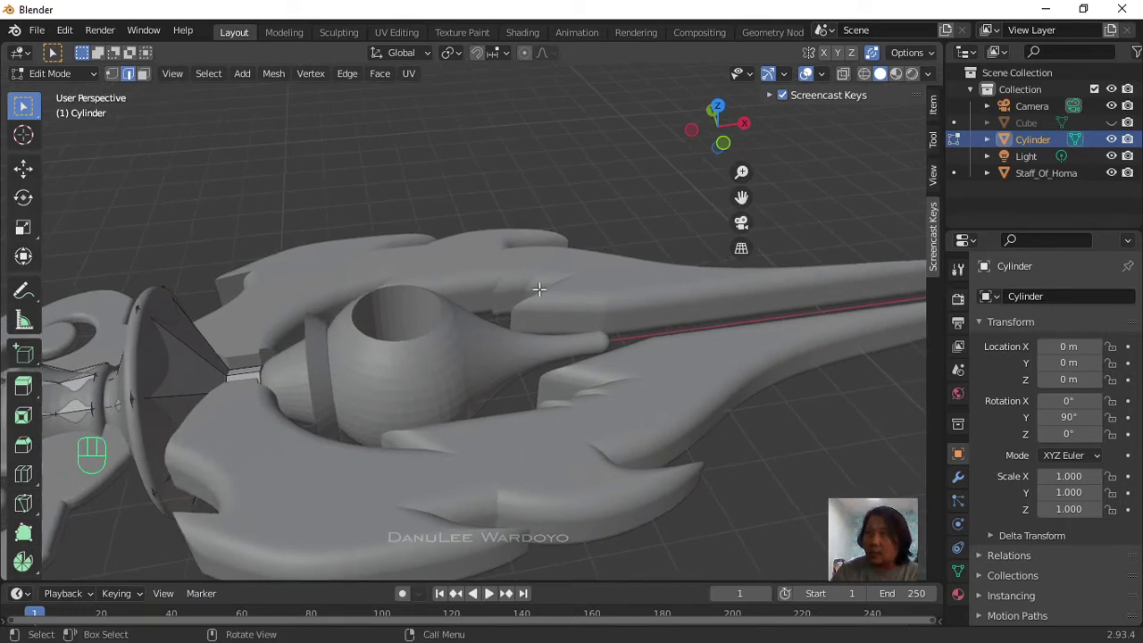
Step: In front view with X-ray on, move the end edges beyond the flared collar along X past the reference's bulb, to its stem end
key(KP_1)
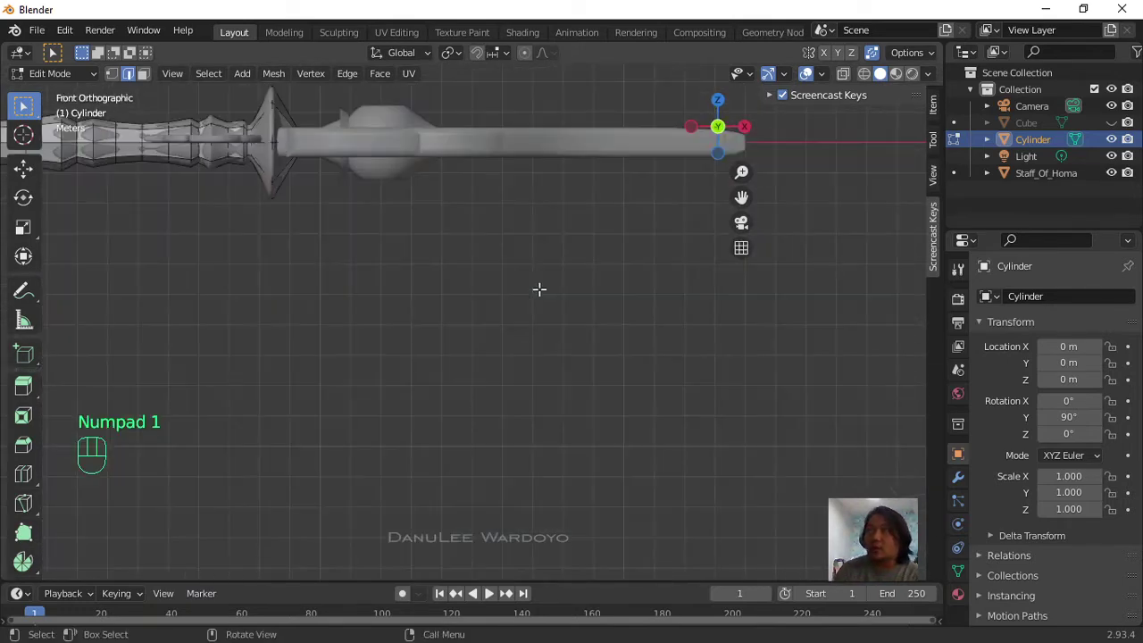
shift+middle_drag(509, 211, 466, 345)
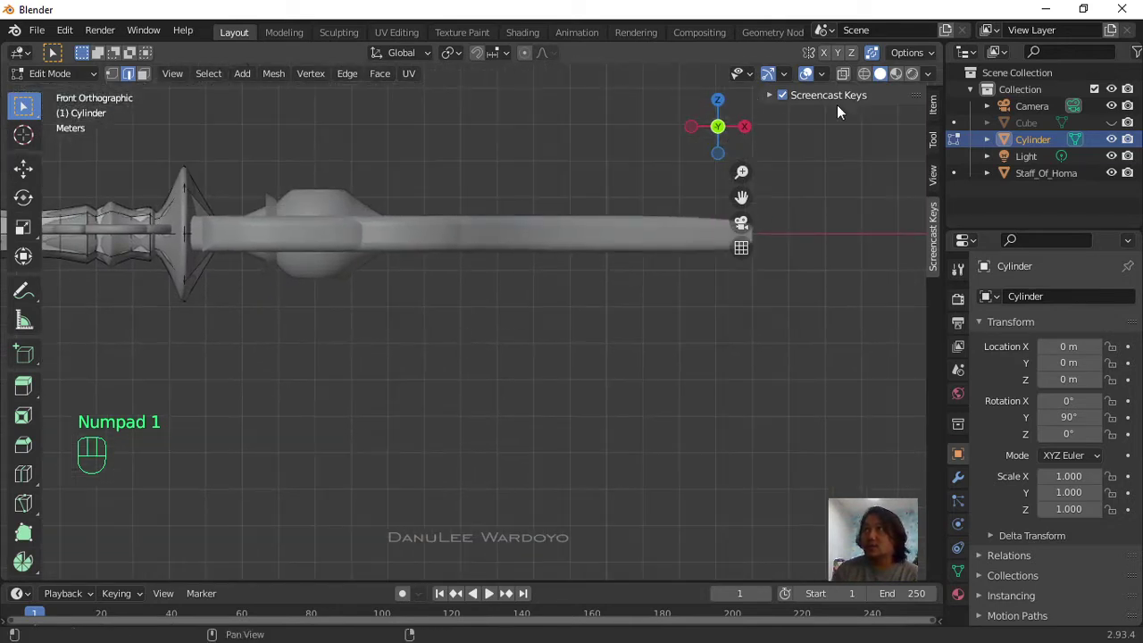
key(alt+z)
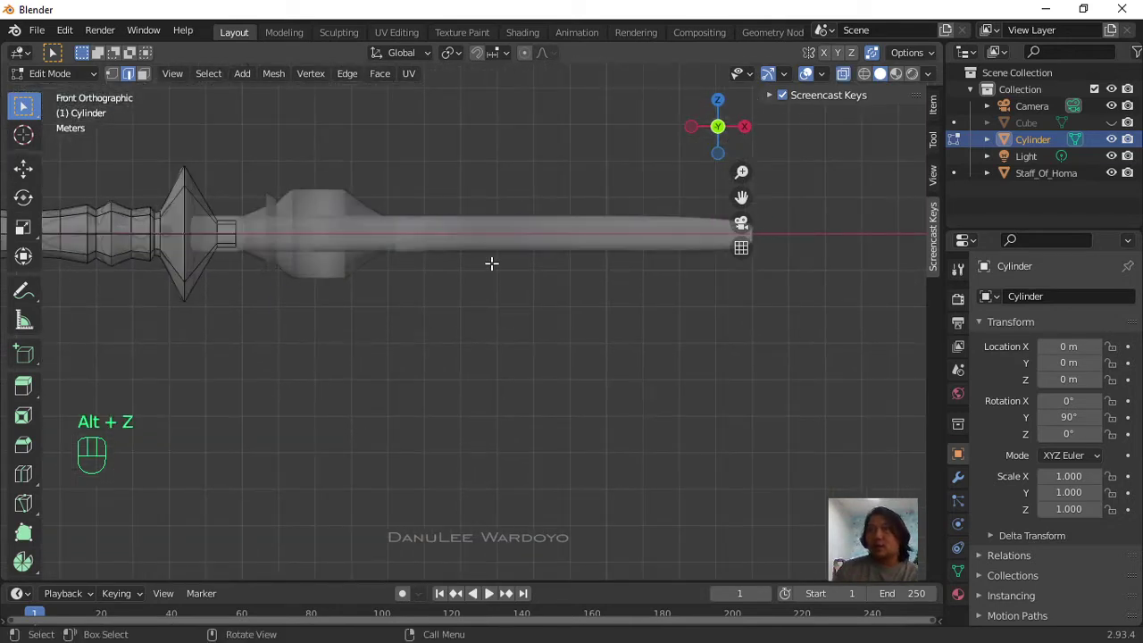
scroll(303, 259, up, 3)
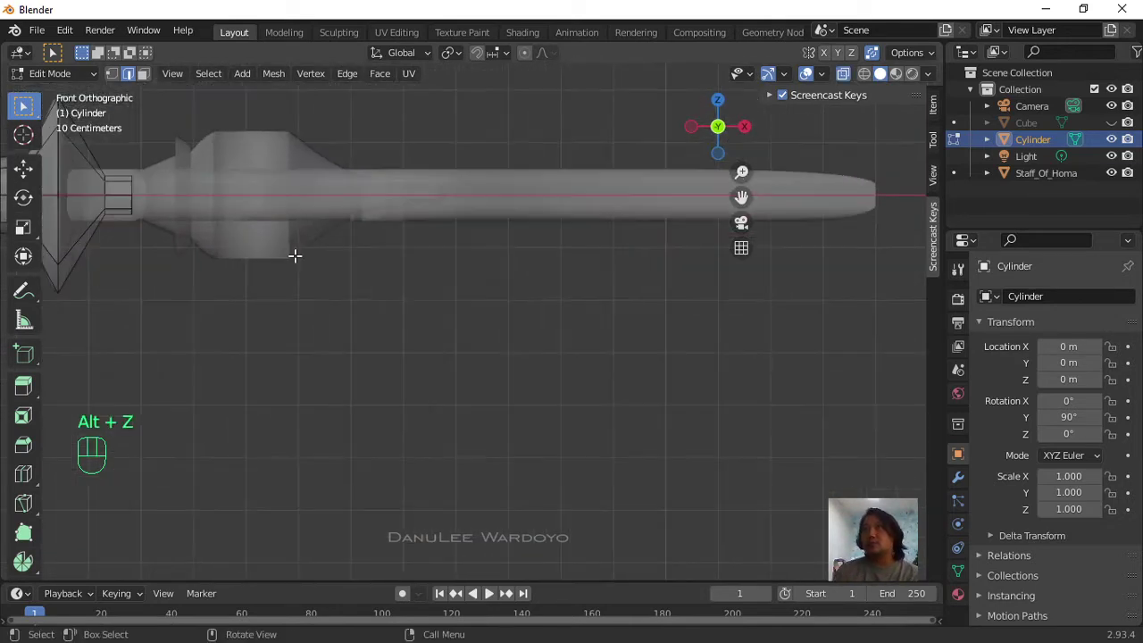
click(839, 74)
key(alt+z)
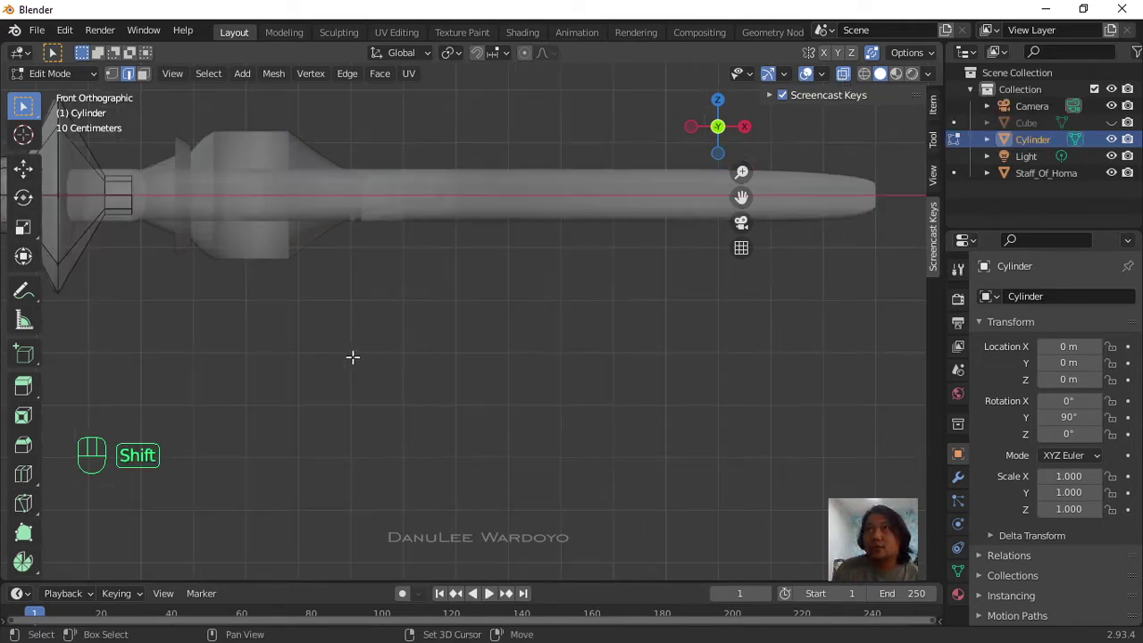
shift+middle_drag(351, 358, 479, 470)
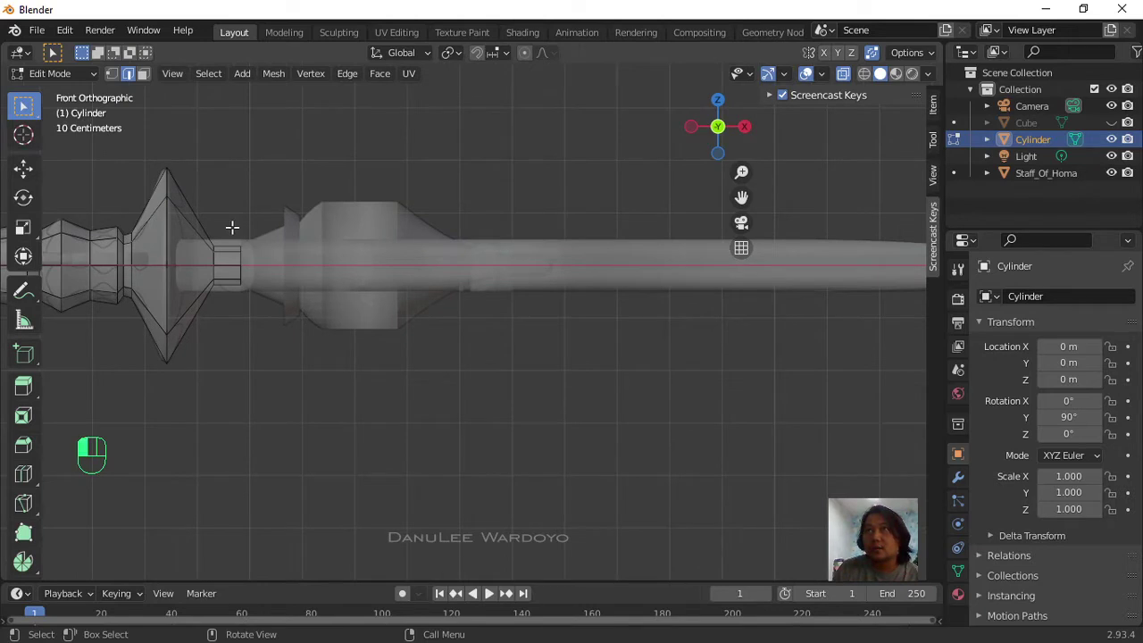
drag(232, 228, 269, 326)
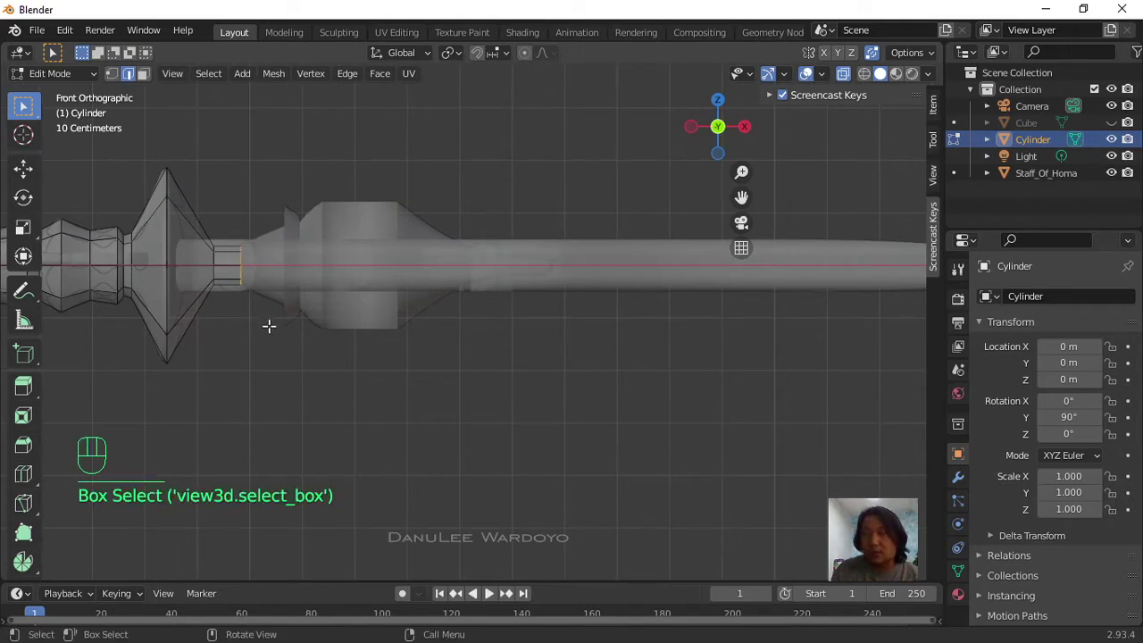
key(g)
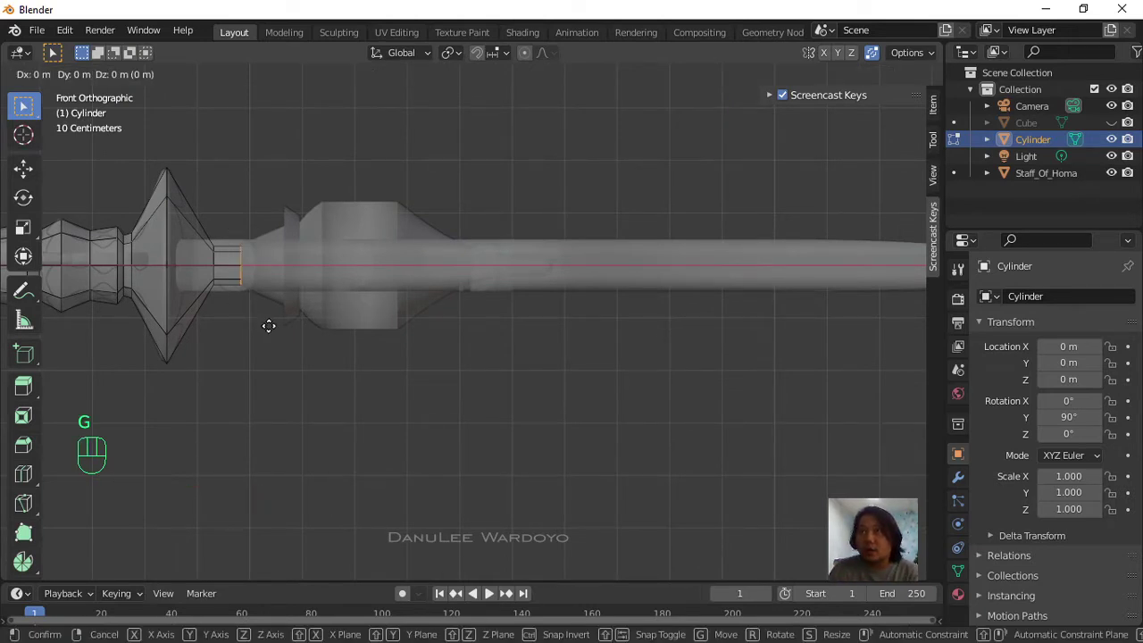
key(x)
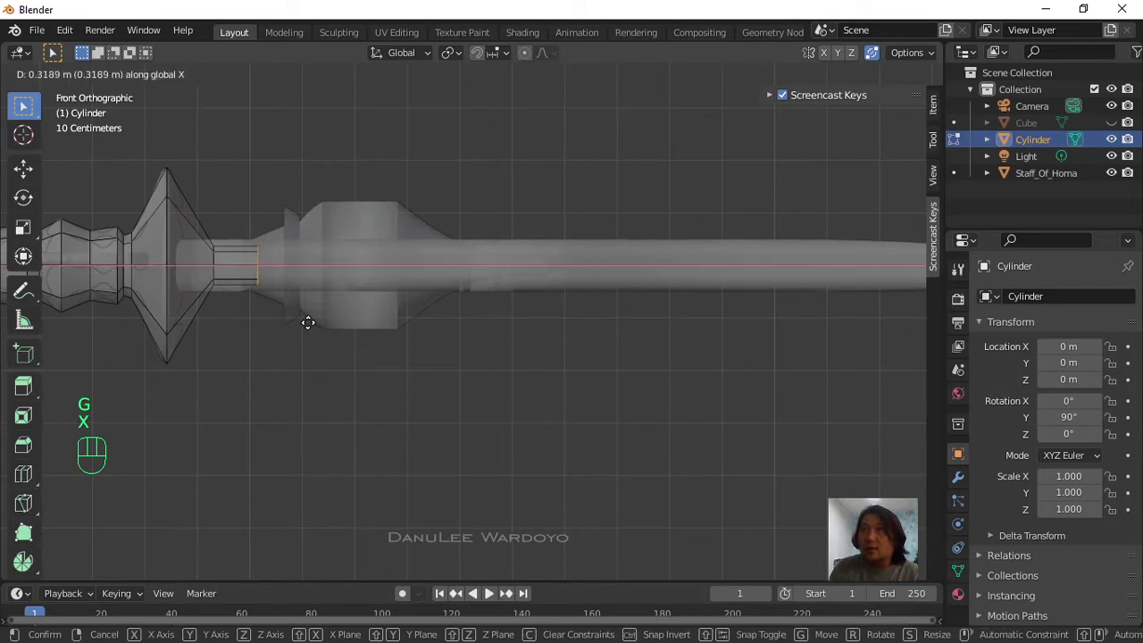
click(578, 368)
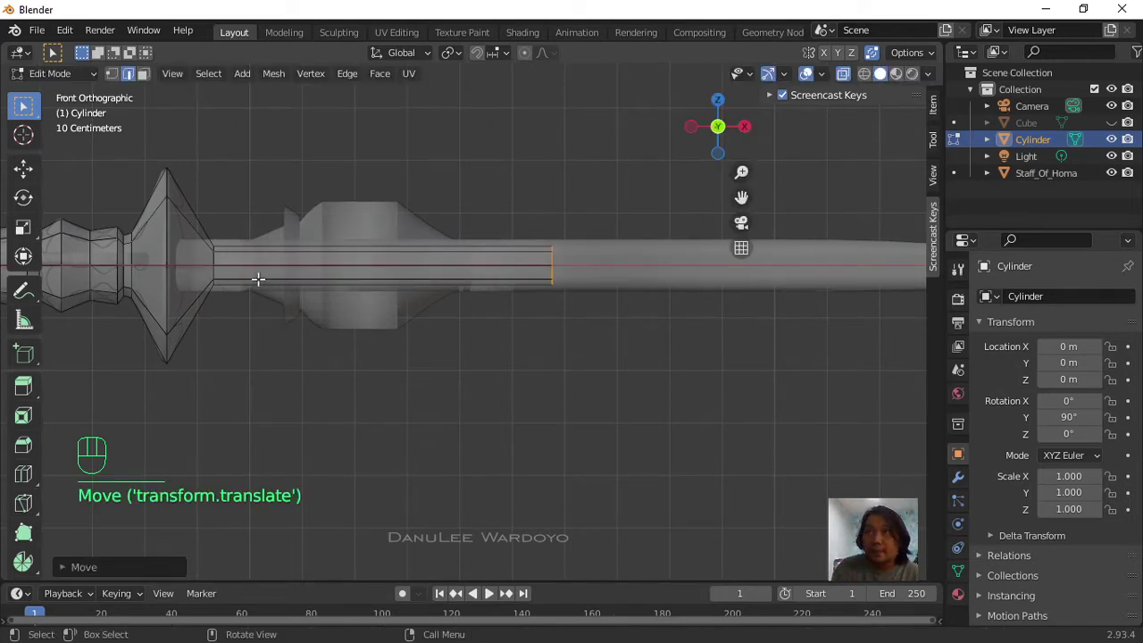
Step: Add an edge loop in the extended section and slide it towards the collar, where the reference's neck starts to widen
key(ctrl)
key(ctrl+r)
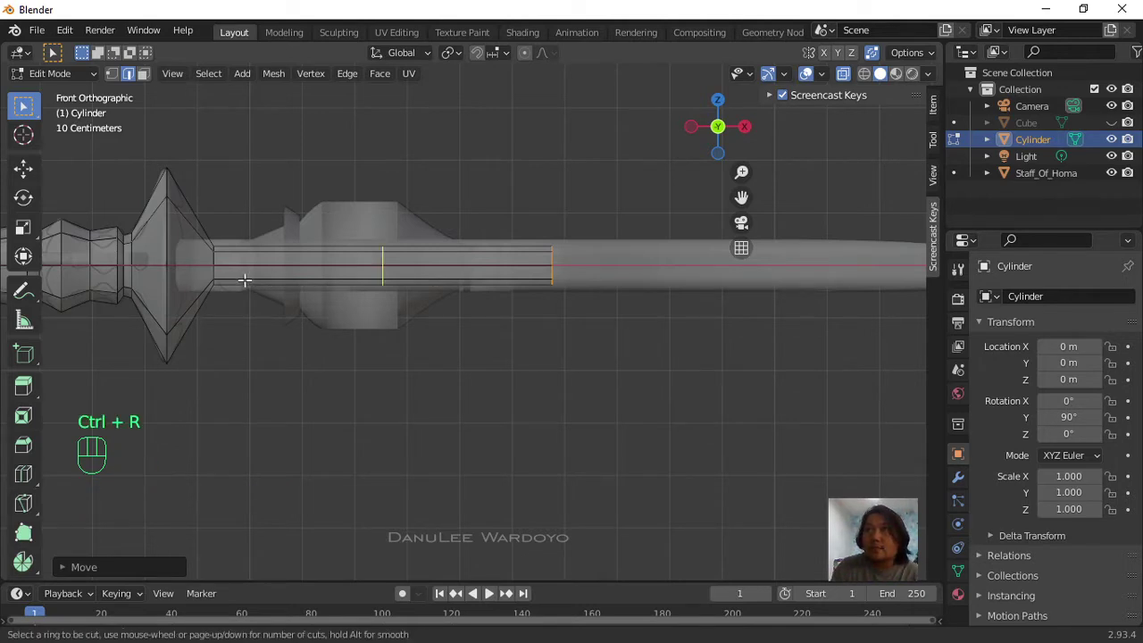
click(241, 279)
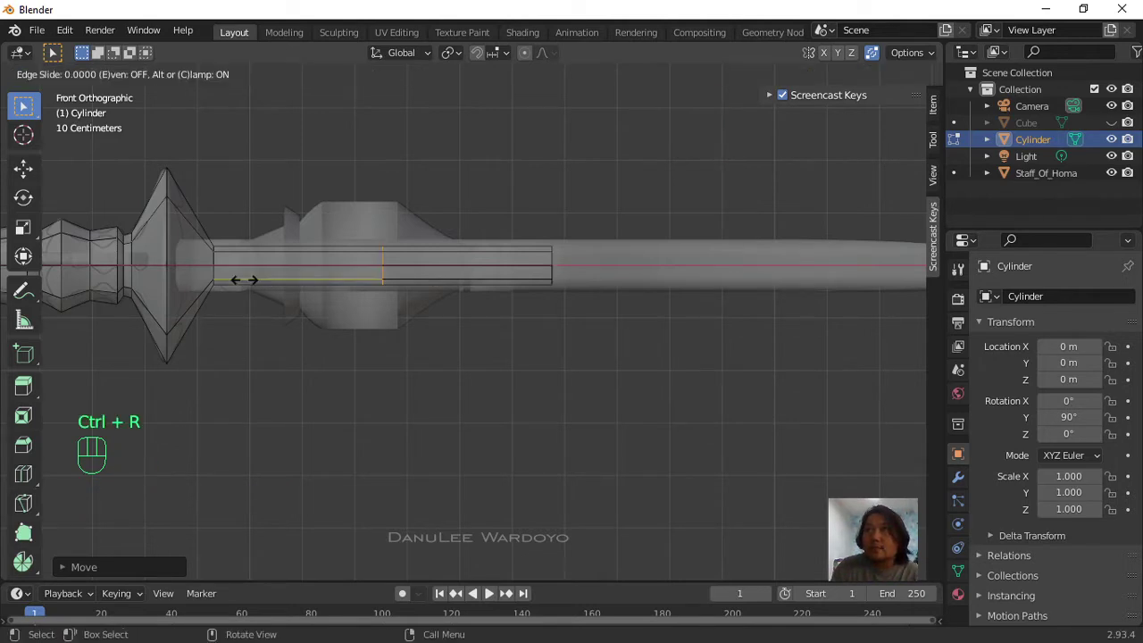
click(111, 291)
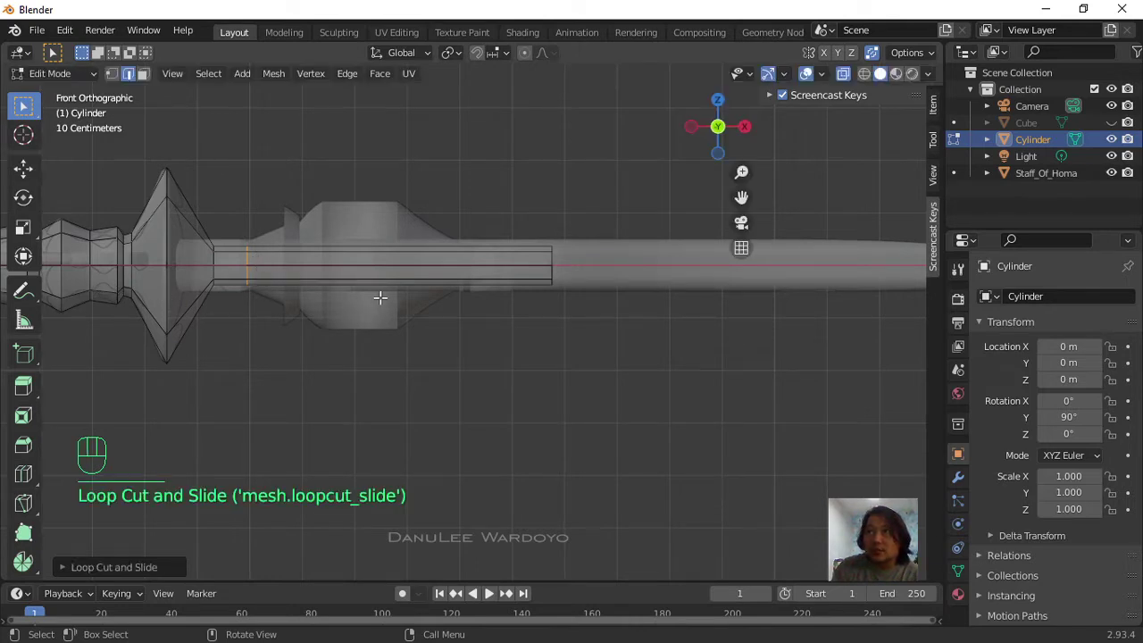
Step: Add an edge loop between the neck loop and the stem end, sliding it by about 0.67 to the reference's thin disc
key(ctrl+r)
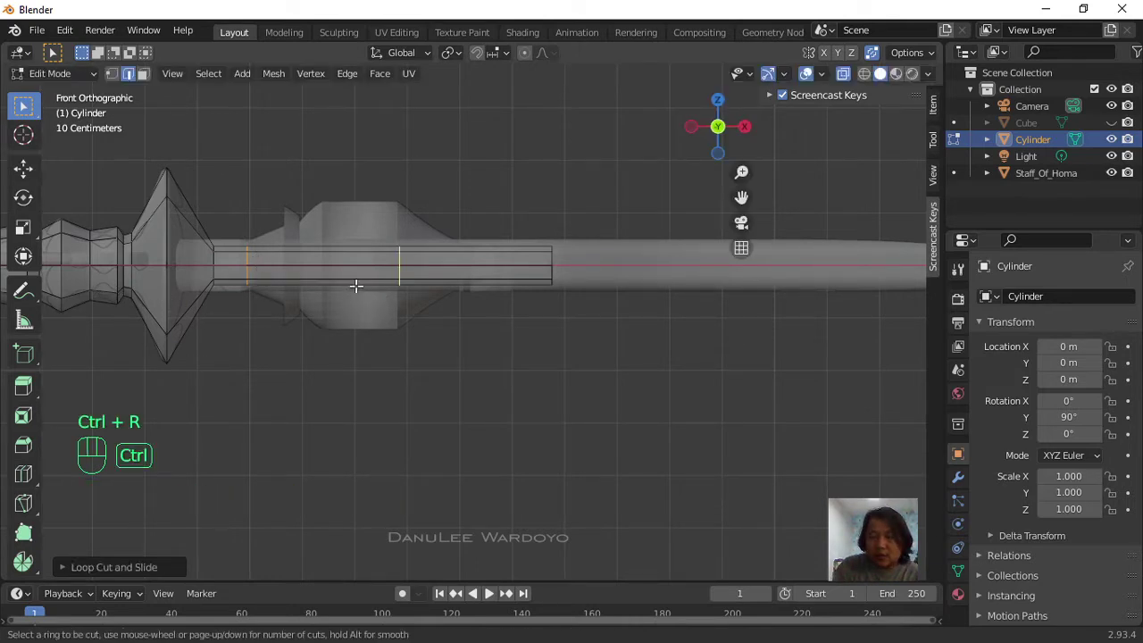
click(355, 286)
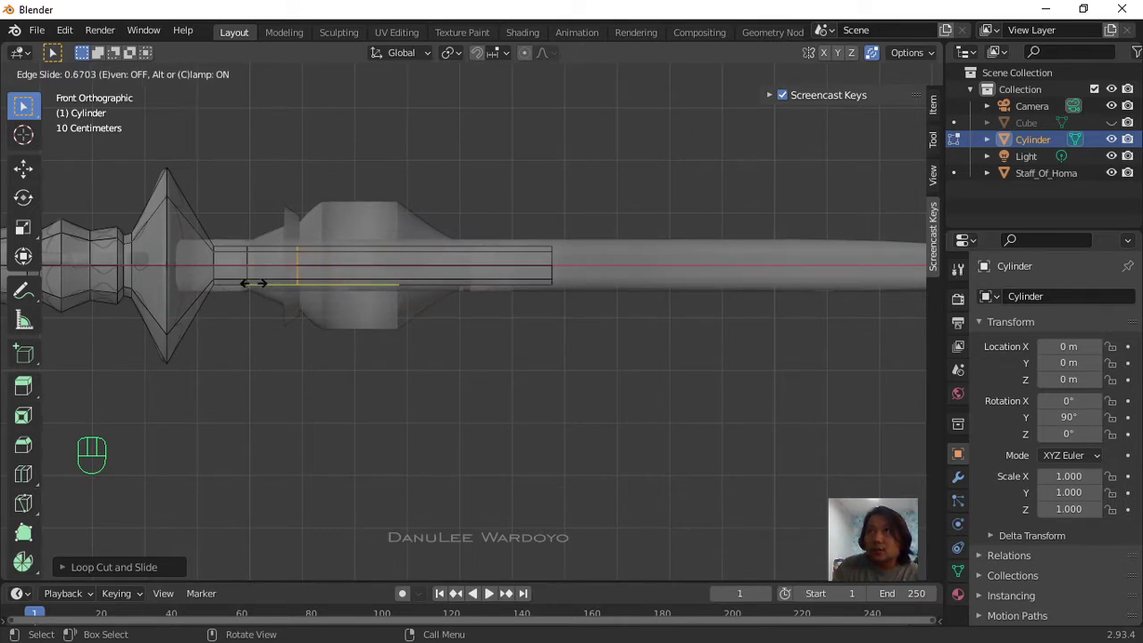
click(254, 283)
Step: Add an edge loop between the disc loop and the stem end, sliding it about 0.35 outward to where the reference's bulb meets its stem
key(ctrl+r)
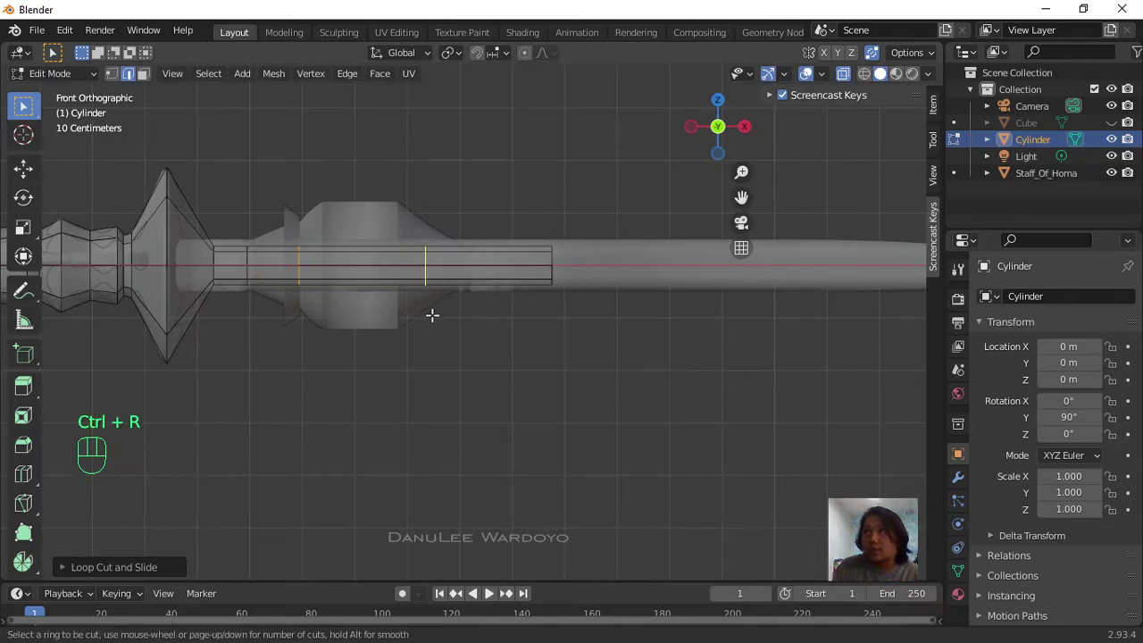
click(478, 306)
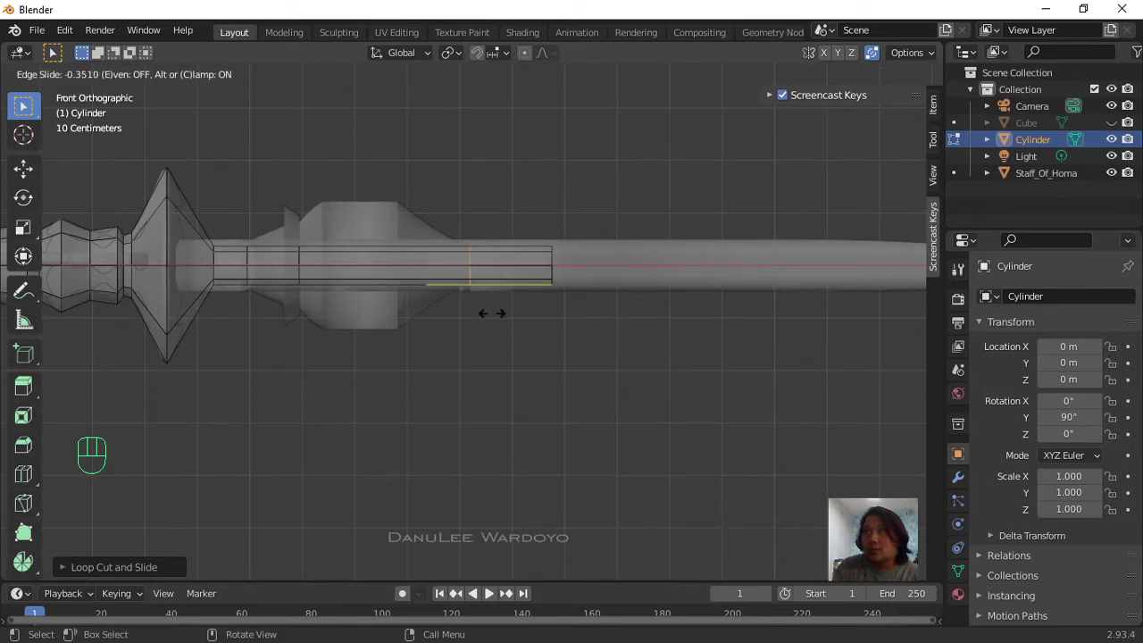
click(491, 314)
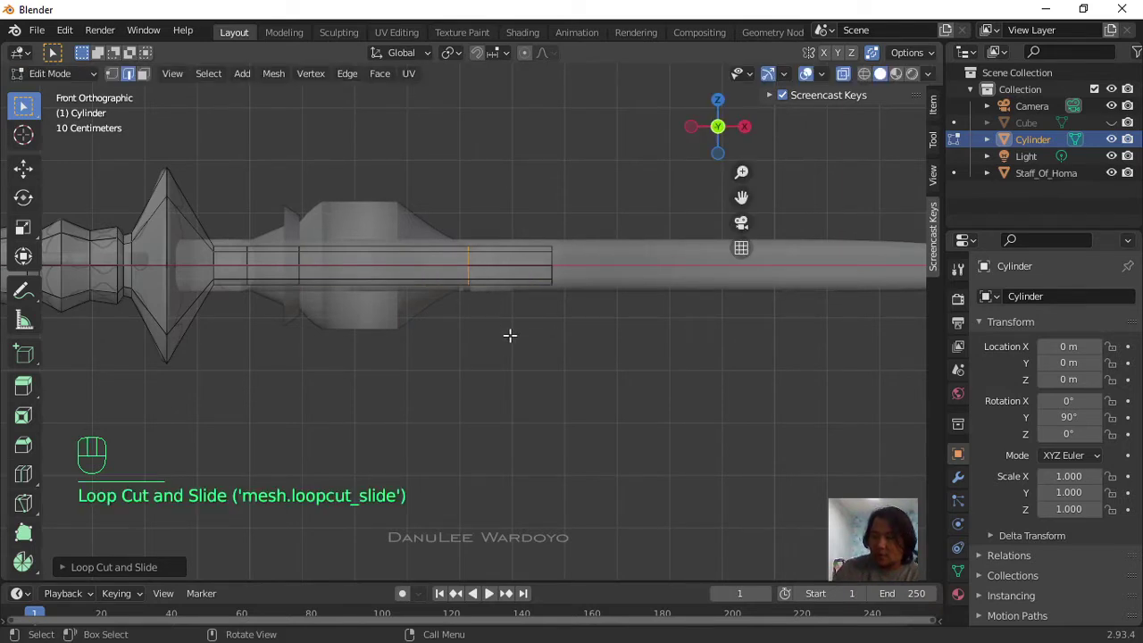
Step: In top view, add an edge loop in the stem section and slide it close to the end, where the reference's tip starts rounding
key(KP_7)
scroll(510, 334, down, 3)
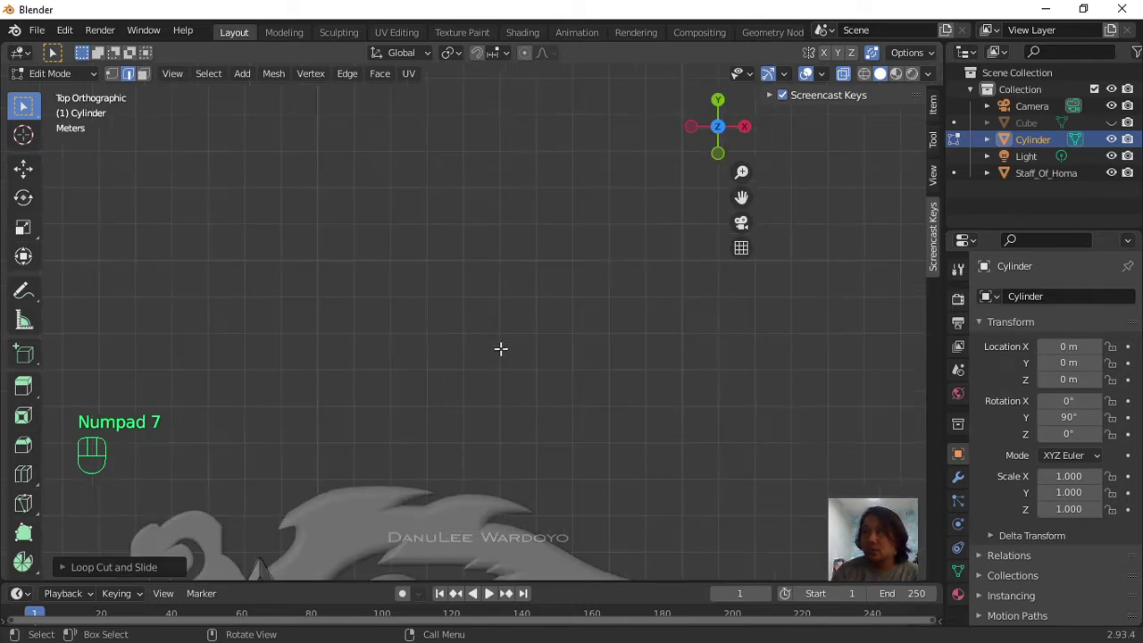
shift+middle_drag(515, 445, 515, 206)
scroll(474, 349, up, 6)
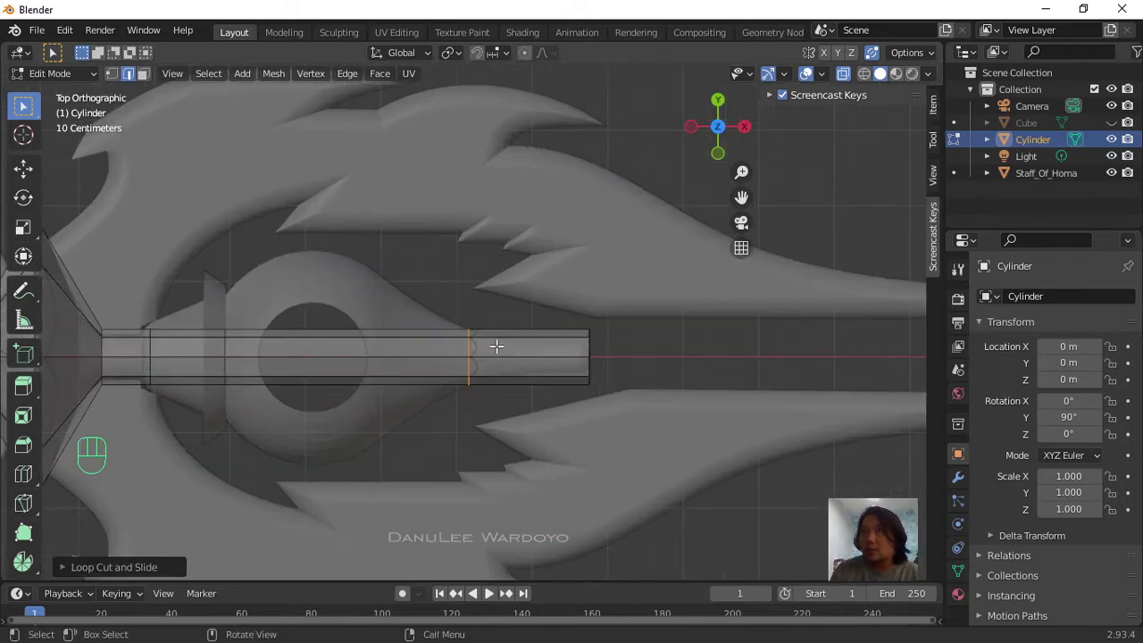
shift+middle_drag(445, 387, 496, 299)
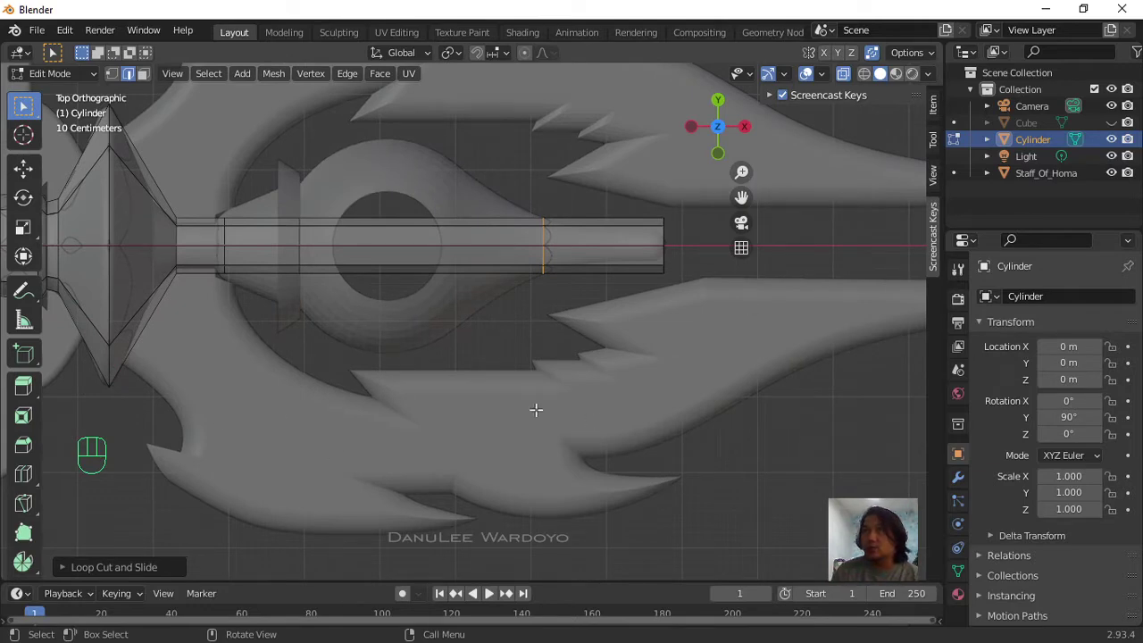
scroll(582, 357, up, 1)
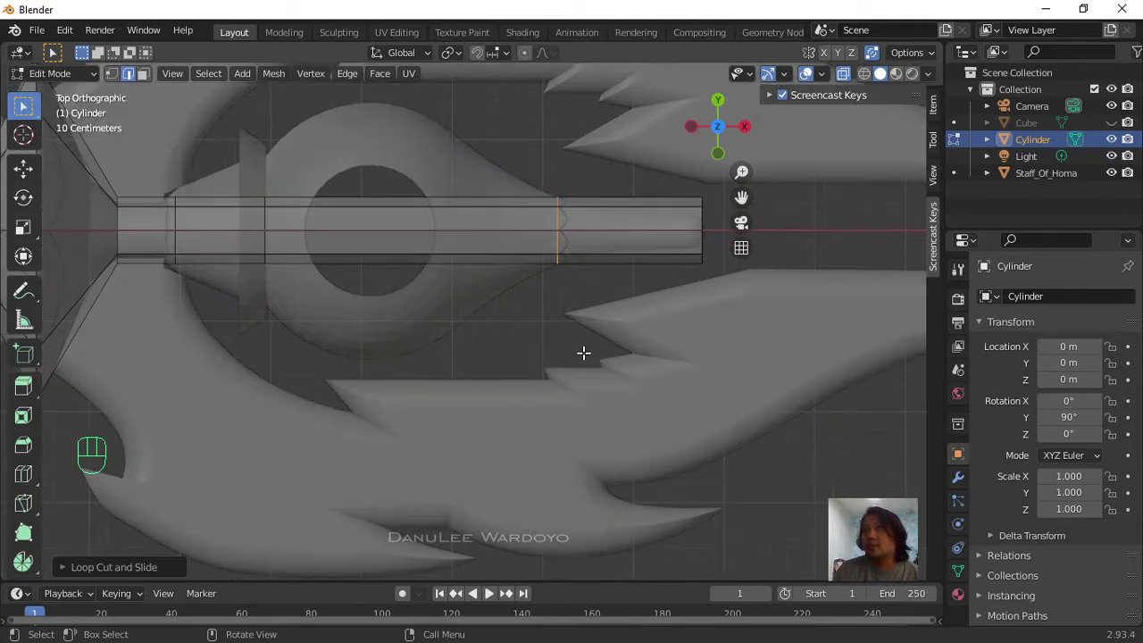
shift+middle_drag(601, 341, 515, 390)
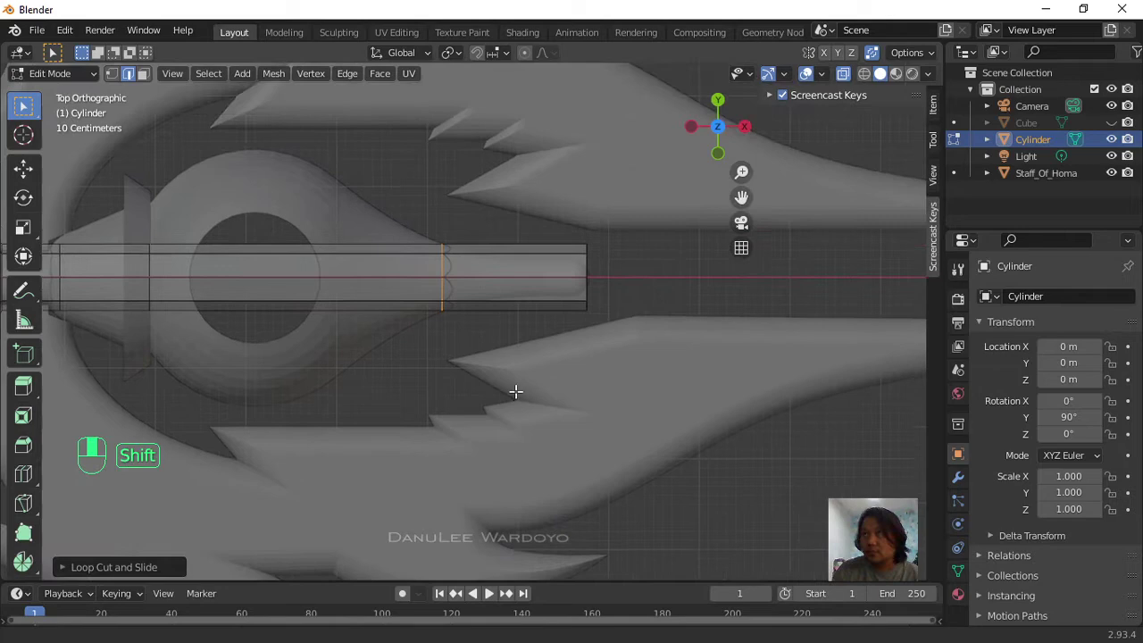
key(ctrl+r)
click(499, 265)
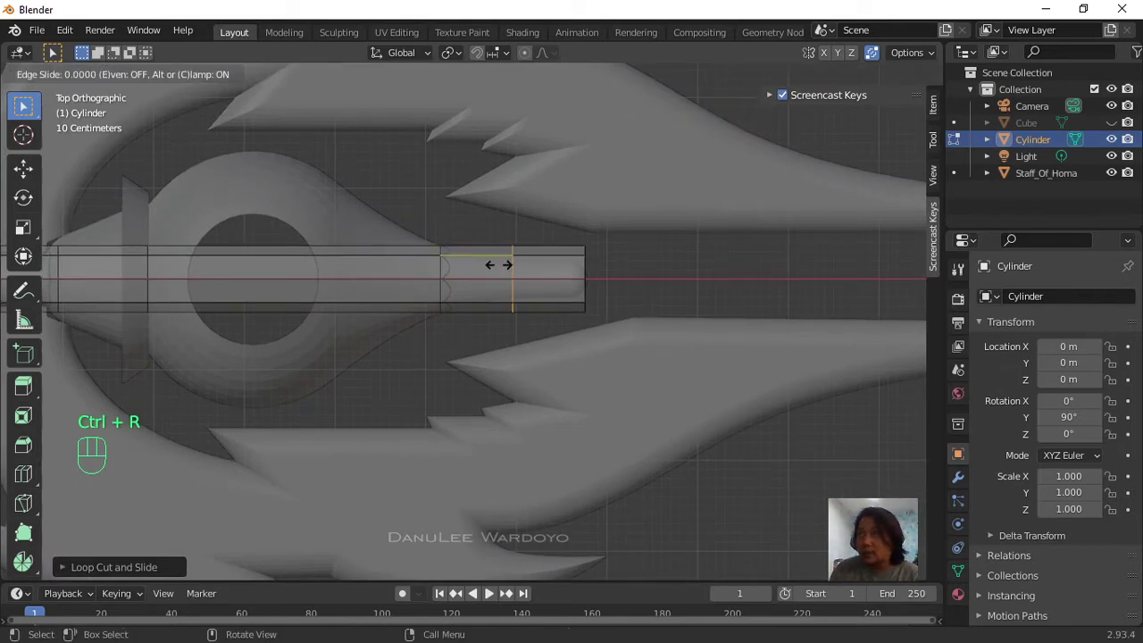
click(572, 275)
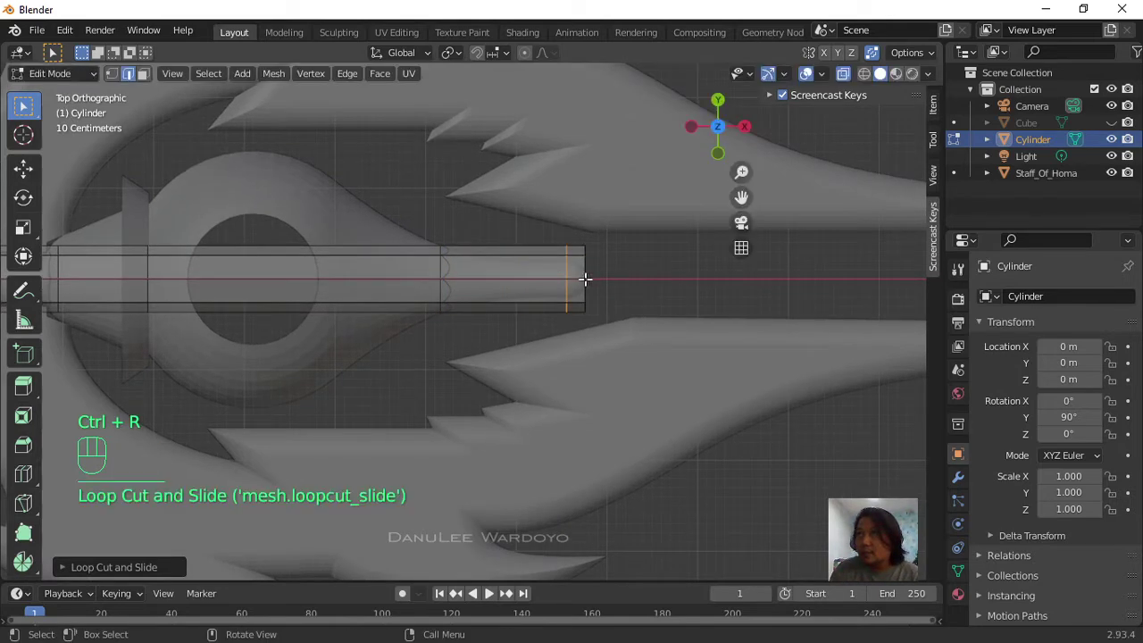
Step: Move the stem's end edges slightly outward along X to the reference's tip and scale them down to narrow the end
drag(581, 234, 608, 371)
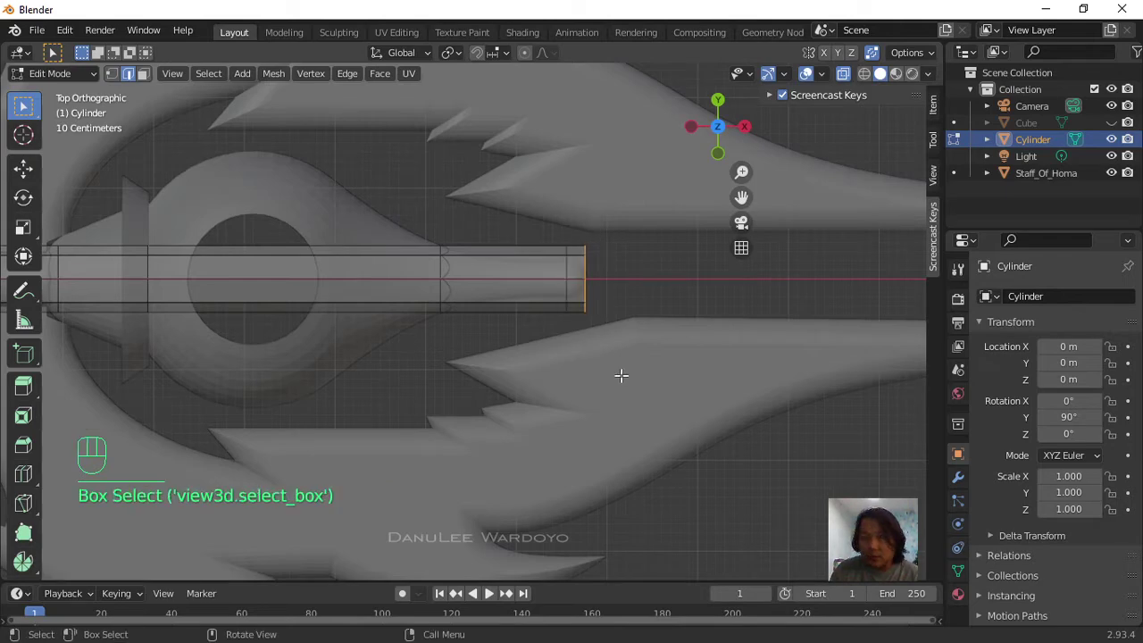
key(g)
key(x)
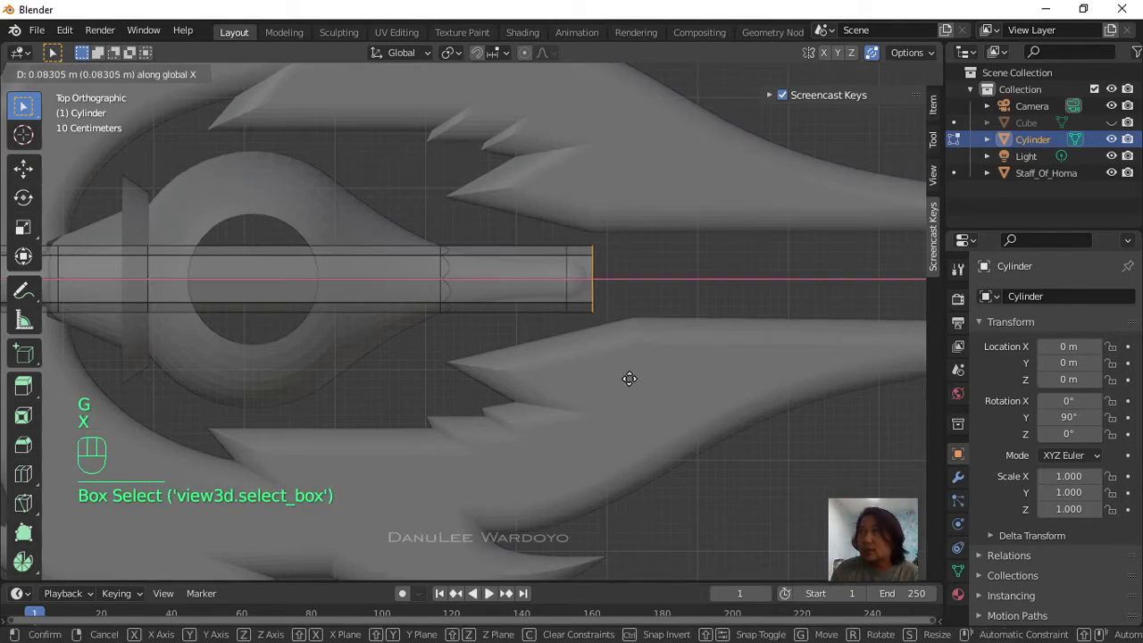
click(623, 377)
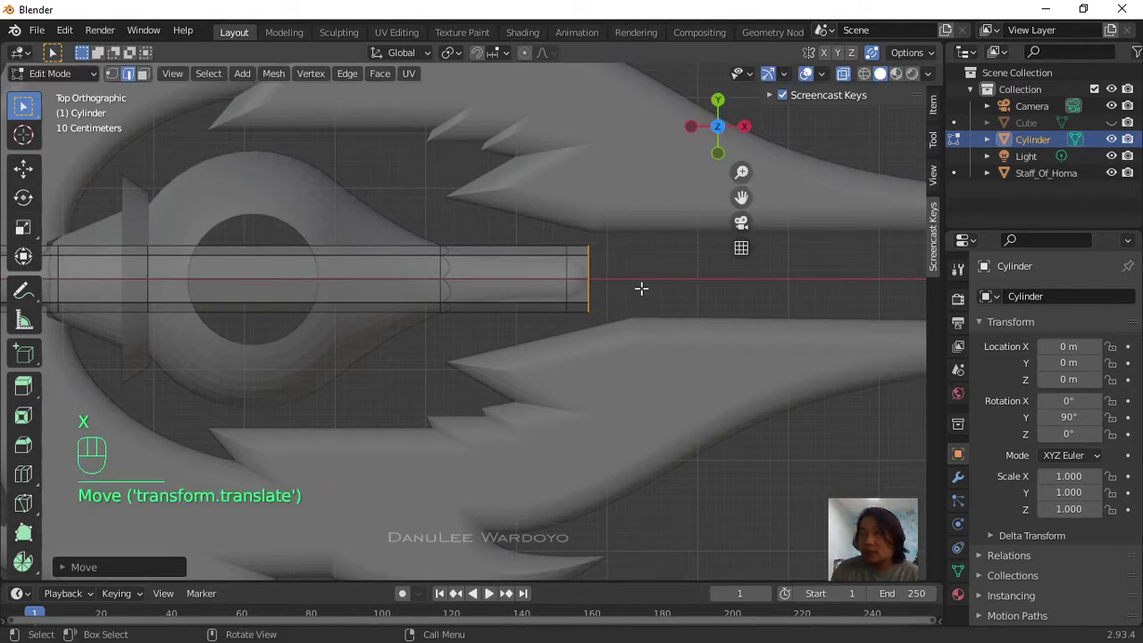
key(s)
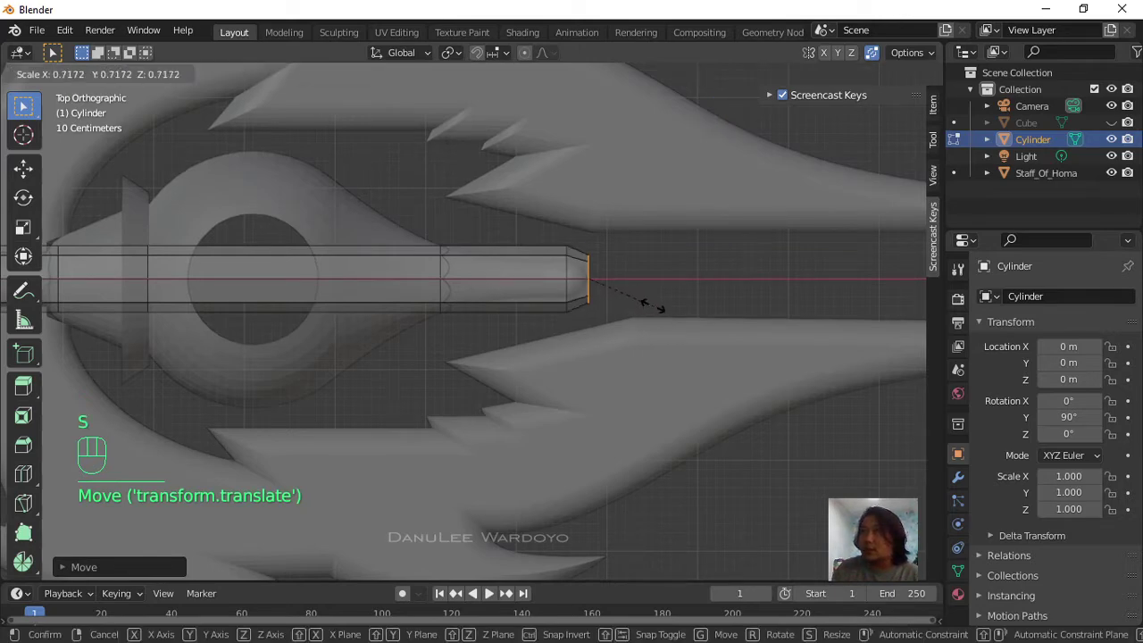
click(640, 285)
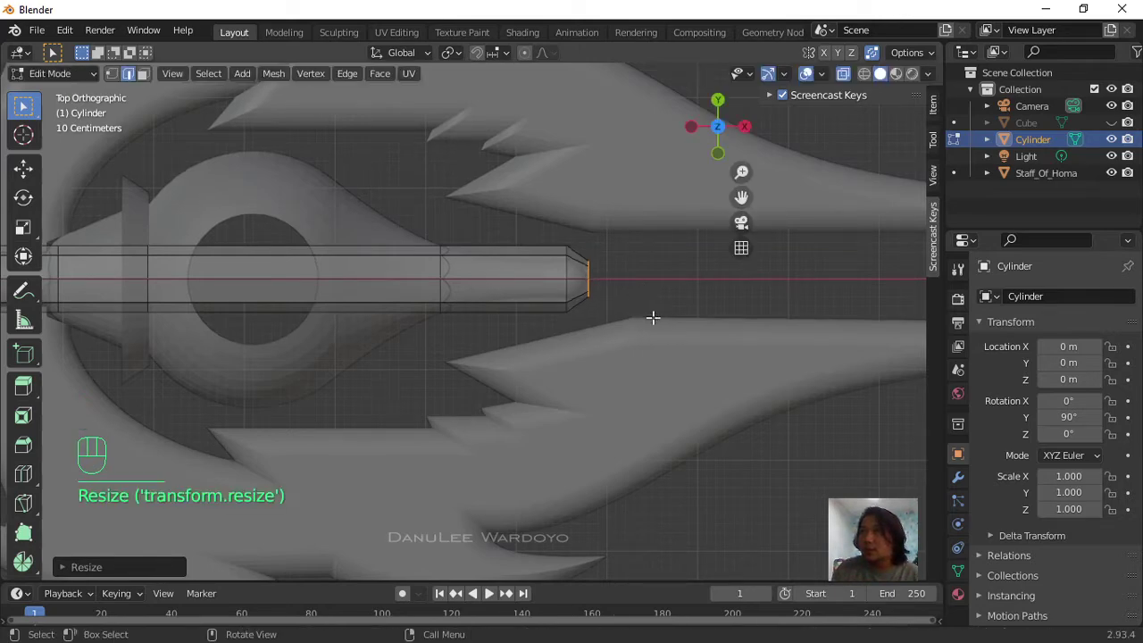
Step: Scale down the edge loop just before the stem's end to match the reference stem's width
drag(557, 219, 576, 336)
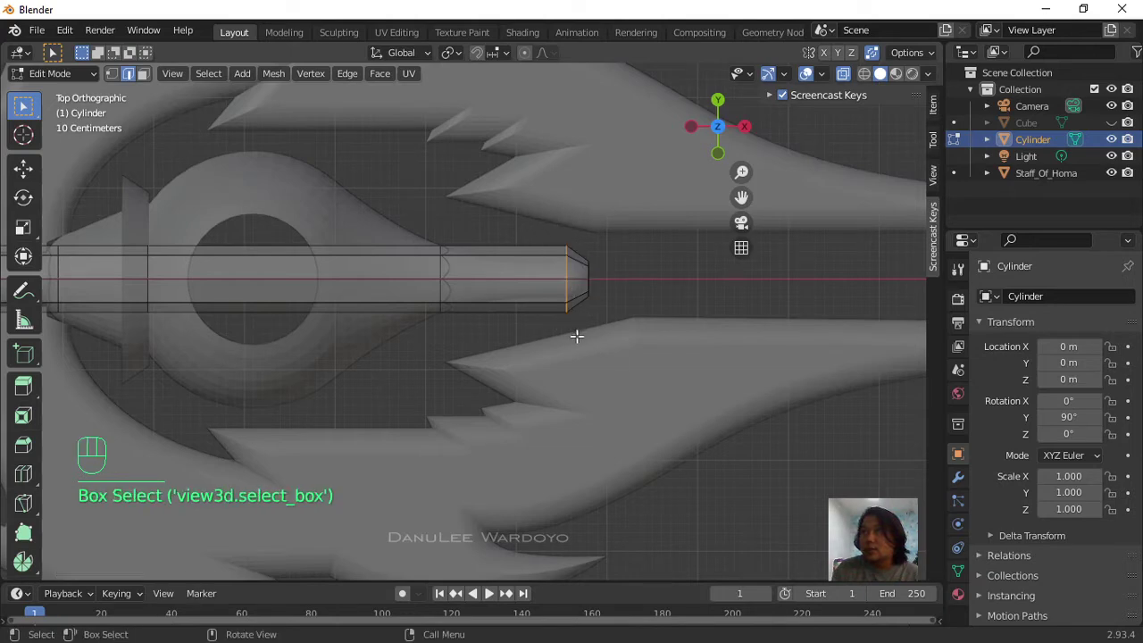
key(s)
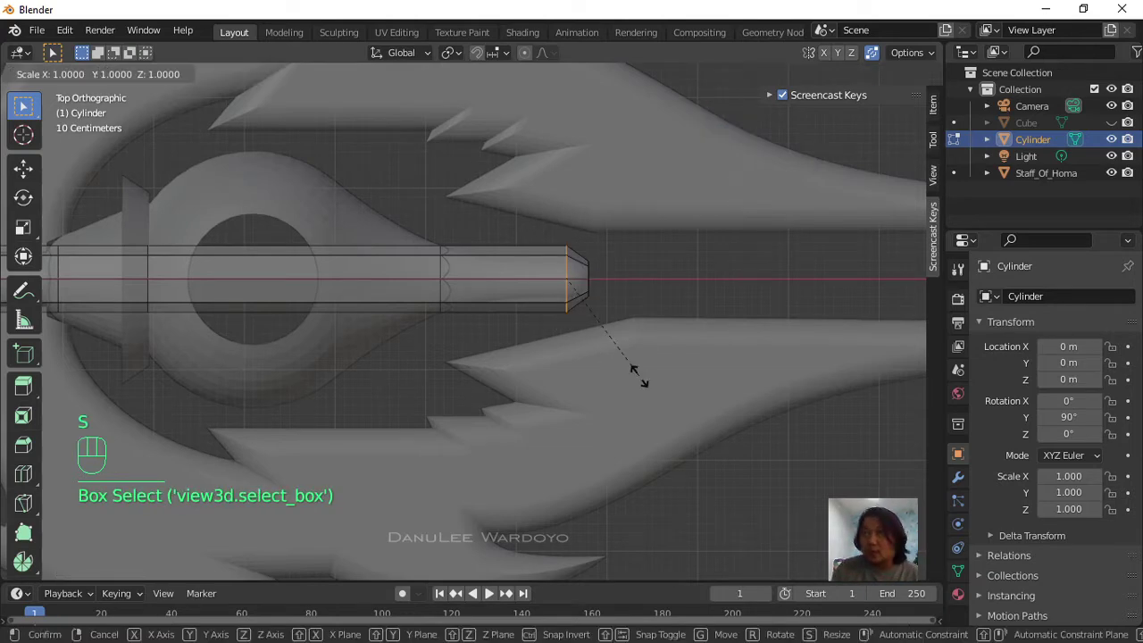
click(613, 350)
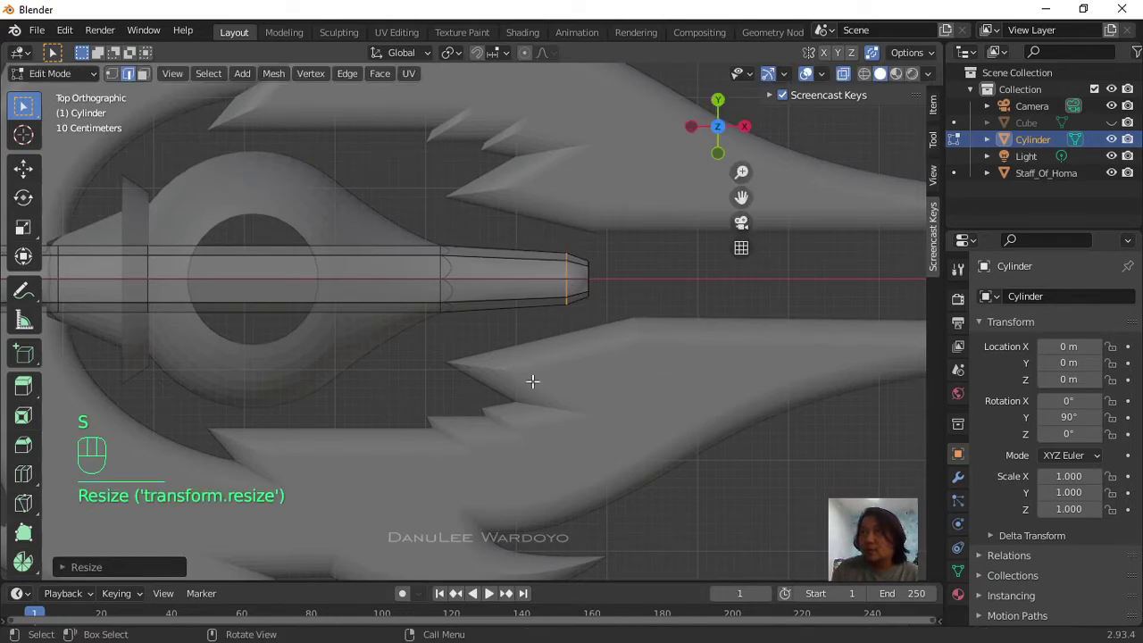
Step: Add an edge loop just beyond the bulb's end, slide it about 0.47 towards the bulb and scale it to about 0.8
key(ctrl+r)
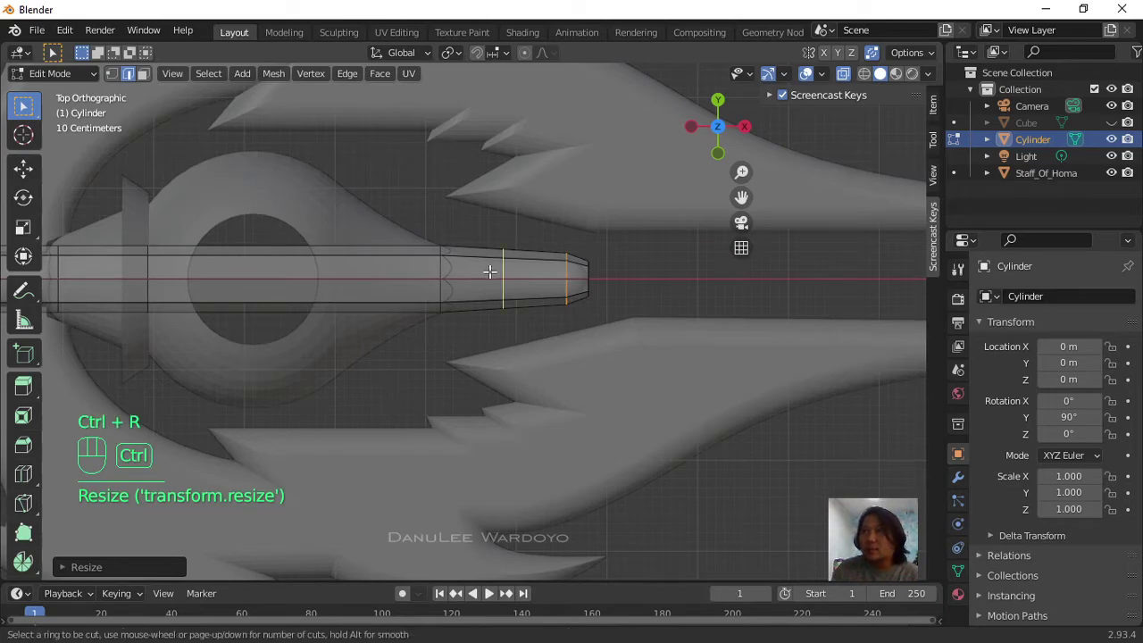
click(492, 268)
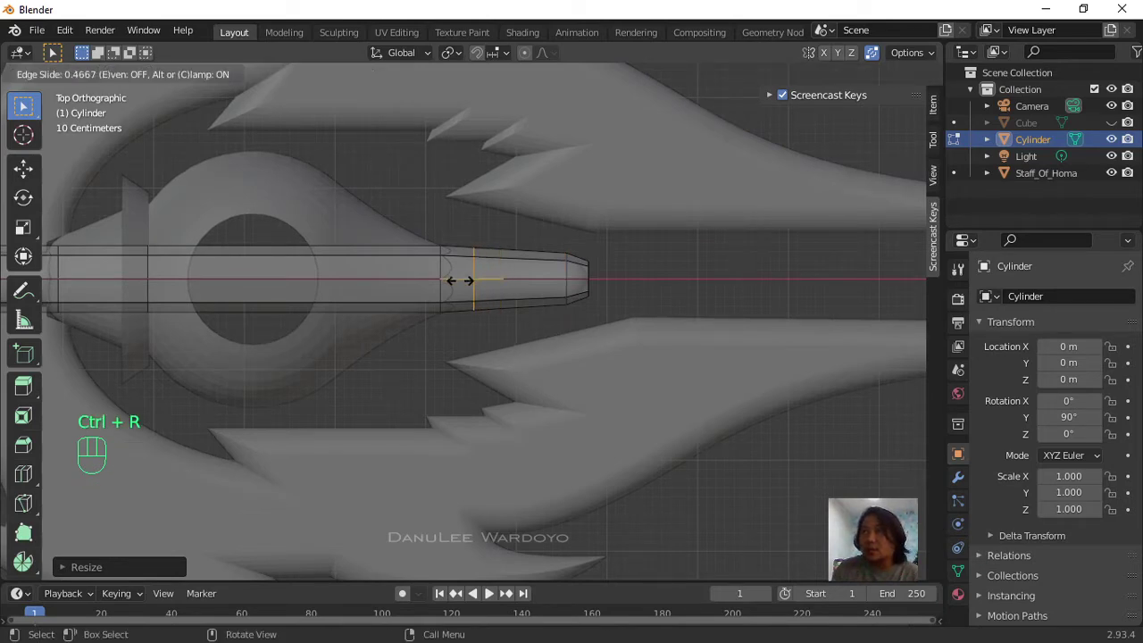
click(461, 281)
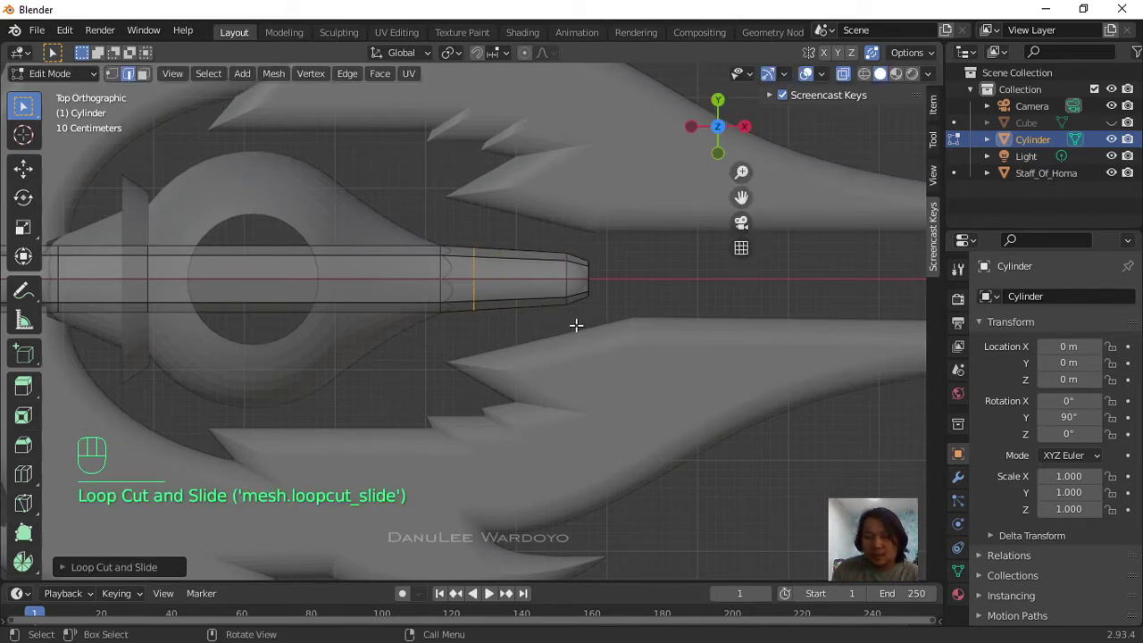
key(s)
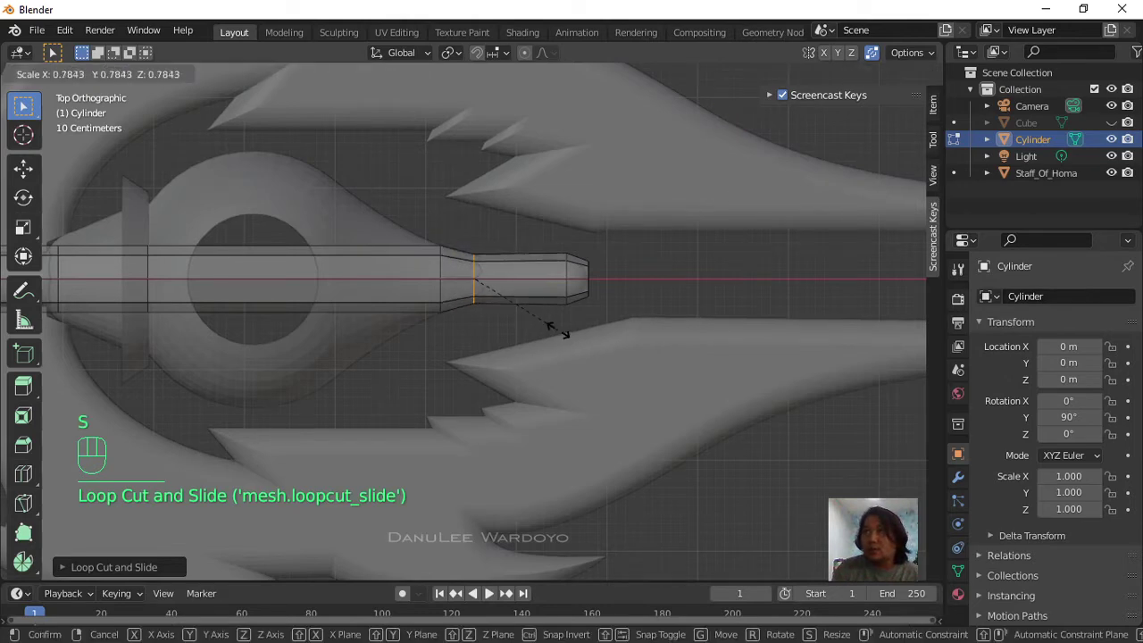
click(564, 332)
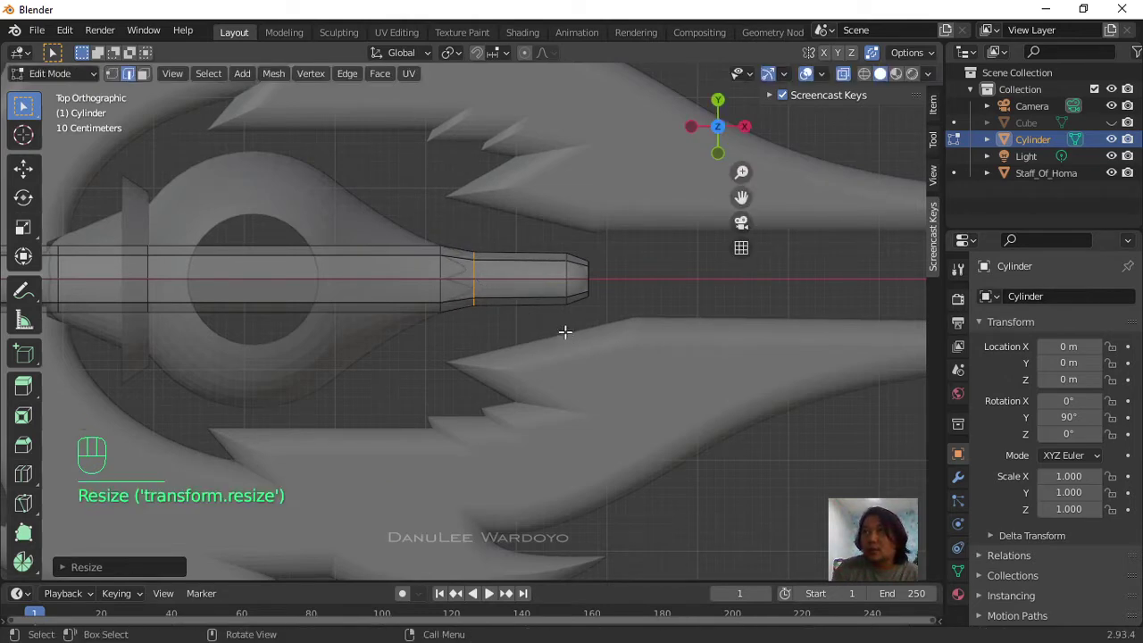
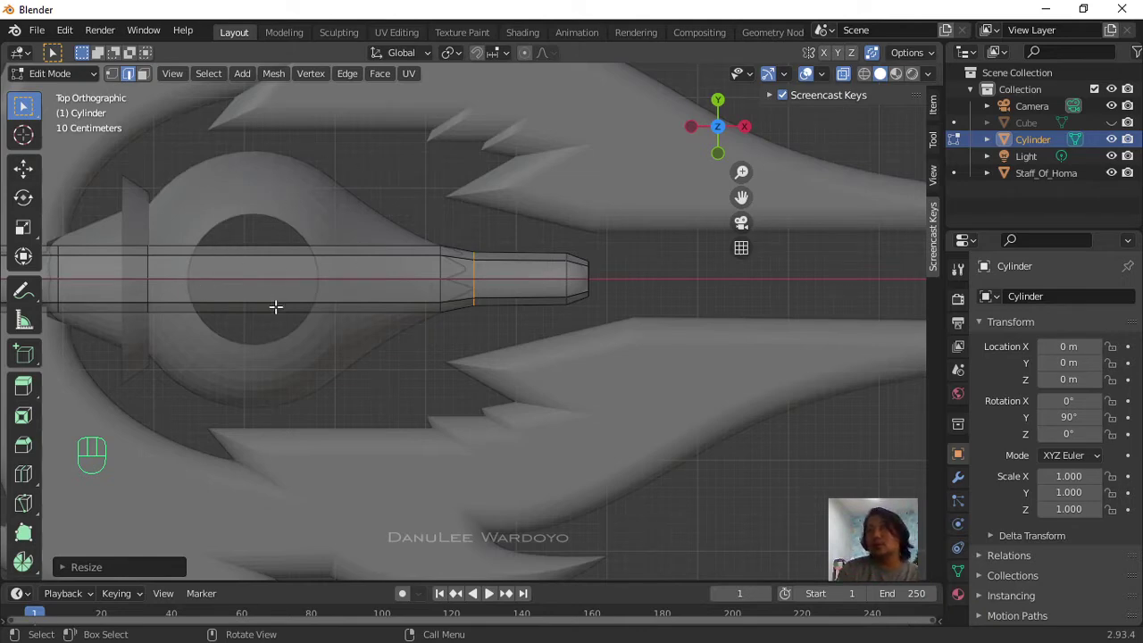
Step: Scale up the edge loop at the thin disc until it meets the outline where the reference's bulb begins
scroll(276, 306, down, 2)
scroll(276, 307, up, 1)
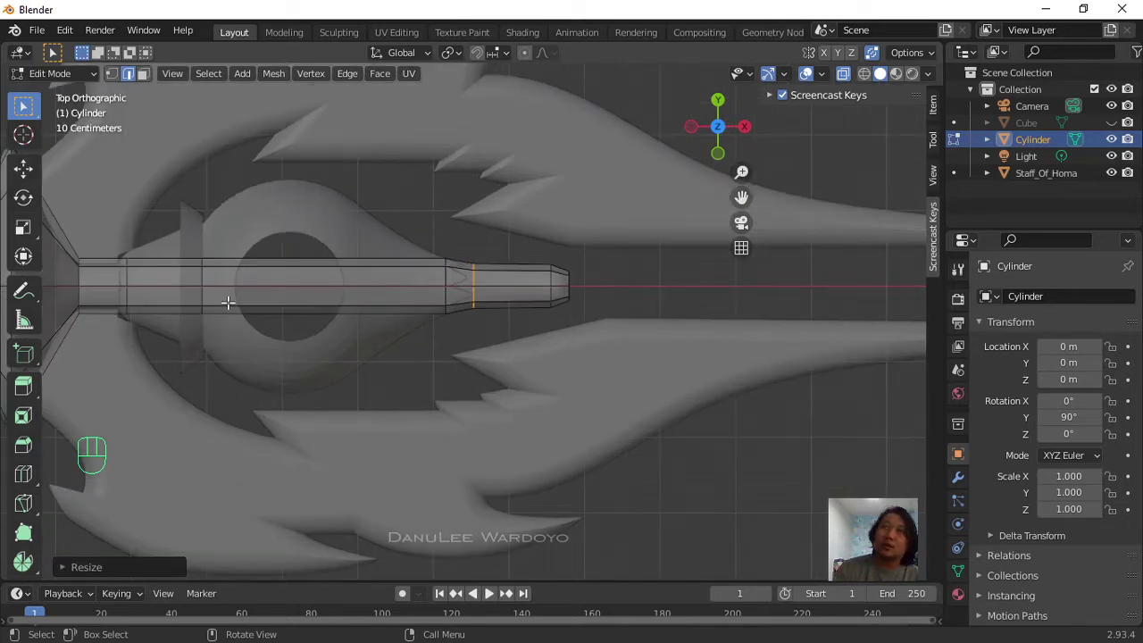
scroll(141, 277, up, 1)
scroll(150, 276, down, 1)
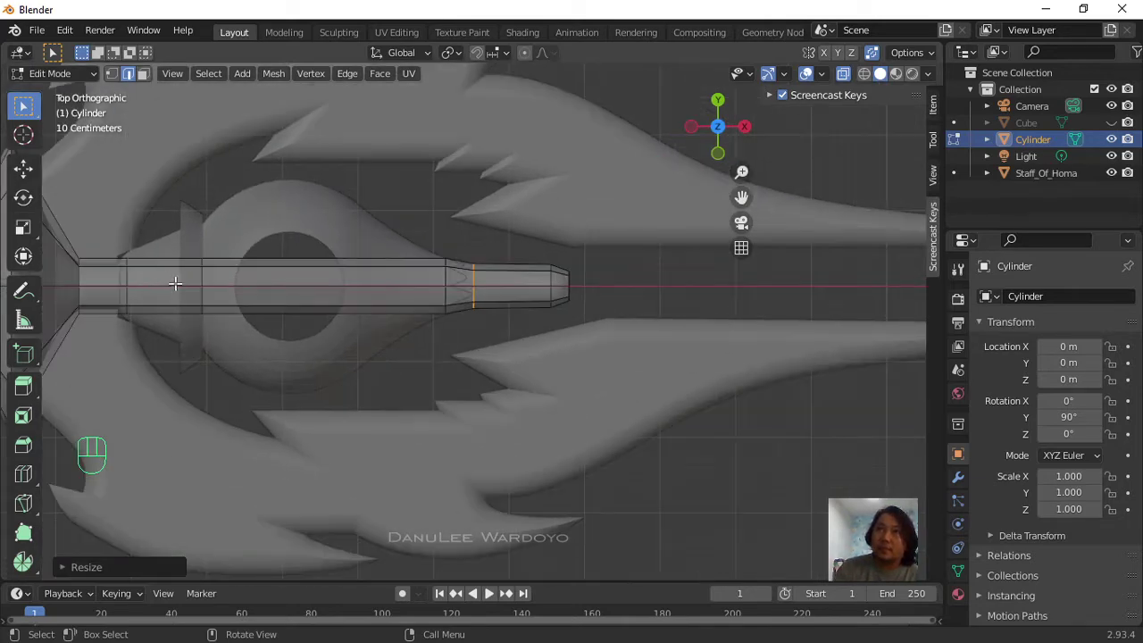
drag(186, 248, 220, 366)
key(s)
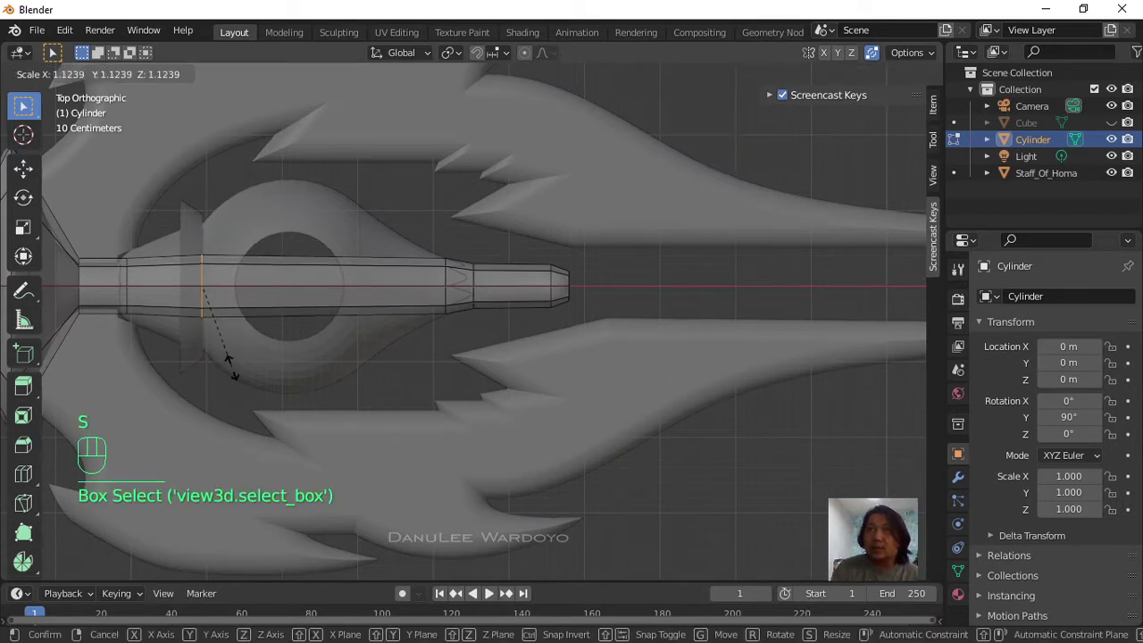
click(258, 446)
middle_drag(122, 247, 149, 242)
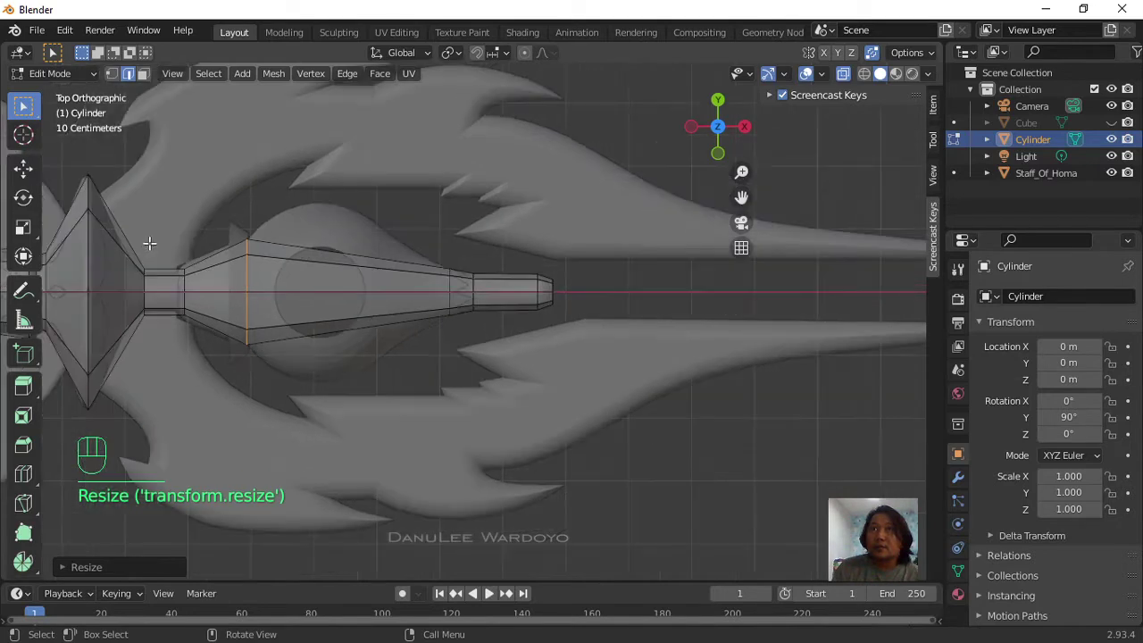
scroll(193, 253, up, 1)
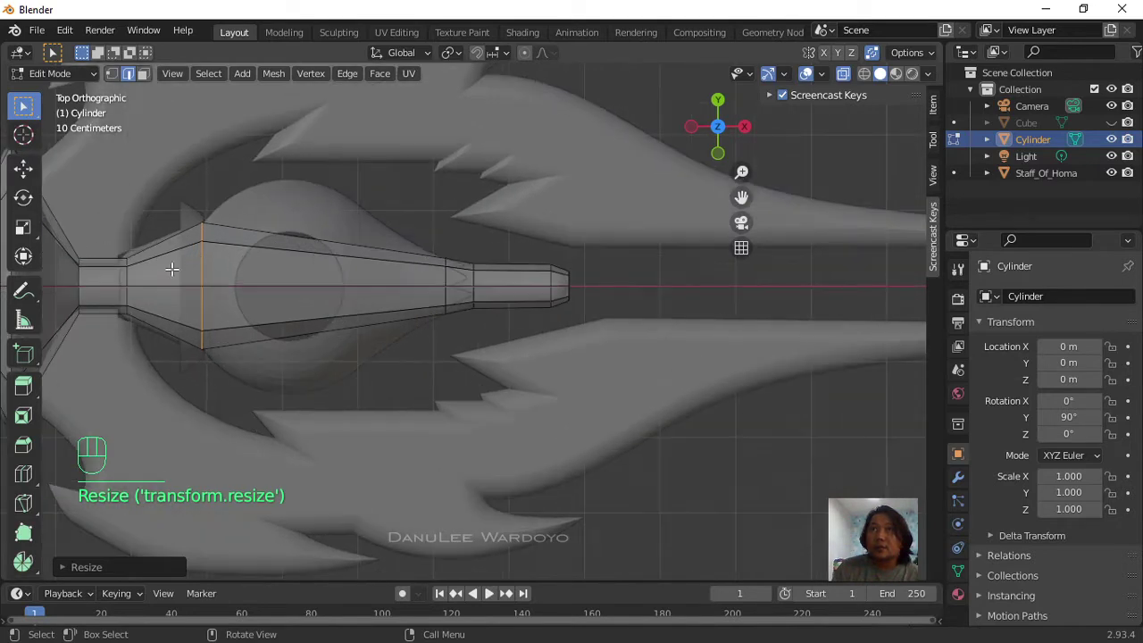
Step: Add an edge loop in the neck near its outer end, then scale the adjacent loop where the neck widens to about 1.3
key(ctrl+r)
click(109, 250)
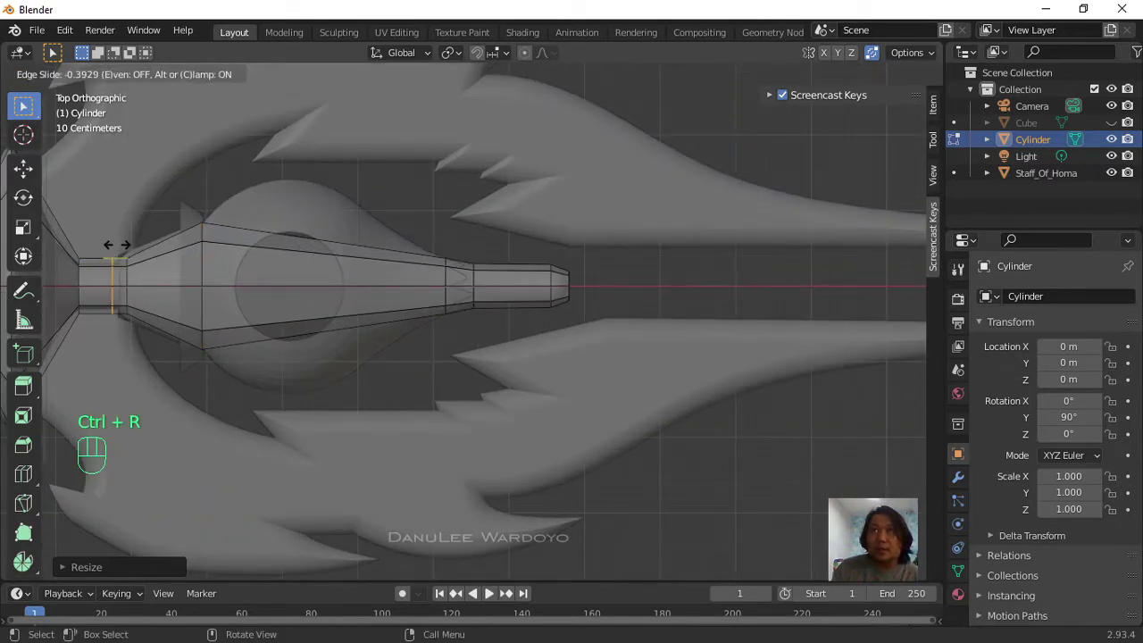
click(116, 245)
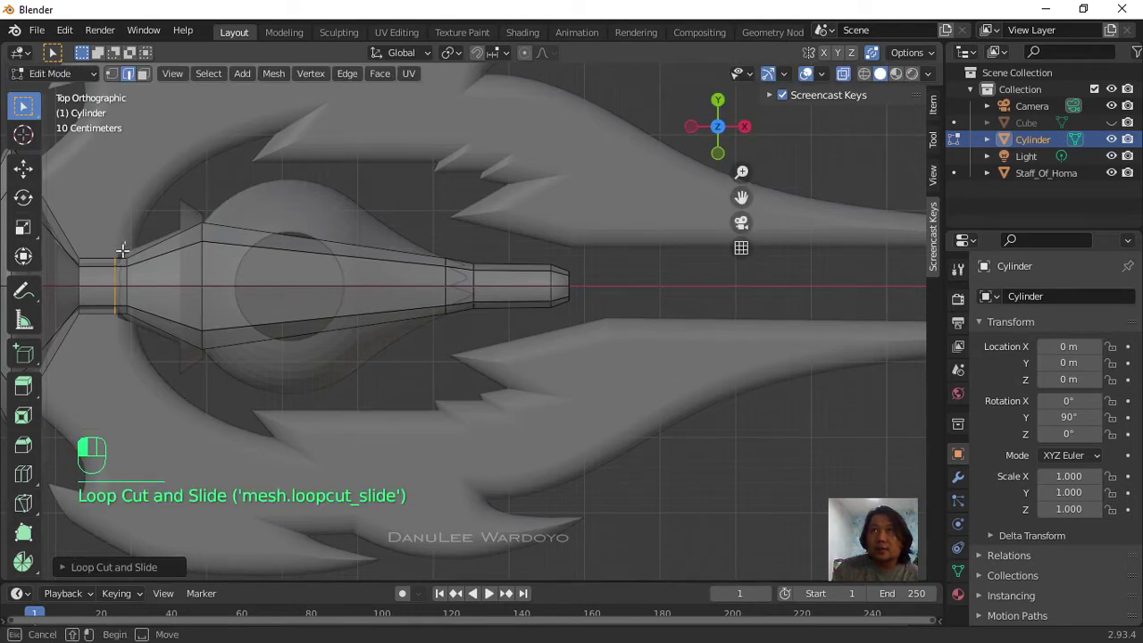
drag(126, 241, 138, 335)
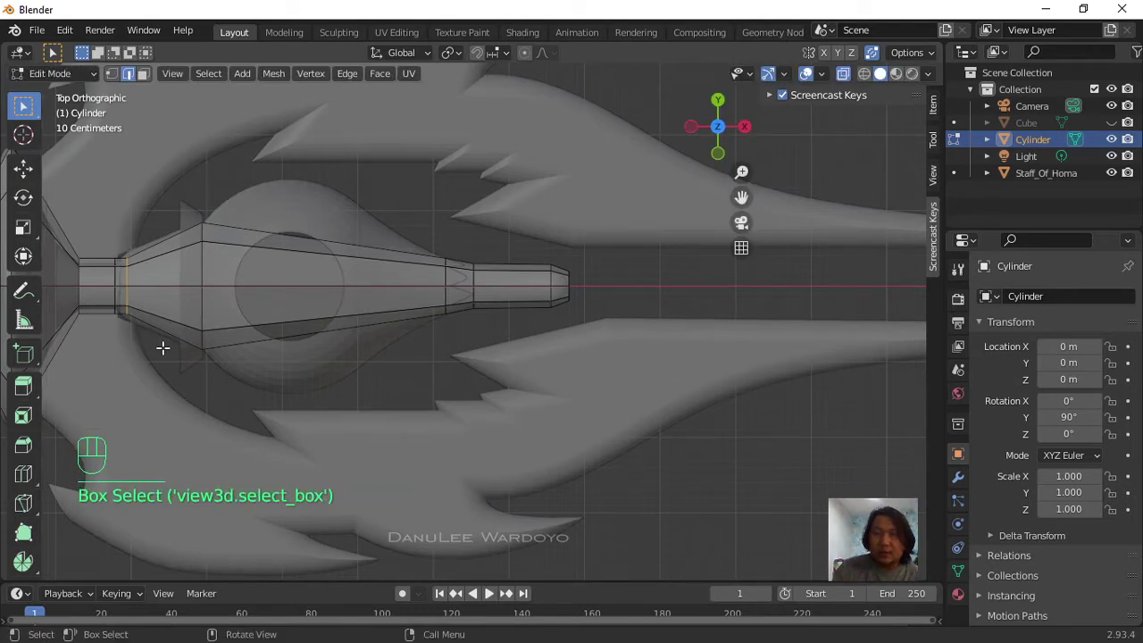
key(s)
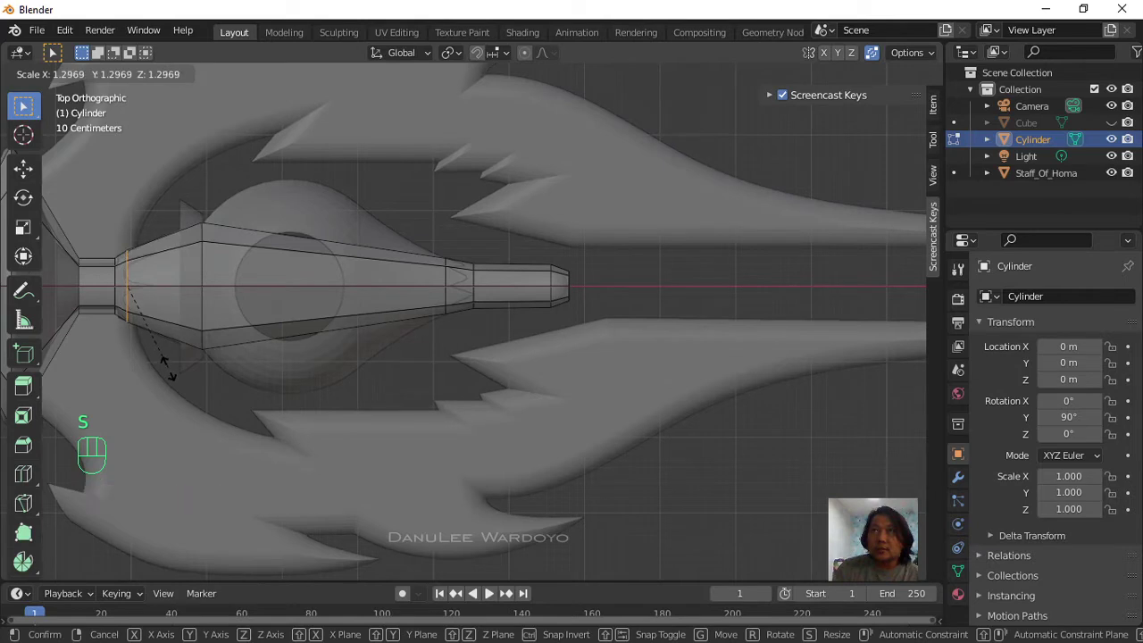
click(167, 364)
Step: Add an edge loop in the neck's widening part and slide it about 0.45 towards the bulb, to the reference disc's near edge
scroll(231, 327, down, 1)
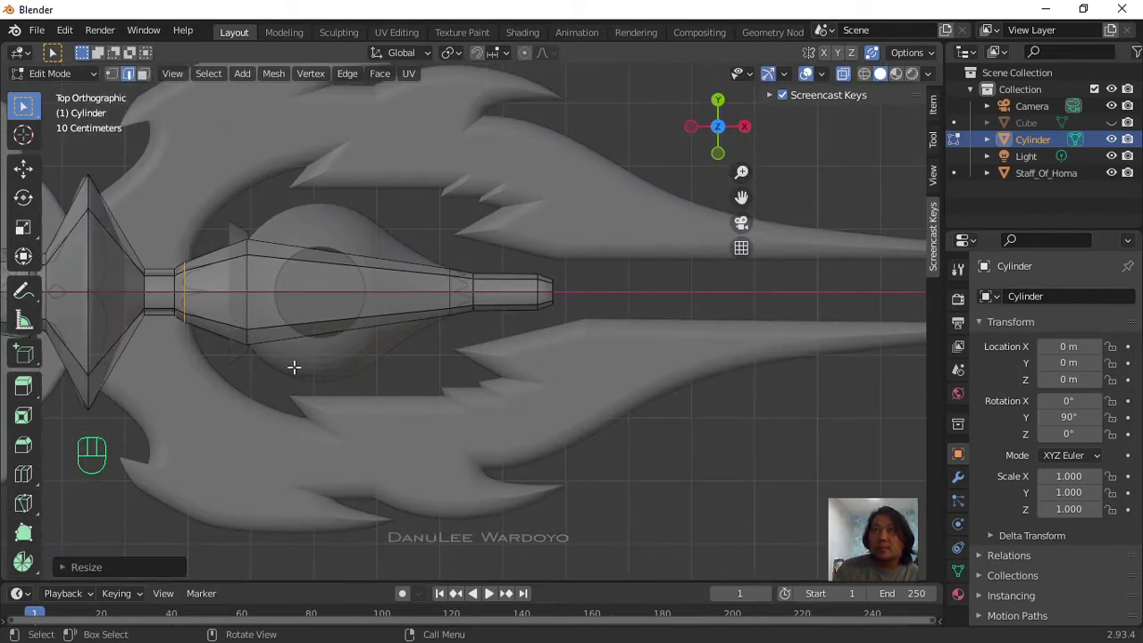
key(ctrl+r)
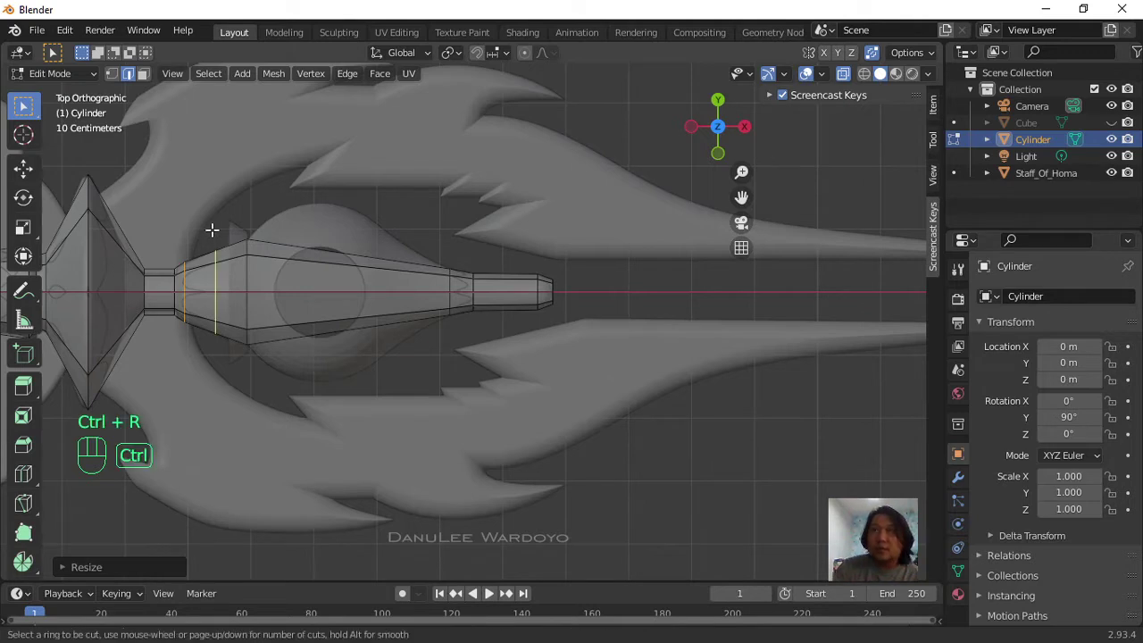
click(213, 231)
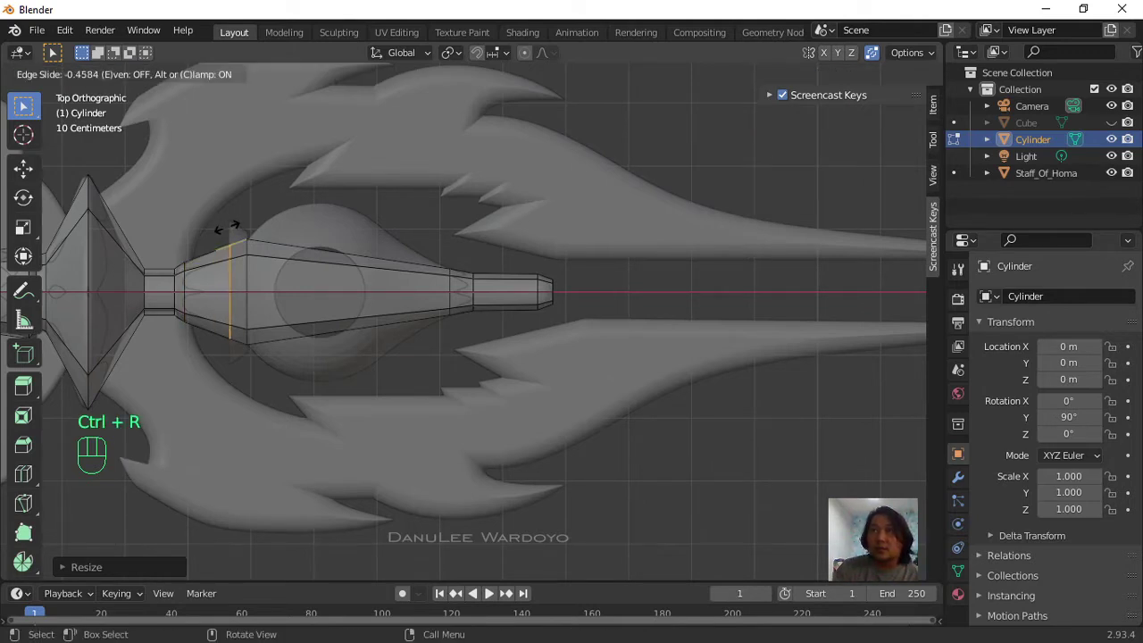
click(228, 231)
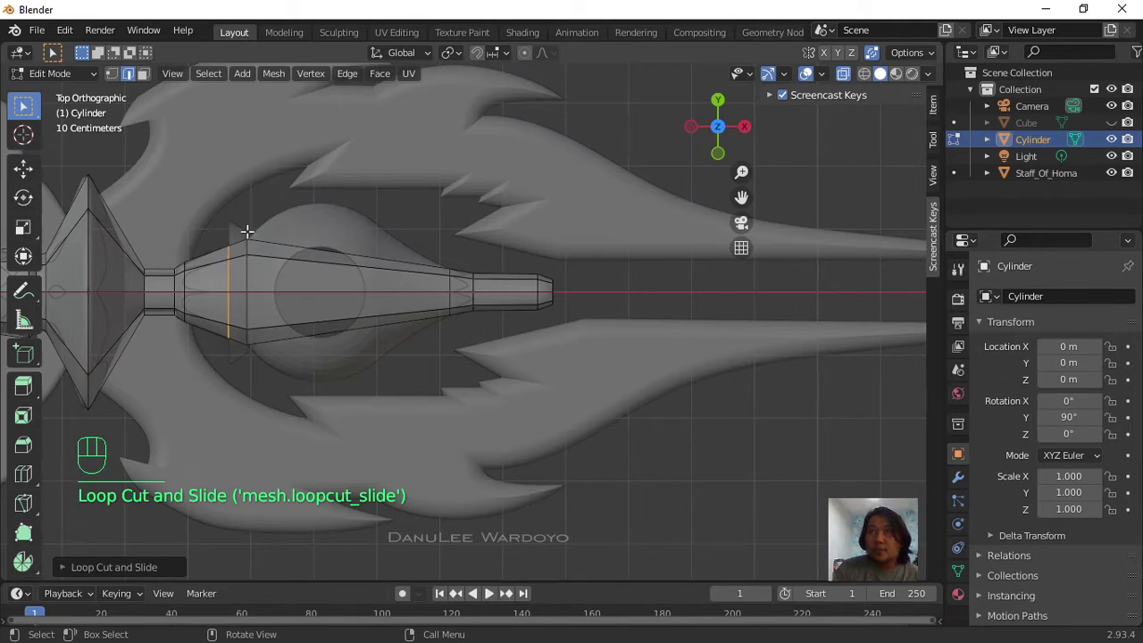
Step: Add a second edge loop between the new loop and the bulb's starting loop, and scale it to about 1.19
key(ctrl)
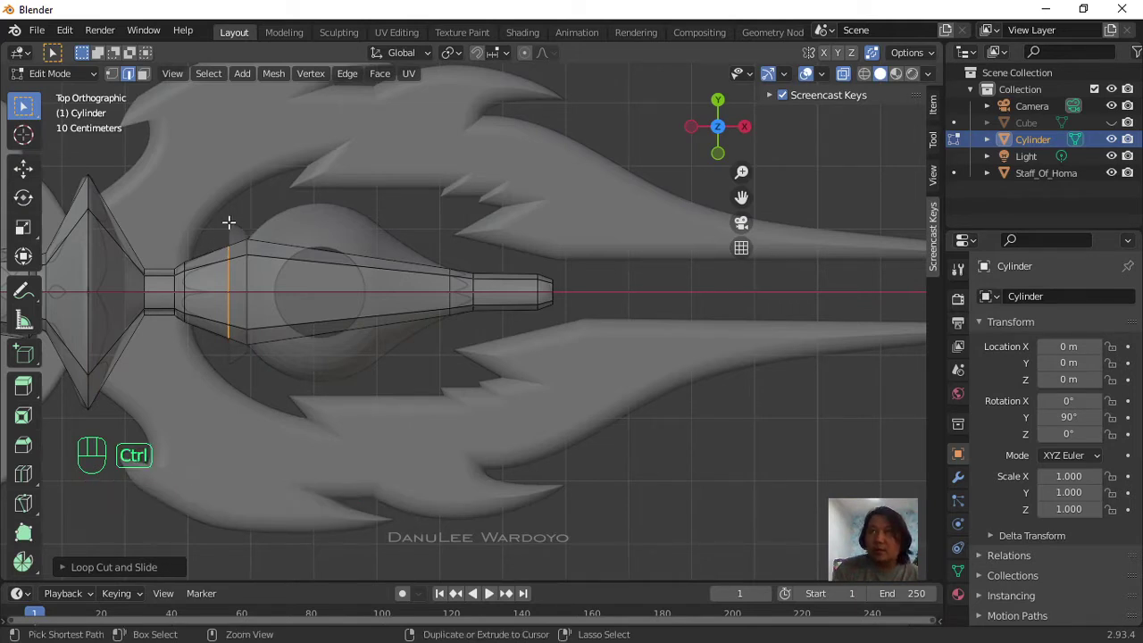
key(ctrl+r)
click(231, 225)
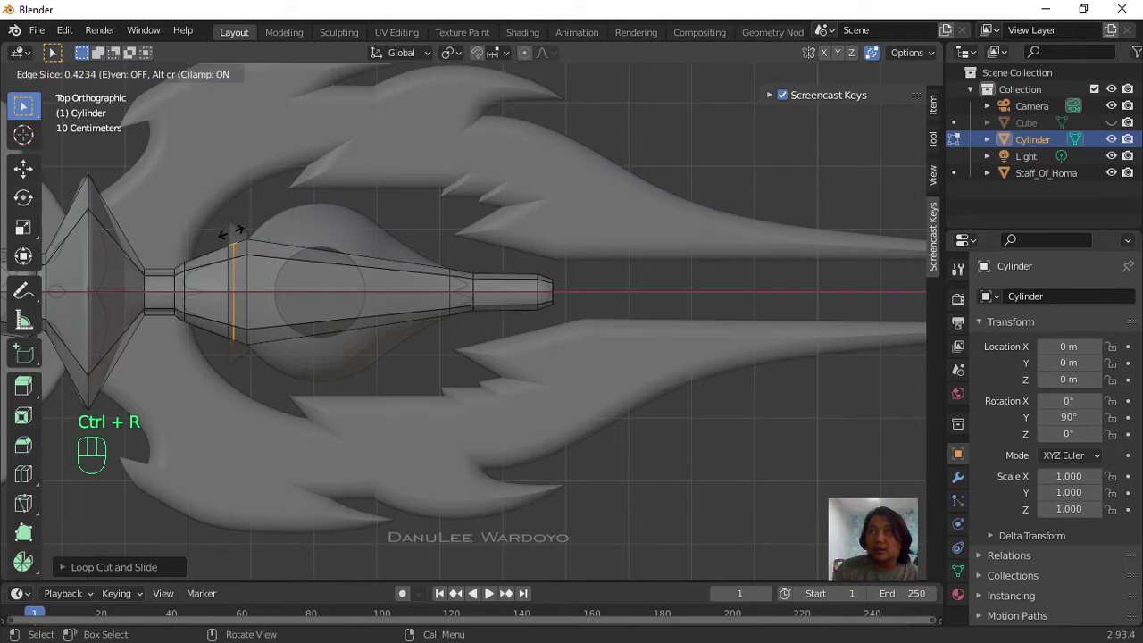
click(236, 231)
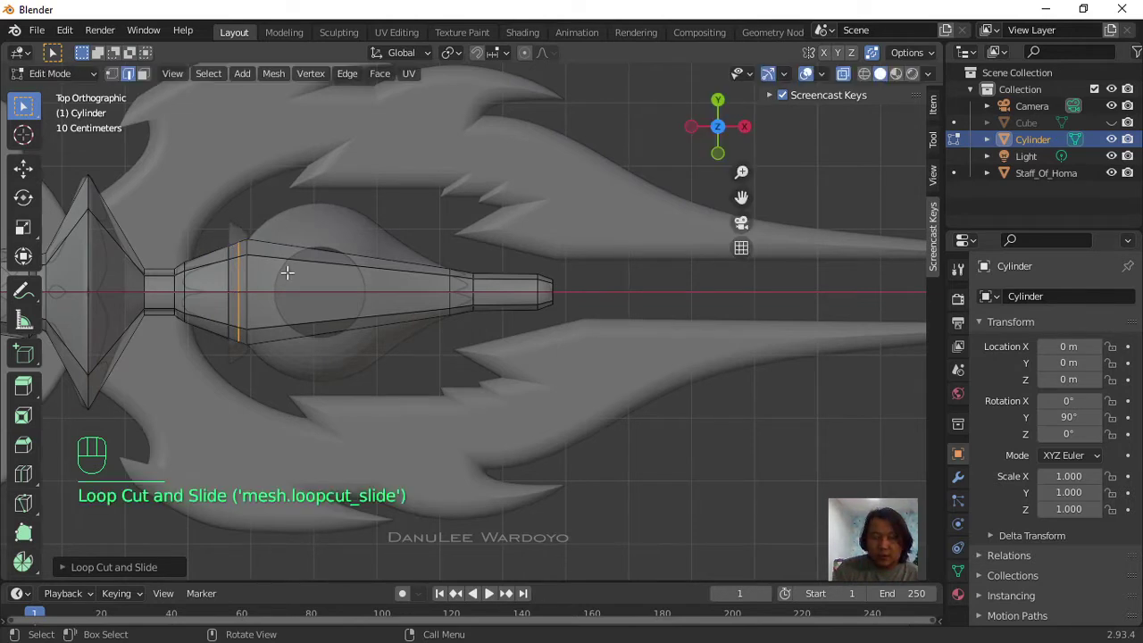
key(s)
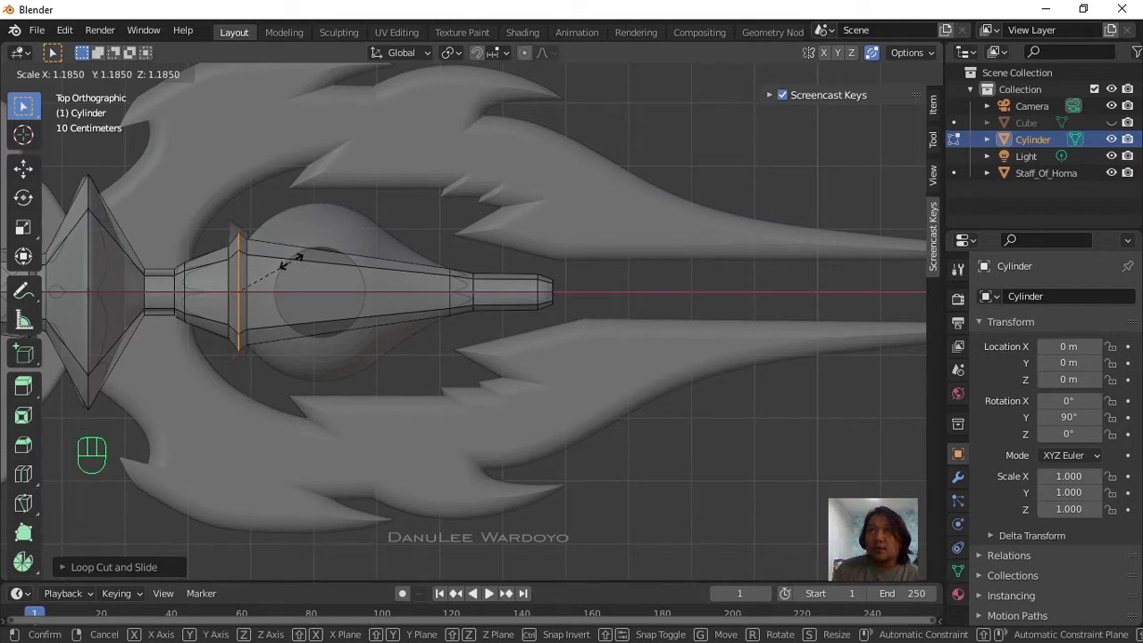
click(298, 264)
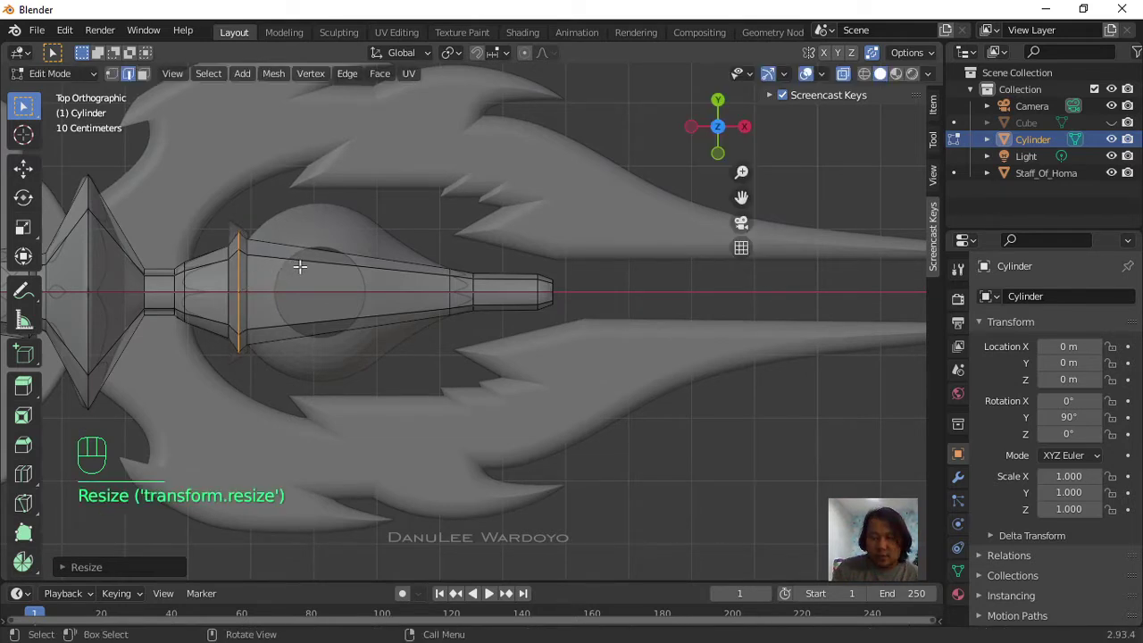
Step: Move the enlarged loop along X towards the bulb until it lines up with the bulb's starting loop
key(g)
key(x)
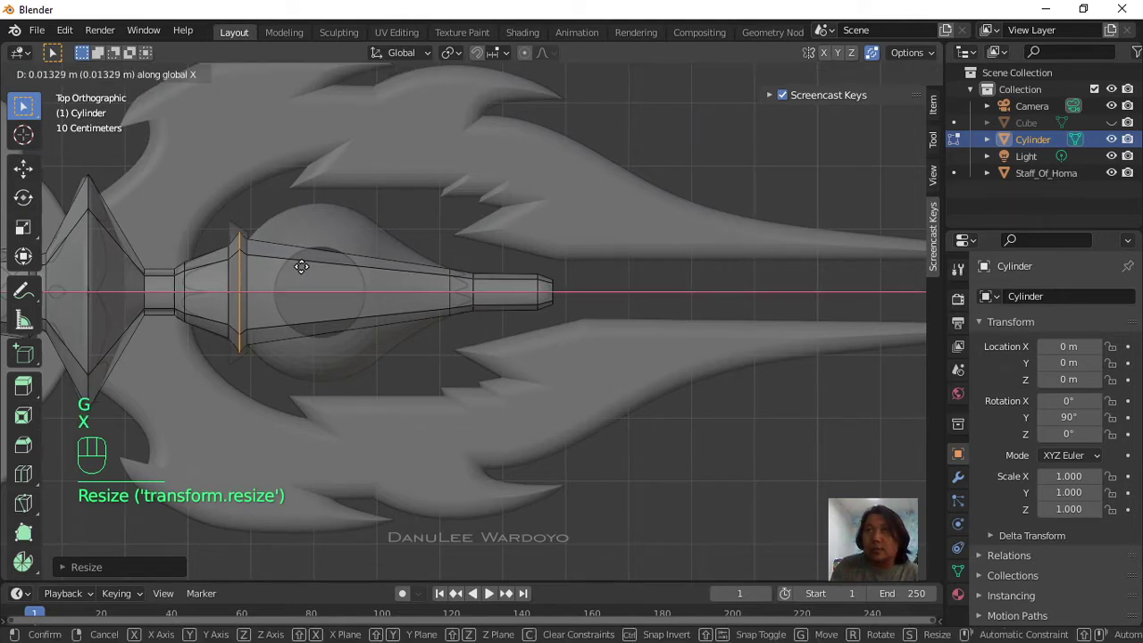
click(306, 266)
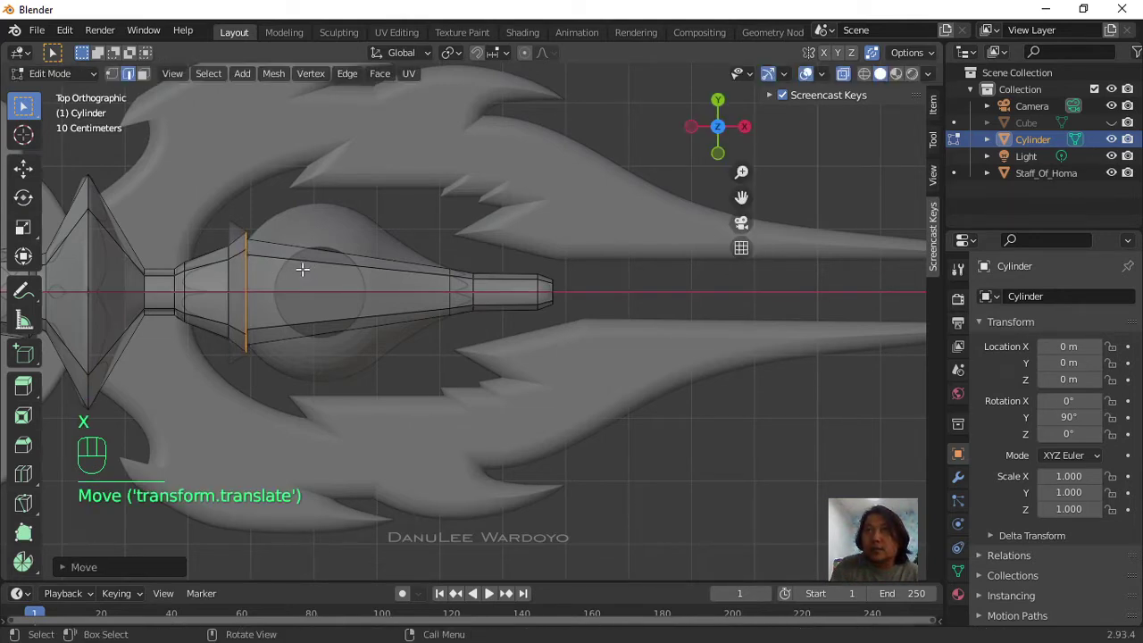
Step: Add a centred edge loop between the disc's two side loops and scale it to about 1.38
key(ctrl+r)
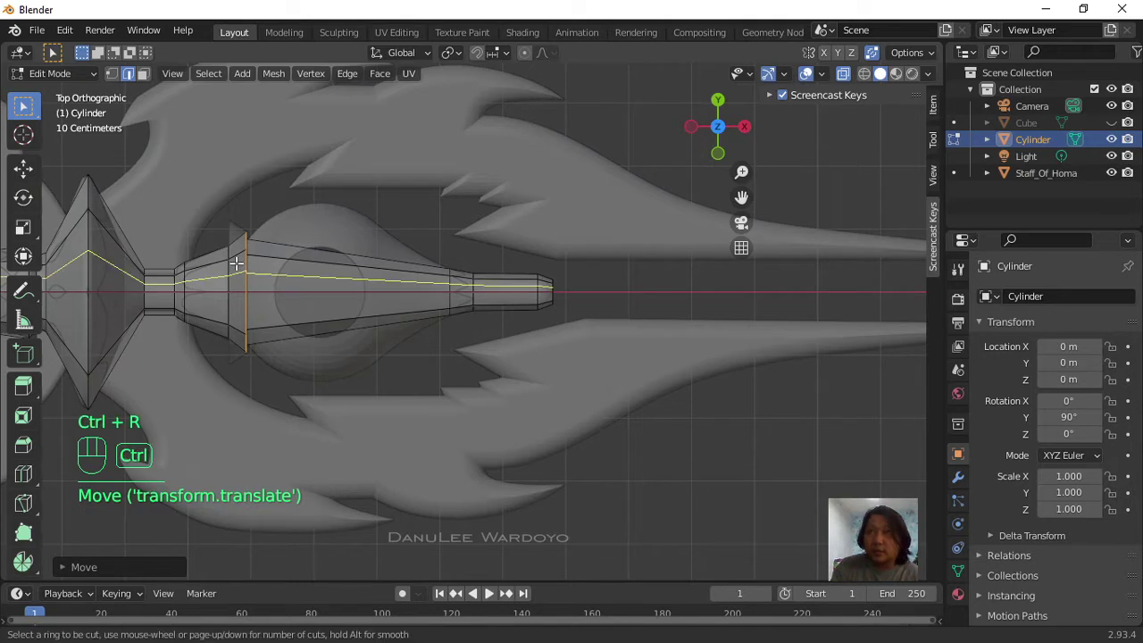
click(234, 253)
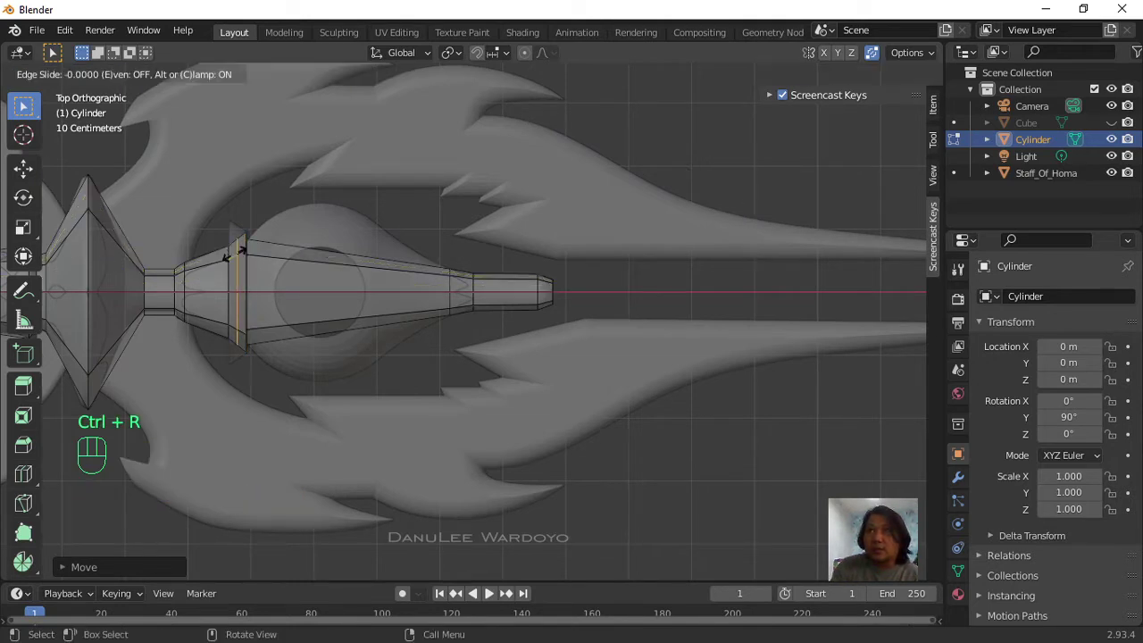
right_click(233, 253)
key(s)
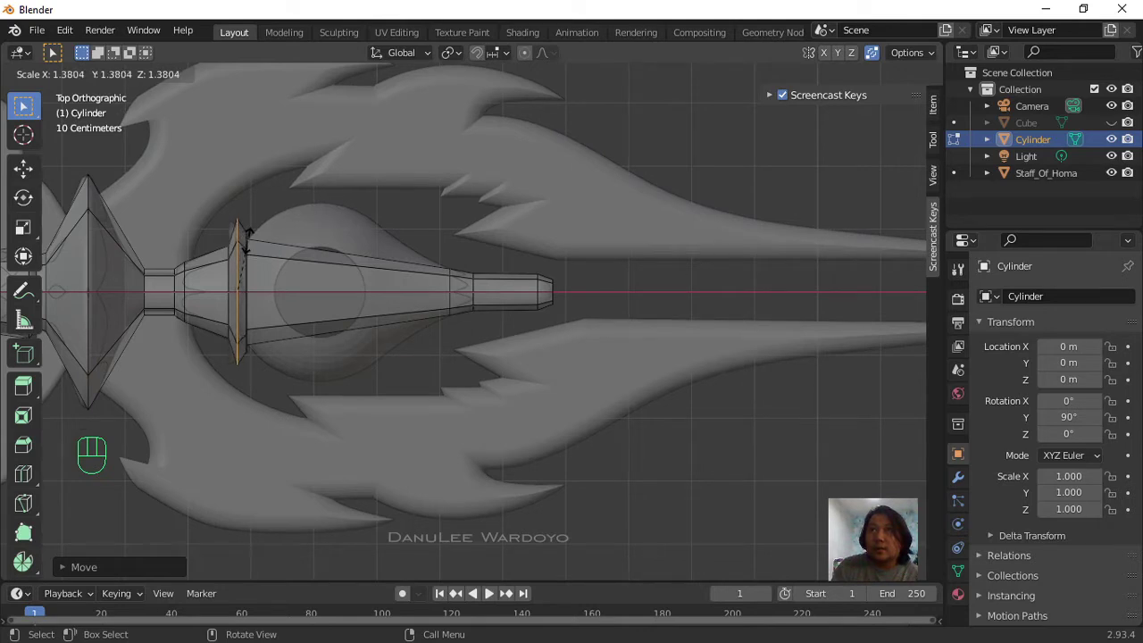
right_click(248, 238)
Step: Move the disc's outer edge loop about 0.12 m along negative X to the reference disc's collar-side edge
key(g)
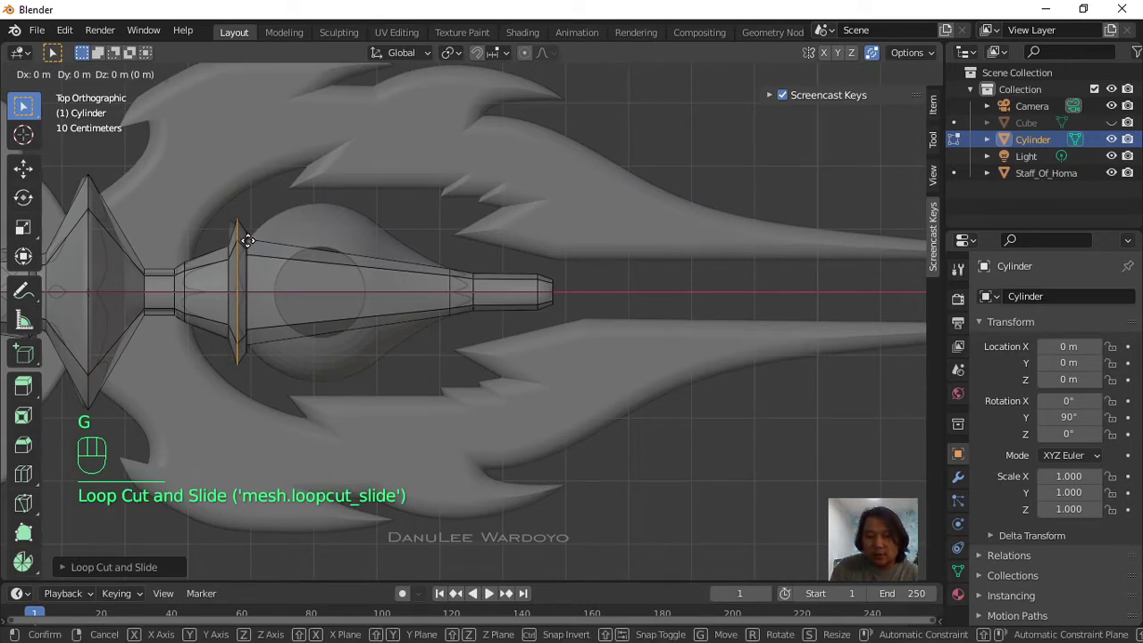
key(x)
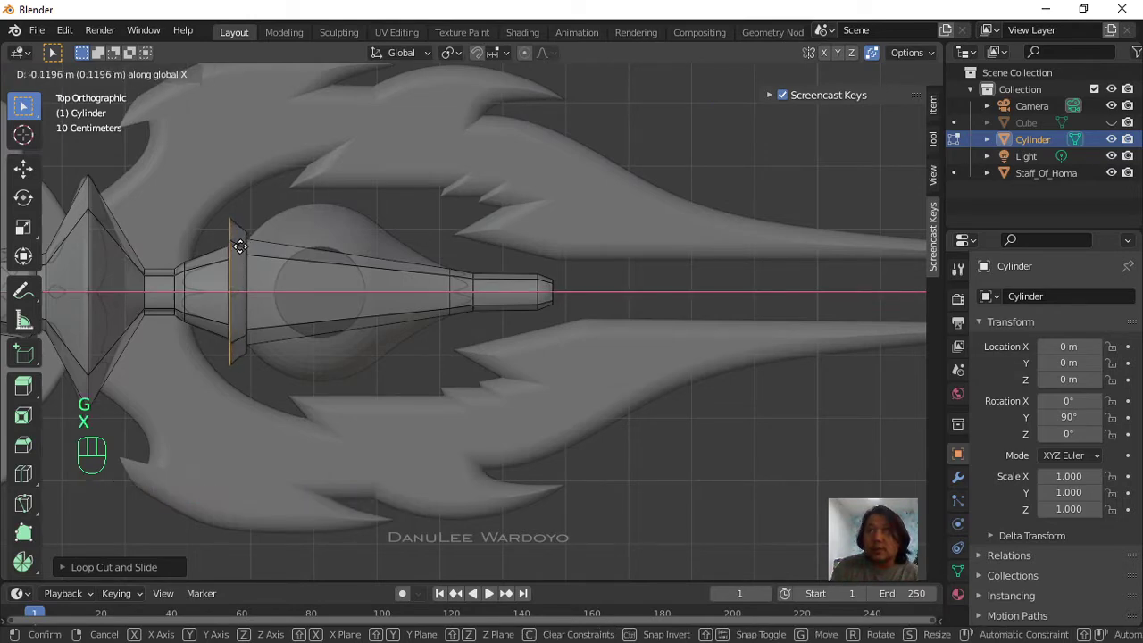
click(239, 249)
Step: Turn off X-ray, hide the Staff_Of_Homa reference to examine the head's mesh from several angles, and show the reference again
scroll(306, 305, down, 2)
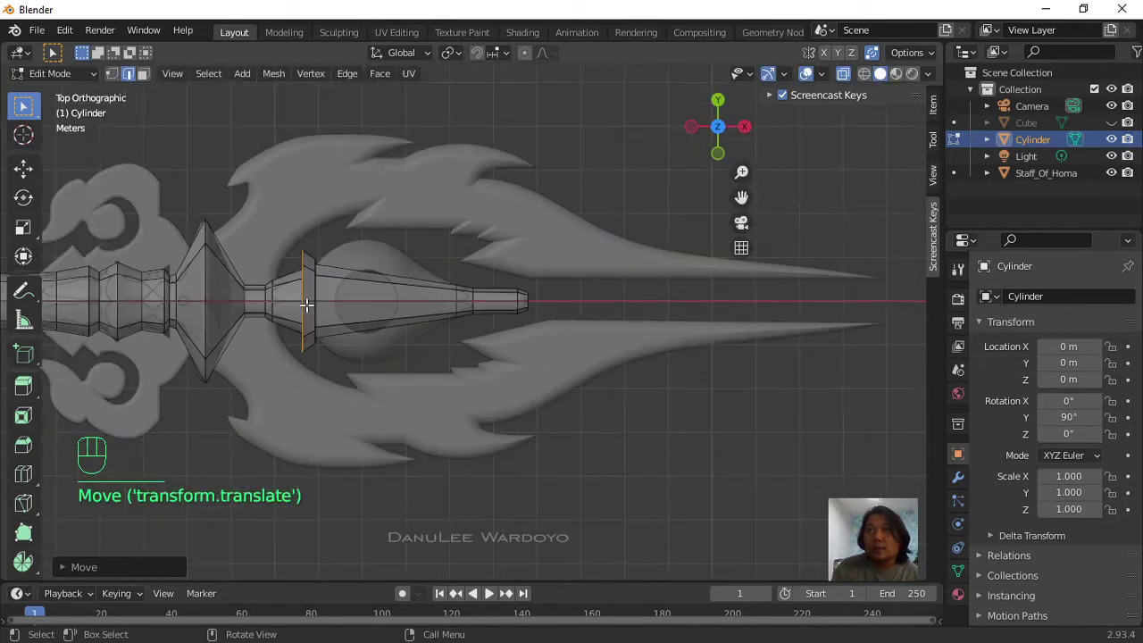
middle_drag(320, 312, 397, 261)
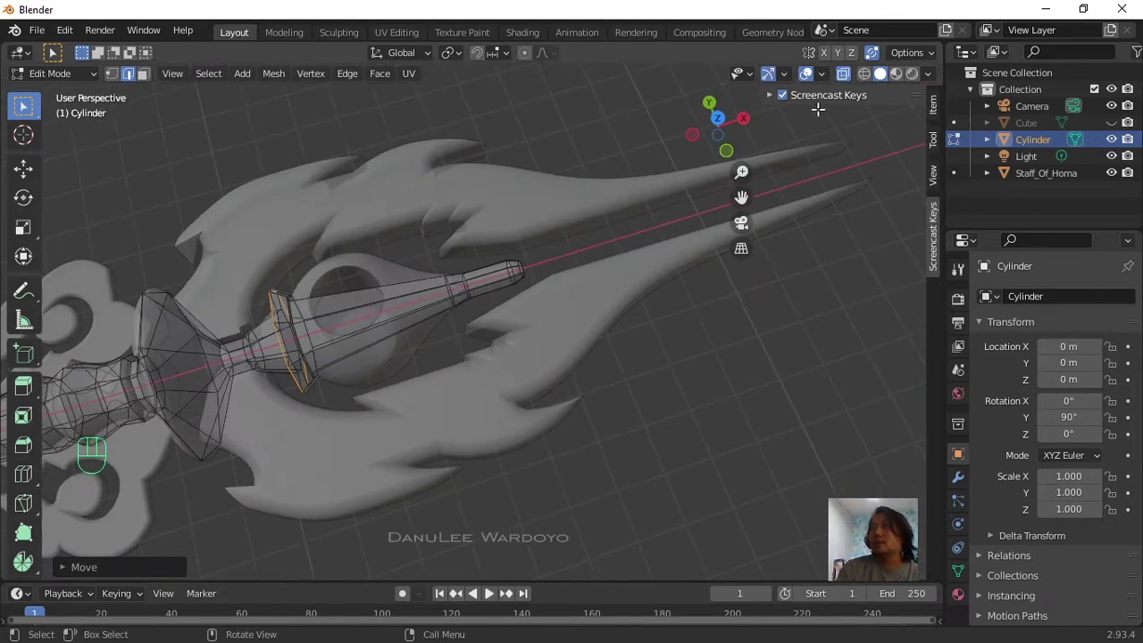
click(844, 72)
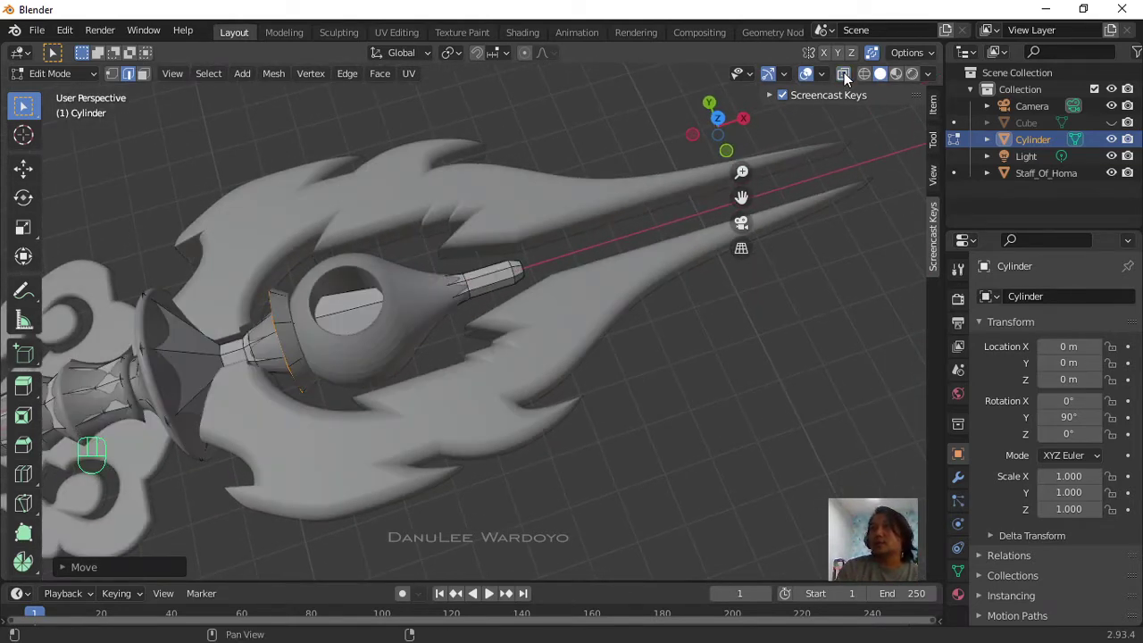
click(1110, 173)
middle_drag(500, 375, 263, 276)
scroll(396, 268, up, 3)
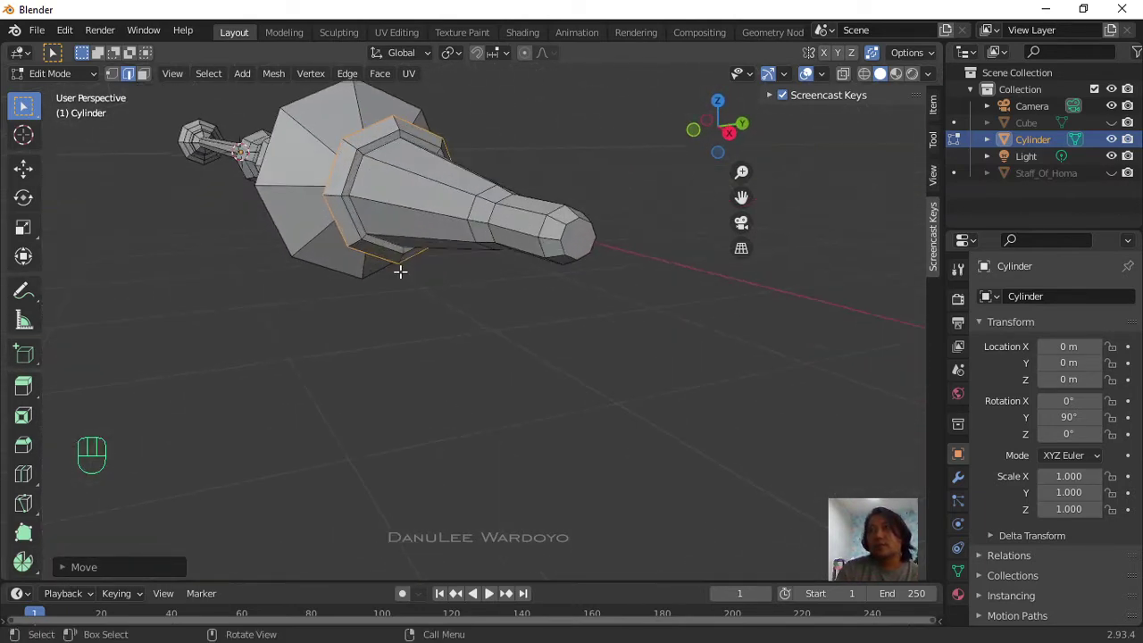
middle_drag(382, 248, 525, 233)
scroll(370, 294, down, 5)
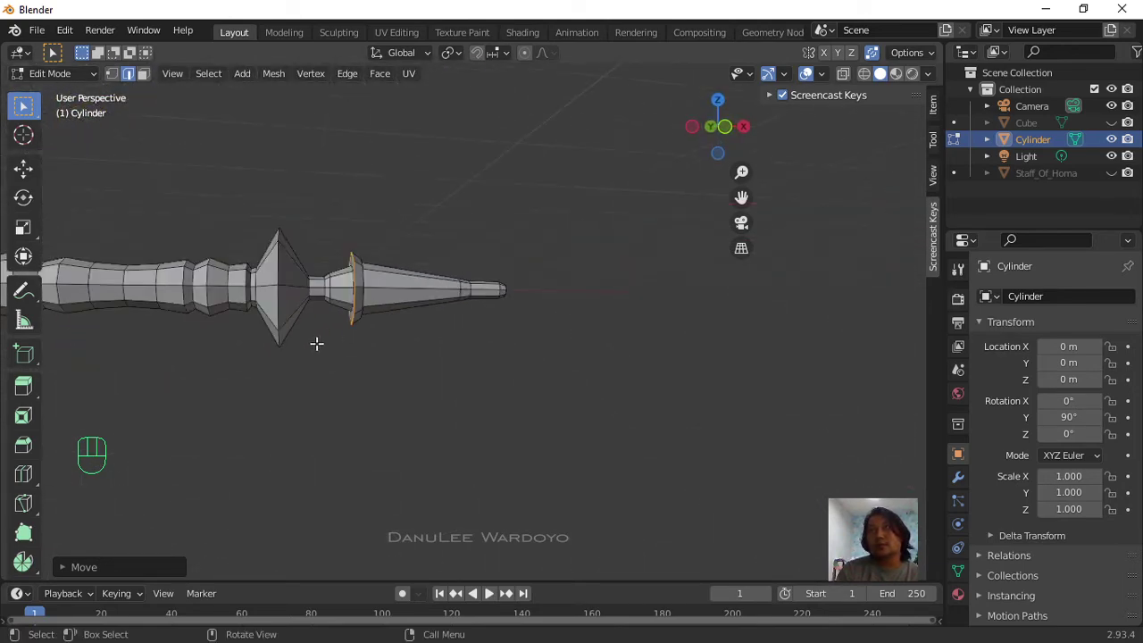
middle_drag(316, 342, 338, 455)
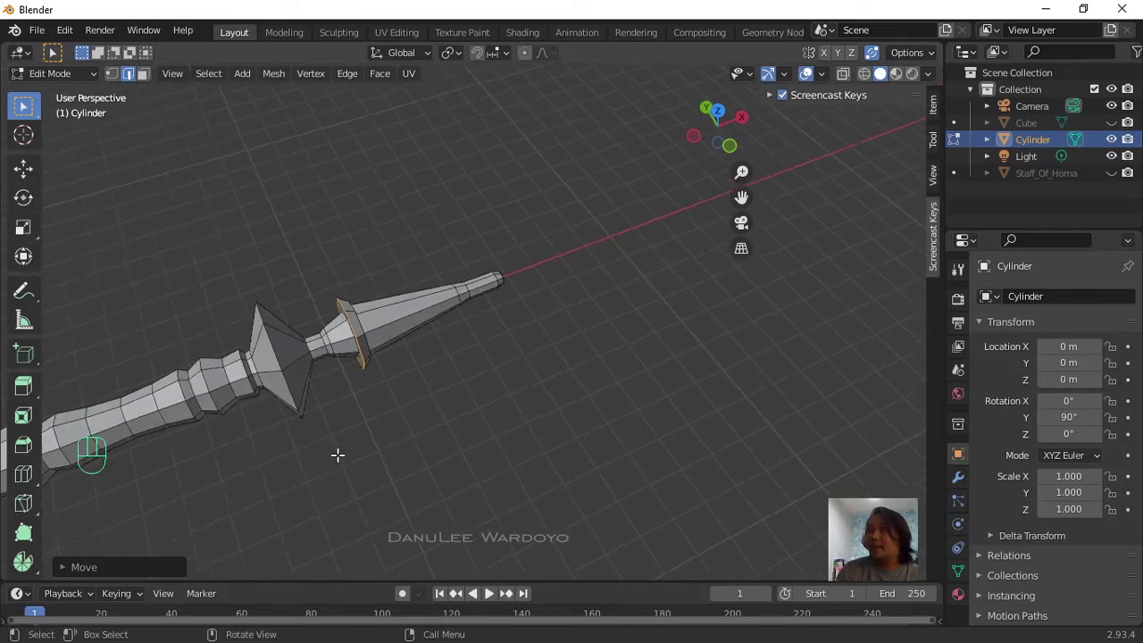
click(1112, 173)
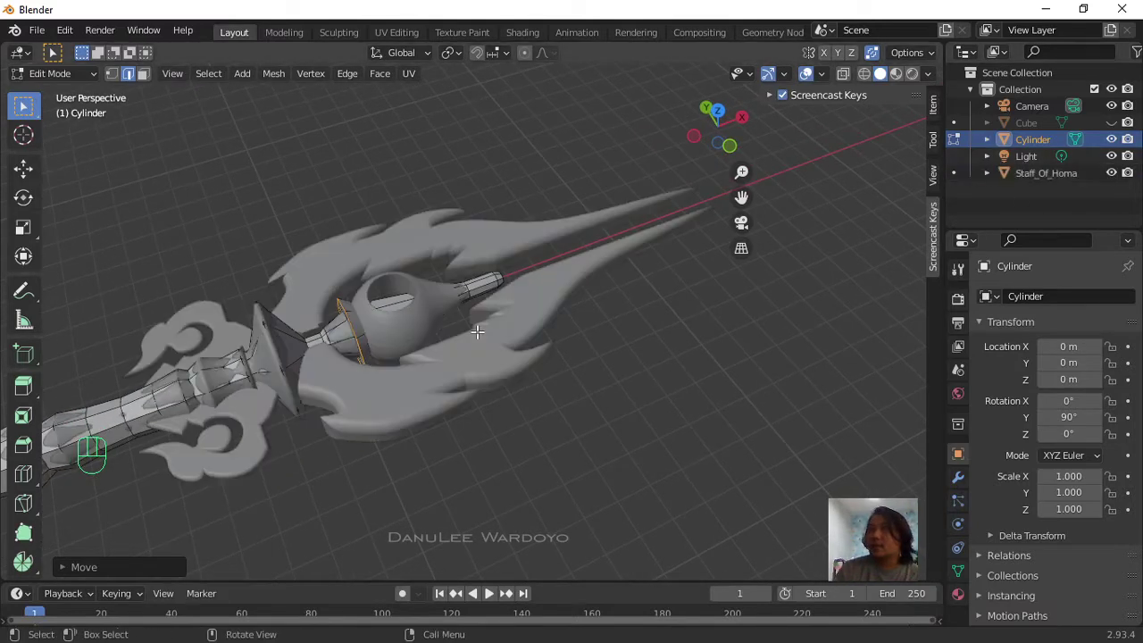
Step: With X-ray on in top view, add an edge loop at the reference bulb's widest point and scale it to about 2.2
key(KP_7)
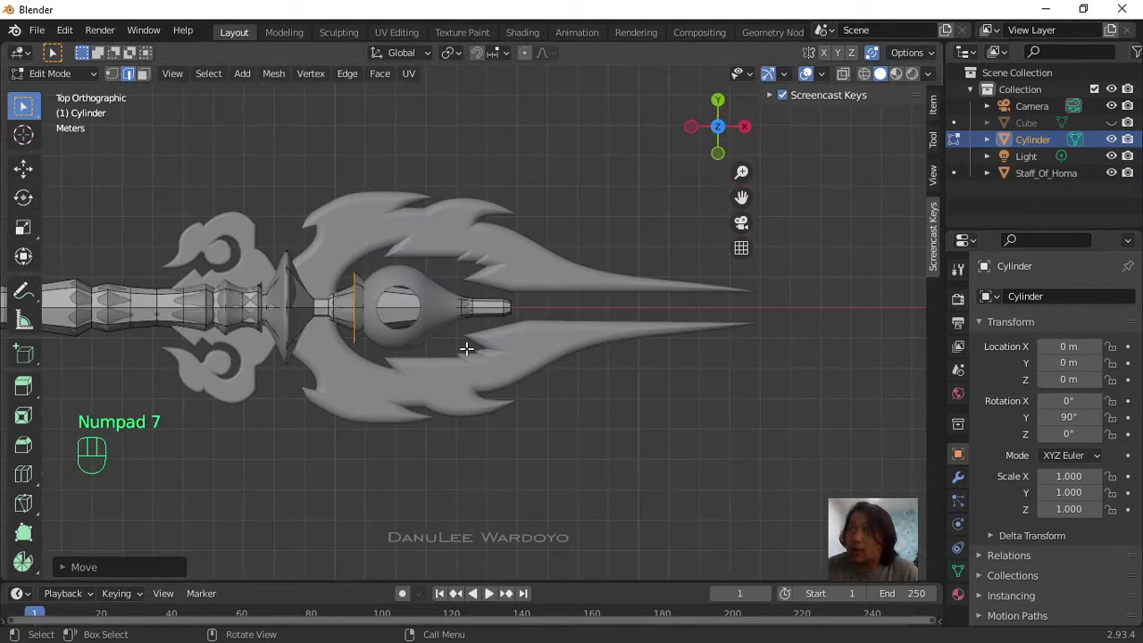
scroll(500, 313, up, 4)
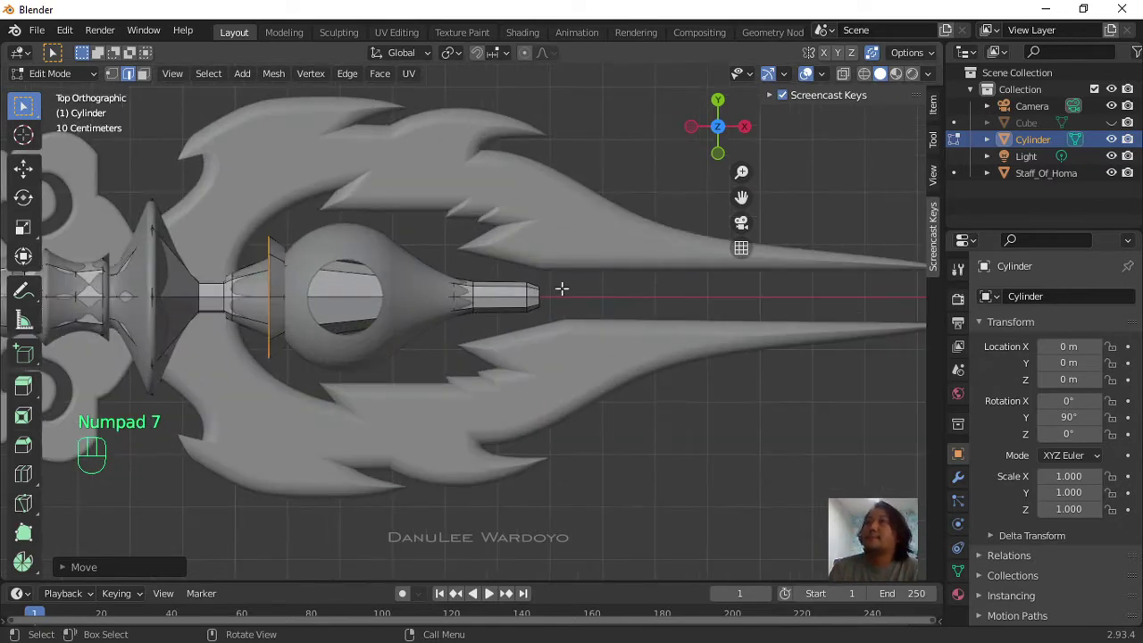
shift+middle_drag(775, 91, 804, 113)
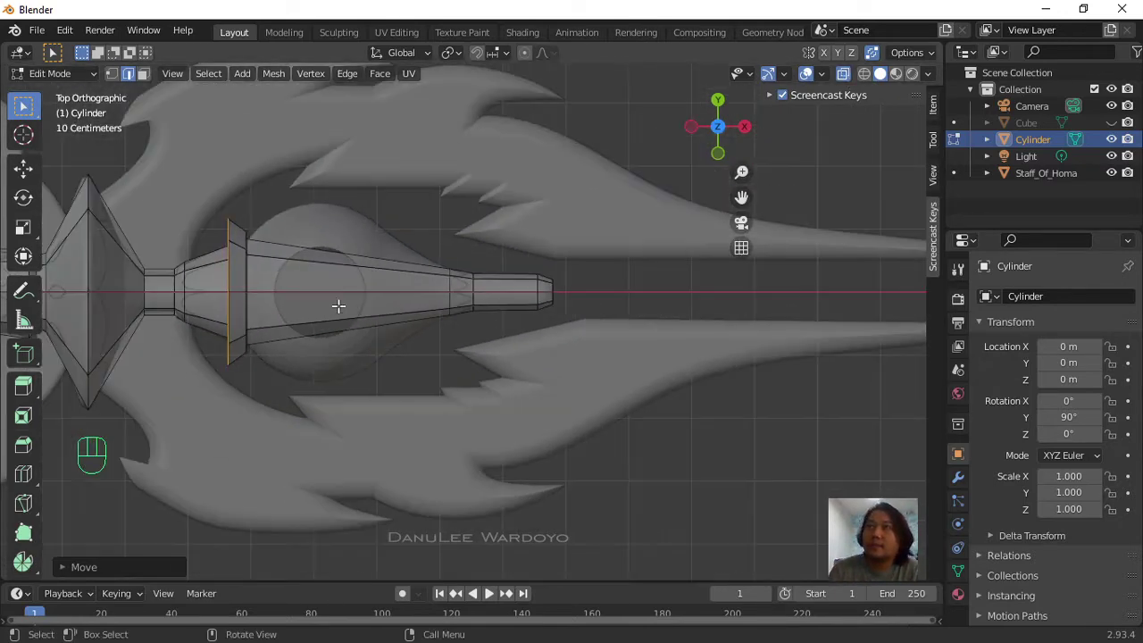
shift+middle_drag(334, 304, 426, 340)
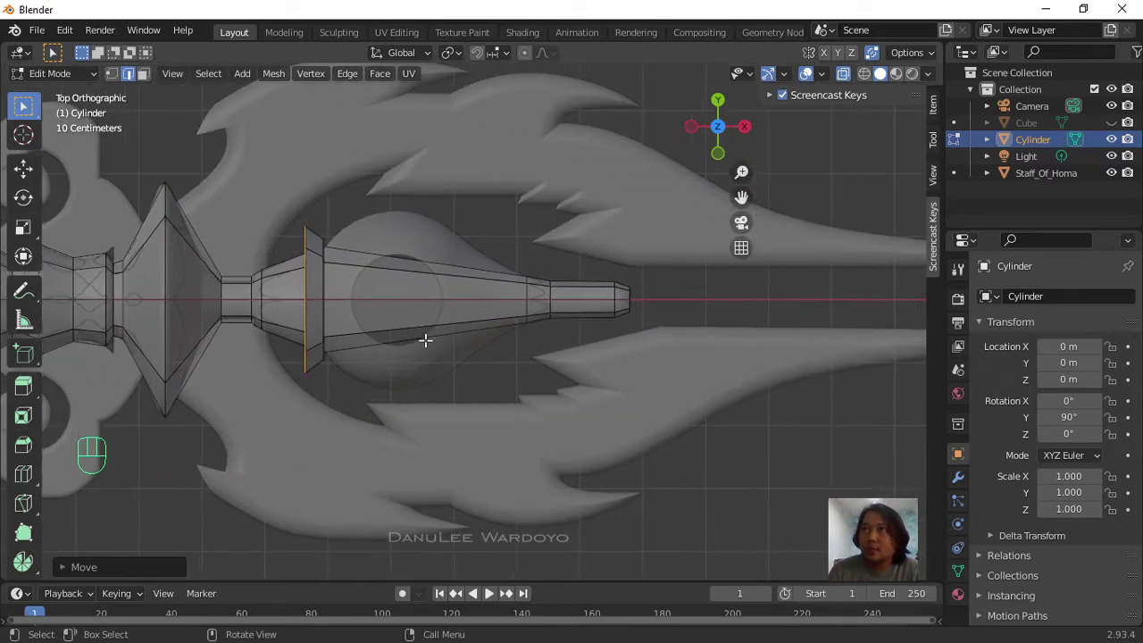
key(ctrl+r)
click(410, 332)
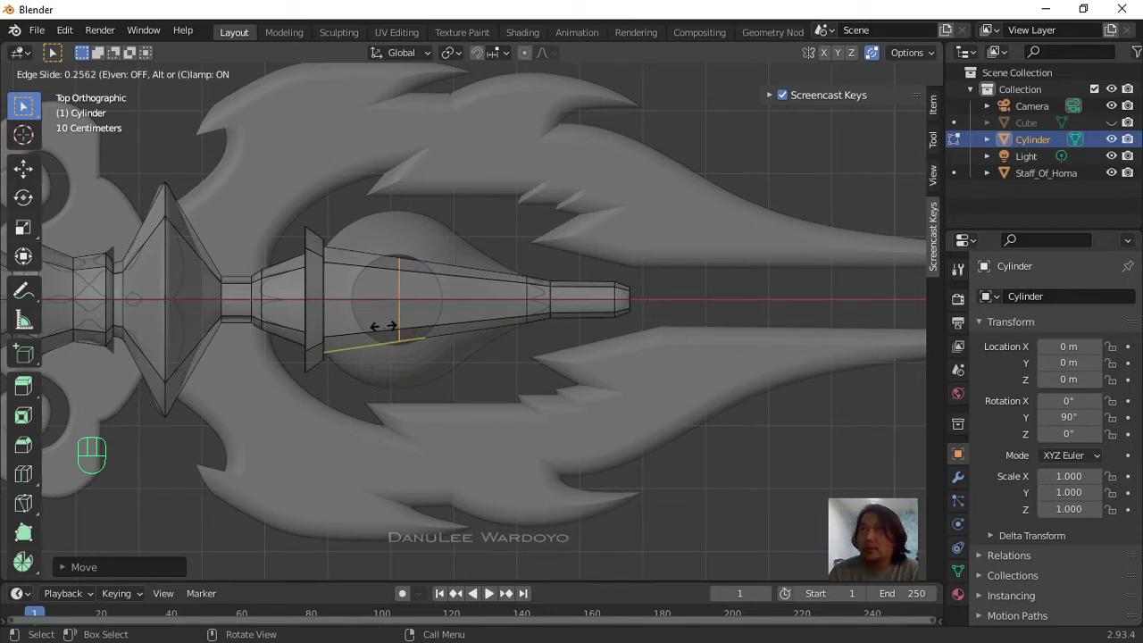
click(385, 327)
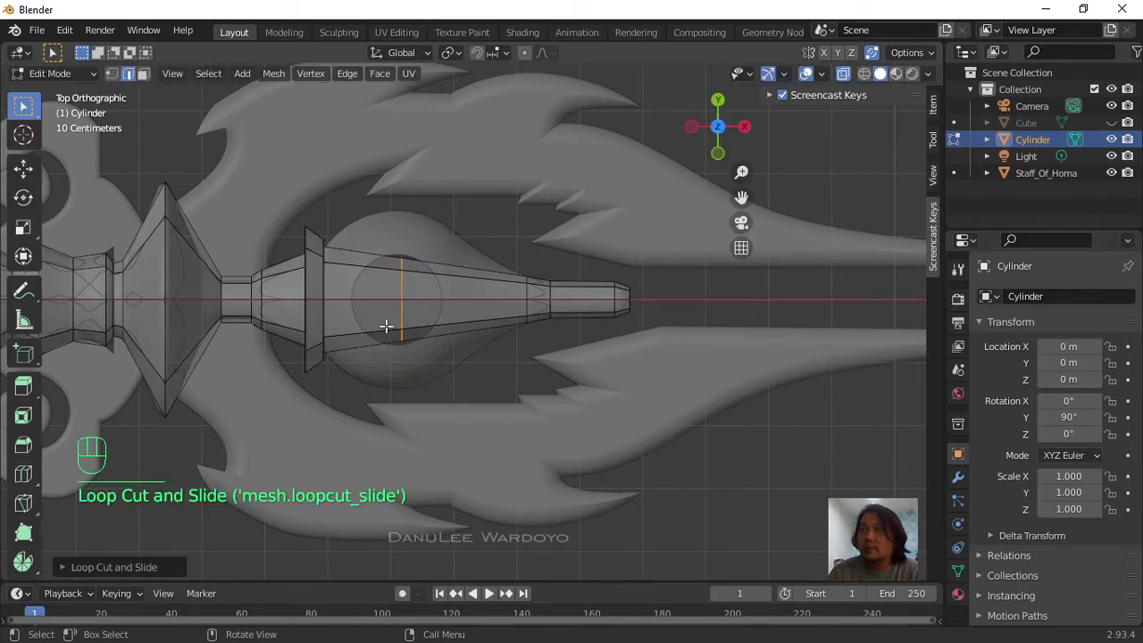
key(s)
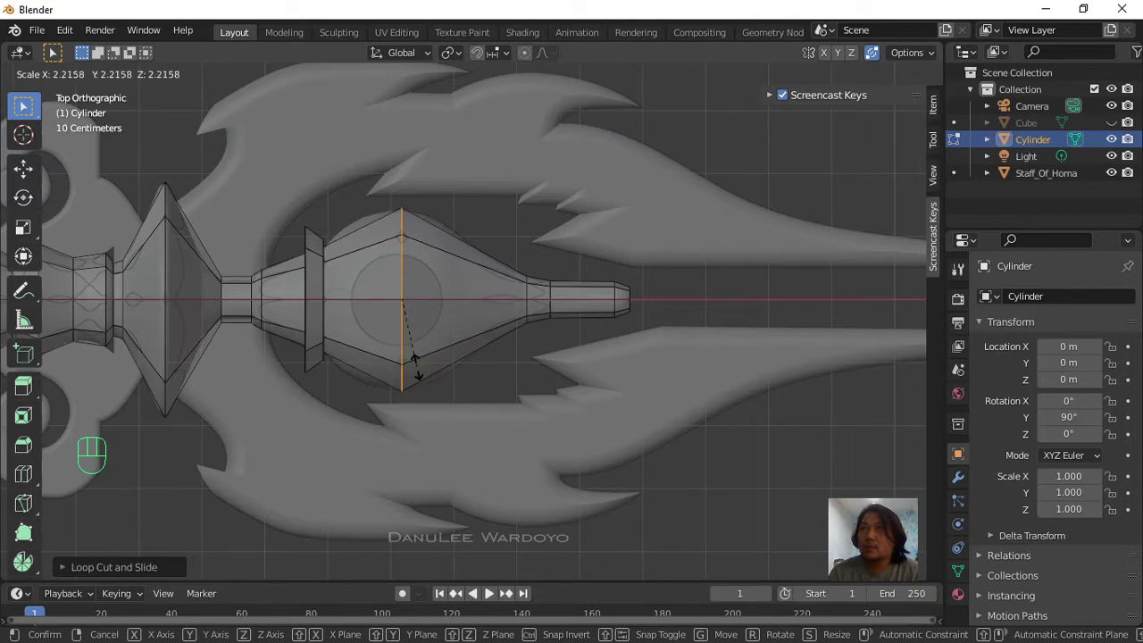
click(414, 361)
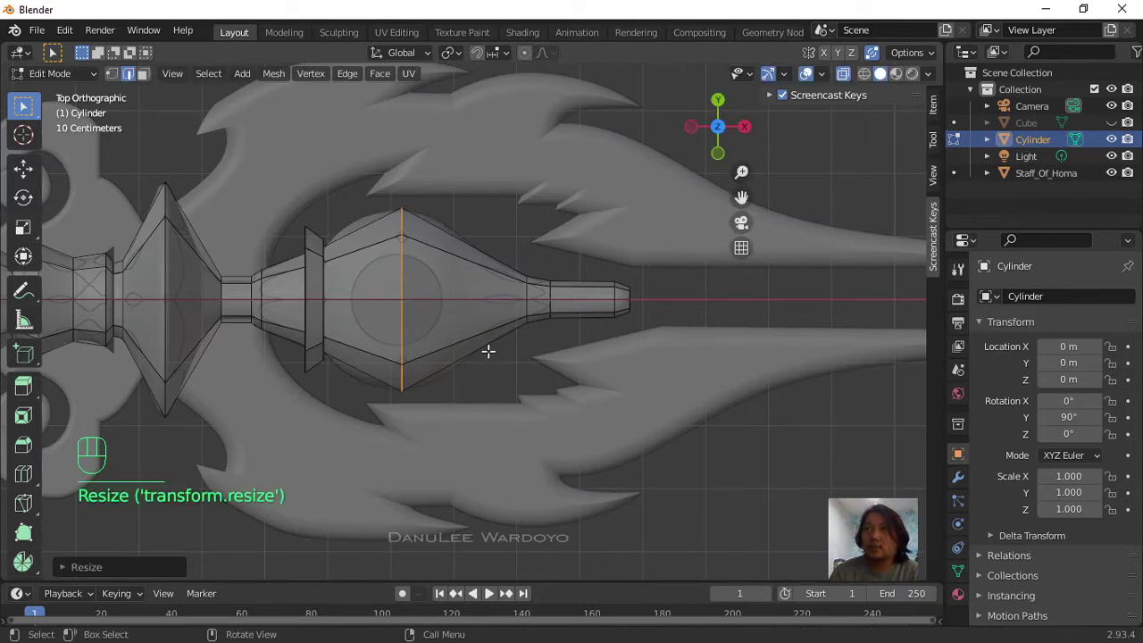
Step: Add an edge loop between the disc and the bulb's widest loop, slide it slightly towards the disc and scale it to about 1.15
key(ctrl+r)
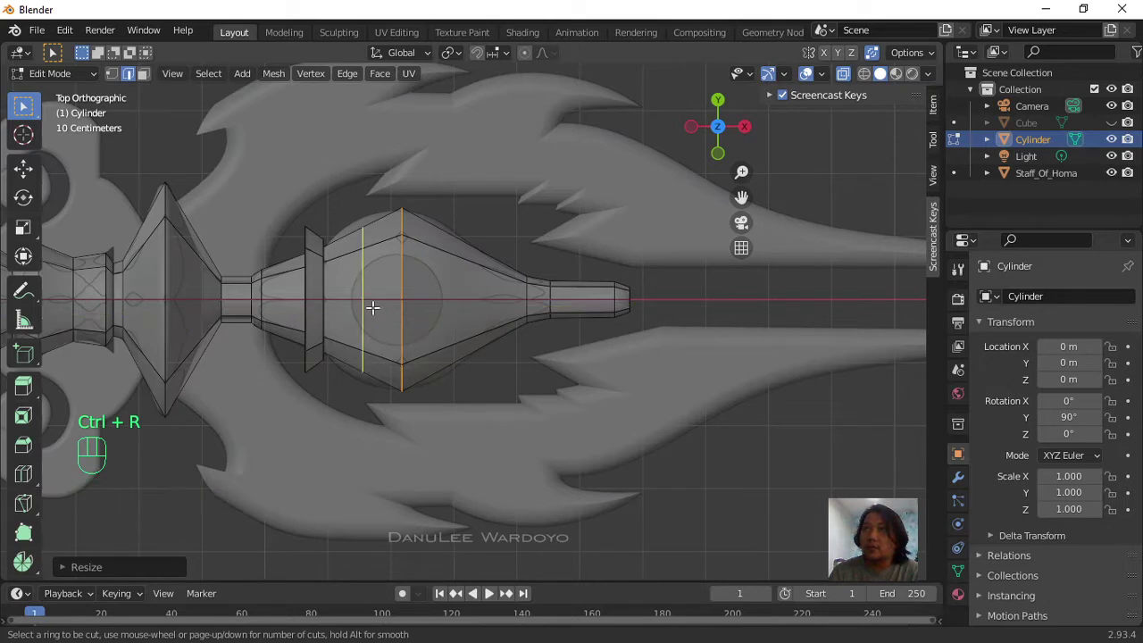
click(372, 307)
click(364, 306)
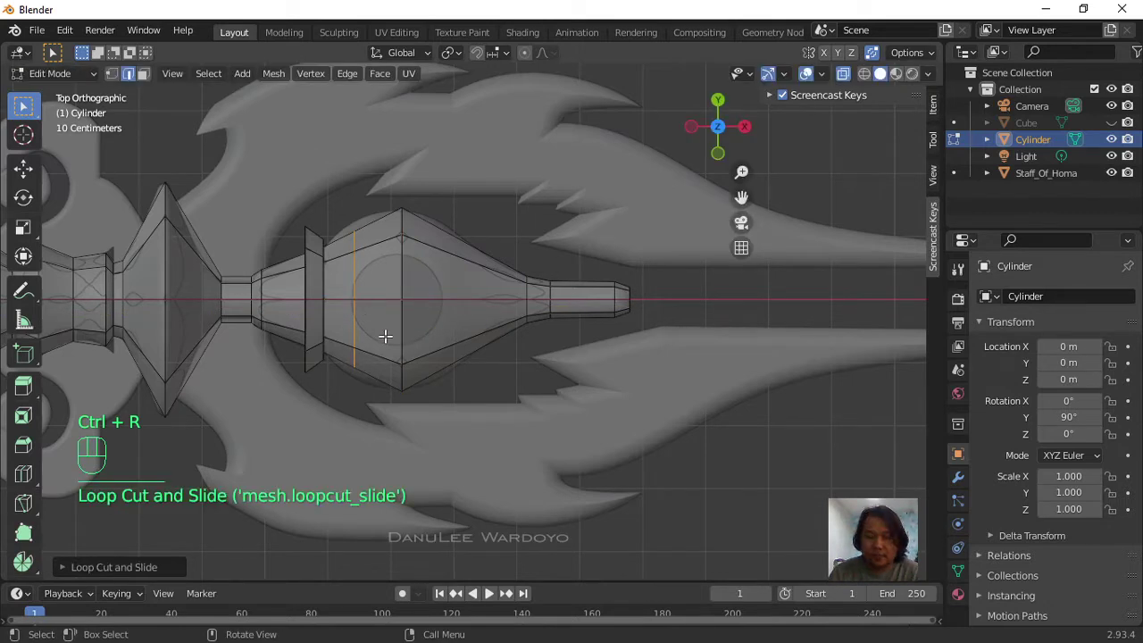
key(s)
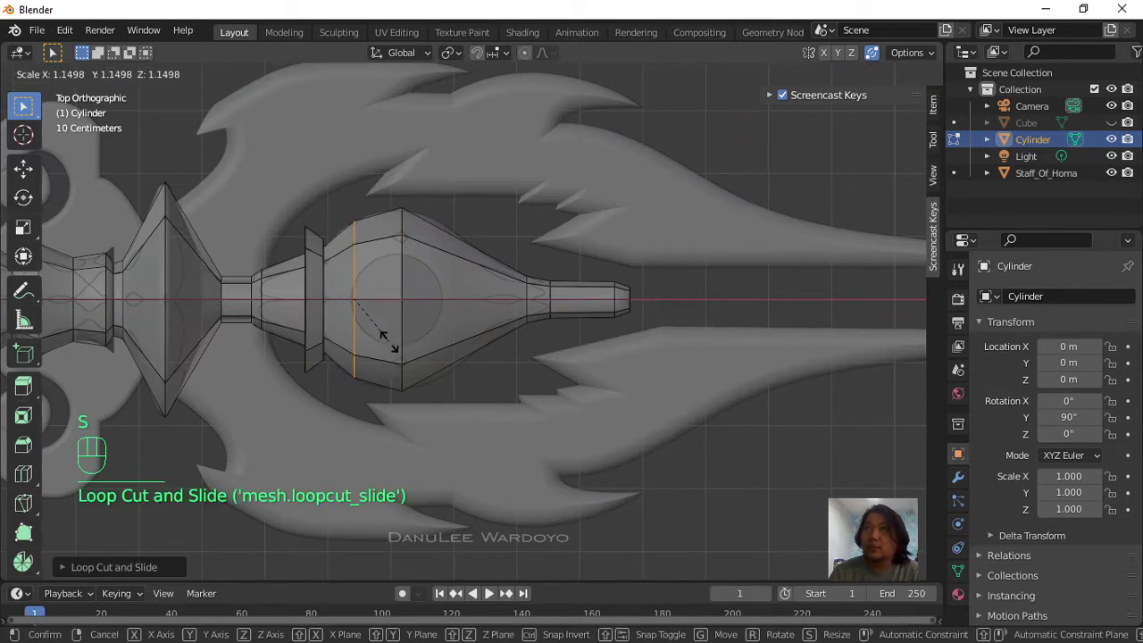
click(385, 337)
Step: Add an edge loop between the bulb's widest loop and the stem, slide it towards the widest loop and scale it up to round the bulb
key(ctrl+r)
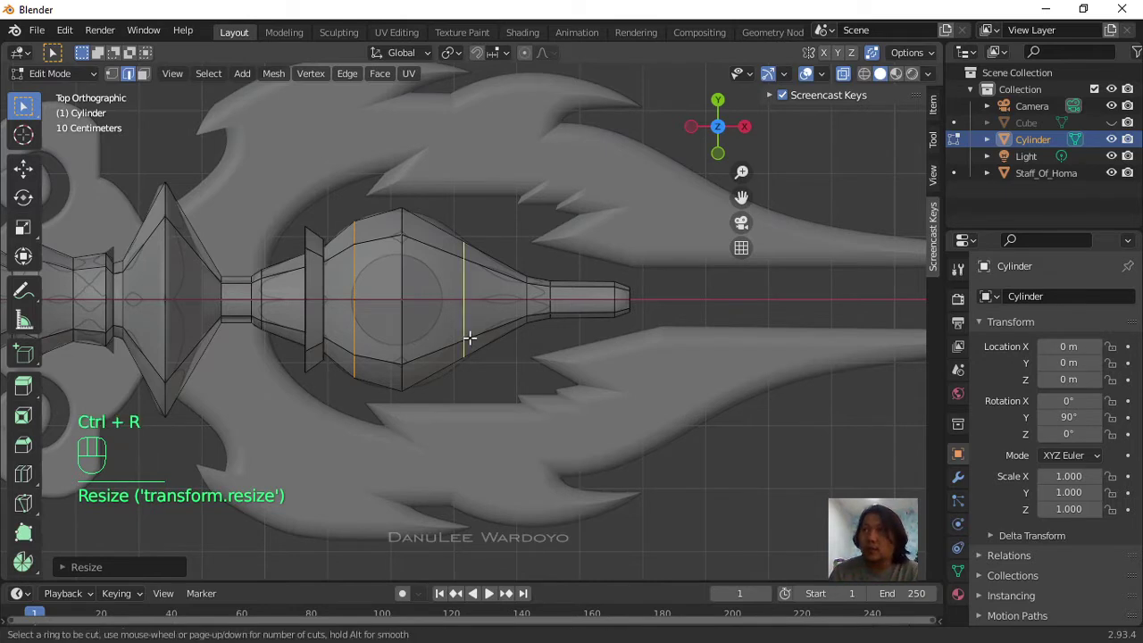
click(469, 338)
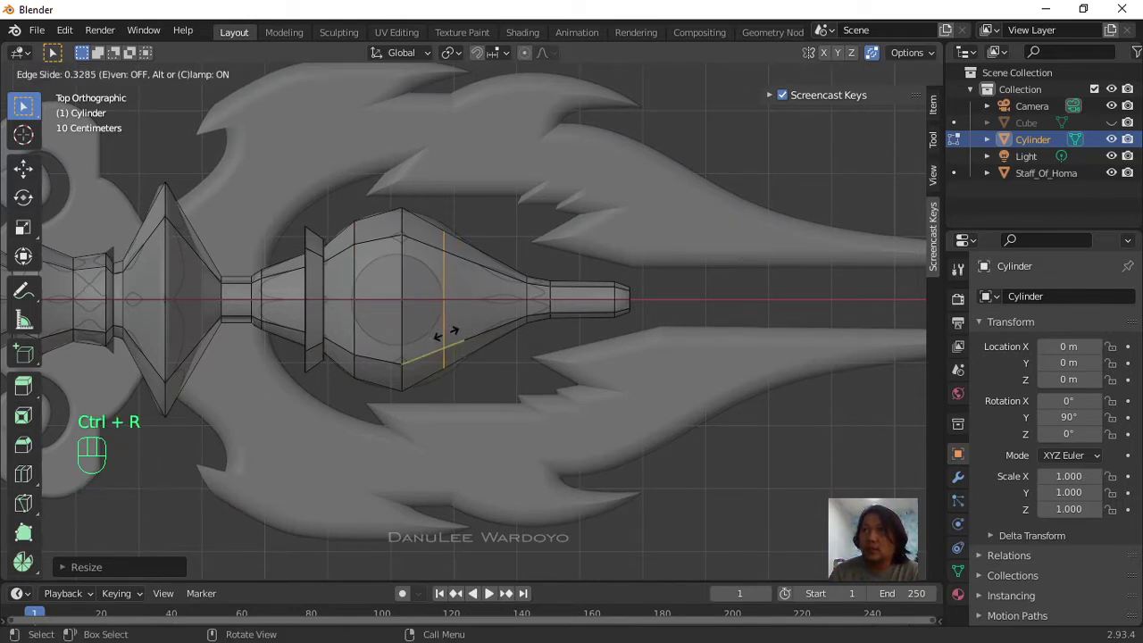
click(452, 344)
key(s)
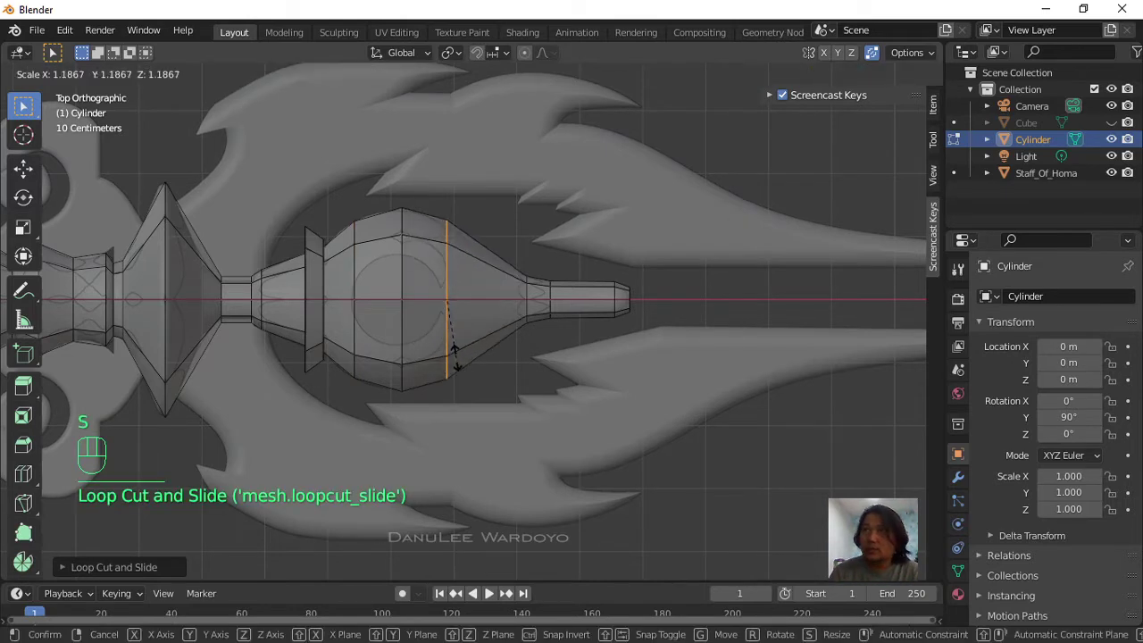
click(456, 353)
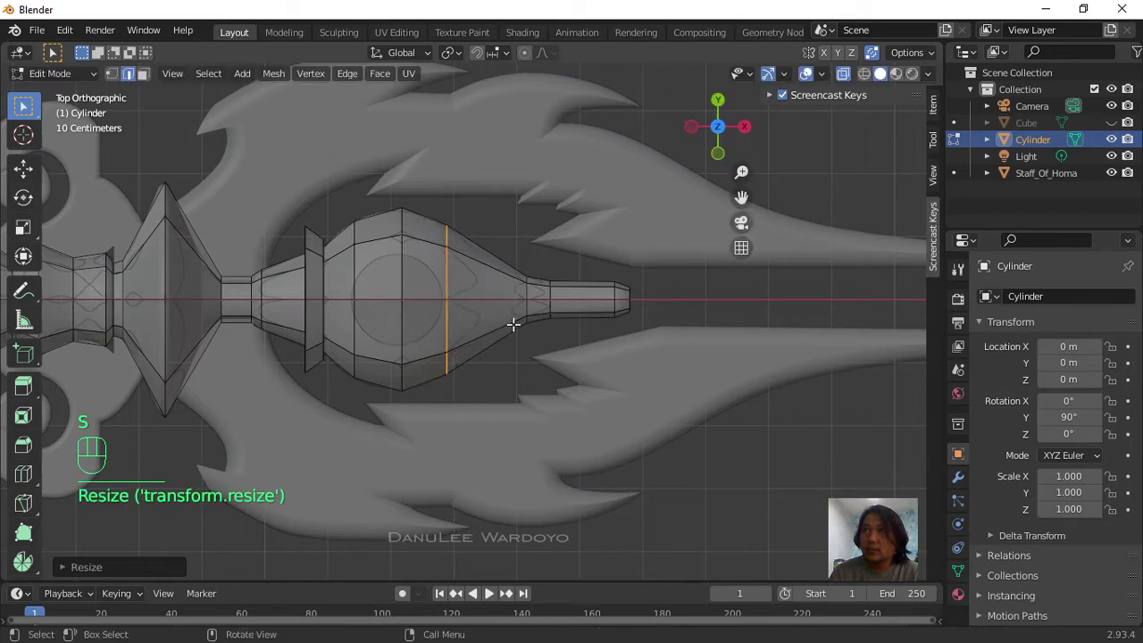
Step: Add another edge loop between the bulb's newest loop and the stem, and scale it to about 0.86 to match the reference taper
key(ctrl+r)
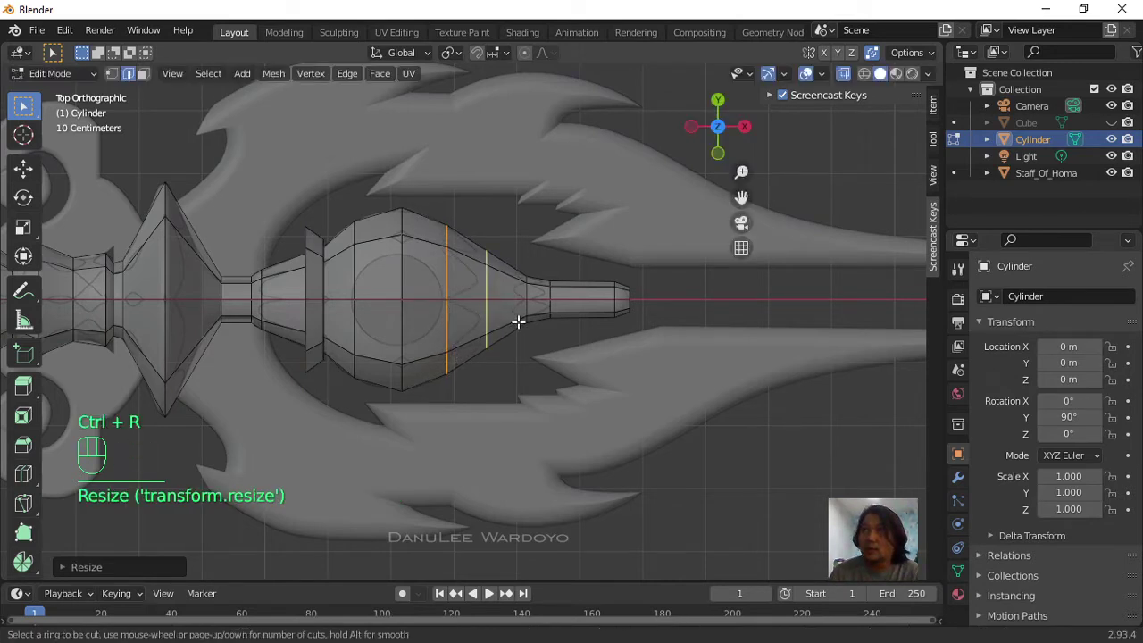
click(504, 323)
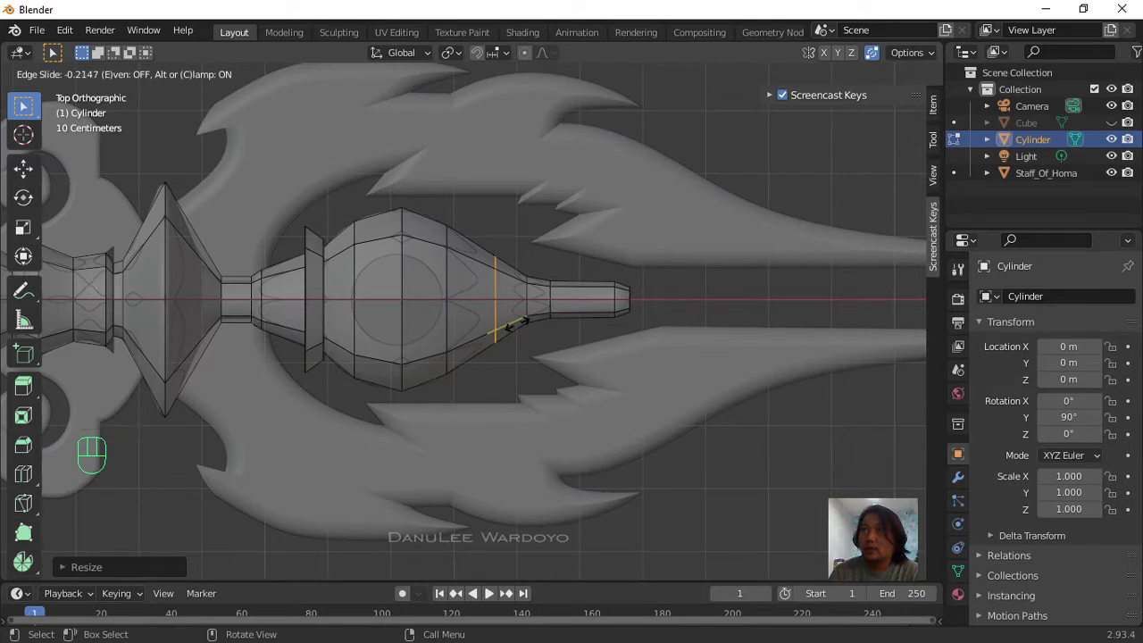
click(509, 333)
key(s)
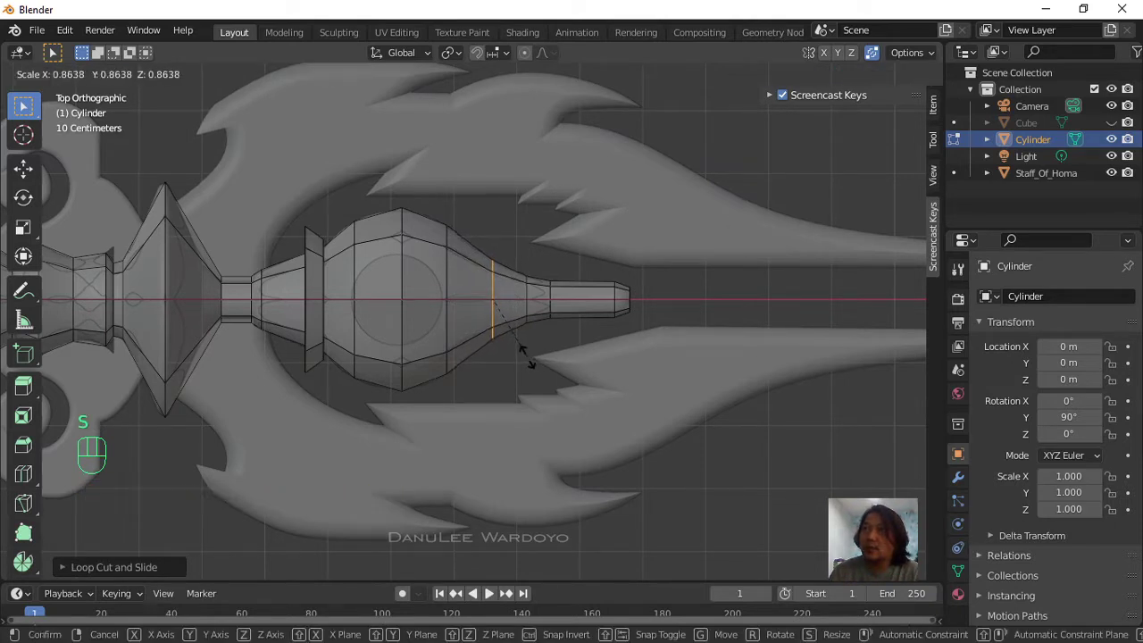
click(525, 354)
Step: Hide the Staff_Of_Homa reference, turn off X-ray and examine the whole staff model in Object Mode with nothing selected
scroll(549, 354, down, 1)
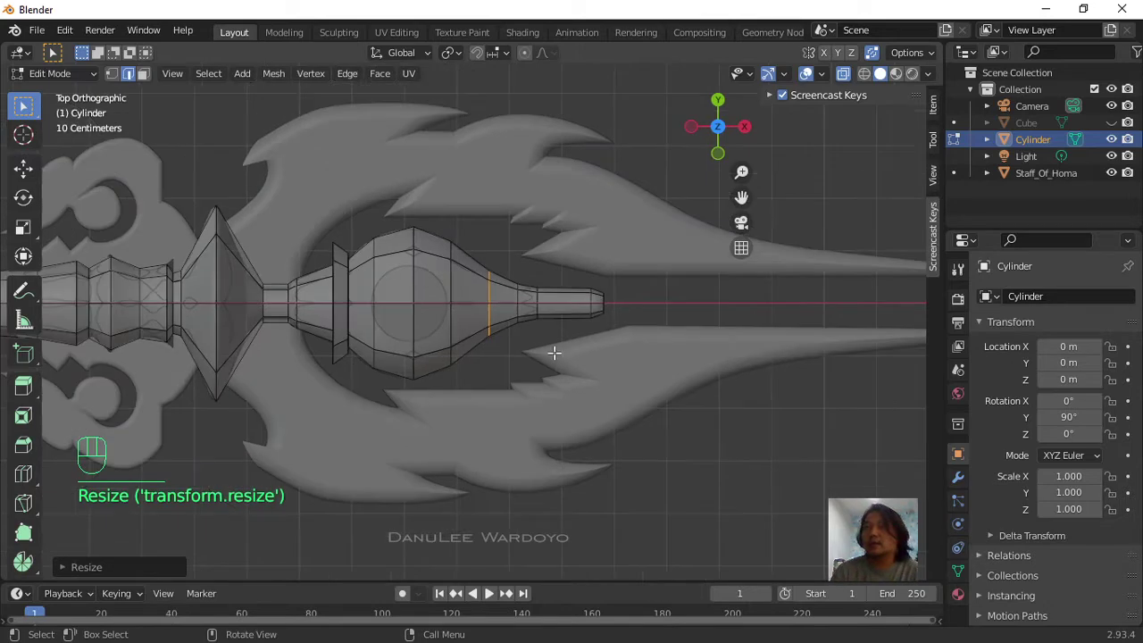
click(1110, 173)
scroll(601, 406, down, 1)
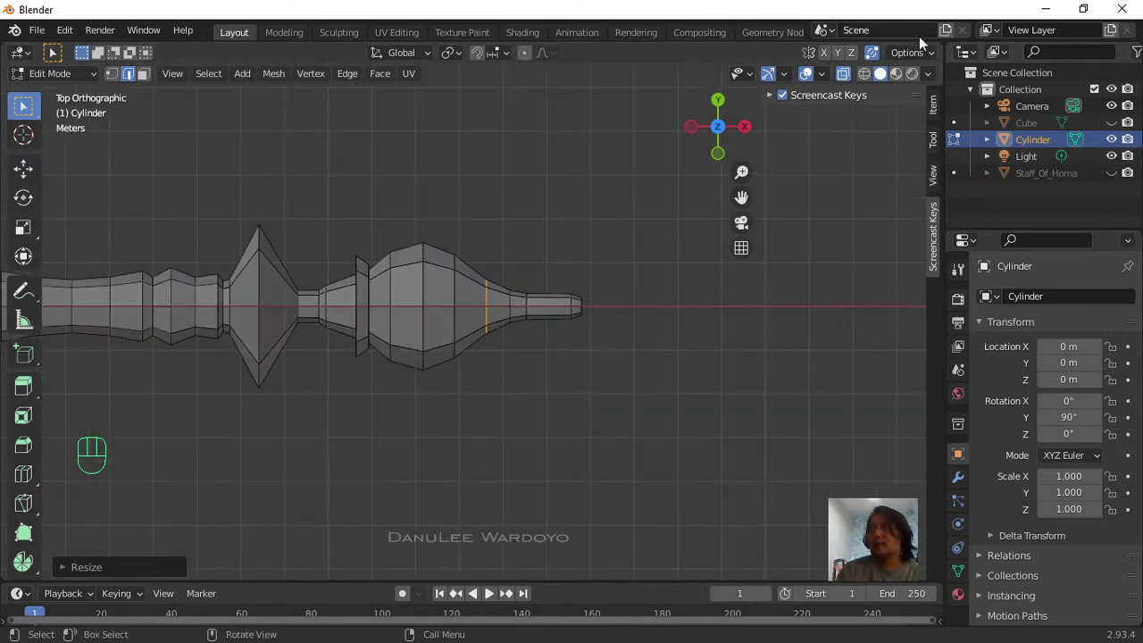
click(842, 75)
scroll(574, 265, down, 1)
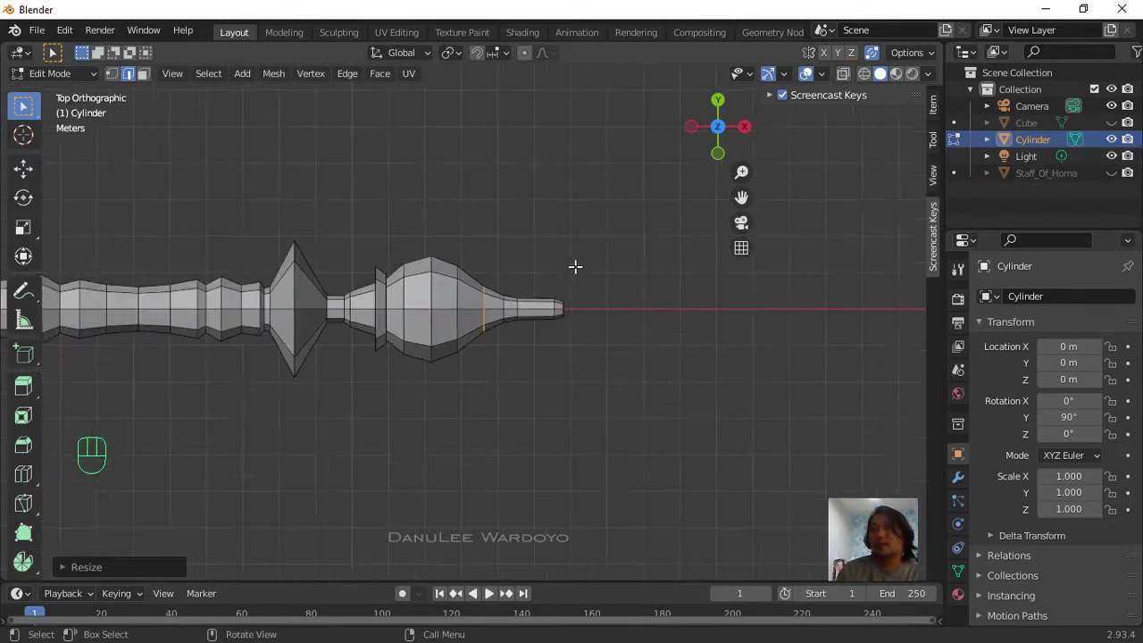
key(Tab)
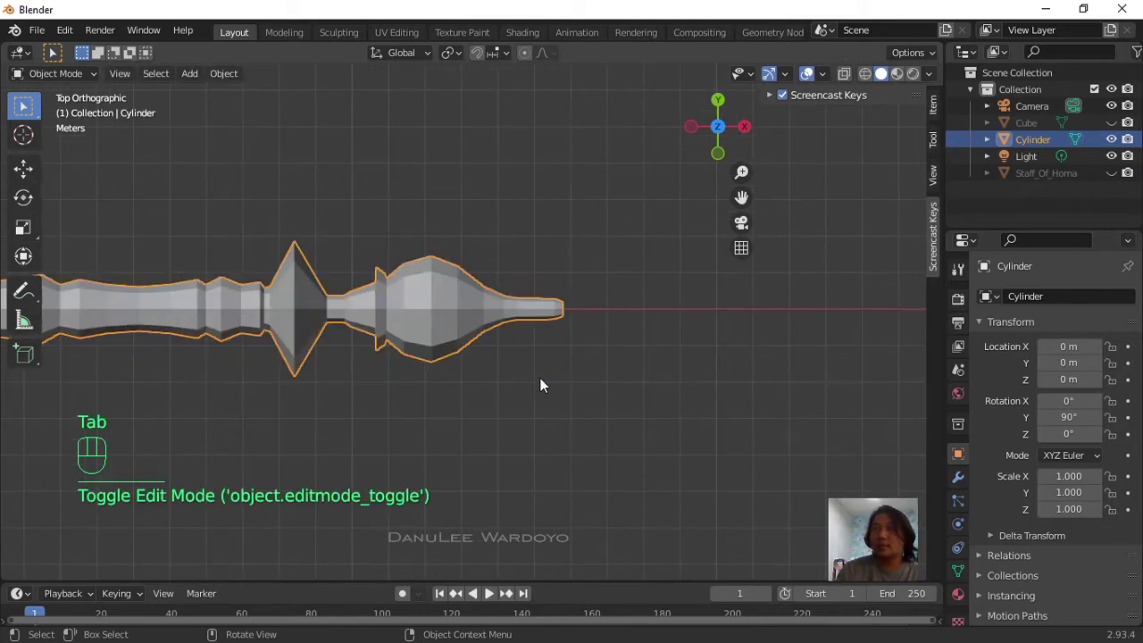
click(541, 382)
scroll(544, 380, down, 3)
middle_drag(548, 384, 562, 235)
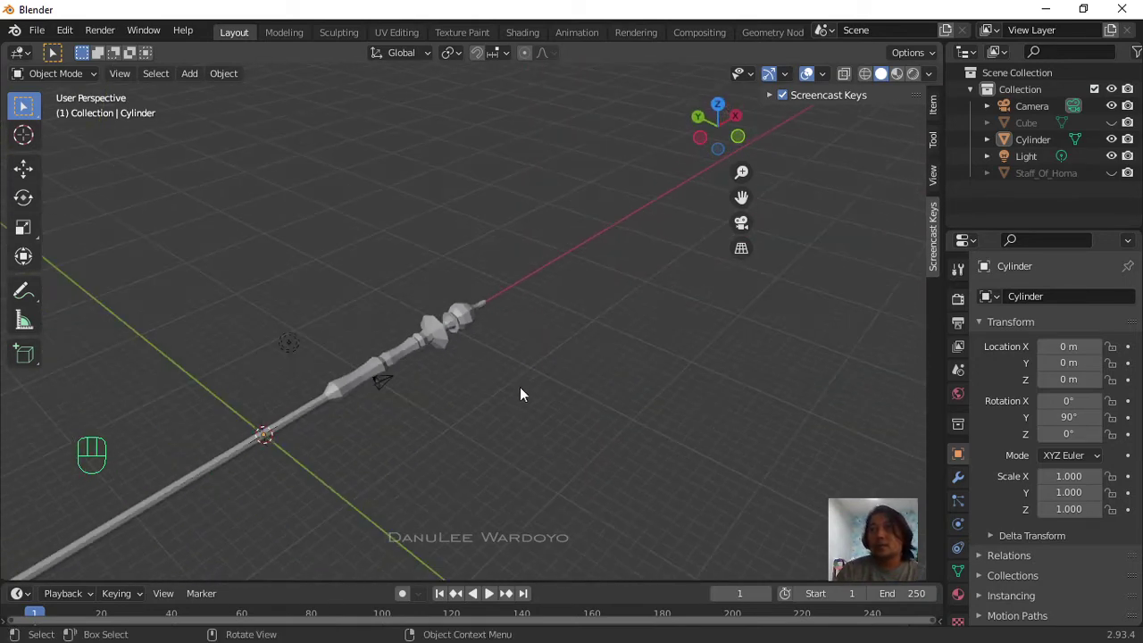
middle_drag(478, 415, 442, 322)
middle_drag(510, 312, 658, 337)
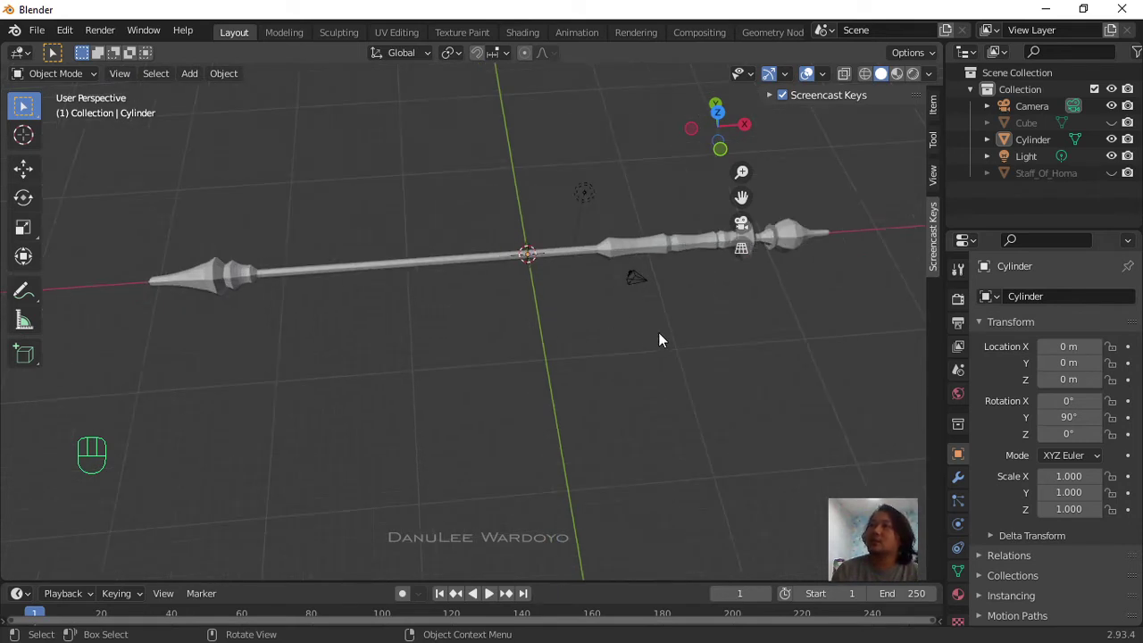
Step: Save the project to the Desktop as STAF OF HOMA PAPERCRAFT.blend
click(37, 30)
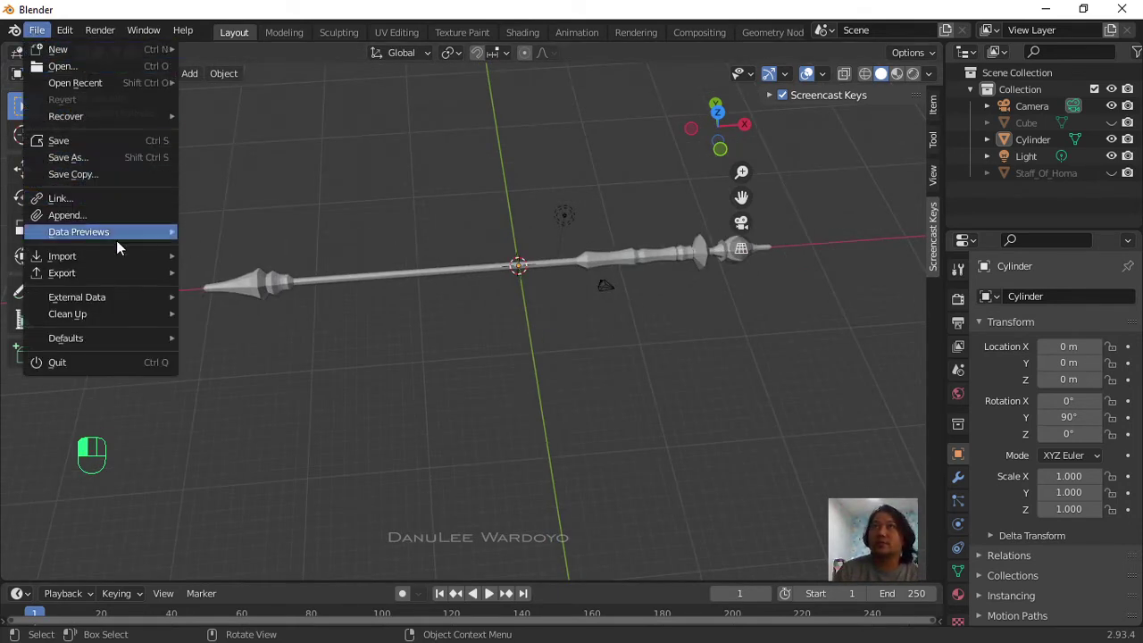
click(98, 144)
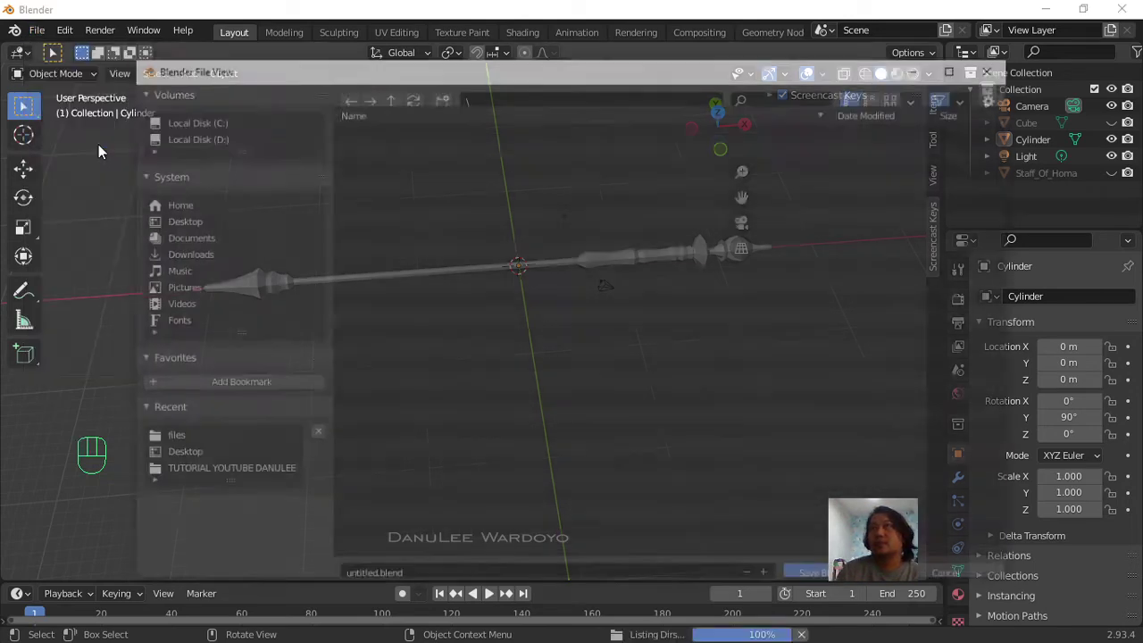
click(178, 221)
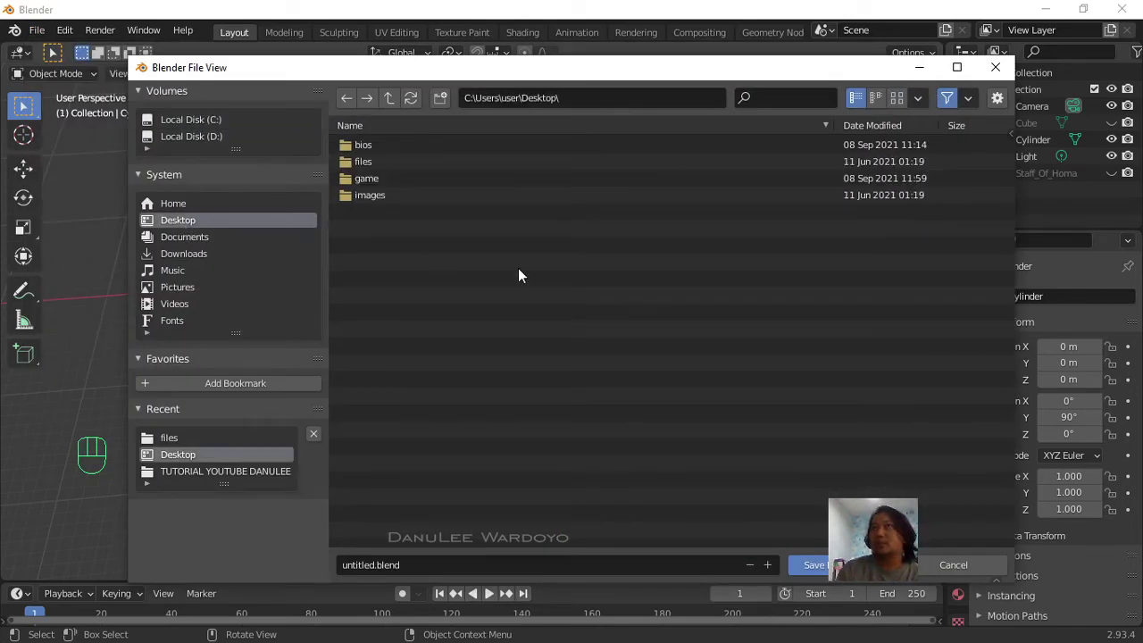
click(486, 562)
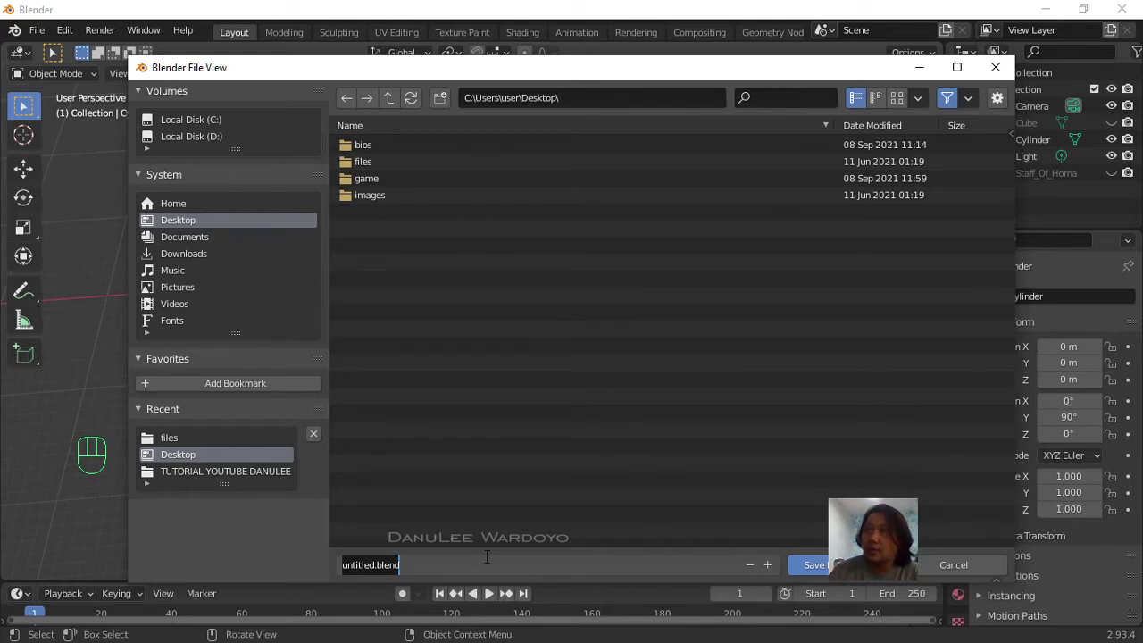
text(s)
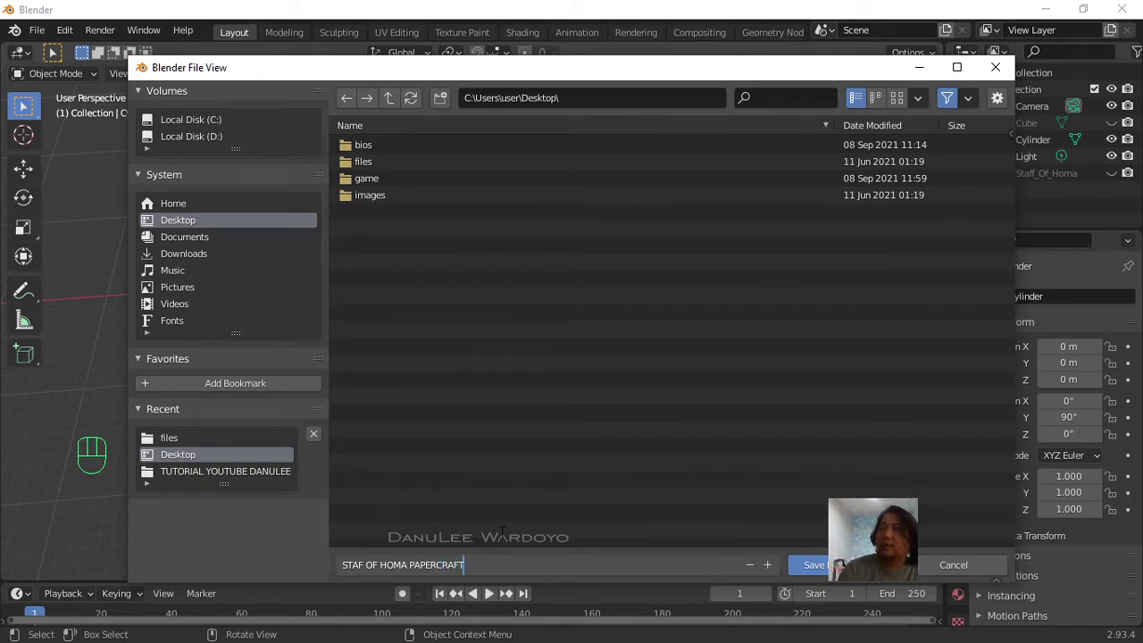
key(Return)
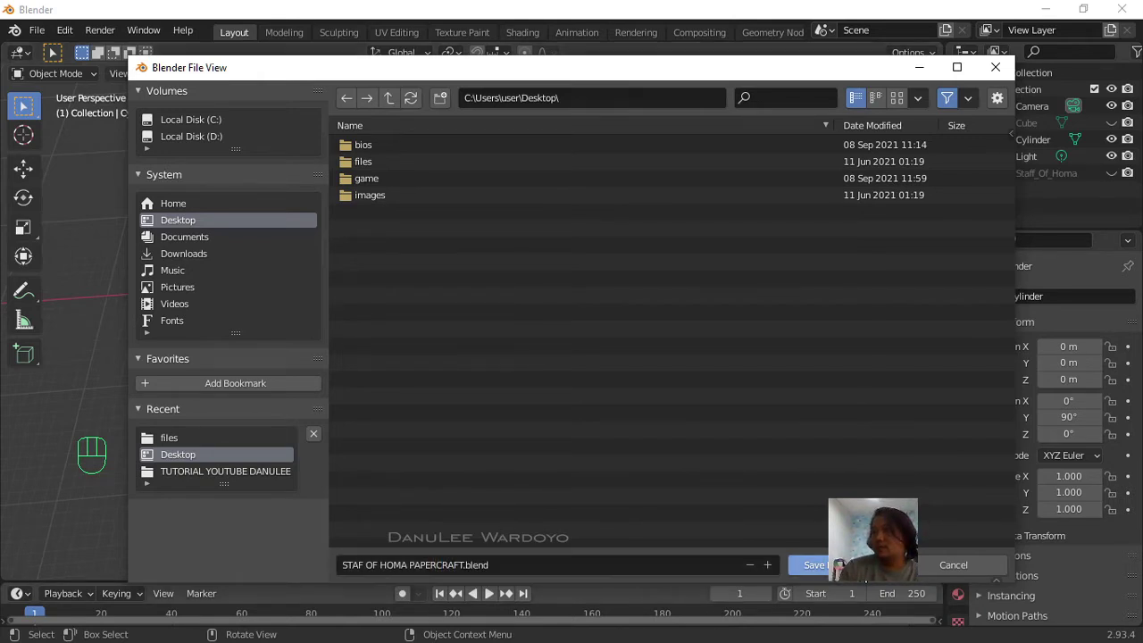
click(835, 565)
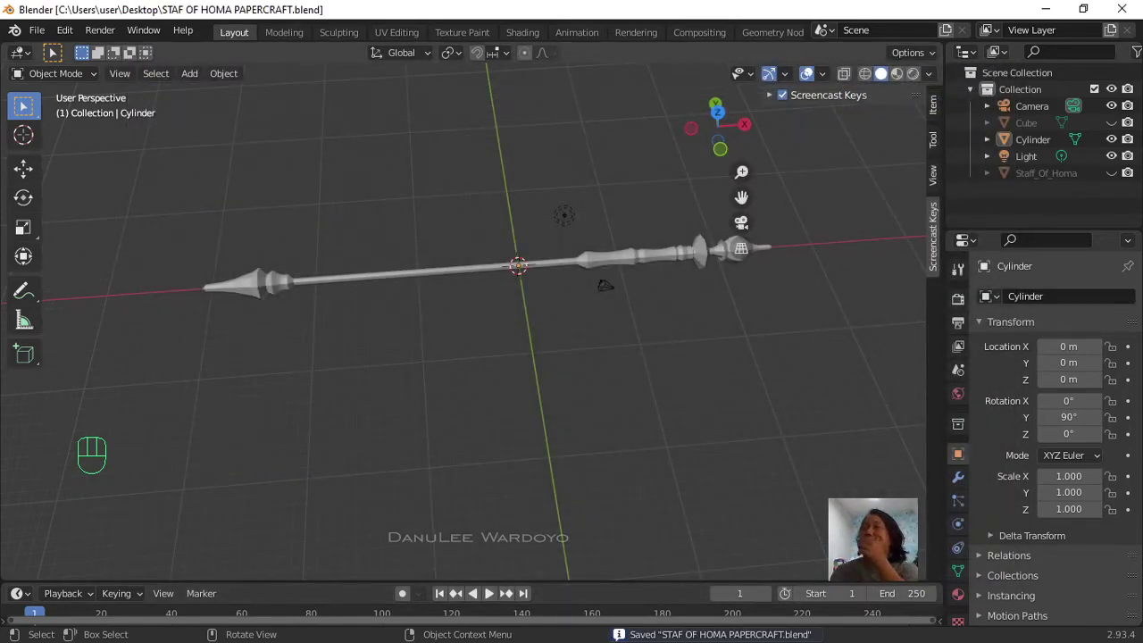
Step: Show the Staff_Of_Homa reference again around the modelled head in top view
scroll(545, 428, up, 3)
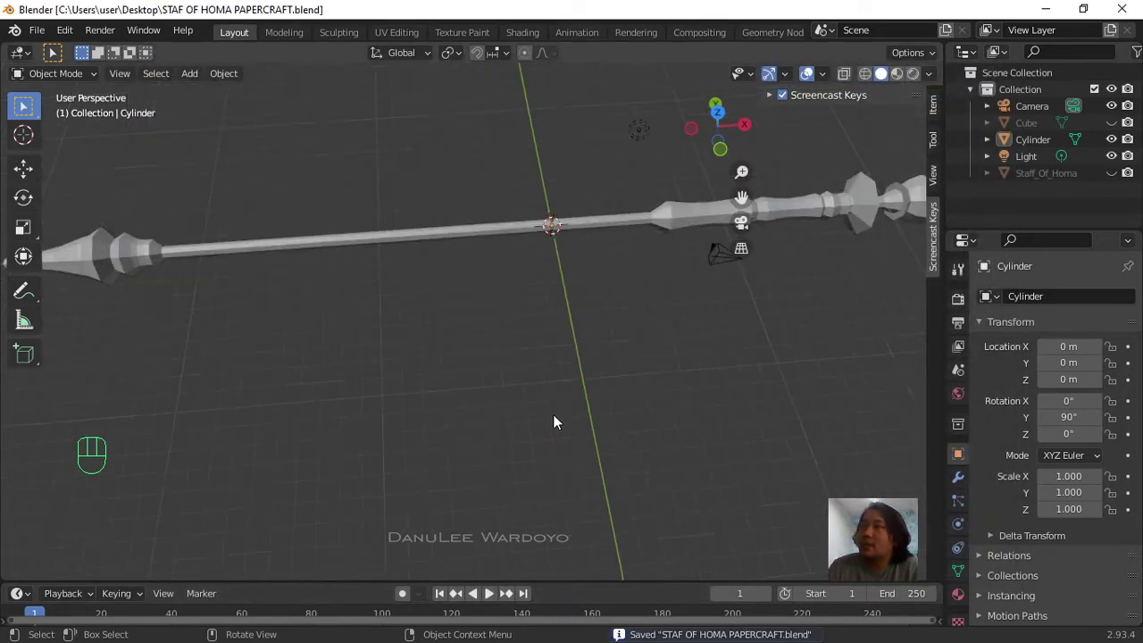
key(KP_7)
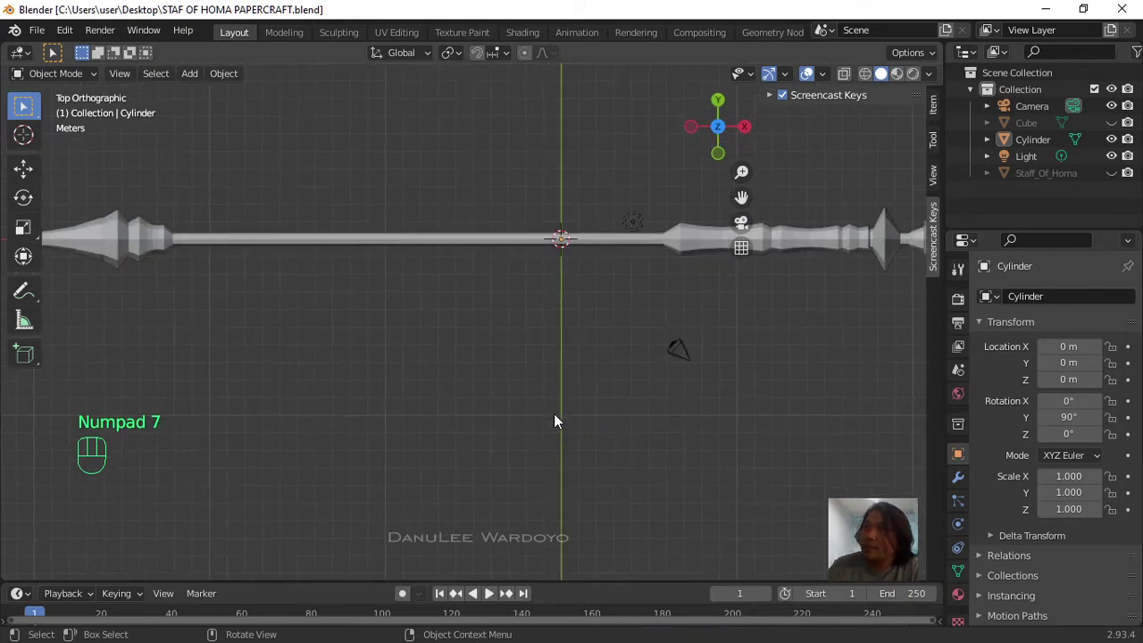
scroll(741, 388, down, 1)
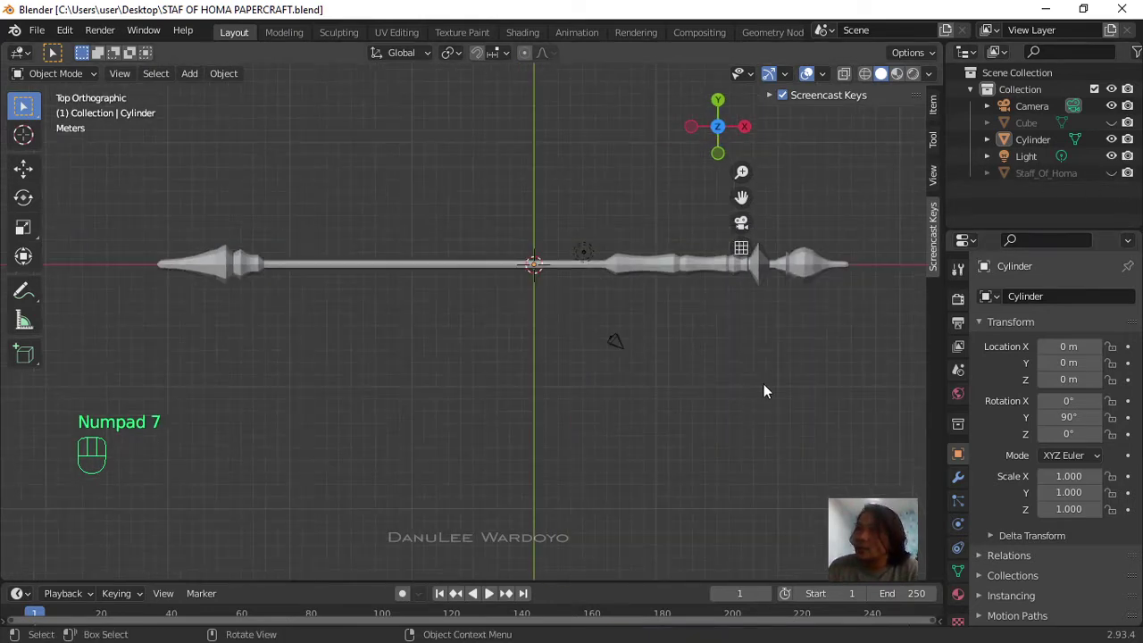
shift+middle_drag(763, 390, 469, 469)
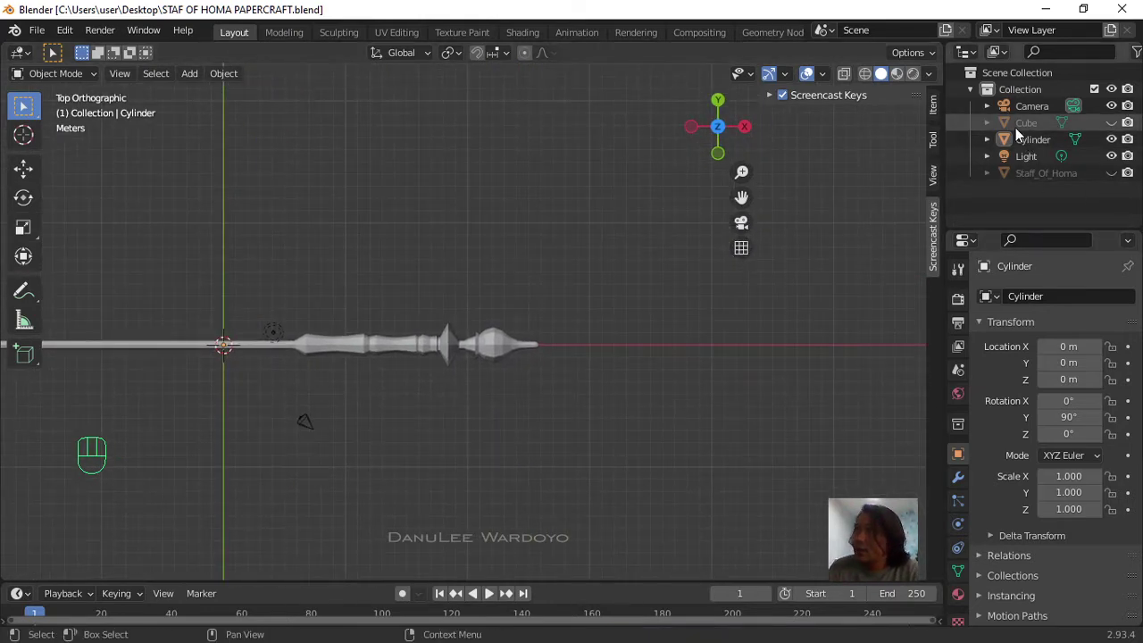
click(1110, 173)
Step: Examine the shapes of the reference's curled ornaments and flame-like blades around the head
scroll(516, 317, up, 5)
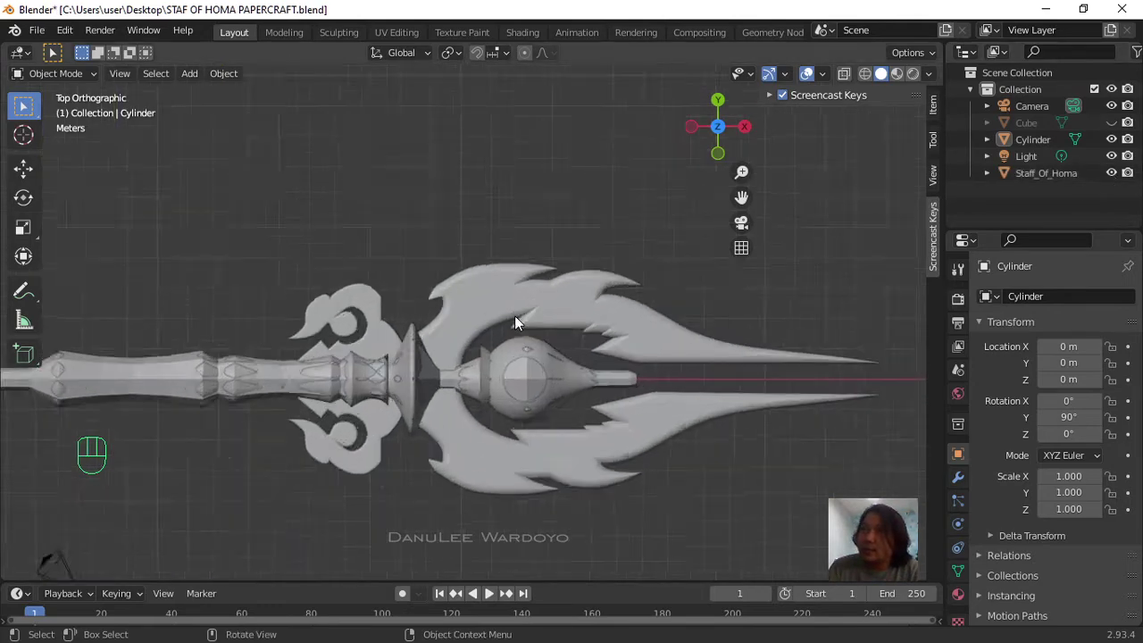
scroll(407, 329, down, 4)
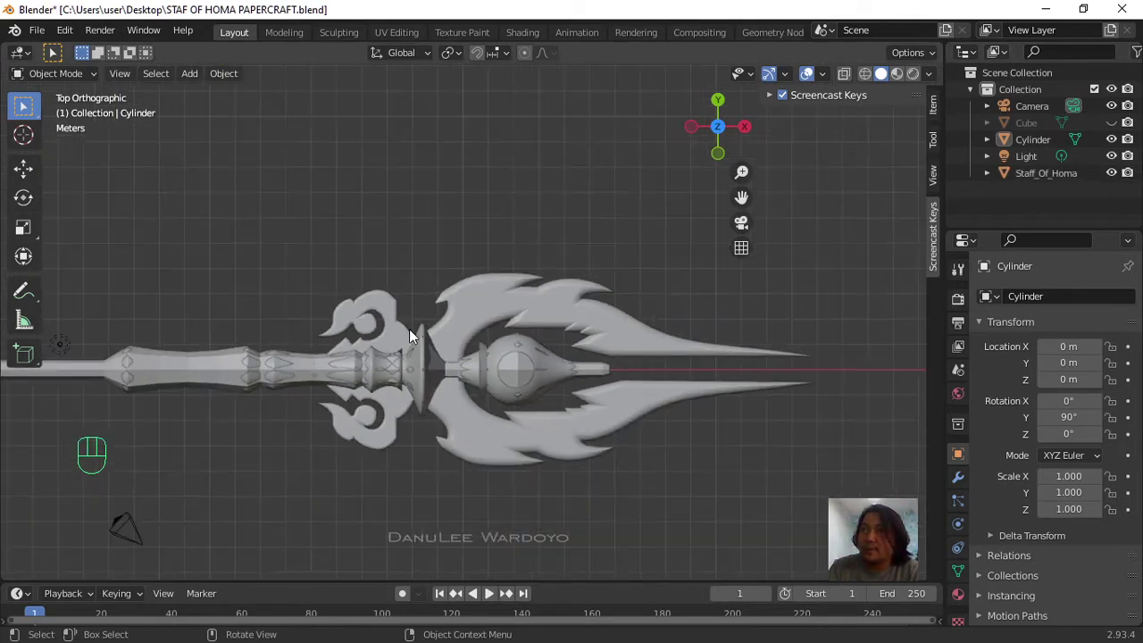
scroll(408, 328, up, 4)
scroll(435, 386, down, 3)
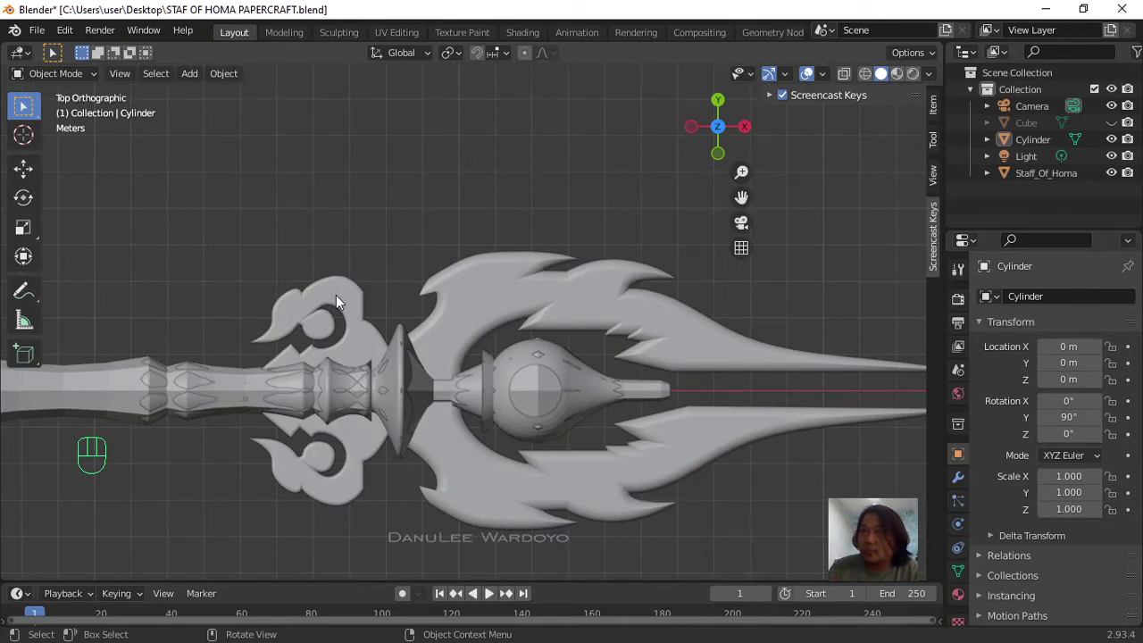
scroll(398, 336, up, 3)
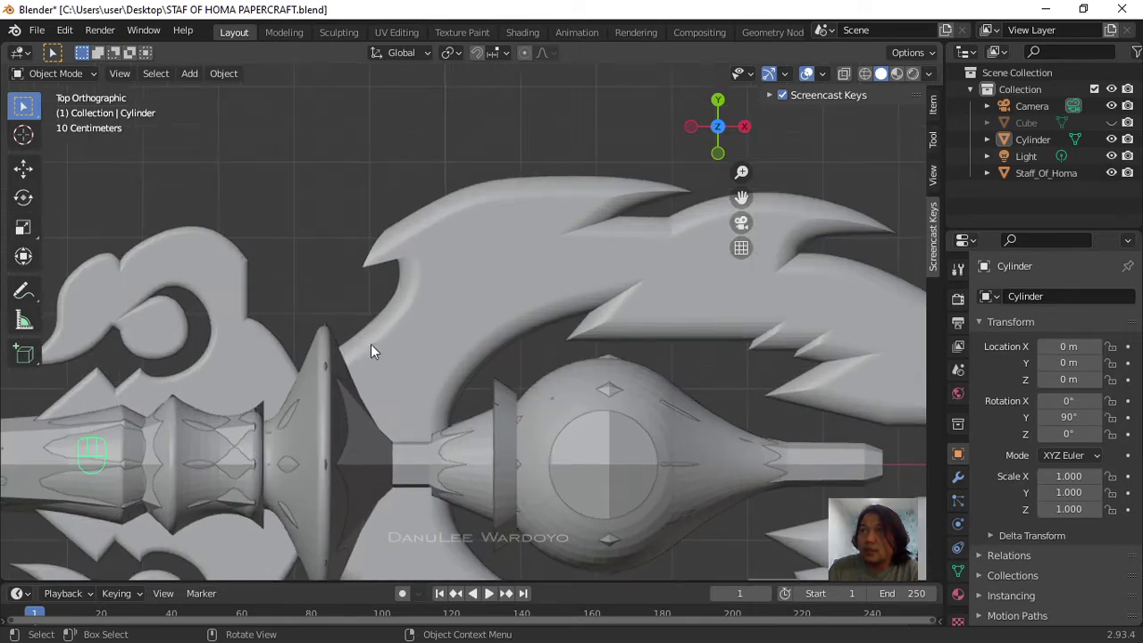
scroll(285, 330, down, 2)
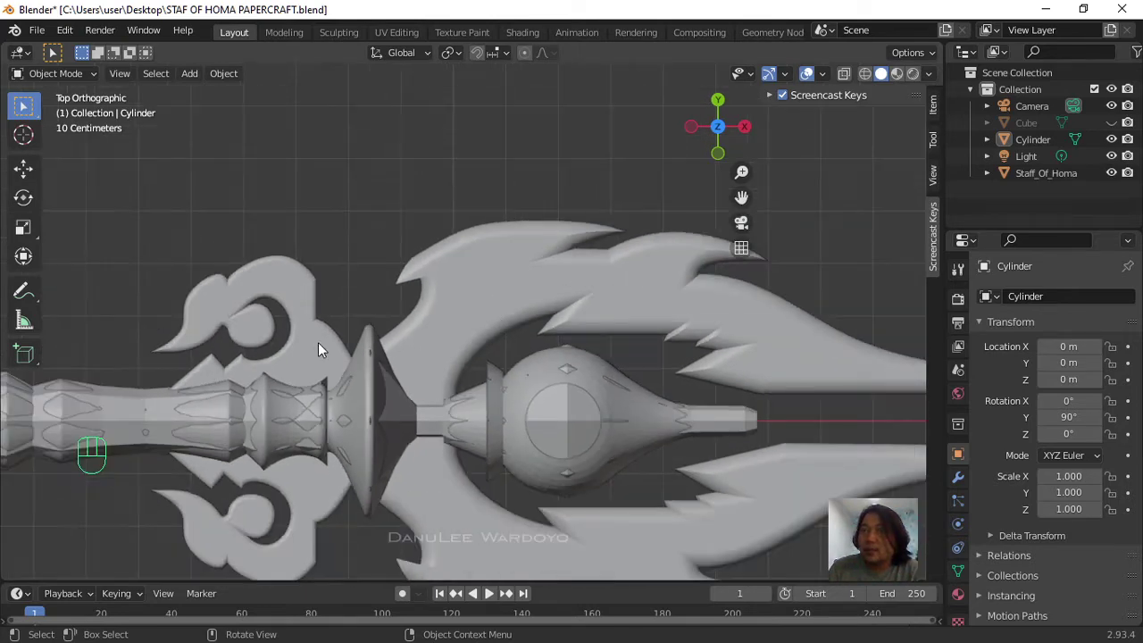
scroll(308, 389, down, 3)
mouse_move(361, 383)
middle_down()
mouse_move(425, 407)
mouse_move(391, 346)
mouse_move(398, 276)
mouse_move(339, 261)
mouse_move(335, 342)
mouse_move(398, 386)
mouse_move(357, 384)
middle_up()
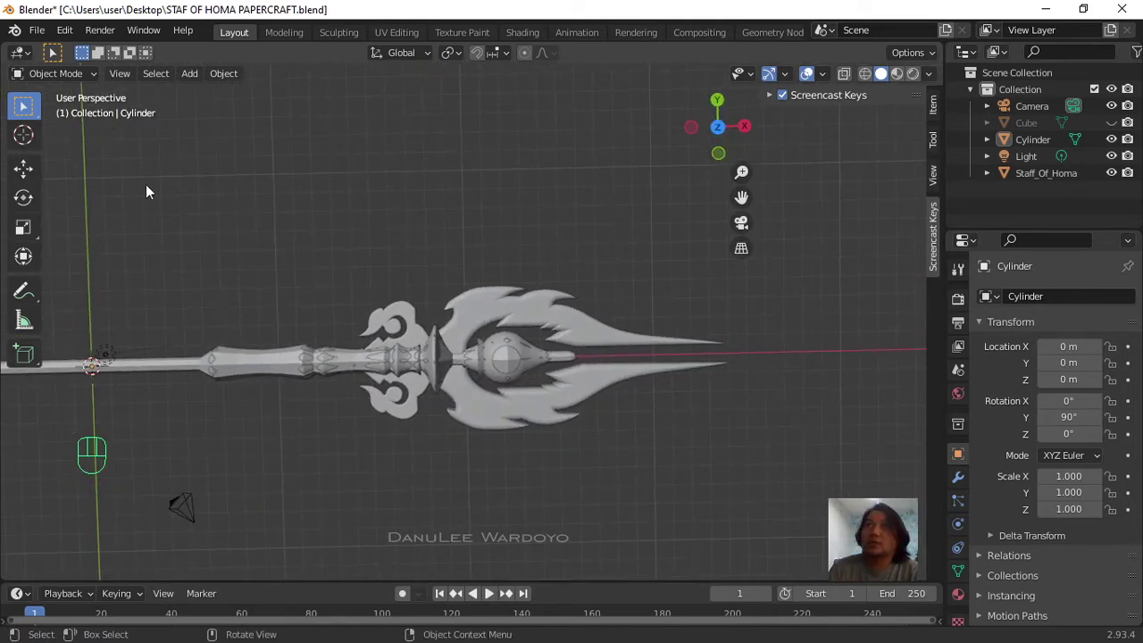
Step: Add a new mesh cube at the origin in Object Mode and view it from the top
click(76, 73)
click(66, 86)
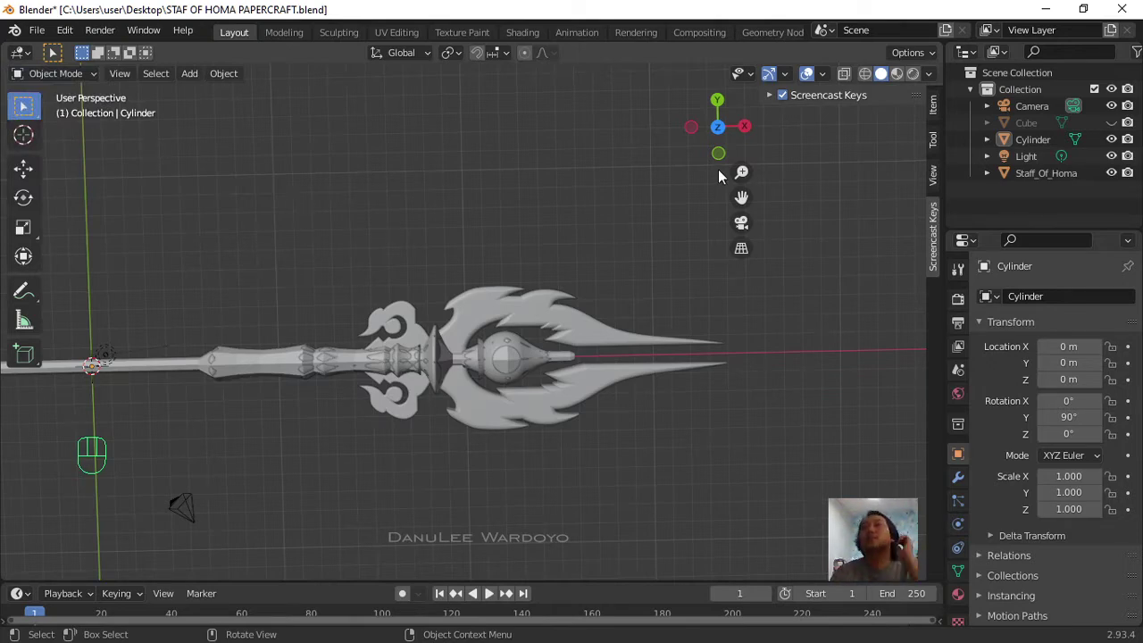
click(187, 76)
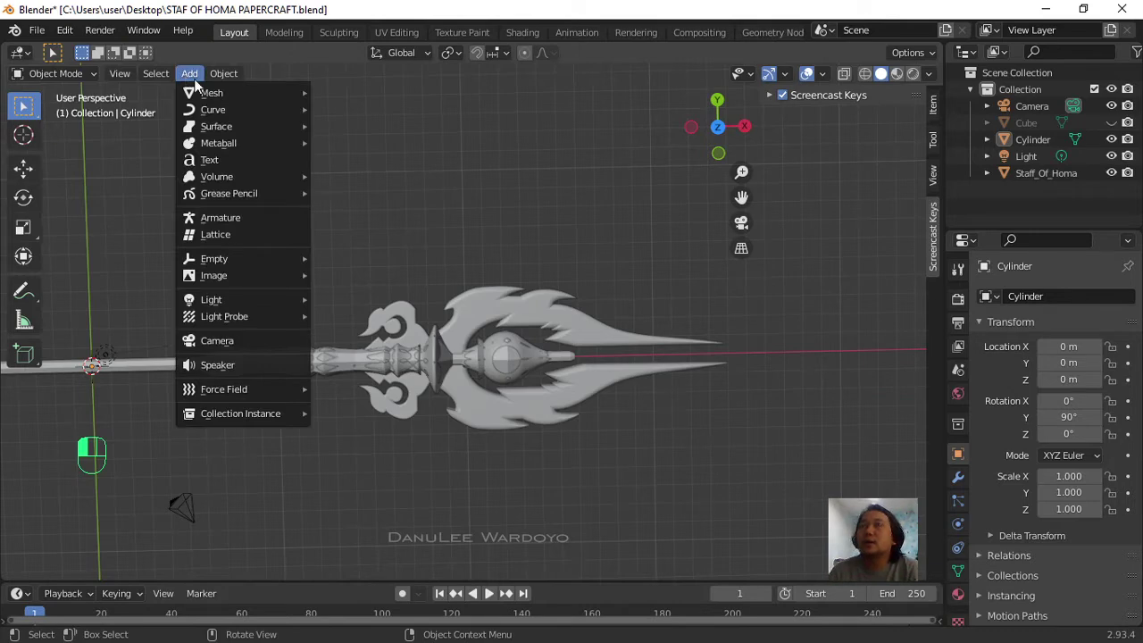
mouse_move(214, 94)
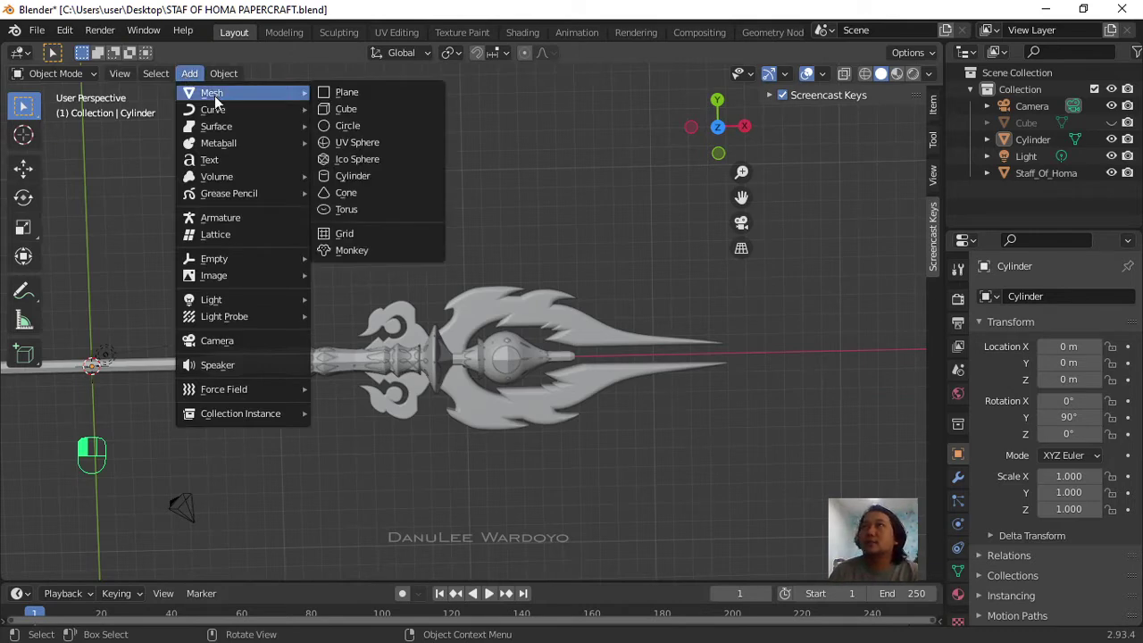
click(352, 108)
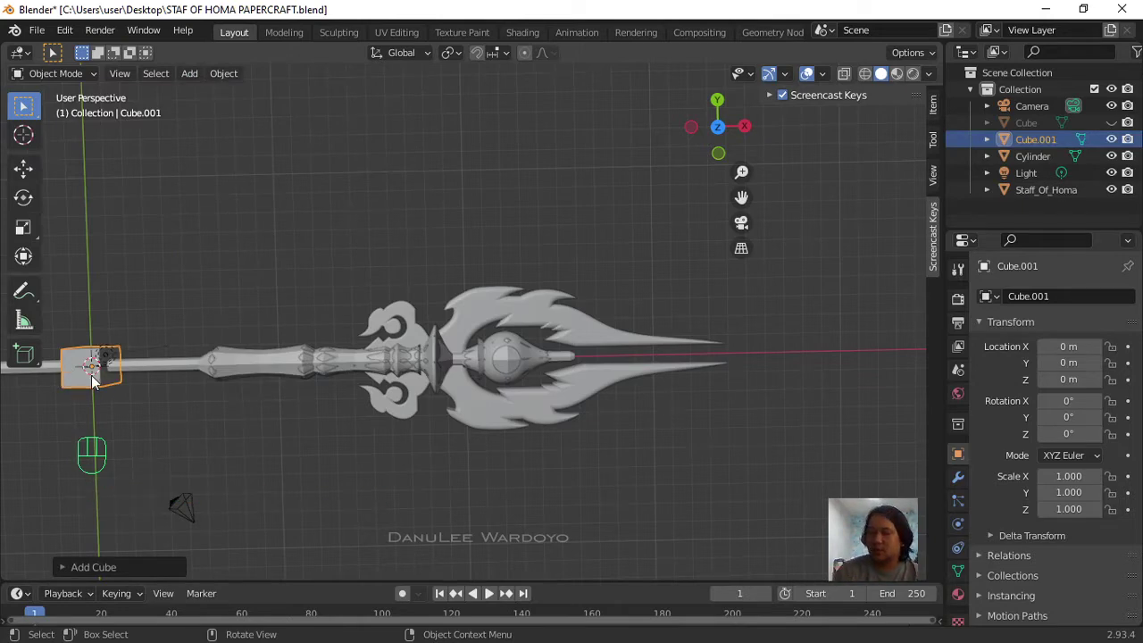
key(KP_7)
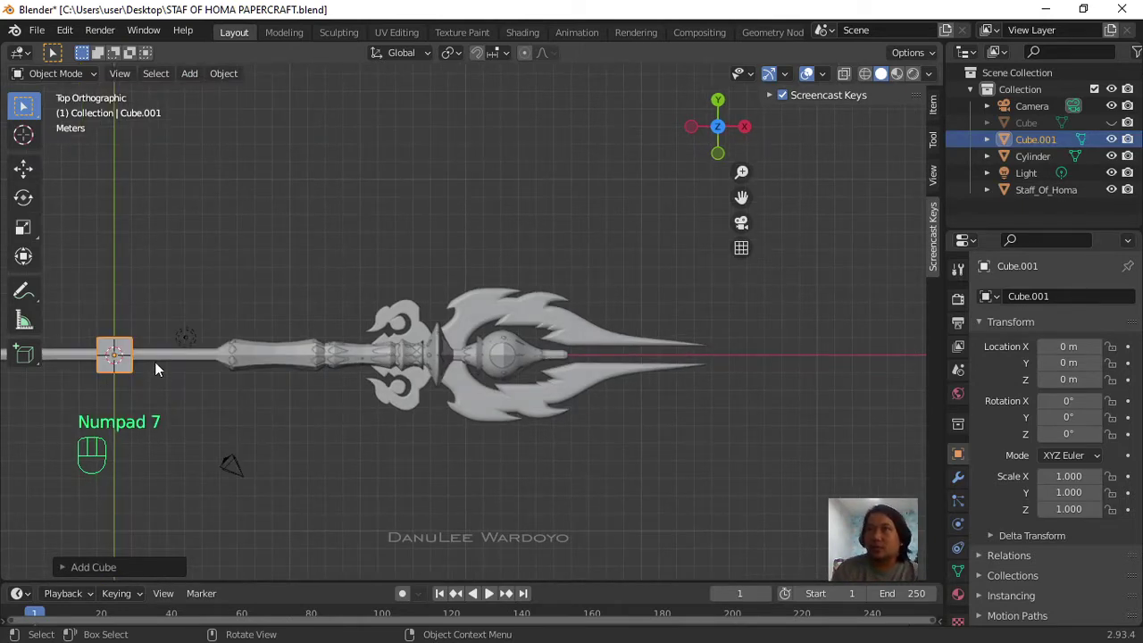
Step: Enter Edit Mode on the new cube and add a Mirror modifier to it
click(958, 480)
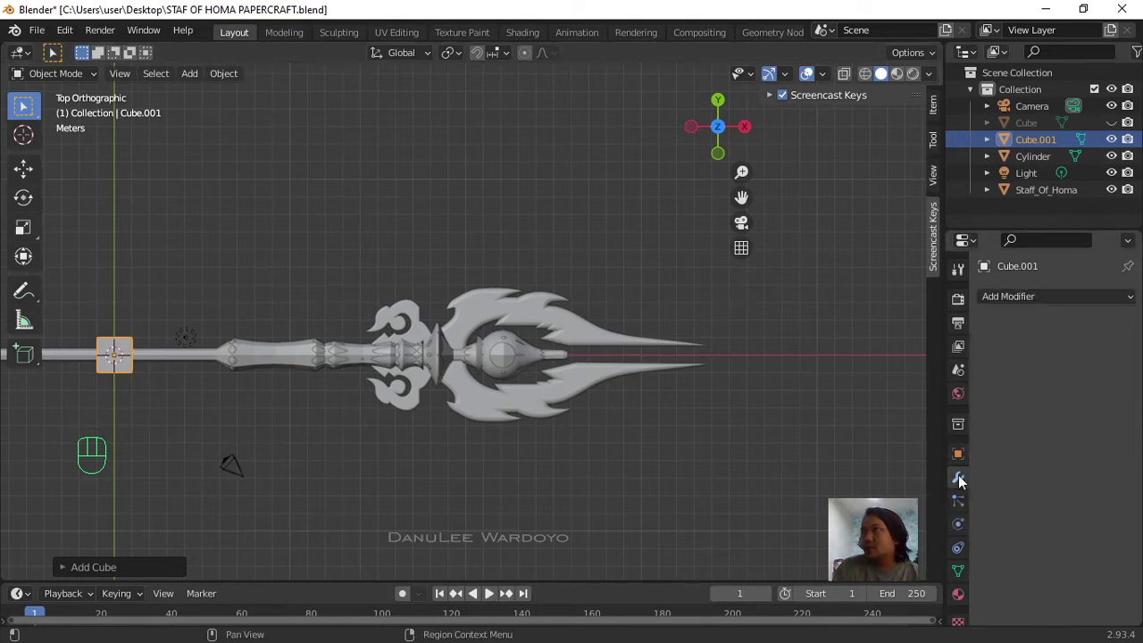
click(1032, 297)
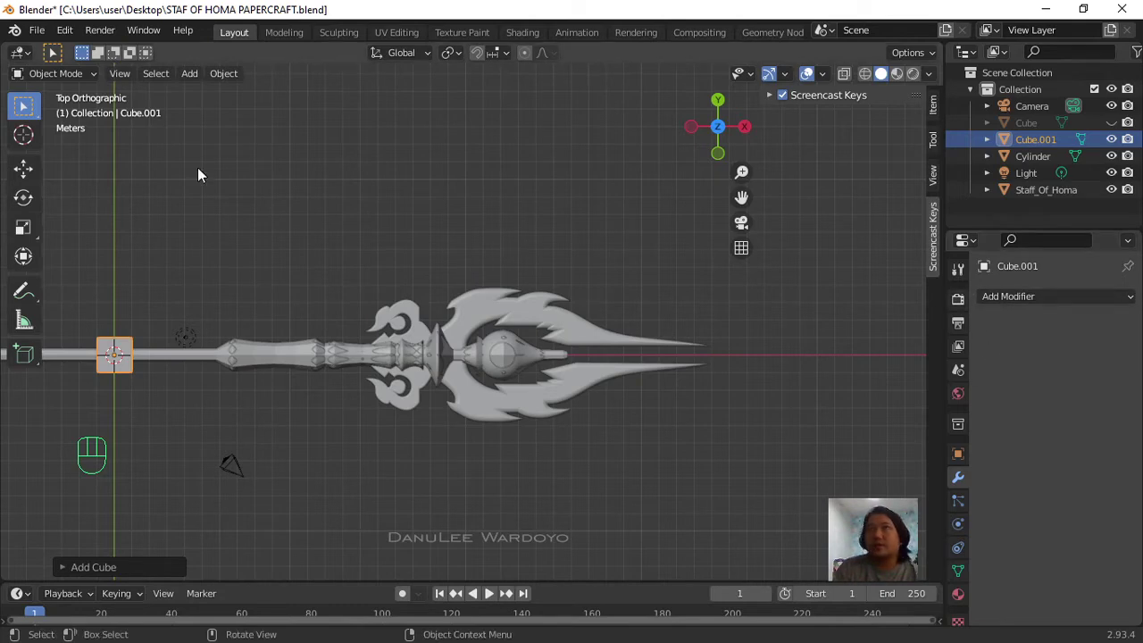
click(35, 75)
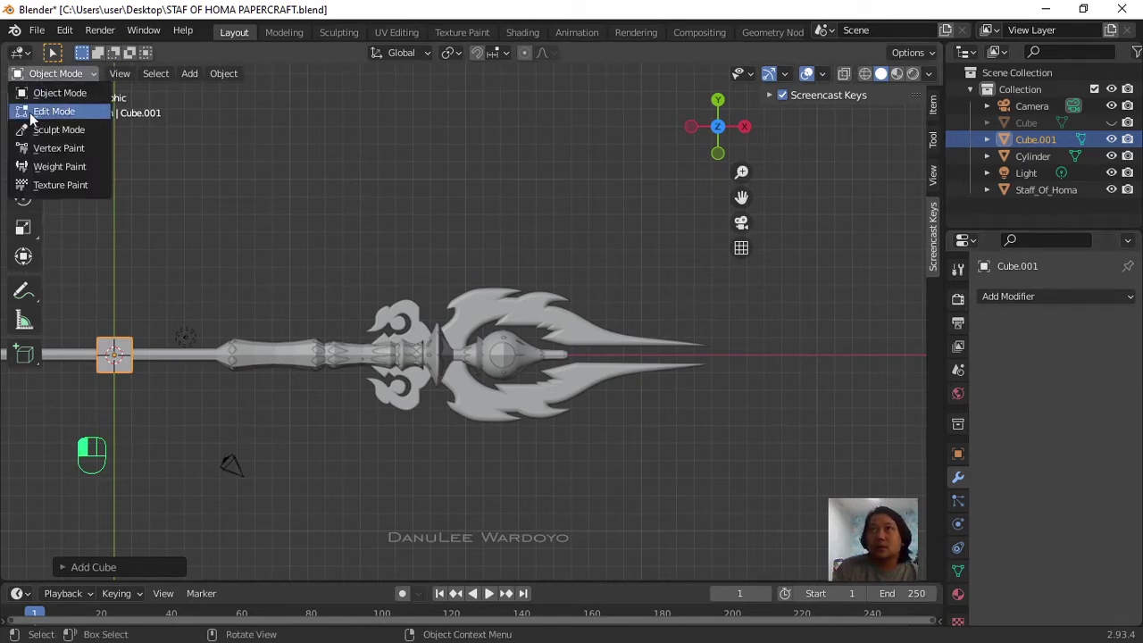
click(32, 113)
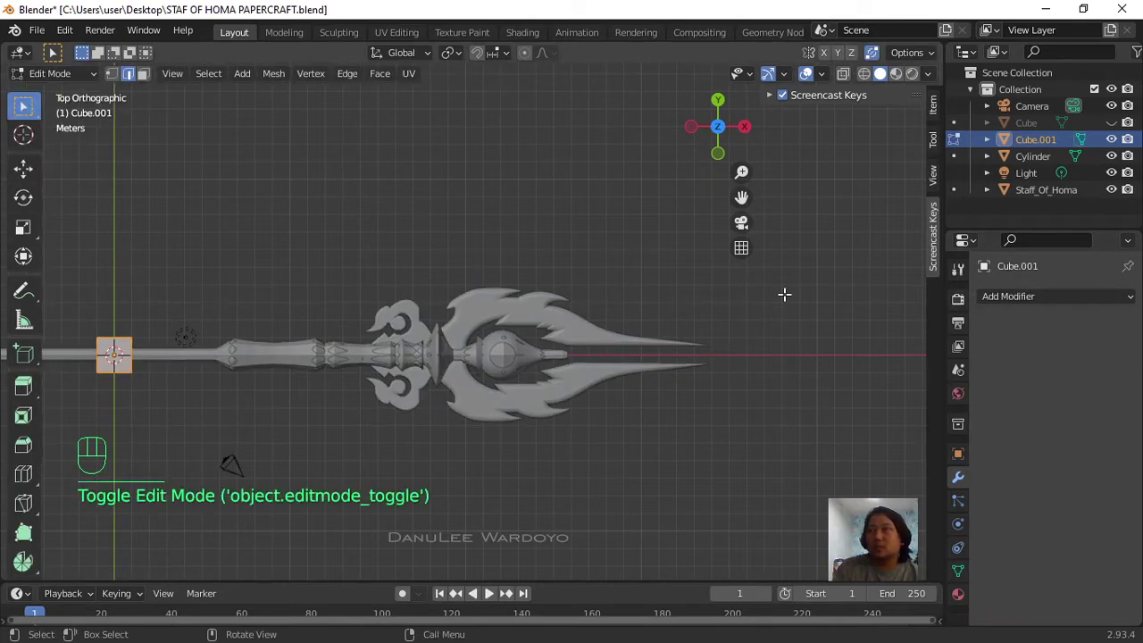
click(1022, 300)
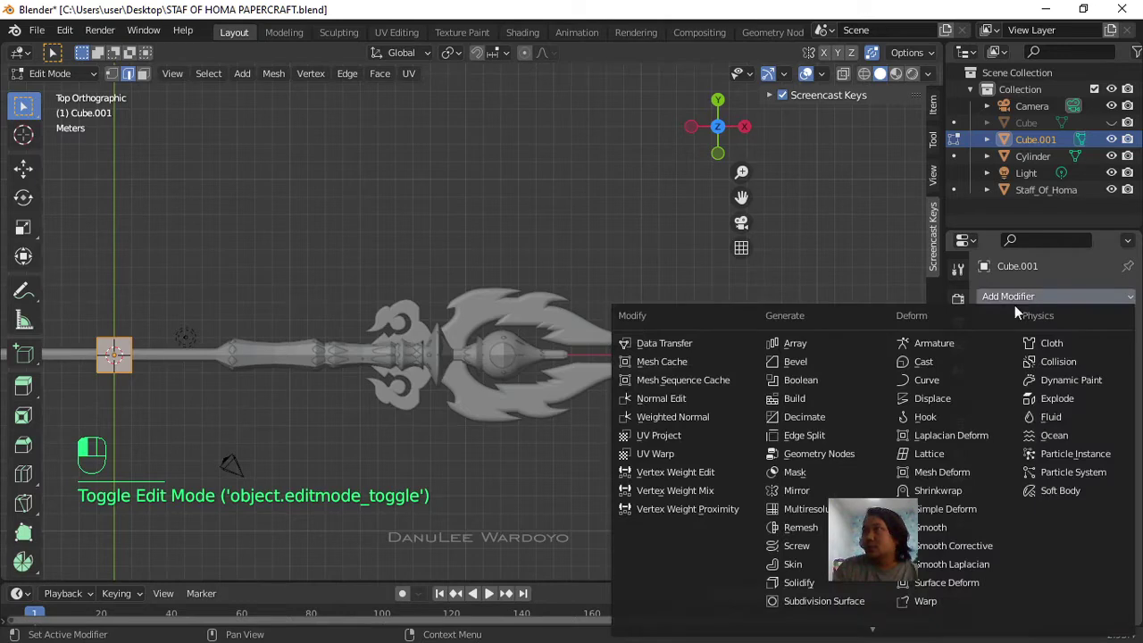
click(795, 490)
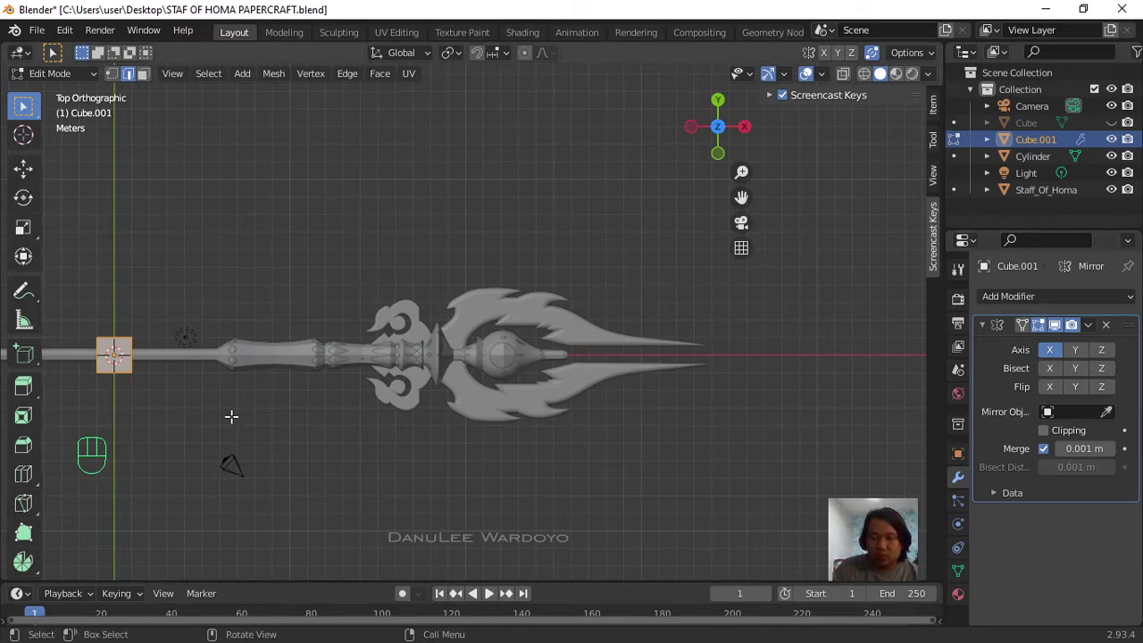
Step: Set the mirror to the Y axis only and move the cube's mesh away from the origin to beside the staff's grip
scroll(357, 328, down, 1)
scroll(387, 327, up, 3)
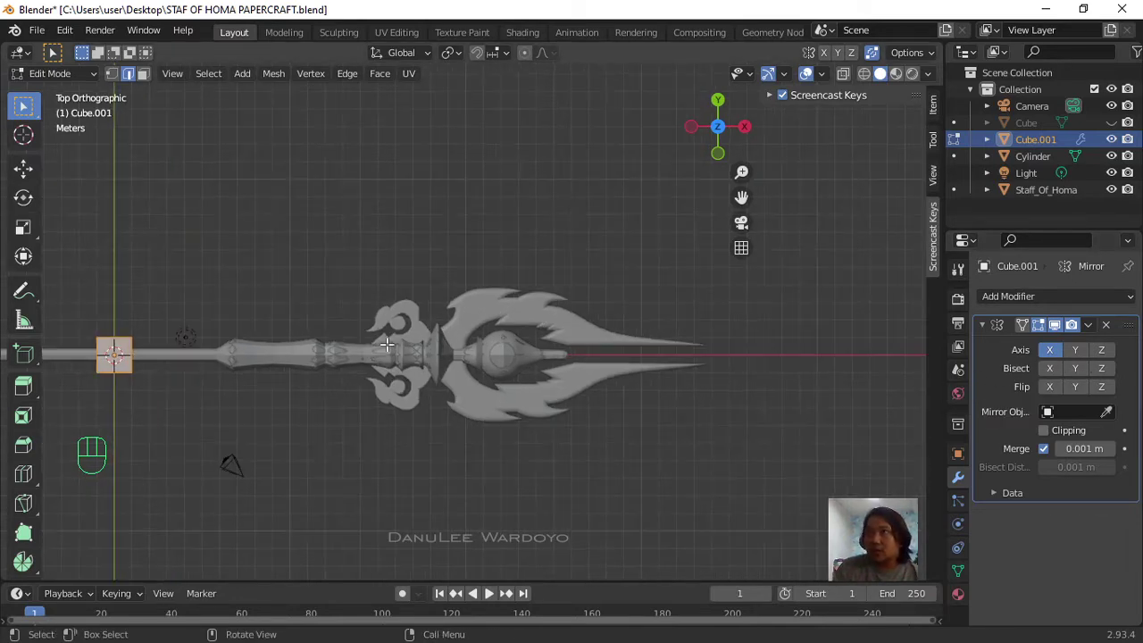
scroll(516, 357, down, 3)
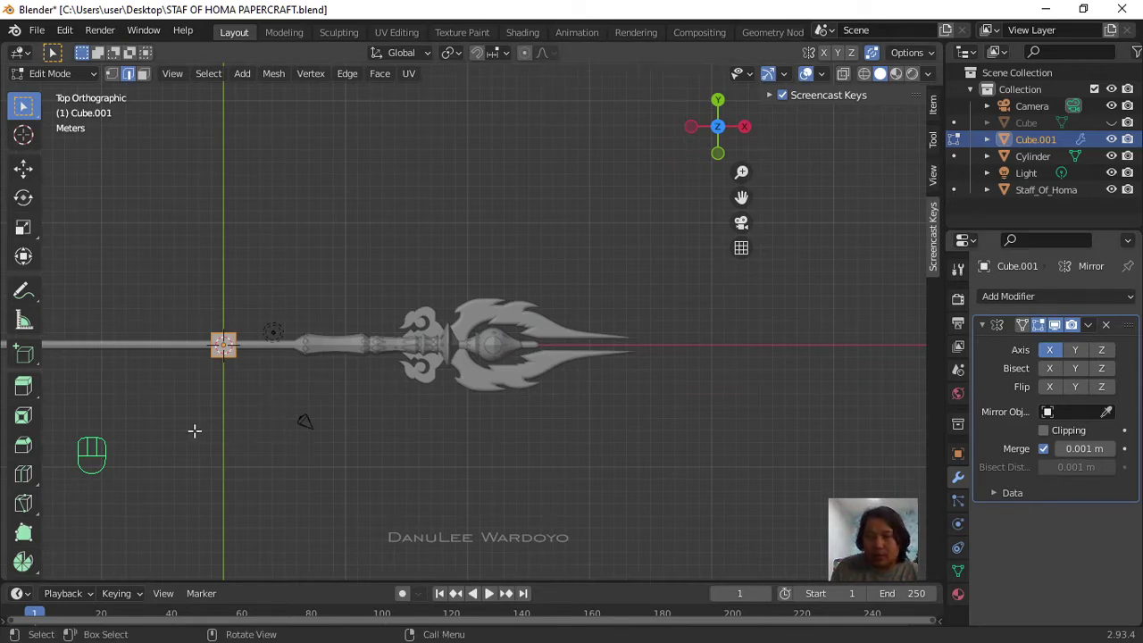
key(g)
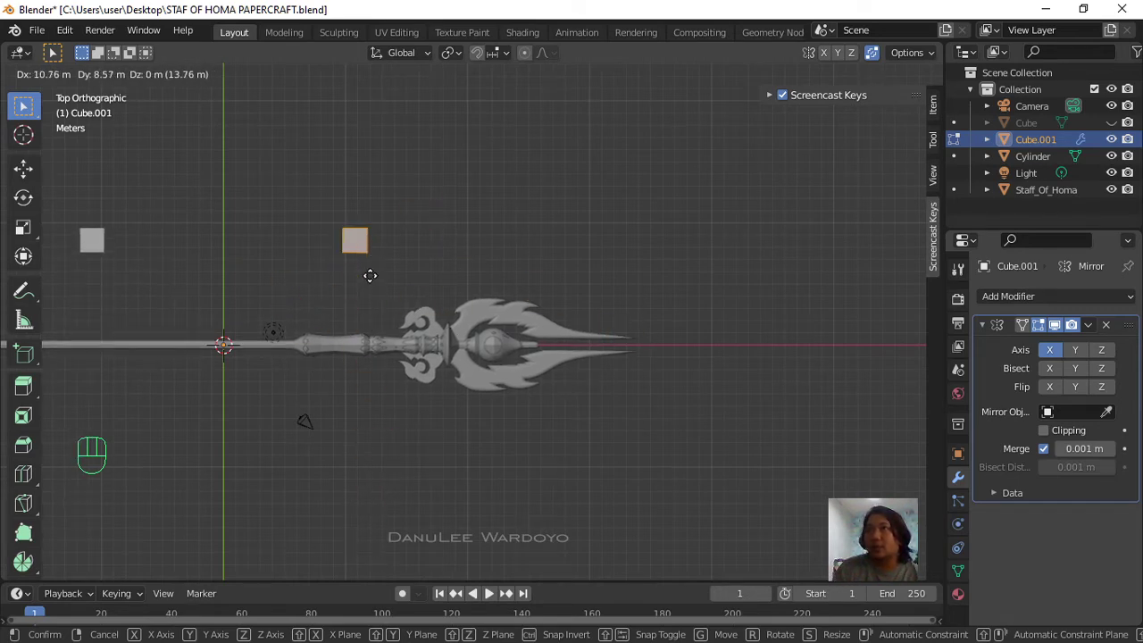
right_click(370, 276)
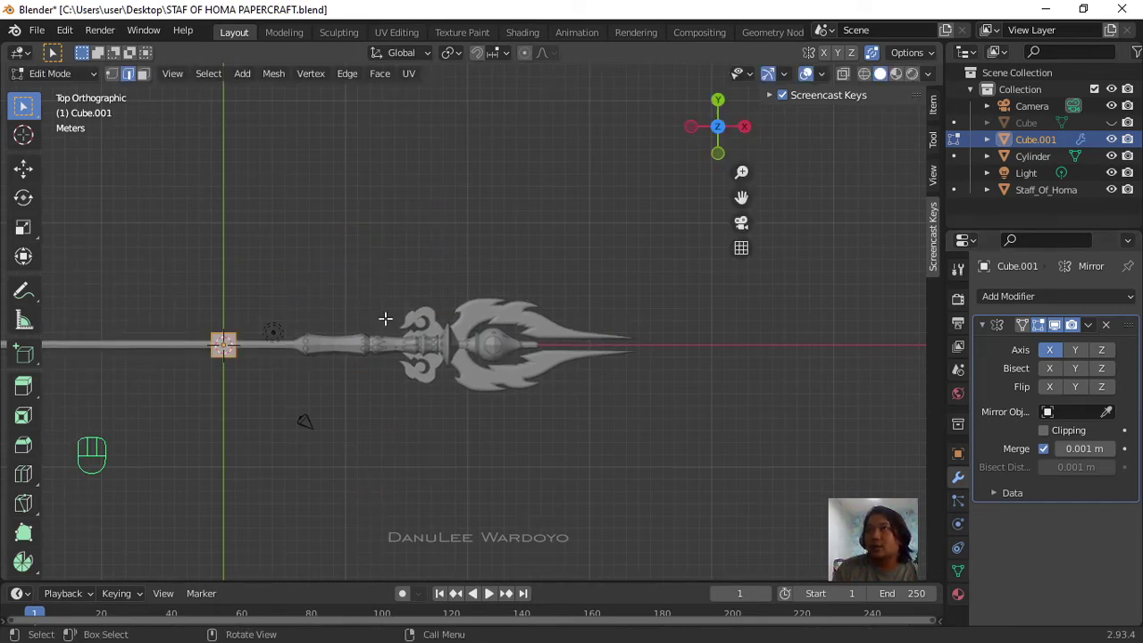
click(1075, 353)
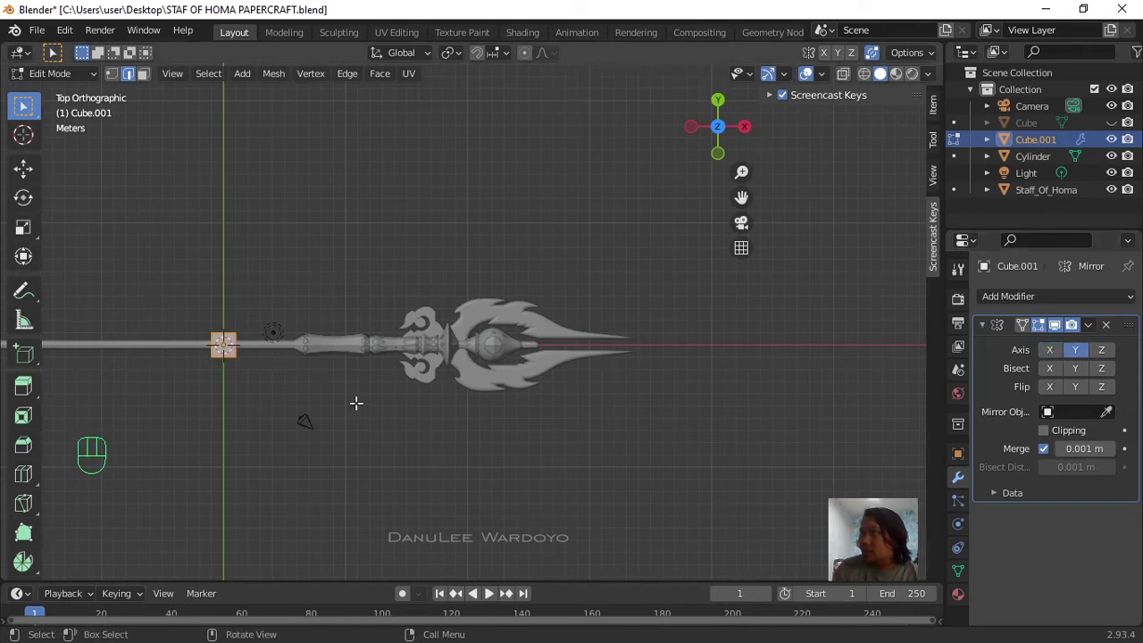
key(g)
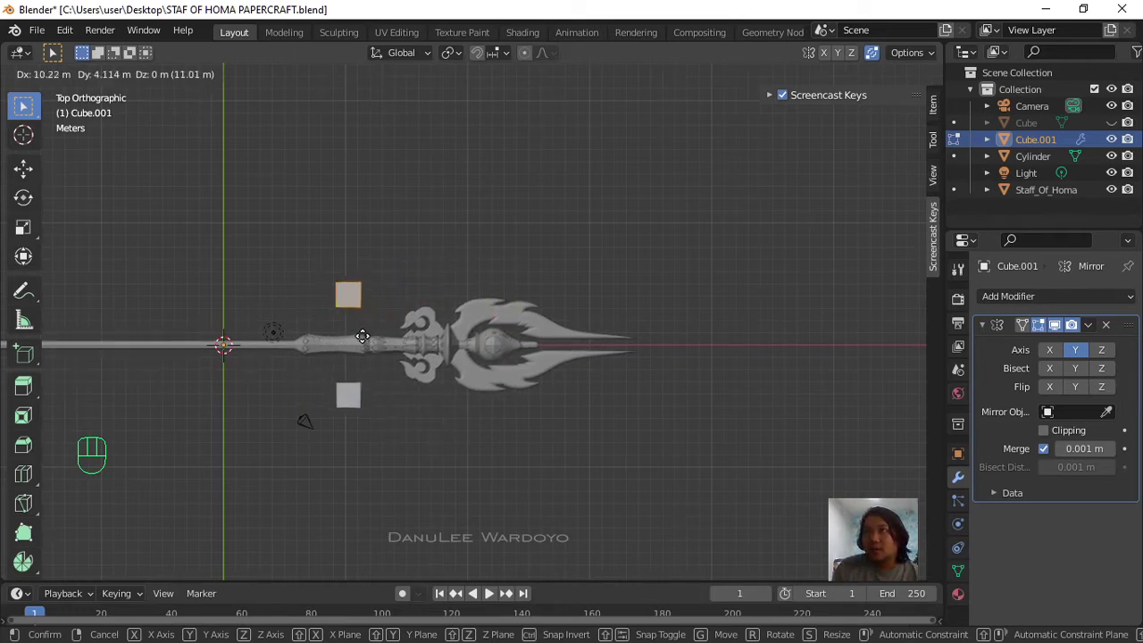
click(350, 332)
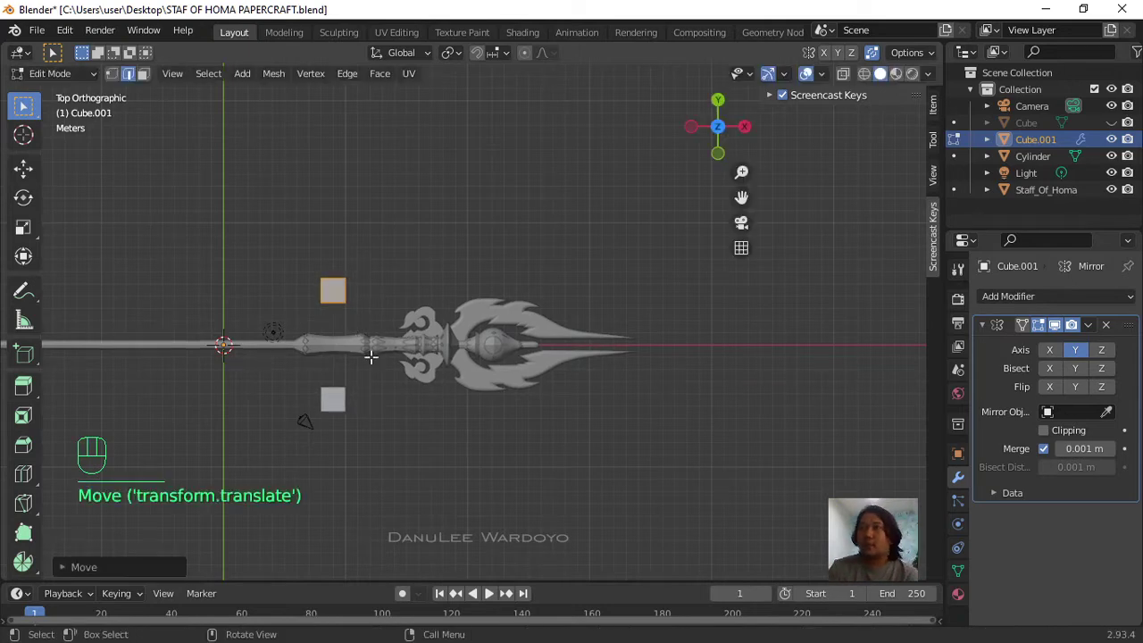
Step: Add one horizontal loop cut around the cube at mid-height
scroll(371, 357, up, 2)
scroll(395, 446, down, 1)
middle_drag(395, 447, 485, 259)
scroll(485, 259, up, 5)
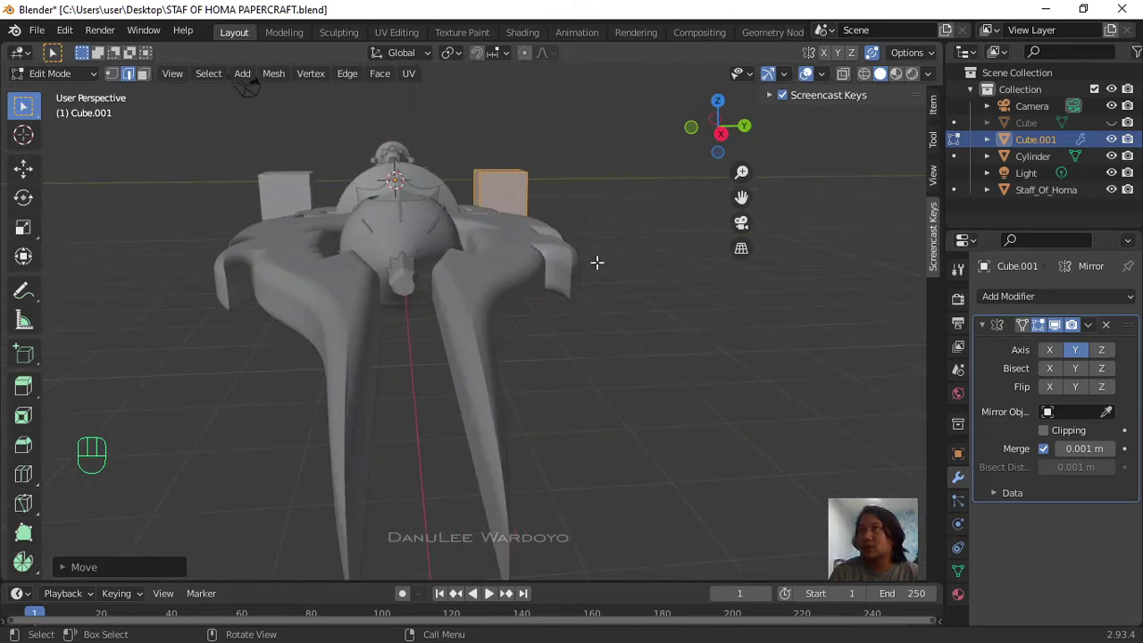
shift+middle_drag(598, 260, 358, 421)
scroll(488, 293, up, 4)
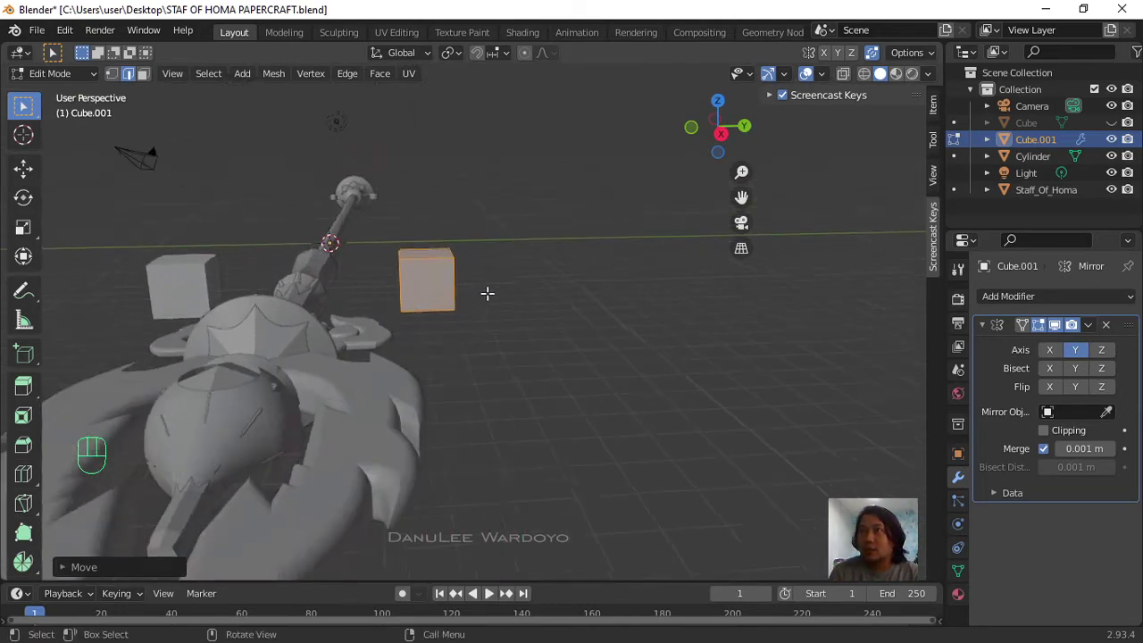
middle_drag(479, 287, 409, 209)
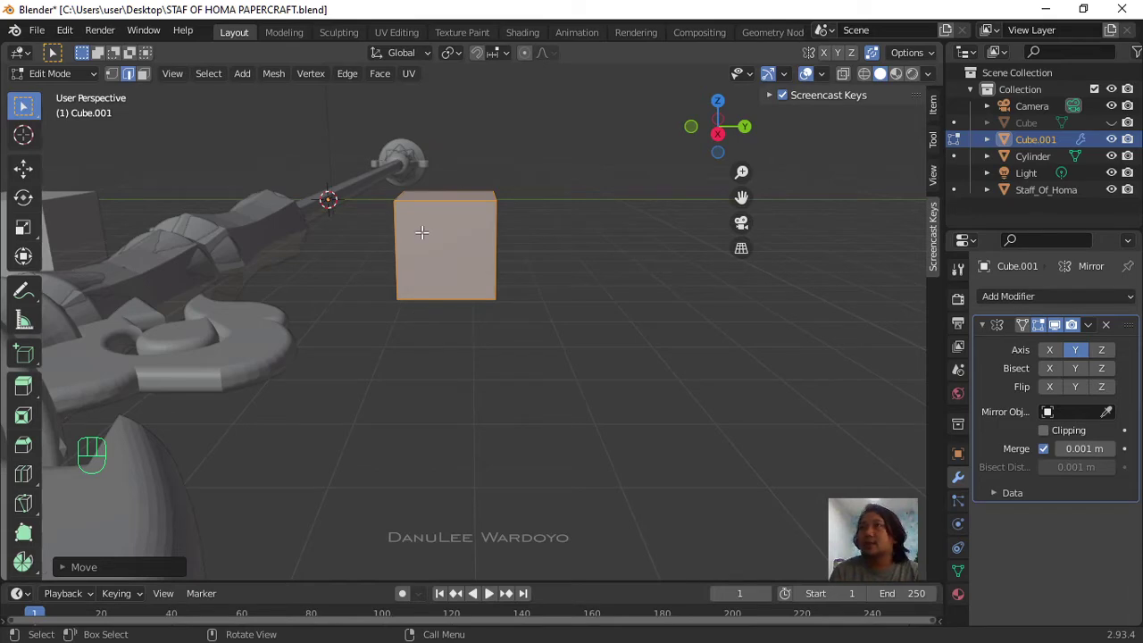
middle_drag(421, 232, 430, 315)
middle_drag(507, 272, 334, 518)
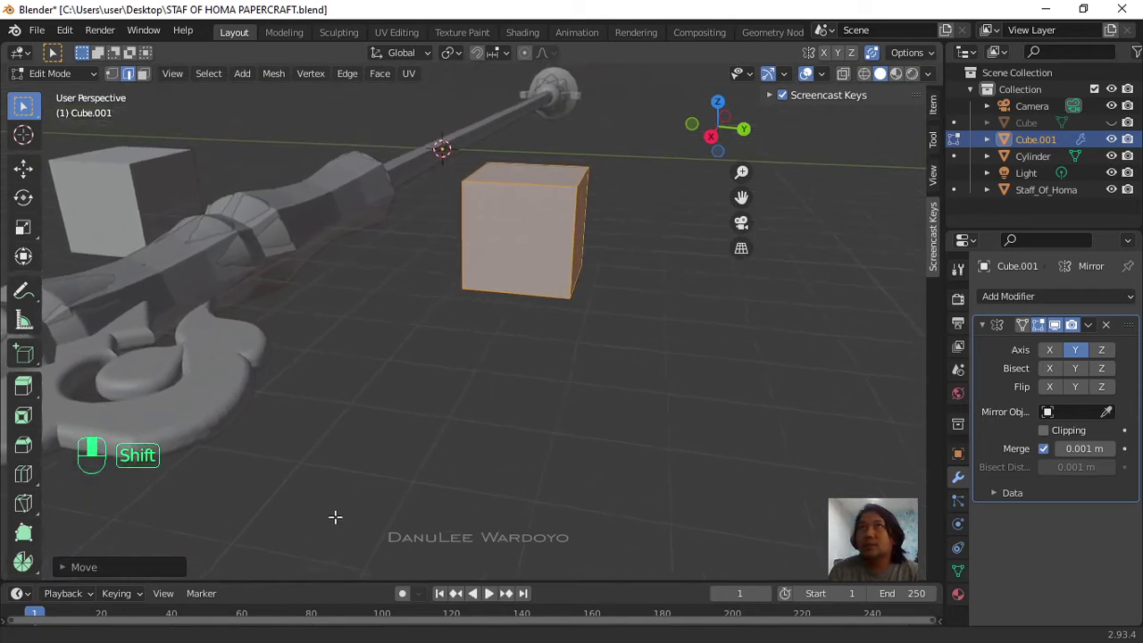
scroll(638, 178, up, 1)
middle_drag(373, 424, 568, 191)
scroll(571, 191, up, 1)
key(ctrl+r)
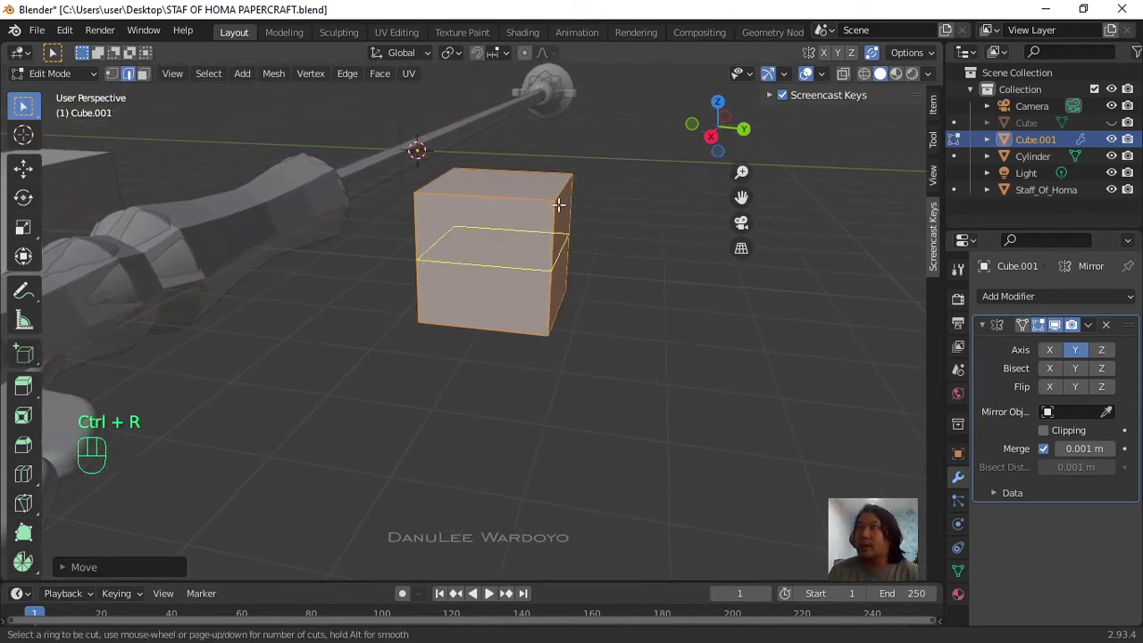
click(542, 230)
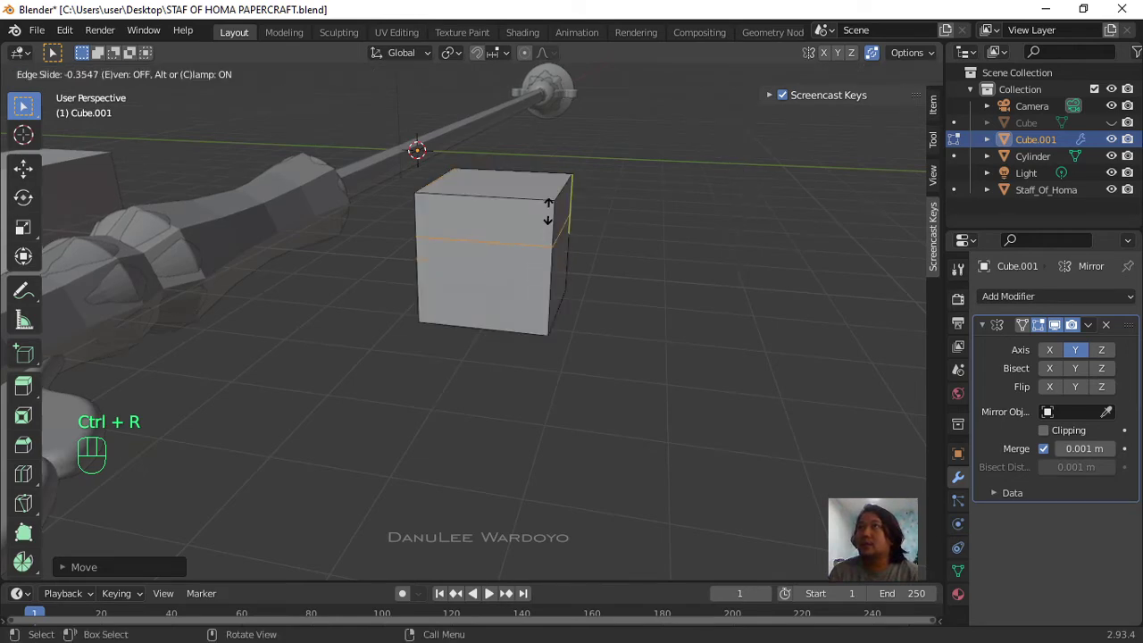
click(509, 246)
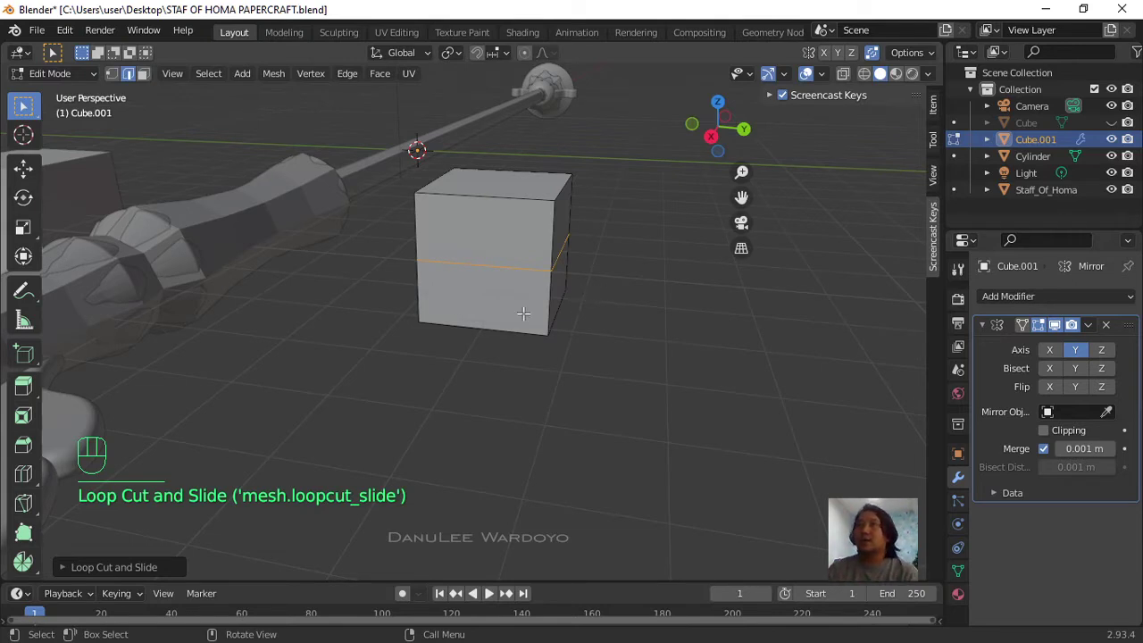
Step: Turn on X-ray and delete the vertices of the cube's upper and lower faces, keeping only the middle edge loop
click(142, 75)
click(526, 184)
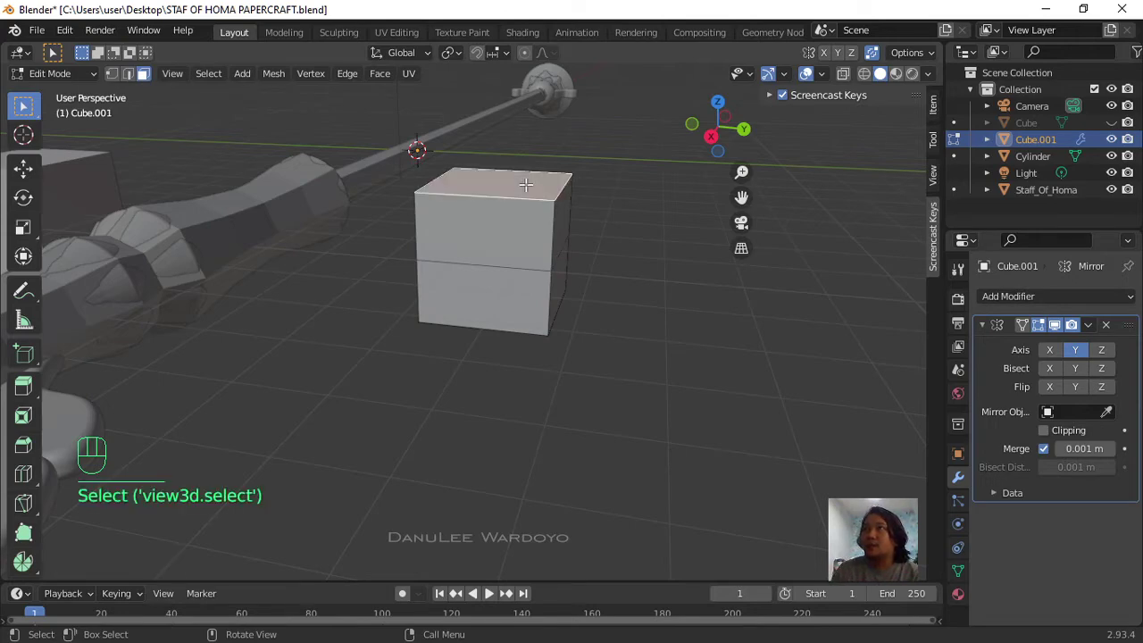
middle_drag(607, 265, 636, 269)
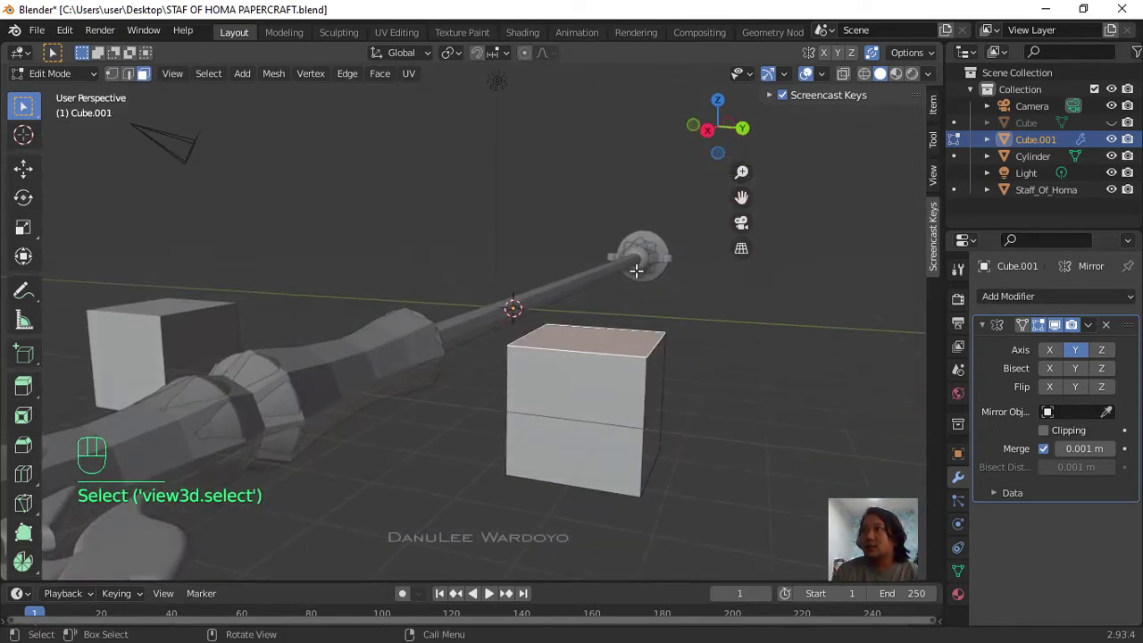
click(842, 74)
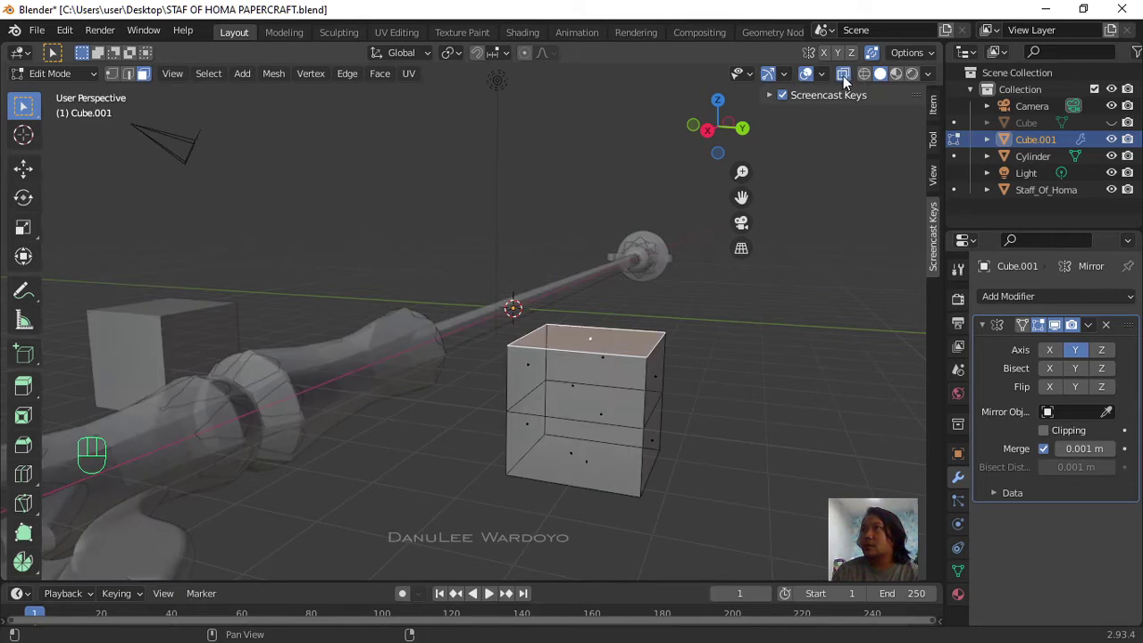
key(shift)
shift+click(587, 463)
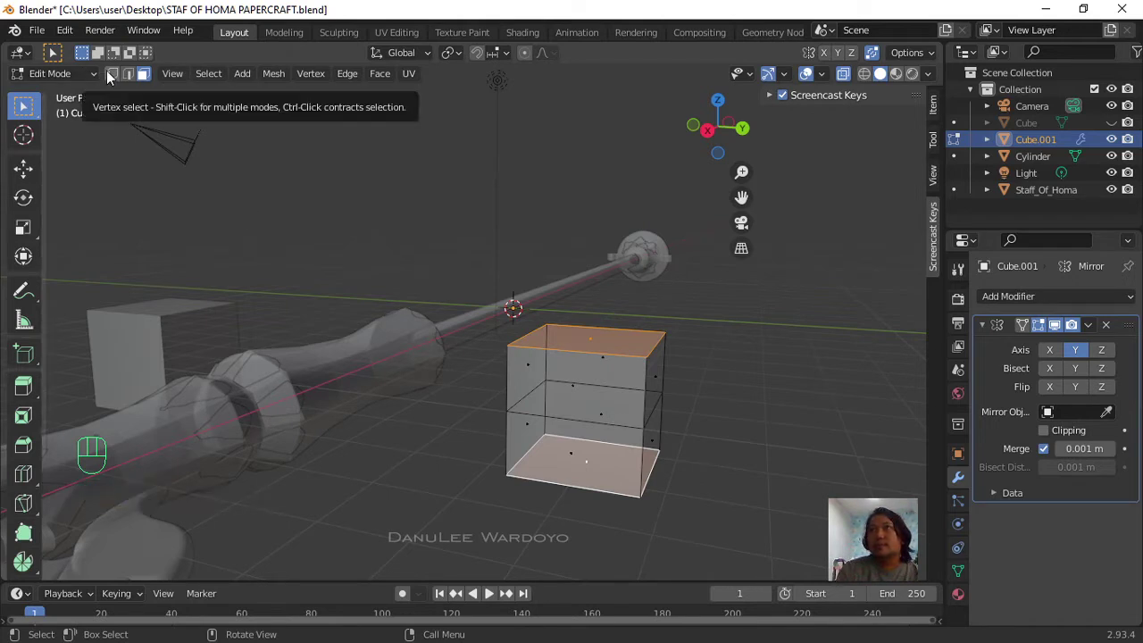
click(111, 74)
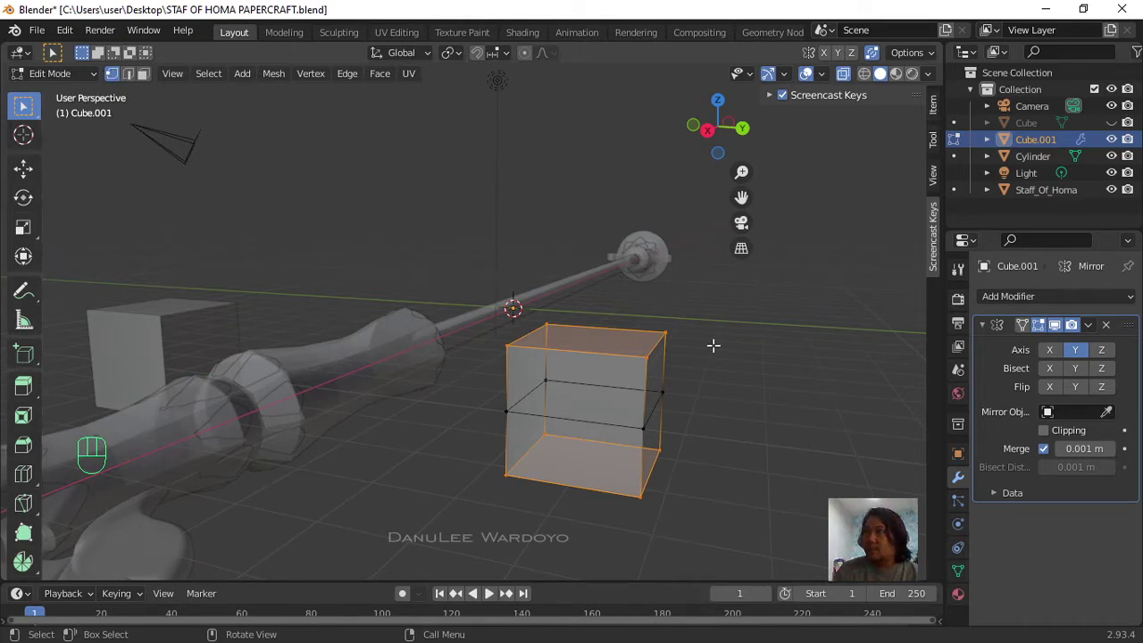
key(x)
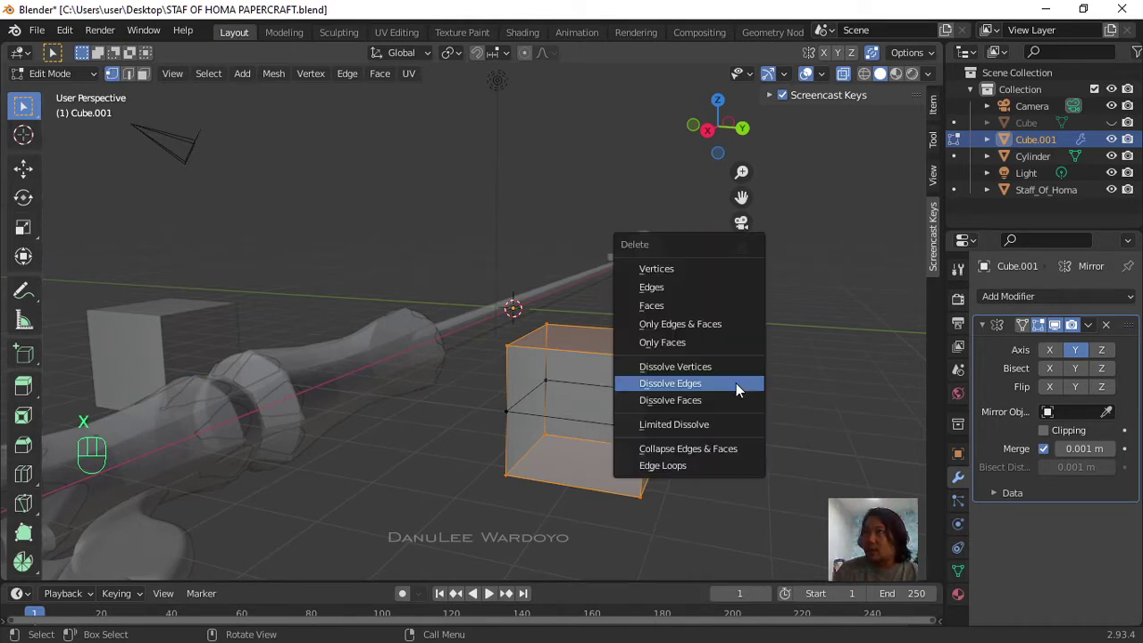
click(656, 269)
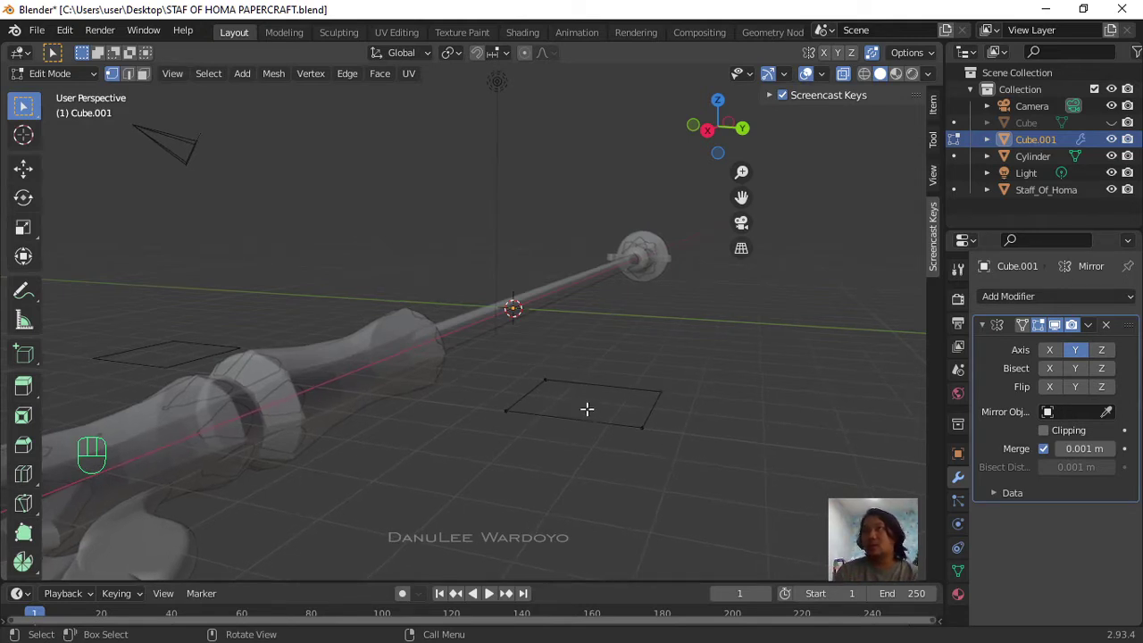
Step: Fill the remaining square edge loop with a face and deselect everything
middle_drag(586, 408, 567, 403)
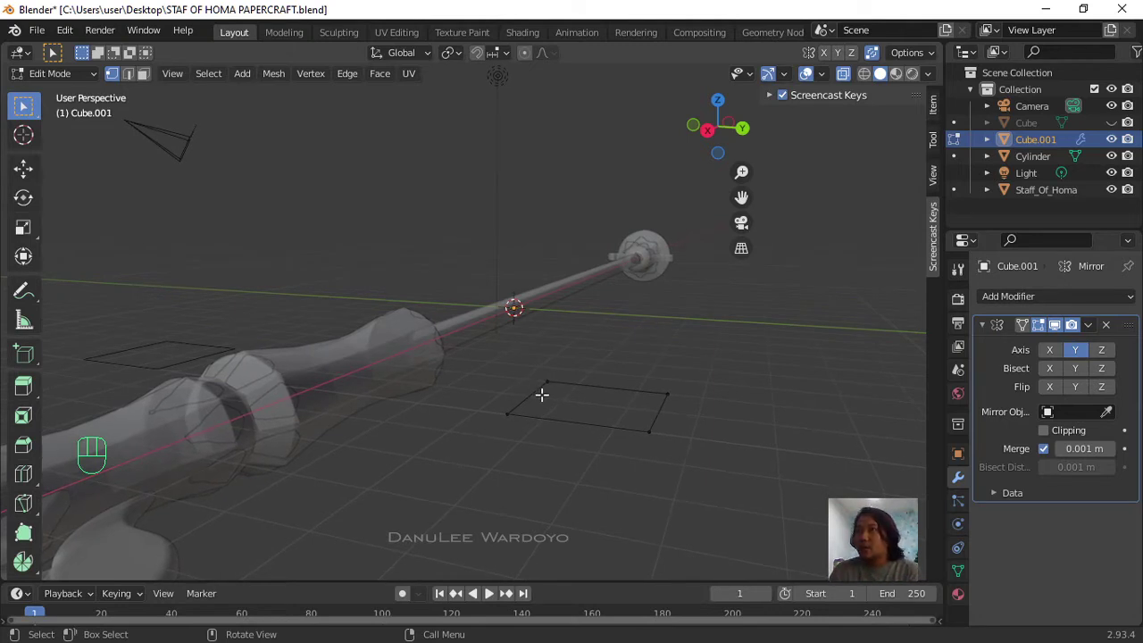
click(544, 388)
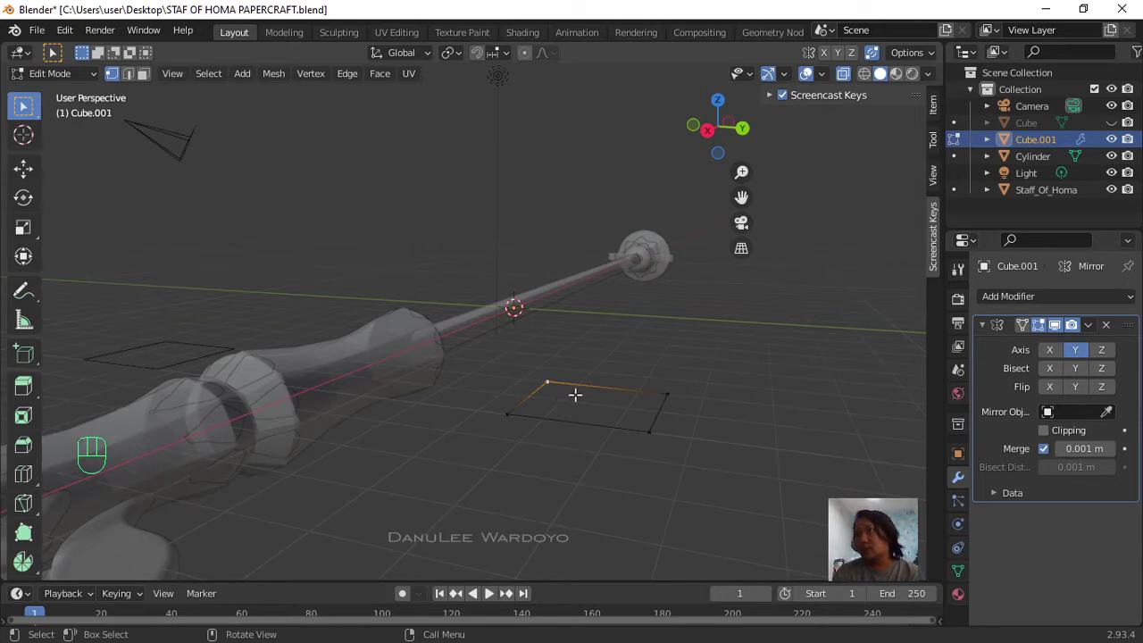
key(a)
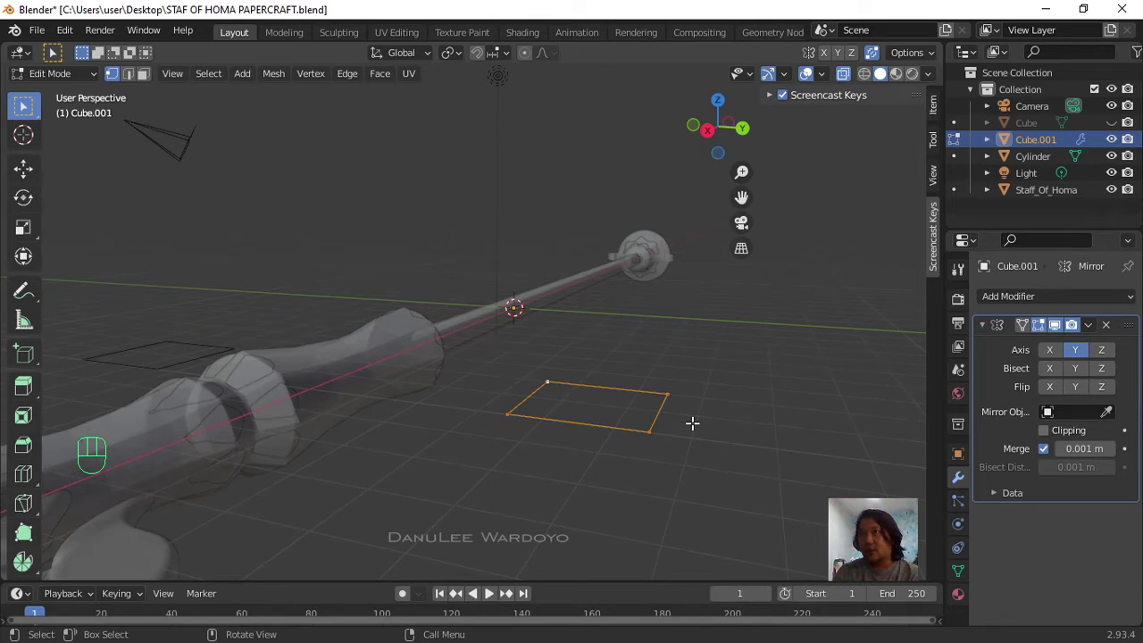
key(f)
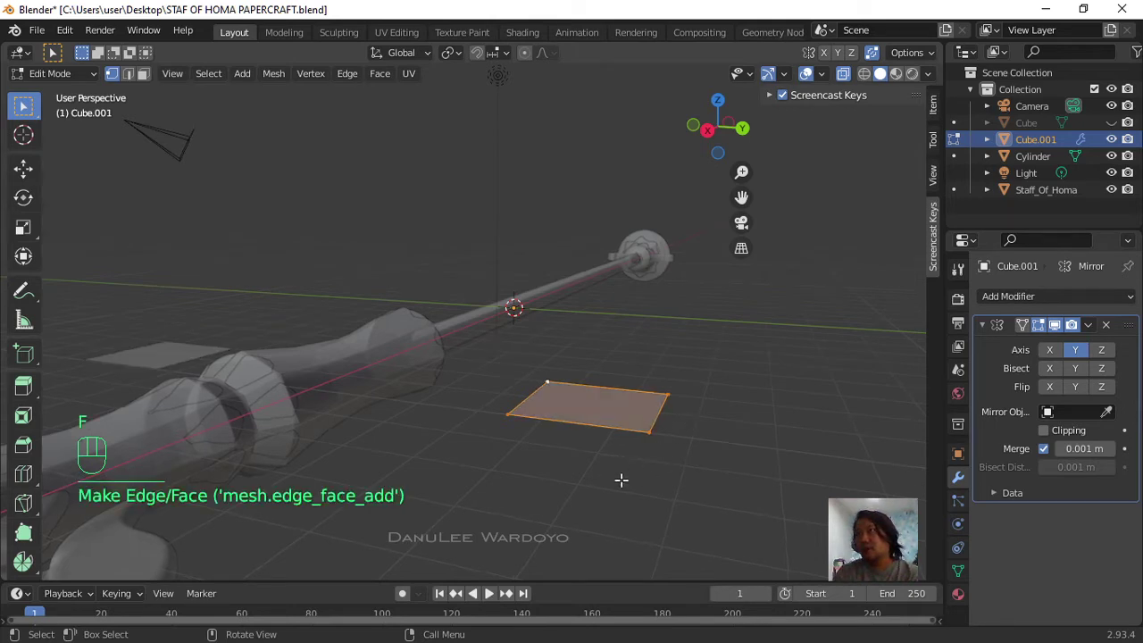
click(531, 484)
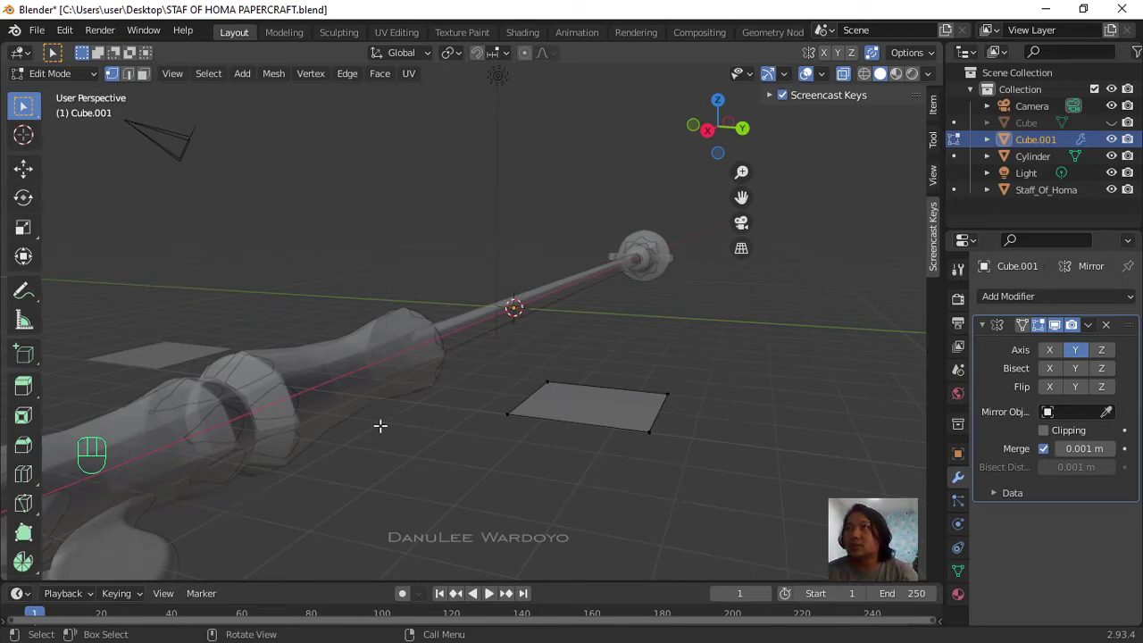
drag(451, 414, 428, 420)
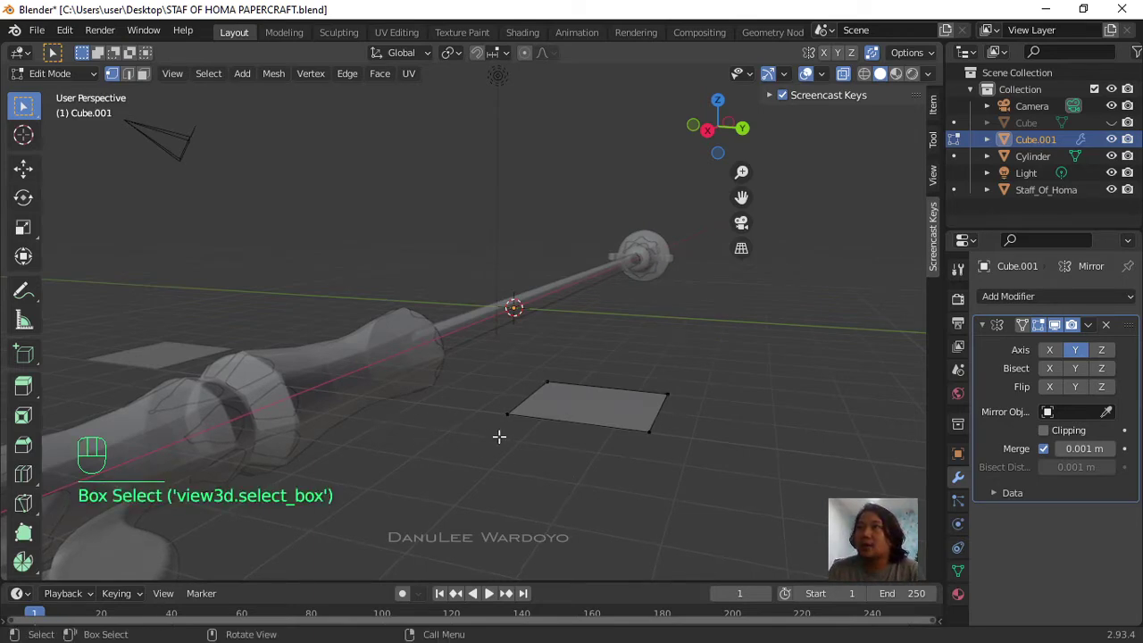
Step: View the flat square and the reference staff head from the top
middle_drag(499, 437, 516, 364)
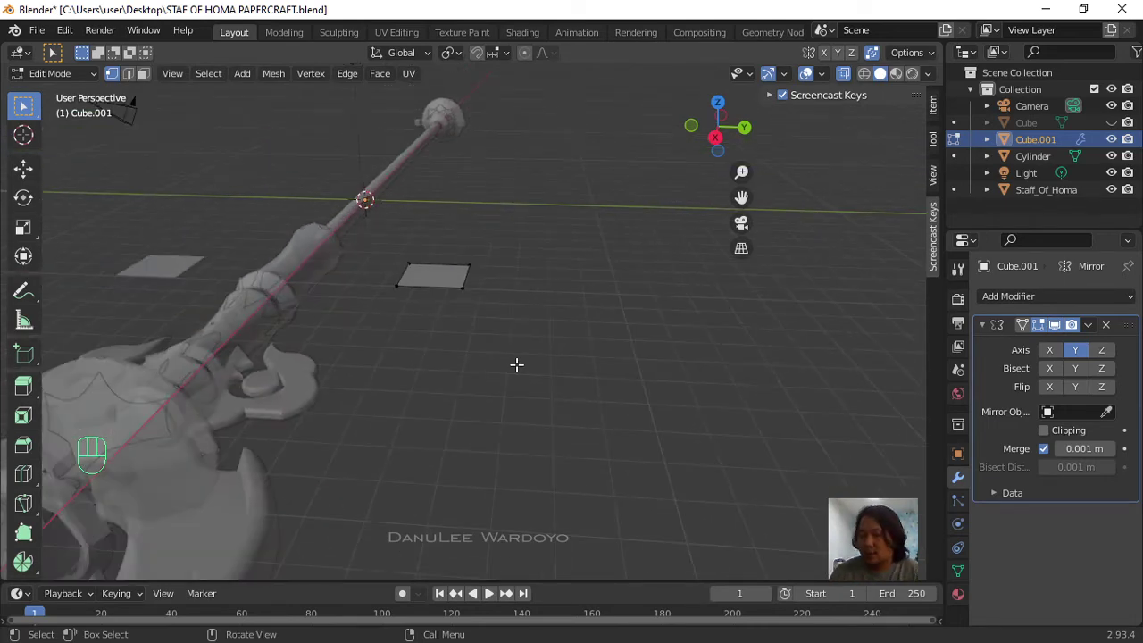
key(KP_7)
scroll(426, 388, down, 5)
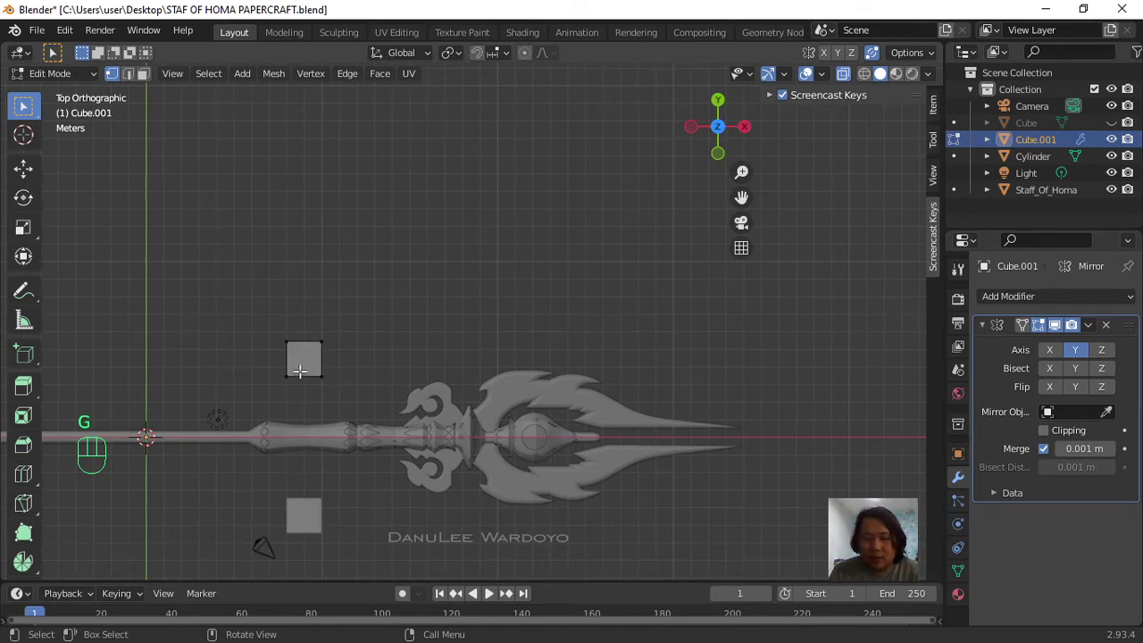
Step: Select the whole flat square and move it along the staff to just beyond the tip of the reference head
key(a)
key(g)
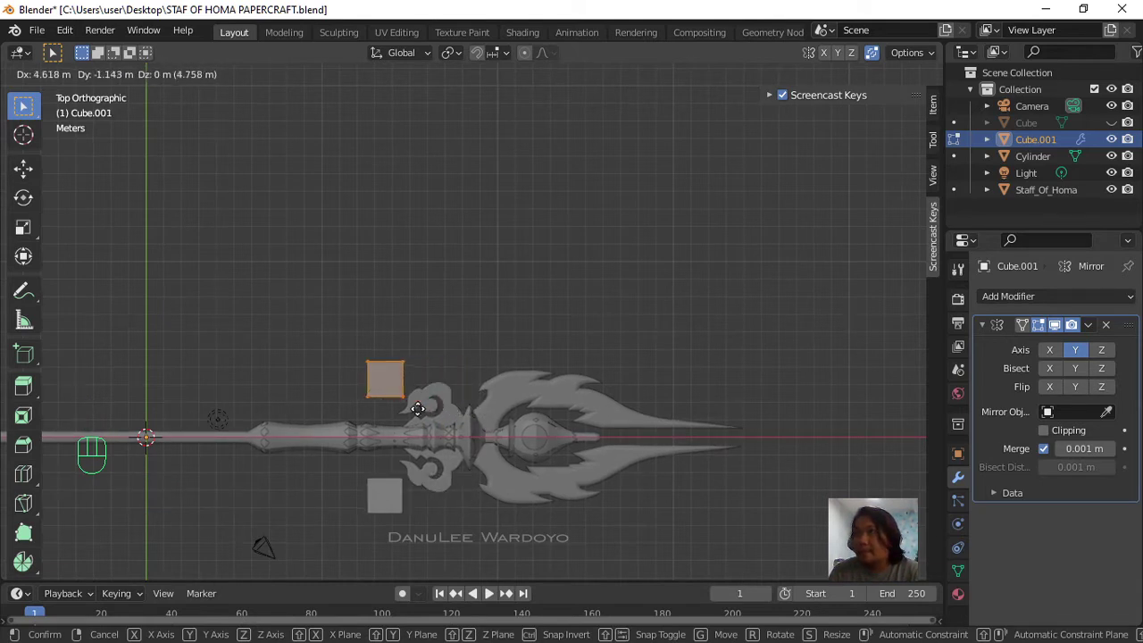
click(857, 420)
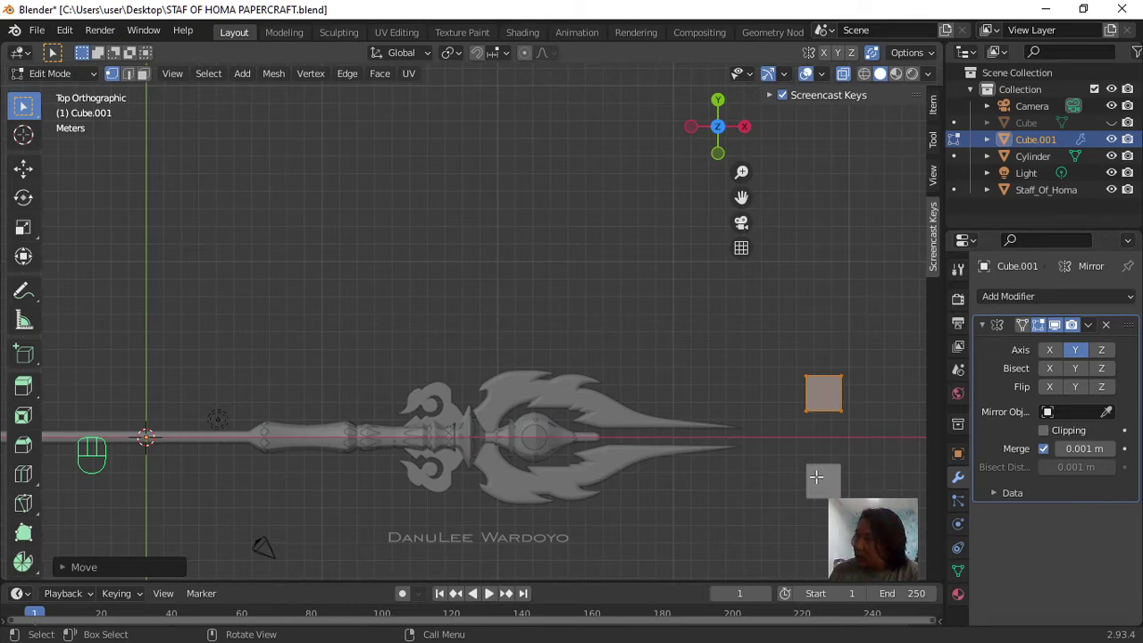
key(g)
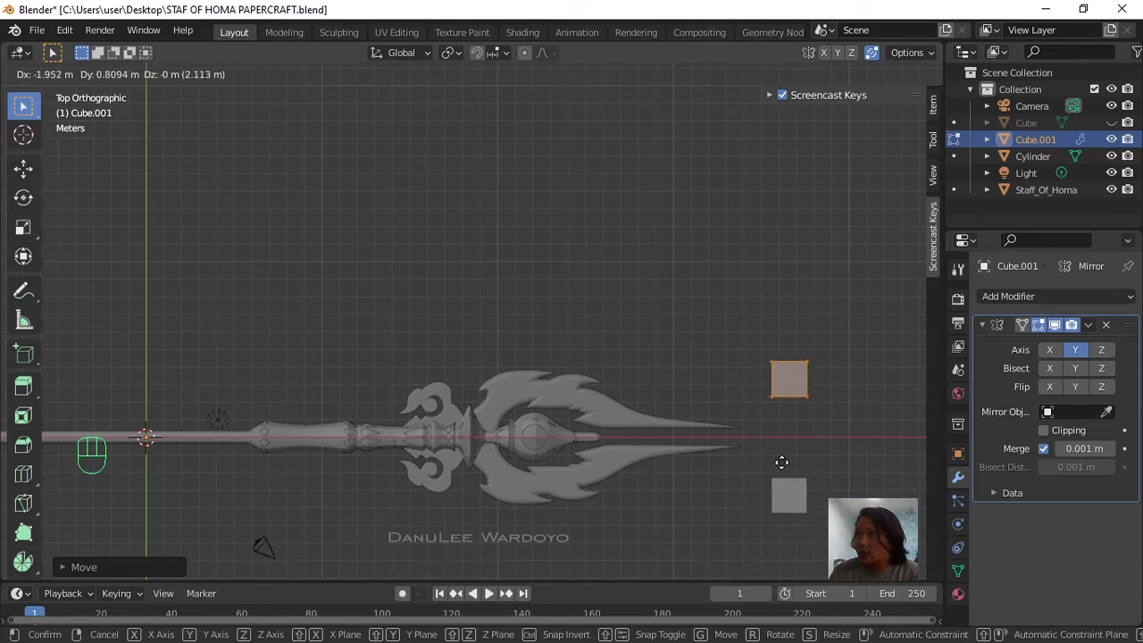
click(783, 461)
Step: Enable Clipping on the Mirror modifier and move the square against the mirror axis, over the shaft-side part of the cloud ornament
click(1047, 430)
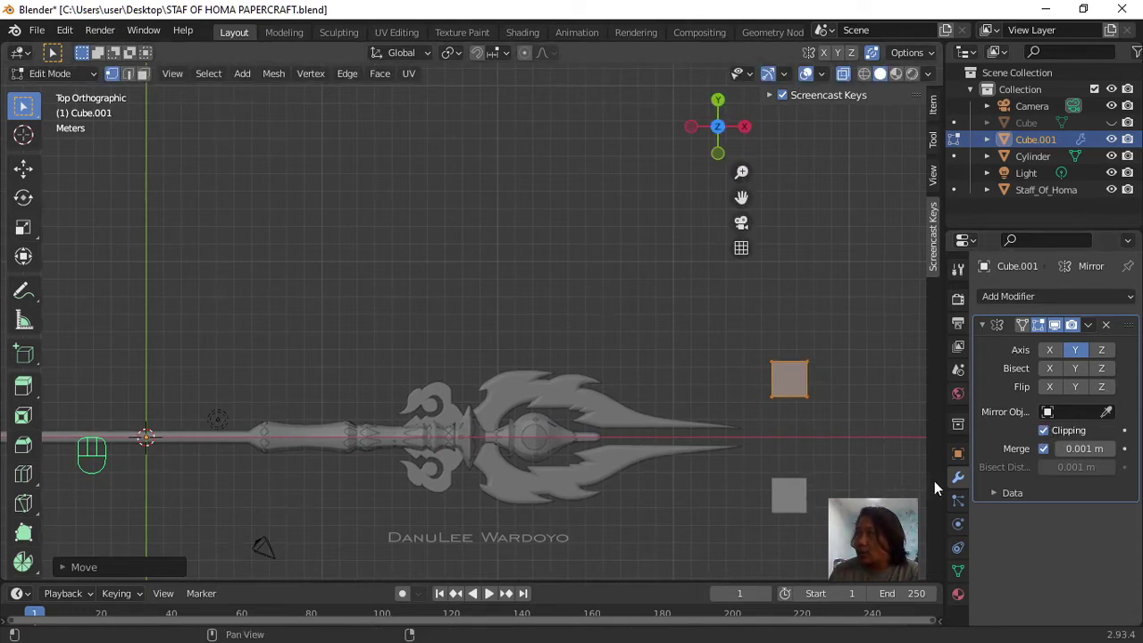
key(g)
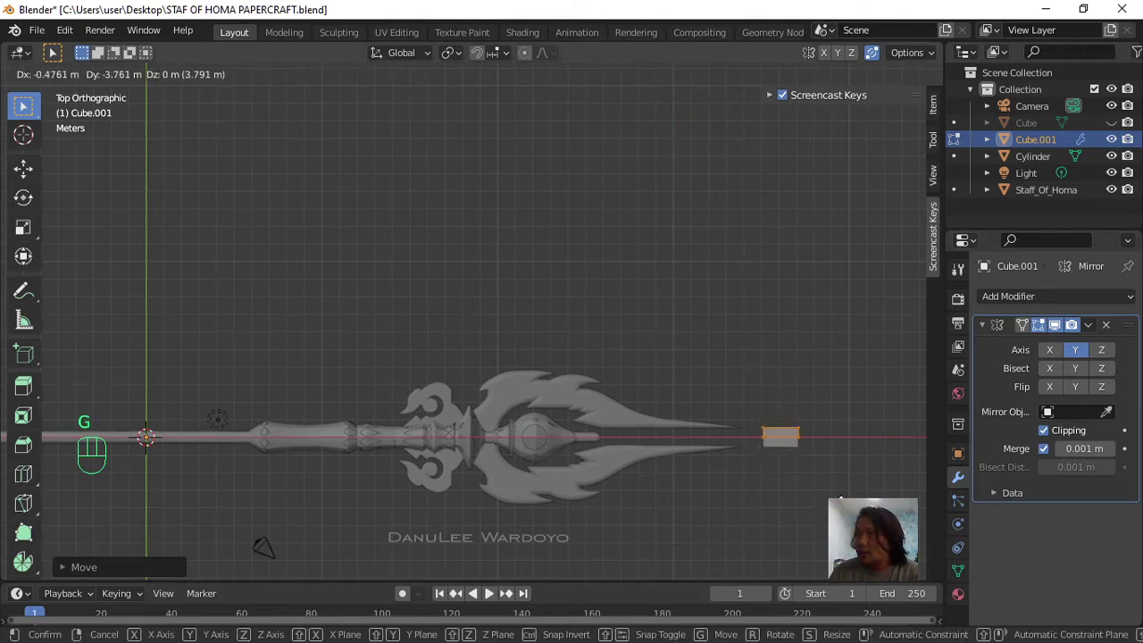
click(863, 487)
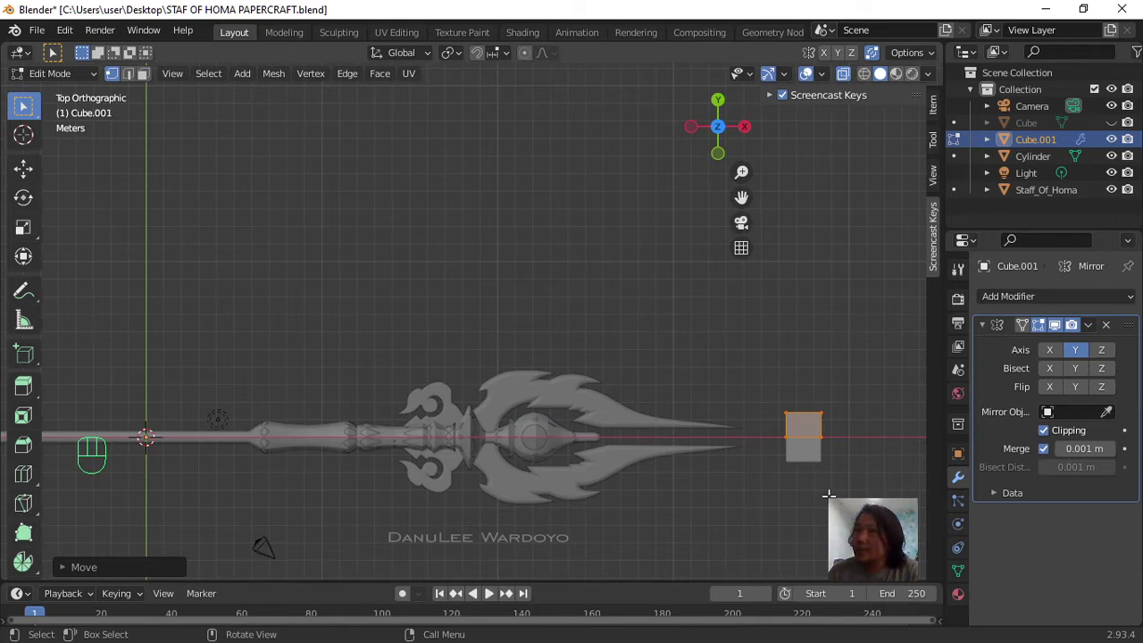
key(g)
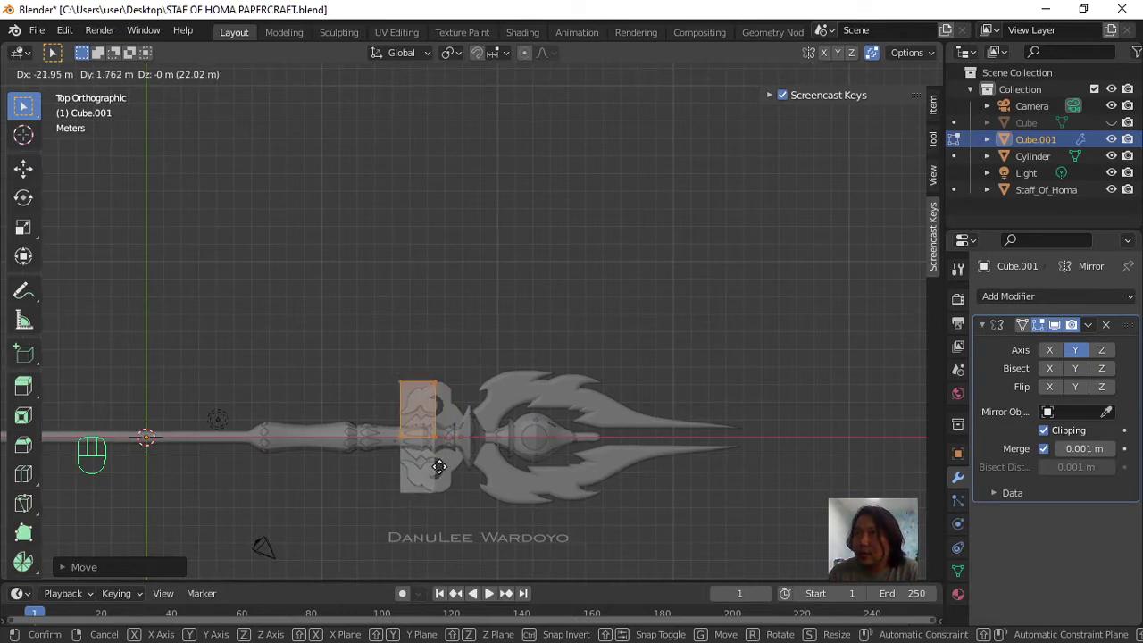
click(433, 465)
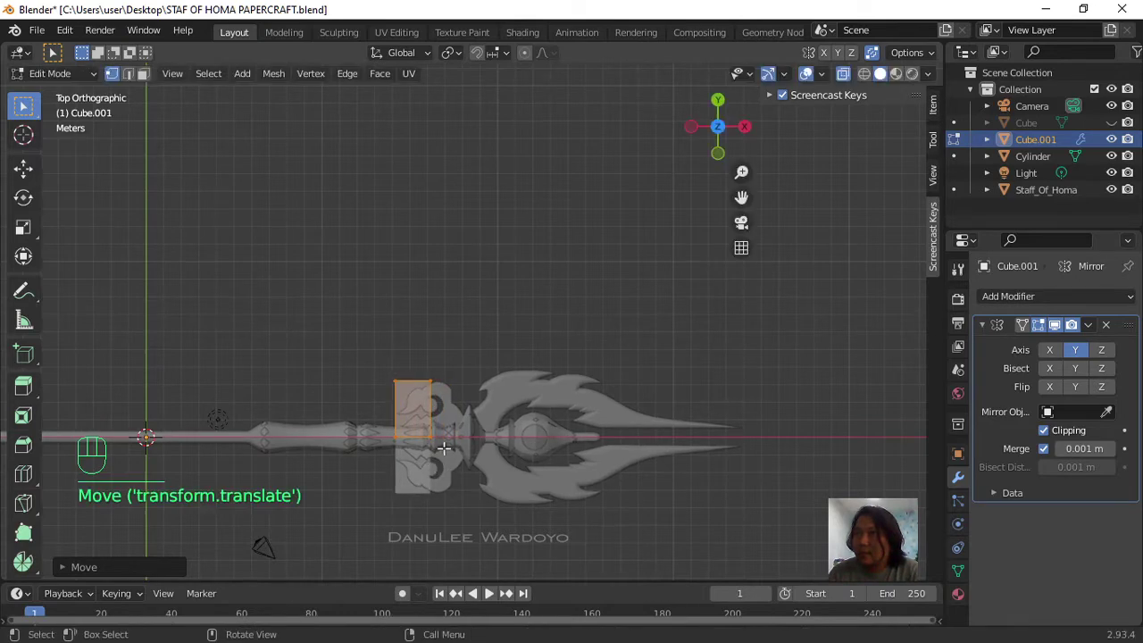
Step: Move the face's edge nearest the staff tip about 2 m along X to cover the whole cloud ornament
scroll(446, 438, up, 3)
shift+middle_drag(523, 466, 511, 295)
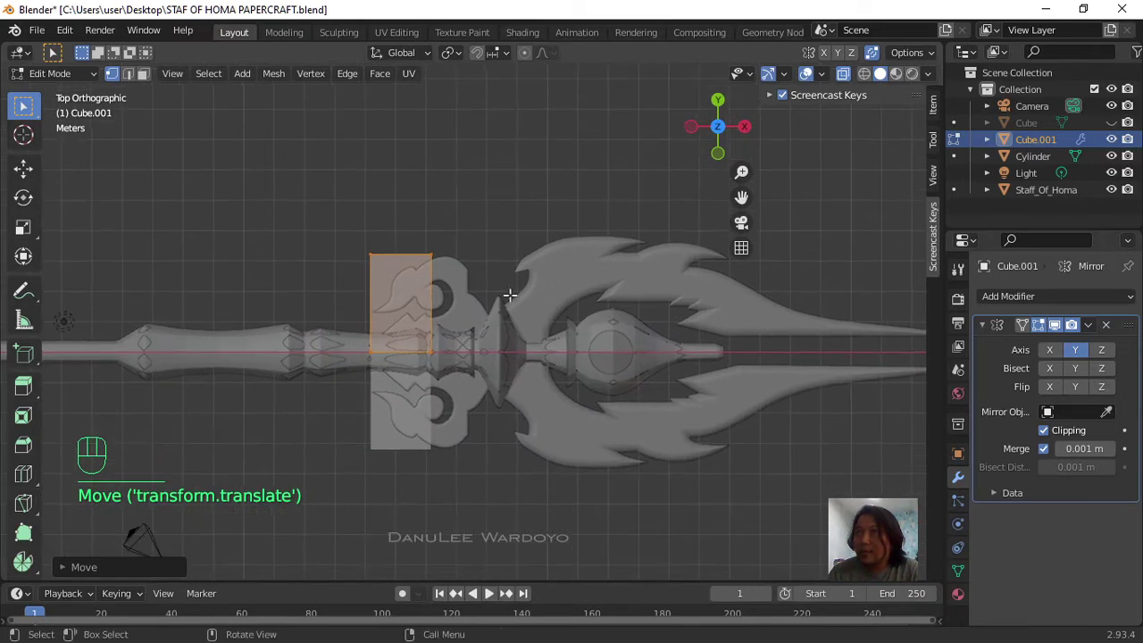
scroll(468, 258, up, 3)
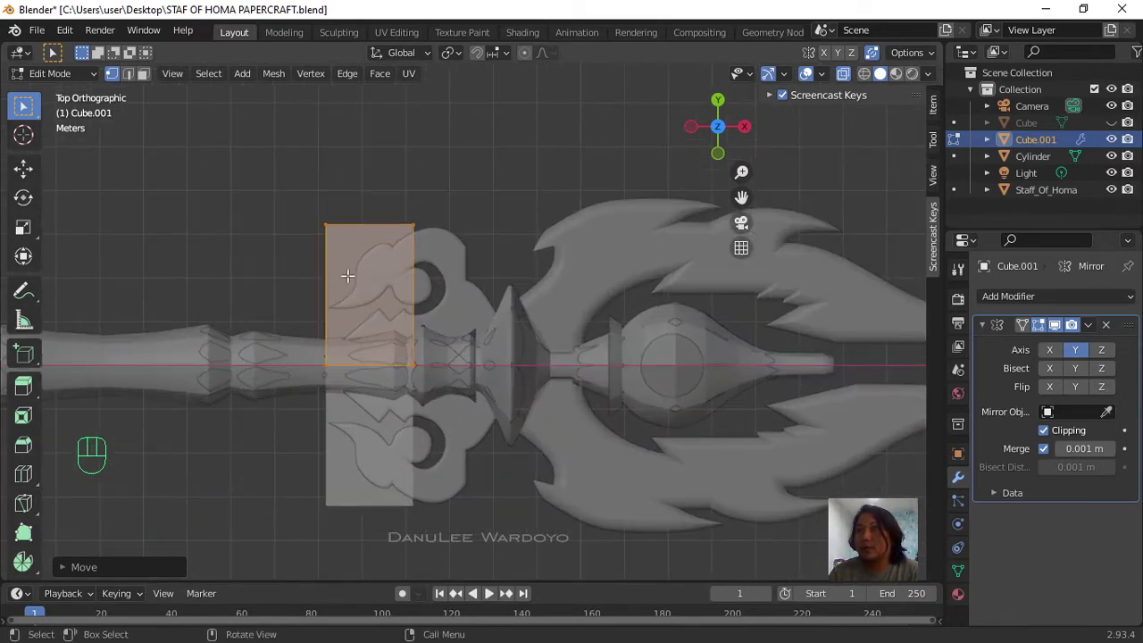
drag(400, 197, 503, 429)
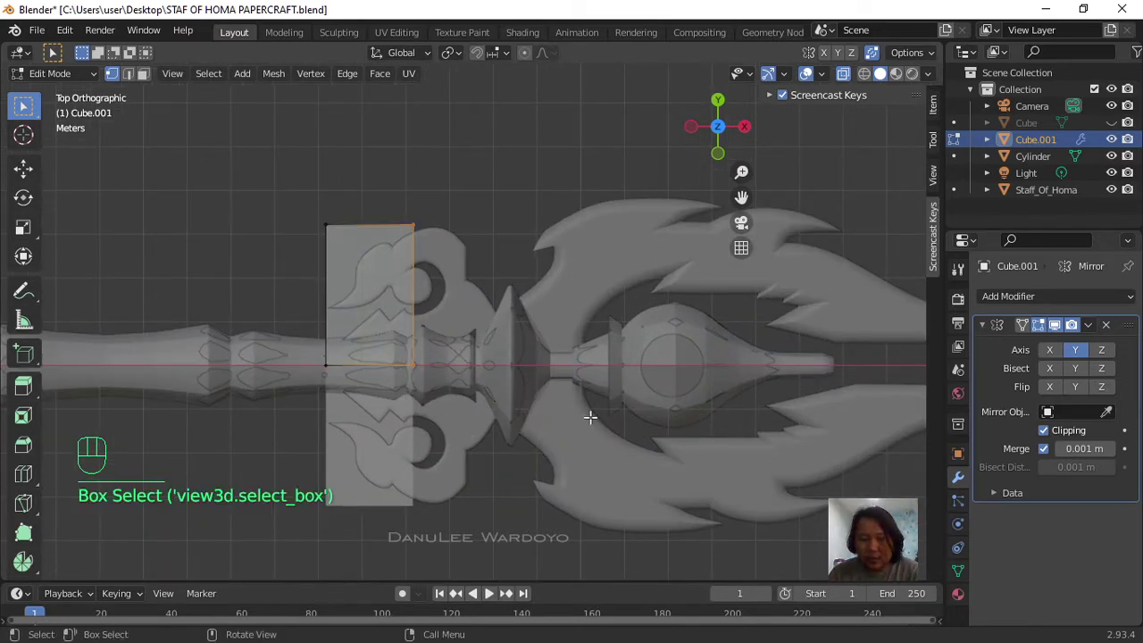
key(g)
key(x)
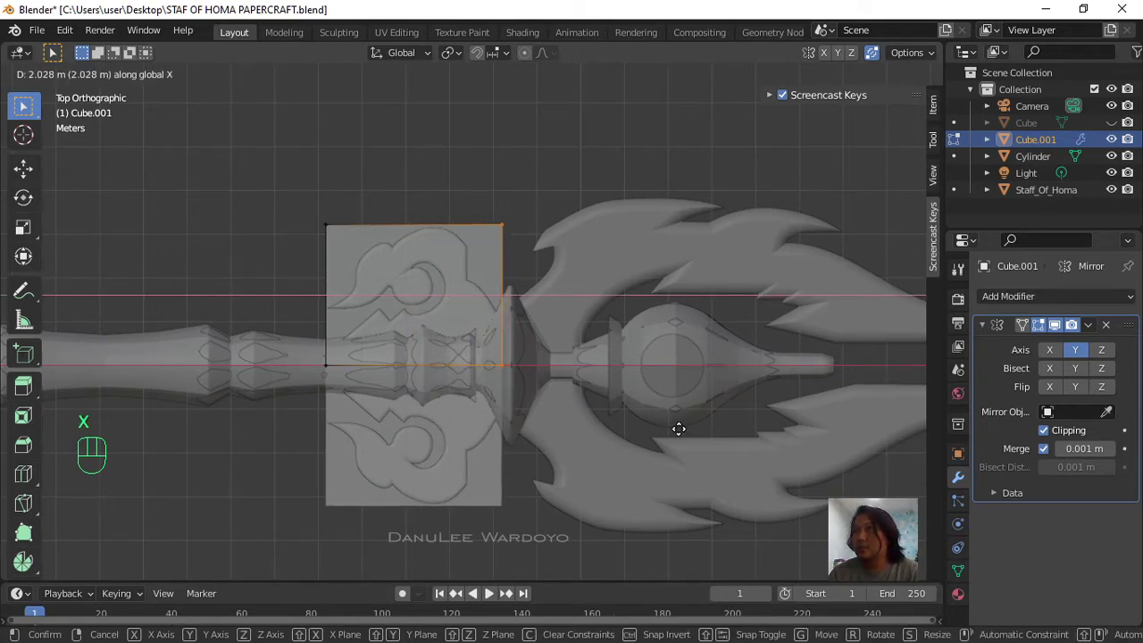
click(683, 428)
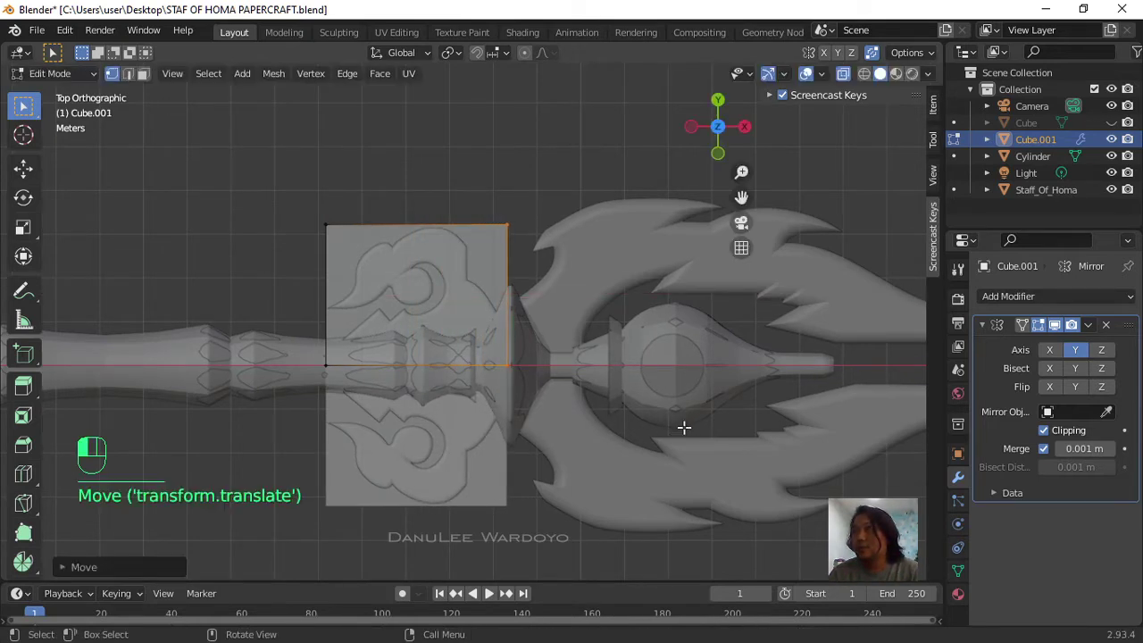
Step: Extrude the tip-side edge twice along the wide part of the flame wings, following their outer outline
scroll(542, 350, down, 1)
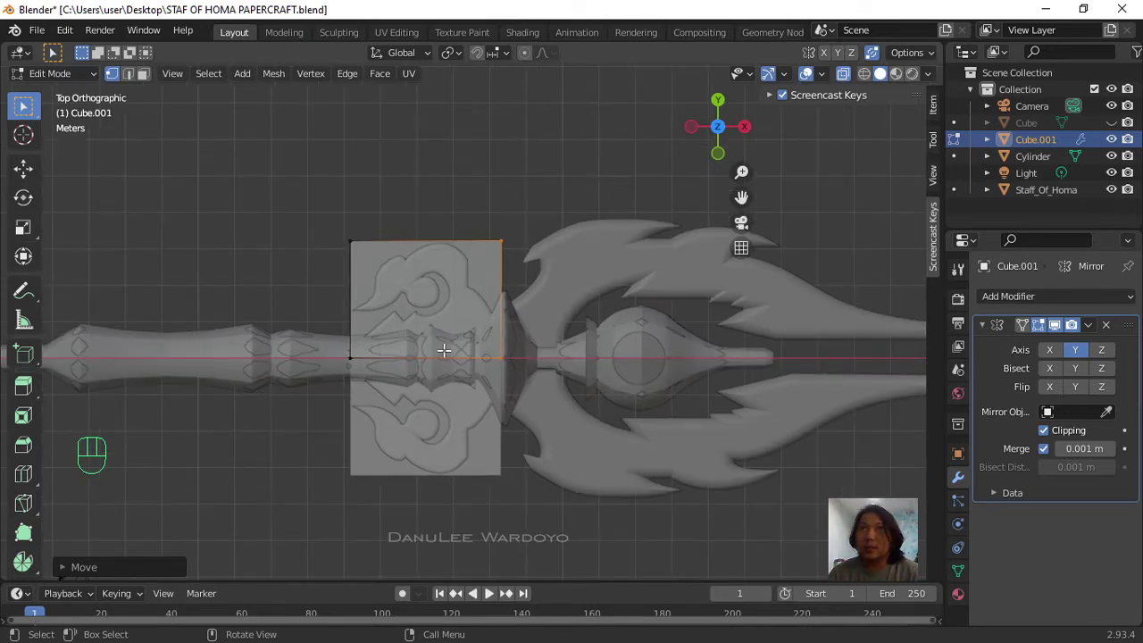
key(e)
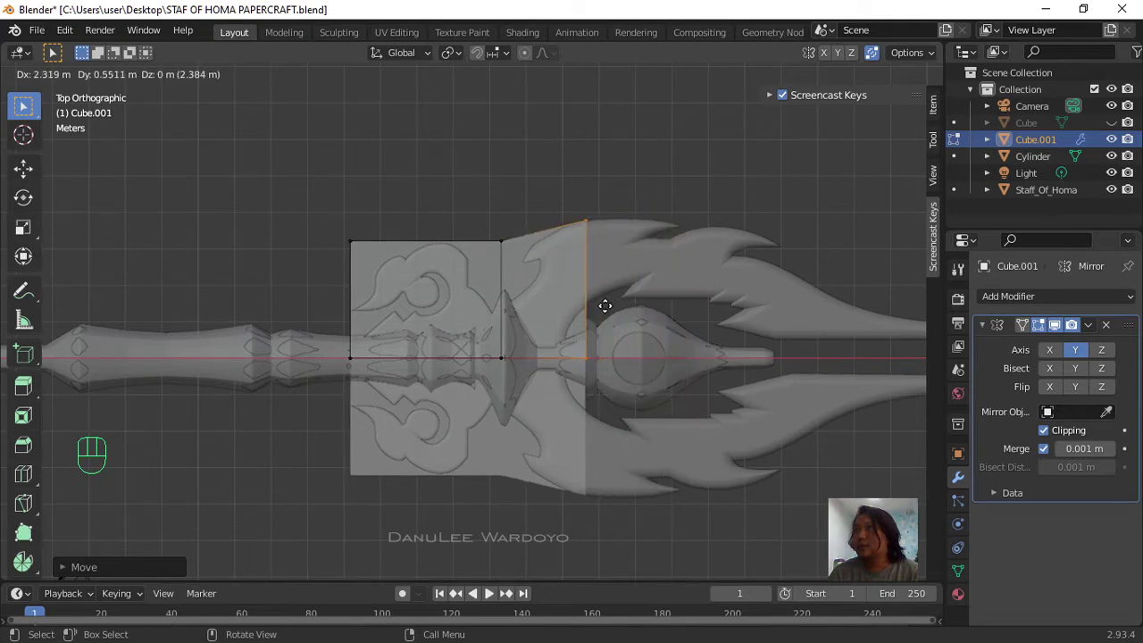
click(605, 306)
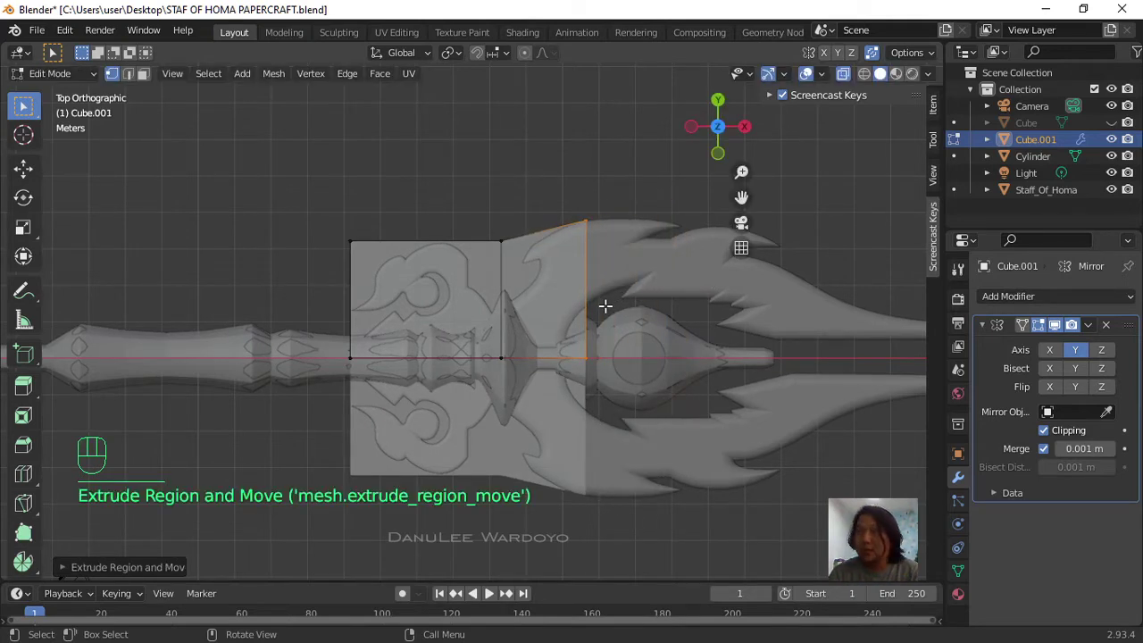
key(e)
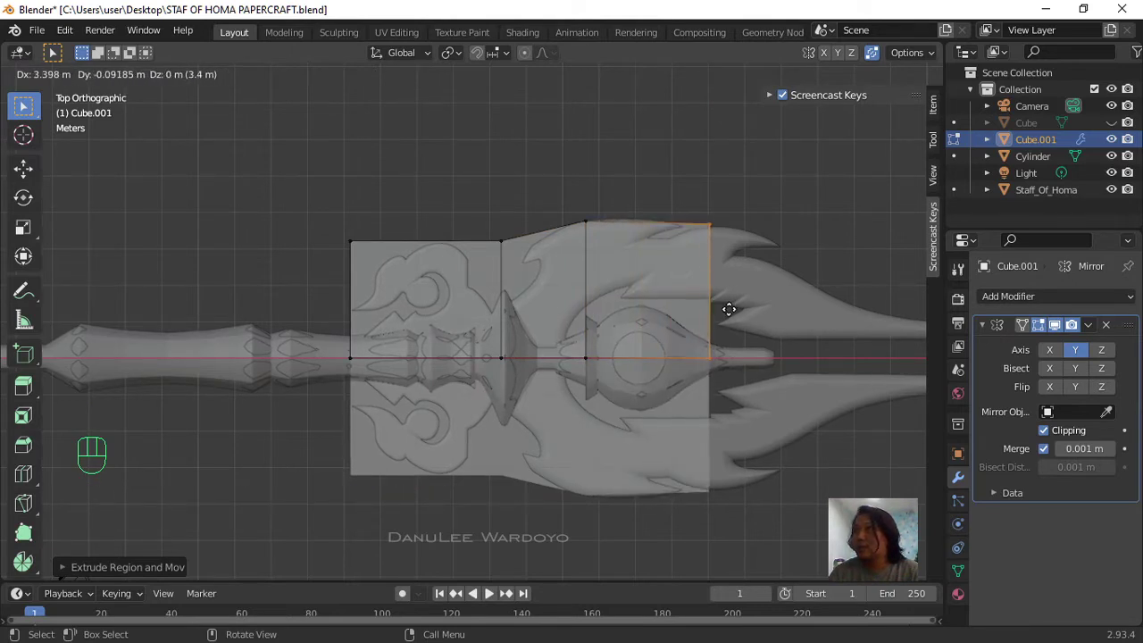
click(755, 310)
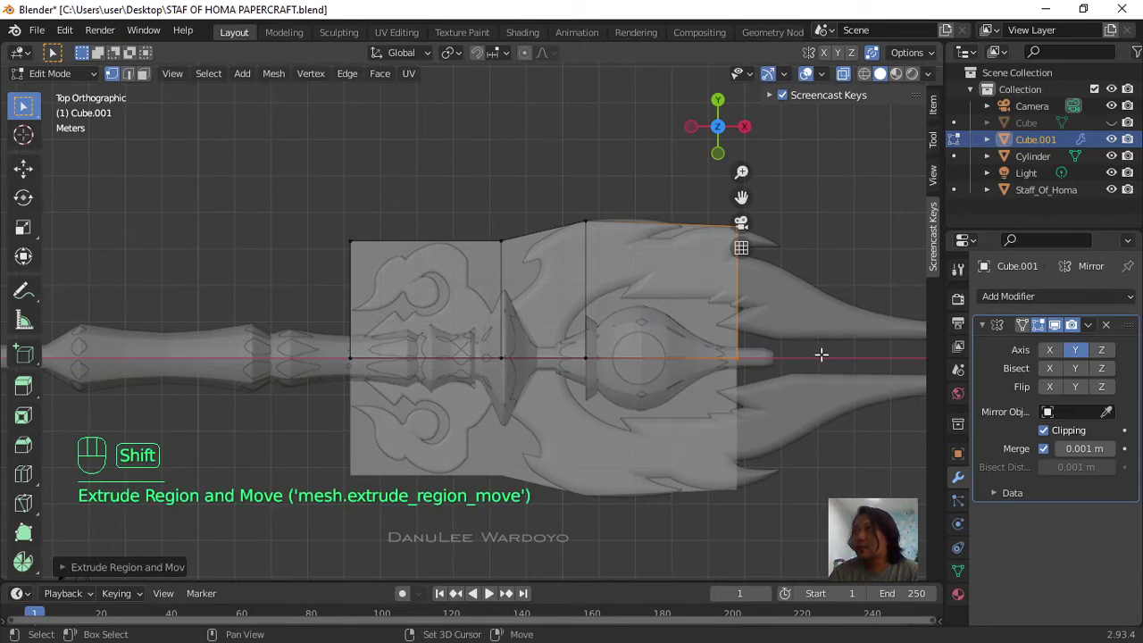
Step: Extrude the end edge twice more toward the tip, narrowing it inward along the curved shoulder of the flame wing
shift+middle_drag(821, 354, 423, 328)
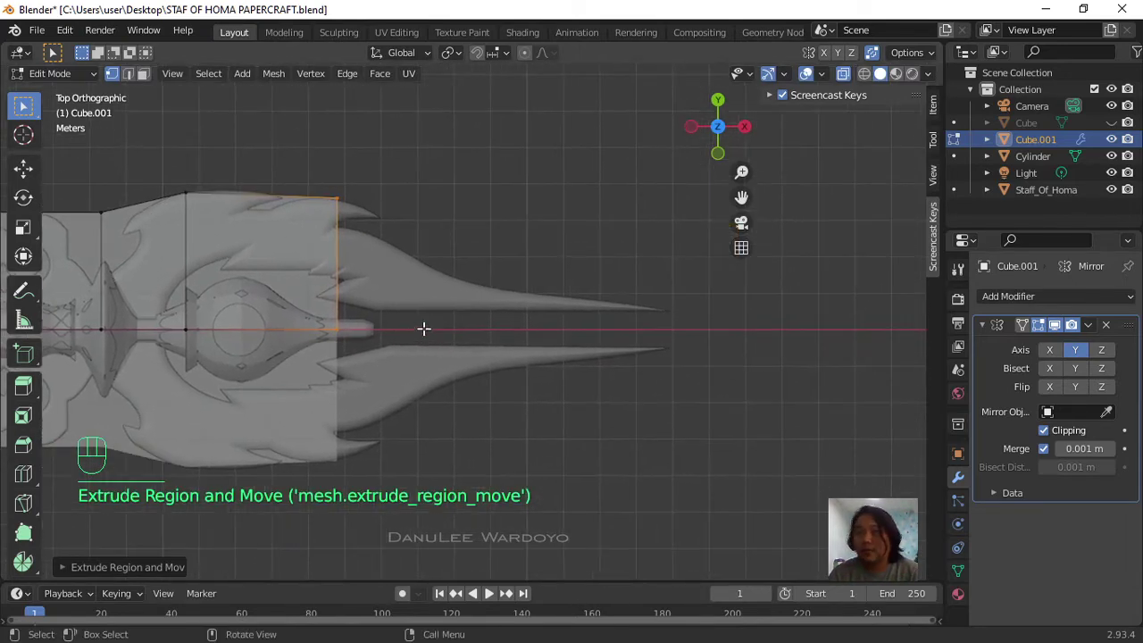
key(e)
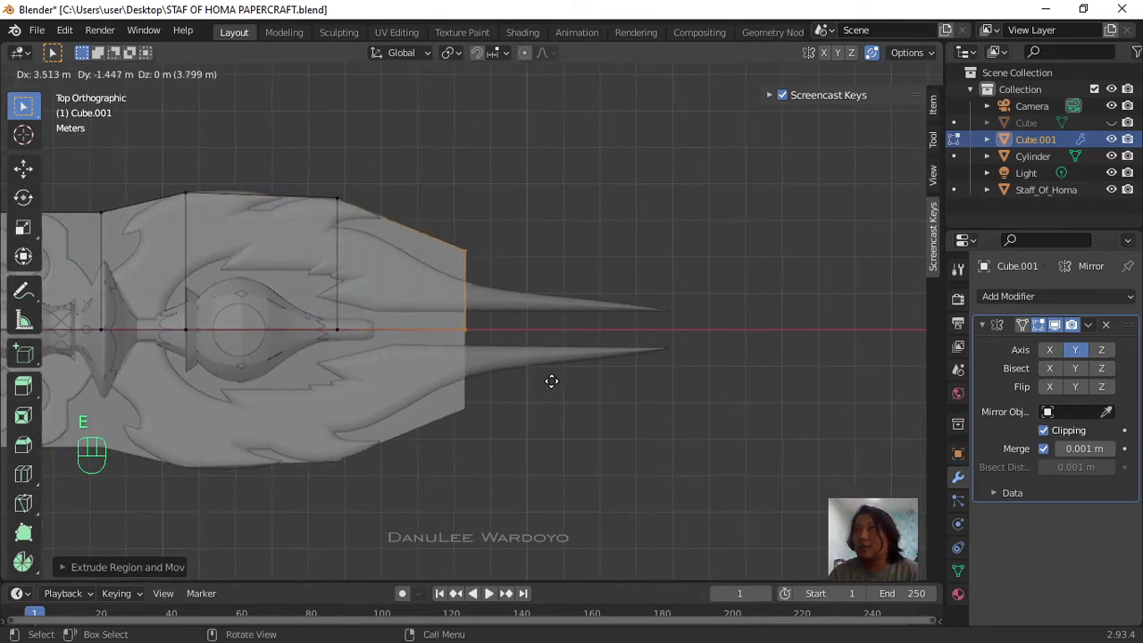
click(475, 347)
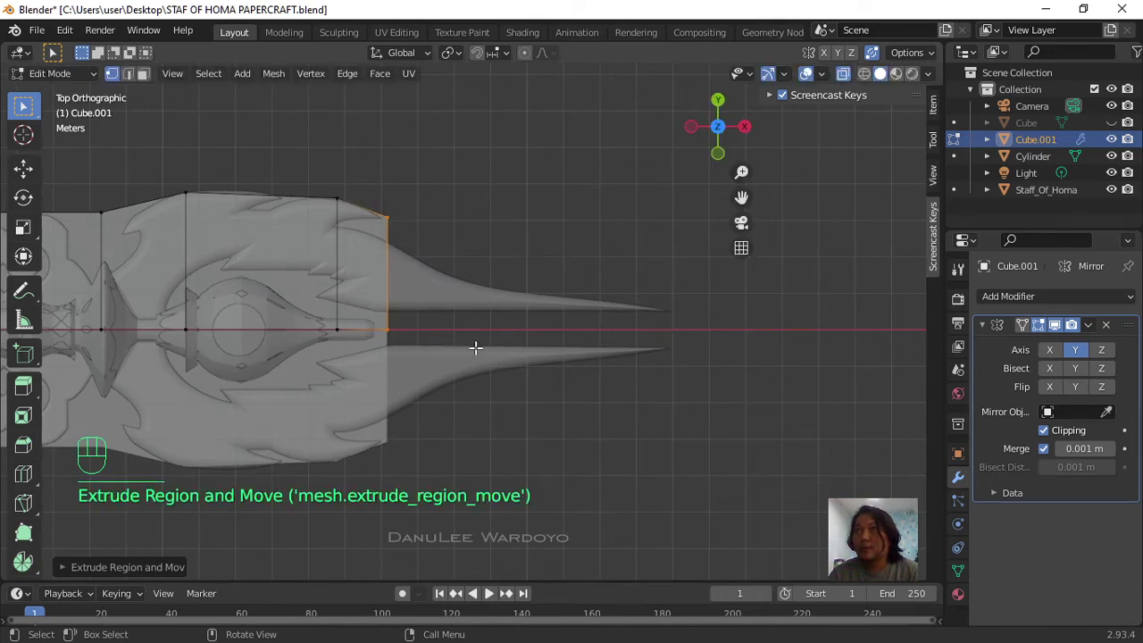
key(e)
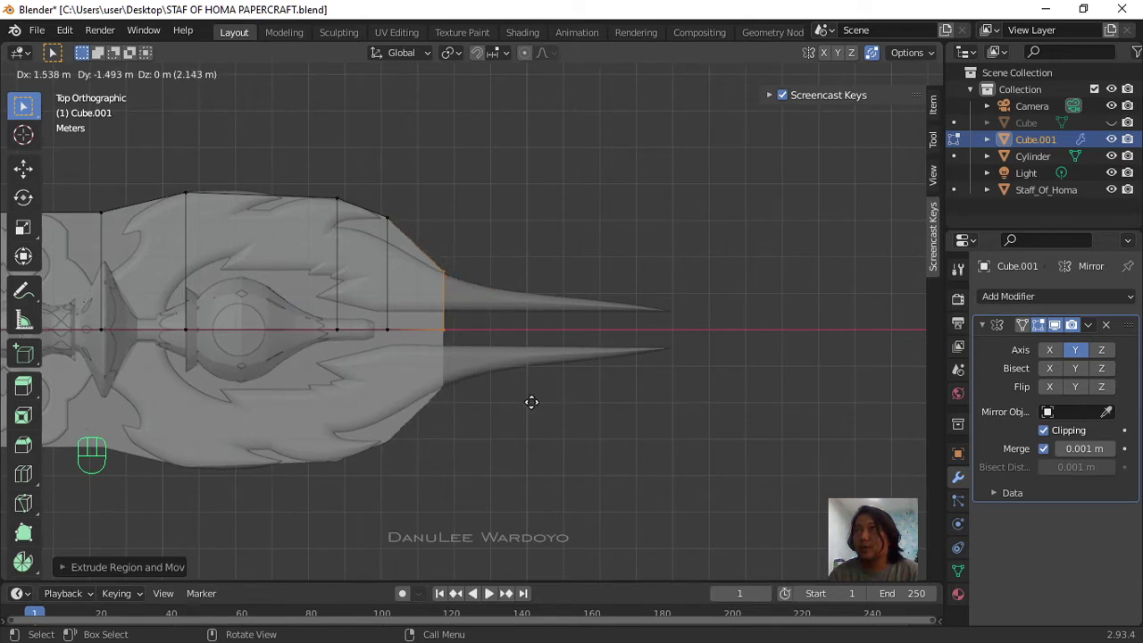
click(535, 404)
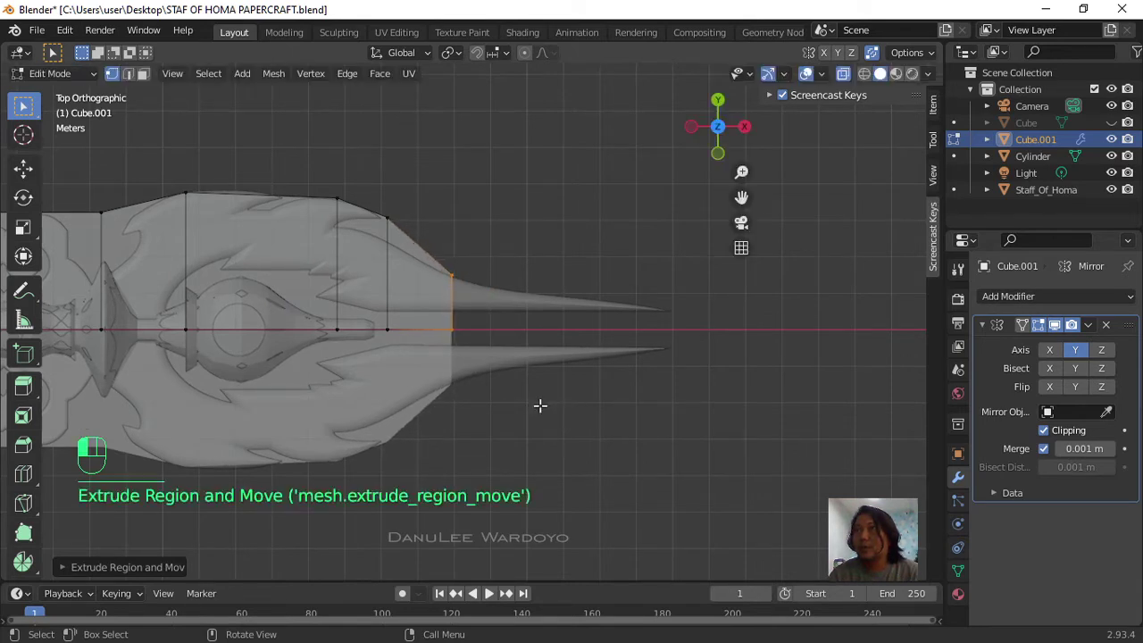
Step: Extrude the end edge twice along the slender blade, tapering it to finish at the tip of the staff head
key(e)
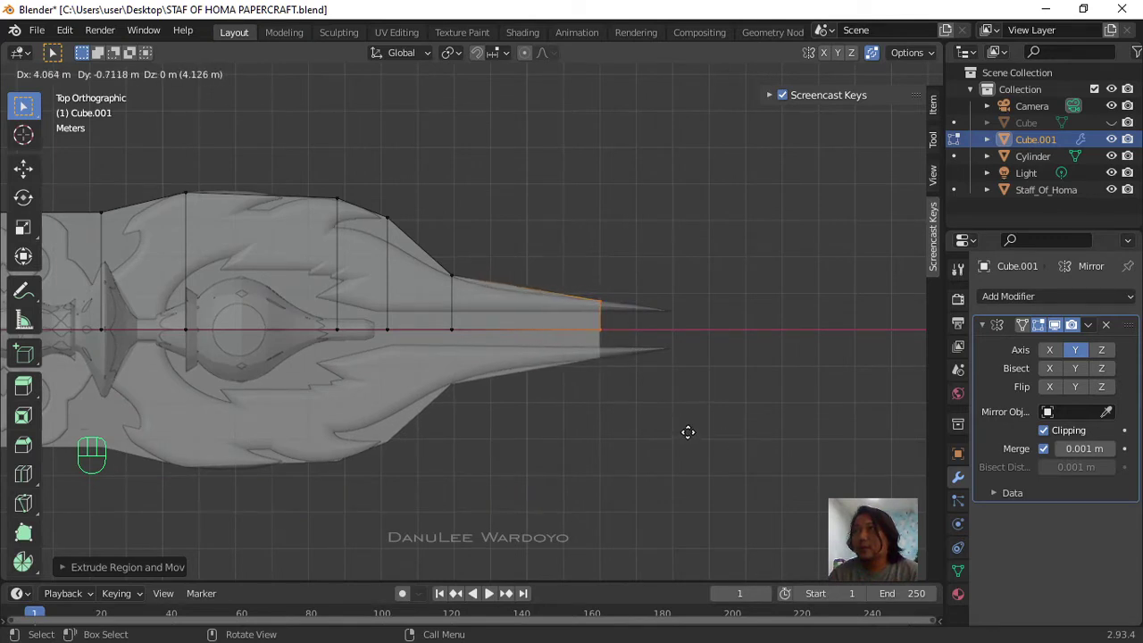
click(686, 431)
key(e)
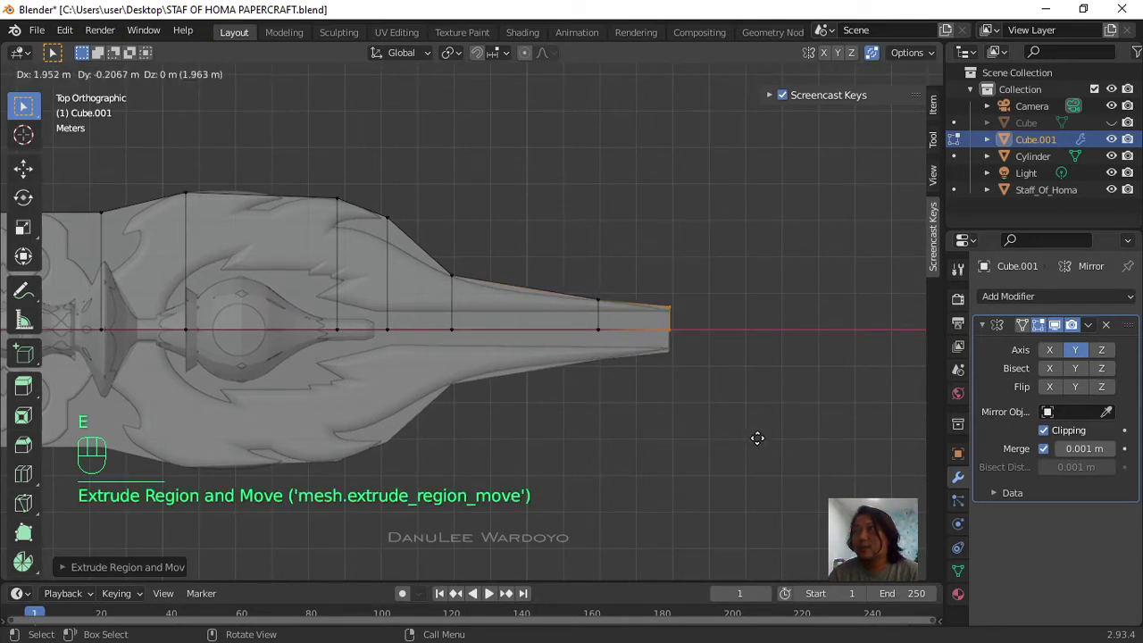
click(757, 438)
scroll(619, 390, down, 3)
middle_drag(619, 390, 596, 489)
scroll(451, 350, up, 2)
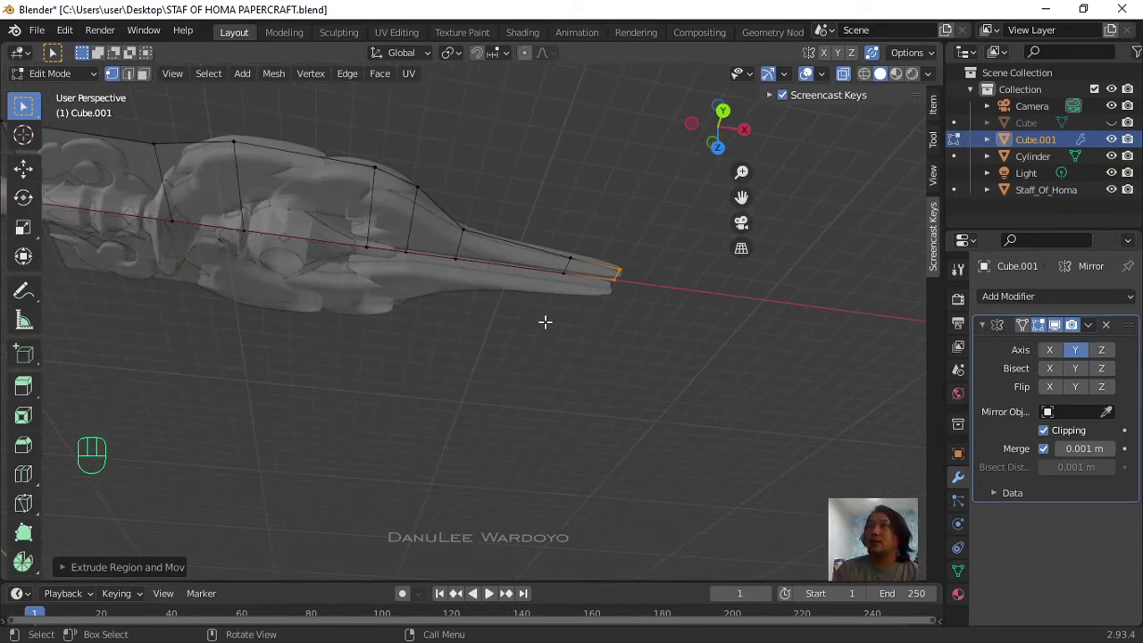
scroll(553, 323, down, 2)
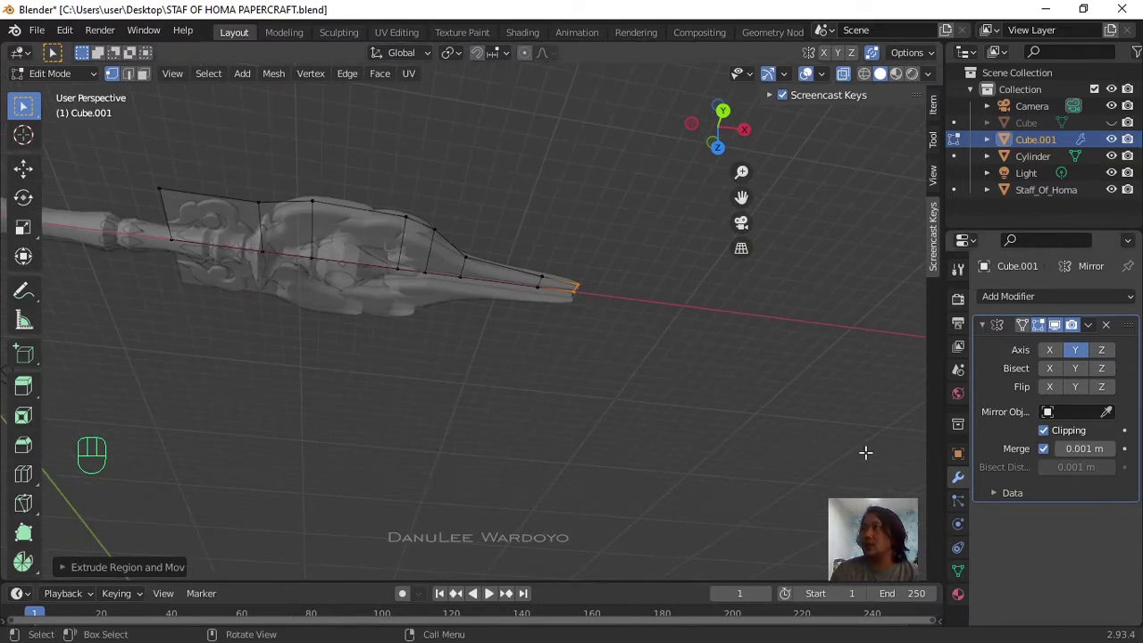
click(1009, 292)
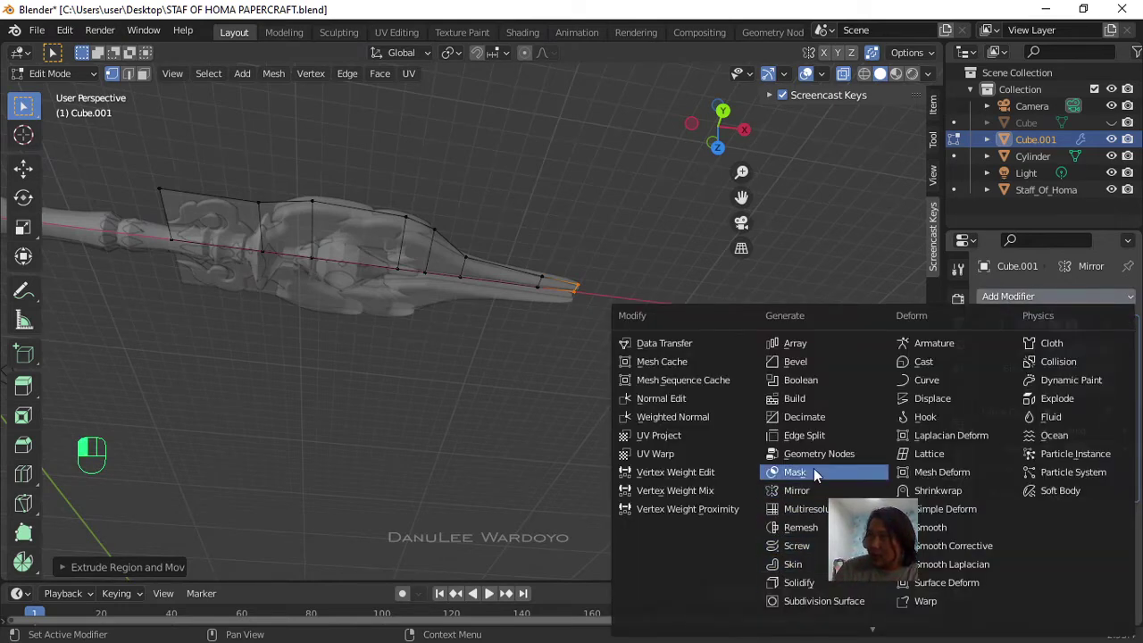
click(797, 582)
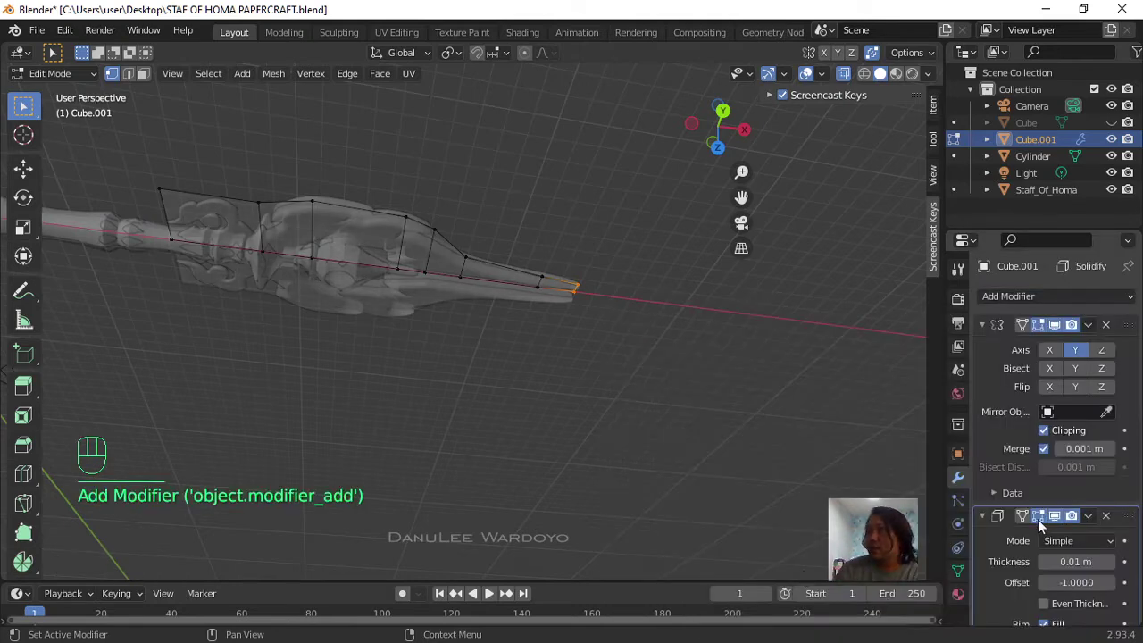
click(983, 324)
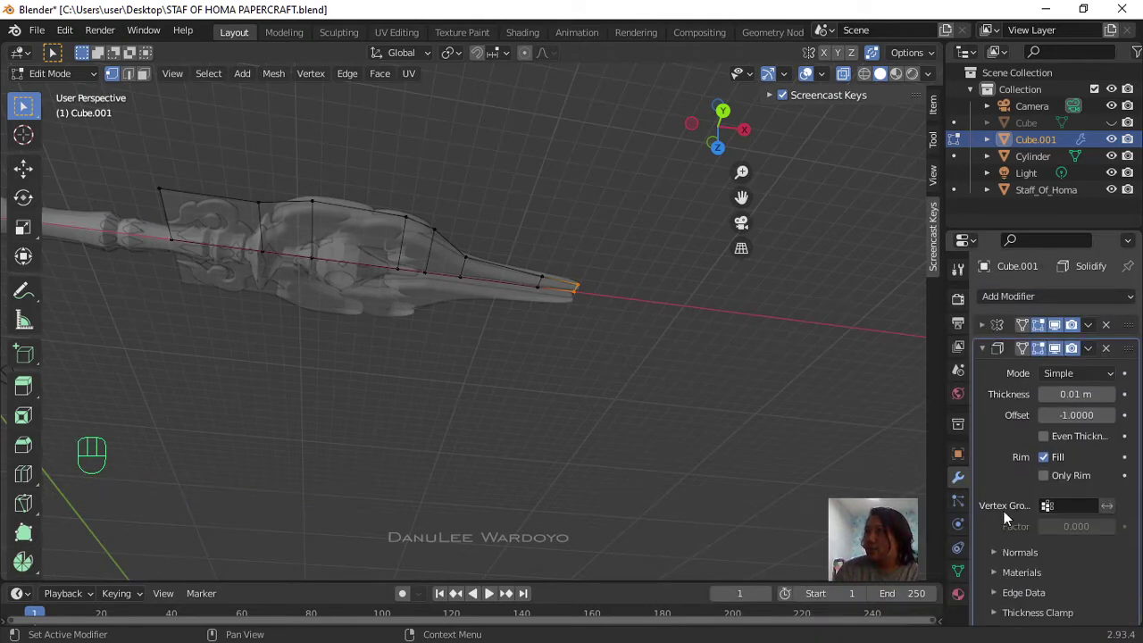
click(982, 349)
click(1105, 349)
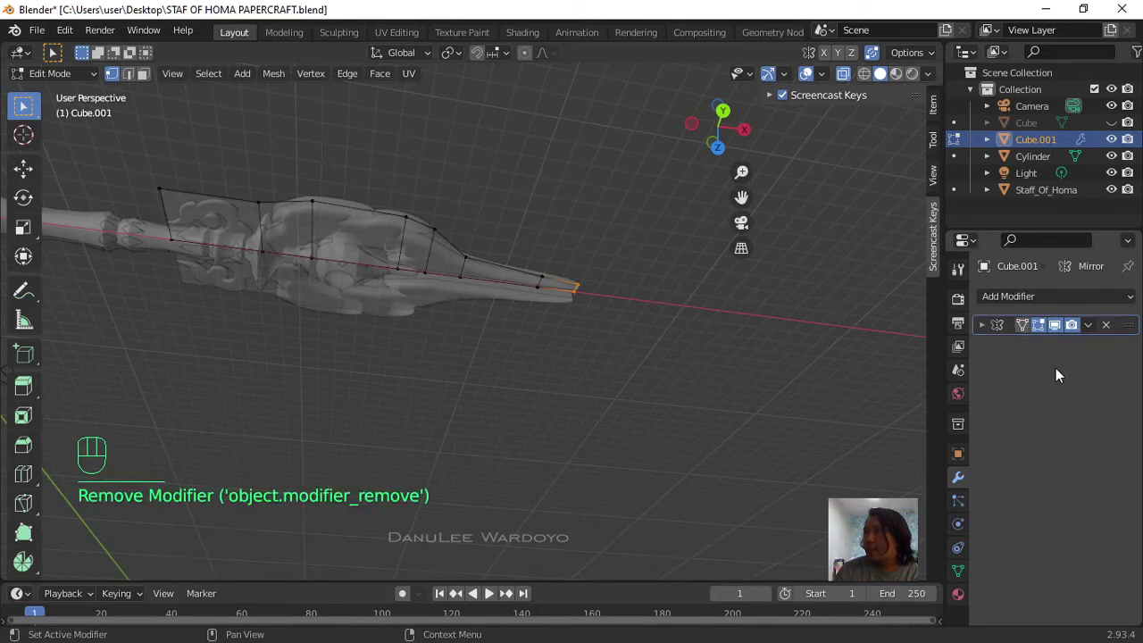
Step: Add a Solidify modifier to the mirrored outline face with a thickness of 0.96 m
click(1028, 297)
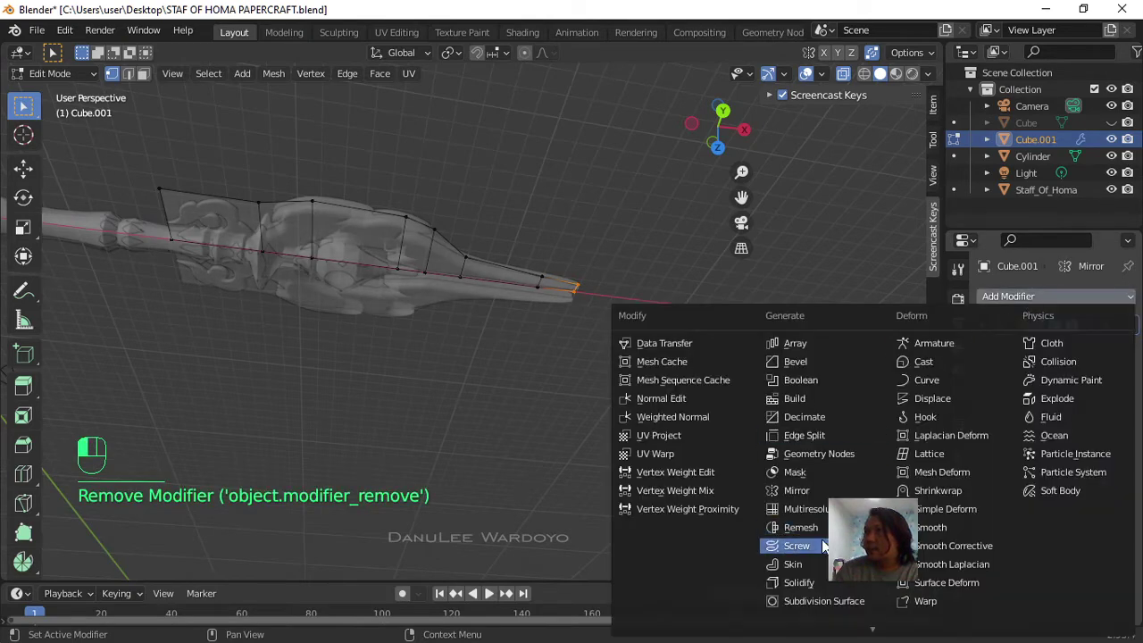
click(801, 583)
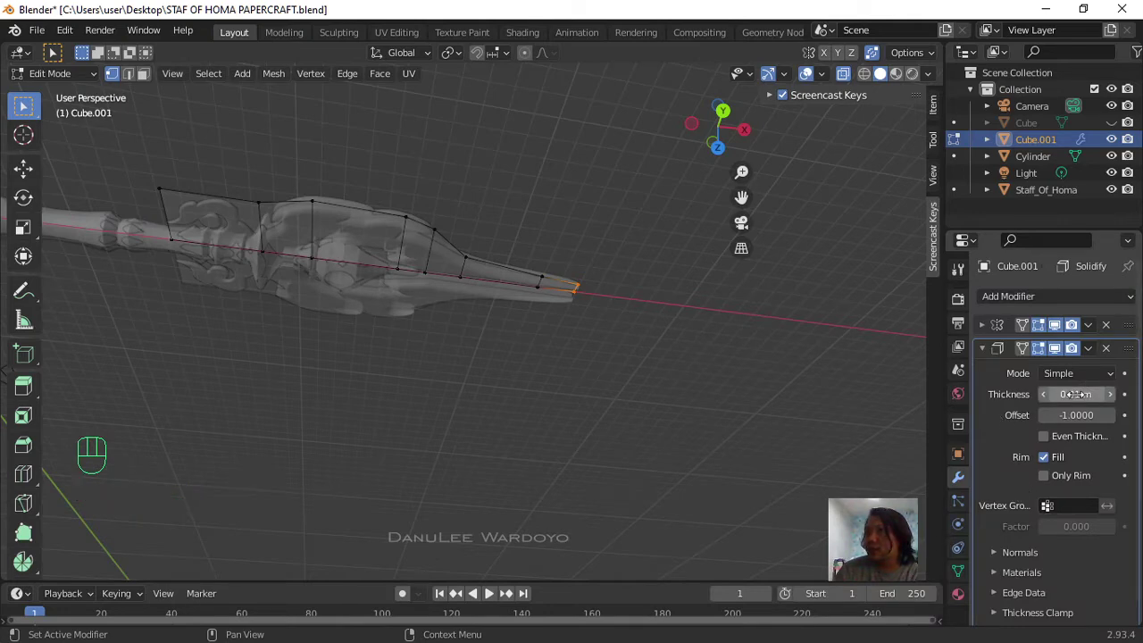
drag(1076, 394, 1138, 394)
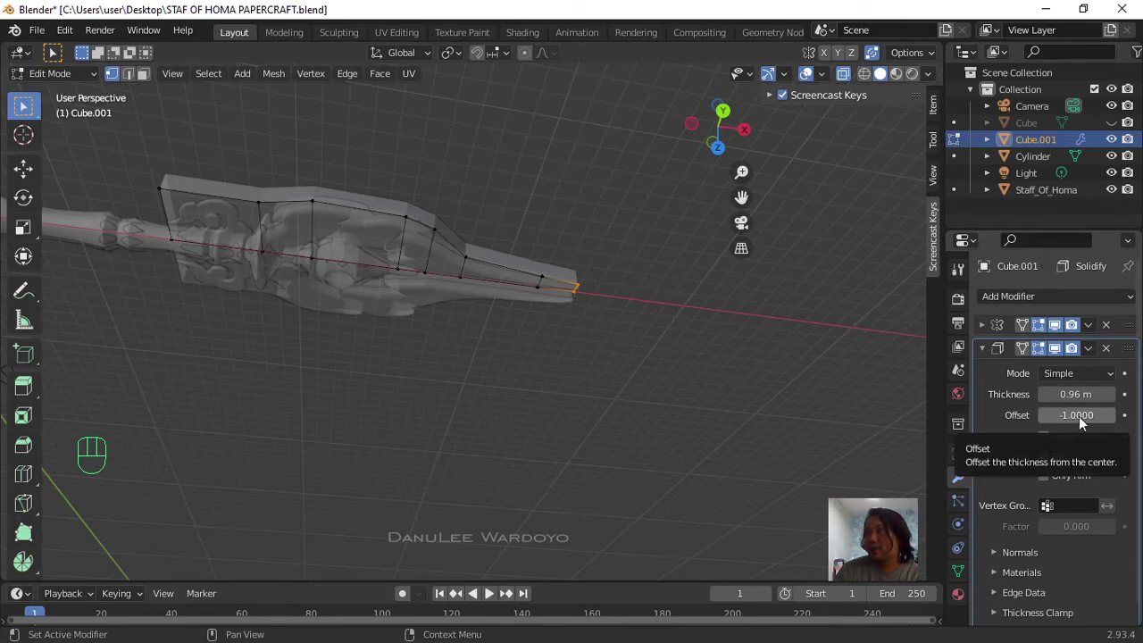
Step: Set the Solidify offset to 0 so the thickness is centred on the face
click(1078, 417)
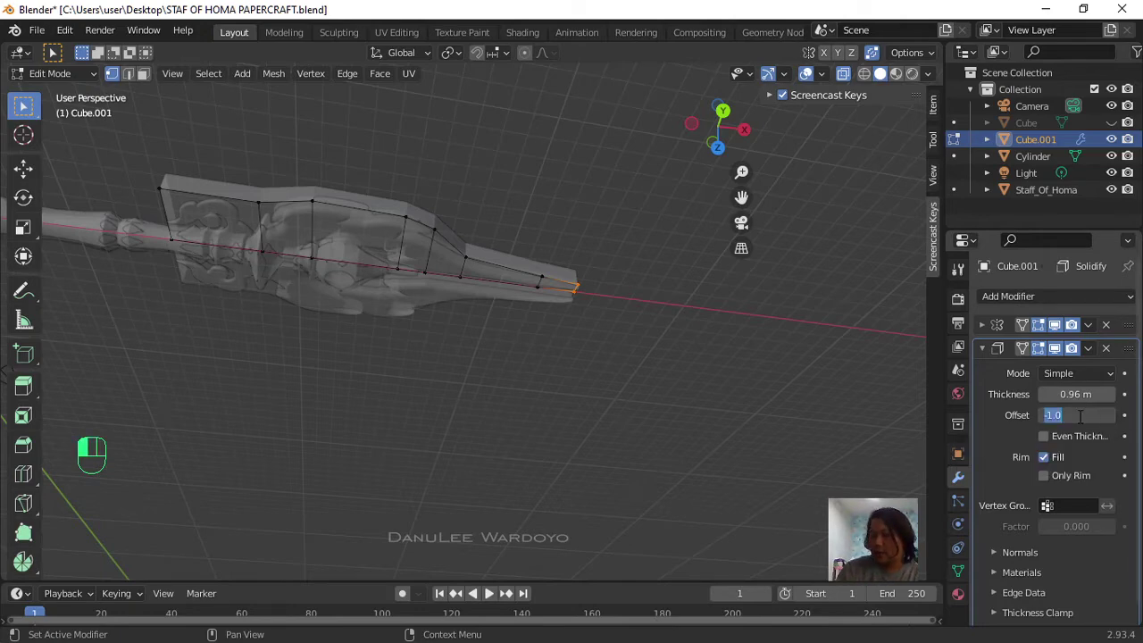
key(BackSpace)
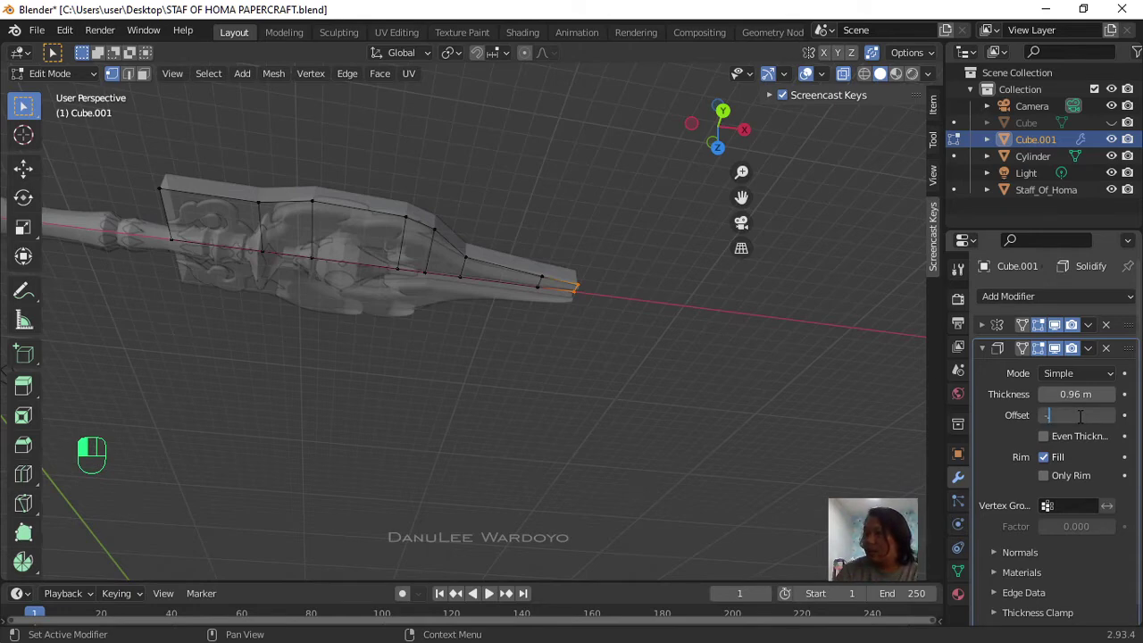
key(Return)
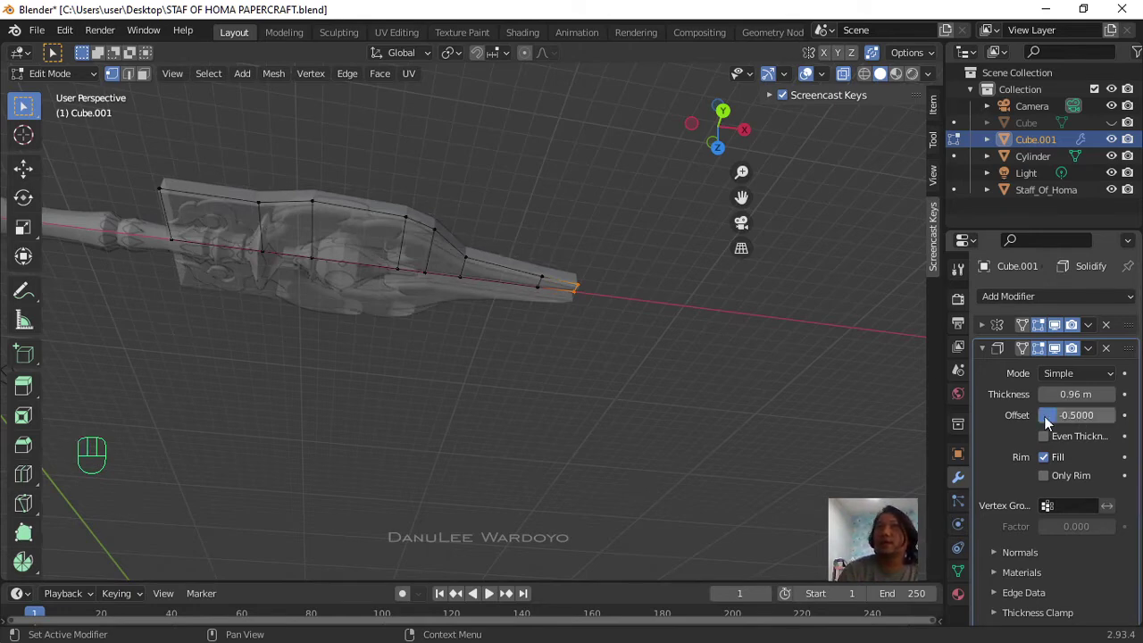
middle_drag(645, 416, 612, 458)
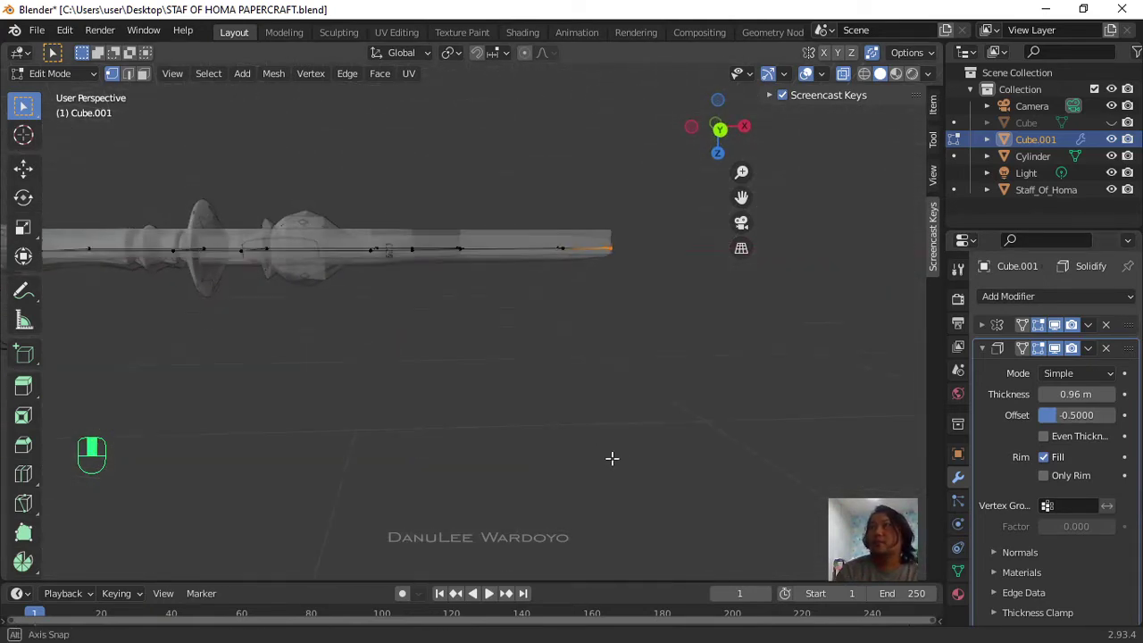
click(1083, 415)
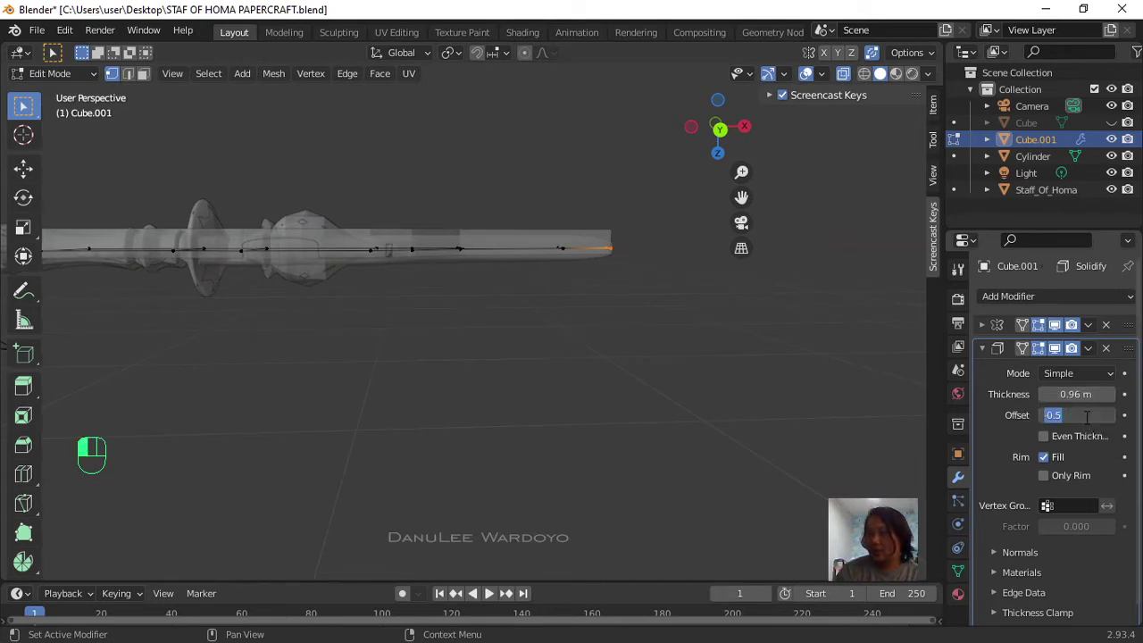
text(0)
key(Return)
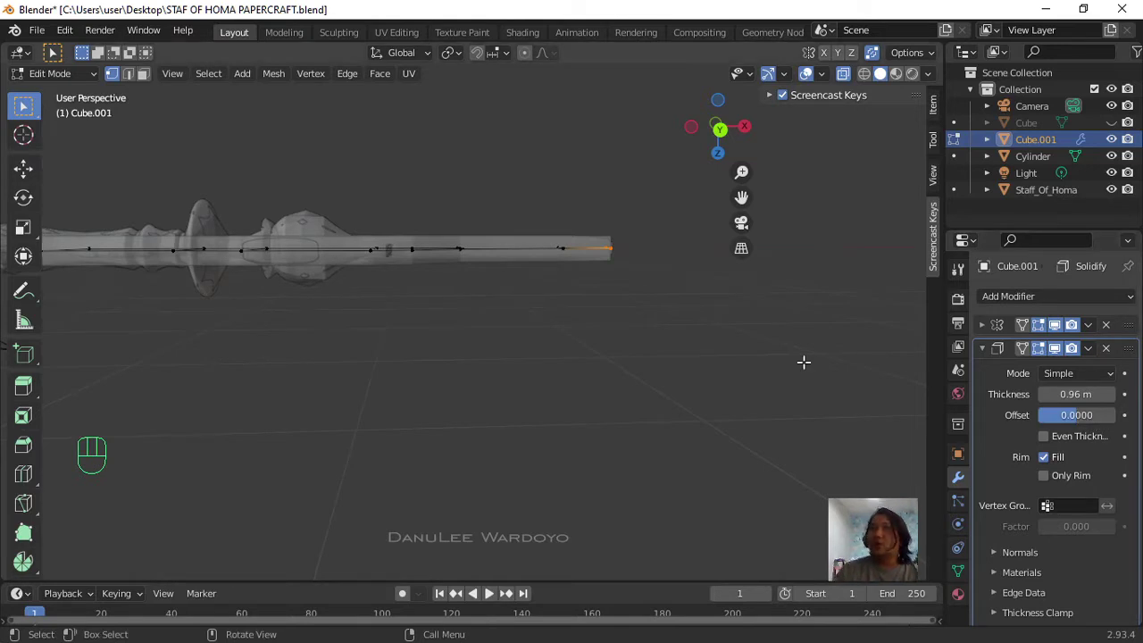
Step: Check the thickened outline against the staff ornaments with X-ray off, and remove the Solidify modifier
scroll(494, 331, down, 3)
middle_drag(416, 335, 464, 419)
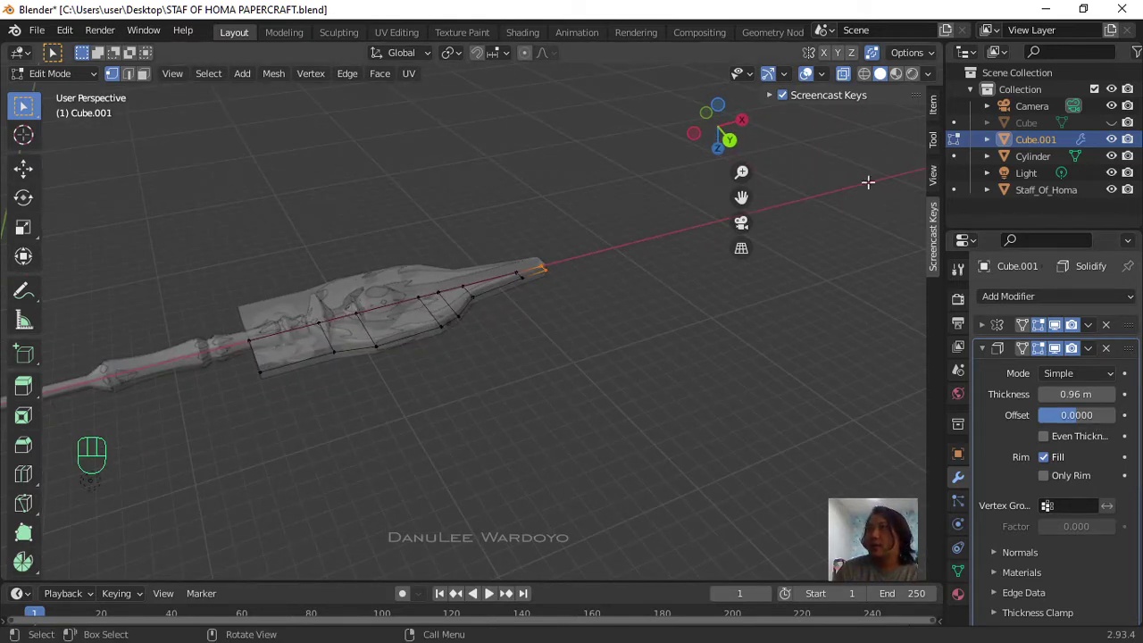
click(843, 74)
scroll(384, 348, up, 3)
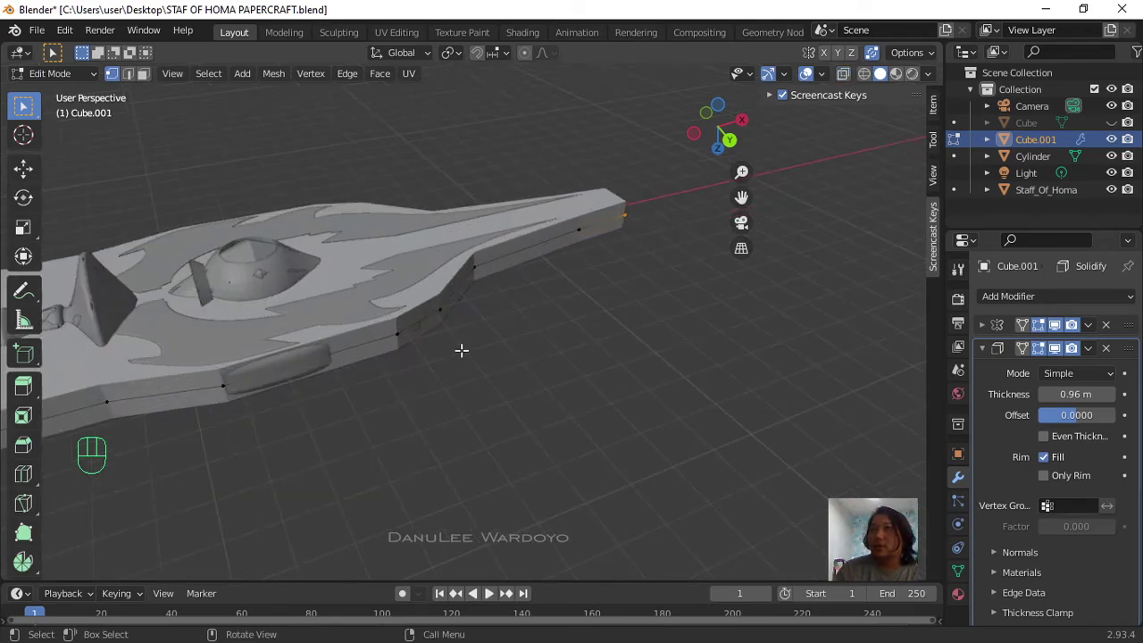
middle_drag(460, 350, 480, 306)
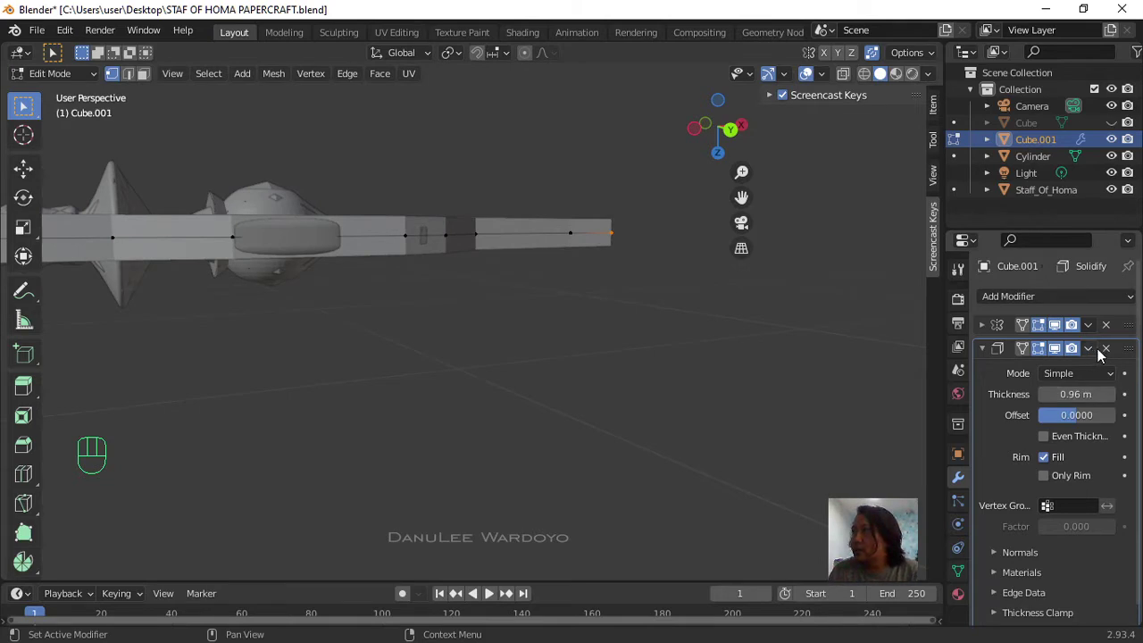
click(1105, 348)
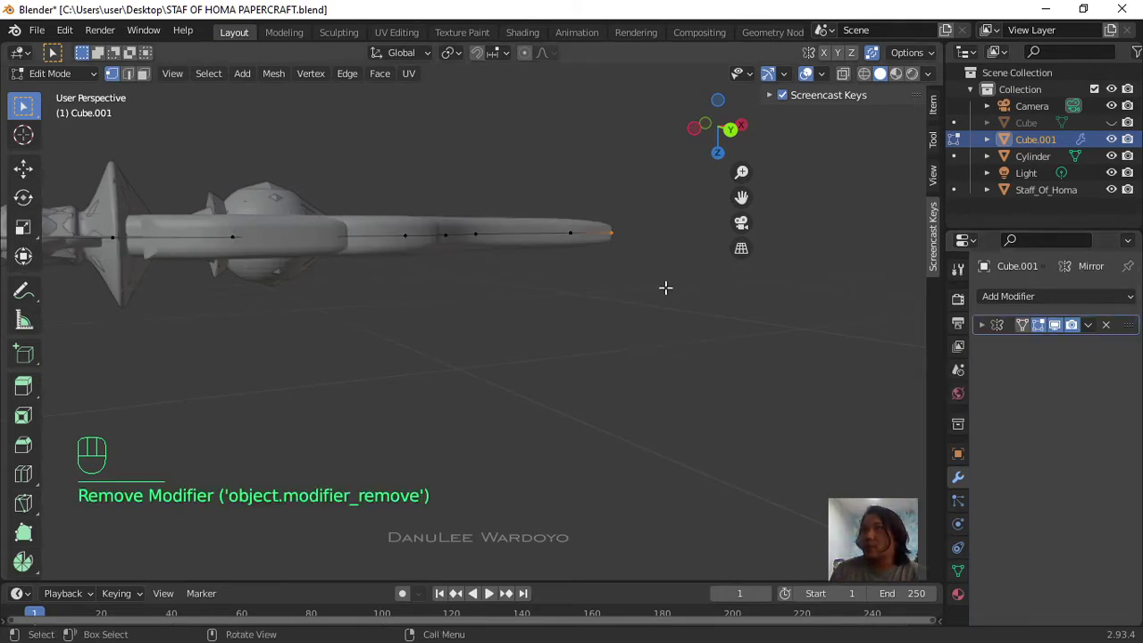
Step: Add a loop cut midway along the slender blade and move its outer vertex inward to match the blade's concave edge
middle_drag(706, 319, 739, 386)
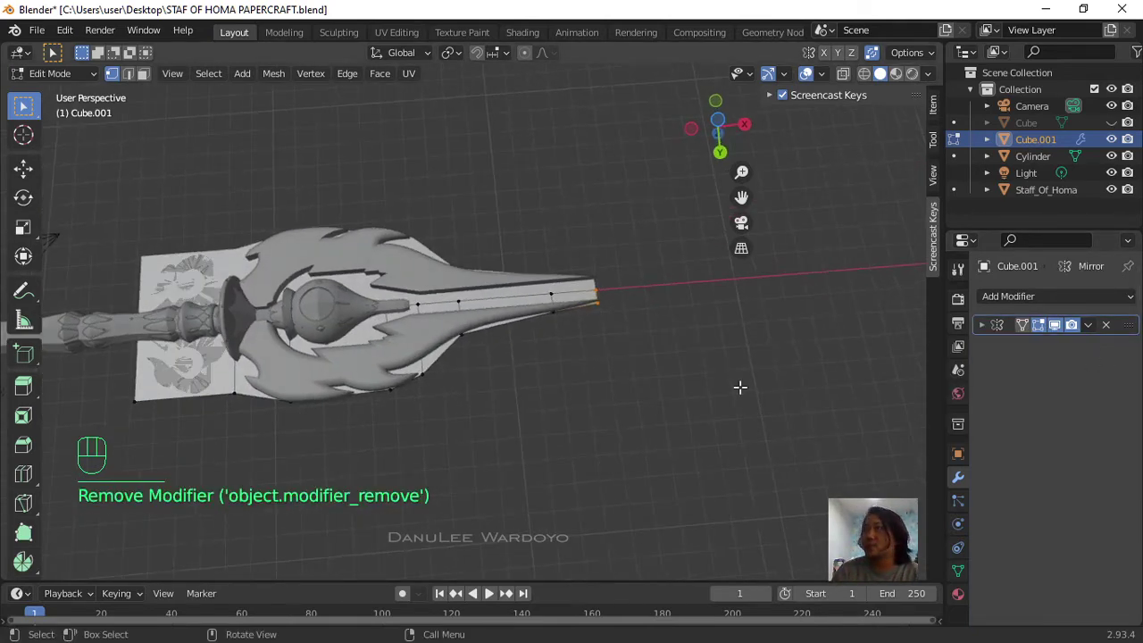
click(844, 74)
scroll(429, 319, up, 2)
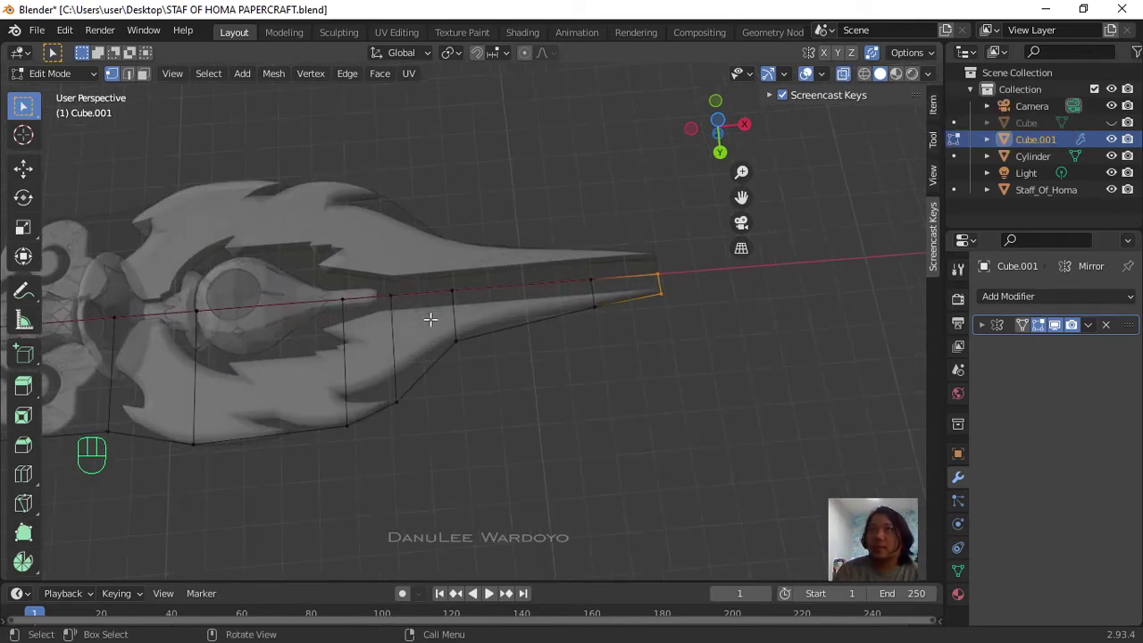
scroll(486, 372, down, 5)
key(KP_7)
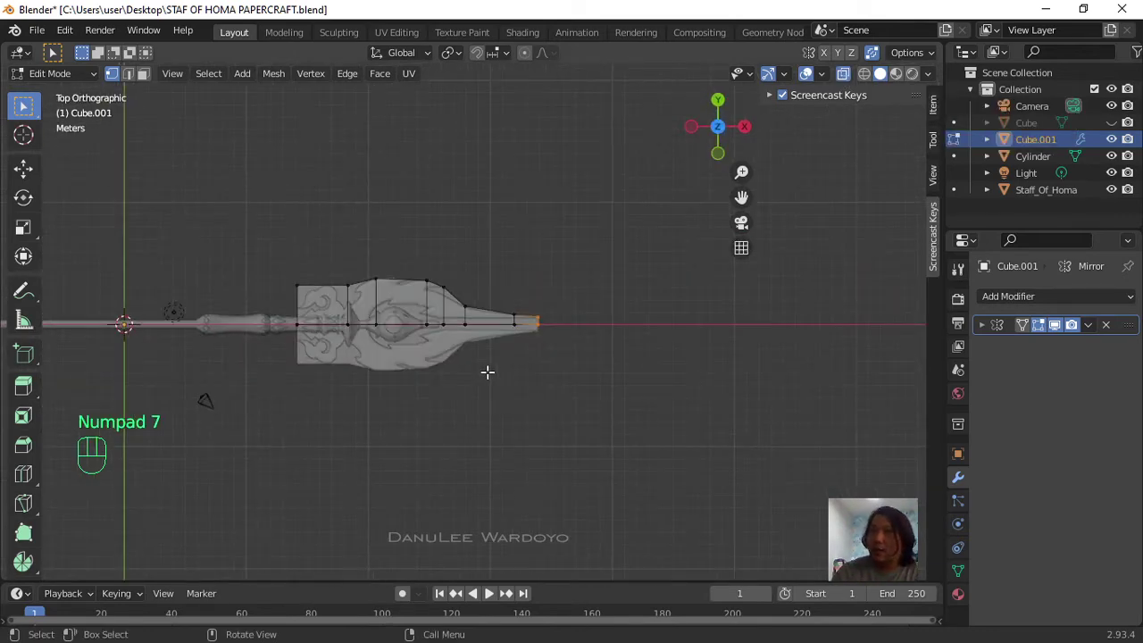
scroll(462, 366, up, 6)
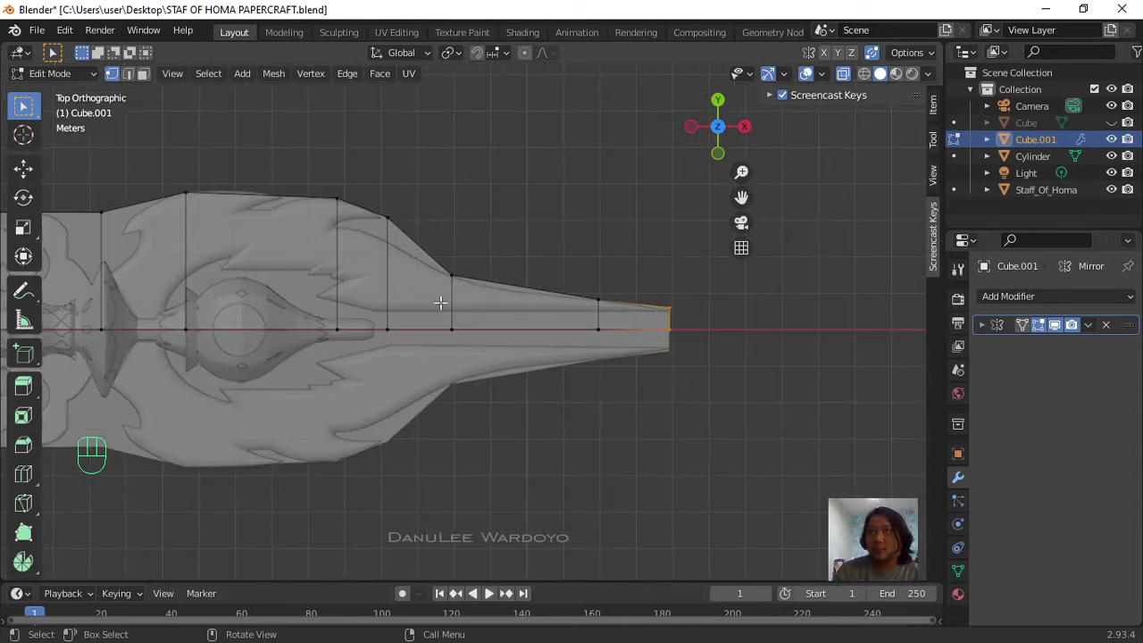
key(ctrl+r)
click(525, 304)
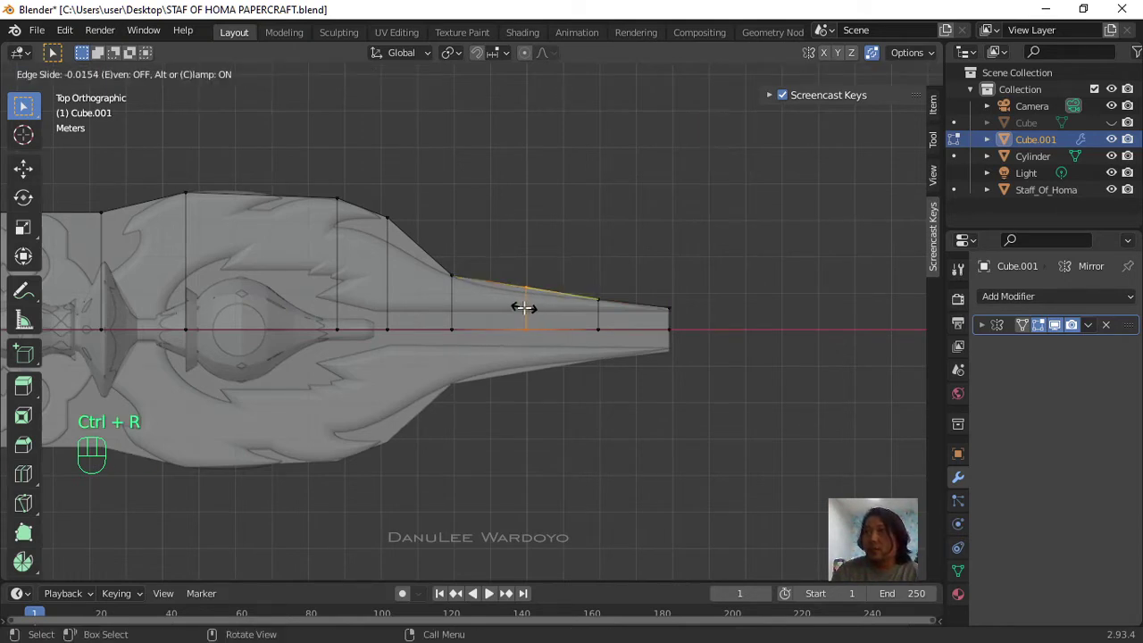
click(523, 305)
click(535, 301)
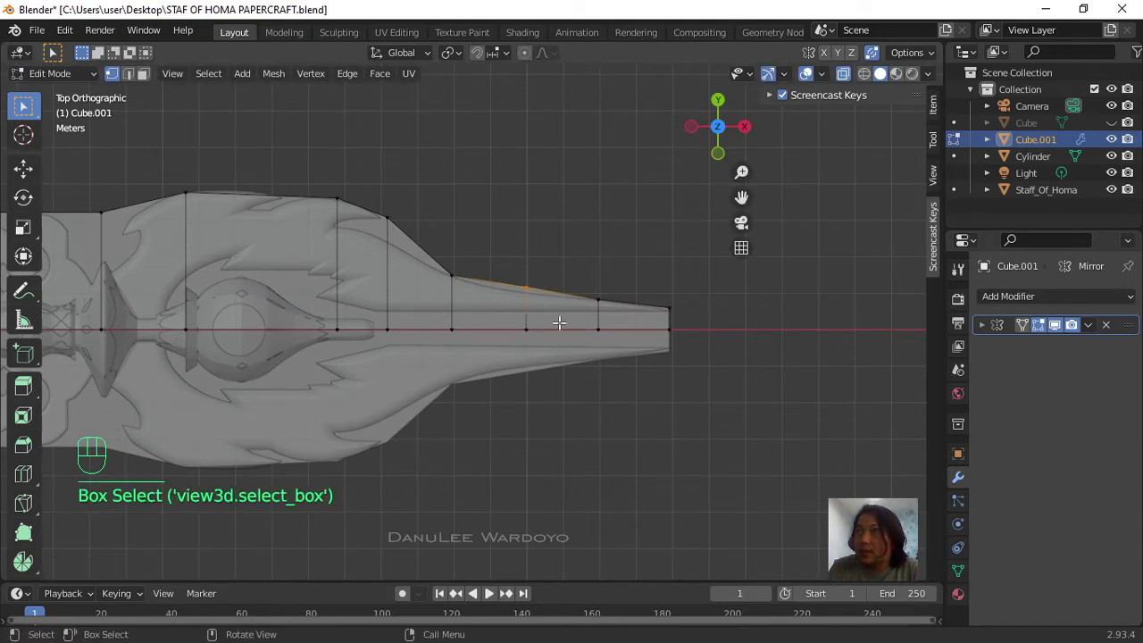
key(g)
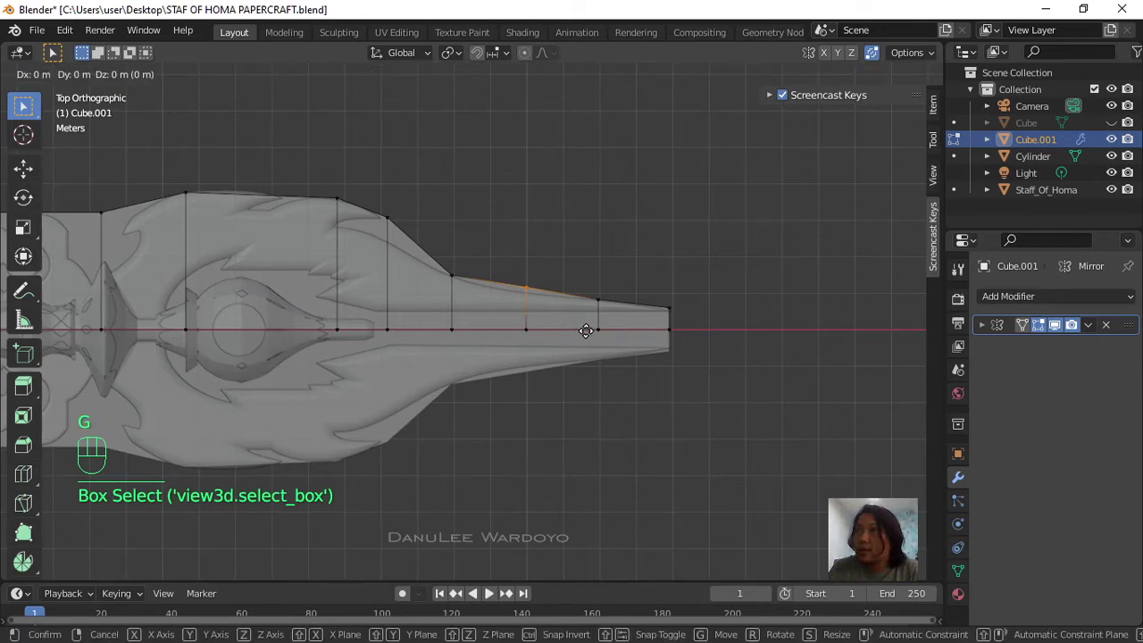
click(590, 335)
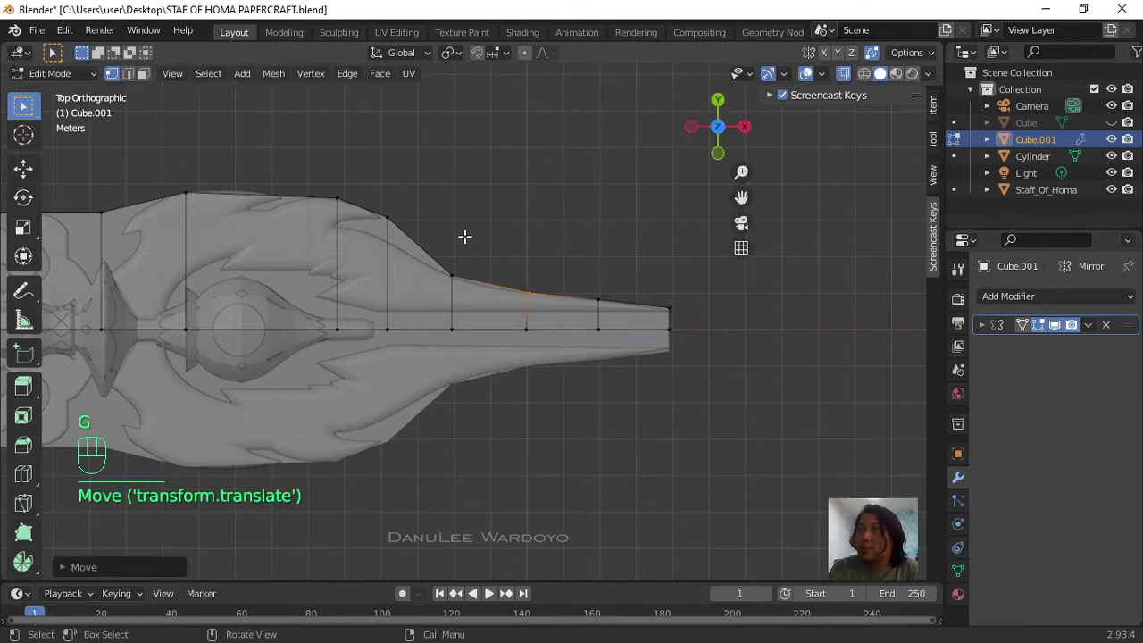
Step: Add a loop cut across the cloud ornament section, slid slightly from the middle toward the tip by about 0.09
scroll(465, 236, up, 2)
shift+middle_drag(464, 235, 594, 309)
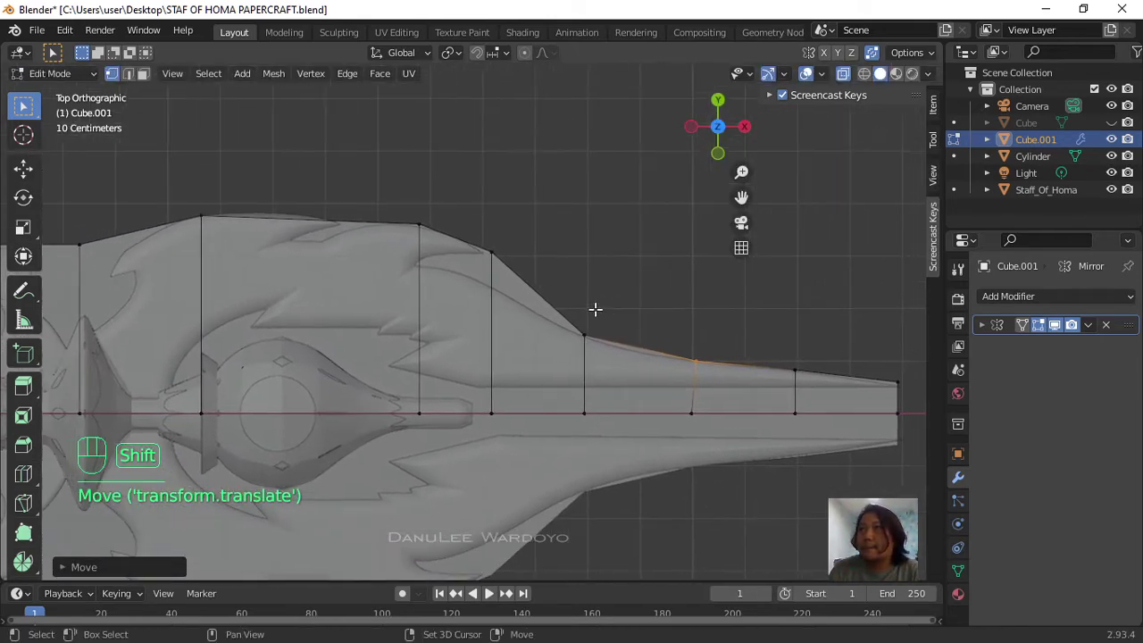
scroll(586, 300, down, 2)
shift+middle_drag(171, 284, 321, 295)
scroll(320, 295, up, 1)
scroll(321, 296, down, 1)
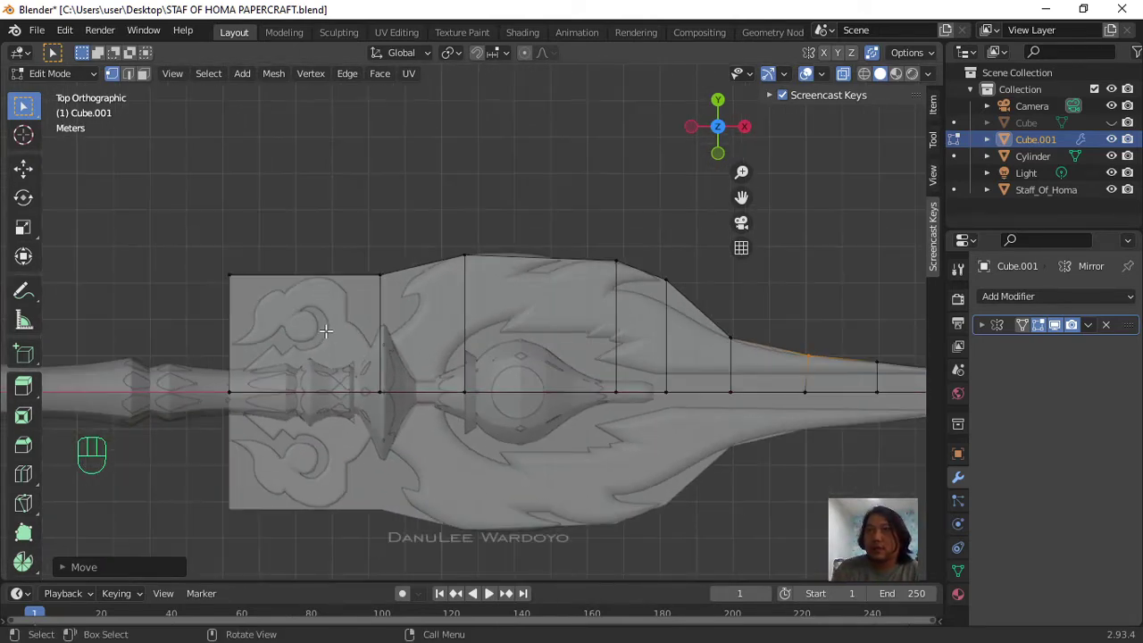
key(ctrl+r)
click(321, 319)
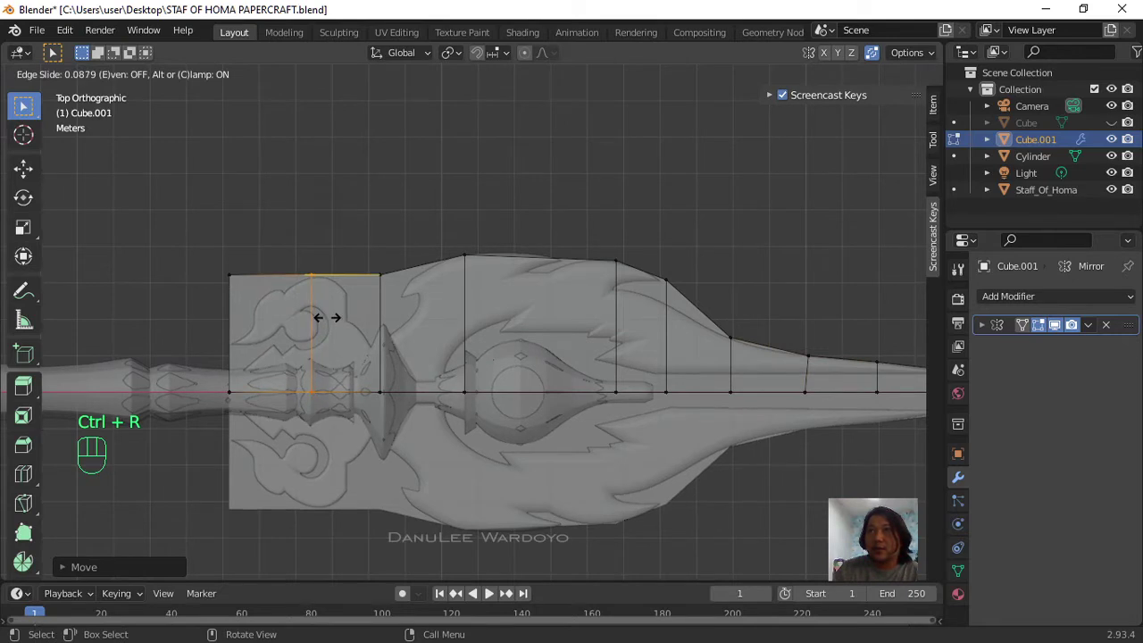
click(327, 317)
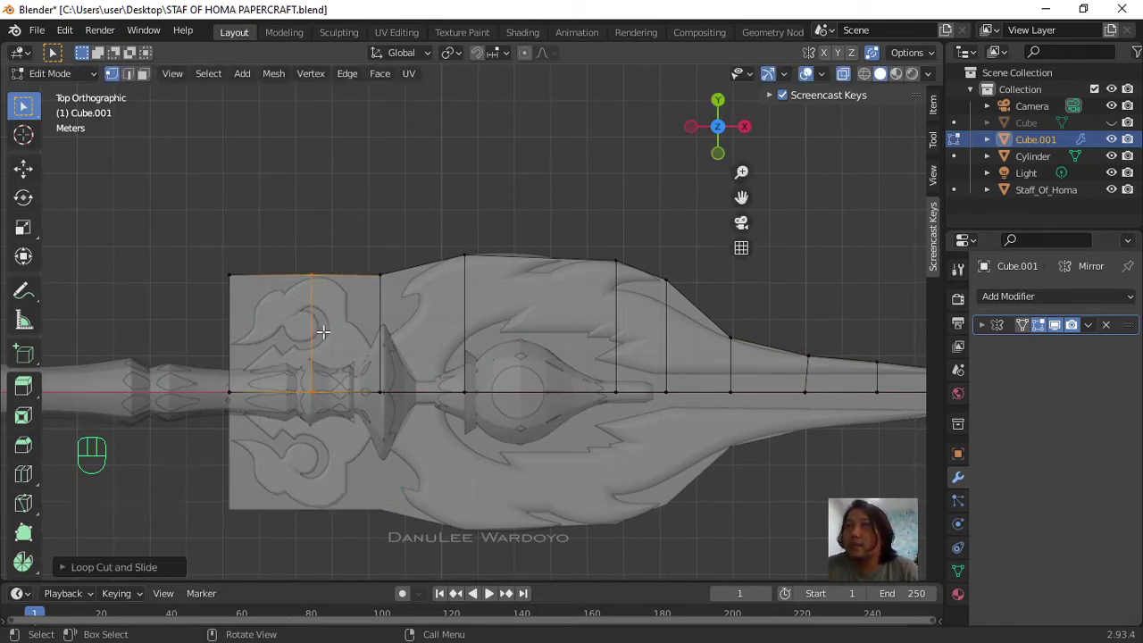
Step: Move the outline's outer corner vertex at the handle end inward to follow the cloud ornament's slope
scroll(399, 350, up, 1)
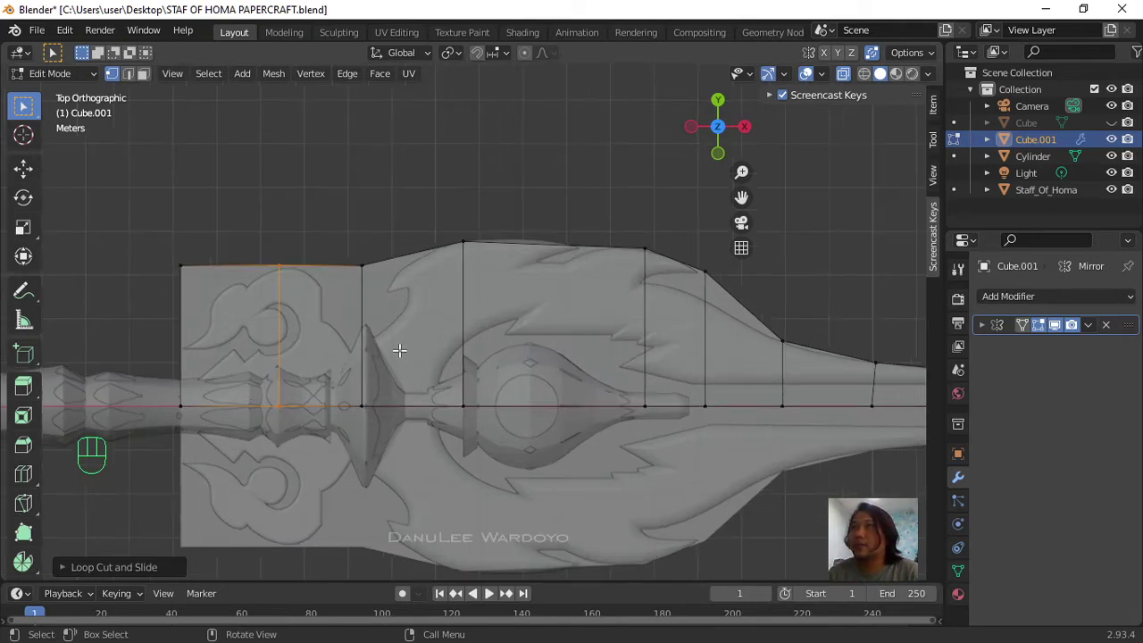
click(163, 258)
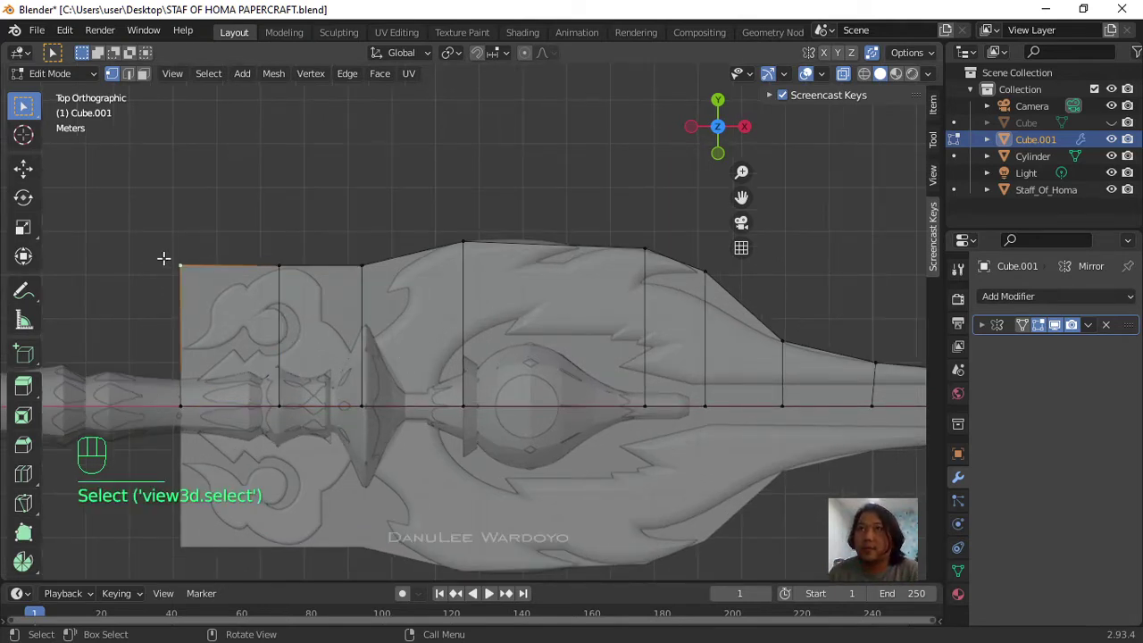
key(g)
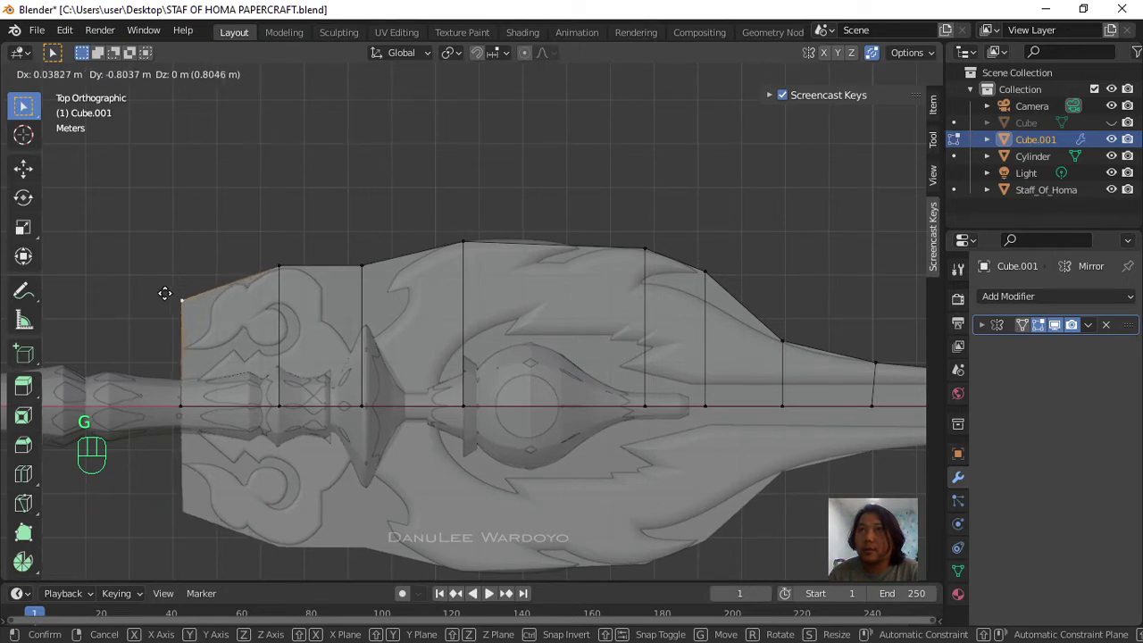
click(170, 286)
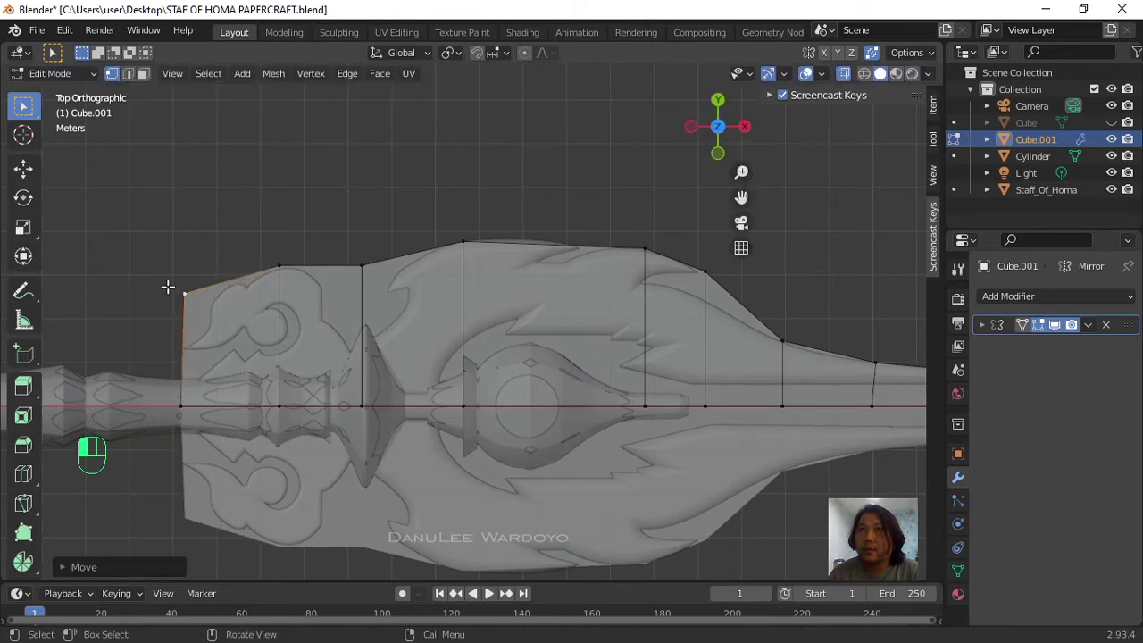
scroll(311, 326, up, 2)
scroll(311, 328, down, 2)
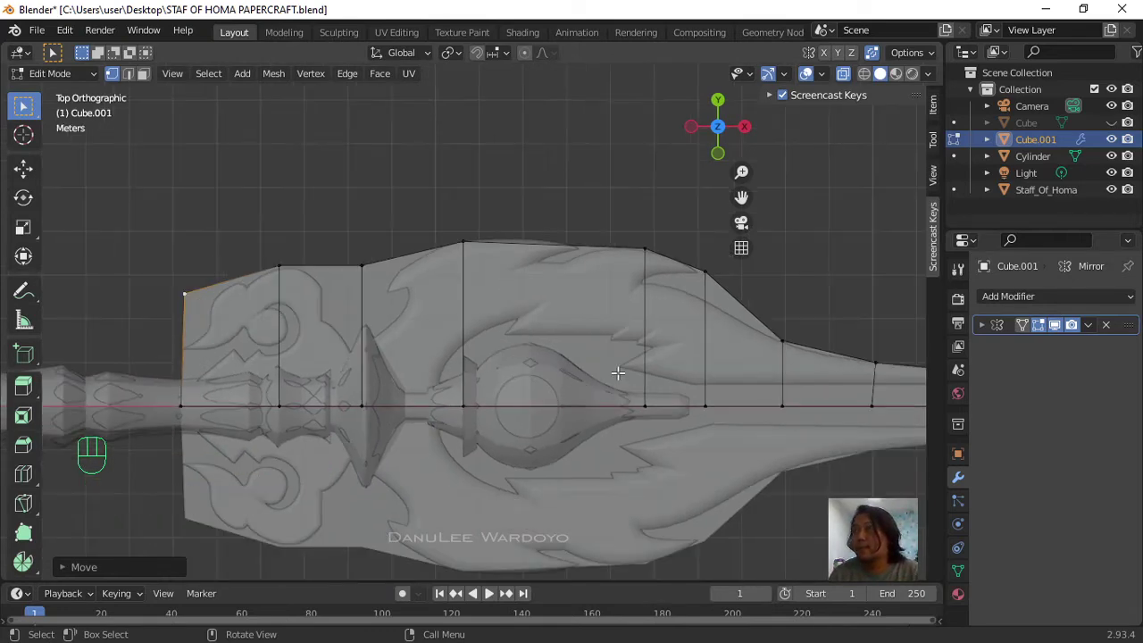
scroll(618, 372, down, 1)
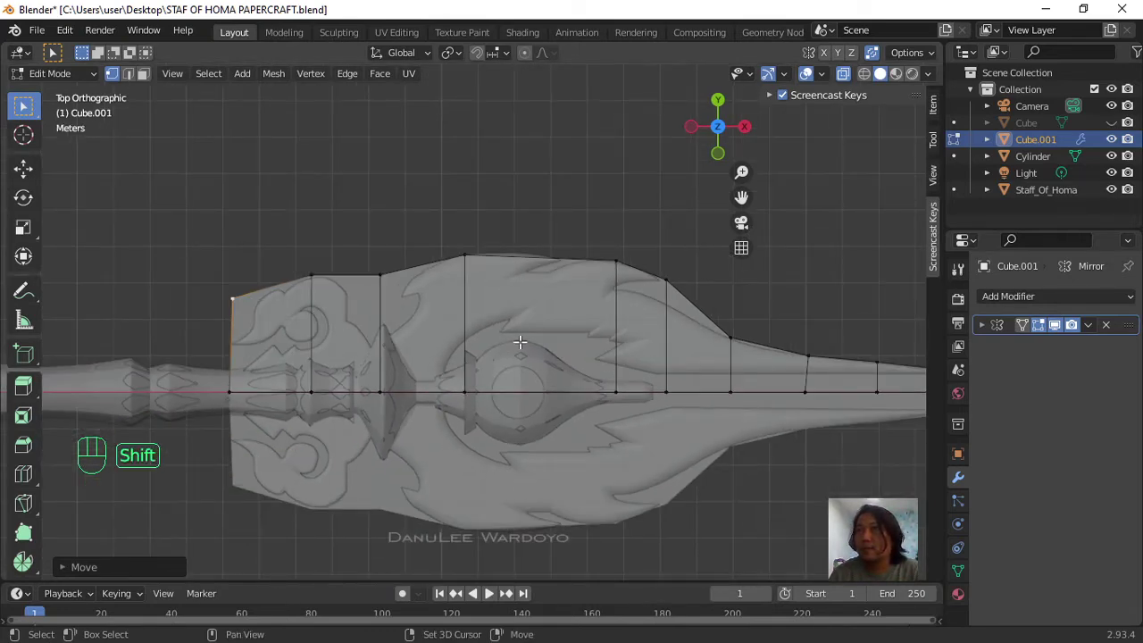
shift+middle_drag(520, 342, 530, 273)
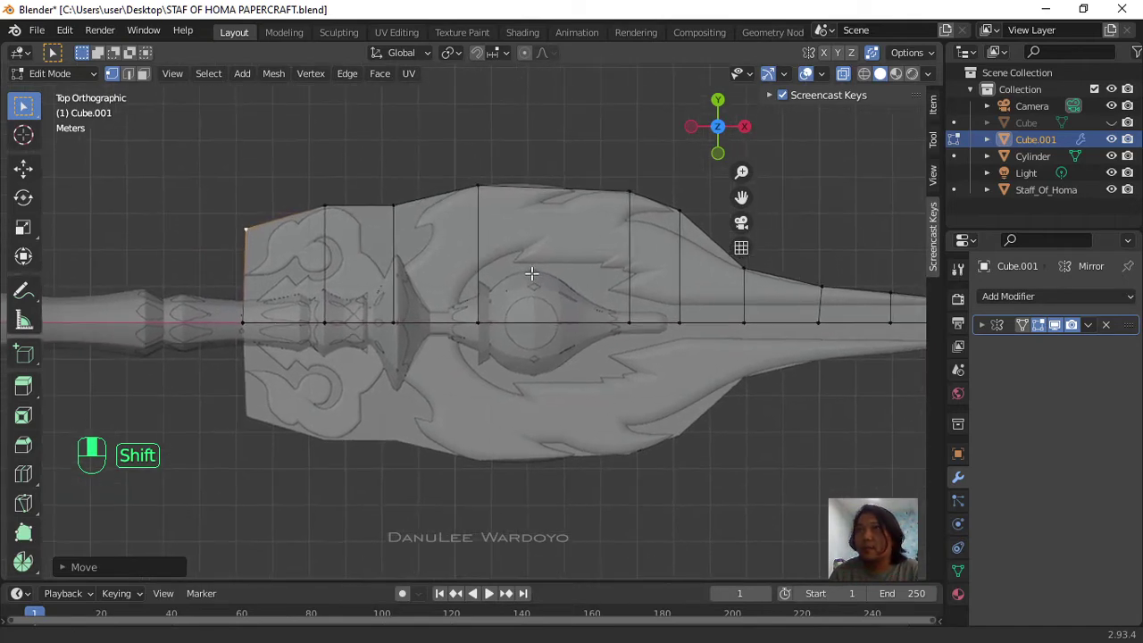
scroll(339, 237, up, 3)
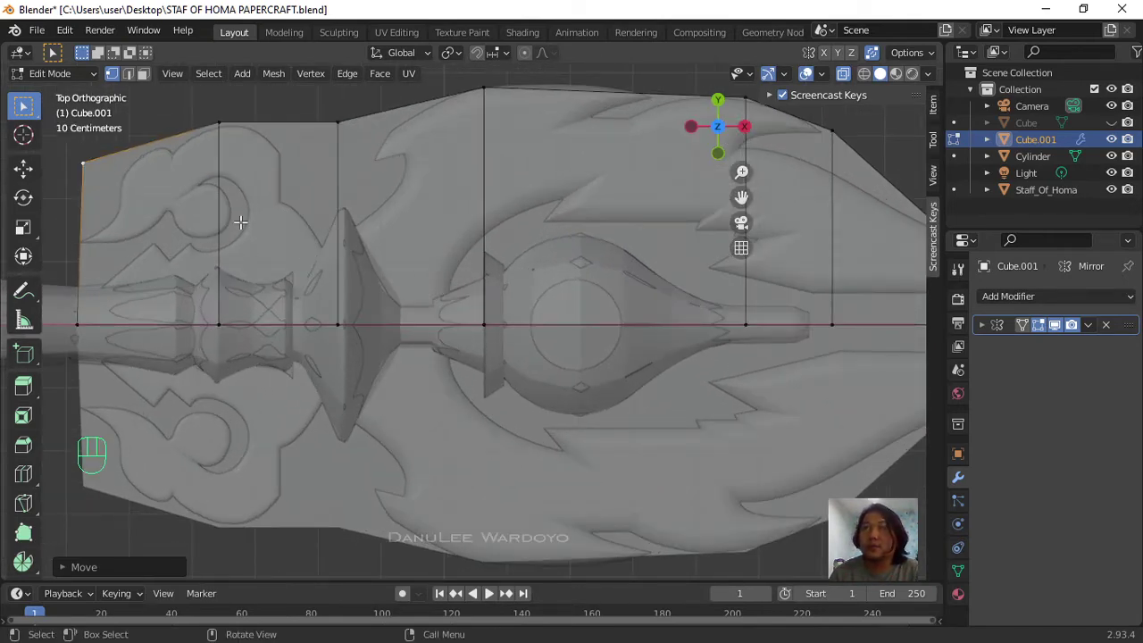
scroll(231, 190, down, 2)
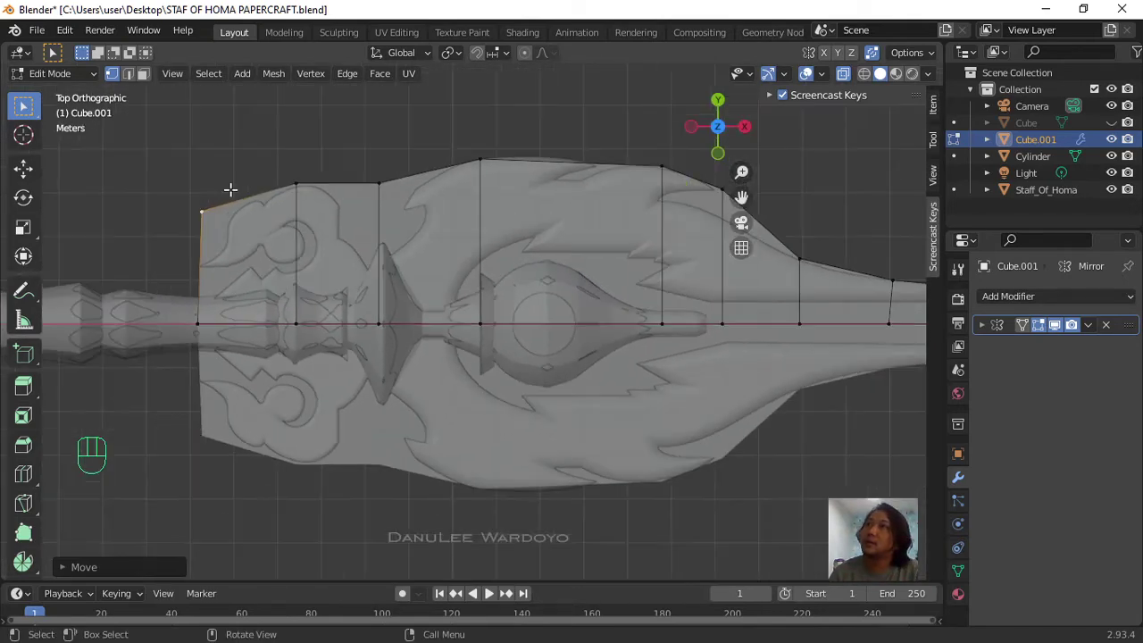
scroll(446, 337, down, 1)
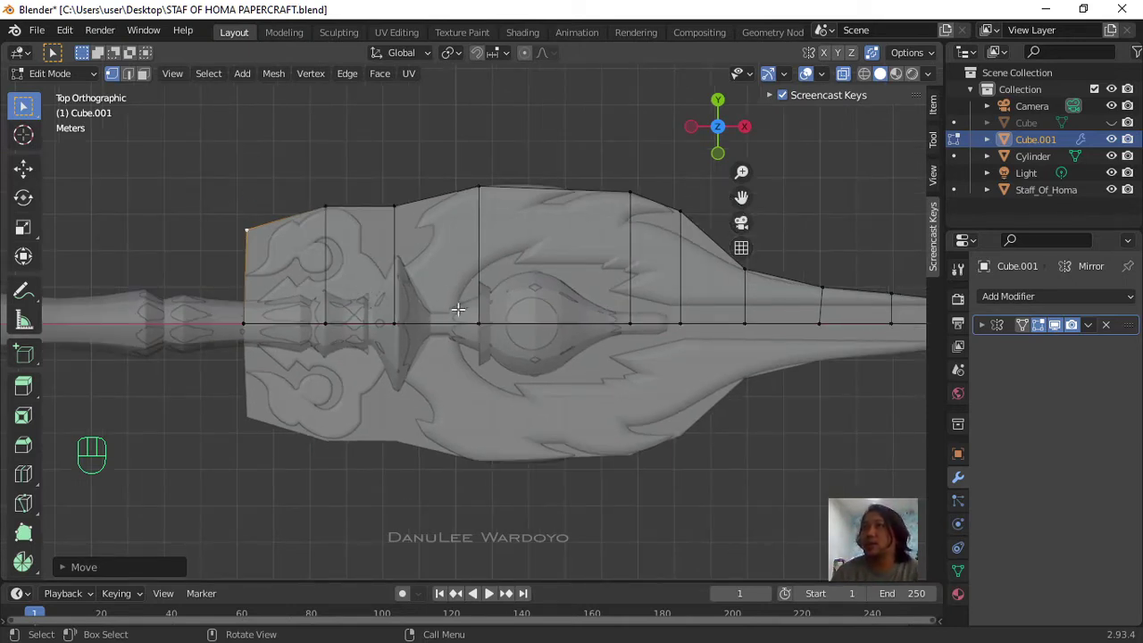
Step: Select all faces of the editable outline half in face mode and dissolve them into a single face
scroll(493, 322, down, 2)
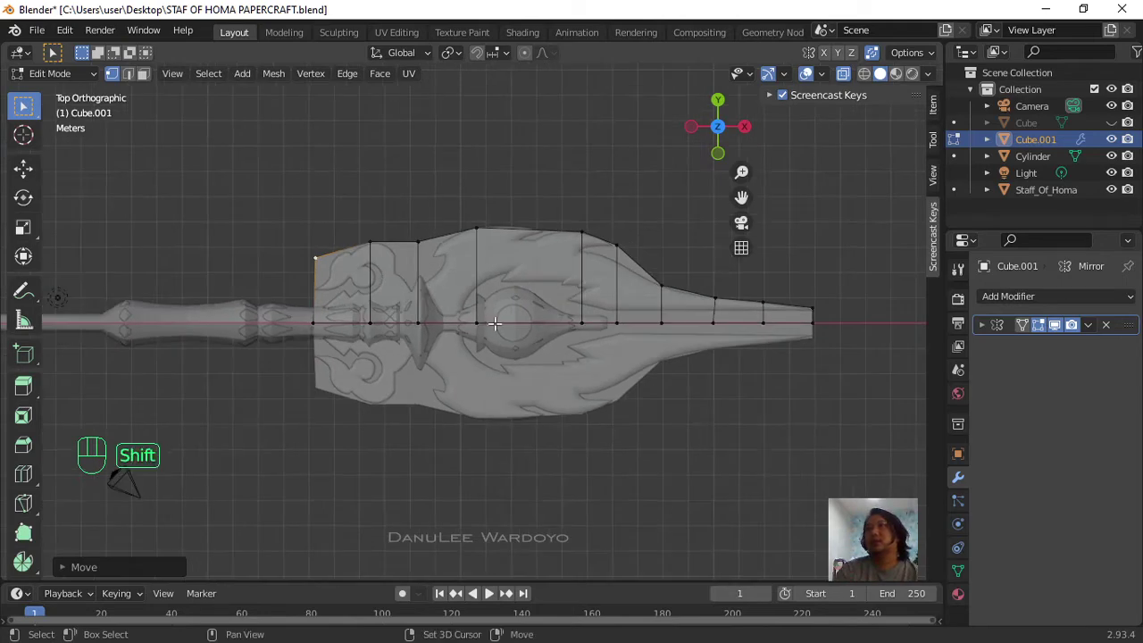
shift+middle_drag(336, 260, 241, 241)
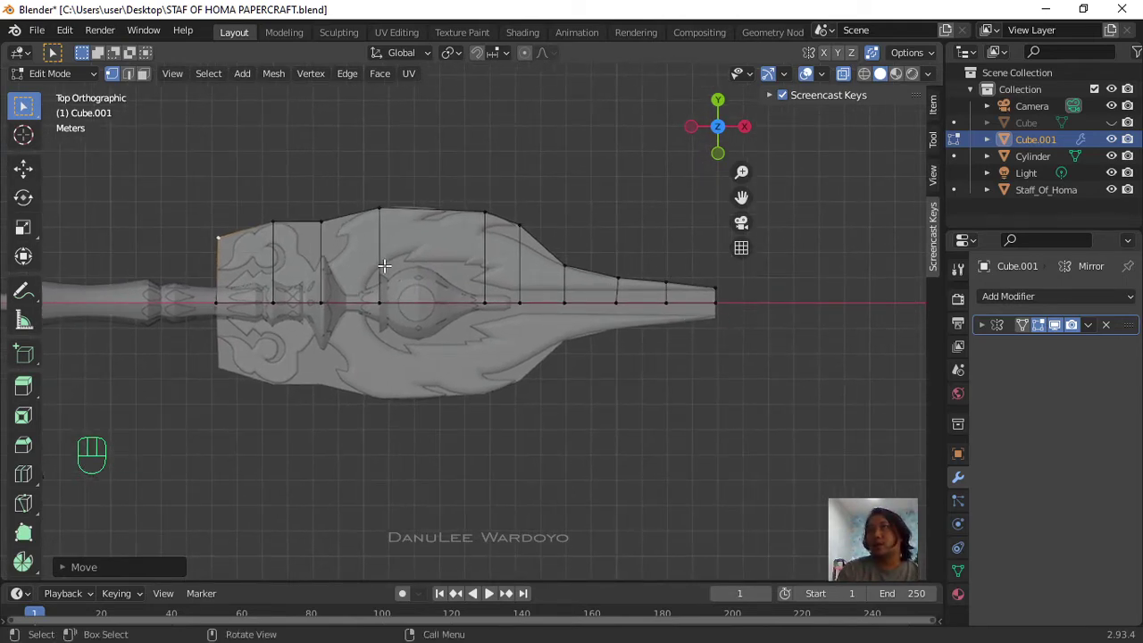
click(143, 74)
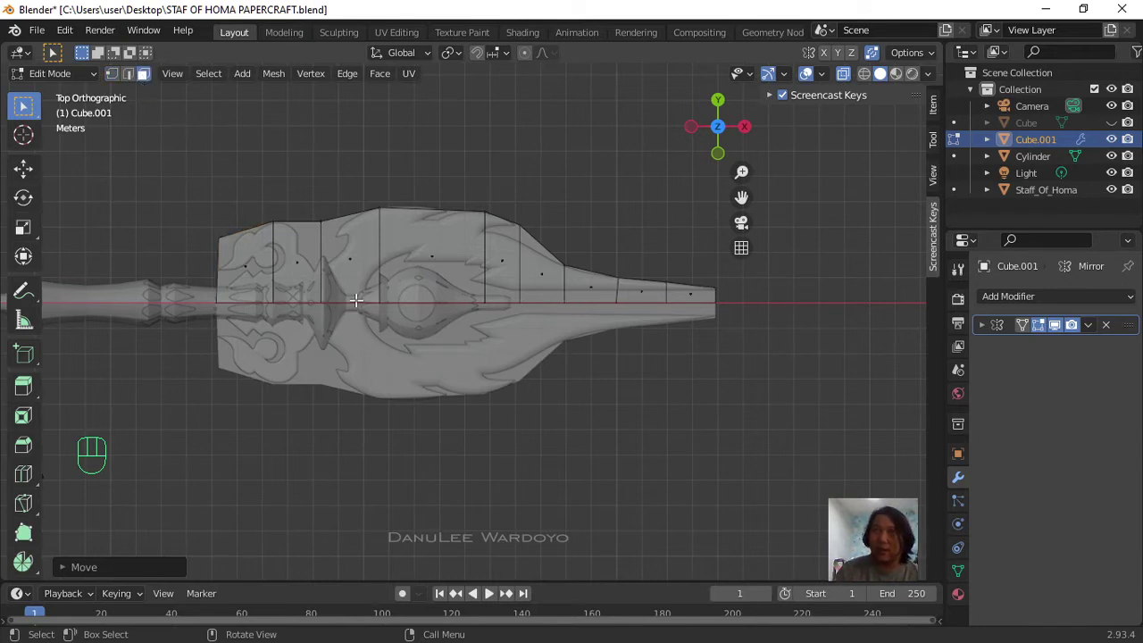
key(a)
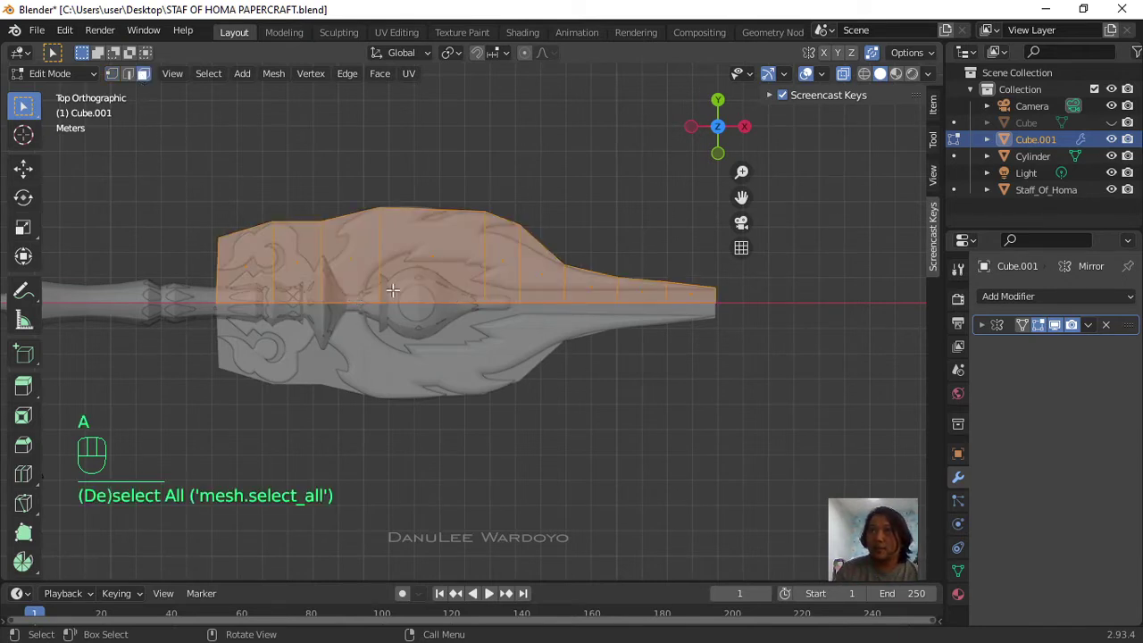
key(x)
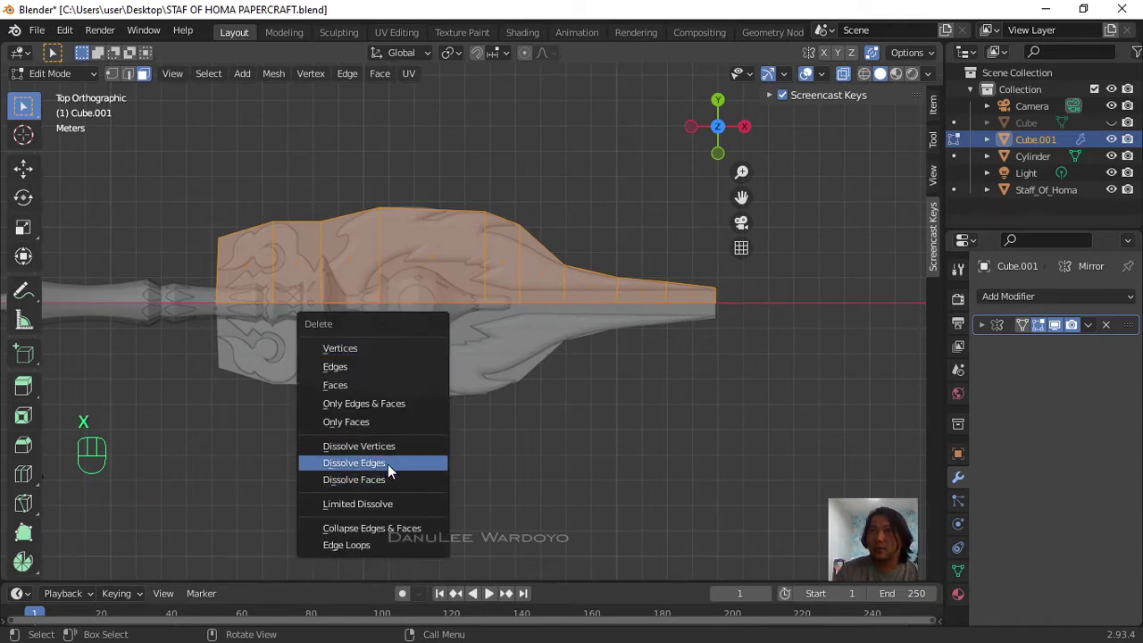
click(385, 478)
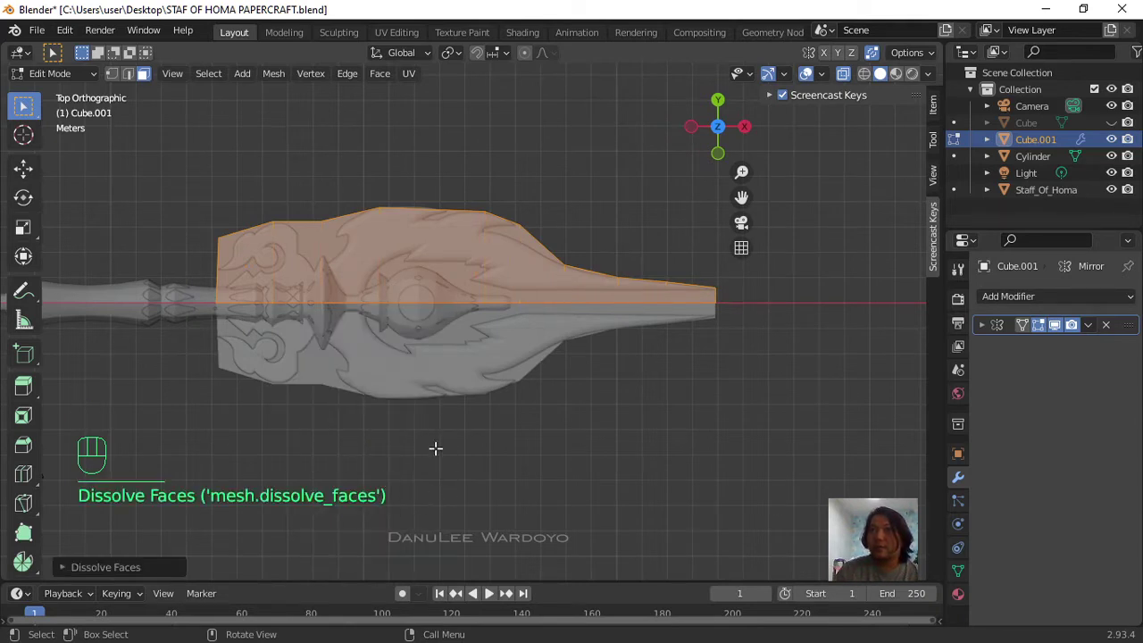
Step: Undo the face dissolve on the outline half and apply Dissolve Faces to the same selection again
scroll(392, 272, up, 1)
scroll(387, 268, up, 2)
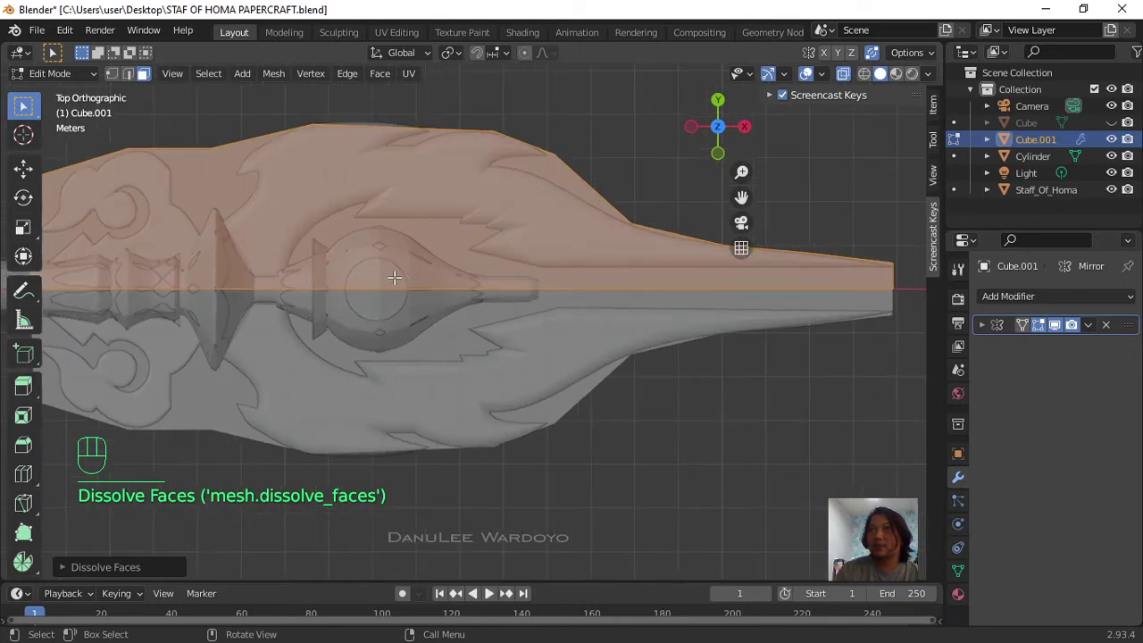
scroll(433, 254, down, 2)
scroll(304, 240, up, 2)
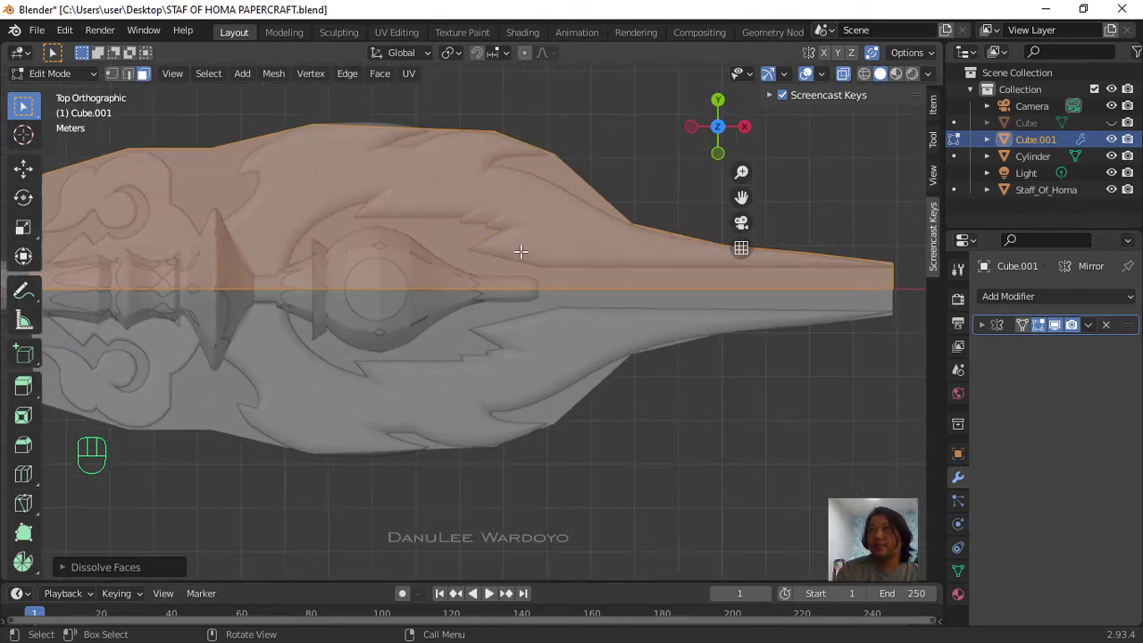
scroll(520, 252, down, 2)
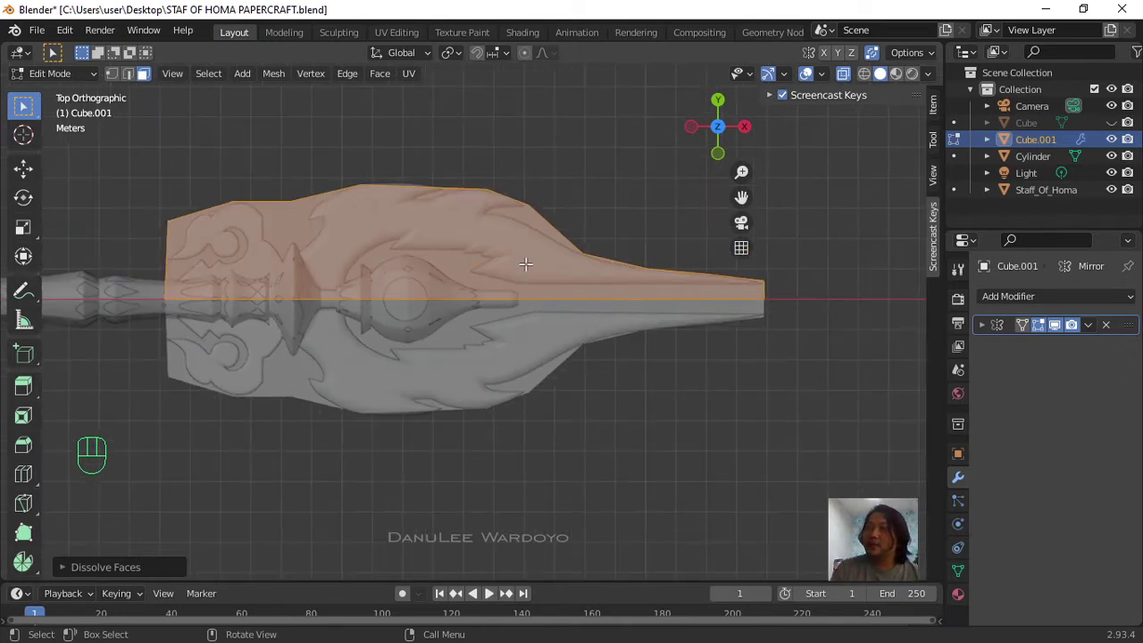
key(ctrl+z)
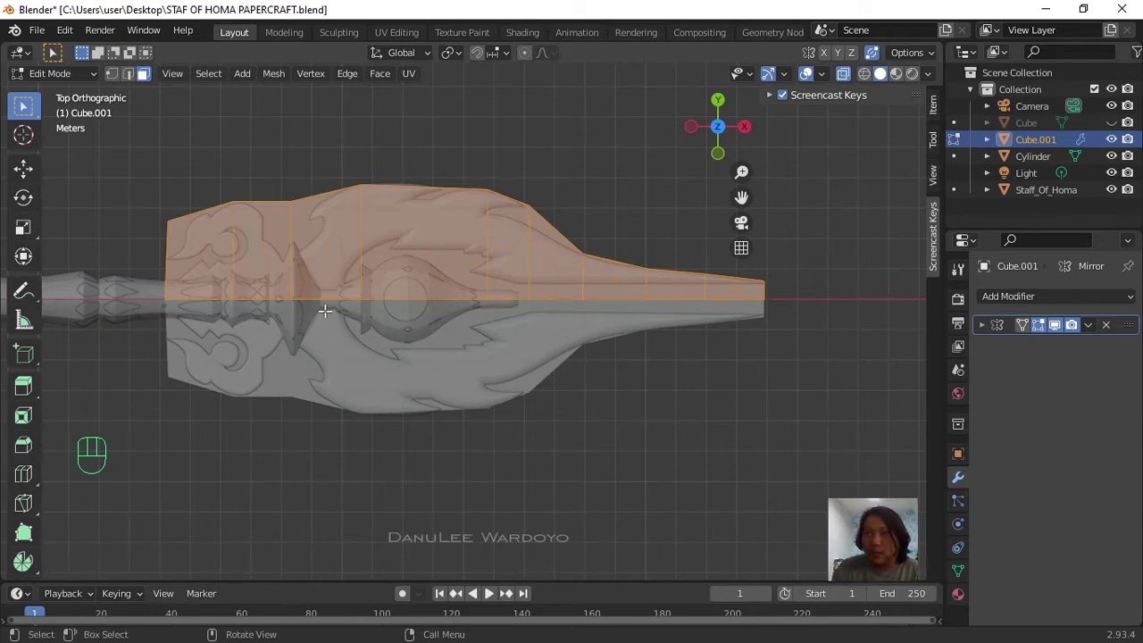
key(x)
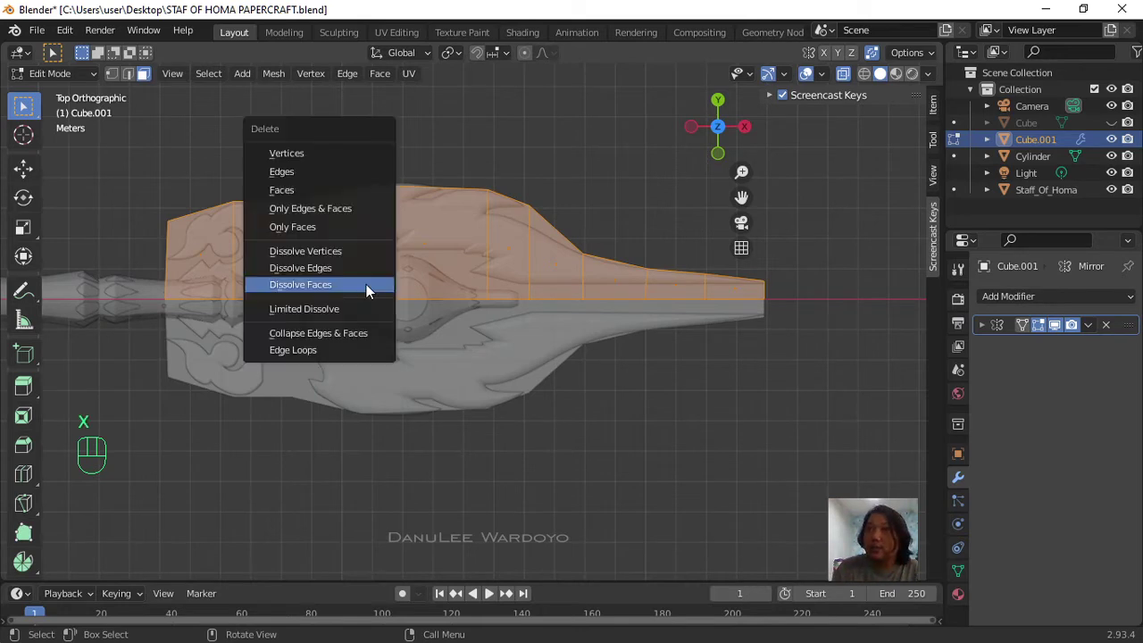
click(316, 286)
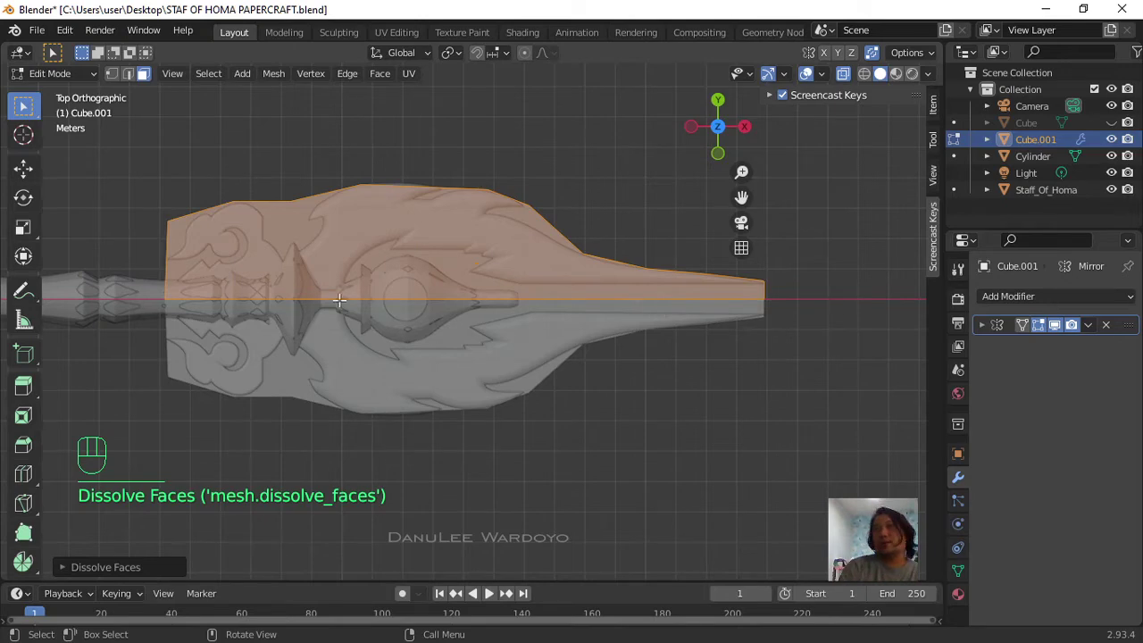
scroll(354, 306, up, 2)
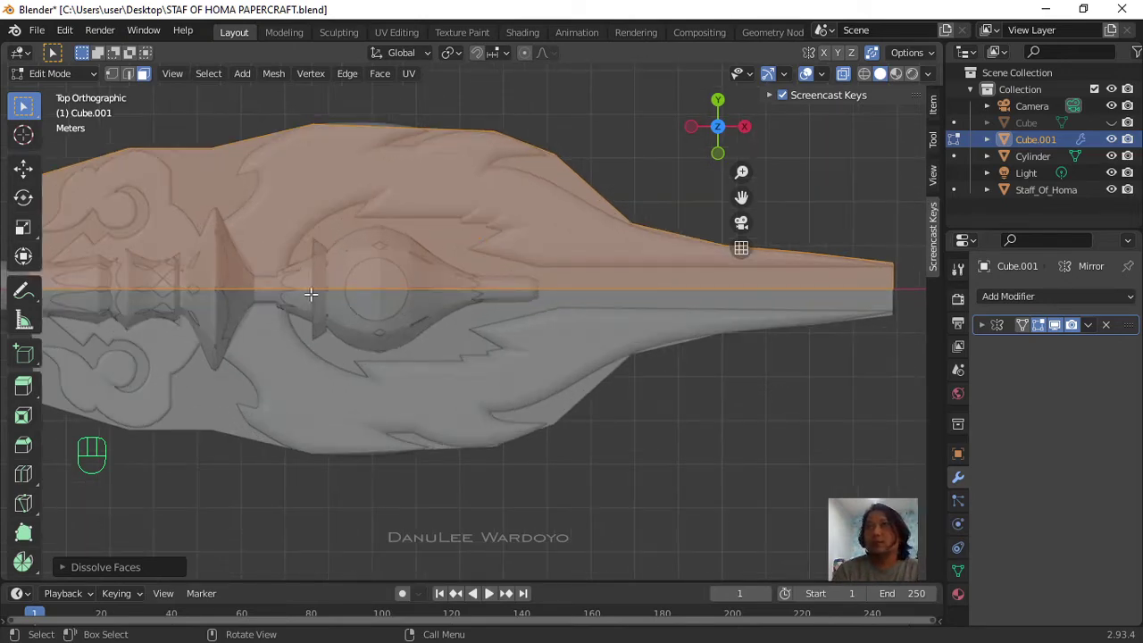
shift+middle_drag(311, 294, 519, 393)
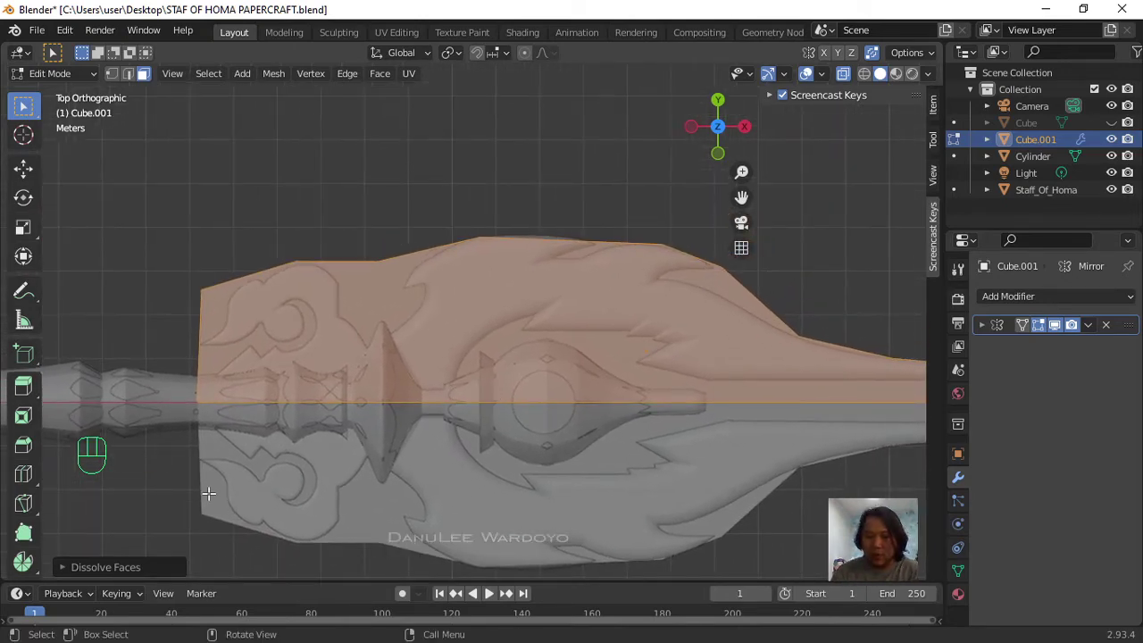
key(k)
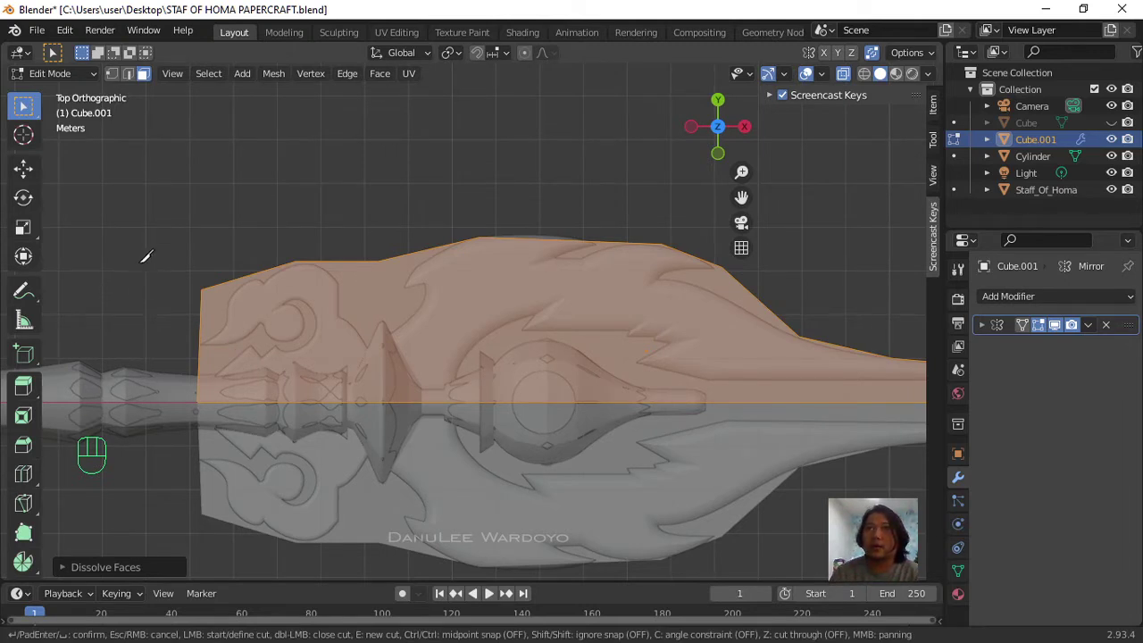
scroll(36, 408, down, 5)
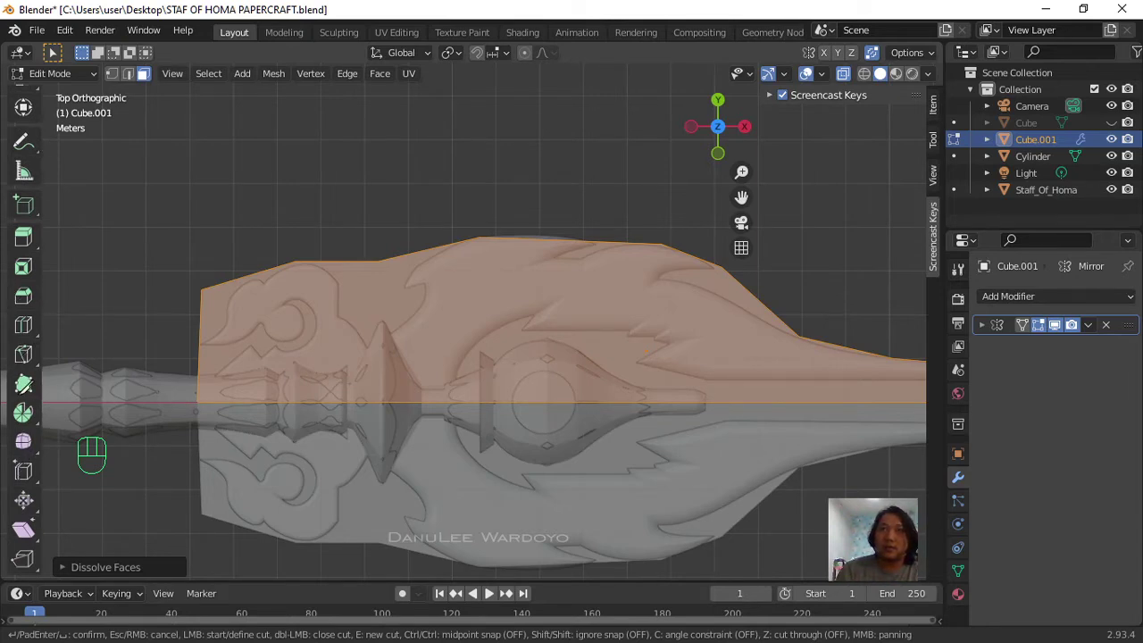
scroll(36, 389, up, 1)
scroll(196, 407, up, 2)
scroll(81, 360, down, 3)
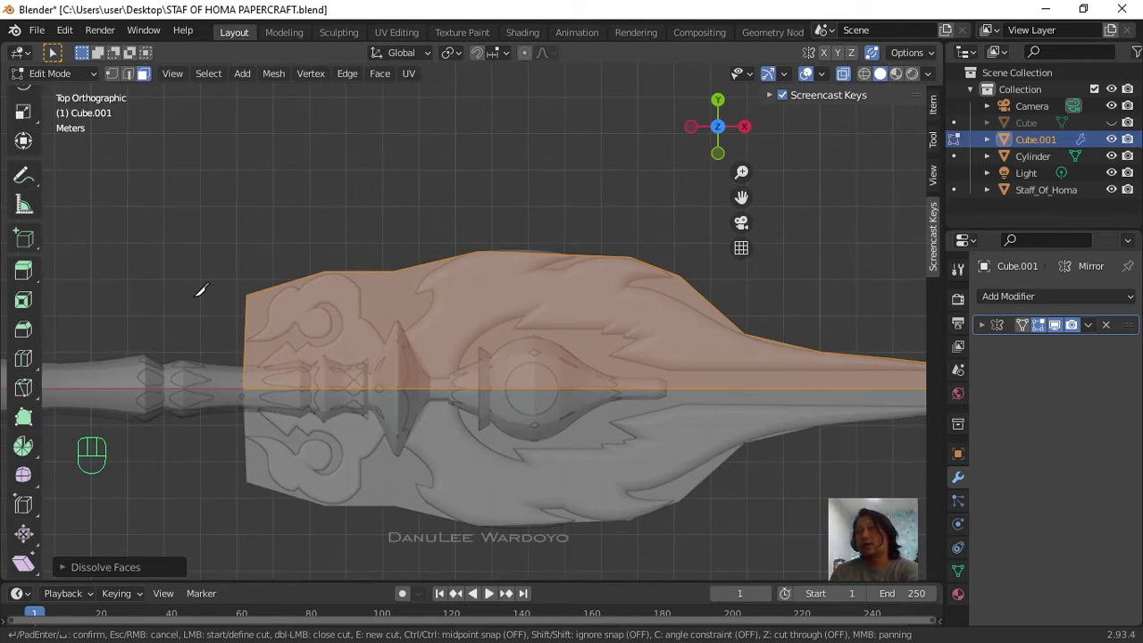
key(Escape)
Step: Search the available commands for "KNIFE" and clear the face selection
key(F3)
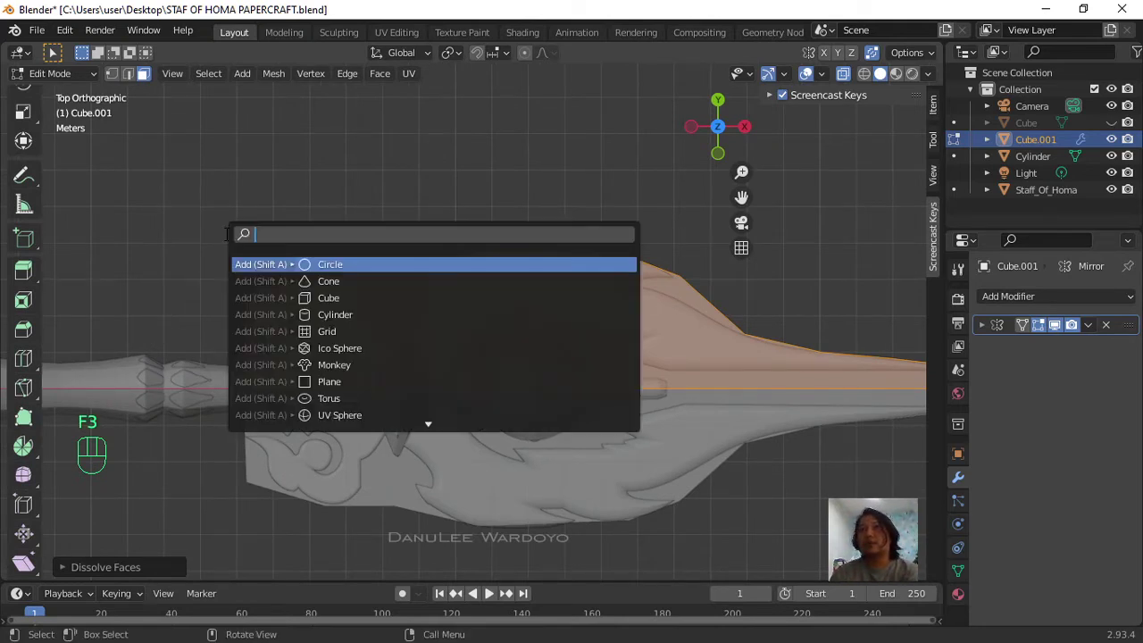
text(k)
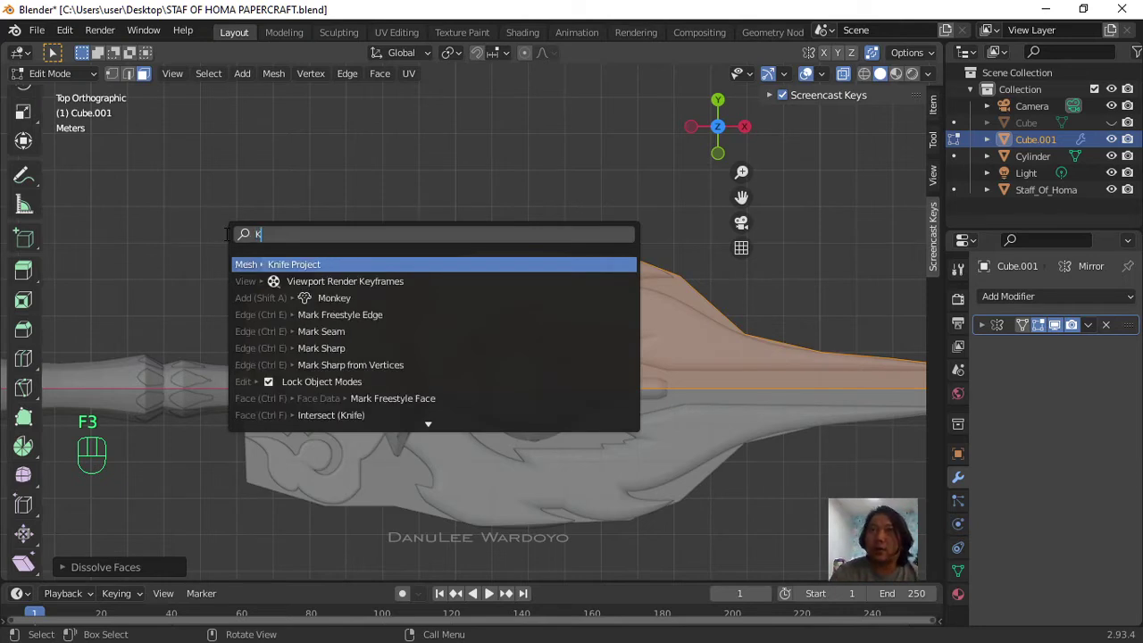
text(ni)
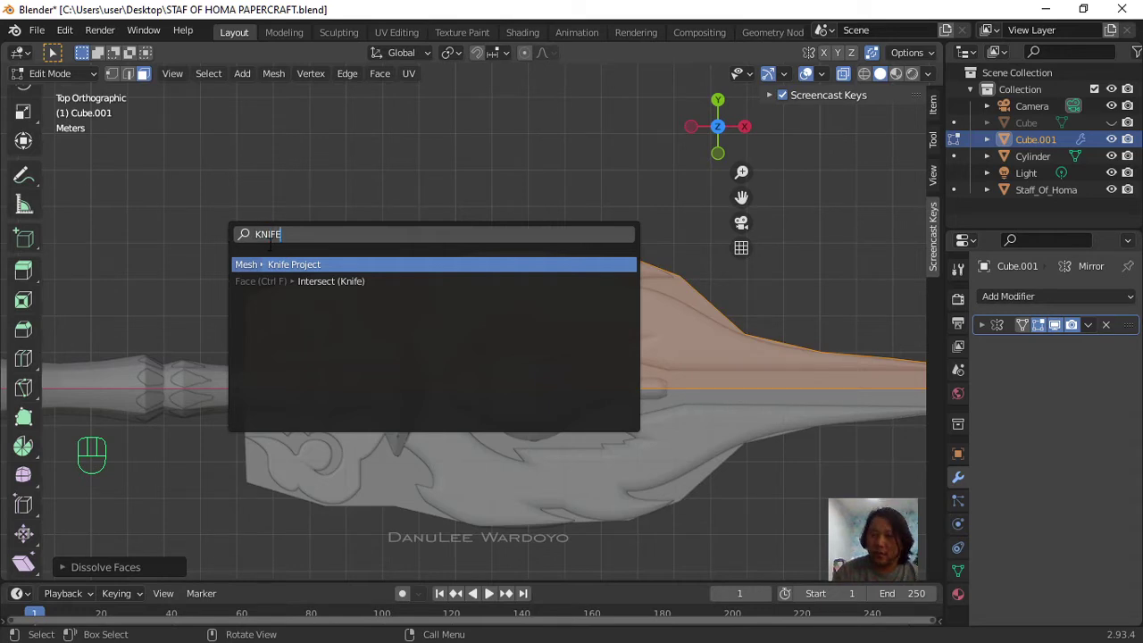
key(BackSpace)
key(BackSpace)
key(BackSpace)
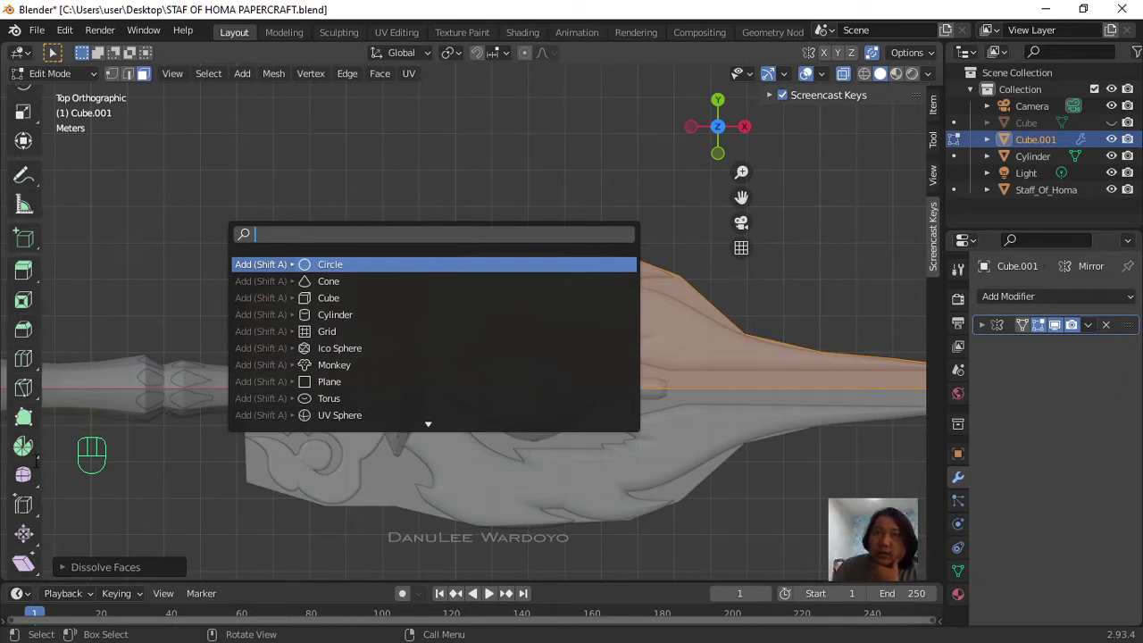
click(39, 454)
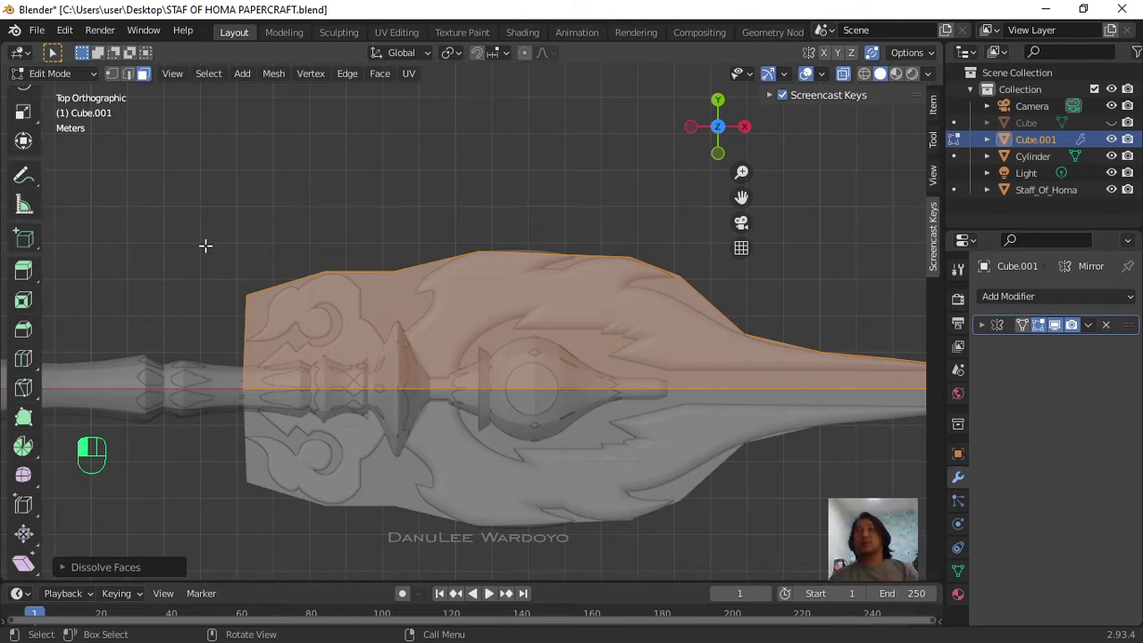
click(206, 245)
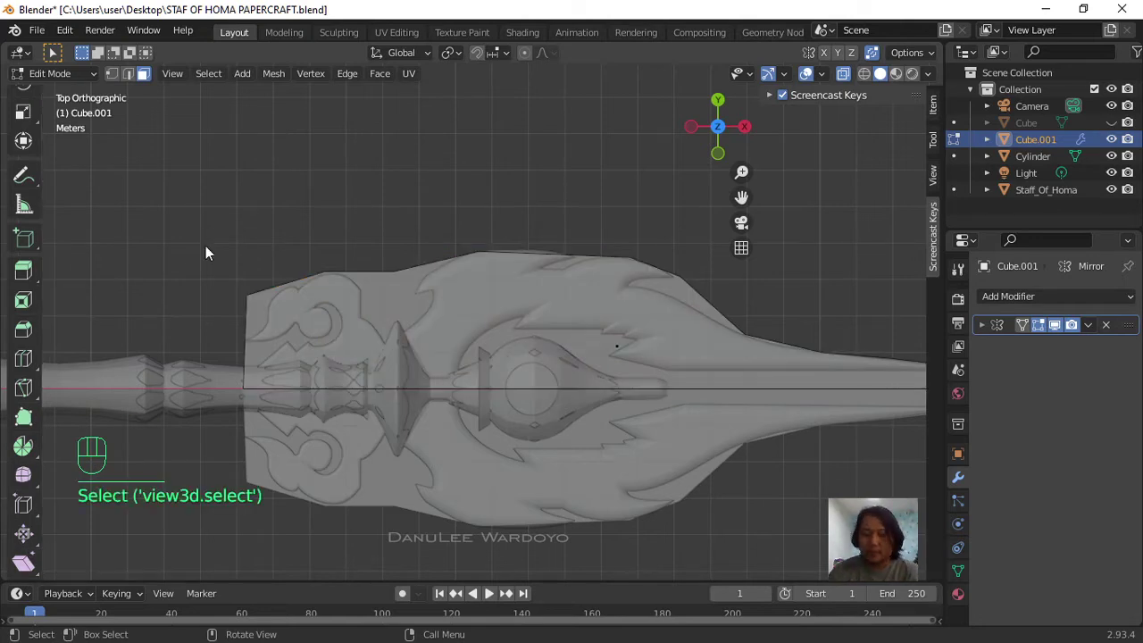
key(space)
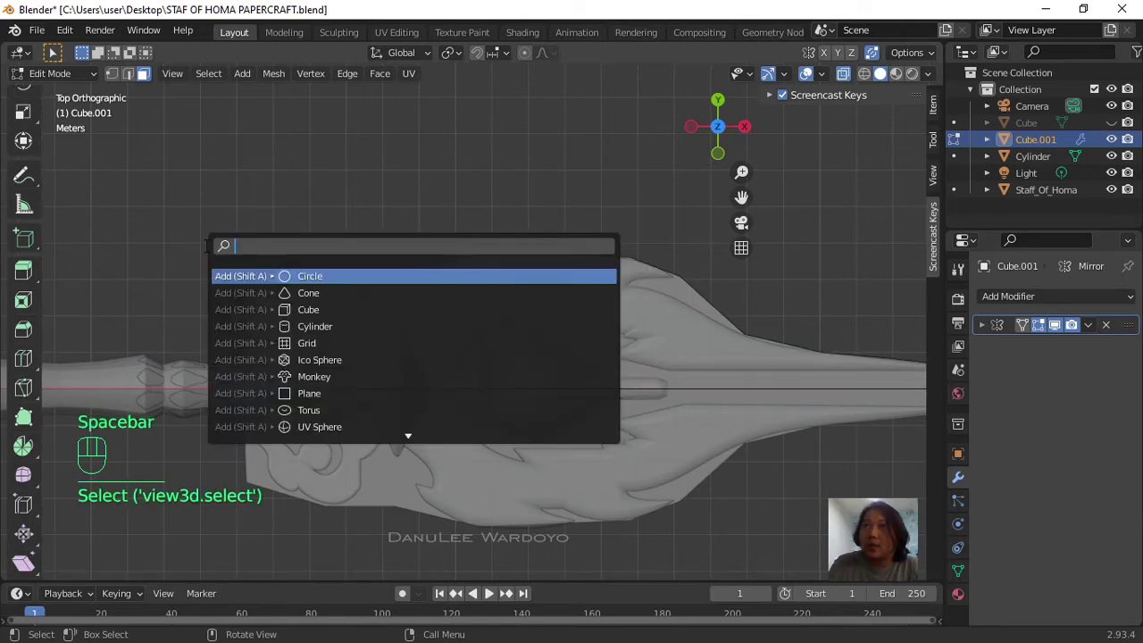
key(Escape)
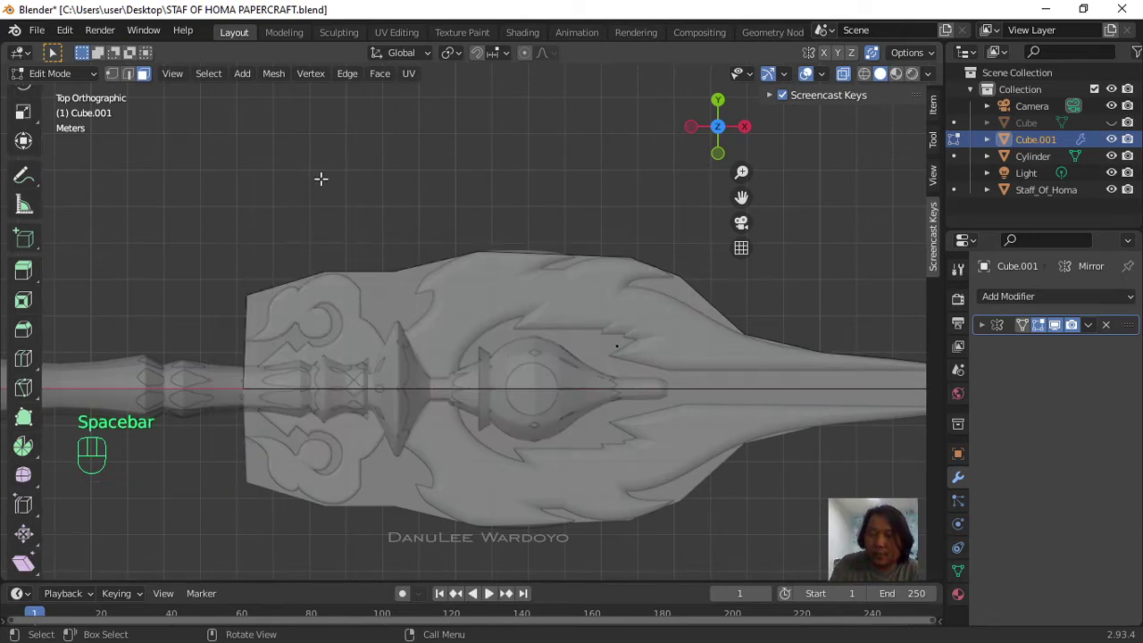
Step: Try a five-point Knife cut along the cloud ornament's outer curve, ending on the outline's handle-end edge, and undo it
key(k)
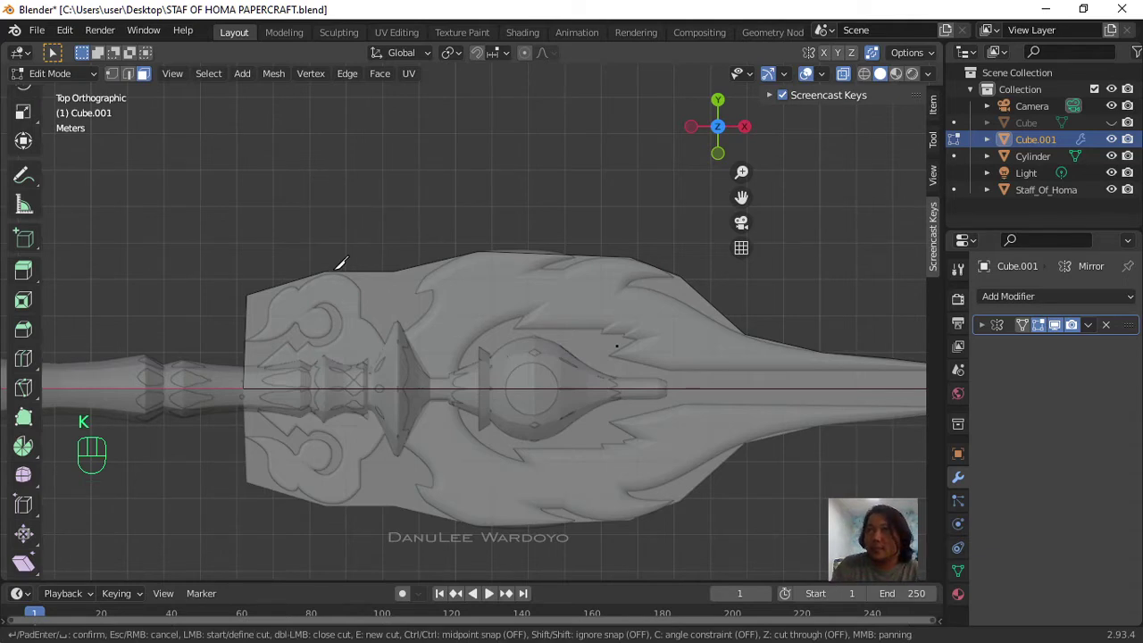
scroll(340, 263, up, 2)
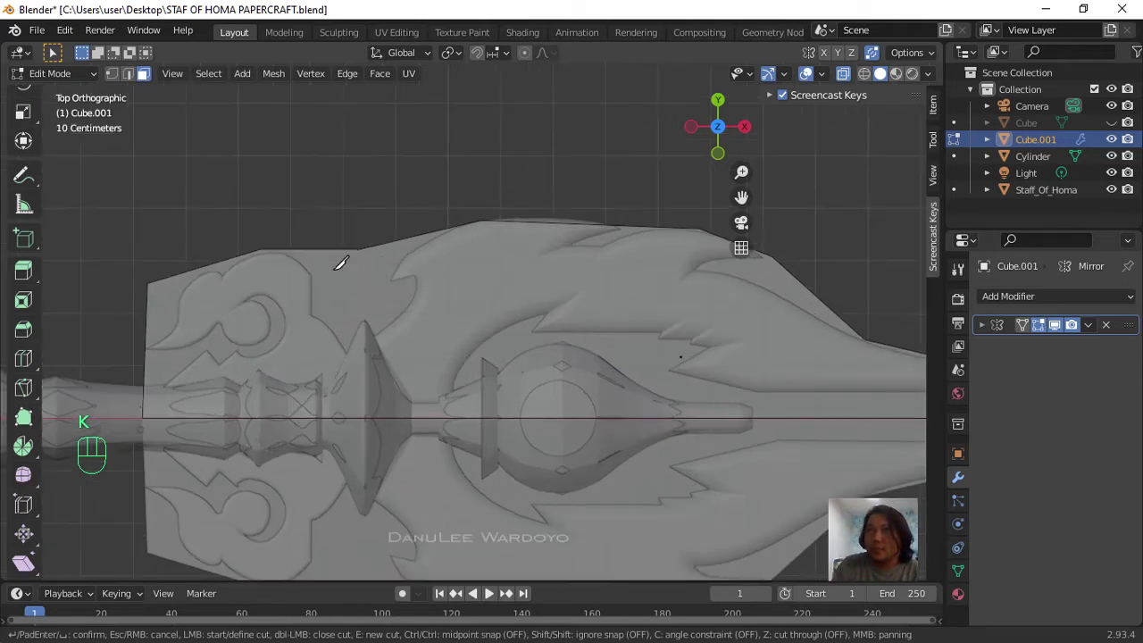
click(224, 273)
click(201, 279)
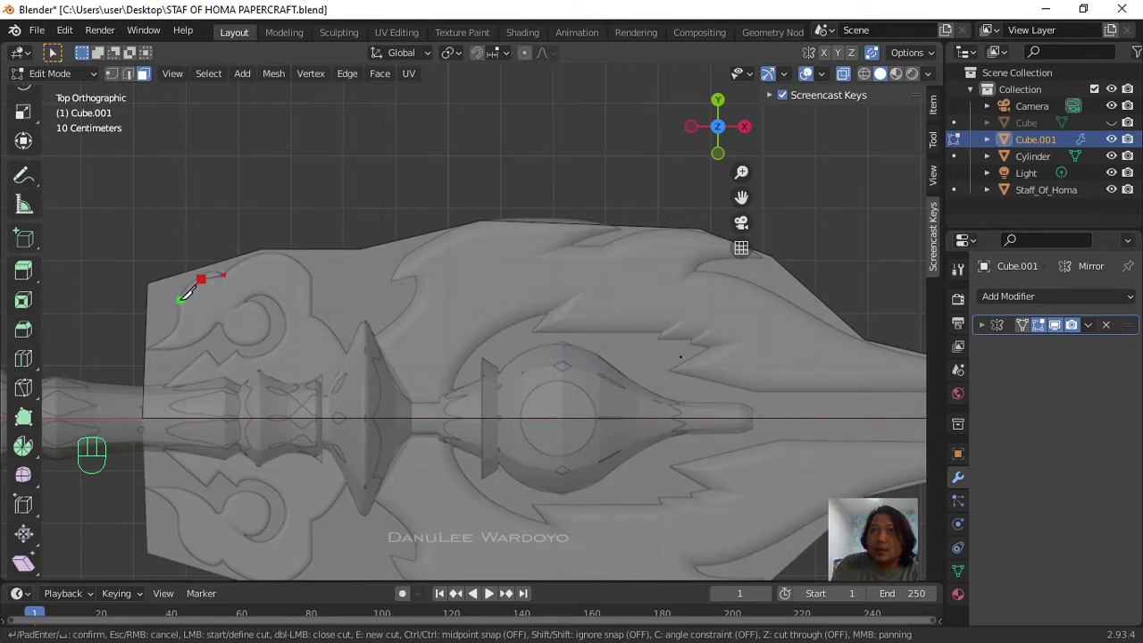
click(176, 302)
click(180, 323)
click(145, 349)
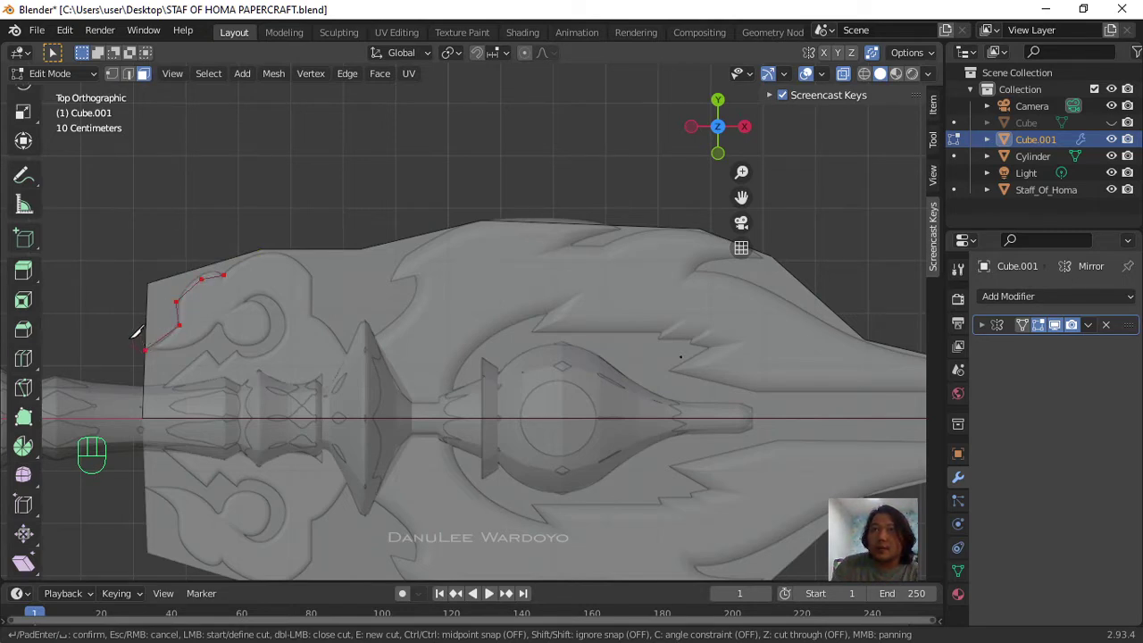
key(Return)
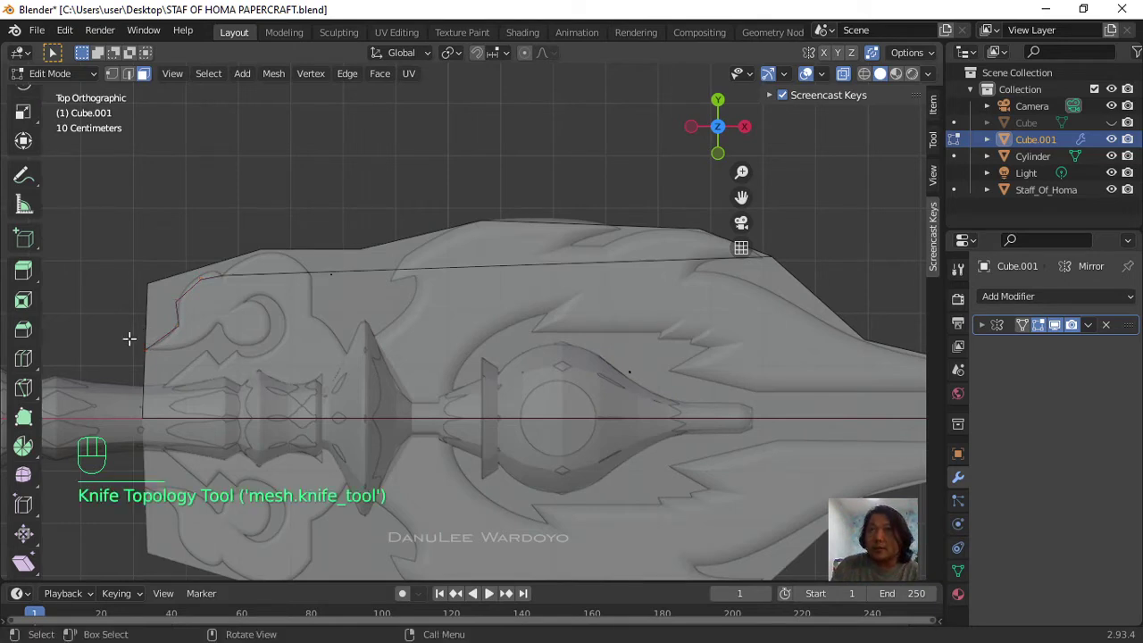
scroll(517, 331, down, 2)
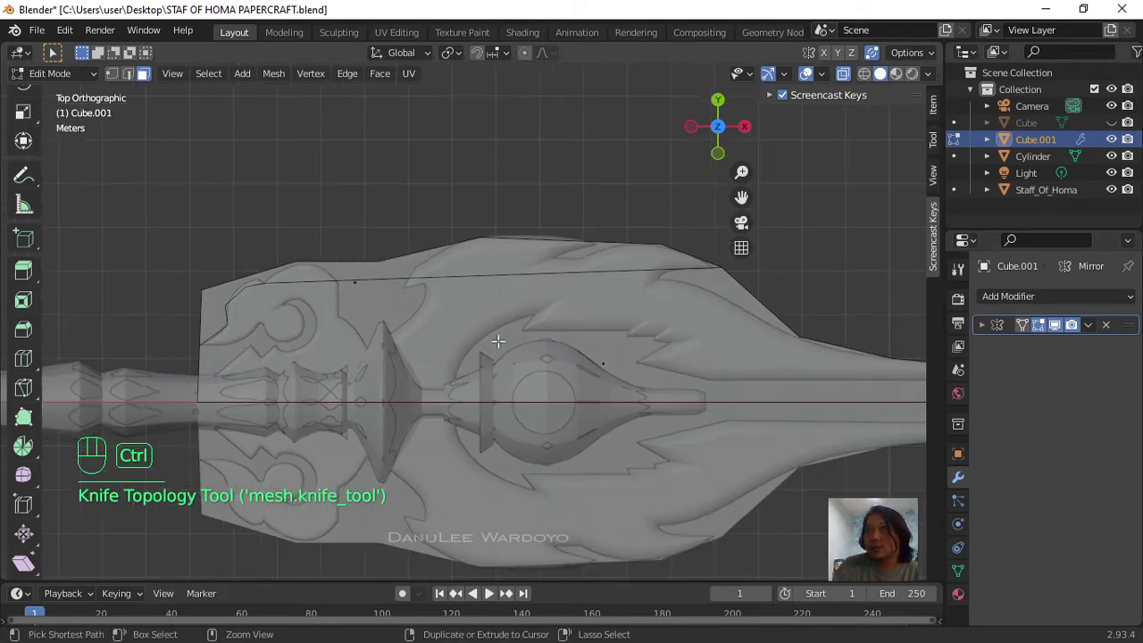
key(ctrl+z)
Step: Knife-cut a four-point line along the cloud ornament's outer curve from the outline's handle-end edge to its sloping outer edge
scroll(267, 335, up, 3)
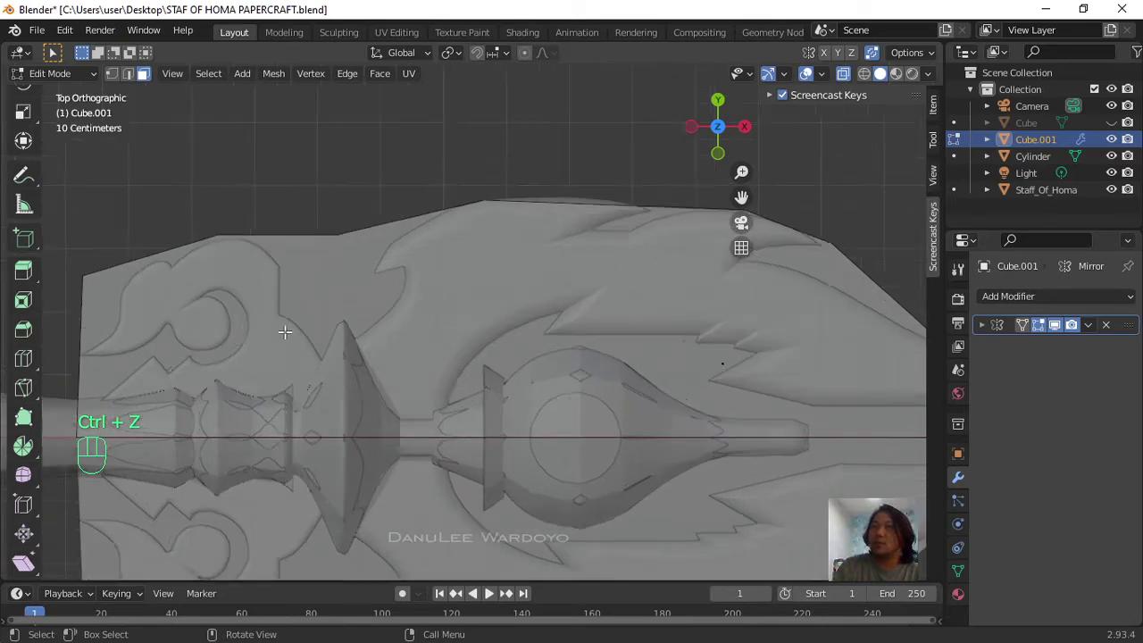
shift+middle_drag(307, 347, 459, 344)
scroll(464, 307, down, 2)
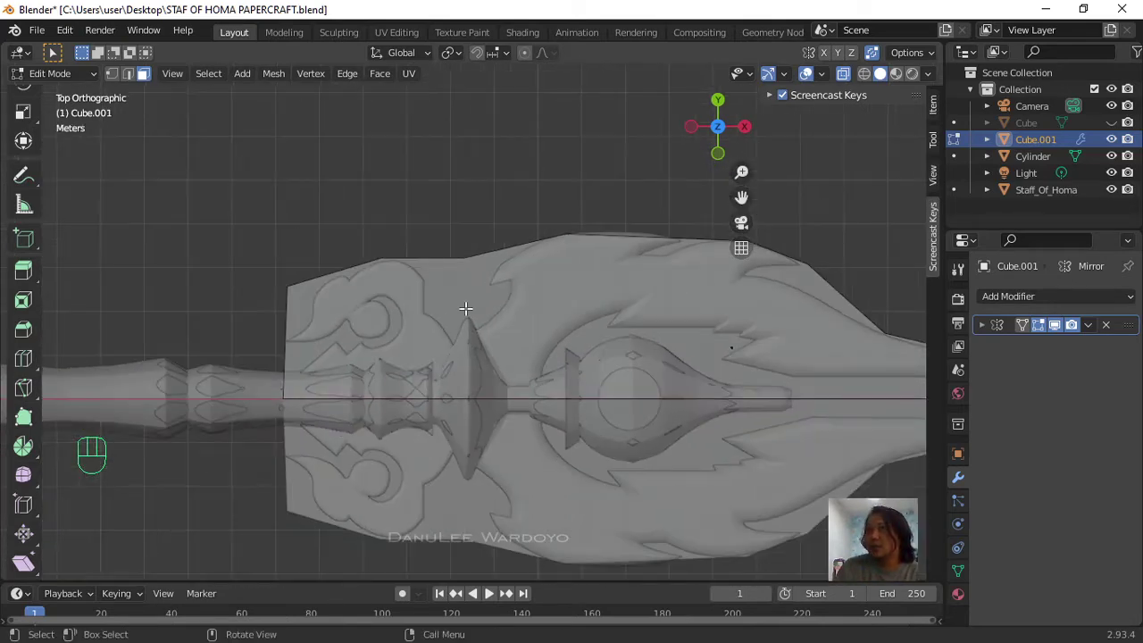
scroll(375, 301, up, 1)
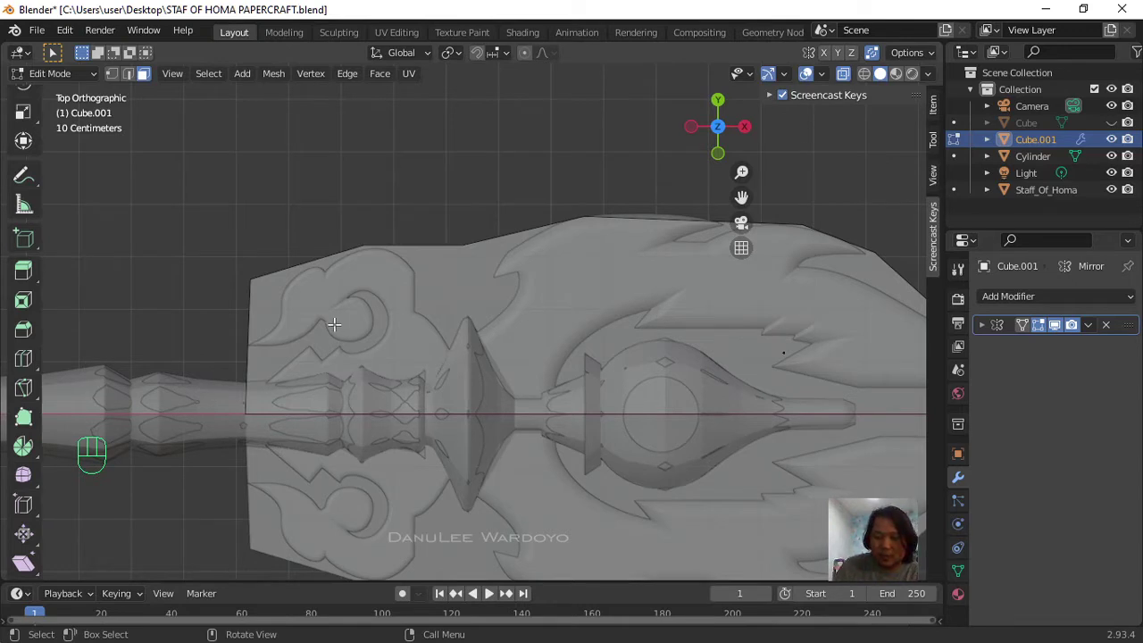
key(k)
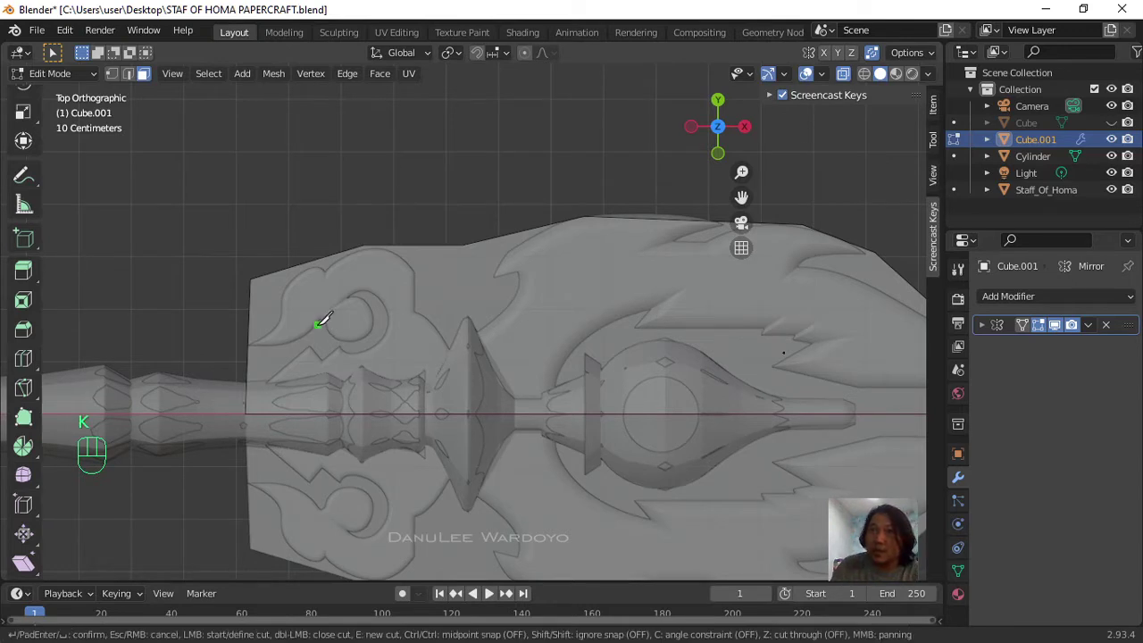
click(247, 343)
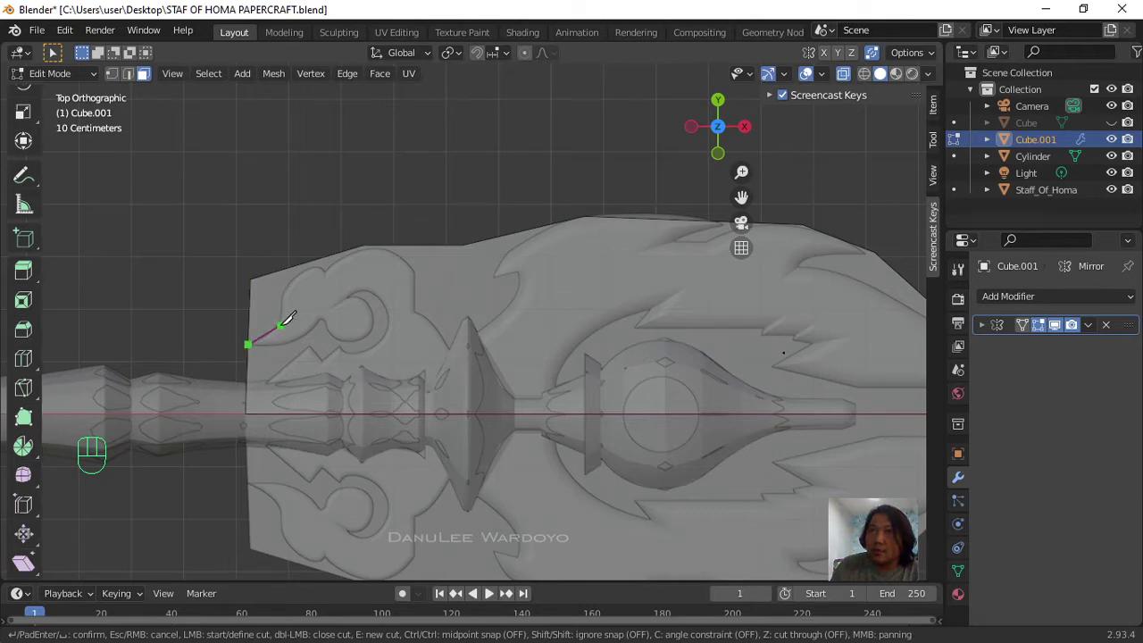
click(280, 325)
click(281, 295)
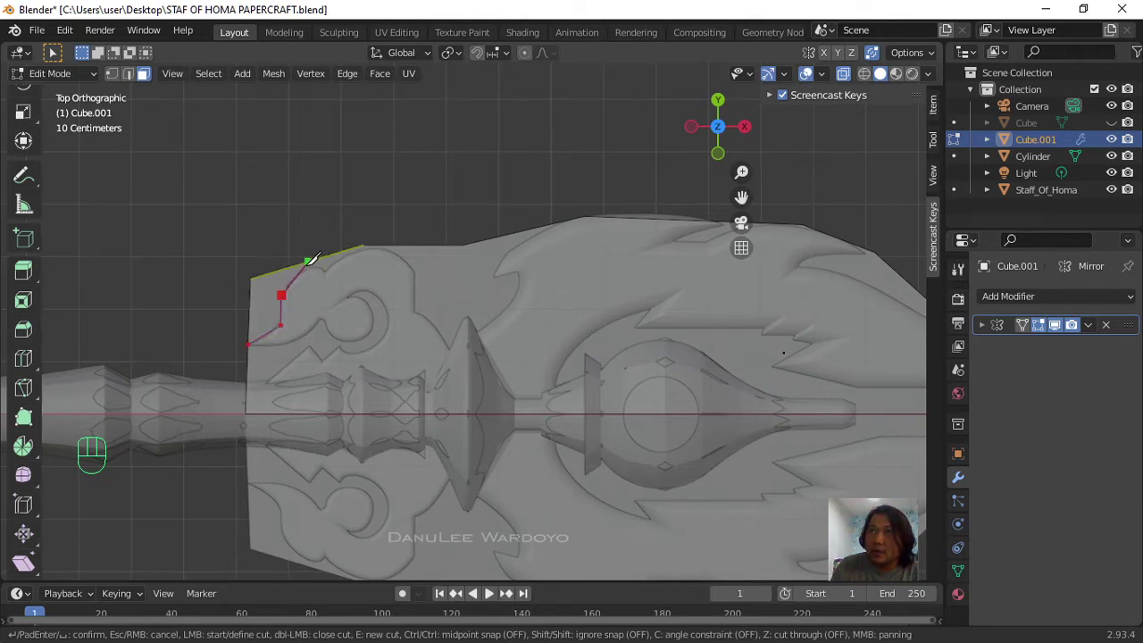
click(317, 259)
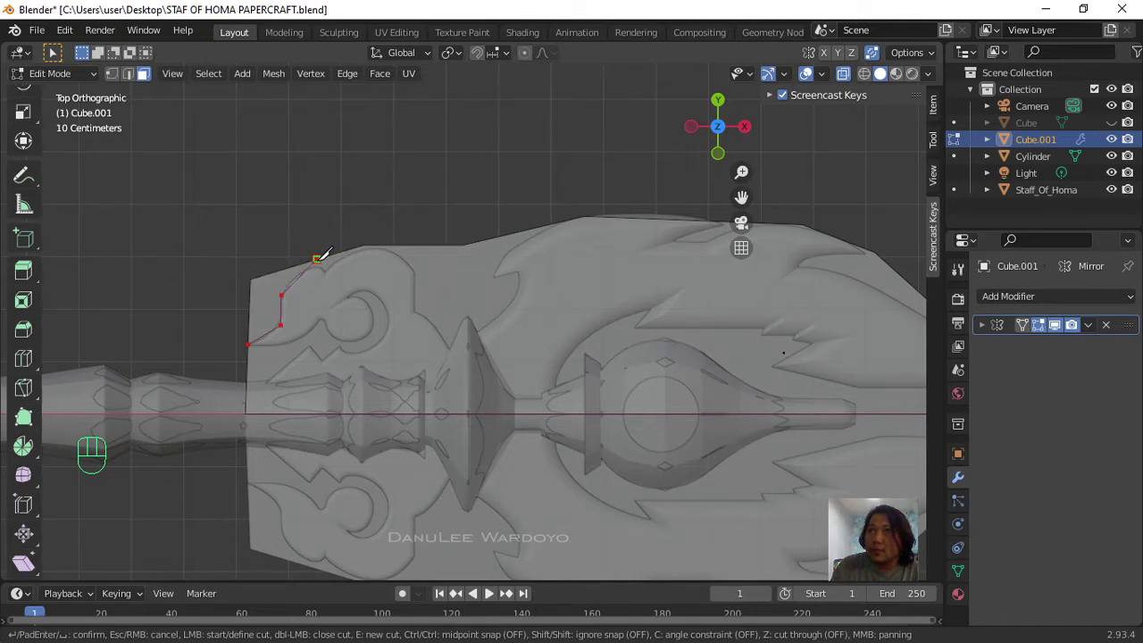
key(Return)
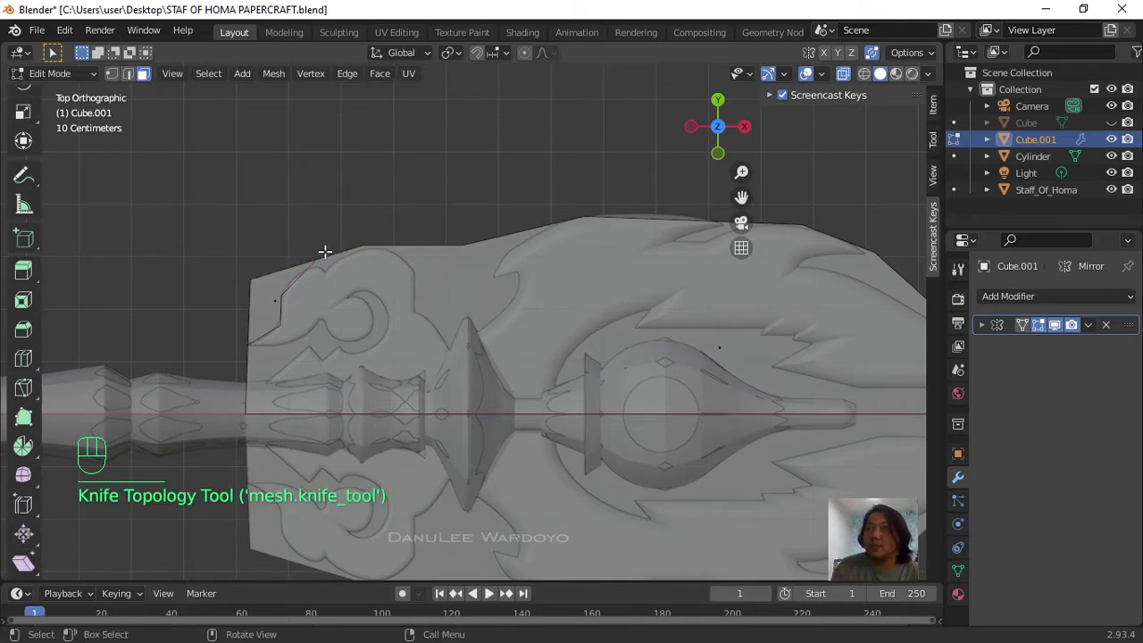
Step: In vertex mode, knife-cut across the cloud's small notch from the previous cut to the outline's straight outer edge
scroll(320, 258, up, 2)
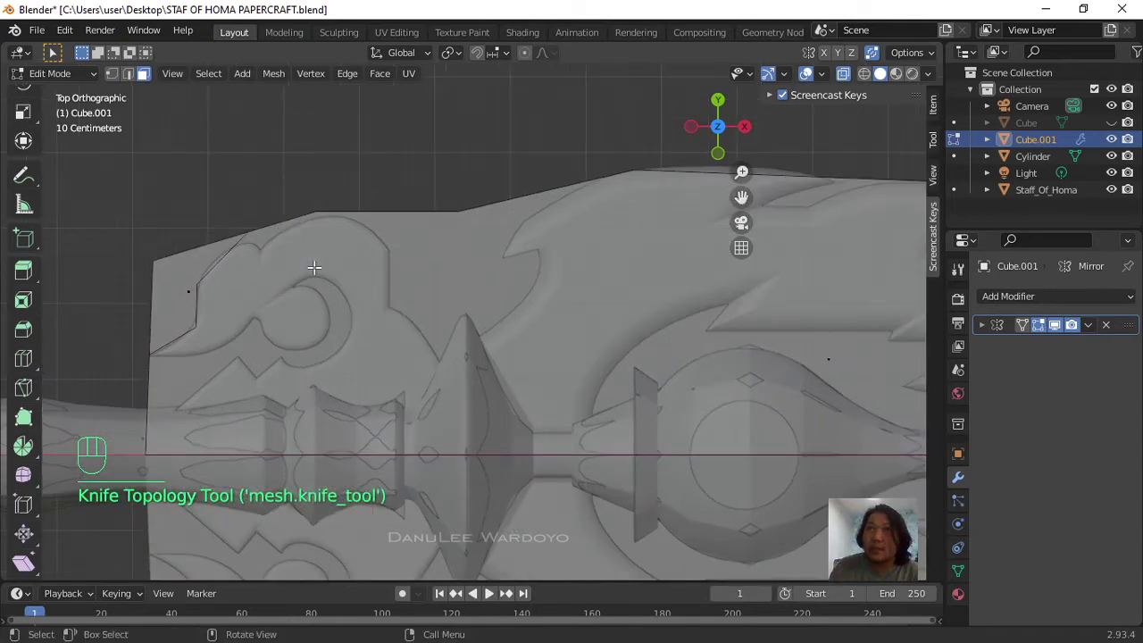
click(110, 75)
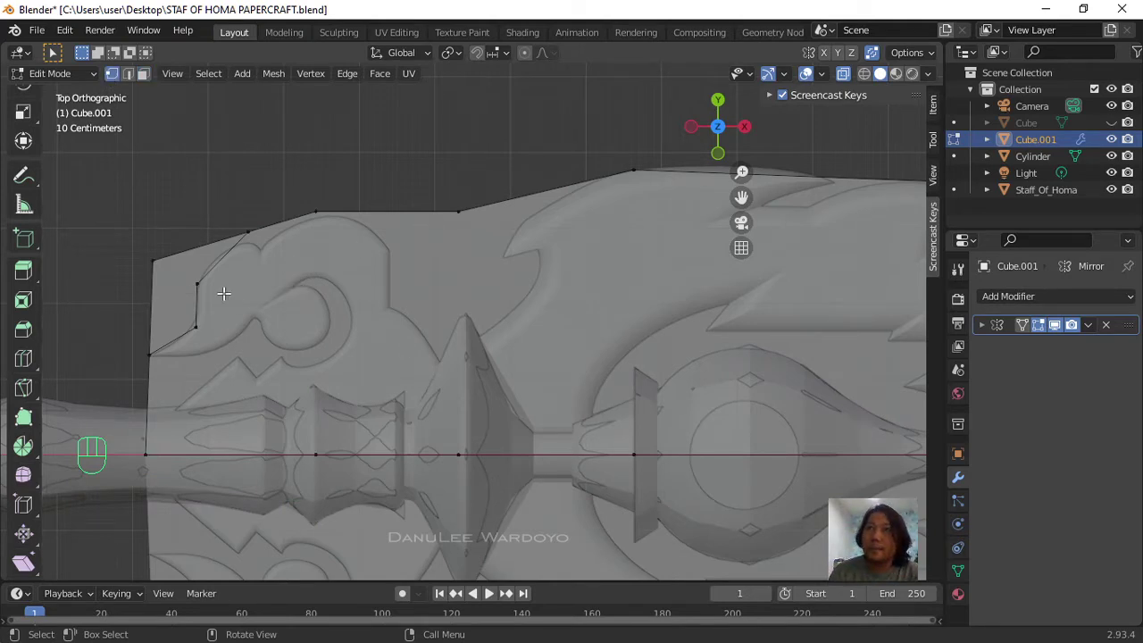
key(k)
click(197, 284)
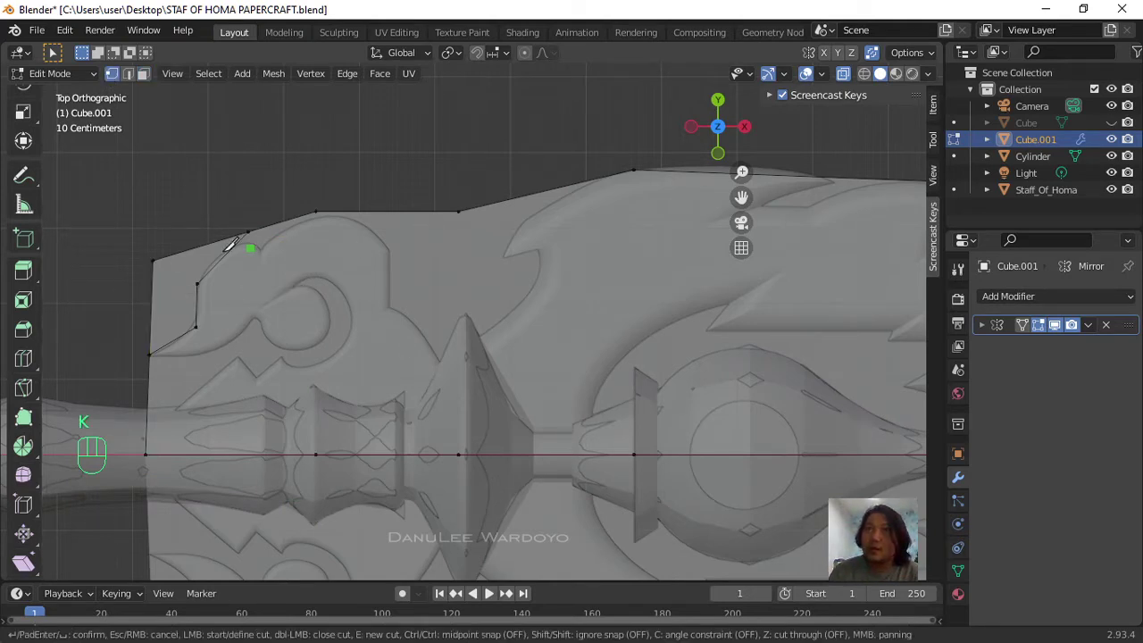
click(232, 249)
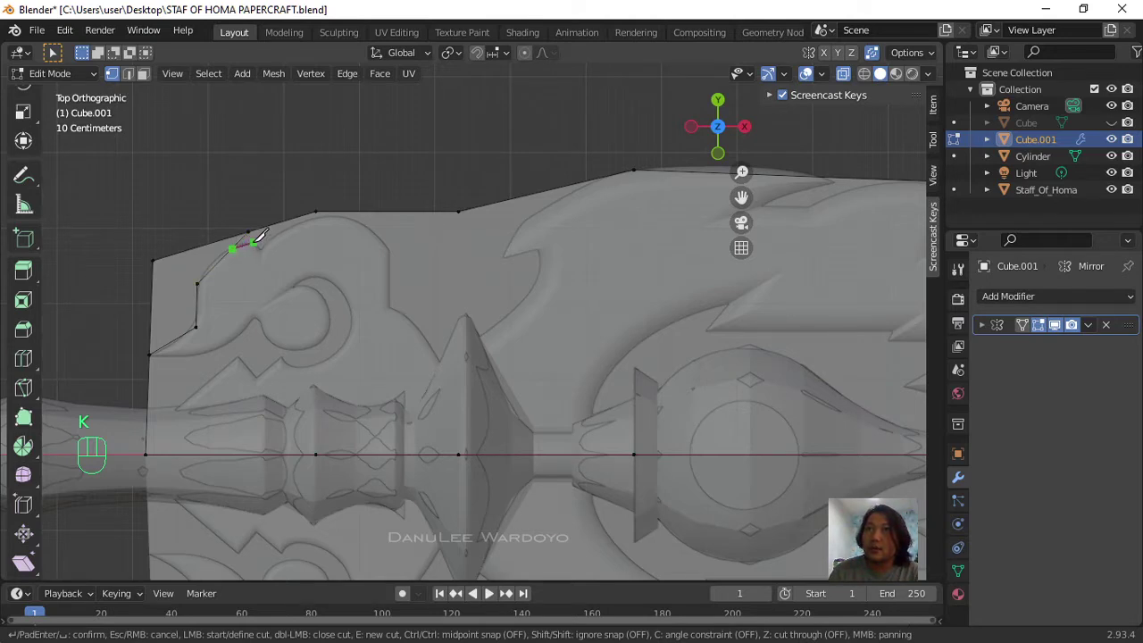
click(252, 241)
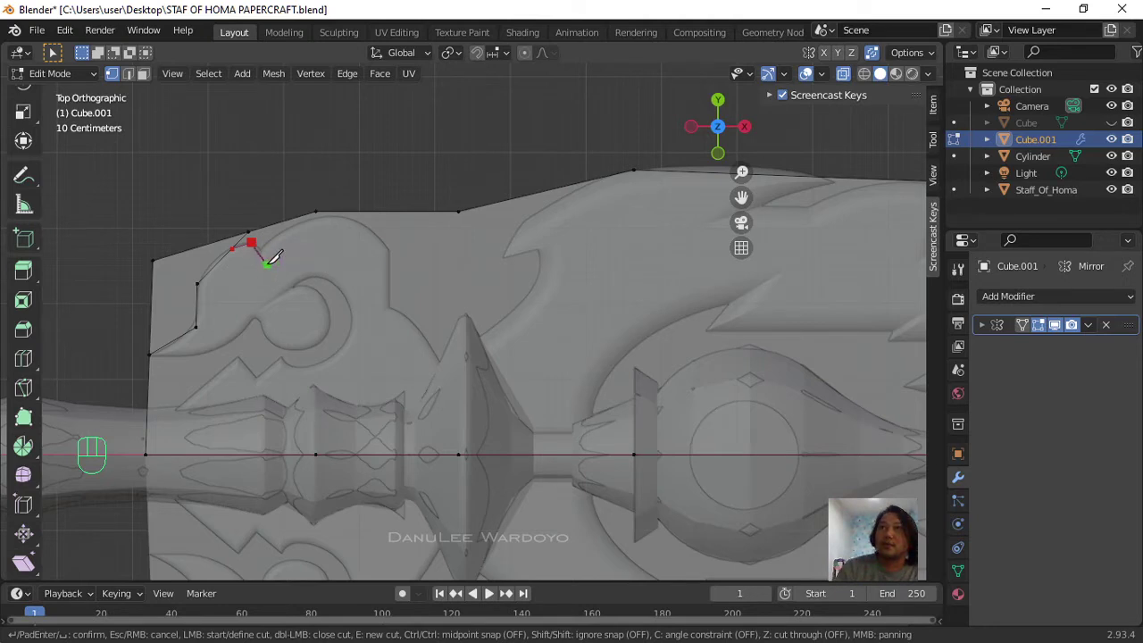
click(335, 211)
key(Return)
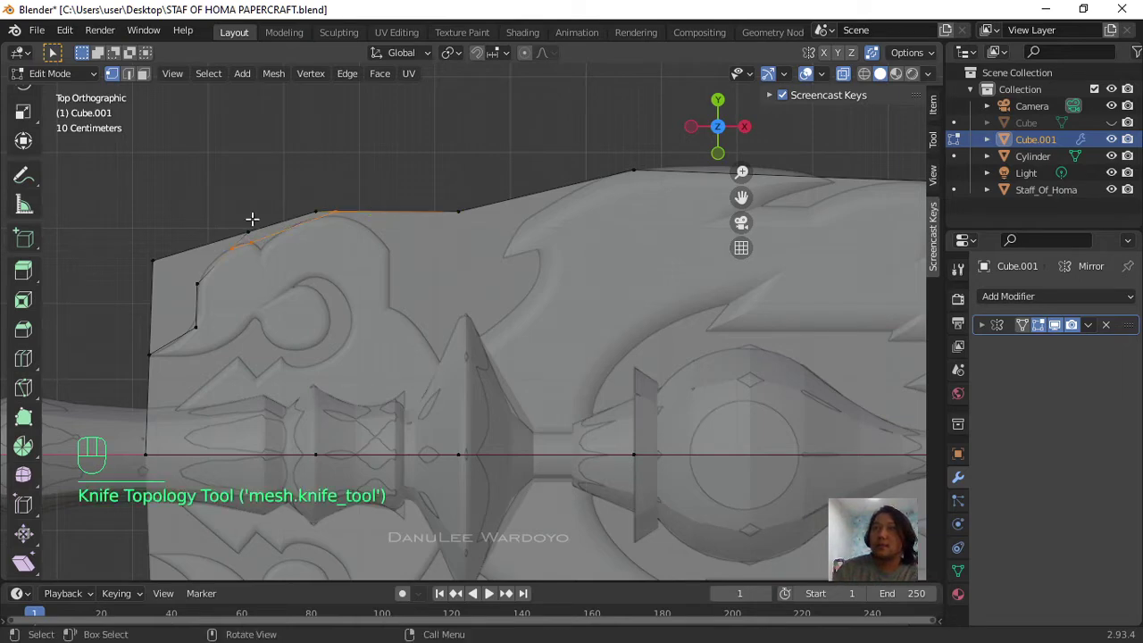
Step: Move the new cut's middle vertex into the notch between the cloud's two lobes
click(266, 247)
key(g)
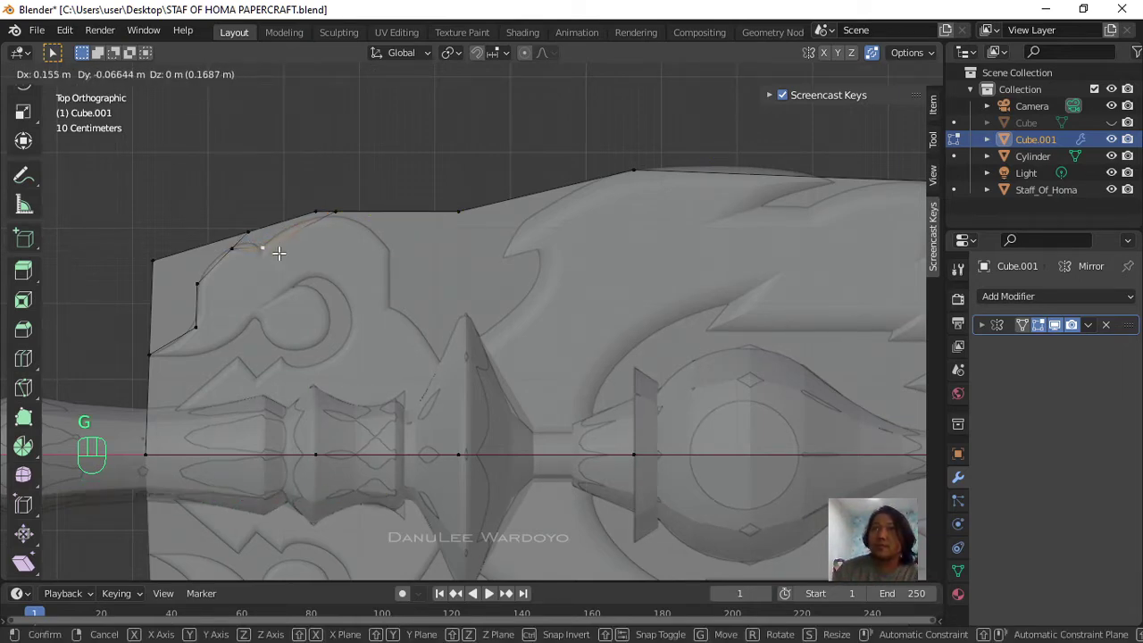
click(278, 252)
Step: Knife-cut a short segment from the outline to the cut over the large lobe and move its inner vertex onto the lobe's curve
key(k)
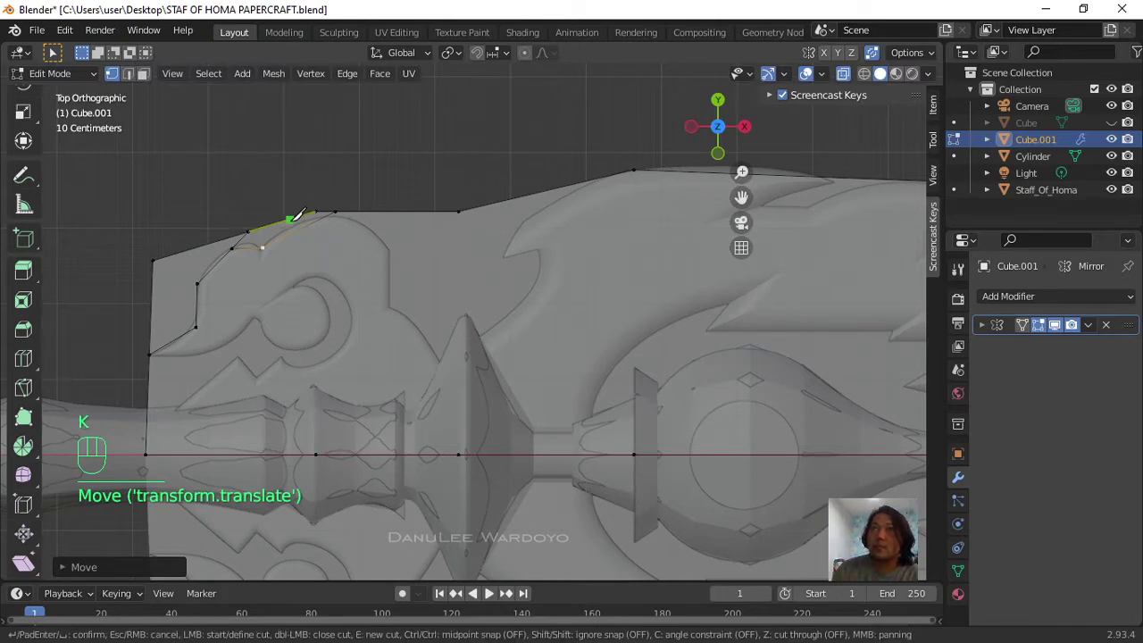
click(300, 229)
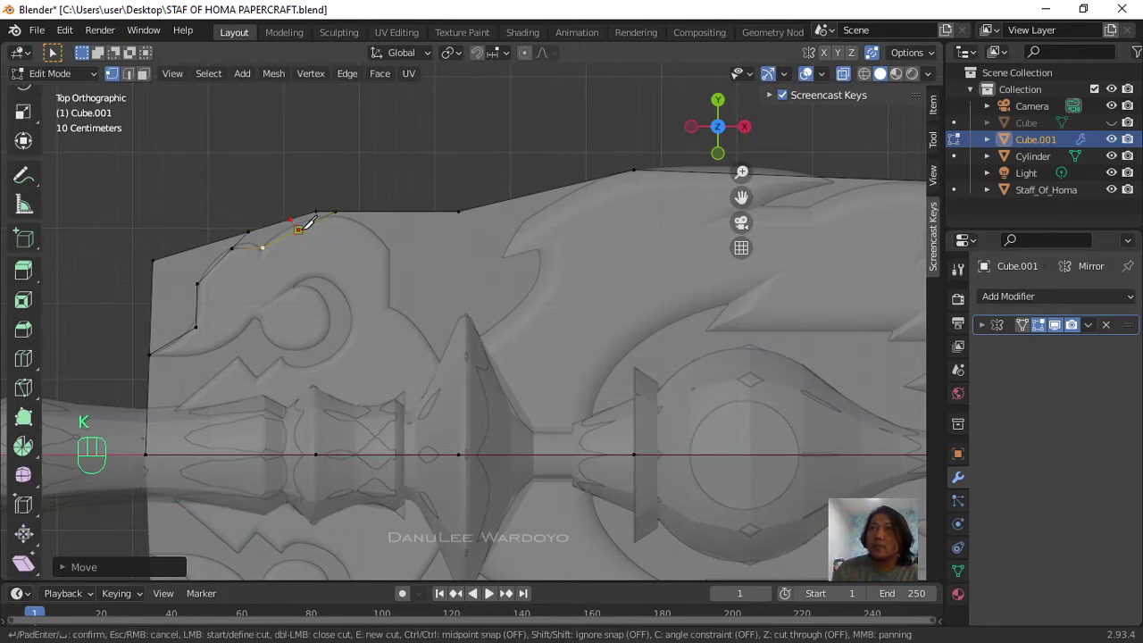
key(Return)
click(308, 233)
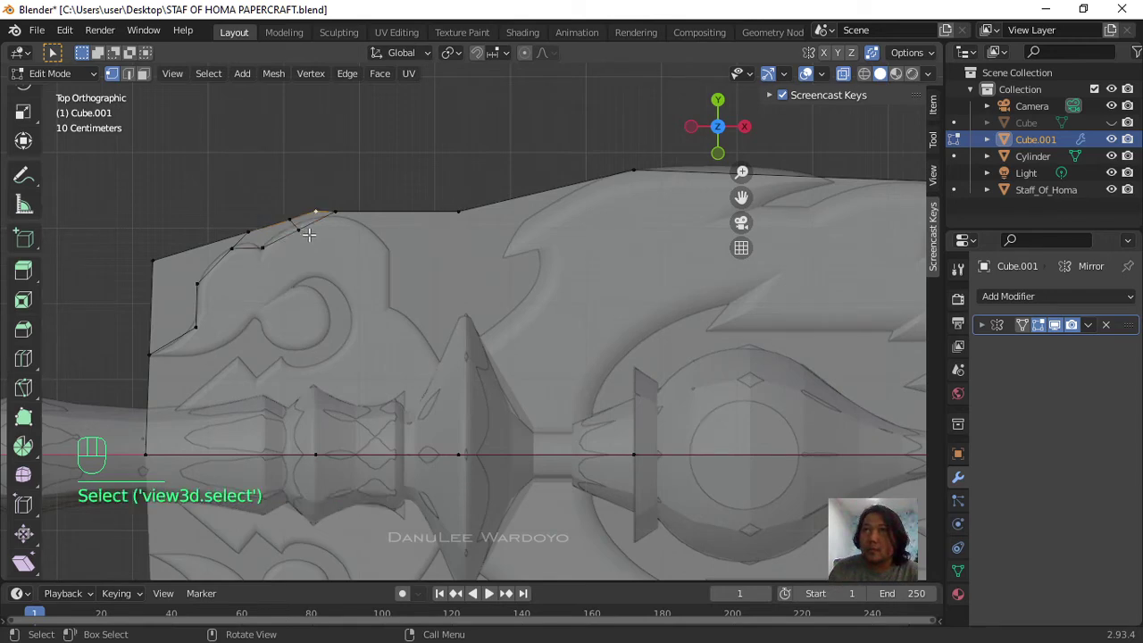
click(308, 233)
key(g)
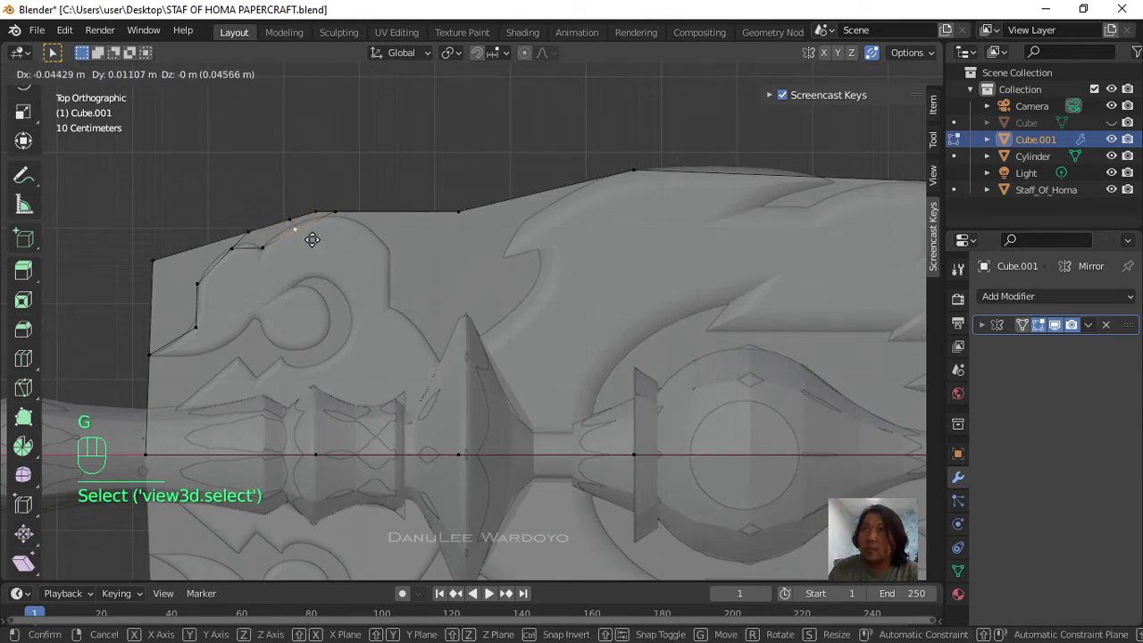
click(314, 238)
Step: Move the cut's end vertex on the outline inward onto the crest of the cloud's large lobe
scroll(337, 235, up, 1)
scroll(337, 235, up, 1)
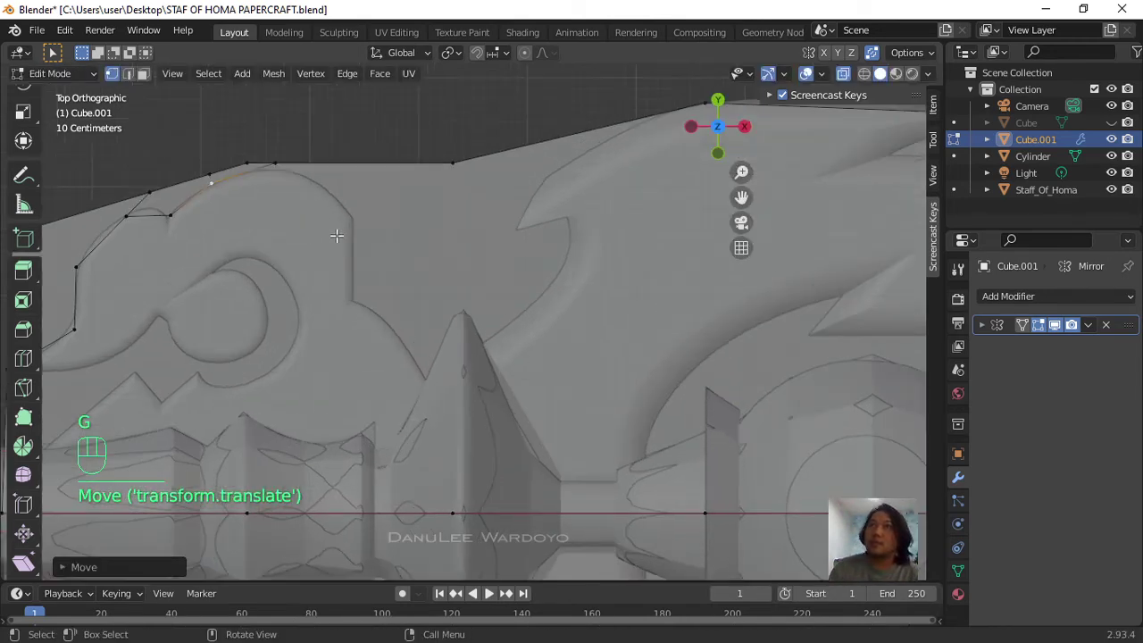
click(278, 166)
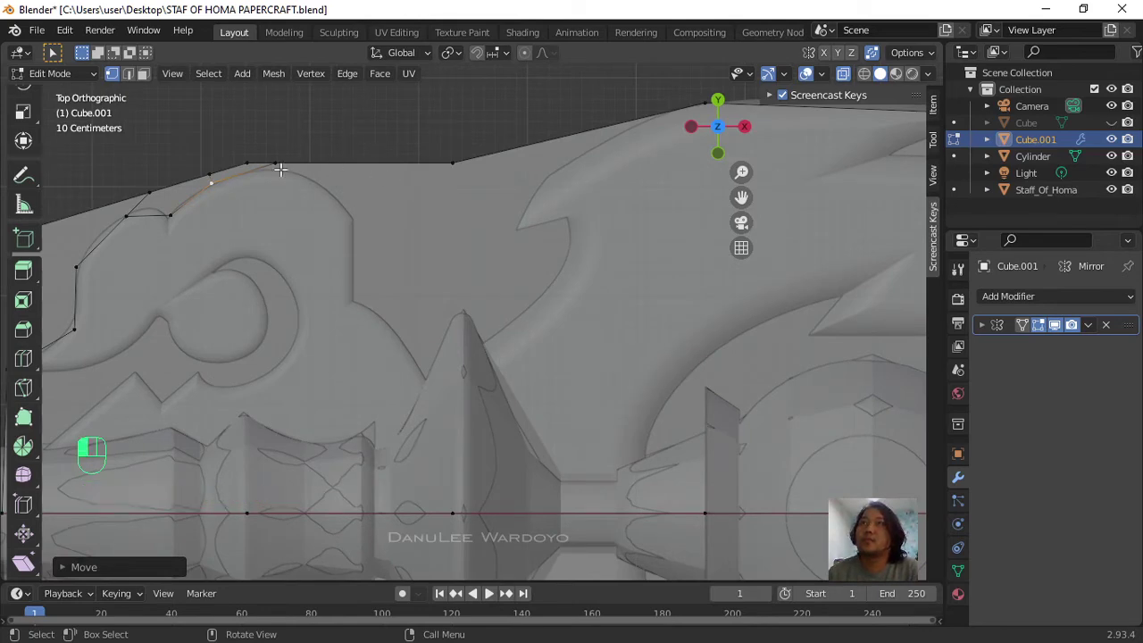
key(g)
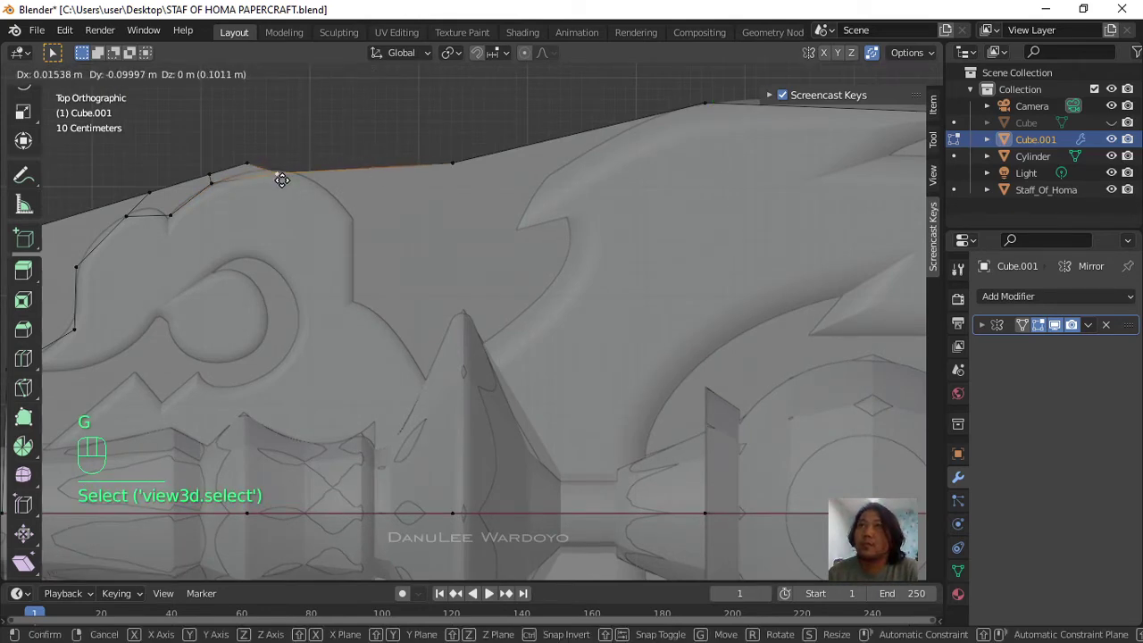
click(281, 173)
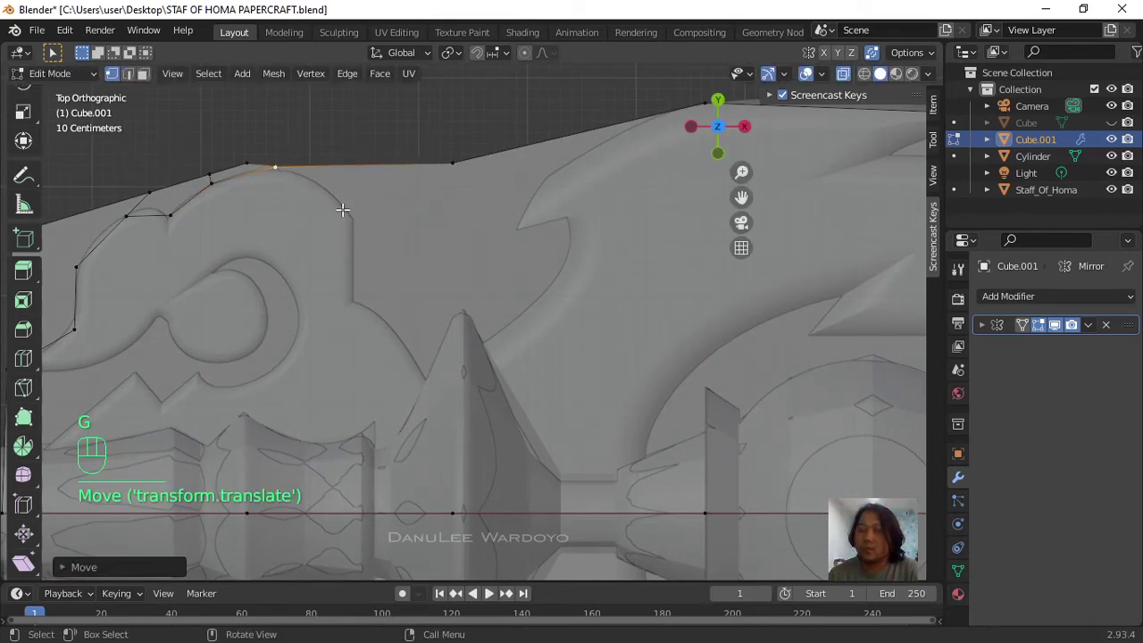
Step: Knife-cut from the large lobe's crest along the cloud's far side, through the valley and around the hooked flame tip to the sloping outer edge
key(k)
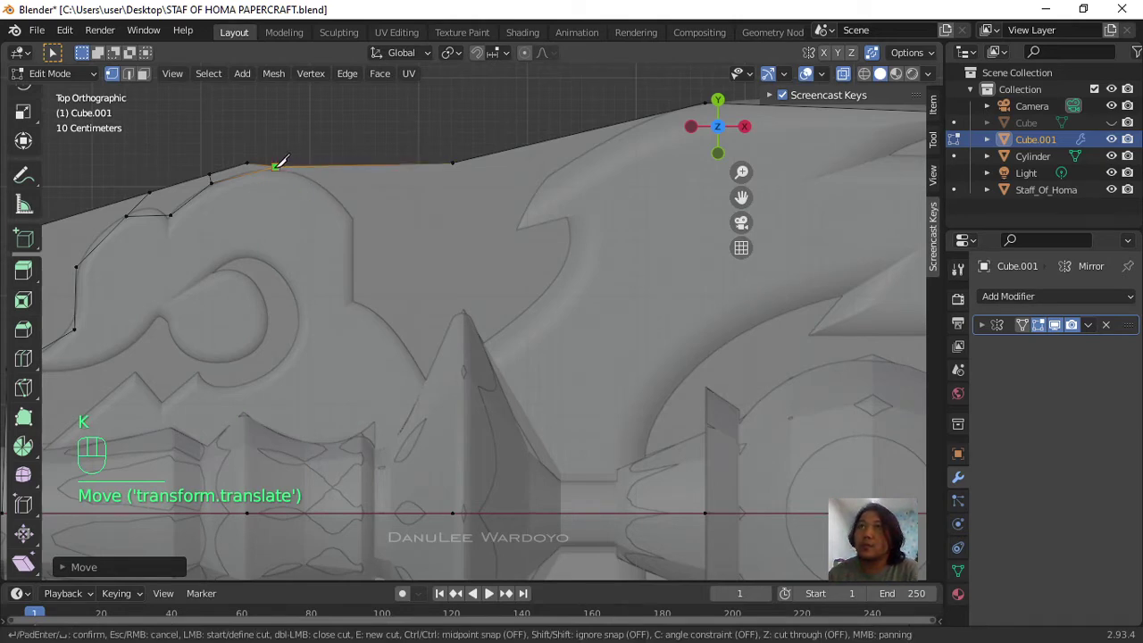
click(276, 167)
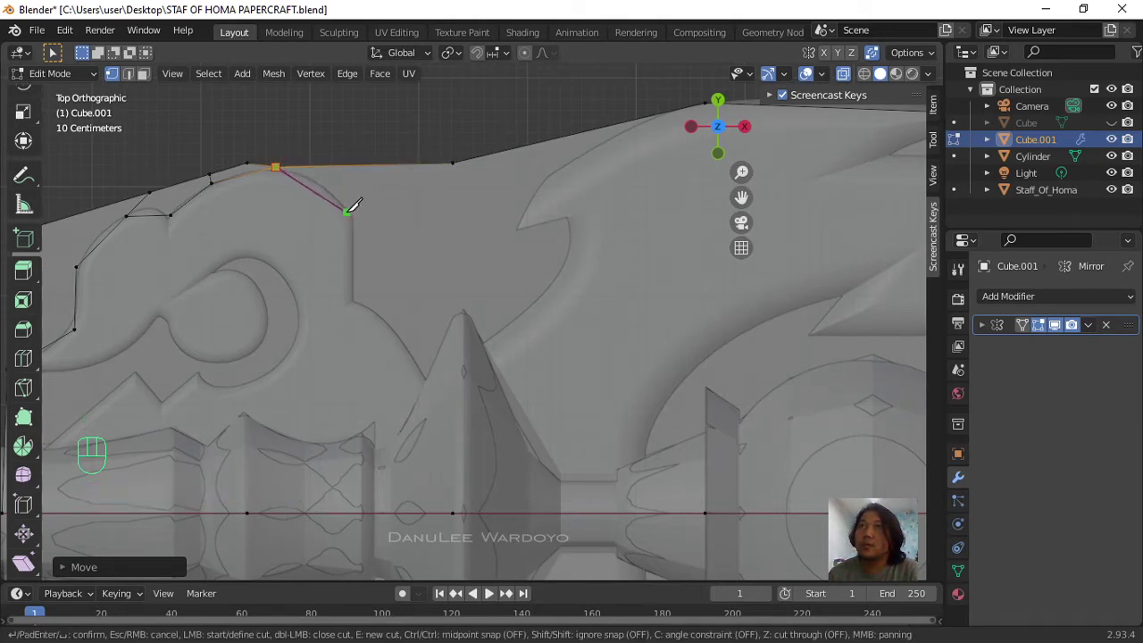
click(354, 218)
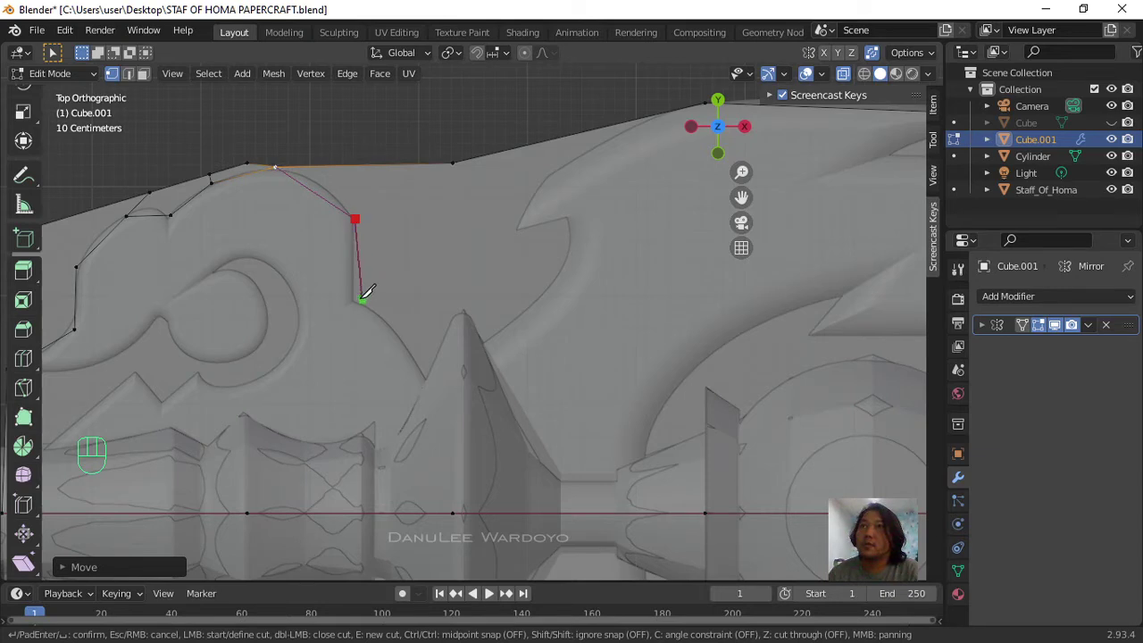
click(353, 302)
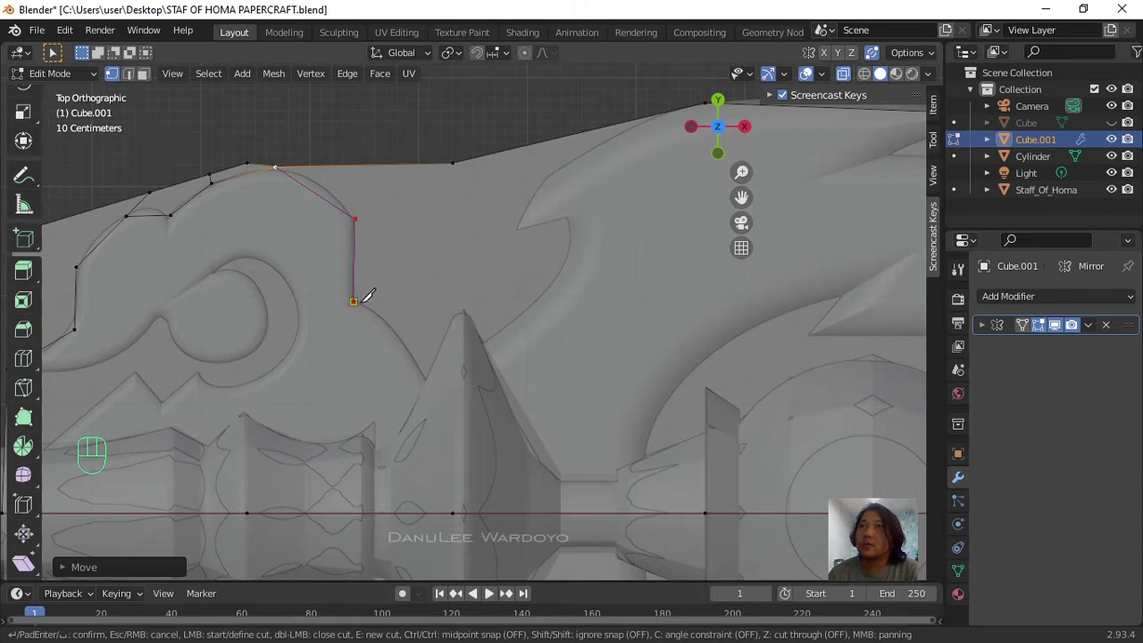
click(427, 379)
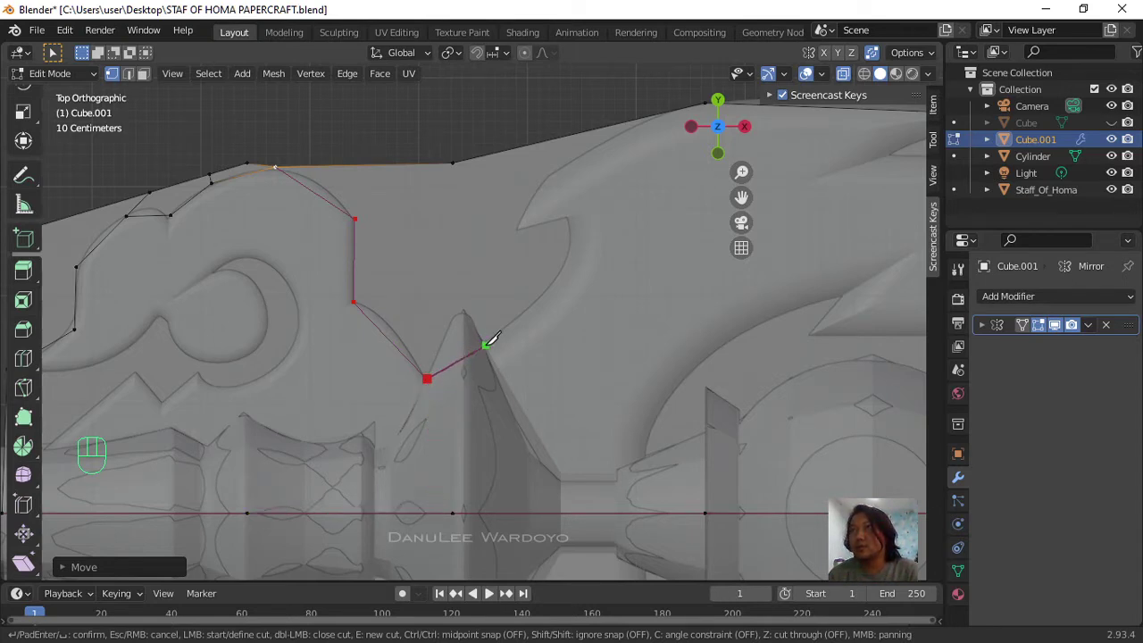
click(483, 345)
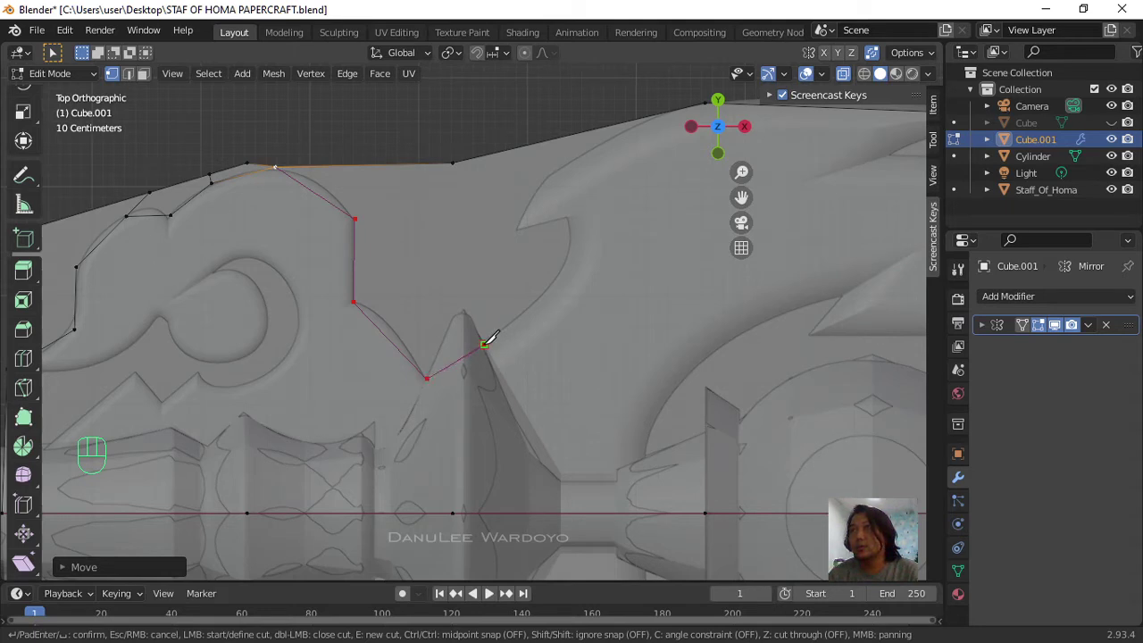
click(553, 283)
click(568, 217)
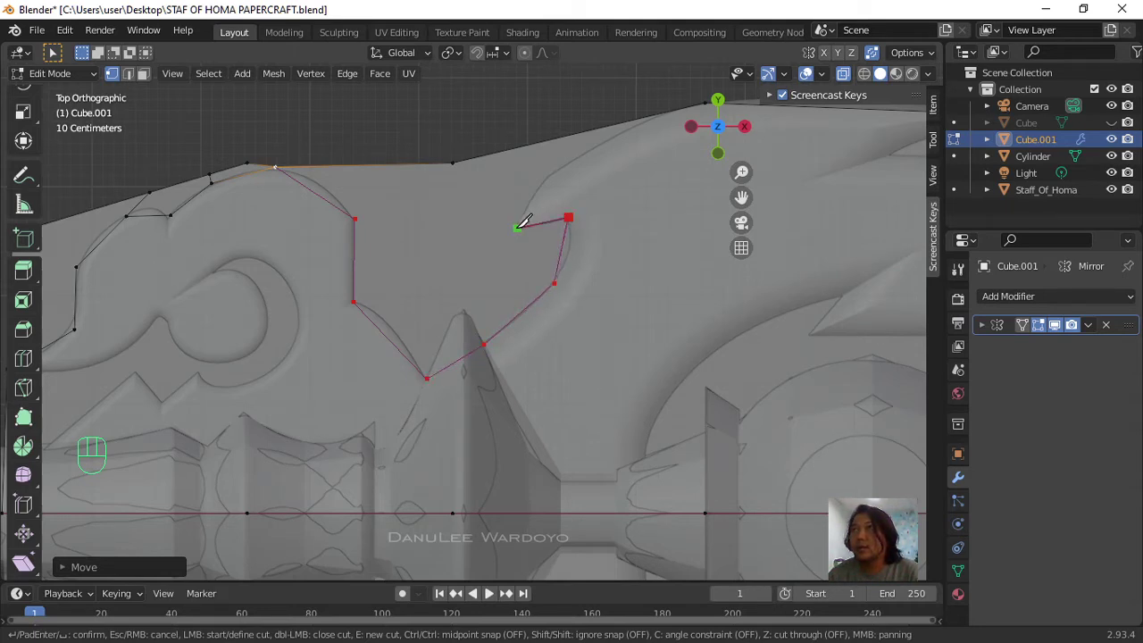
click(516, 228)
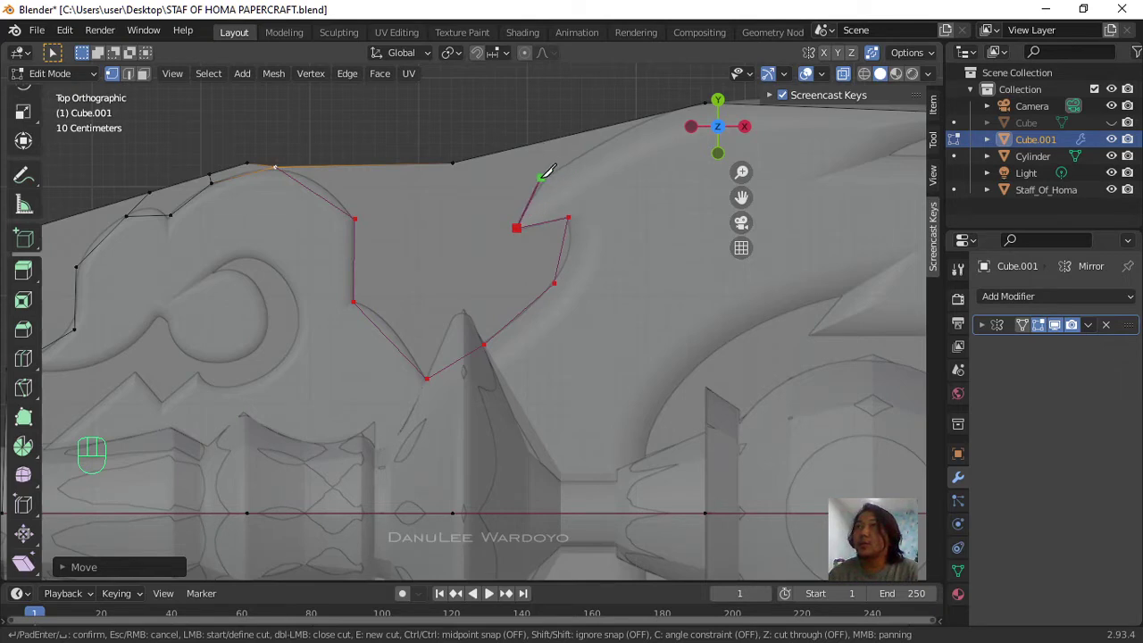
click(553, 167)
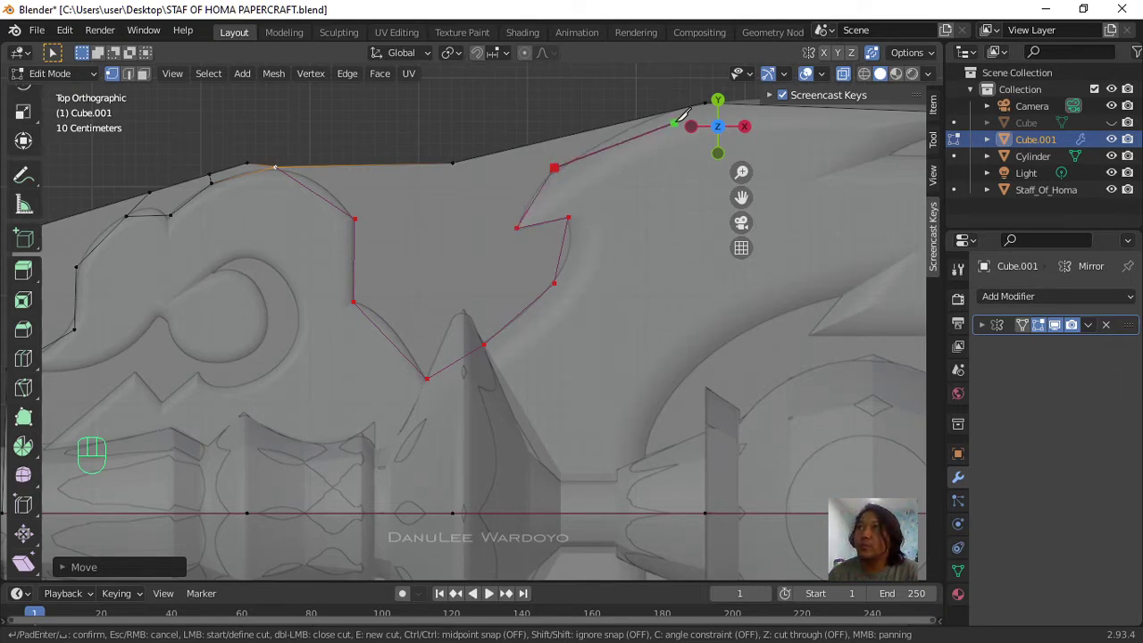
click(679, 109)
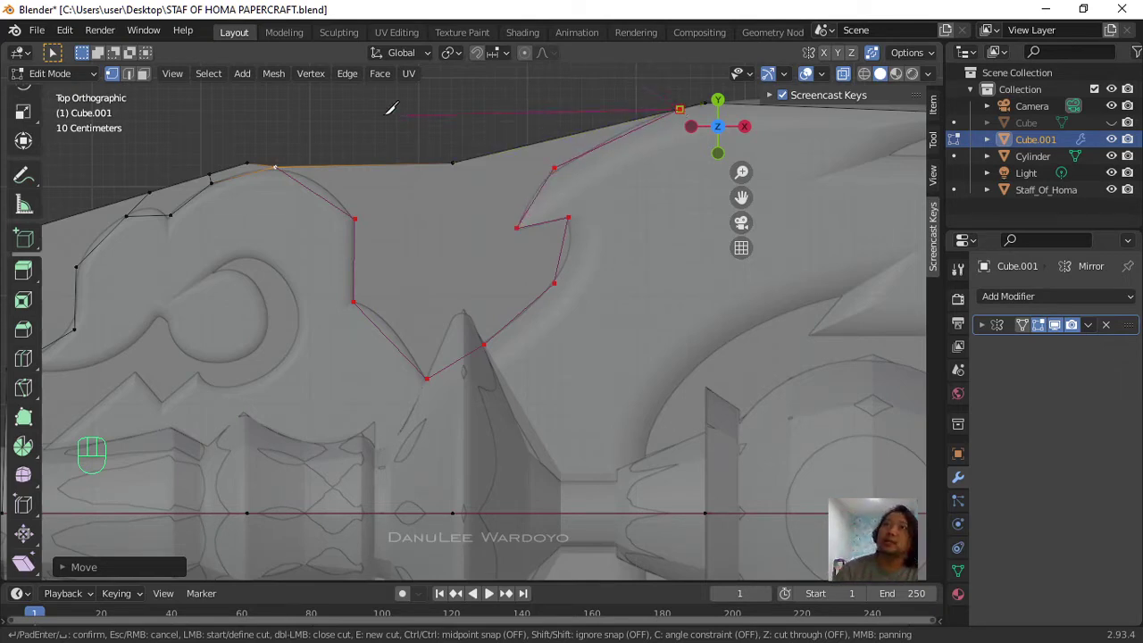
key(Return)
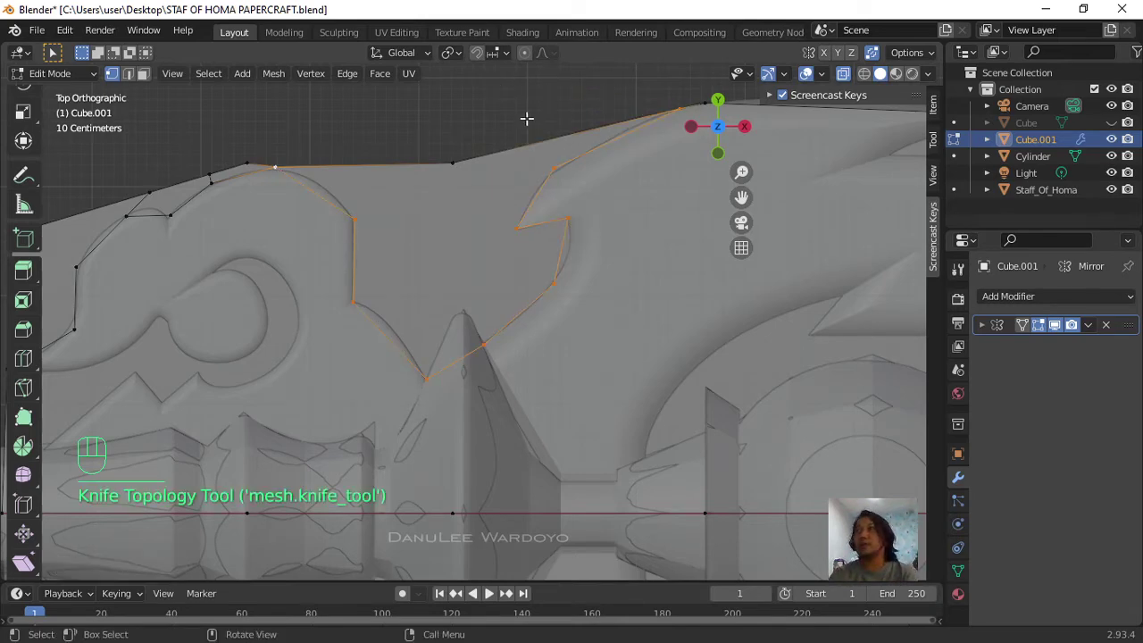
scroll(633, 205, down, 2)
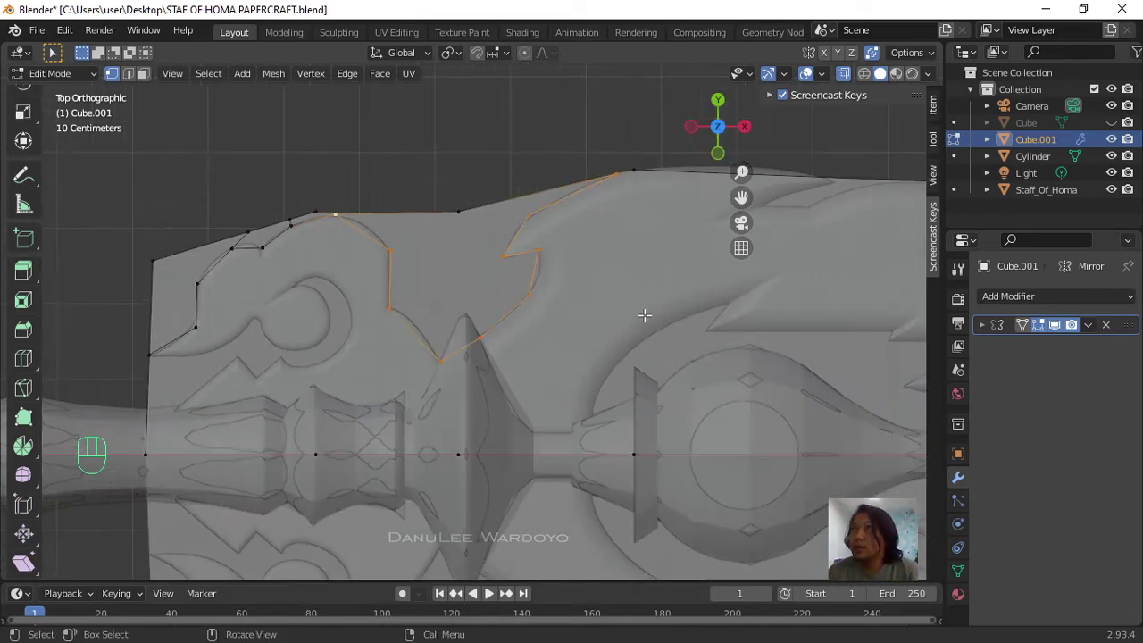
Step: Subdivide the outer outline edge over the wing's crest, between the vertex beyond the hooked flame tip and the one over the second feather
shift+scroll(646, 316, up, 2)
shift+middle_drag(648, 316, 523, 316)
shift+scroll(510, 336, up, 3)
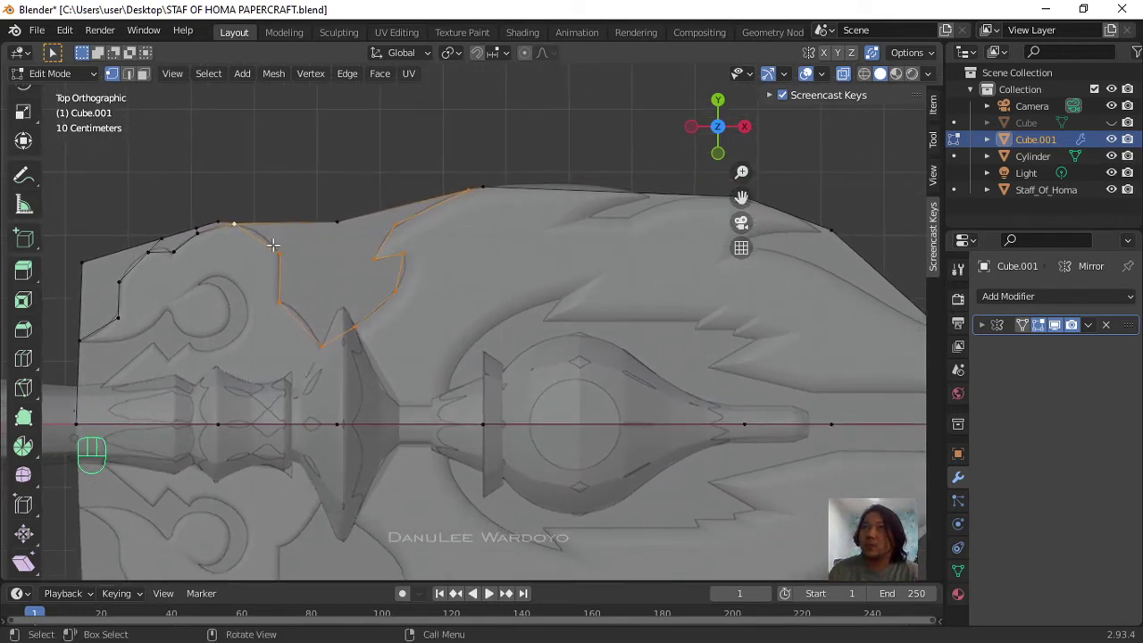
scroll(474, 271, up, 1)
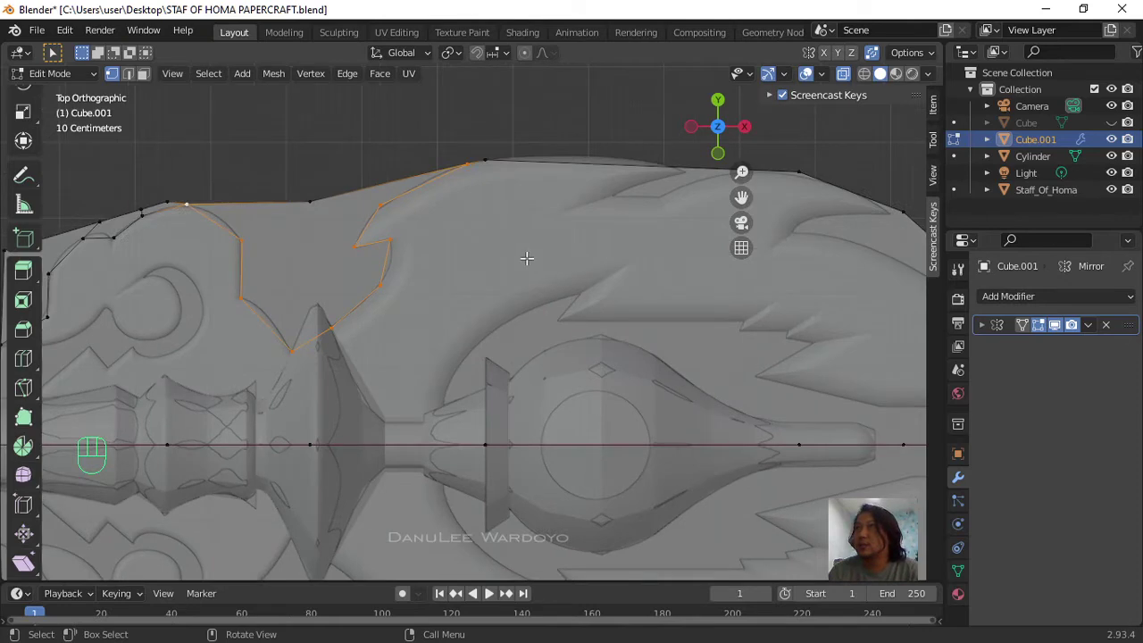
scroll(551, 260, down, 1)
shift+middle_drag(561, 276, 463, 272)
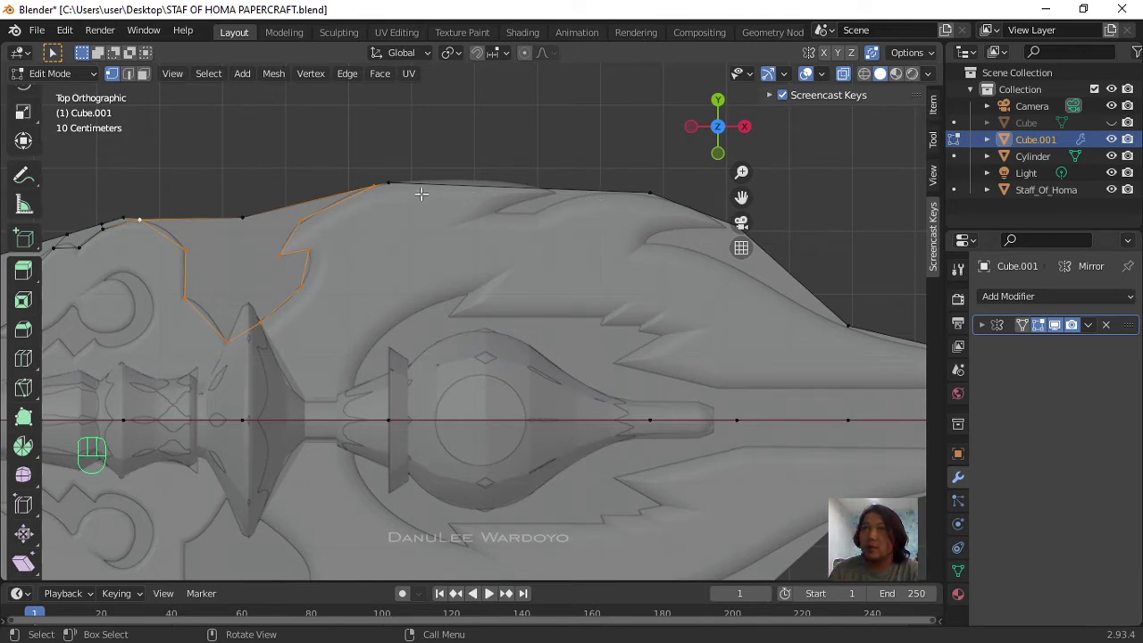
click(389, 180)
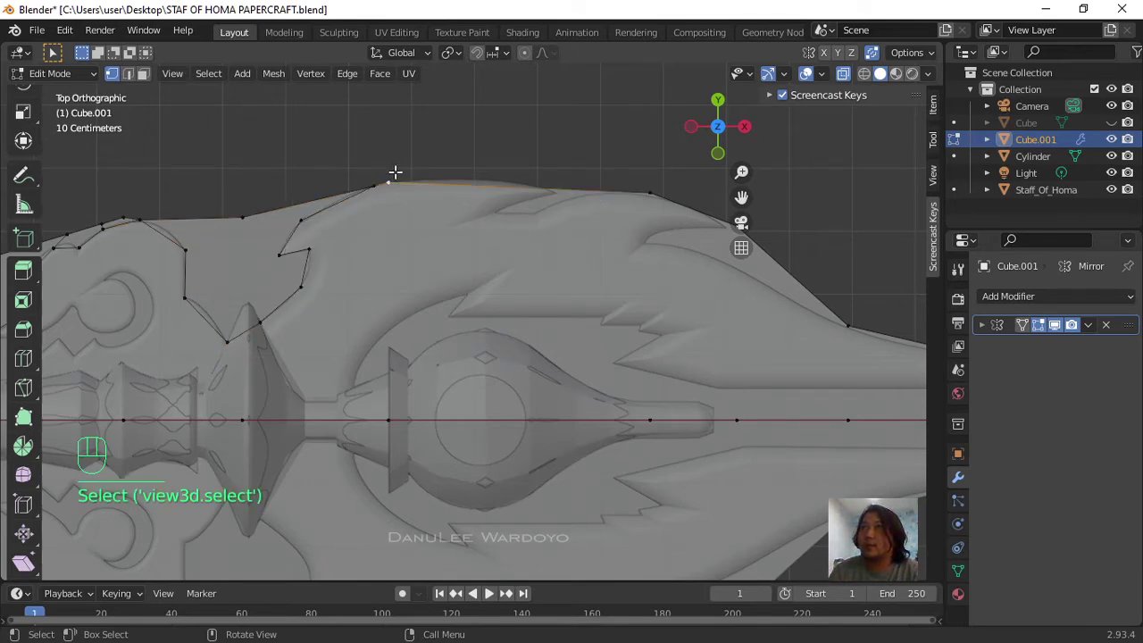
shift+click(650, 194)
right_click(498, 184)
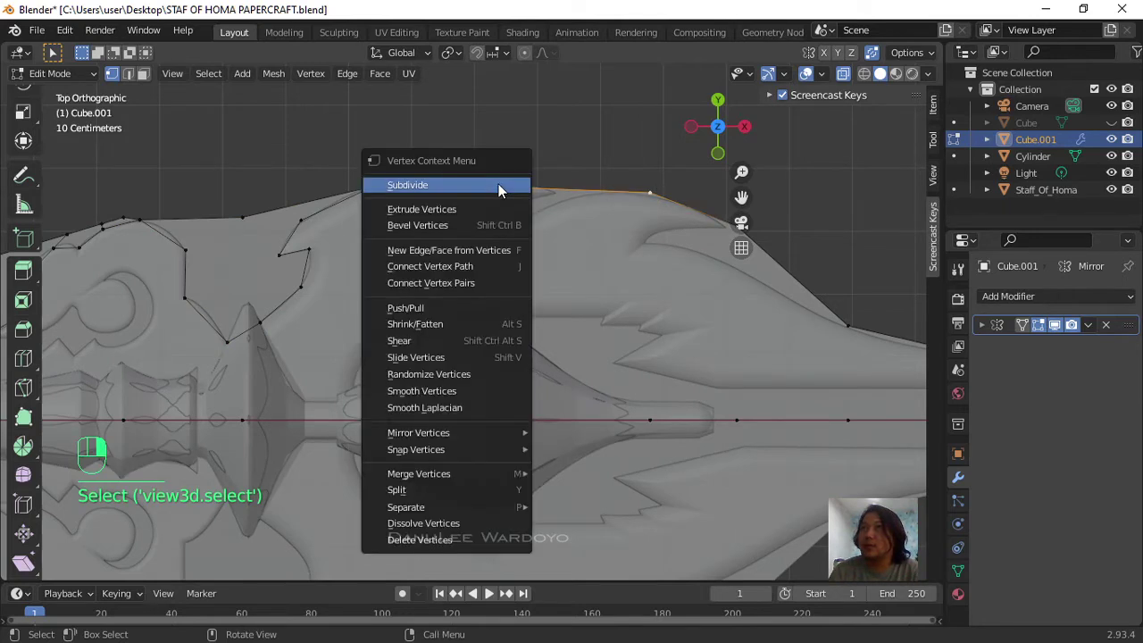
click(498, 184)
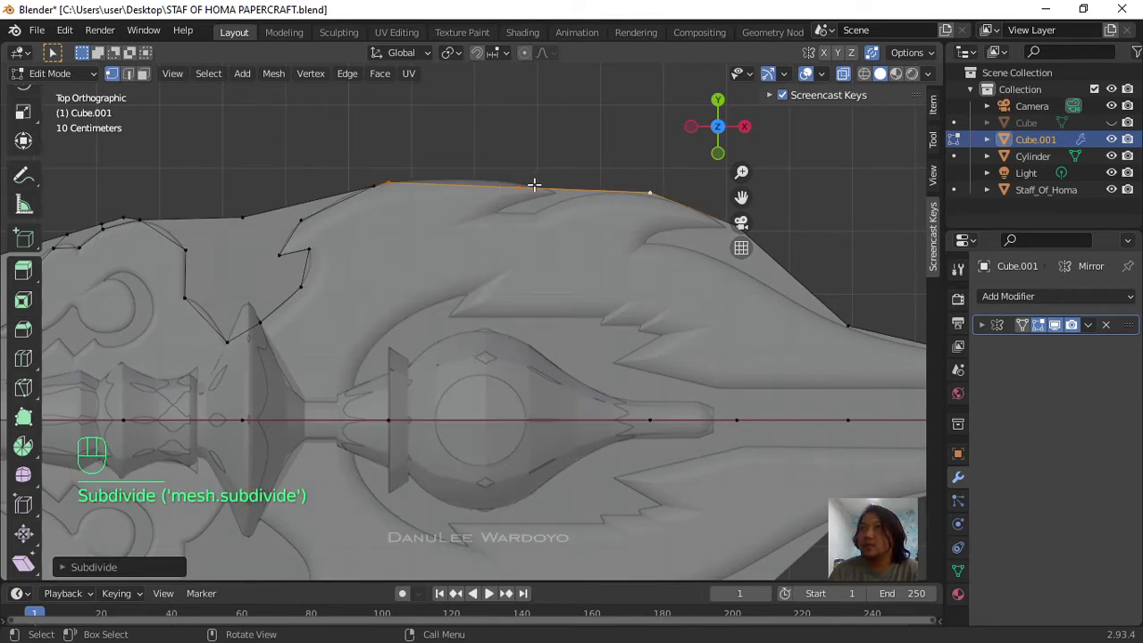
Step: Move the new midpoint vertex back and outward onto the crest of the wing's first feather
click(531, 185)
key(g)
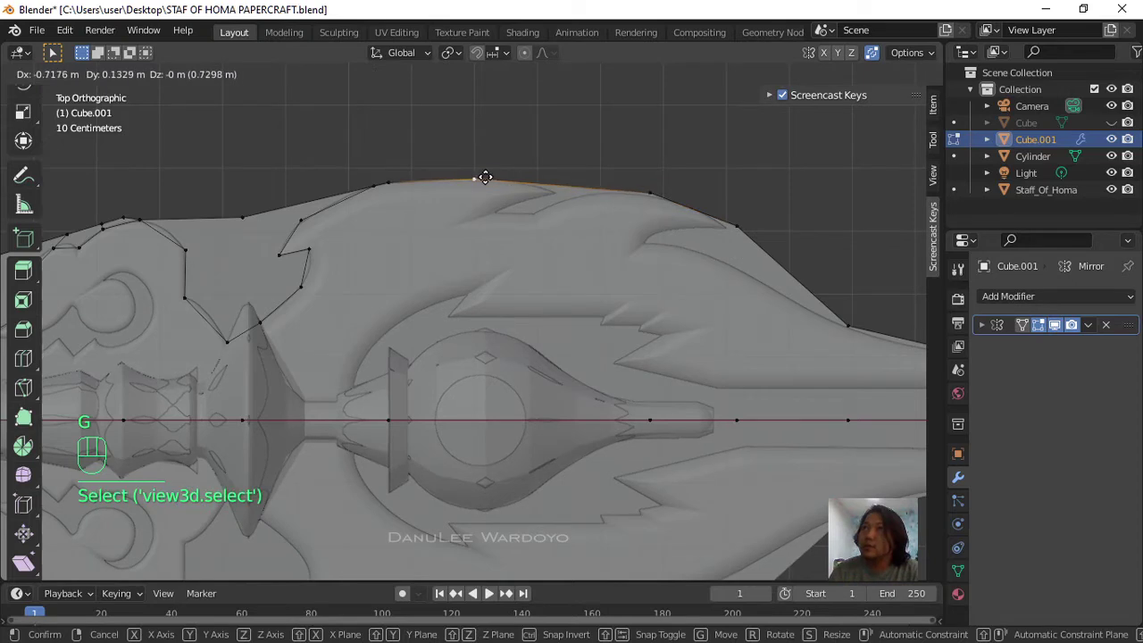
click(483, 172)
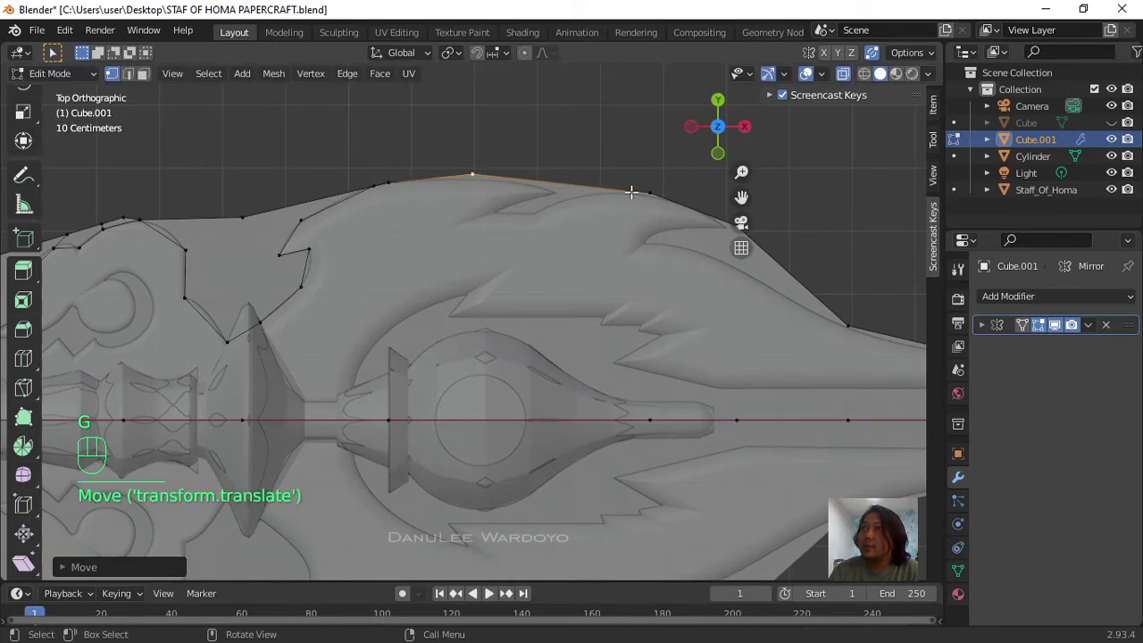
scroll(631, 192, up, 1)
click(596, 158)
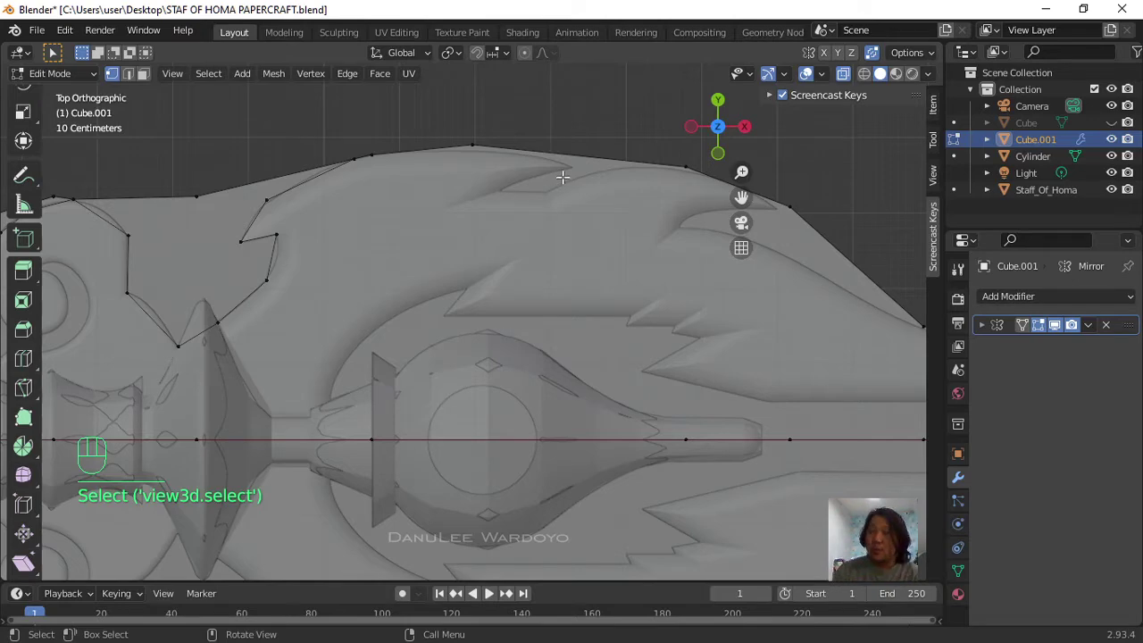
Step: Delete the four outline vertices outside the cut around the cloud ornament, removing the surplus faces there
scroll(223, 223, down, 2)
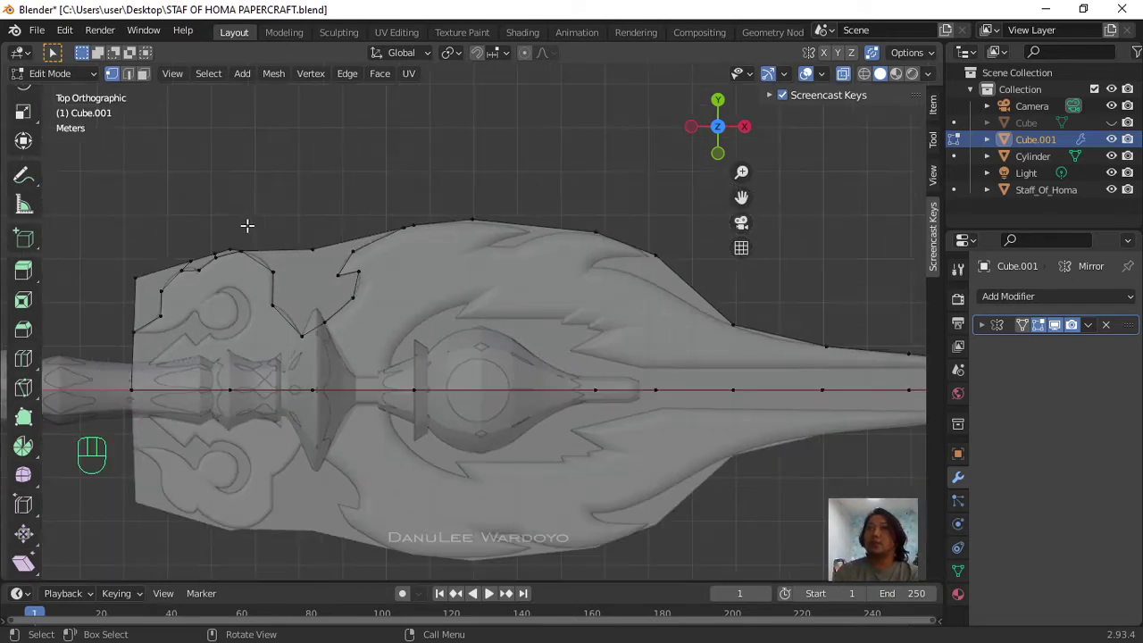
scroll(216, 265, up, 2)
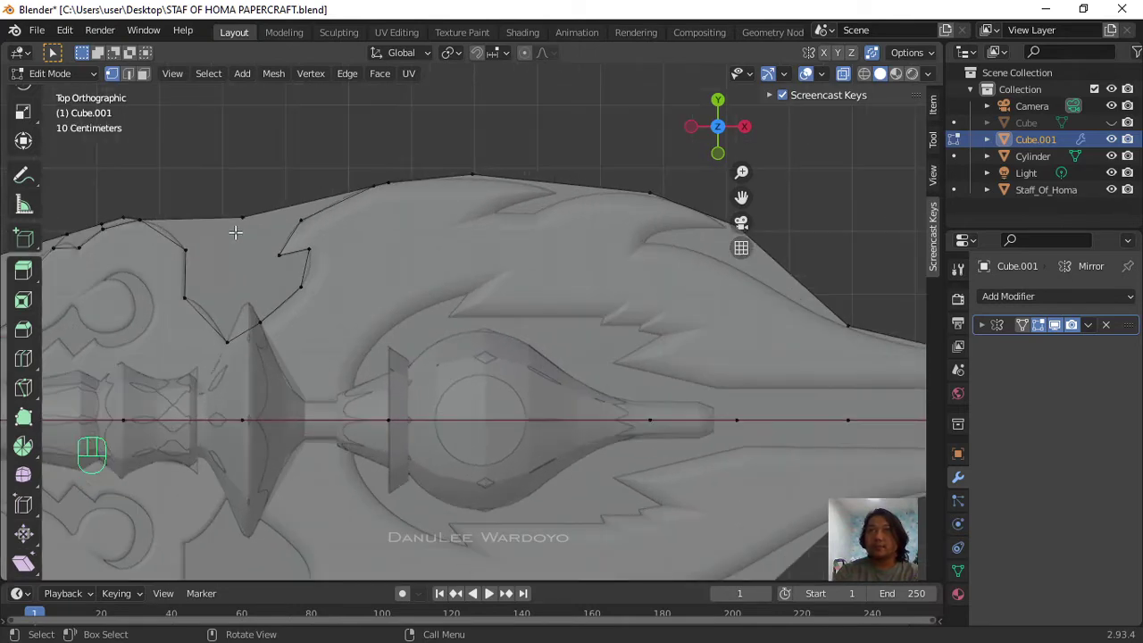
shift+middle_drag(234, 233, 306, 222)
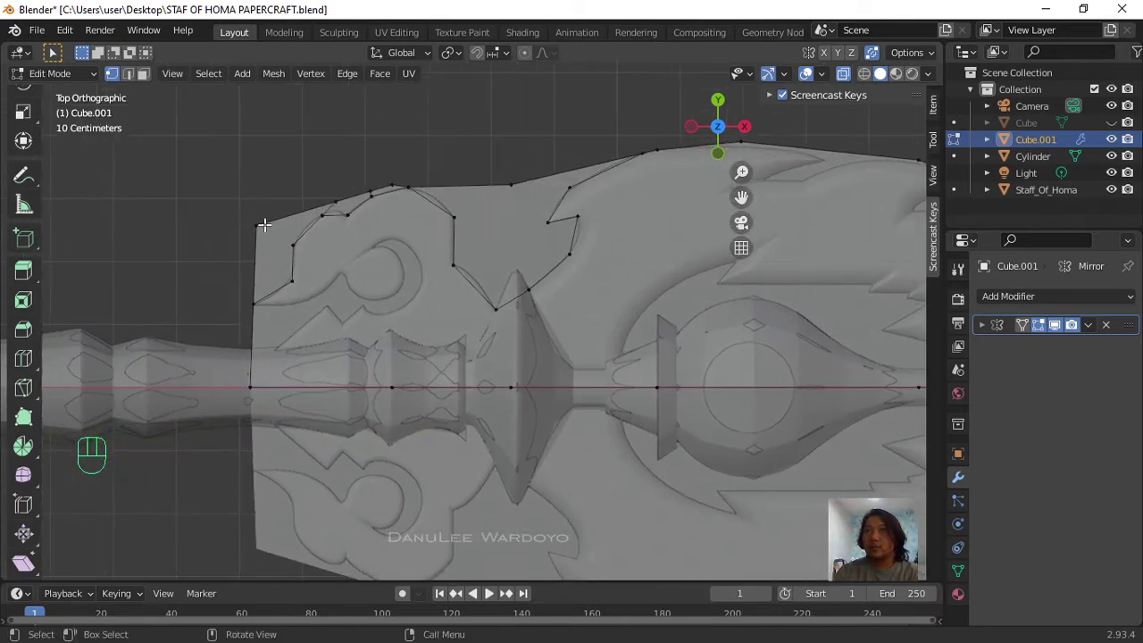
click(264, 225)
shift+click(383, 187)
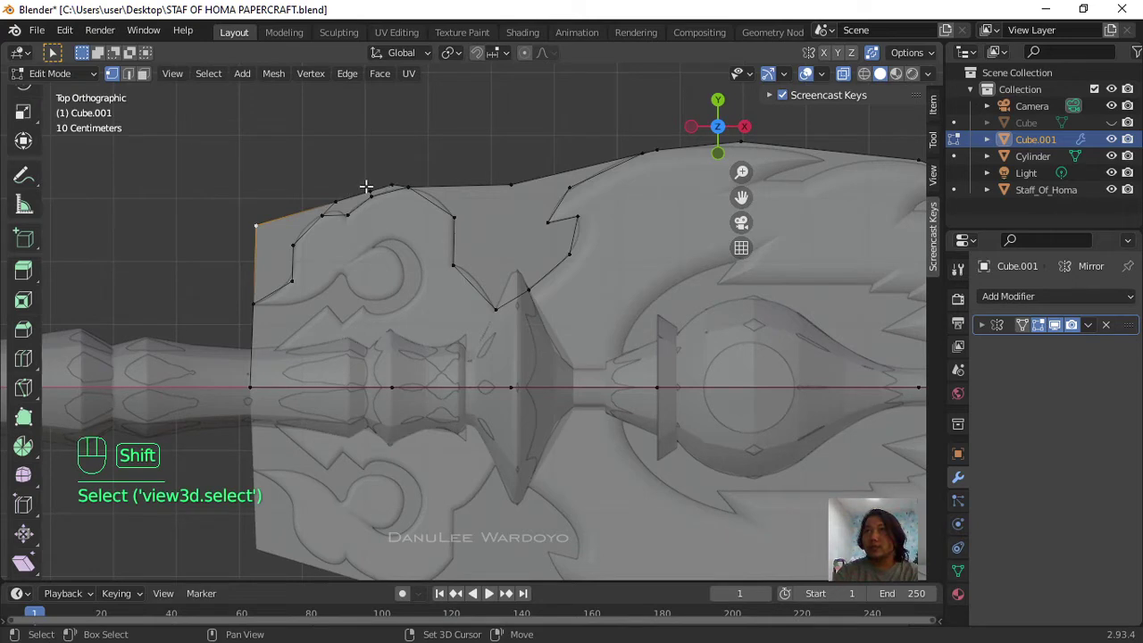
shift+click(366, 186)
shift+click(340, 203)
shift+click(394, 184)
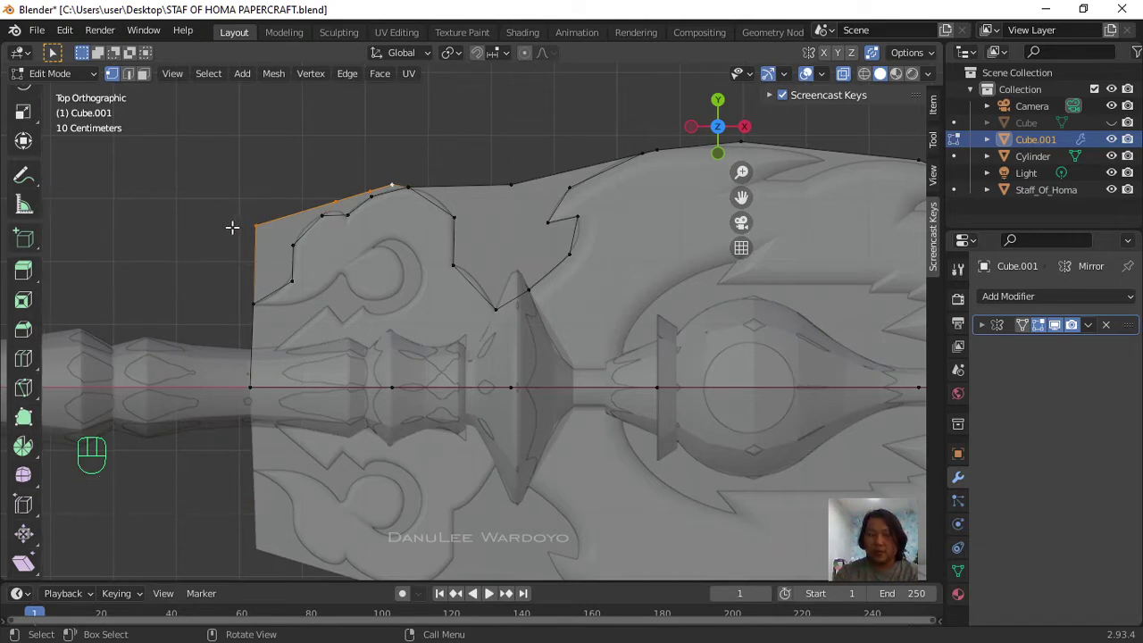
key(x)
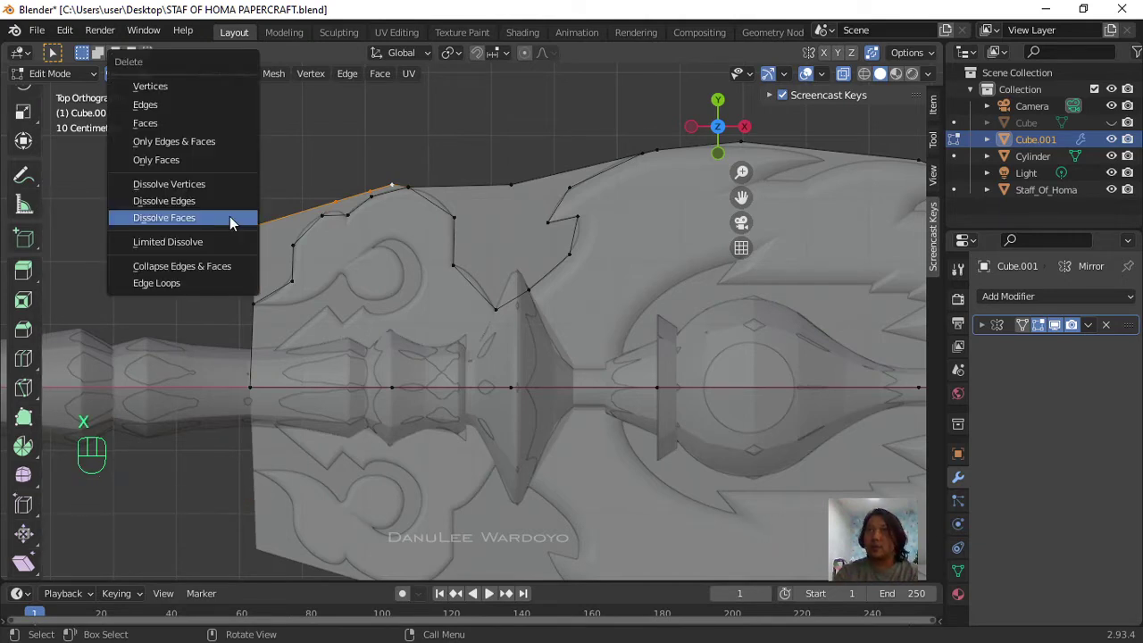
click(194, 85)
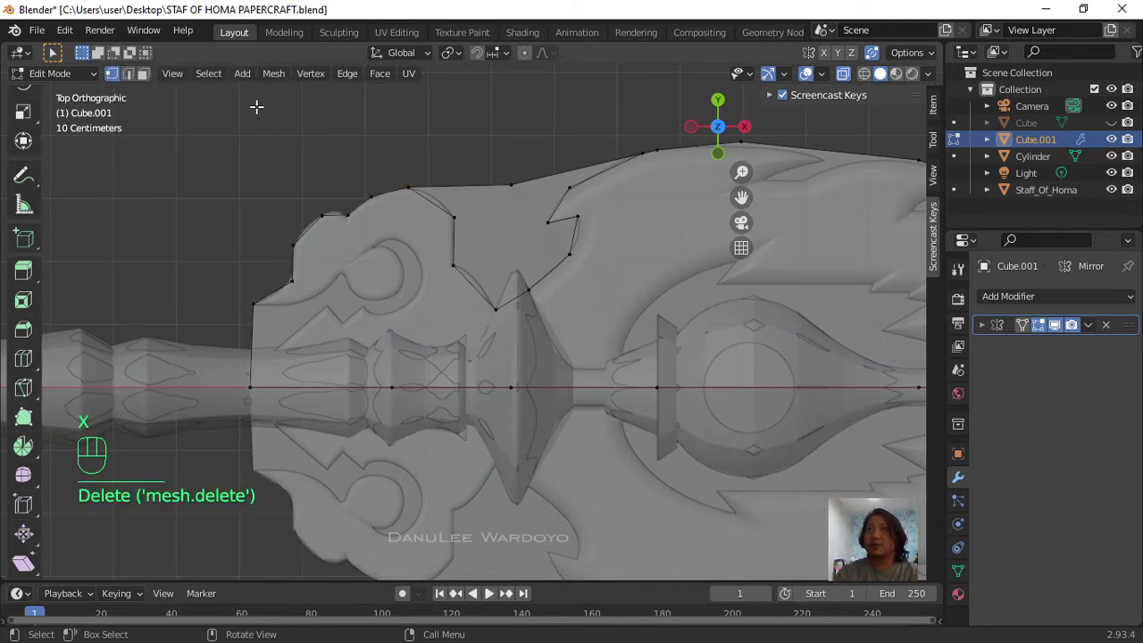
Step: Delete the outline vertex above the valley between the cloud and the hooked flame tip, removing the surplus face
click(505, 183)
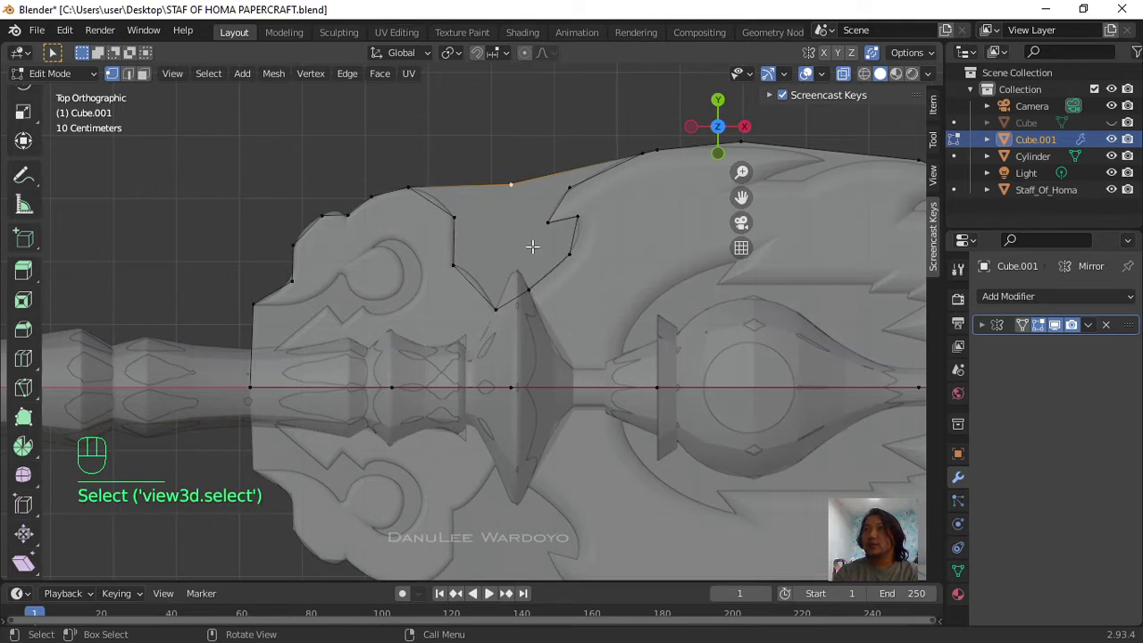
key(x)
click(524, 189)
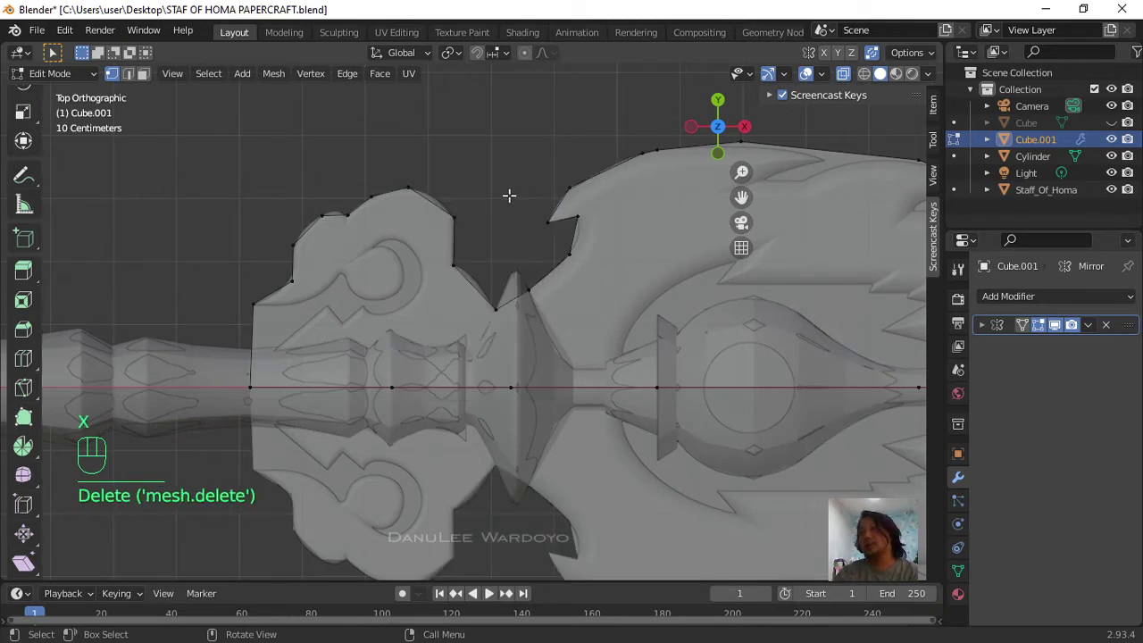
Step: Hide the Staff_Of_Homa reference to examine the trimmed head silhouette, and show the reference again
scroll(509, 195, down, 1)
scroll(499, 227, down, 2)
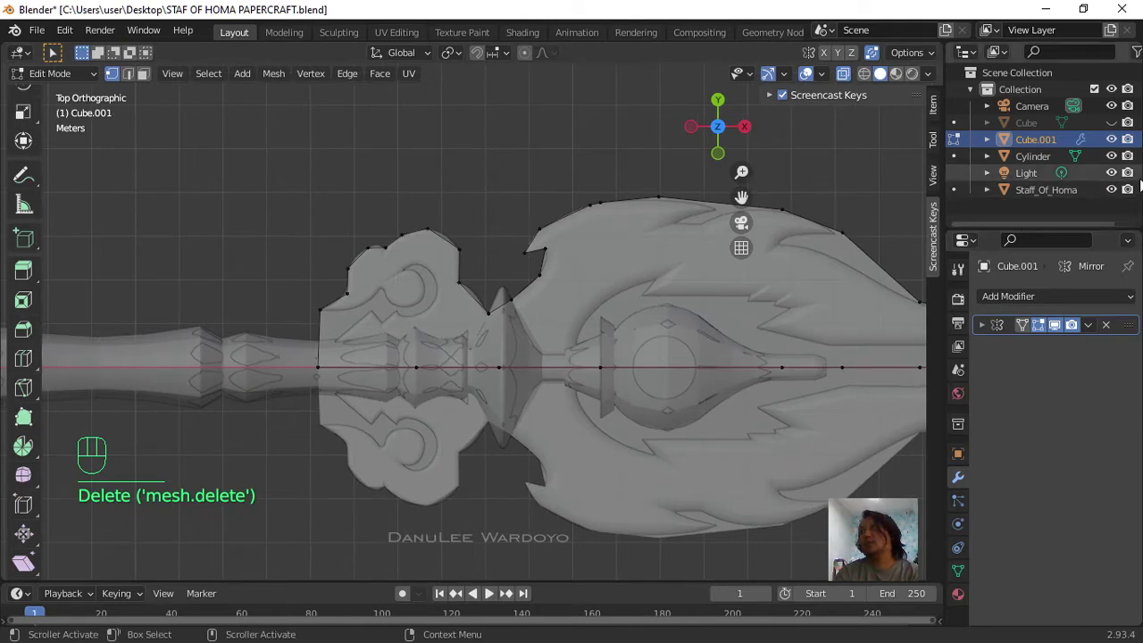
click(1110, 190)
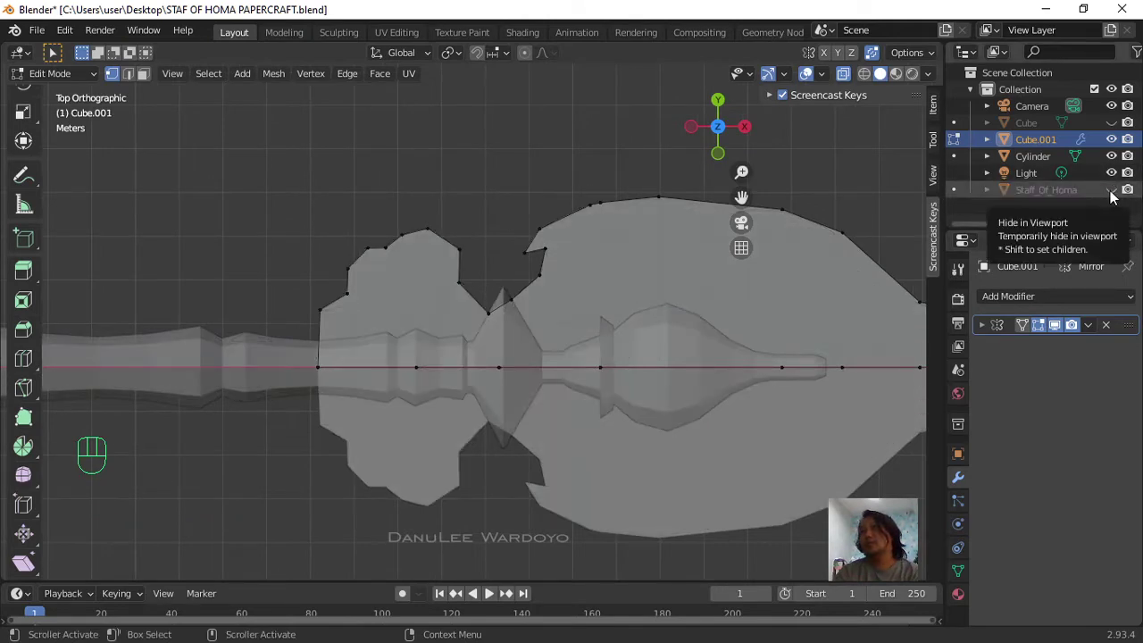
scroll(757, 420, down, 2)
shift+scroll(647, 418, down, 1)
shift+middle_drag(646, 417, 512, 375)
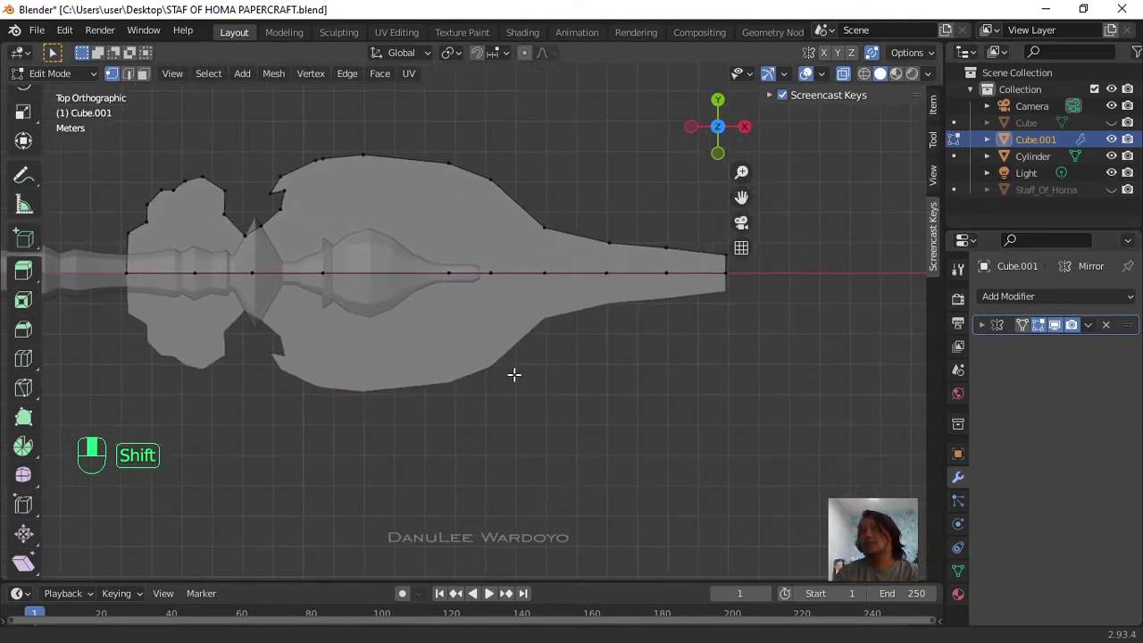
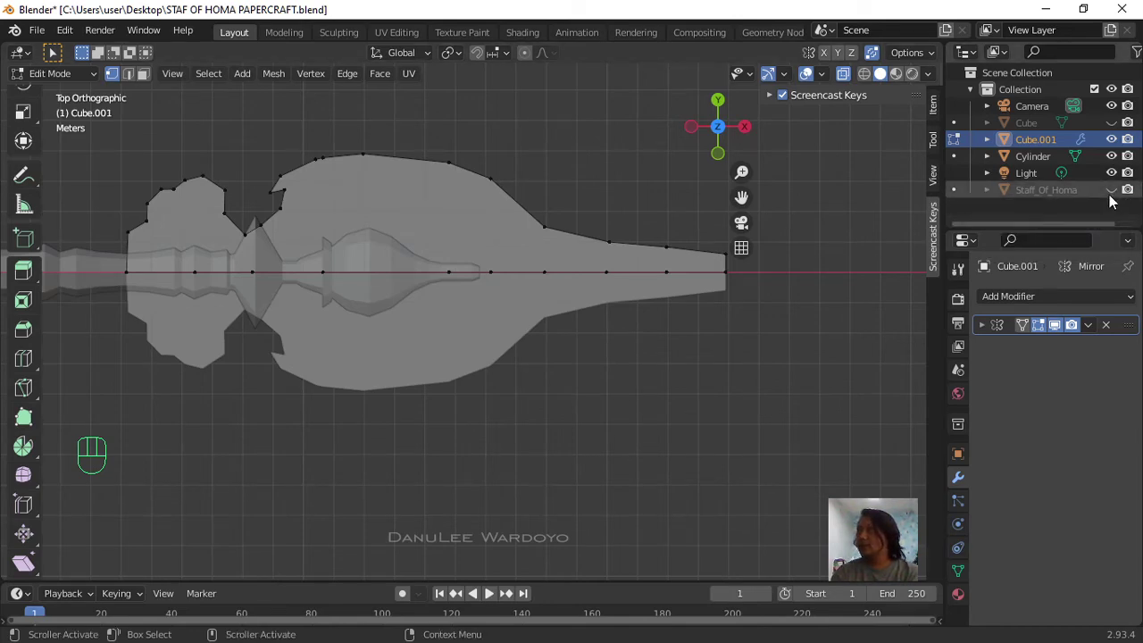
click(1111, 190)
Step: Start a knife cut for the feather notch on the wing's outer edge
scroll(381, 184, up, 3)
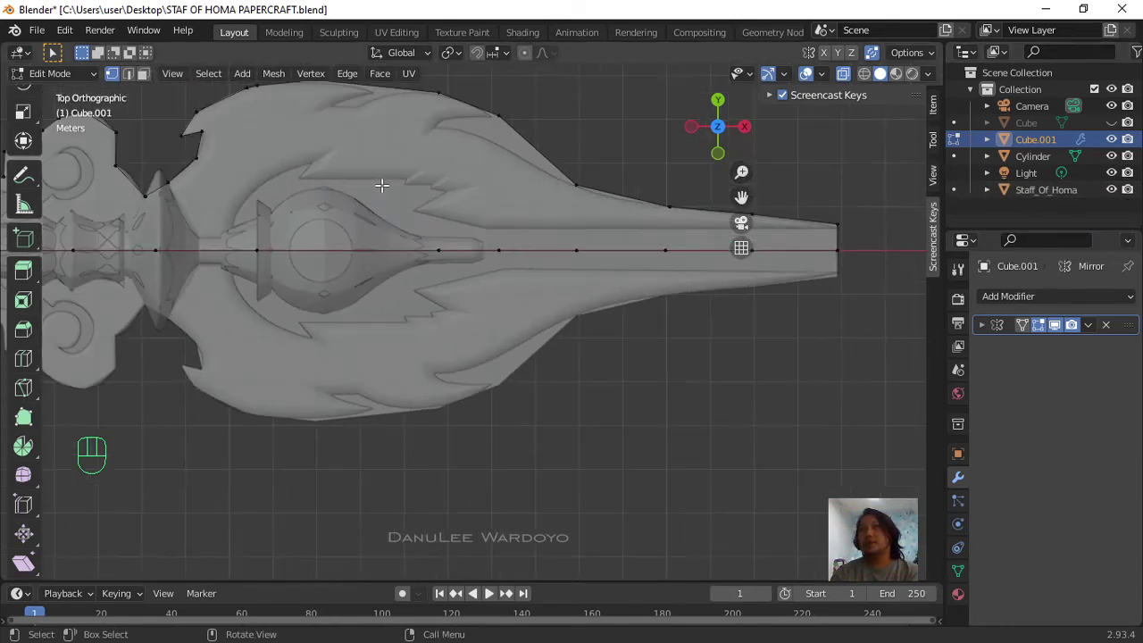
shift+middle_drag(381, 185, 446, 339)
scroll(461, 242, up, 5)
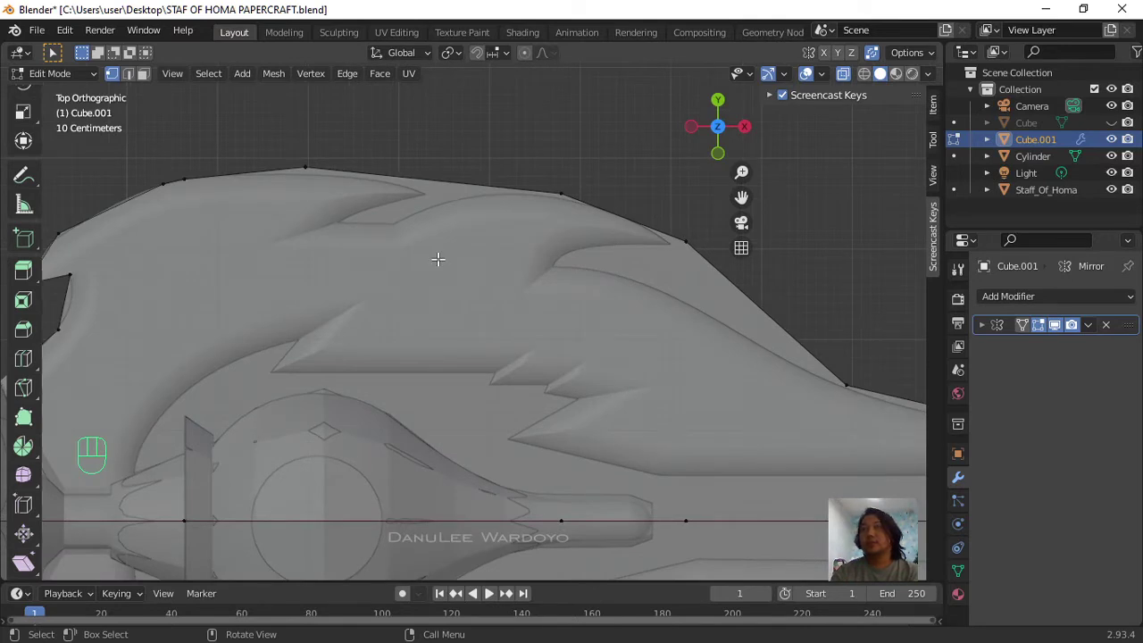
key(k)
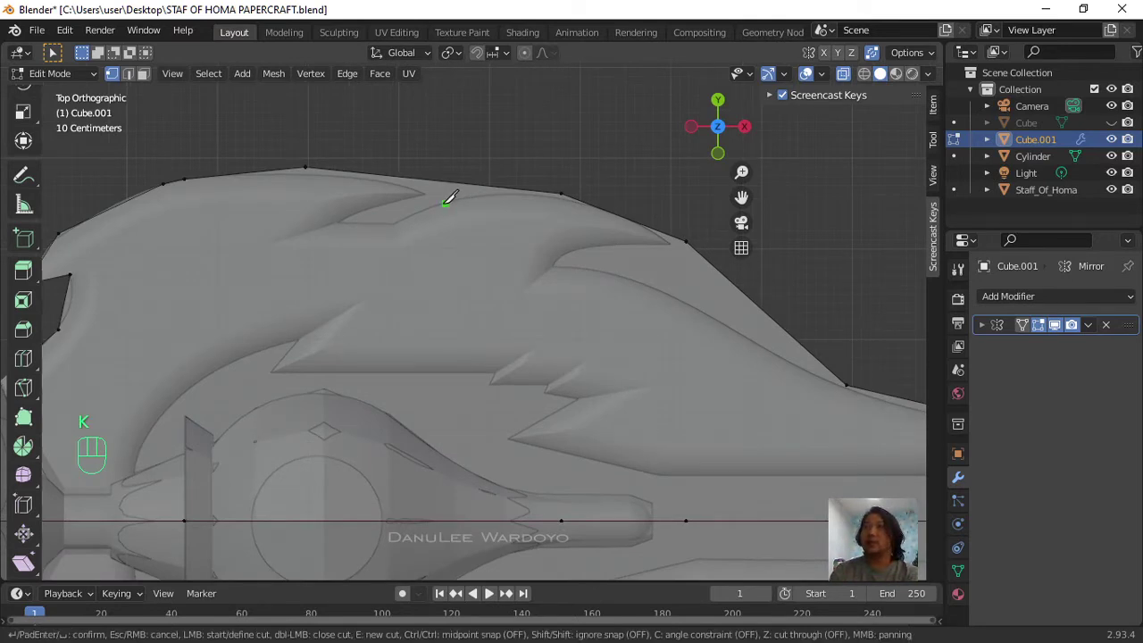
click(338, 219)
click(392, 226)
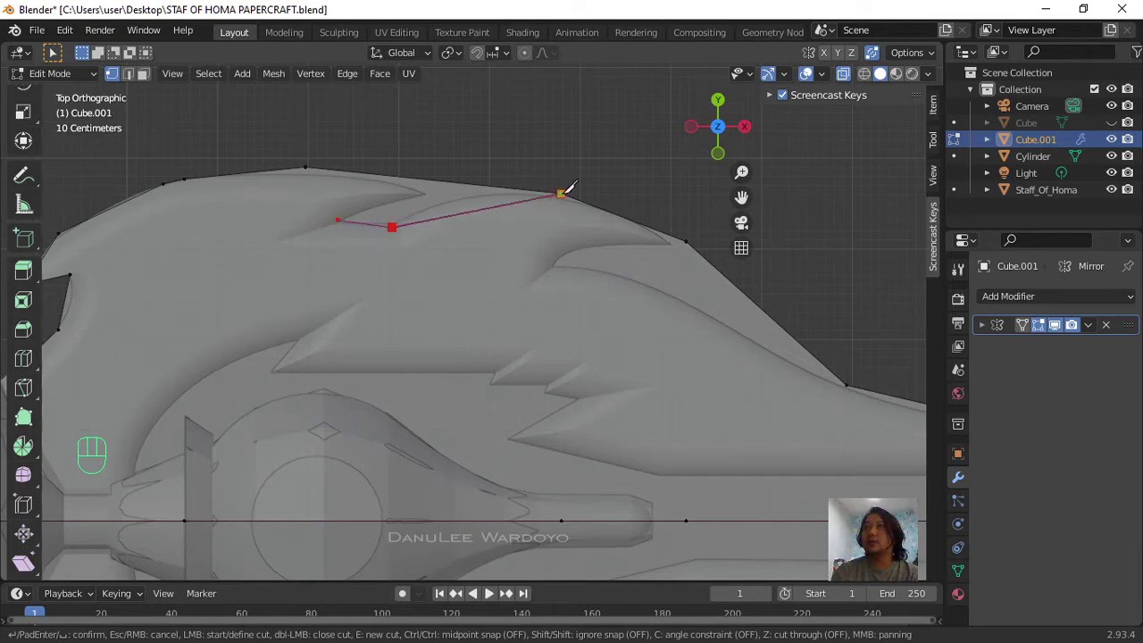
click(560, 193)
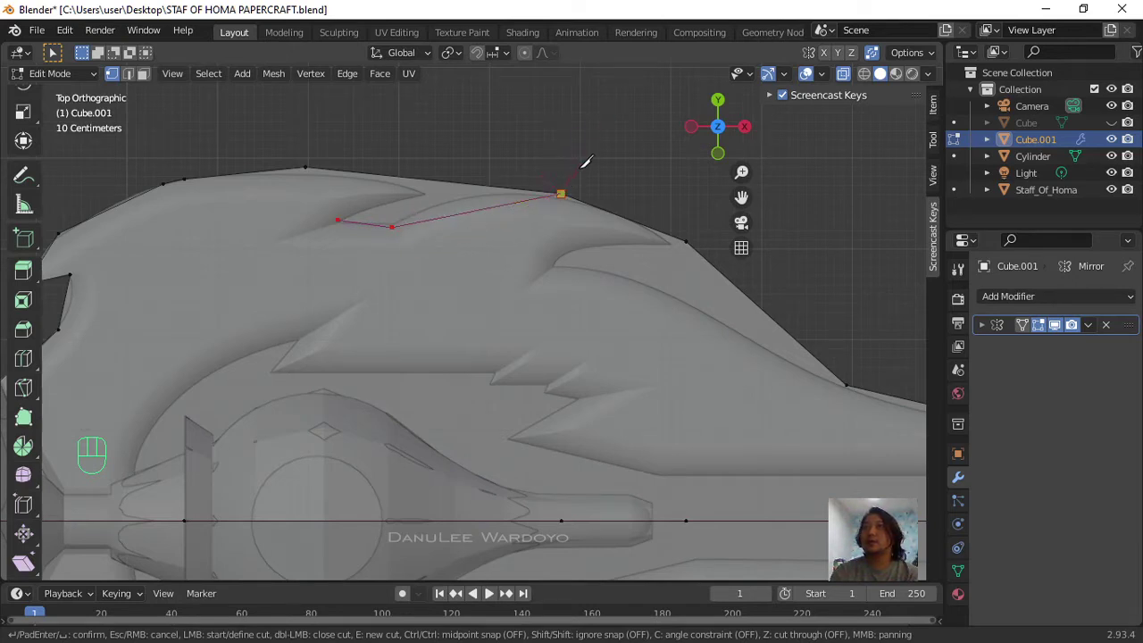
key(Return)
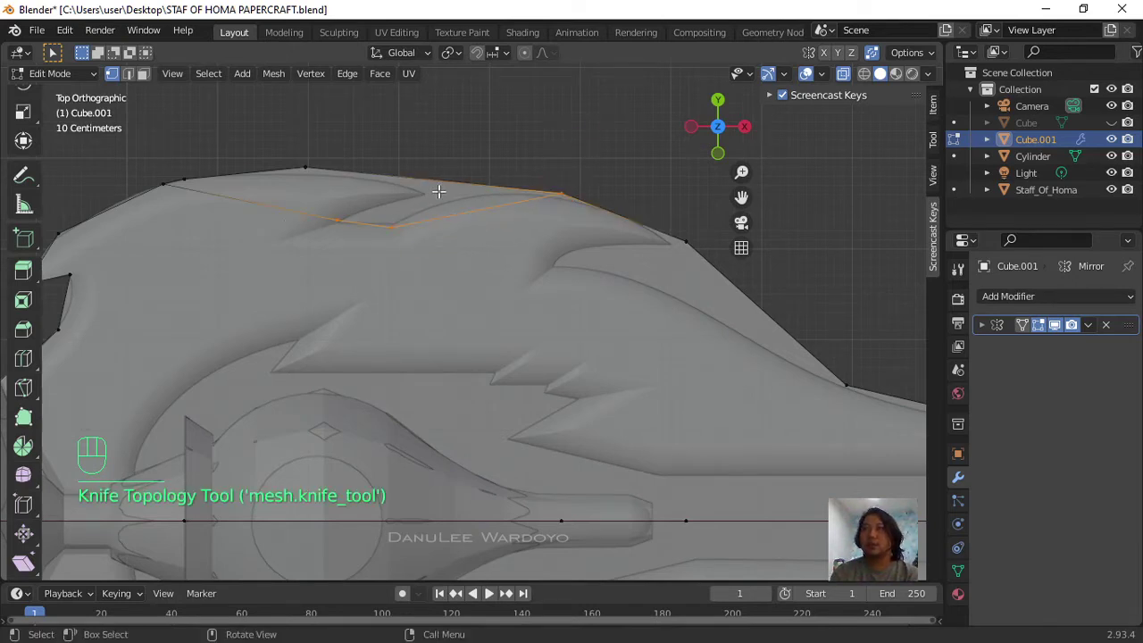
key(ctrl+z)
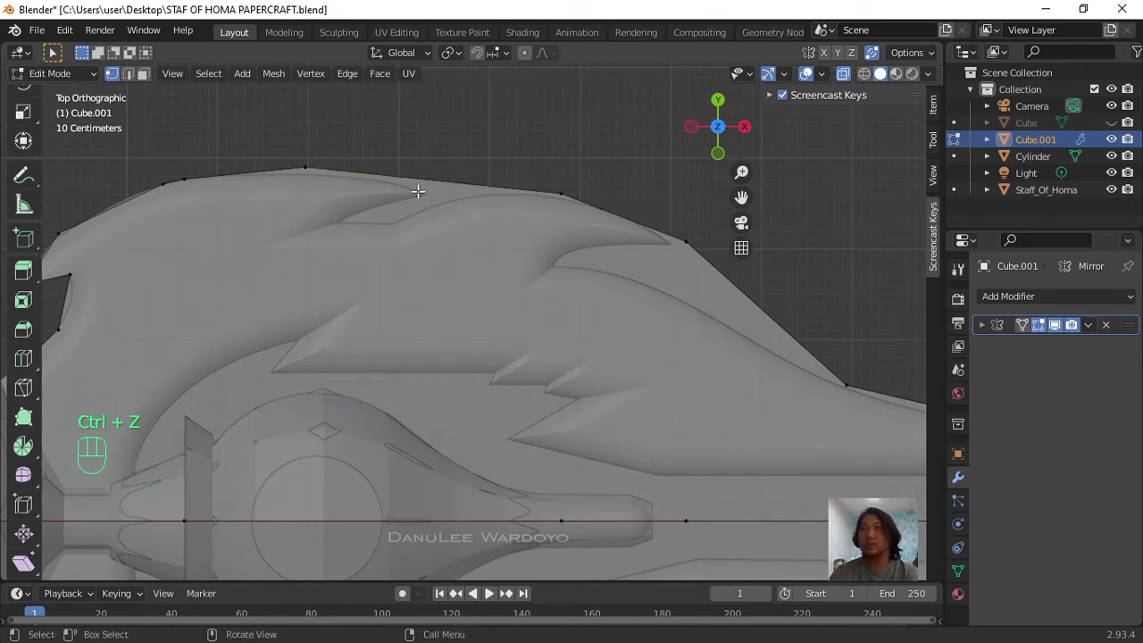
Step: Knife-cut the notch outline between the two upper feathers, following the reference from the long feather's crest to the next feather's crest
key(k)
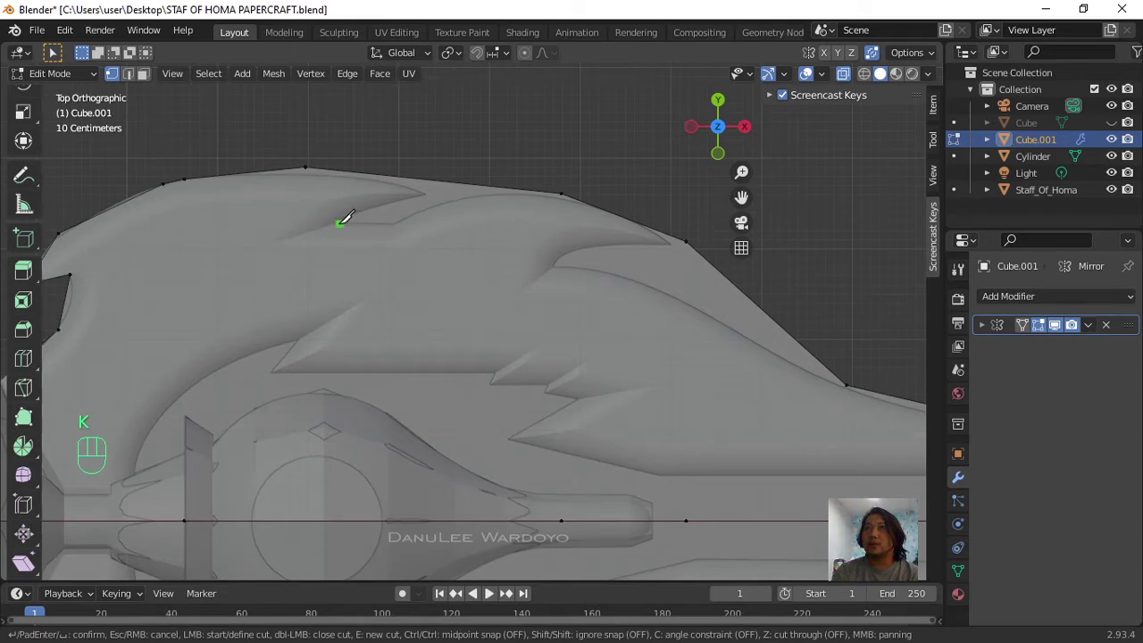
click(339, 220)
click(394, 223)
click(561, 192)
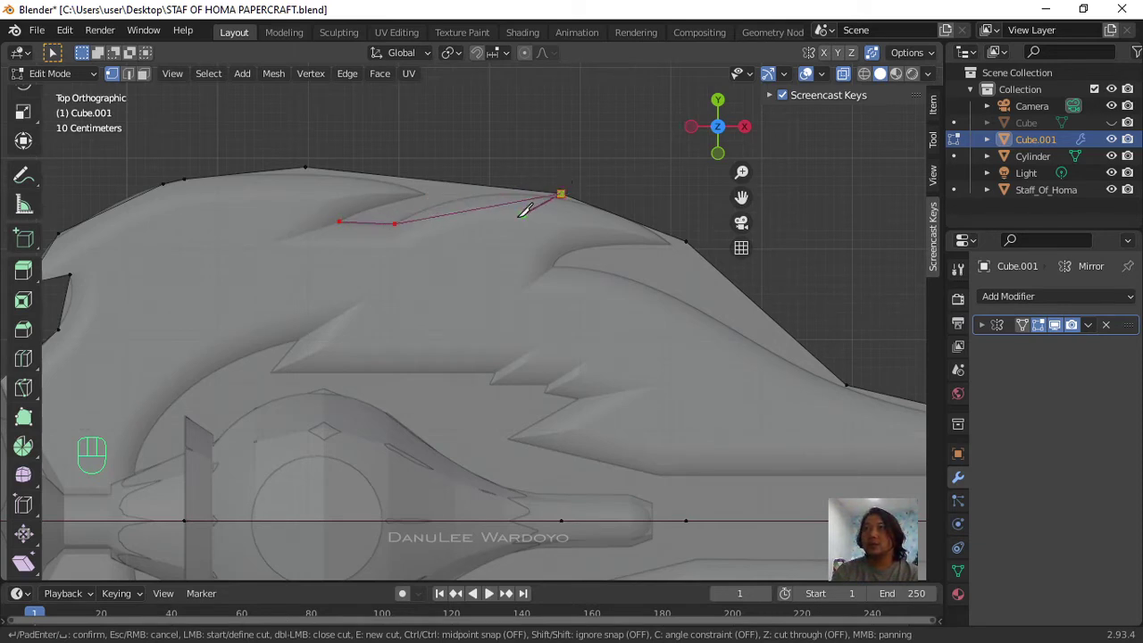
key(e)
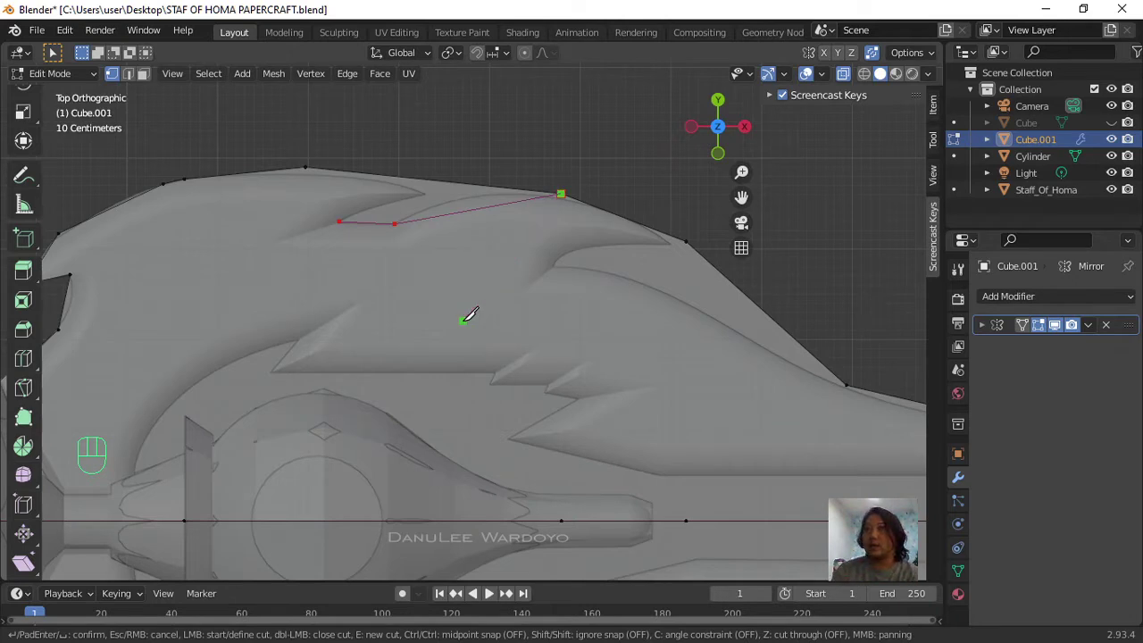
click(305, 167)
click(424, 192)
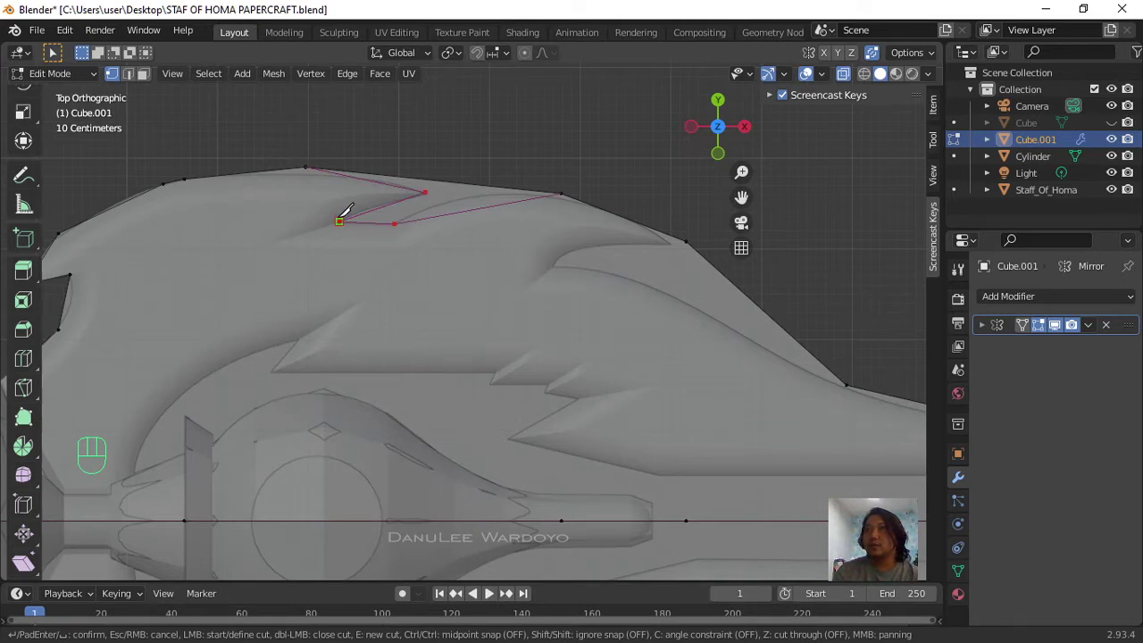
key(Return)
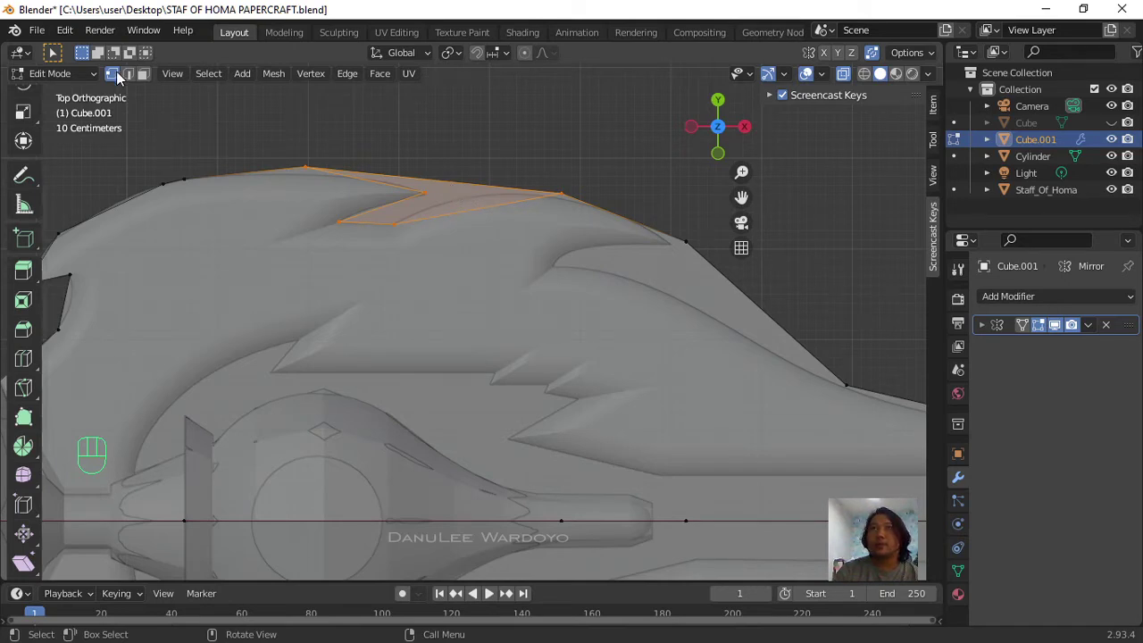
Step: Delete the cut-out face covering the notch between the two upper feathers
click(144, 74)
click(480, 197)
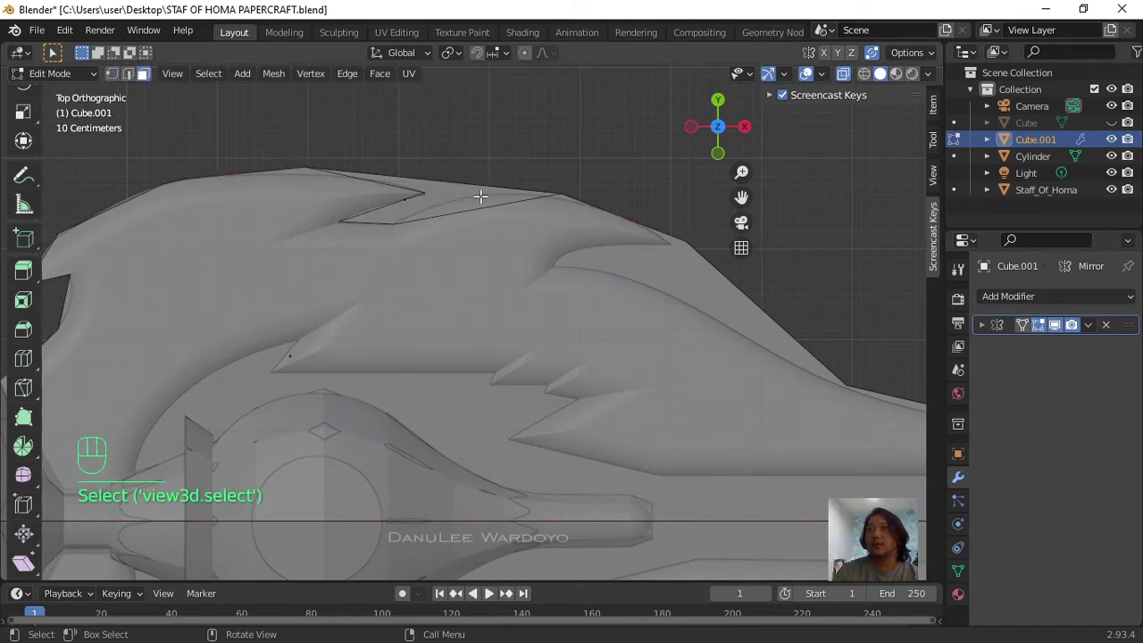
click(455, 198)
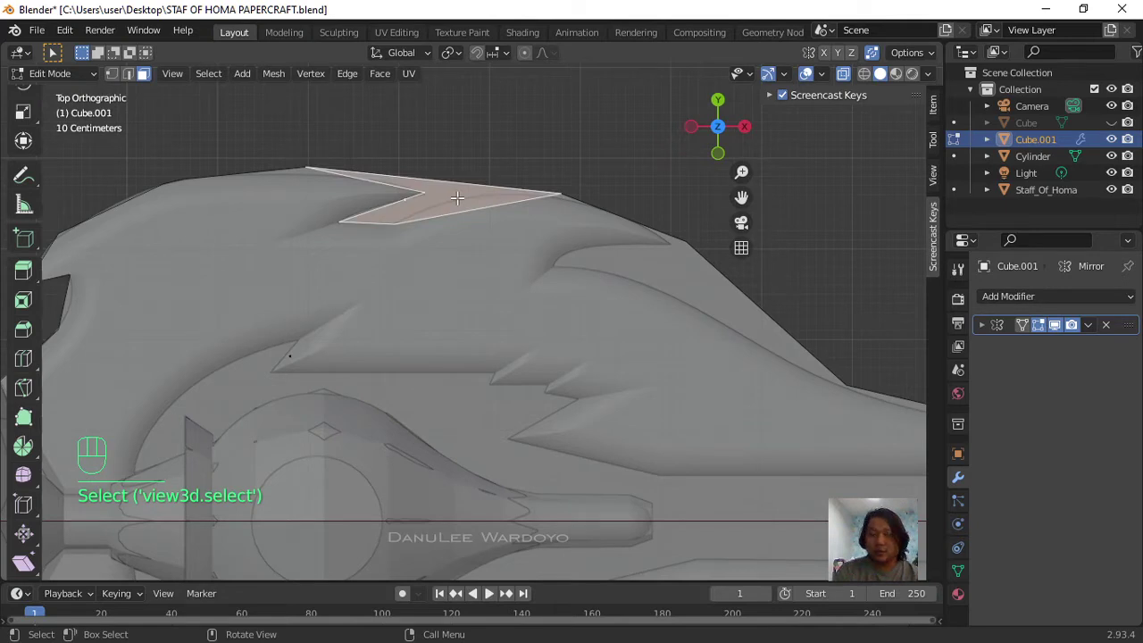
key(x)
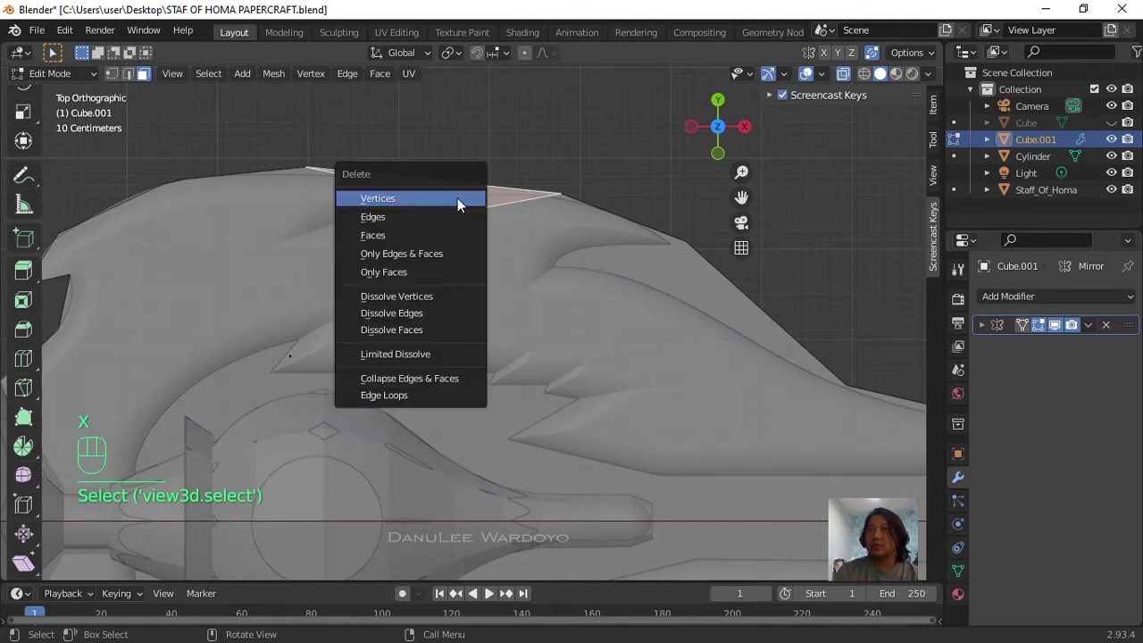
click(399, 227)
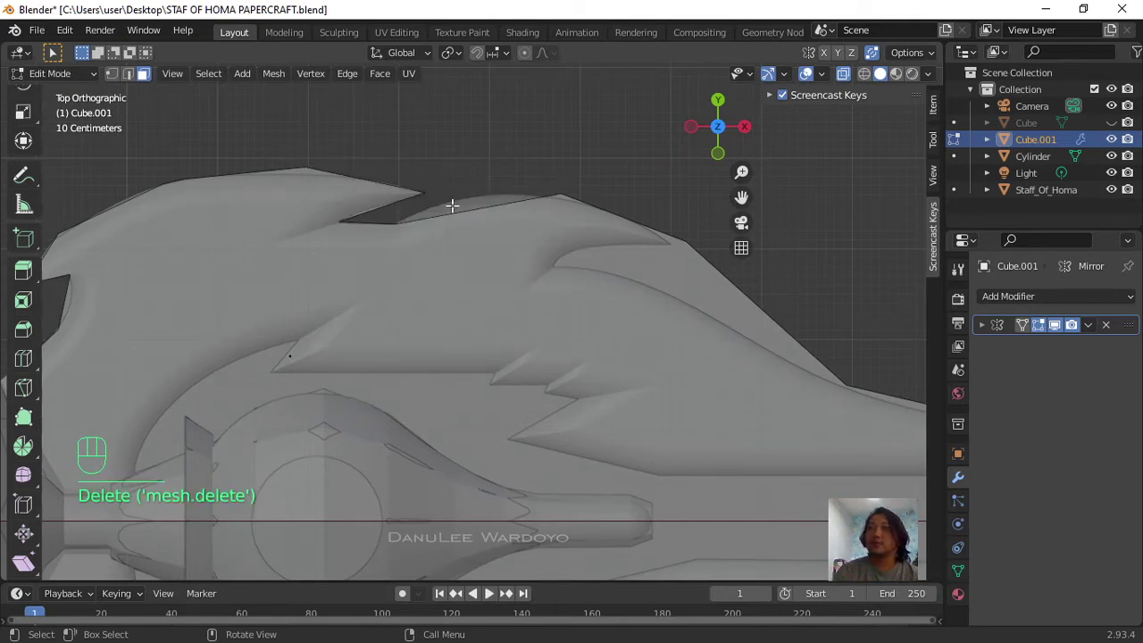
Step: Subdivide the outline edge between the notch's inner corner and the next crest, and move its midpoint up onto the reference curve
click(111, 75)
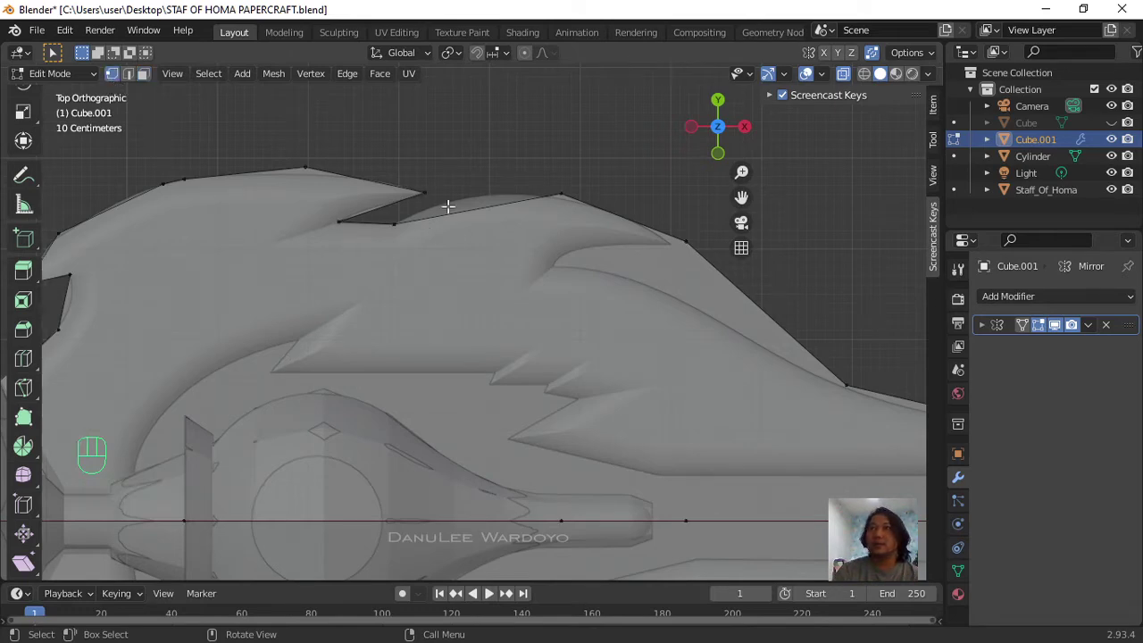
click(424, 192)
click(561, 194)
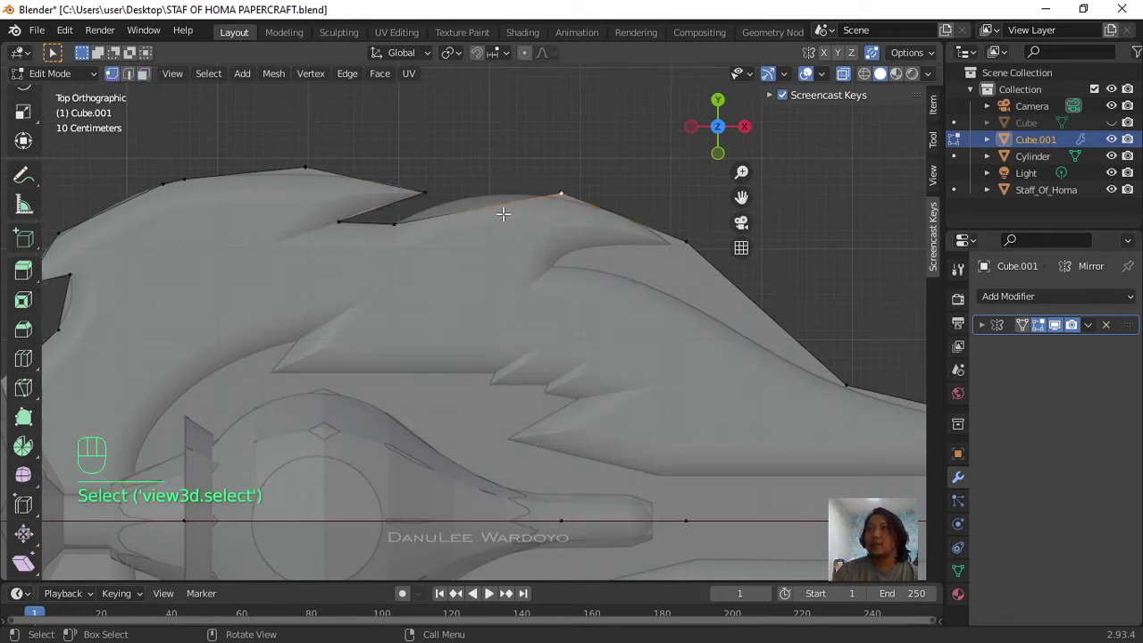
shift+click(393, 224)
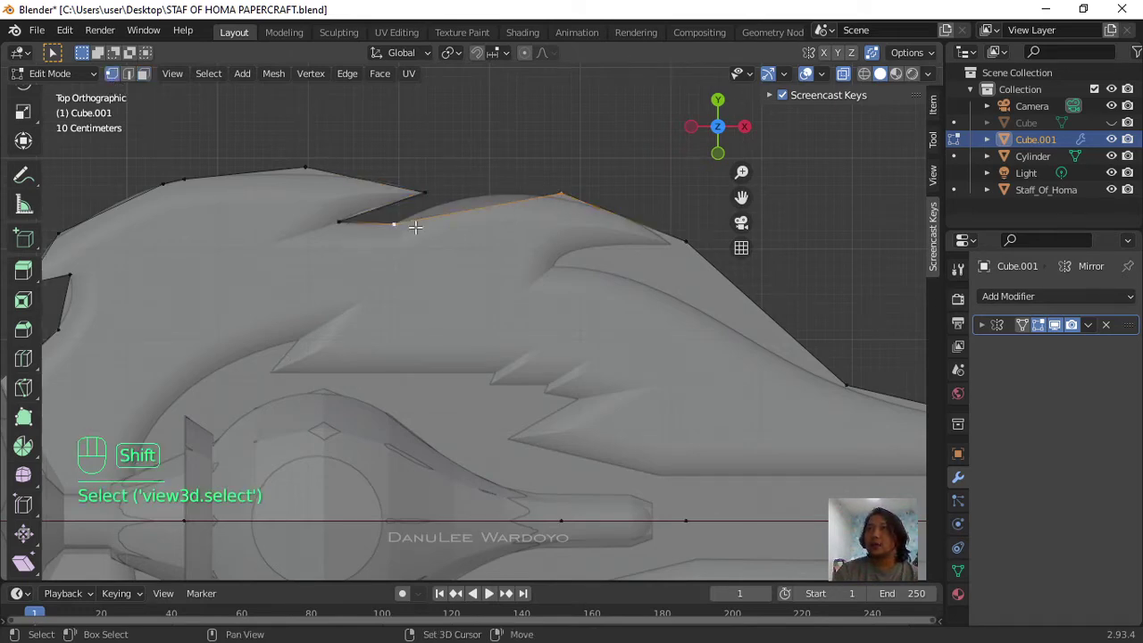
right_click(467, 216)
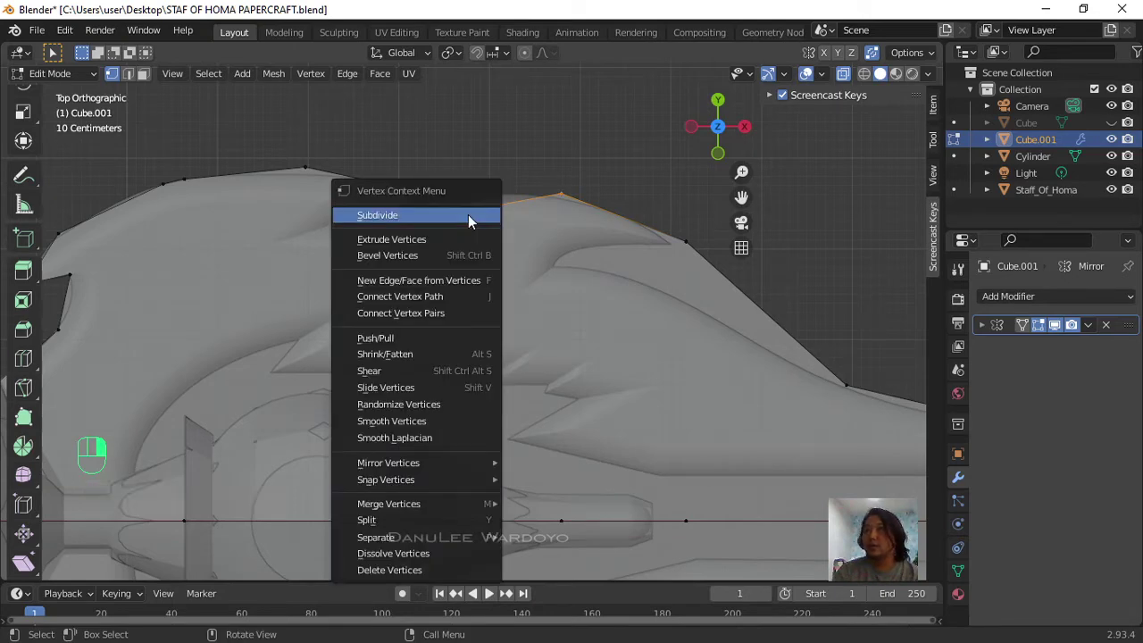
click(467, 215)
click(489, 209)
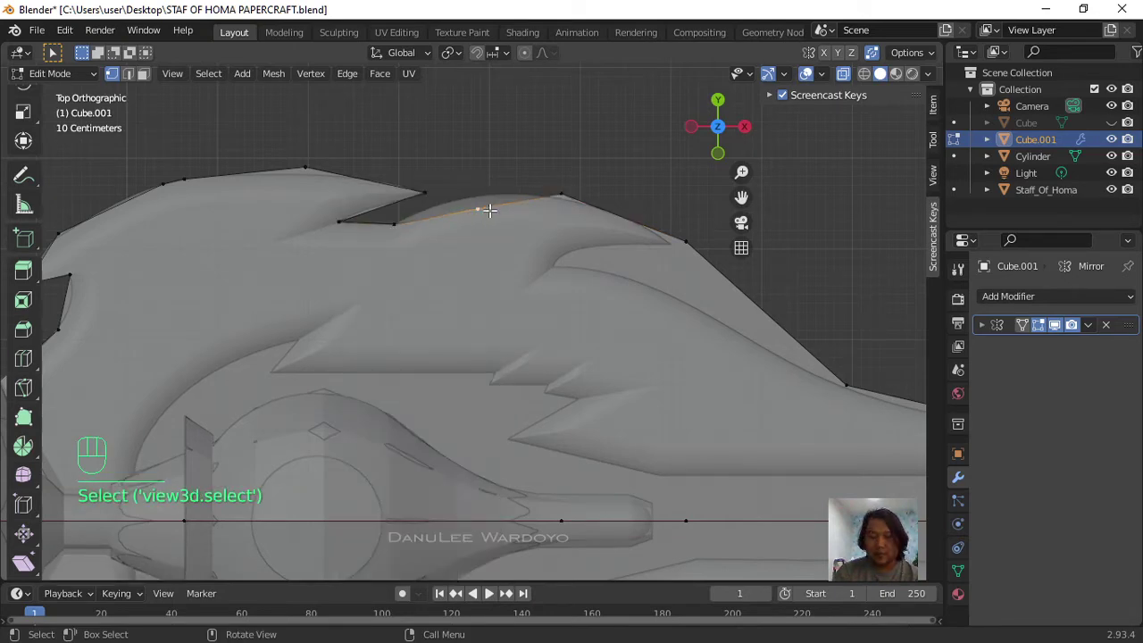
key(g)
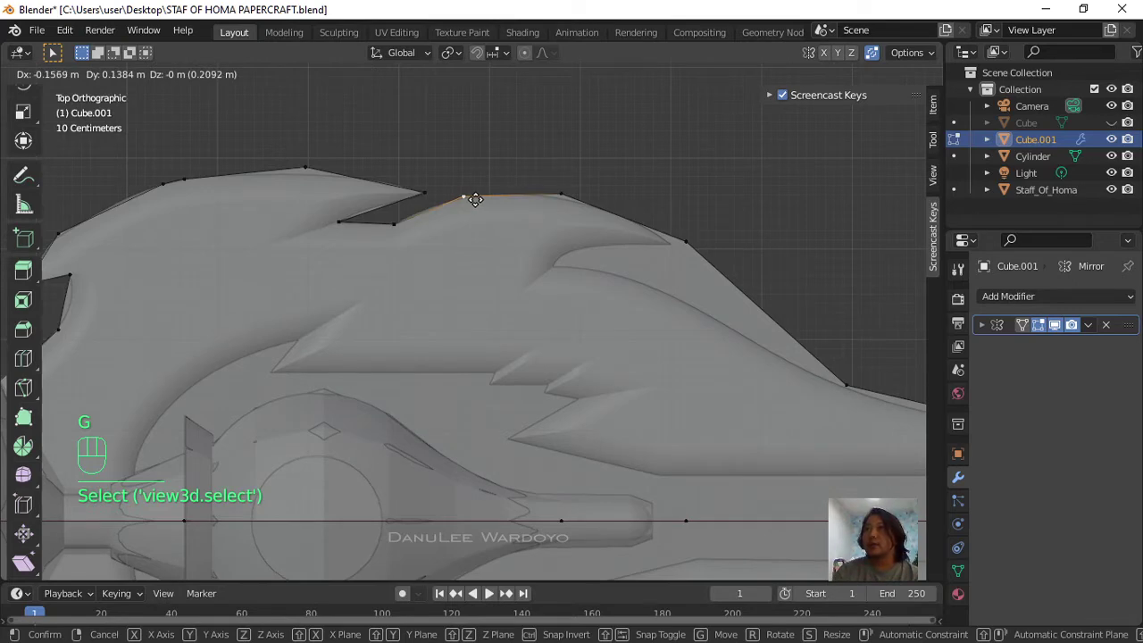
click(467, 195)
Step: Move the second feather's crest and tip vertices onto the reference silhouette
click(562, 197)
key(g)
click(572, 209)
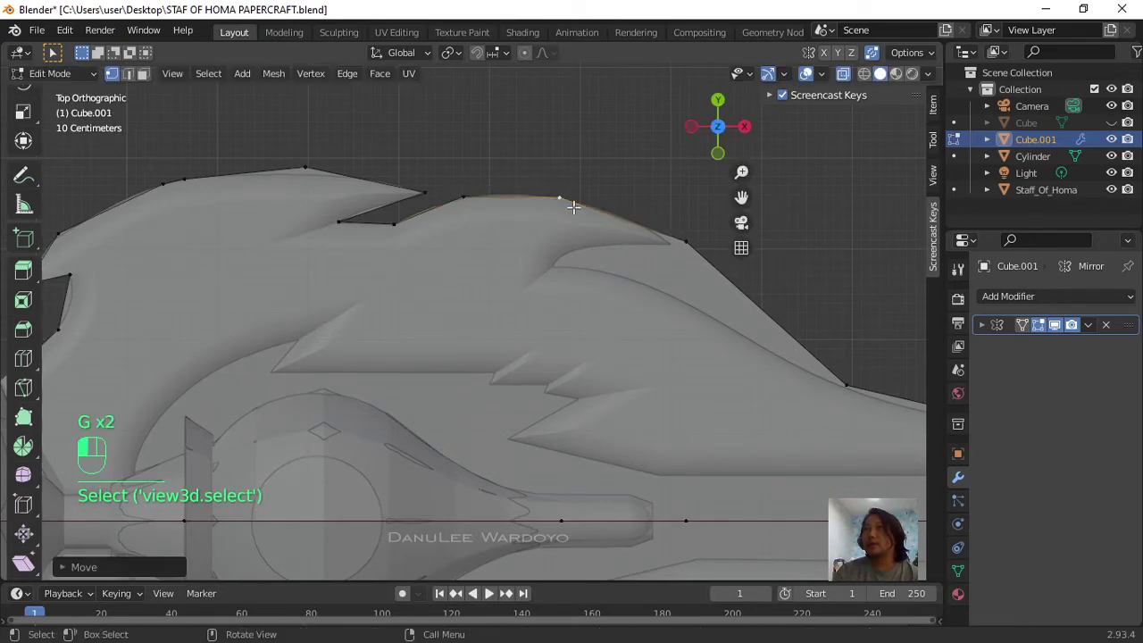
click(701, 242)
key(g)
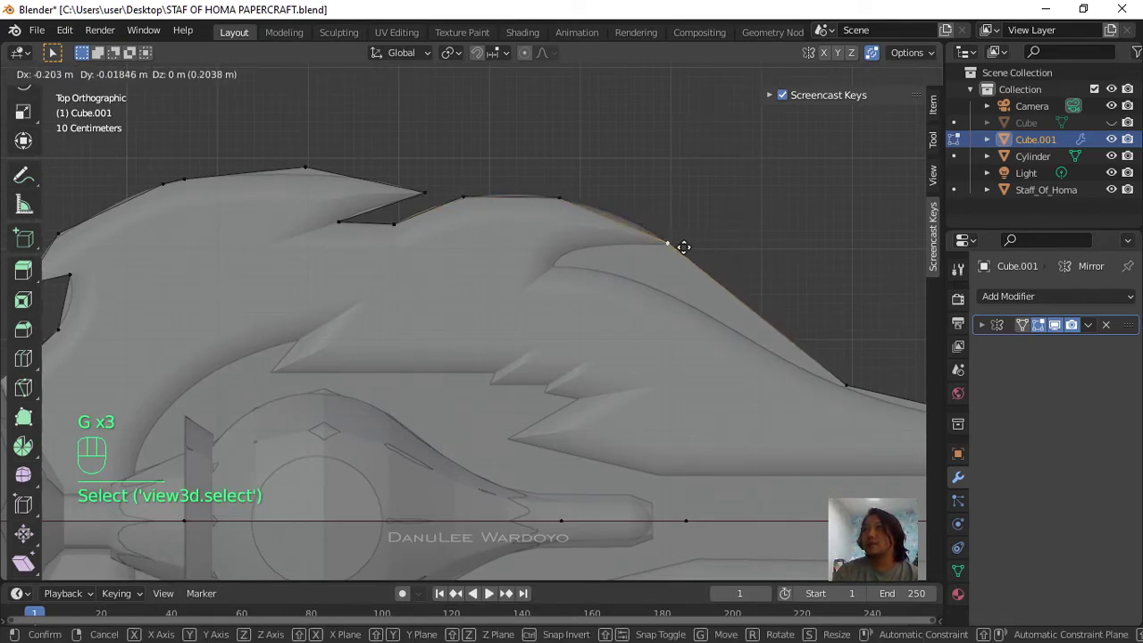
click(675, 242)
click(572, 196)
key(g)
click(578, 199)
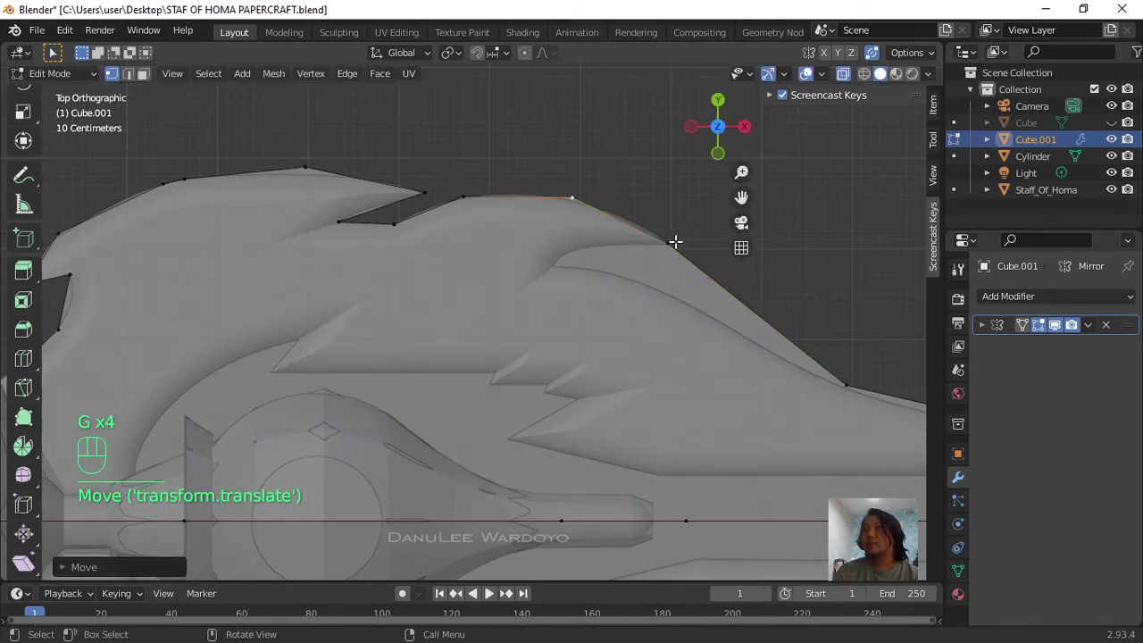
Step: Knife-cut a triangle from the second feather's tip to the inner corner beneath it and on to the next lower outline vertex
scroll(680, 257, down, 3)
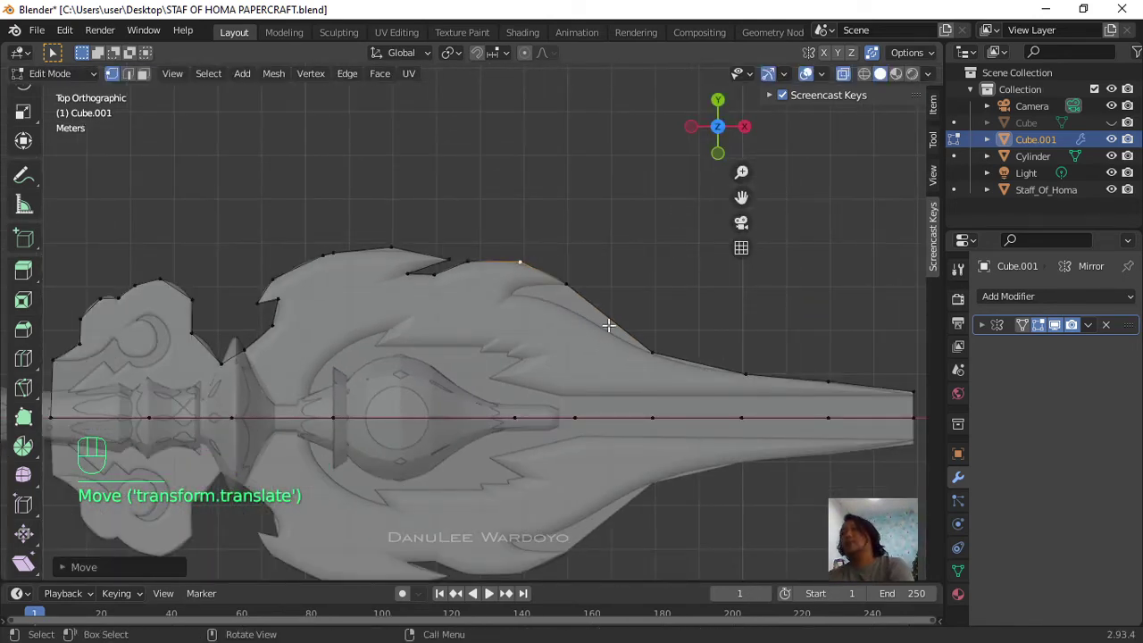
scroll(597, 324, up, 1)
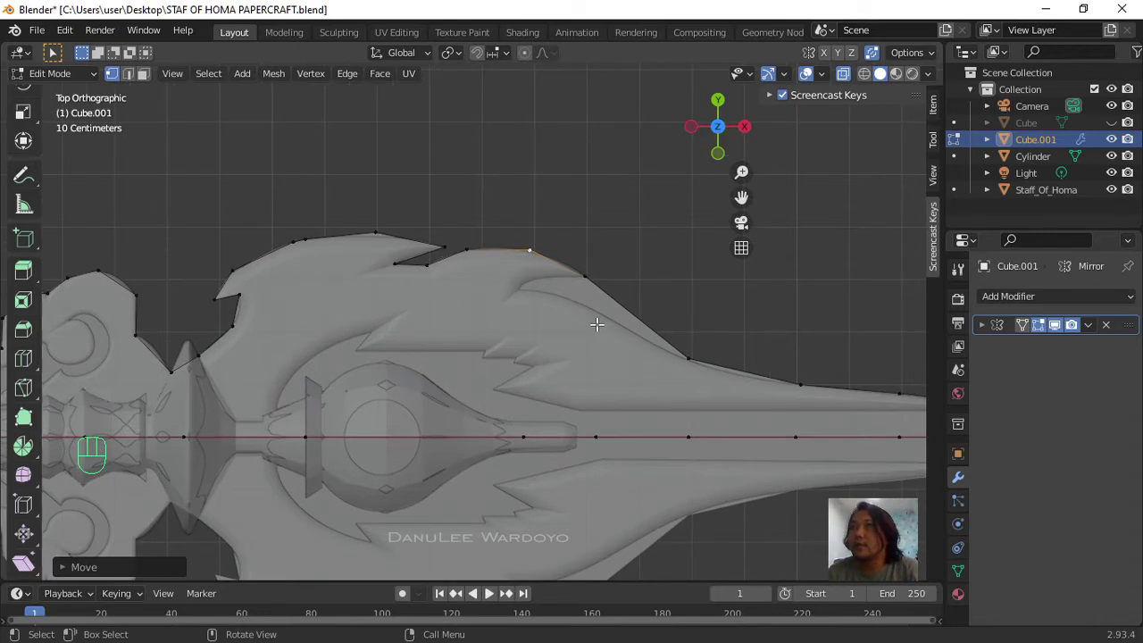
key(k)
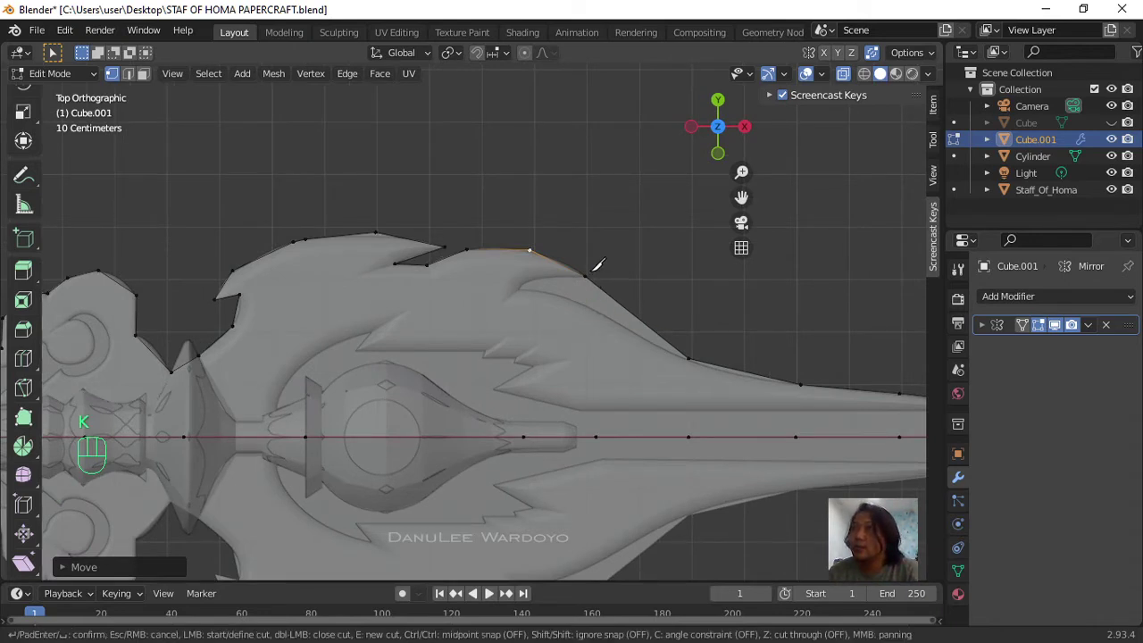
click(585, 276)
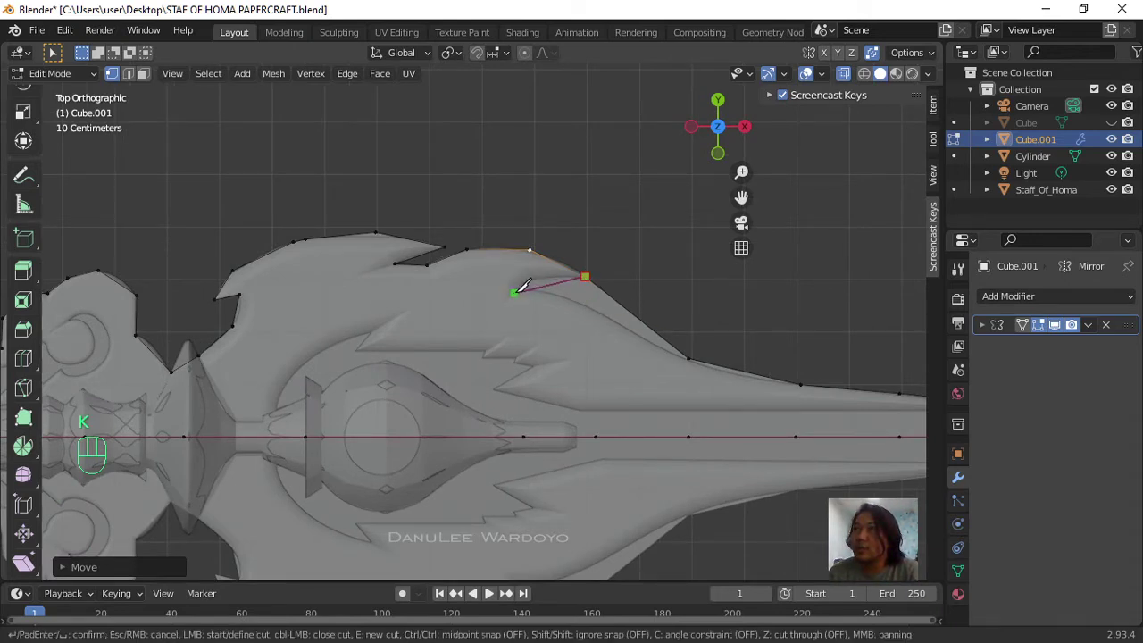
click(519, 289)
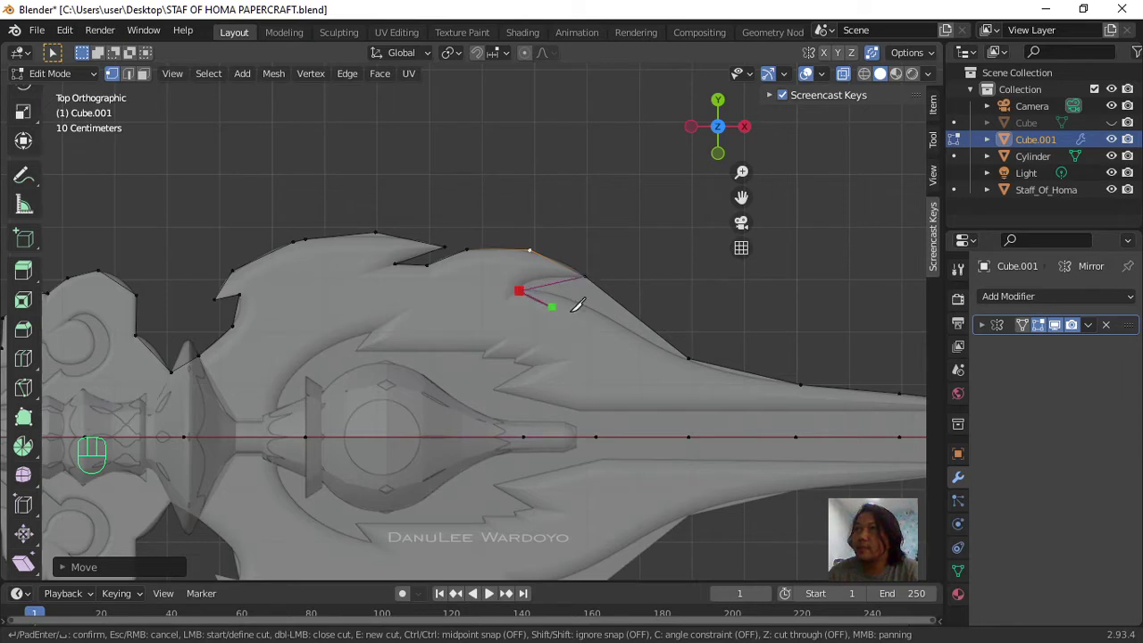
click(689, 357)
key(Return)
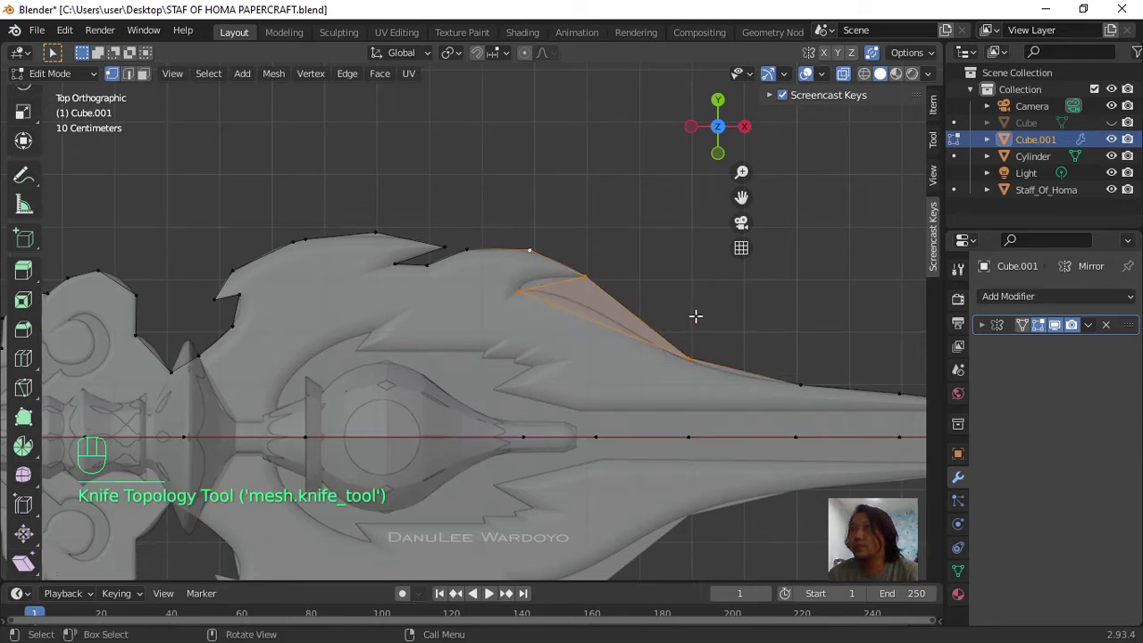
Step: Delete the triangular face cut out below the second feather's tip
scroll(662, 292, up, 1)
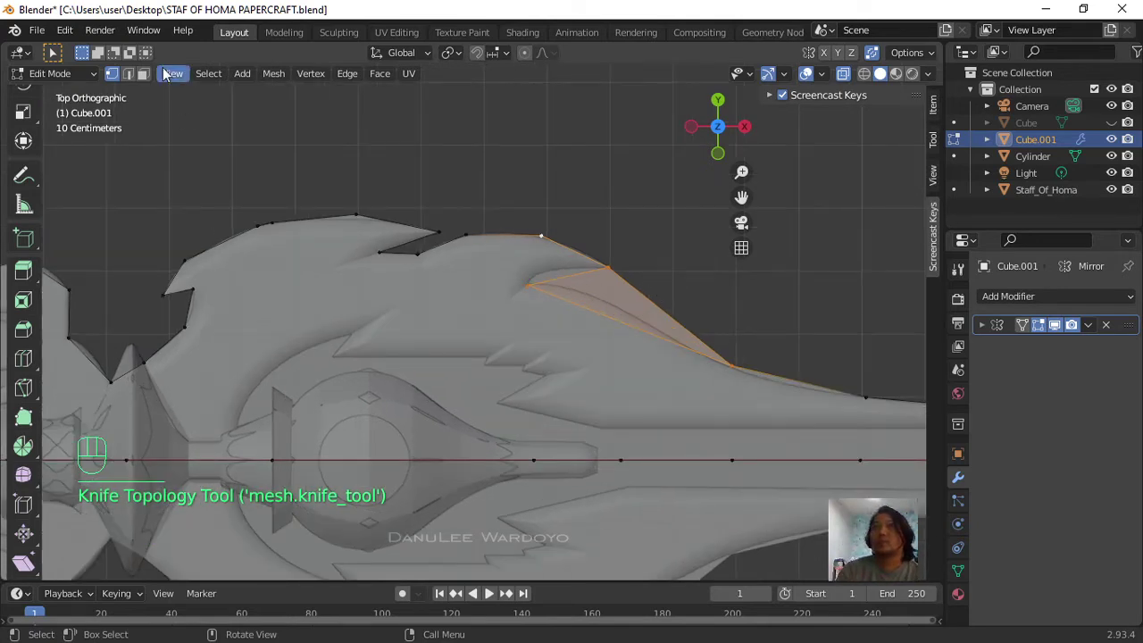
click(141, 76)
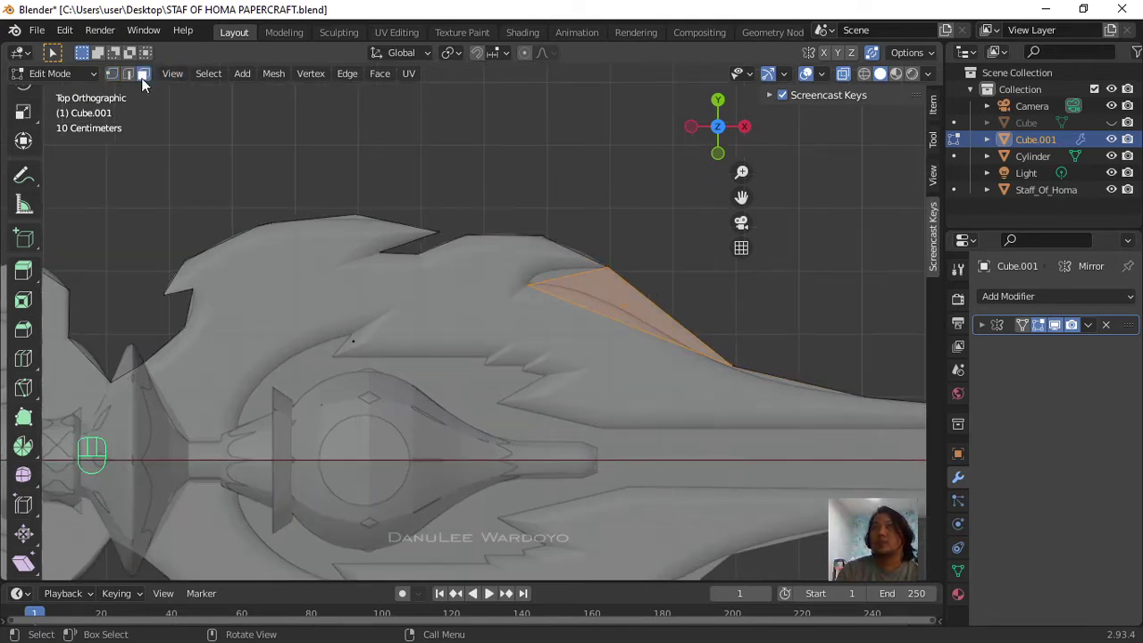
key(x)
click(748, 323)
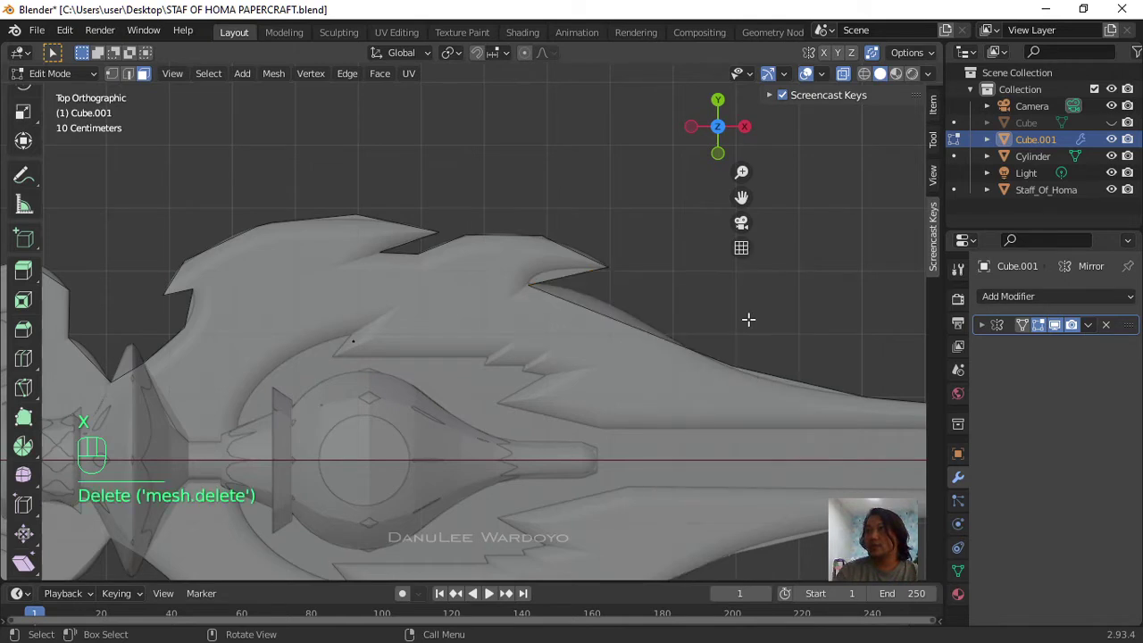
Step: Subdivide the outline edge between the second feather's tip and the inner corner beneath it, and move its midpoint onto the reference curve
scroll(660, 291, up, 2)
shift+middle_drag(688, 291, 363, 311)
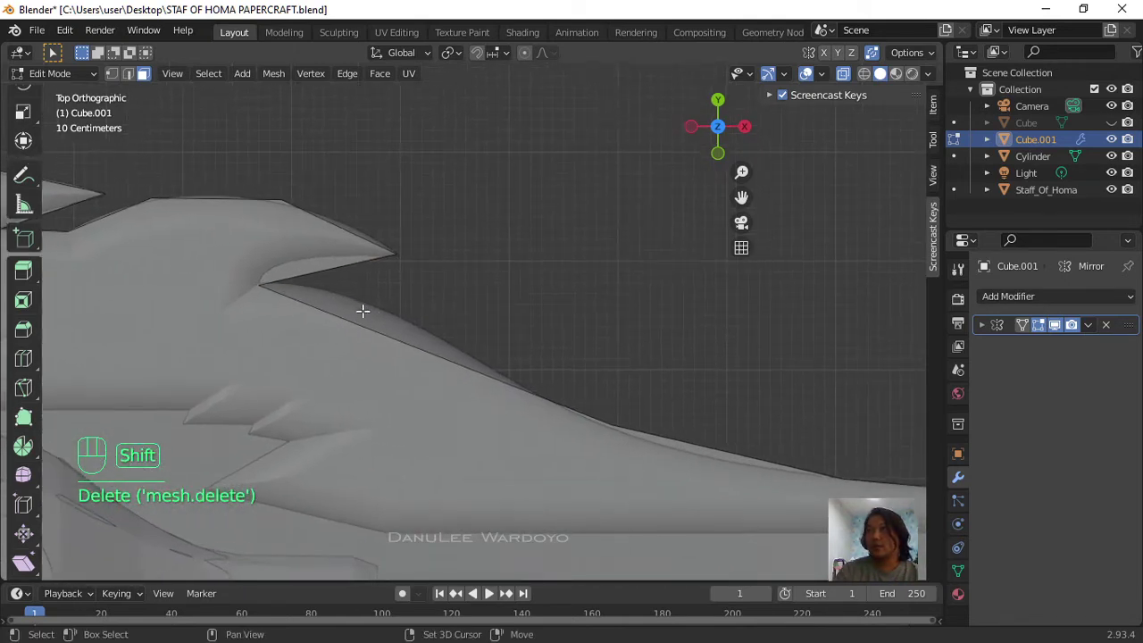
key(1)
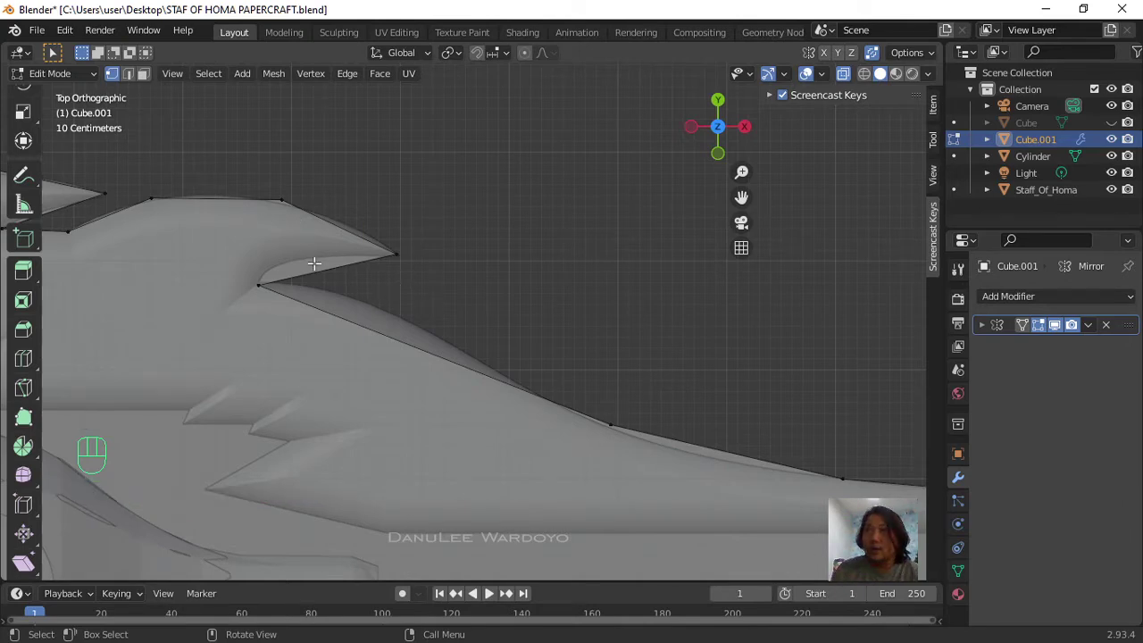
click(406, 256)
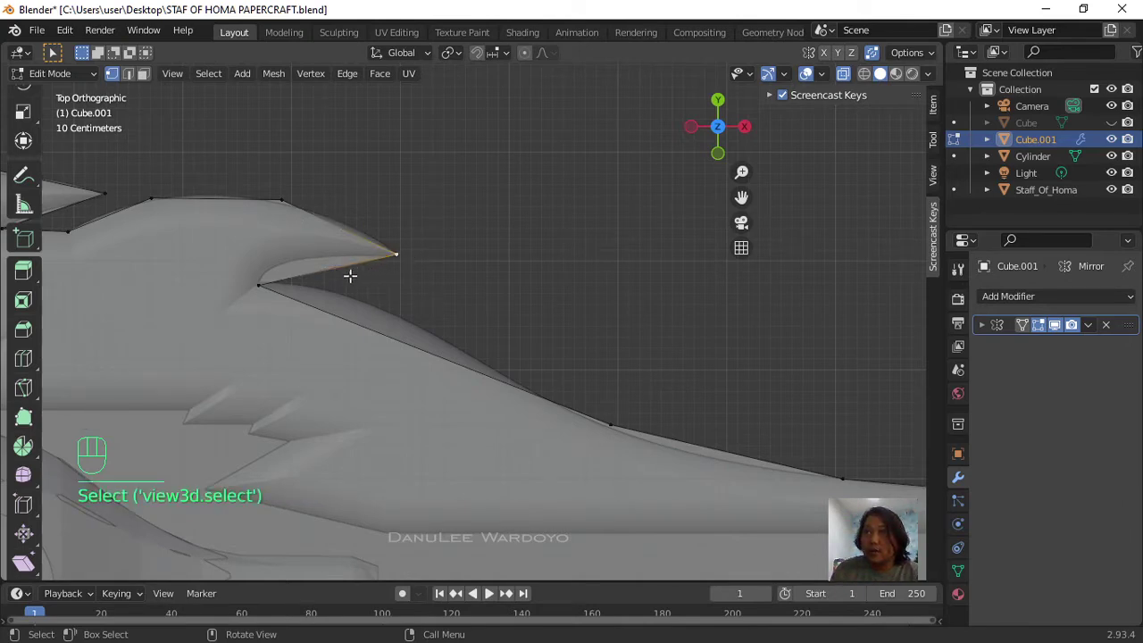
shift+click(258, 285)
right_click(374, 279)
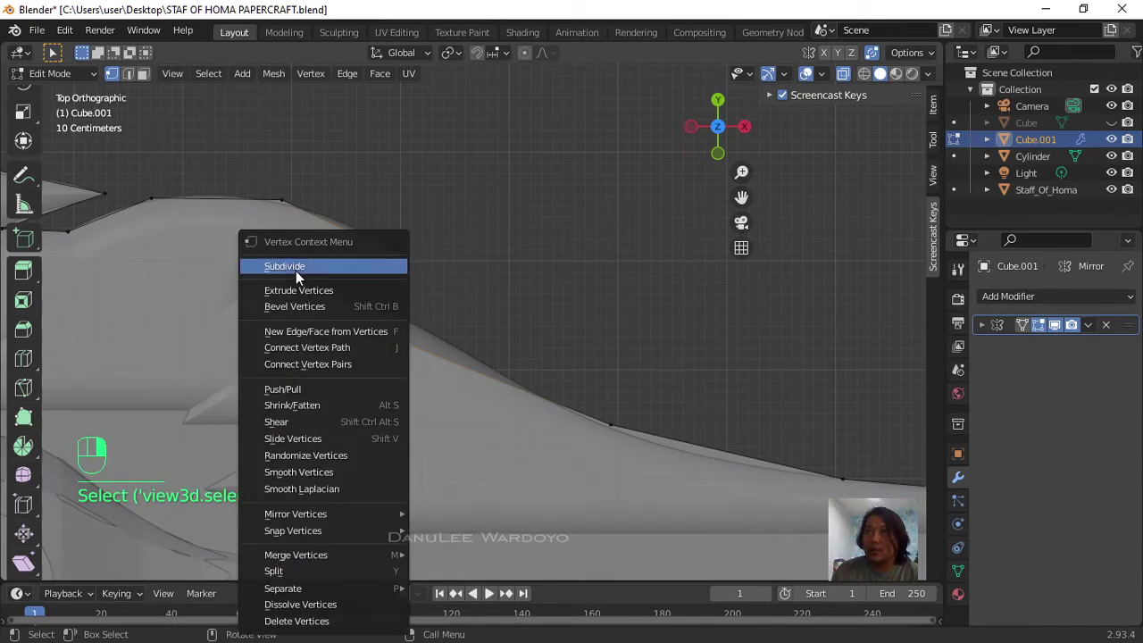
click(296, 270)
click(332, 270)
key(g)
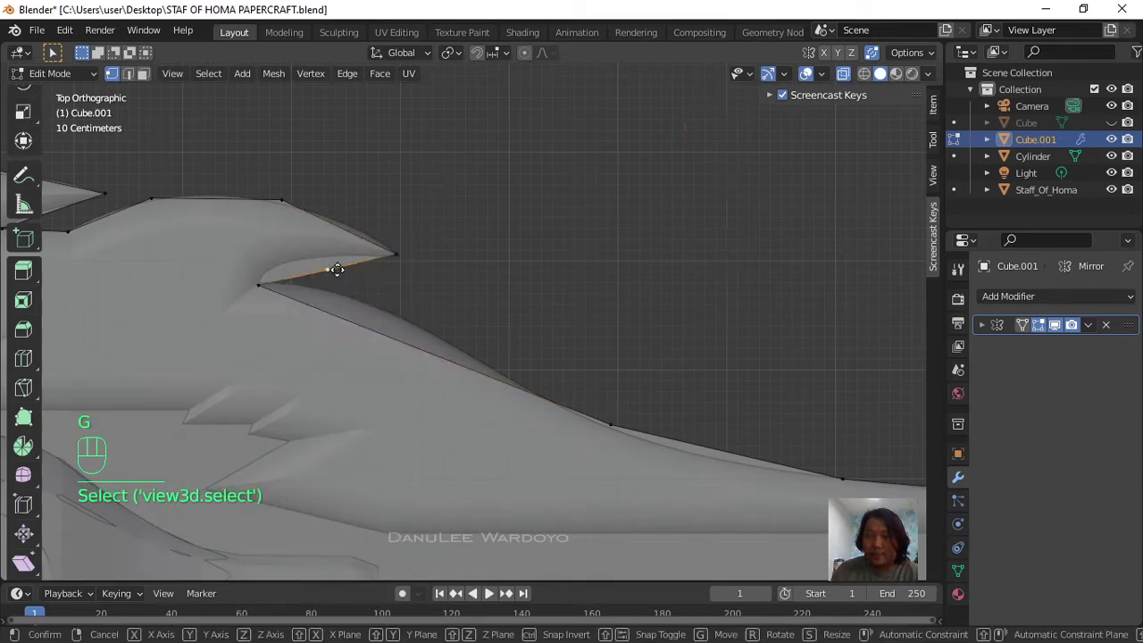
click(297, 261)
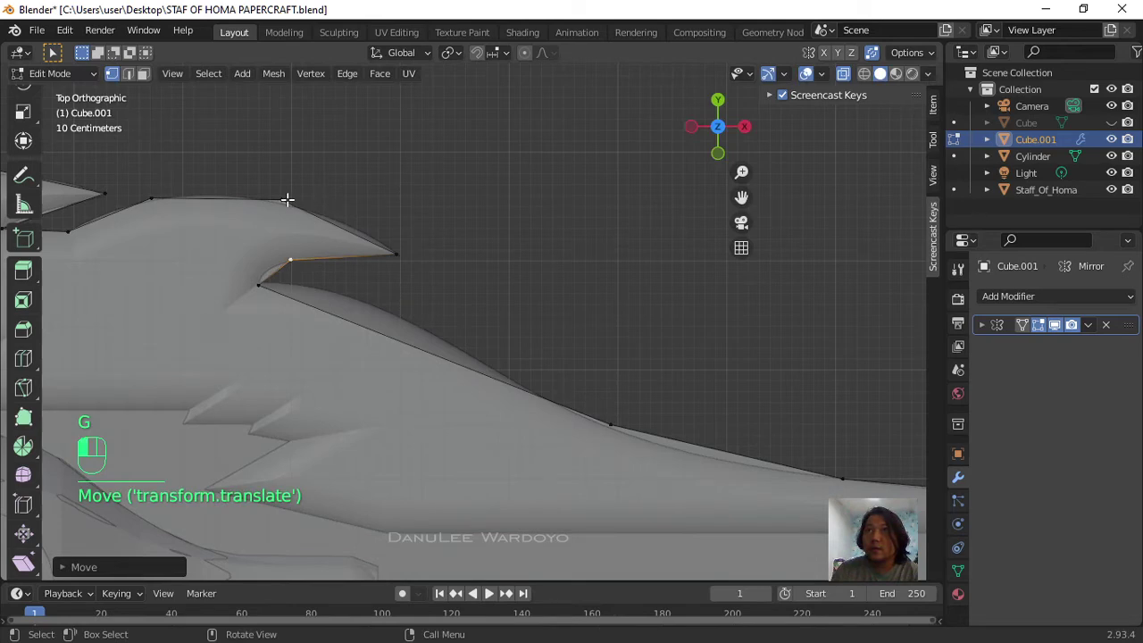
Step: Subdivide the outline edge from that inner corner to the next lower outline vertex, and move its midpoint up onto the reference silhouette
click(286, 199)
scroll(393, 286, down, 2)
shift+middle_drag(378, 309, 273, 309)
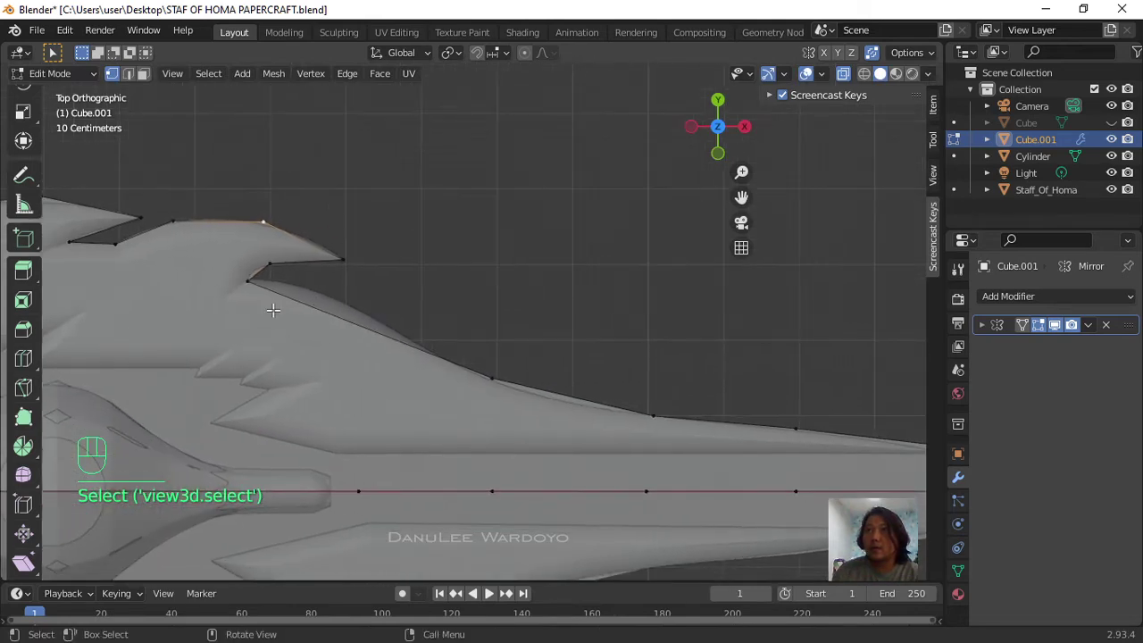
click(232, 280)
shift+click(494, 378)
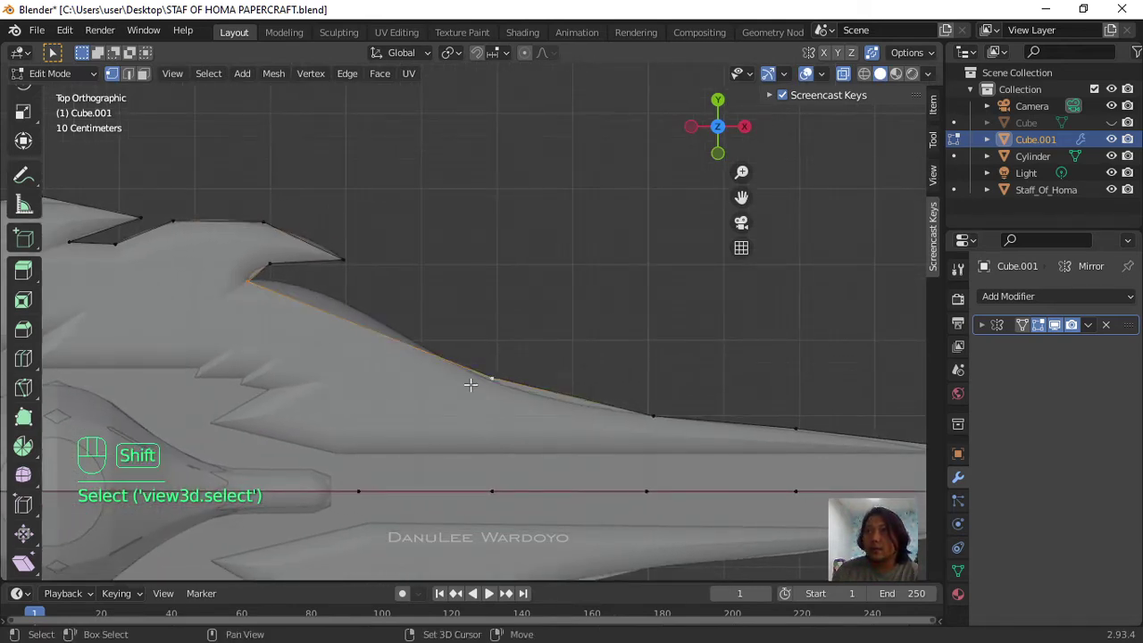
right_click(464, 396)
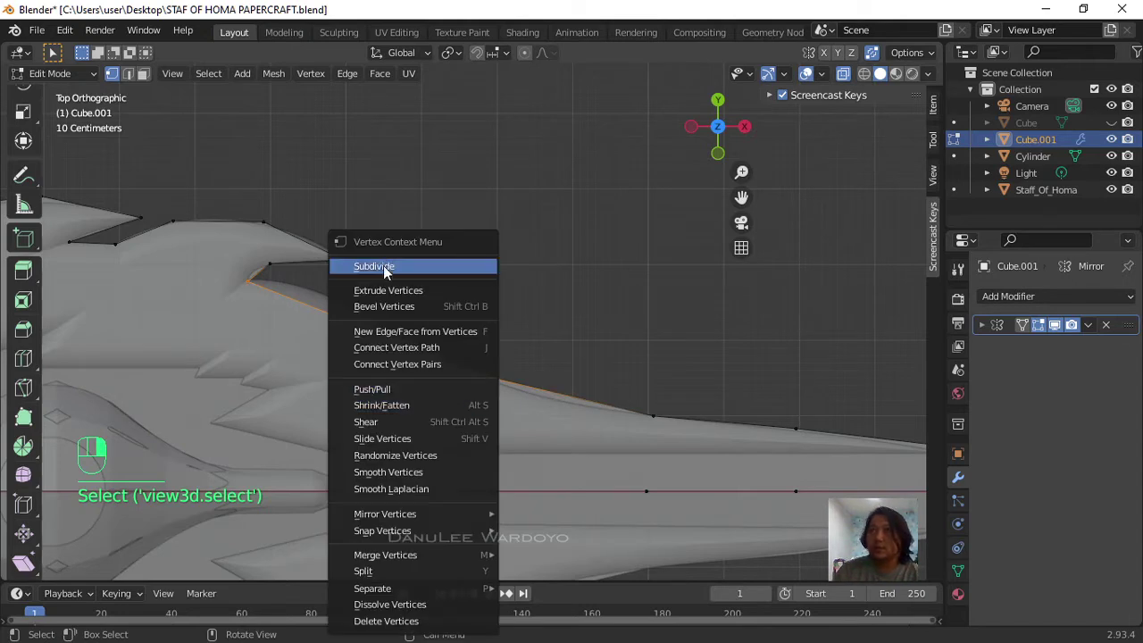
click(383, 265)
click(380, 333)
key(g)
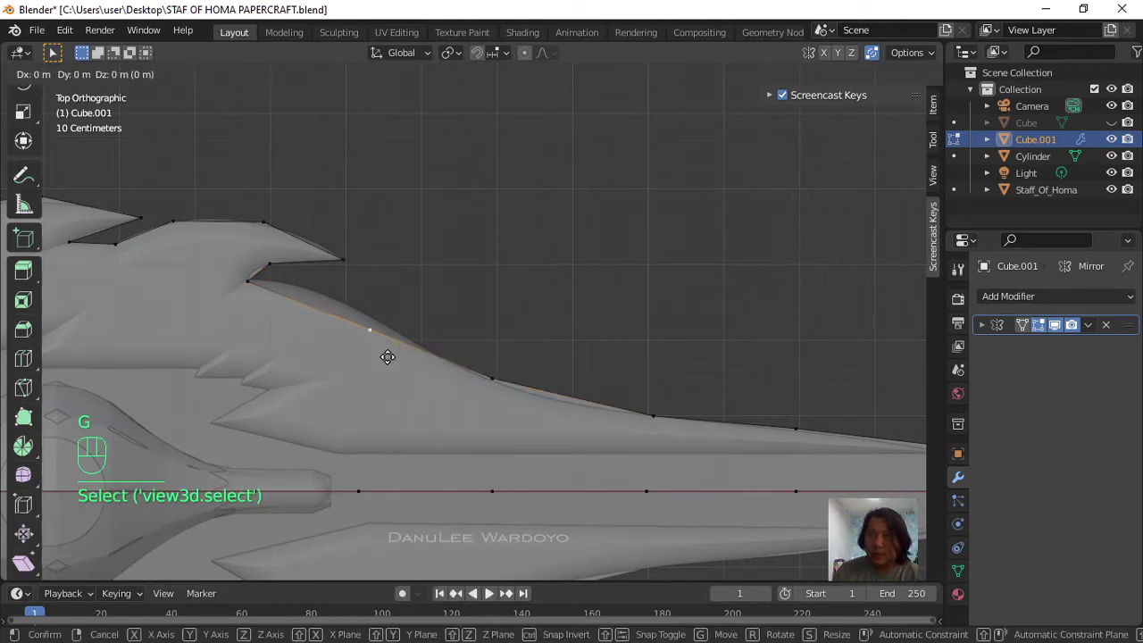
click(344, 318)
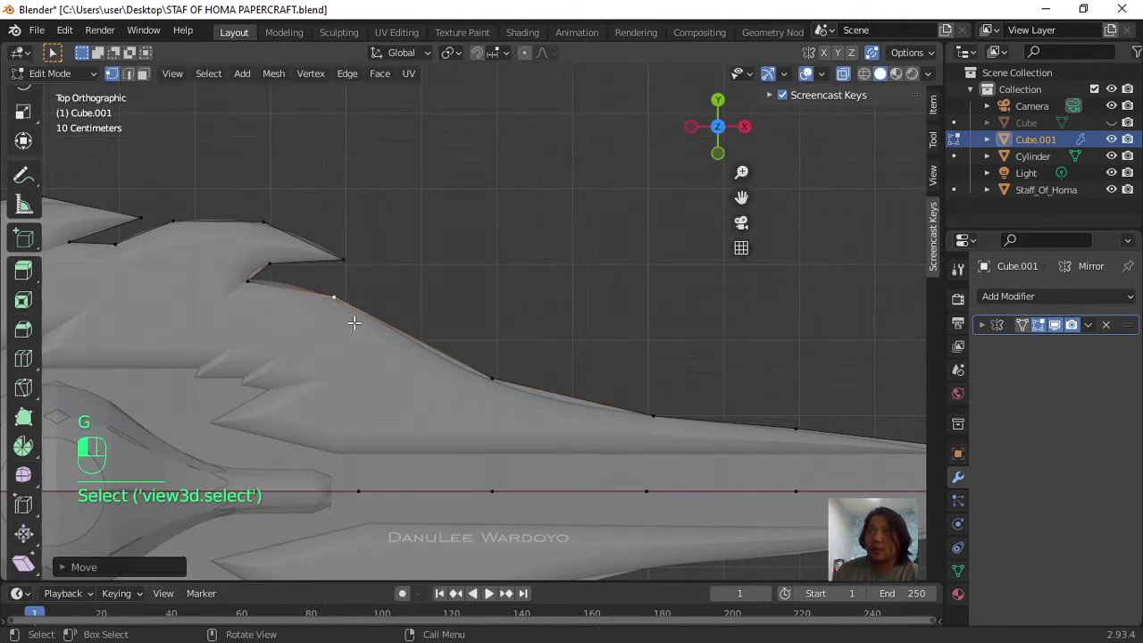
Step: Inspect the mirrored blade silhouette with the Staff_Of_Homa reference hidden, and show the reference again in top view
scroll(467, 355, down, 3)
scroll(467, 356, down, 1)
middle_drag(474, 360, 613, 376)
click(1111, 190)
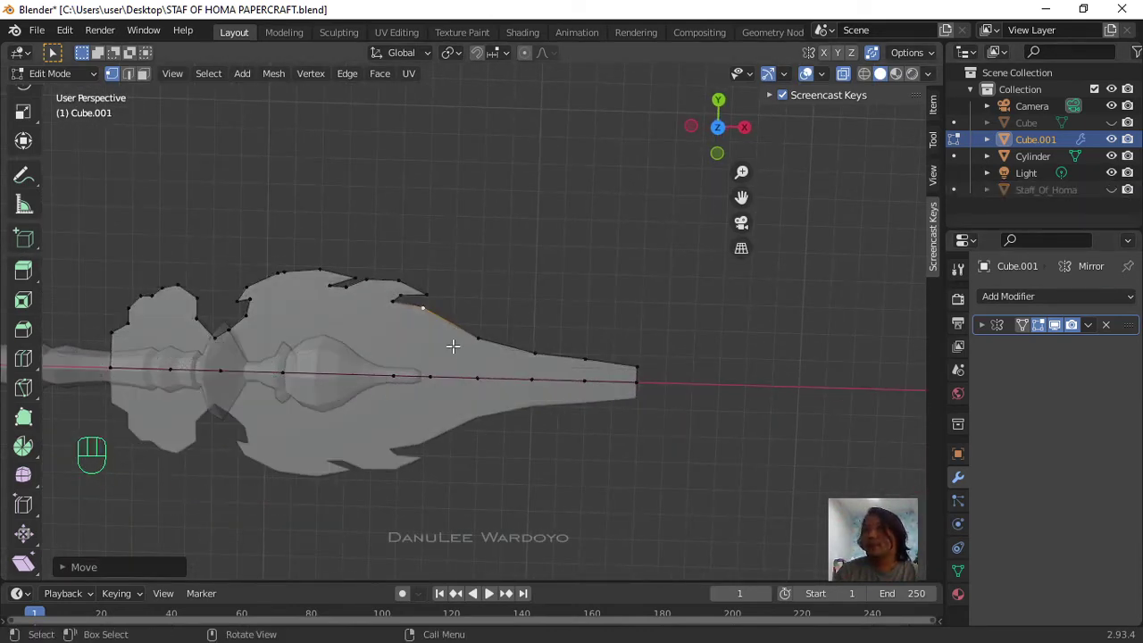
scroll(452, 348, down, 2)
key(KP_7)
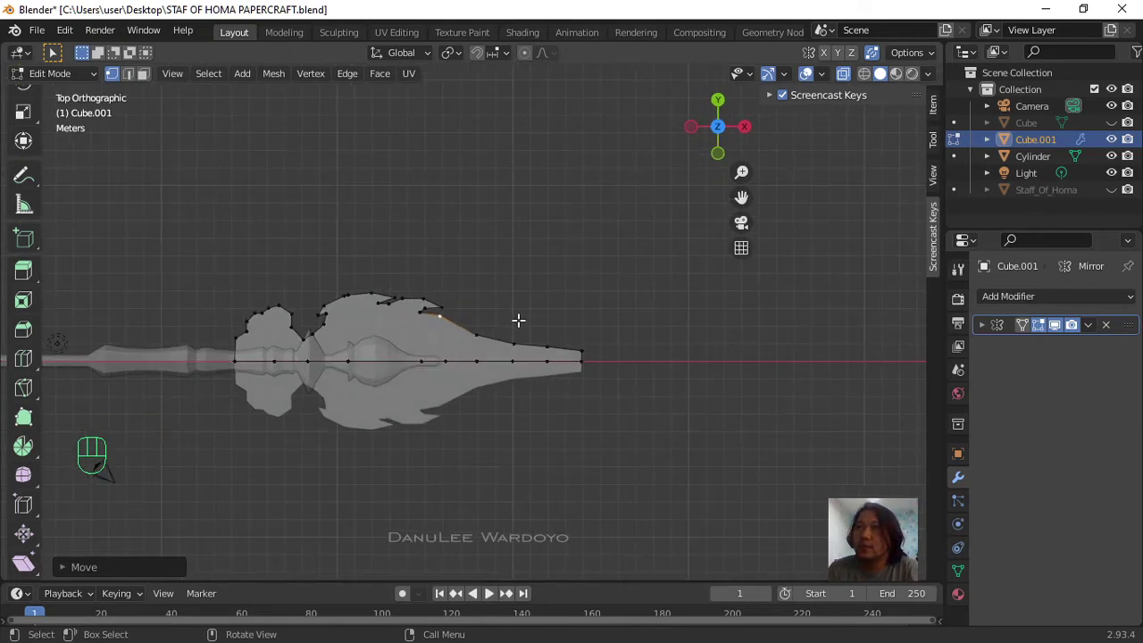
scroll(516, 325, up, 8)
scroll(516, 328, down, 6)
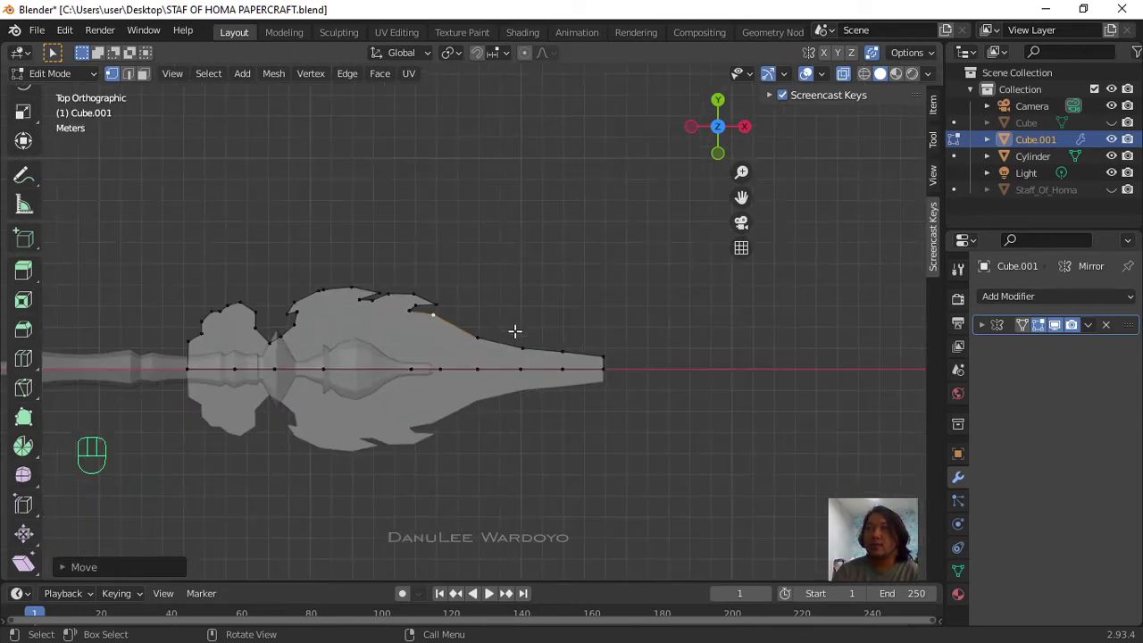
middle_drag(515, 331, 572, 357)
click(1112, 189)
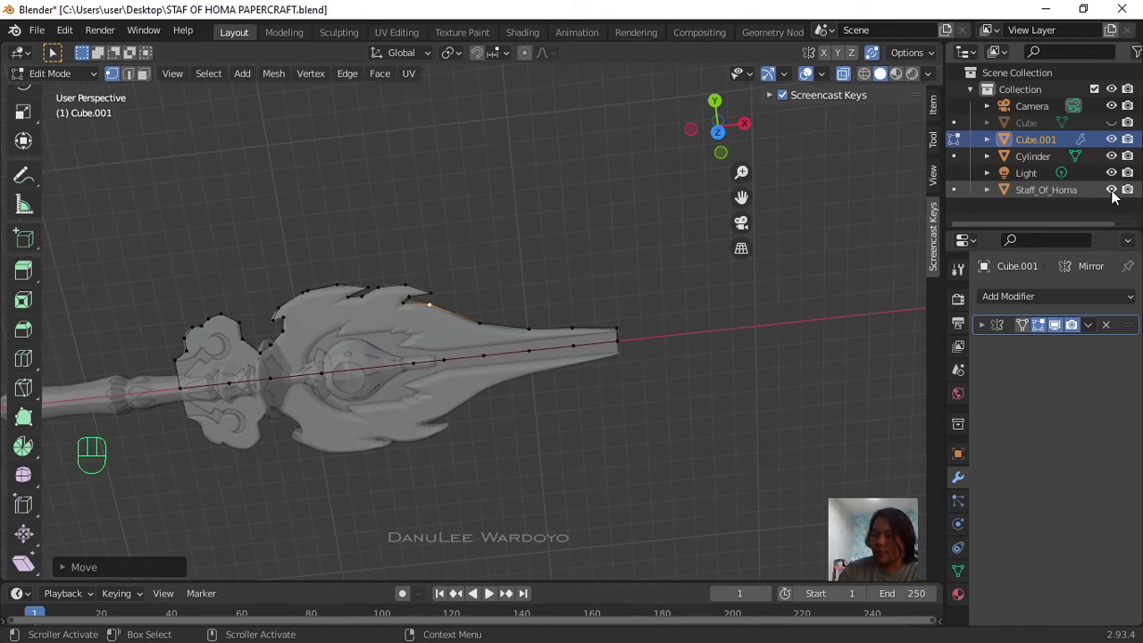
key(KP_1)
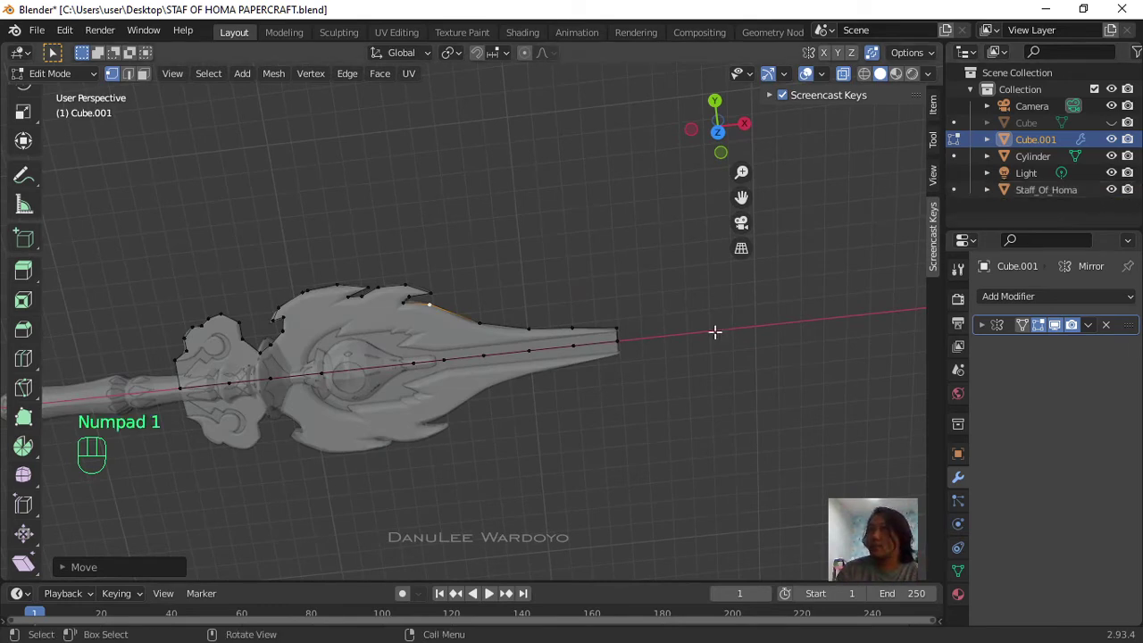
key(KP_7)
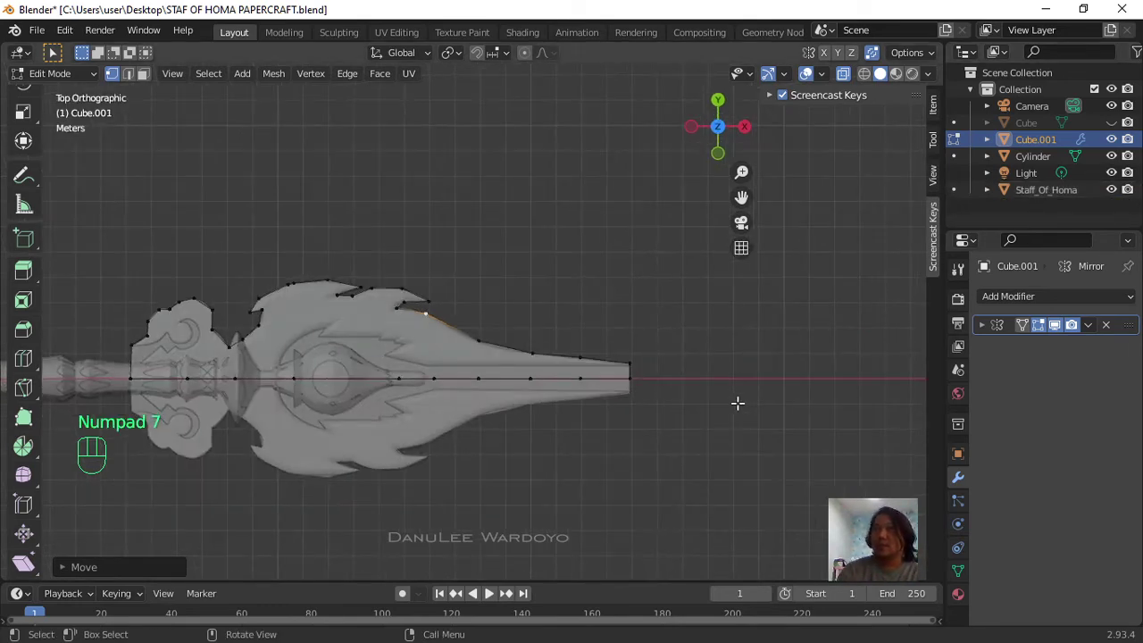
scroll(492, 378, up, 4)
shift+middle_drag(294, 357, 492, 276)
scroll(428, 275, up, 3)
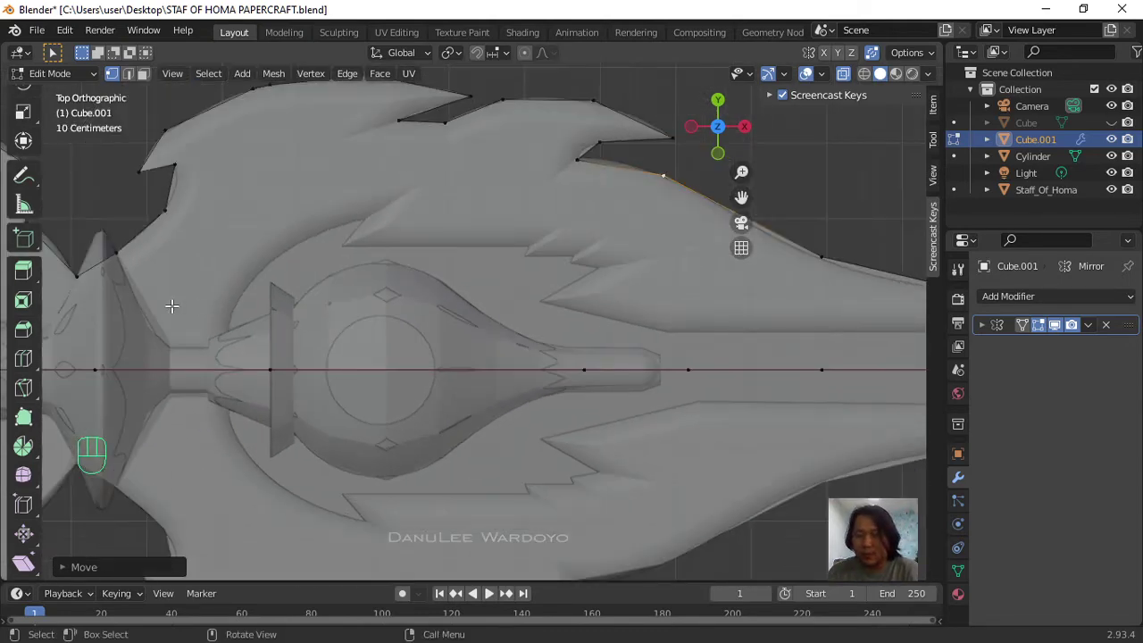
click(635, 147)
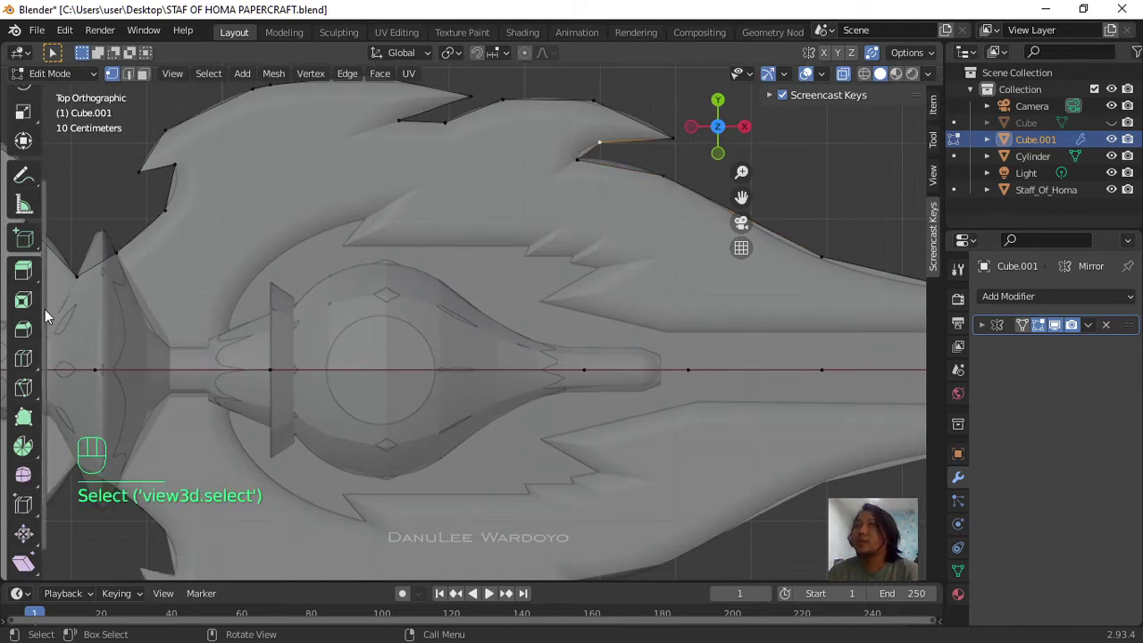
key(k)
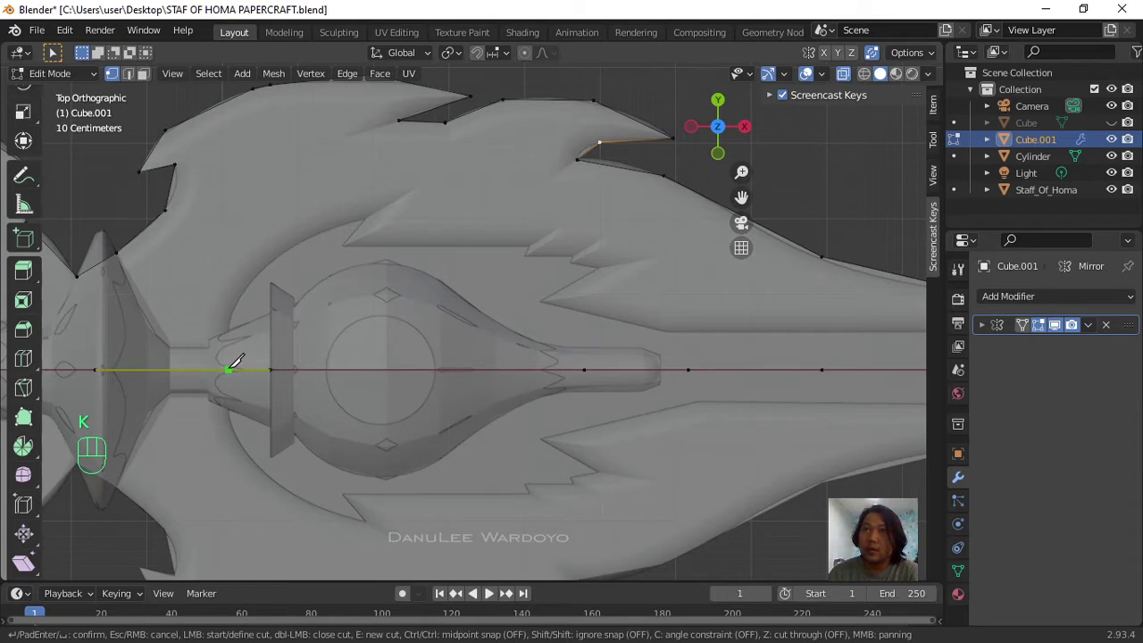
click(229, 369)
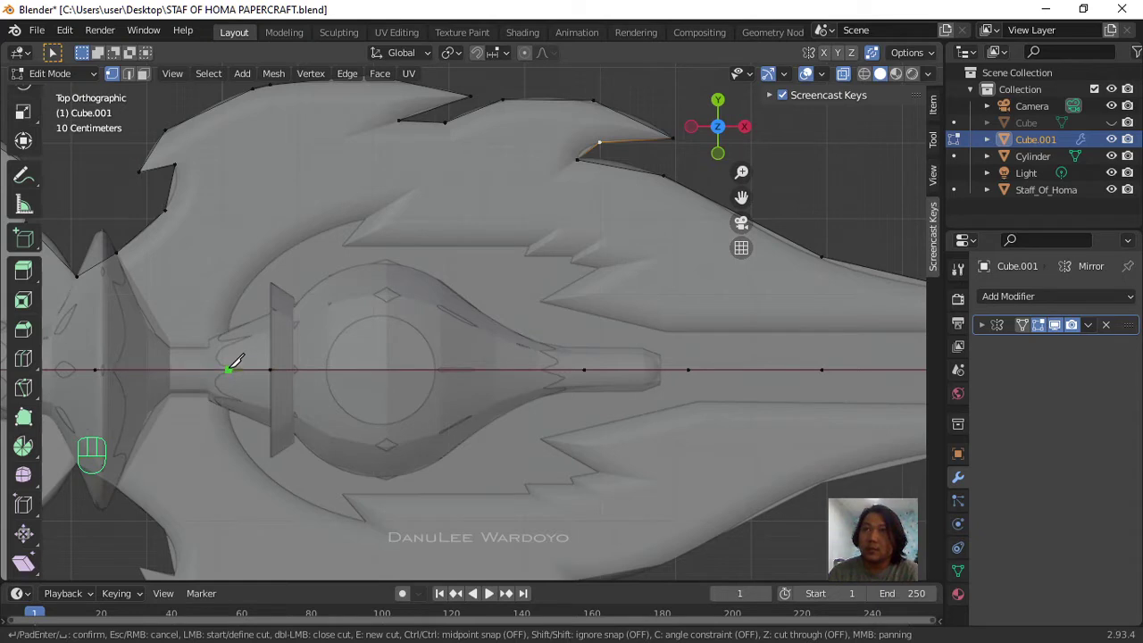
click(231, 318)
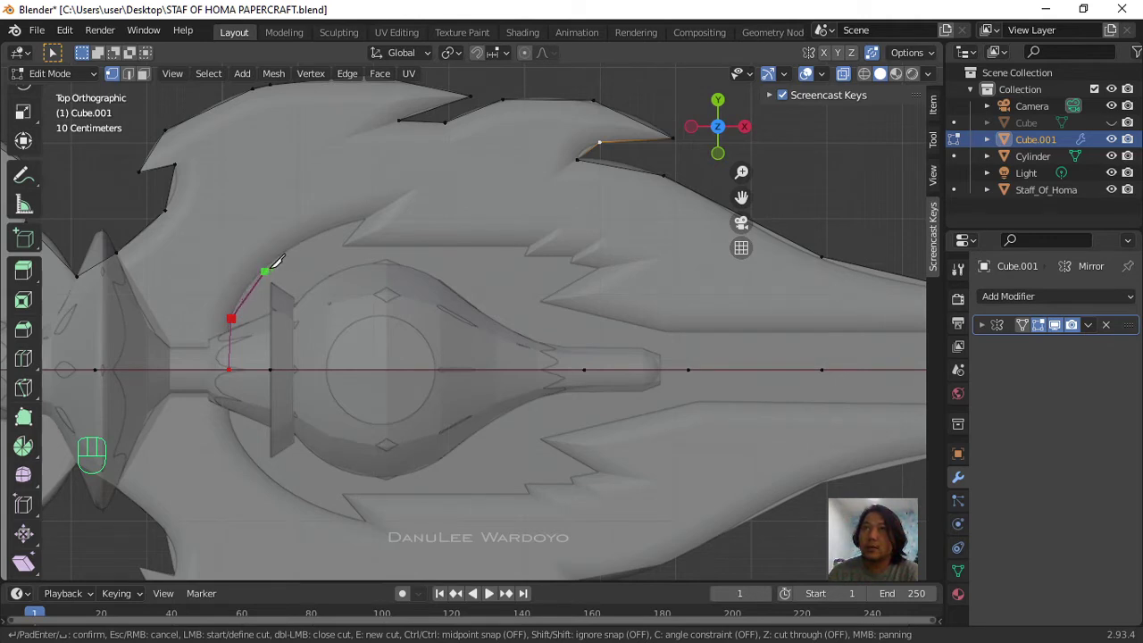
click(274, 259)
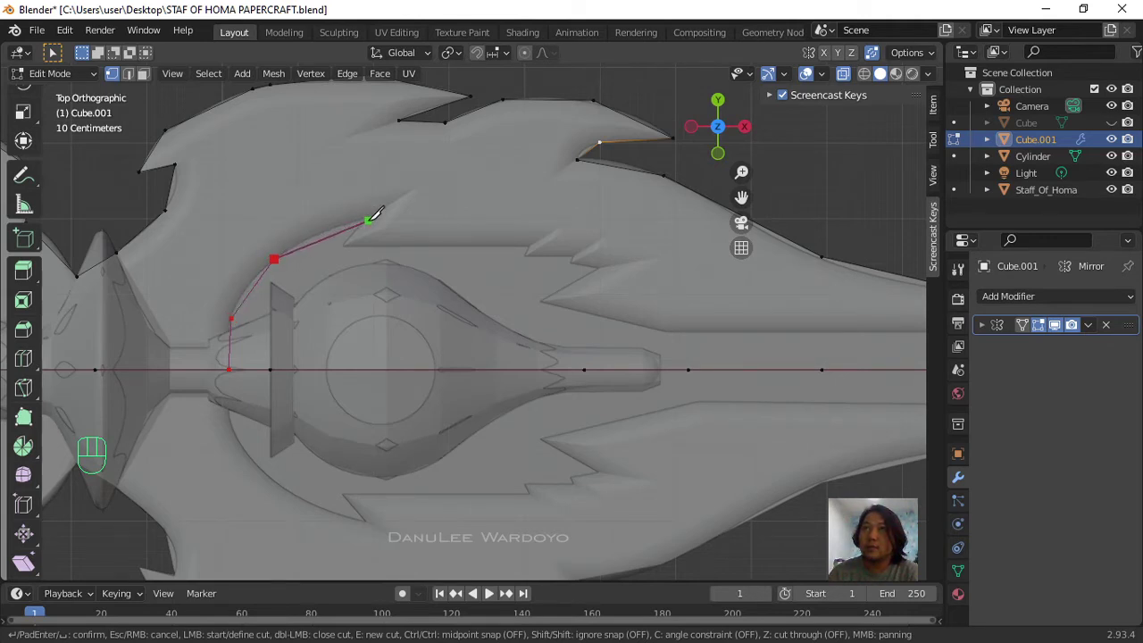
click(361, 218)
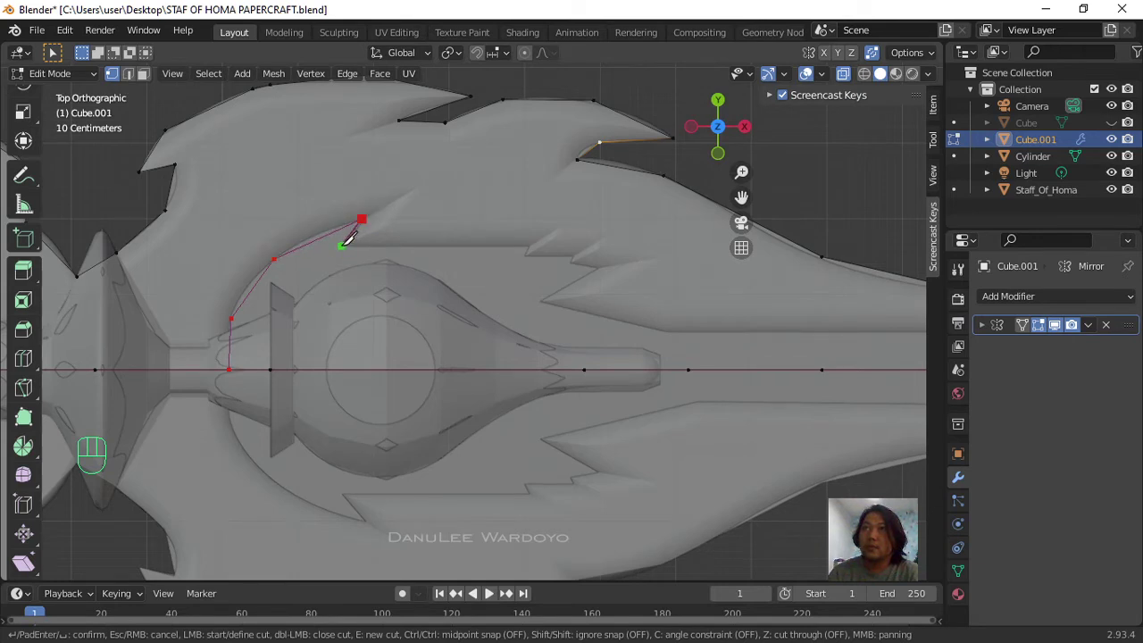
click(343, 245)
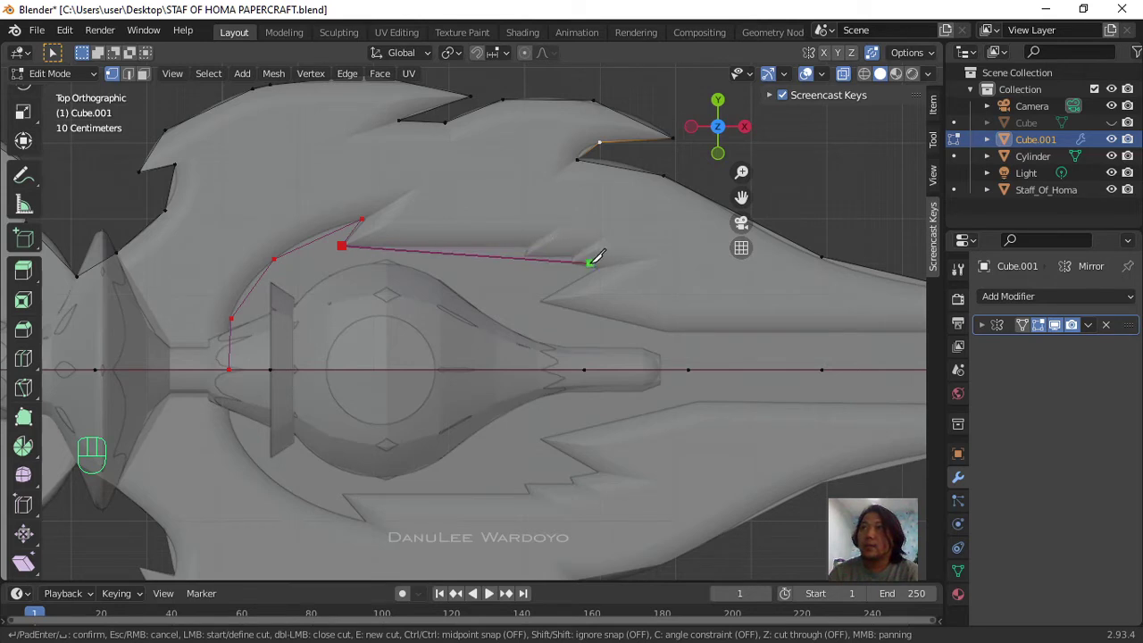
click(527, 244)
click(596, 269)
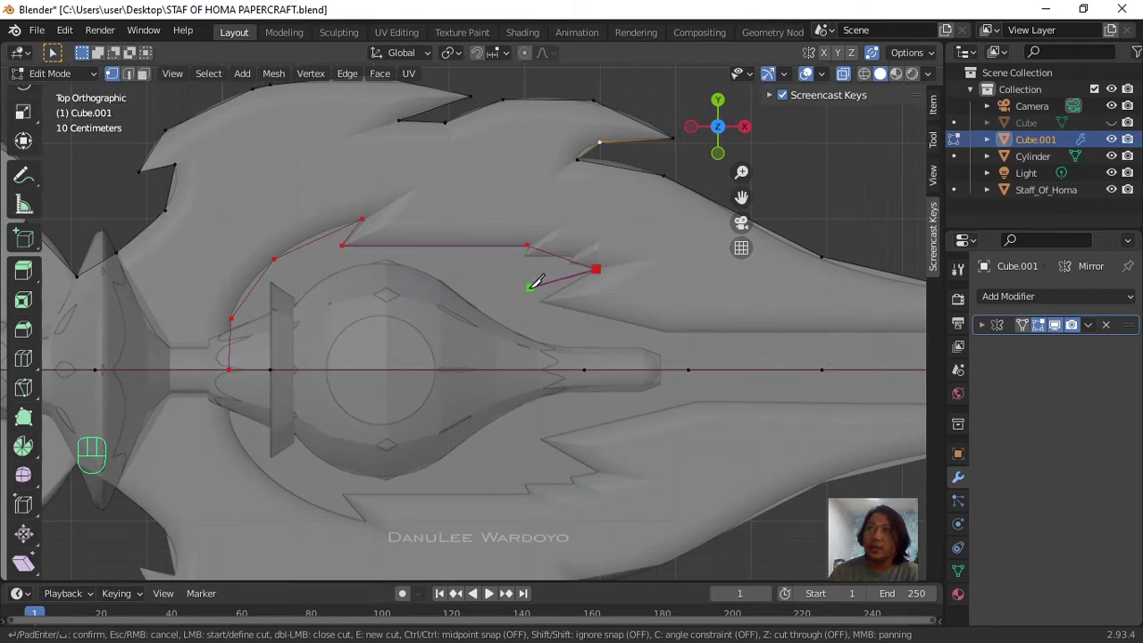
click(541, 299)
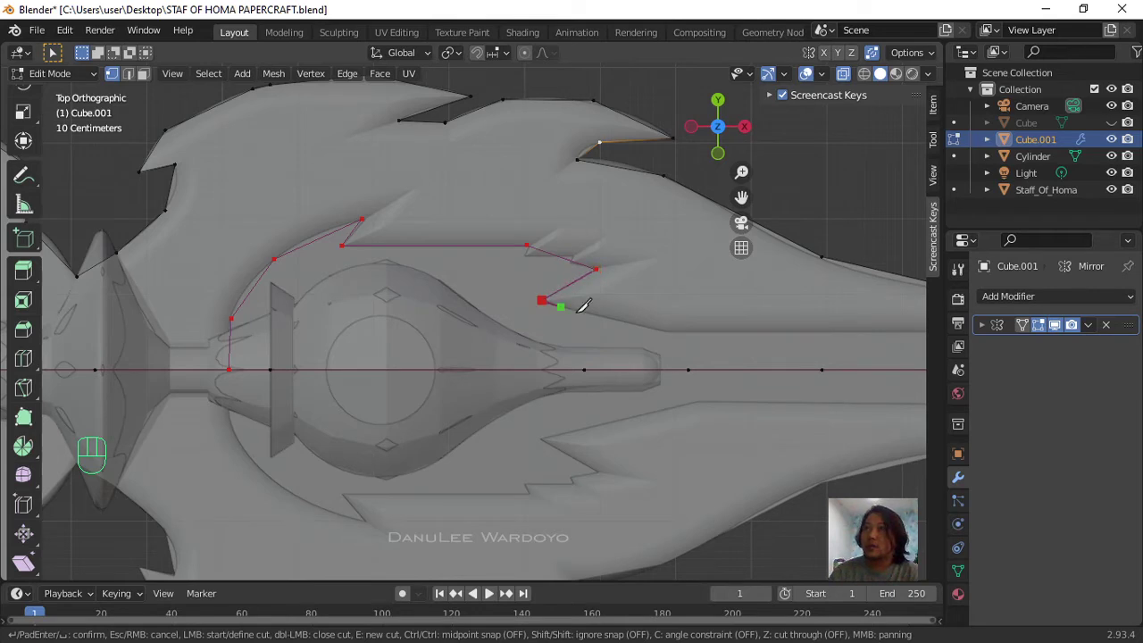
click(671, 335)
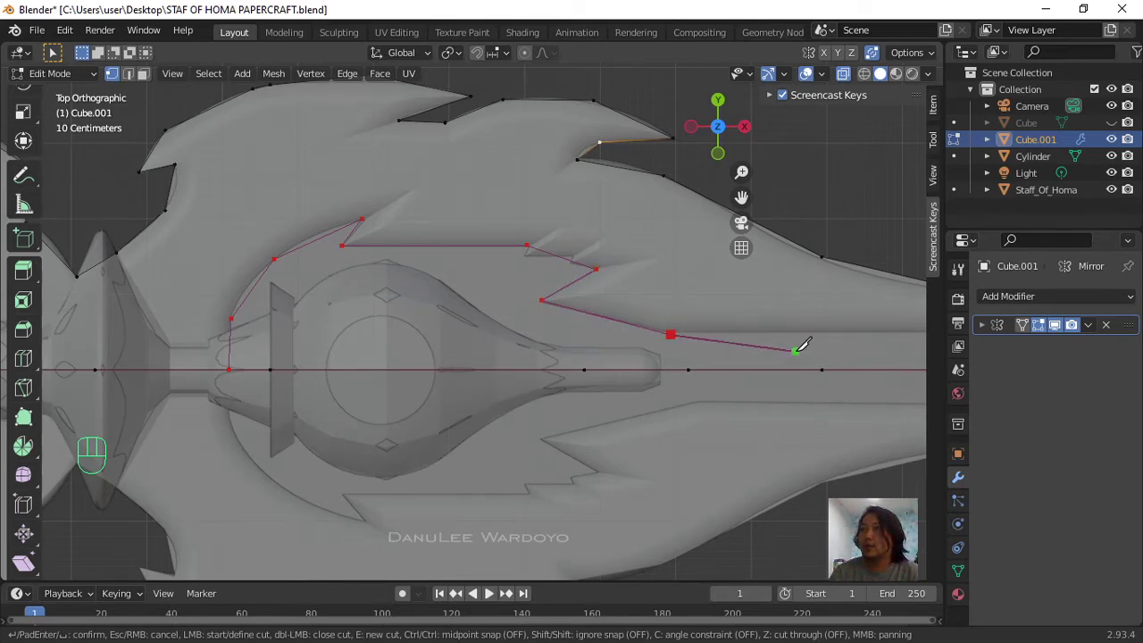
shift+middle_drag(804, 337, 254, 332)
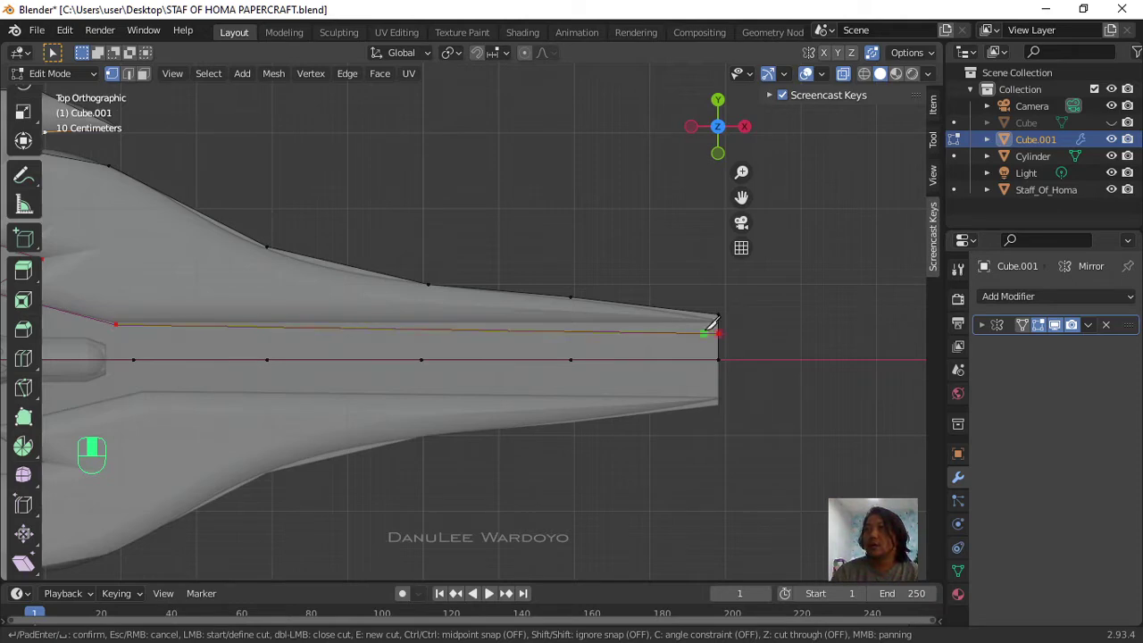
key(Escape)
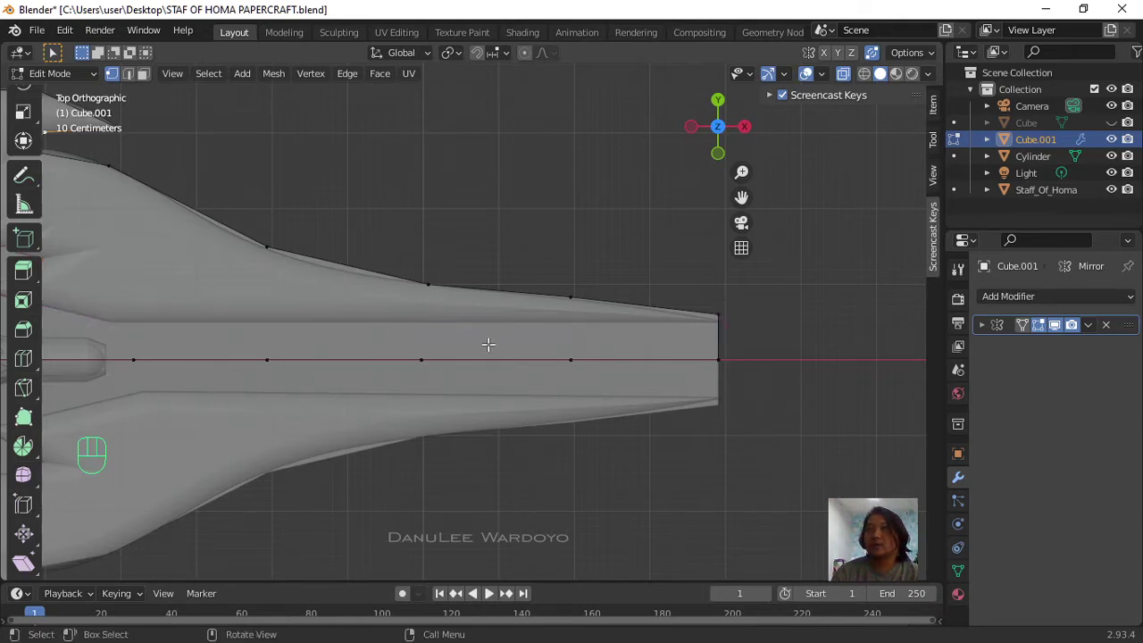
Step: Start a knife cut at the centre line beside the orb and trace the reference's curved inner contour to the first inner feather notch
scroll(488, 345, down, 5)
scroll(276, 316, up, 3)
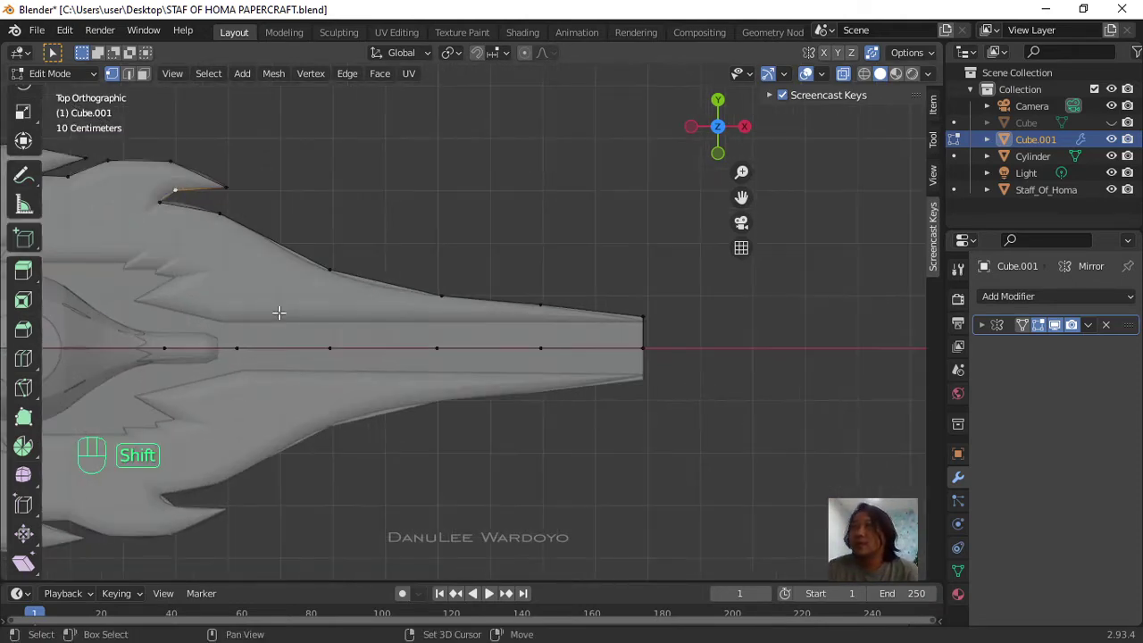
shift+middle_drag(277, 313, 569, 334)
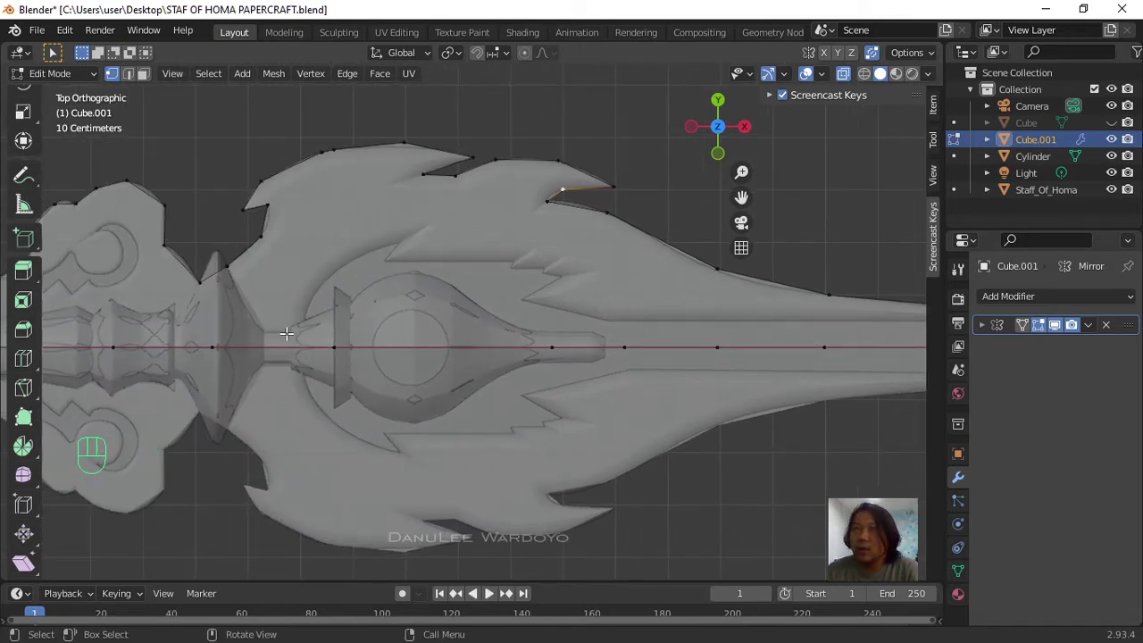
key(k)
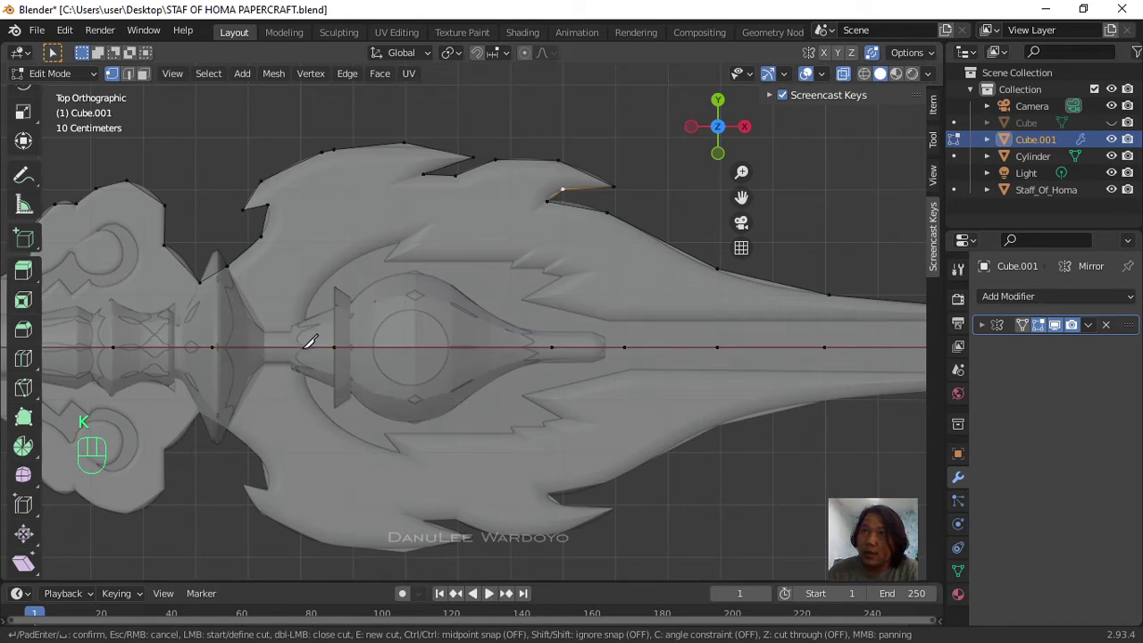
click(303, 346)
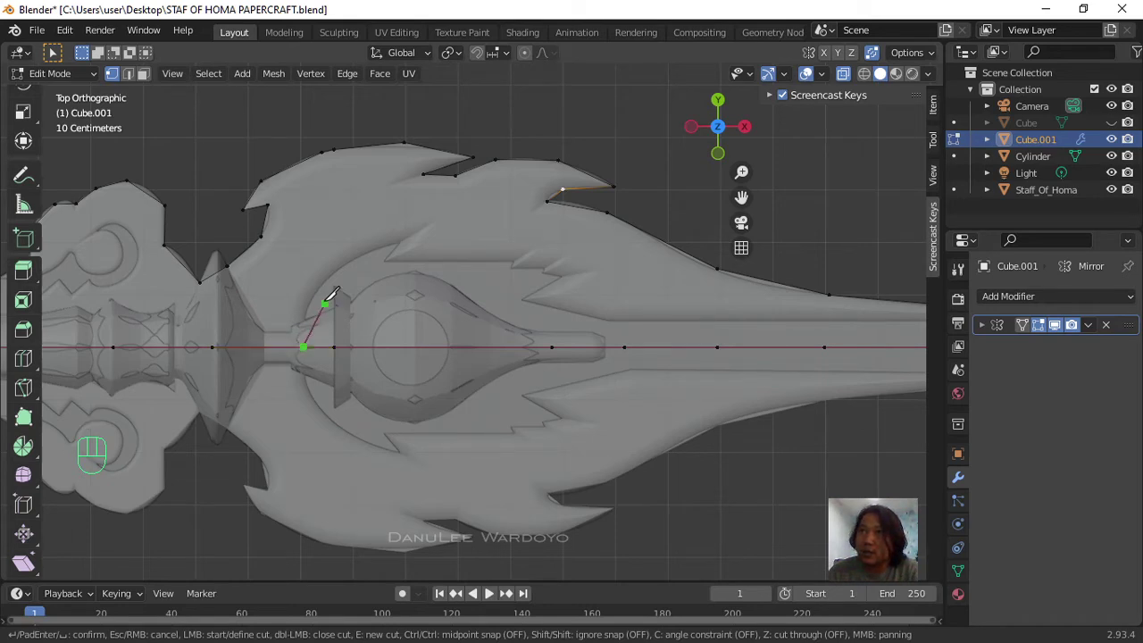
click(307, 307)
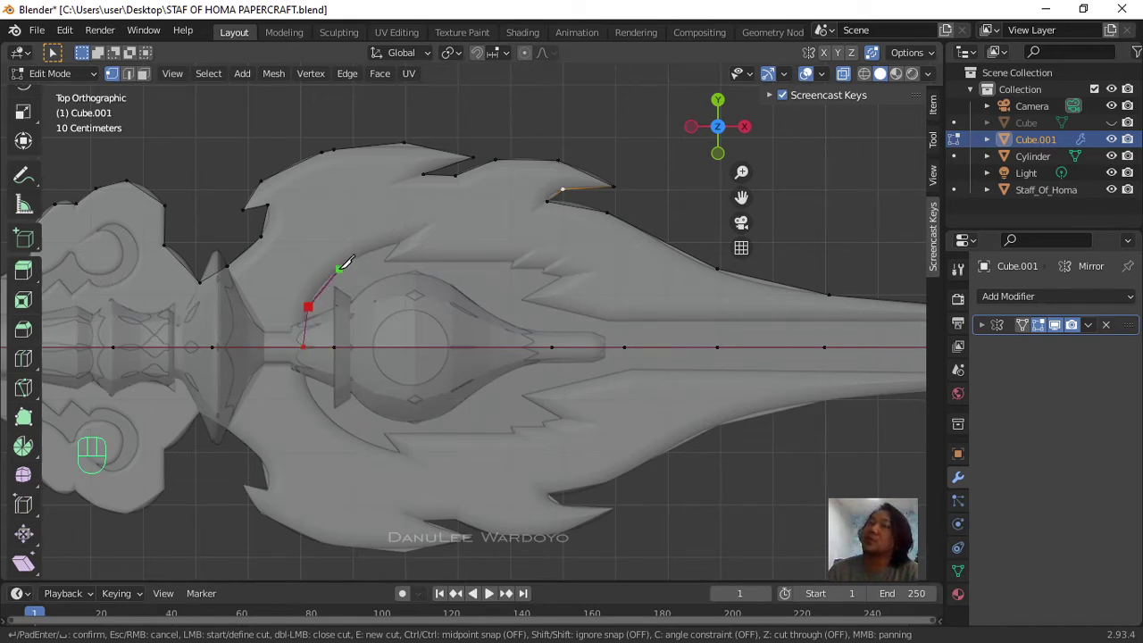
click(339, 269)
click(404, 238)
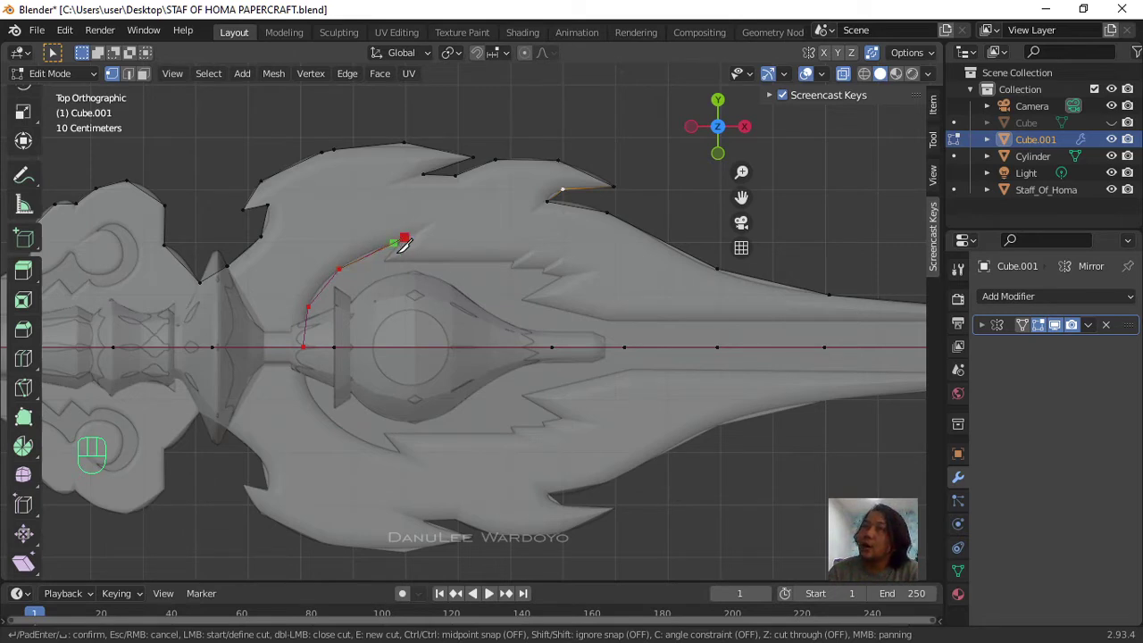
click(382, 262)
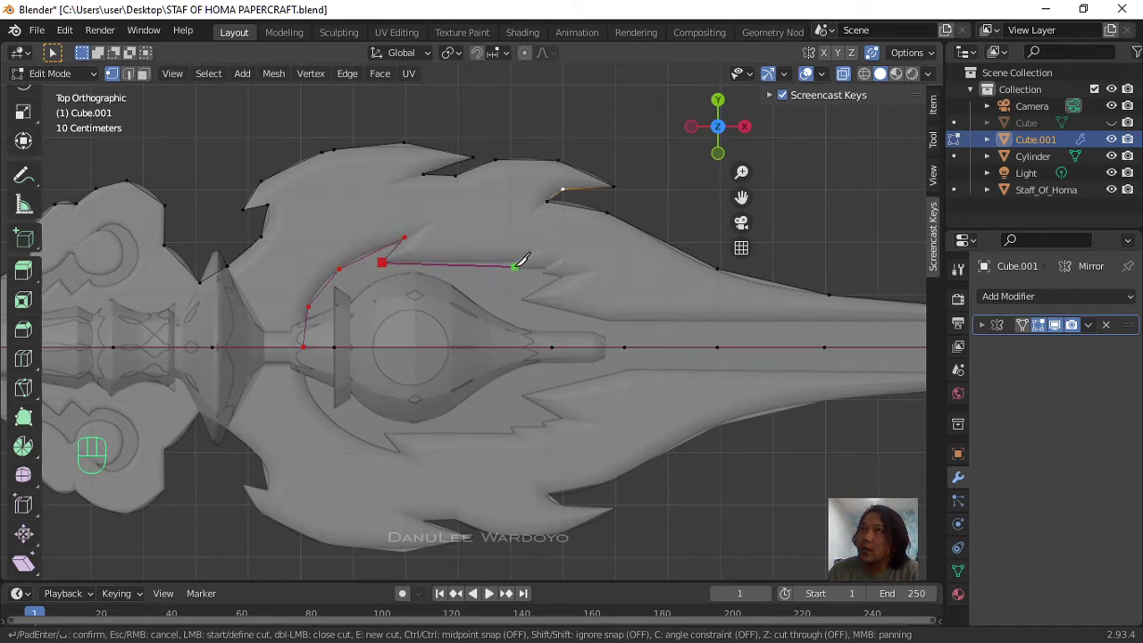
Step: Continue the knife cut along the remaining inner feather points and the central ridge to the outer corner of the blade's tip, and apply it
click(511, 261)
click(562, 278)
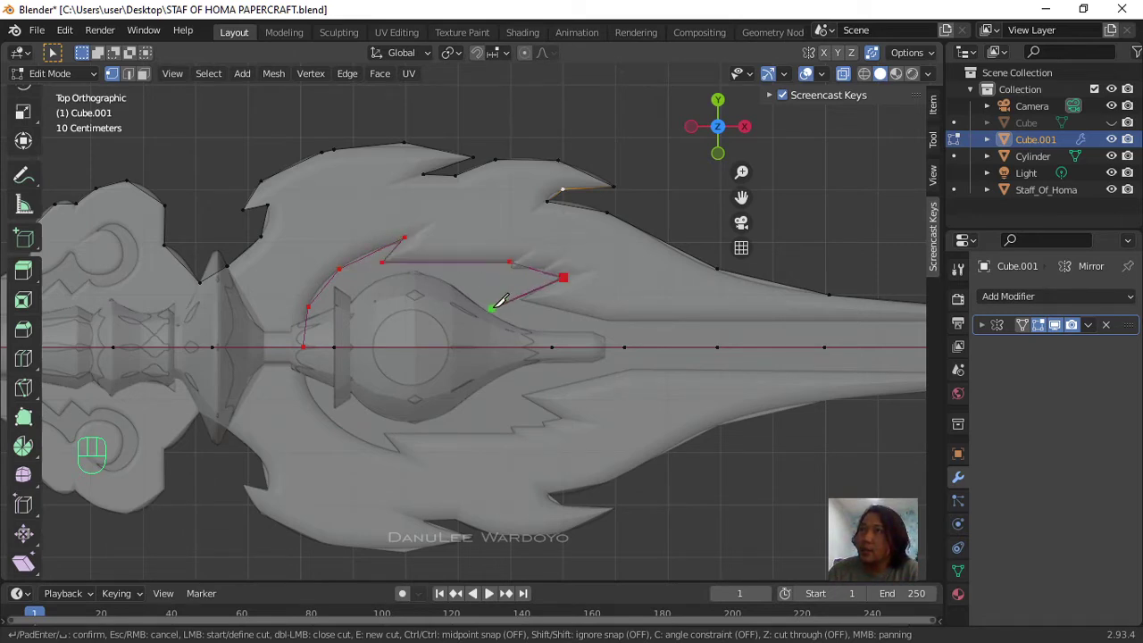
click(523, 298)
click(611, 322)
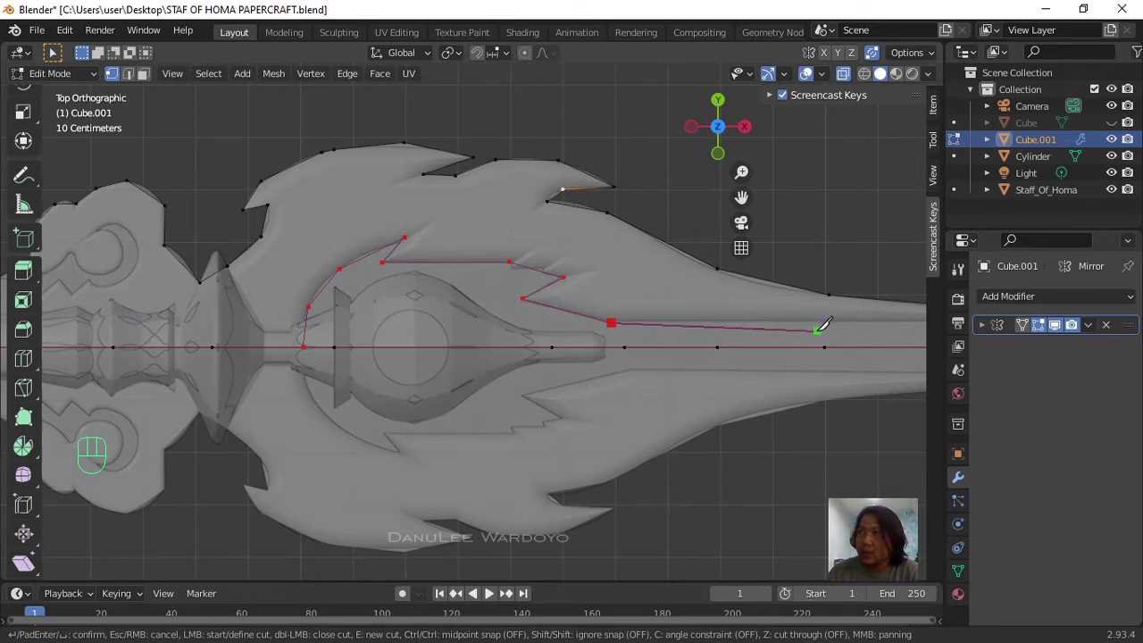
middle_drag(829, 317, 852, 317)
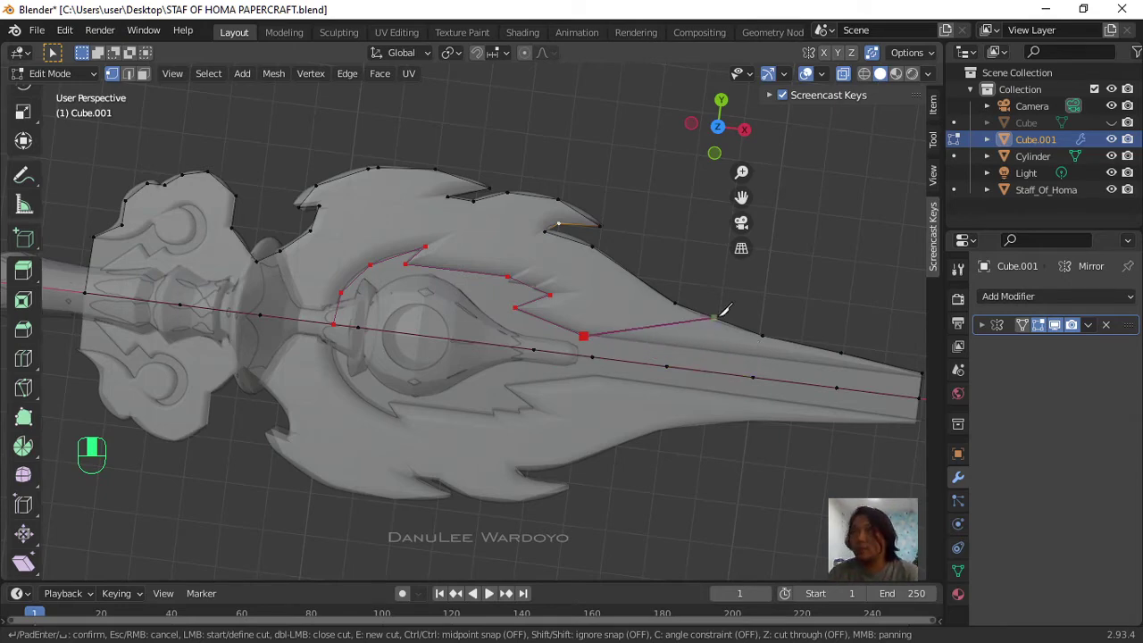
key(Return)
Step: Knife a second straight edge from the inner contour's last corner along the ridge to the middle of the half blade's end edge
scroll(701, 366, down, 2)
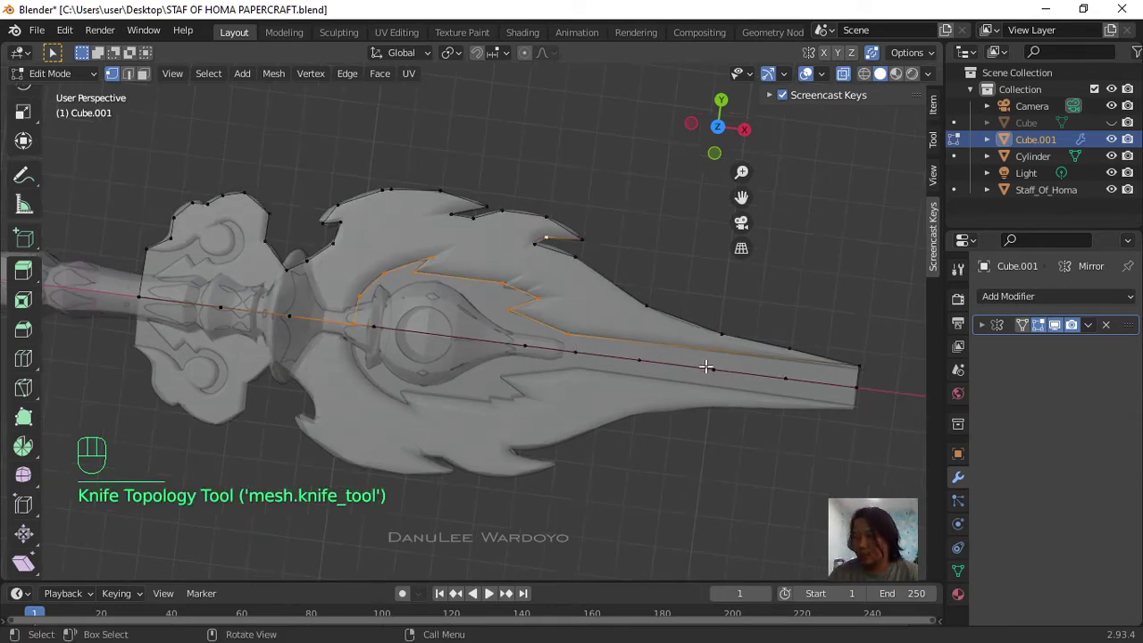
key(KP_7)
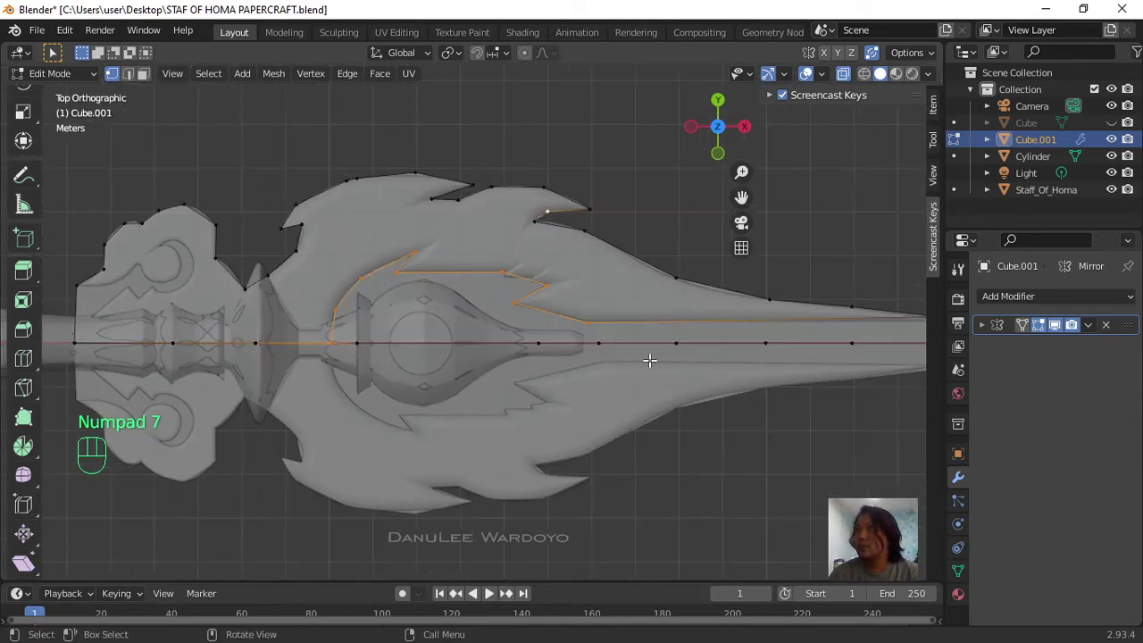
shift+middle_drag(649, 360, 390, 404)
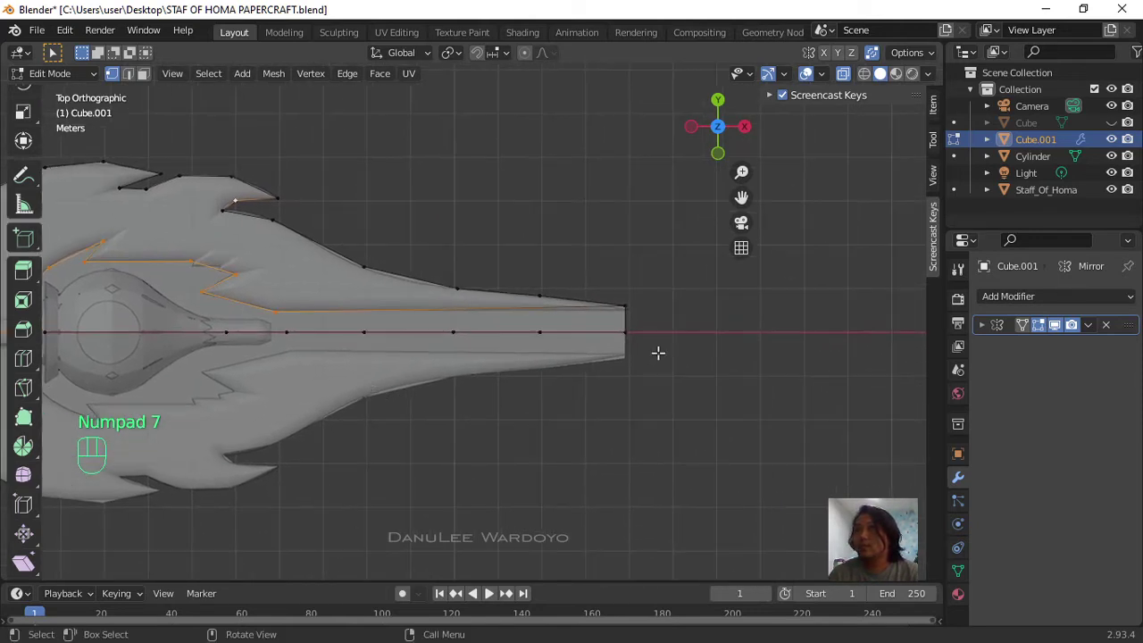
scroll(676, 324, up, 2)
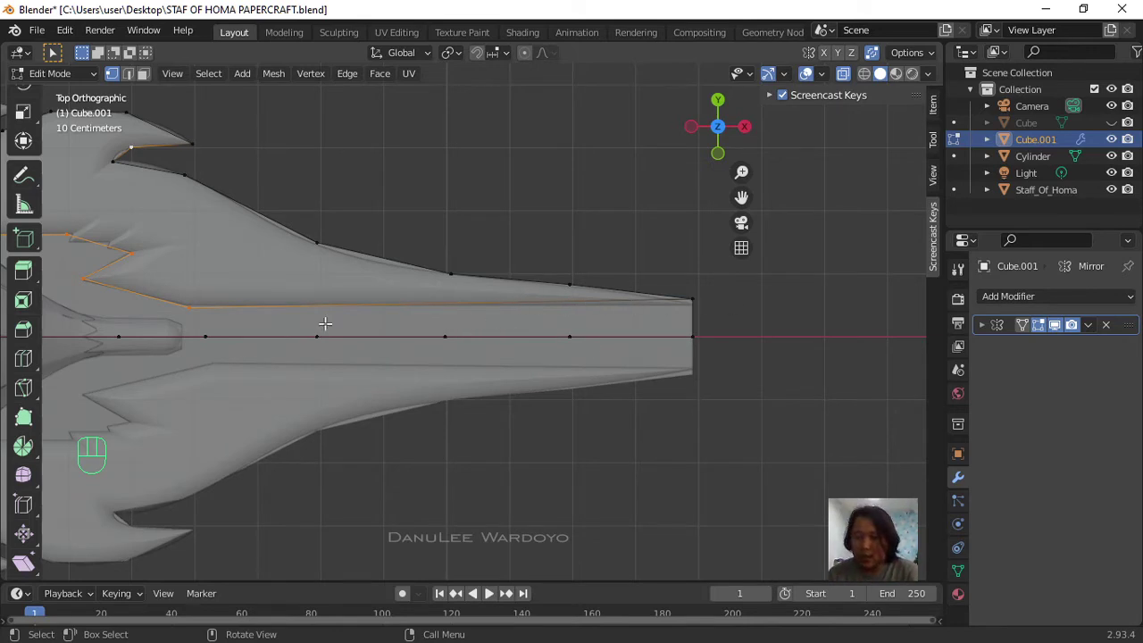
key(k)
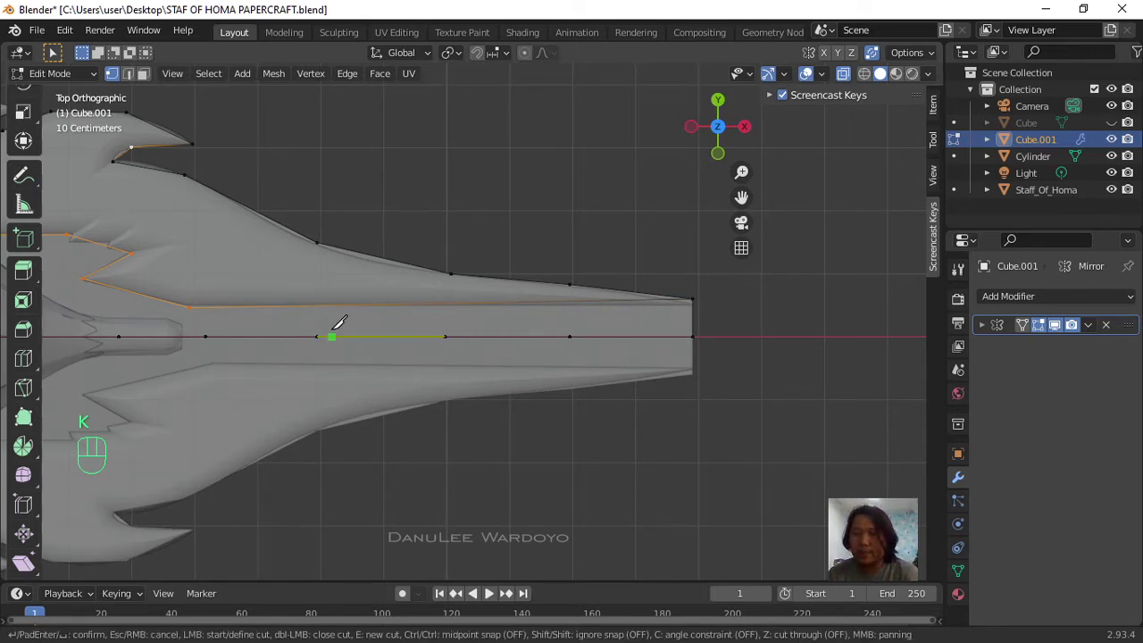
click(190, 306)
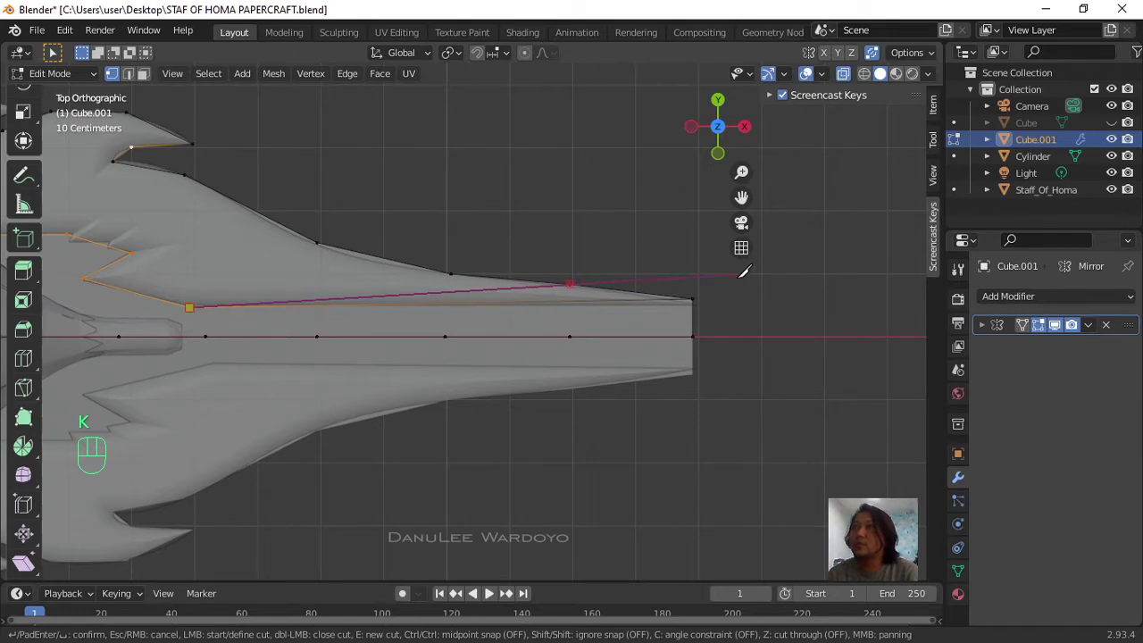
click(692, 313)
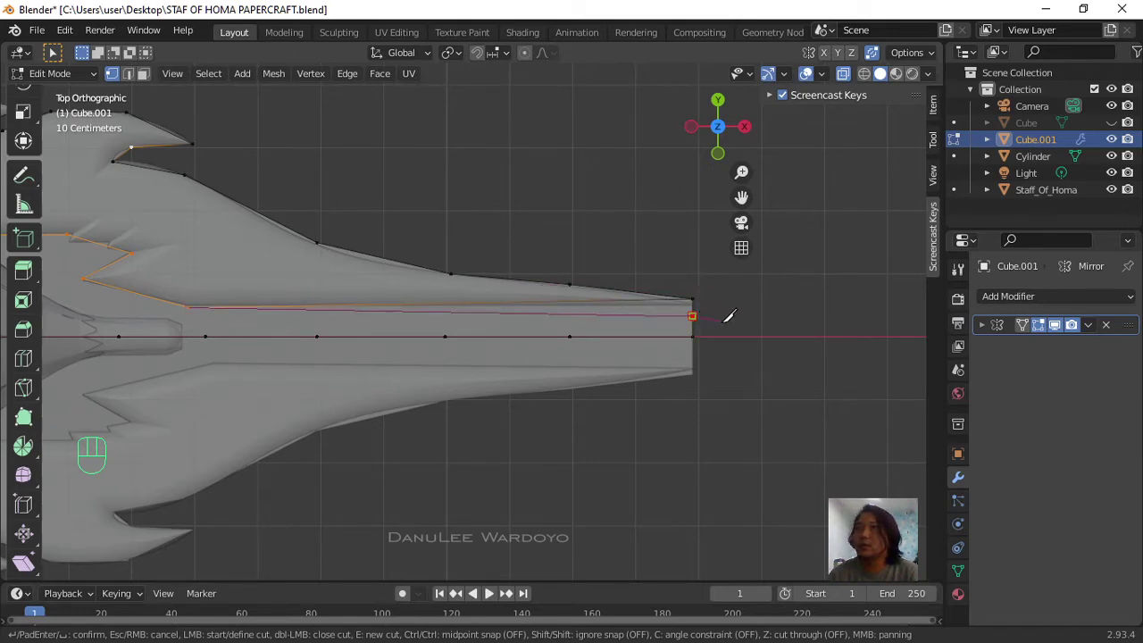
key(Return)
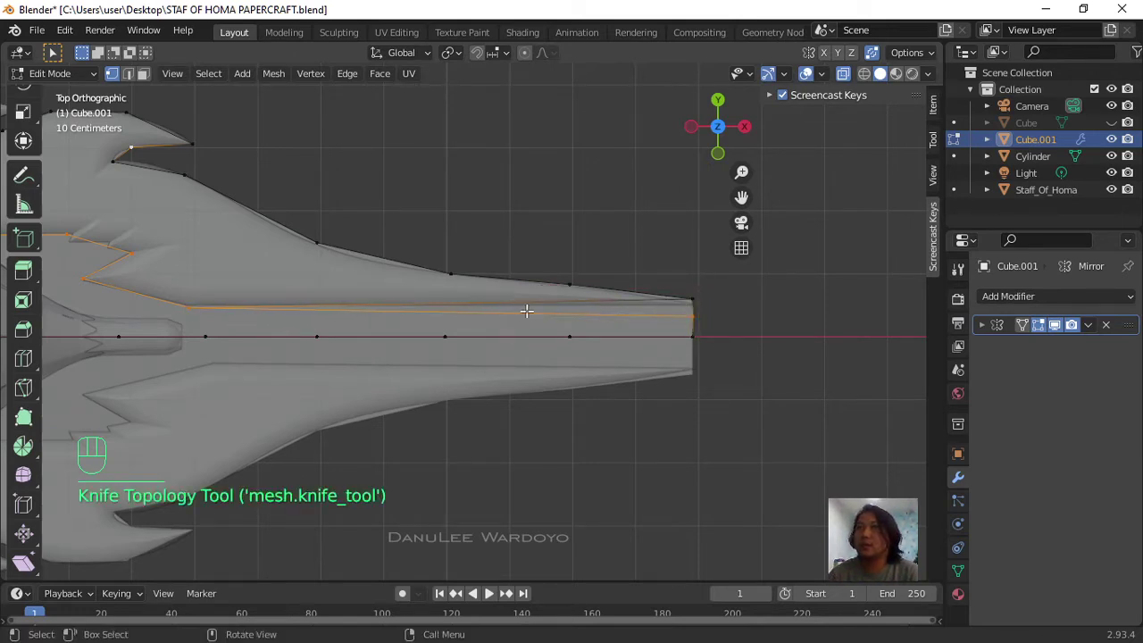
Step: Try dissolving the long edge that runs to the outer corner of the blade's tip, and undo it
click(128, 73)
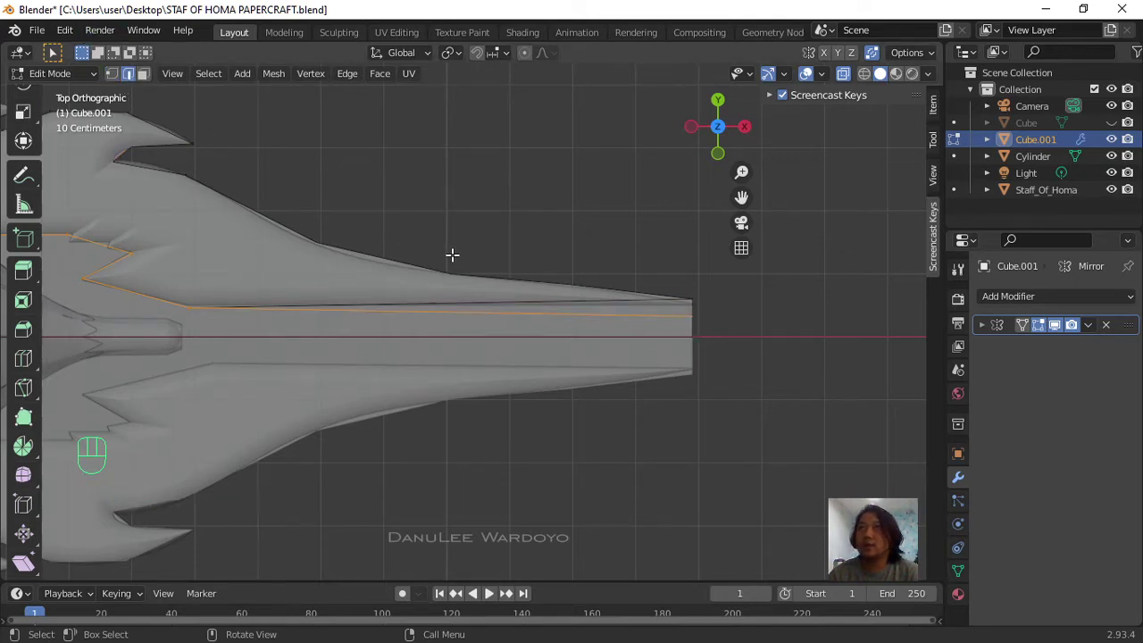
click(509, 300)
right_click(508, 300)
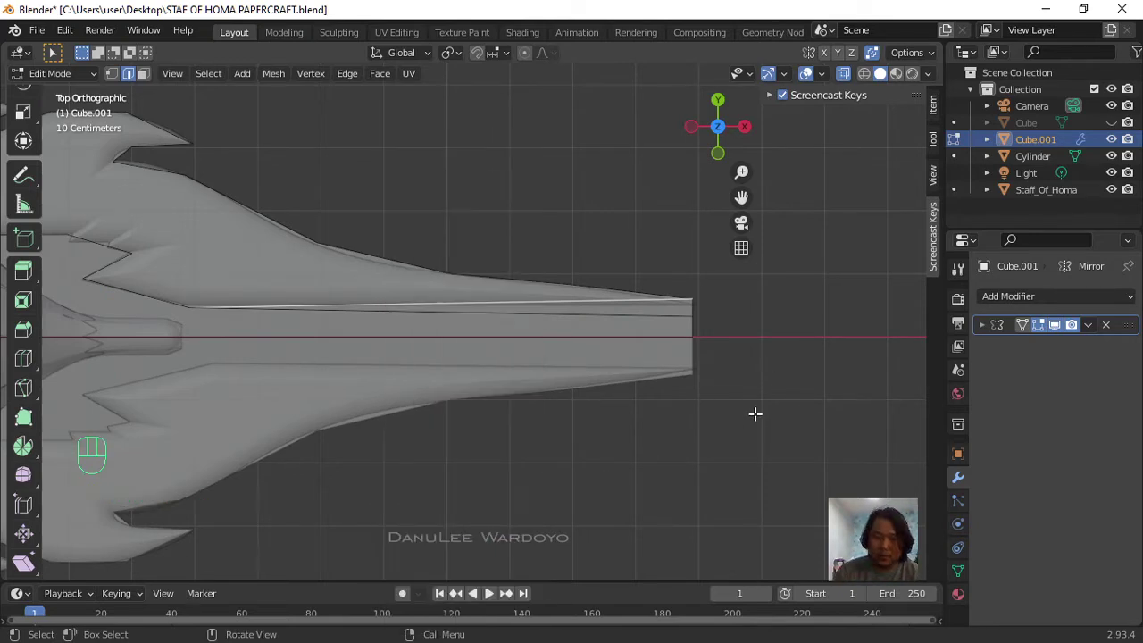
key(x)
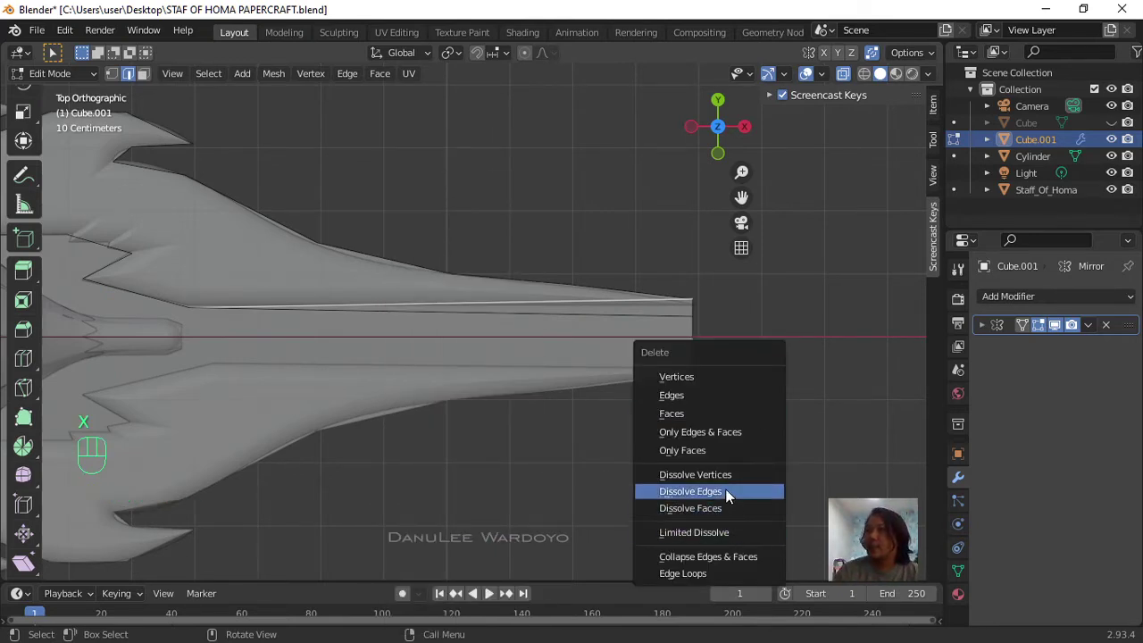
click(726, 490)
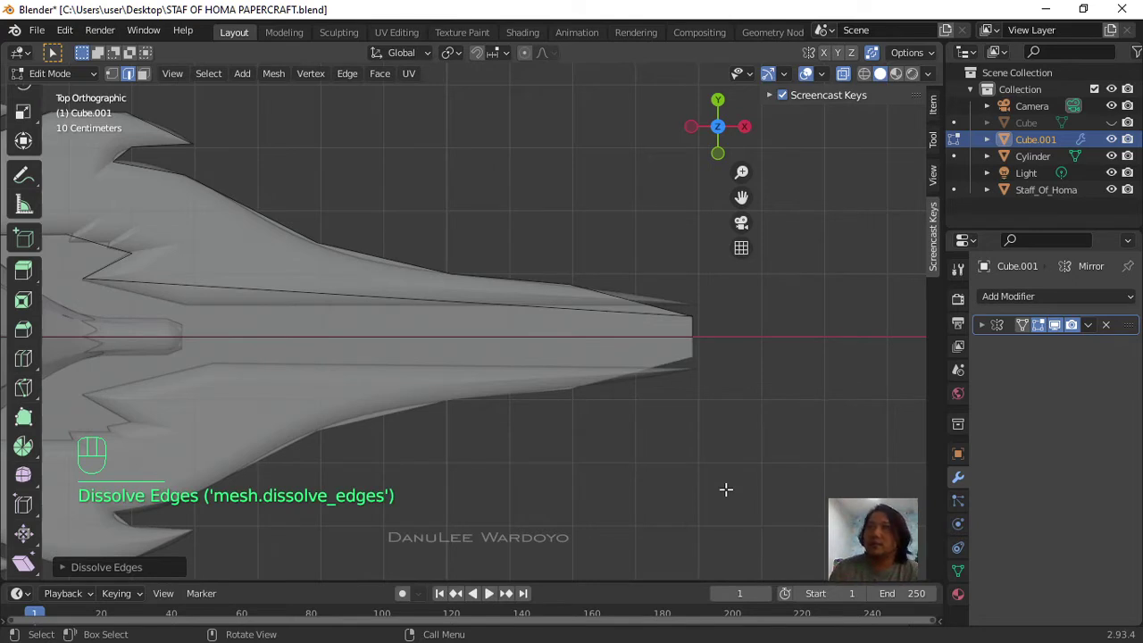
key(ctrl)
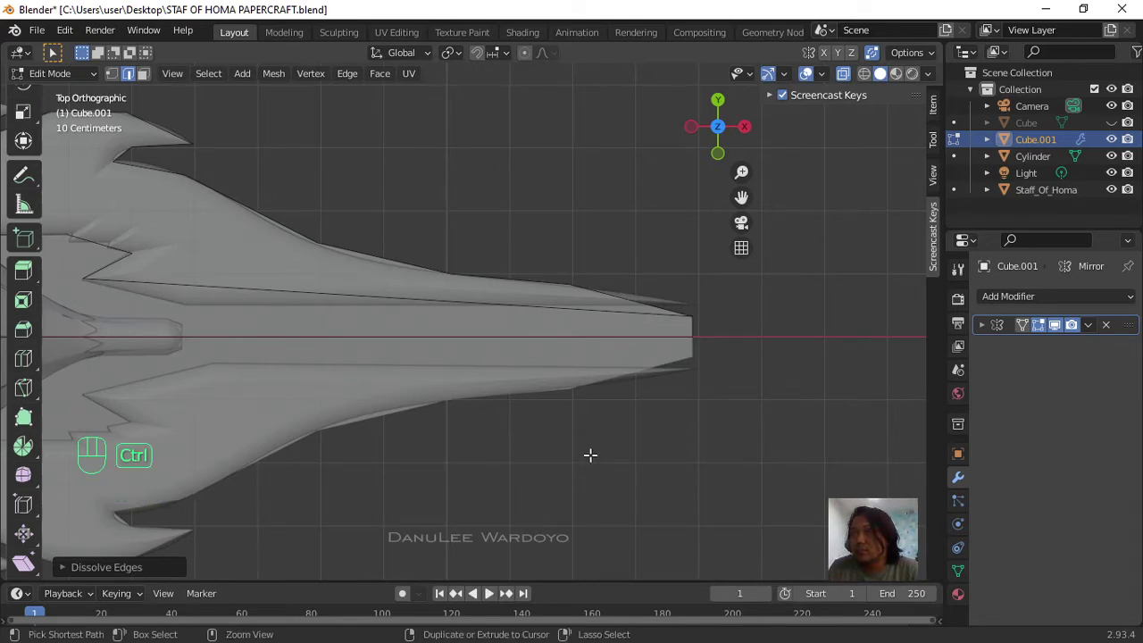
key(ctrl+z)
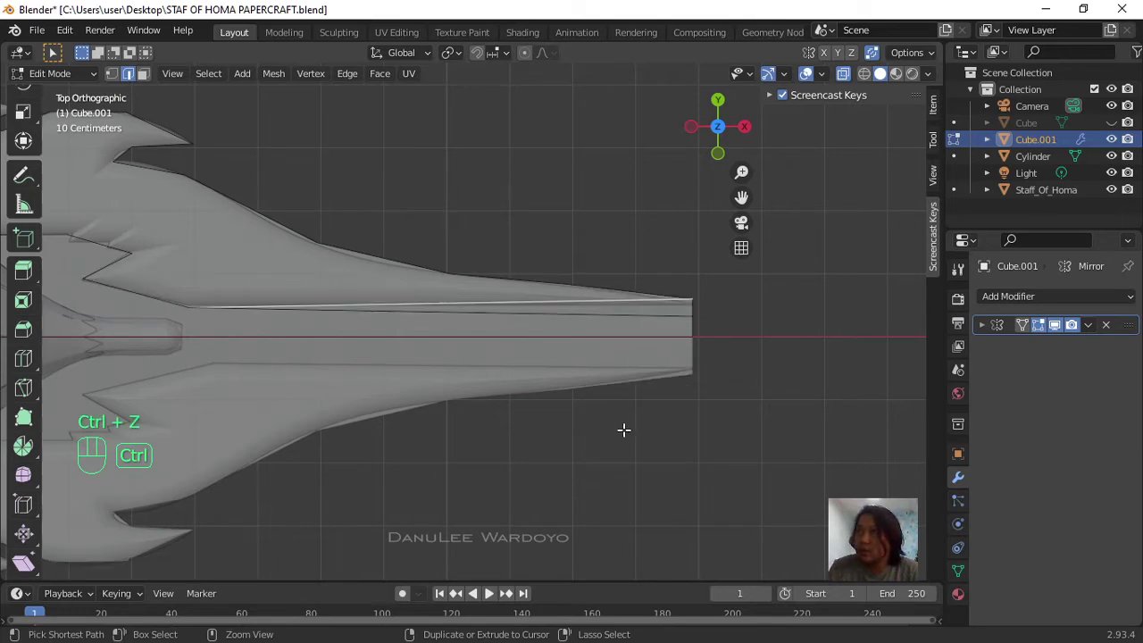
Step: In face selection, dissolve the thin sliver face along the ridge together with the large outer blade face into one face
scroll(702, 293, up, 2)
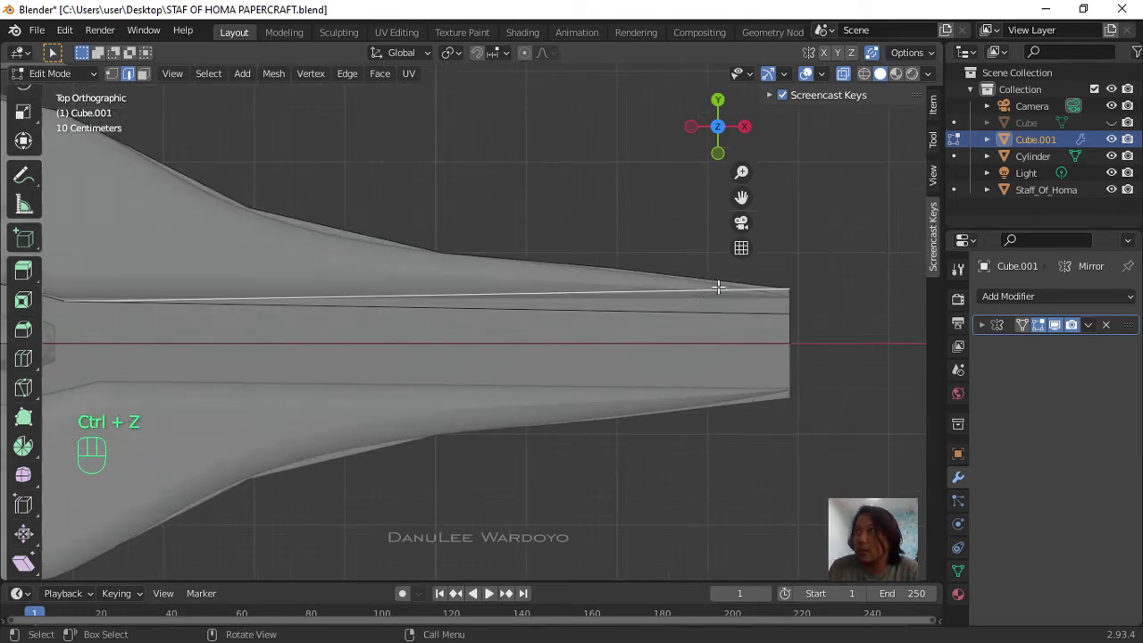
click(820, 282)
scroll(816, 286, down, 1)
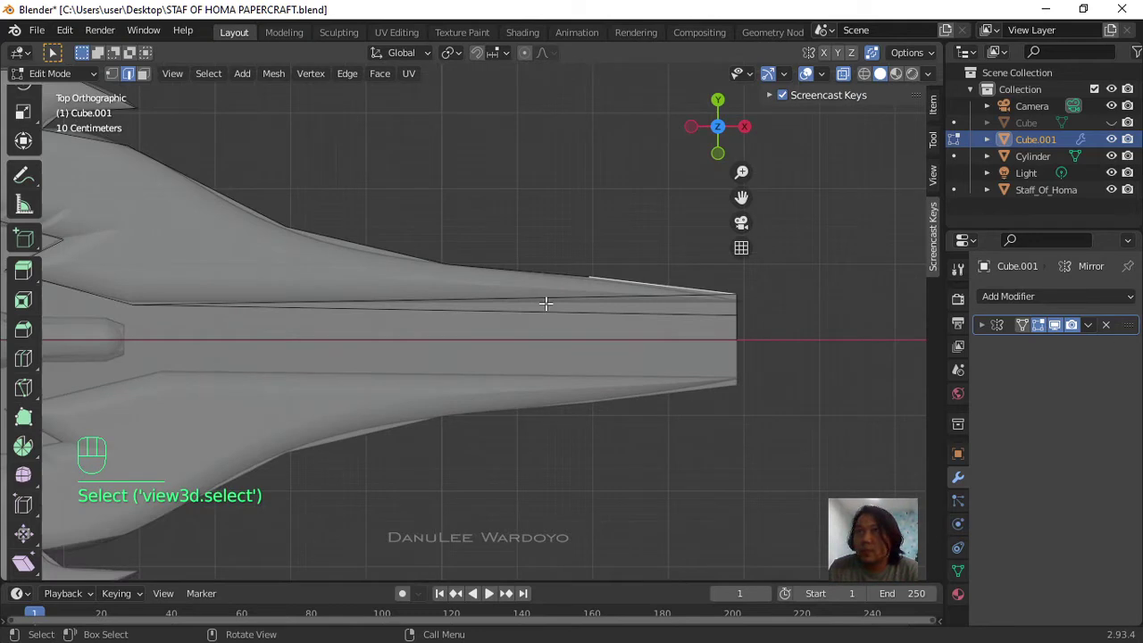
scroll(559, 307, down, 1)
key(KP_5)
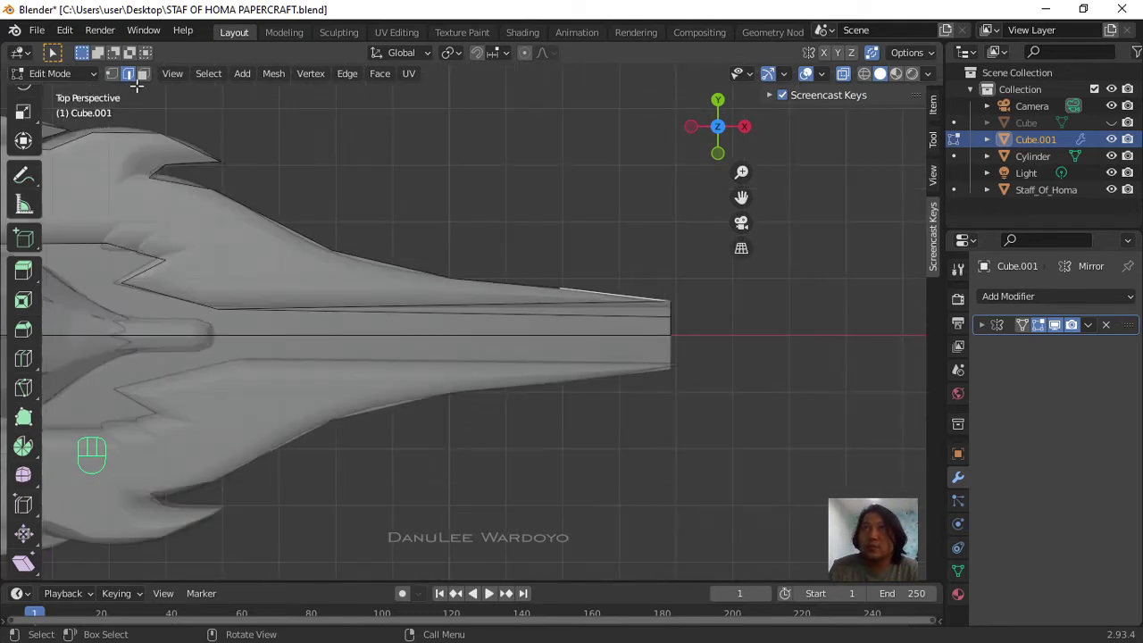
click(143, 74)
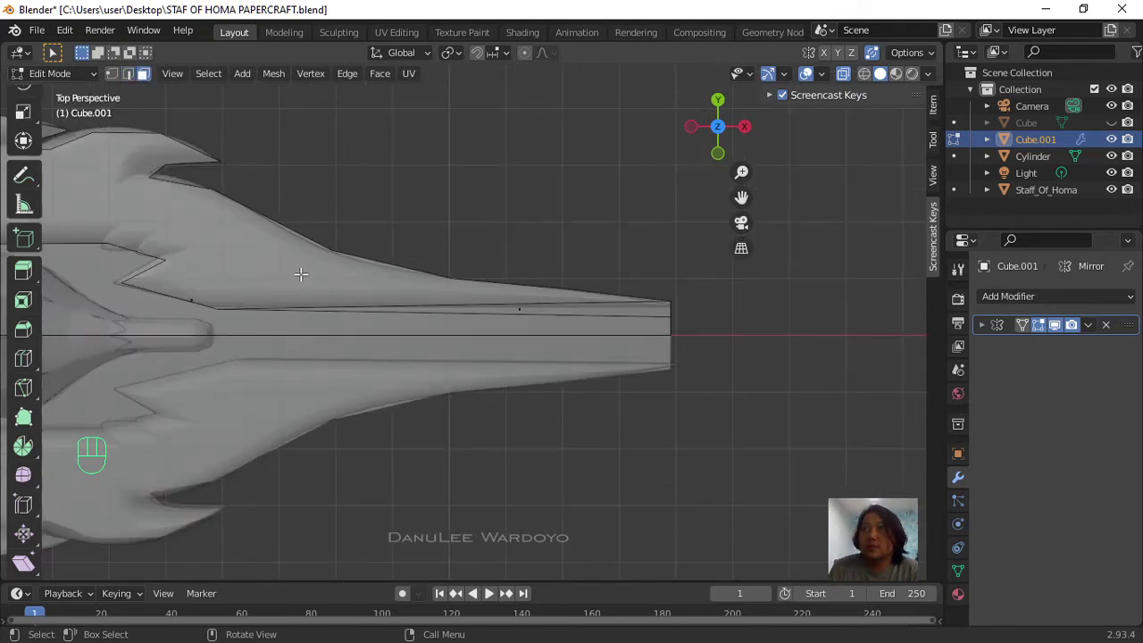
scroll(214, 265, down, 1)
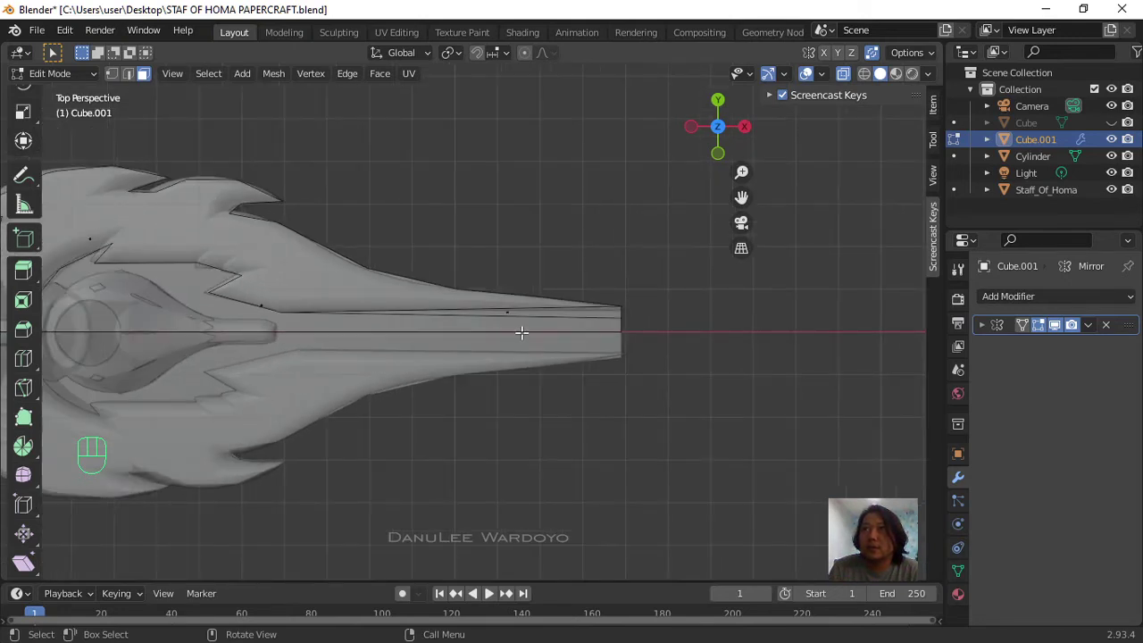
scroll(506, 312, up, 2)
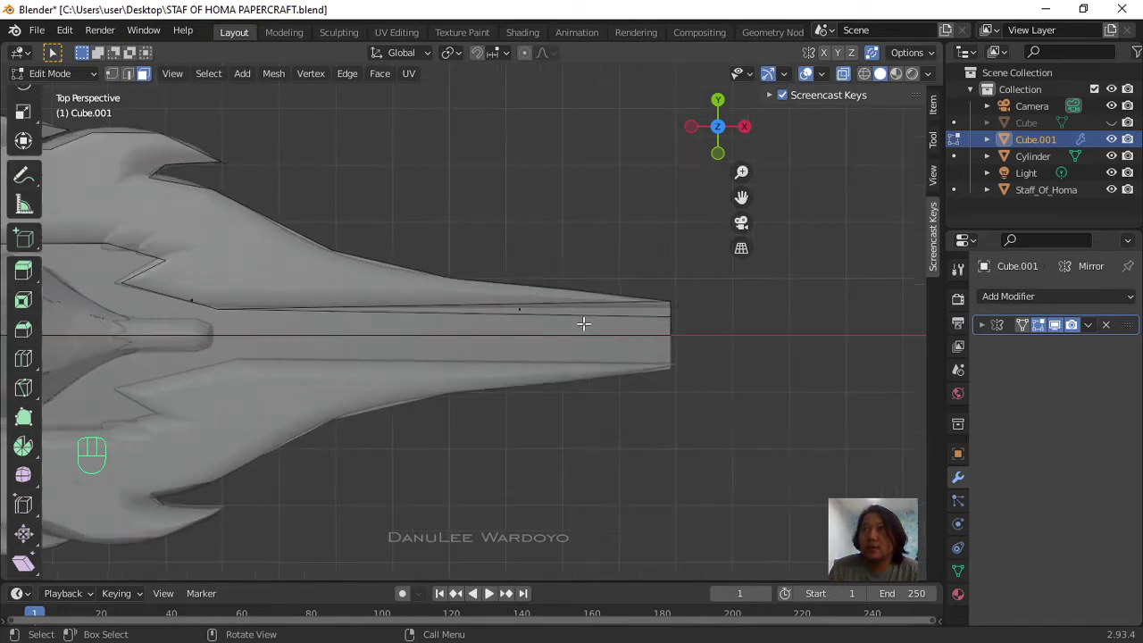
click(537, 303)
scroll(458, 309, down, 3)
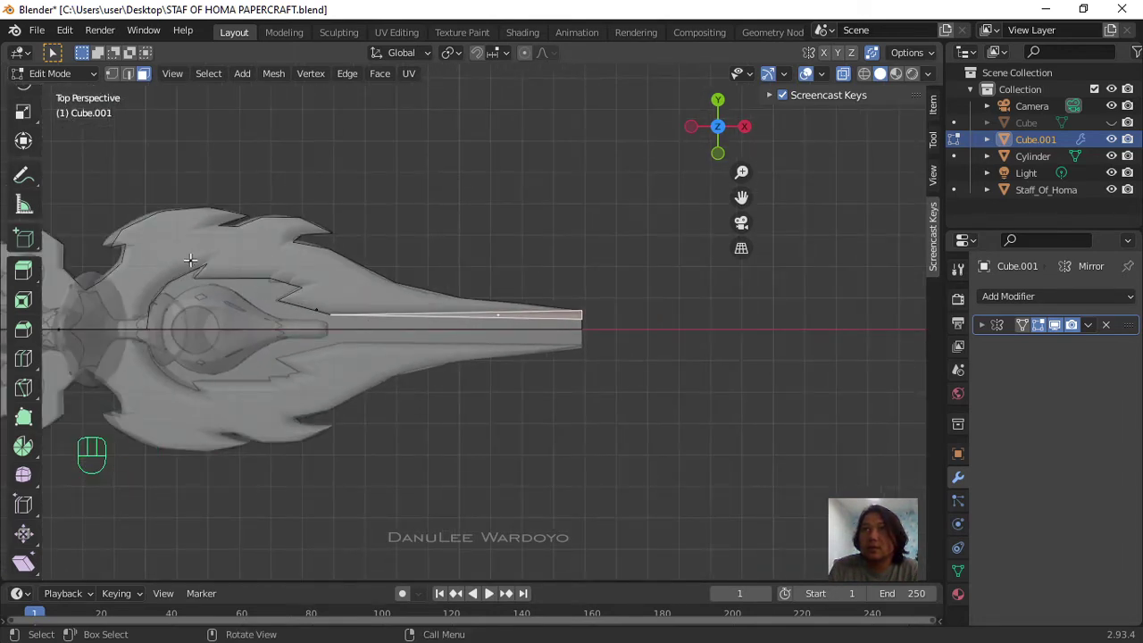
key(shift)
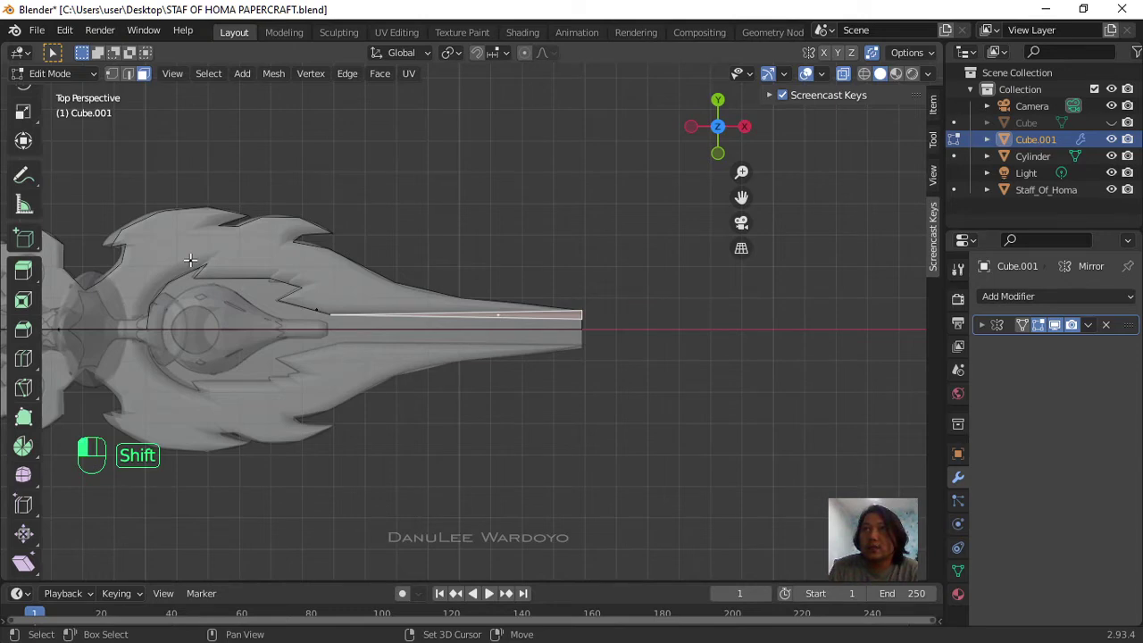
shift+click(190, 260)
scroll(551, 386, down, 2)
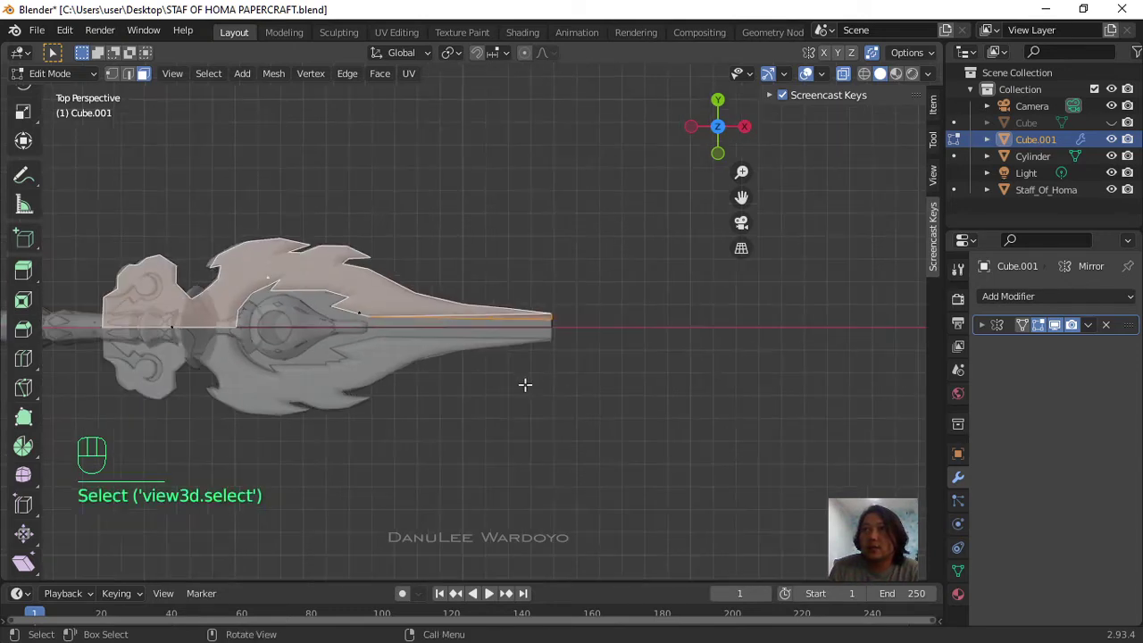
scroll(527, 380, up, 2)
scroll(558, 368, down, 1)
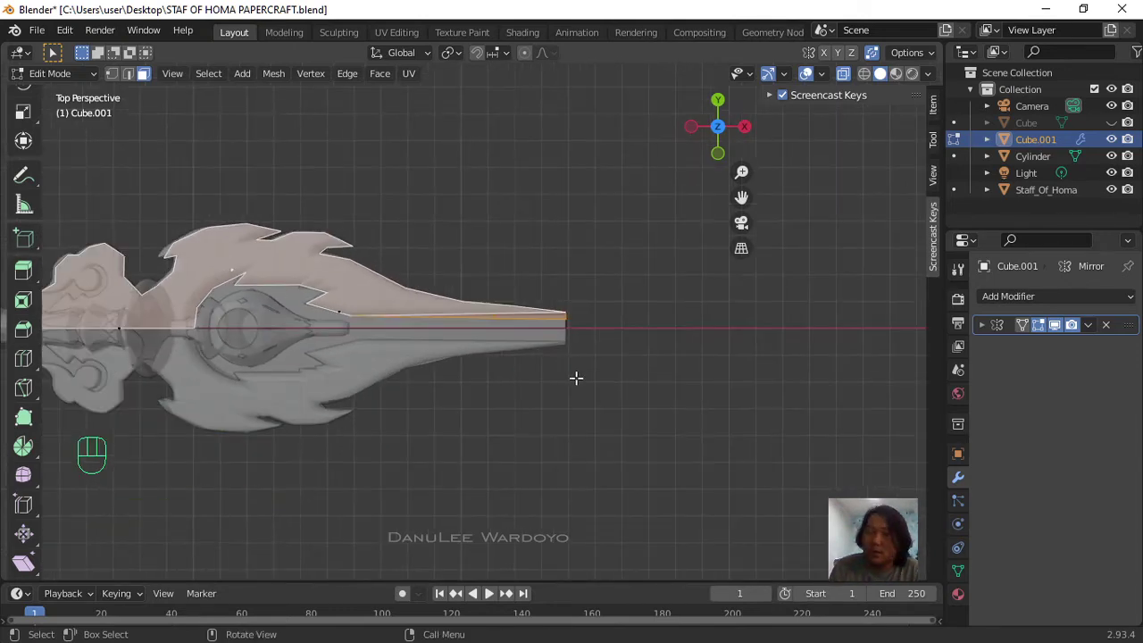
key(x)
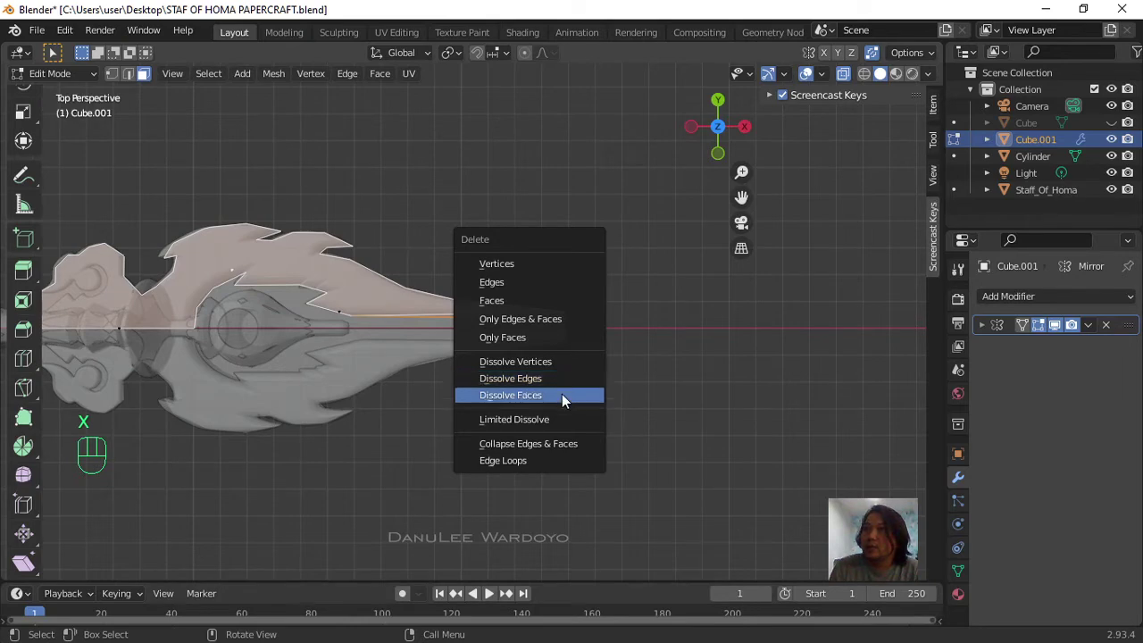
click(562, 394)
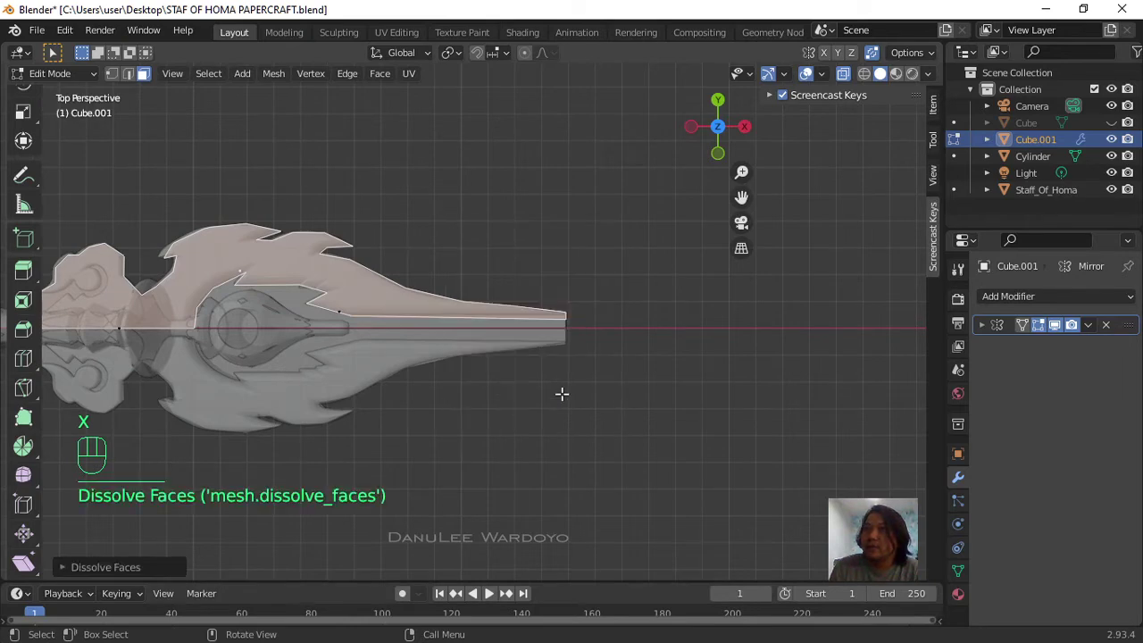
scroll(561, 394, up, 4)
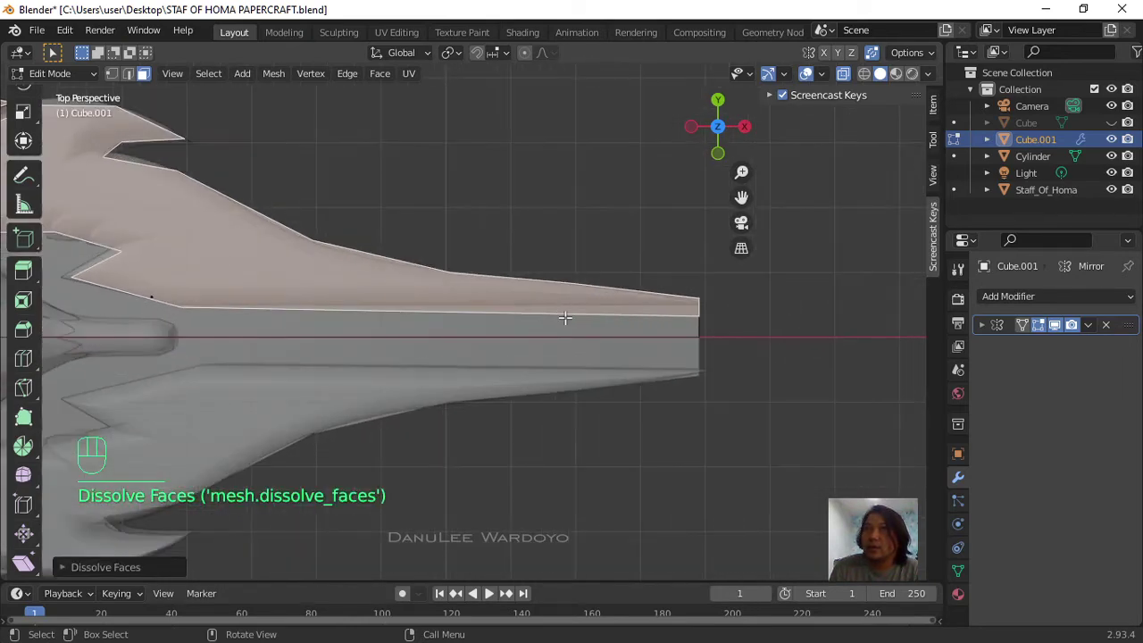
scroll(554, 352, down, 1)
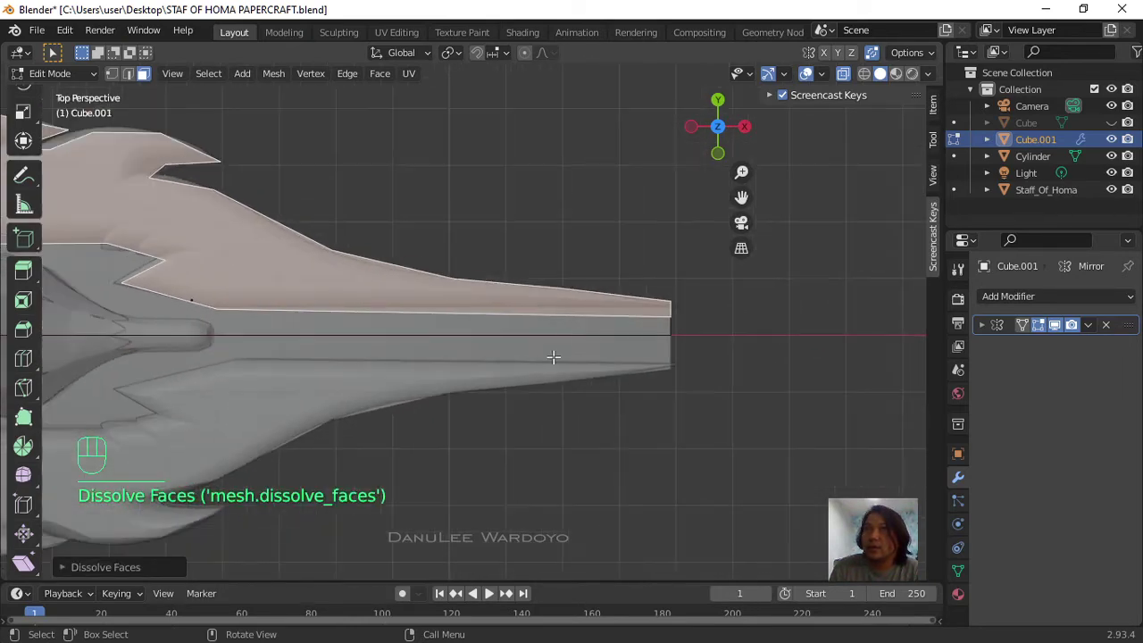
Step: Delete the inner face that surrounds the orb and runs along the centre line to the blade's tip
click(537, 366)
scroll(620, 364, down, 1)
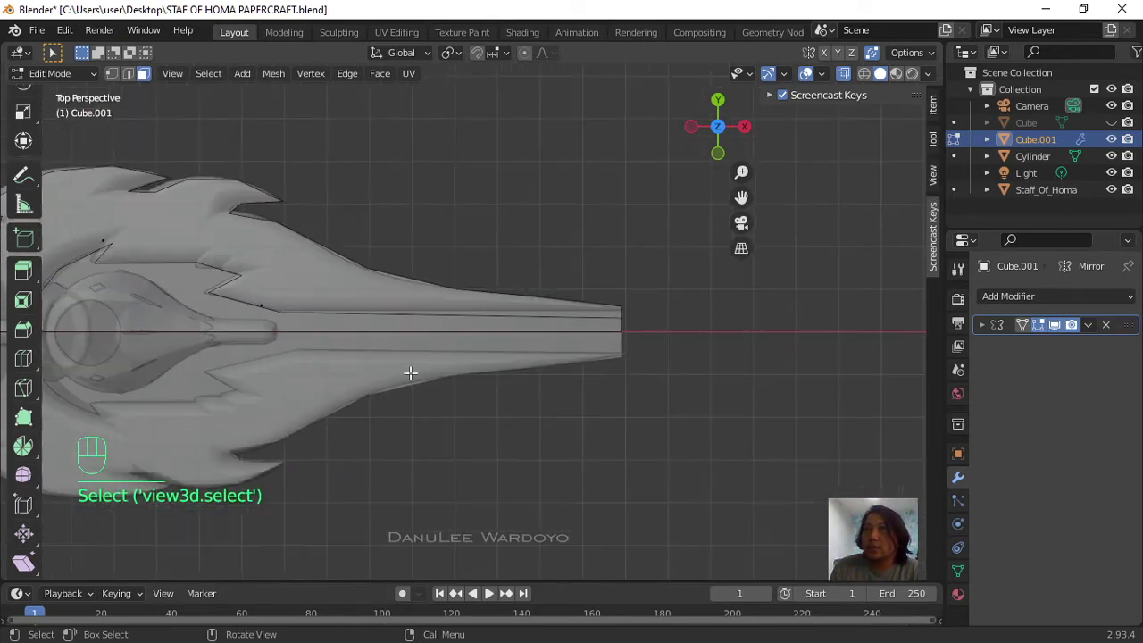
scroll(512, 371, down, 1)
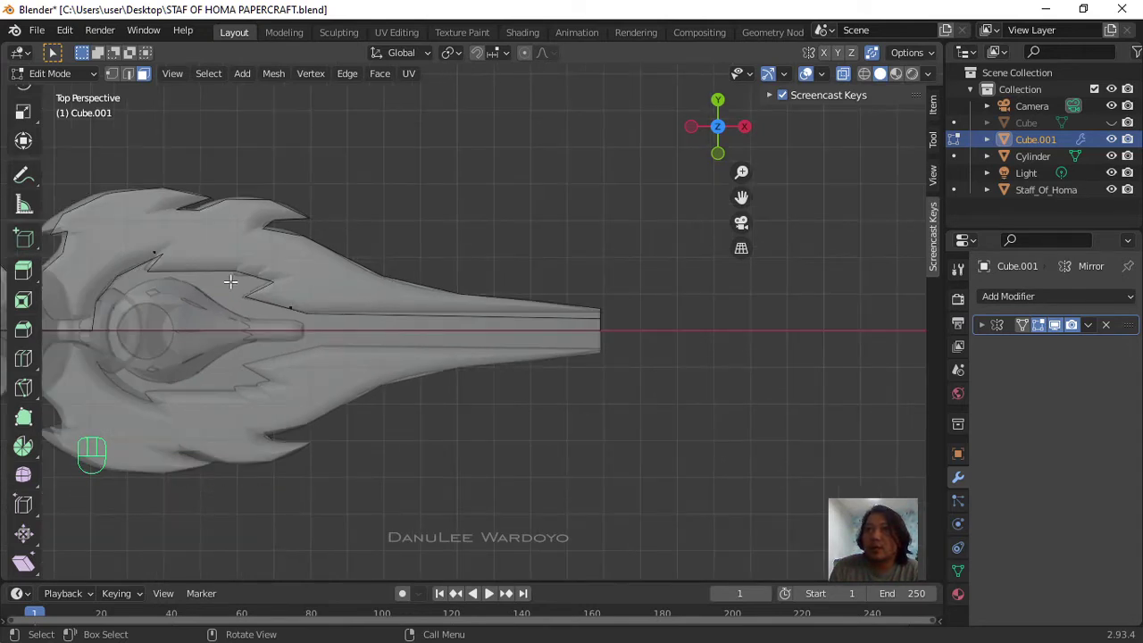
click(317, 328)
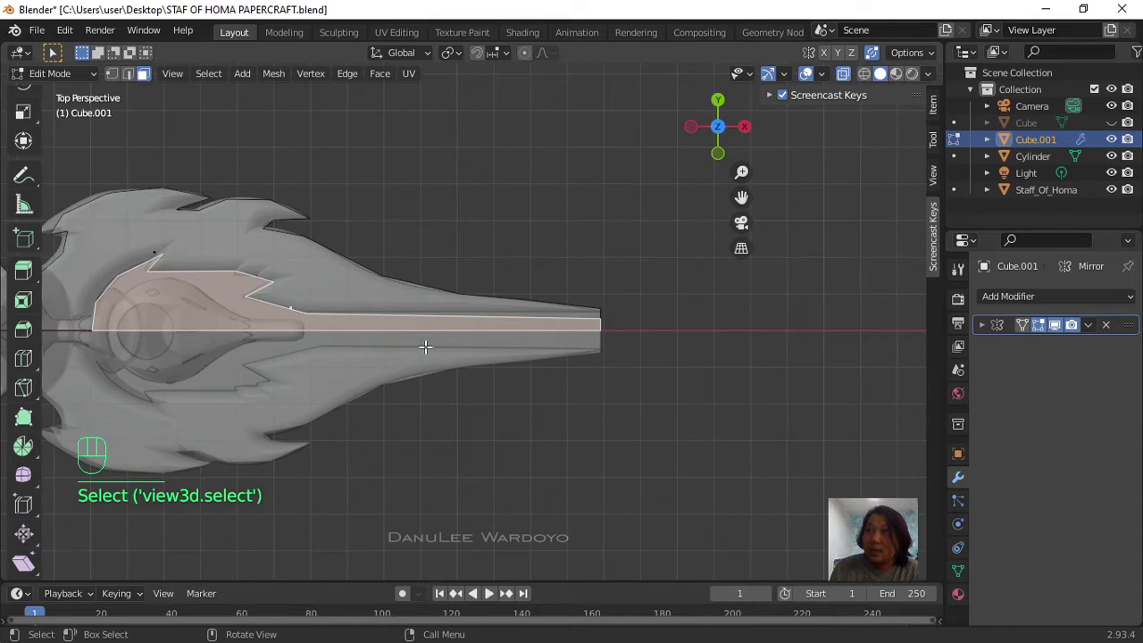
key(x)
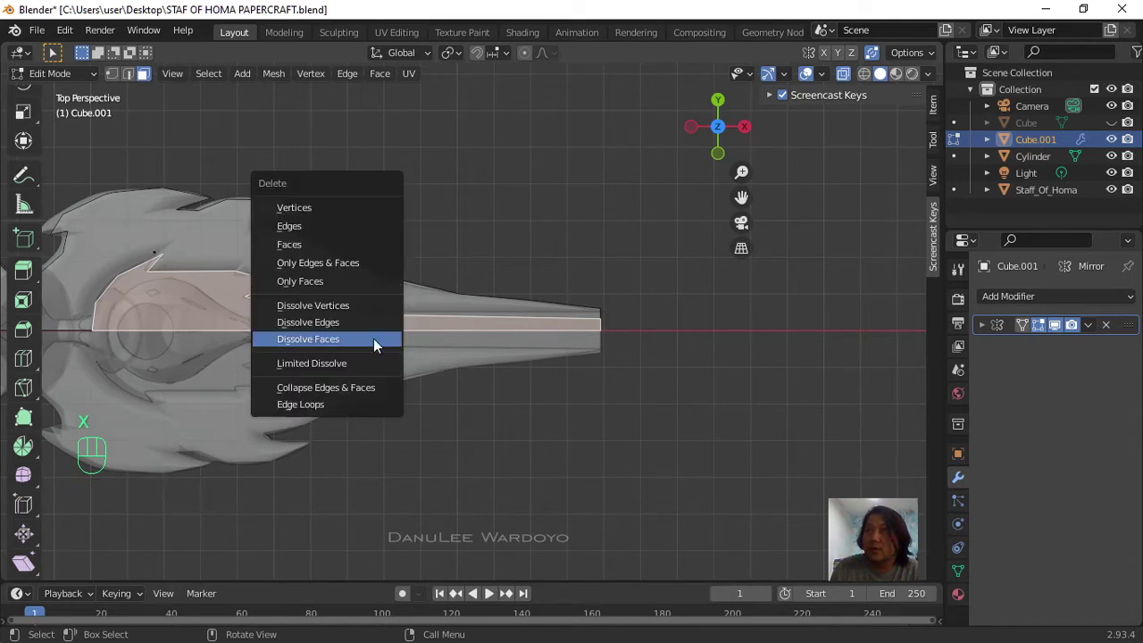
click(302, 243)
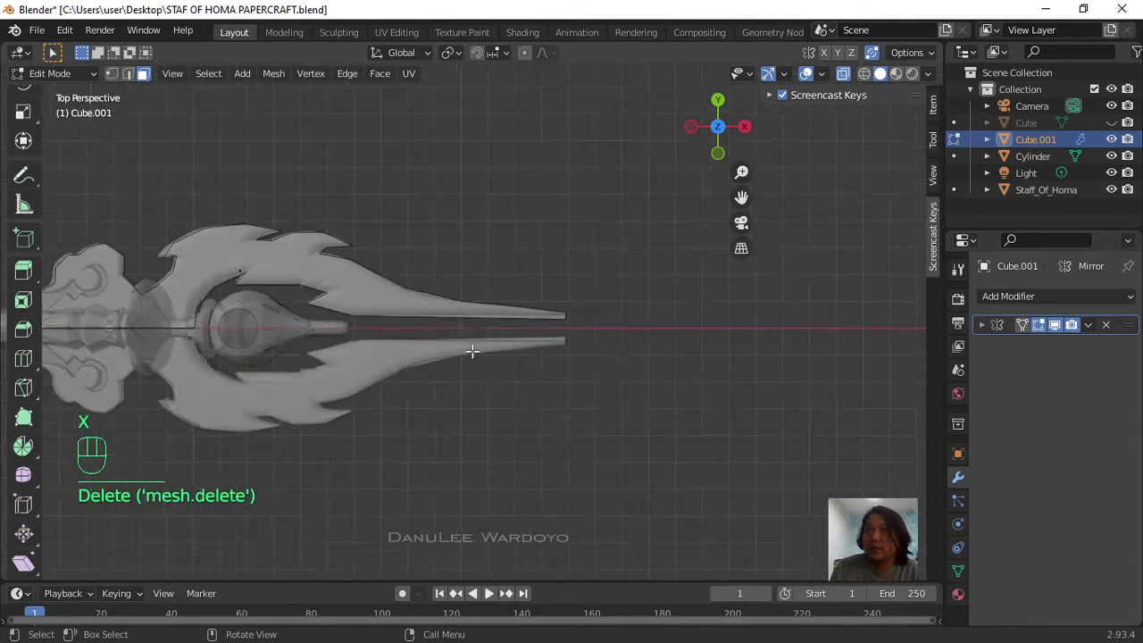
Step: Hide the Staff_Of_Homa reference model and view the low-poly blade at an angle
scroll(473, 357, down, 3)
shift+middle_drag(416, 390, 709, 370)
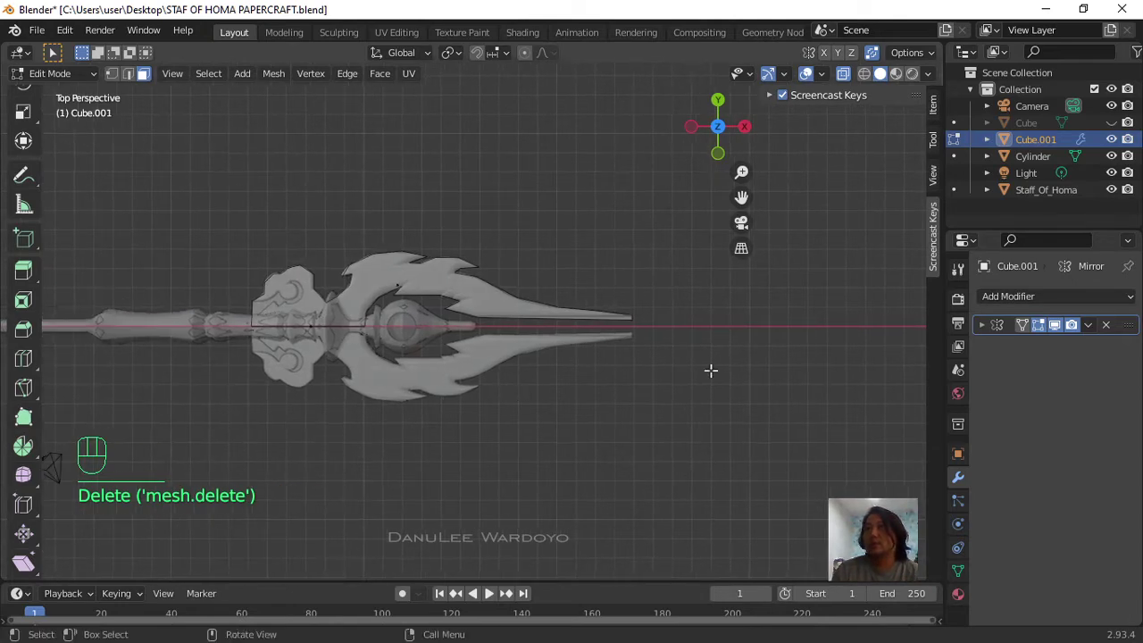
click(1111, 190)
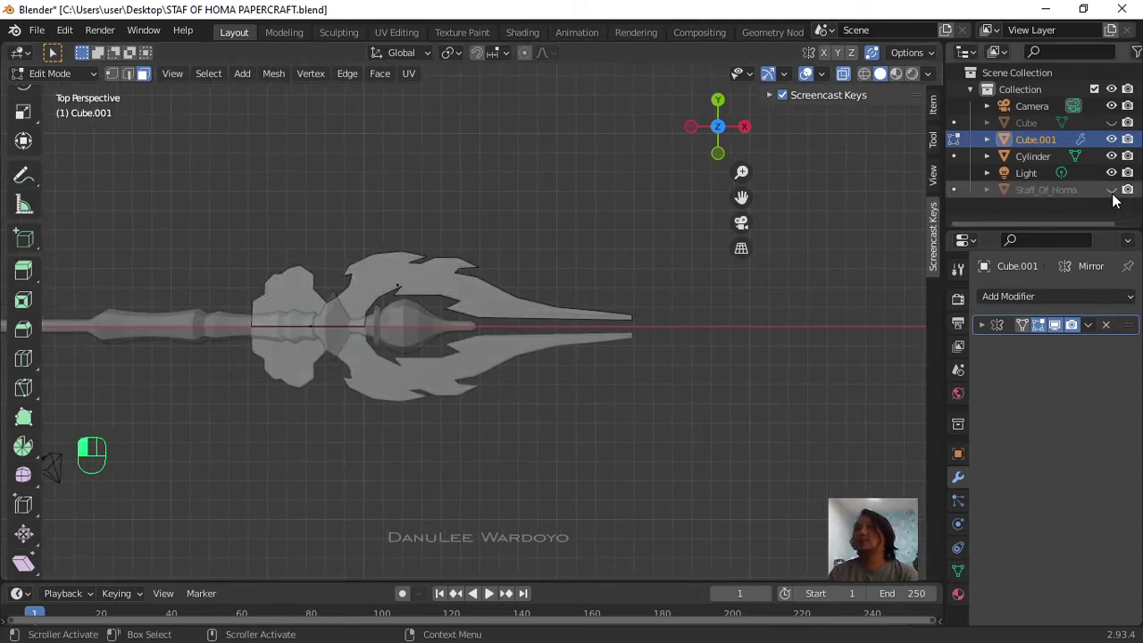
scroll(673, 491, up, 1)
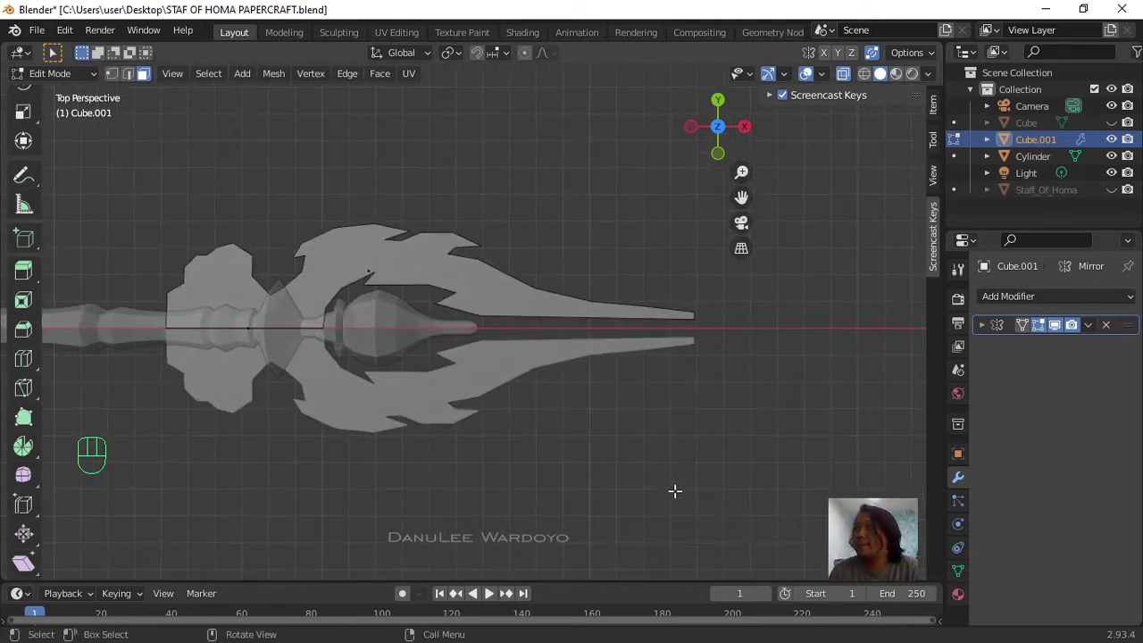
shift+middle_drag(603, 456, 770, 401)
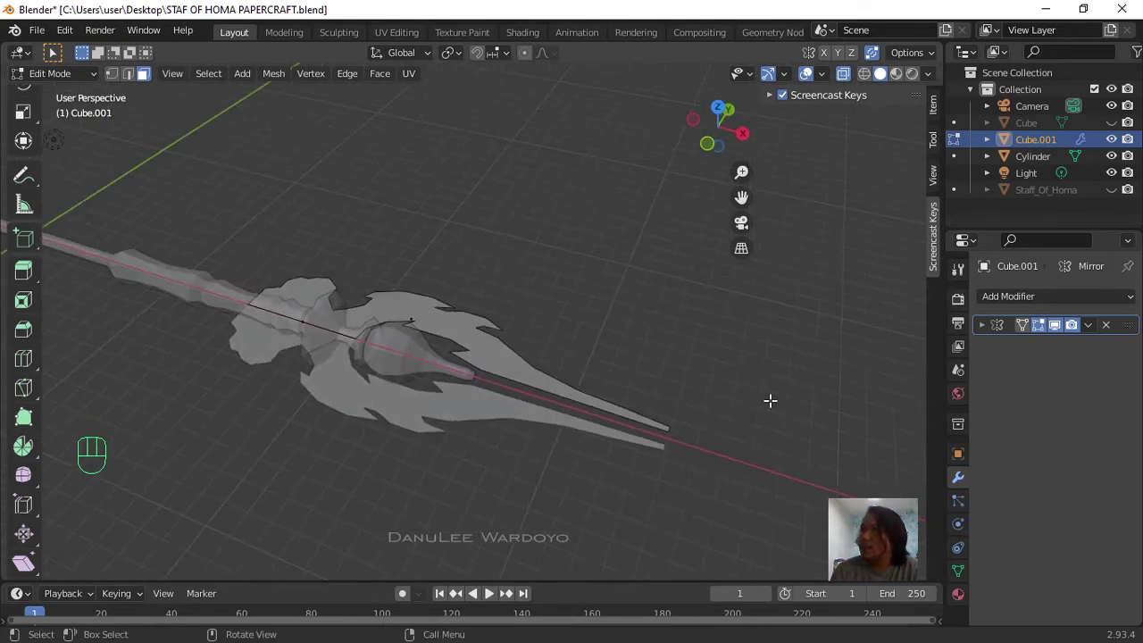
Step: Add a Solidify modifier to the blade and set its thickness to 1 m
click(1013, 299)
click(794, 582)
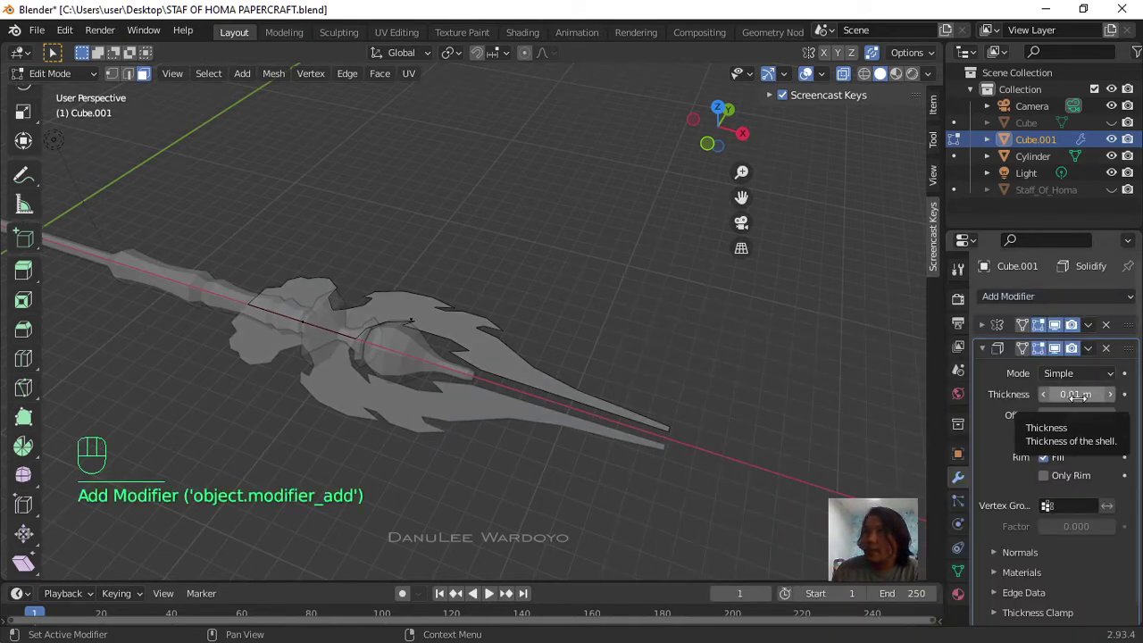
mouse_move(1067, 394)
mouse_down()
mouse_move(1141, 393)
mouse_move(1076, 394)
mouse_up()
key(KP_1)
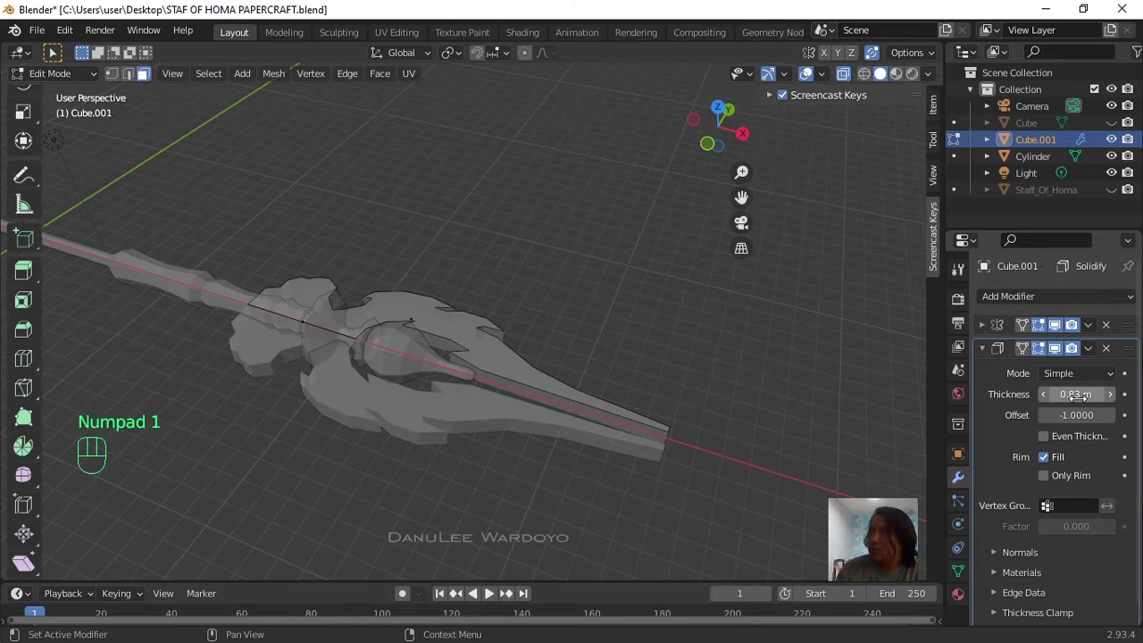
click(1080, 393)
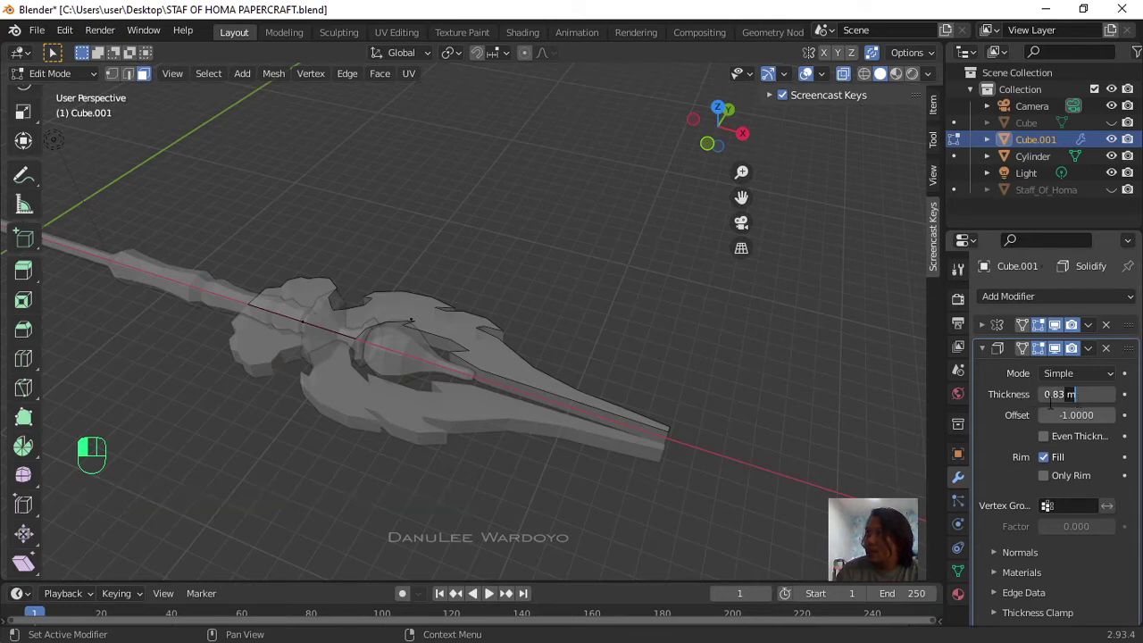
key(BackSpace)
key(BackSpace)
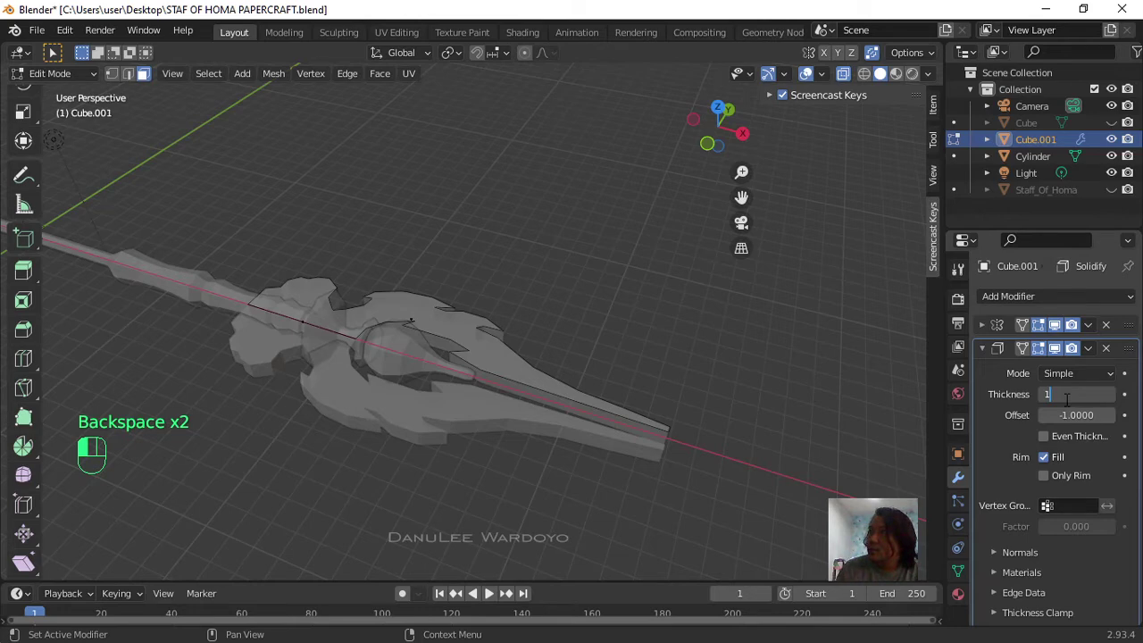
Step: Set the Solidify modifier's offset to 0 so the thickness is centred on the flat blade
click(1068, 416)
click(1065, 415)
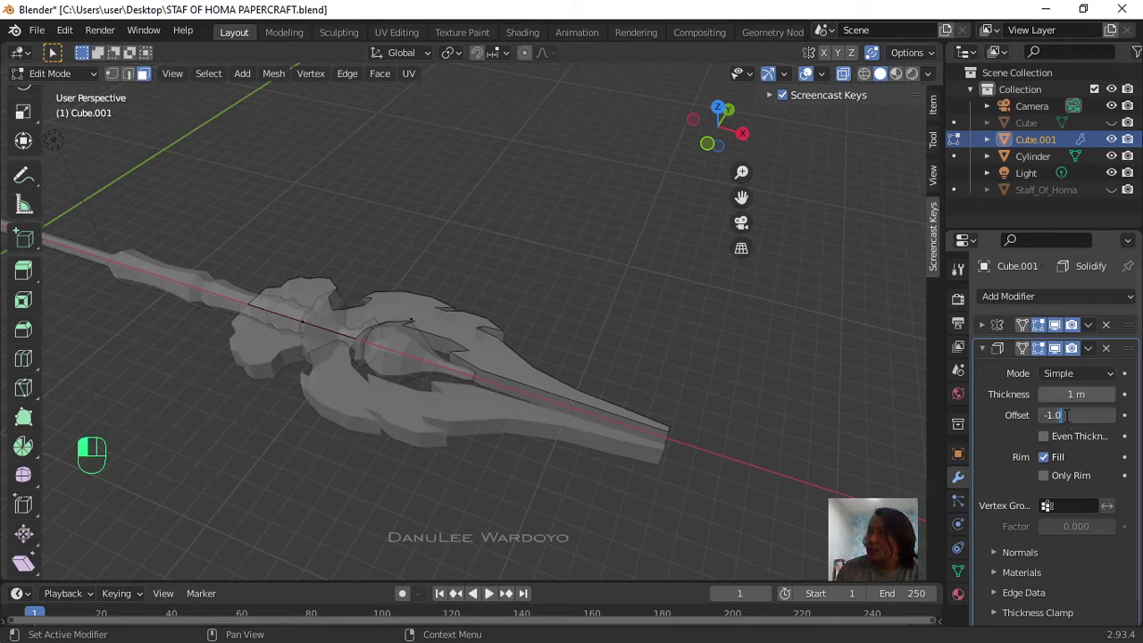
key(ctrl+a)
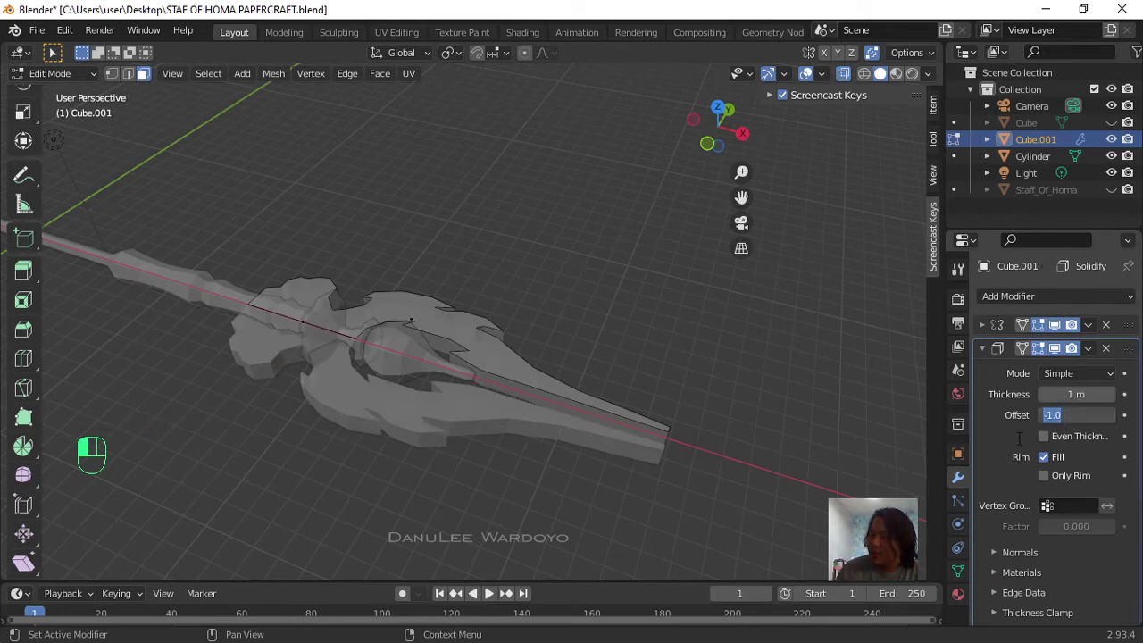
text(0)
key(Return)
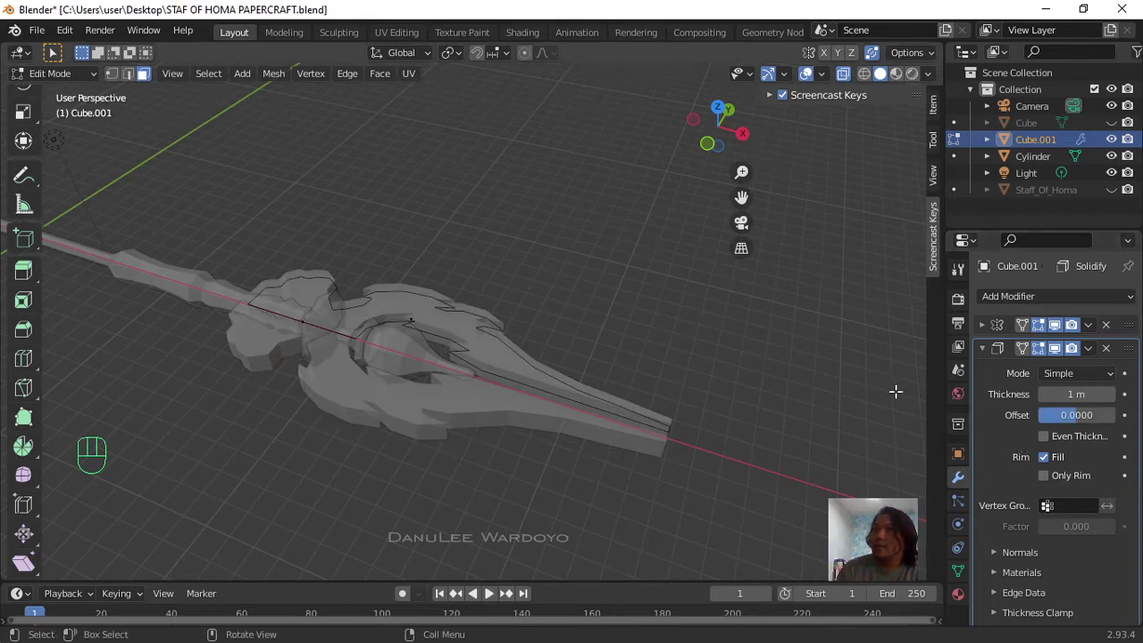
Step: Turn off X-ray display and examine the thickened blade, the orb and the shaft from several angles and distances
middle_drag(840, 84, 404, 274)
scroll(760, 220, down, 3)
middle_drag(381, 350, 423, 478)
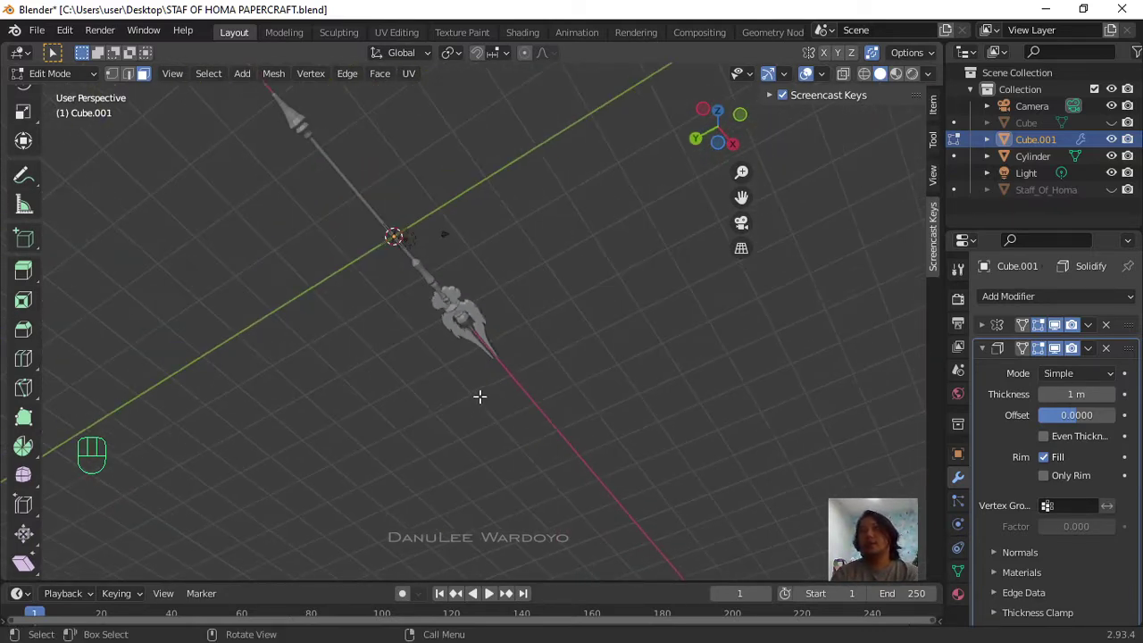
middle_drag(479, 397, 556, 327)
scroll(556, 327, up, 5)
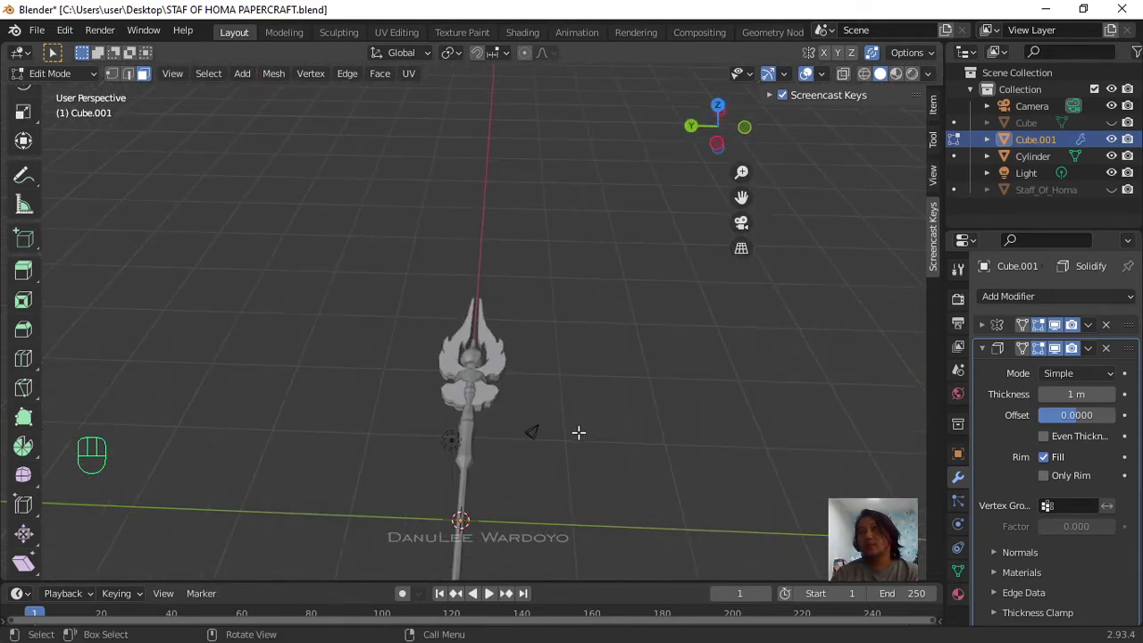
shift+middle_drag(579, 432, 502, 329)
shift+middle_drag(566, 401, 473, 437)
scroll(611, 241, down, 3)
scroll(757, 355, up, 2)
scroll(471, 304, up, 4)
shift+middle_drag(390, 298, 655, 414)
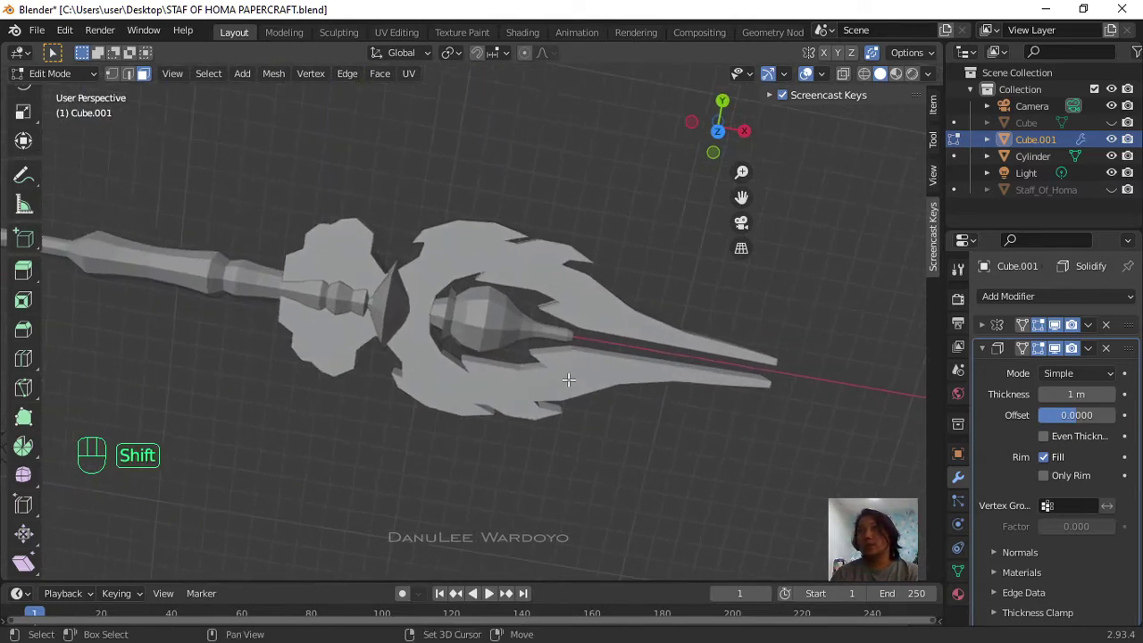
scroll(521, 274, up, 5)
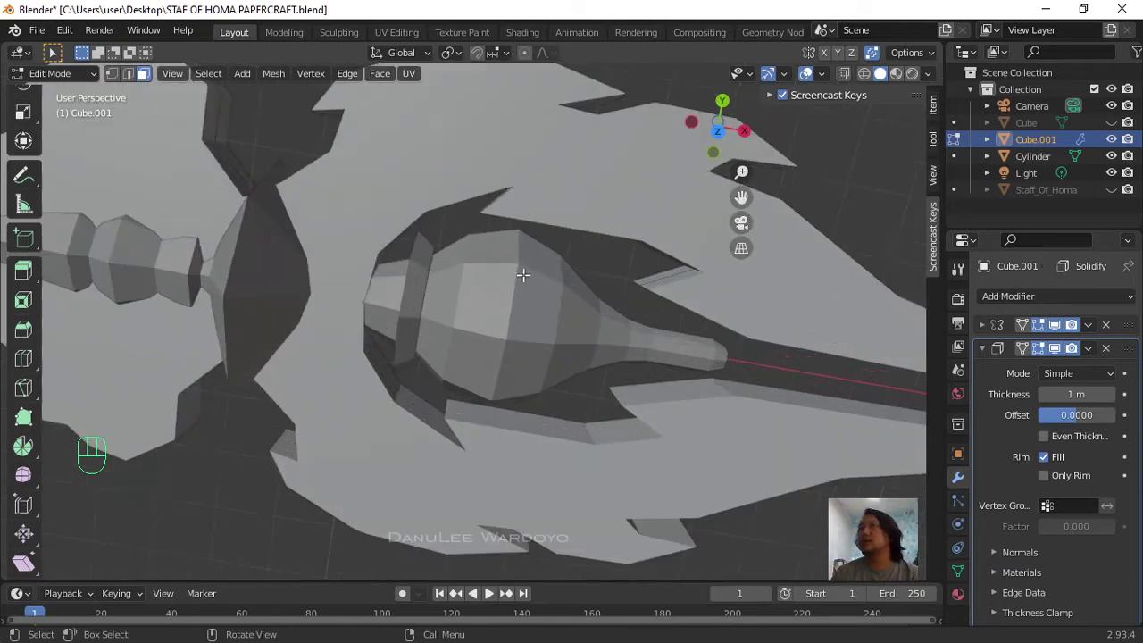
scroll(613, 277, down, 4)
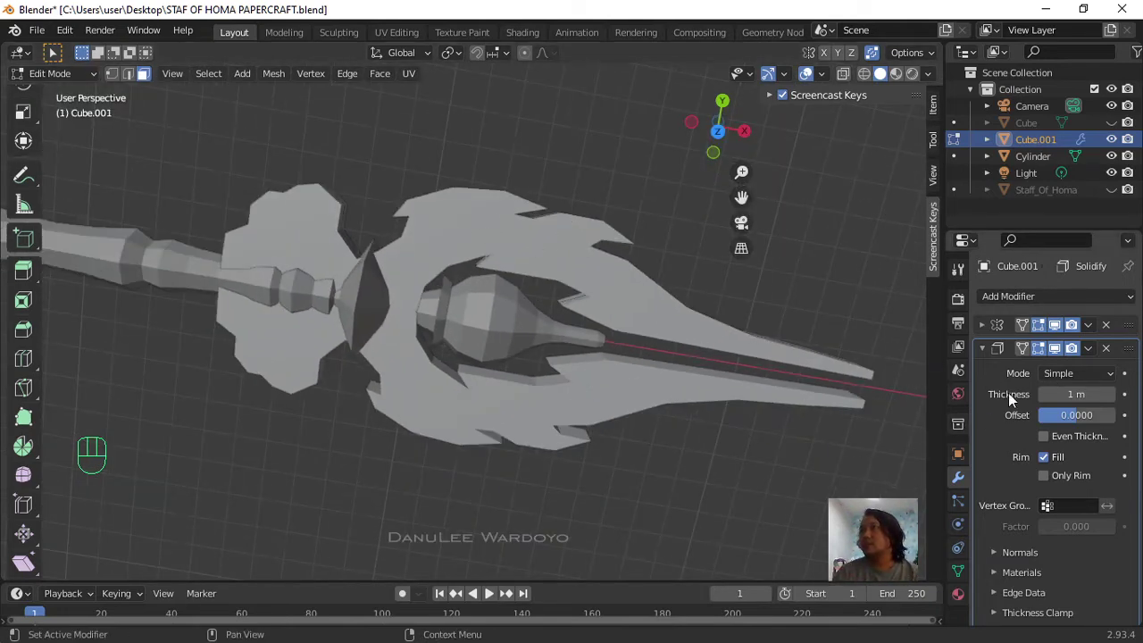
Step: Turn X-ray display back on and unhide the Staff_Of_Homa reference model in top orthographic view
click(842, 75)
scroll(446, 289, up, 5)
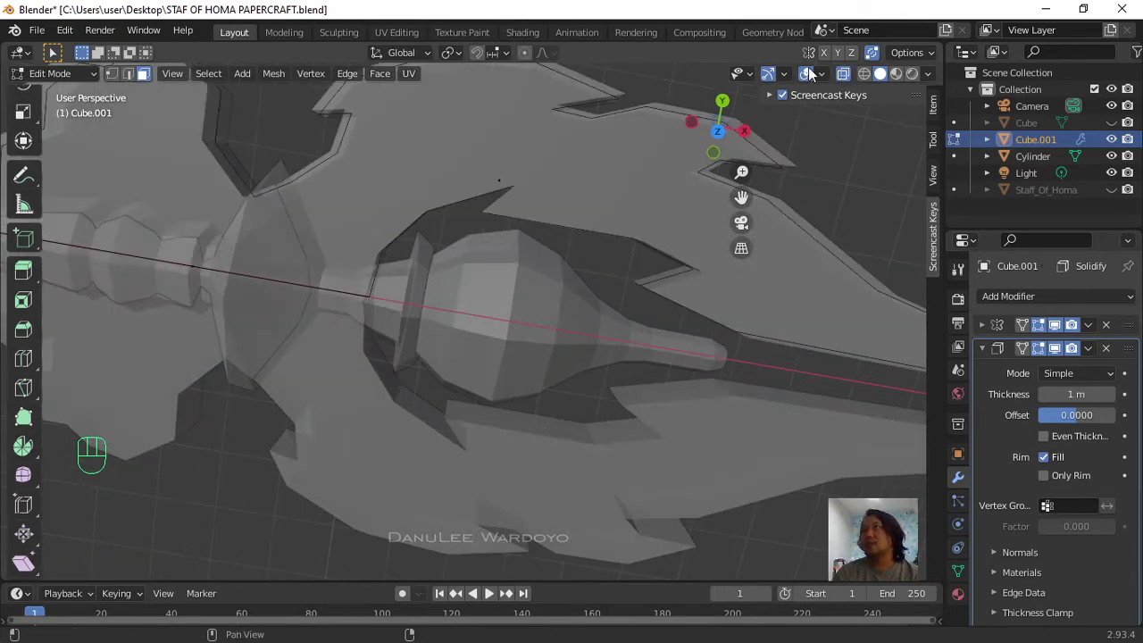
scroll(599, 277, down, 6)
middle_drag(599, 277, 574, 259)
click(468, 181)
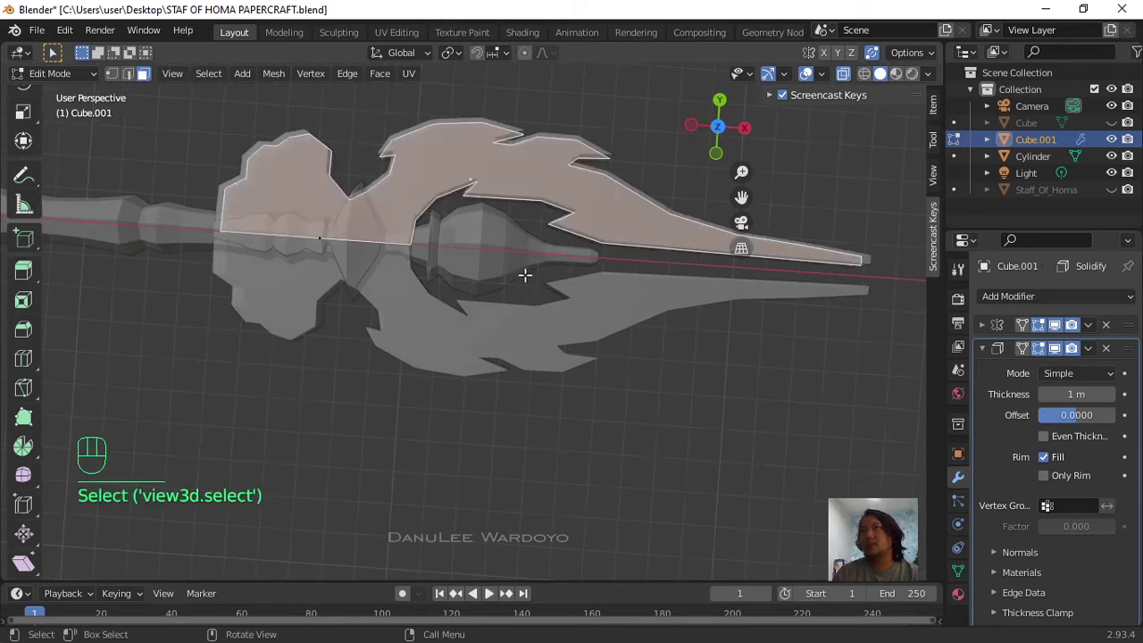
click(1111, 189)
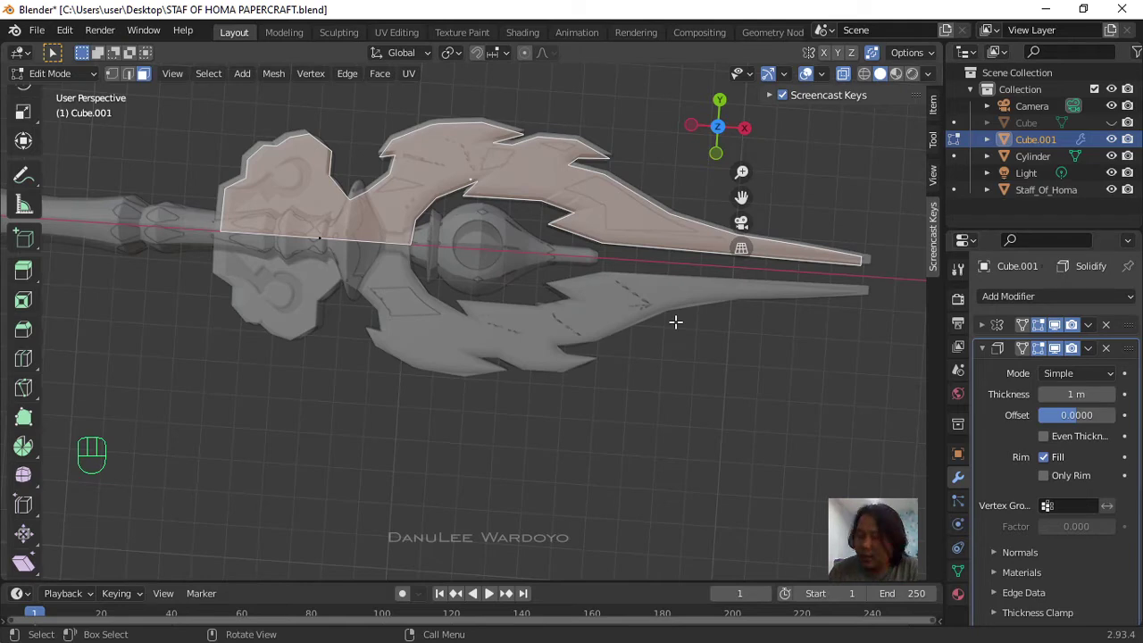
key(KP_7)
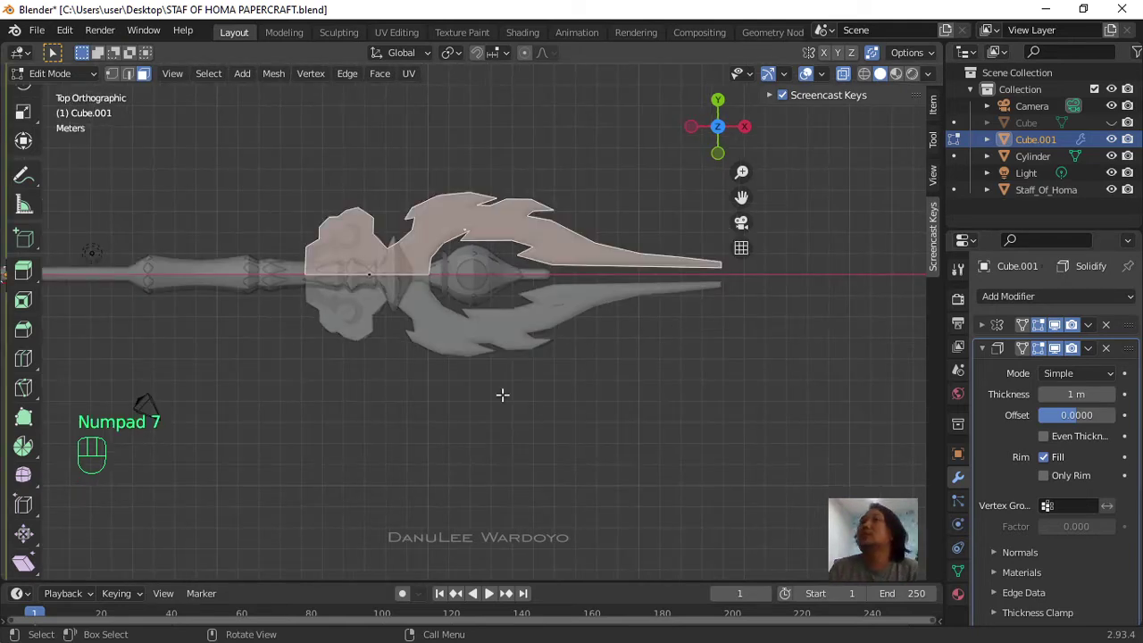
Step: Subdivide the cloud-shaped guard's sloping edge nearest the blade and move its midpoint vertex about 0.12 m along Y onto the reference outline
scroll(399, 139, up, 4)
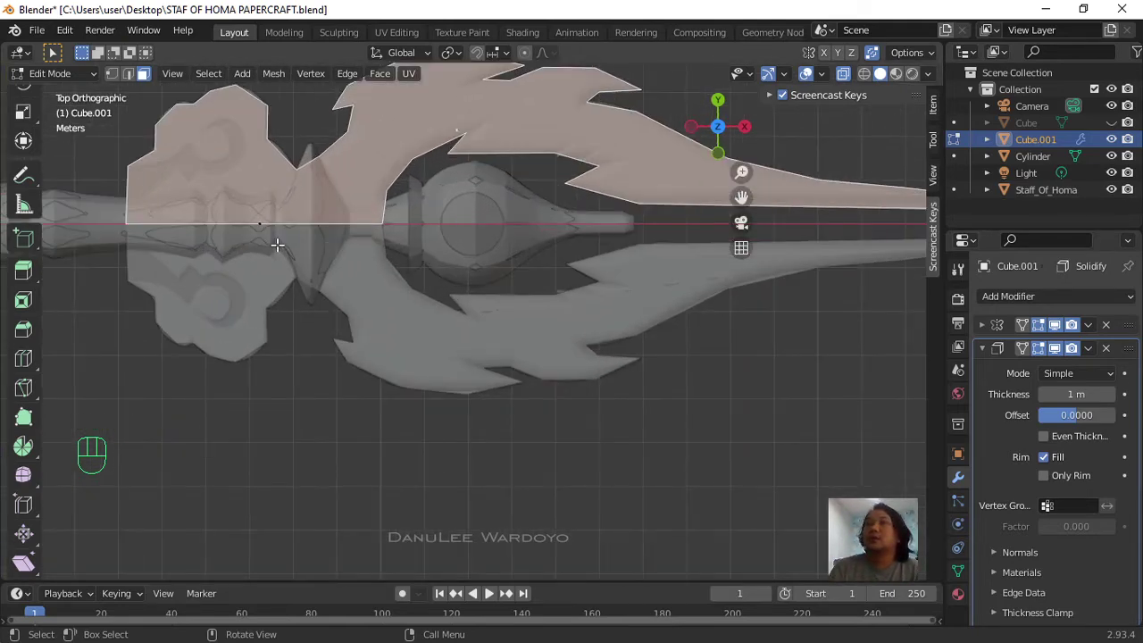
shift+middle_drag(277, 244, 357, 326)
scroll(439, 414, up, 4)
shift+middle_drag(426, 395, 450, 339)
scroll(454, 332, up, 3)
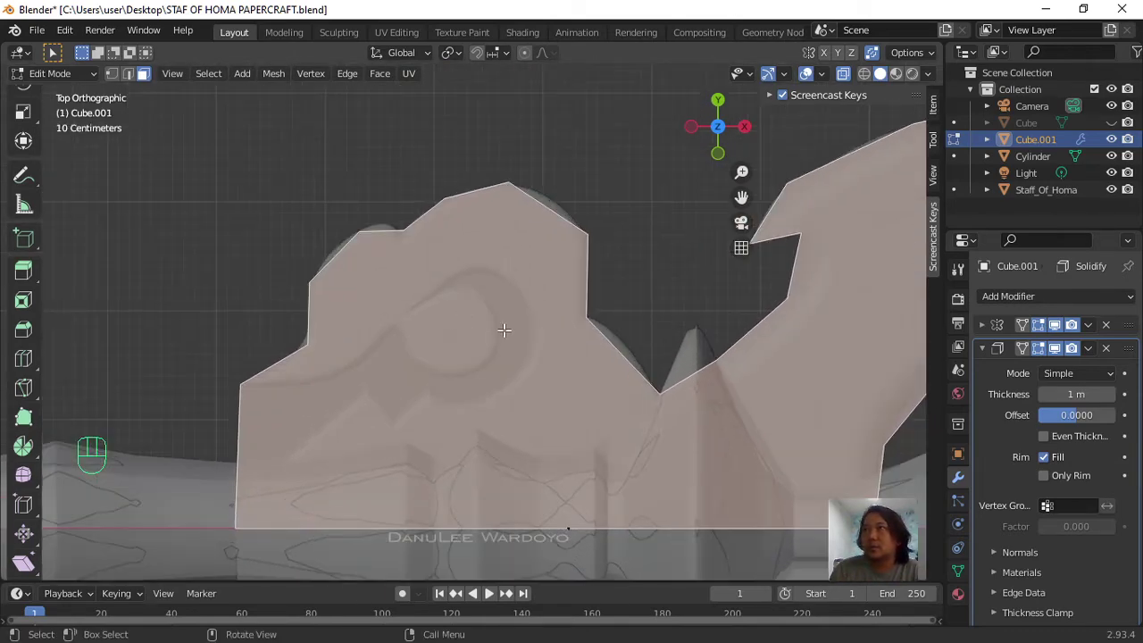
click(111, 73)
click(294, 243)
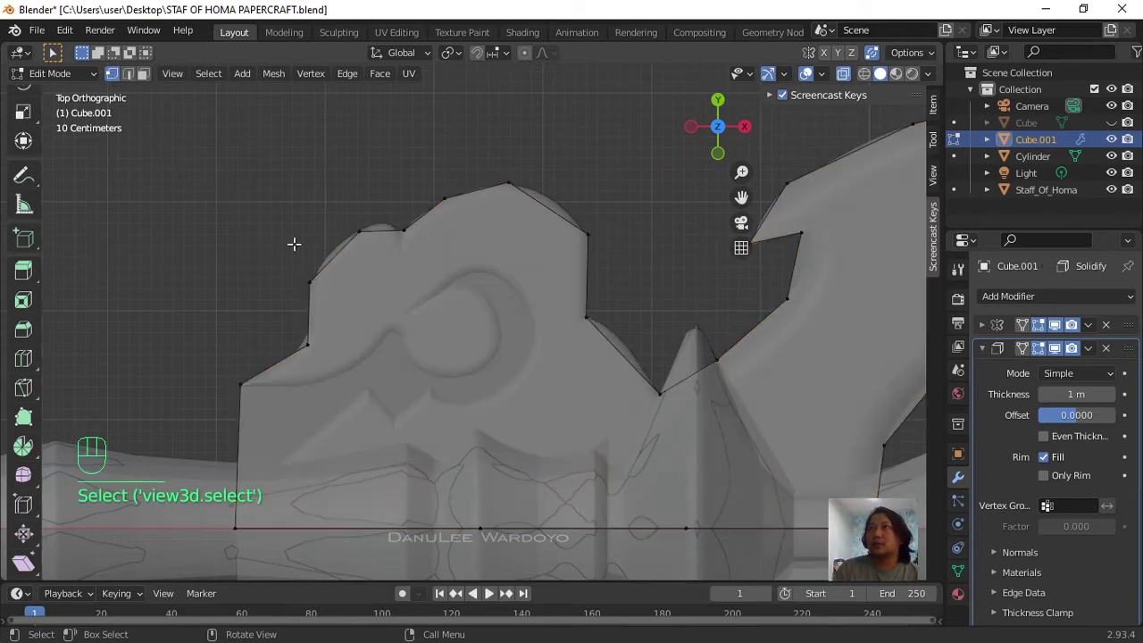
click(575, 319)
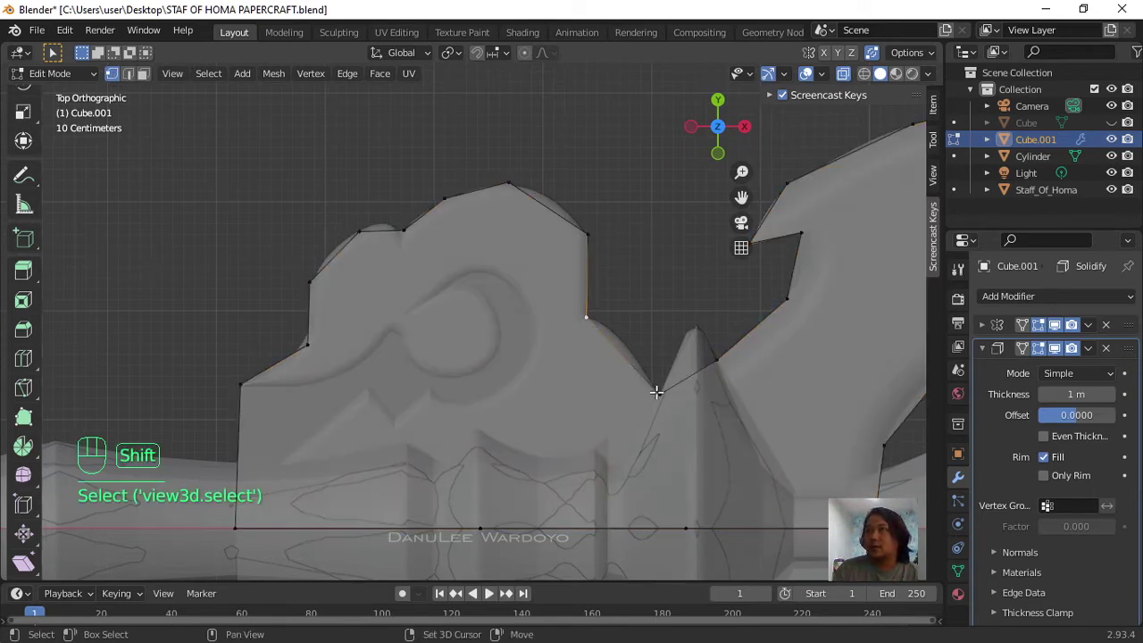
shift+click(658, 389)
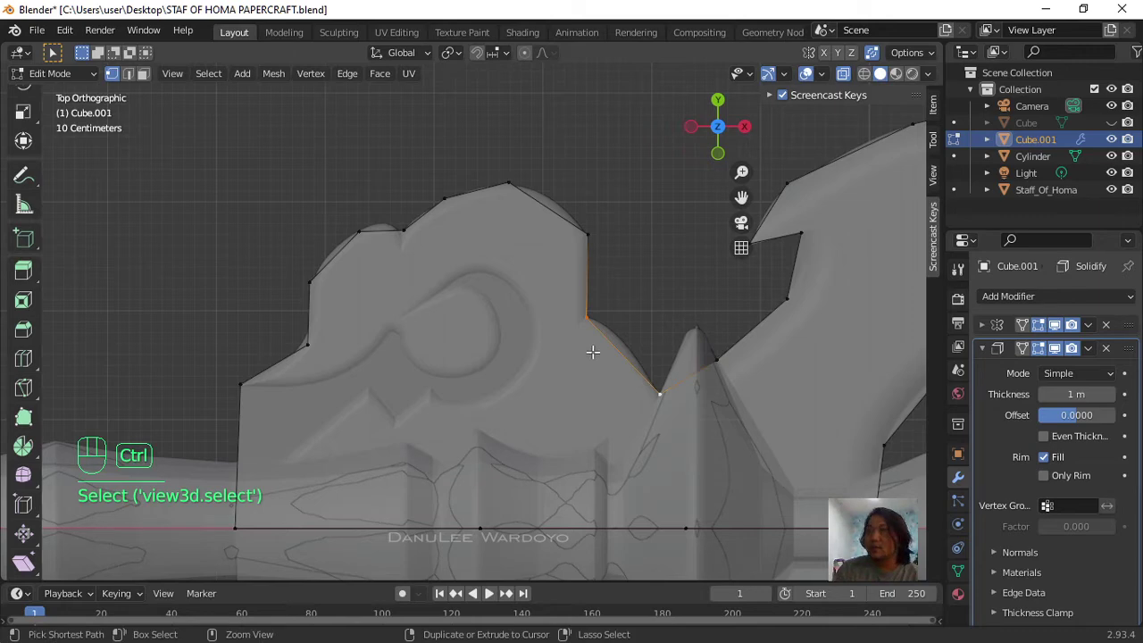
key(ctrl+r)
click(610, 355)
click(625, 354)
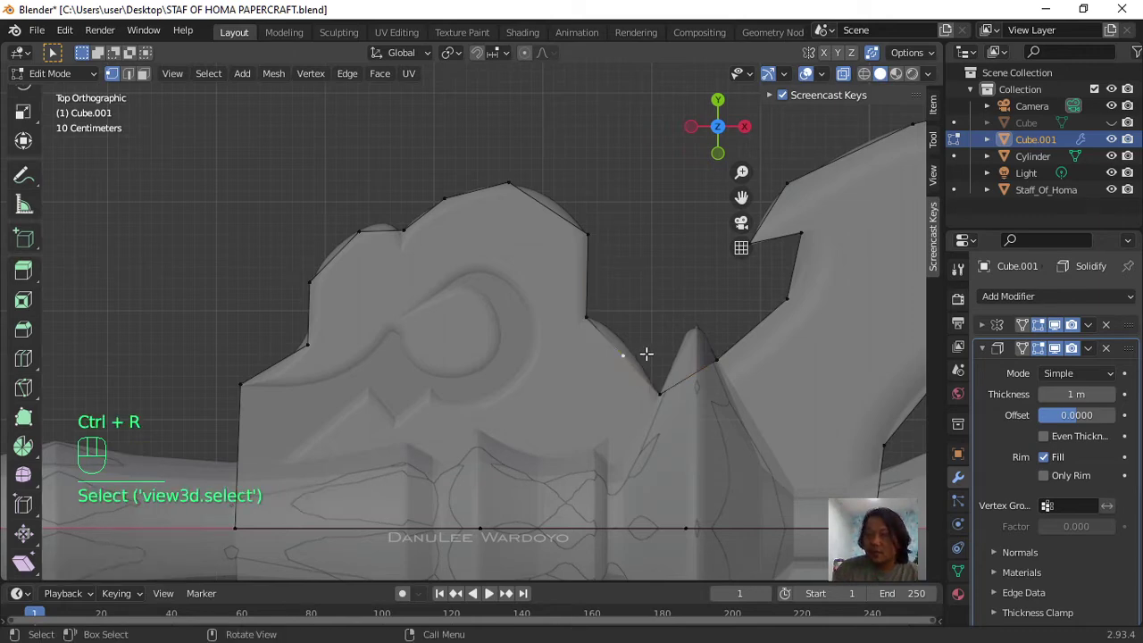
key(g)
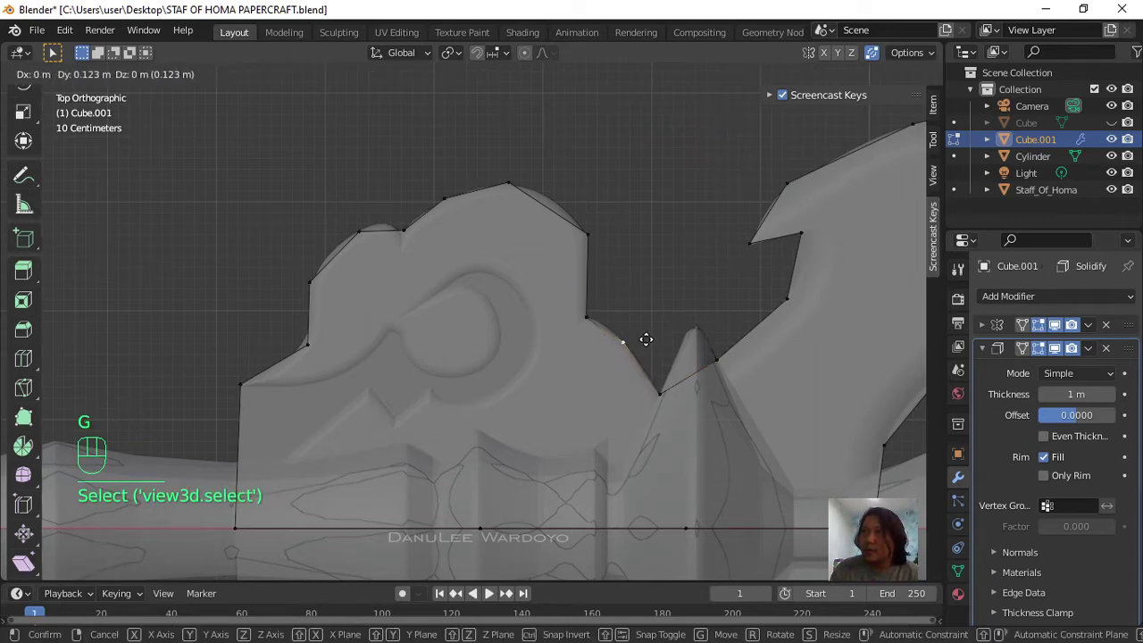
click(647, 339)
Step: Subdivide the edge on the blade side of the guard's peak and move its midpoint vertex outward onto the rounded reference outline
click(528, 177)
shift+click(591, 218)
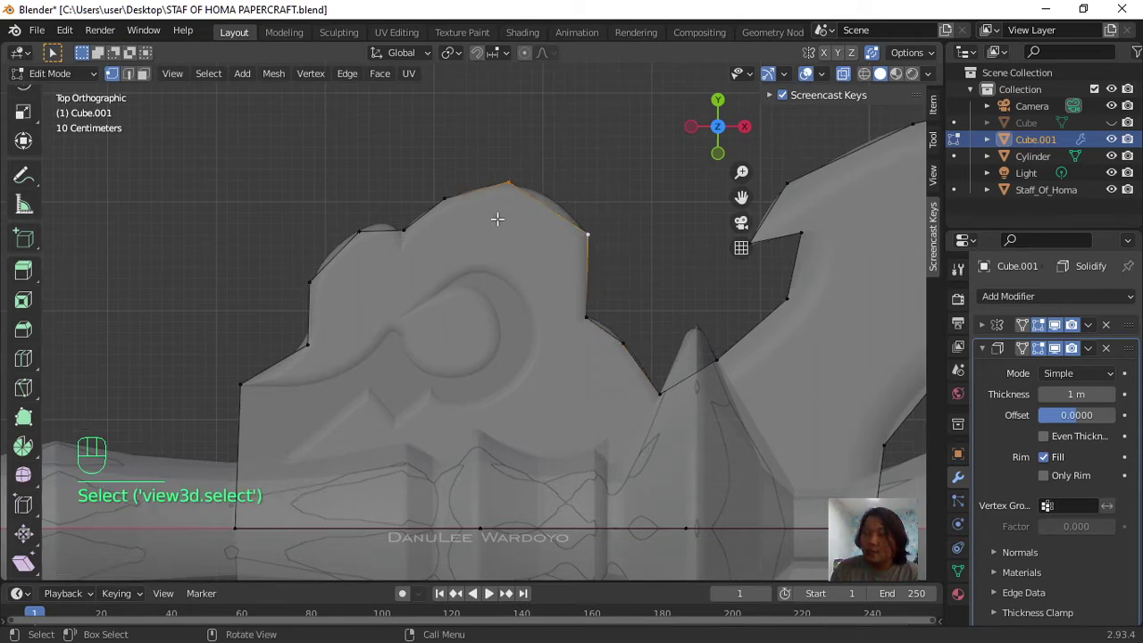
right_click(526, 216)
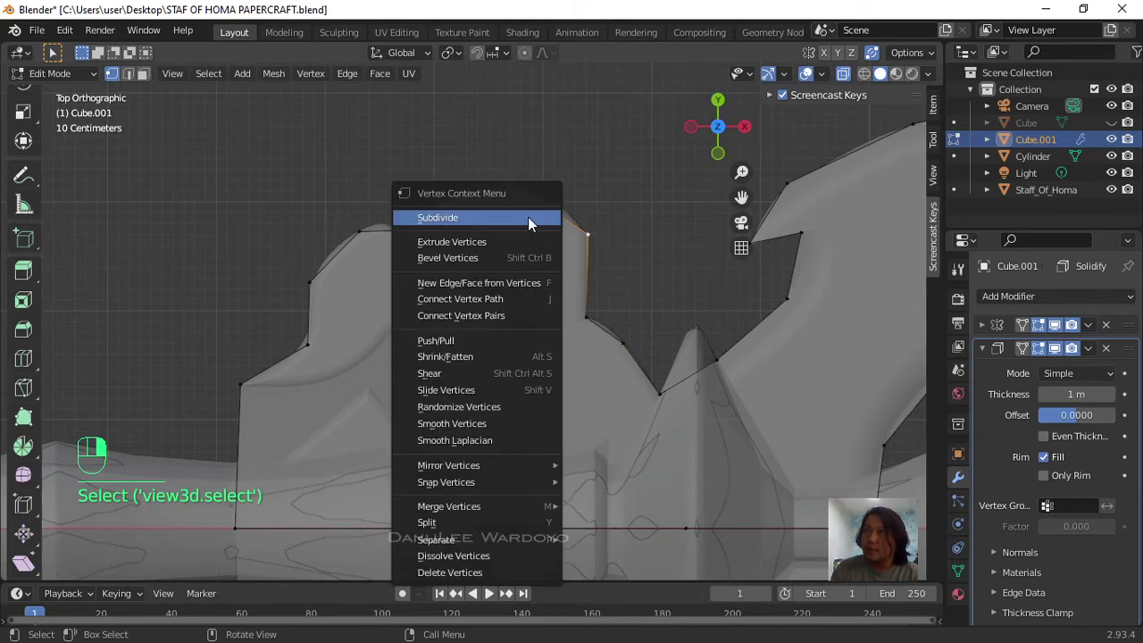
click(526, 219)
click(547, 211)
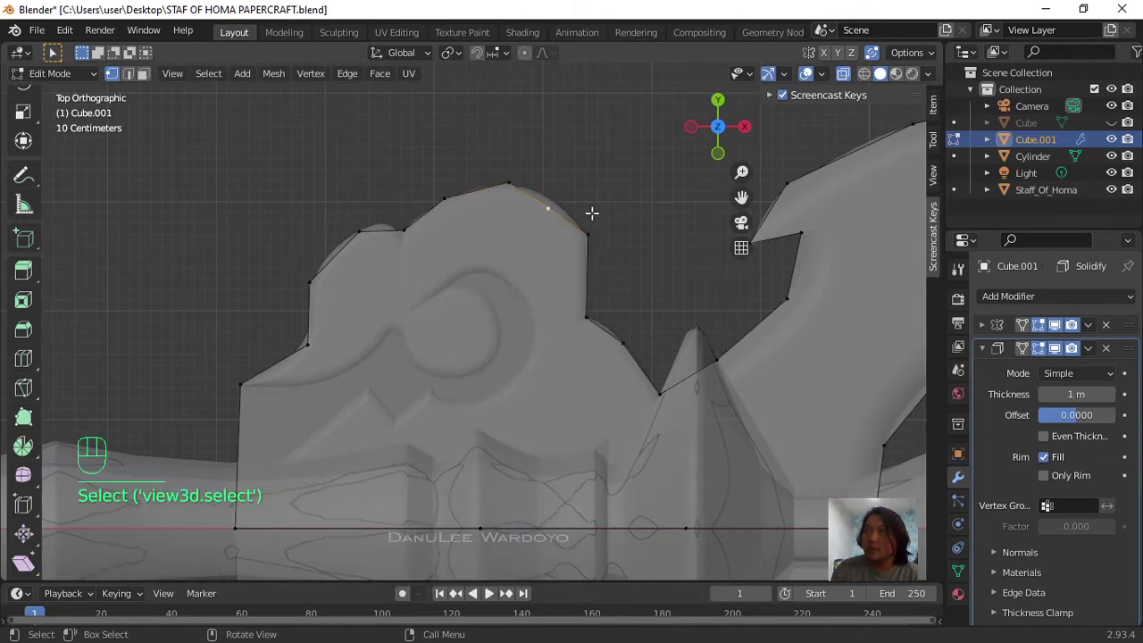
key(g)
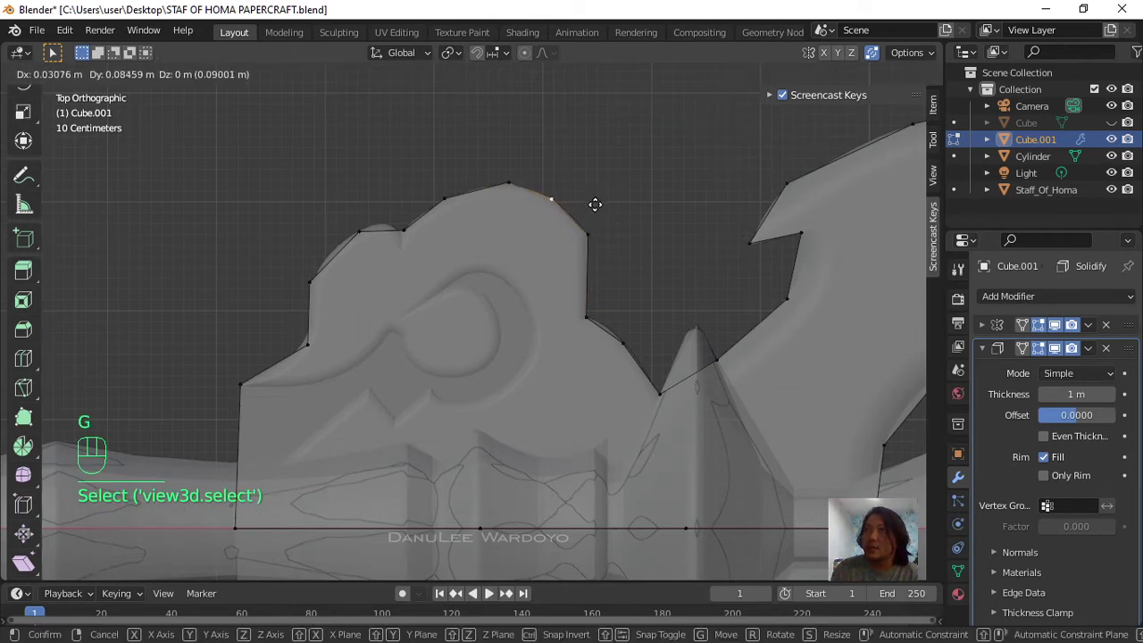
click(586, 211)
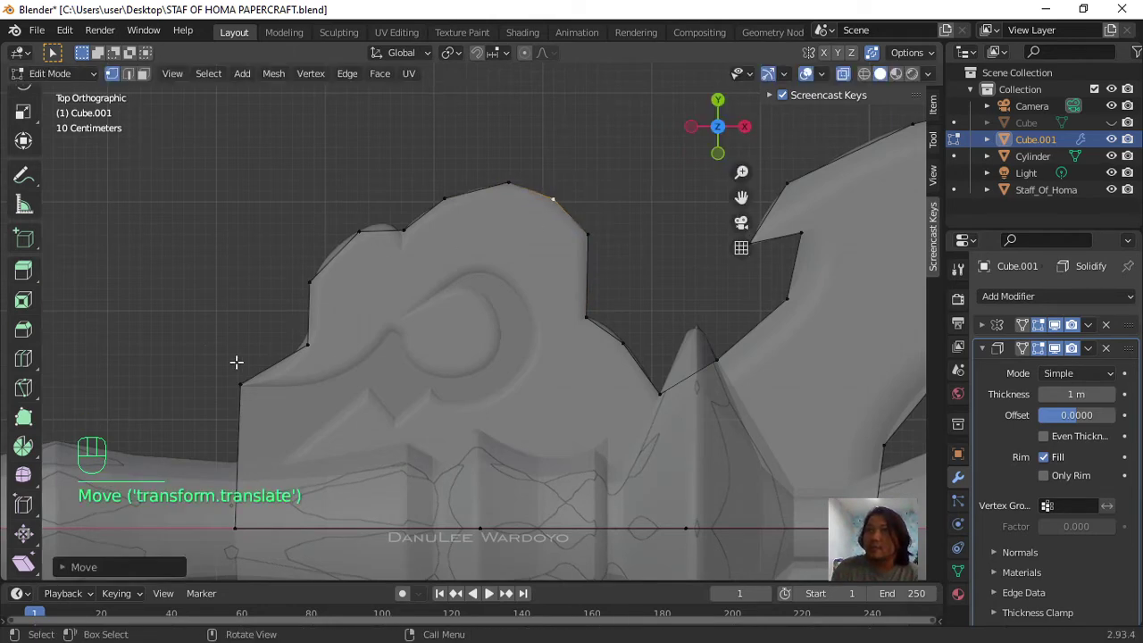
Step: Knife-cut the reference's curled swirl into the guard, from its outer corner around the spiral and back to the straight end edge
key(k)
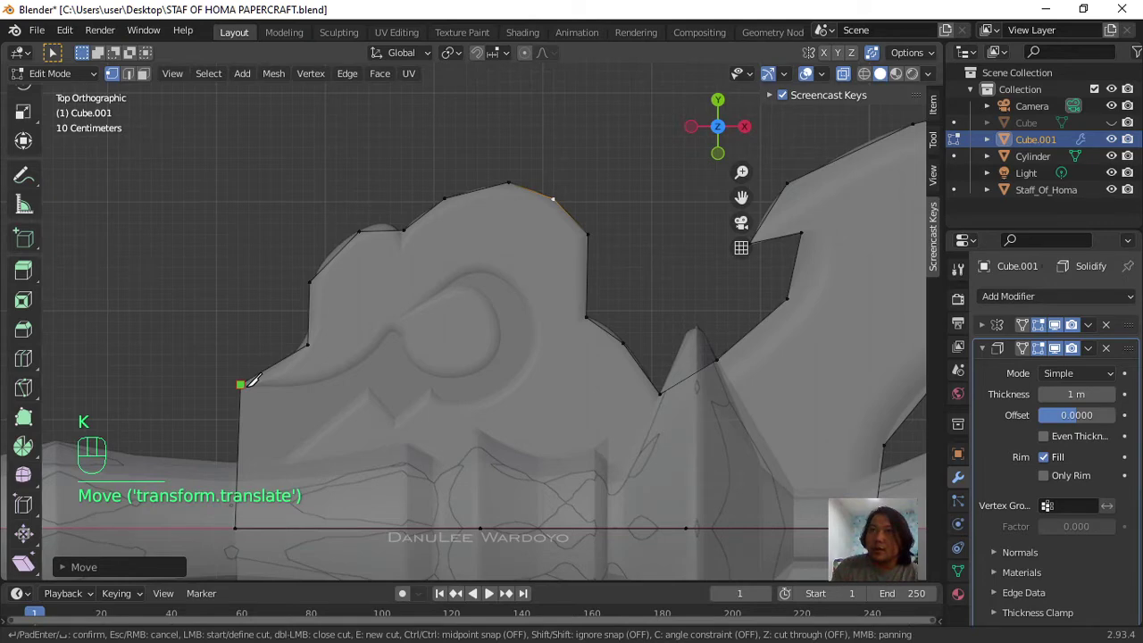
click(250, 382)
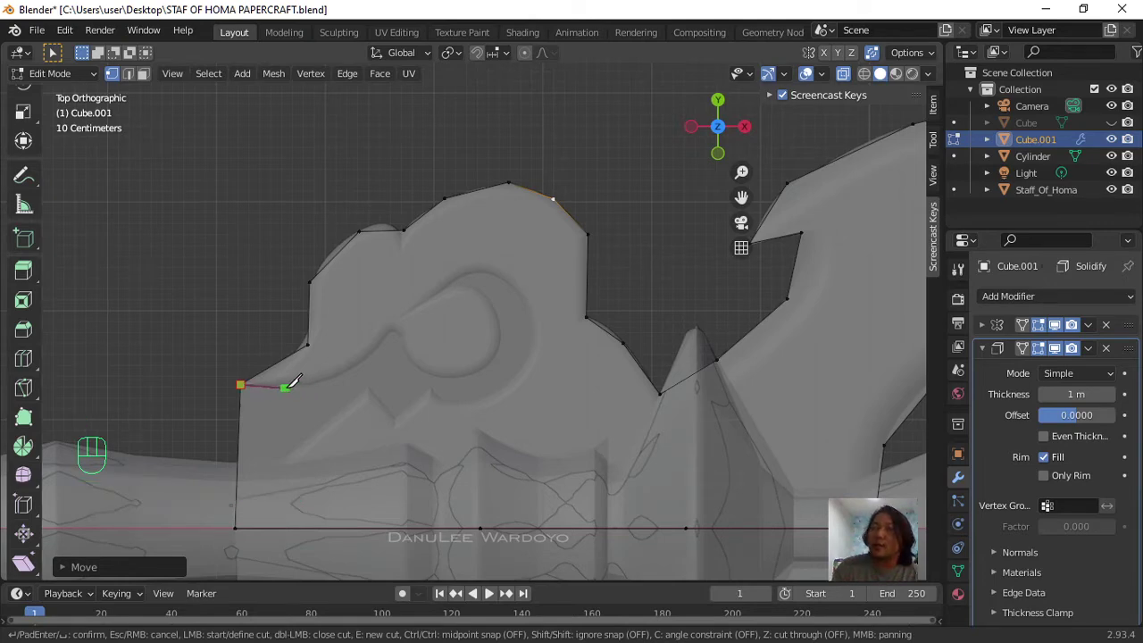
click(313, 386)
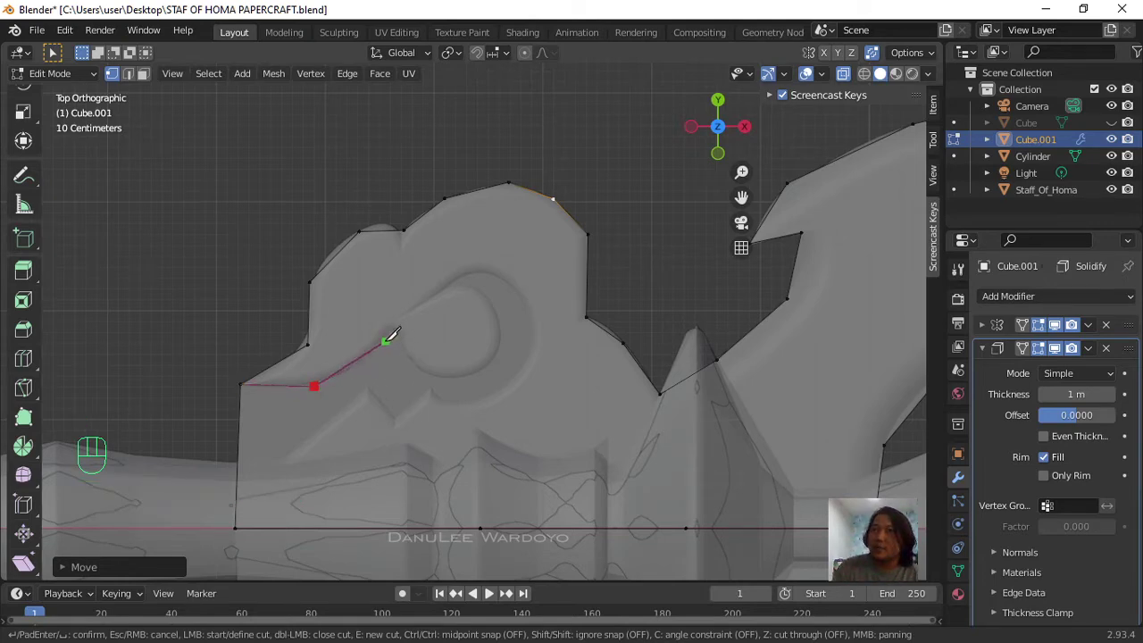
click(358, 365)
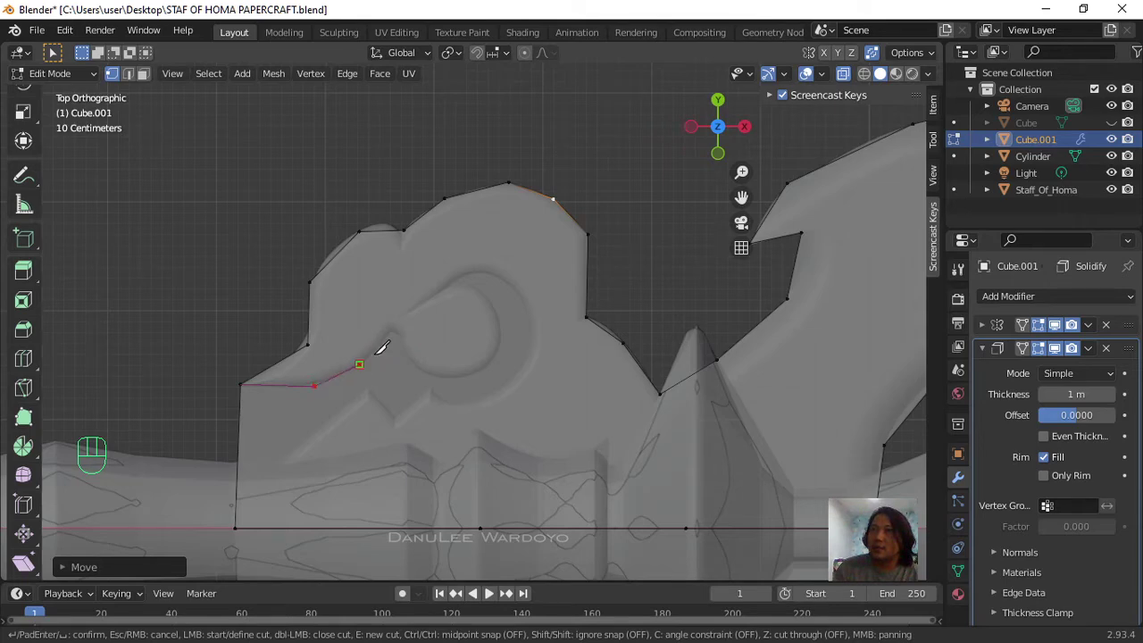
click(401, 337)
click(421, 369)
click(479, 371)
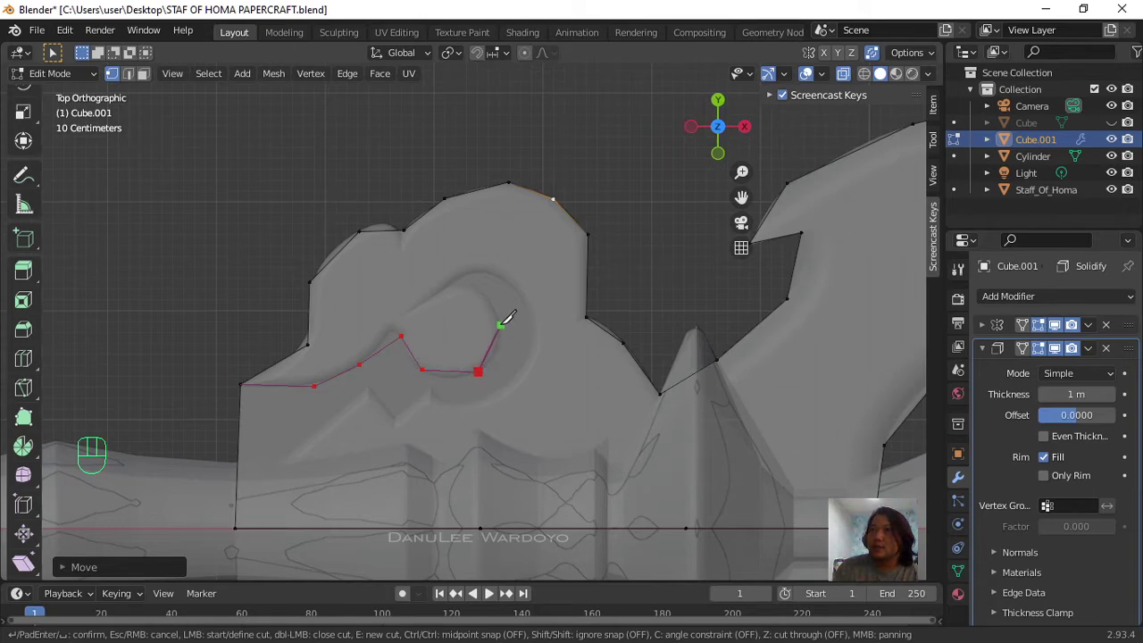
click(501, 335)
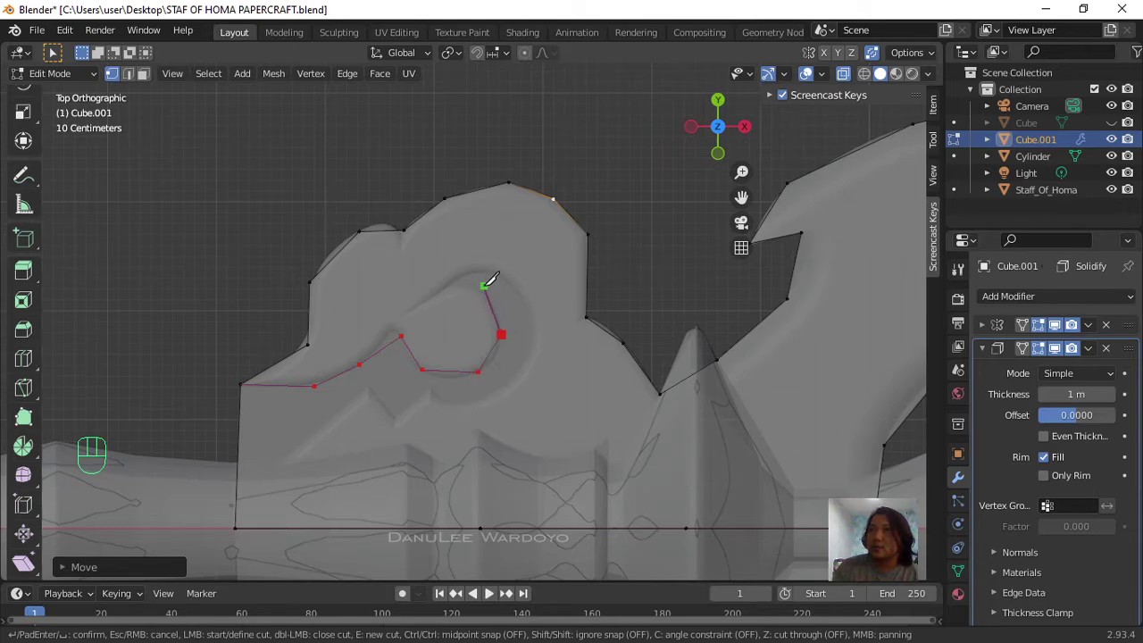
click(486, 294)
click(441, 287)
click(483, 270)
click(525, 291)
click(539, 333)
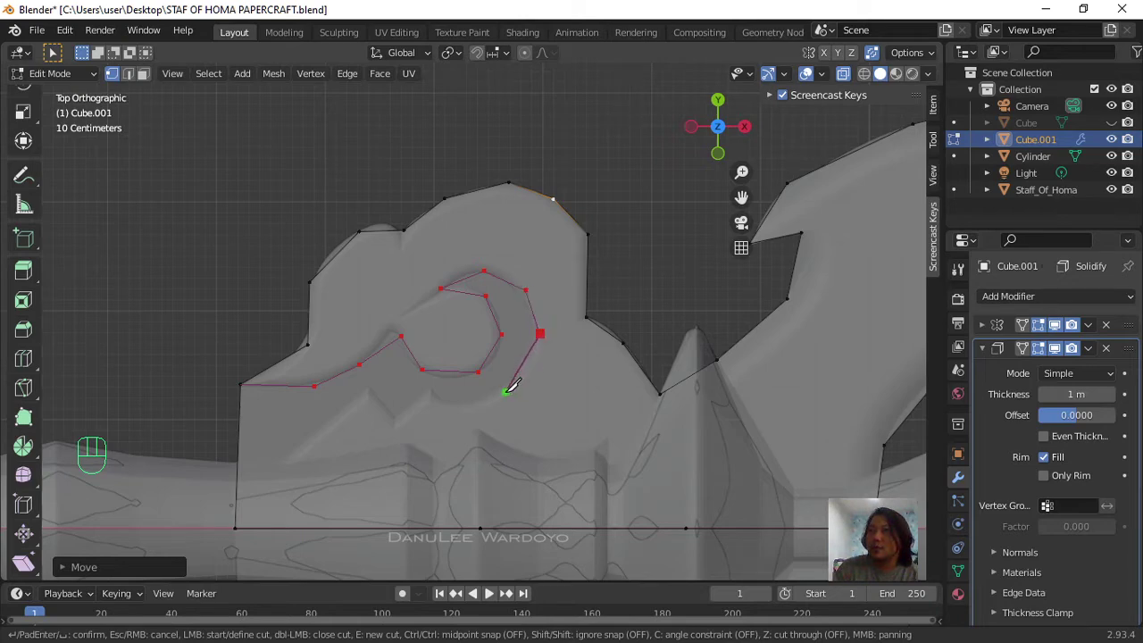
click(507, 391)
click(466, 407)
click(430, 387)
click(397, 416)
click(366, 387)
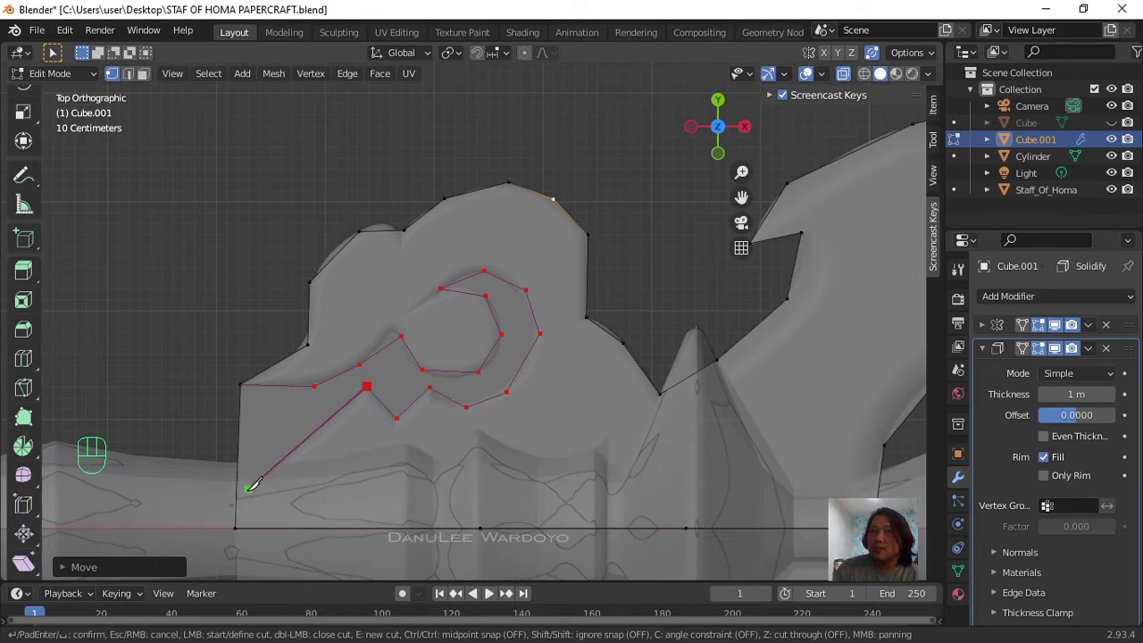
click(236, 493)
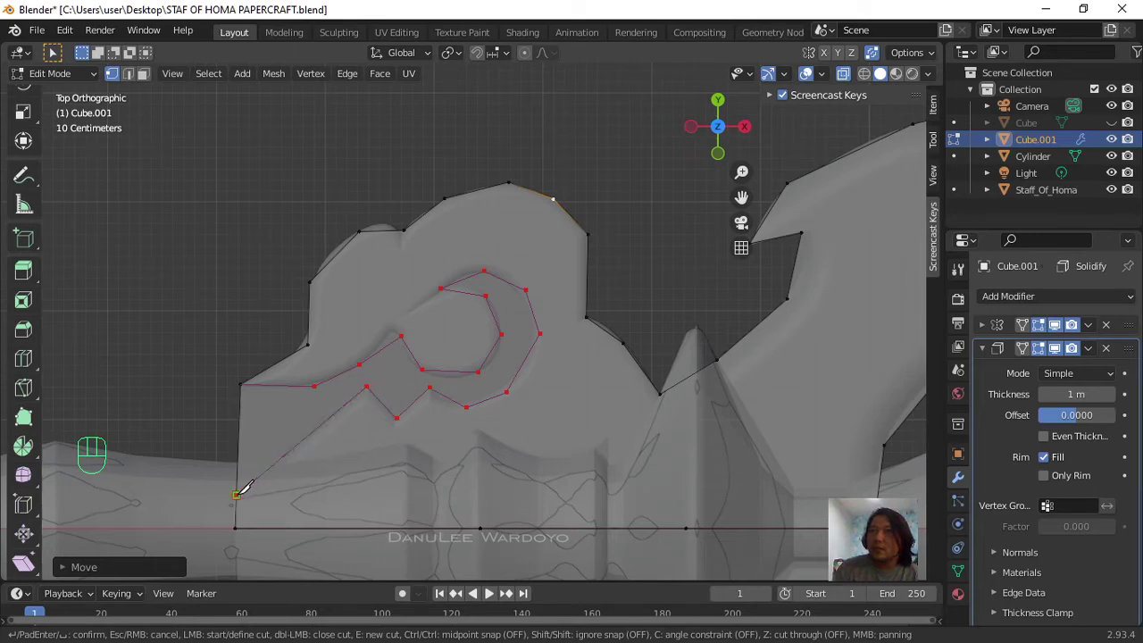
key(Return)
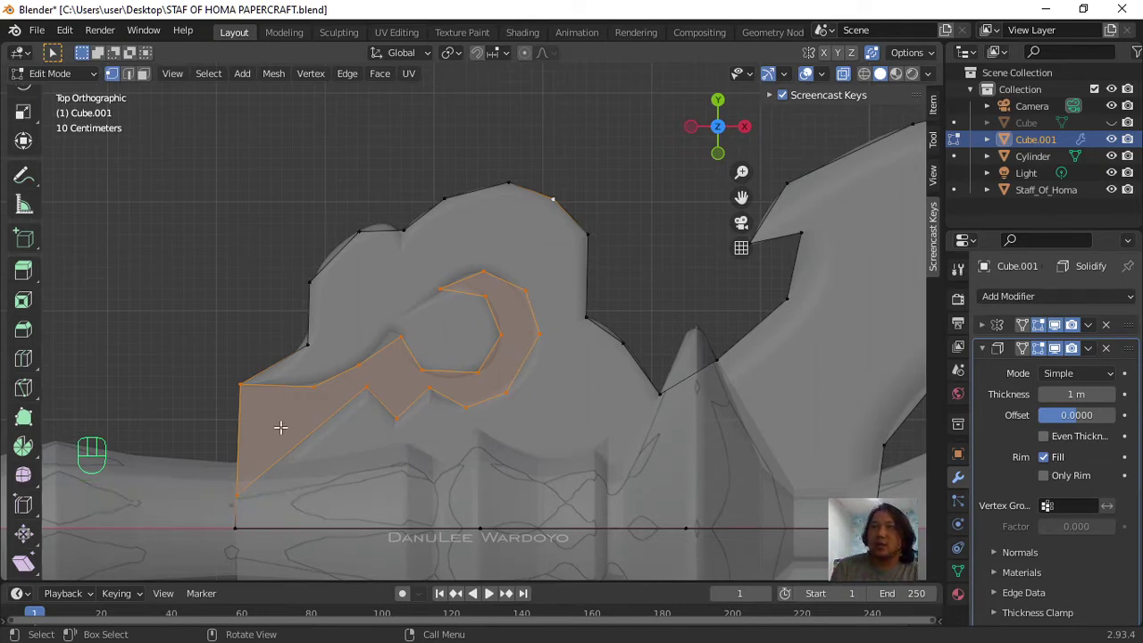
Step: Delete the swirl-shaped face from the guard and hide the Staff_Of_Homa reference model
key(x)
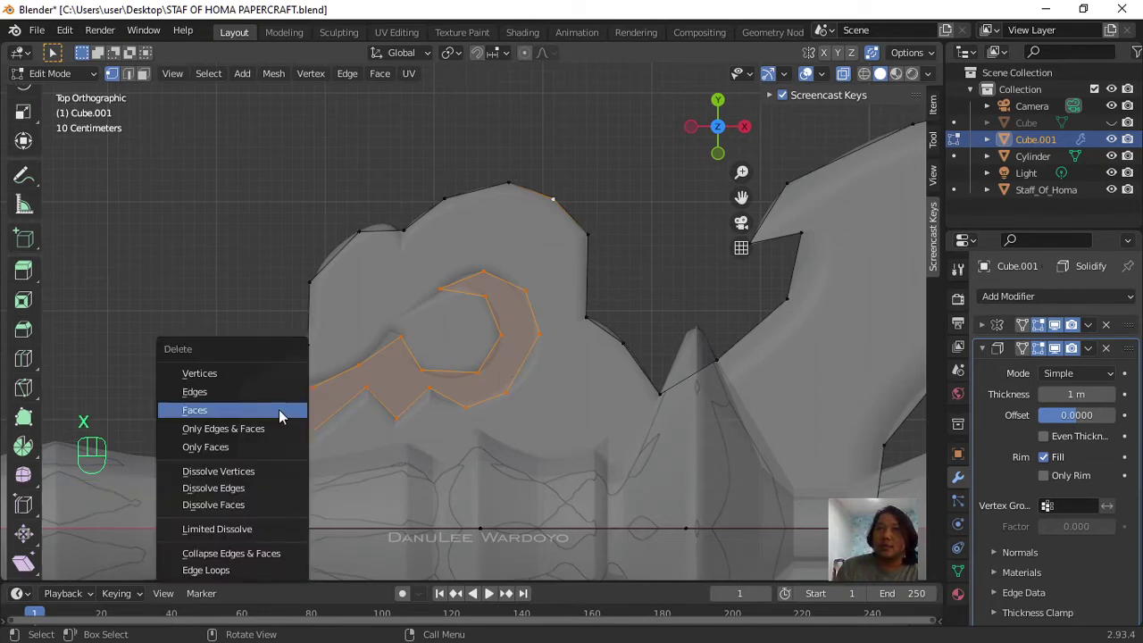
click(280, 413)
scroll(383, 382, down, 6)
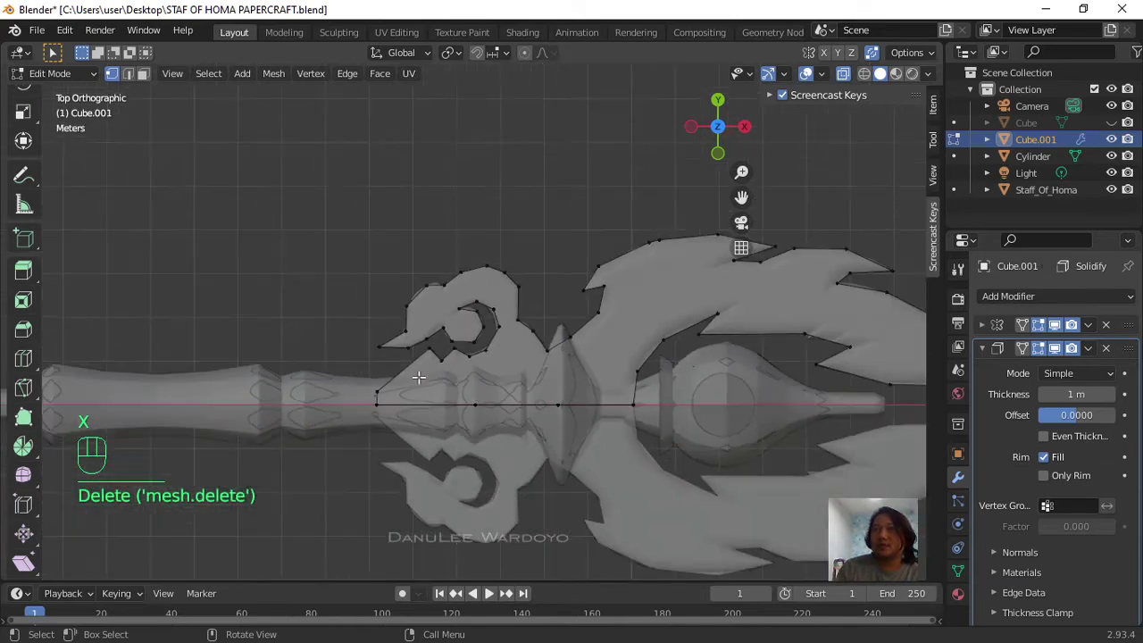
shift+middle_drag(548, 426, 484, 292)
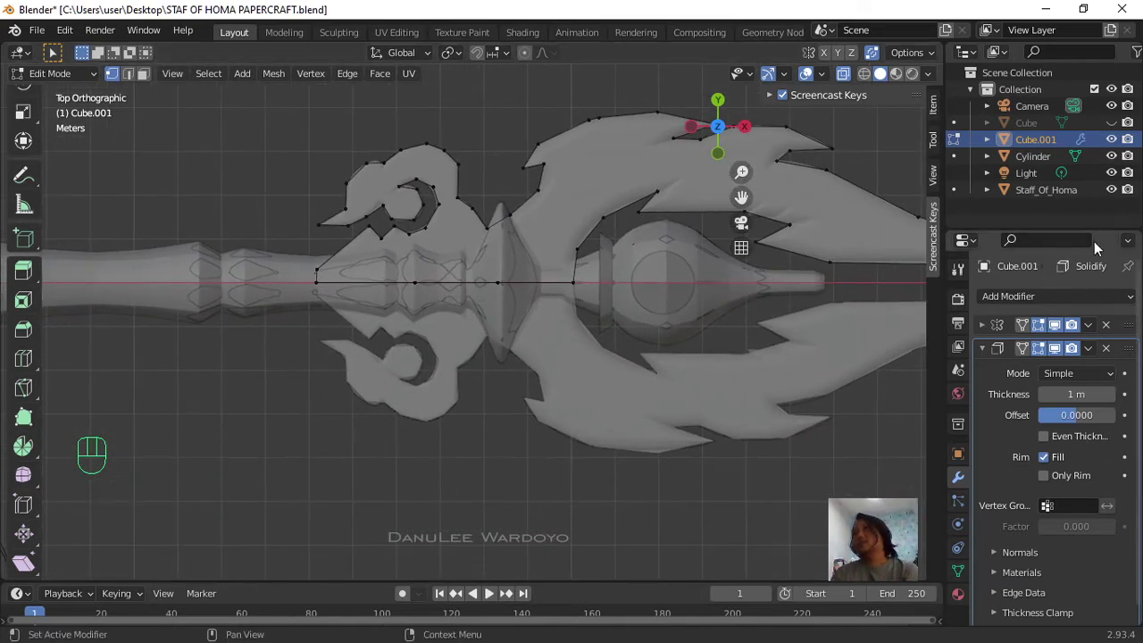
click(1110, 189)
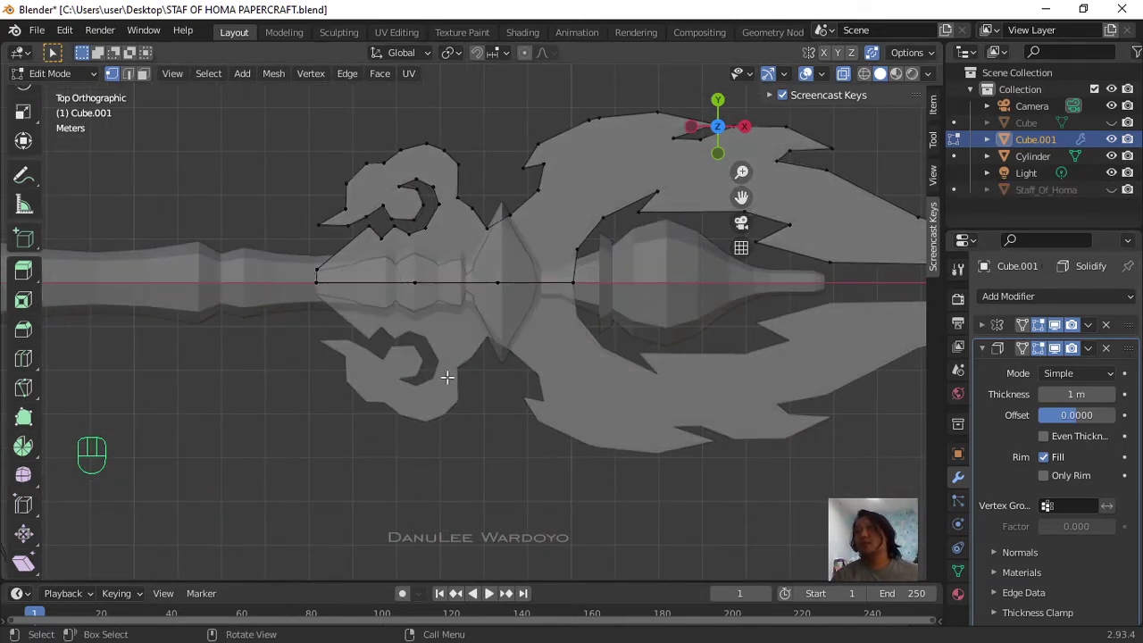
Step: Examine the mirrored guard's swirl cut-outs and the blade outline from the top at several distances
scroll(444, 388, down, 2)
scroll(446, 389, up, 3)
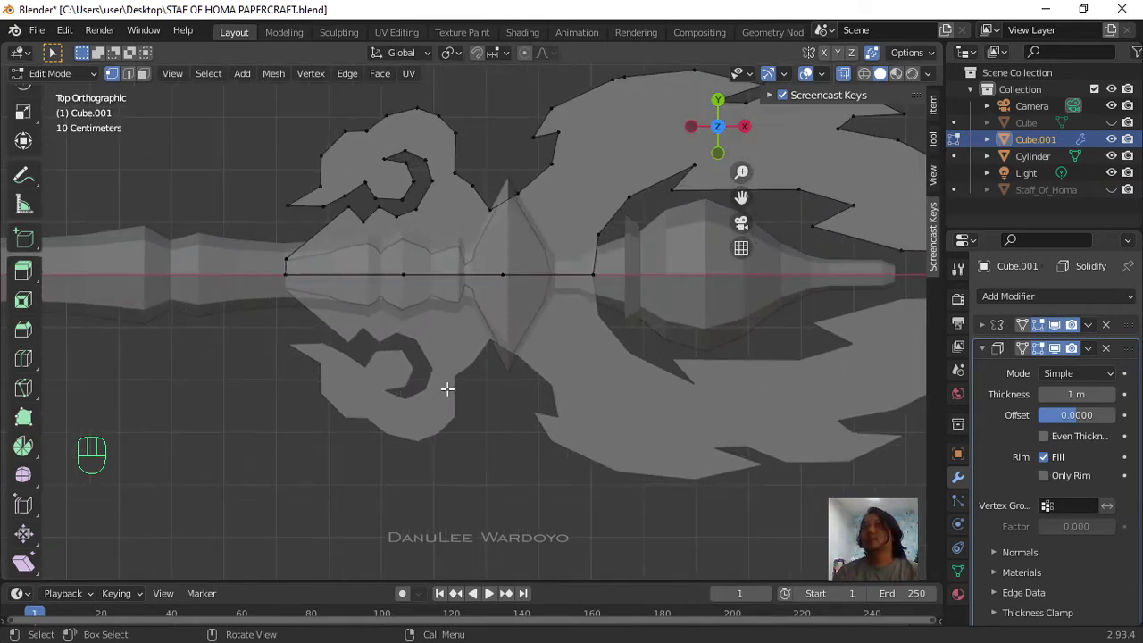
scroll(448, 388, down, 2)
scroll(438, 235, up, 4)
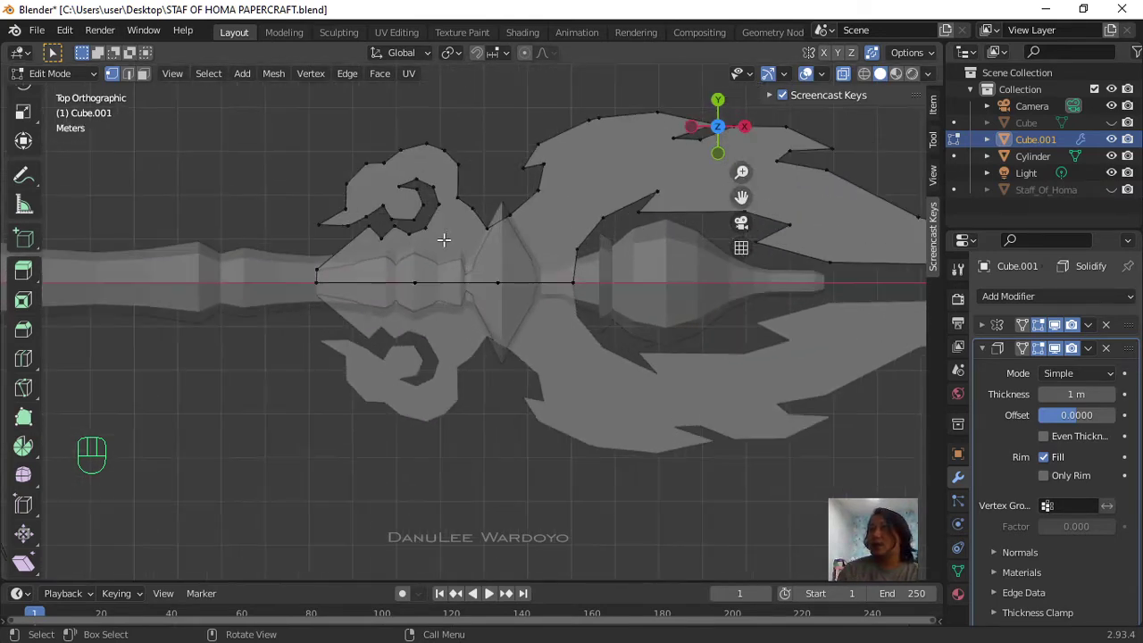
scroll(488, 313, down, 2)
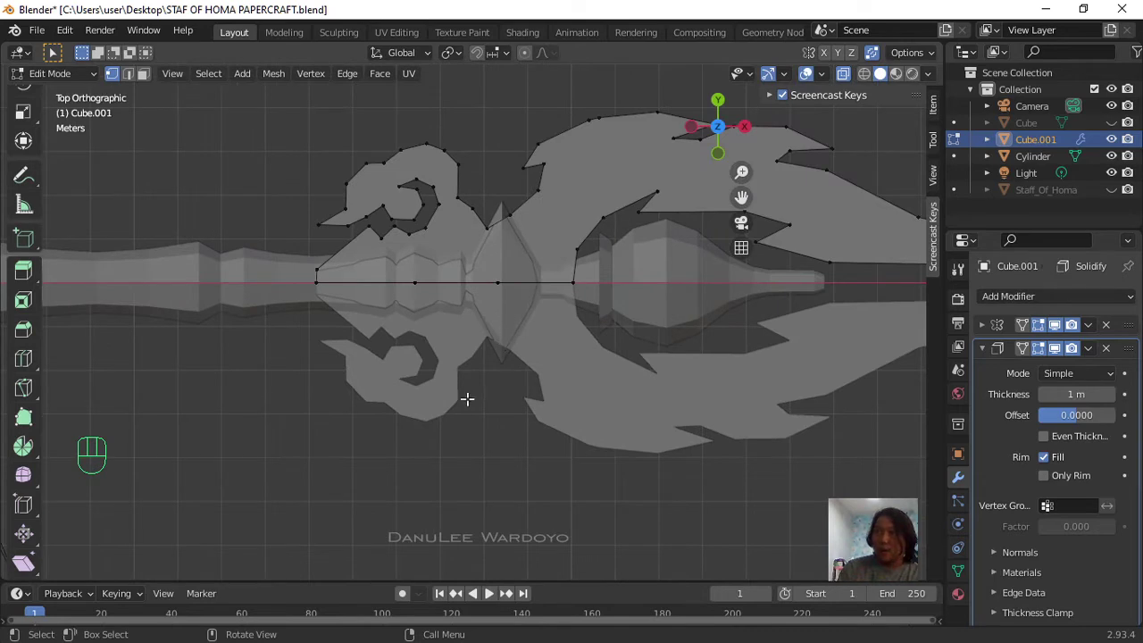
scroll(485, 392, up, 2)
shift+middle_drag(506, 380, 233, 374)
scroll(233, 373, up, 1)
scroll(260, 318, down, 2)
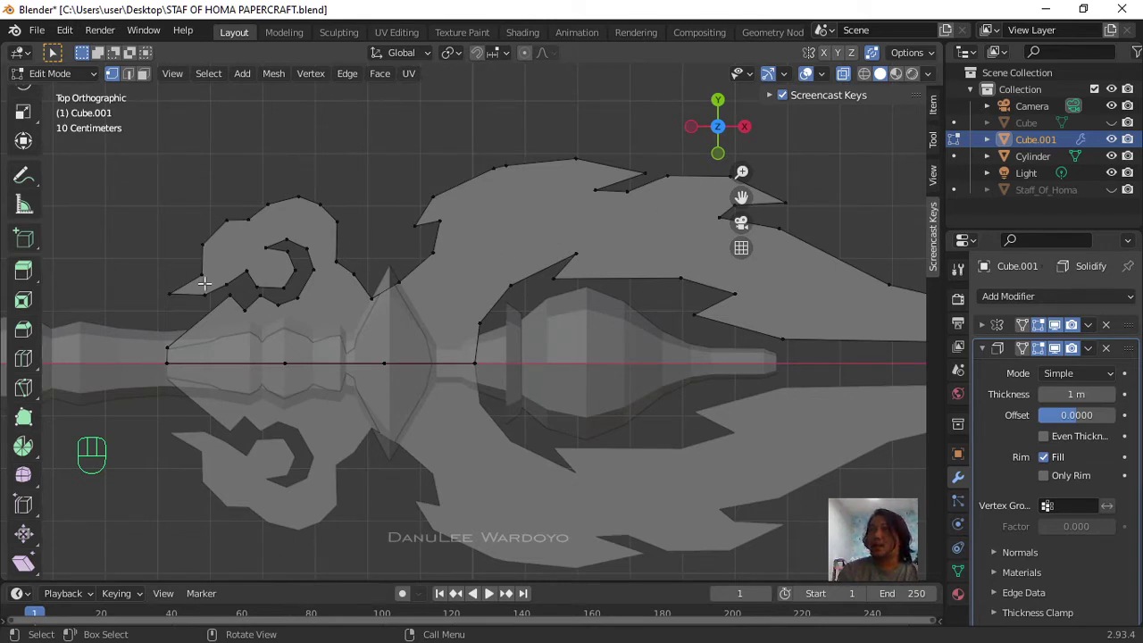
scroll(594, 235, down, 2)
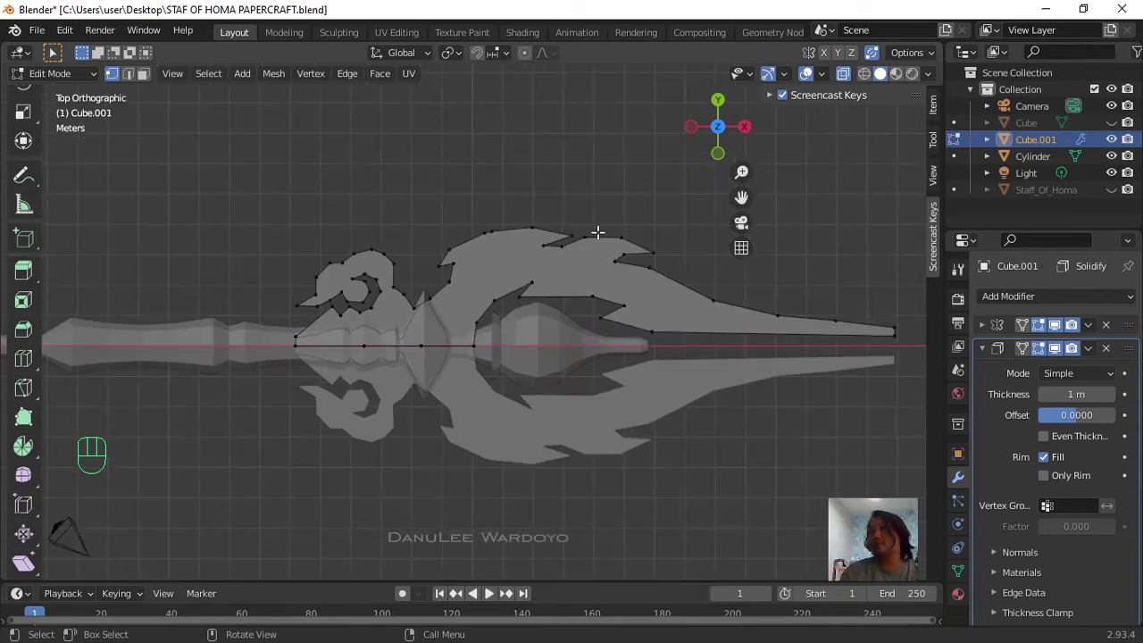
Step: Inspect the mirrored blade and guard from the top and in perspective, and turn off X-ray display
scroll(616, 257, up, 1)
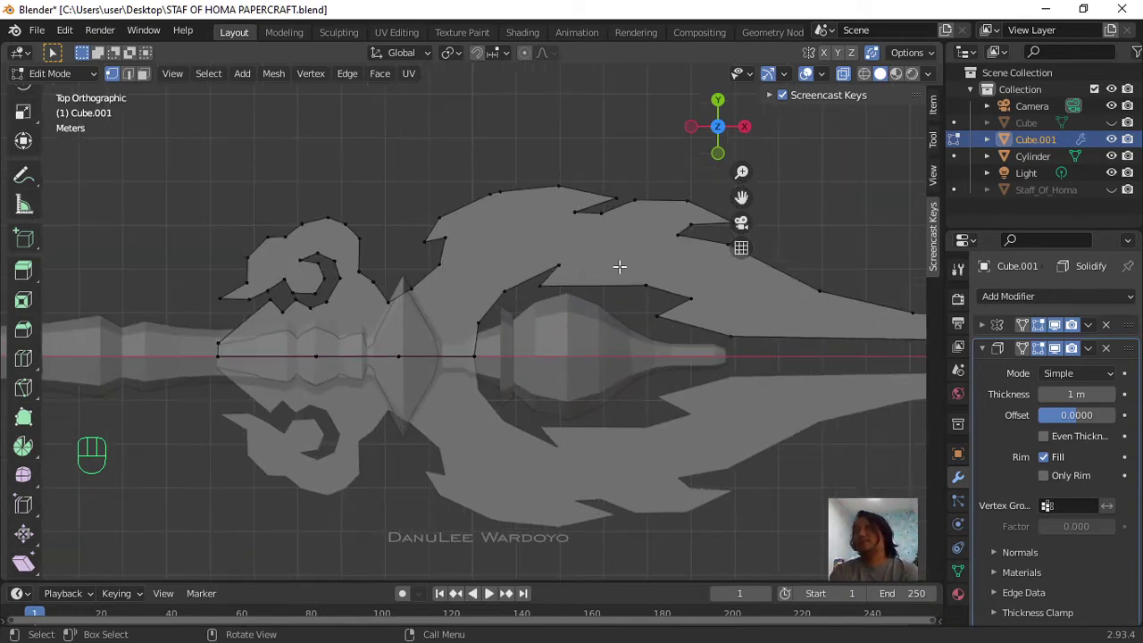
scroll(621, 271, down, 1)
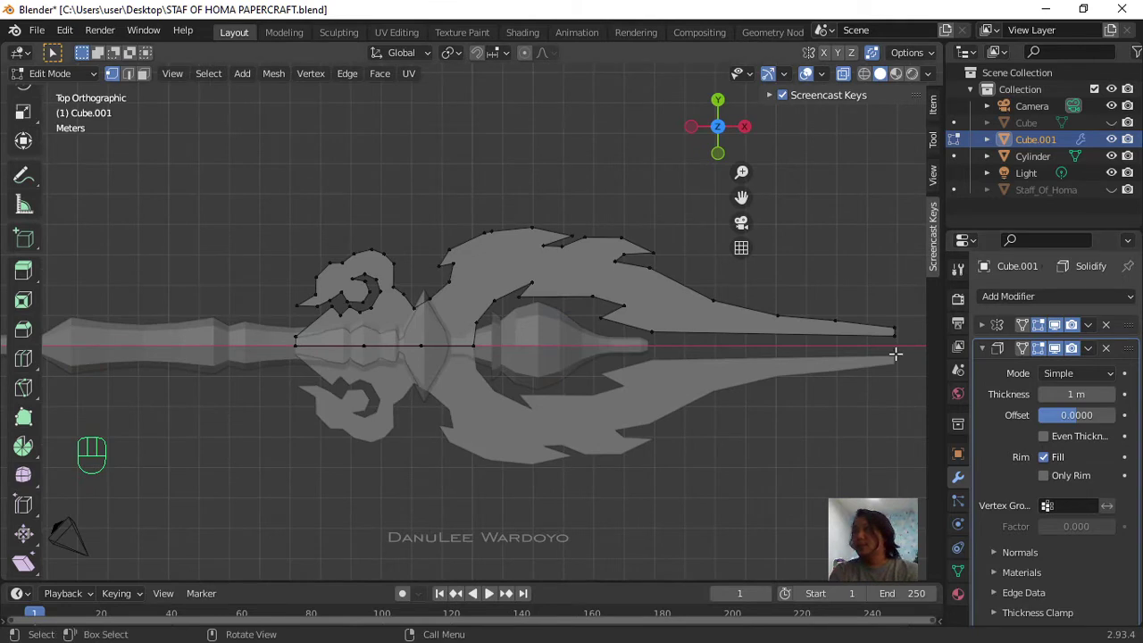
scroll(571, 283, up, 2)
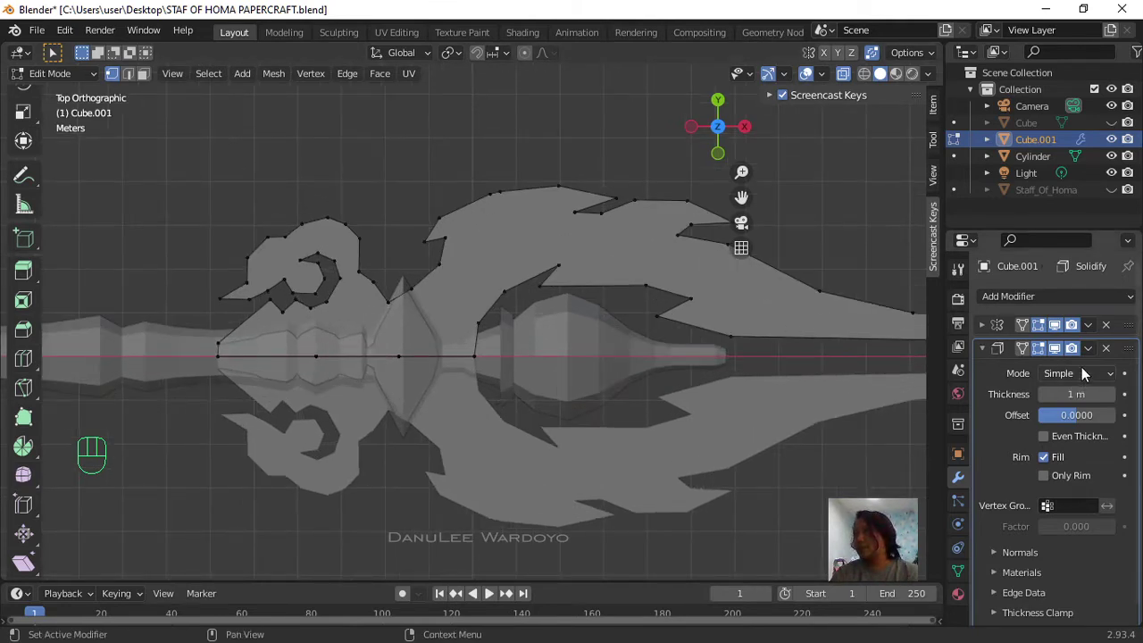
scroll(506, 413, down, 2)
middle_drag(548, 429, 458, 385)
scroll(581, 368, down, 2)
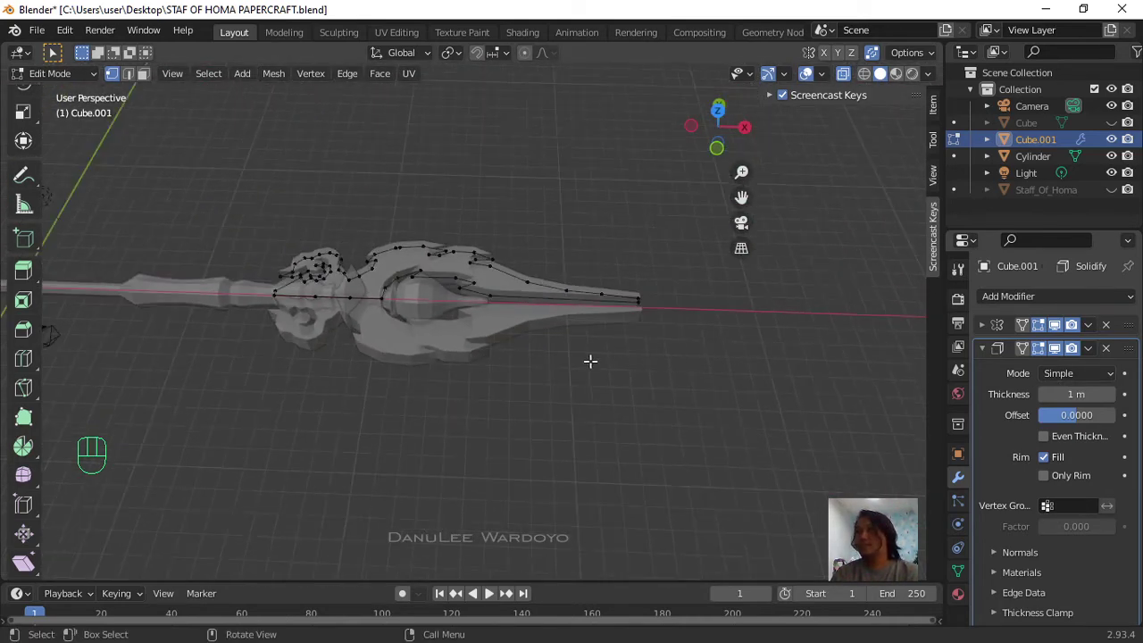
middle_drag(590, 361, 510, 390)
click(844, 75)
Step: Start a Wavefront OBJ export and create a folder named PAPERCRAFT HOMA on the Desktop
click(36, 30)
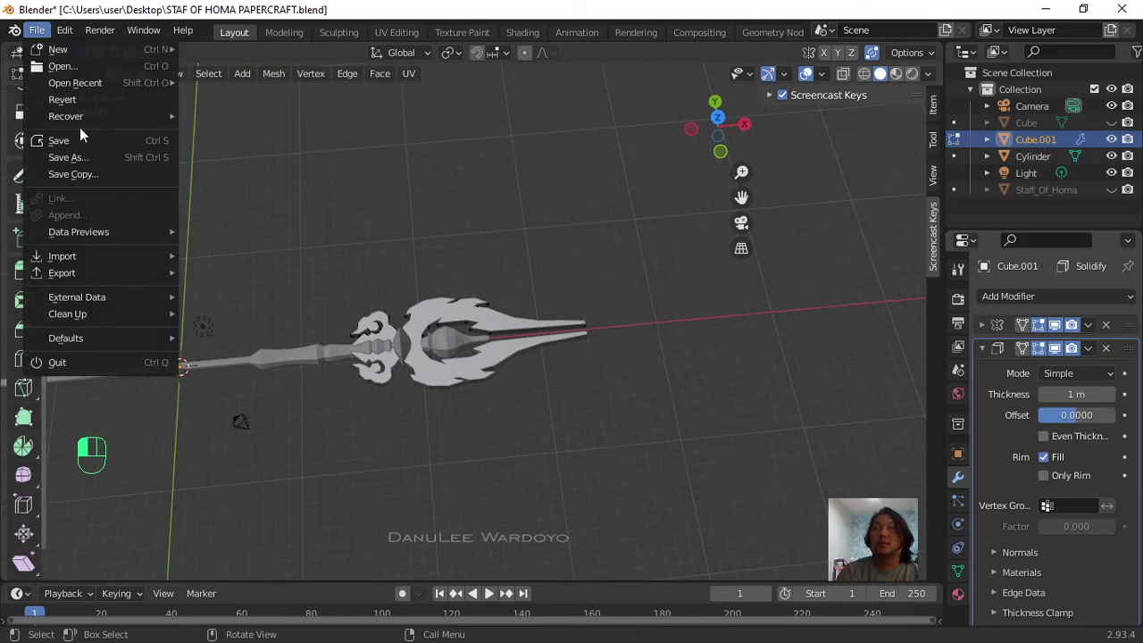
mouse_move(94, 277)
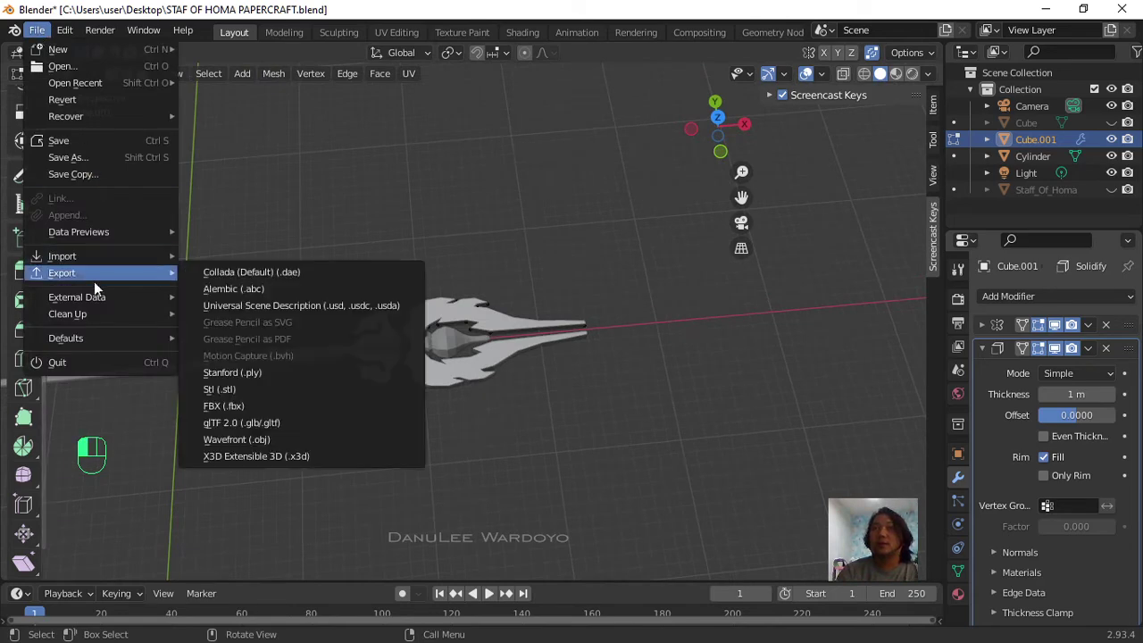
click(245, 441)
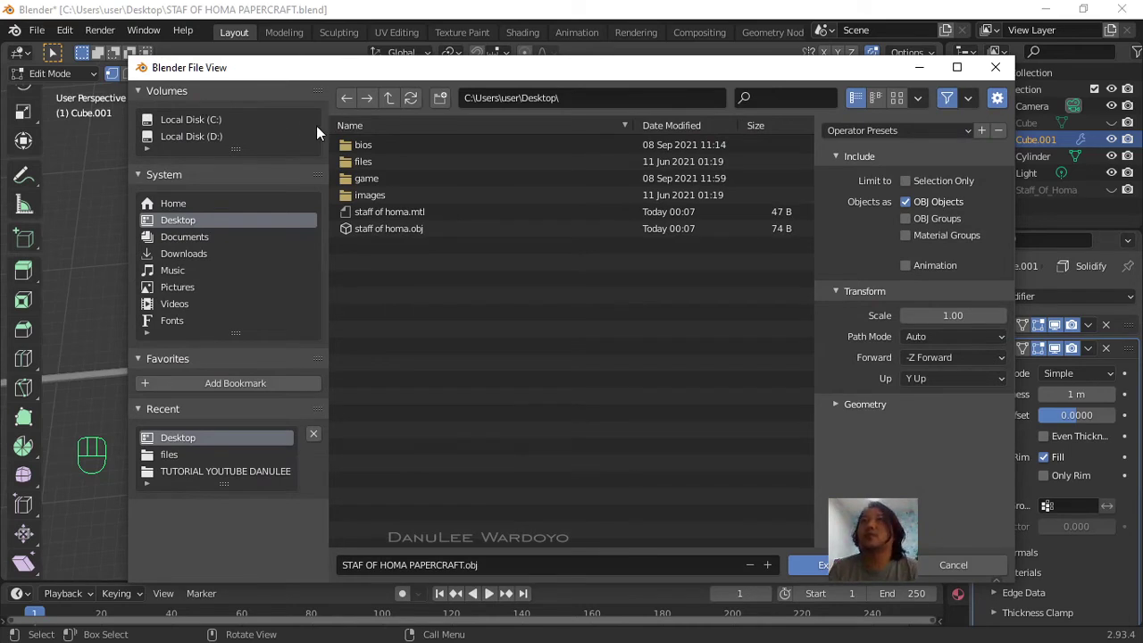
click(182, 223)
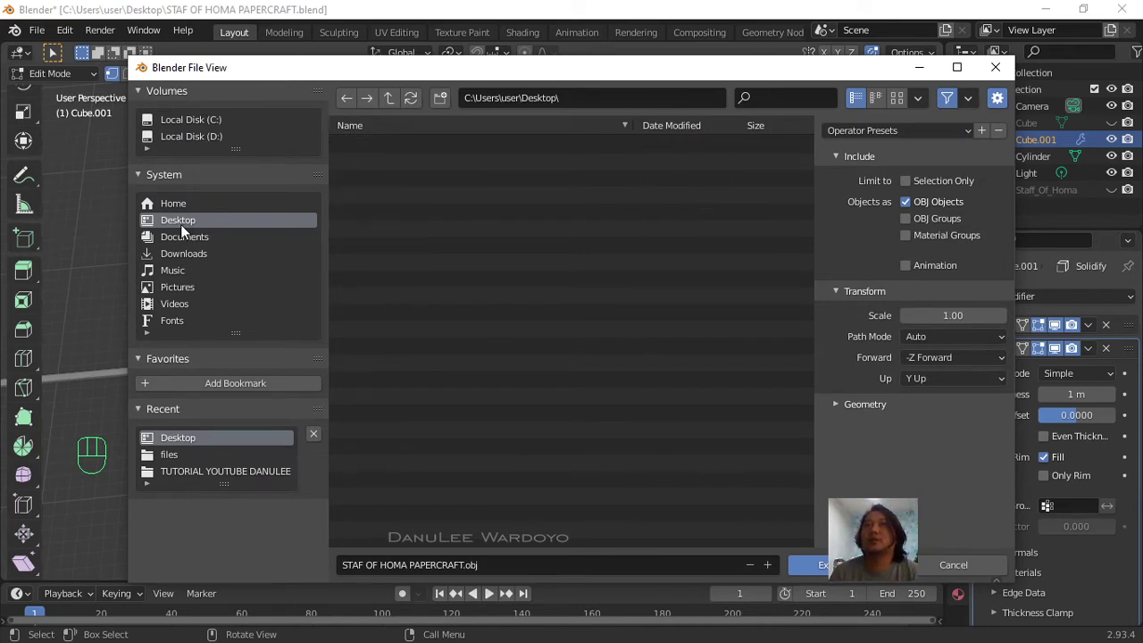
click(446, 97)
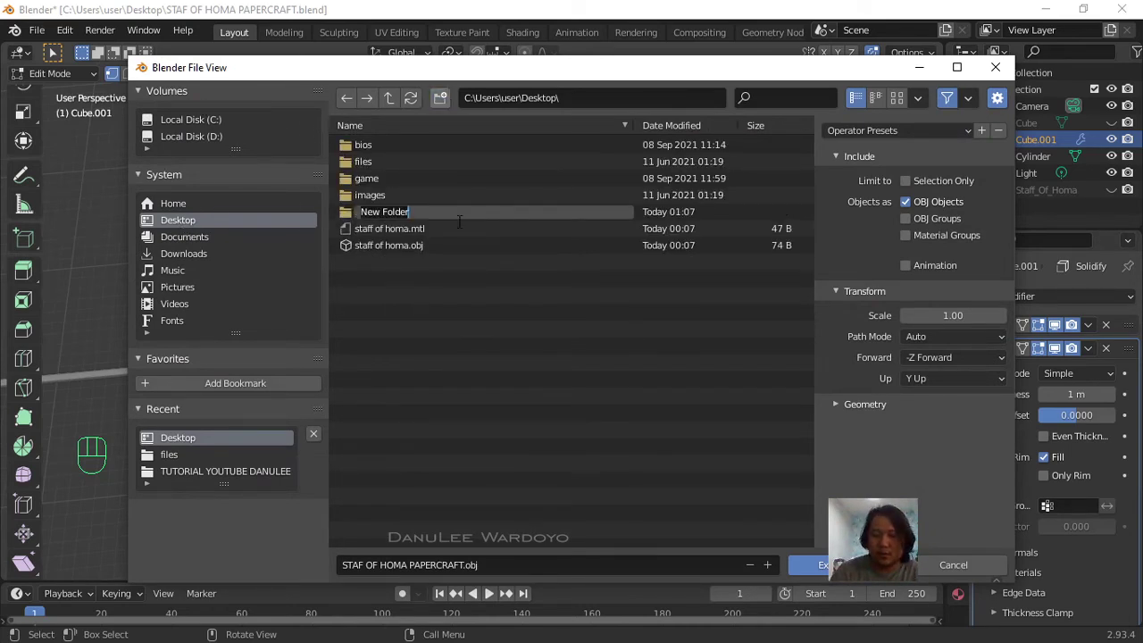
text(PAPERCRAFT)
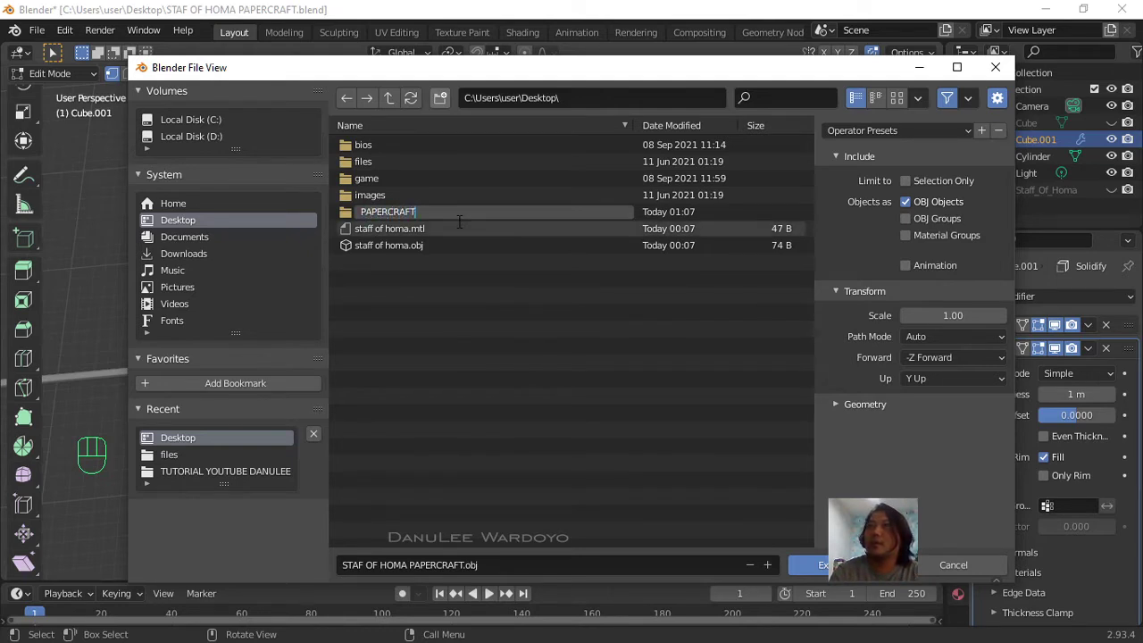
text( HOMA)
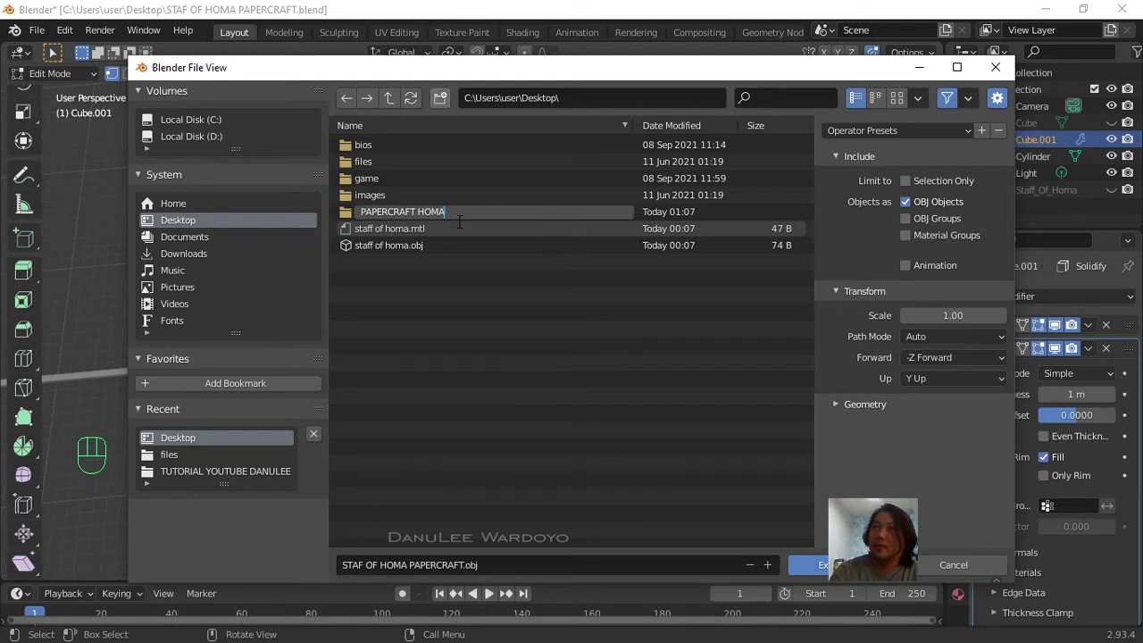
key(Return)
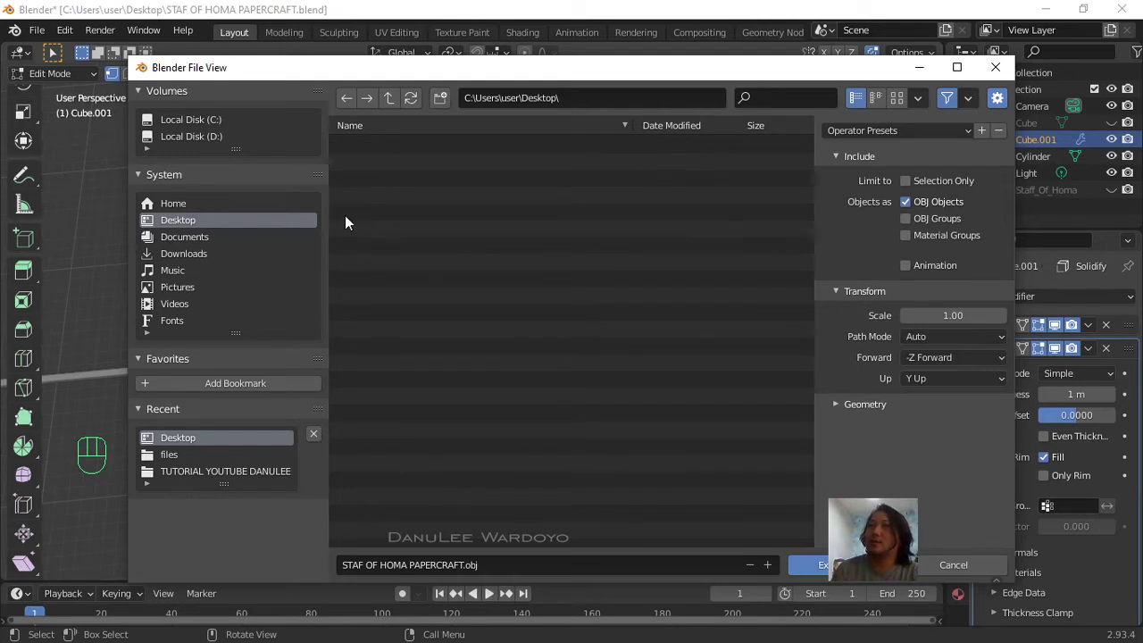
click(346, 214)
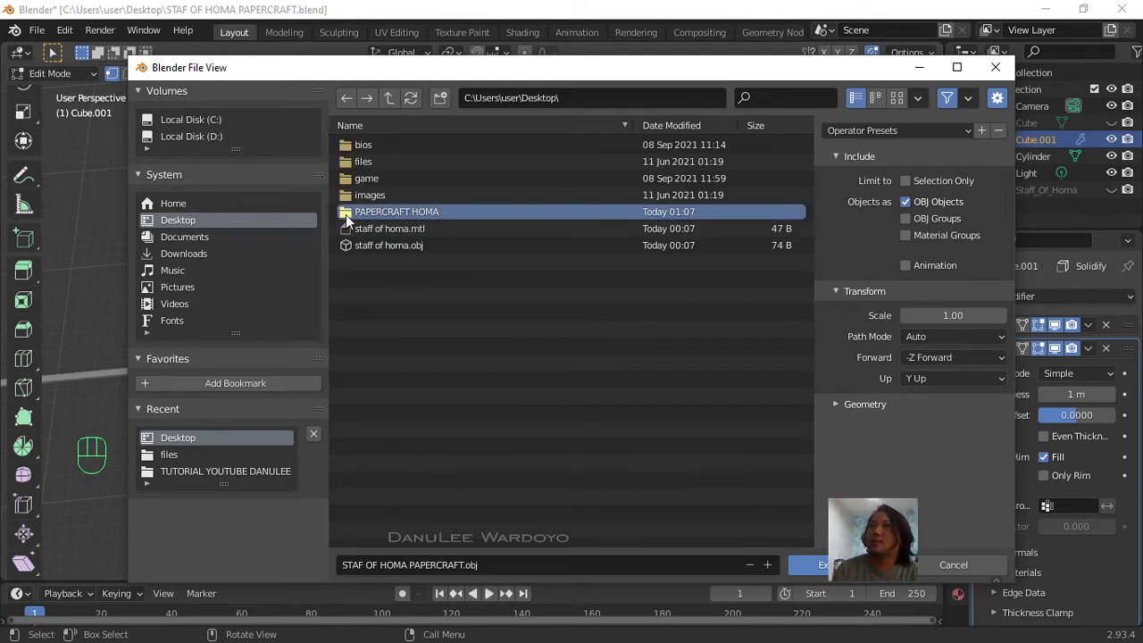
double_click(346, 214)
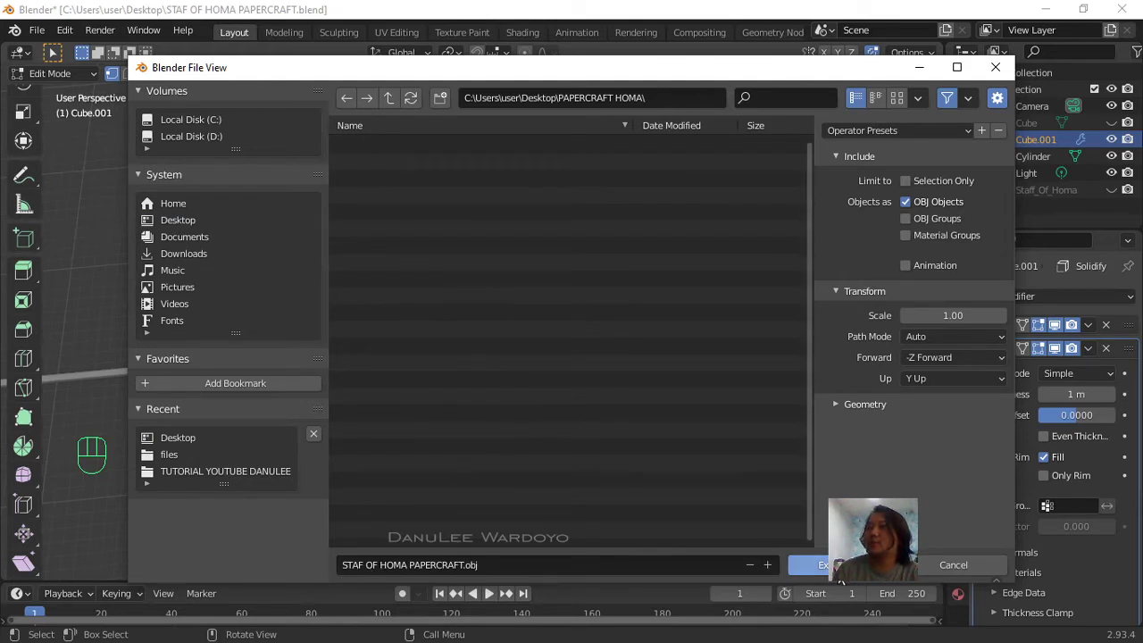
click(905, 181)
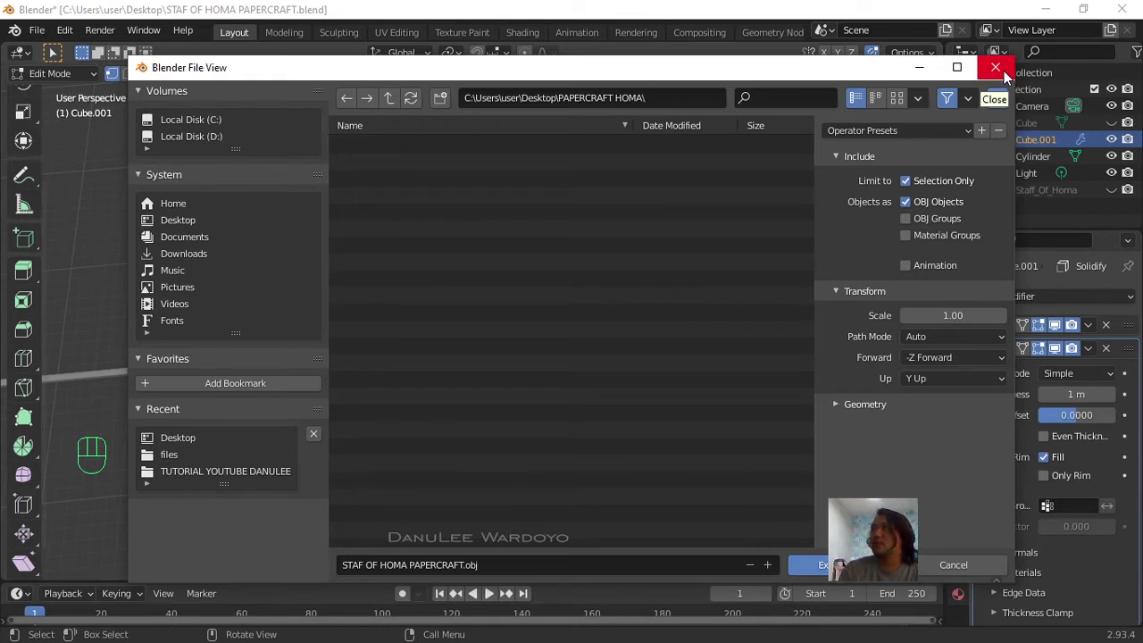
click(1037, 138)
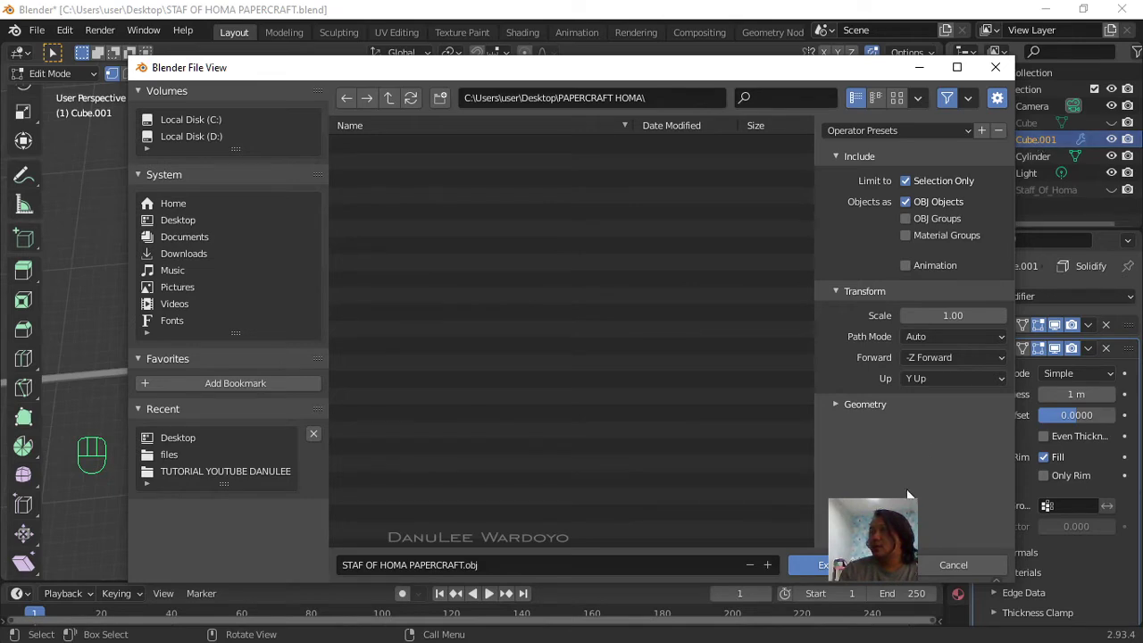
click(942, 560)
Step: Switch the blade and guard mesh from Edit Mode to Object Mode
scroll(523, 383, up, 1)
scroll(523, 380, down, 4)
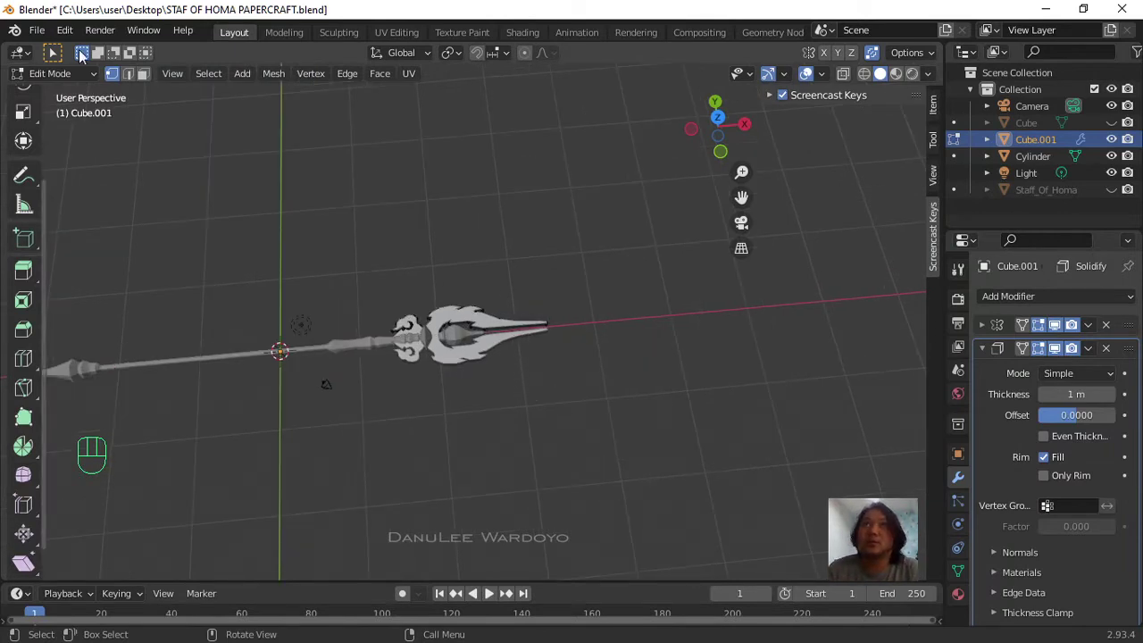
click(55, 73)
click(55, 93)
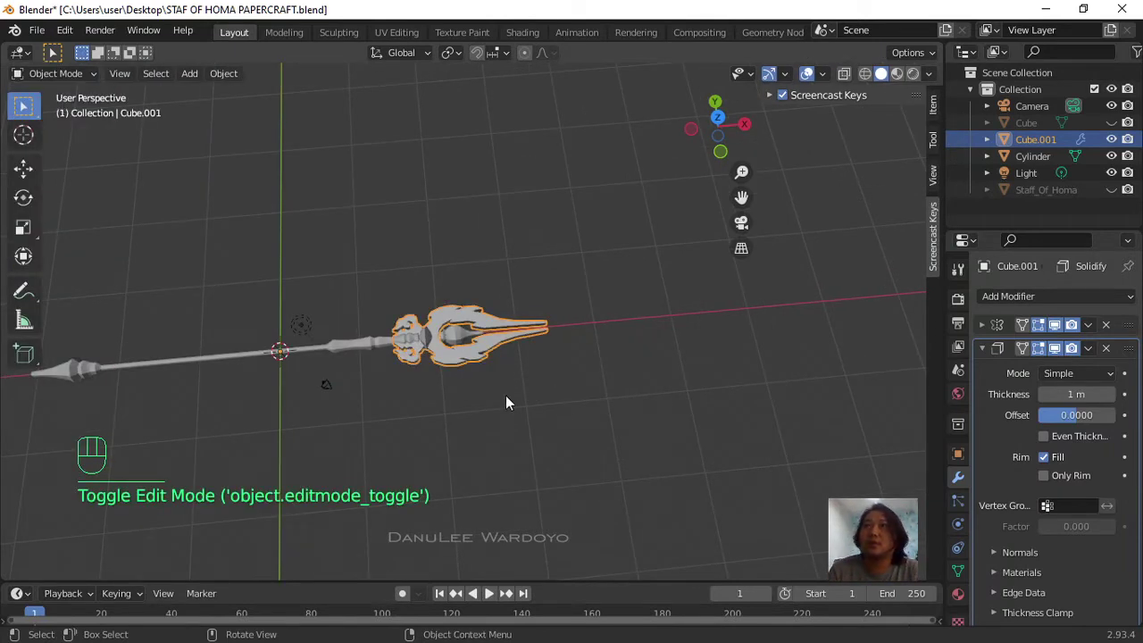
Step: Select the blade-and-guard object Cube.001 and the shaft object Cylinder together
click(620, 413)
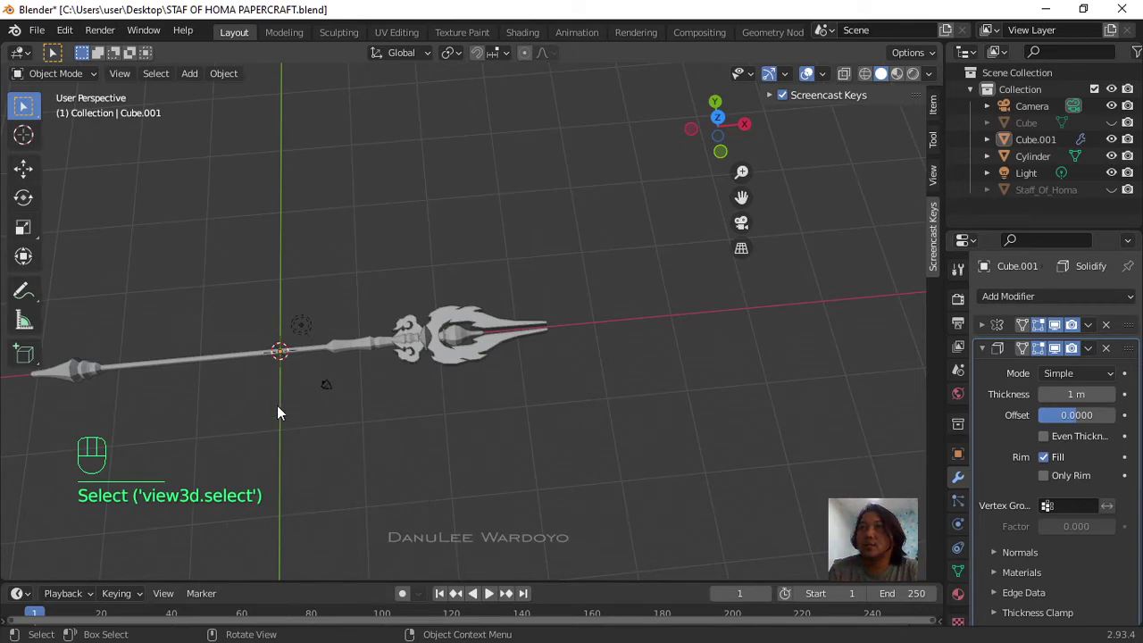
click(203, 359)
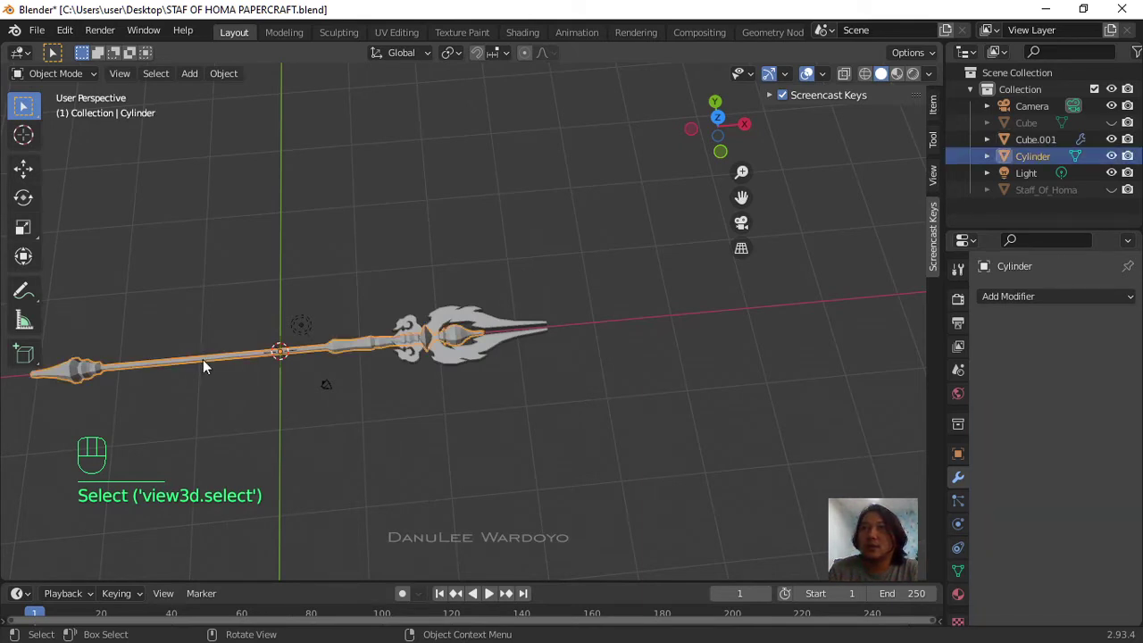
key(shift)
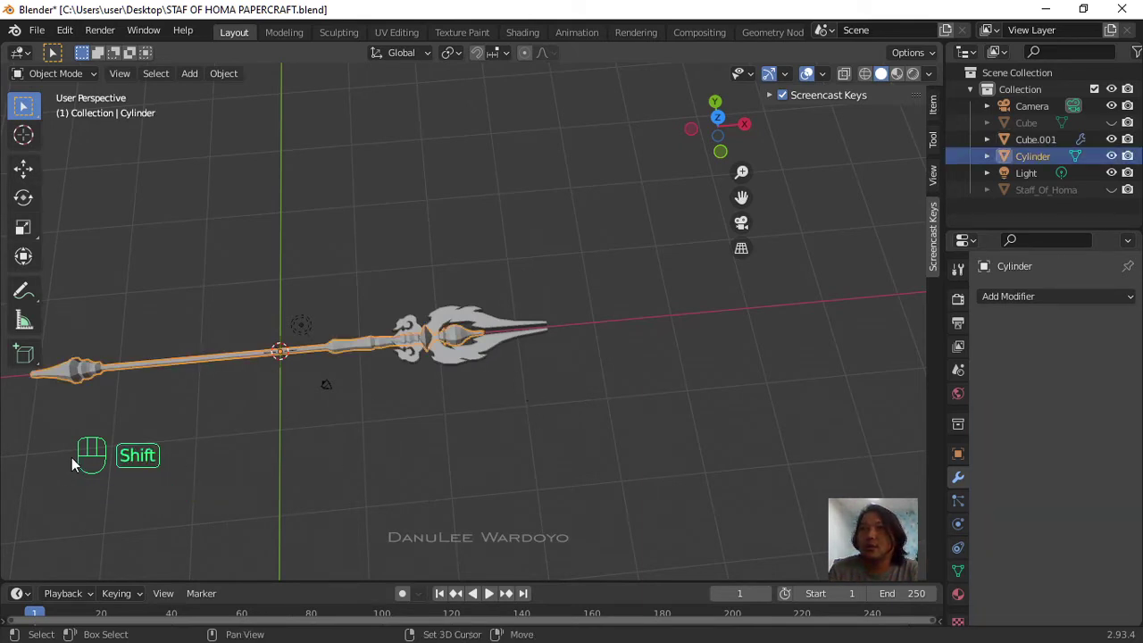
shift+click(488, 343)
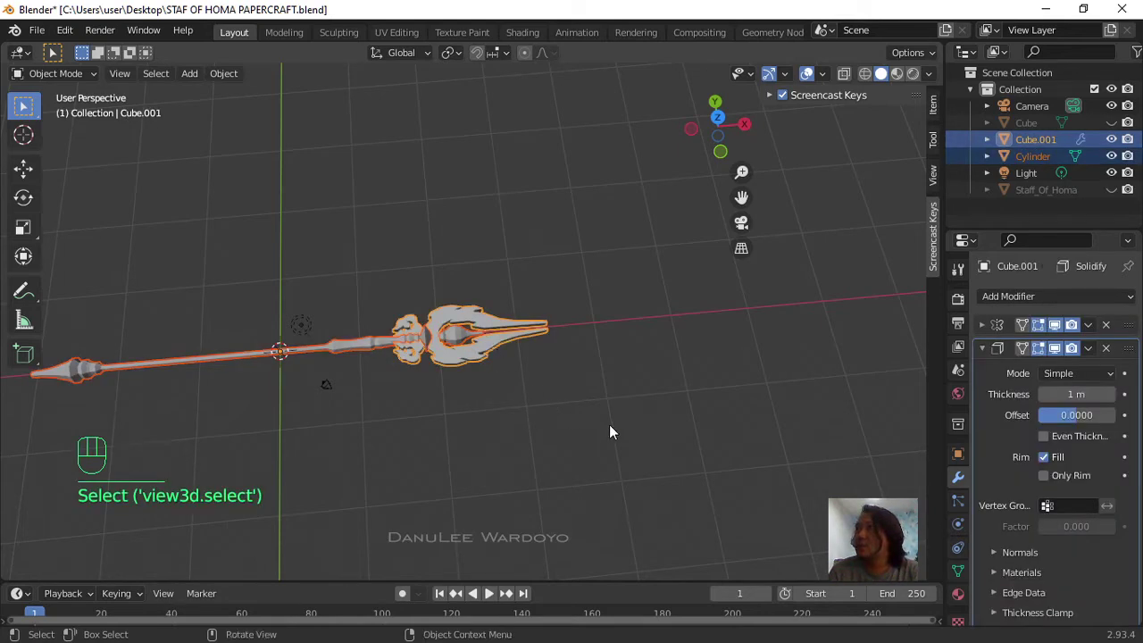
click(608, 424)
click(1026, 139)
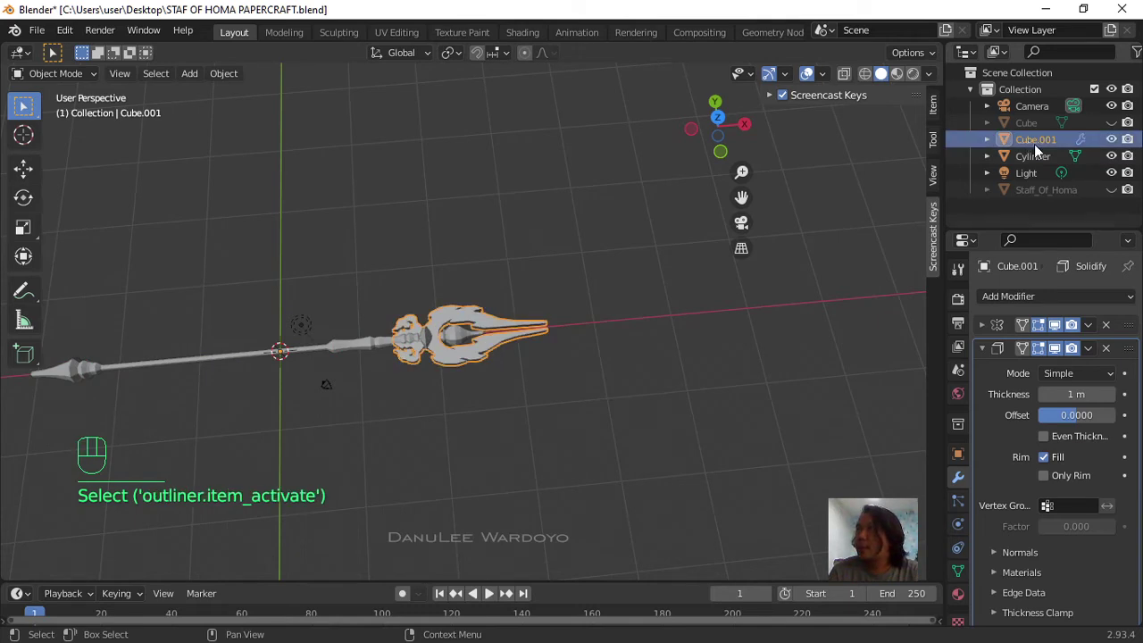
shift+click(1040, 155)
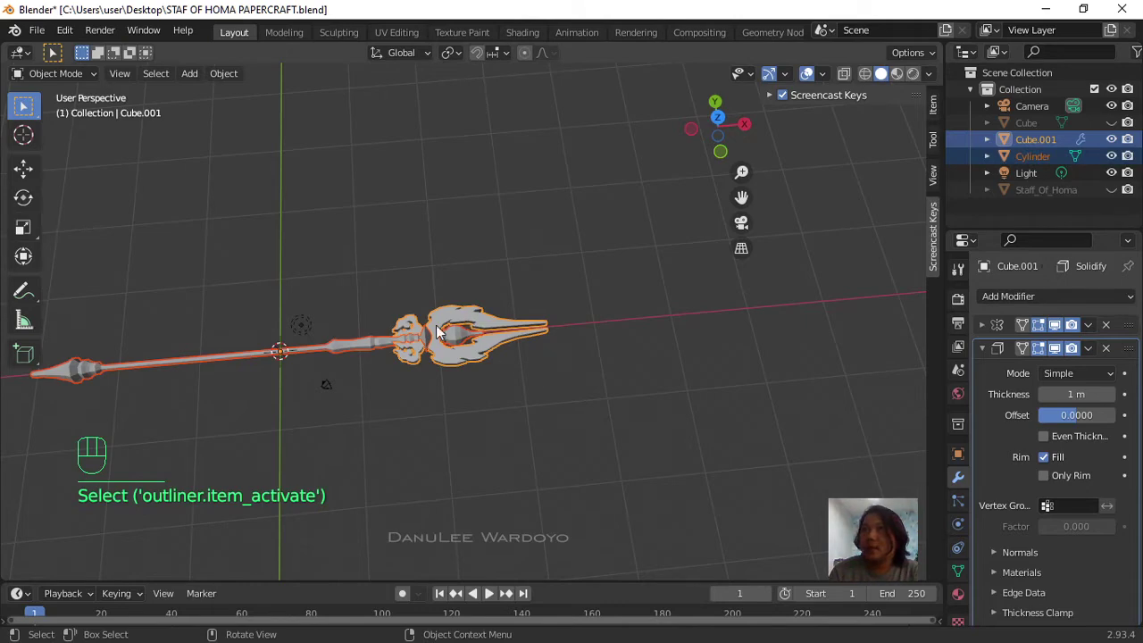
Step: Export only the selected objects as the Wavefront OBJ file STAF OF HOMA PAPERCRAFT.obj in the PAPERCRAFT HOMA folder
click(37, 30)
mouse_move(87, 273)
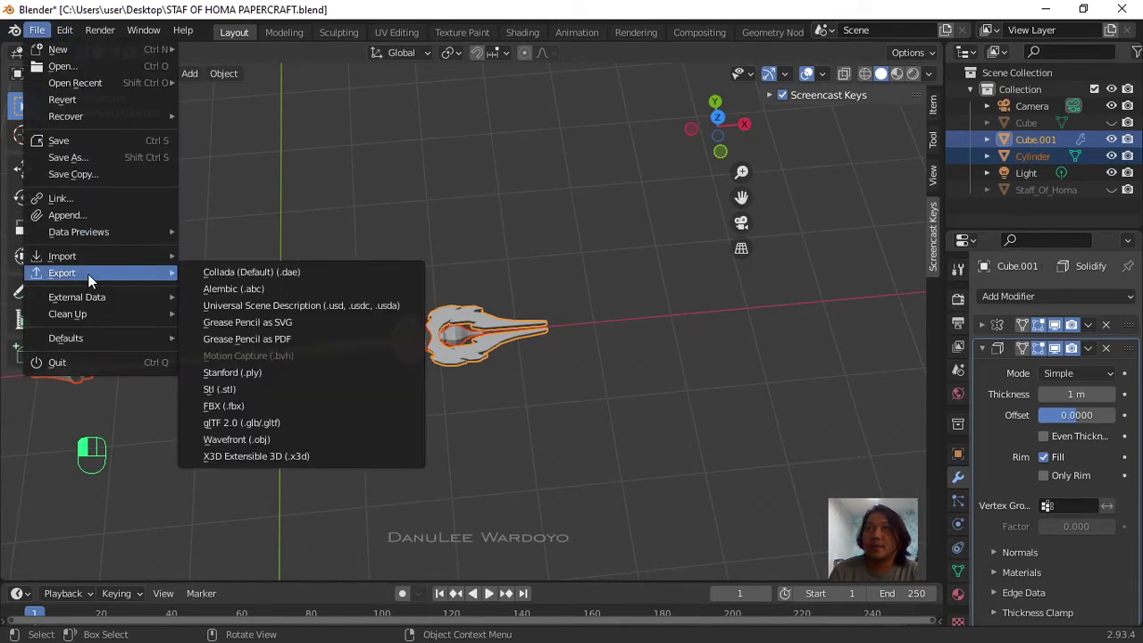
click(260, 444)
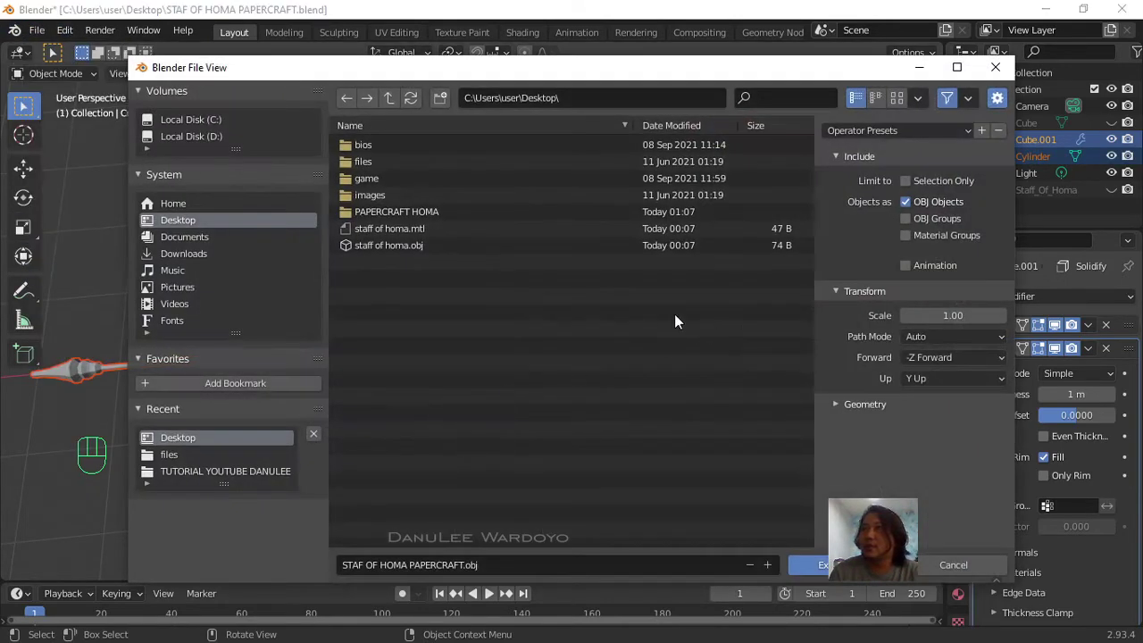
click(368, 212)
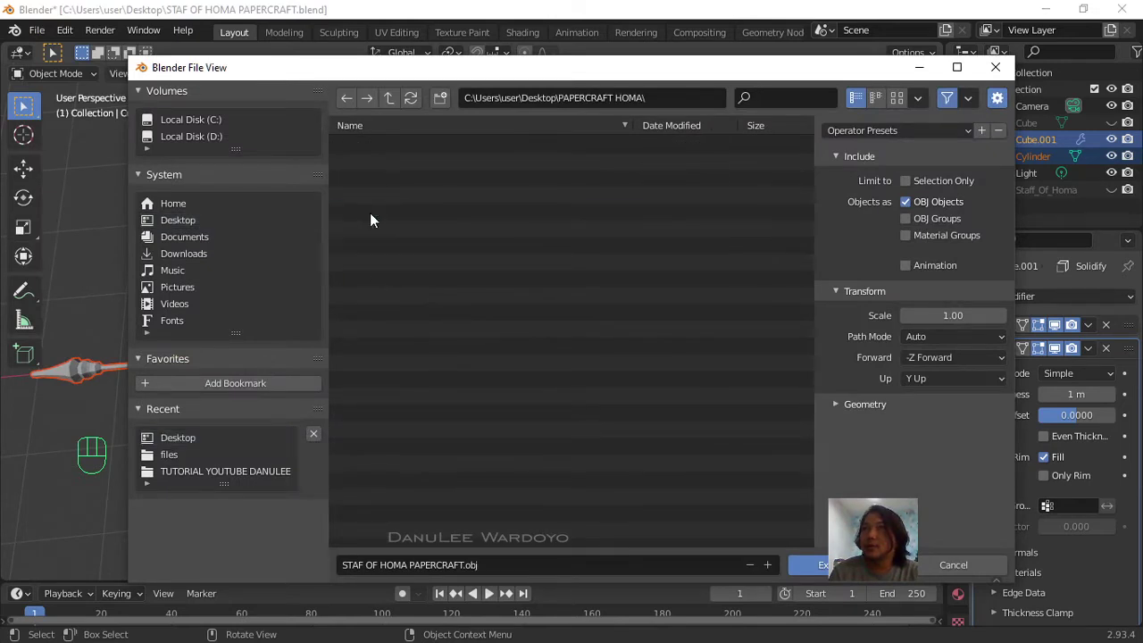
click(908, 181)
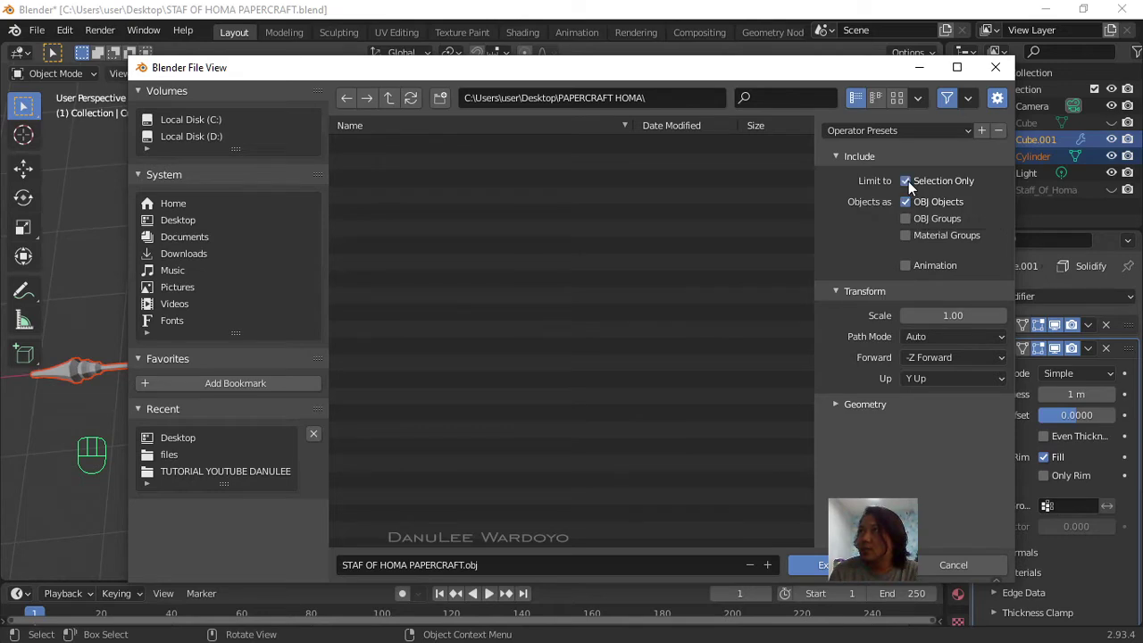
click(813, 564)
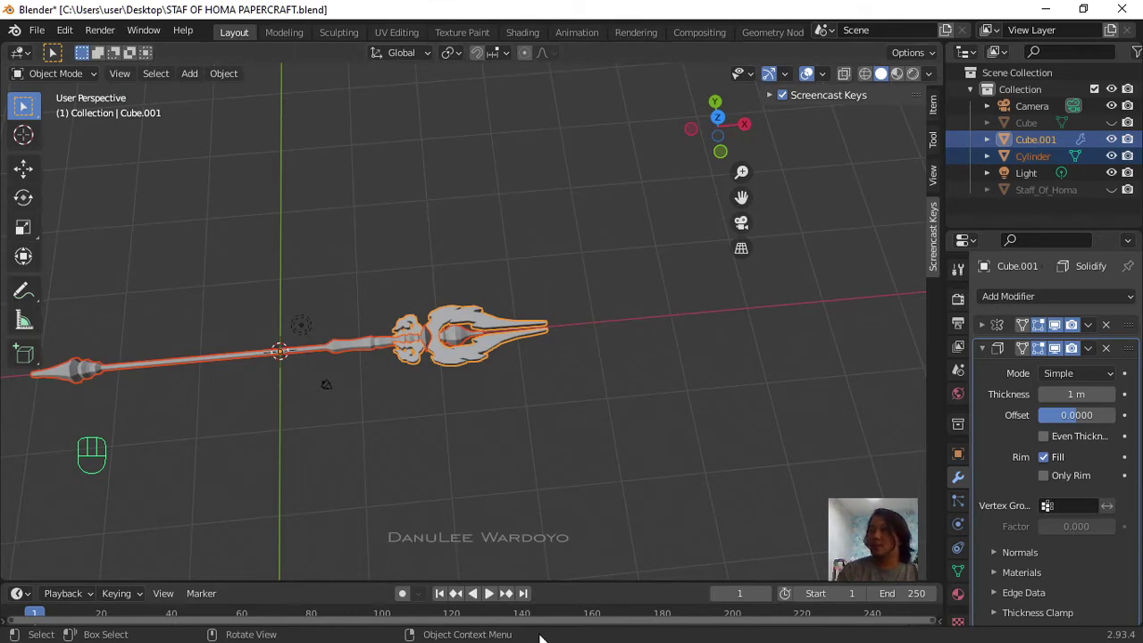
Step: Switch to Pepakura Designer and open STAF OF HOMA PAPERCRAFT from the PAPERCRAFT HOMA folder, closing the model coordinate adjustment
key(super)
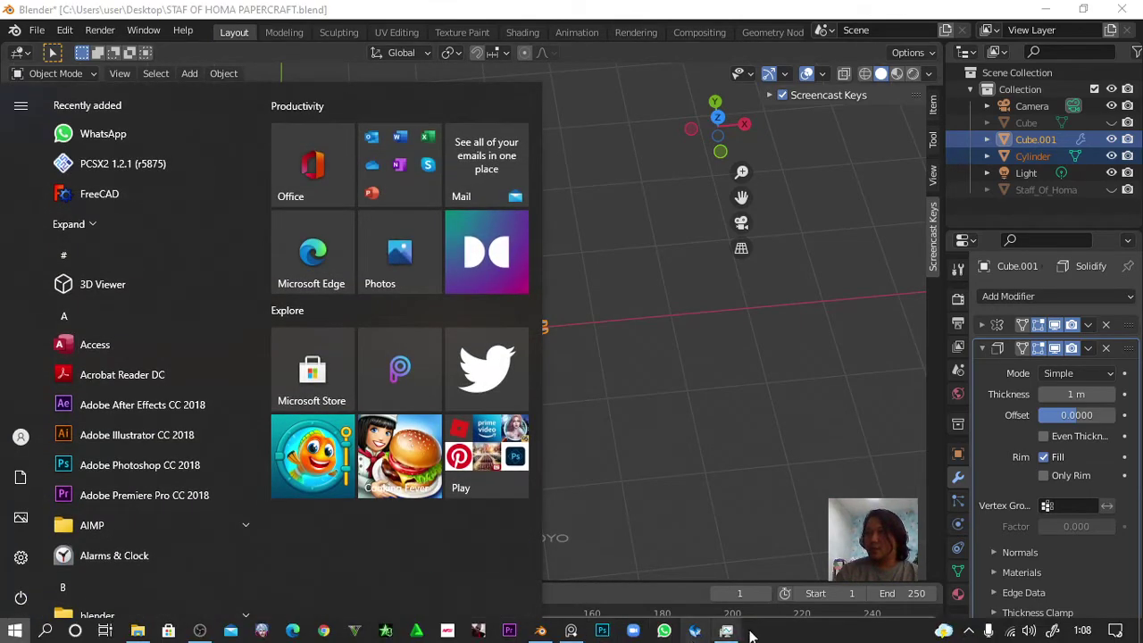
click(694, 631)
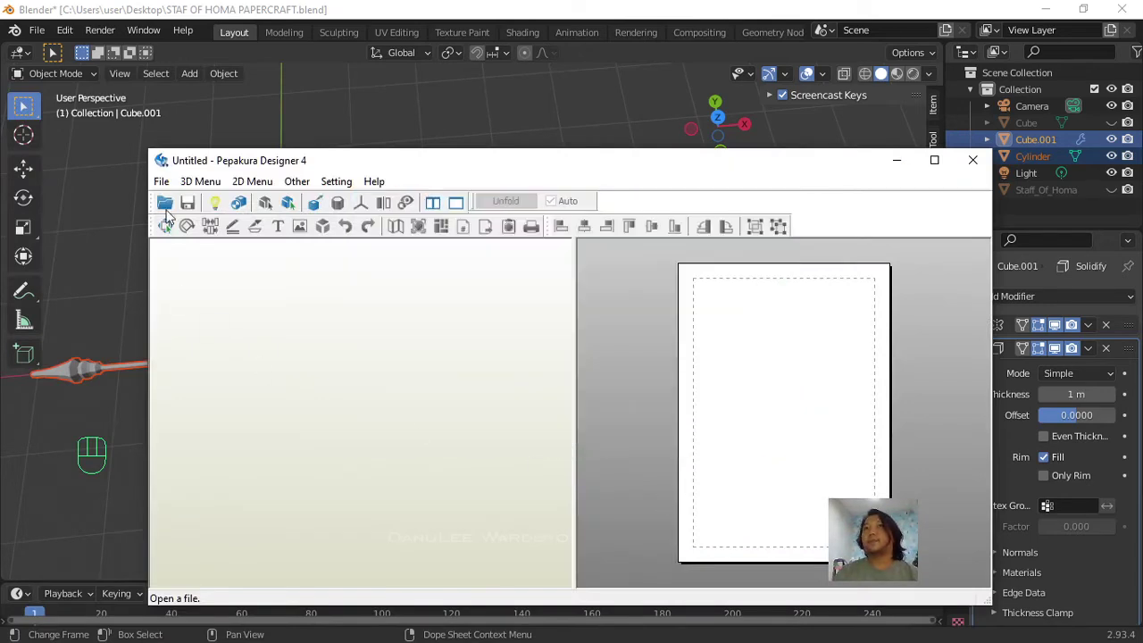
click(161, 182)
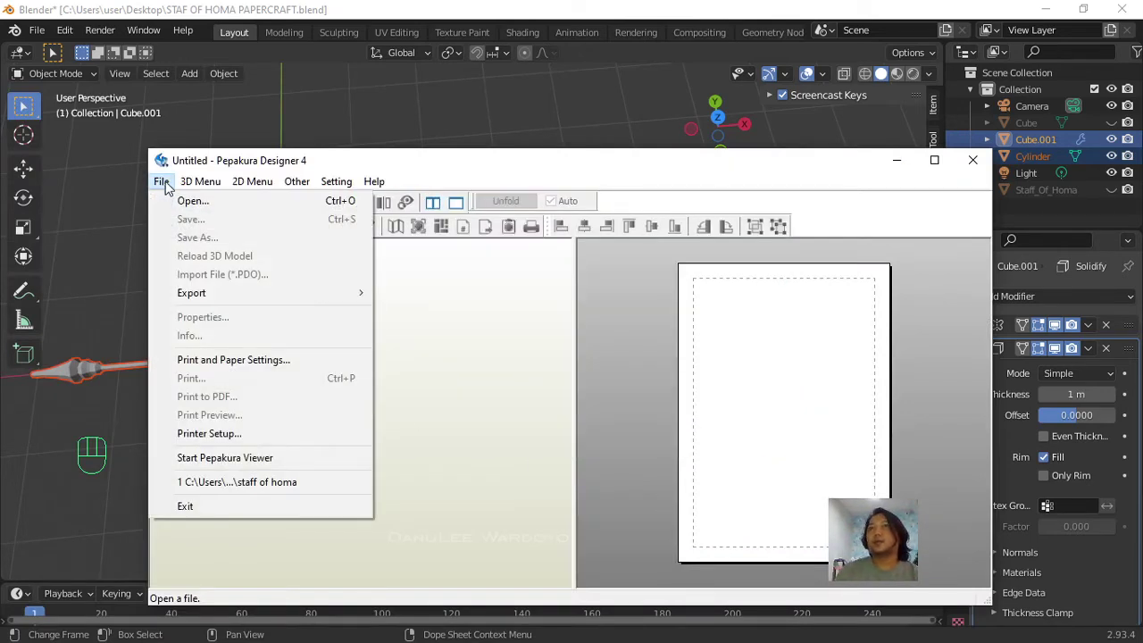
click(192, 201)
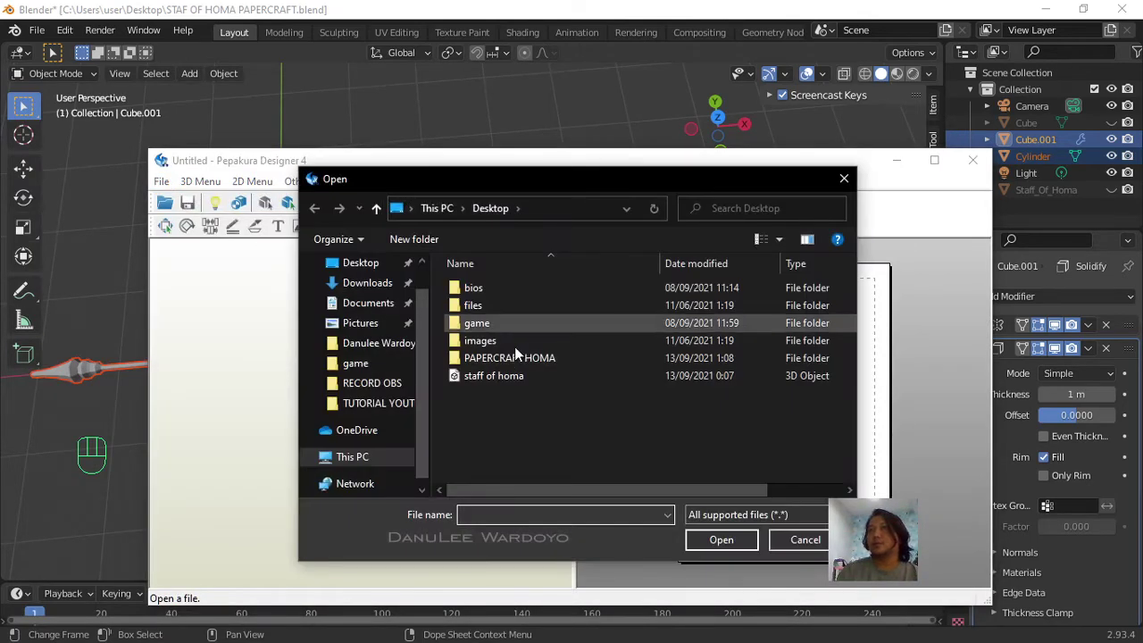
double_click(517, 356)
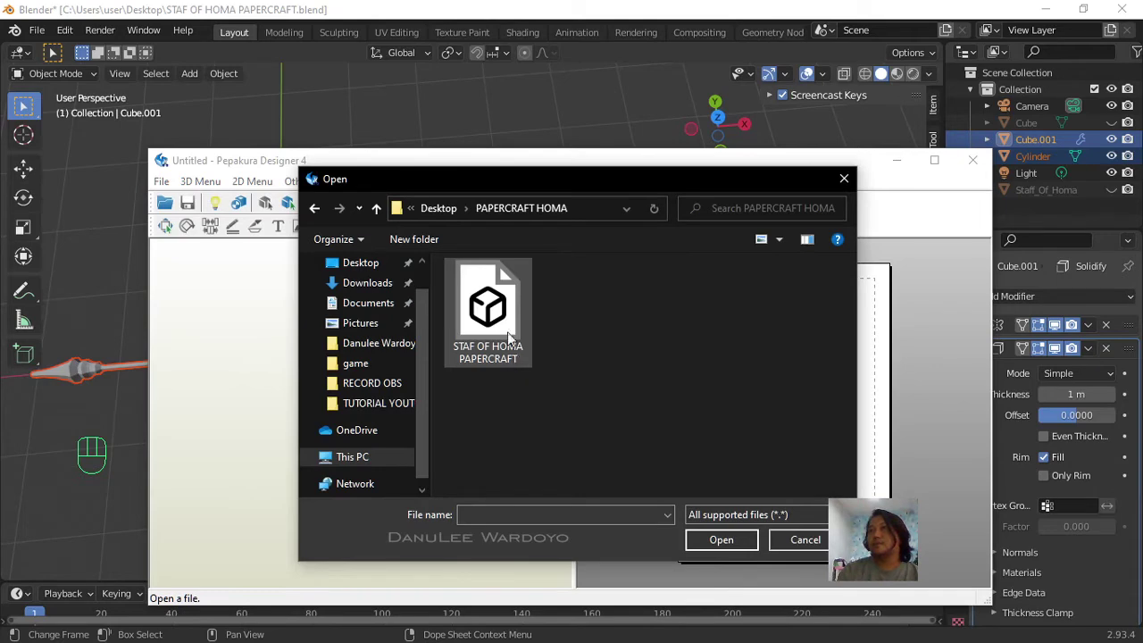
click(498, 301)
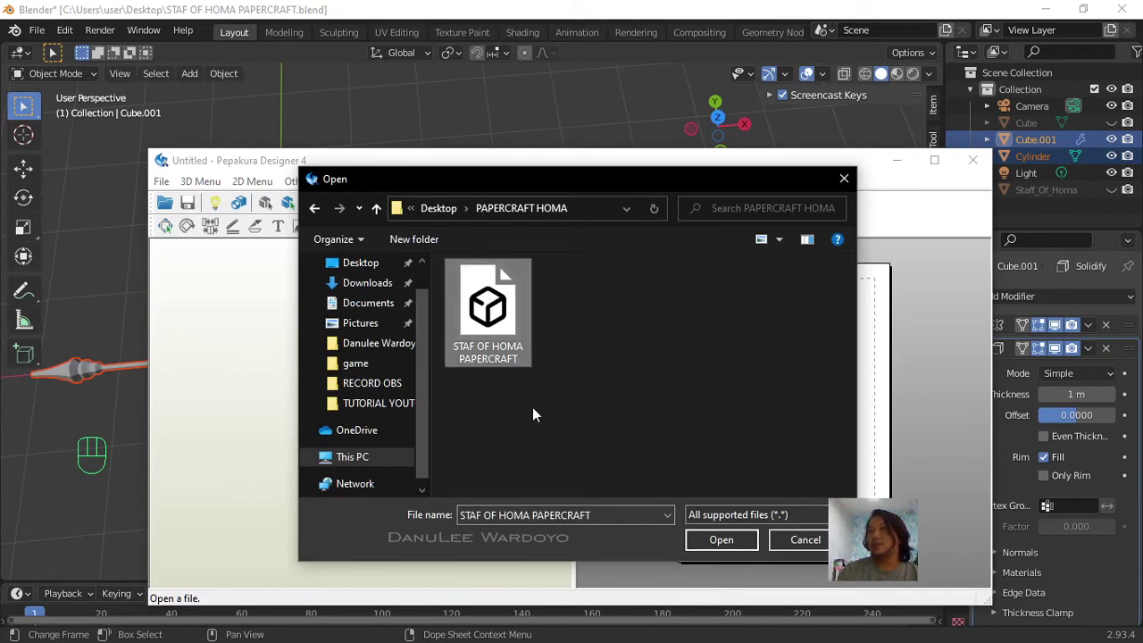
click(722, 543)
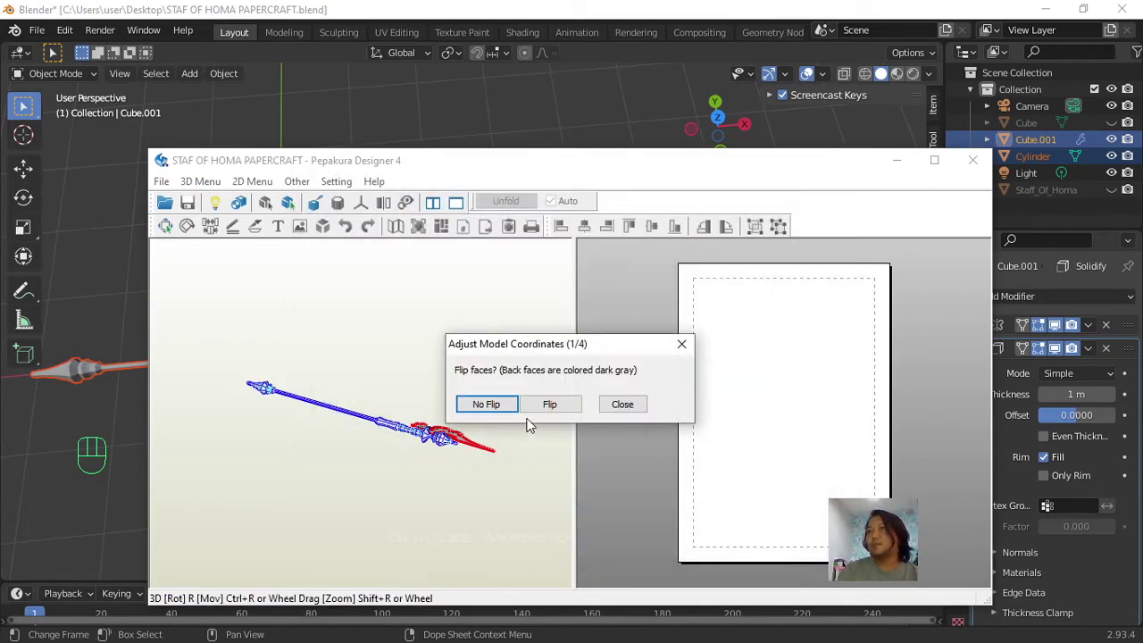
click(622, 404)
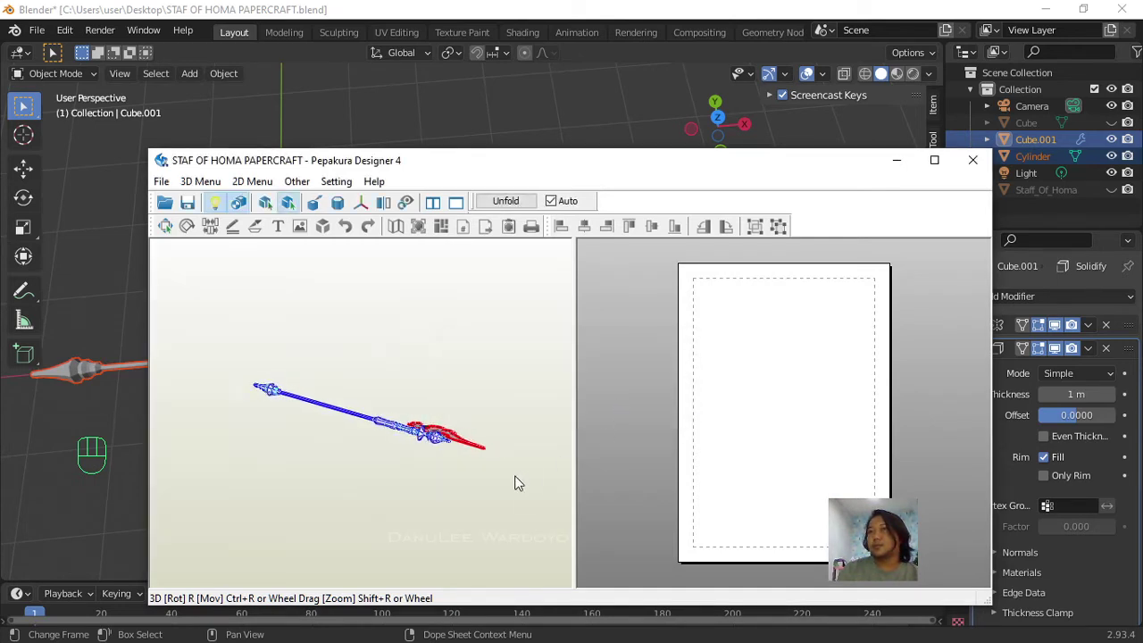
Step: Examine the imported staff in the 3D view, checking the blade, guard and shaft geometry up close
middle_drag(516, 483, 308, 408)
scroll(334, 451, down, 3)
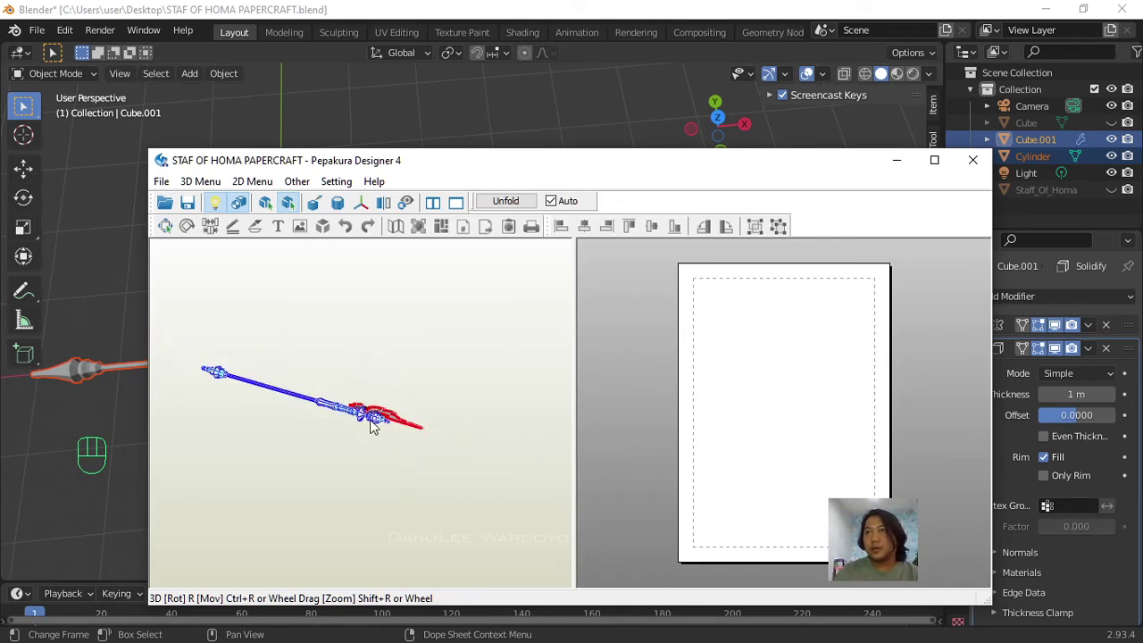
scroll(379, 429, up, 4)
scroll(379, 429, up, 2)
right_drag(391, 434, 416, 398)
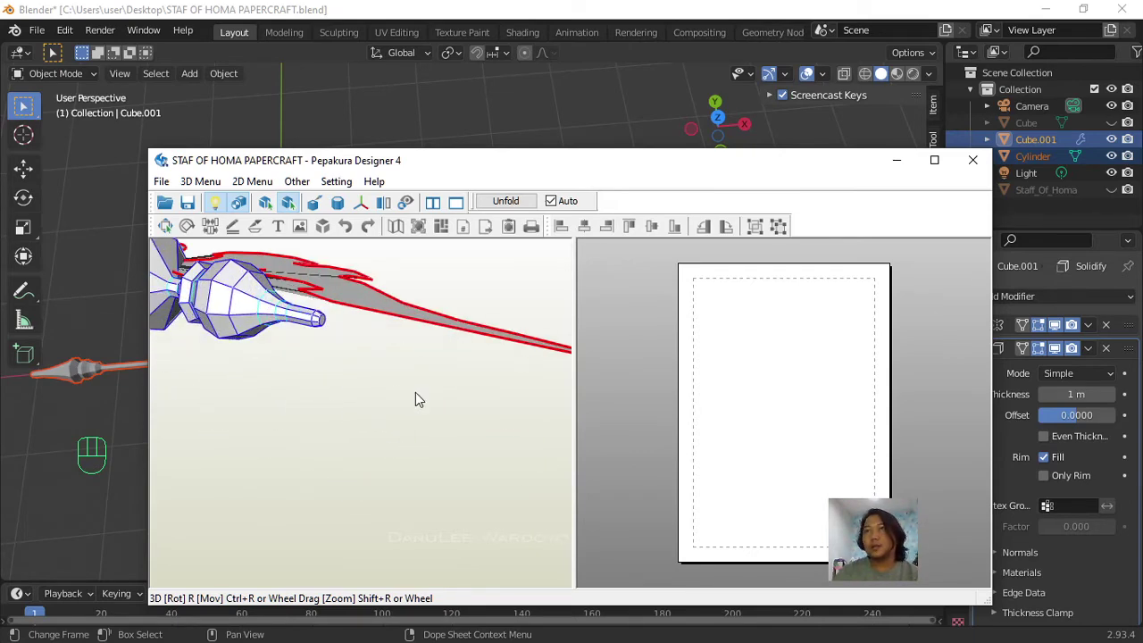
scroll(416, 399, down, 1)
scroll(416, 399, up, 3)
scroll(421, 398, down, 3)
scroll(424, 399, down, 3)
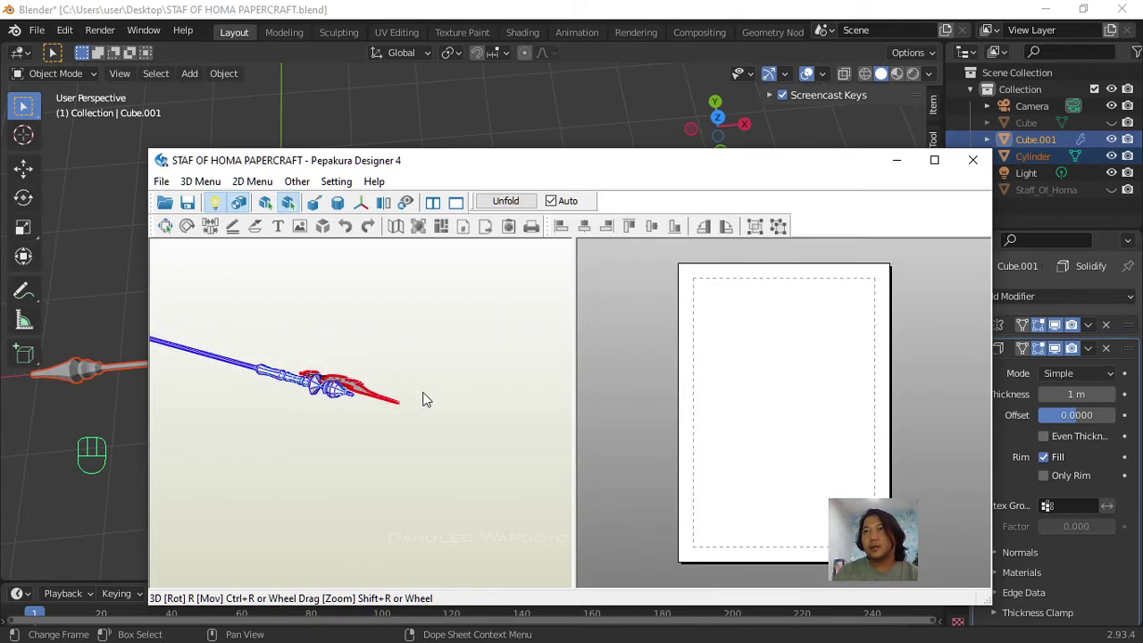
scroll(424, 399, up, 1)
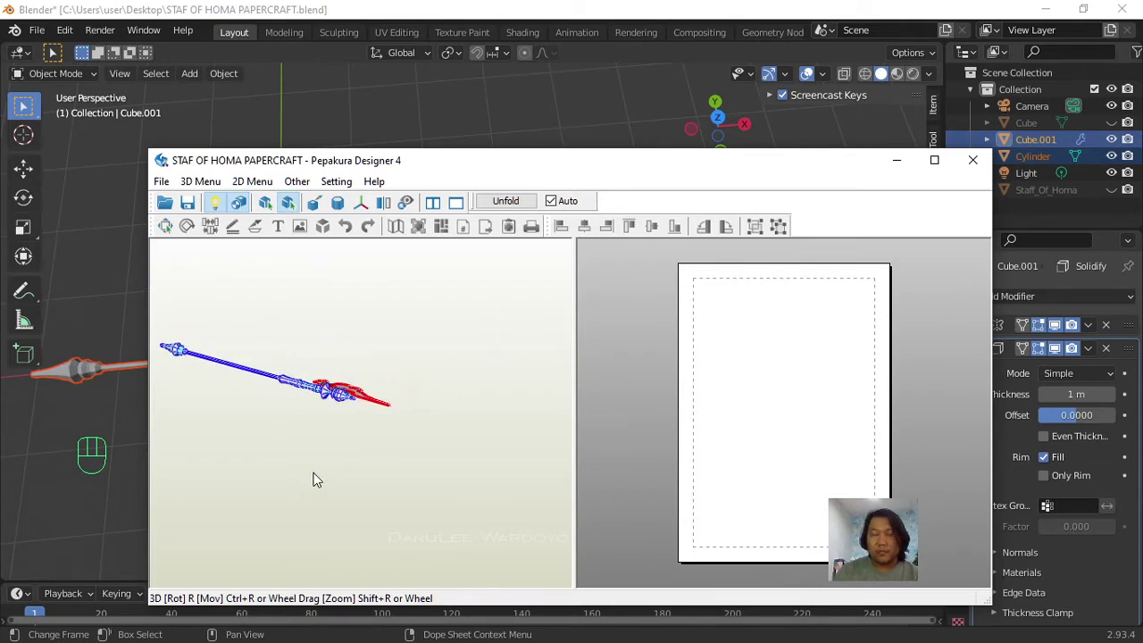
middle_drag(315, 480, 508, 533)
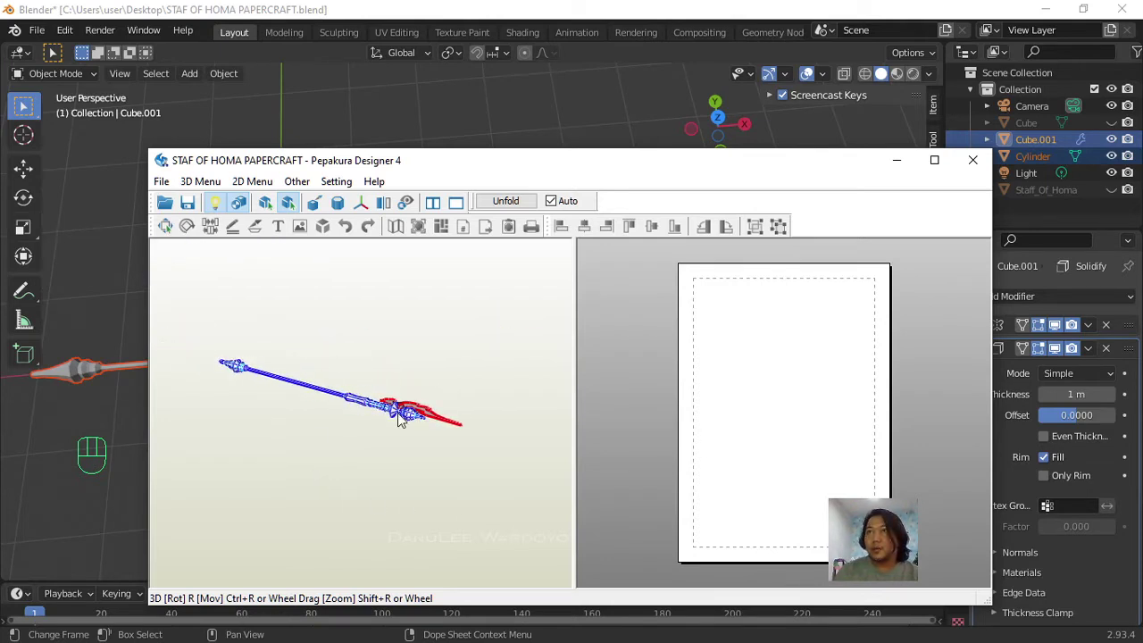
scroll(412, 415, down, 1)
scroll(424, 409, up, 5)
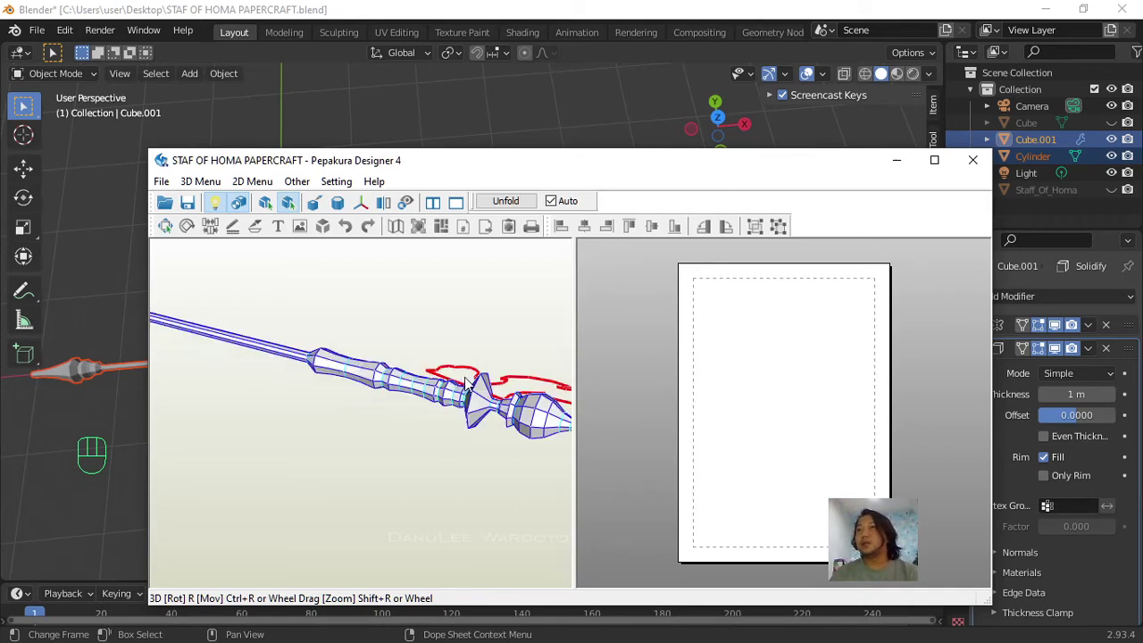
scroll(466, 383, down, 2)
scroll(518, 401, up, 5)
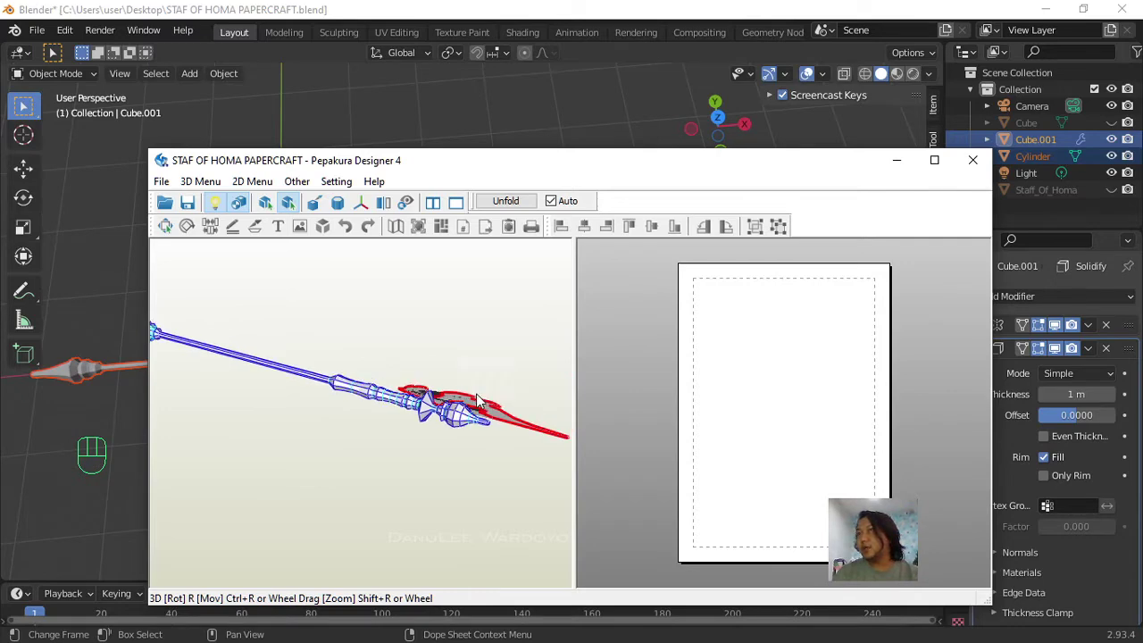
Step: Unfold the staff model into flat paper parts and inspect the blade-shaped part on the sheet
click(511, 203)
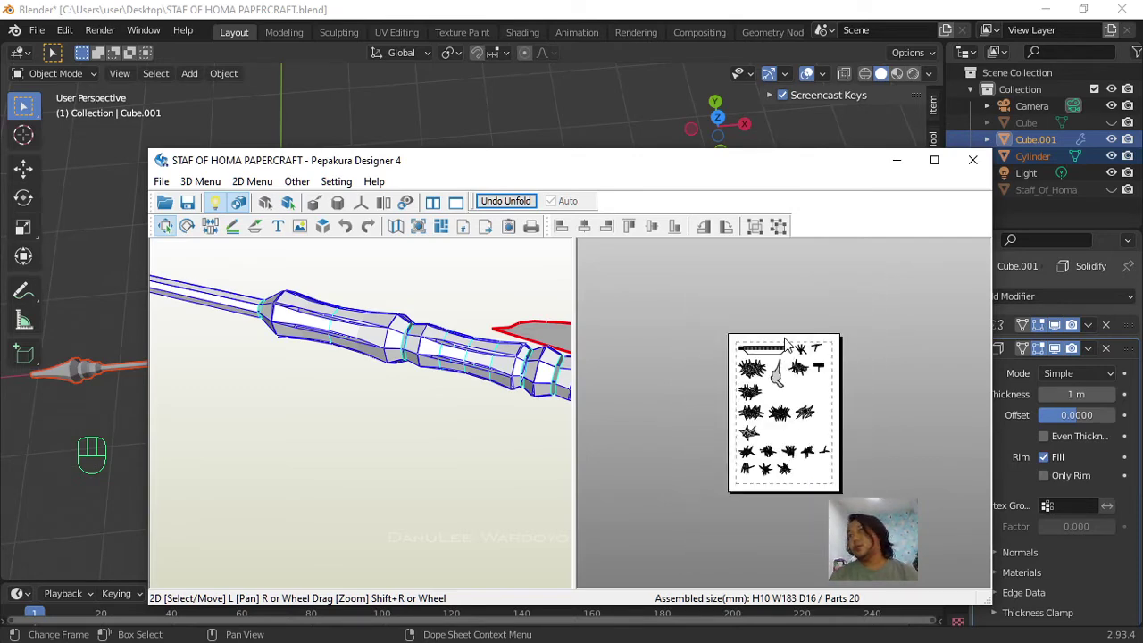
scroll(785, 346, up, 3)
scroll(730, 479, up, 5)
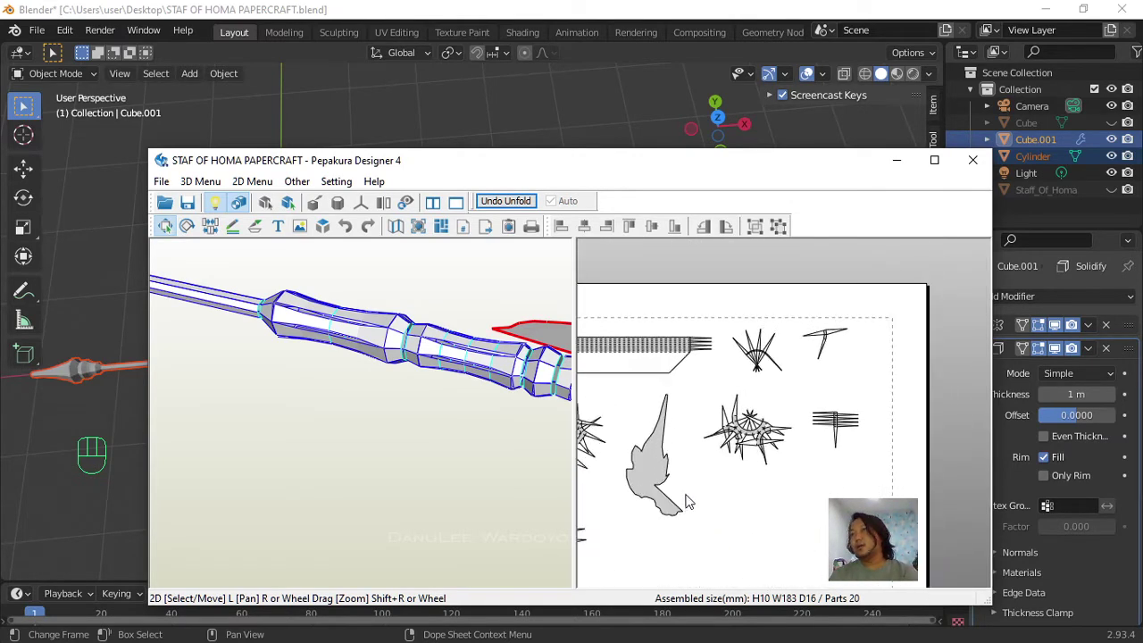
right_drag(982, 461, 945, 468)
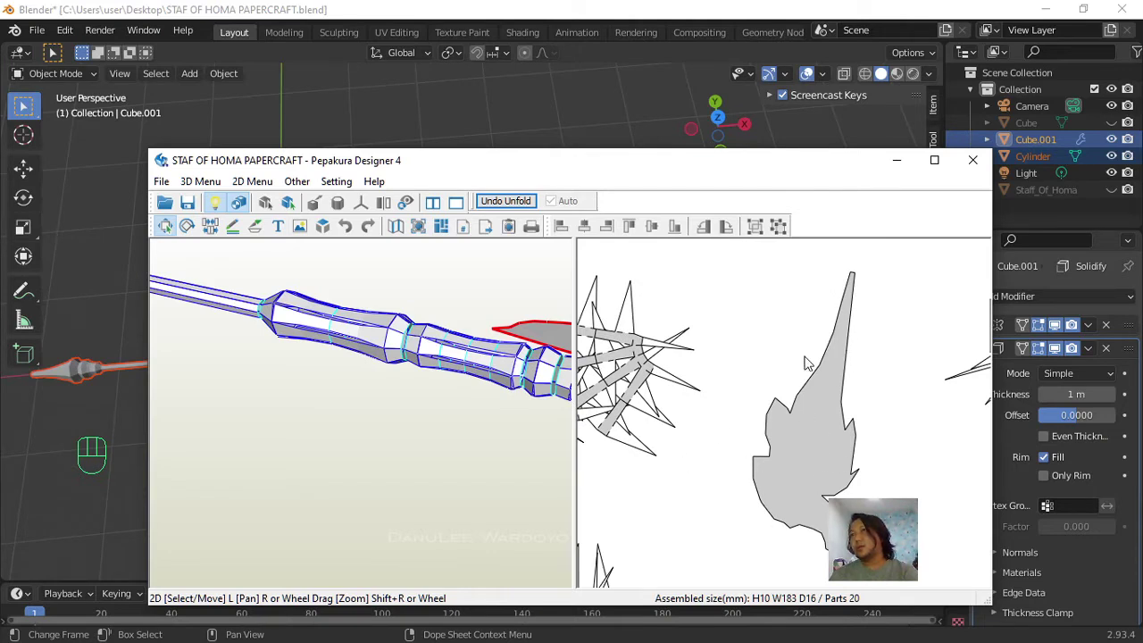
click(973, 161)
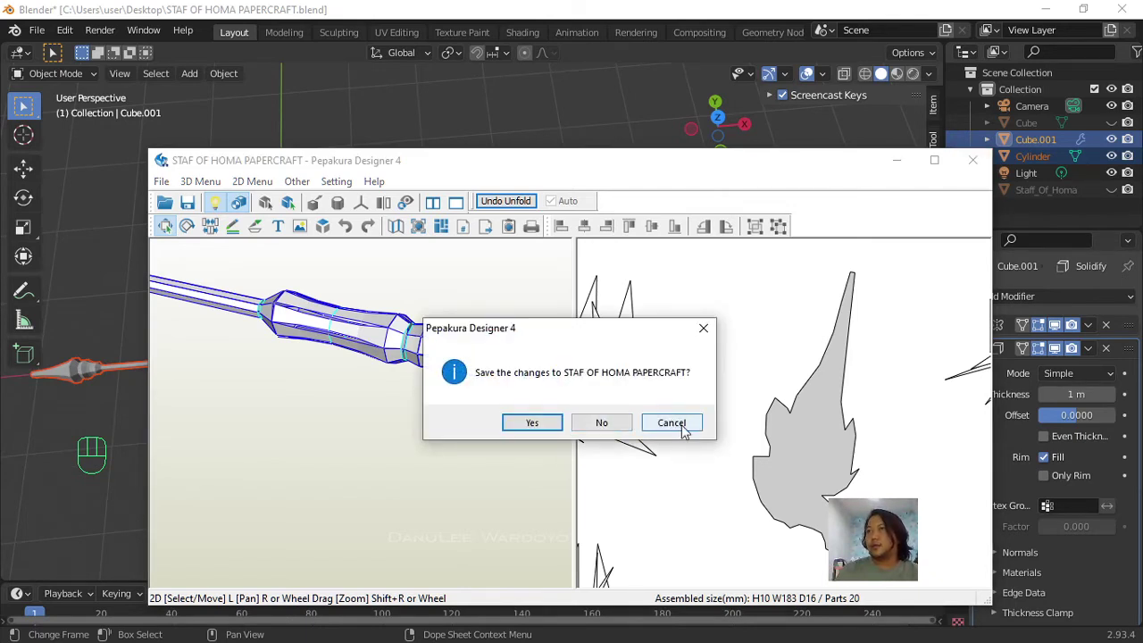
click(703, 327)
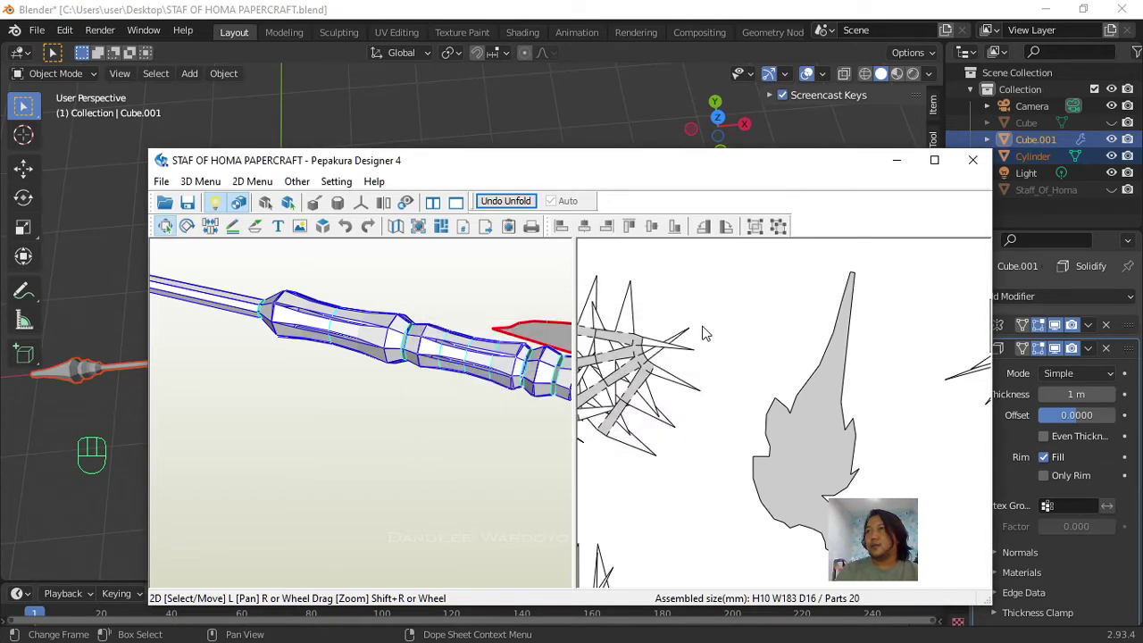
scroll(786, 411, down, 5)
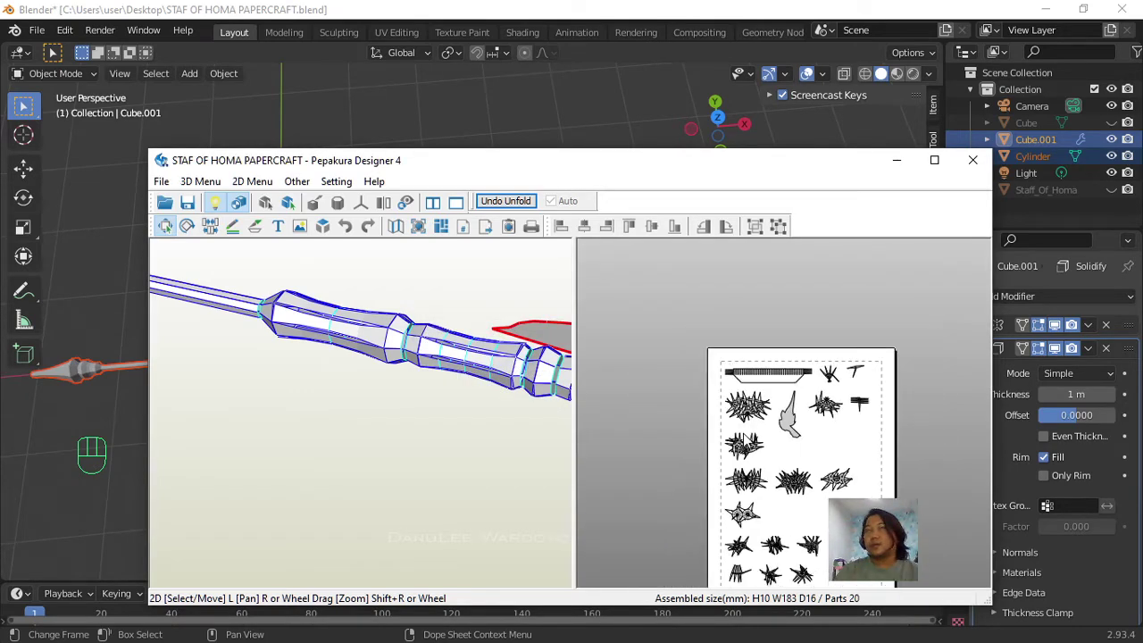
Step: Reload the 3D model from STAF OF HOMA PAPERCRAFT and agree to keep watching the file for changes
click(160, 181)
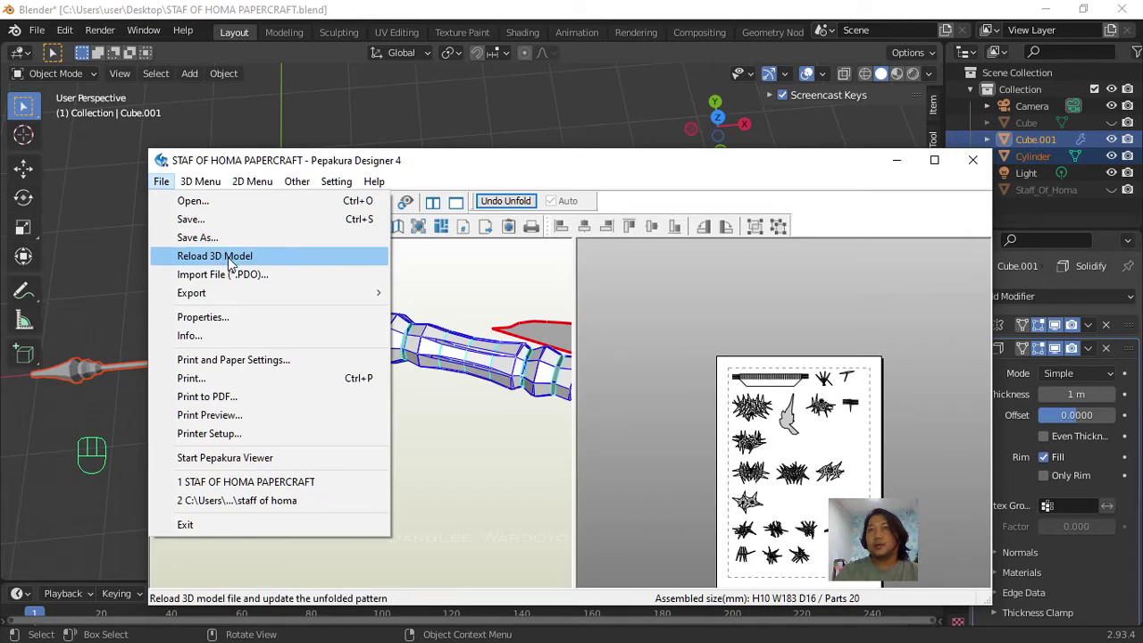
click(229, 258)
click(487, 323)
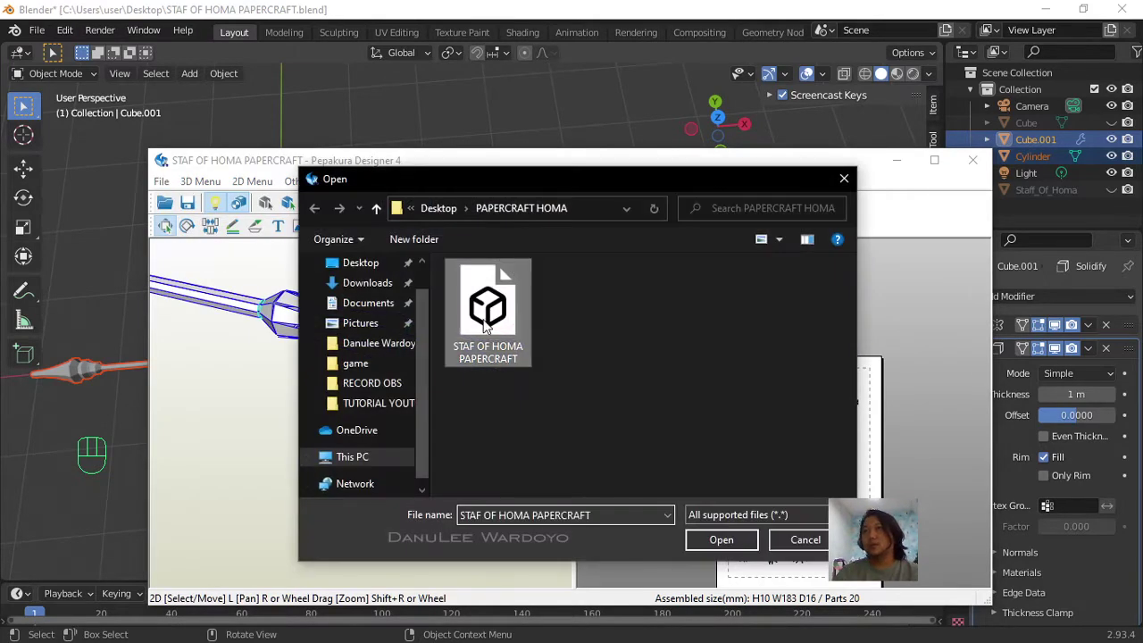
click(720, 541)
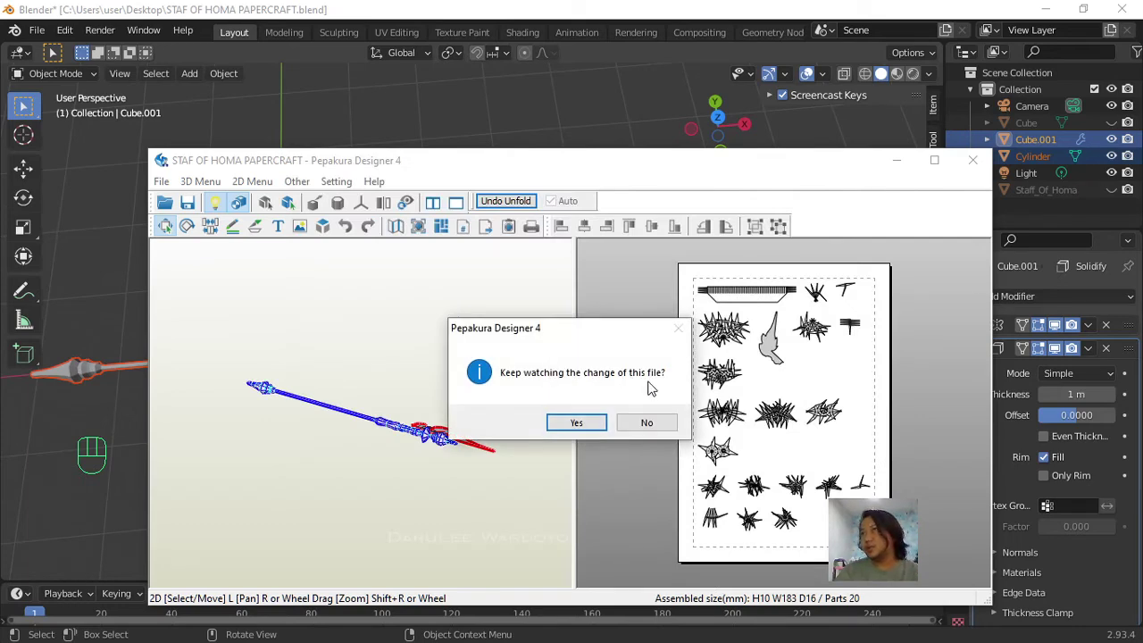
click(591, 425)
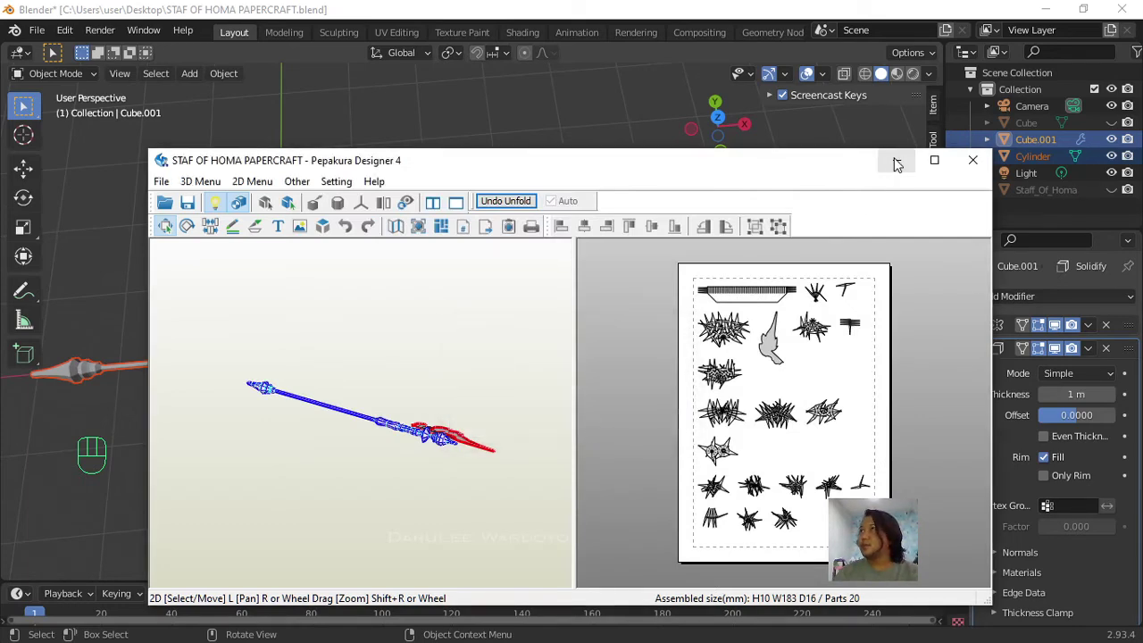
Step: Return to Blender and select only the blade-and-guard object Cube.001
click(895, 159)
scroll(421, 340, up, 7)
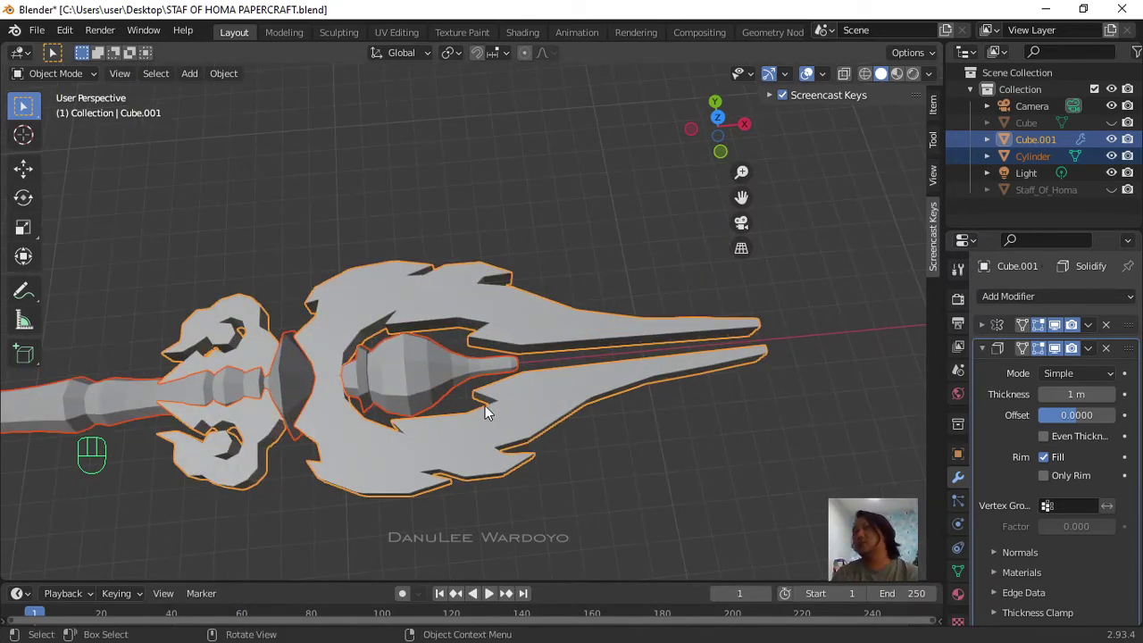
click(566, 300)
click(530, 319)
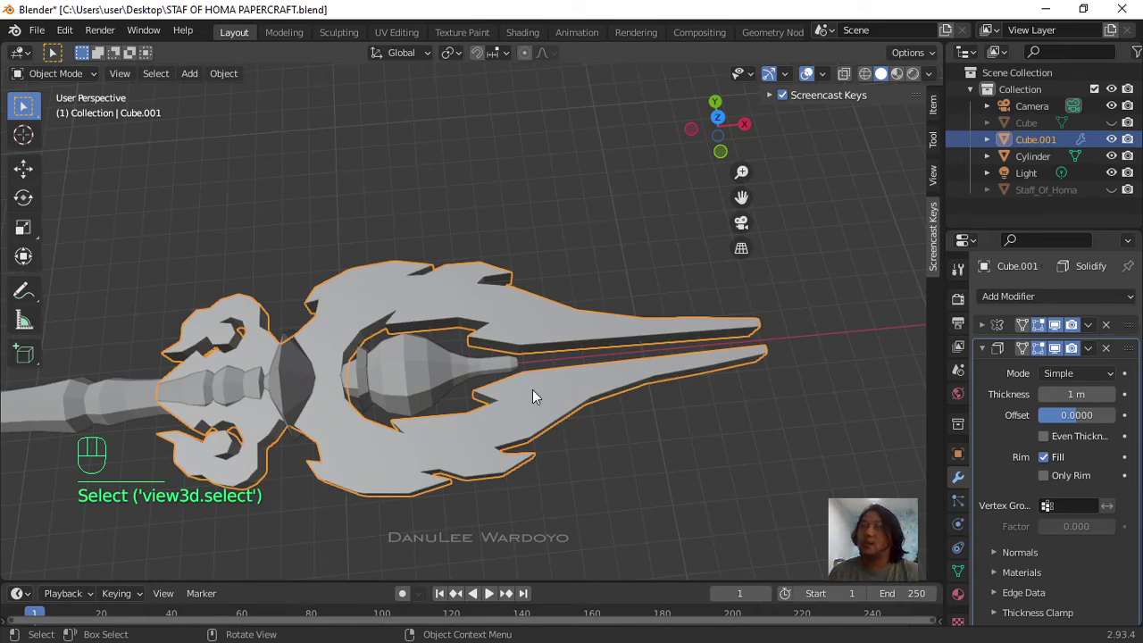
scroll(593, 398, up, 5)
scroll(594, 396, down, 6)
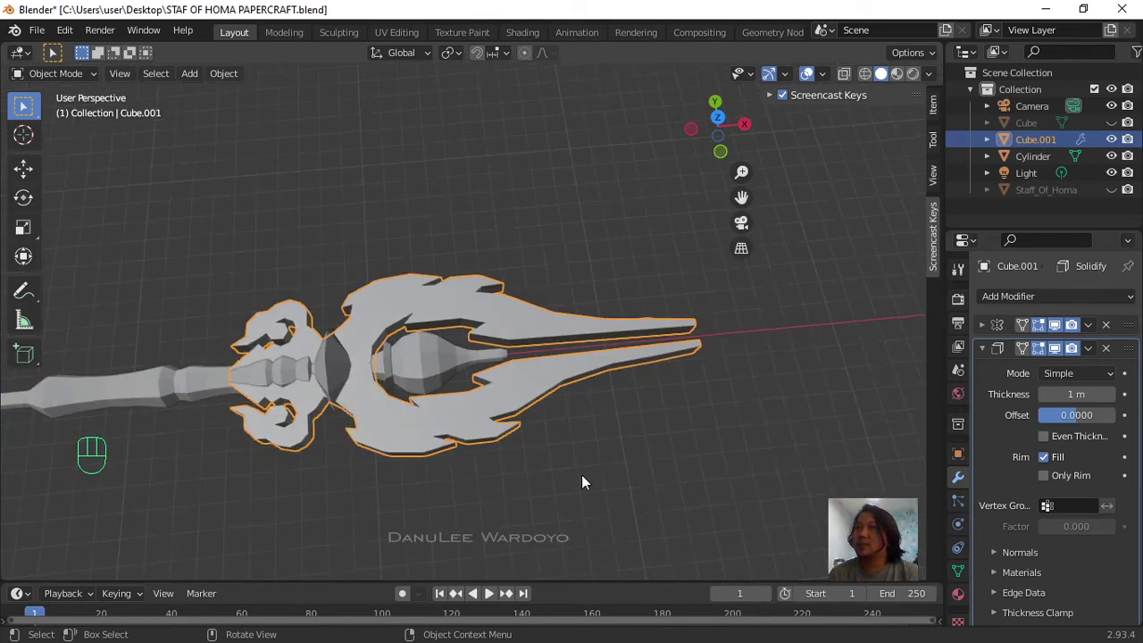
middle_drag(581, 474, 526, 486)
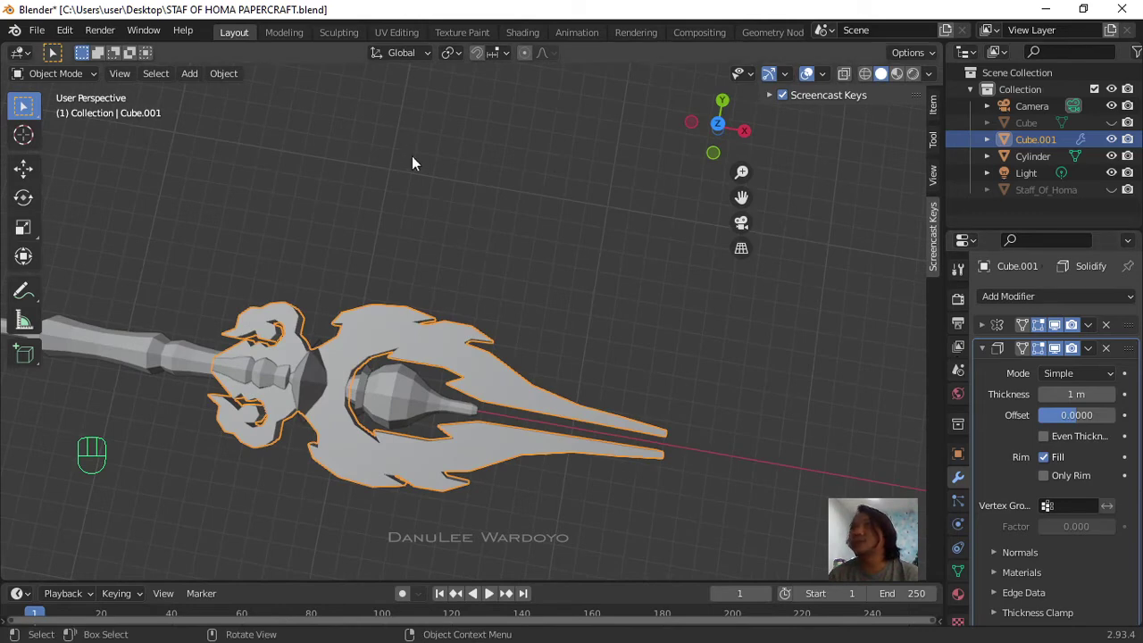
Step: Put the blade-and-guard mesh in Edit Mode with X-ray display turned on
click(79, 72)
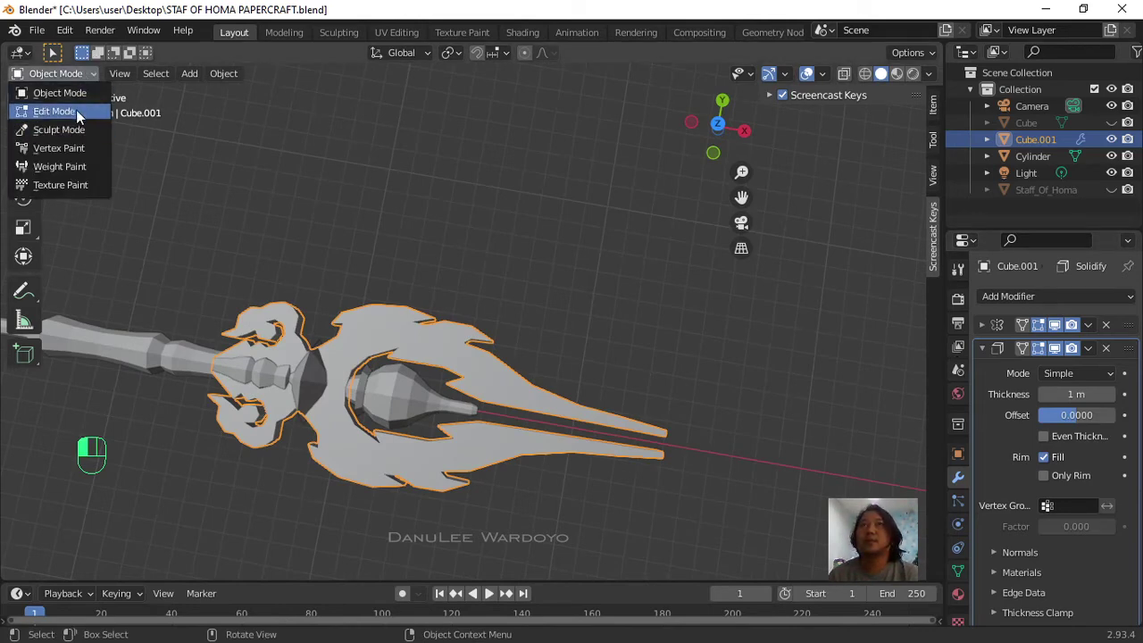
click(74, 112)
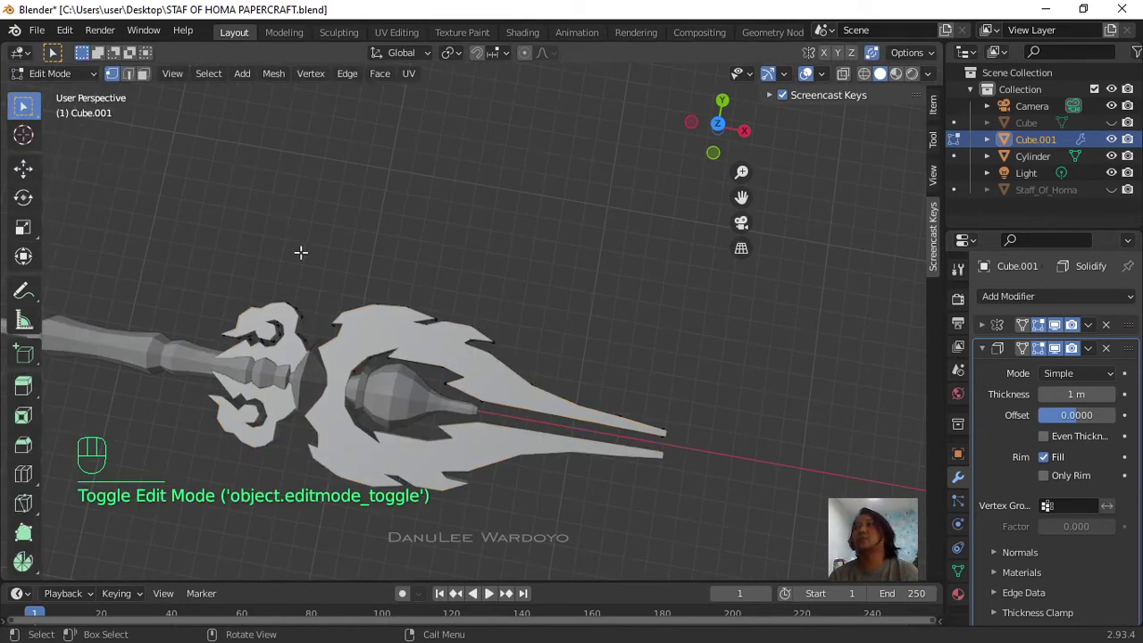
click(841, 73)
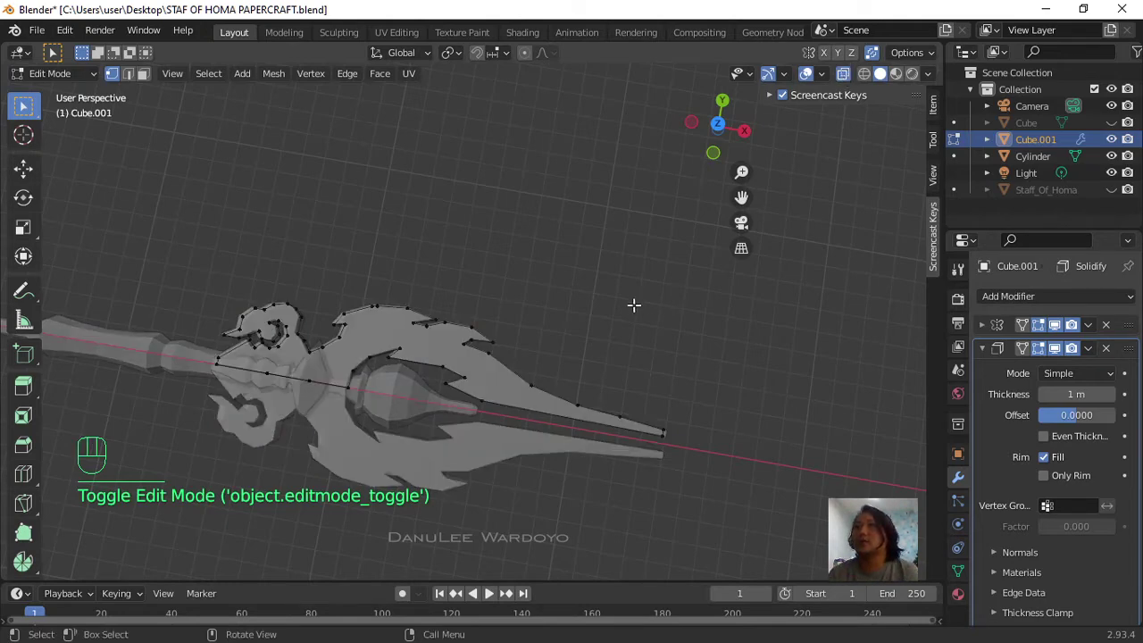
scroll(306, 360, up, 3)
shift+middle_drag(307, 359, 553, 341)
key(KP_7)
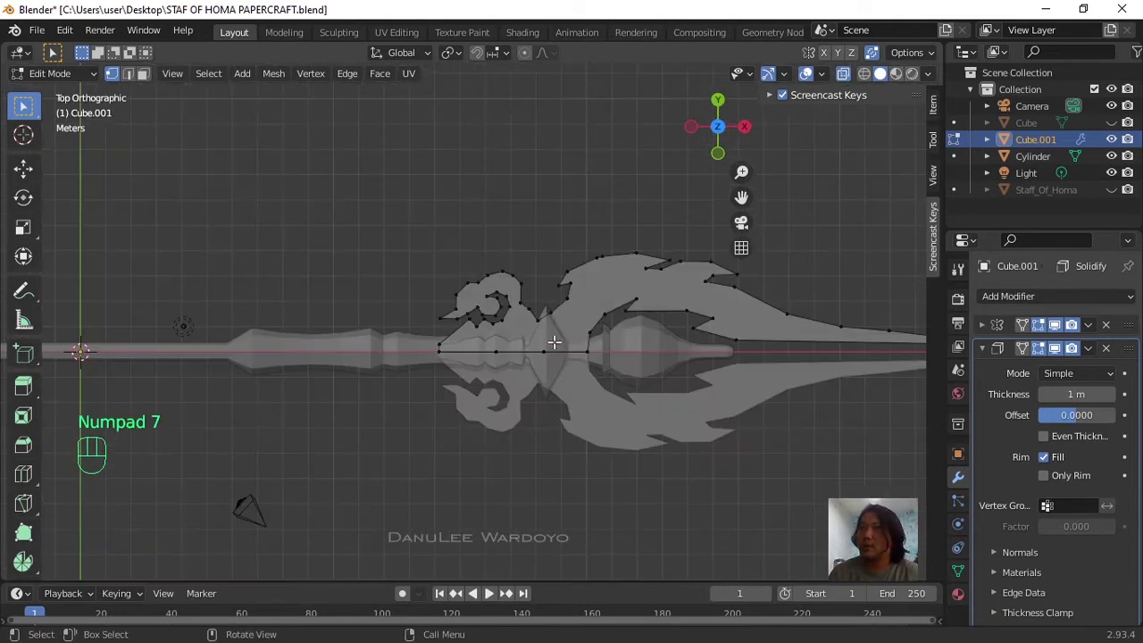
scroll(554, 342, up, 7)
scroll(532, 322, up, 2)
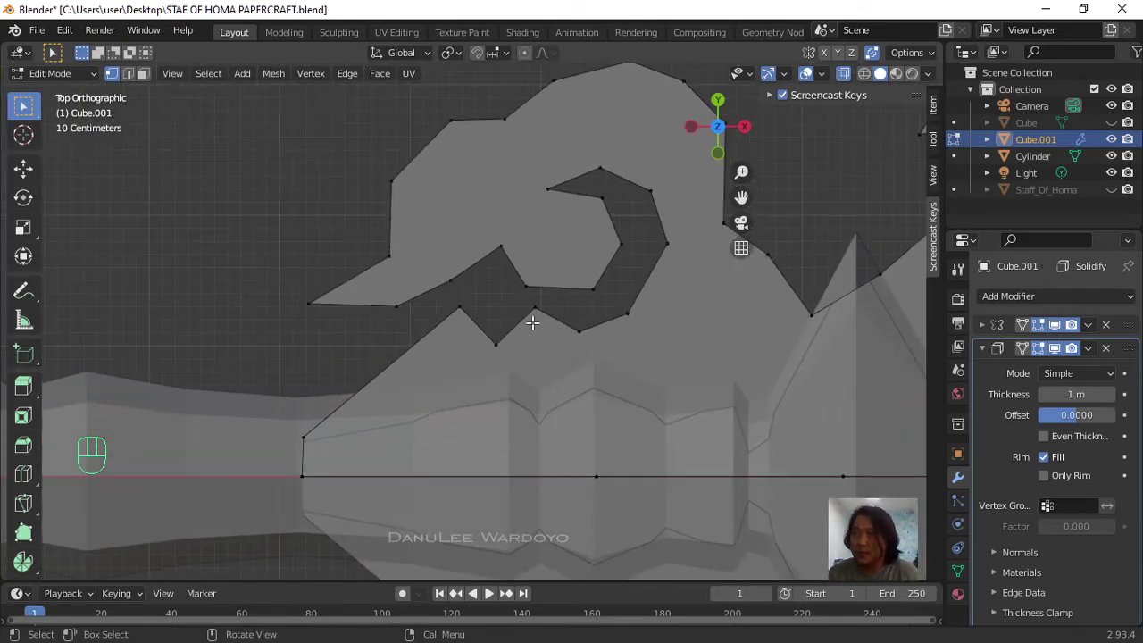
key(k)
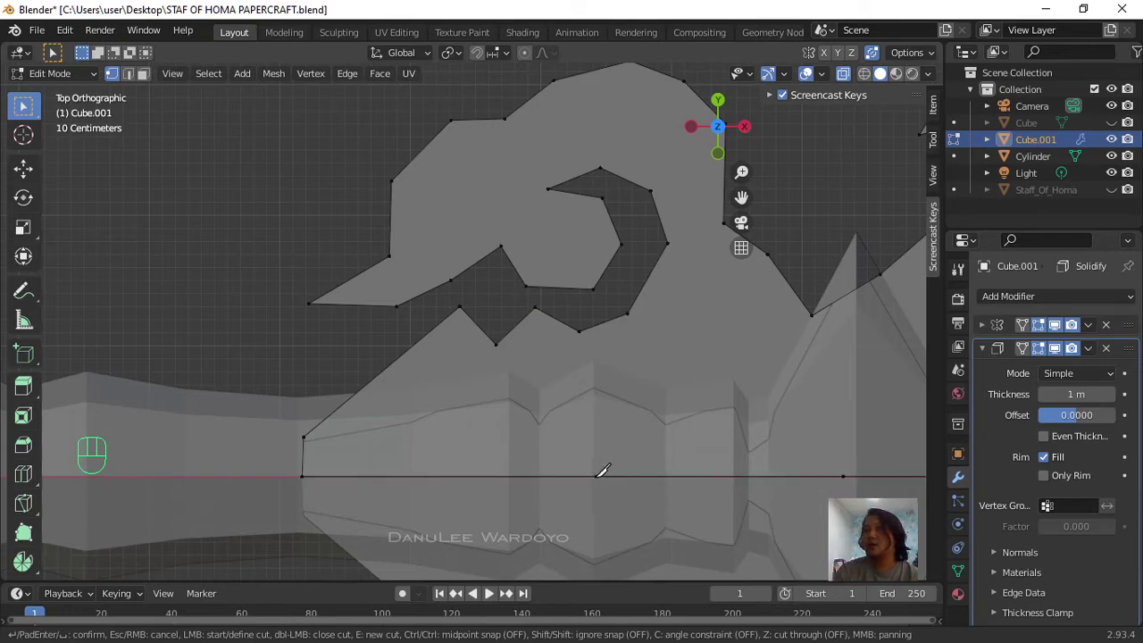
click(496, 344)
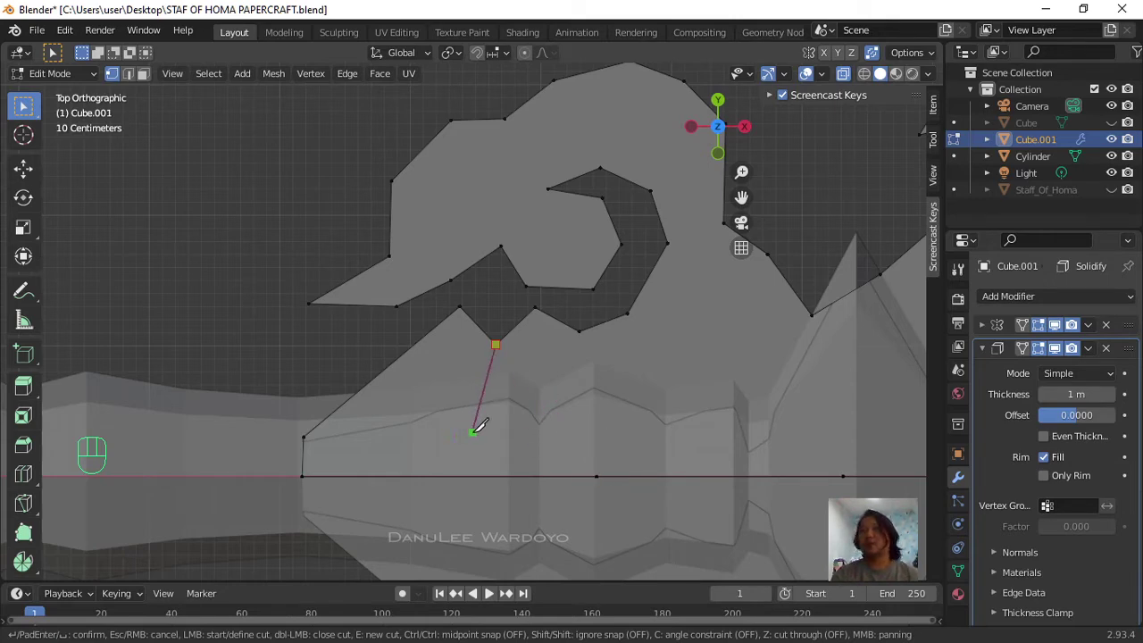
scroll(482, 420, down, 3)
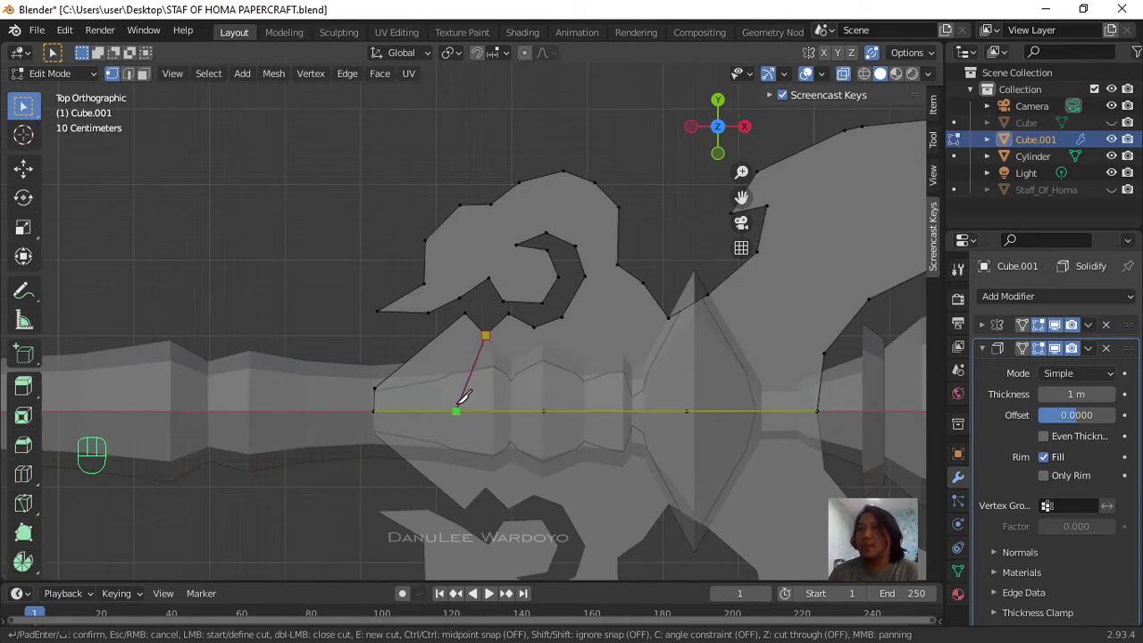
scroll(479, 355, down, 2)
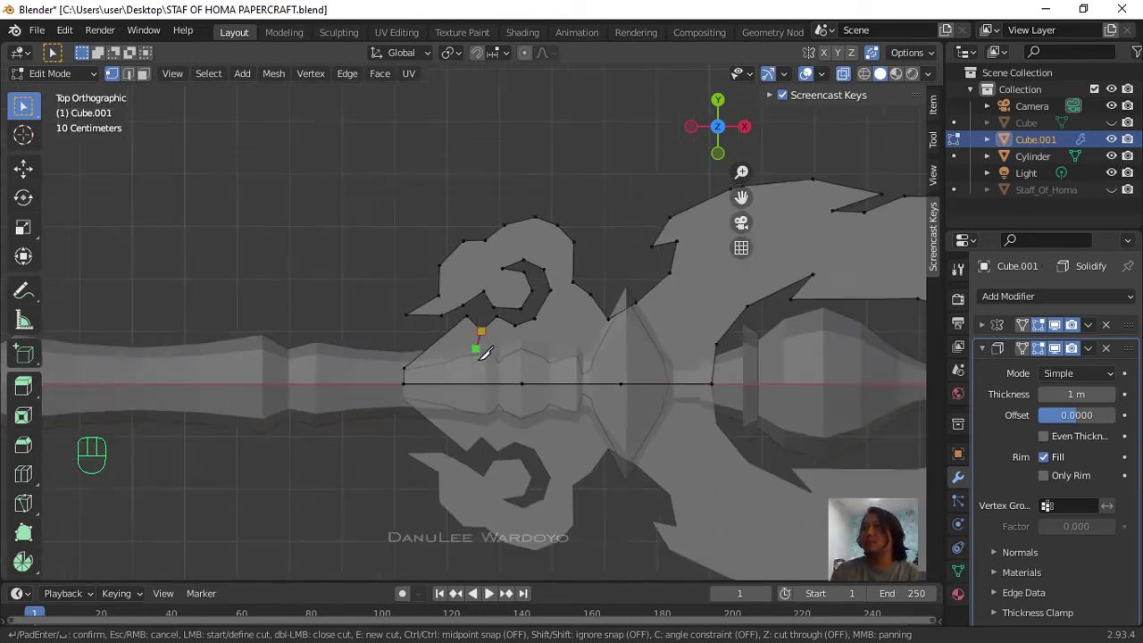
key(Escape)
Step: Dissolve the two intermediate vertices on the guard's straight centre-line edge, keeping the face and both end vertices
scroll(506, 367, down, 1)
middle_drag(506, 367, 456, 550)
key(KP_1)
key(KP_7)
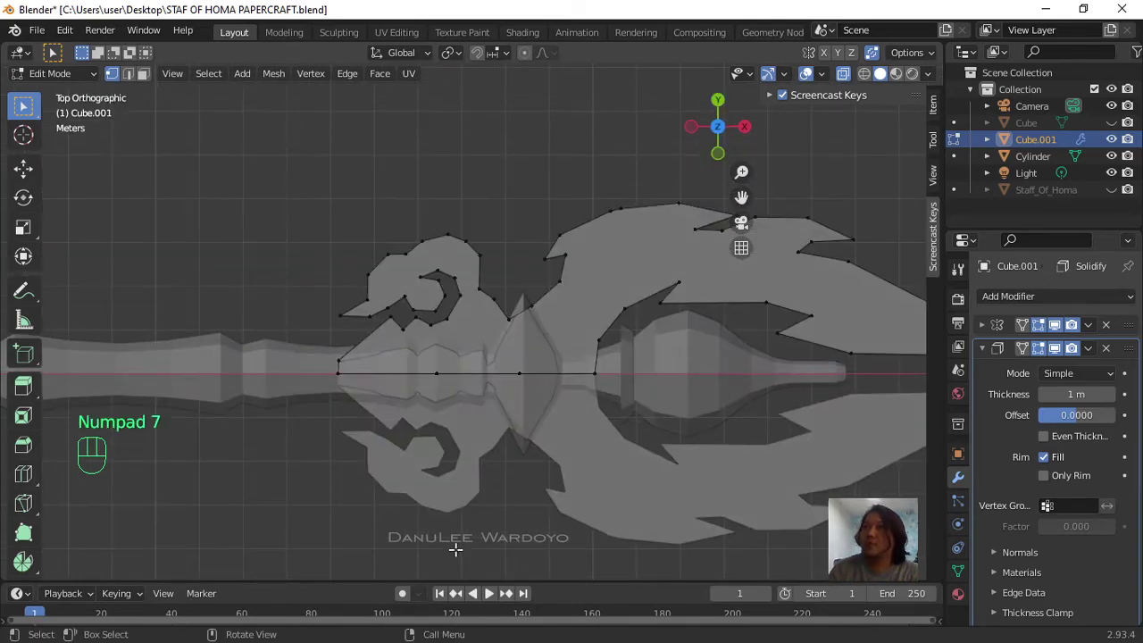
scroll(492, 418, up, 5)
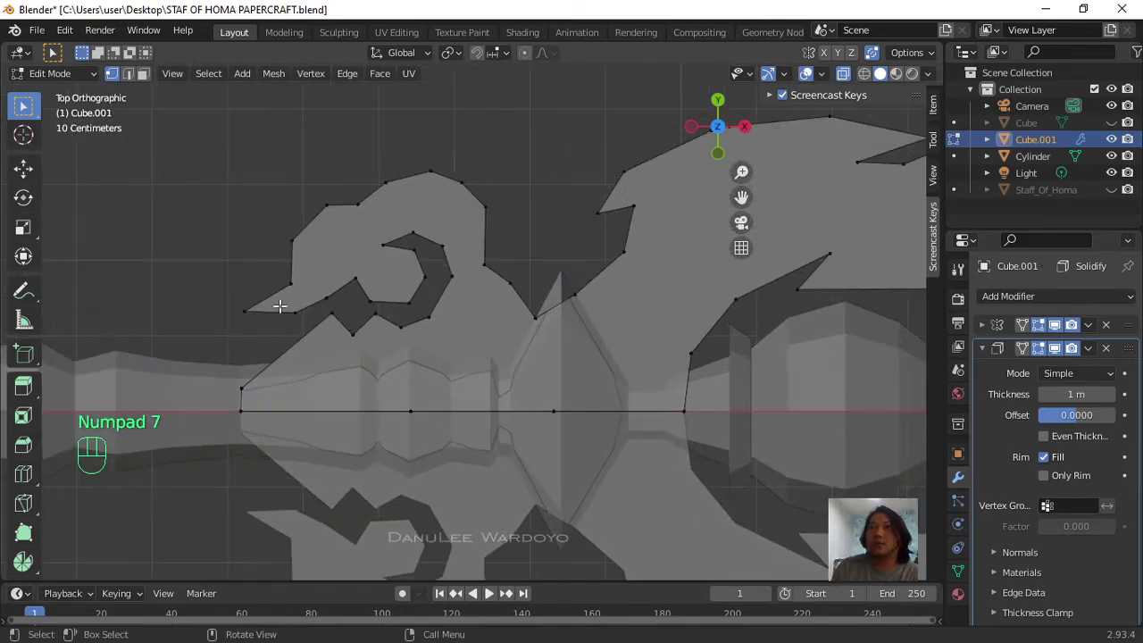
scroll(465, 412, down, 1)
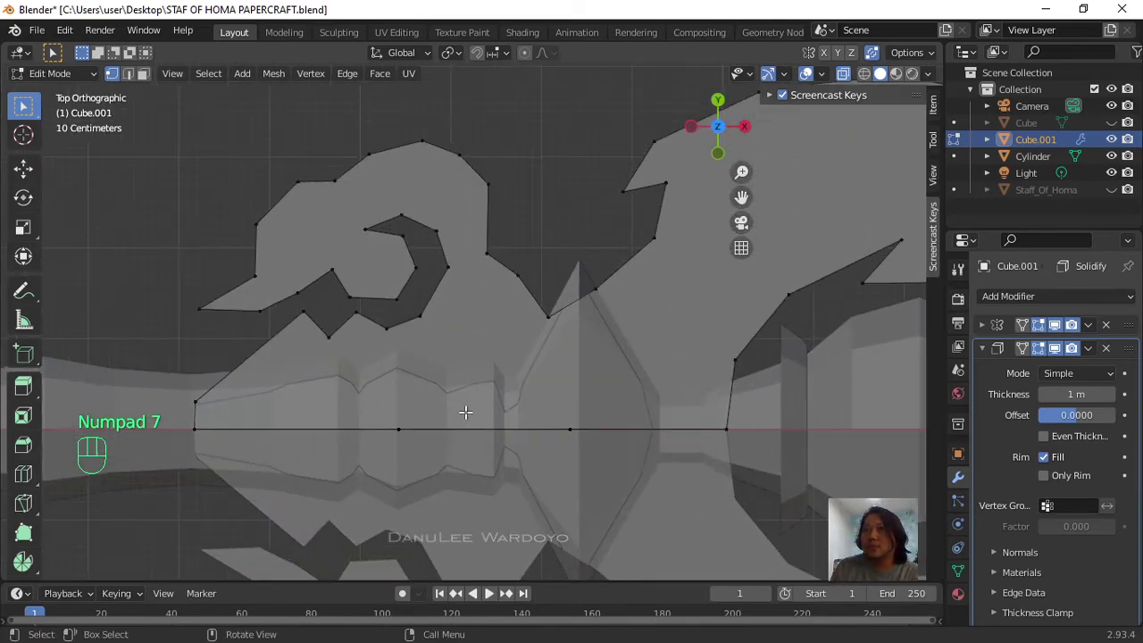
click(400, 429)
click(570, 430)
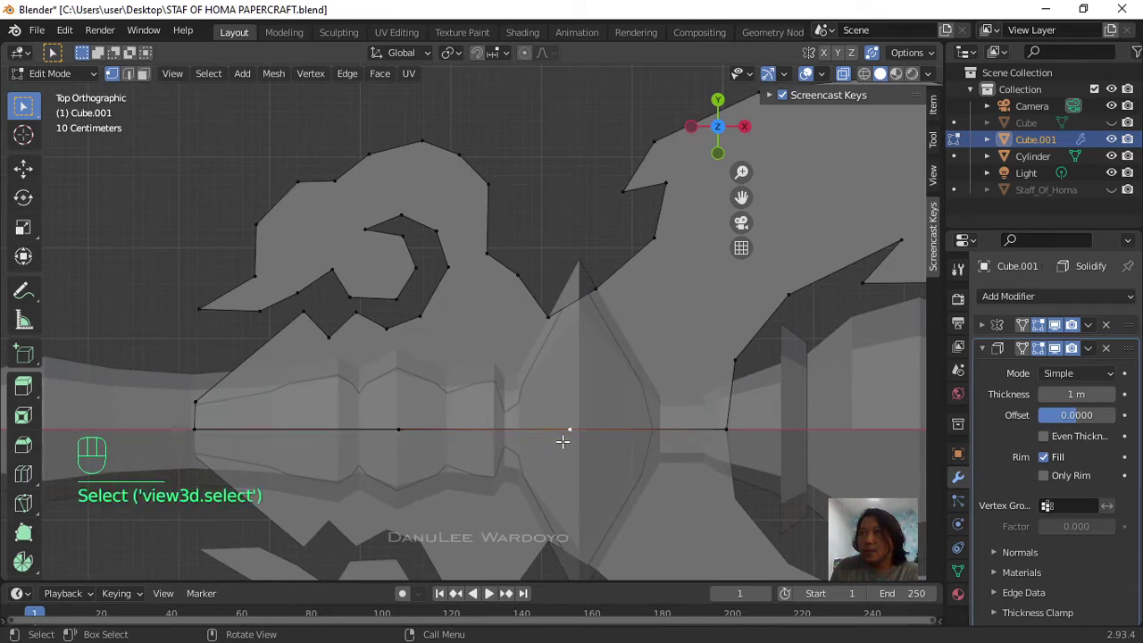
shift+click(400, 430)
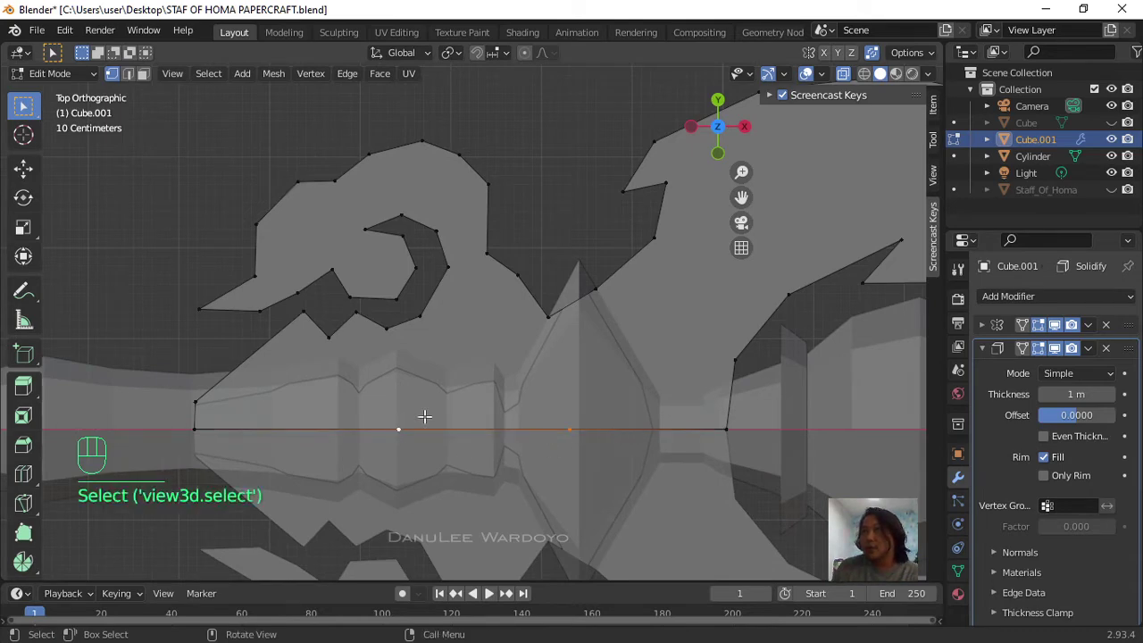
key(x)
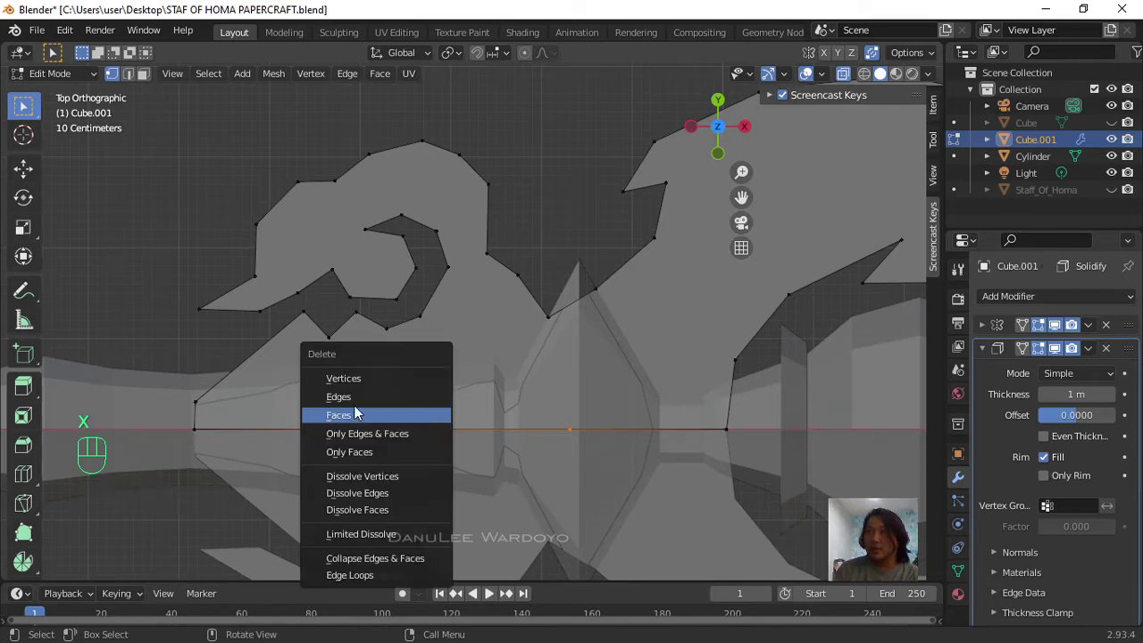
click(363, 378)
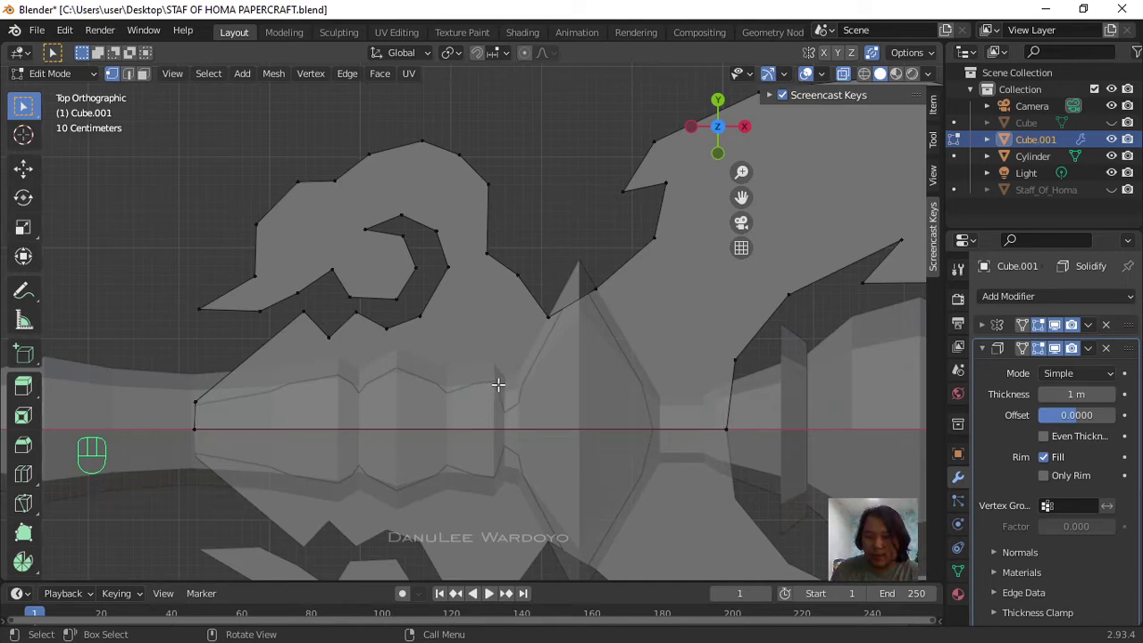
Step: Knife-cut the guard face from the blade-side end of the centre line to the notch below the curl, continuing to the handle-side corner
key(k)
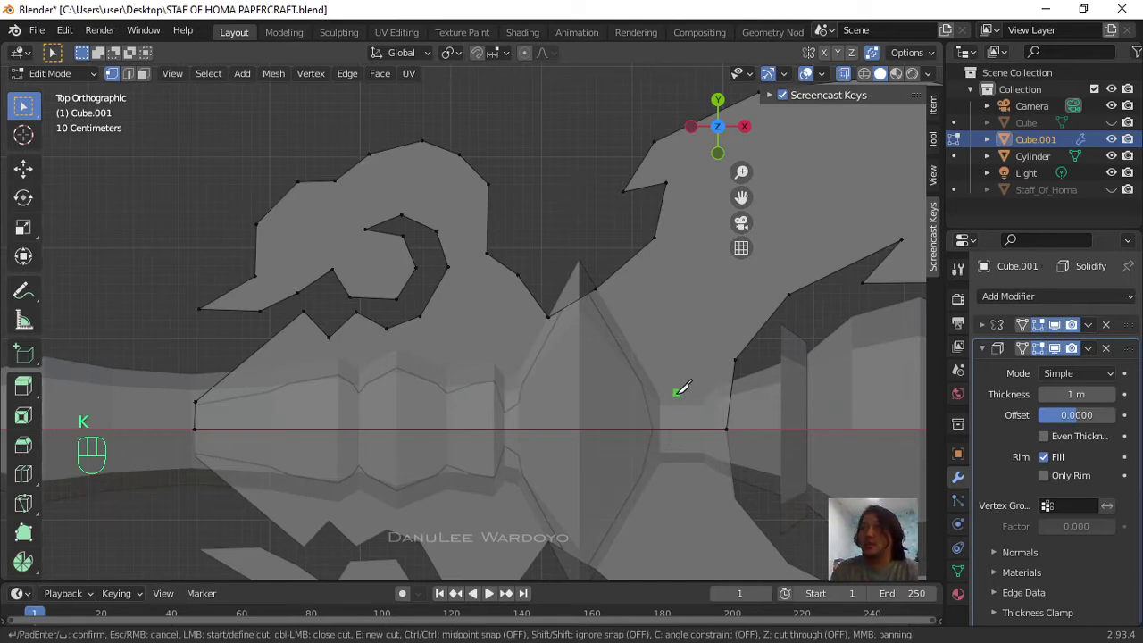
click(727, 428)
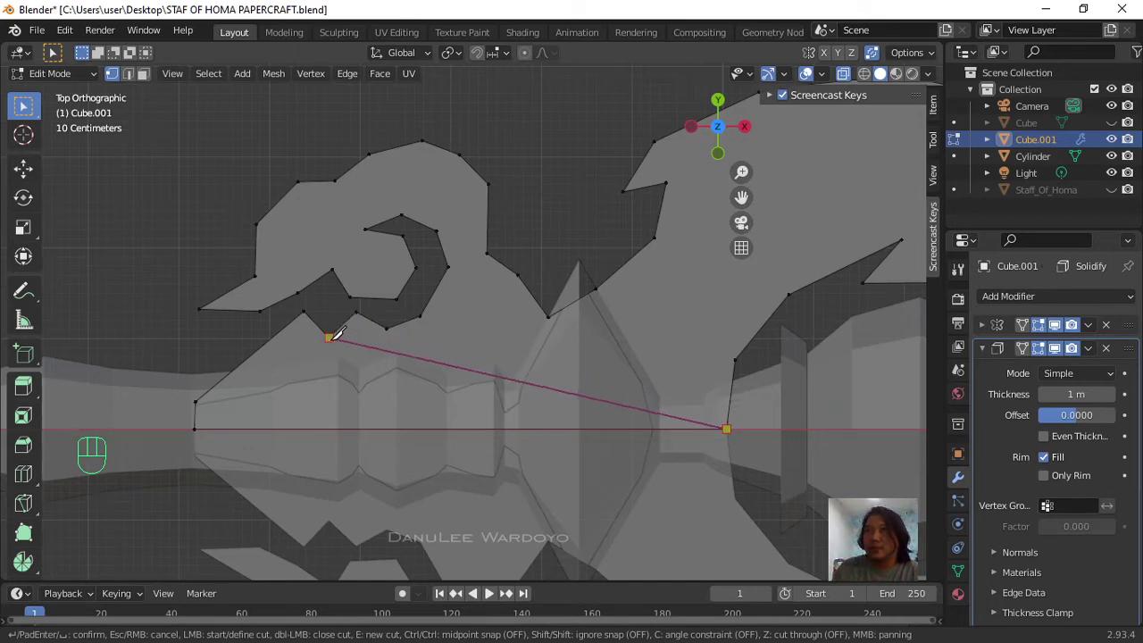
click(329, 336)
click(194, 401)
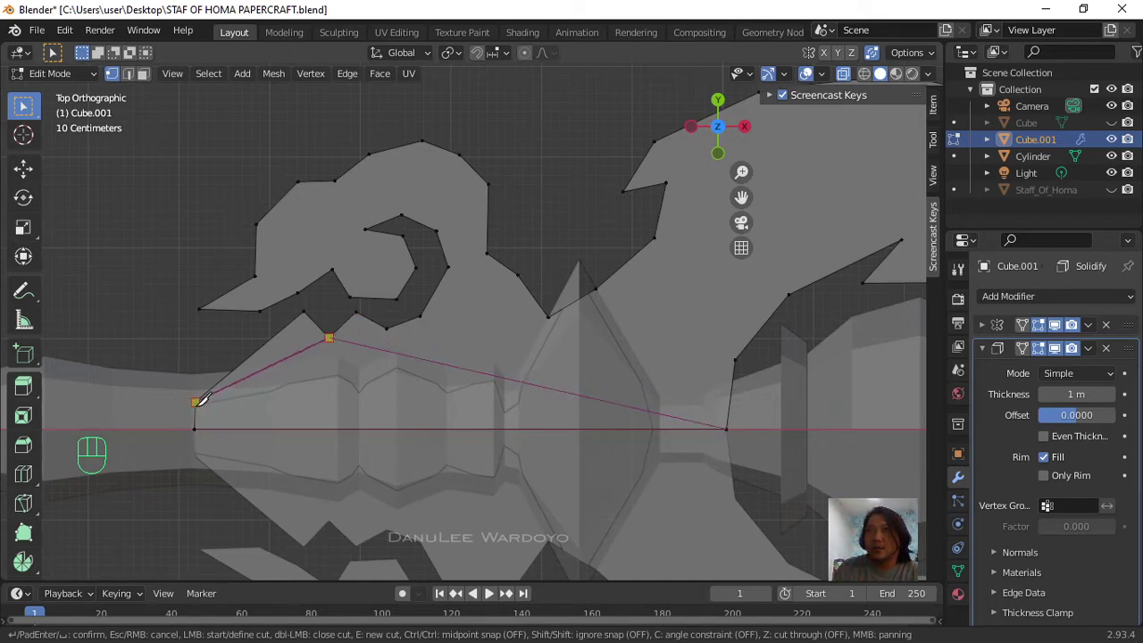
click(202, 396)
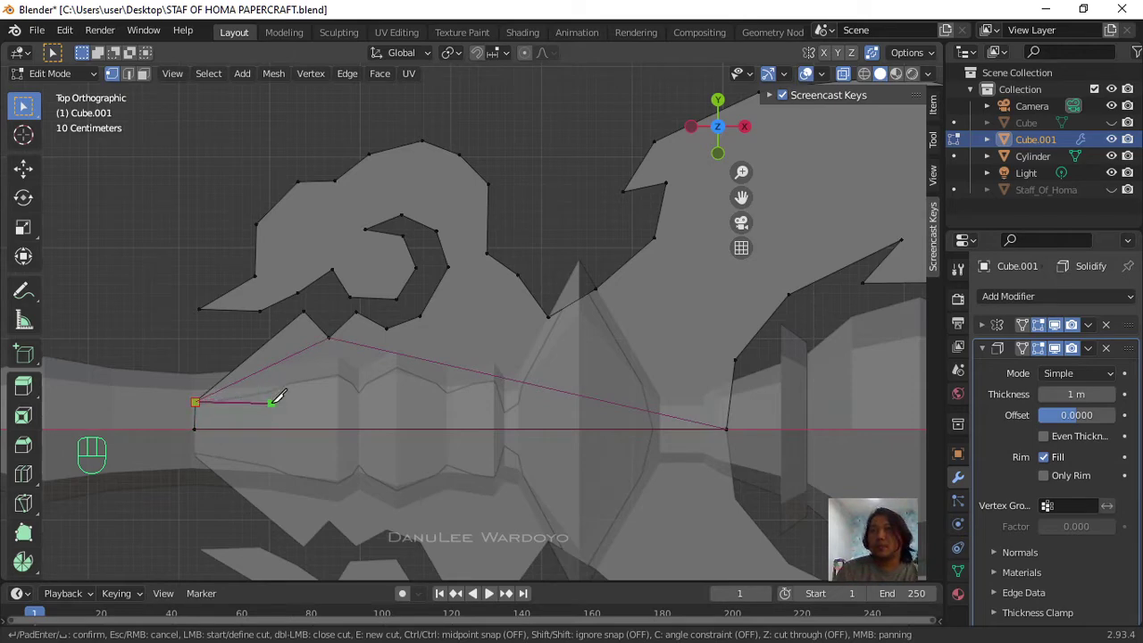
key(Return)
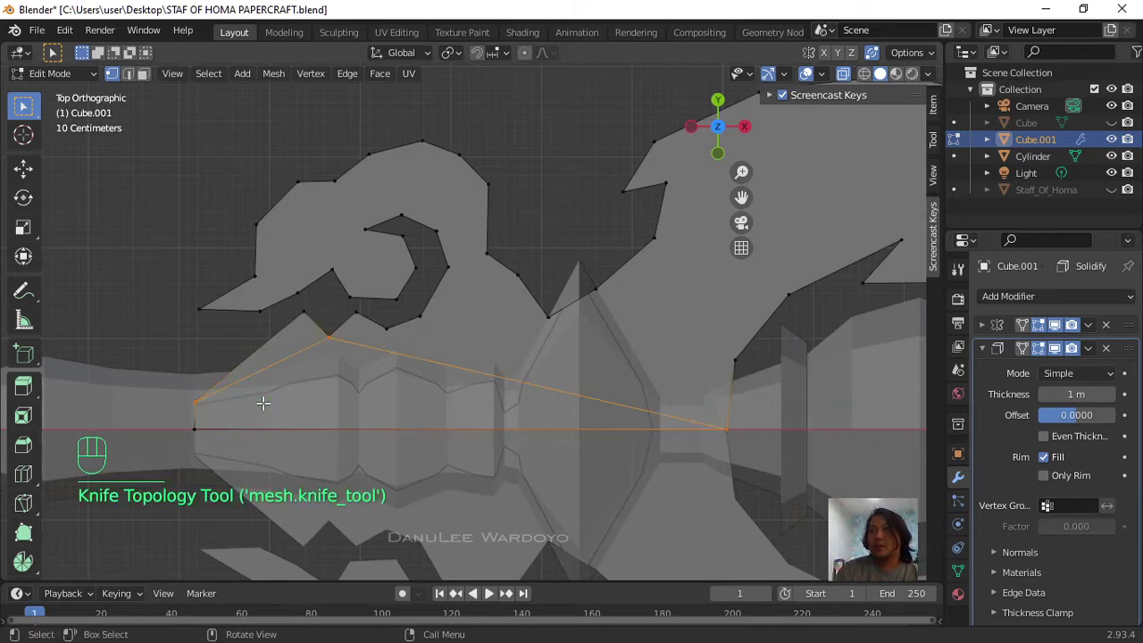
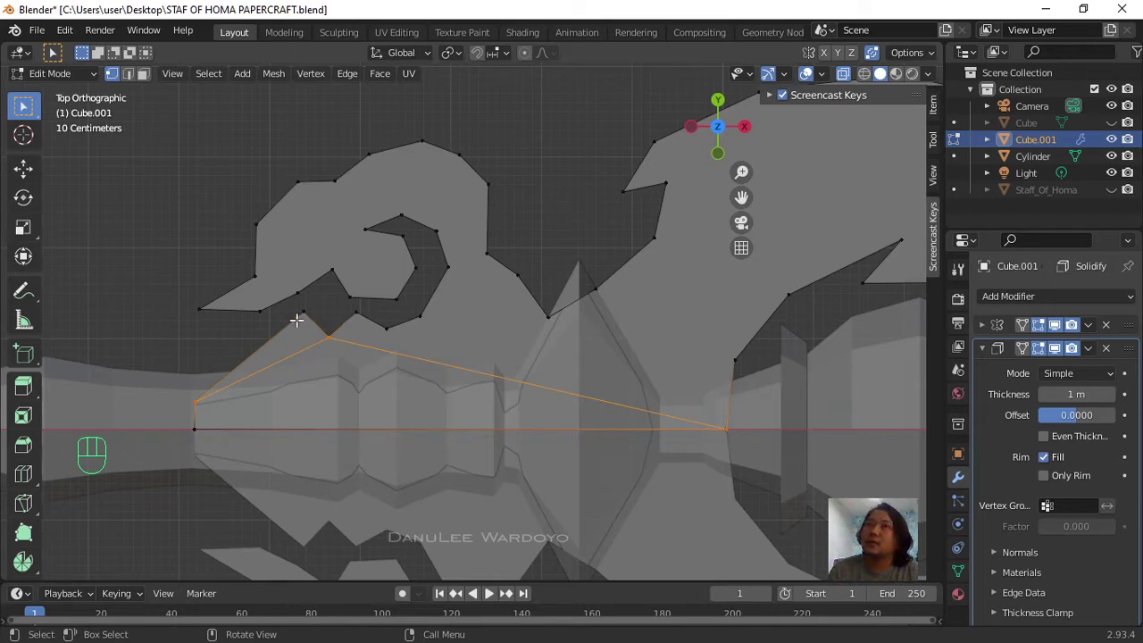
Step: Knife-cut across the base of the curl's pointed outer tip, joining the outer corner vertex to the inner edge vertex opposite
click(238, 256)
scroll(285, 272, down, 2)
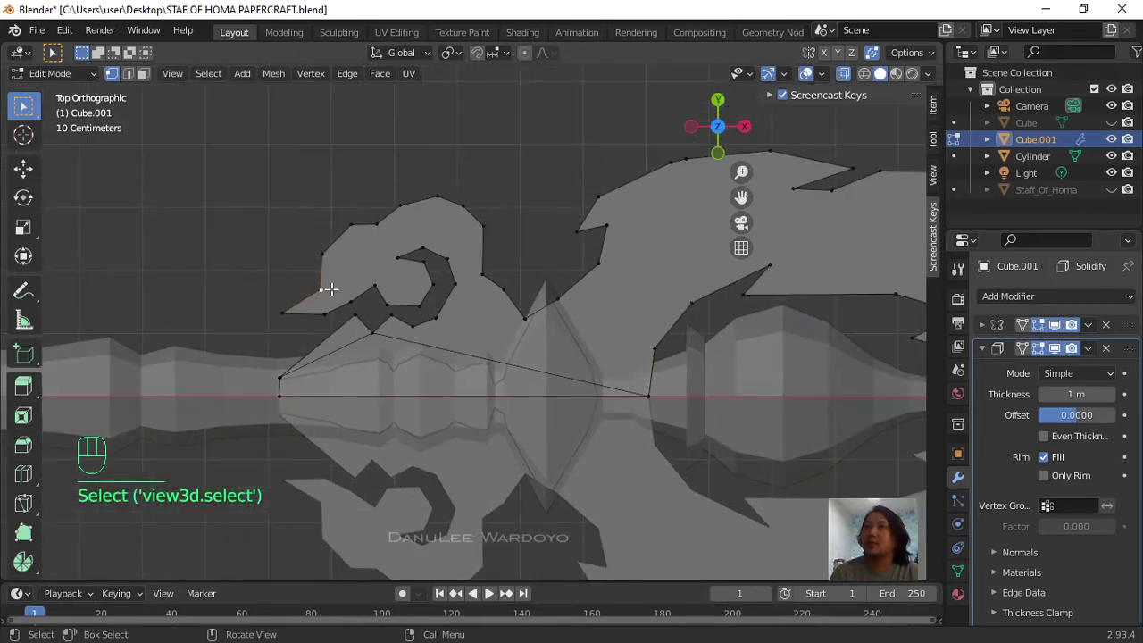
scroll(330, 288, up, 1)
scroll(335, 296, down, 1)
scroll(335, 295, up, 3)
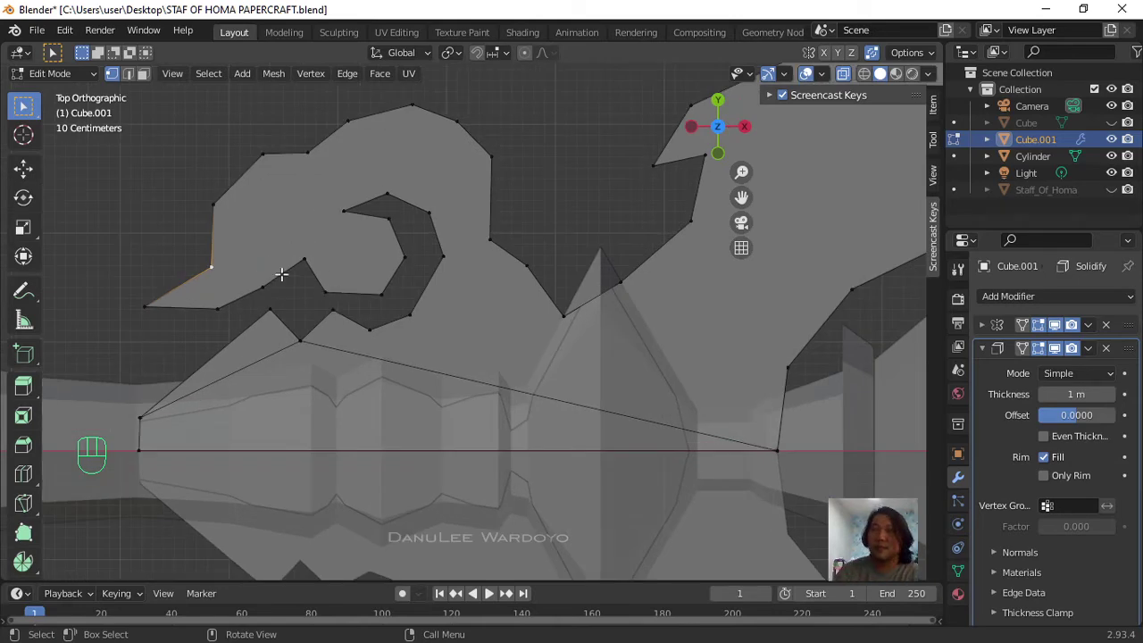
key(k)
click(216, 265)
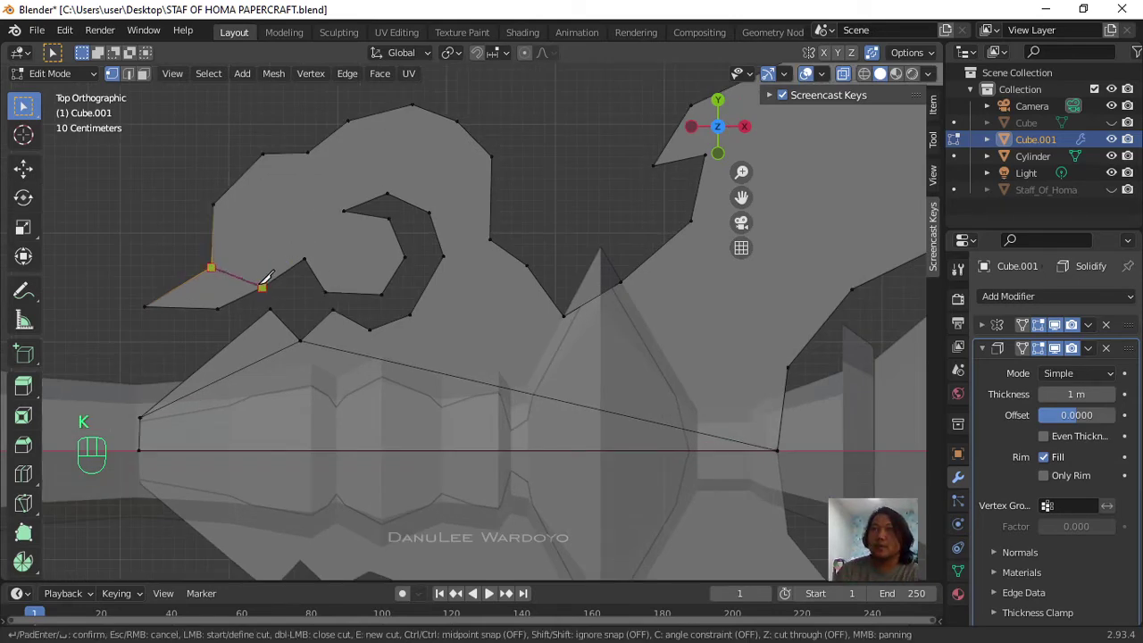
click(262, 285)
key(Return)
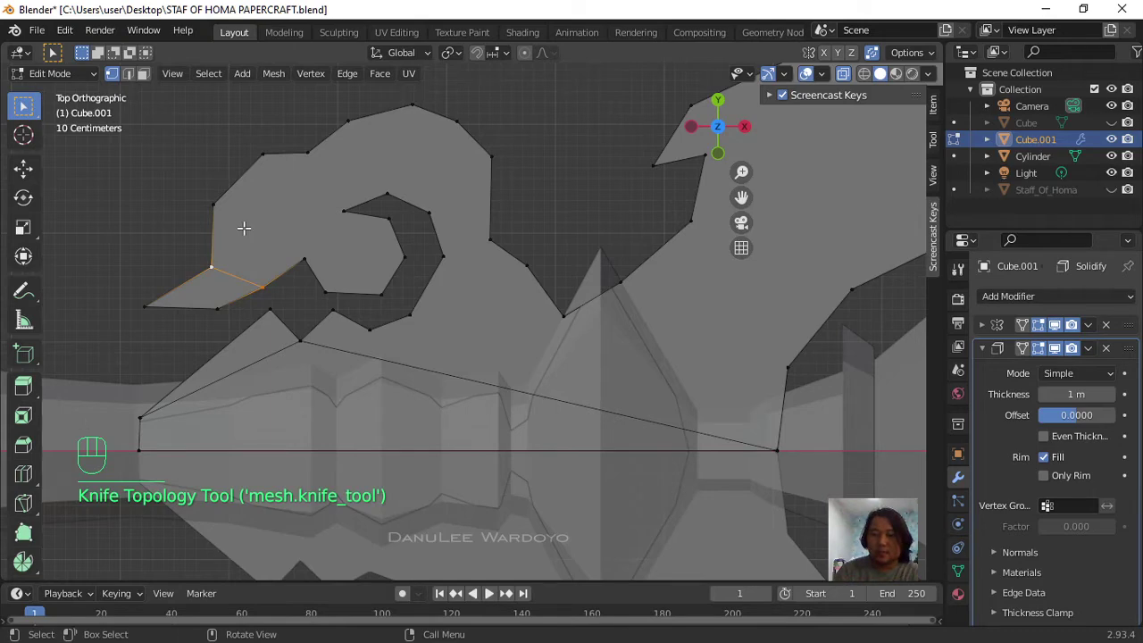
Step: Knife-cut from the curl's inner corner to the next outer vertex, and from that inner corner to the tip of the spiral opening
key(k)
click(304, 259)
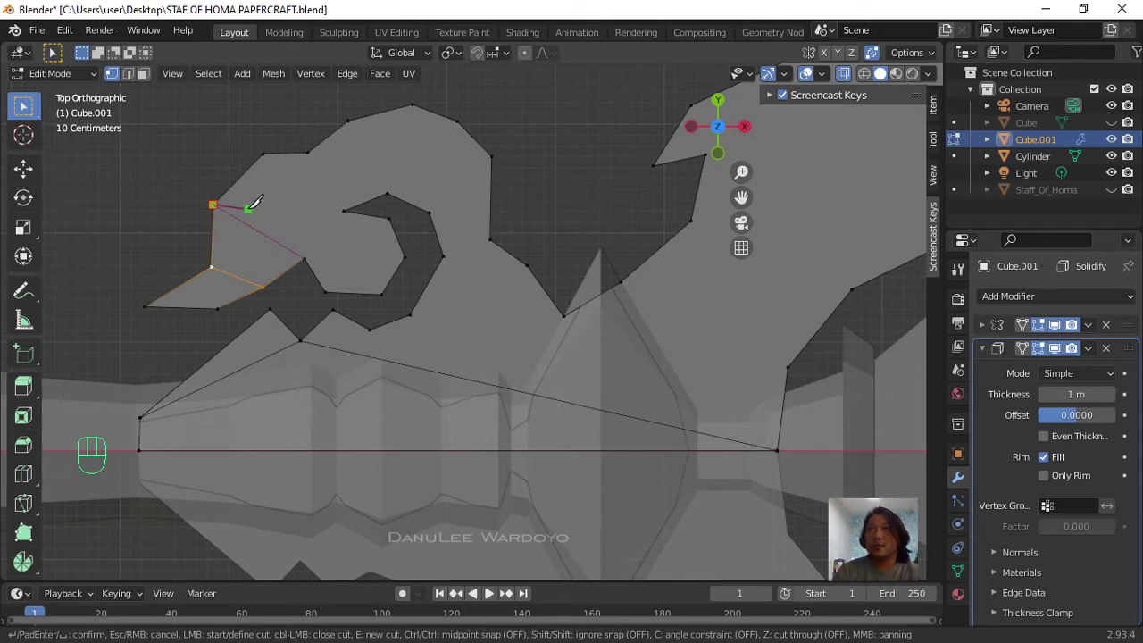
key(Return)
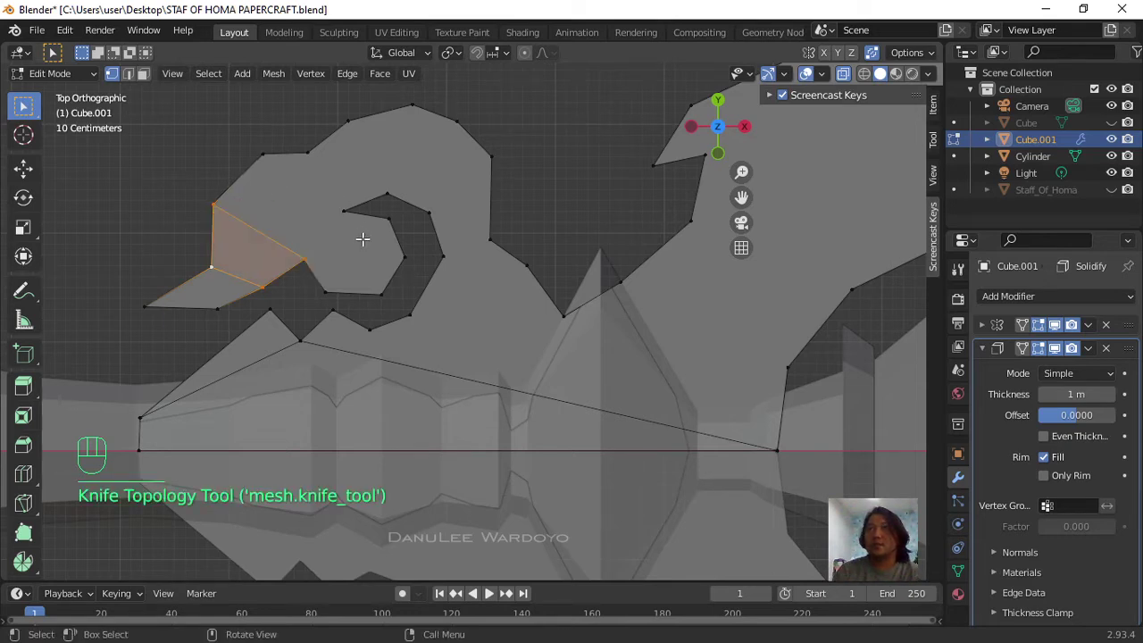
key(k)
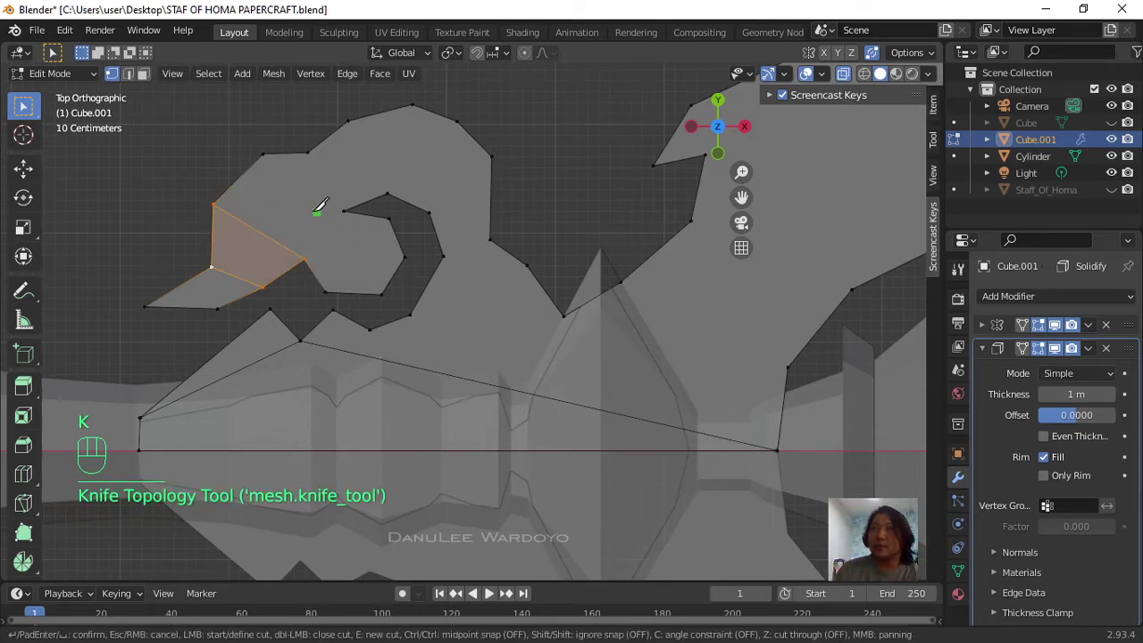
click(304, 259)
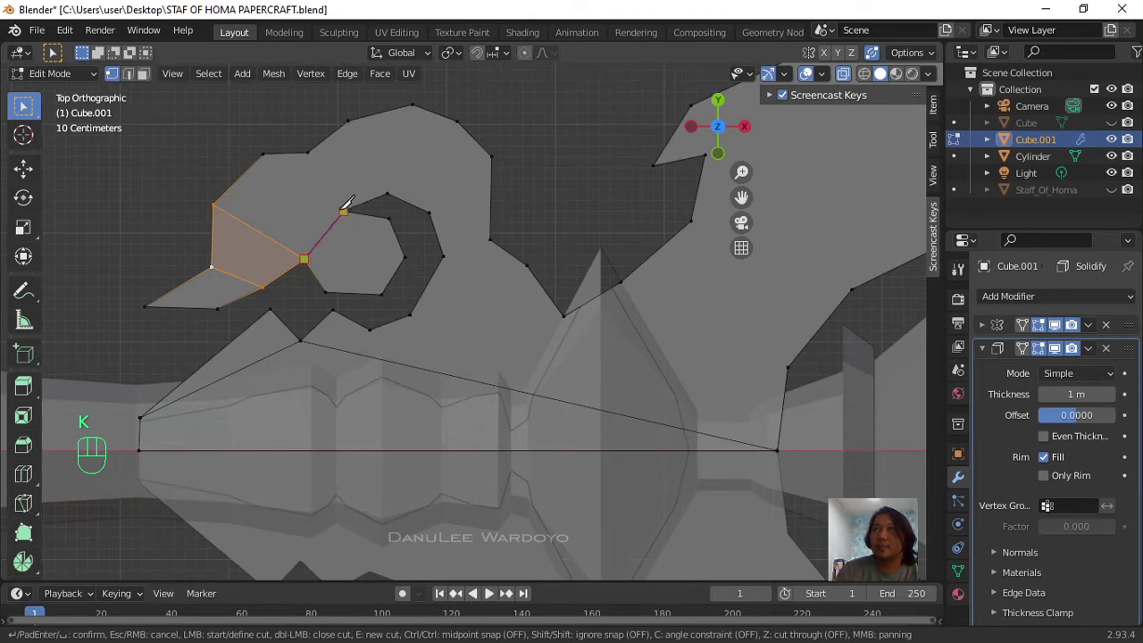
click(342, 211)
key(Return)
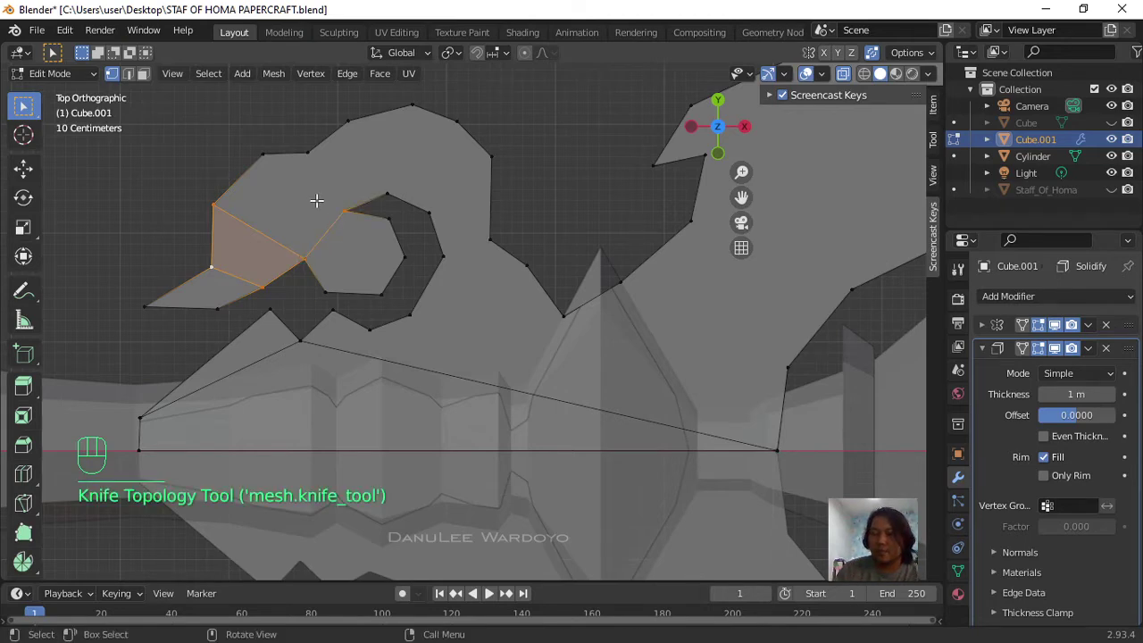
Step: Divide the curl's upper arc with vertex-to-vertex knife cuts from its outer outline, ending with a cut across the curl's neck
key(k)
click(262, 154)
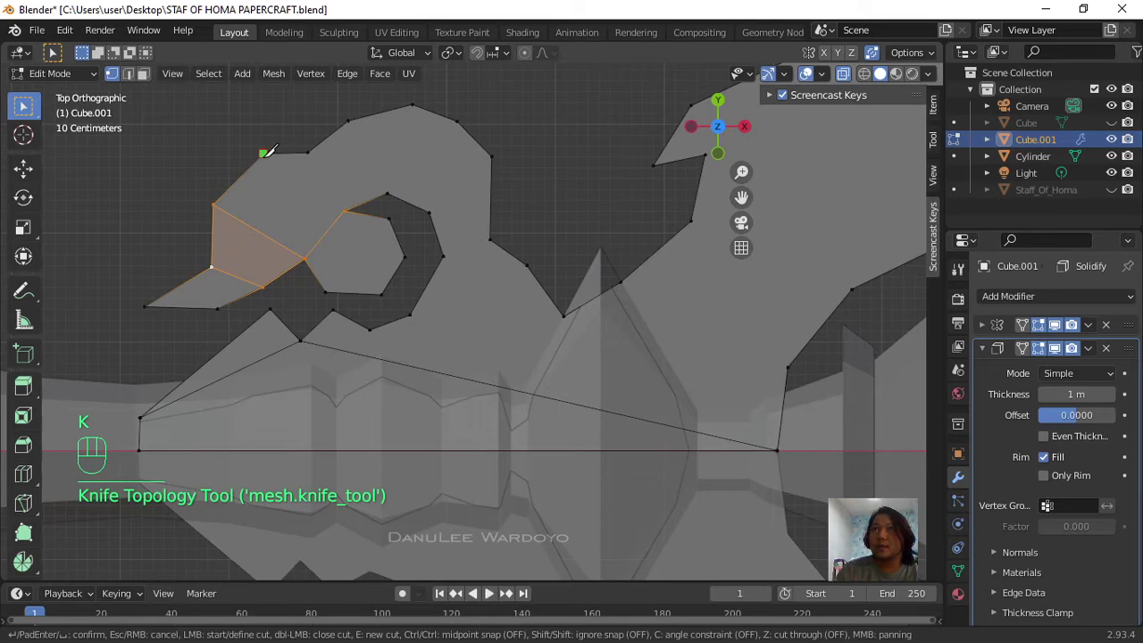
click(343, 211)
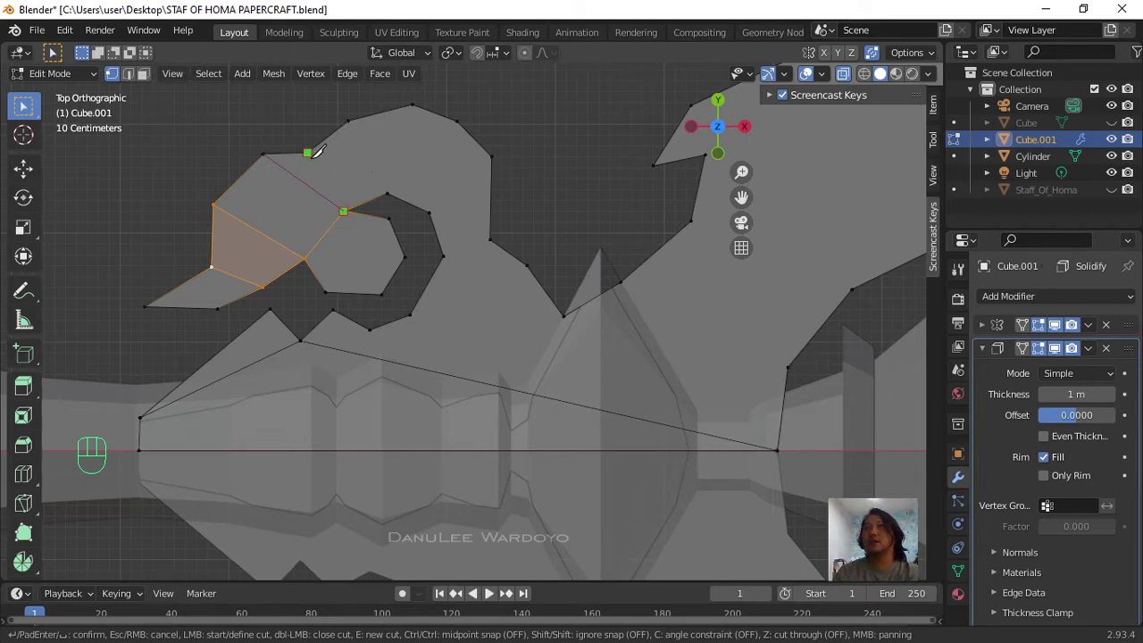
click(386, 193)
click(357, 116)
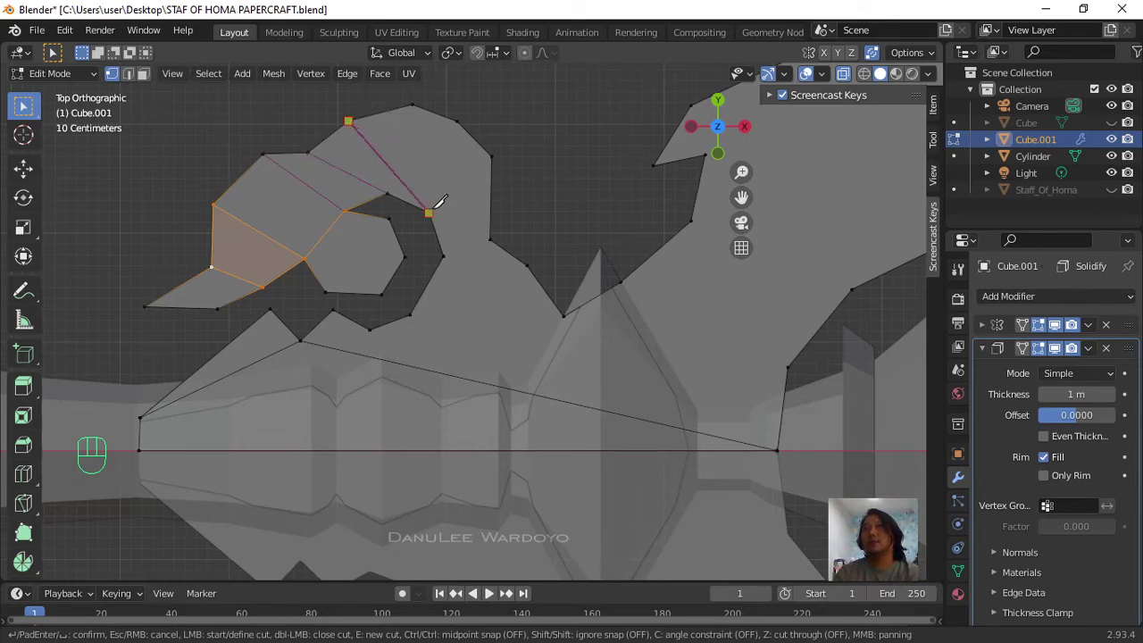
double_click(431, 211)
click(411, 106)
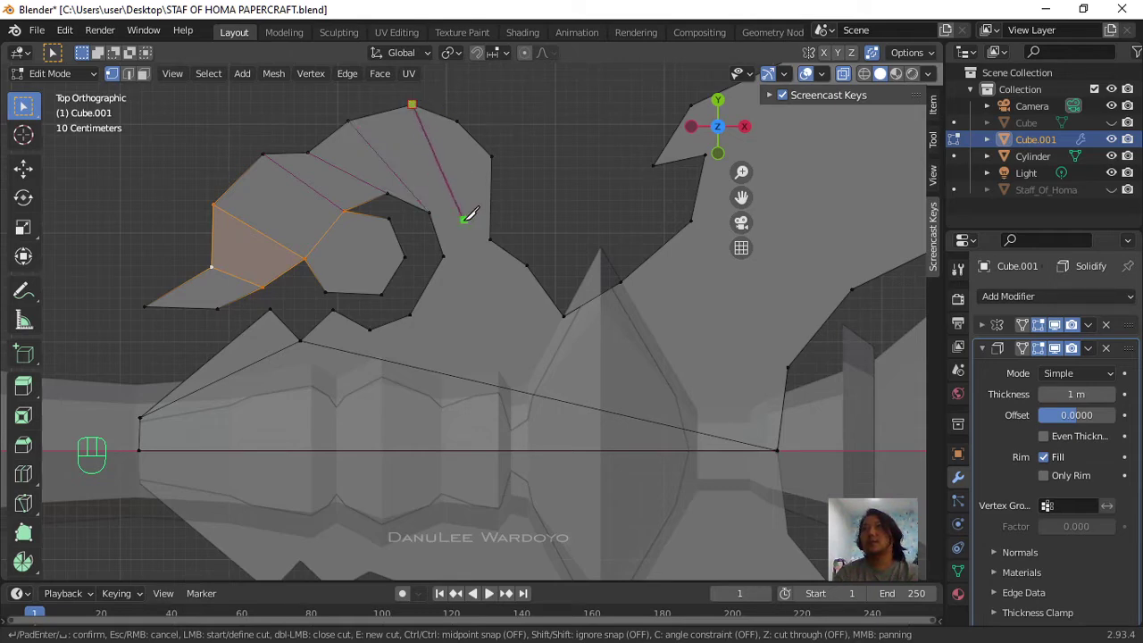
click(489, 240)
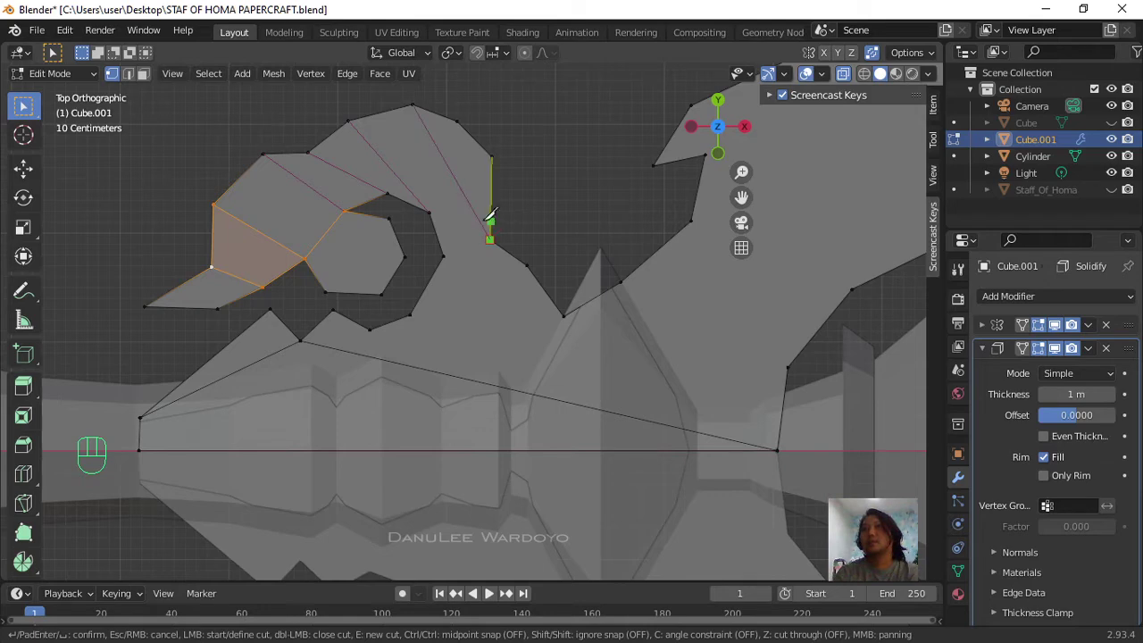
click(429, 213)
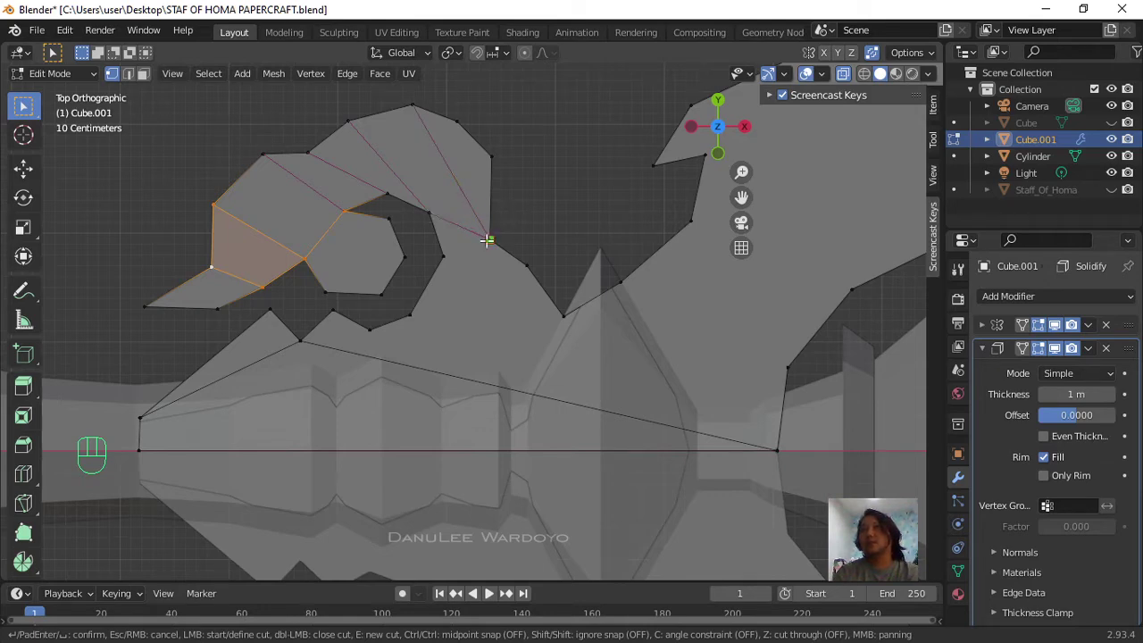
key(Return)
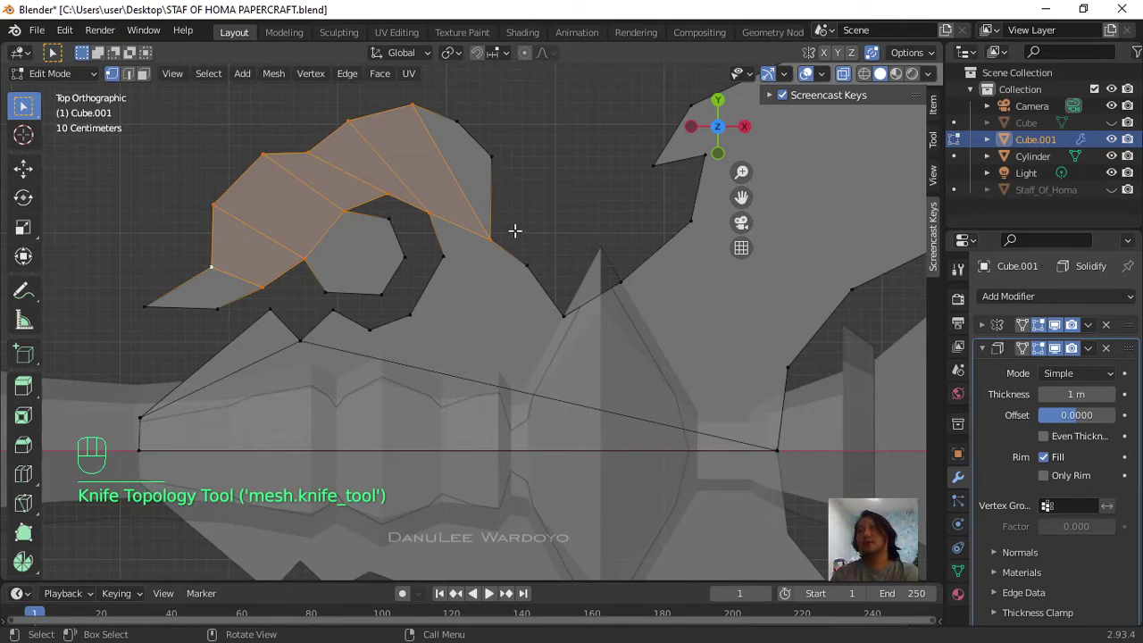
Step: Save the file, and knife-cut the curl's inner spiral end from its lower-left vertex to the upper-right vertex
key(ctrl)
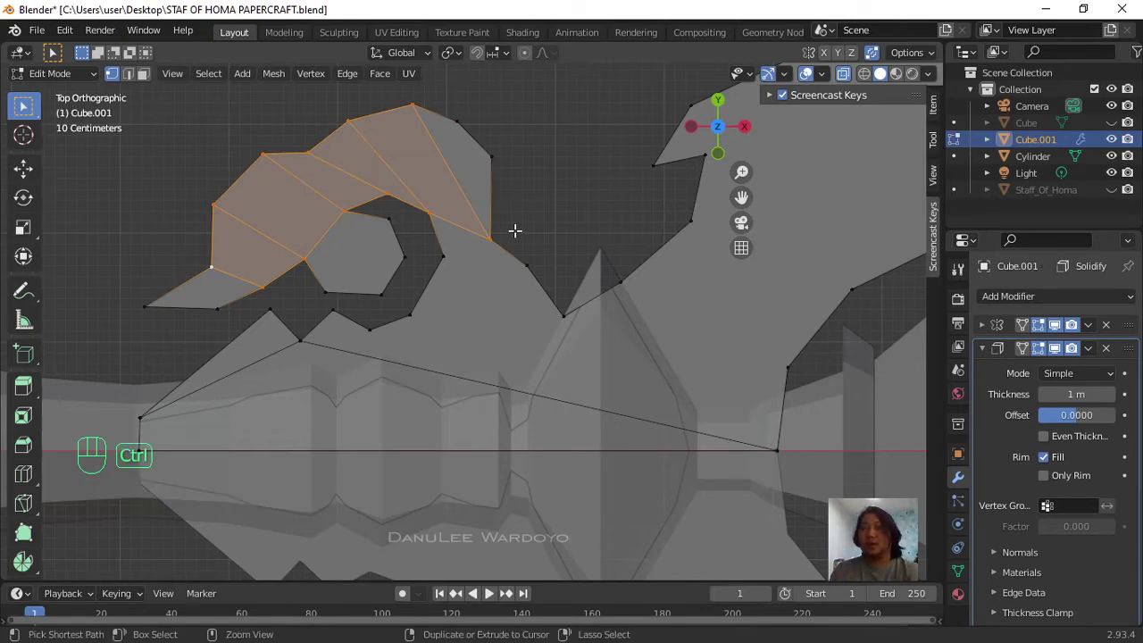
key(ctrl+s)
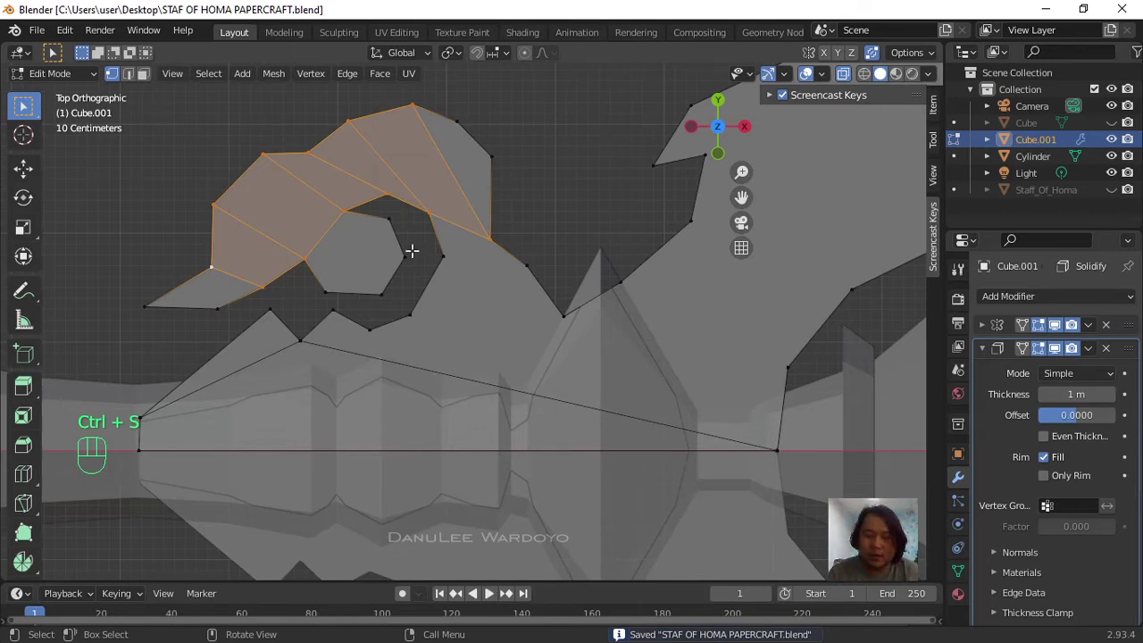
key(k)
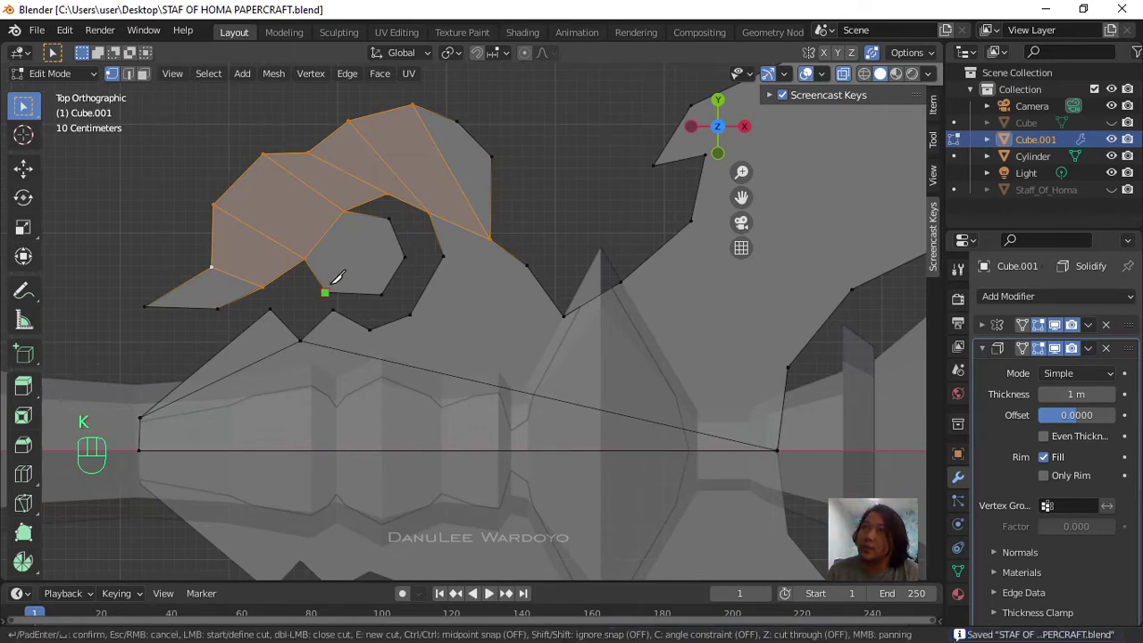
click(325, 290)
click(389, 217)
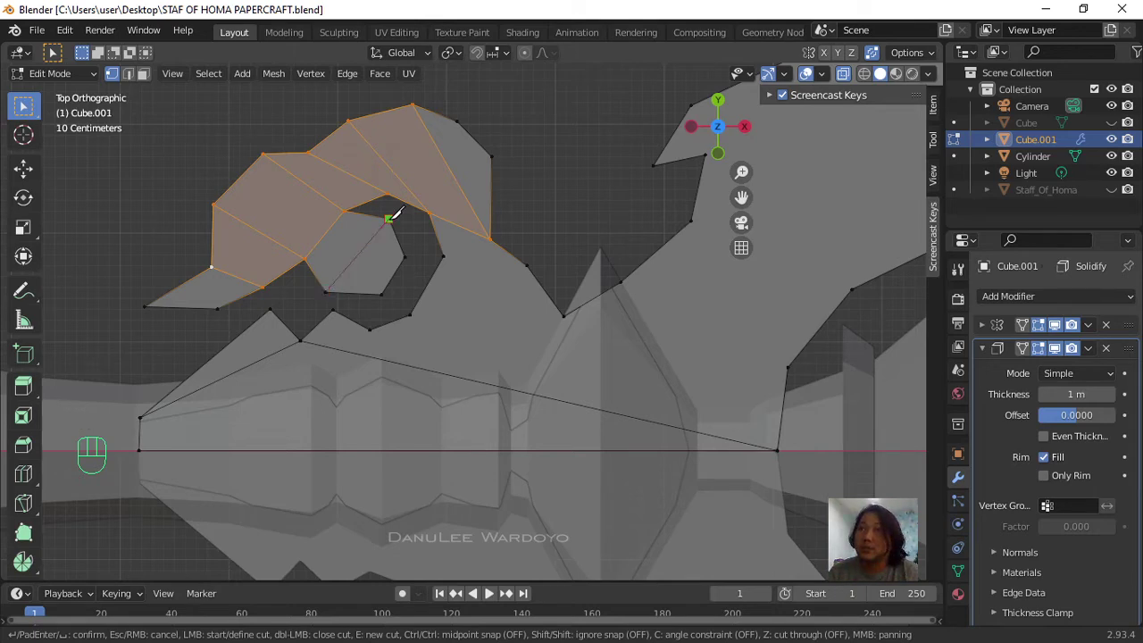
key(Return)
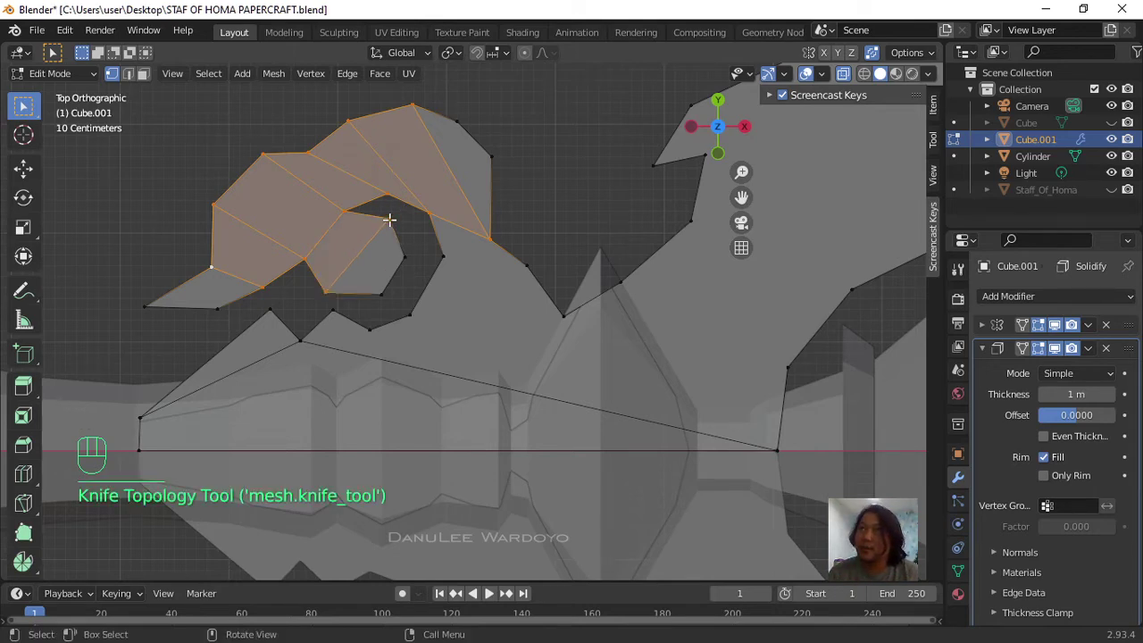
scroll(416, 259, up, 3)
scroll(502, 262, down, 2)
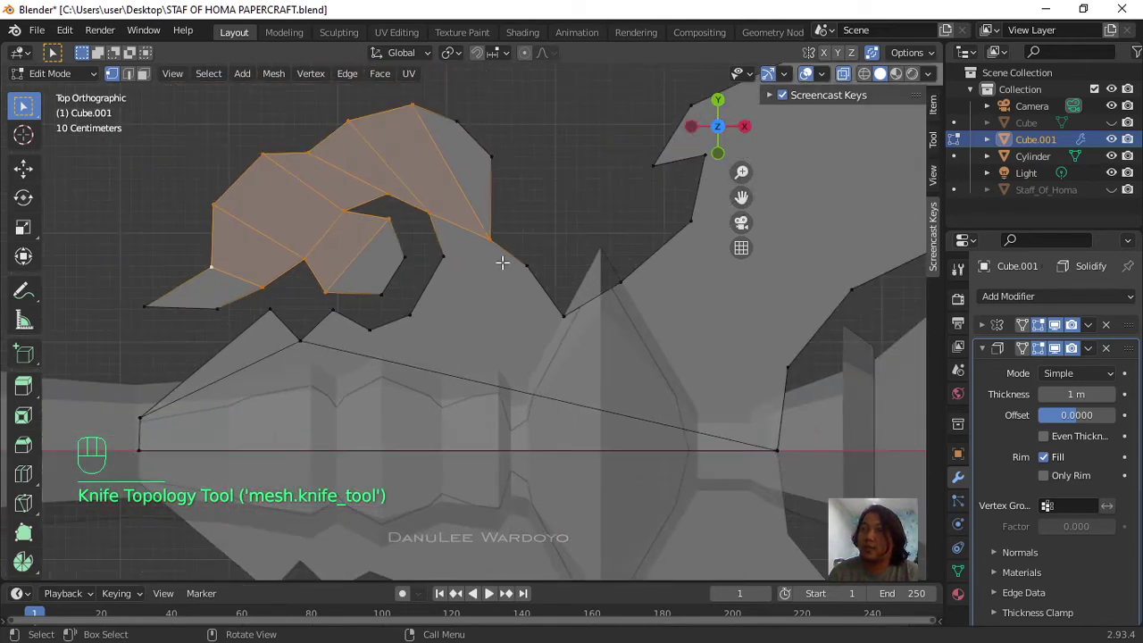
Step: Knife-cut twice across the curl's stem from inner-edge vertices to outer-edge vertices, ending the lower cut at the notch between curl and blade
key(k)
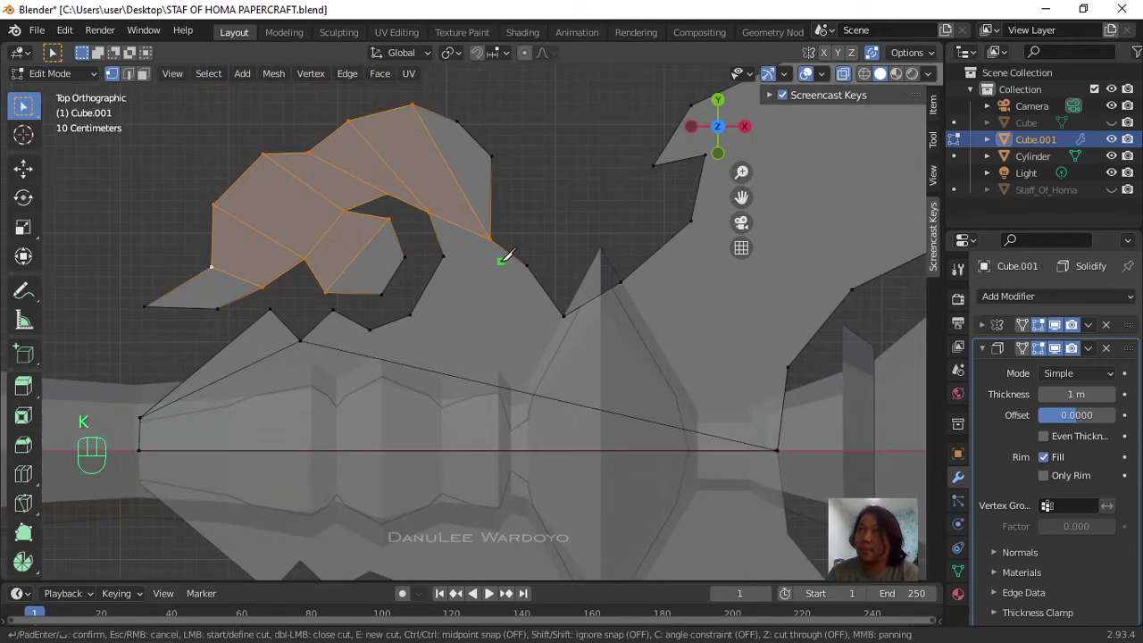
click(443, 257)
click(526, 264)
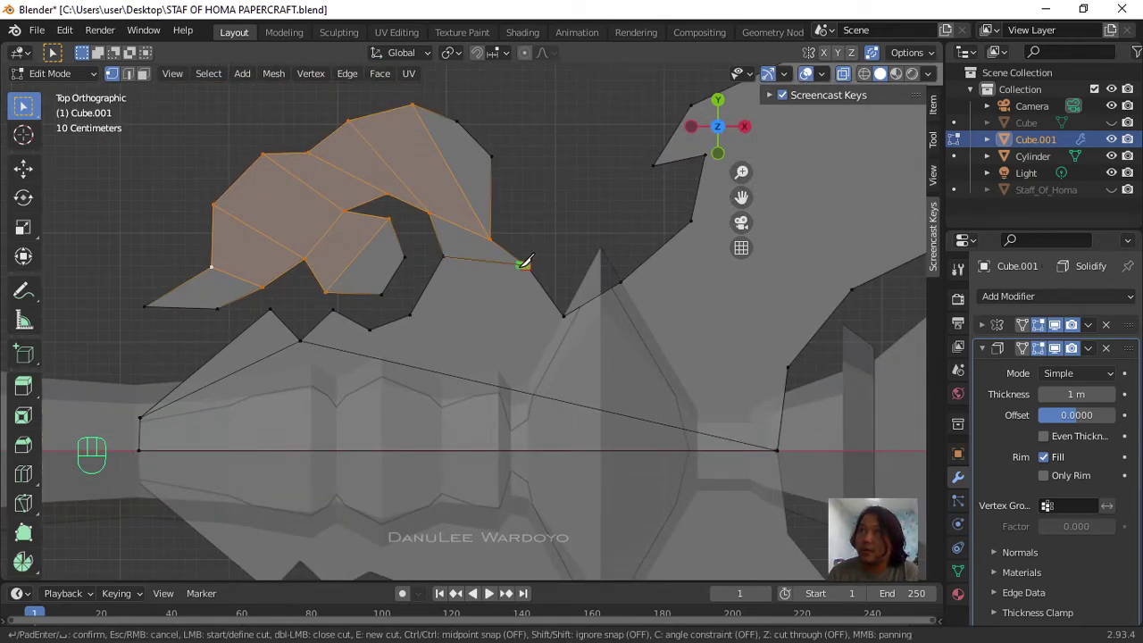
click(418, 310)
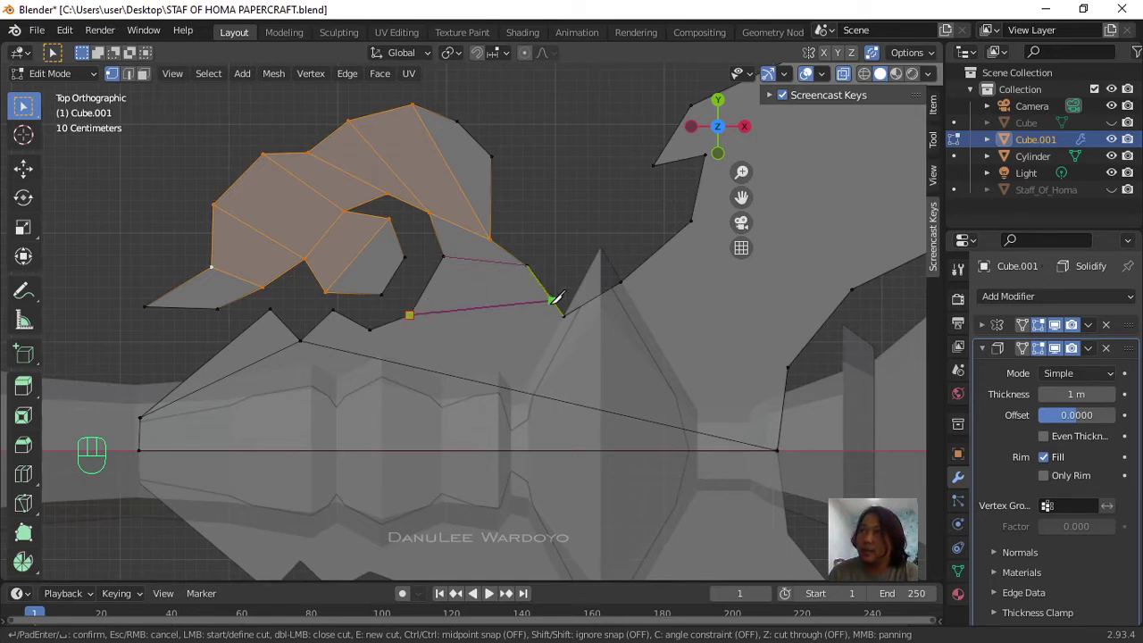
click(563, 313)
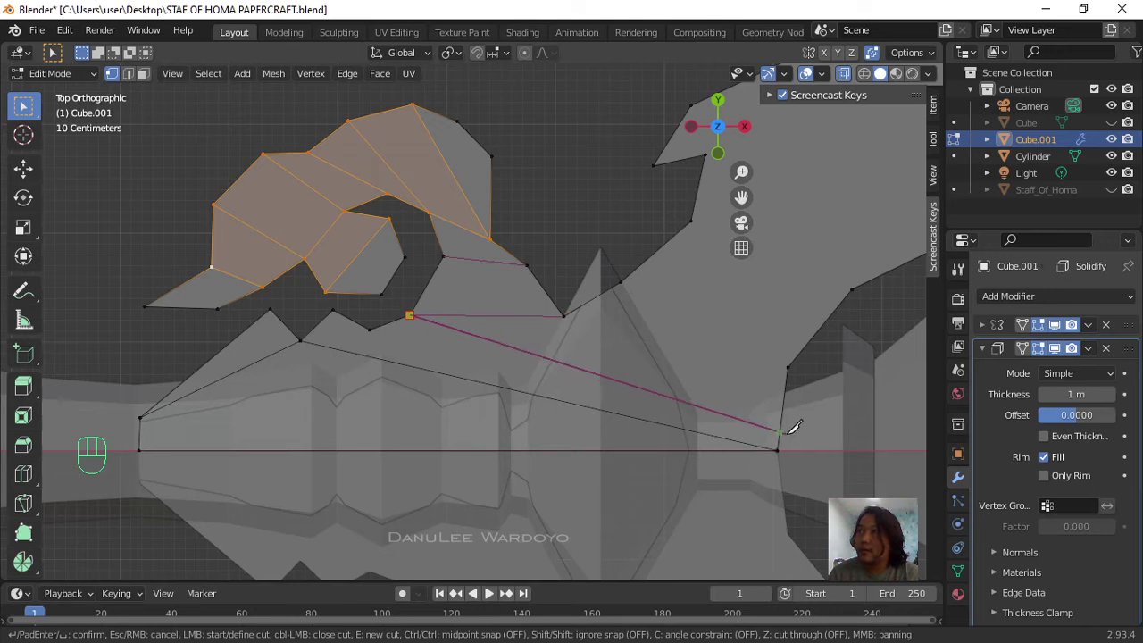
Step: Knife-cut the guard from the stem's lower inner vertex to the blade's lowest side vertex, fan the adjoining notch to the centre-line end and neighbouring notch, and save
click(786, 365)
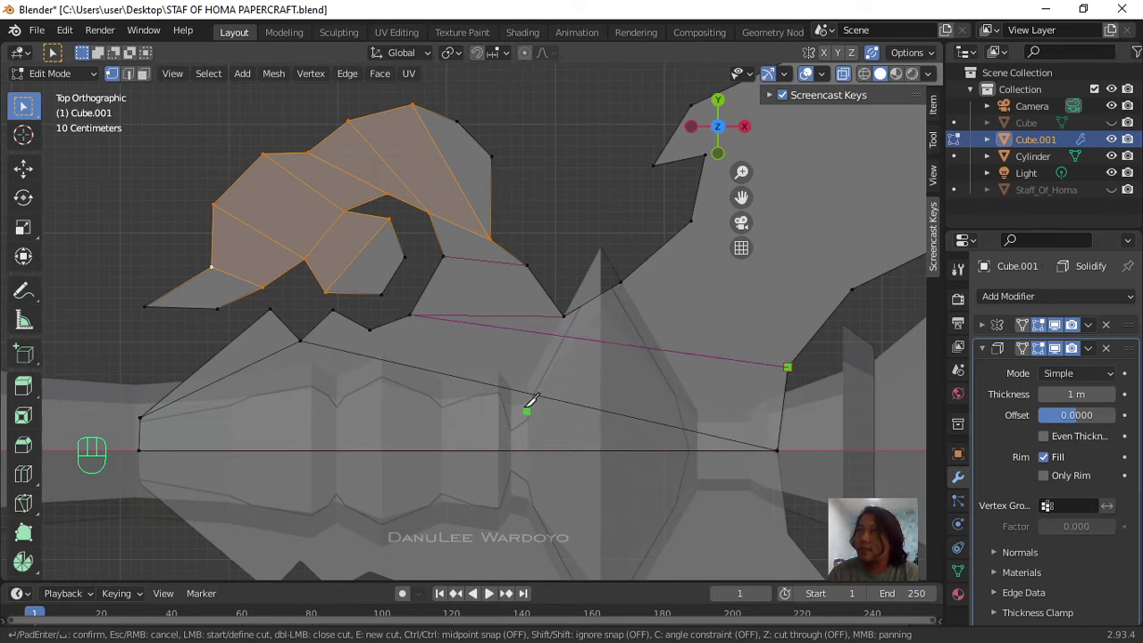
click(369, 330)
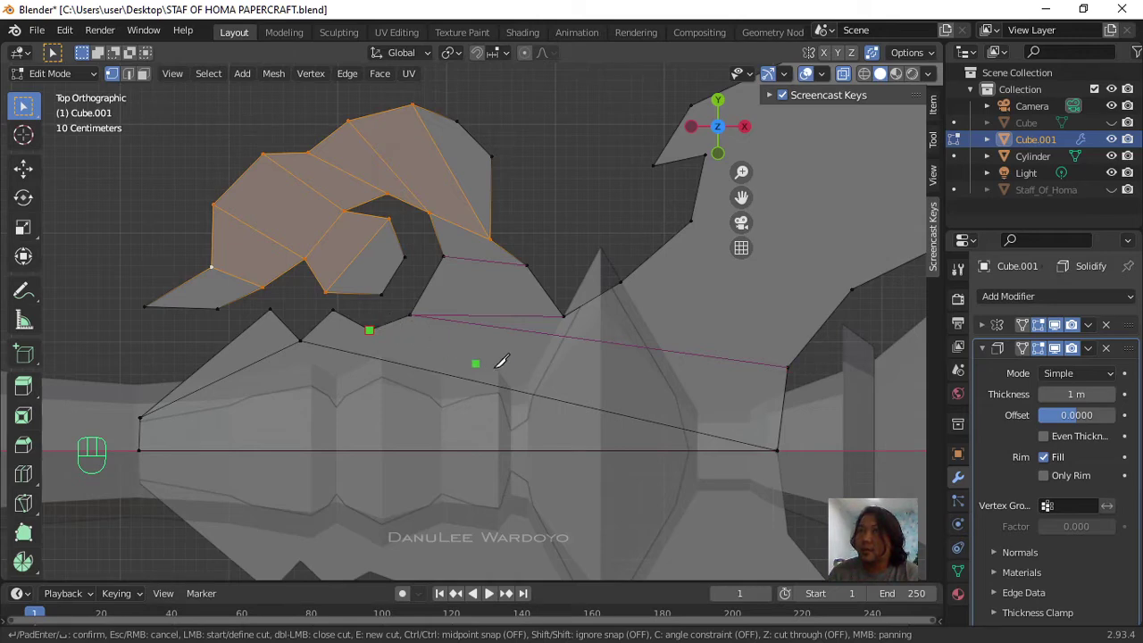
click(776, 446)
click(375, 326)
click(301, 336)
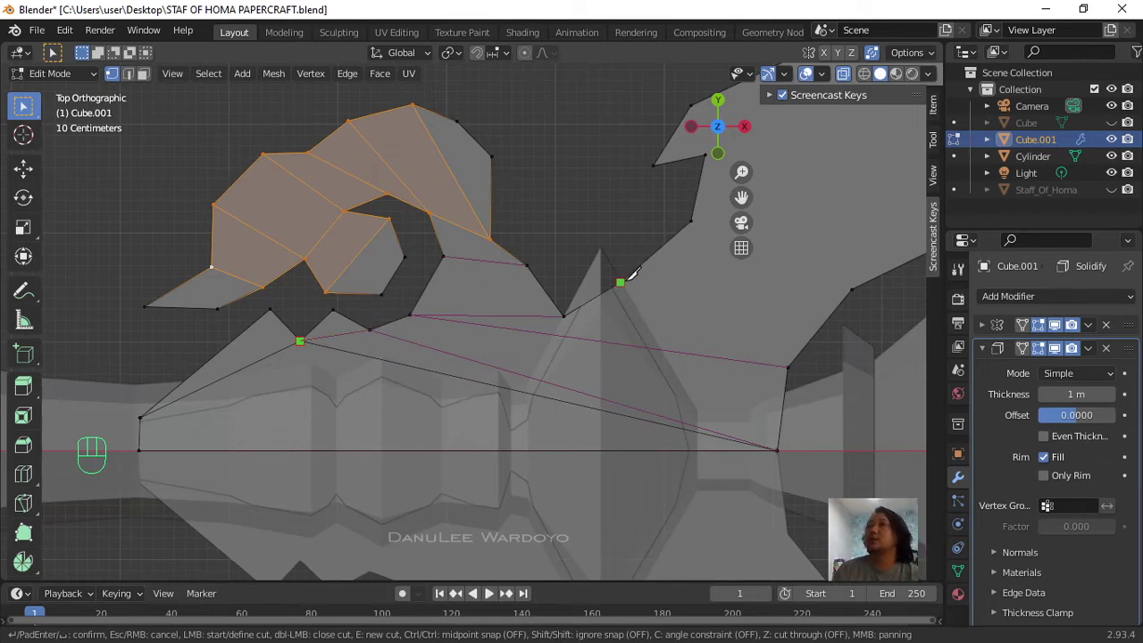
key(Return)
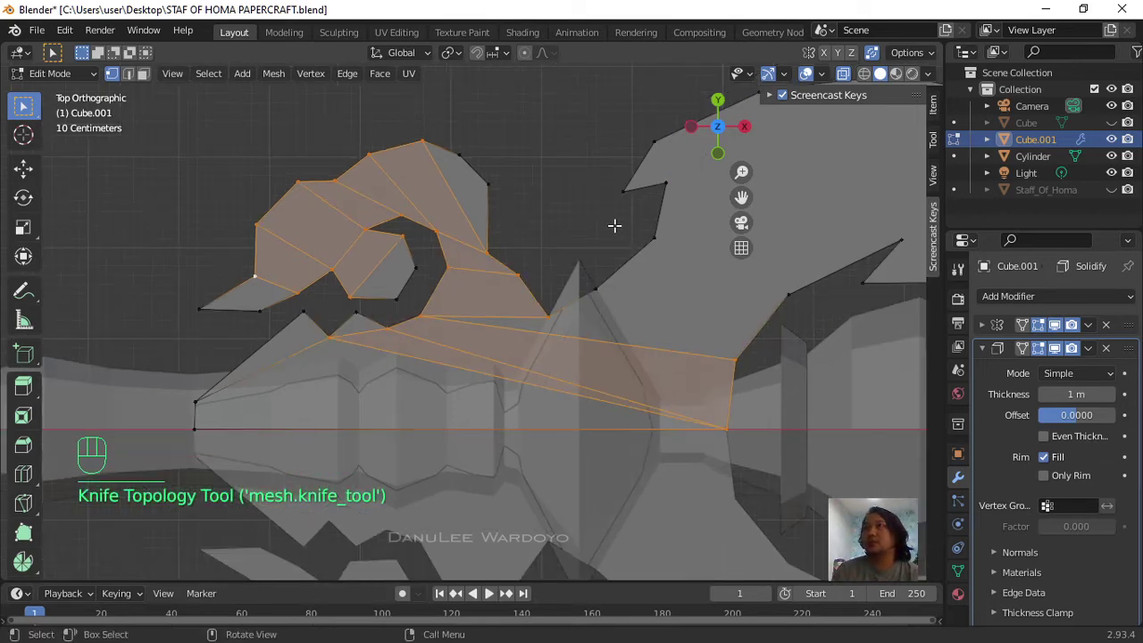
shift+middle_drag(615, 226, 466, 239)
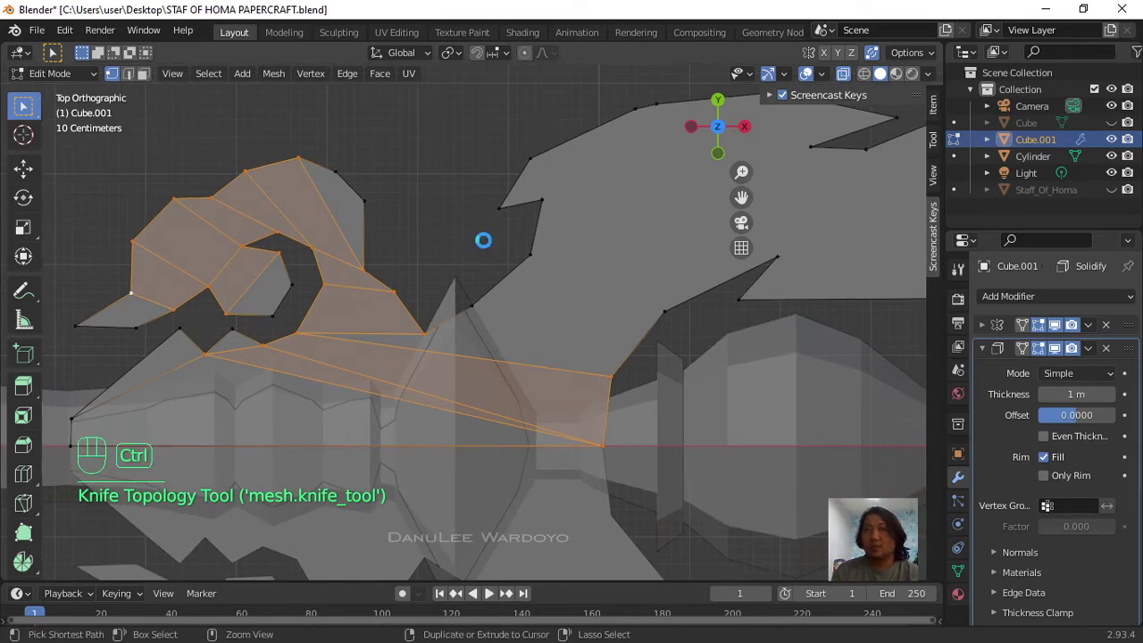
key(ctrl+s)
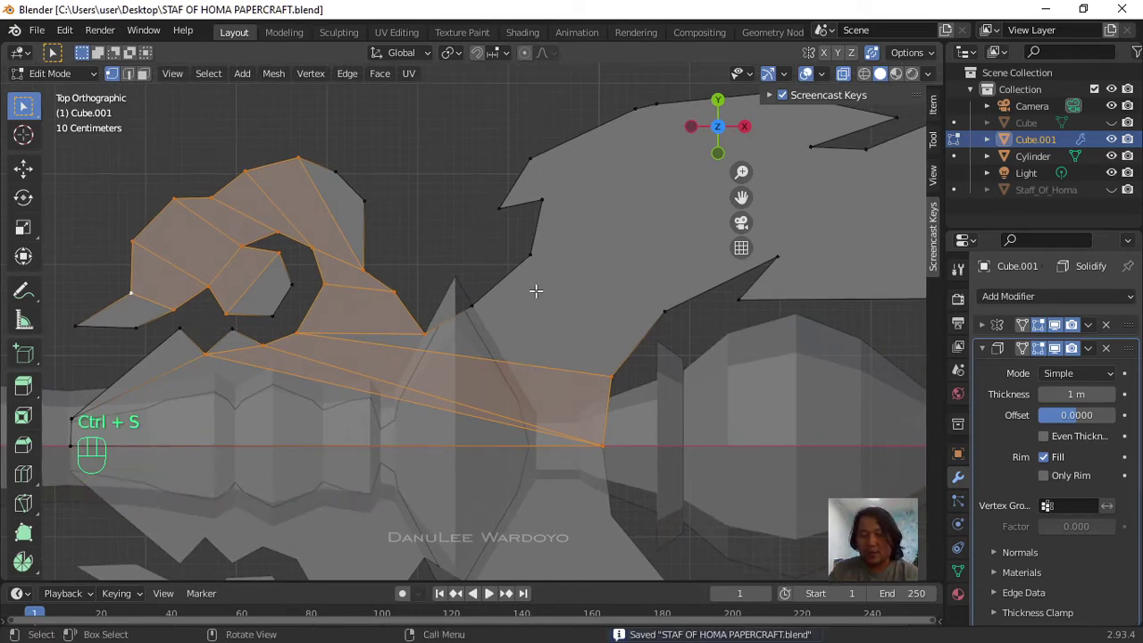
key(k)
click(471, 306)
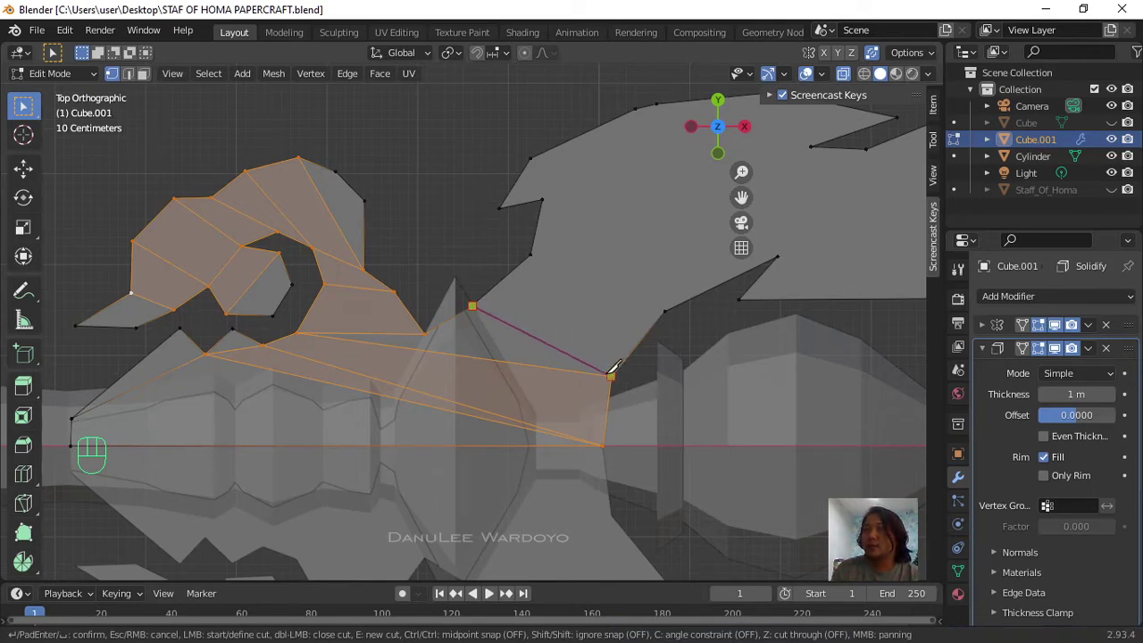
click(611, 369)
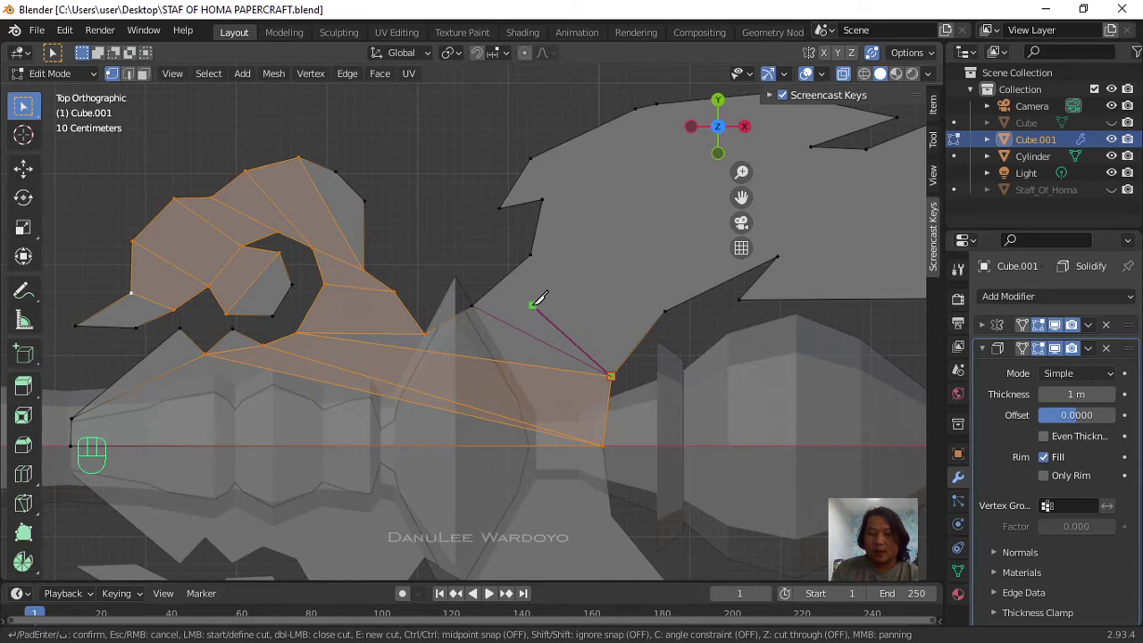
click(432, 338)
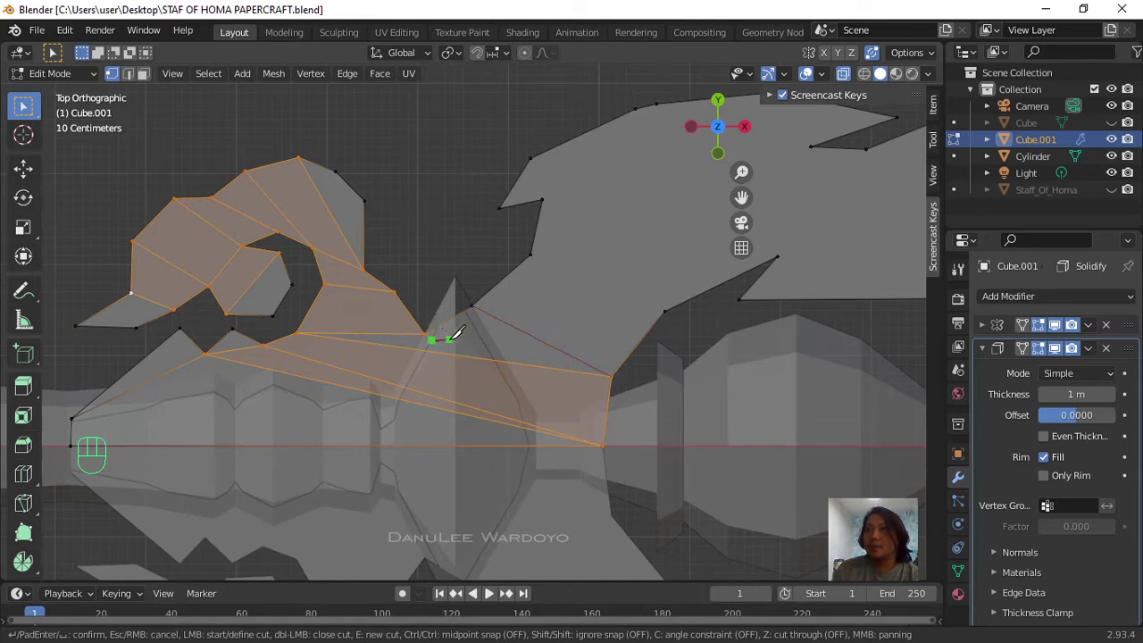
key(Return)
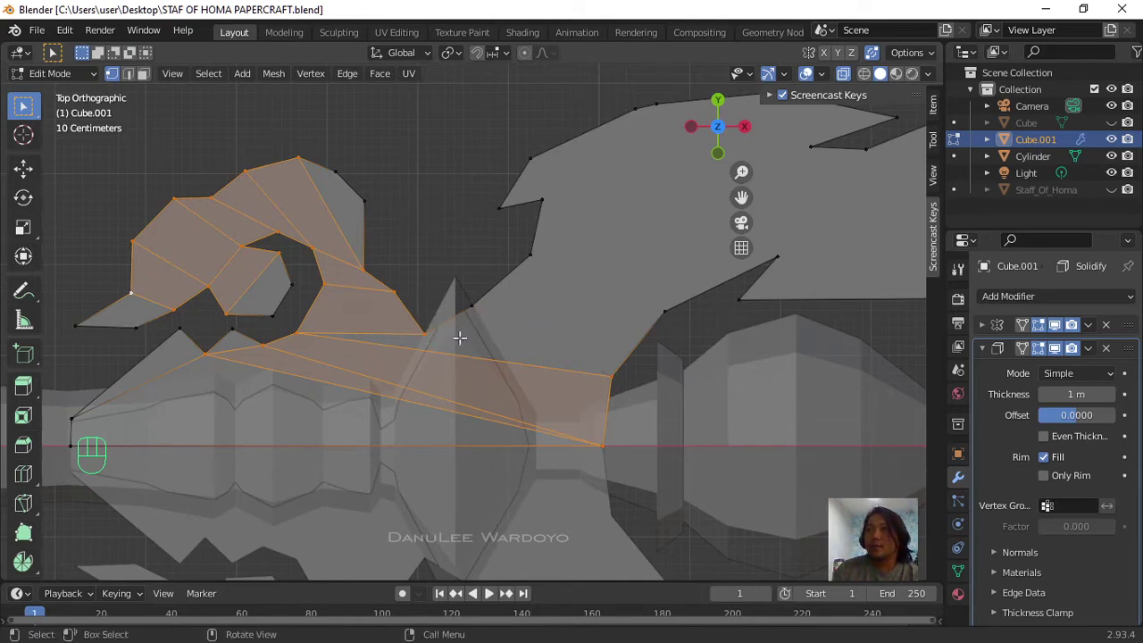
Step: Knife-cut across the blade's base from the curl notch to the lowest opposite vertex, and between the next pair of opposite outline vertices above
key(k)
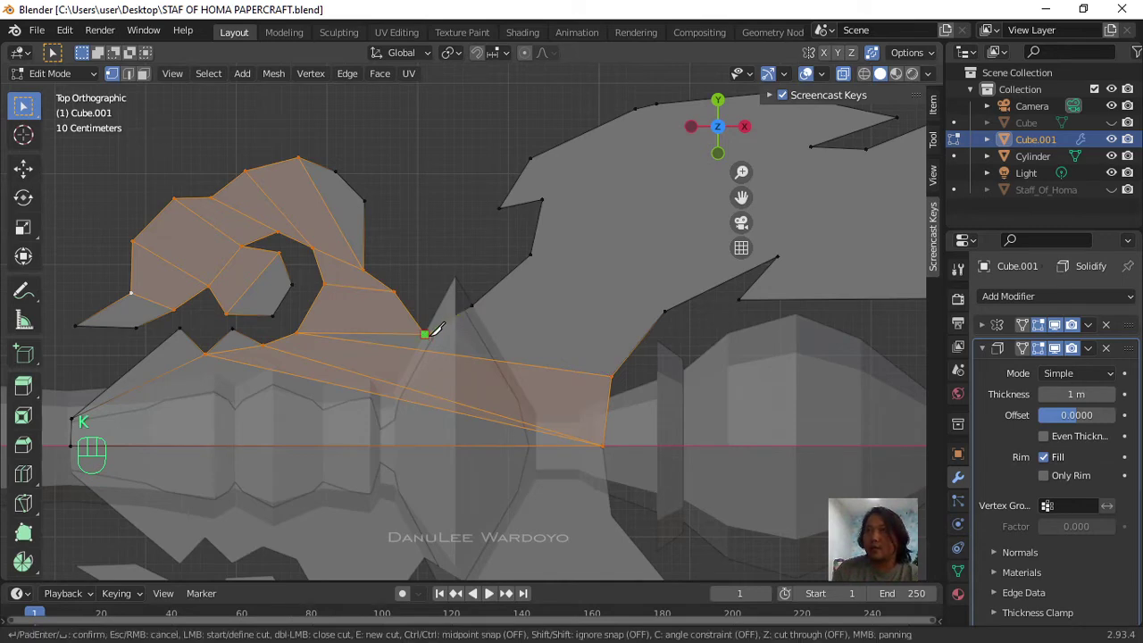
click(424, 334)
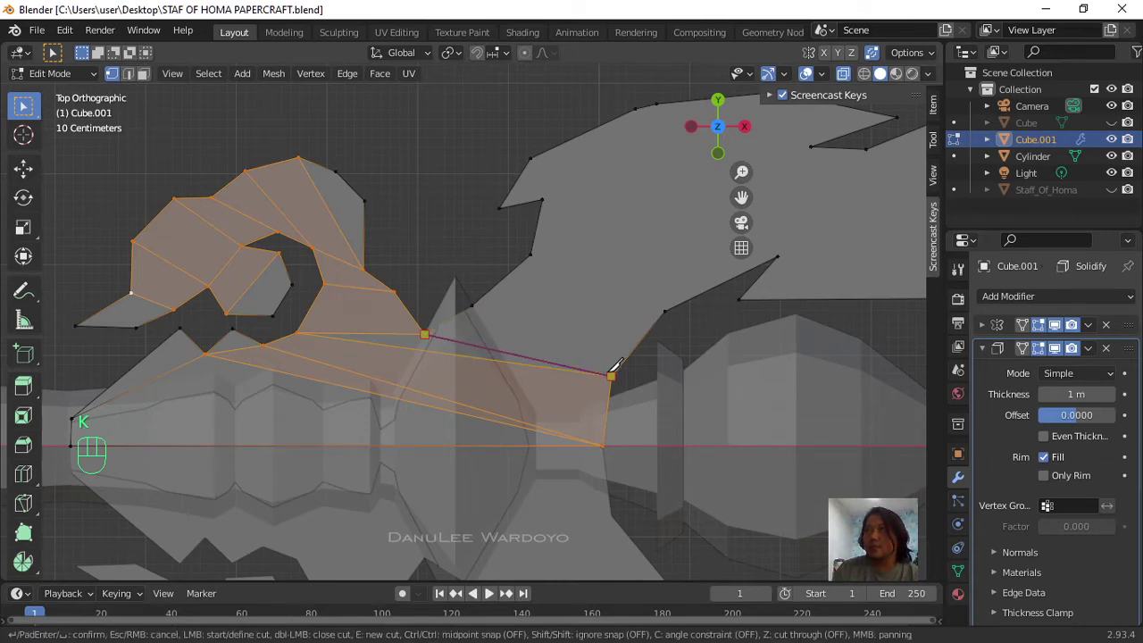
click(610, 375)
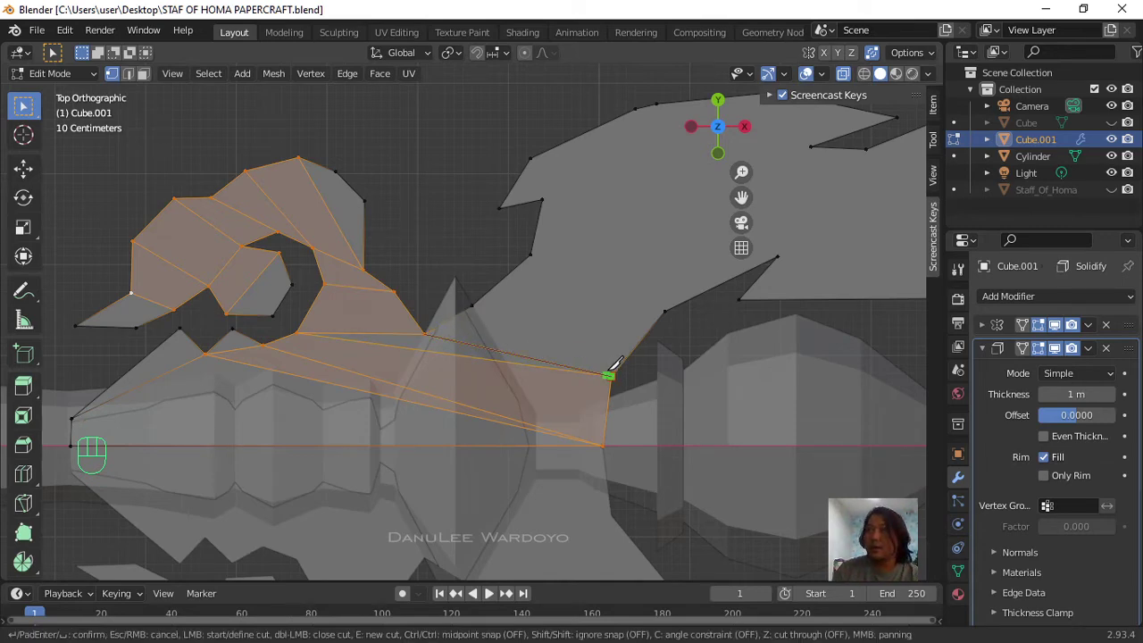
key(e)
click(471, 305)
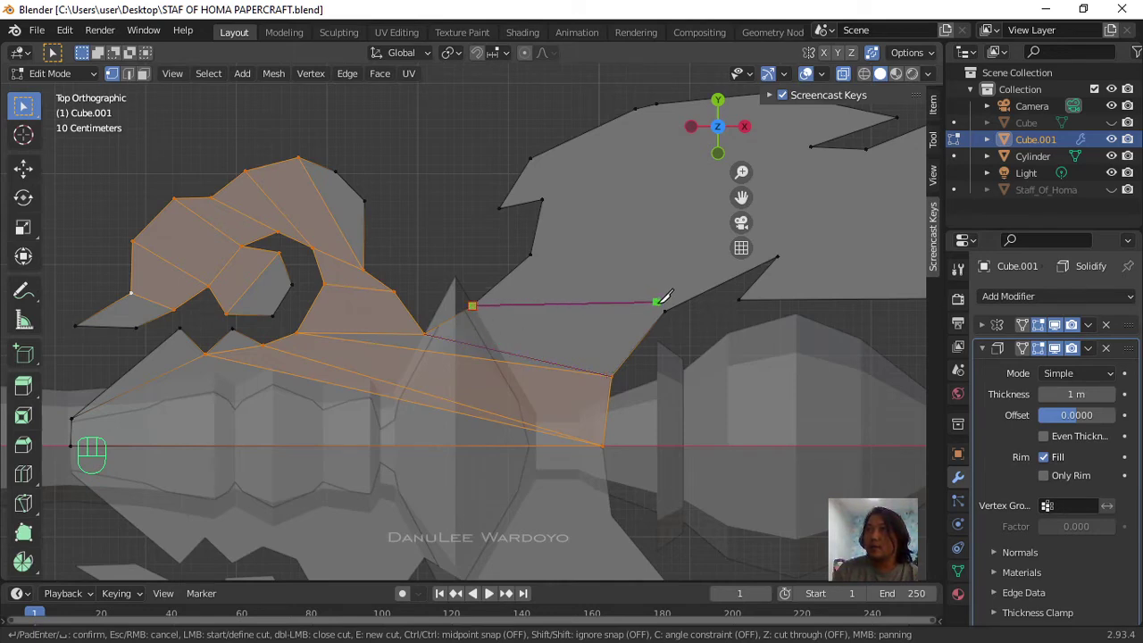
click(665, 311)
key(e)
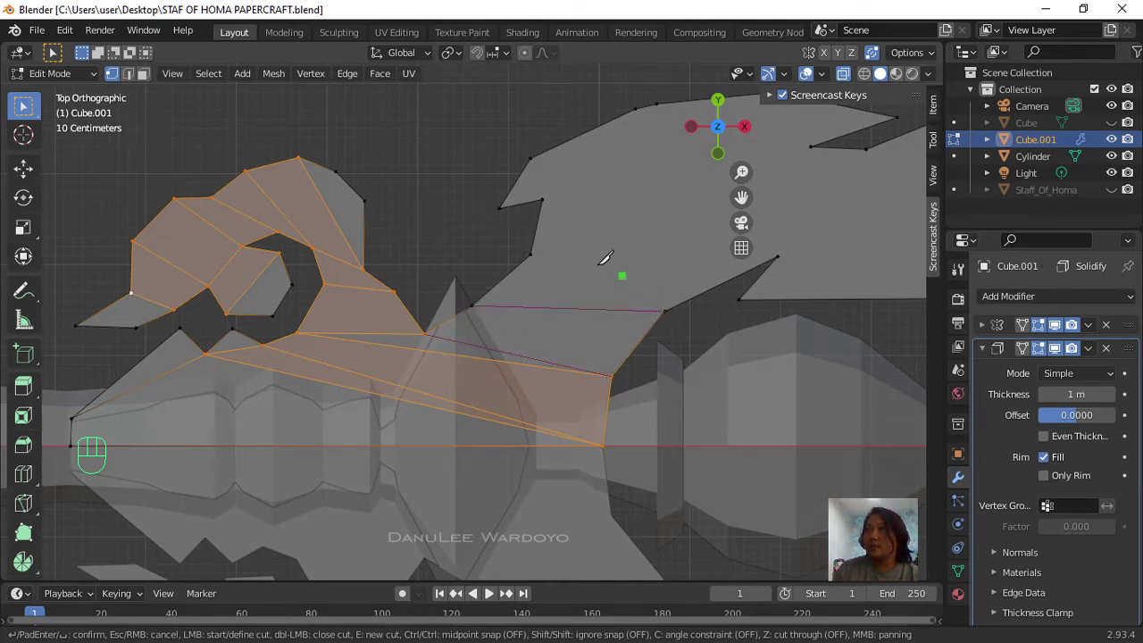
Step: Knife-cut across the blade to its first inner notch, cut off the barbed tip up to the upper outline, join that vertex to the notch, and save
click(531, 254)
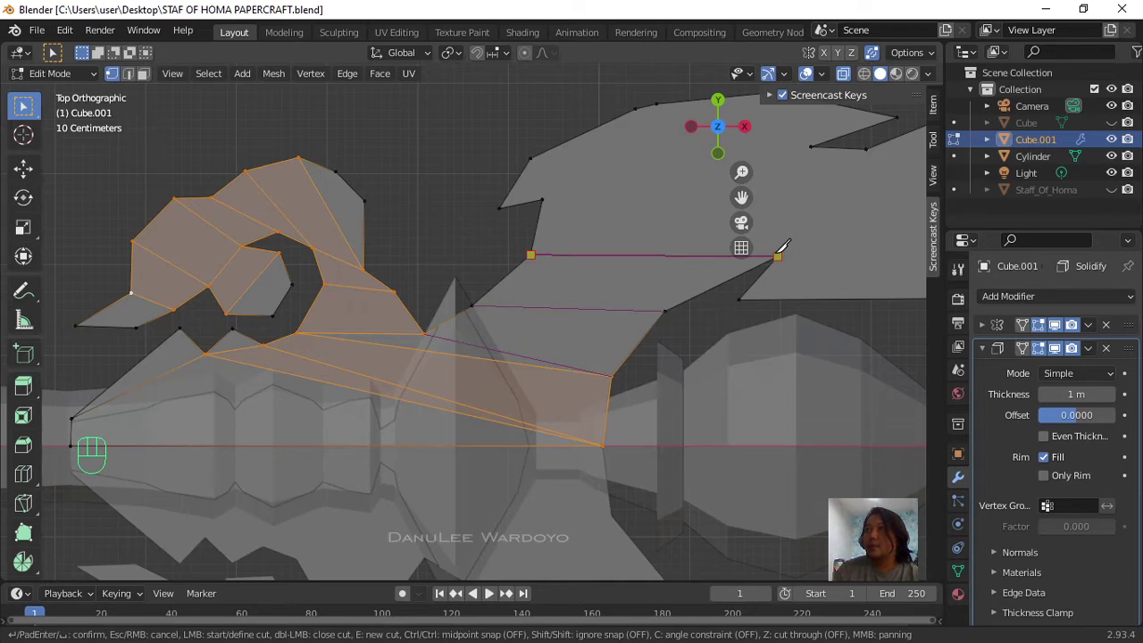
click(779, 256)
key(e)
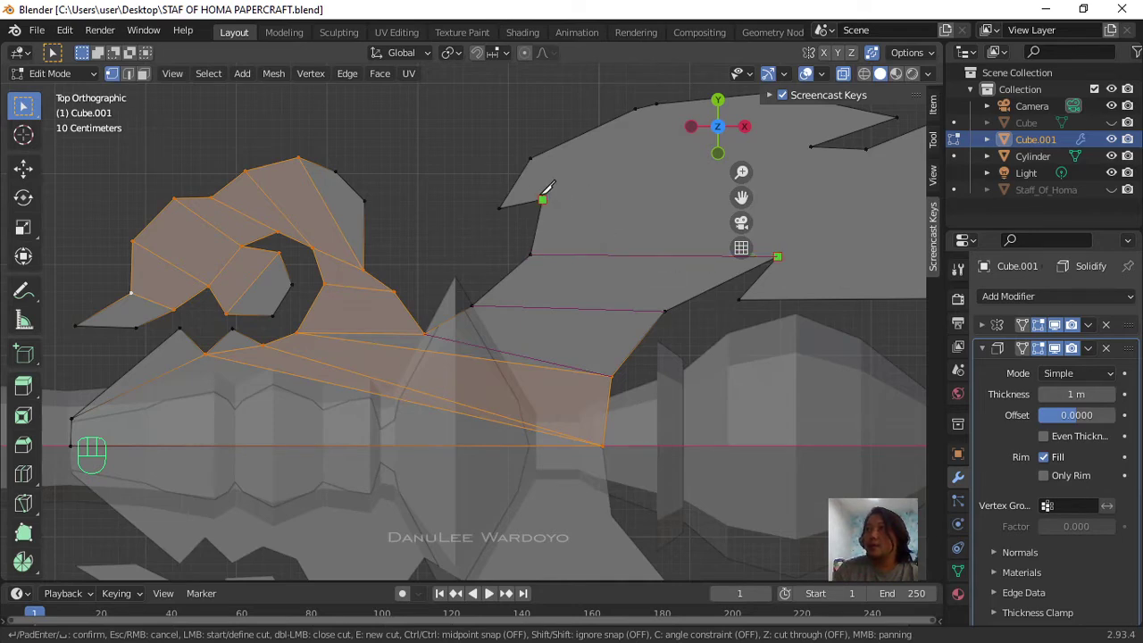
click(541, 199)
click(635, 109)
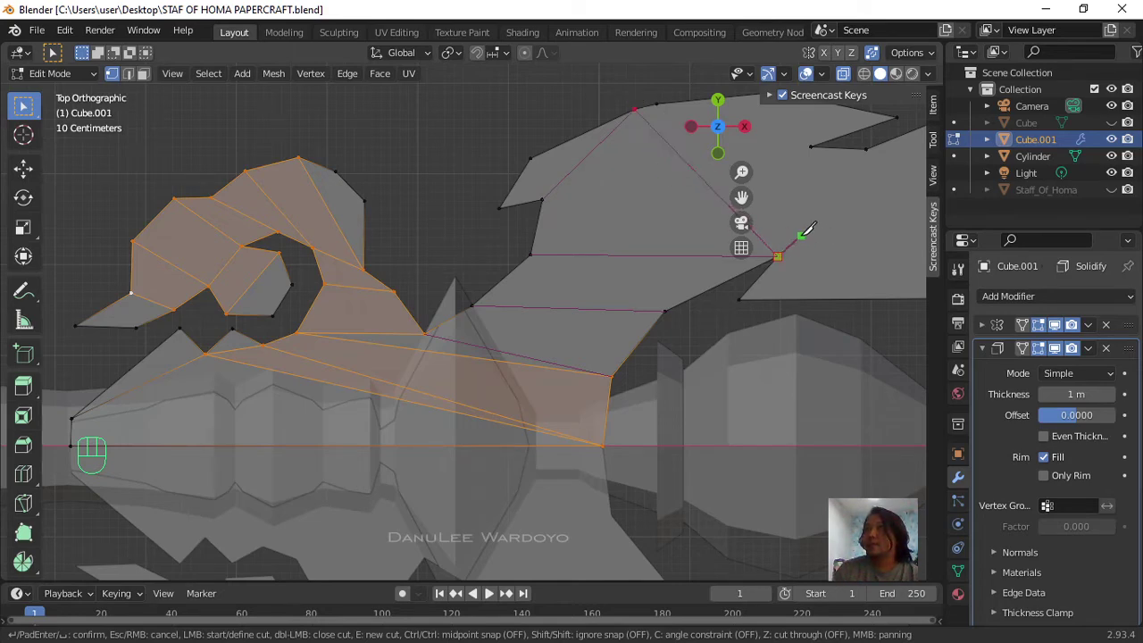
click(777, 256)
key(Return)
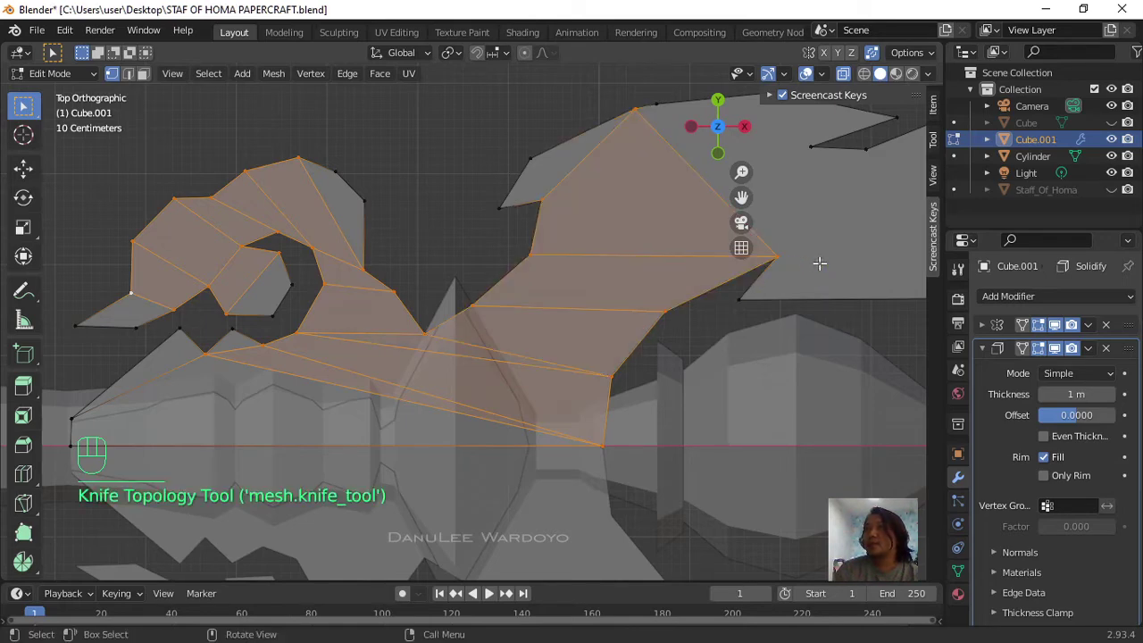
scroll(803, 267, down, 3)
key(ctrl+s)
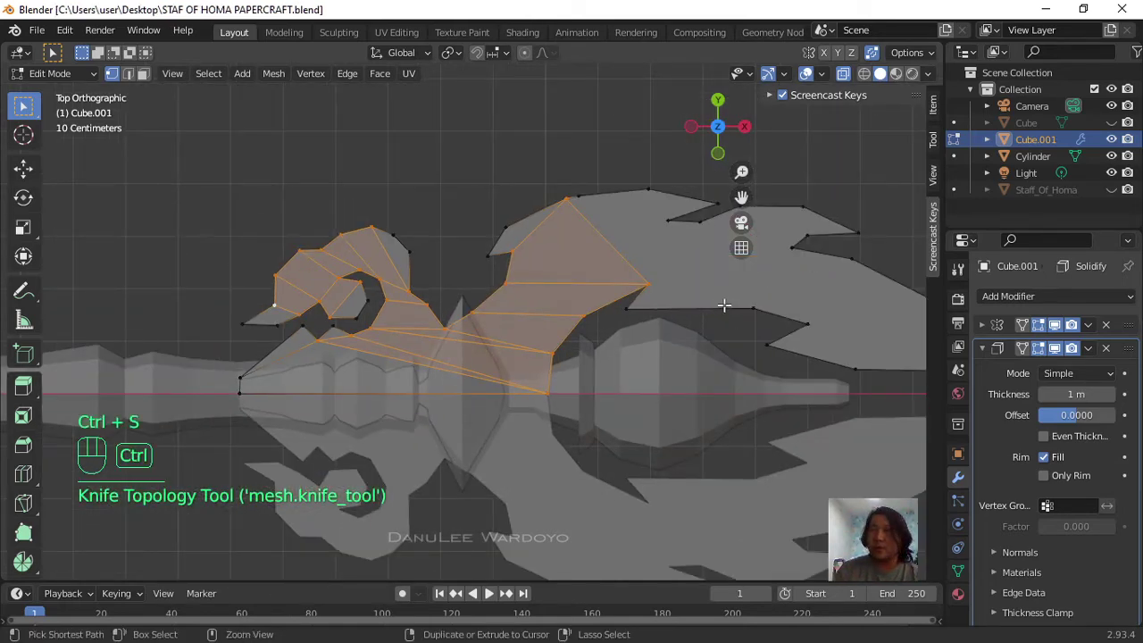
Step: Knife-cut the blade from its first inner notch up to the first upper notch, and join that notch to the adjacent upper outline vertex
scroll(701, 378, up, 2)
shift+middle_drag(718, 355, 459, 403)
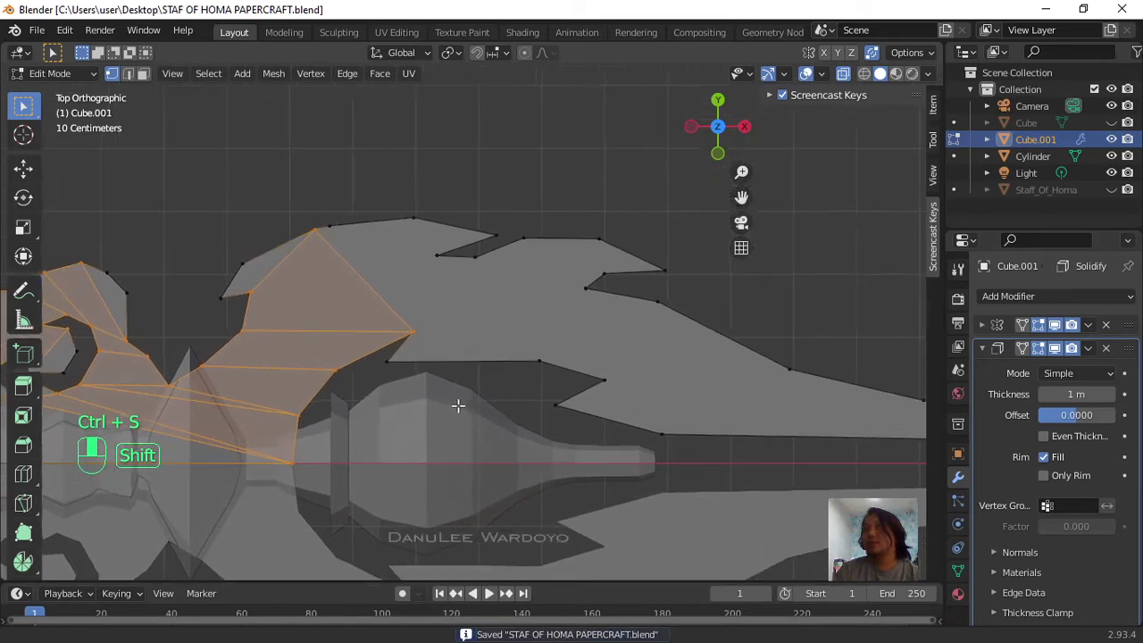
scroll(410, 314, up, 1)
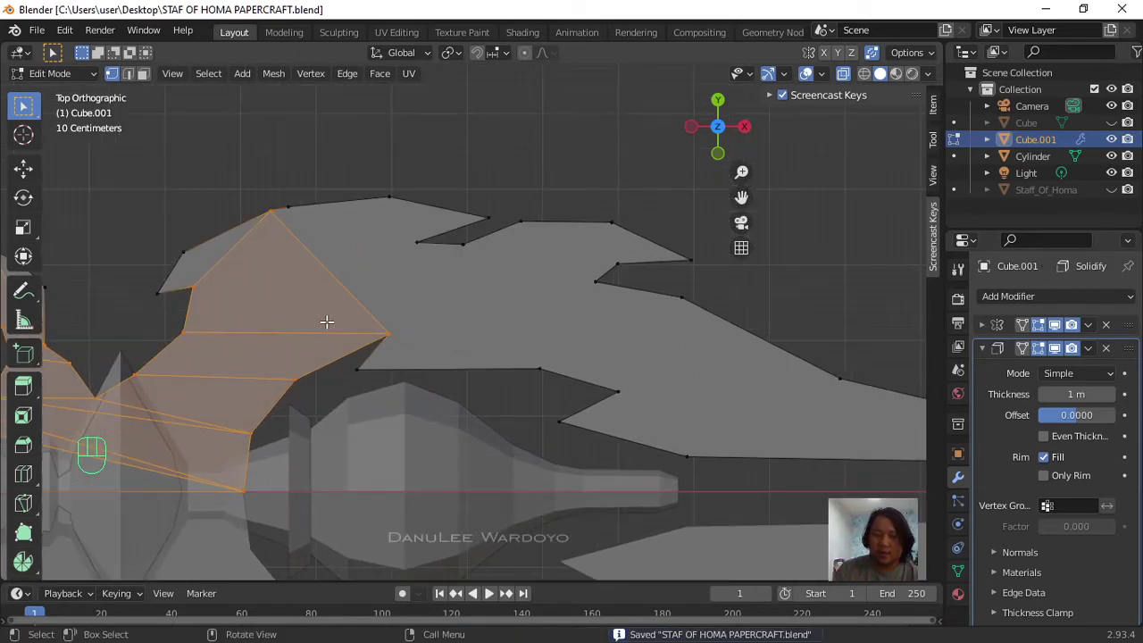
key(k)
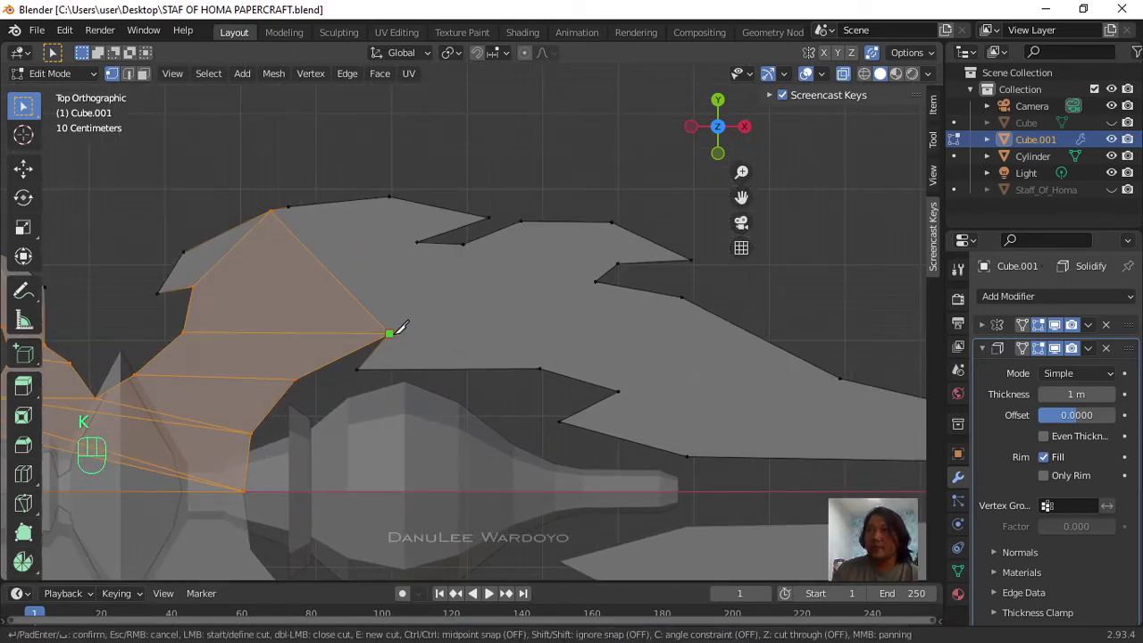
click(389, 333)
click(417, 242)
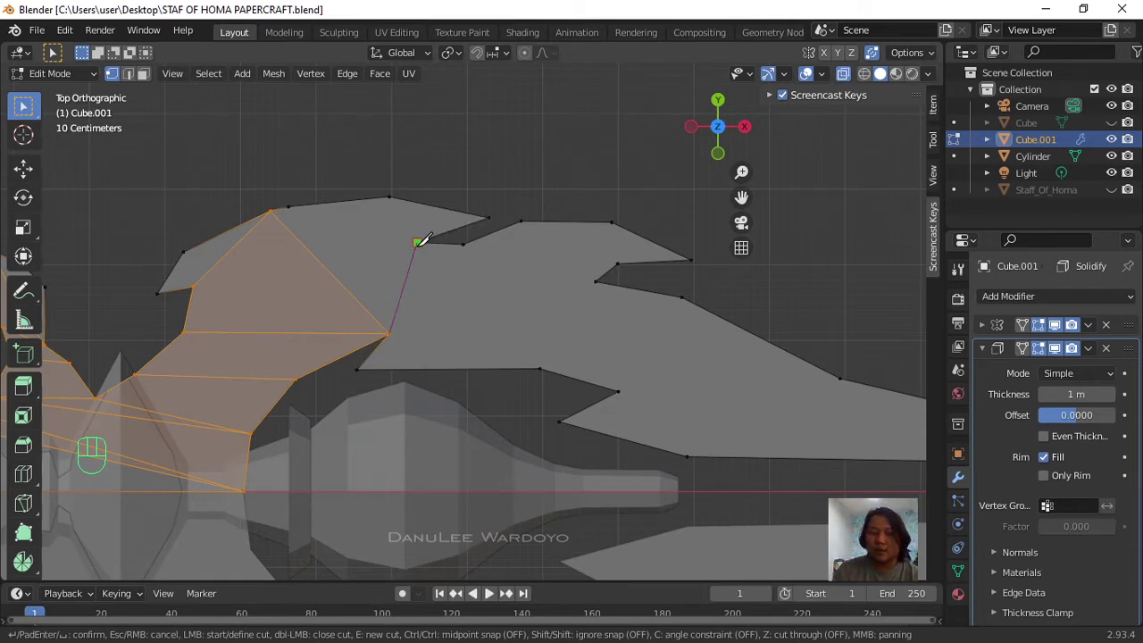
click(287, 206)
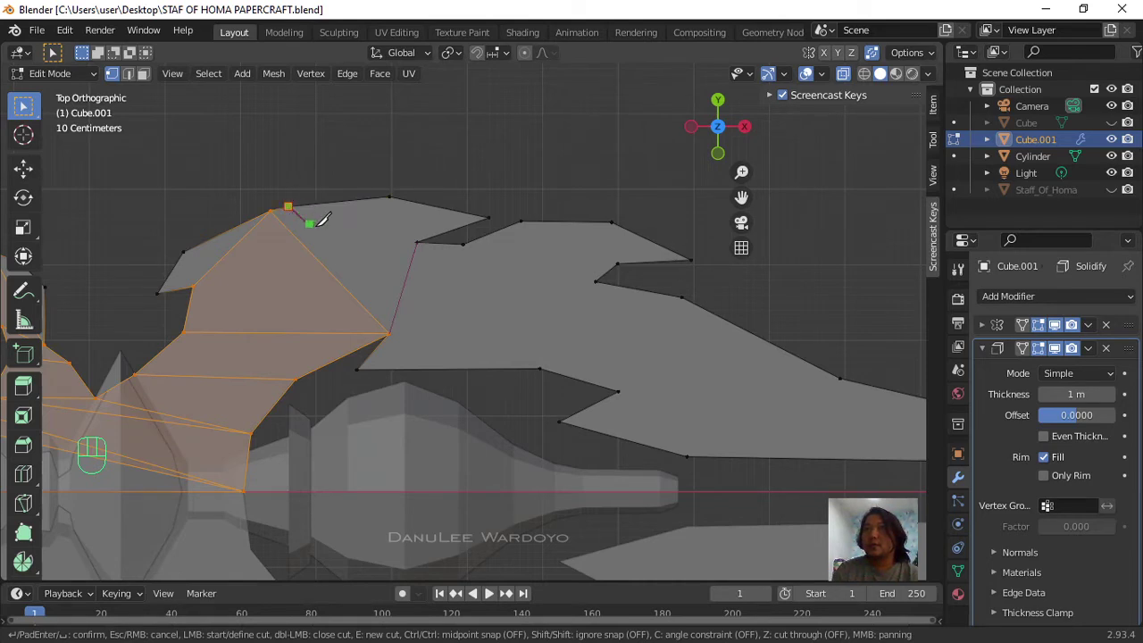
click(417, 242)
Step: Knife-cut from the upper notch's forward vertex down to the lower outline vertex and back to the first inner notch, separating the lower barb
click(462, 242)
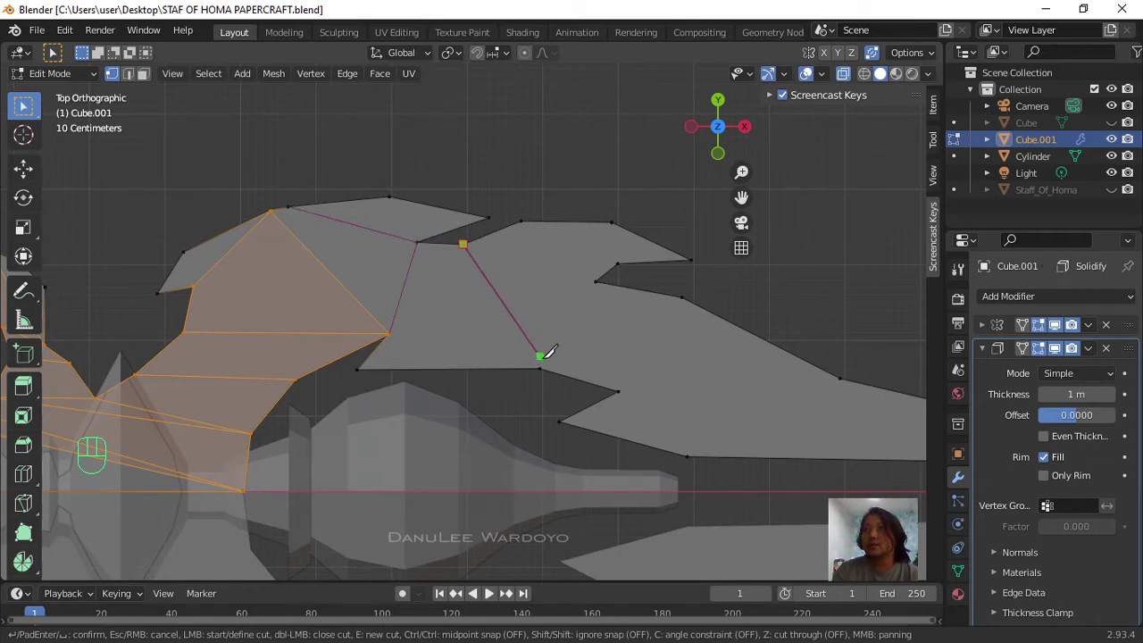
click(540, 368)
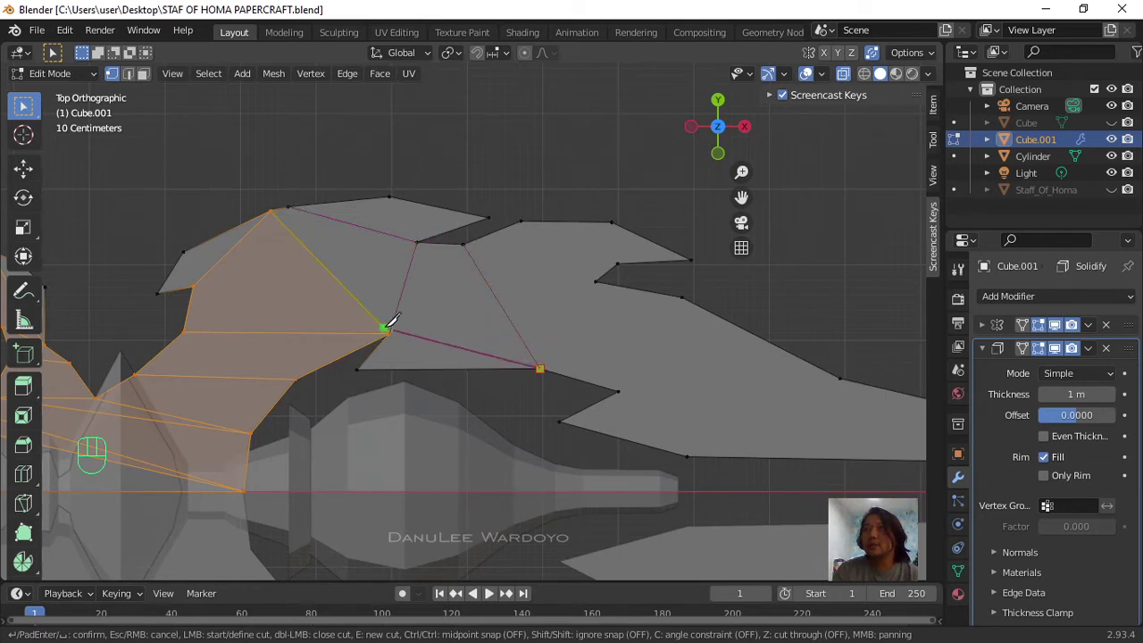
click(390, 333)
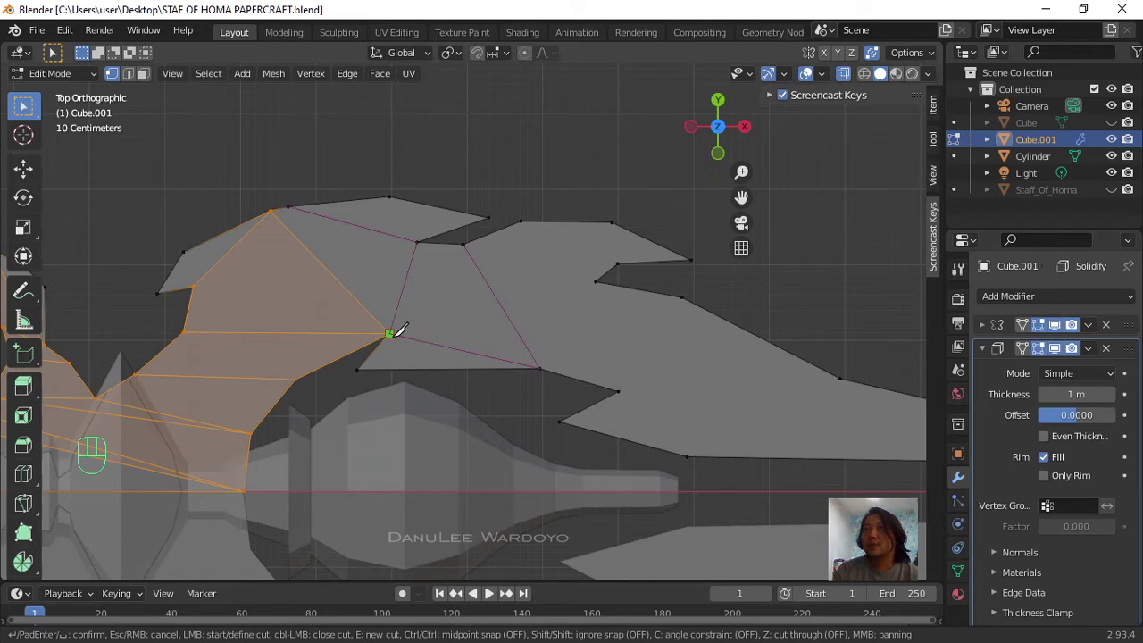
Step: Continue knife cuts from the upper notch to the next upper notch, down to the second lower notch, across to the upper outline, and back down
click(462, 243)
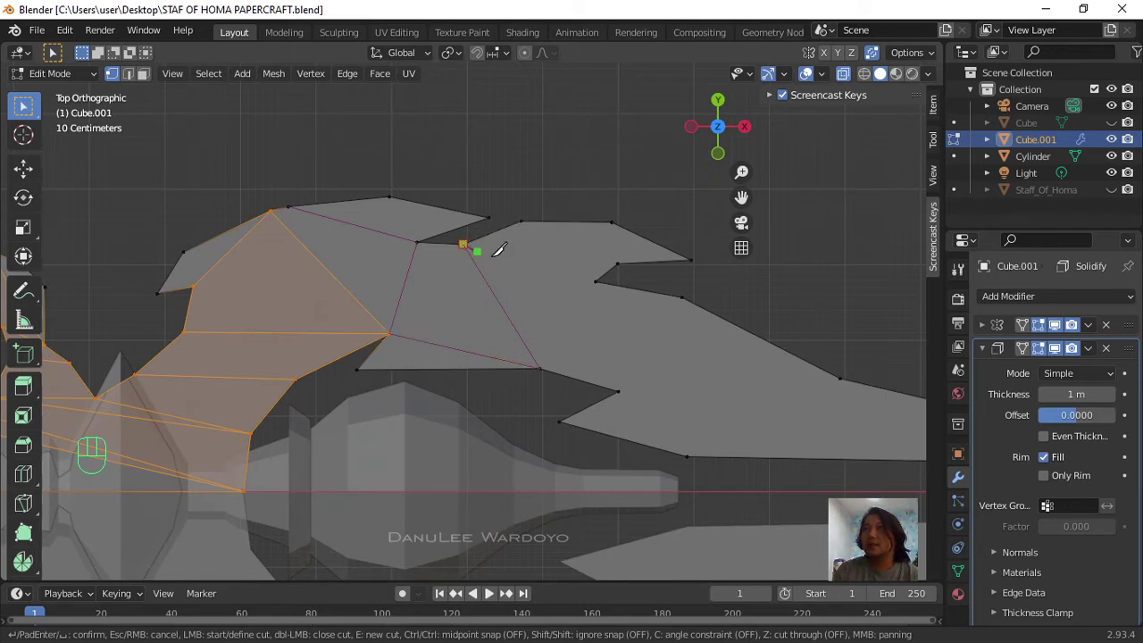
click(595, 282)
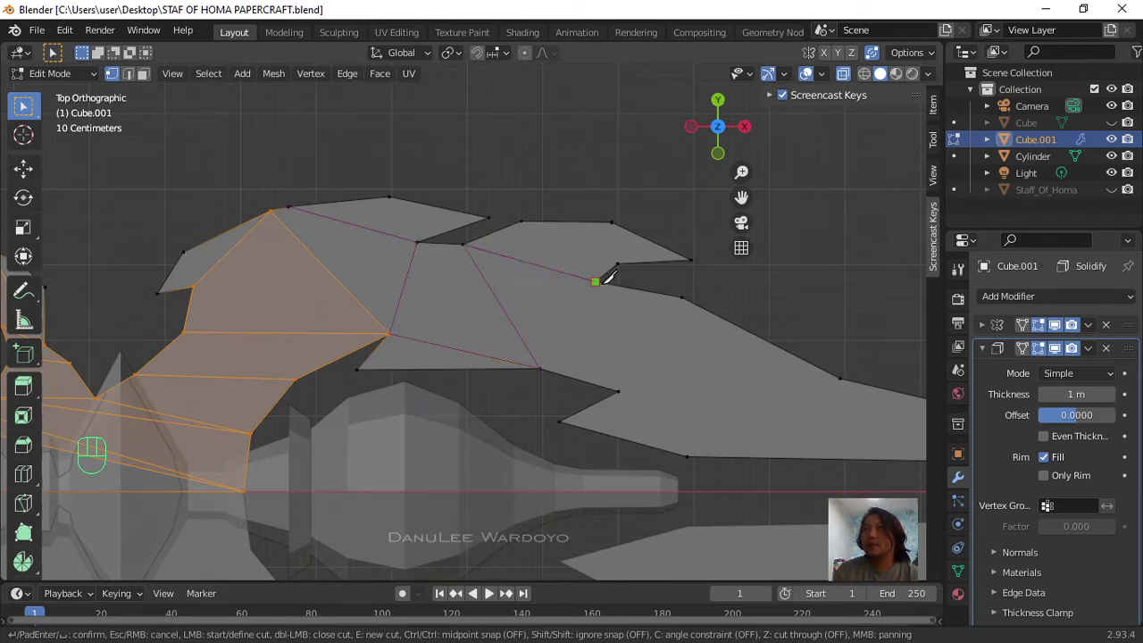
click(618, 391)
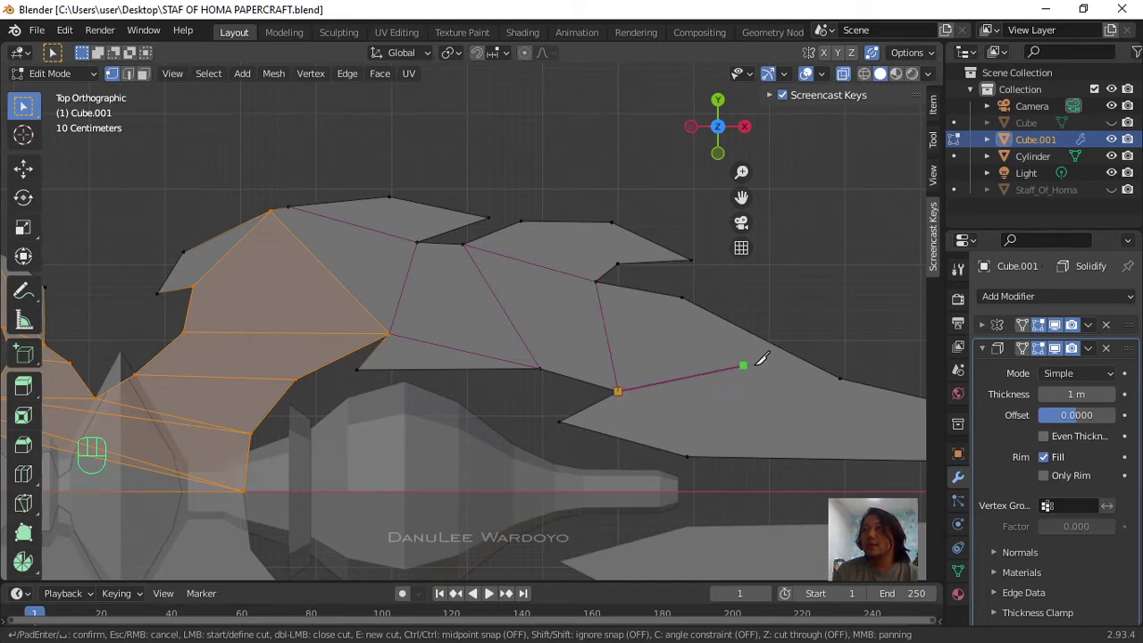
click(839, 378)
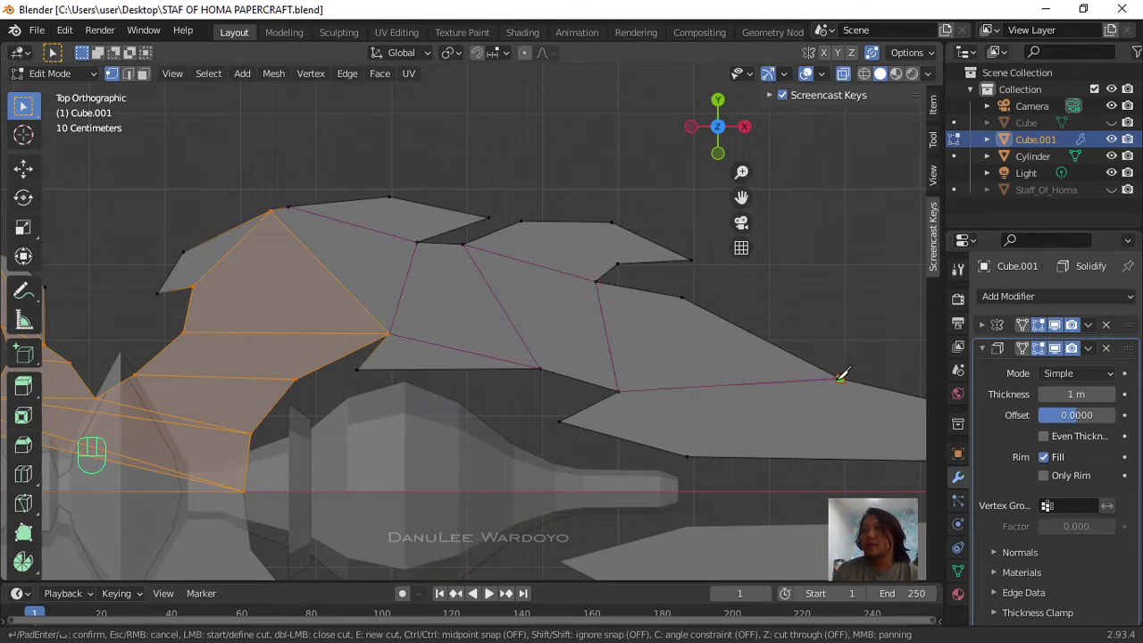
click(686, 456)
Step: Knife-cut the second upper barb from its first outline vertex to the outer corner of the notch beneath it, and save the file
click(521, 220)
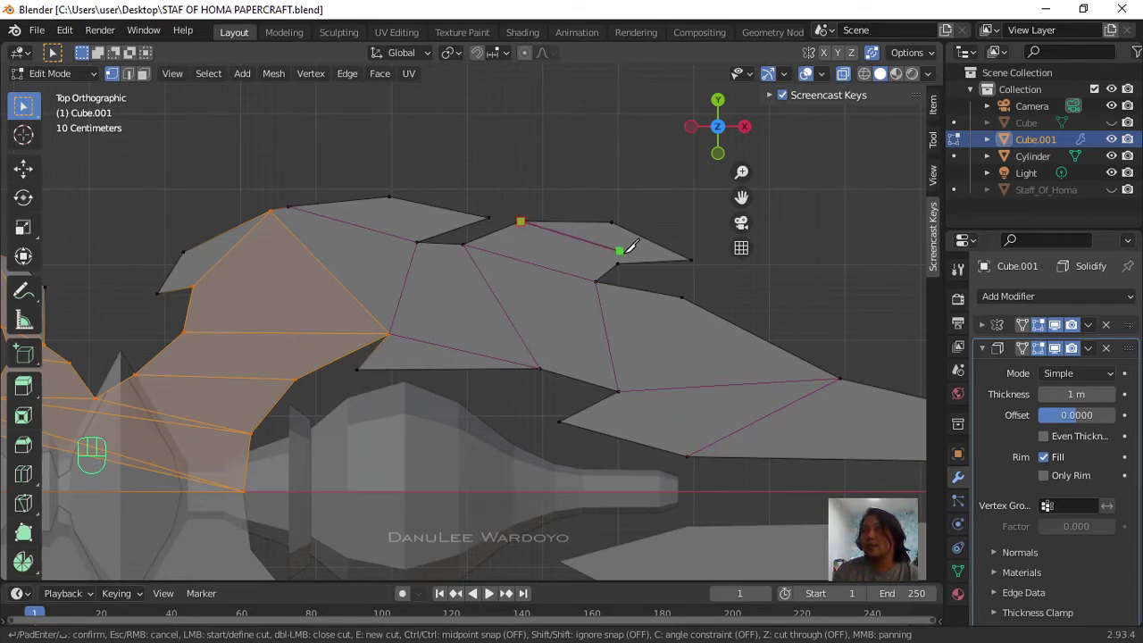
click(618, 265)
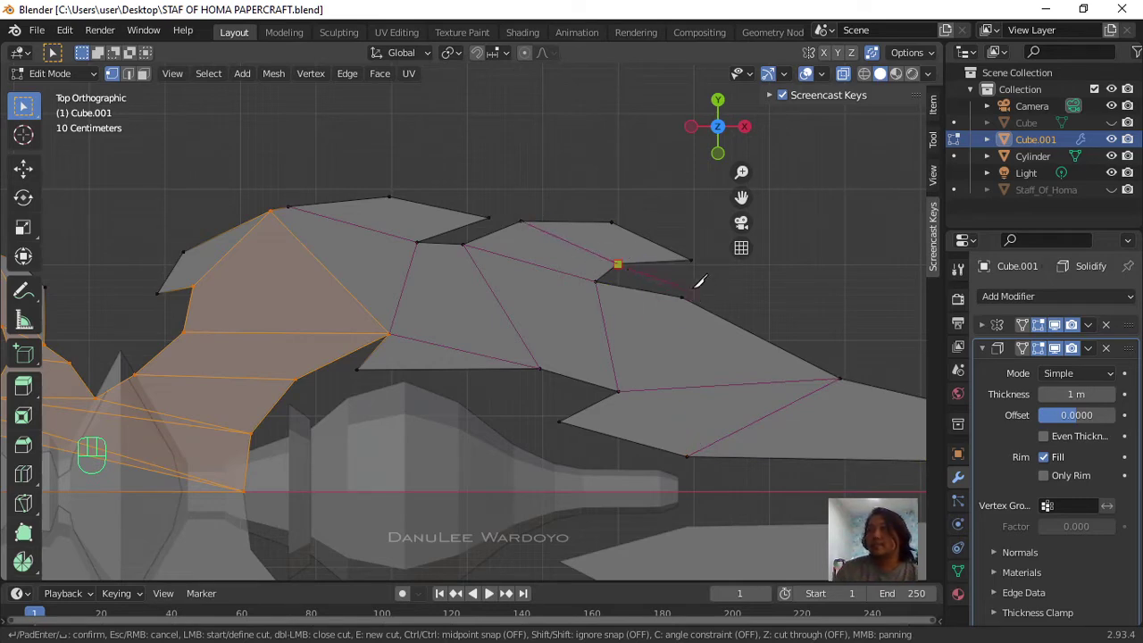
key(Return)
ctrl+middle_drag(684, 276, 703, 284)
key(ctrl+s)
Step: Knife-cut twice across the narrow blade tip from its two upper outline vertices to the lower edge, and save the file
scroll(701, 280, down, 3)
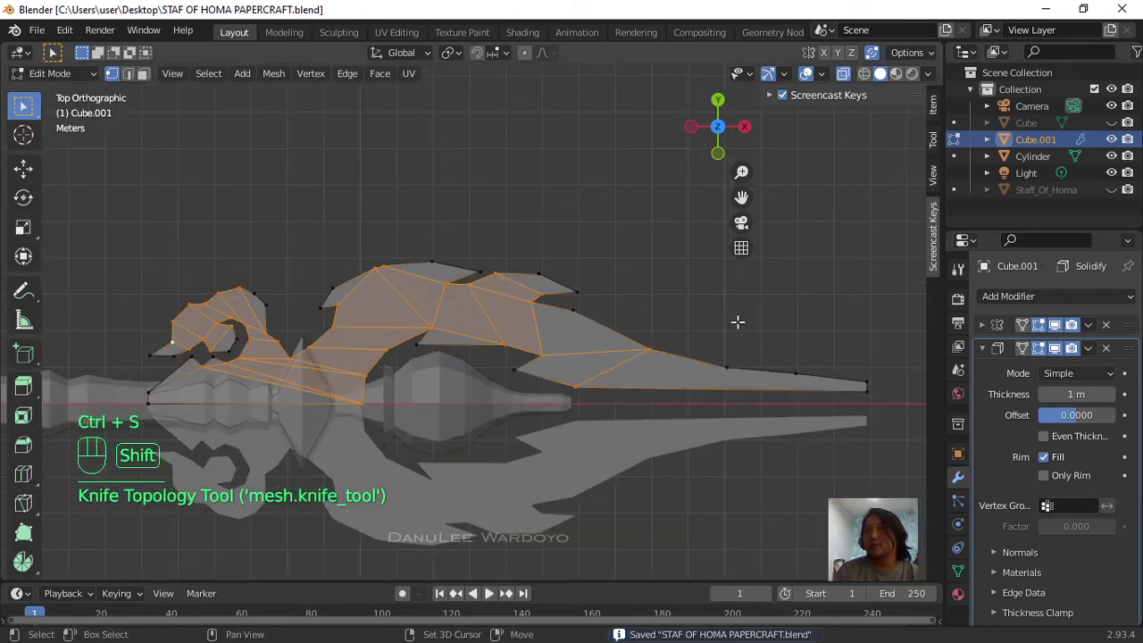
shift+middle_drag(737, 321, 478, 316)
scroll(479, 316, up, 3)
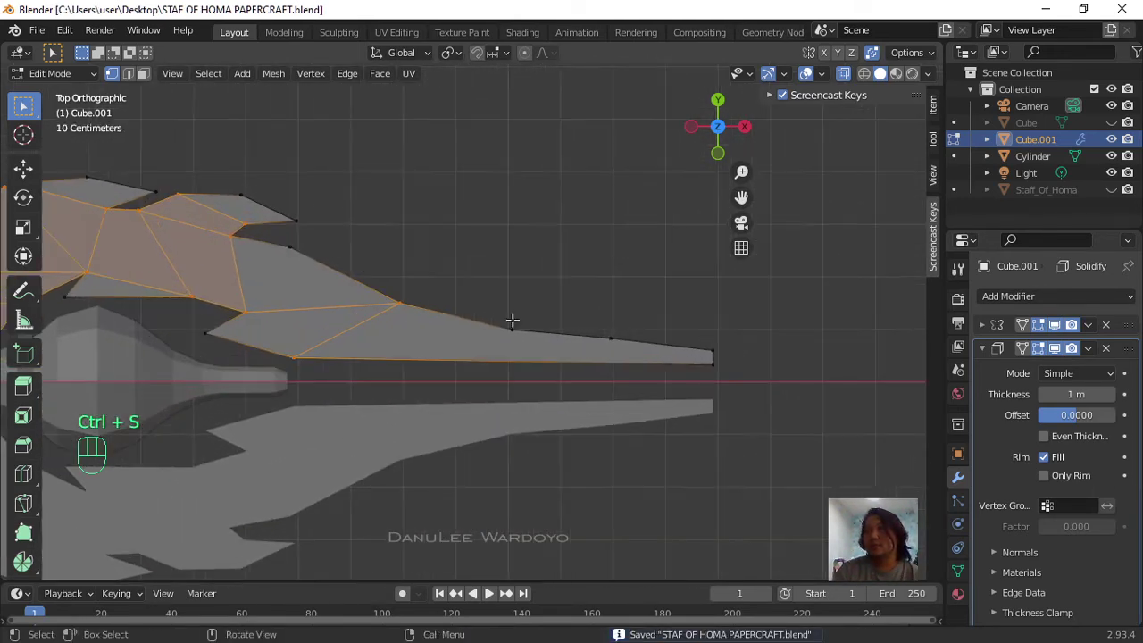
key(k)
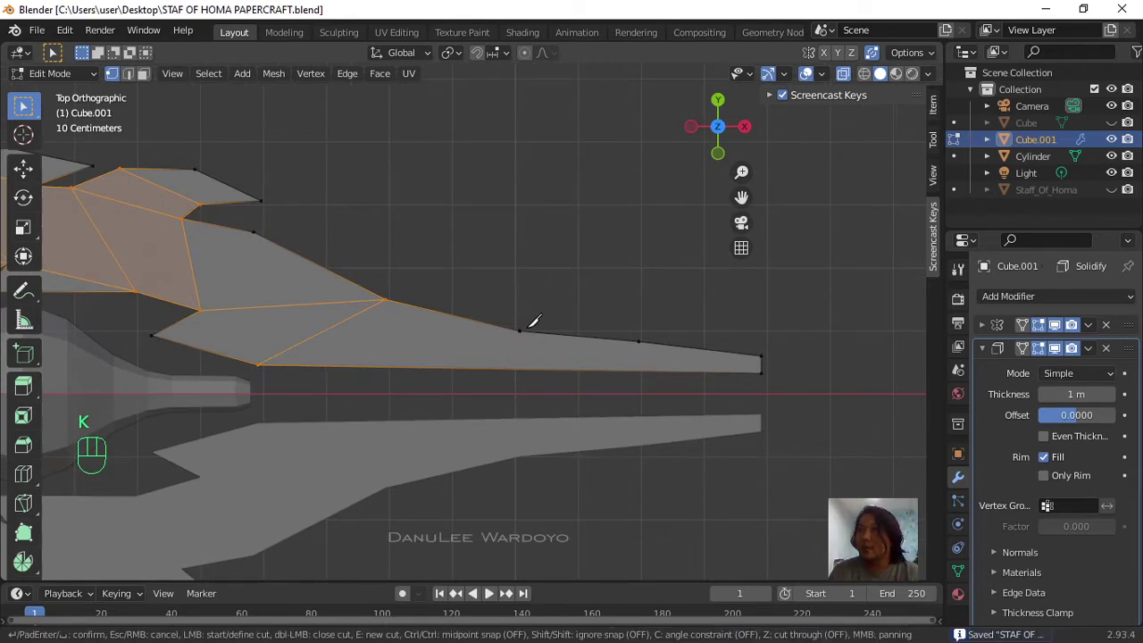
click(519, 330)
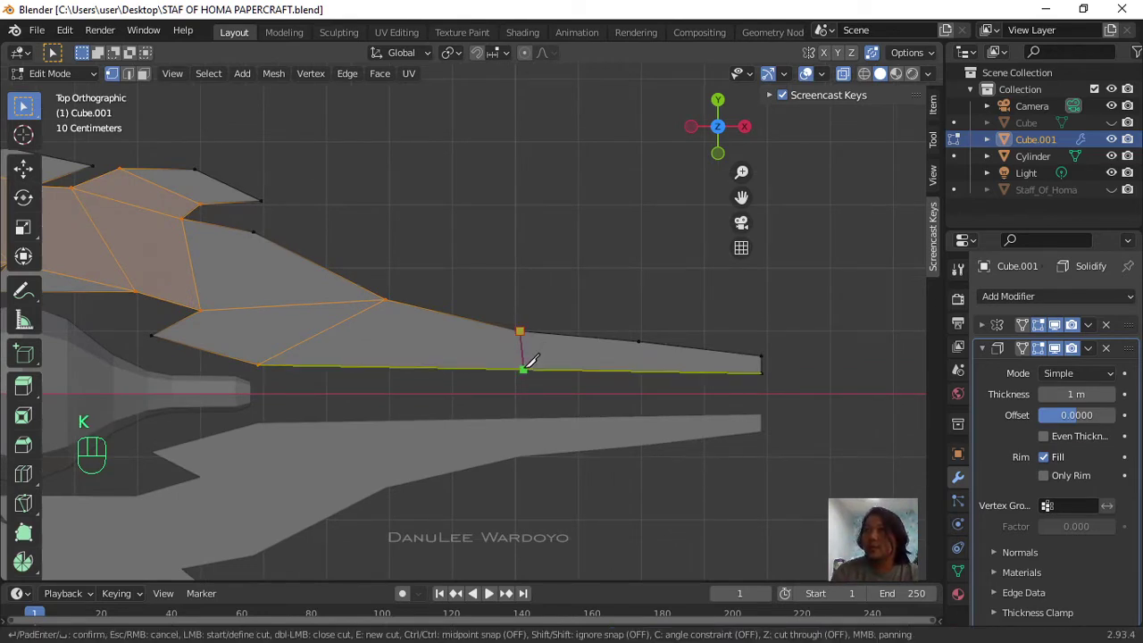
click(523, 367)
key(Return)
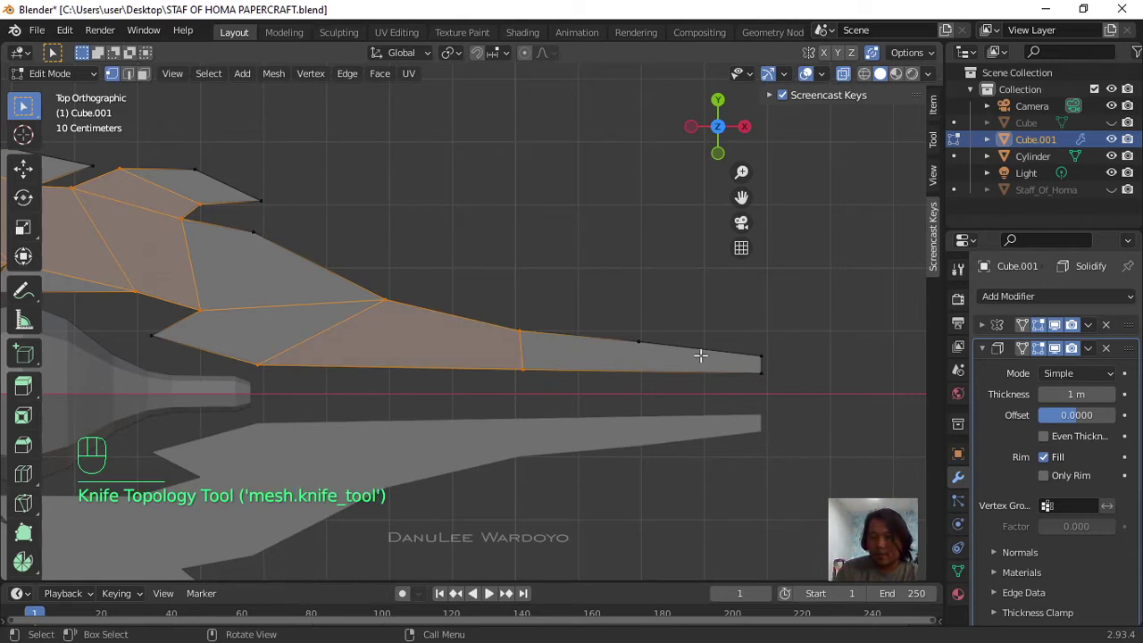
key(k)
click(639, 341)
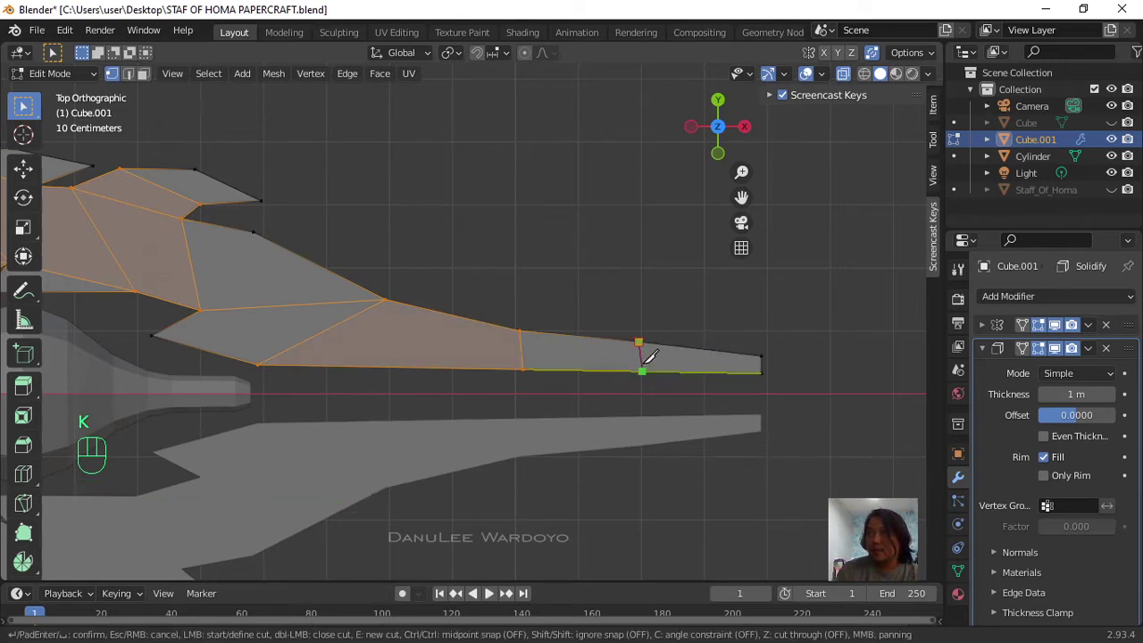
double_click(642, 369)
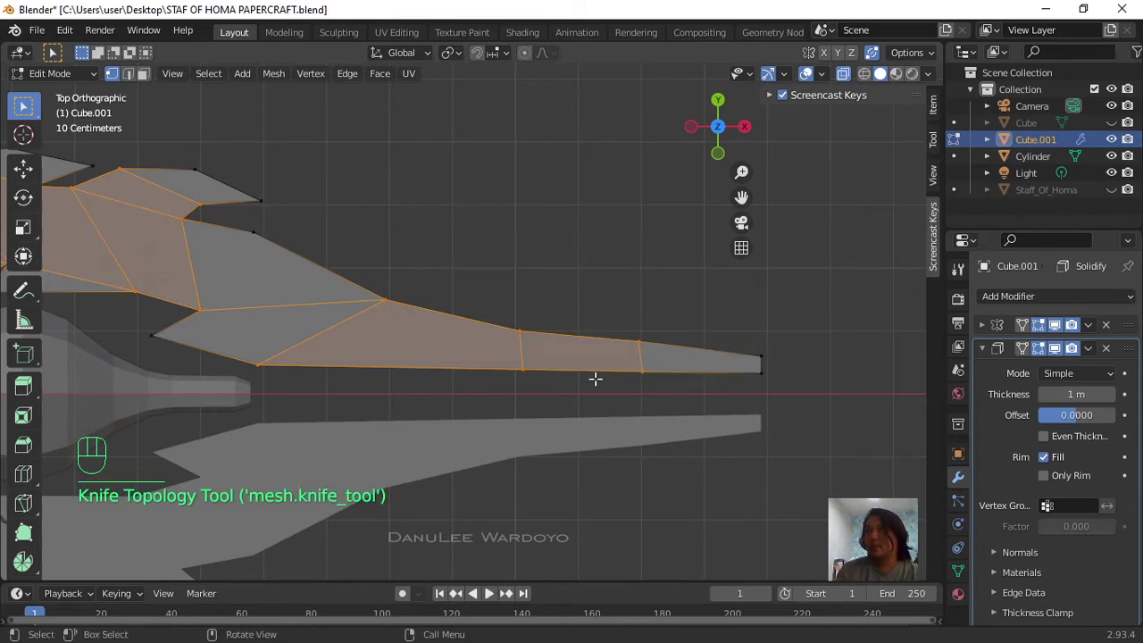
scroll(595, 379, down, 4)
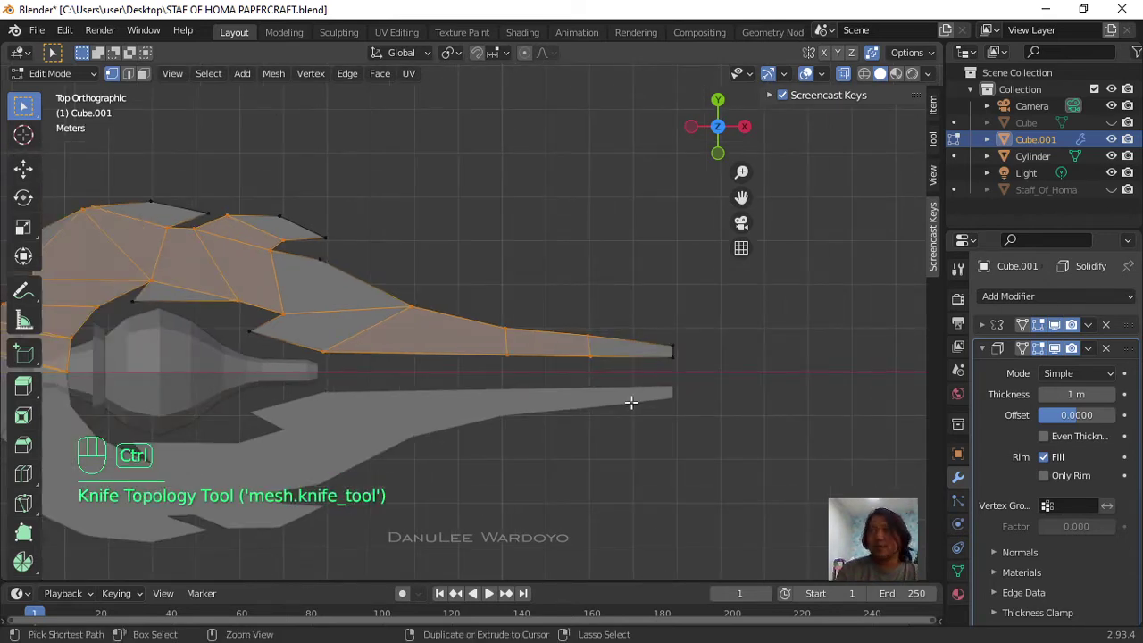
key(ctrl+s)
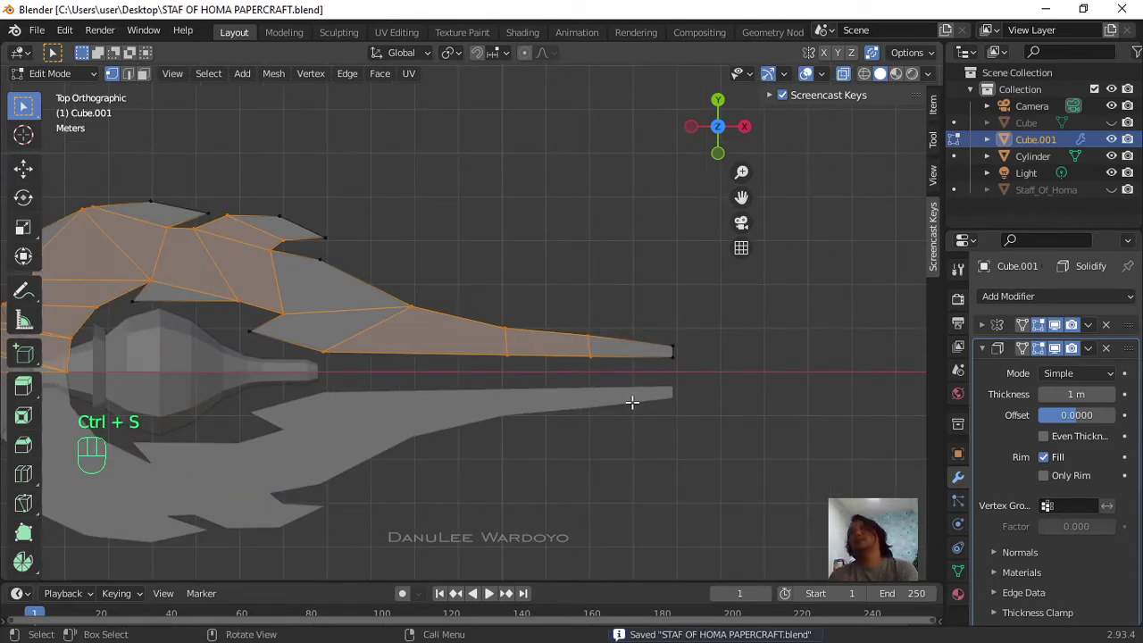
Step: Clear the mesh selection, turn off X-ray display, and collapse the Solidify modifier's settings
scroll(630, 408, down, 3)
click(564, 469)
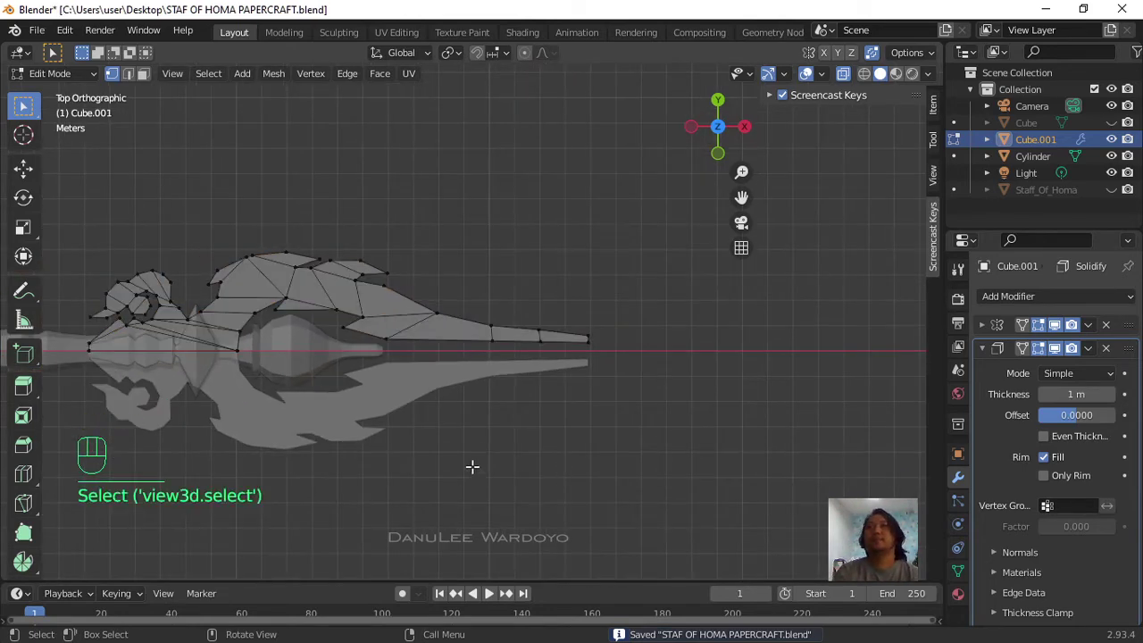
scroll(470, 467, down, 2)
scroll(740, 352, up, 2)
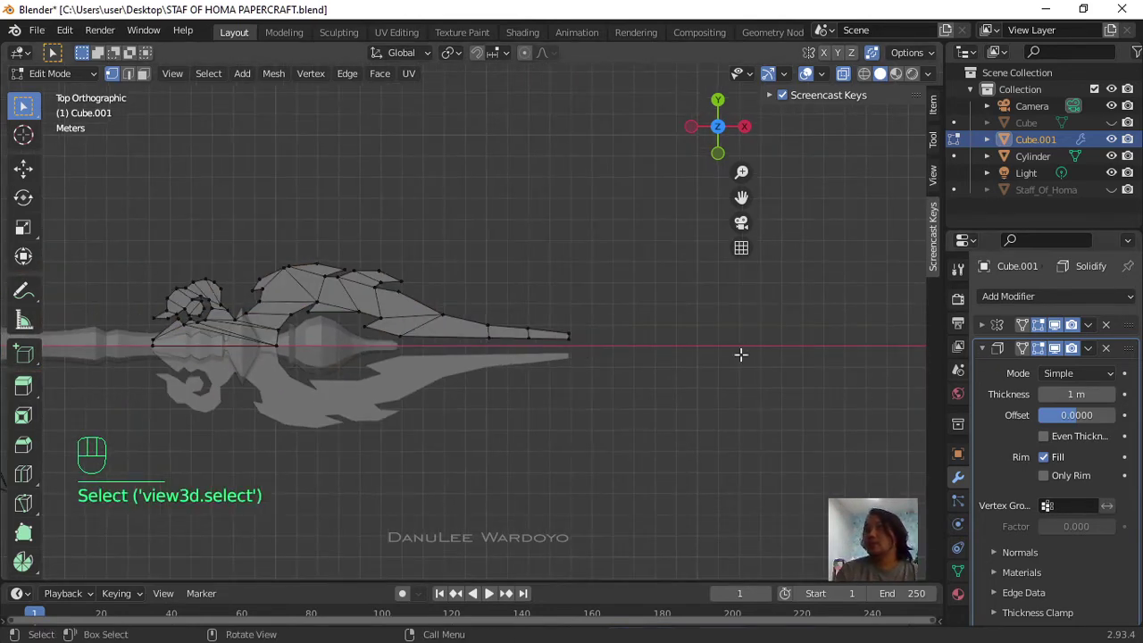
middle_drag(704, 404, 643, 294)
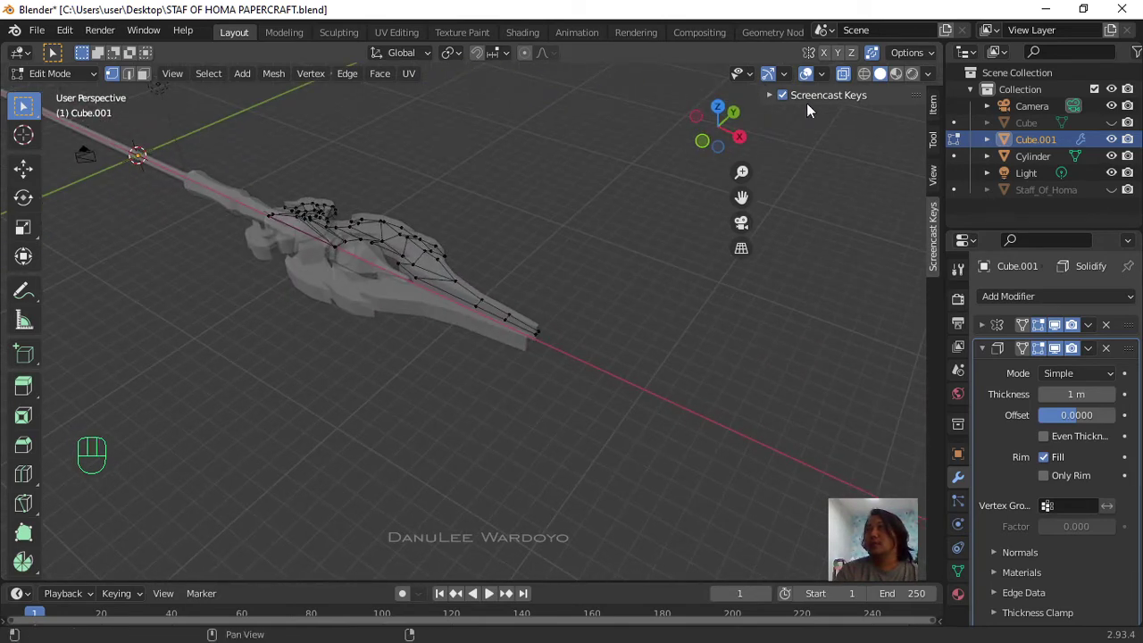
click(842, 74)
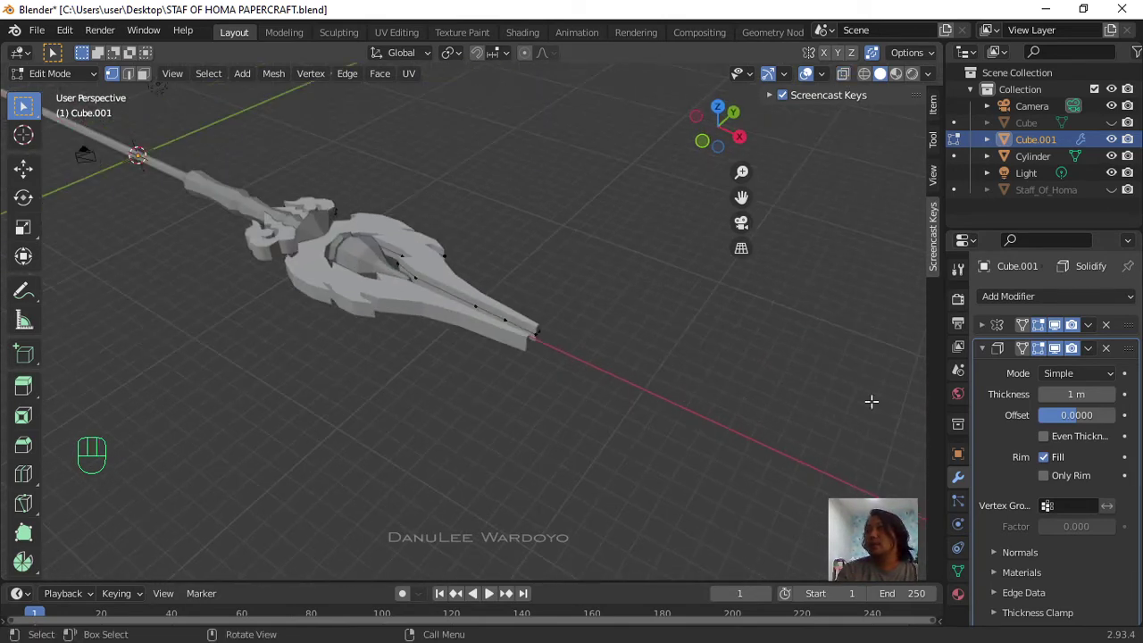
click(983, 349)
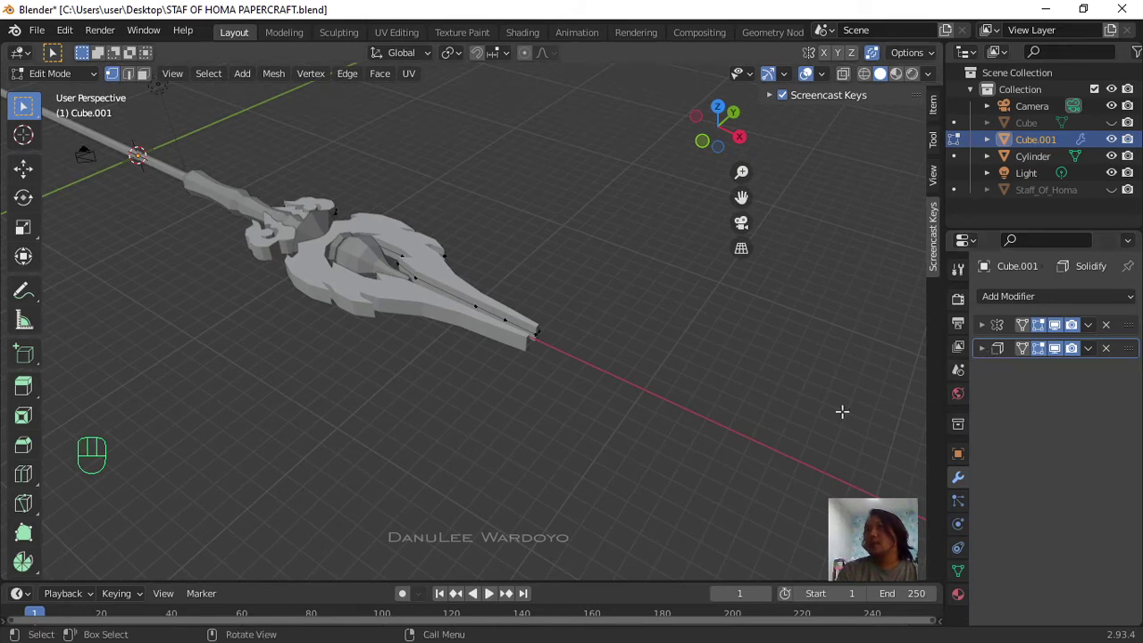
middle_drag(548, 399, 481, 417)
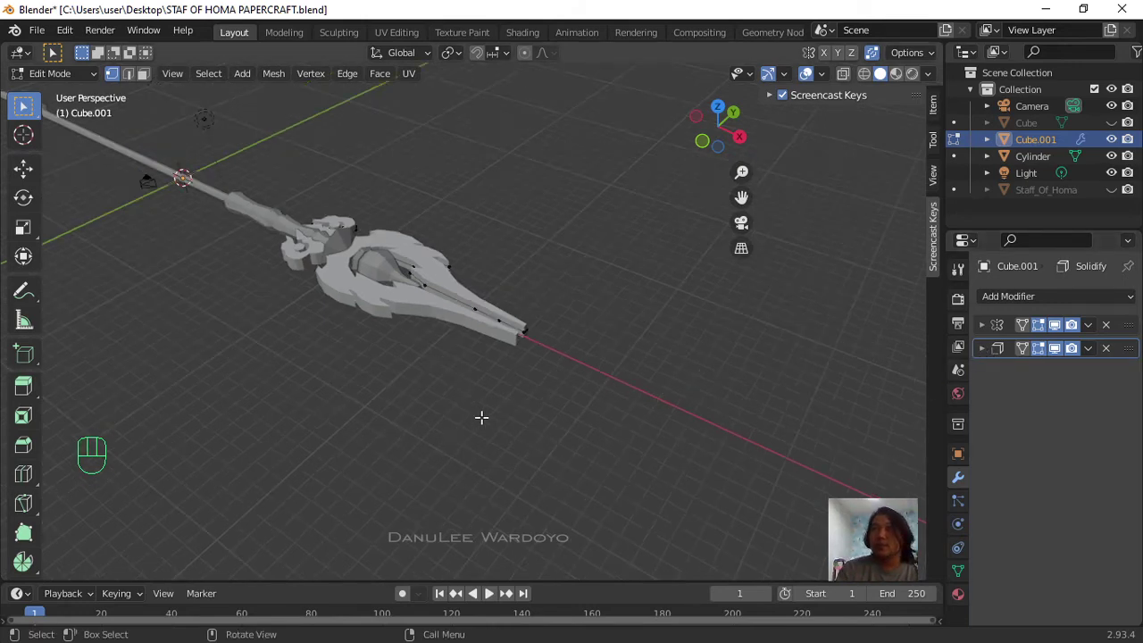
Step: Leave Edit Mode and apply the Mirror and Solidify modifiers on the blade-and-guard object Cube.001
key(Tab)
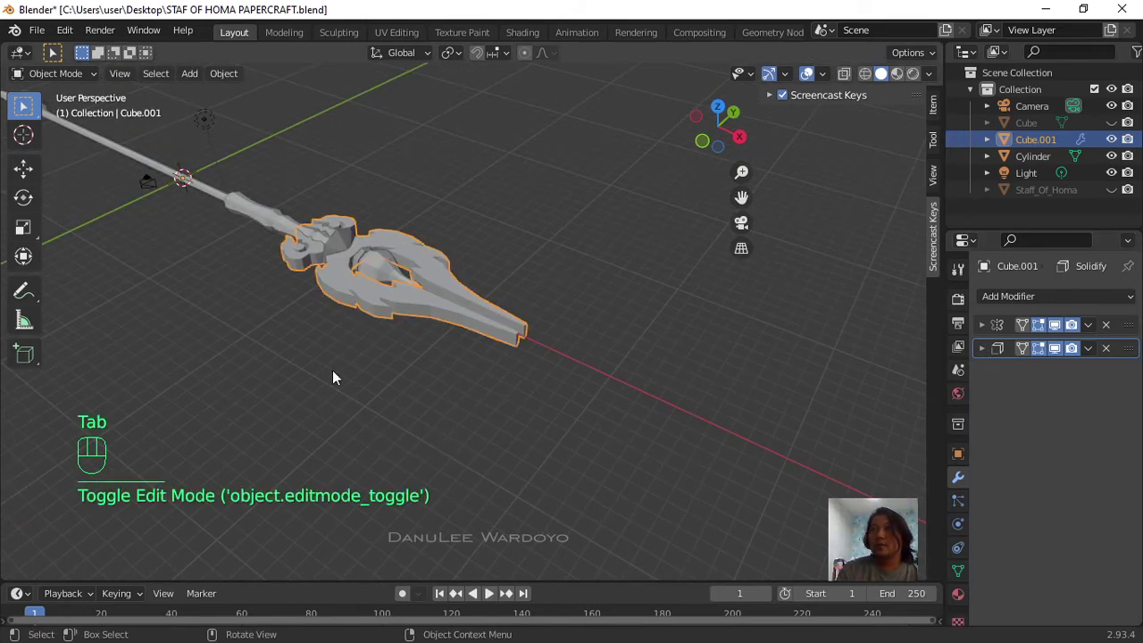
middle_drag(332, 377, 336, 393)
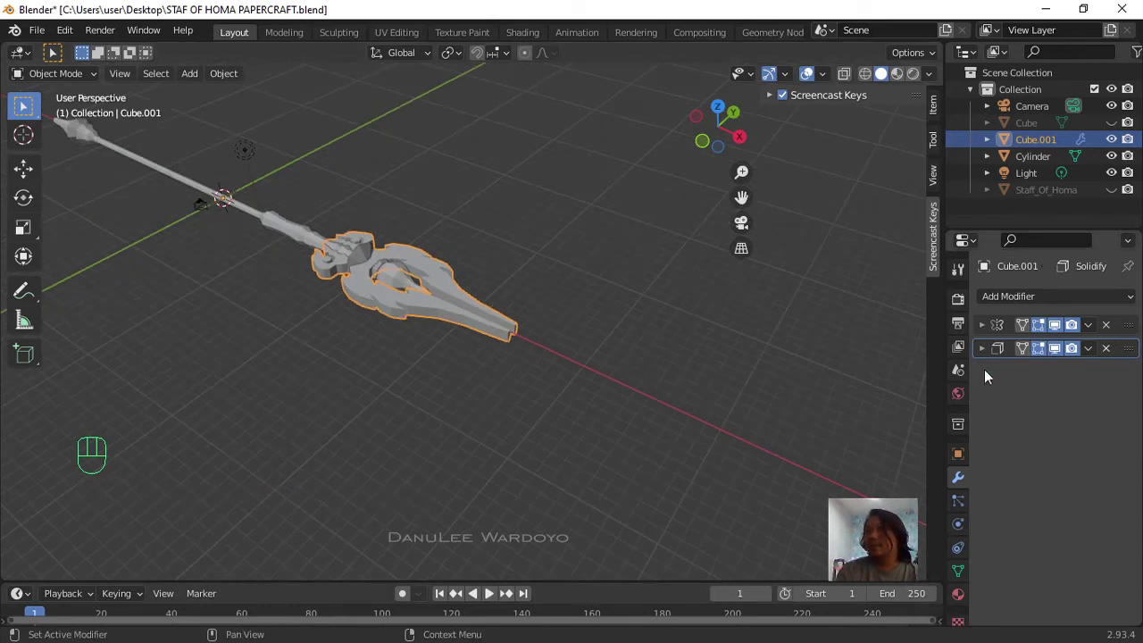
scroll(620, 383, up, 3)
middle_drag(318, 332, 315, 357)
scroll(357, 397, up, 2)
scroll(313, 417, down, 2)
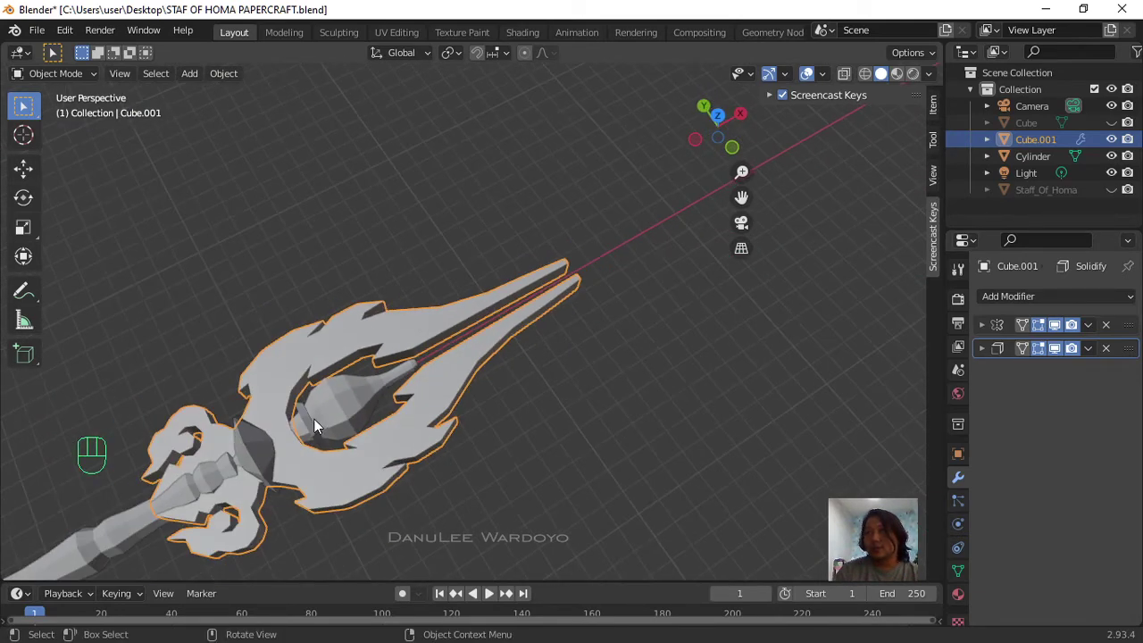
middle_drag(313, 417, 365, 457)
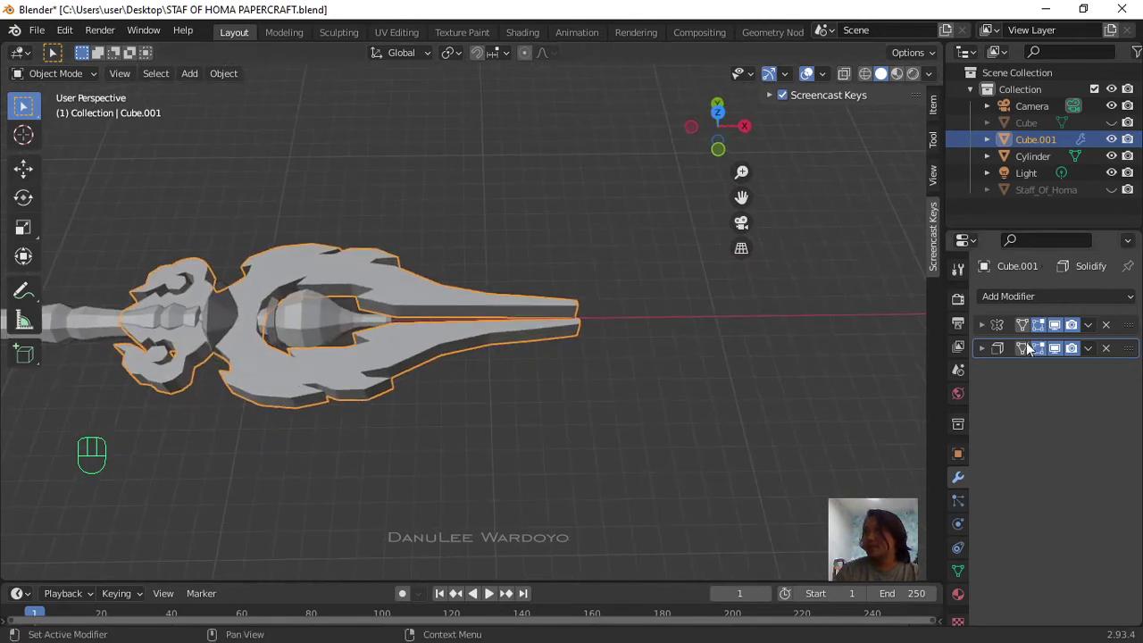
click(1088, 325)
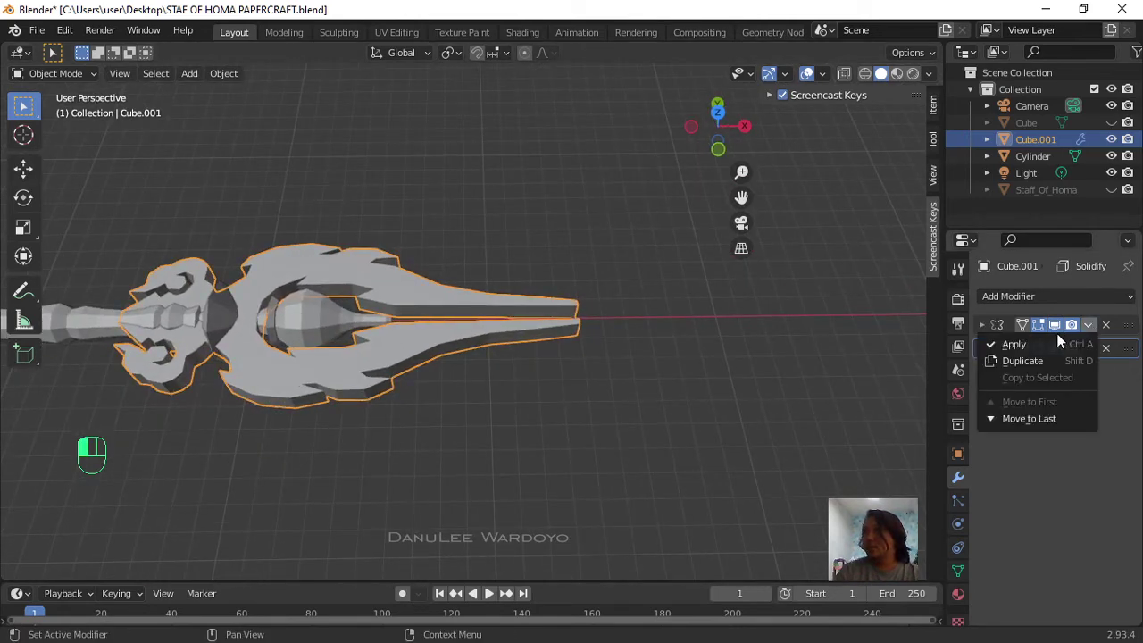
click(1060, 344)
click(1088, 325)
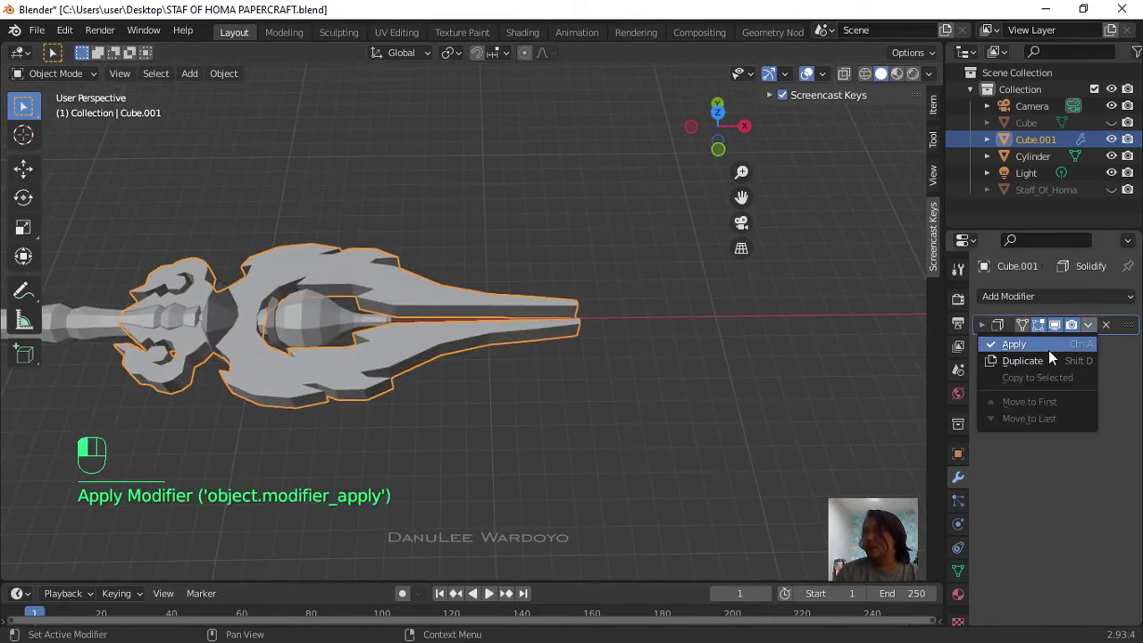
click(997, 343)
scroll(682, 385, down, 2)
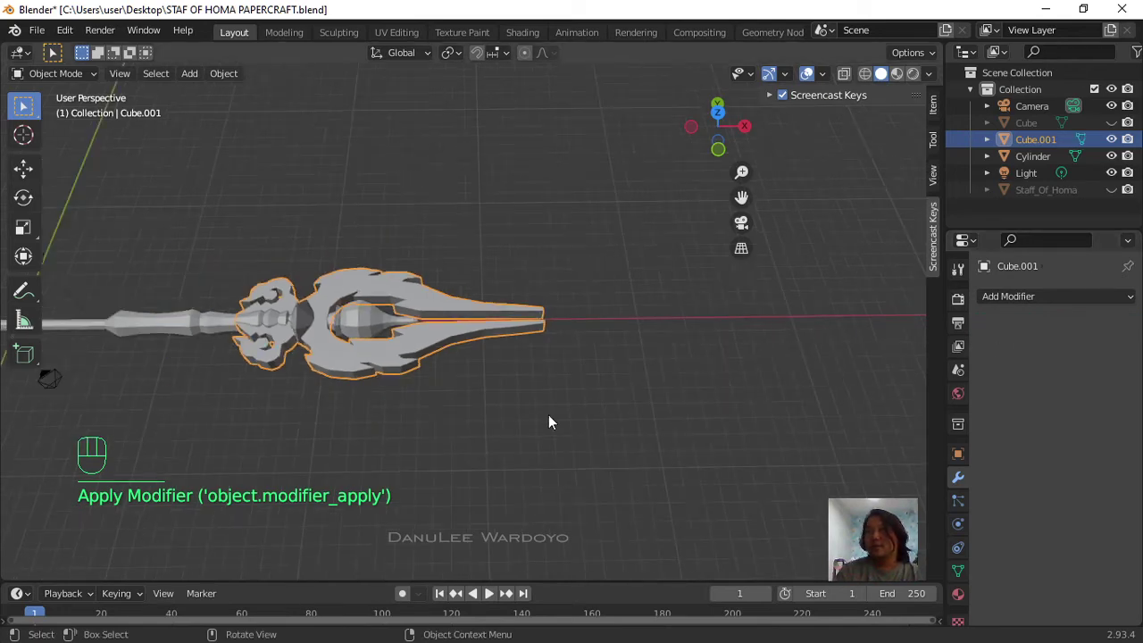
Step: Export only Cube.001 and Cylinder as Wavefront OBJ, overwriting STAF OF HOMA PAPERCRAFT.obj in the PAPERCRAFT HOMA folder
middle_drag(546, 419, 518, 382)
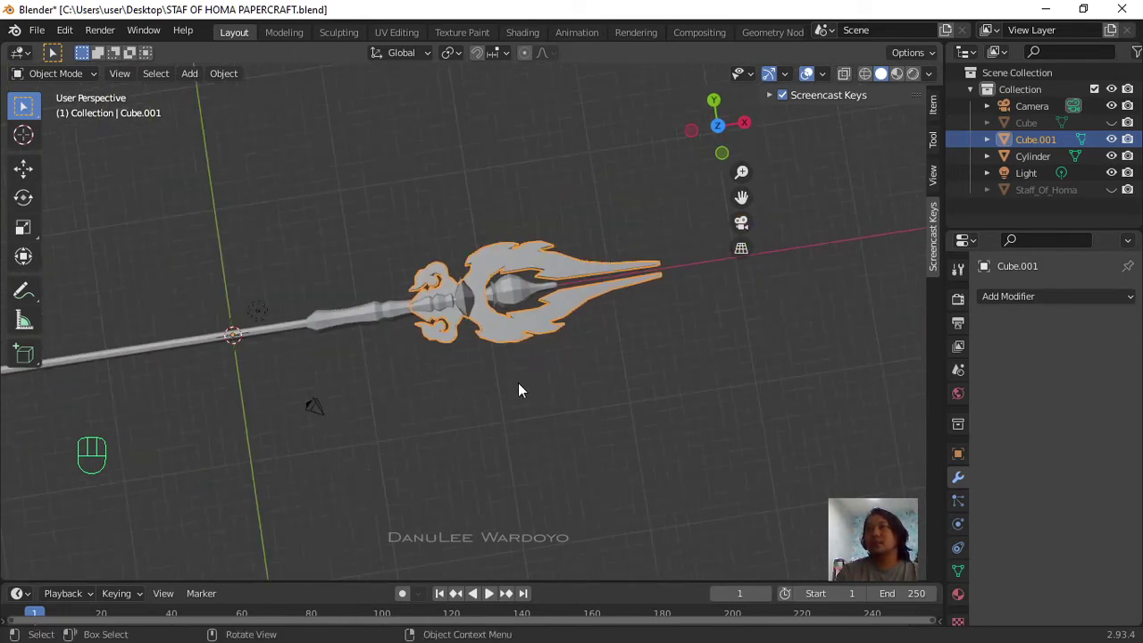
shift+click(370, 311)
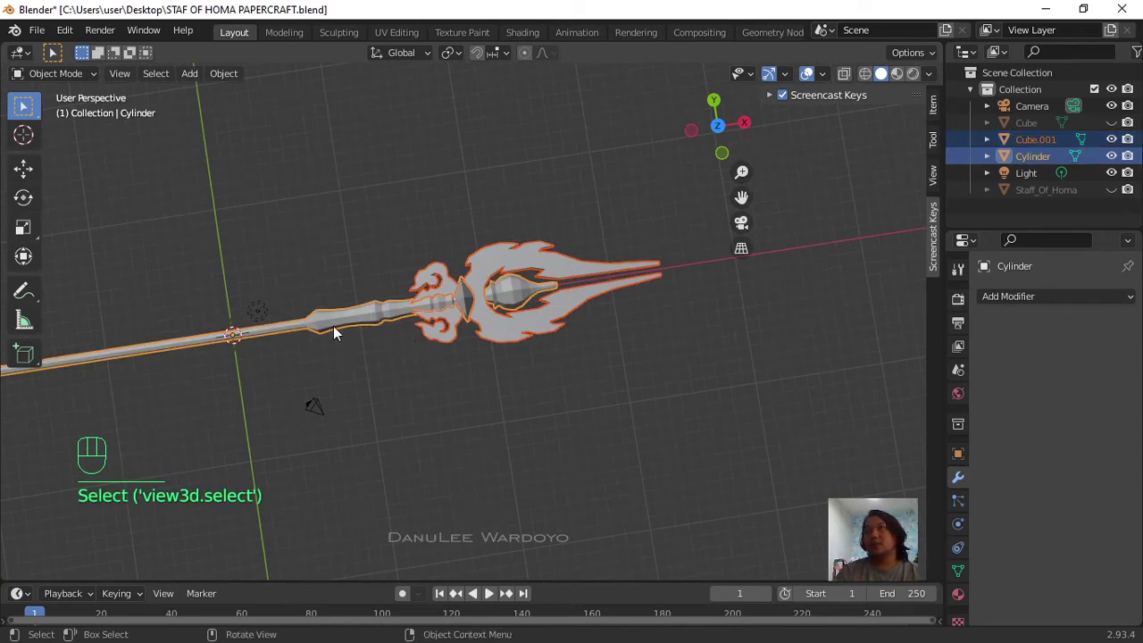
click(783, 376)
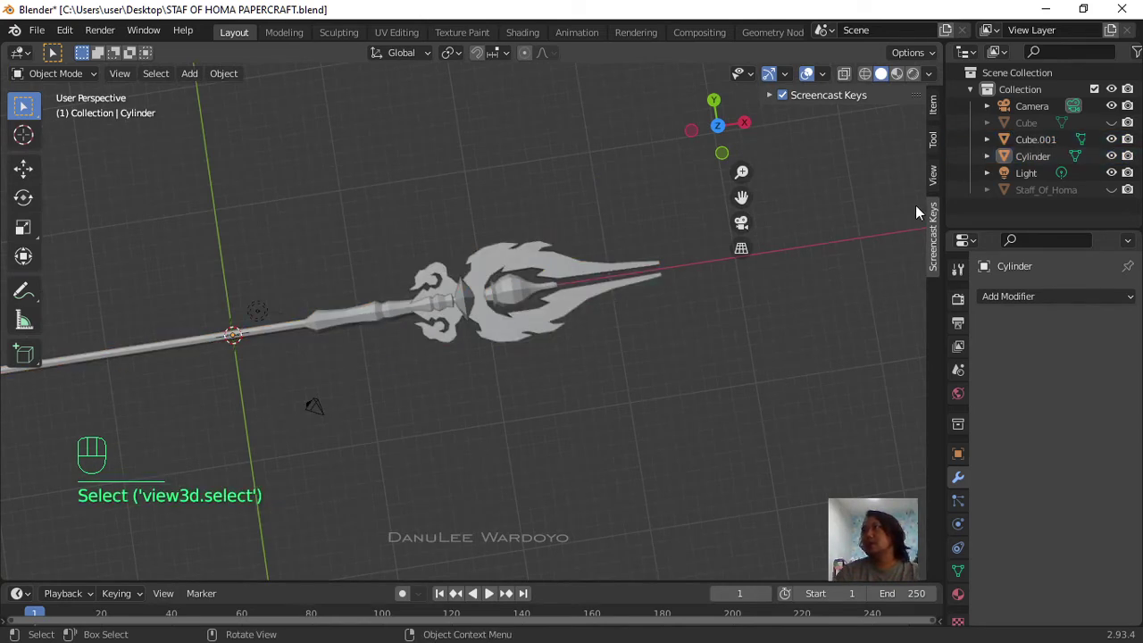
click(1018, 139)
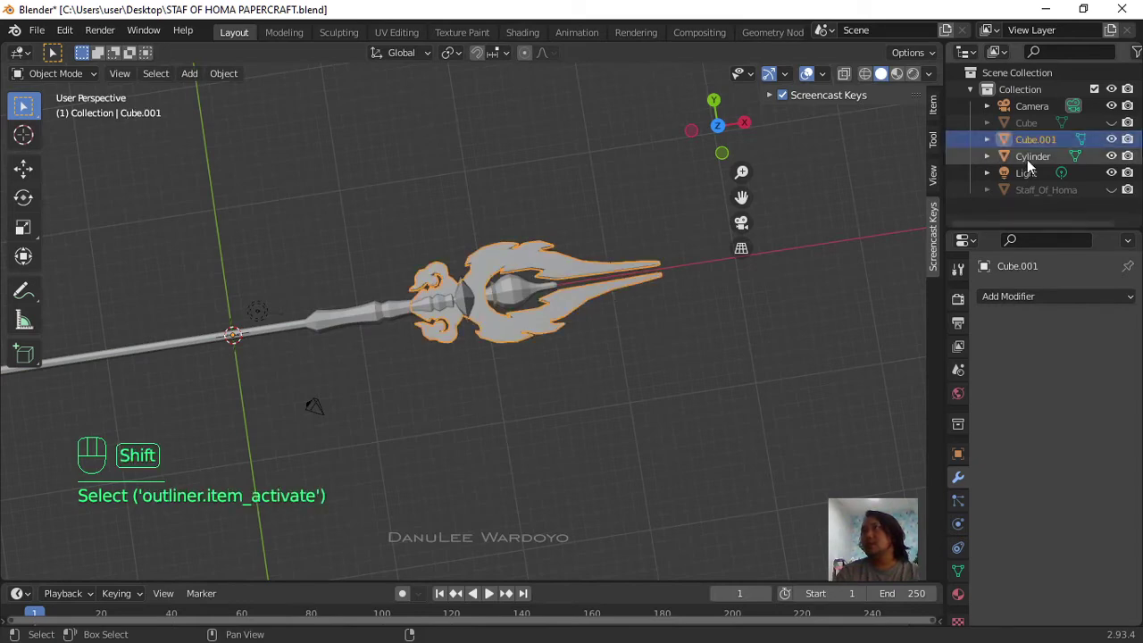
shift+click(1029, 159)
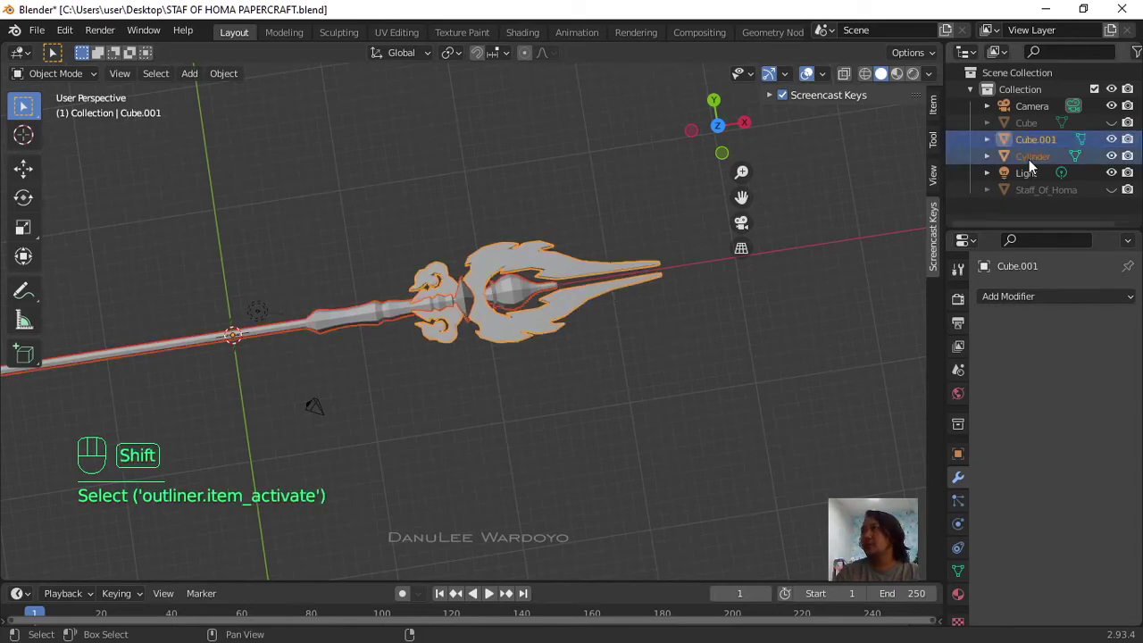
click(37, 29)
mouse_move(87, 275)
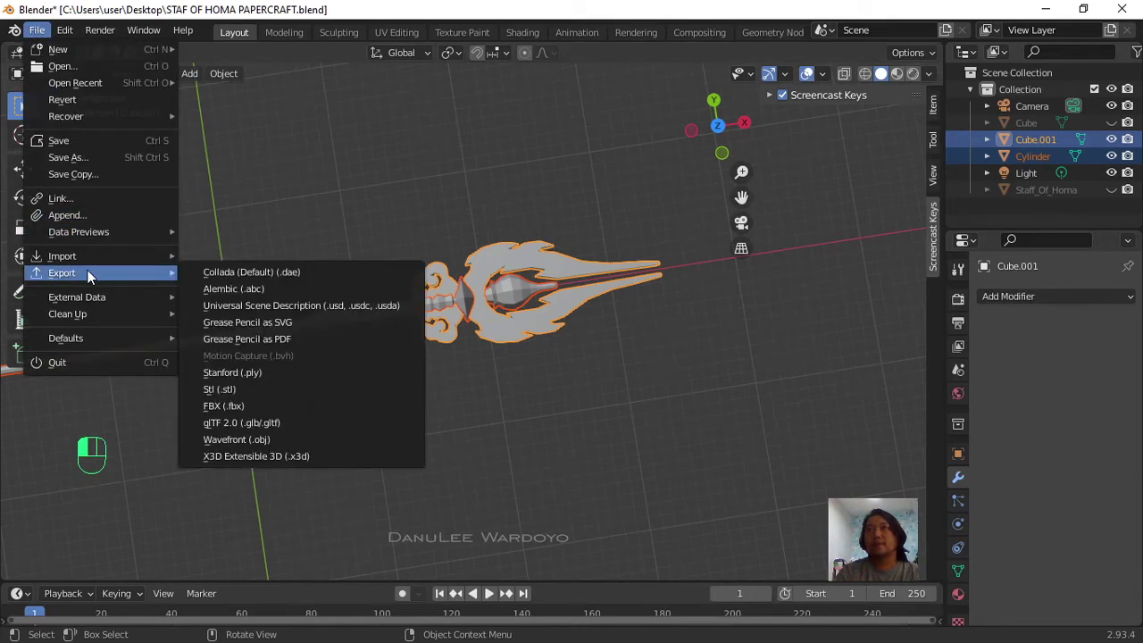
click(255, 438)
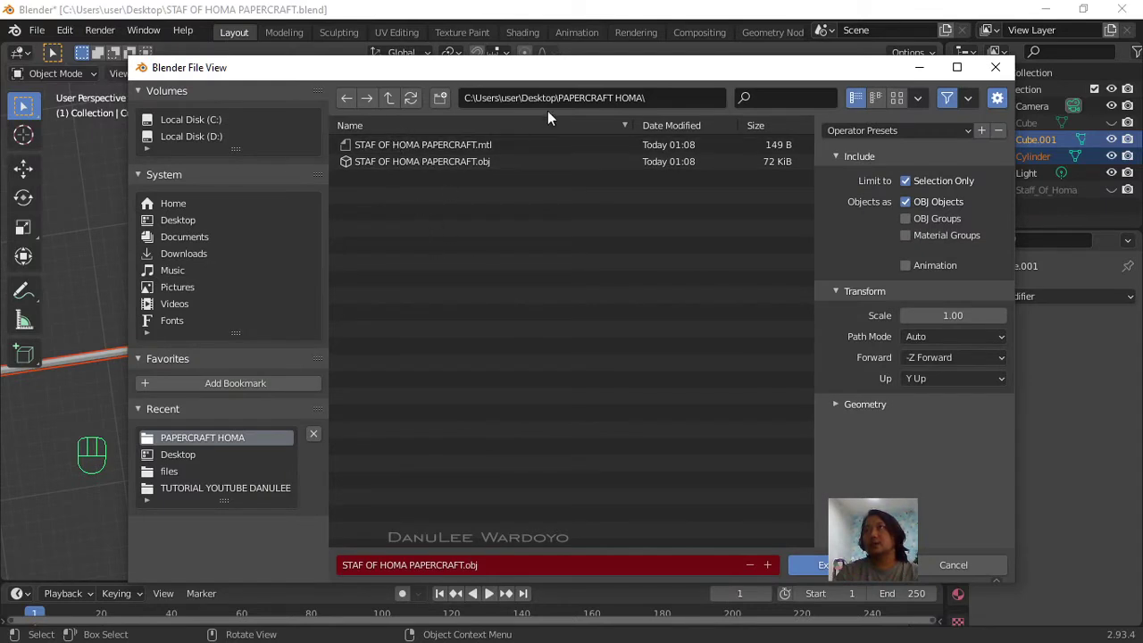
click(419, 162)
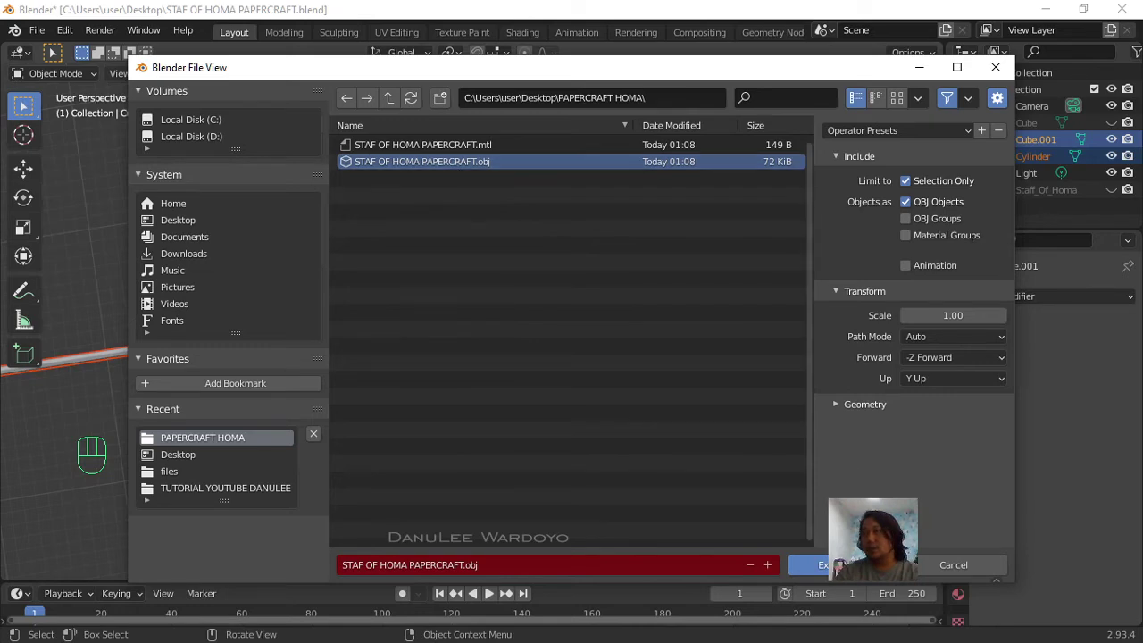
click(803, 564)
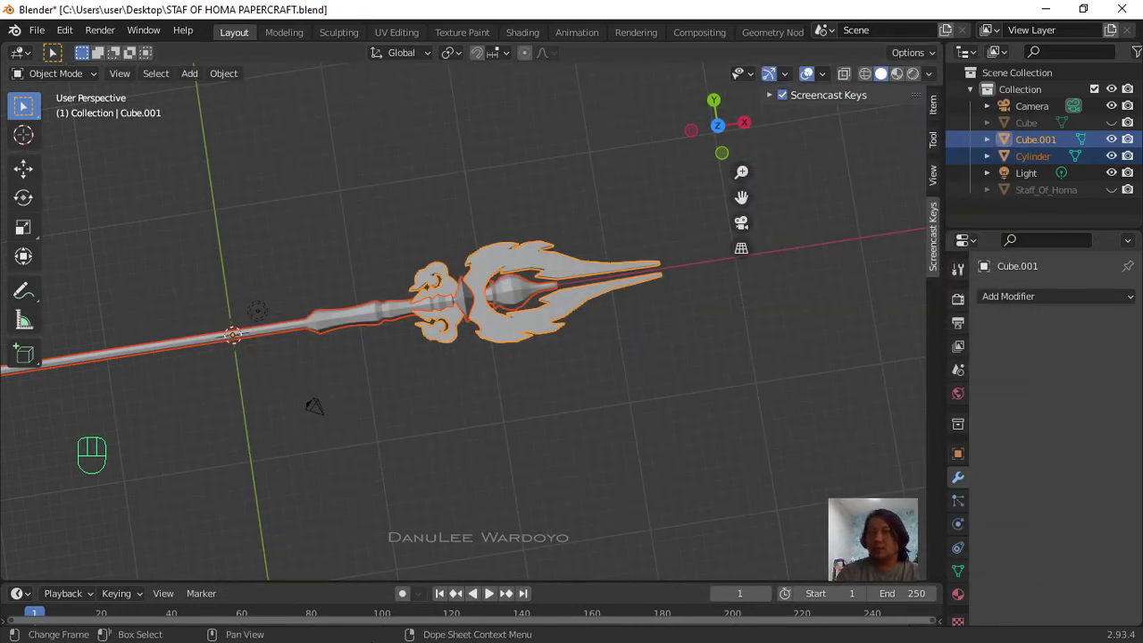
Step: Switch to Pepakura Designer and examine the old staff model's blade faces and its unfolded parts on the pattern sheet
key(super)
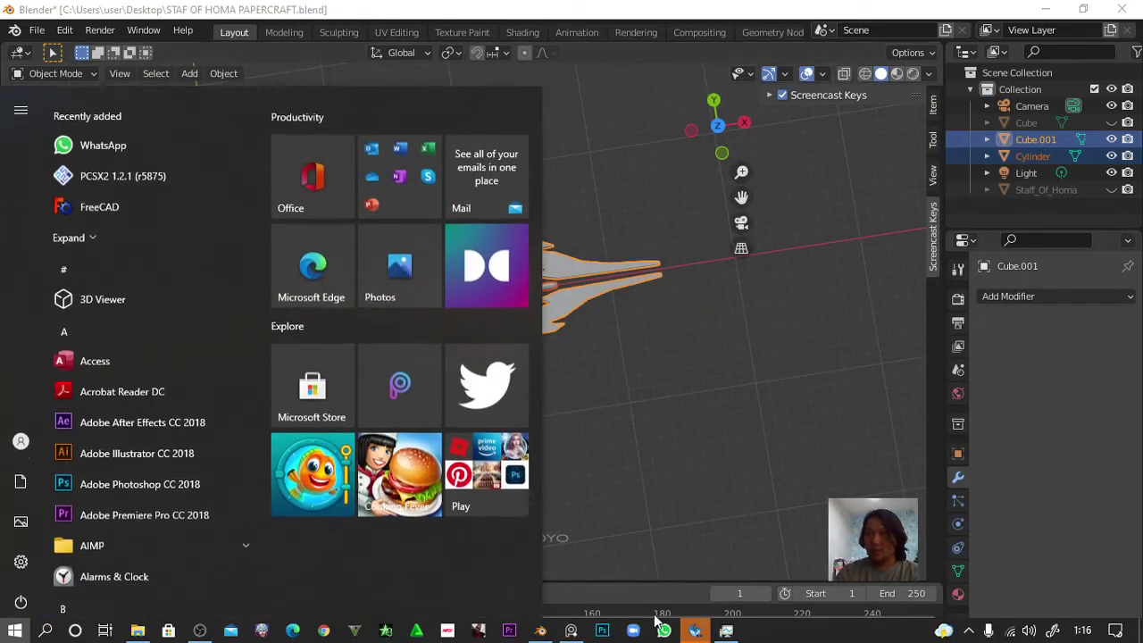
click(695, 631)
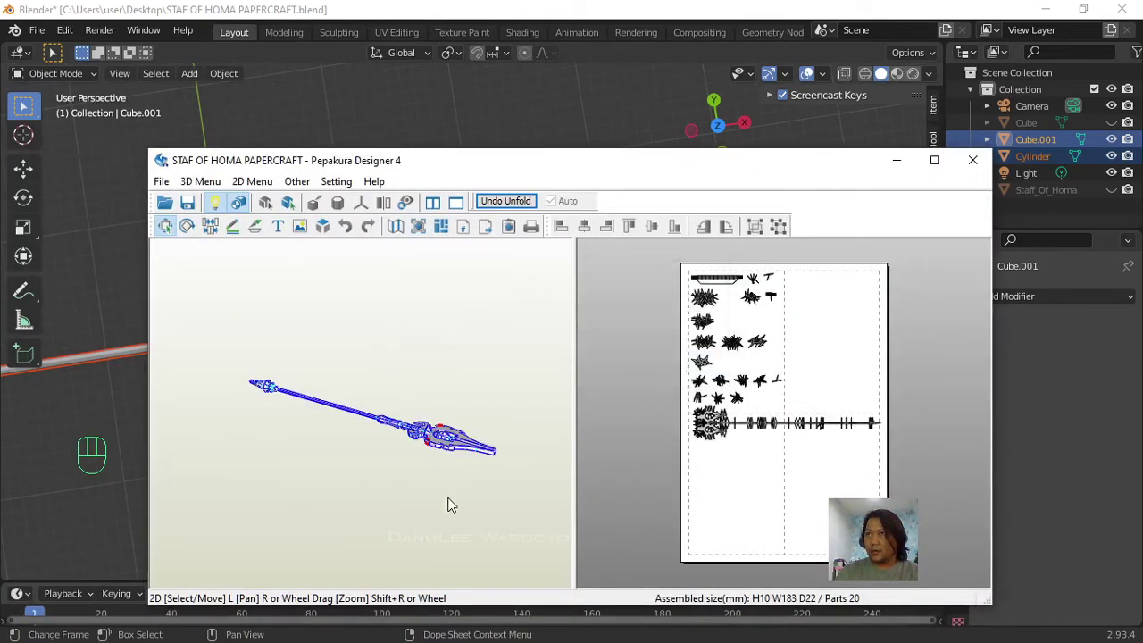
scroll(454, 469, up, 3)
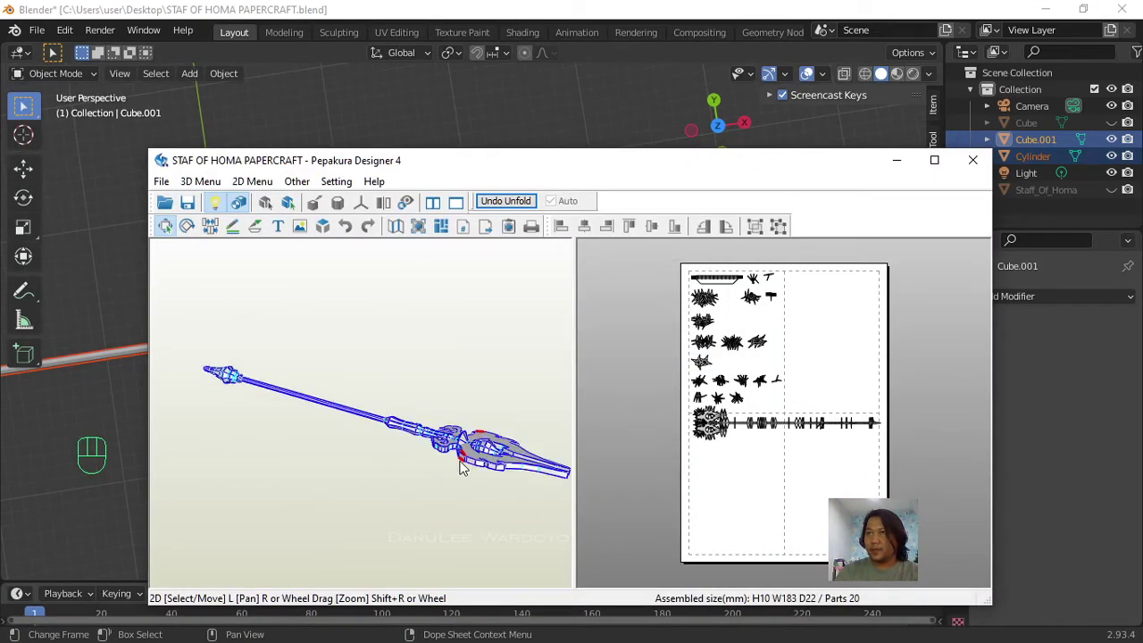
scroll(415, 410, up, 10)
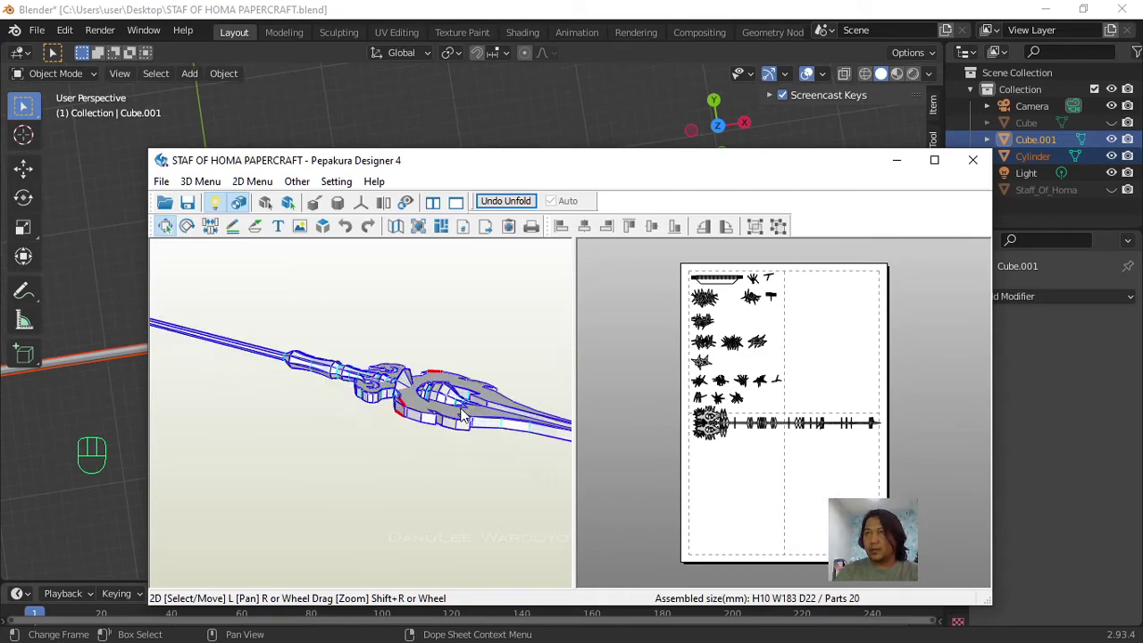
scroll(417, 411, up, 5)
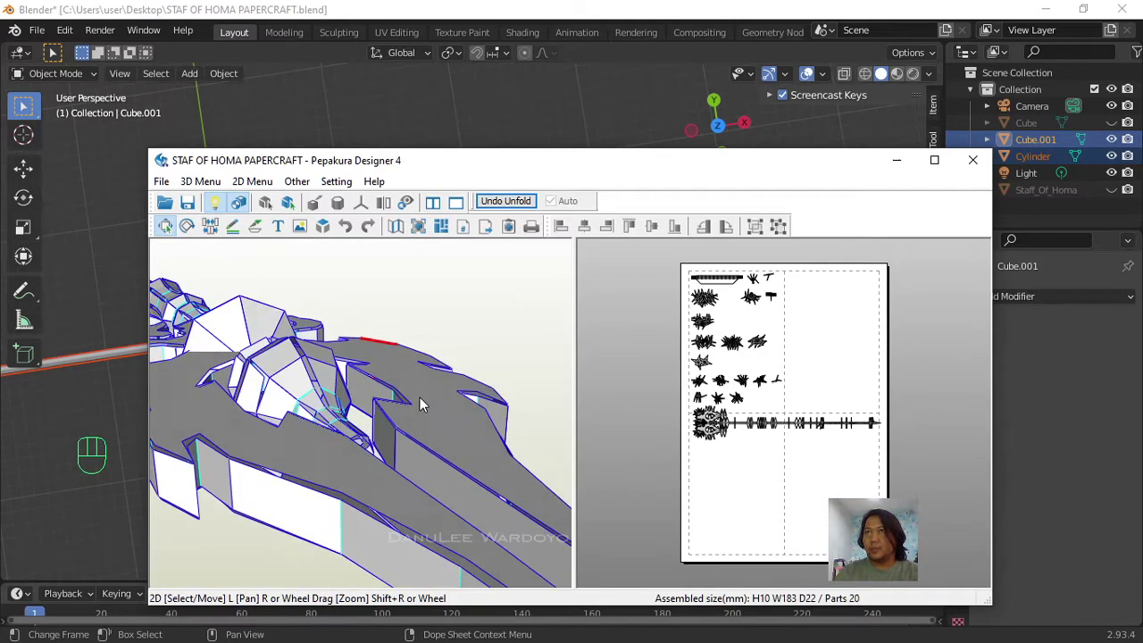
scroll(433, 427, up, 3)
scroll(437, 433, down, 8)
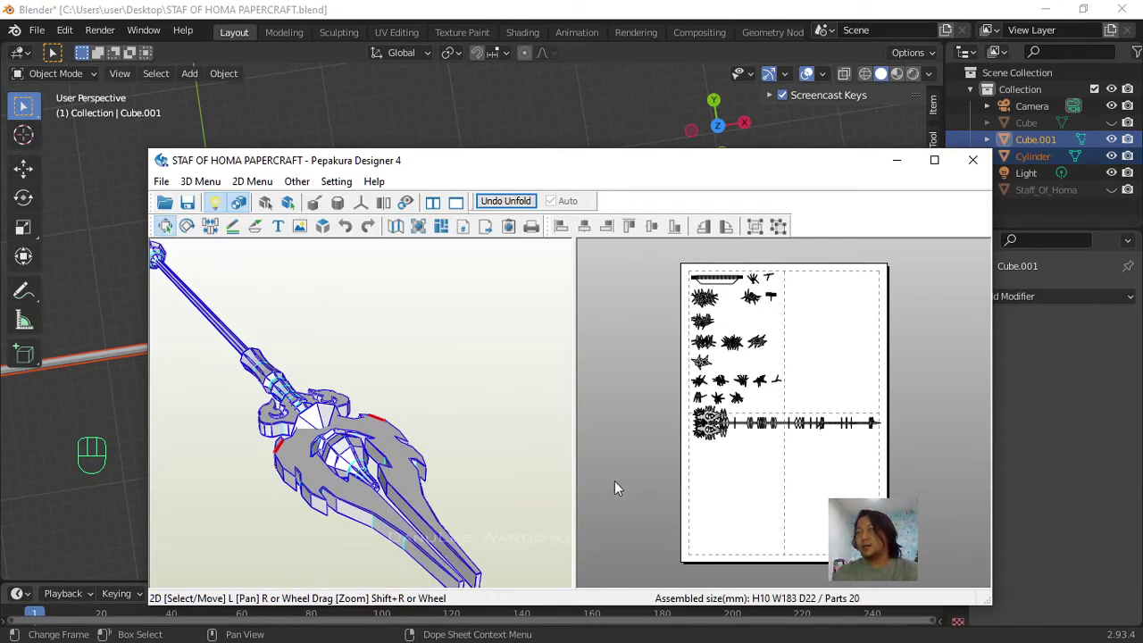
scroll(714, 420, down, 2)
scroll(737, 401, up, 6)
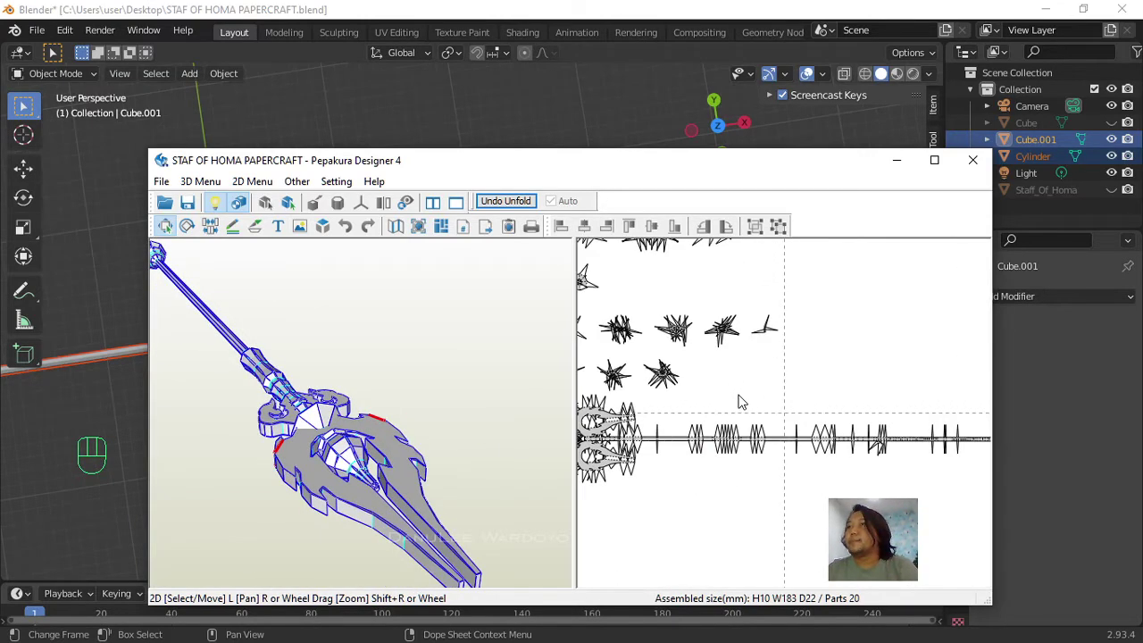
scroll(748, 406, down, 6)
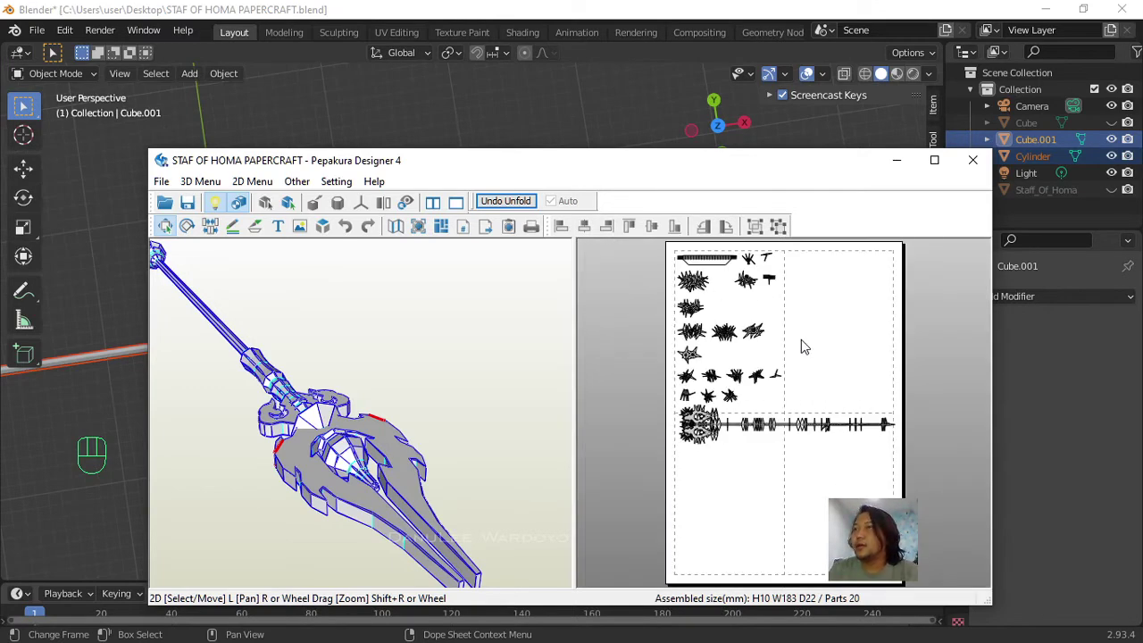
scroll(801, 340, down, 4)
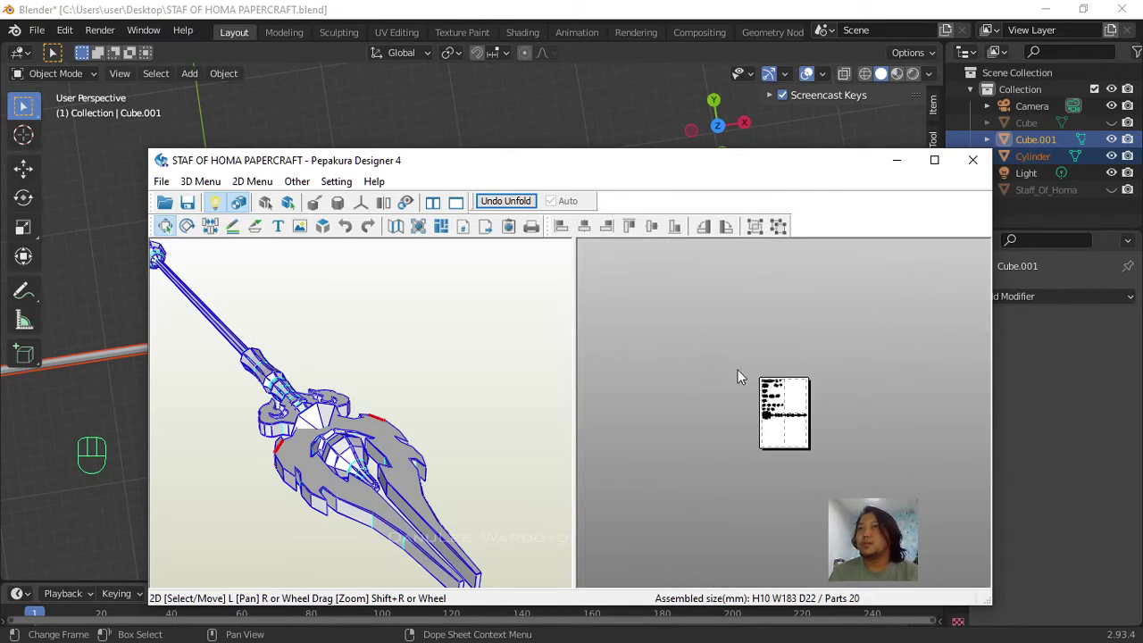
drag(387, 422, 392, 420)
drag(265, 447, 460, 382)
scroll(460, 382, up, 8)
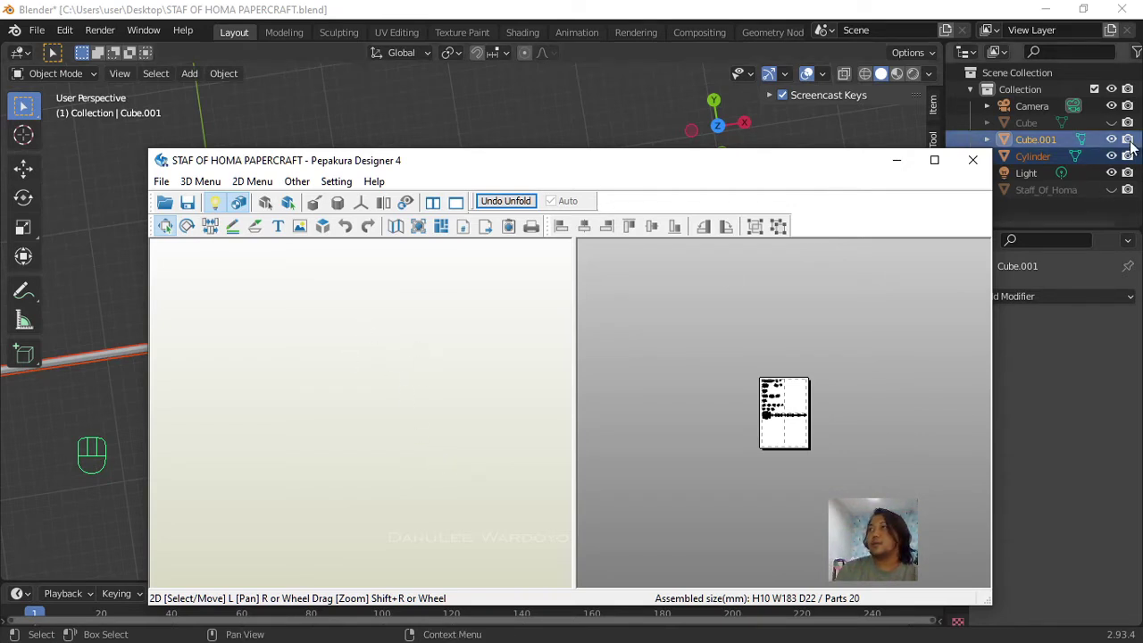
Step: Close Pepakura Designer without saving the changes to STAF OF HOMA PAPERCRAFT
click(972, 160)
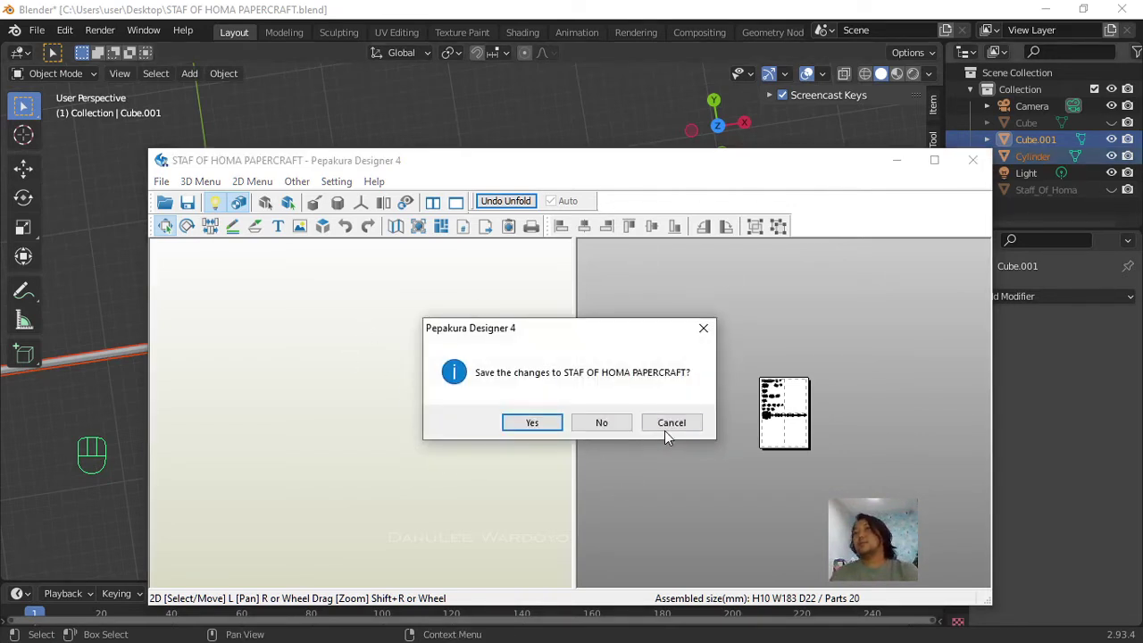
click(618, 427)
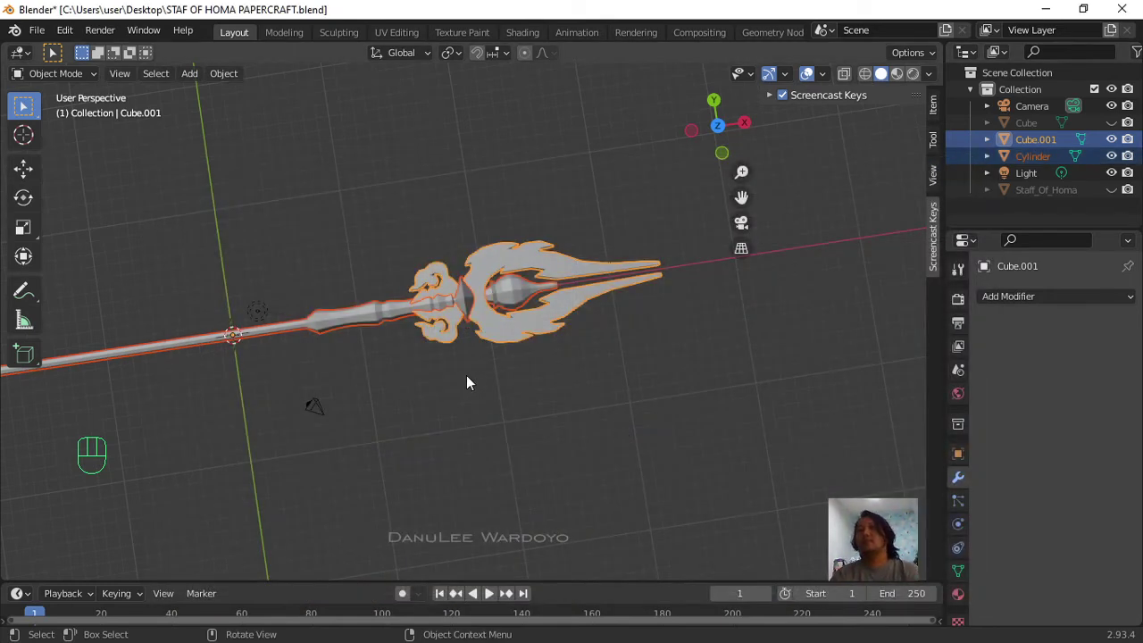
Step: Add a Boolean modifier to the blade-and-guard object Cube.001, set to Union with the Cylinder staff as its object
middle_drag(466, 382, 526, 298)
scroll(549, 373, up, 5)
scroll(548, 373, up, 1)
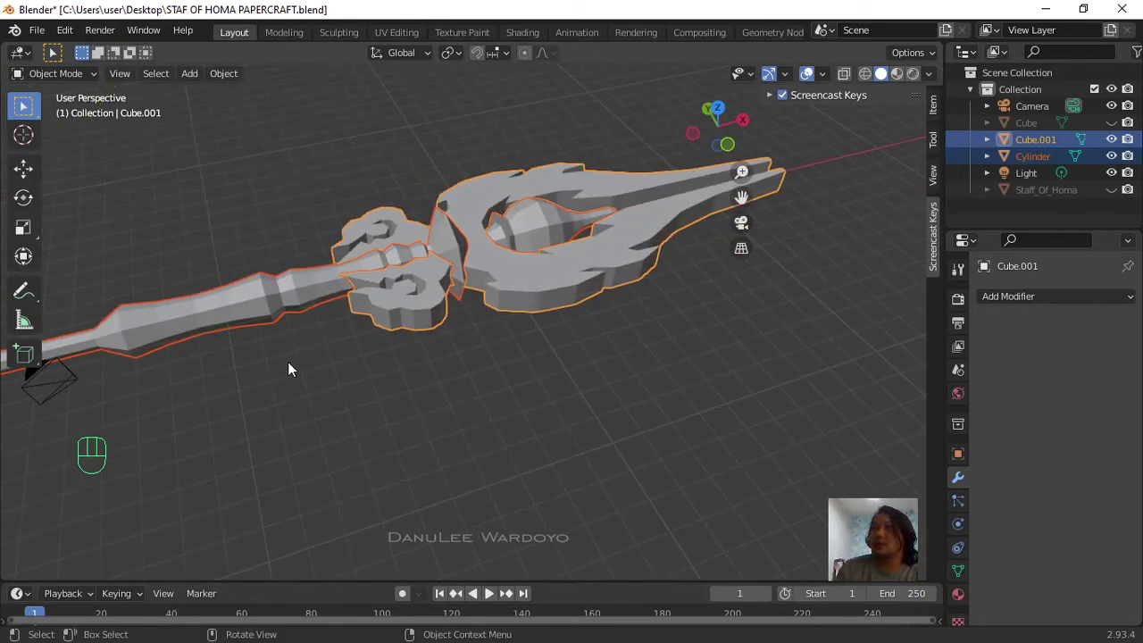
click(413, 364)
middle_drag(499, 339, 571, 498)
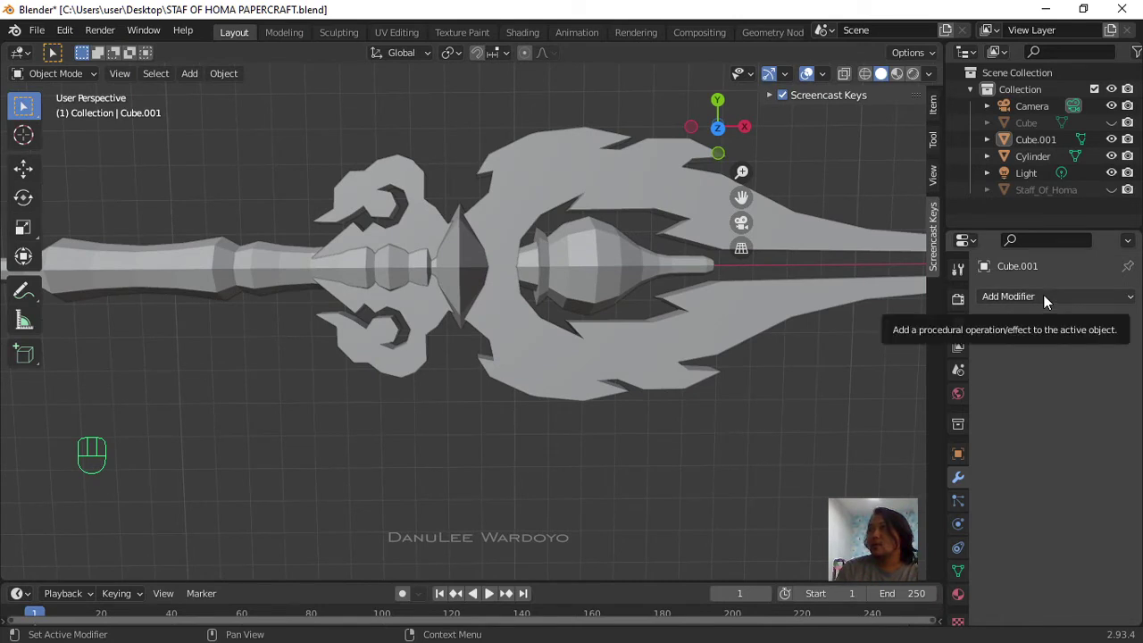
click(523, 325)
click(252, 272)
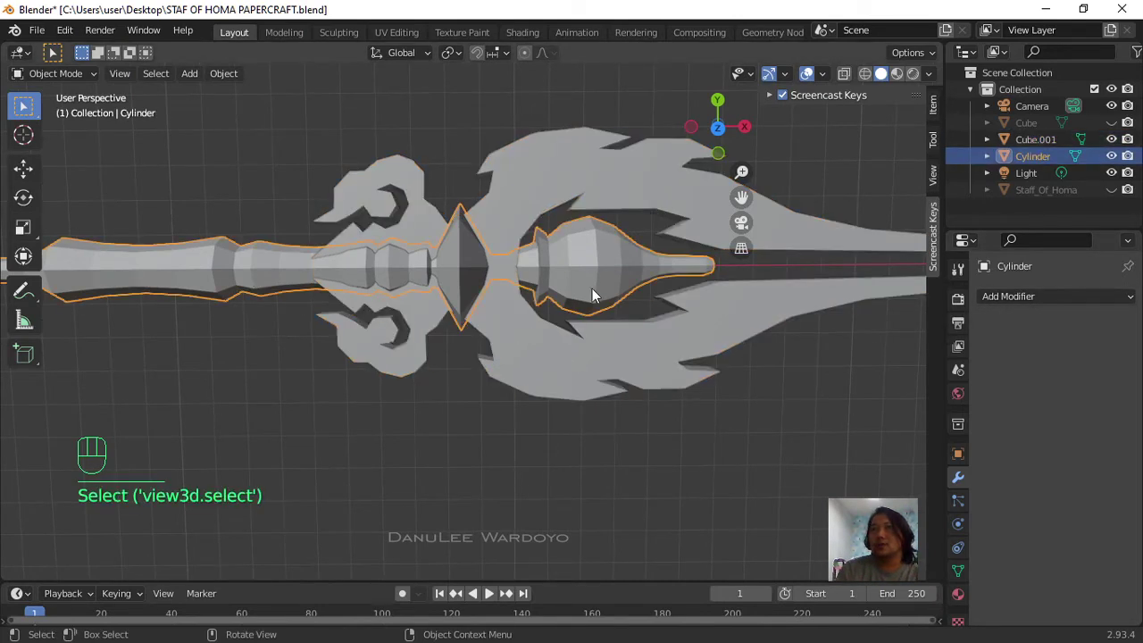
click(533, 197)
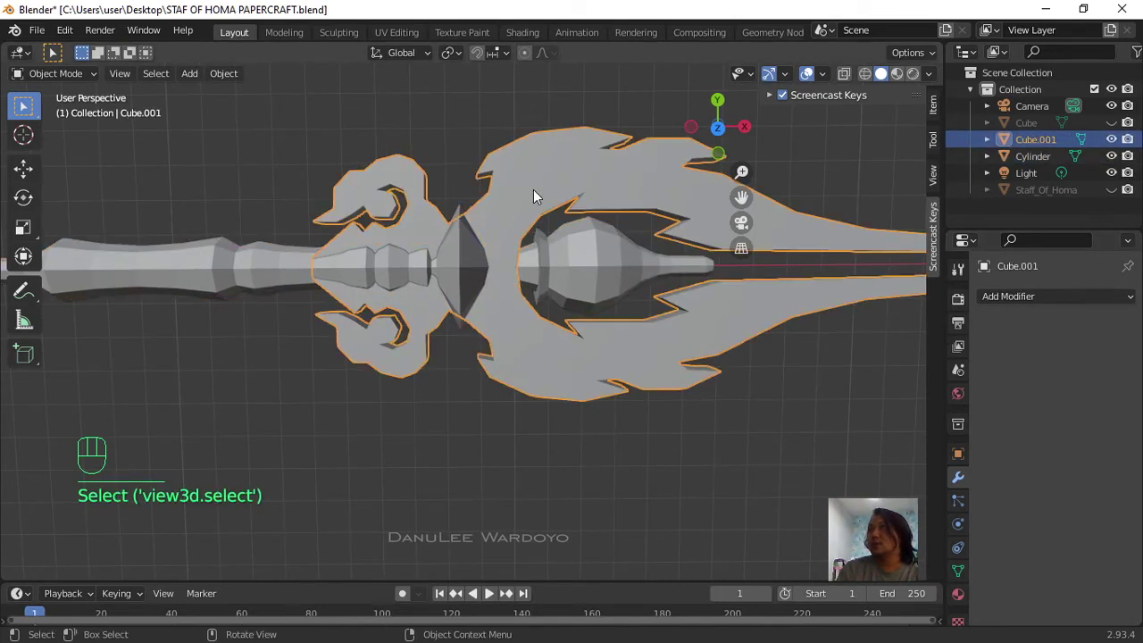
click(1007, 298)
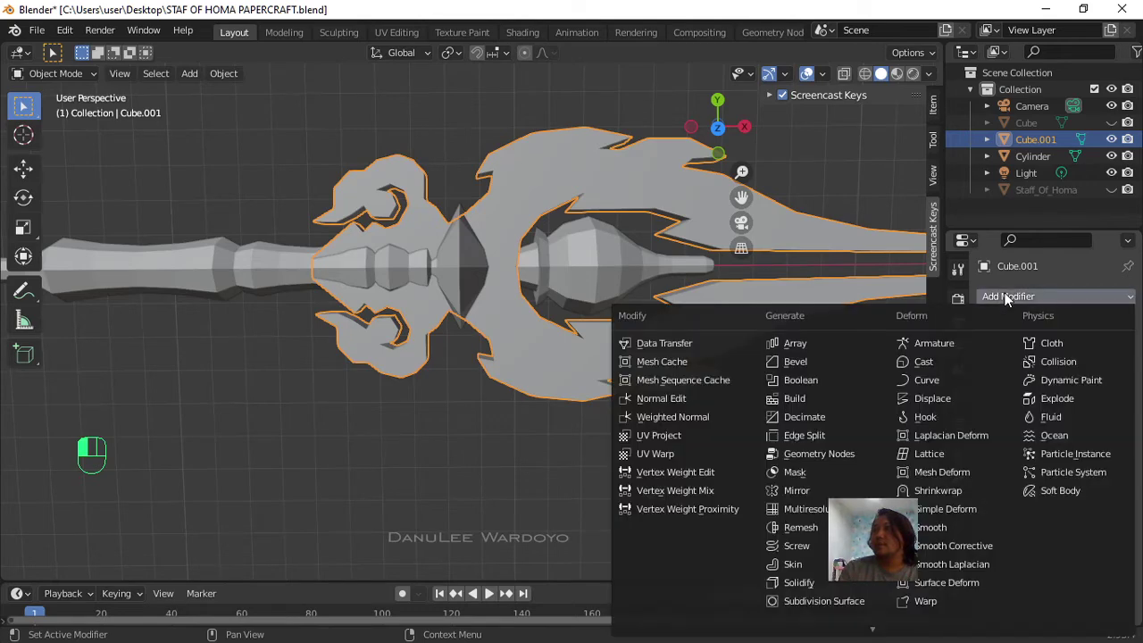
click(800, 379)
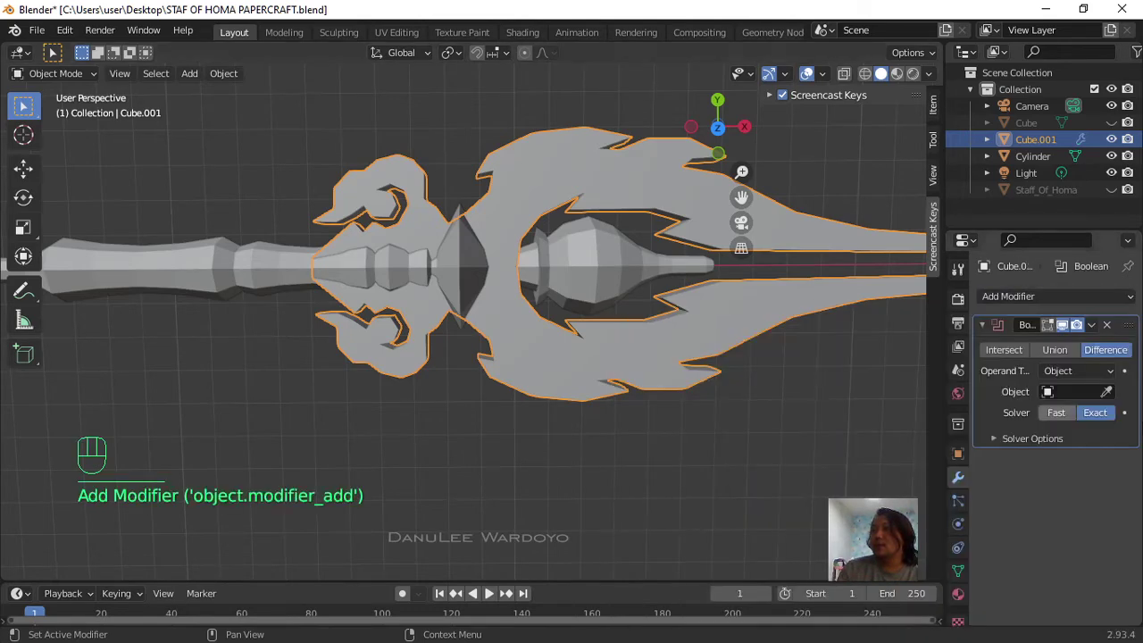
click(1053, 352)
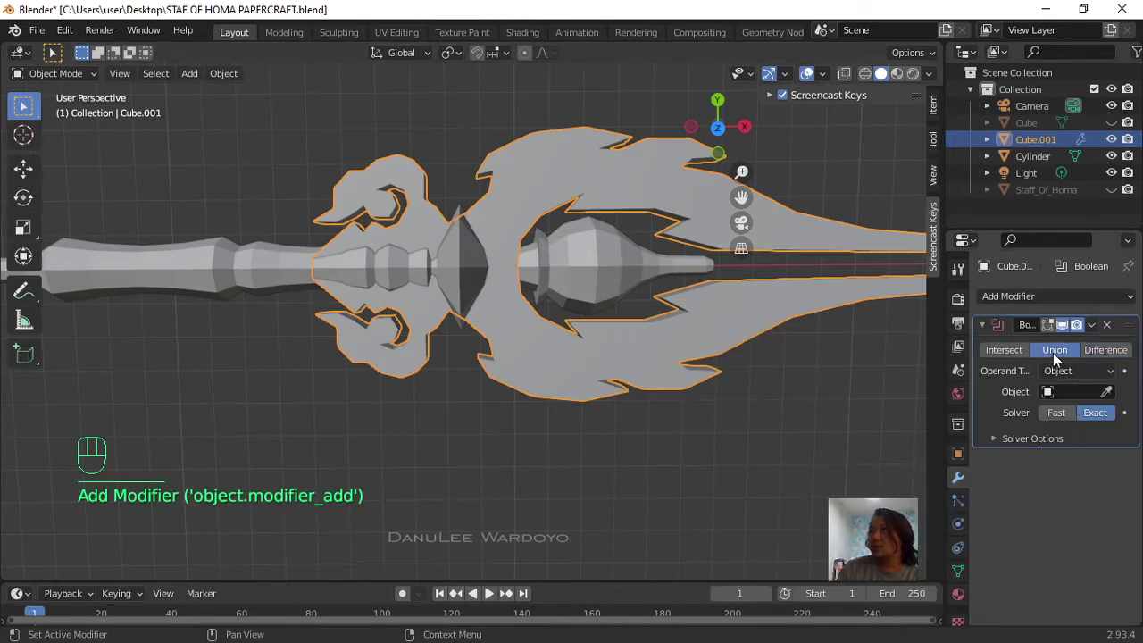
click(1106, 393)
click(241, 268)
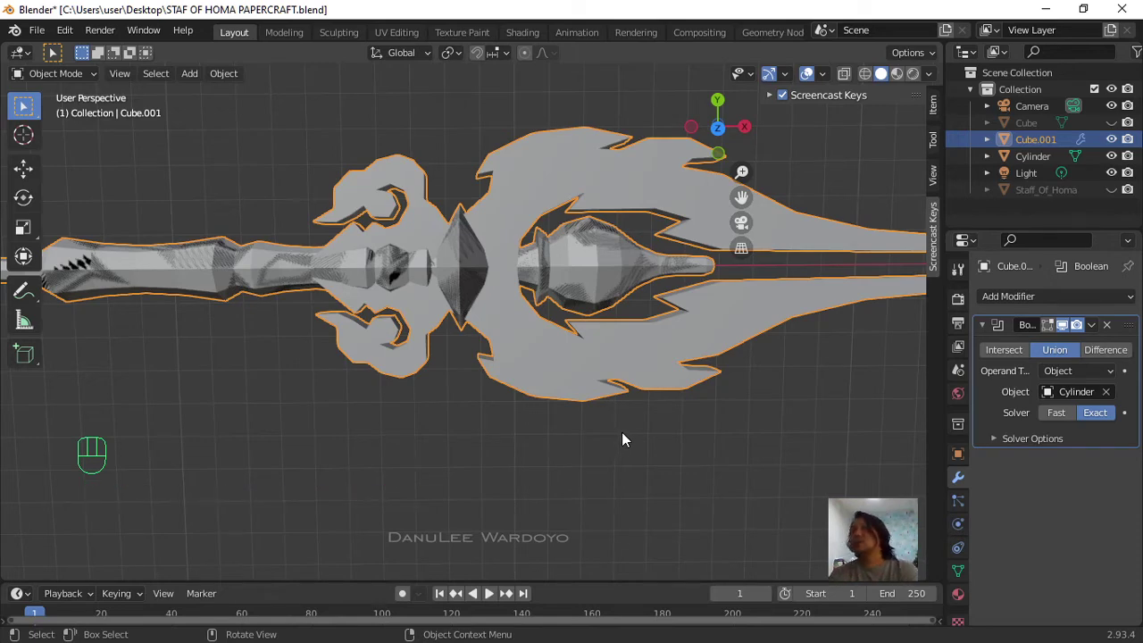
Step: Hide the original Cylinder object and remove the Boolean modifier from Cube.001
middle_drag(621, 432, 467, 433)
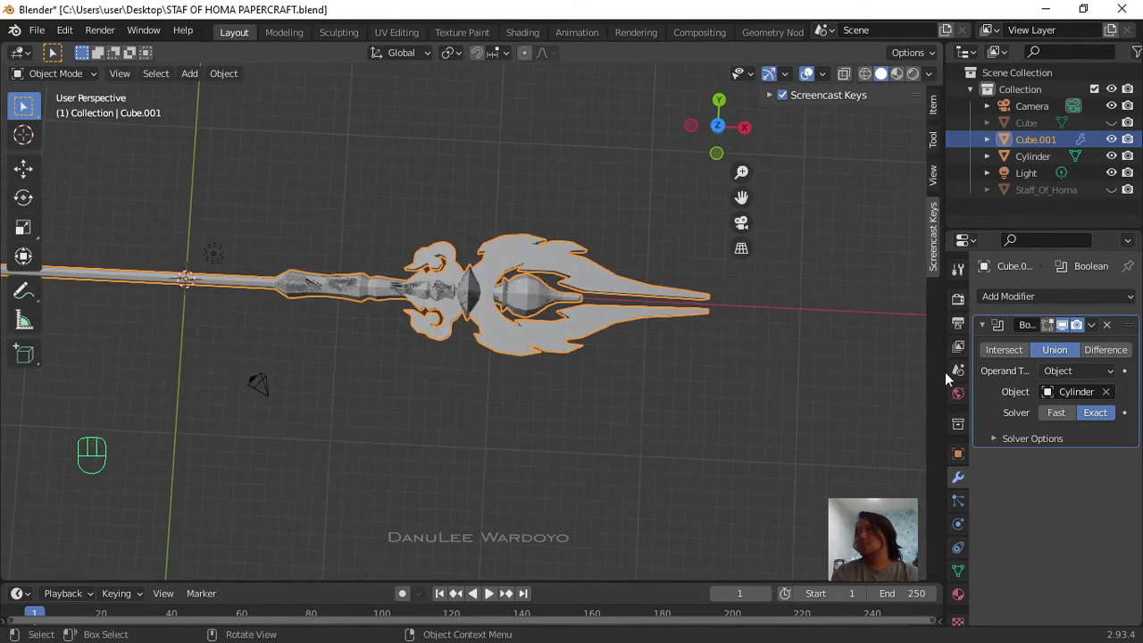
click(1110, 157)
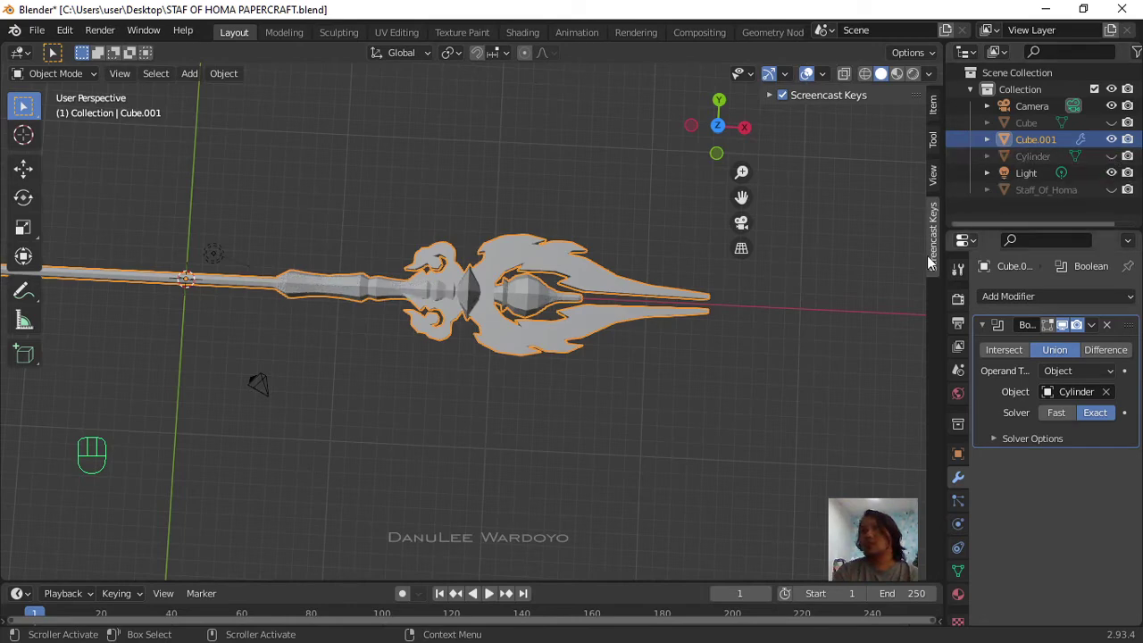
middle_drag(715, 353, 640, 415)
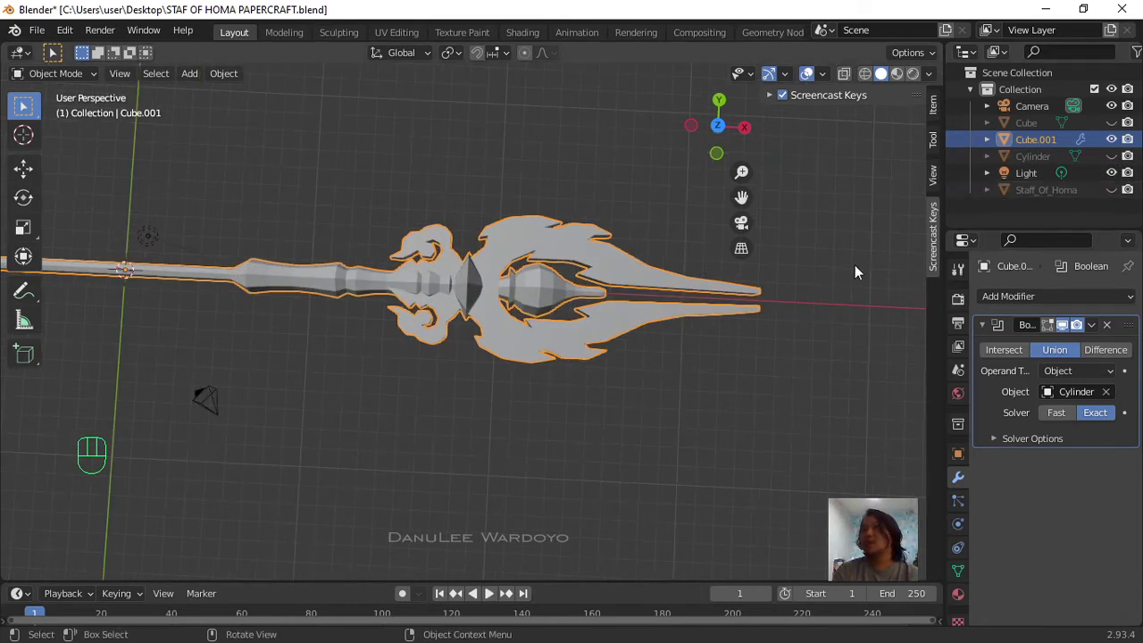
scroll(474, 331, up, 3)
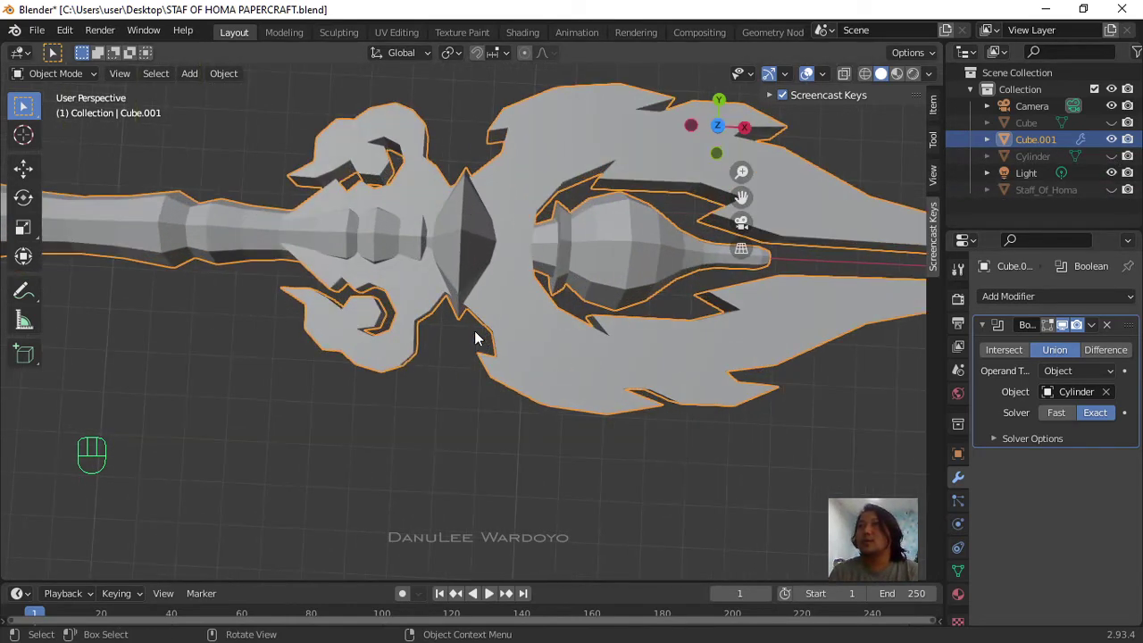
middle_drag(474, 331, 514, 333)
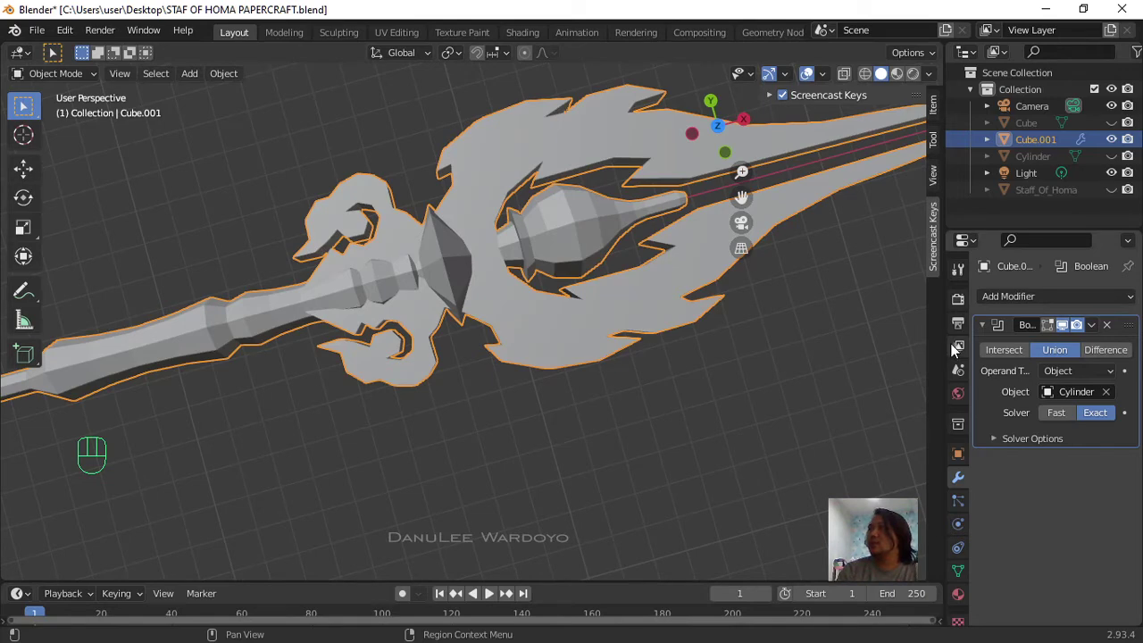
click(1107, 325)
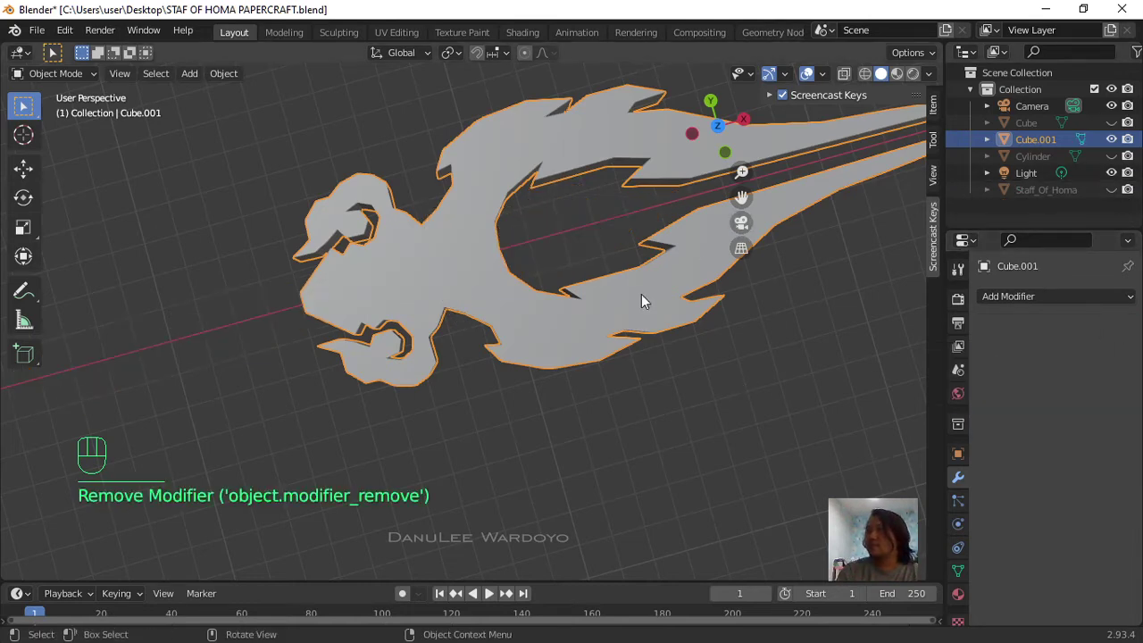
Step: Duplicate the blade-and-guard object Cube.001 in place and hide the copy
scroll(639, 295, down, 5)
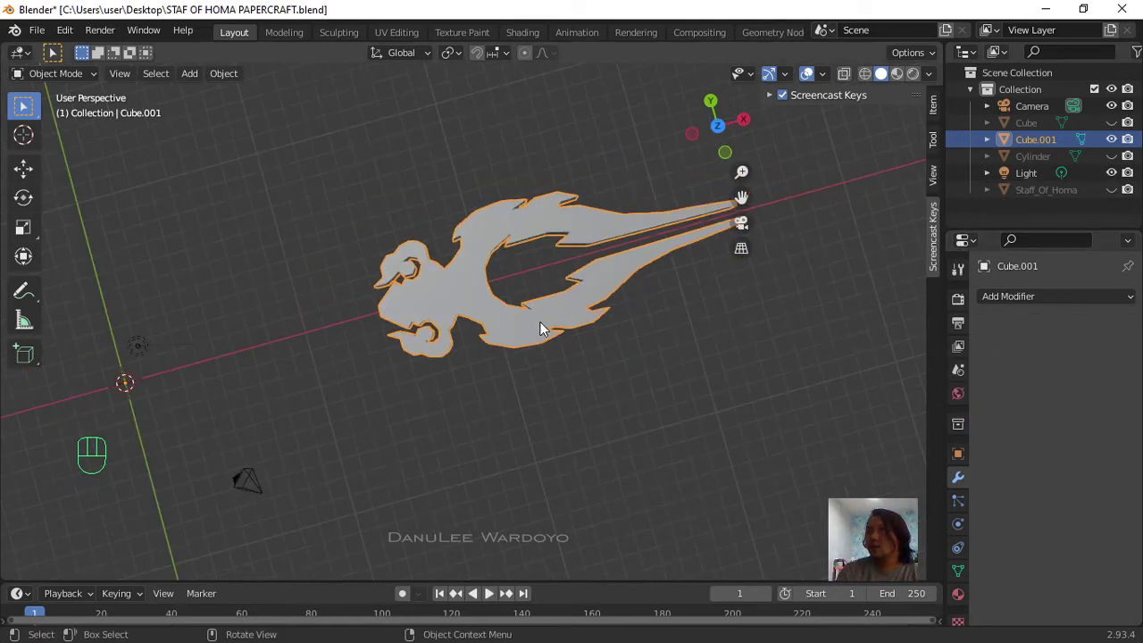
middle_drag(533, 342, 495, 322)
key(shift+d)
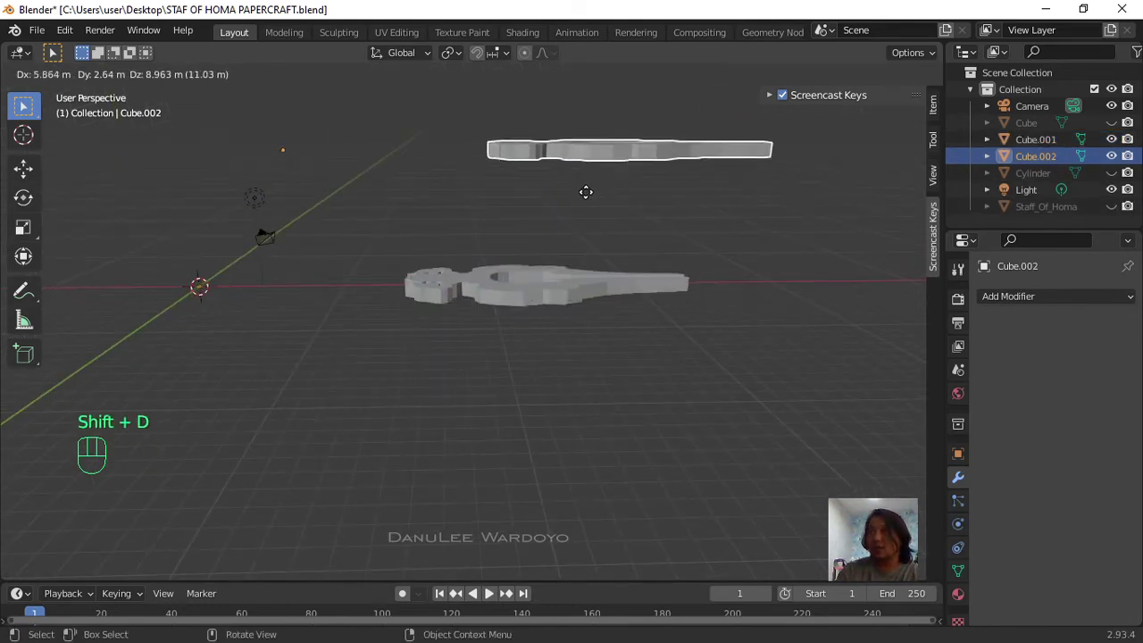
right_click(523, 216)
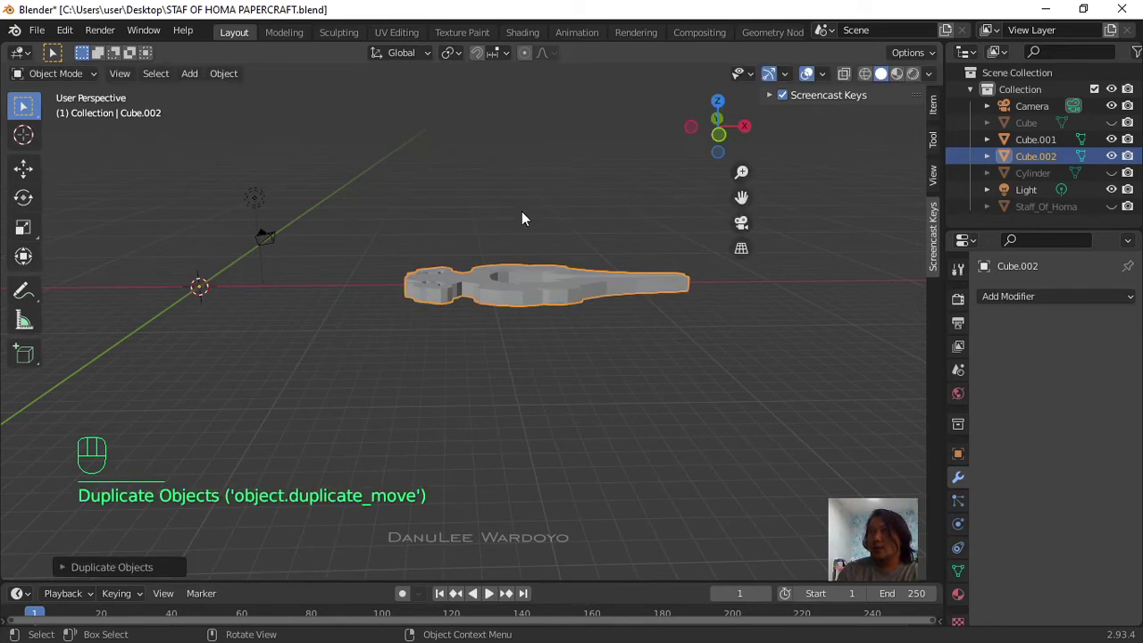
click(1113, 157)
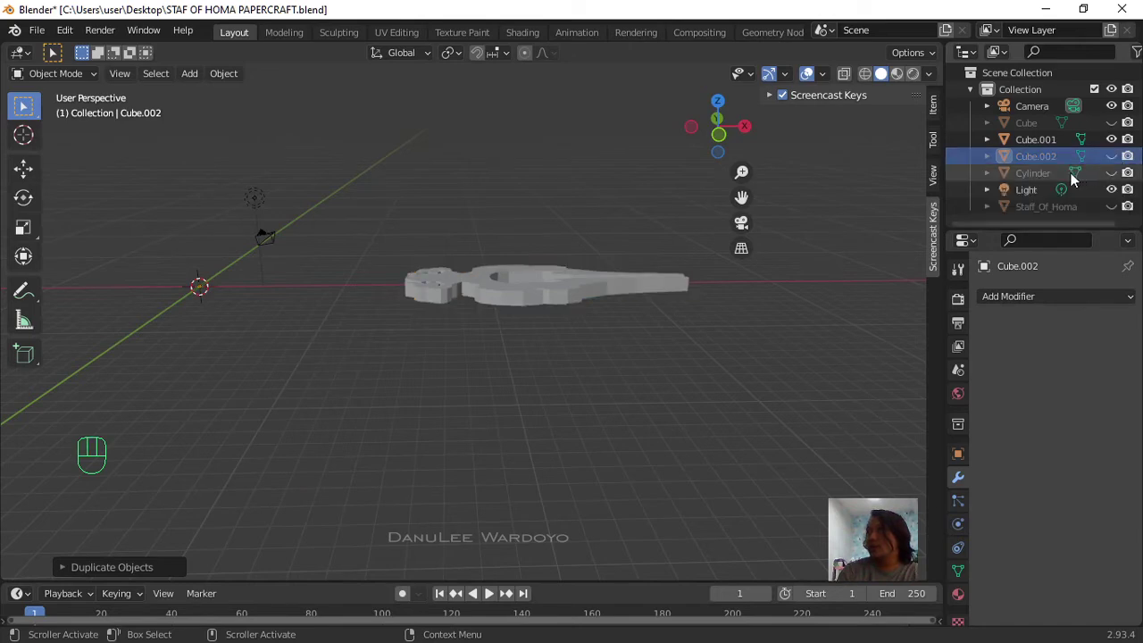
Step: Give Cube.001 a Boolean modifier in Union mode that uses the hidden Cylinder as its object
click(1040, 140)
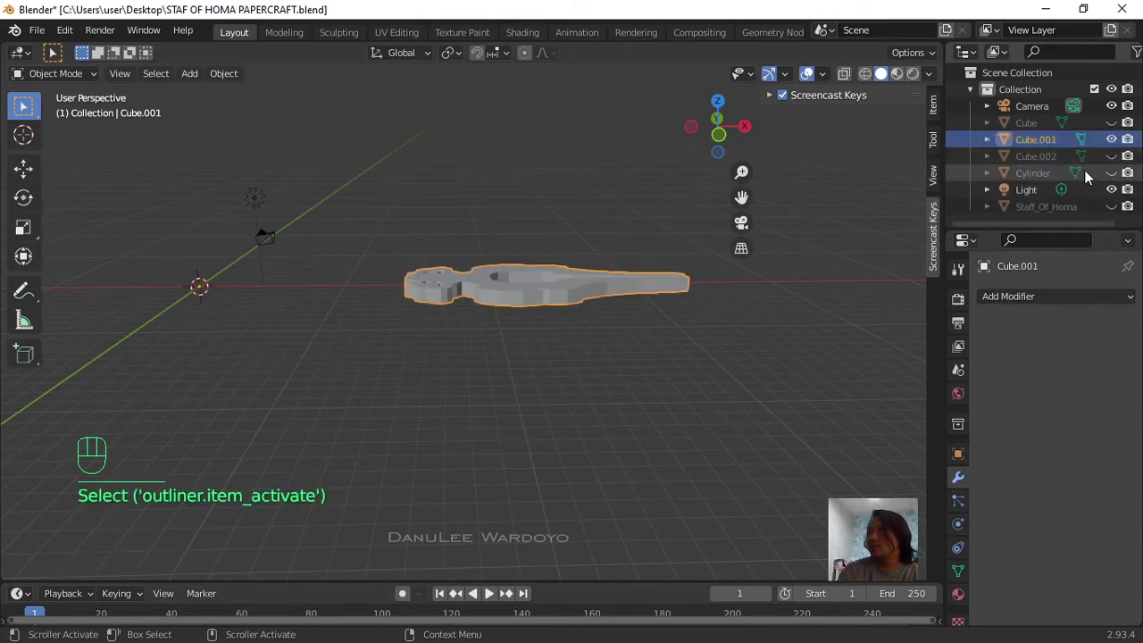
click(991, 296)
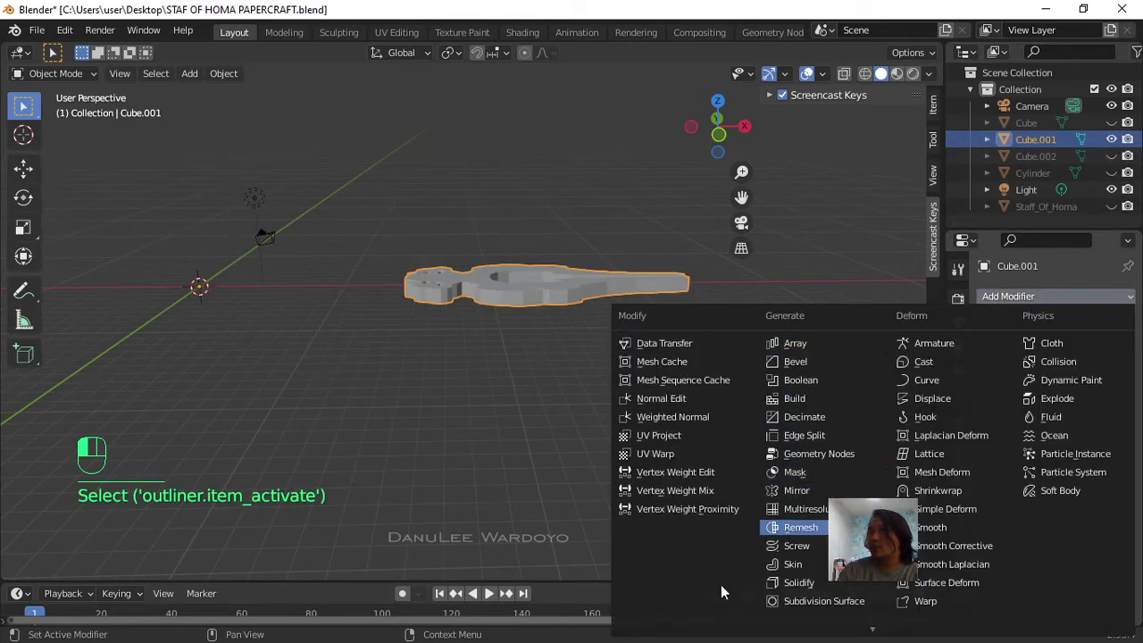
click(807, 383)
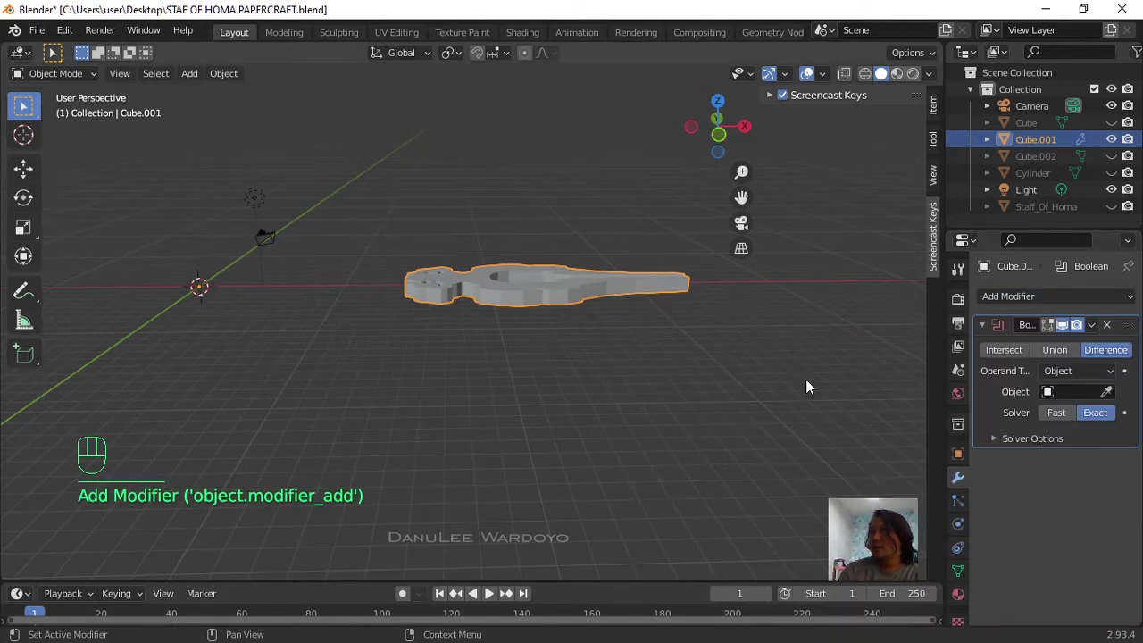
click(1055, 352)
click(1047, 391)
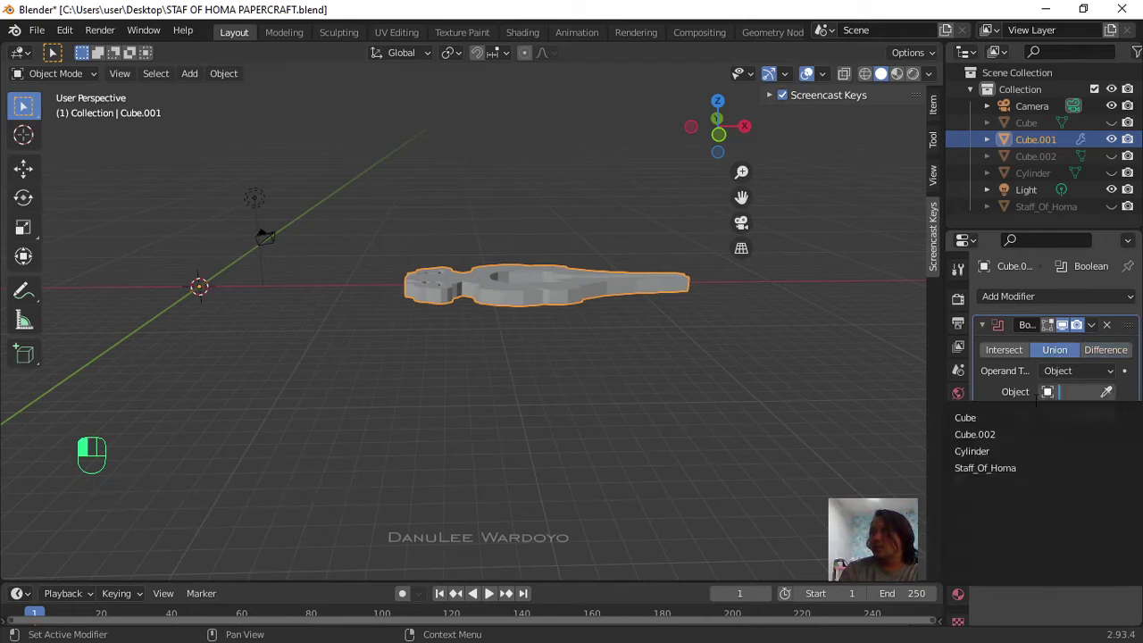
click(994, 452)
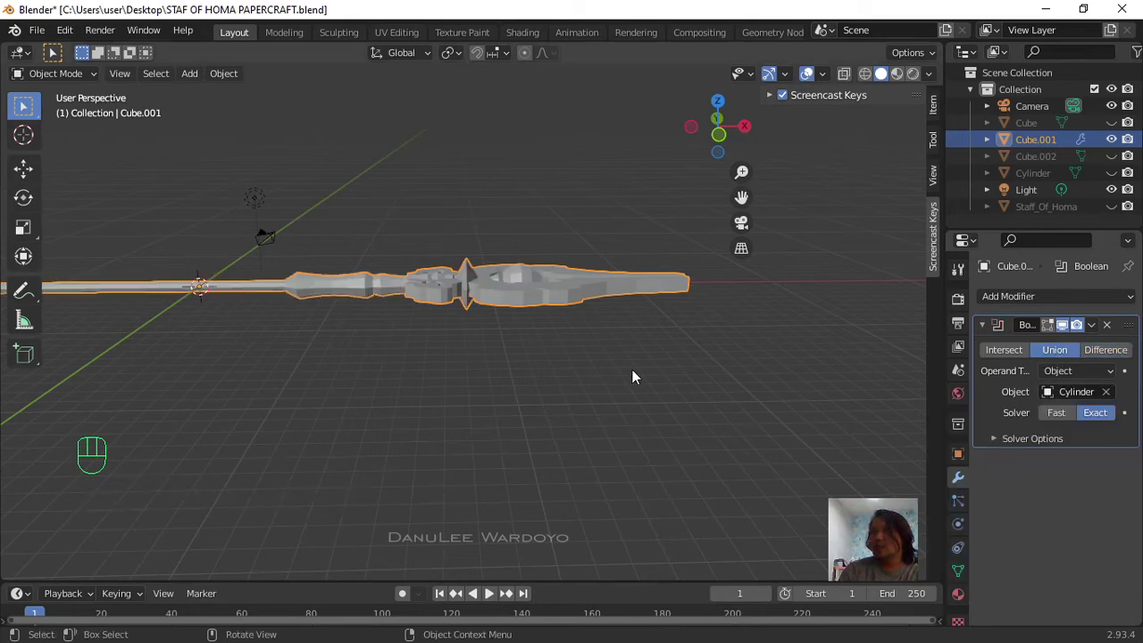
Step: Examine the Boolean union where the blade, guard ornaments and staff handle meet
middle_drag(632, 370, 513, 314)
scroll(513, 313, up, 6)
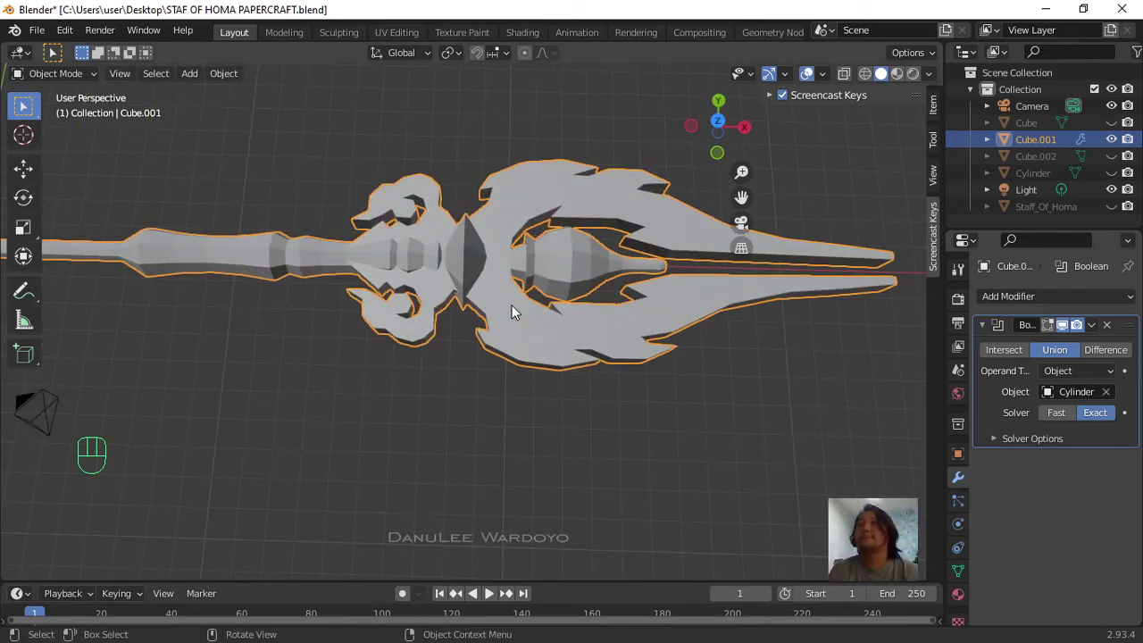
scroll(509, 306, up, 5)
scroll(506, 306, down, 3)
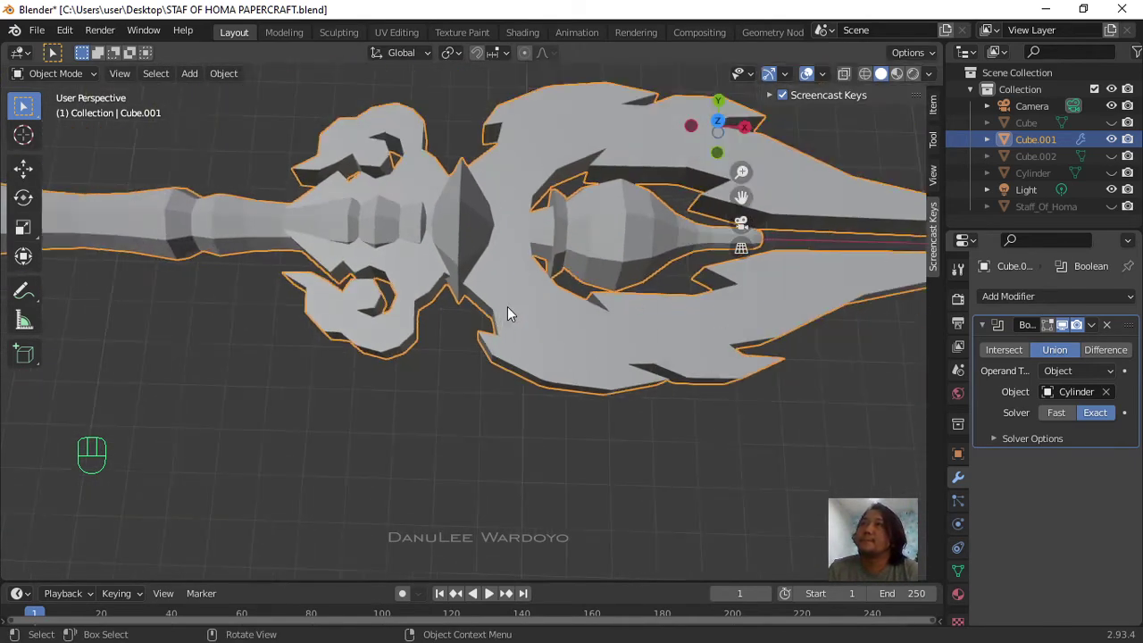
scroll(507, 307, down, 4)
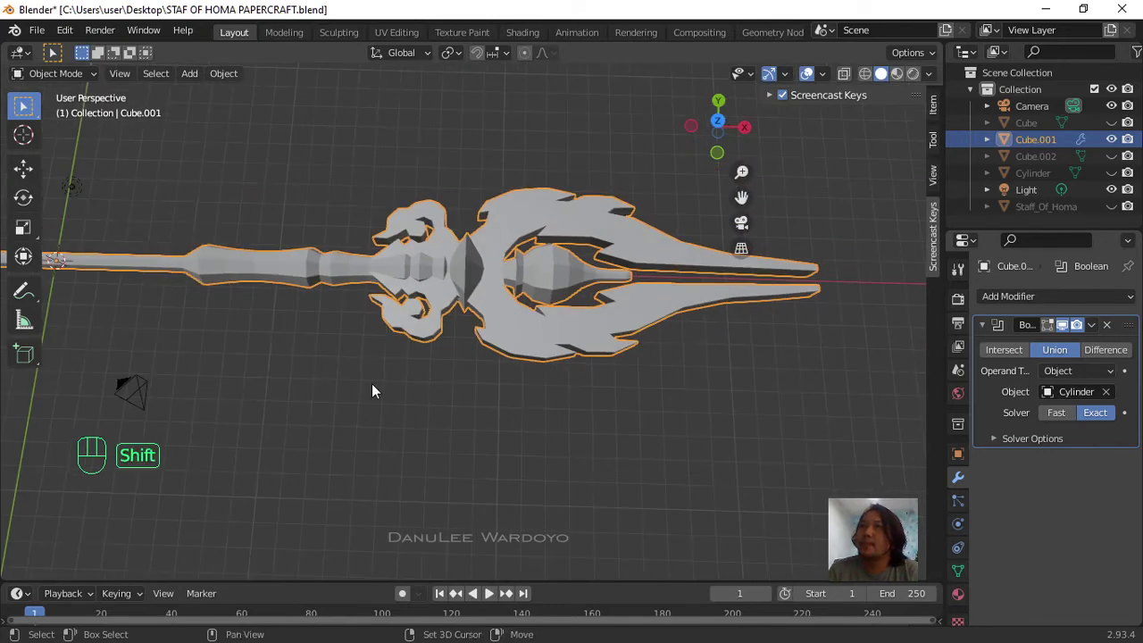
shift+middle_drag(372, 385, 502, 435)
scroll(538, 435, up, 4)
scroll(624, 388, down, 3)
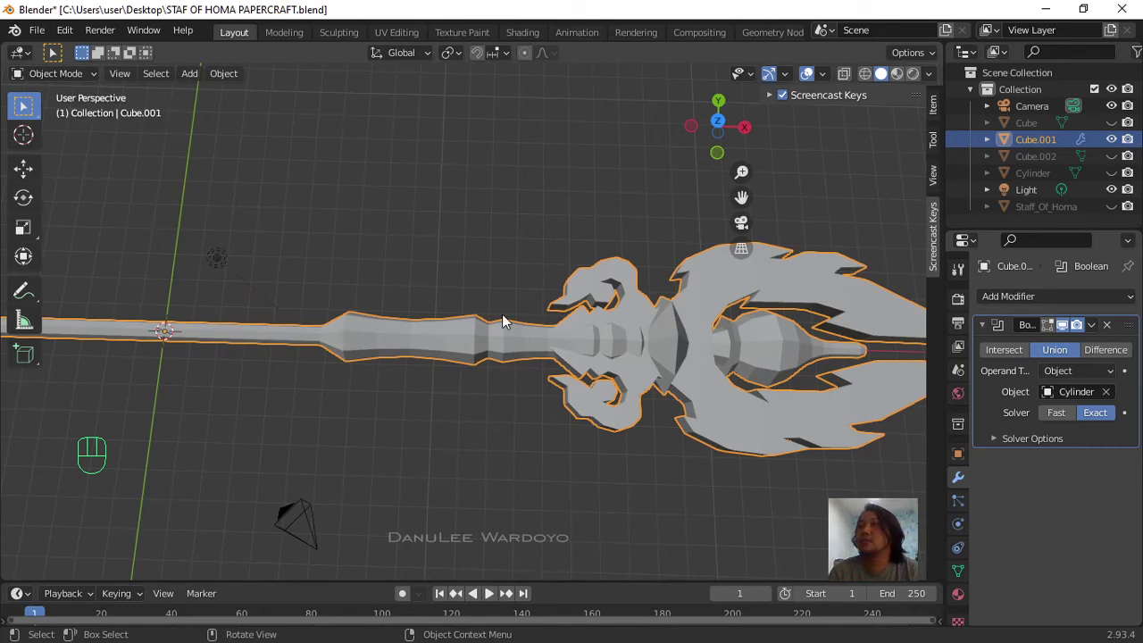
scroll(502, 319, down, 2)
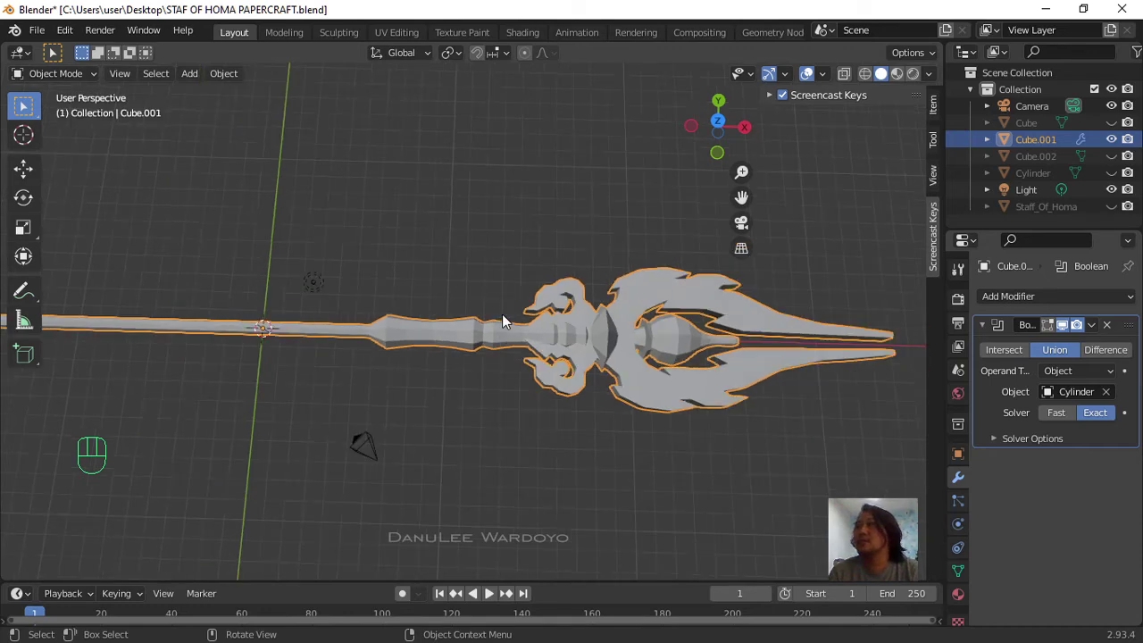
Step: Apply the Boolean modifier on Cube.001 and enter Edit Mode on the united staff mesh
click(1090, 326)
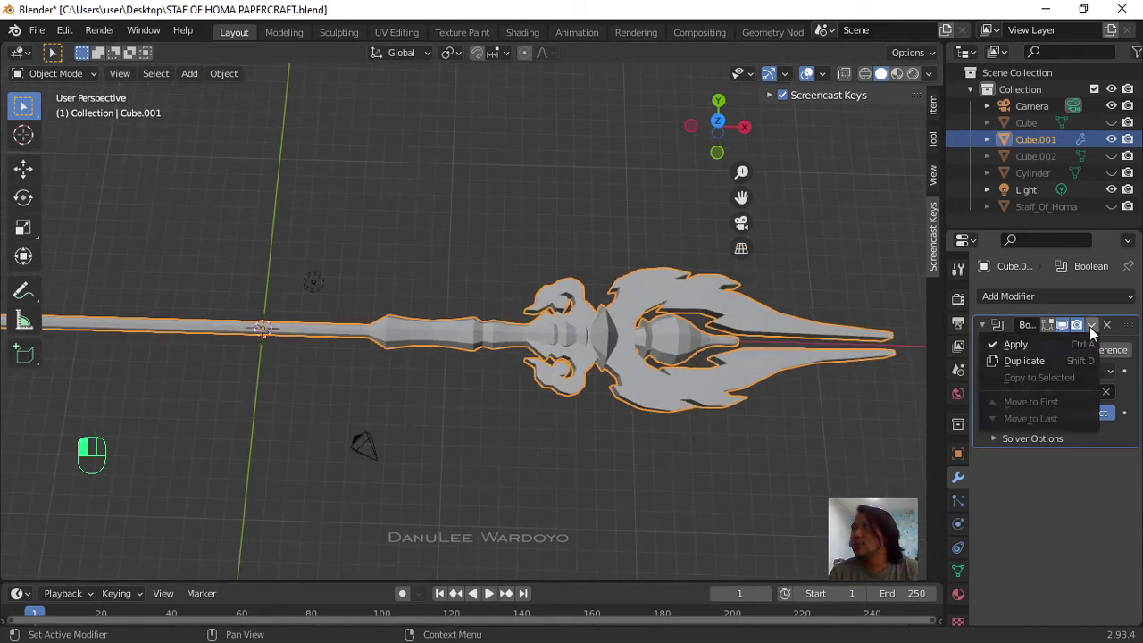
click(1023, 345)
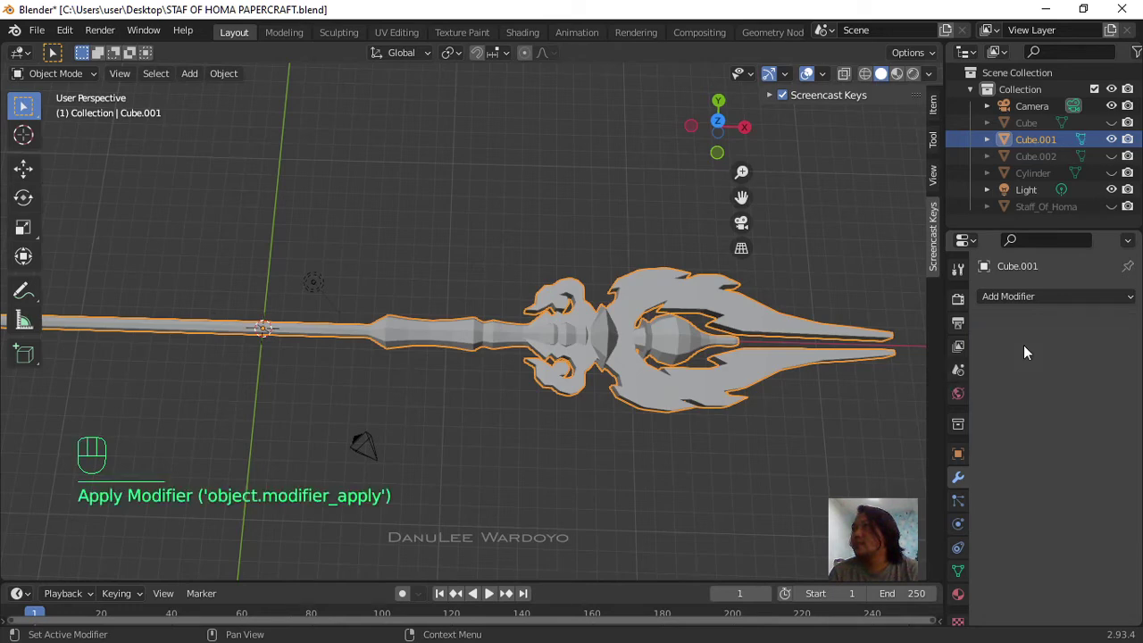
middle_drag(314, 373, 270, 291)
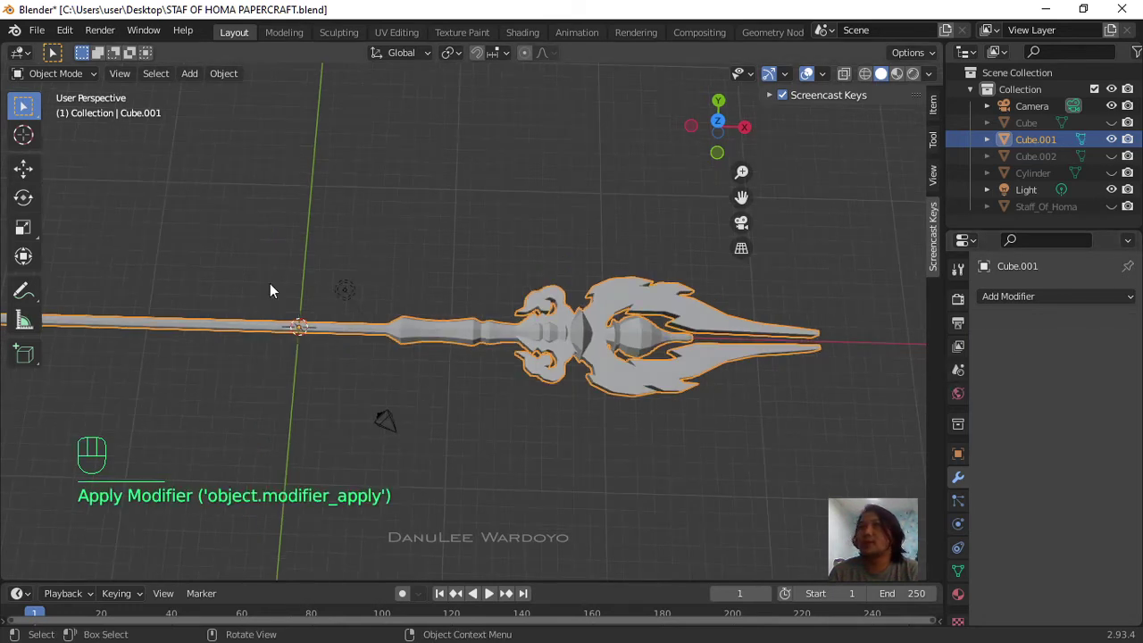
click(64, 76)
click(57, 111)
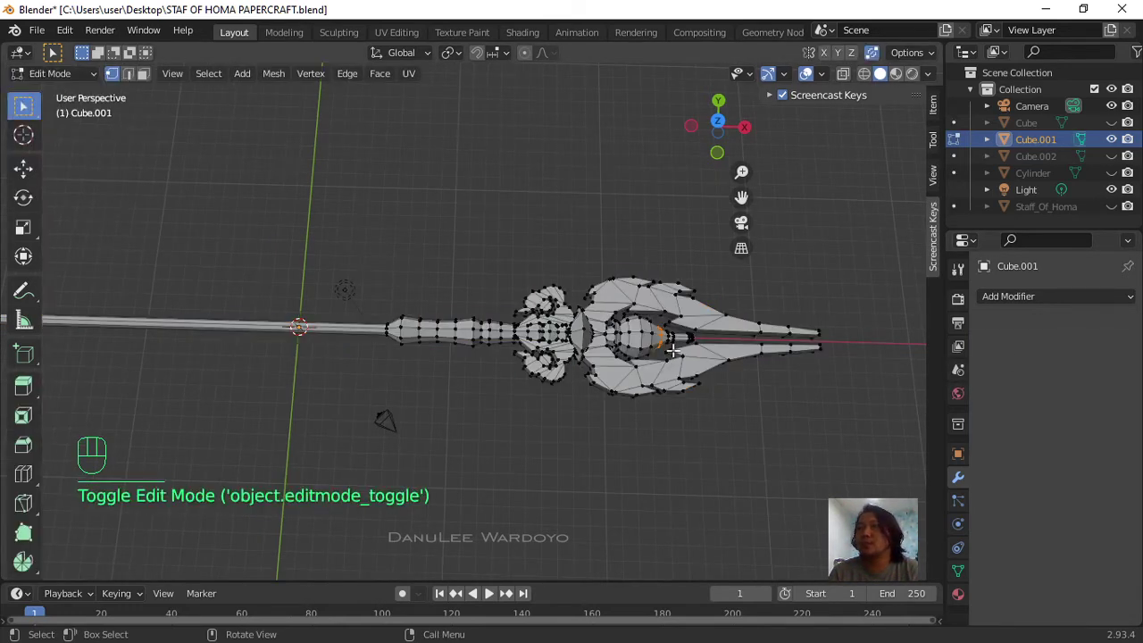
Step: Examine the seam between the pointed guard collar and the blade base for surplus closely spaced vertices
scroll(671, 351, up, 5)
shift+middle_drag(668, 422, 715, 295)
scroll(431, 437, up, 5)
scroll(461, 408, down, 6)
scroll(545, 433, up, 4)
middle_drag(546, 433, 473, 299)
scroll(481, 382, up, 5)
scroll(493, 368, down, 3)
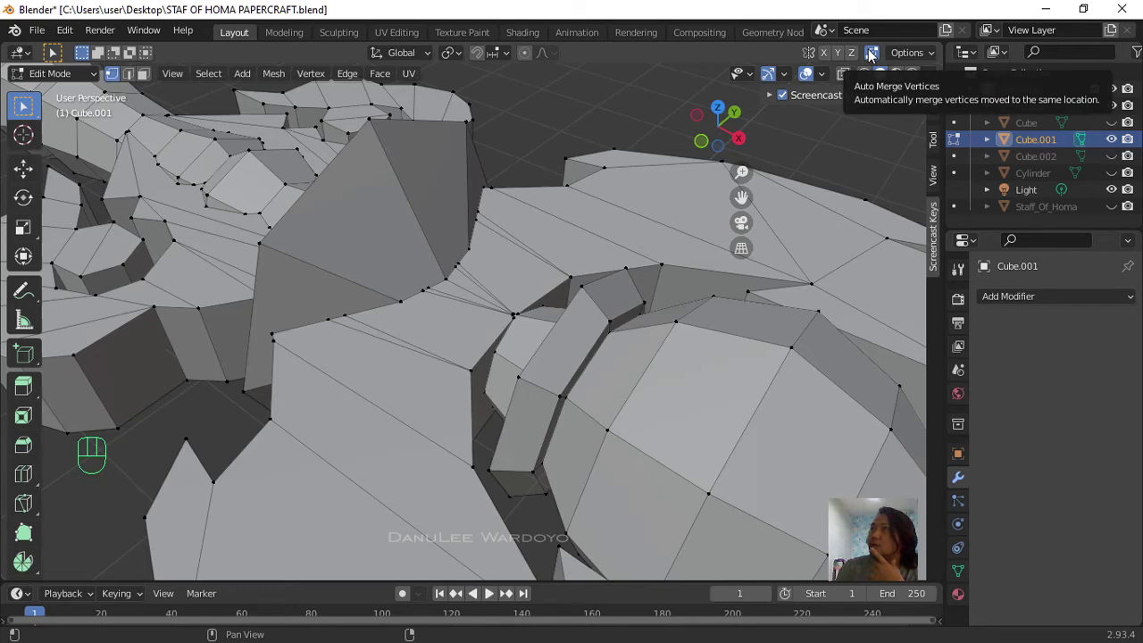
scroll(442, 275, up, 3)
scroll(438, 276, down, 3)
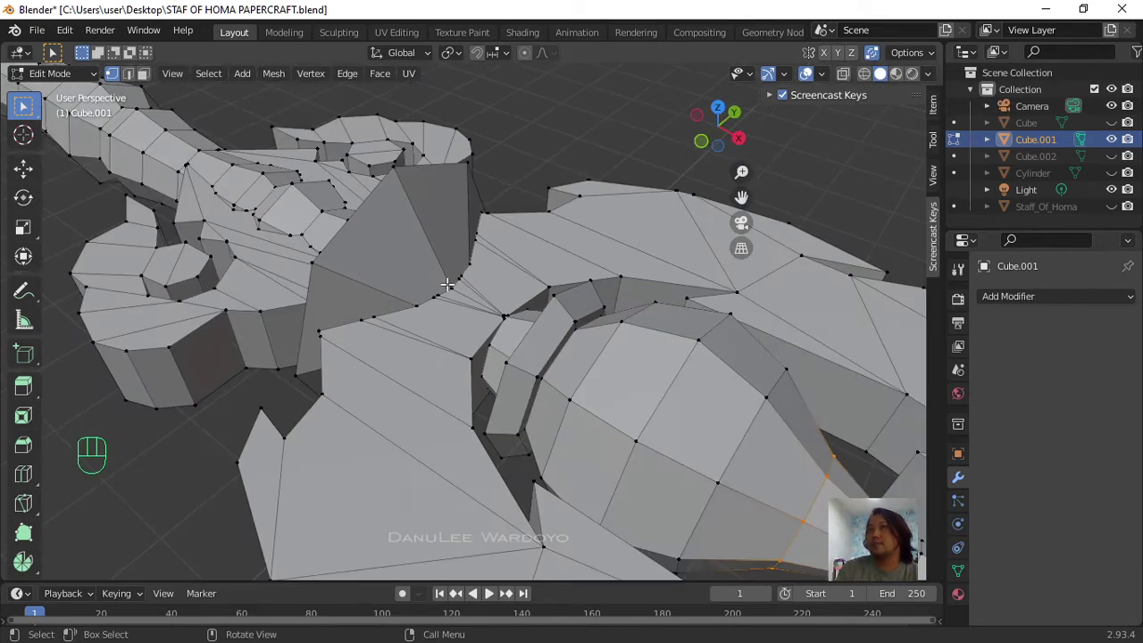
Step: Slide the two surplus seam vertices along the collar's edge onto the neighbouring corner vertex with Auto Merge Vertices on
scroll(439, 285, up, 5)
click(345, 246)
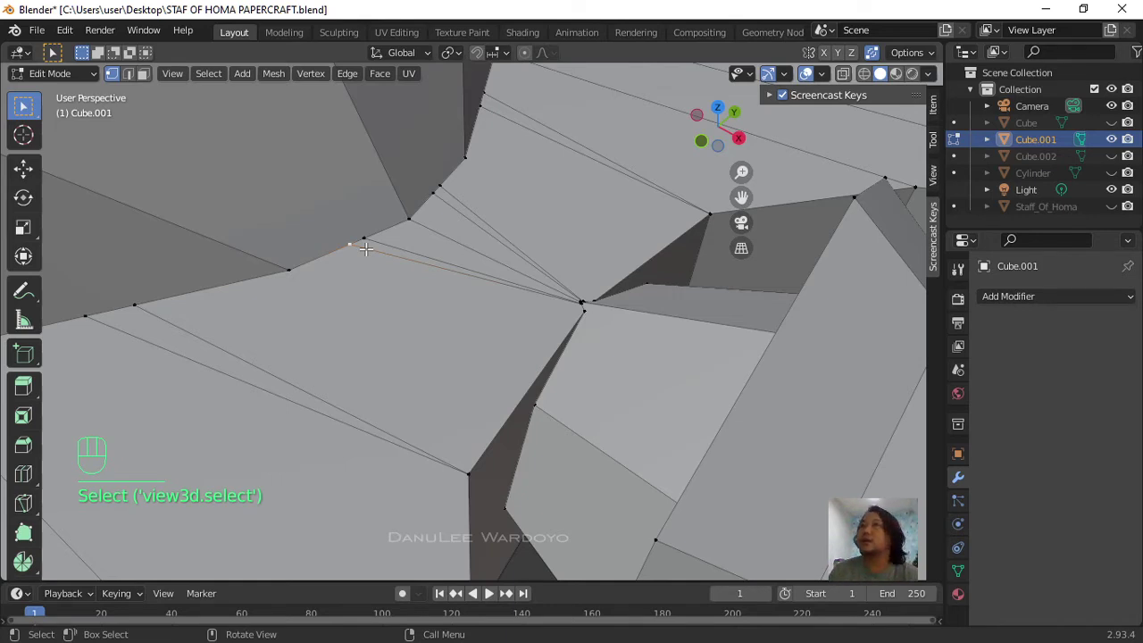
key(g)
key(g)
click(263, 309)
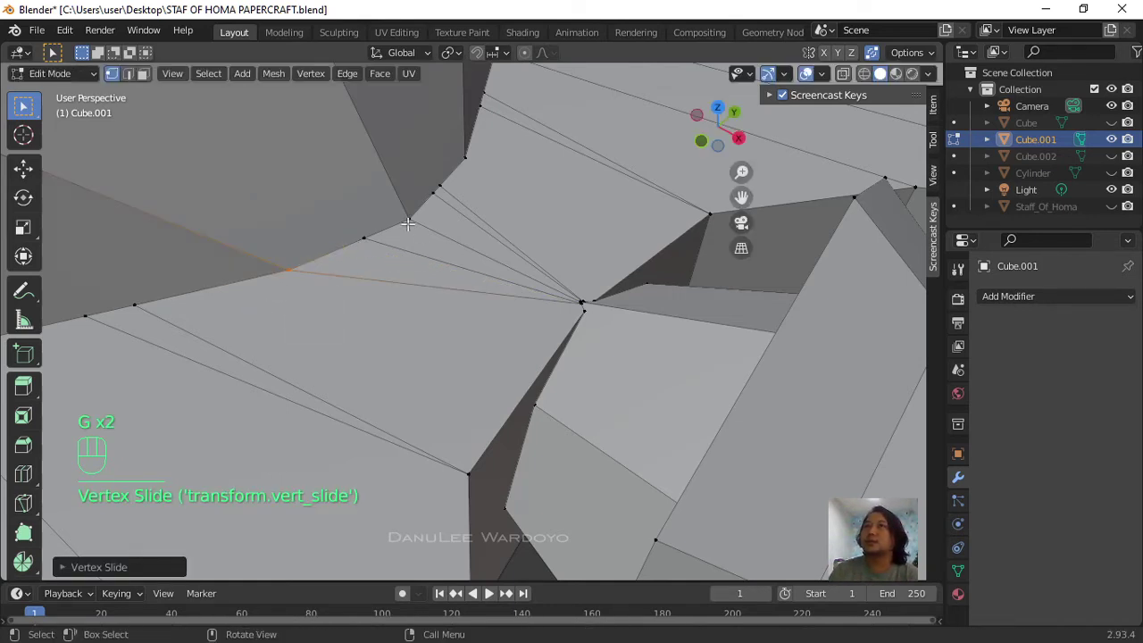
click(367, 235)
key(g)
key(g)
click(262, 326)
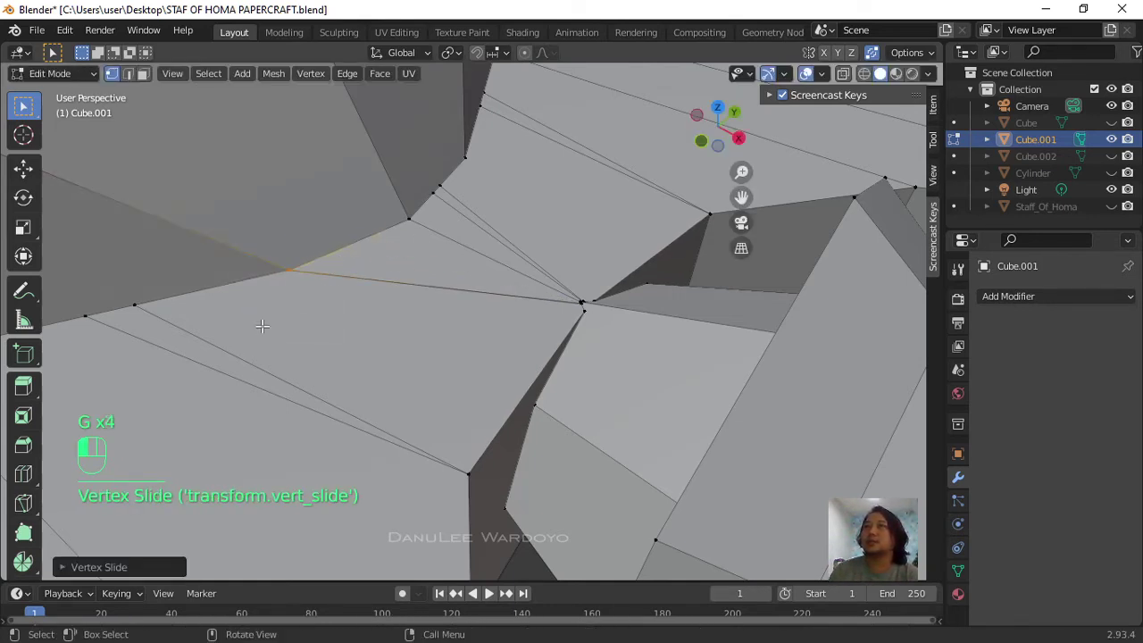
scroll(456, 275, down, 2)
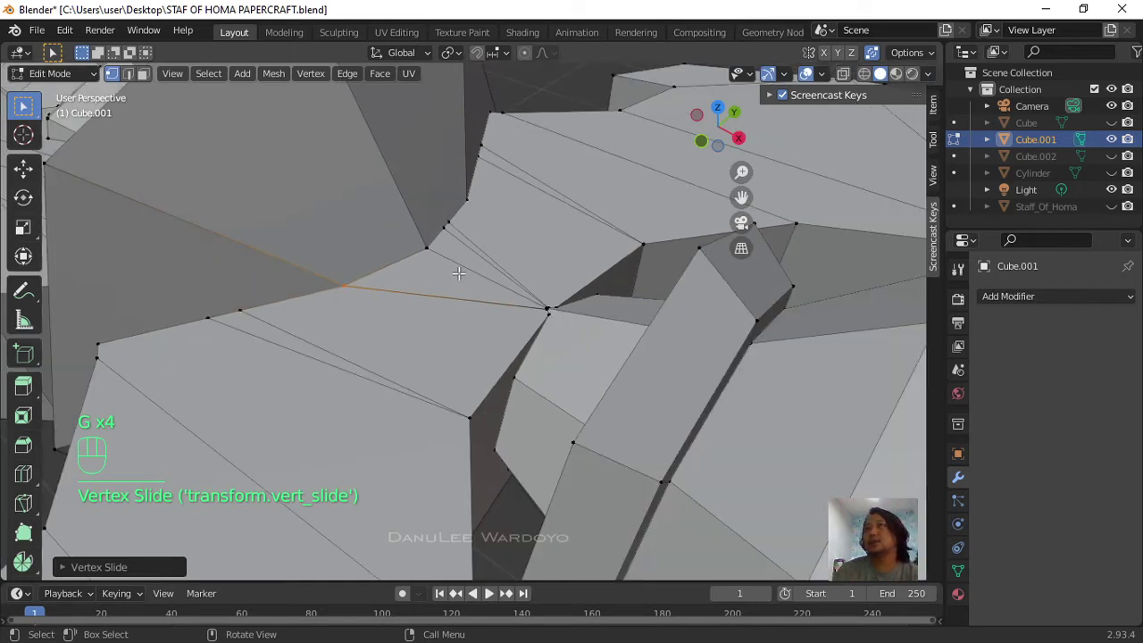
Step: Try sliding the next seam vertex onto the collar corner with Auto Merge Vertices off, and slide it back along the edge
click(250, 308)
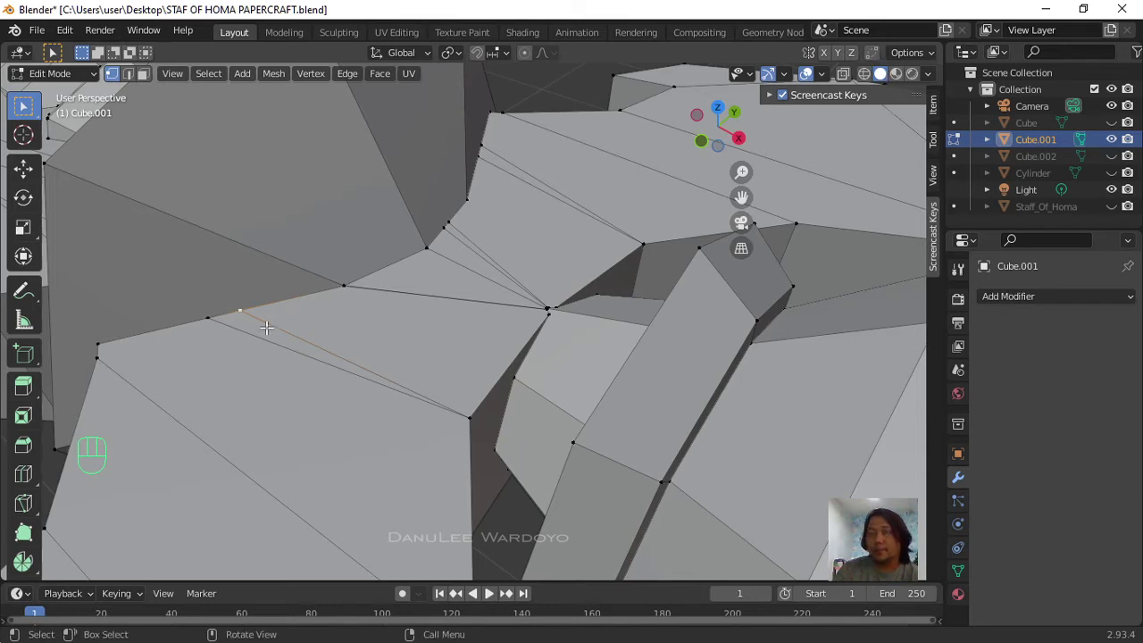
key(g)
key(g)
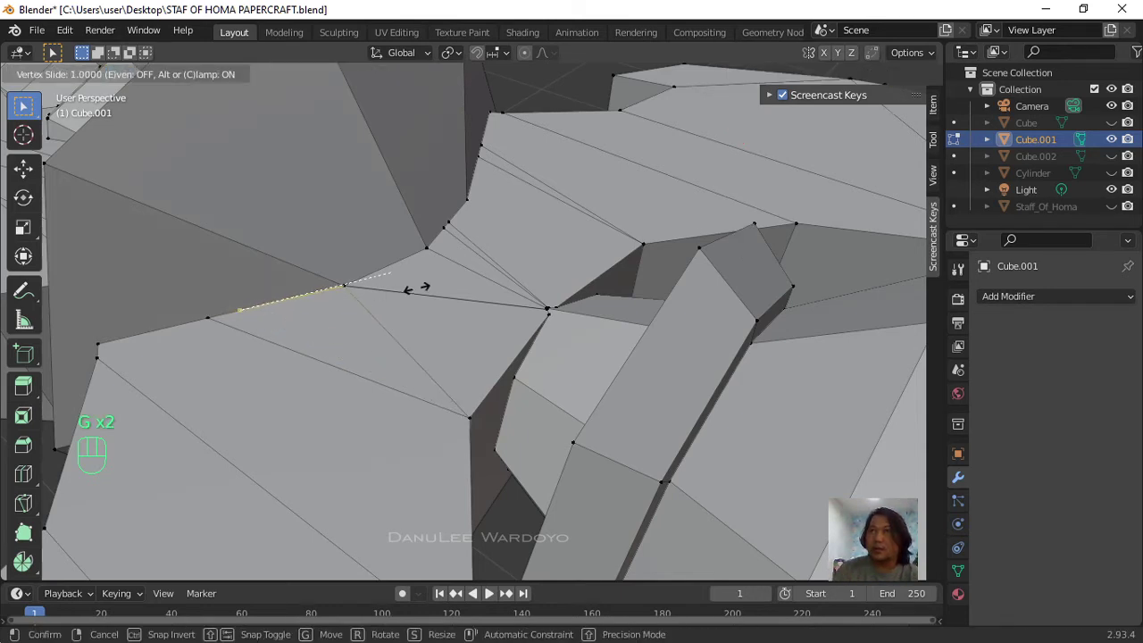
click(417, 288)
scroll(329, 336, up, 2)
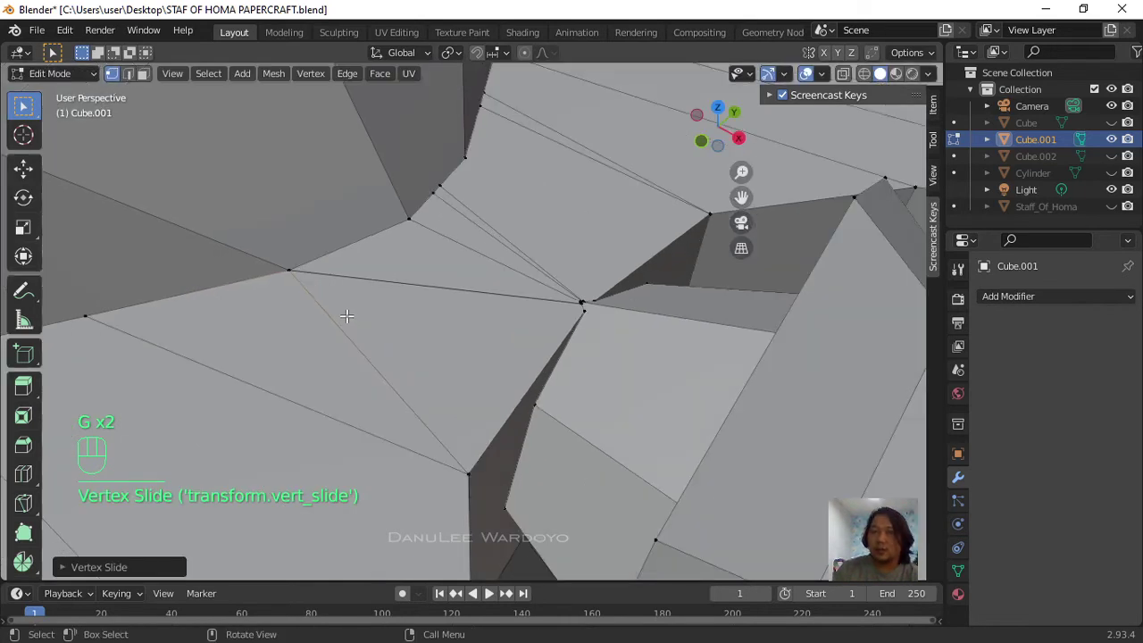
key(g)
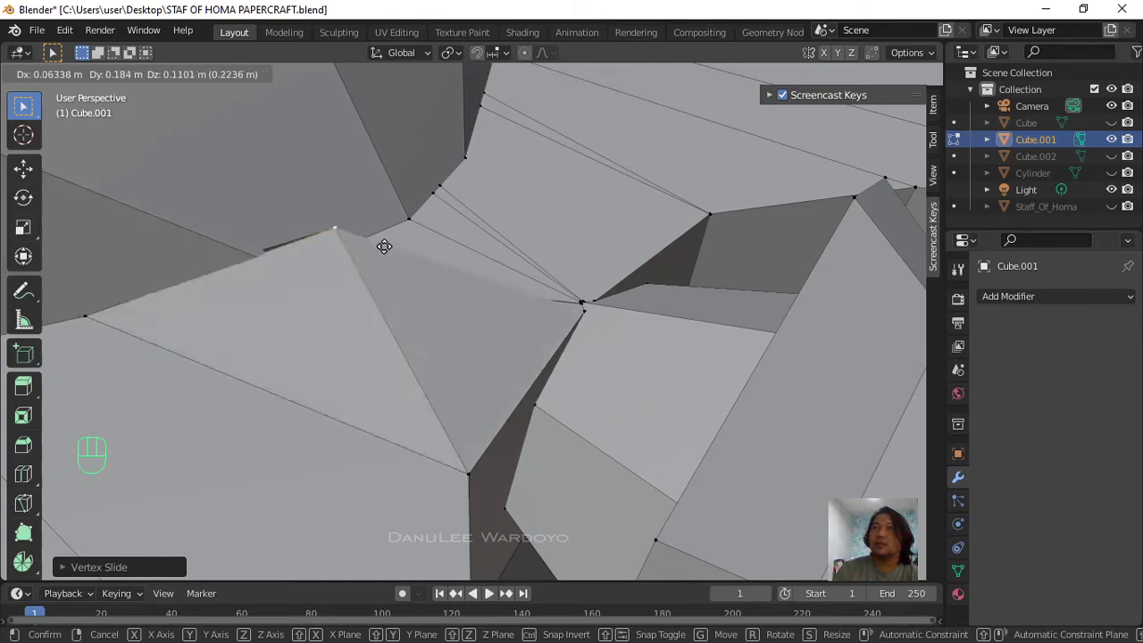
click(267, 292)
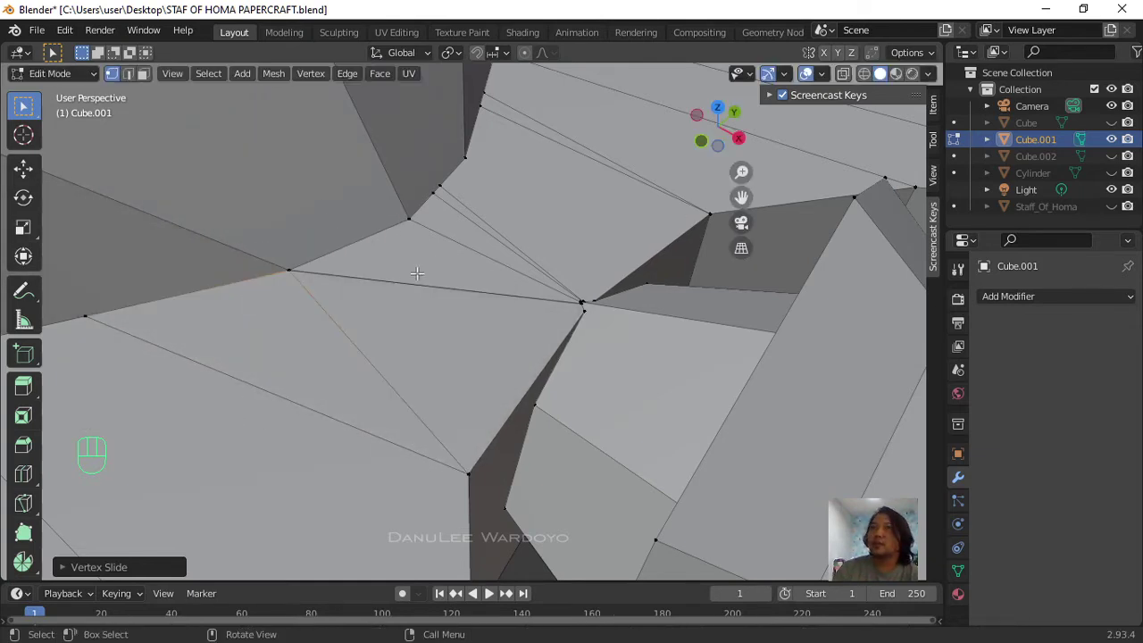
key(g)
key(g)
click(306, 302)
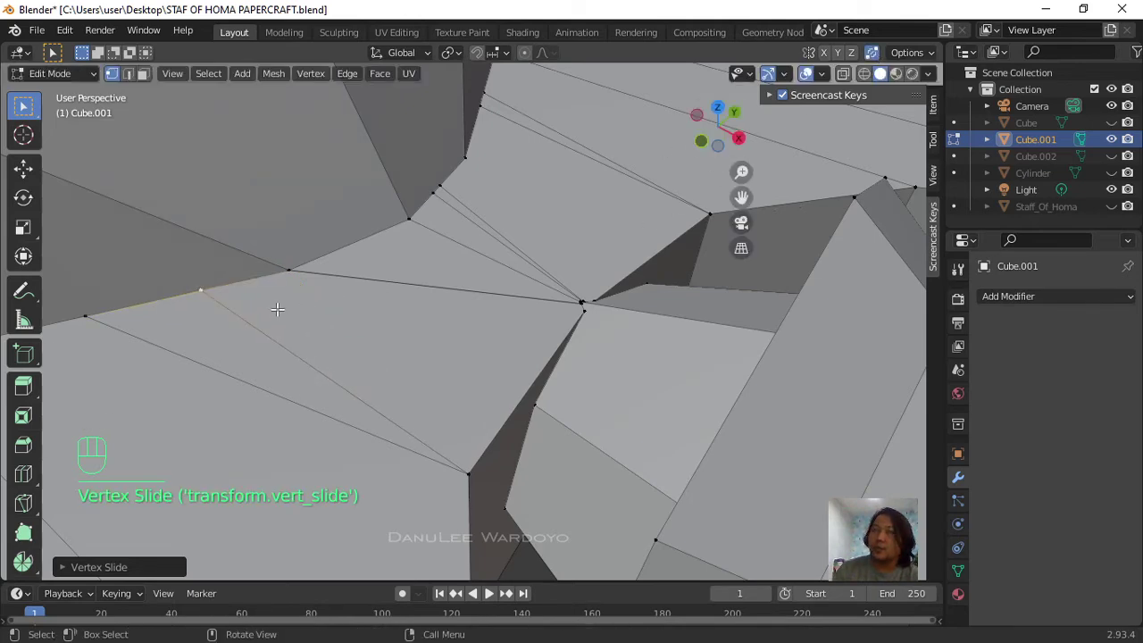
Step: With Auto Merge Vertices on, slide that vertex onto the collar corner and the next seam vertex onto the blade's outer corner
key(g)
key(g)
click(510, 258)
scroll(510, 258, down, 4)
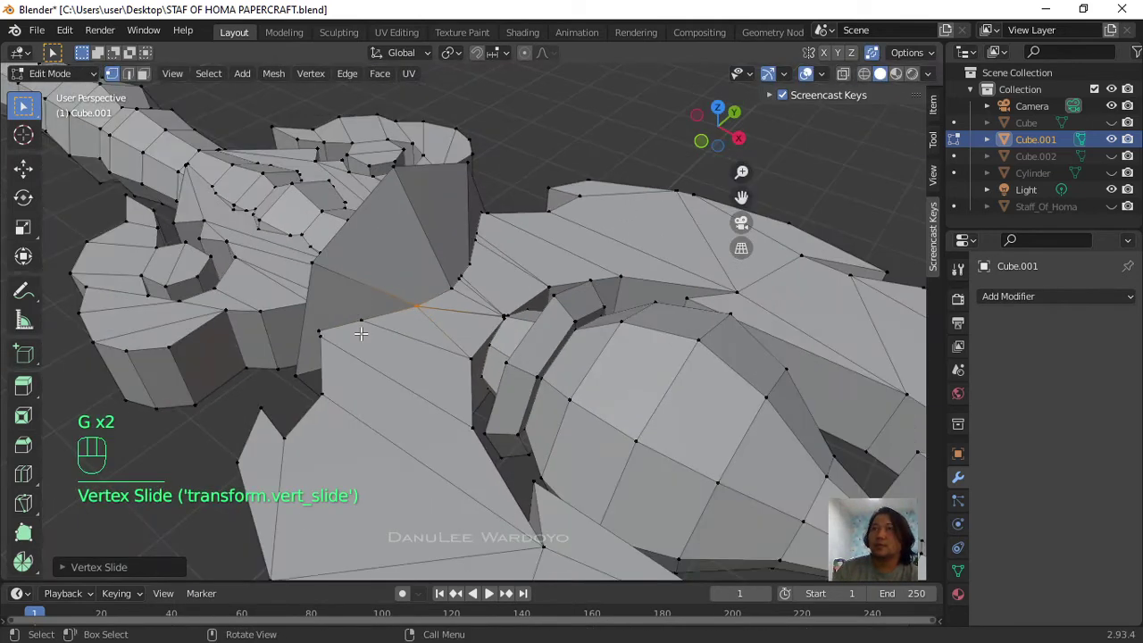
scroll(354, 324, up, 2)
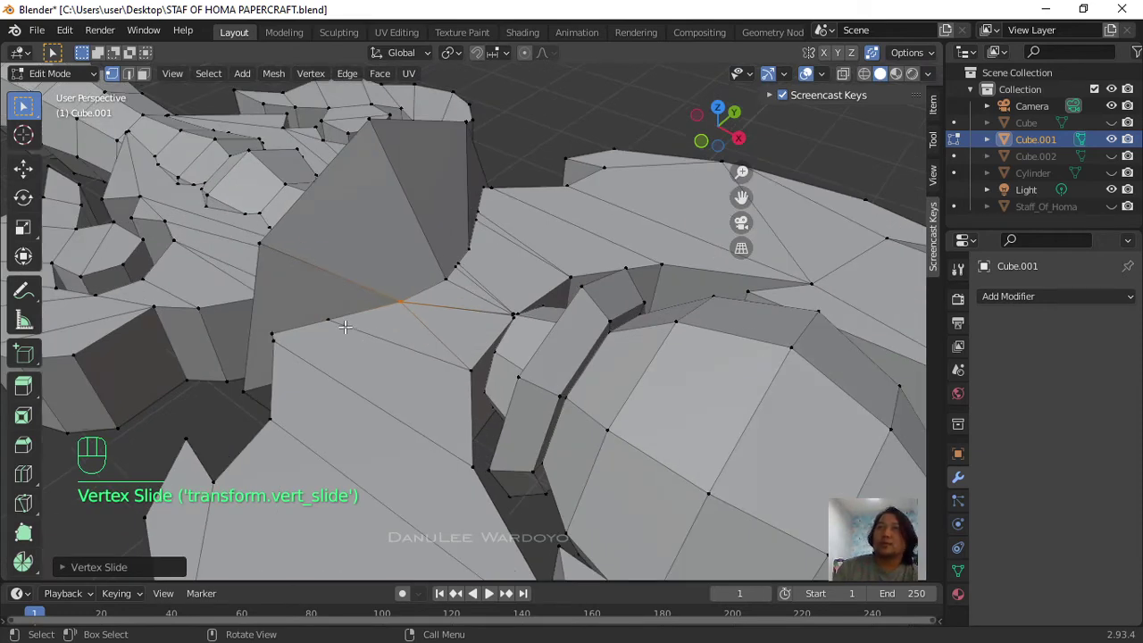
click(345, 326)
key(g)
key(g)
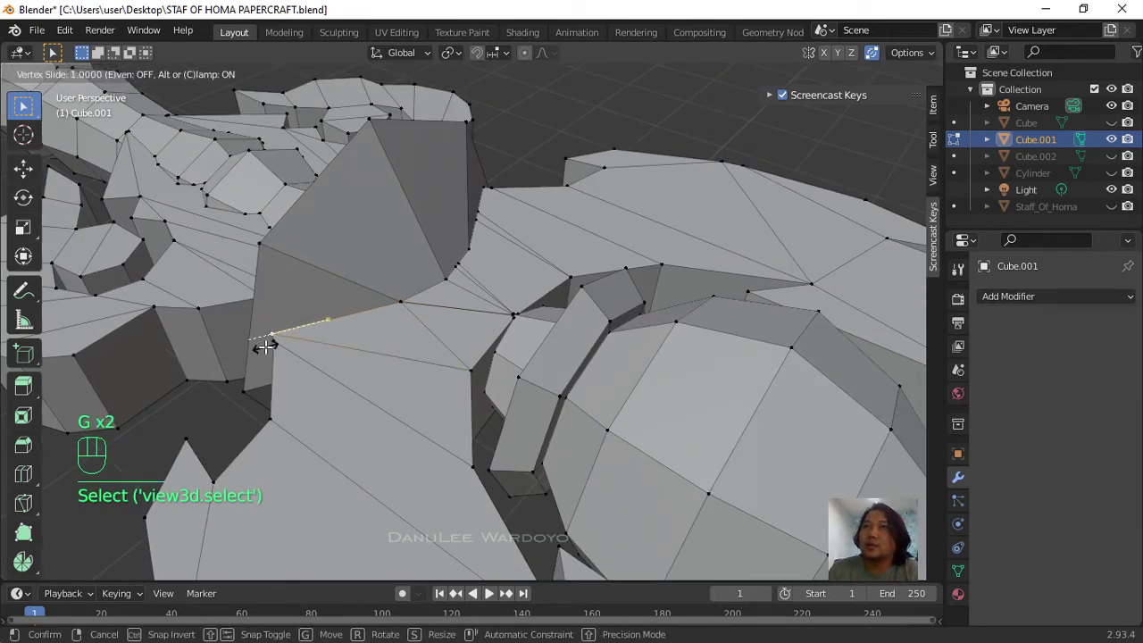
click(265, 346)
Step: Slide the vertex just below the blade base's outer corner along its edge onto the corner vertex
click(305, 354)
middle_drag(306, 351, 381, 315)
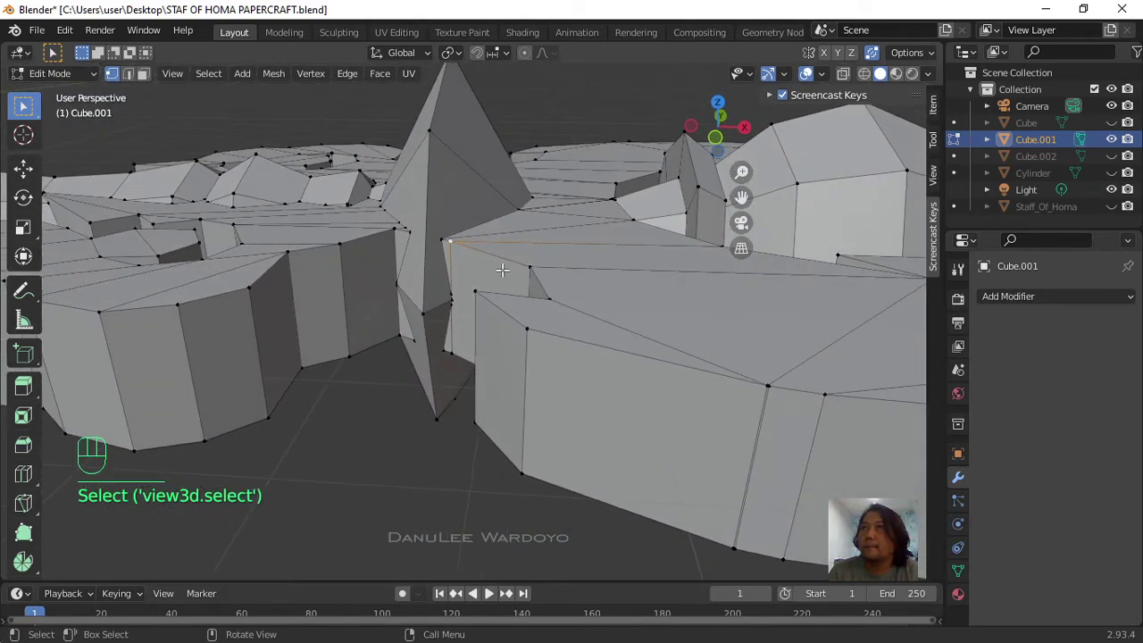
scroll(491, 262, up, 3)
key(g)
key(g)
click(429, 262)
Step: Slide the surplus vertex on the side edge between collar and blade onto the adjacent vertex below it
scroll(447, 277, up, 3)
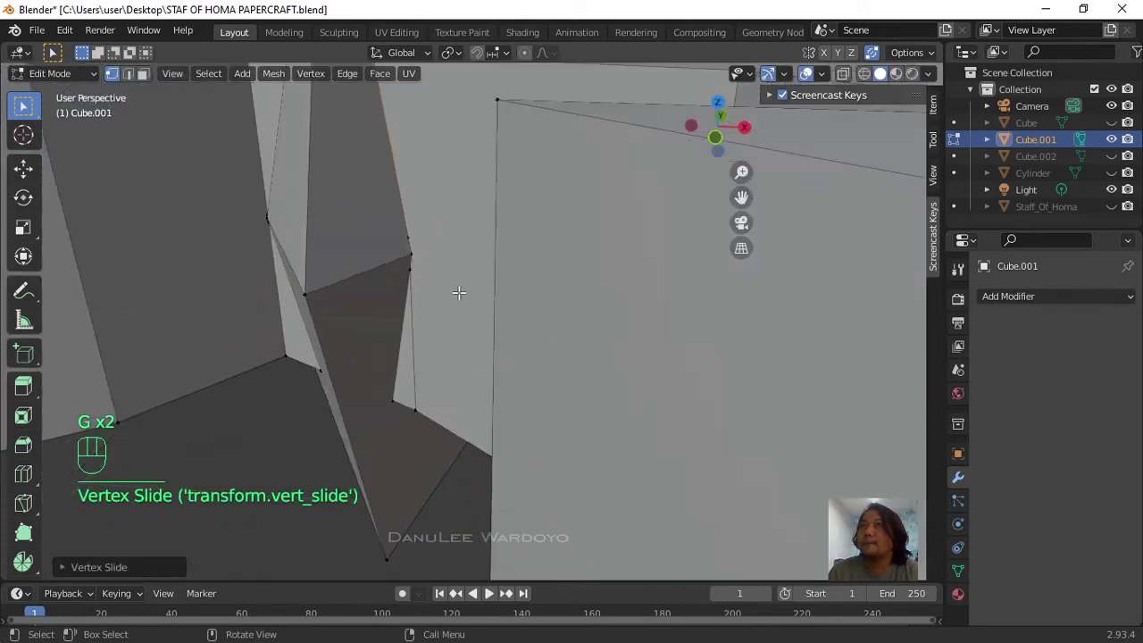
scroll(446, 284, up, 2)
scroll(429, 273, down, 2)
click(409, 245)
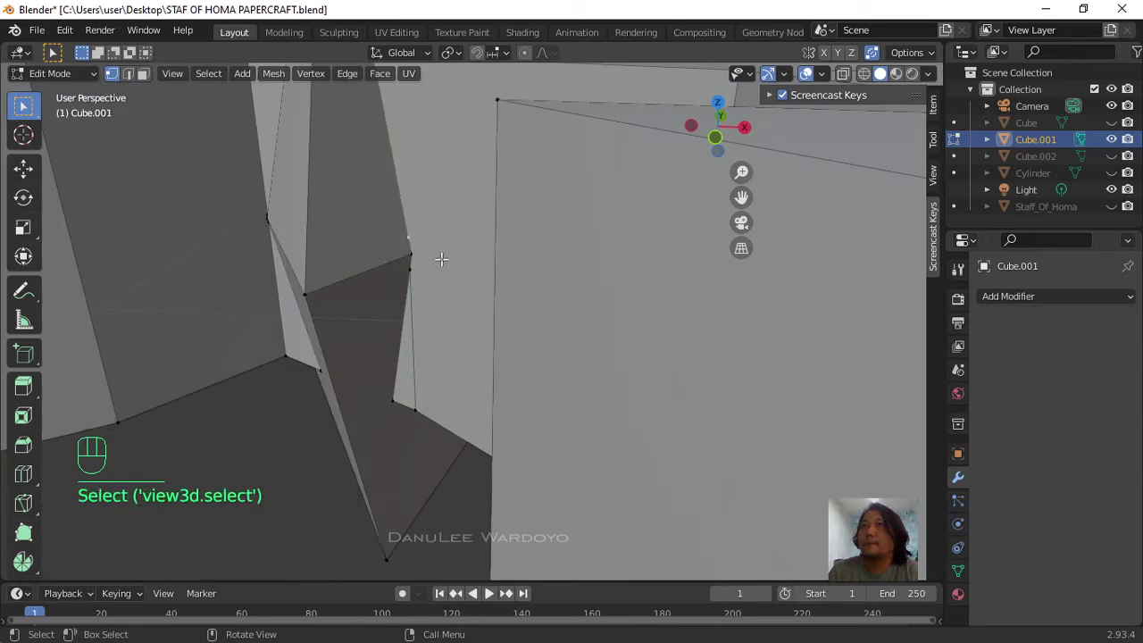
key(g)
key(g)
click(447, 285)
scroll(438, 282, down, 6)
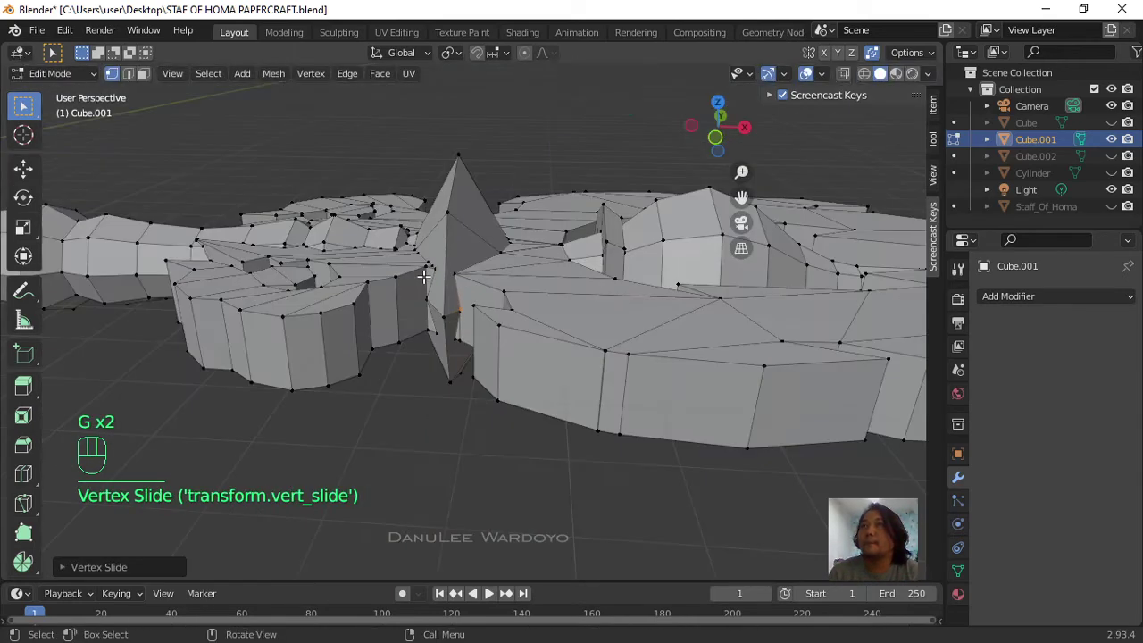
Step: Inspect the whole united staff mesh and compare it with the original Staff_Of_Homa by briefly unhiding that model
middle_drag(426, 278, 480, 336)
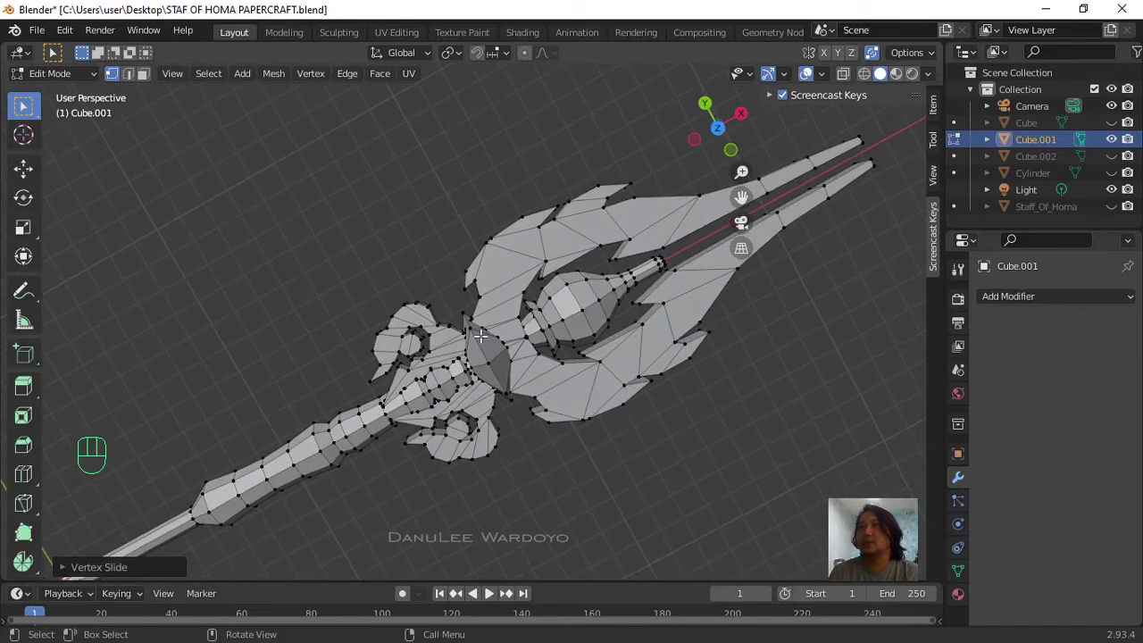
scroll(531, 307, down, 3)
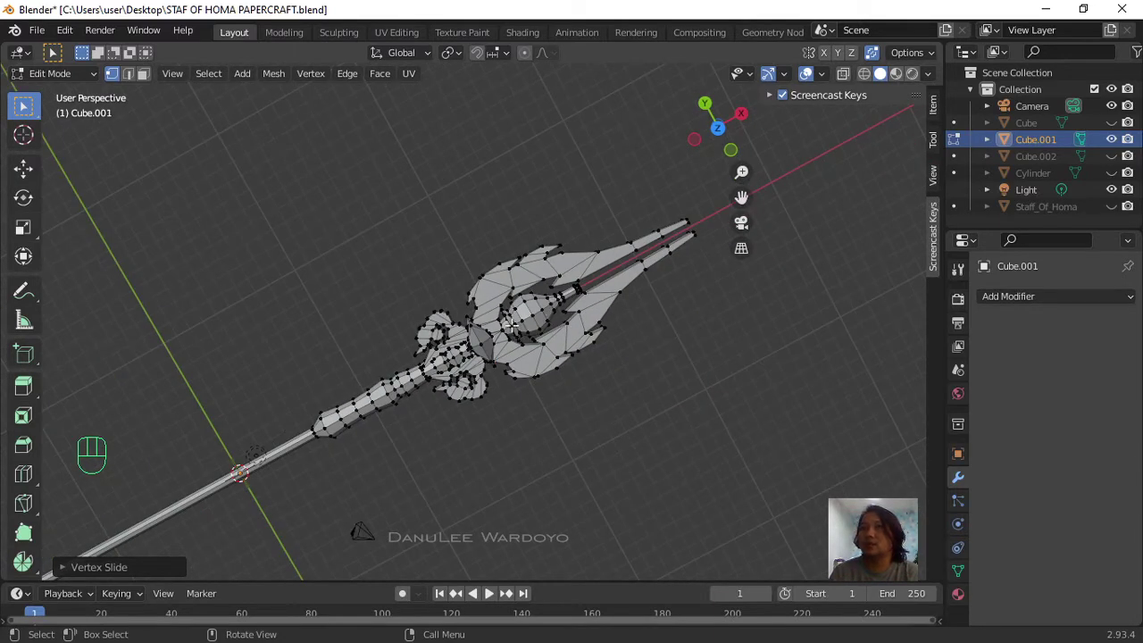
scroll(526, 366, up, 4)
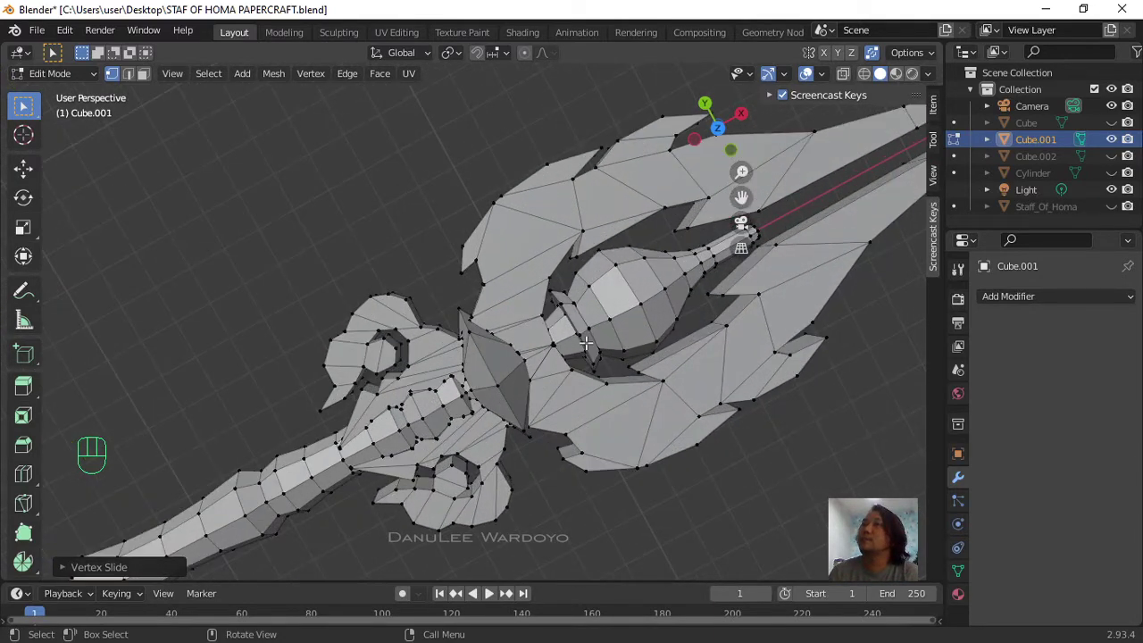
scroll(676, 330, down, 3)
middle_drag(732, 378, 527, 217)
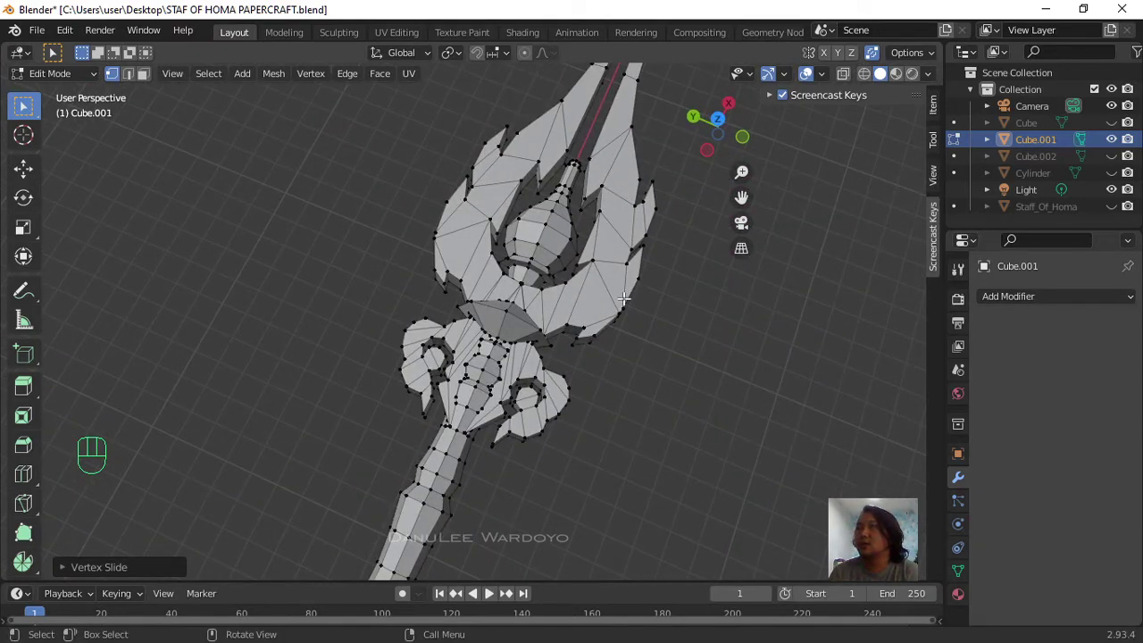
click(1110, 206)
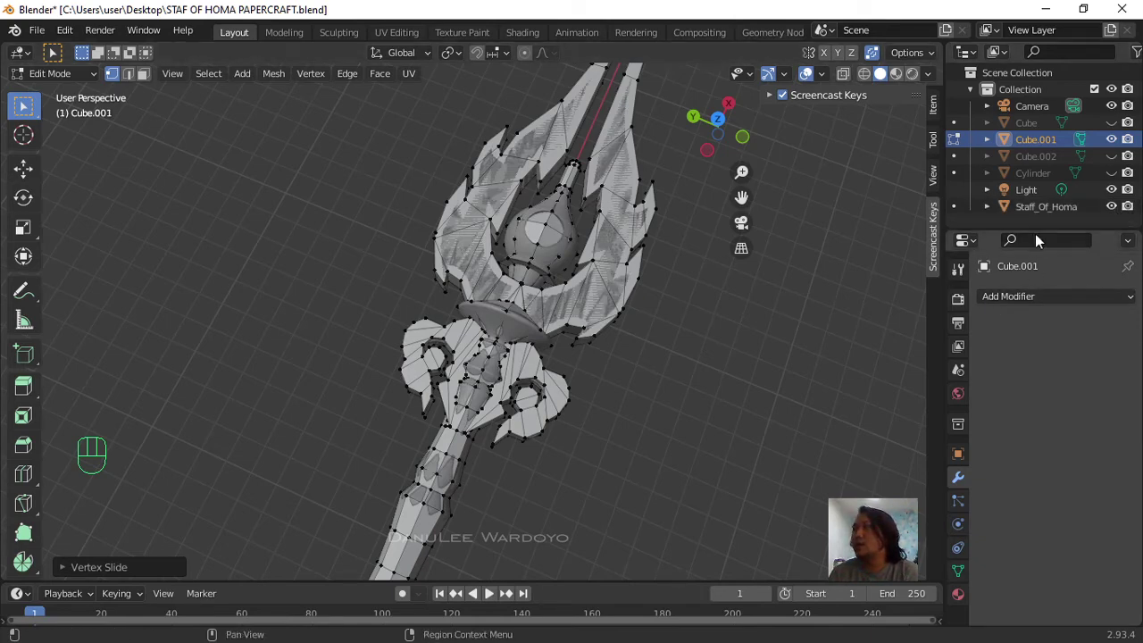
click(1111, 206)
middle_drag(757, 327, 534, 265)
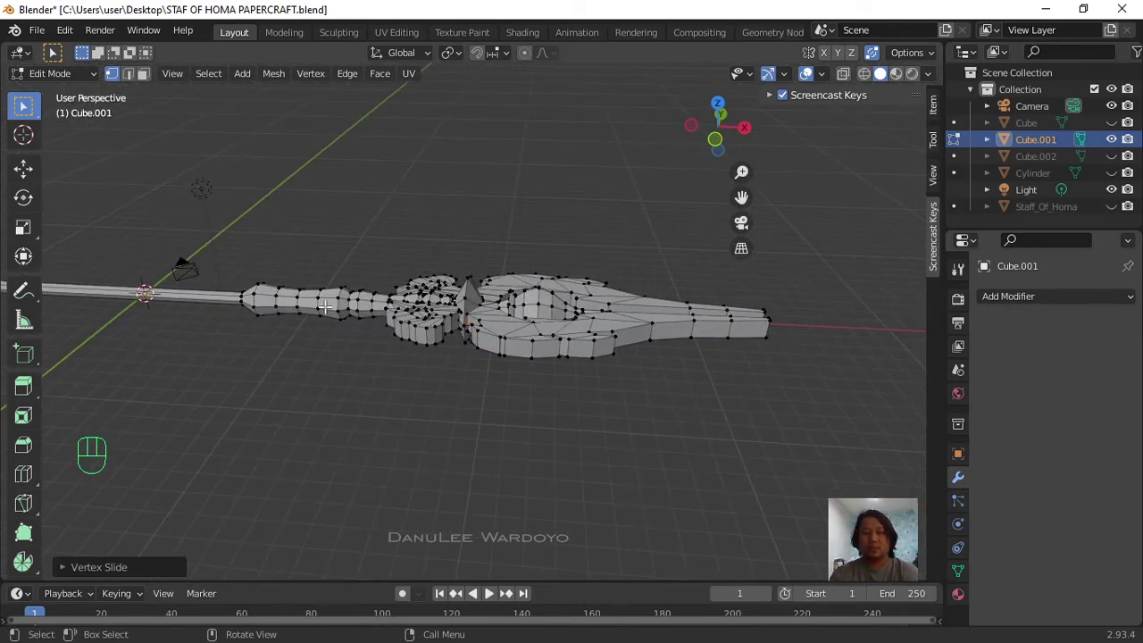
Step: Return the united staff to Object Mode and start adding a new object to the scene
key(Tab)
scroll(553, 174, down, 2)
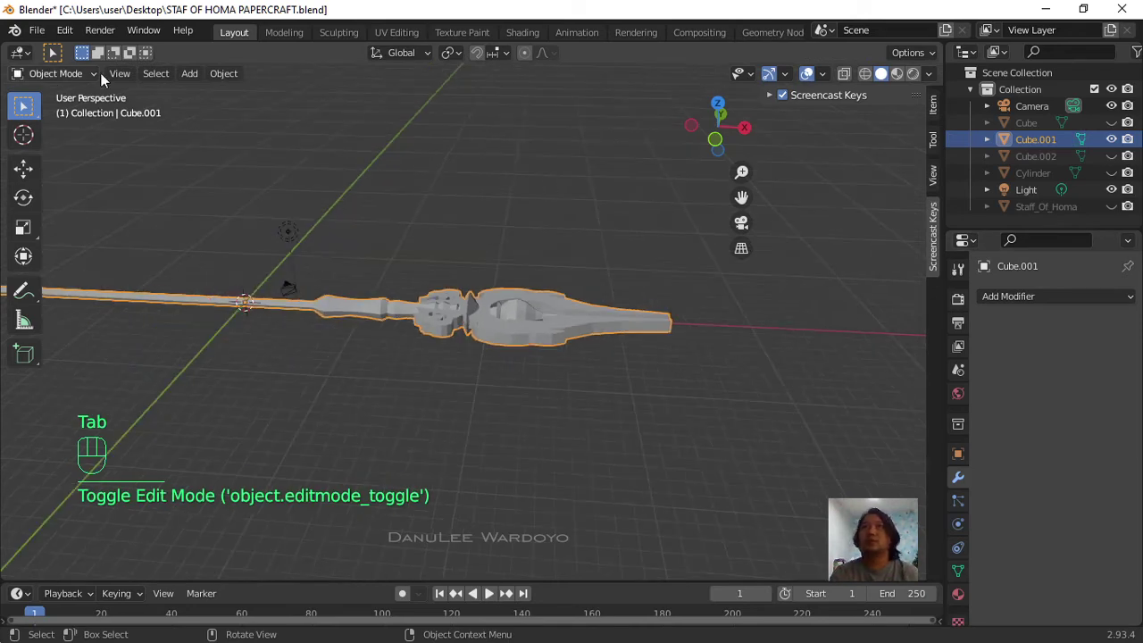
click(197, 75)
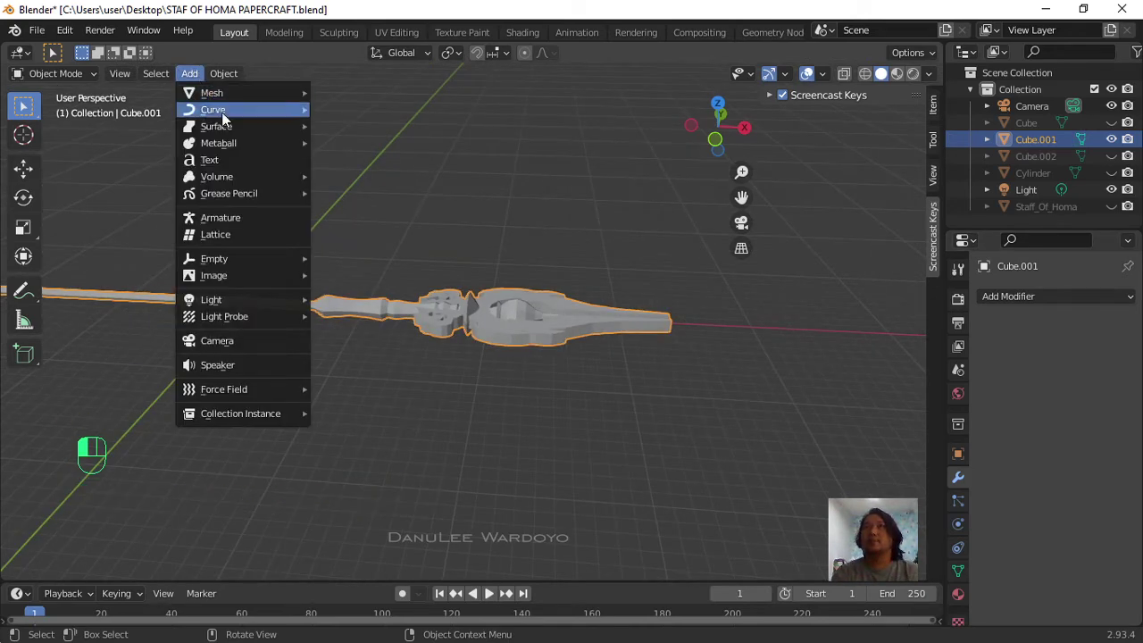
Step: Add a mesh cylinder at the scene origin and adjust its vertex count in the creation settings
mouse_move(232, 91)
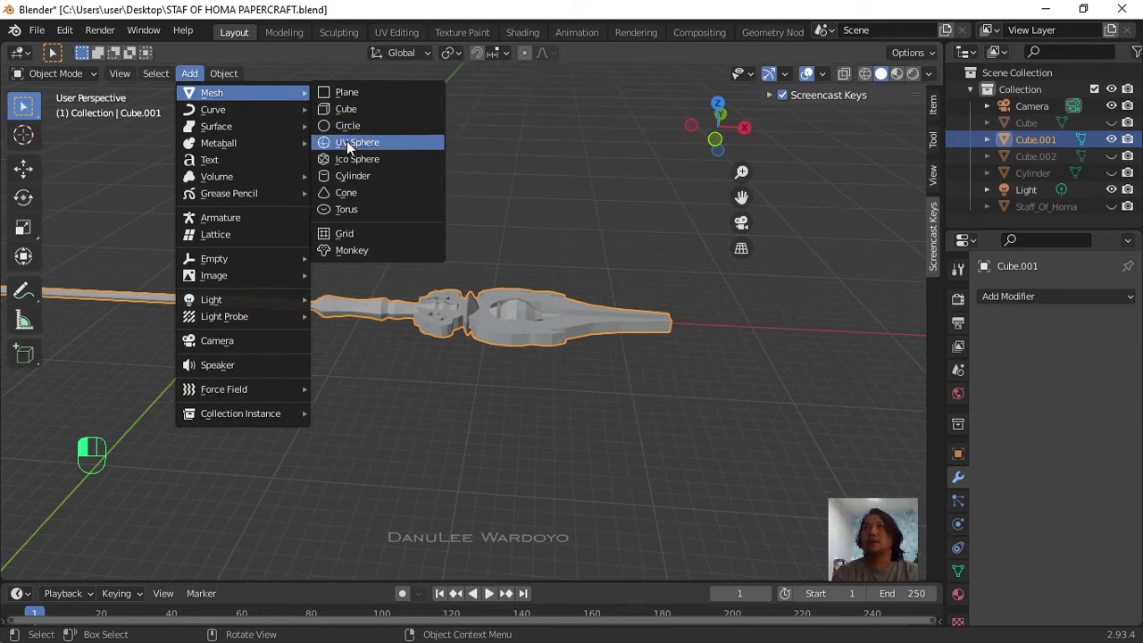
click(349, 177)
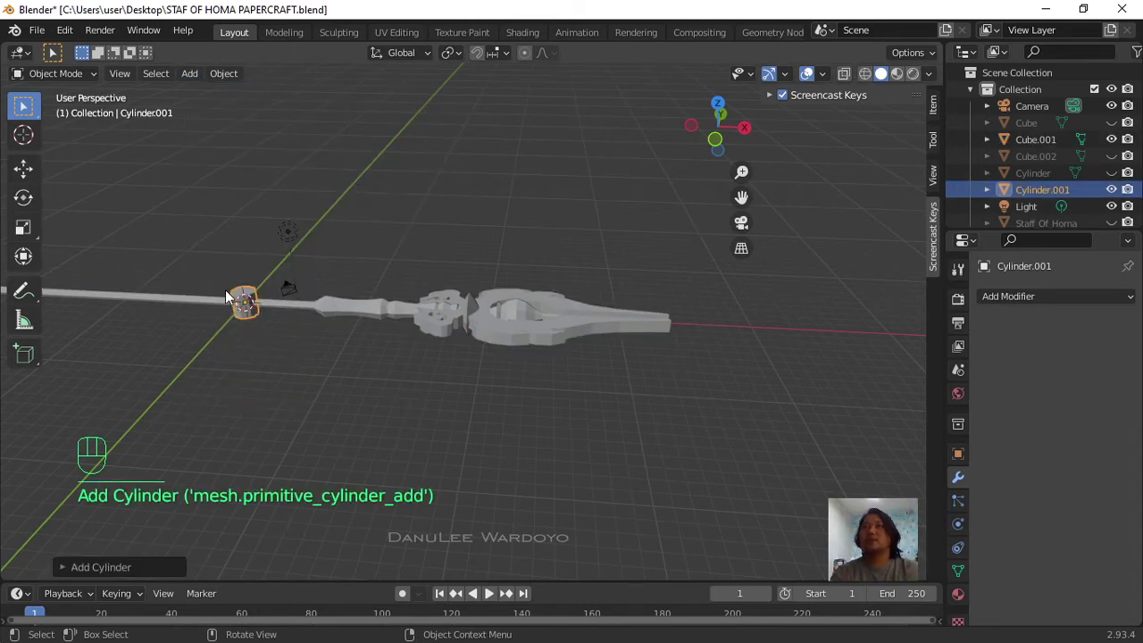
click(134, 566)
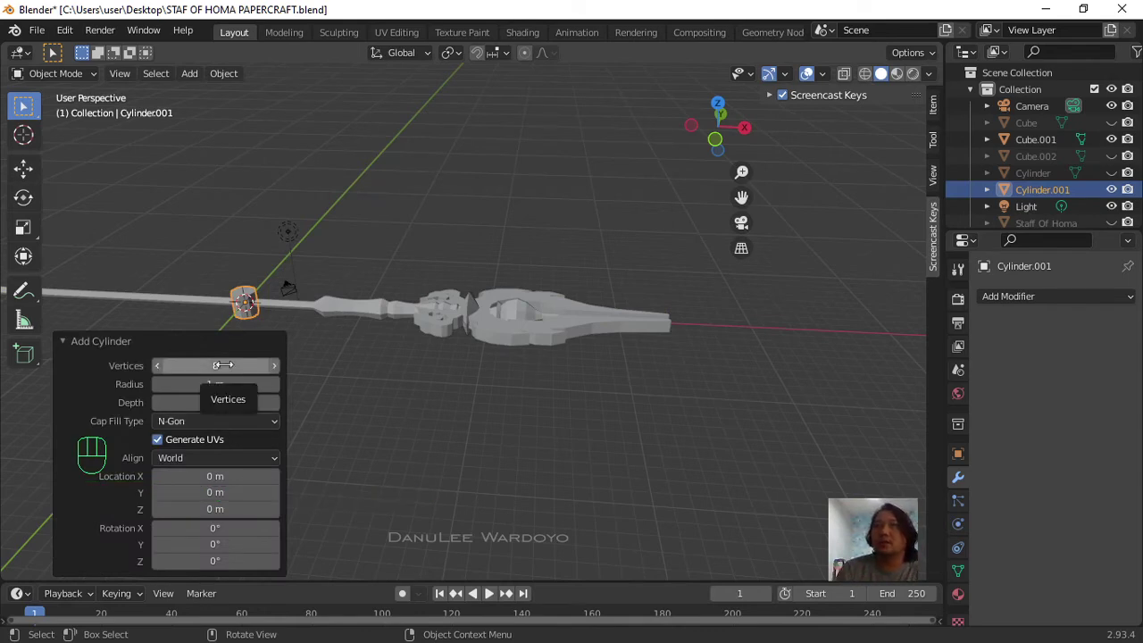
drag(224, 365, 205, 365)
click(150, 208)
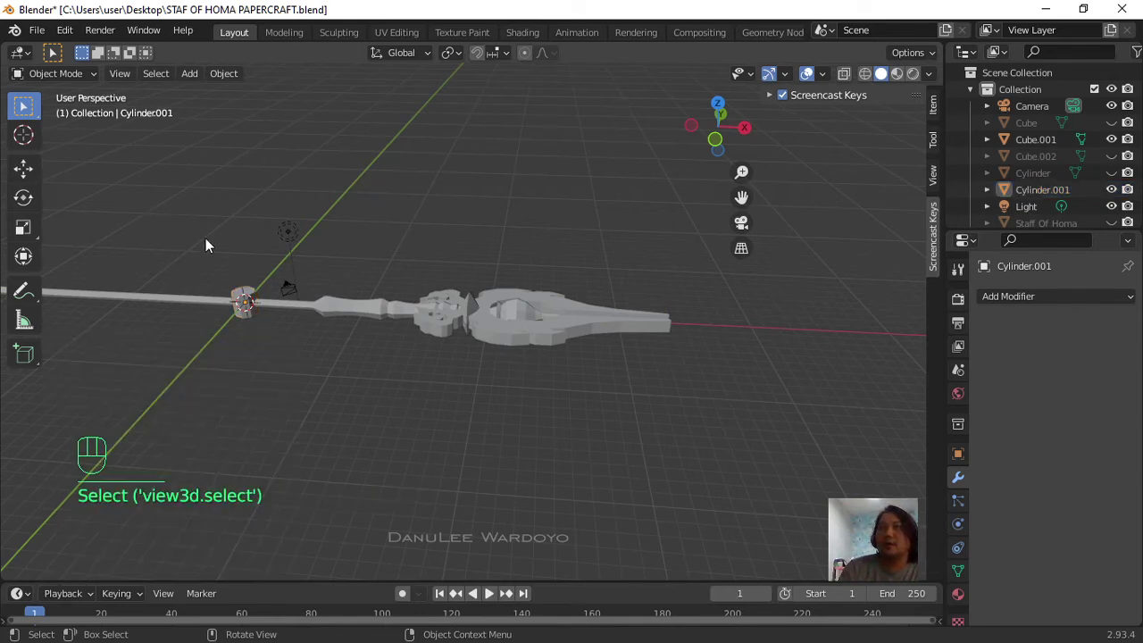
Step: Move the new cylinder about 22.2 m along the X axis to the orb in the staff's head
scroll(217, 319, up, 3)
scroll(210, 328, down, 2)
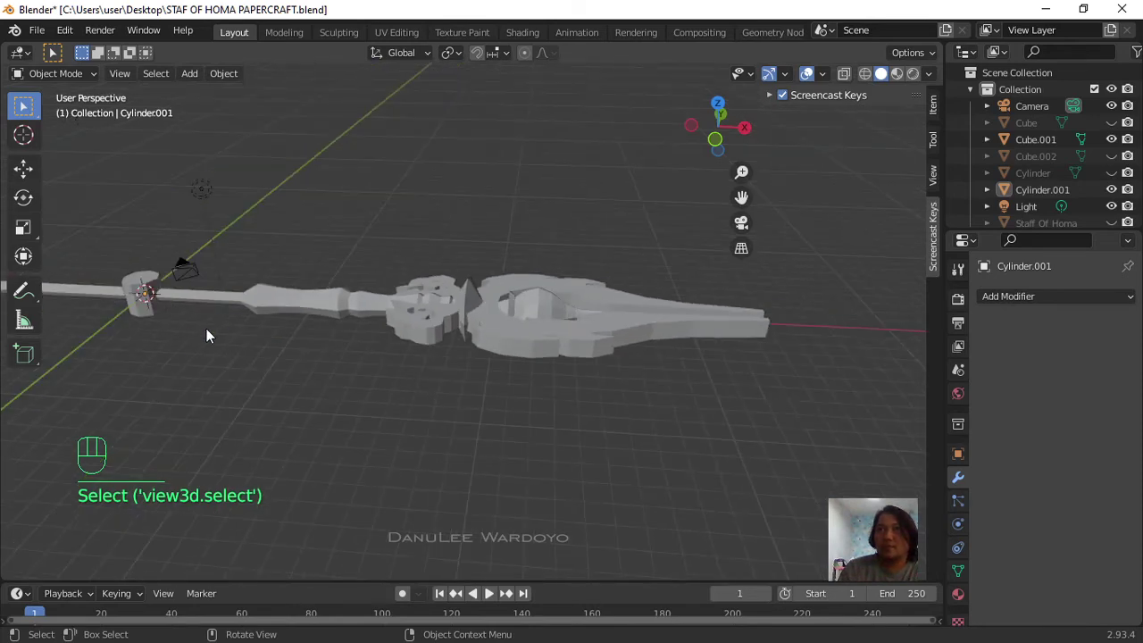
shift+middle_drag(180, 332, 356, 386)
click(328, 342)
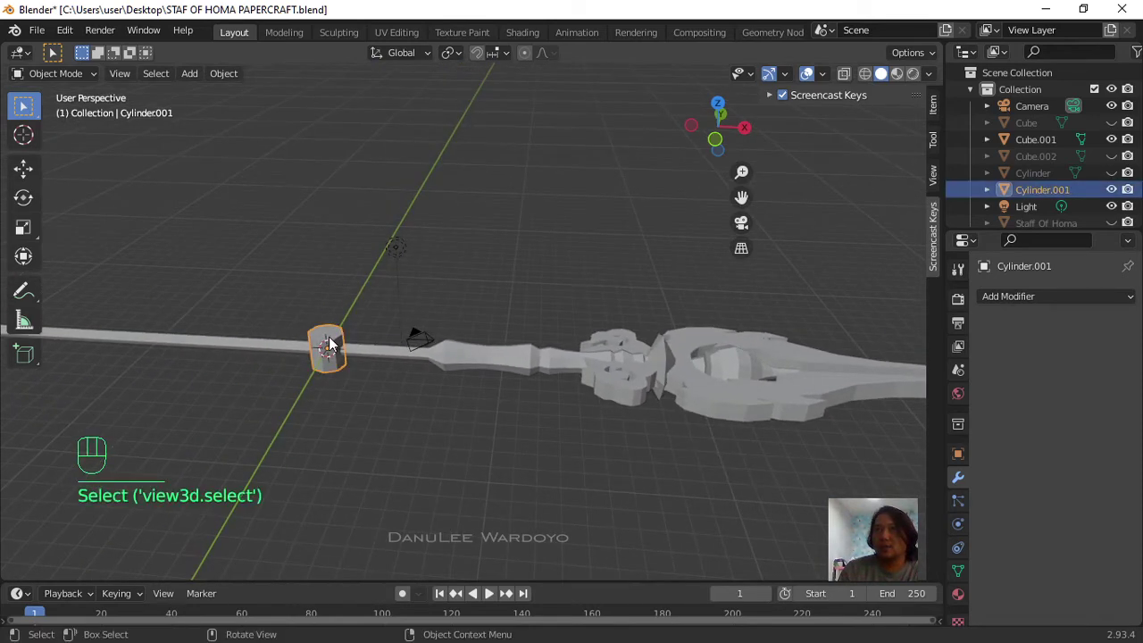
key(KP_1)
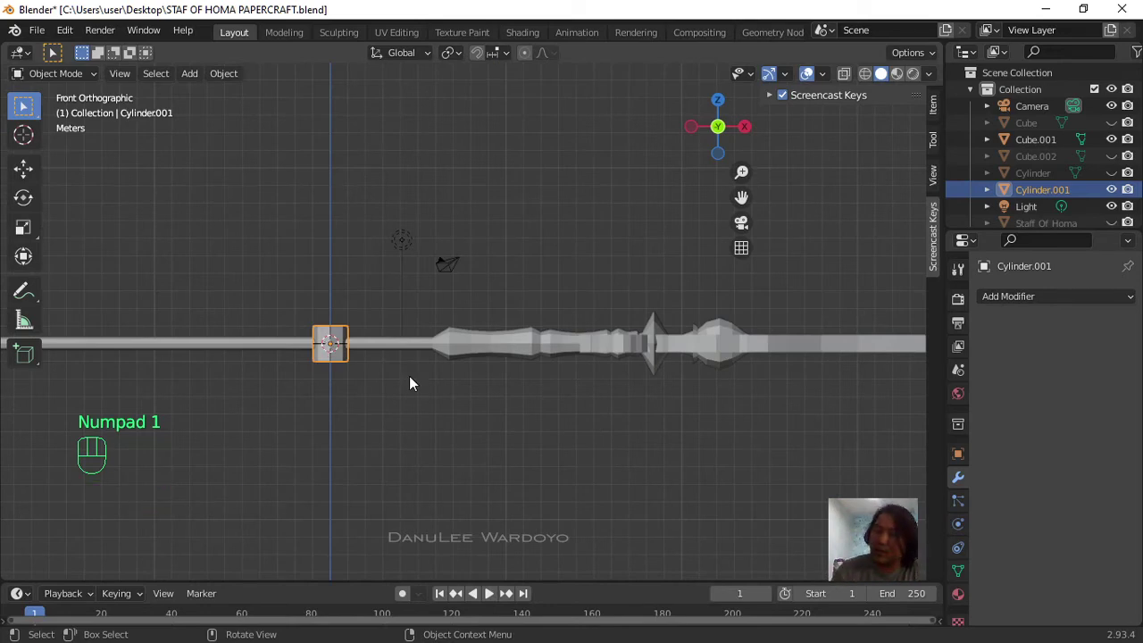
key(KP_7)
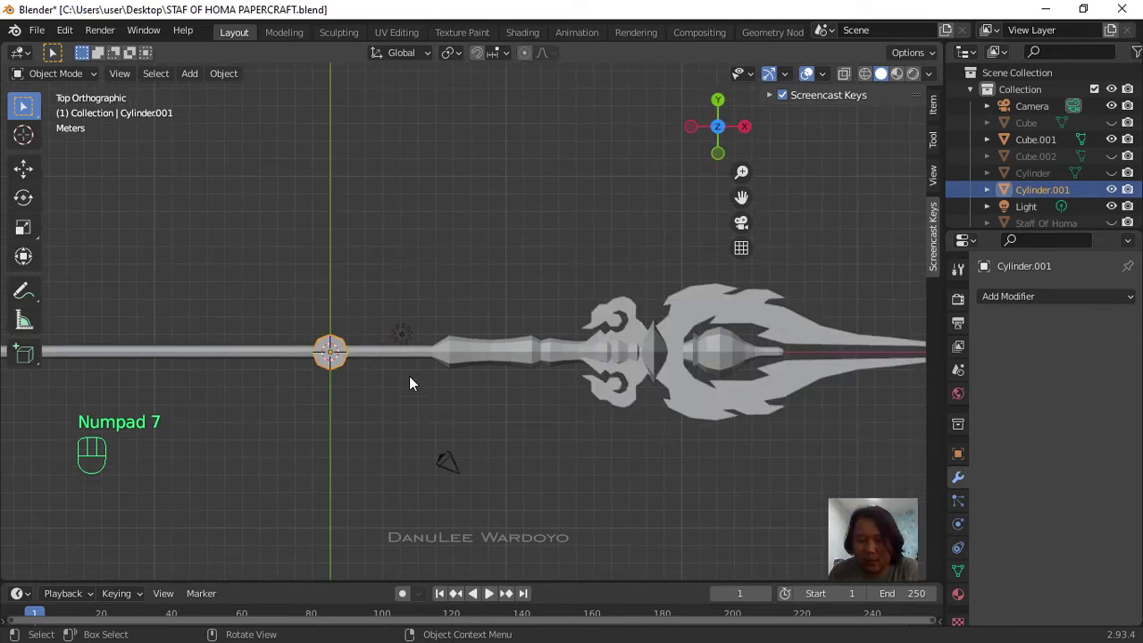
key(g)
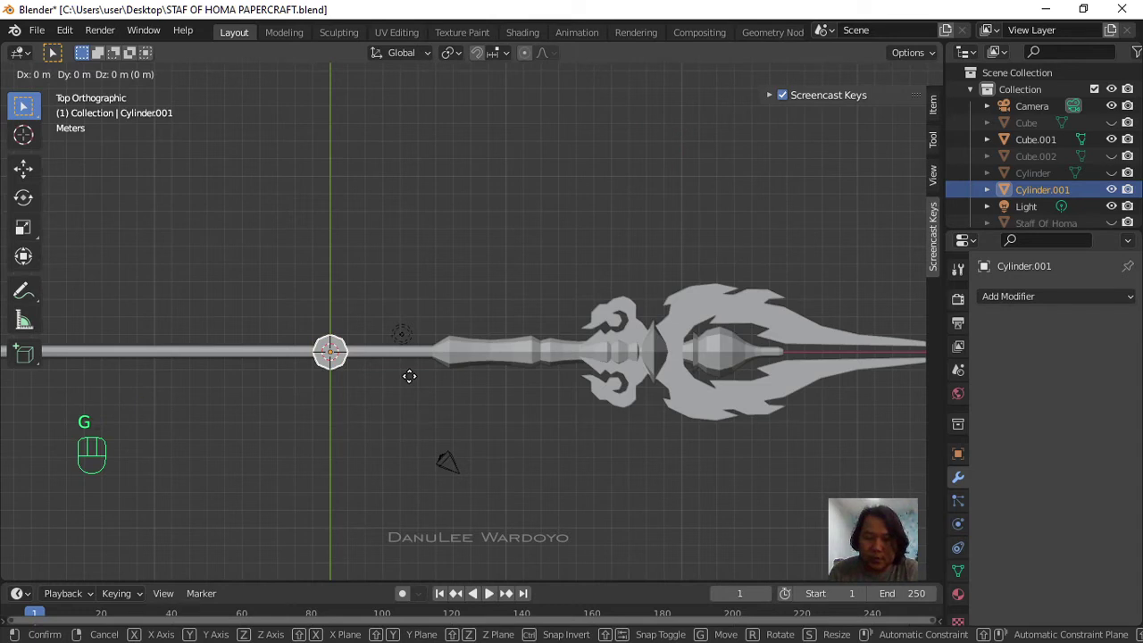
key(x)
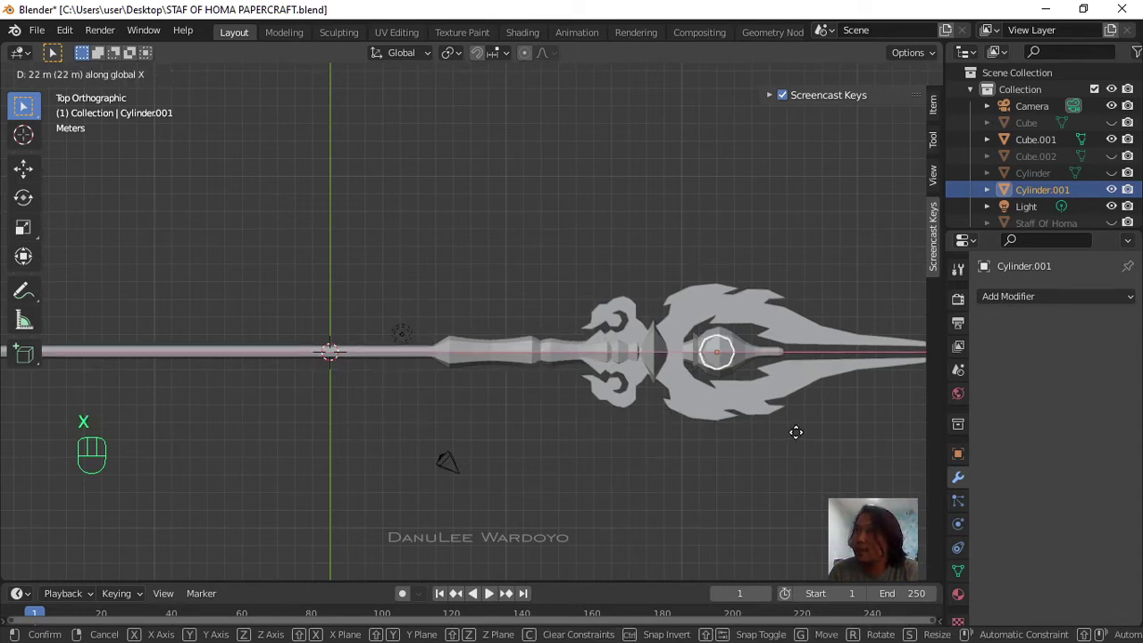
click(800, 432)
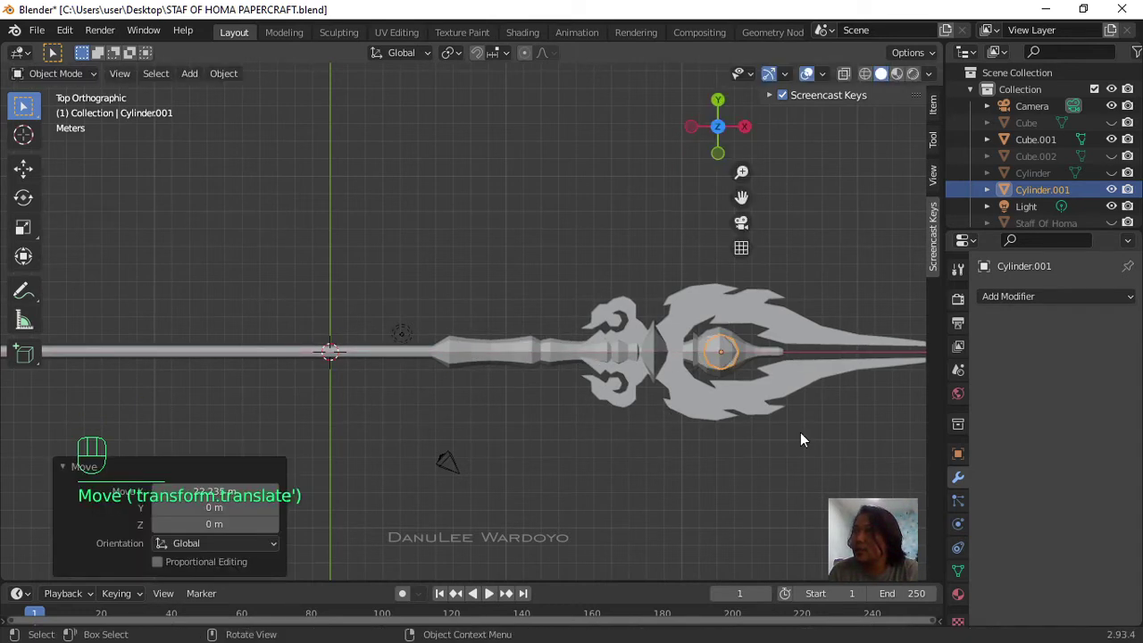
Step: Stretch the cylinder along Z by about 2.2 and again by about 1.13 so it passes through the orb
scroll(770, 411, up, 2)
shift+middle_drag(773, 420, 539, 419)
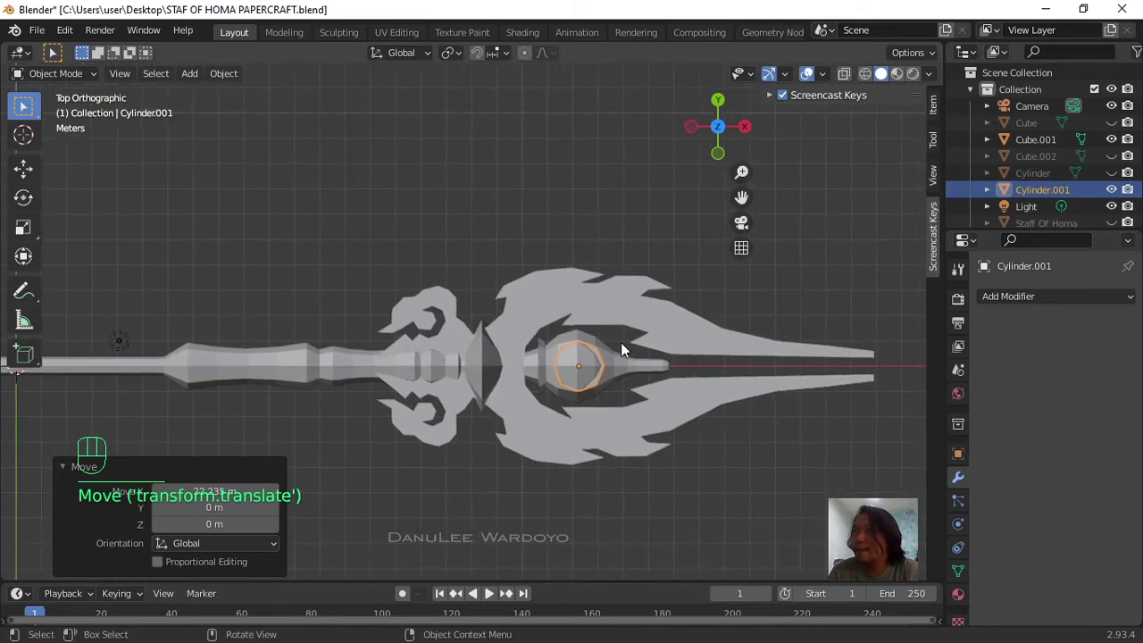
scroll(621, 342, up, 4)
shift+middle_drag(695, 462, 610, 230)
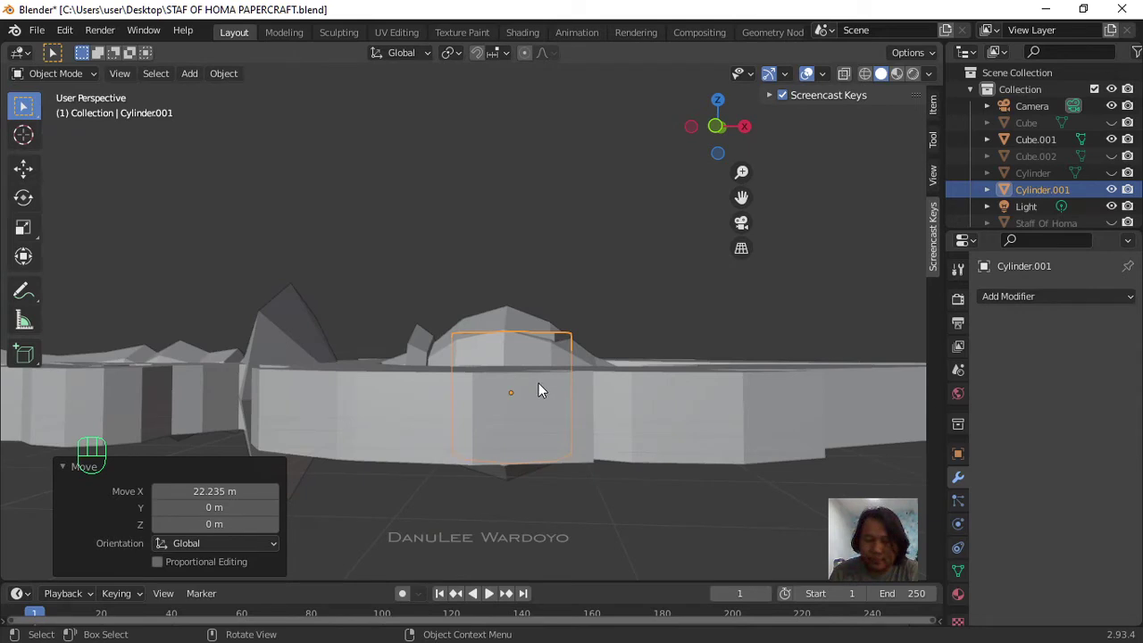
key(KP_1)
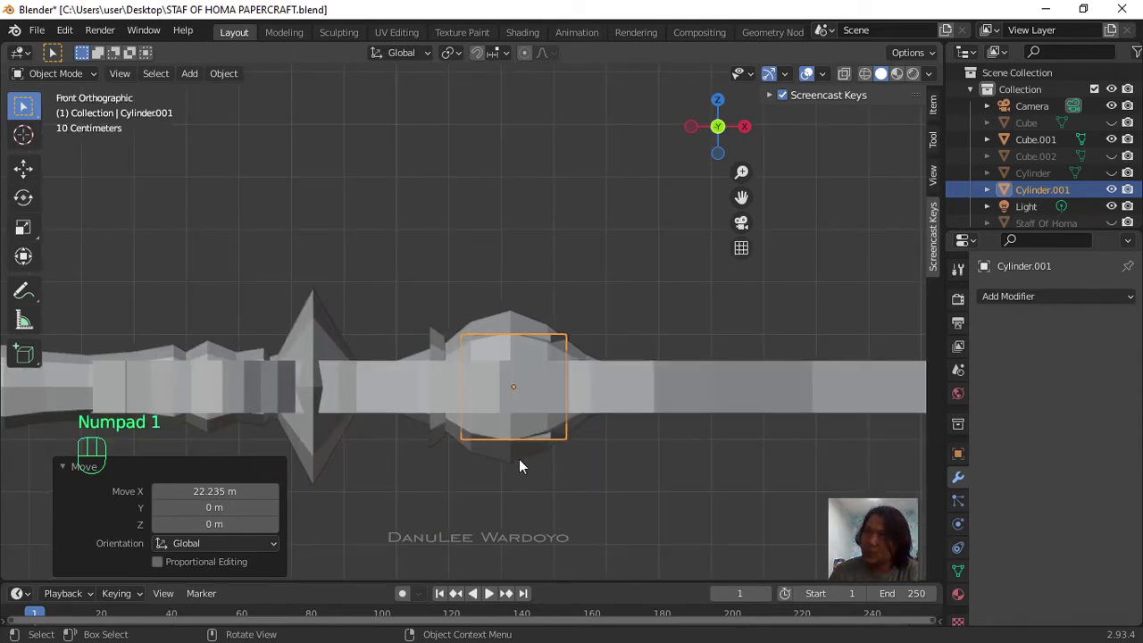
key(s)
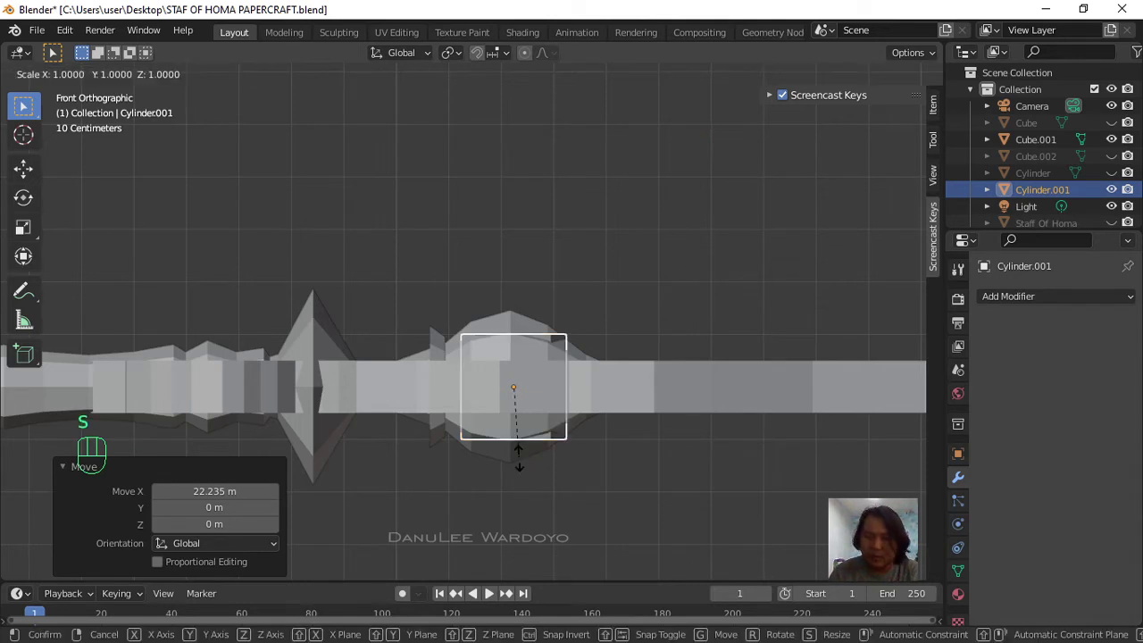
key(z)
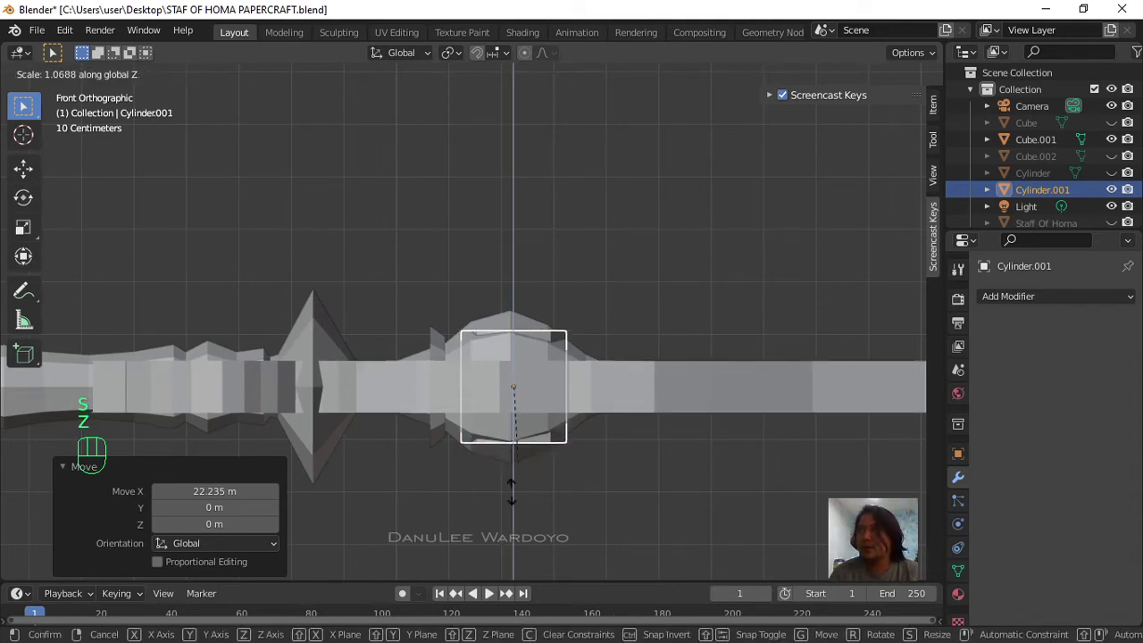
click(521, 549)
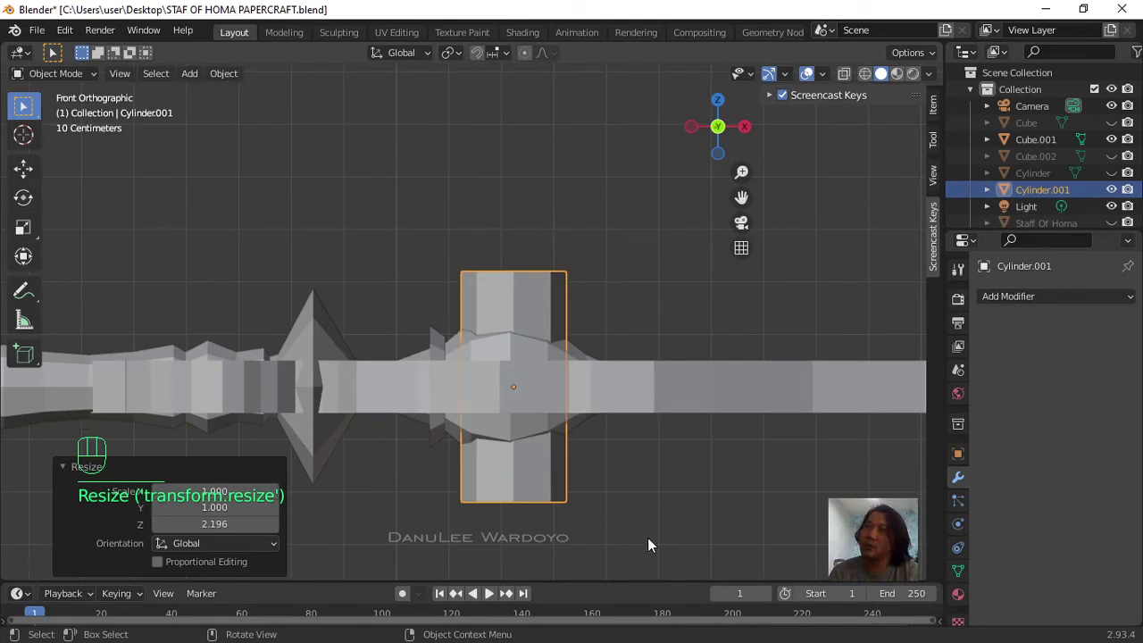
key(s)
key(z)
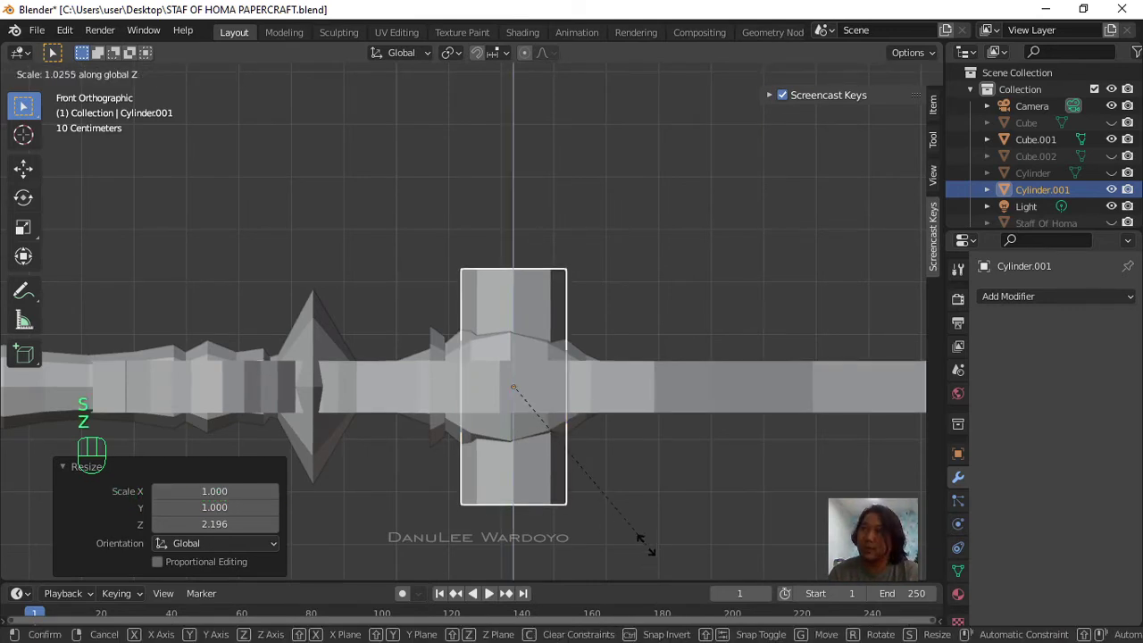
click(643, 573)
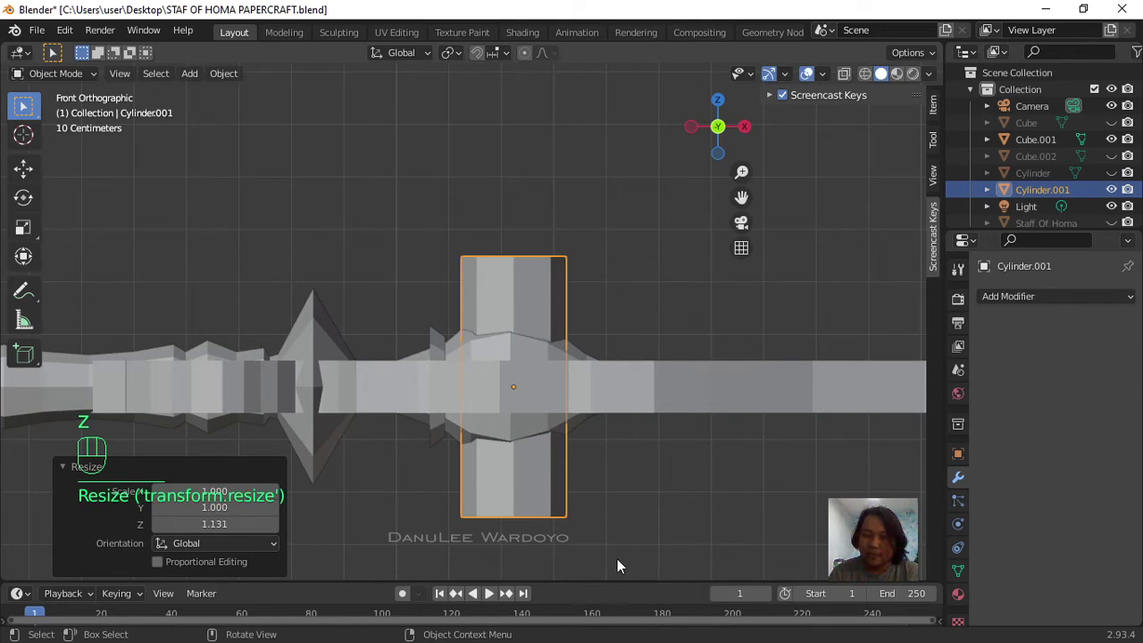
Step: Scale the cylinder by about 0.75 in X and Y only, keeping its Z height locked
key(s)
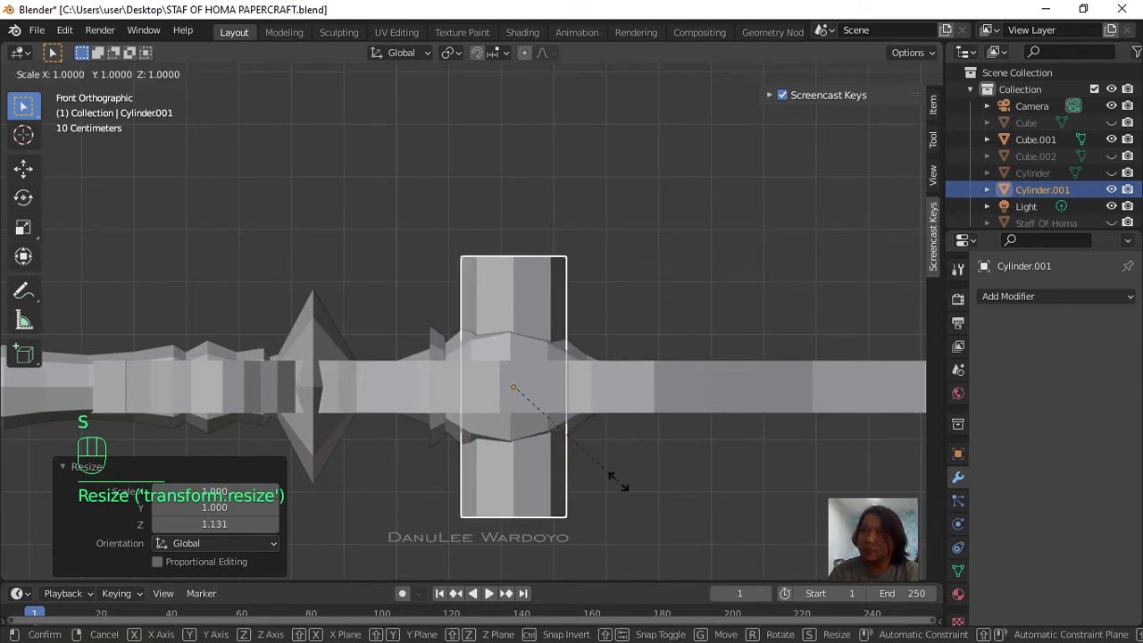
right_click(622, 503)
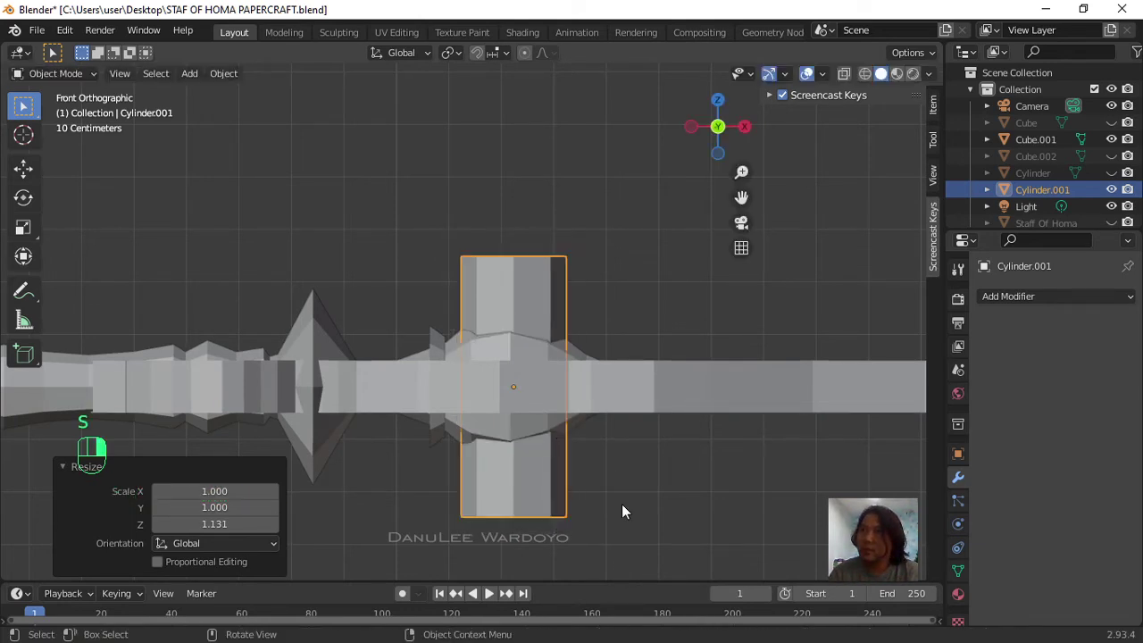
middle_drag(628, 483, 676, 489)
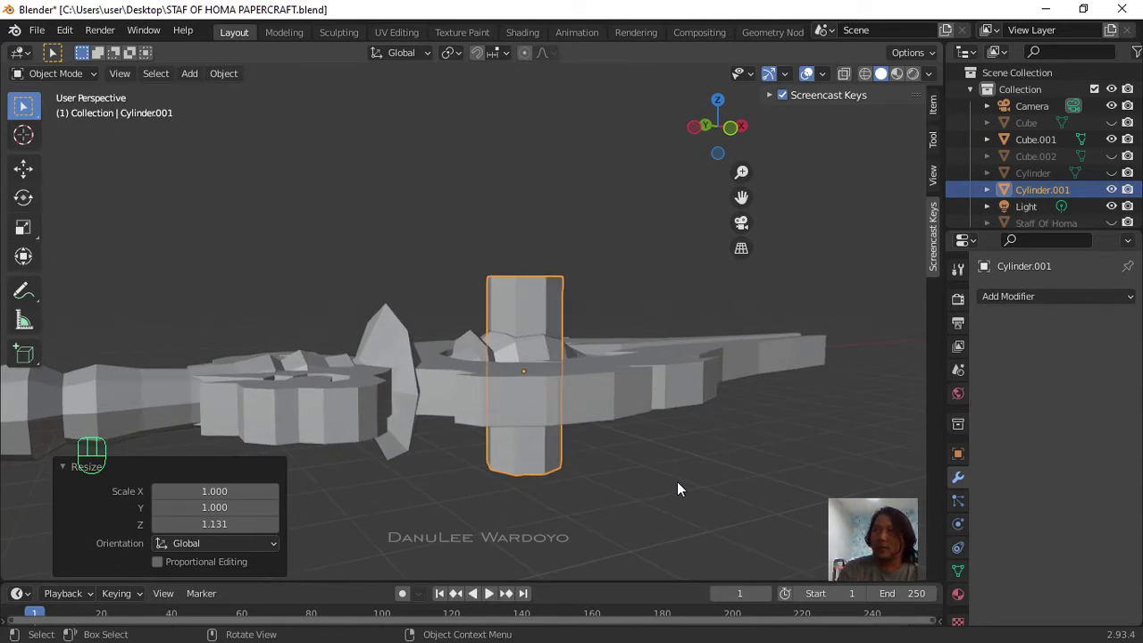
key(s)
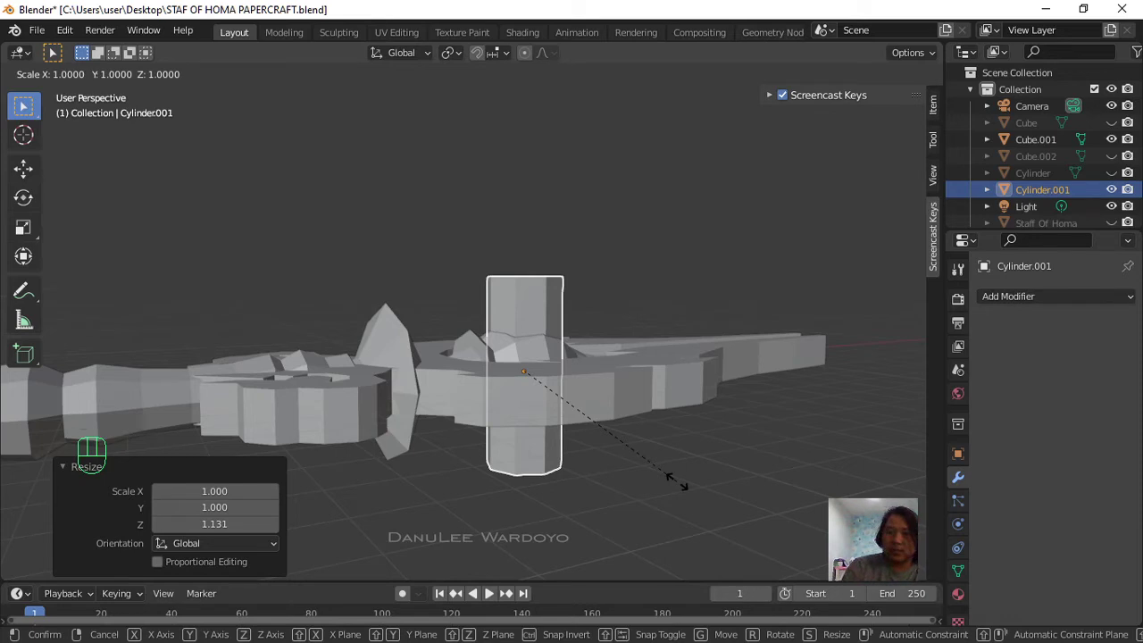
key(shift+z)
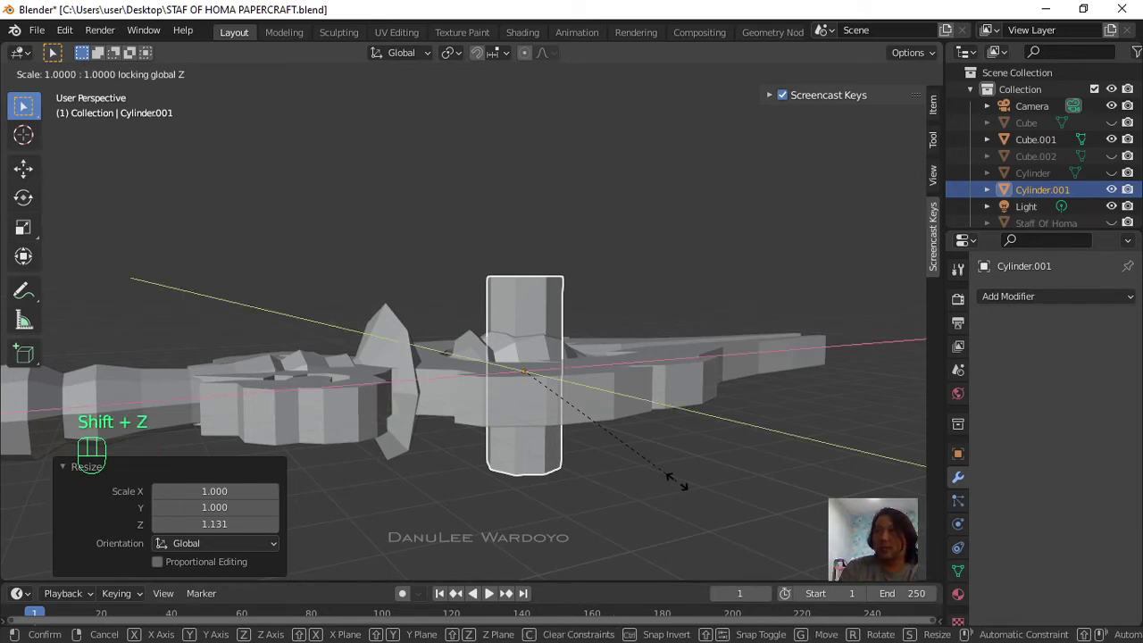
click(637, 459)
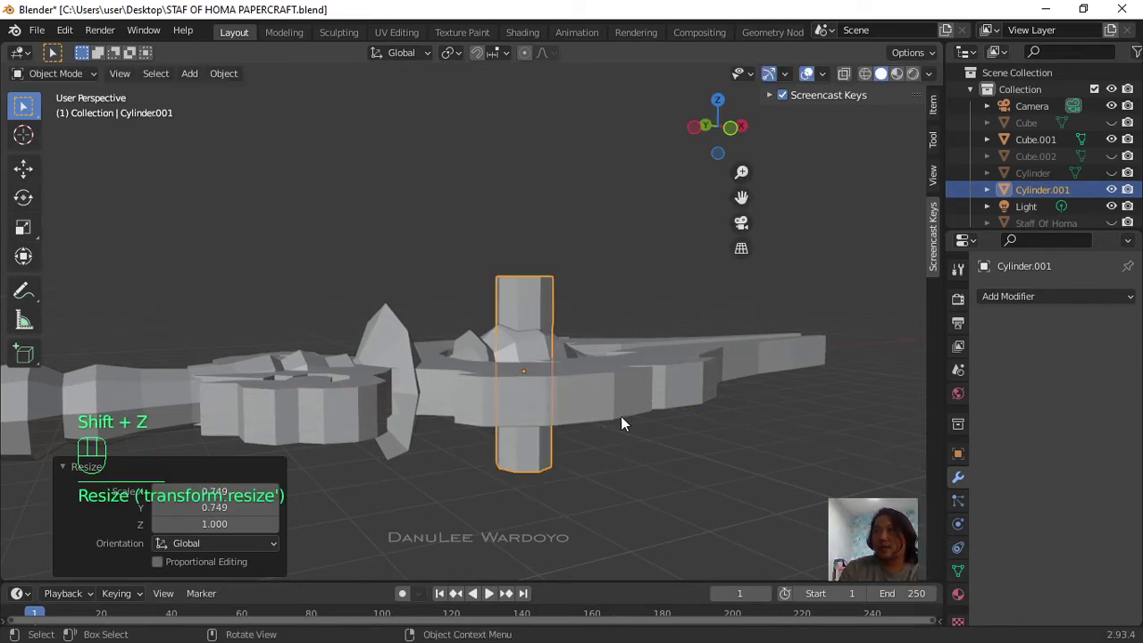
Step: Hide the cylinder that passes through the staff's orb in the viewport
middle_drag(621, 416, 608, 172)
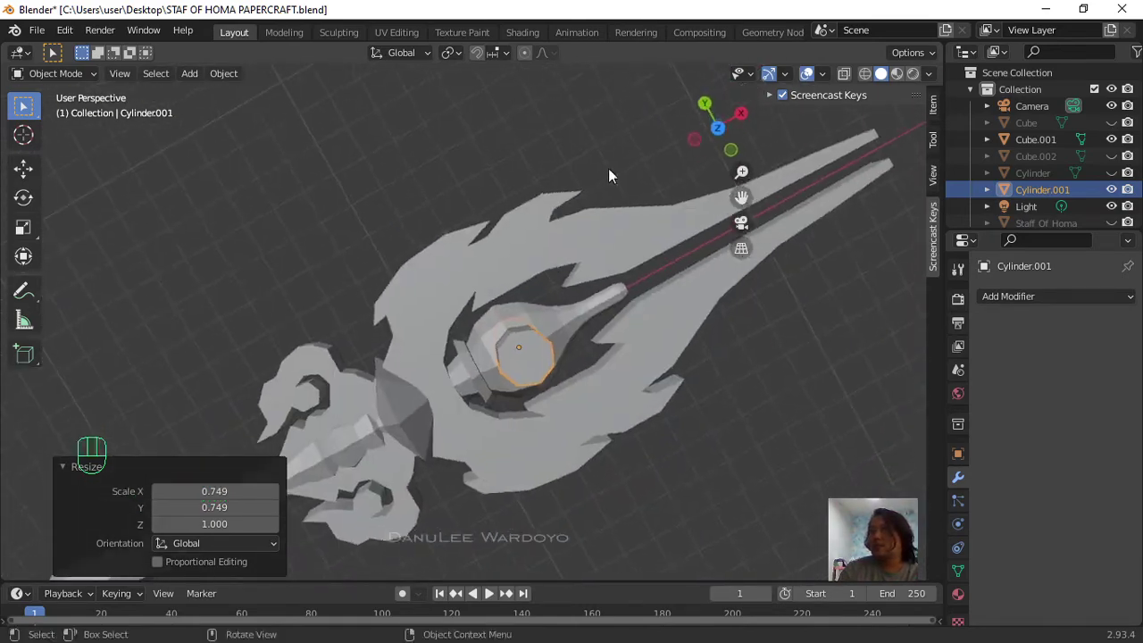
click(585, 320)
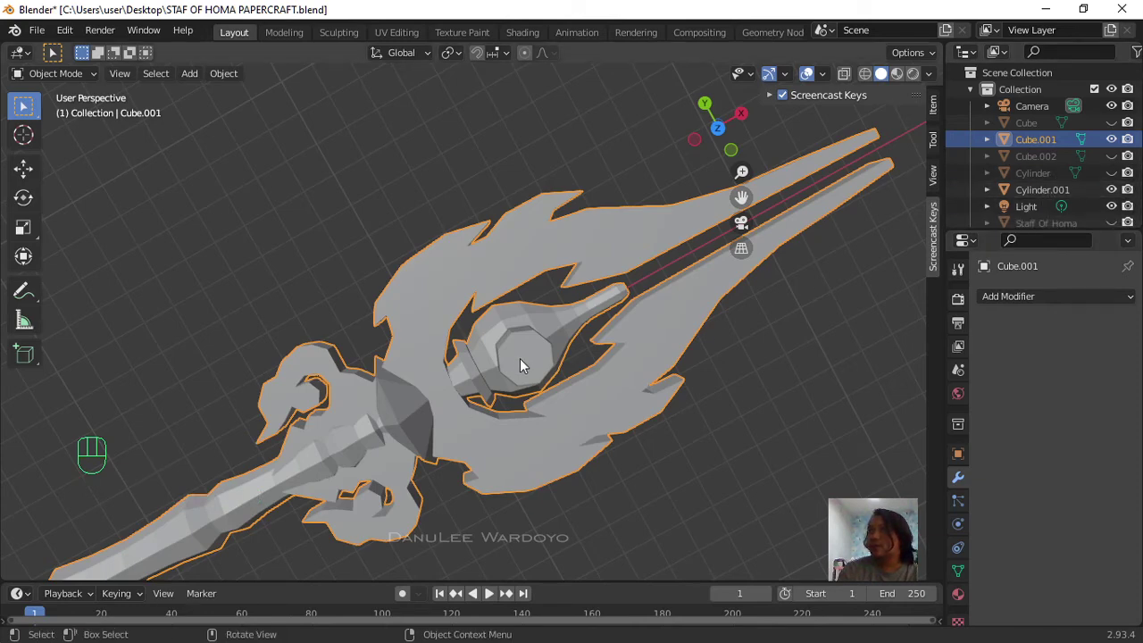
click(520, 360)
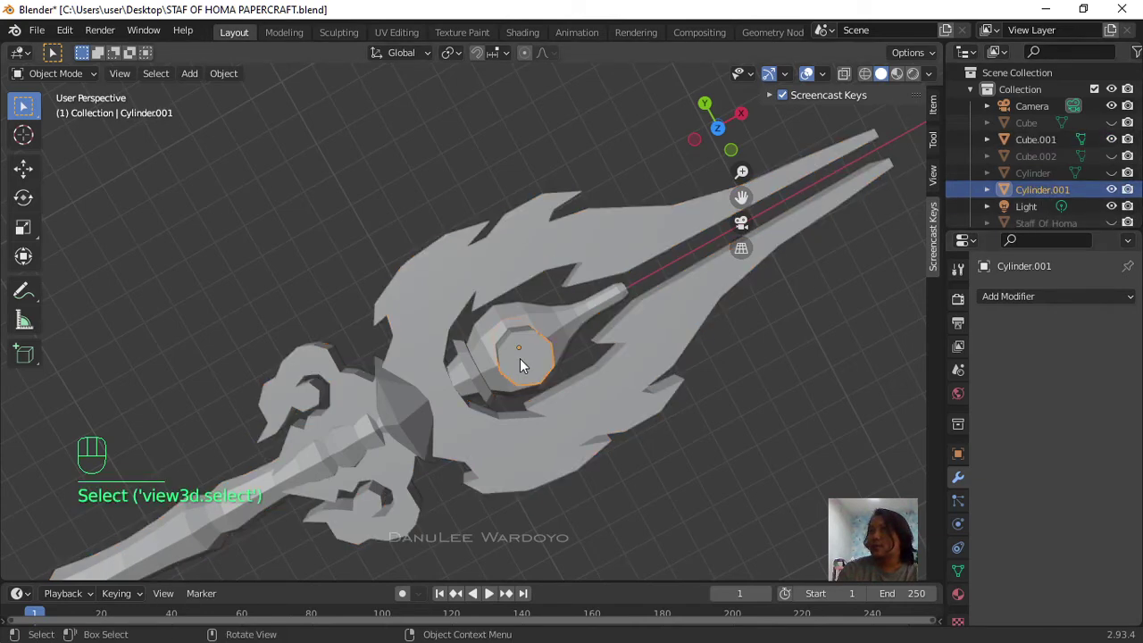
click(1111, 190)
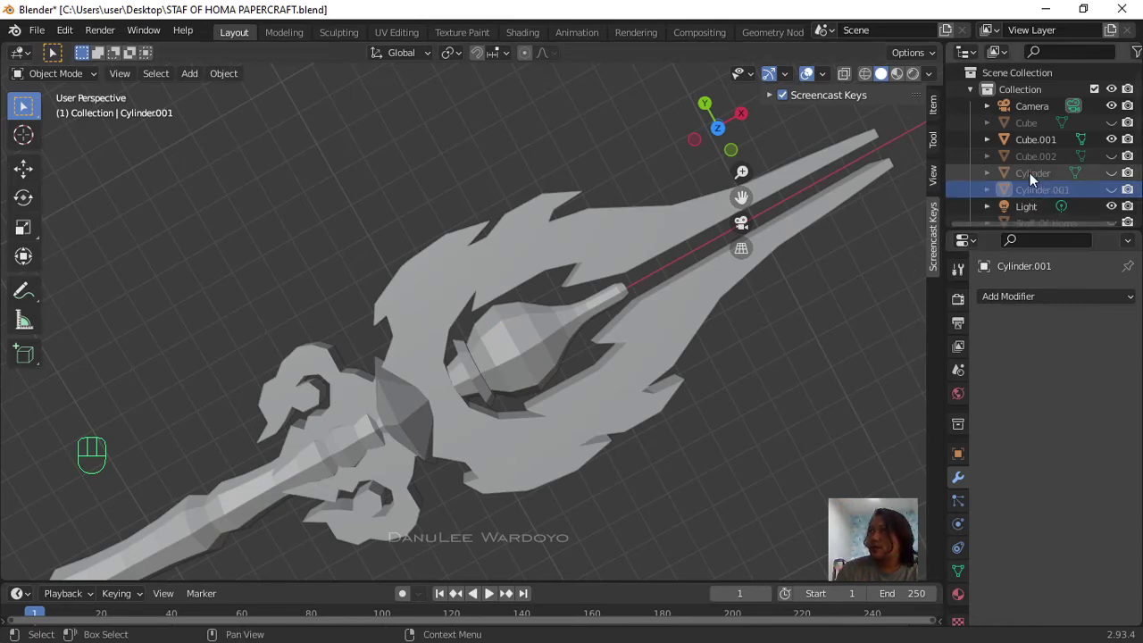
Step: Add a Boolean modifier in Difference mode to the staff mesh Cube.001, with Cylinder.001 as the cutting object
click(676, 328)
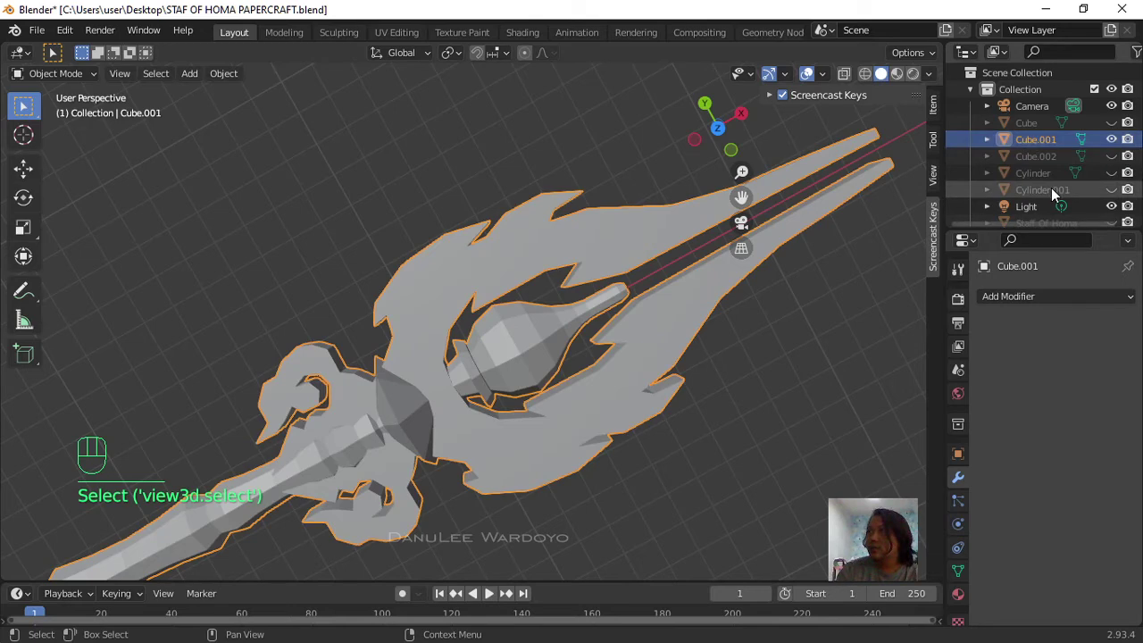
click(1007, 297)
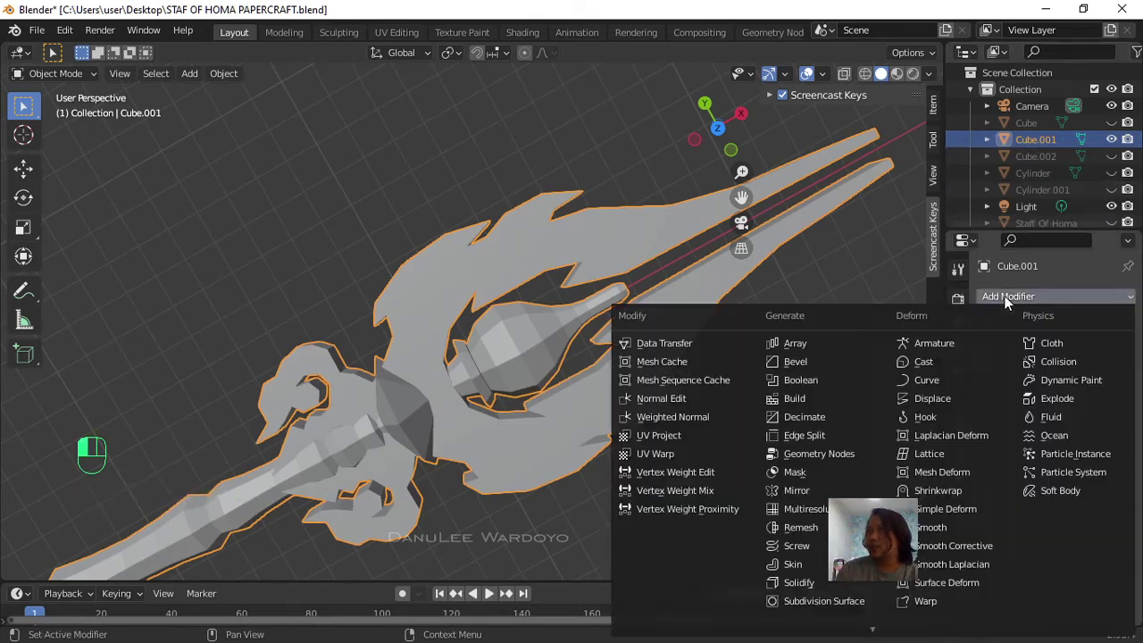
click(816, 380)
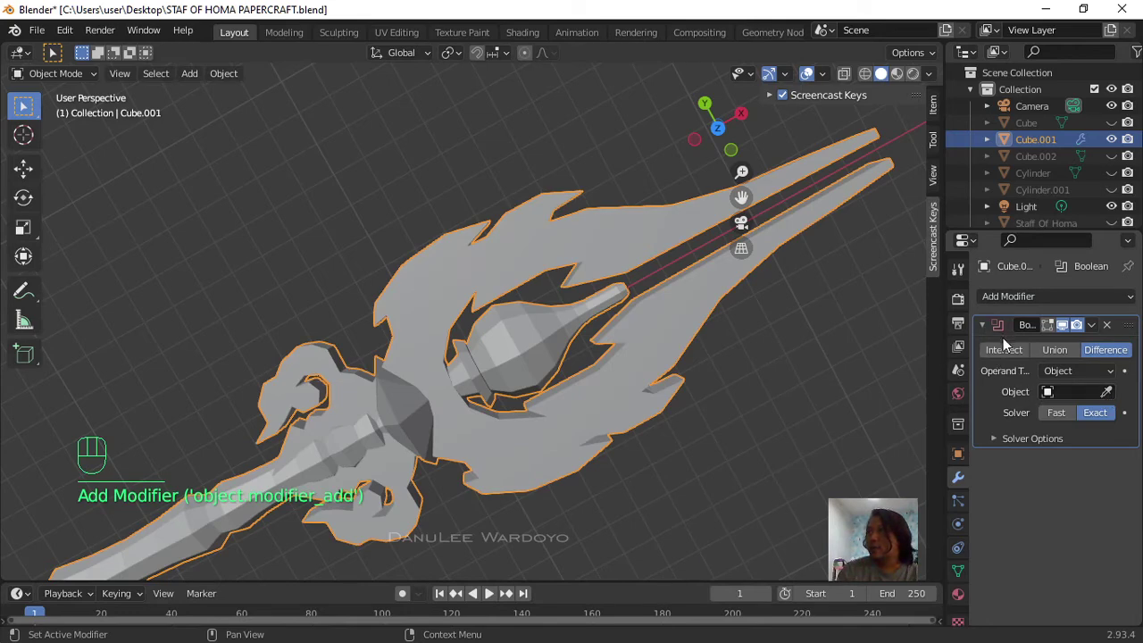
click(1050, 393)
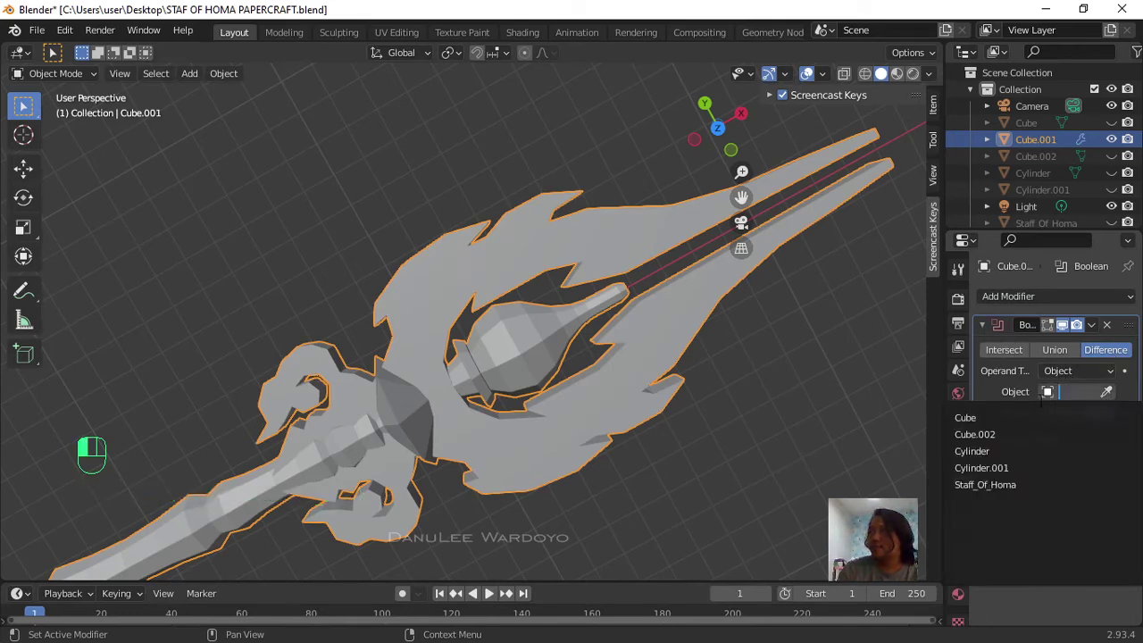
click(984, 467)
middle_drag(600, 444, 624, 437)
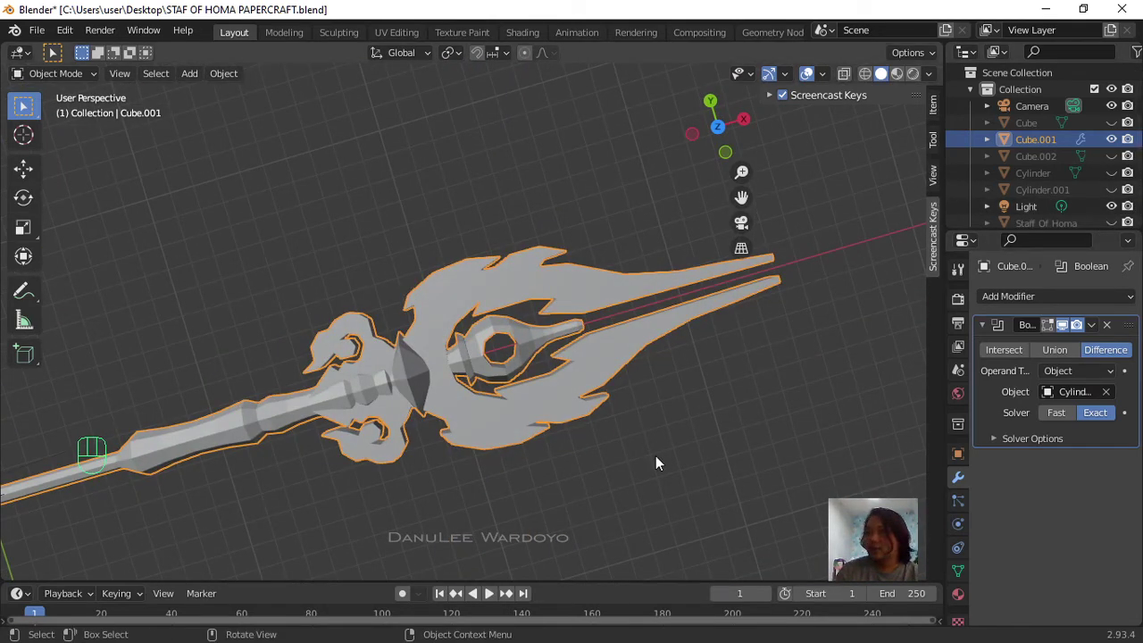
key(KP_7)
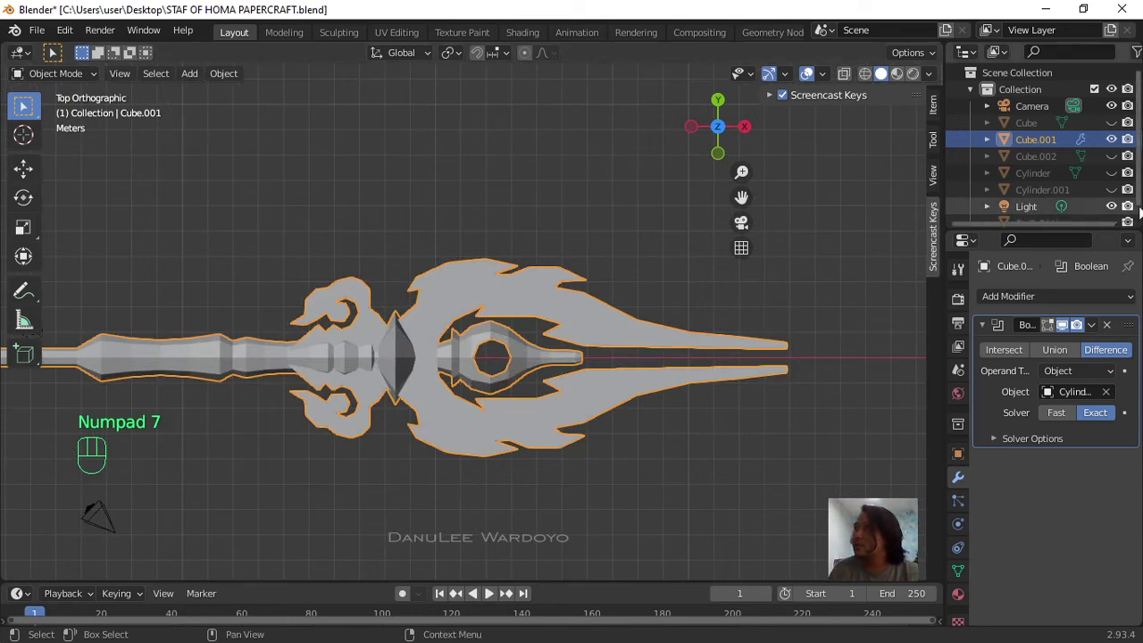
Step: Show the Staff_Of_Homa reference model and the cutting cylinder Cylinder.001 in the viewport
scroll(1086, 199, down, 1)
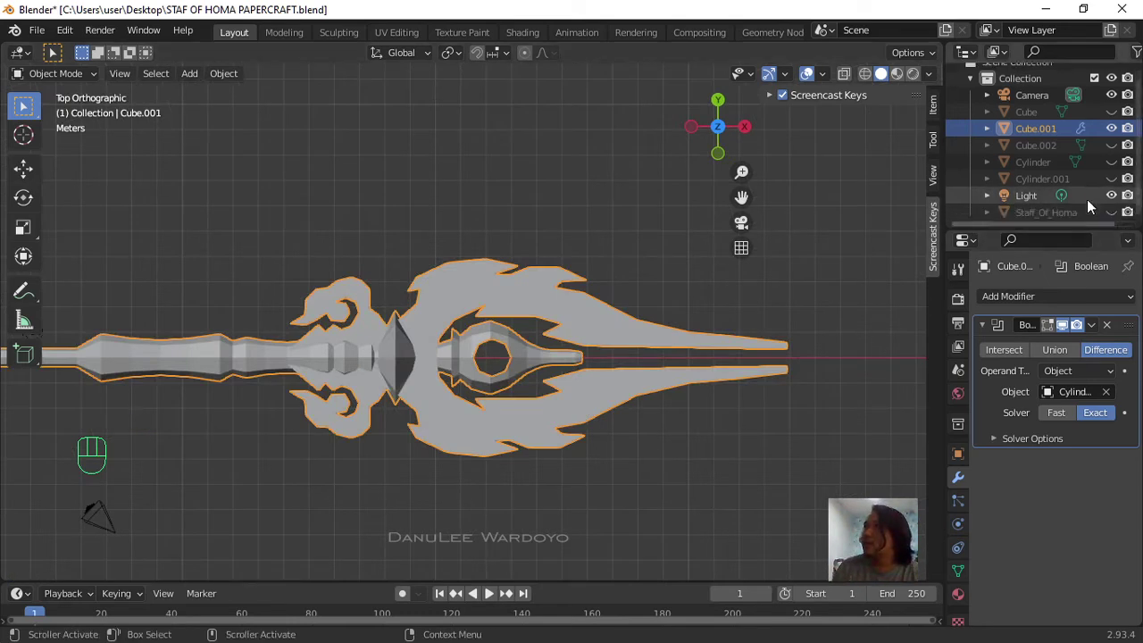
click(1112, 212)
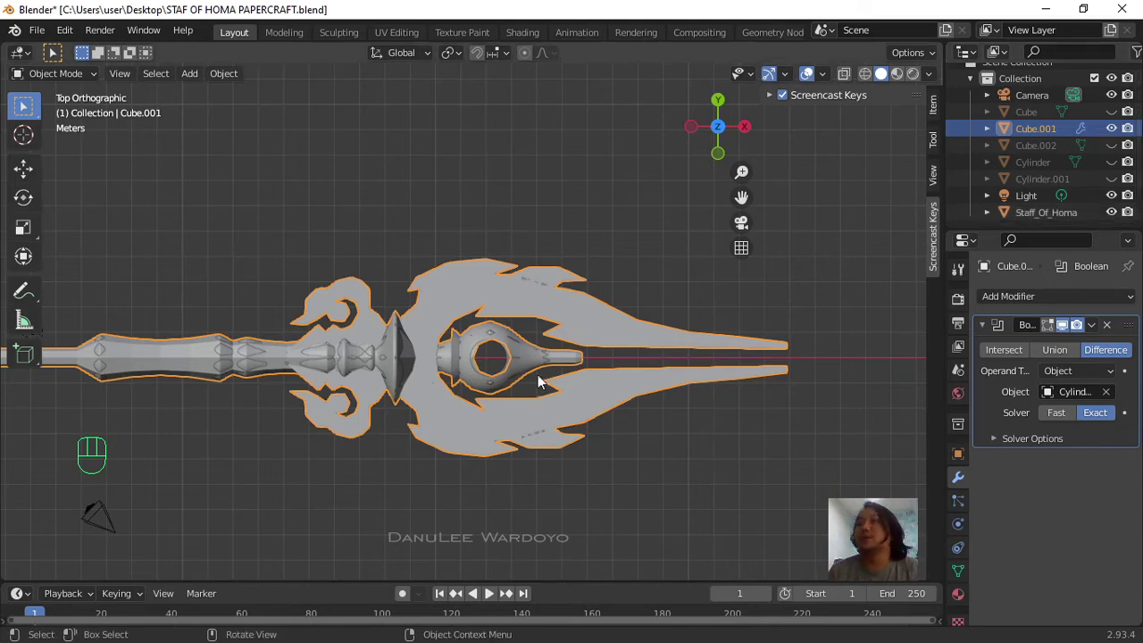
scroll(518, 353, up, 5)
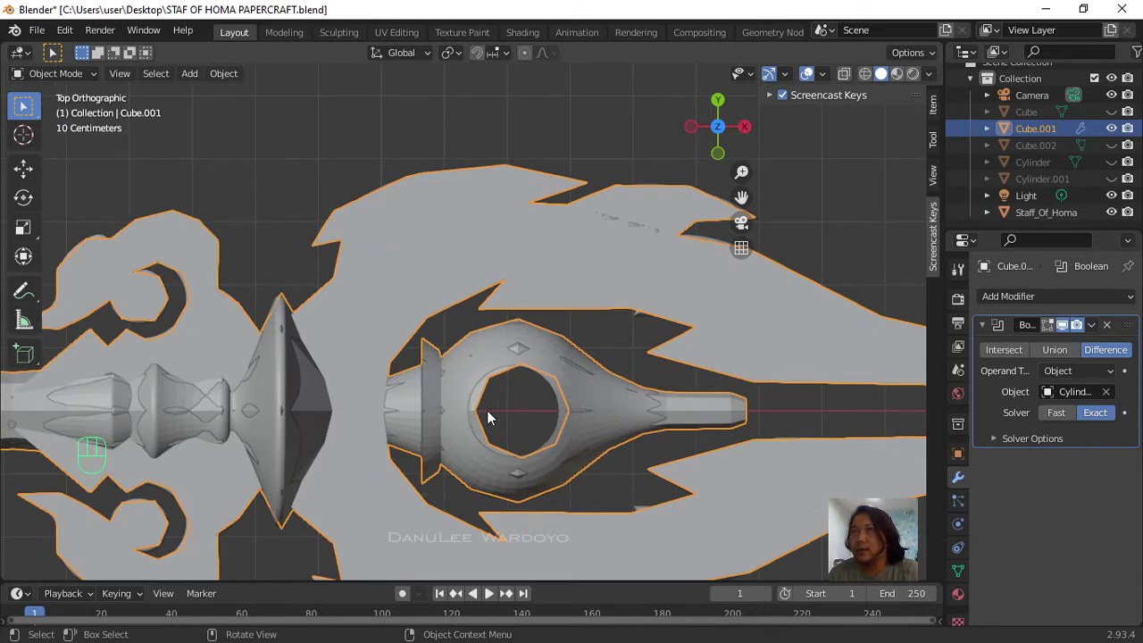
click(1049, 181)
click(1112, 178)
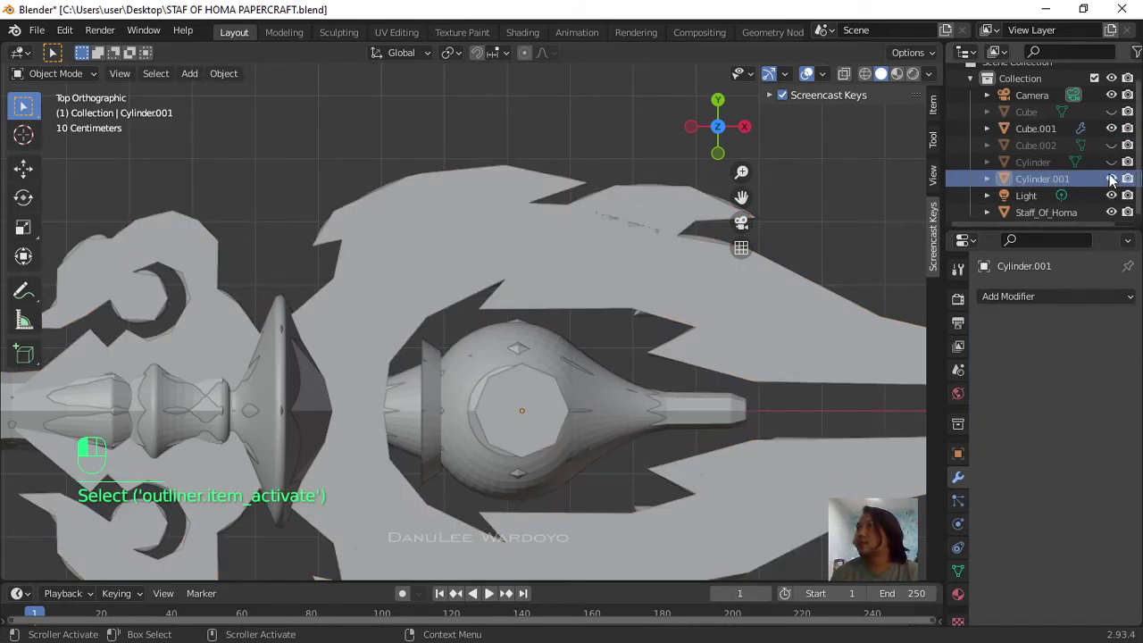
Step: Move the cutting cylinder about -0.159 m along X and hide it to check the hole against the reference orb
click(535, 408)
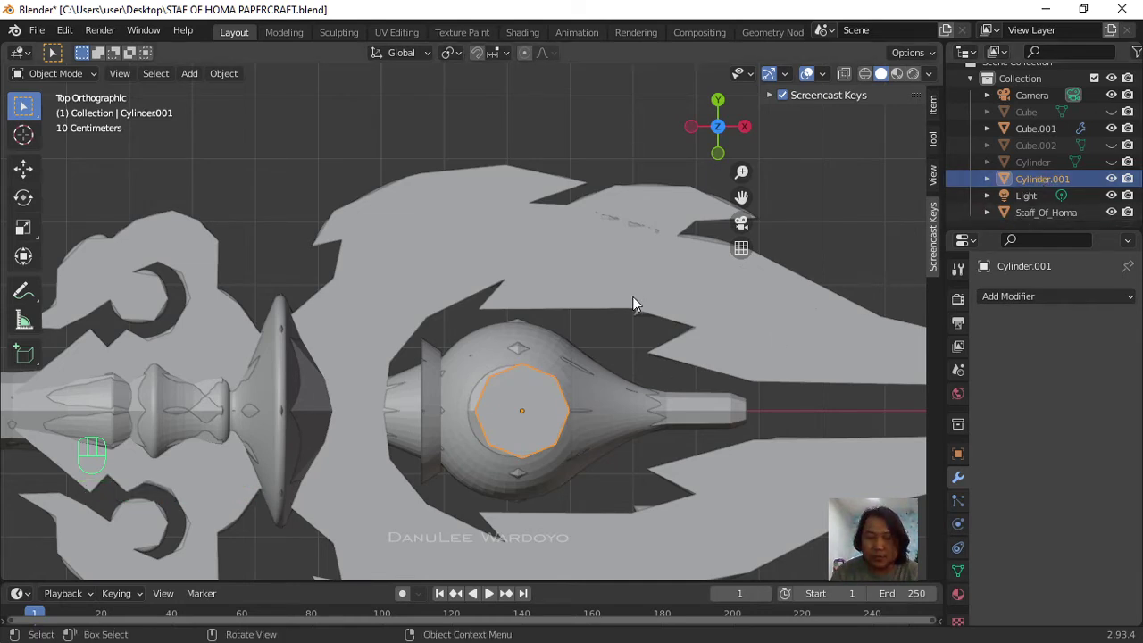
key(g)
key(x)
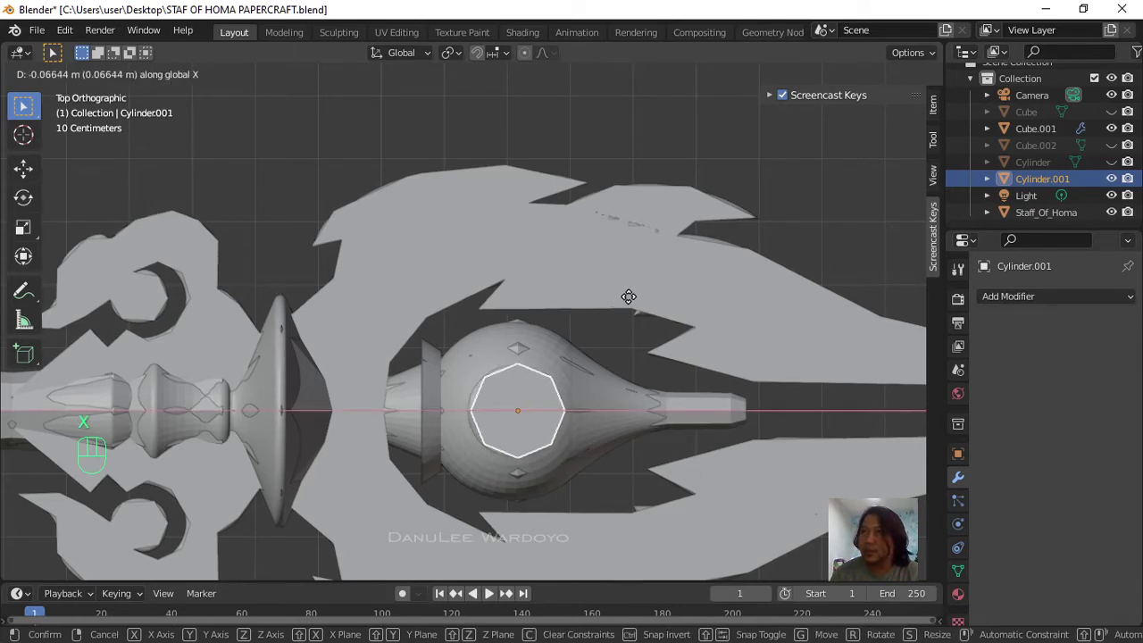
click(623, 298)
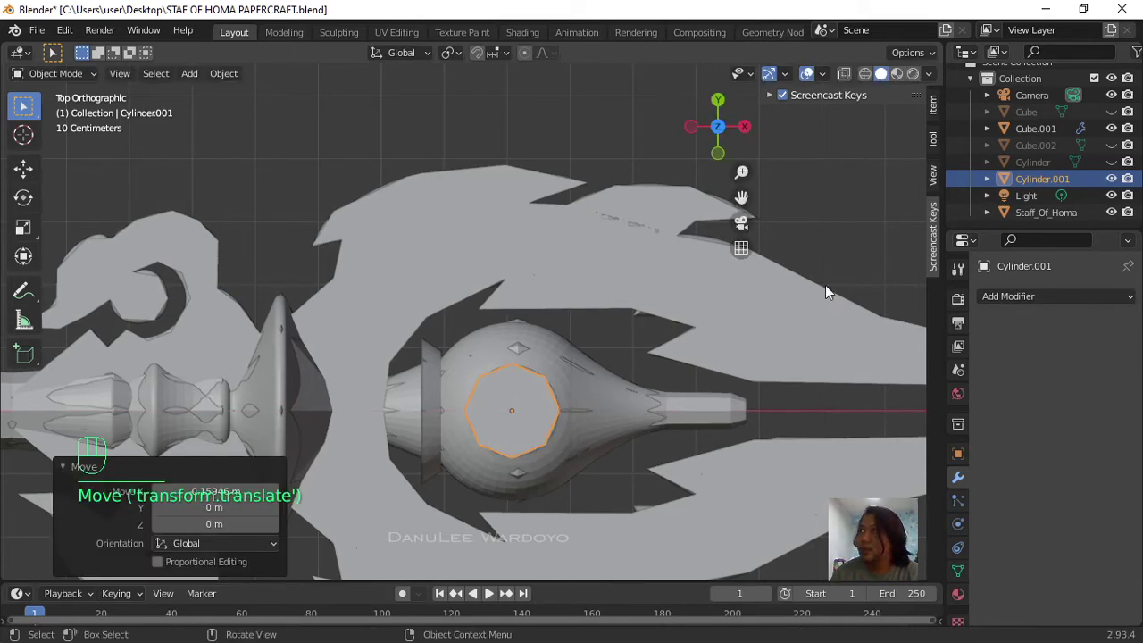
click(1111, 180)
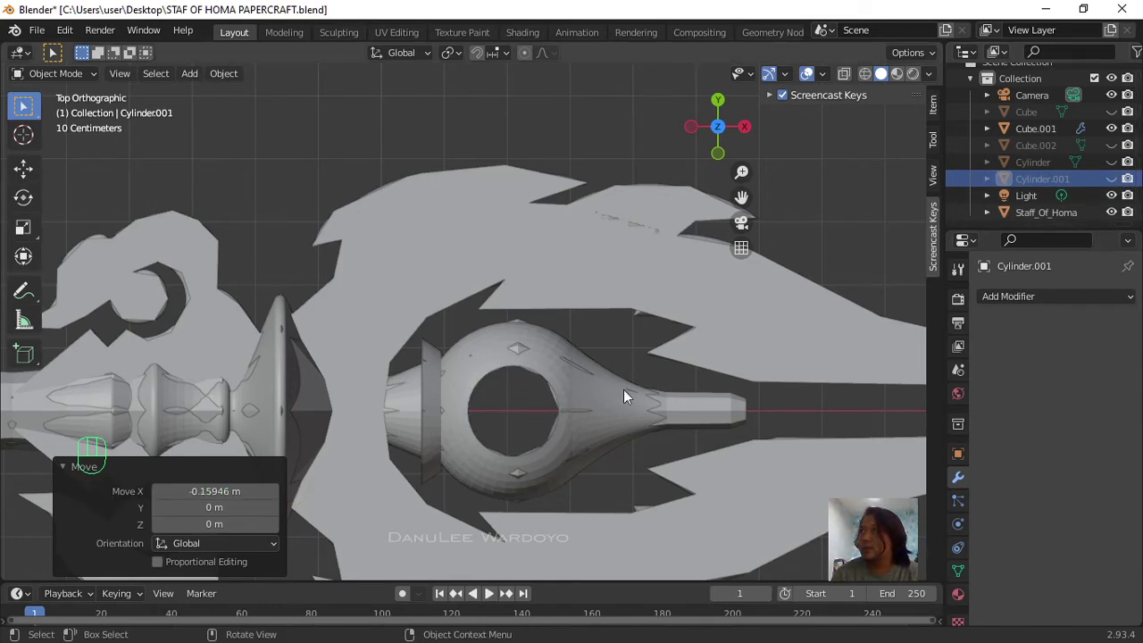
Step: Show the cutting cylinder again and shift it about 0.027 m along X
click(1112, 179)
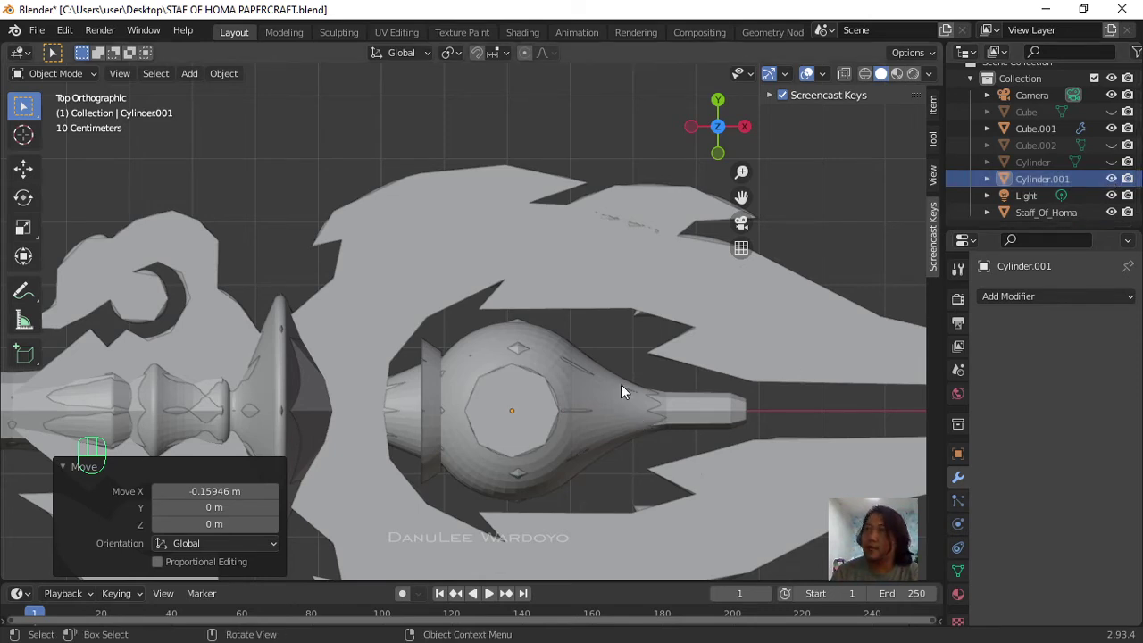
click(1042, 177)
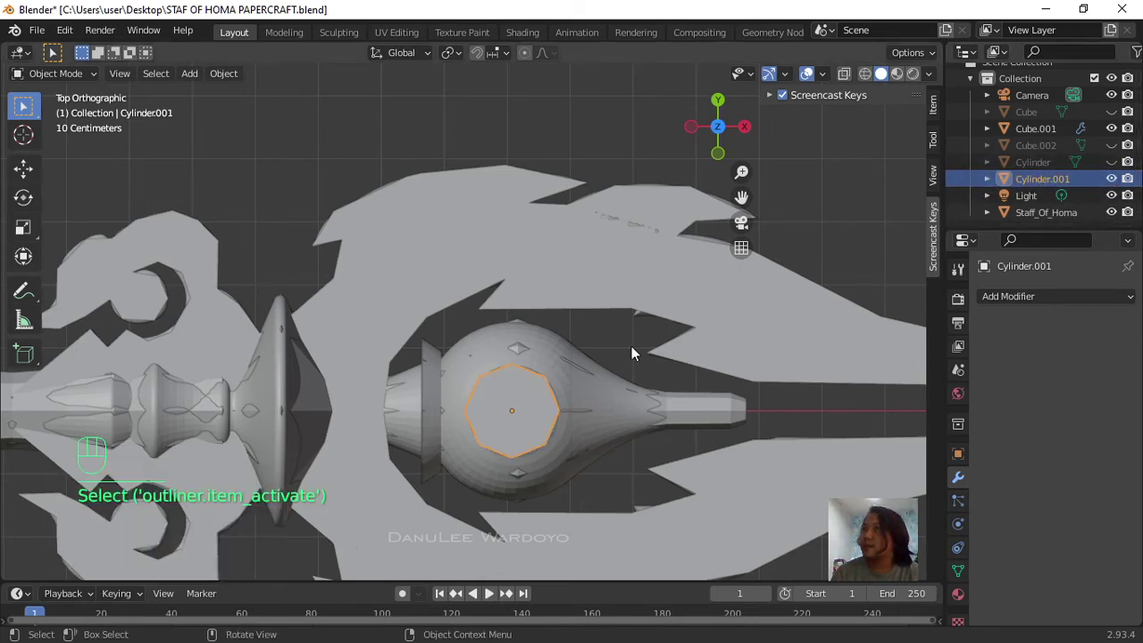
key(g)
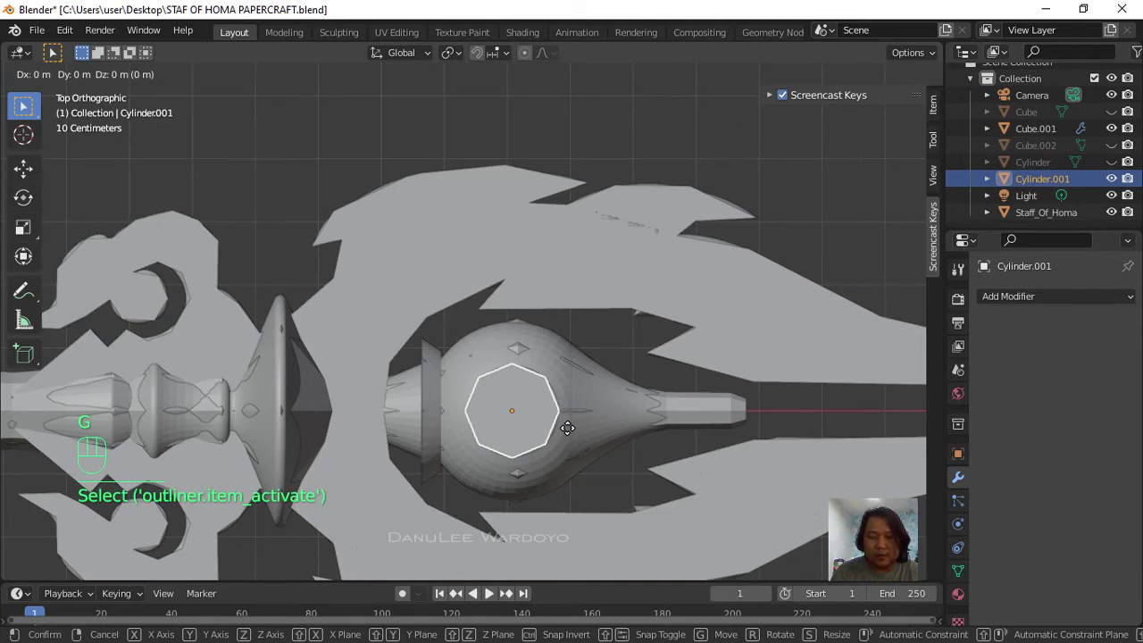
key(x)
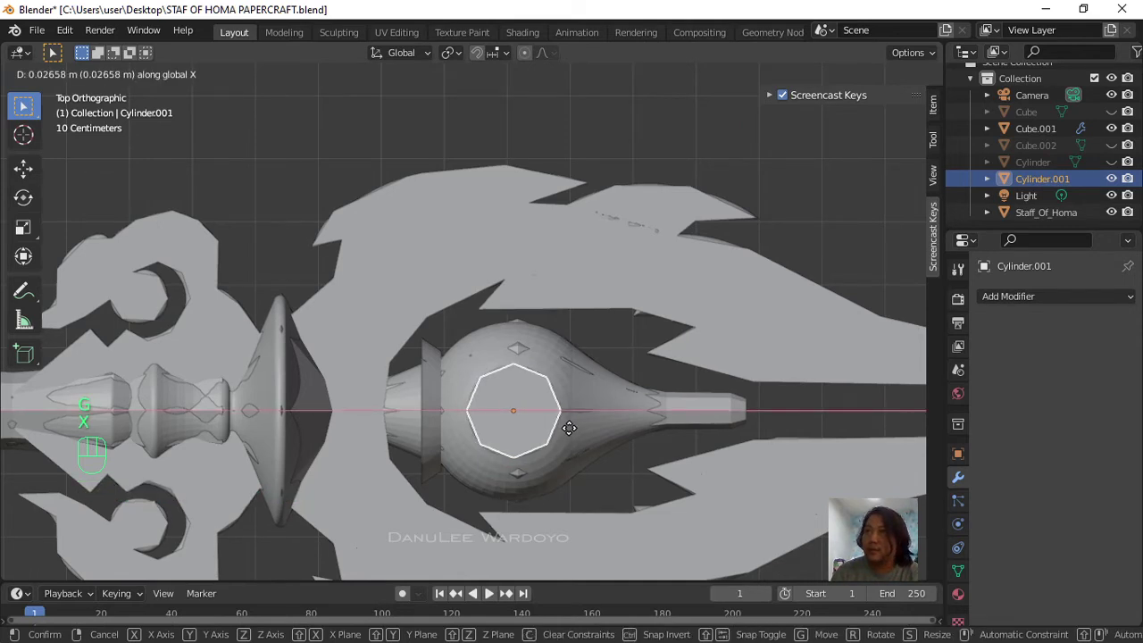
click(569, 427)
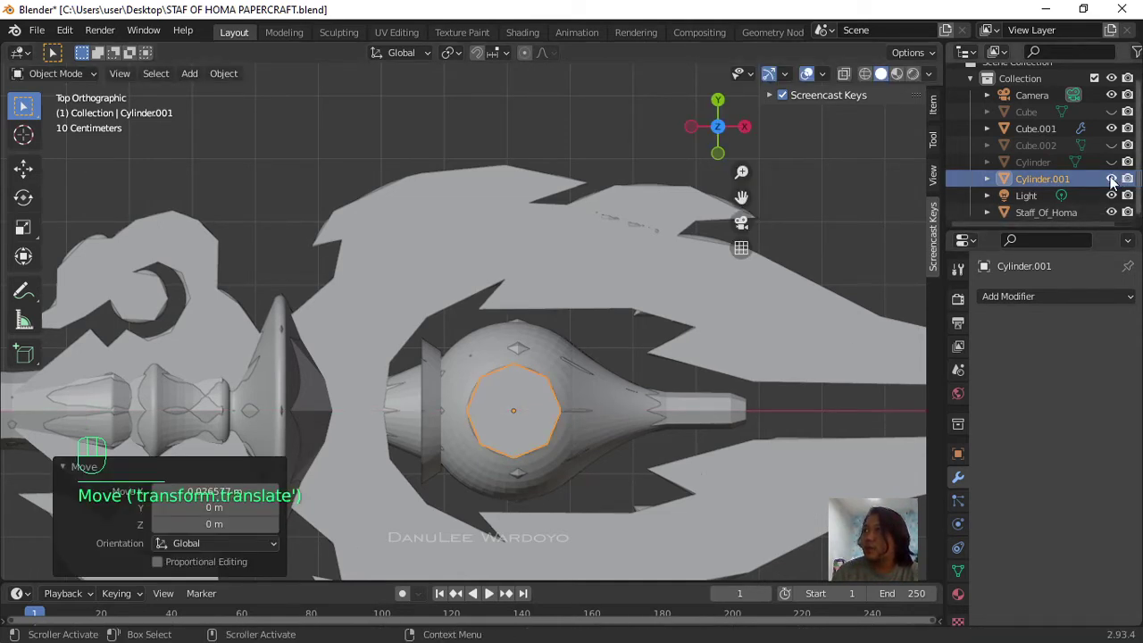
Step: Hide the cutting cylinder Cylinder.001 and the Staff_Of_Homa reference model
click(1111, 179)
scroll(619, 475, down, 2)
mouse_move(620, 475)
middle_down()
mouse_move(561, 467)
mouse_move(629, 416)
middle_up()
click(1111, 212)
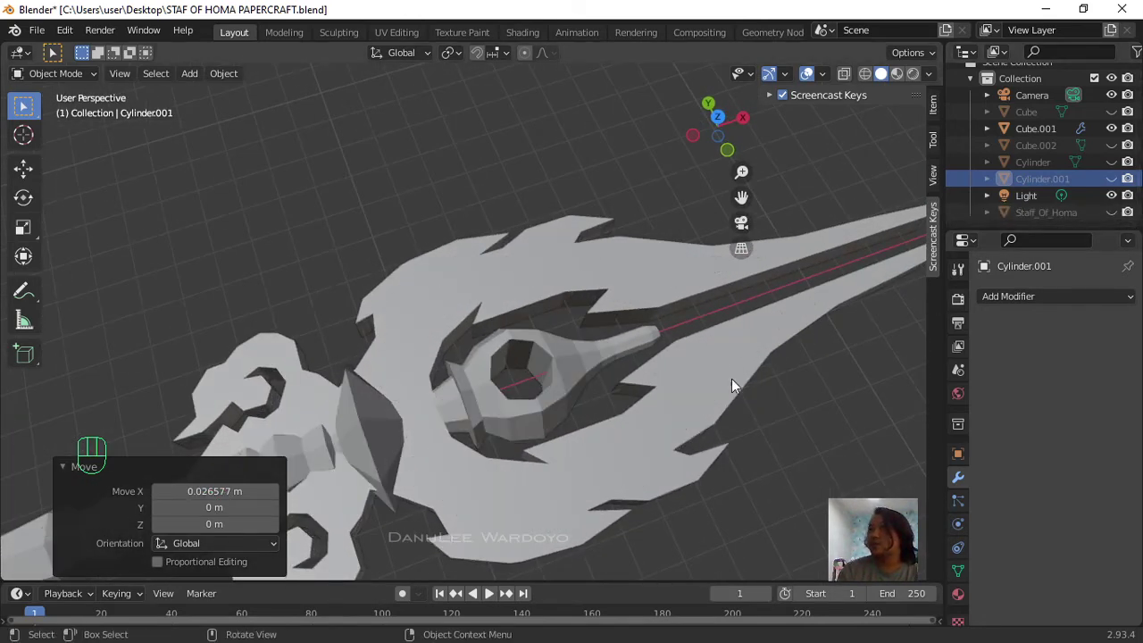
Step: Apply the Boolean modifier on the staff mesh Cube.001 to make the hole through the orb permanent
middle_drag(732, 385, 549, 448)
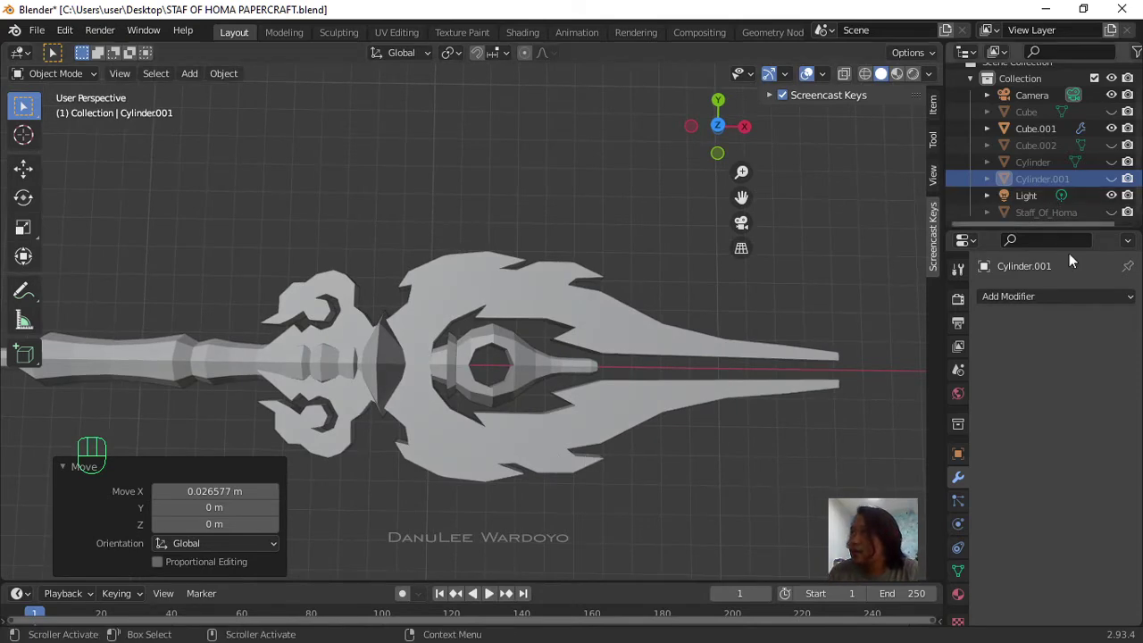
scroll(795, 306, down, 3)
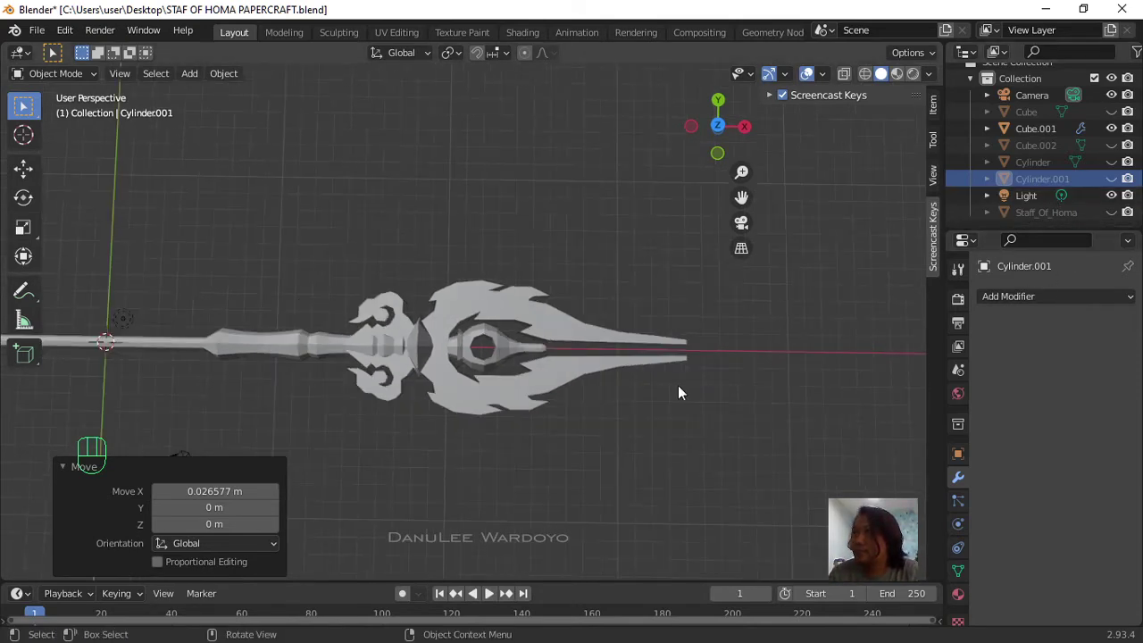
middle_drag(785, 438, 924, 276)
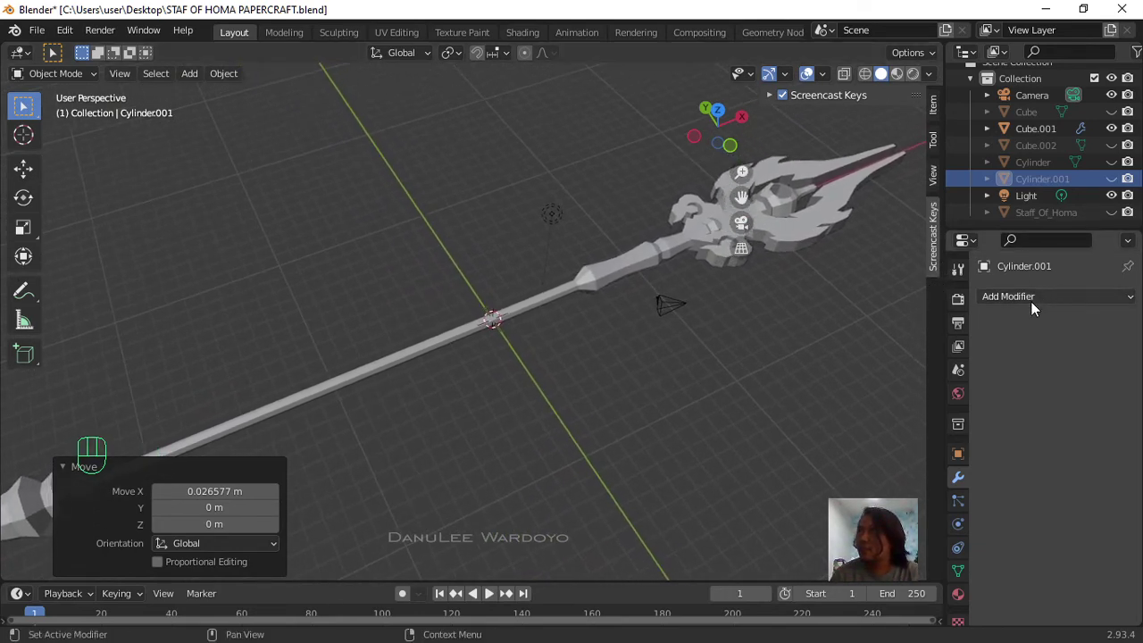
scroll(848, 302, down, 3)
click(1035, 128)
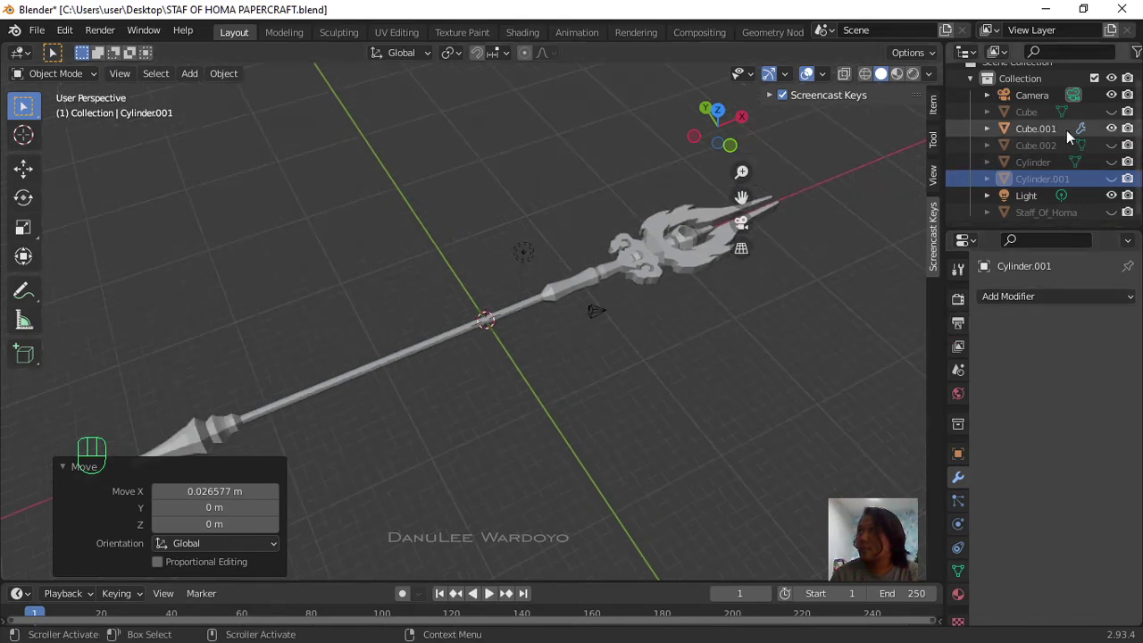
middle_drag(721, 330, 470, 360)
scroll(771, 442, up, 5)
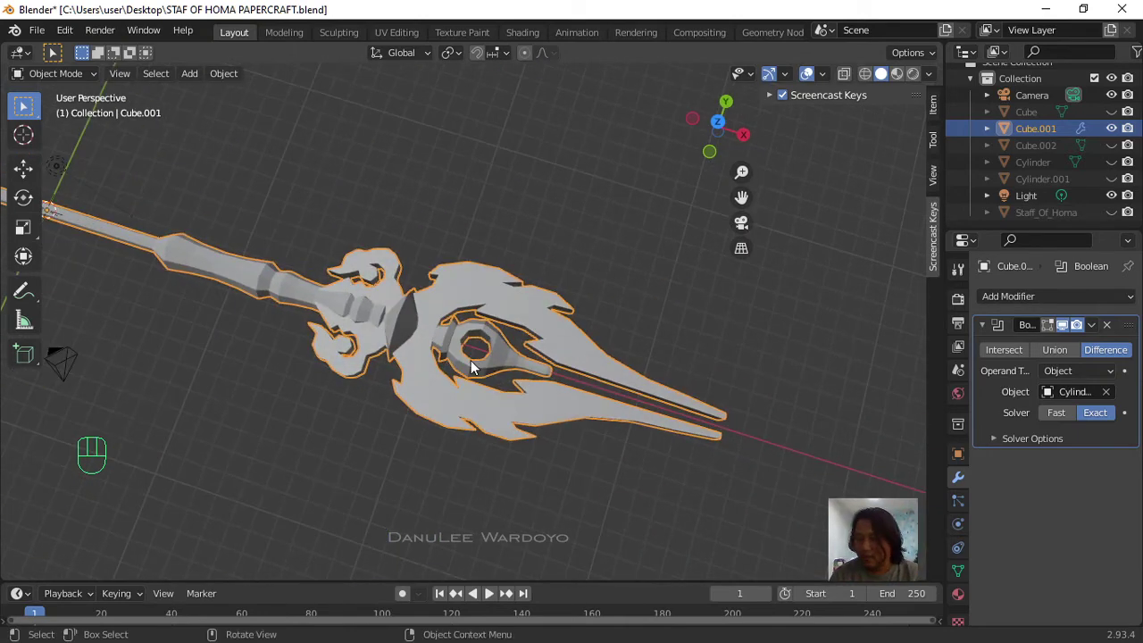
key(KP_7)
scroll(510, 412, up, 2)
scroll(511, 412, up, 3)
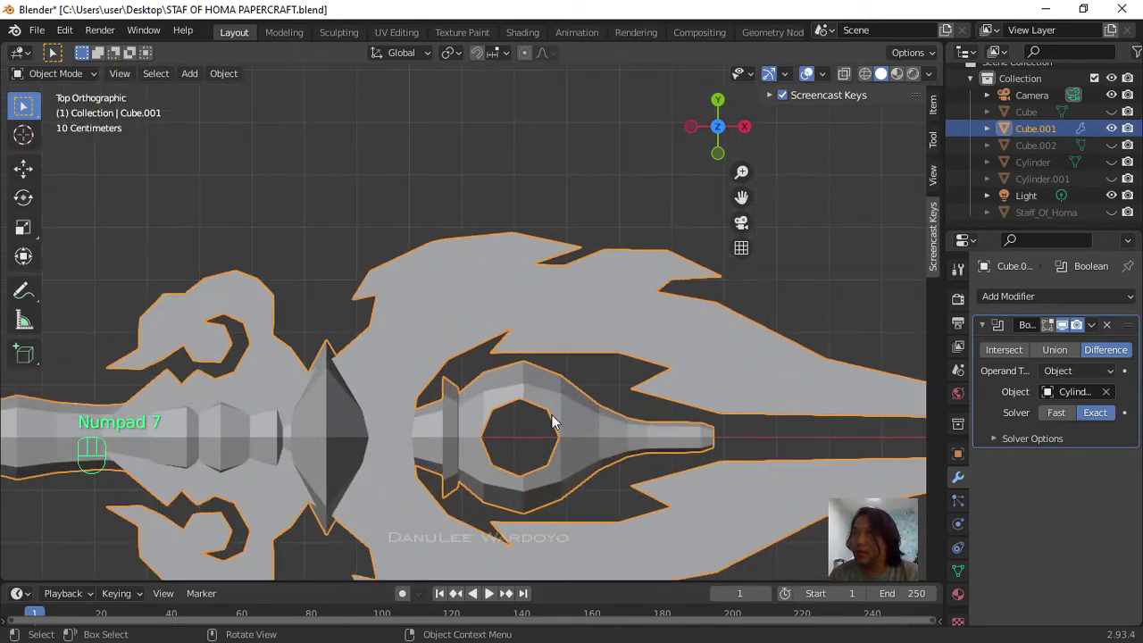
shift+middle_drag(545, 455, 440, 396)
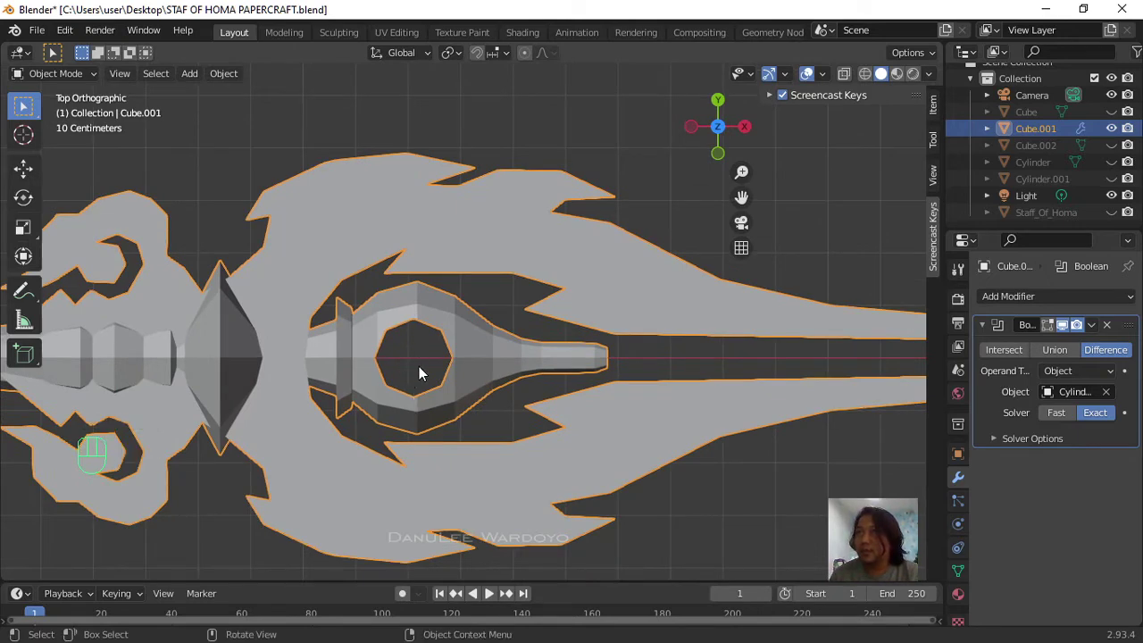
click(1089, 325)
click(1033, 349)
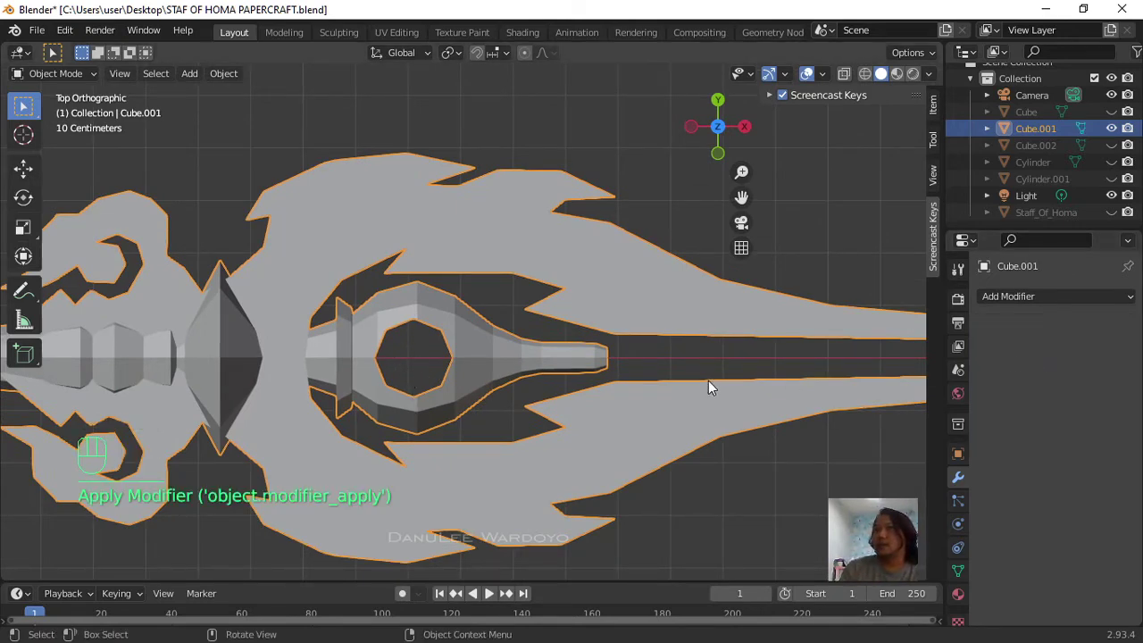
Step: Inspect the cut orb and switch the staff mesh Cube.001 to Edit Mode
scroll(608, 432, down, 3)
click(653, 447)
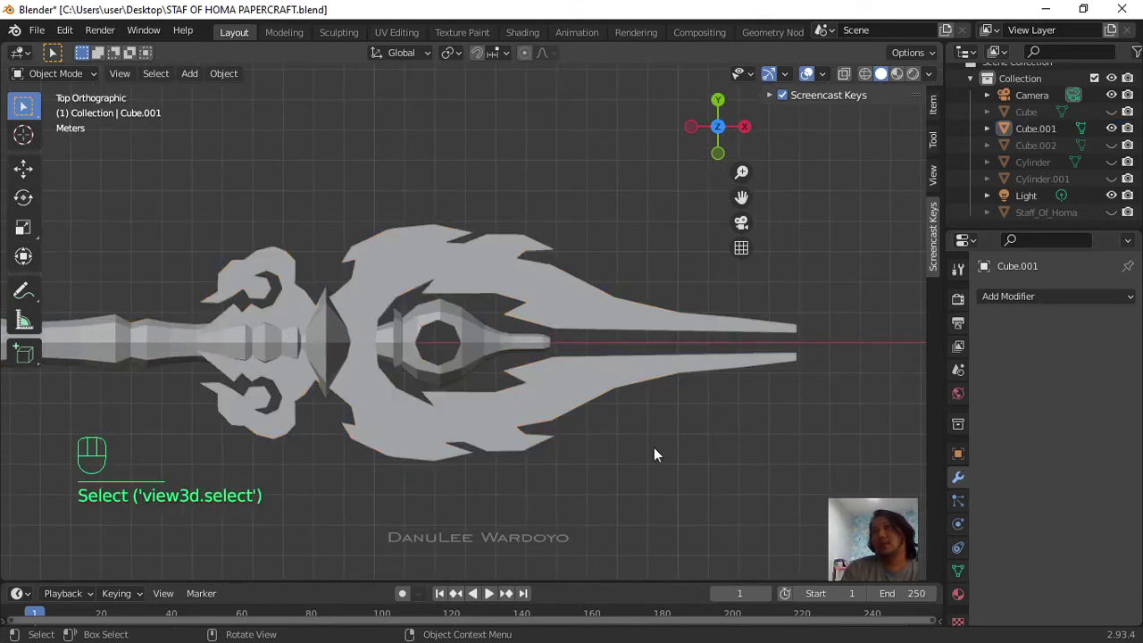
scroll(530, 399, down, 1)
middle_drag(529, 399, 457, 363)
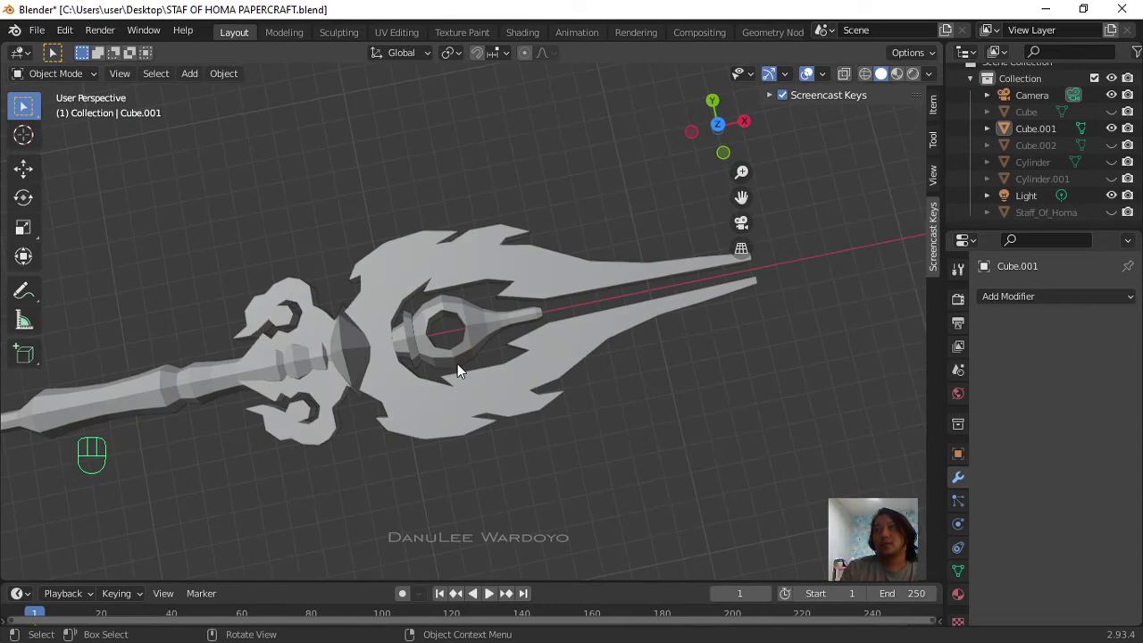
click(541, 383)
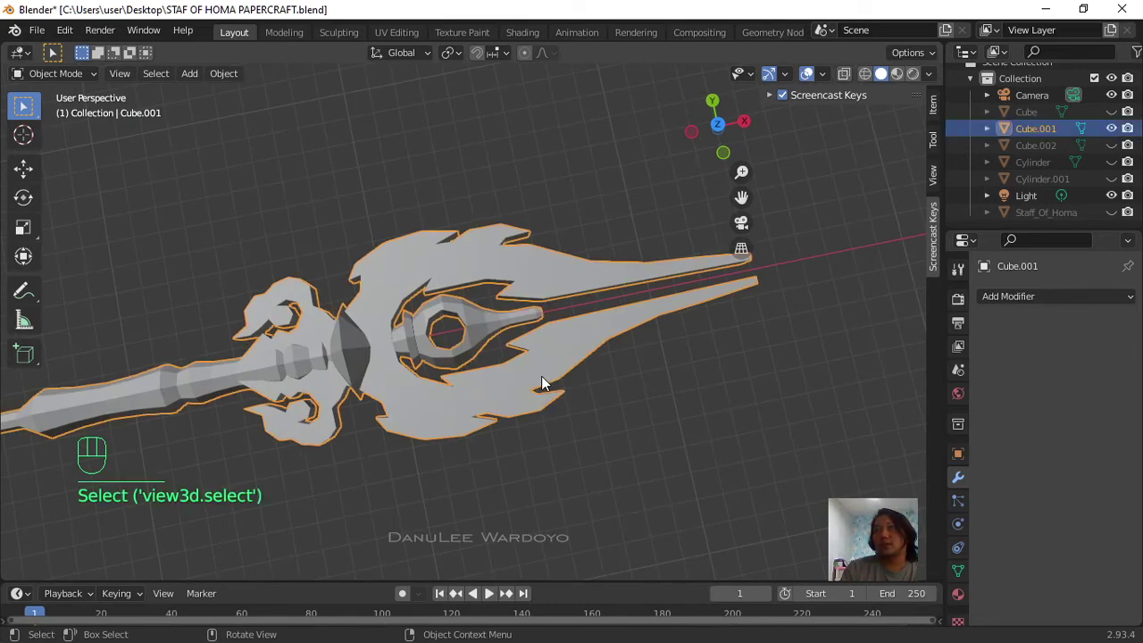
click(42, 74)
click(41, 114)
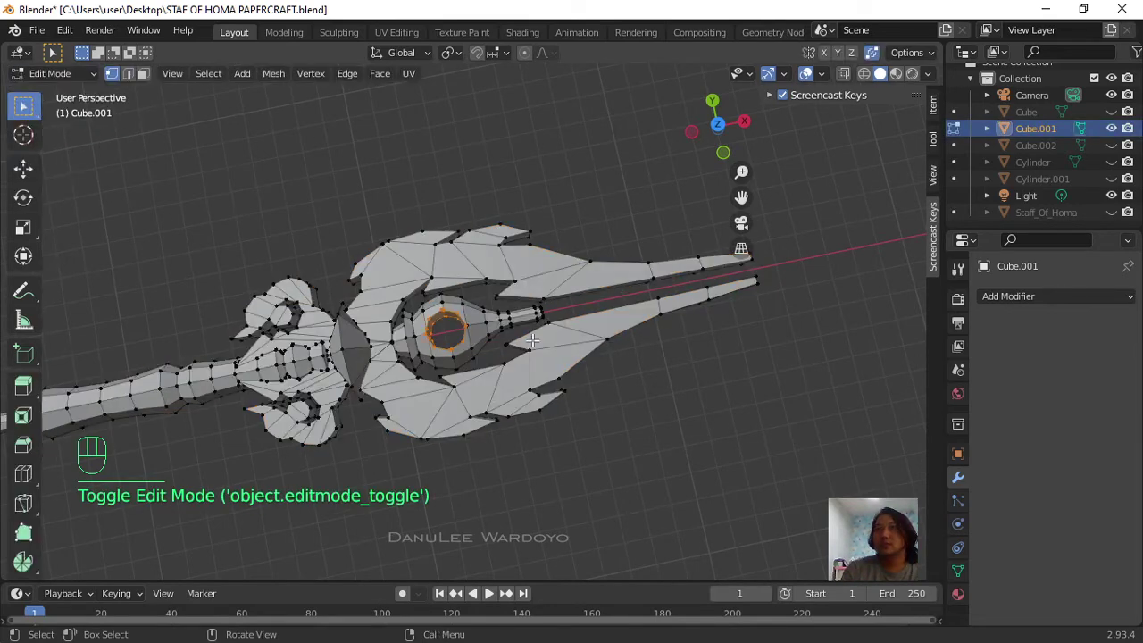
Step: Vertex-slide the stray vertex beside the hole's rim, on the blade-tip side, by factor 1.000 onto the adjacent rim vertex
scroll(497, 336, up, 6)
mouse_move(497, 335)
middle_down()
mouse_move(517, 327)
mouse_move(503, 322)
middle_up()
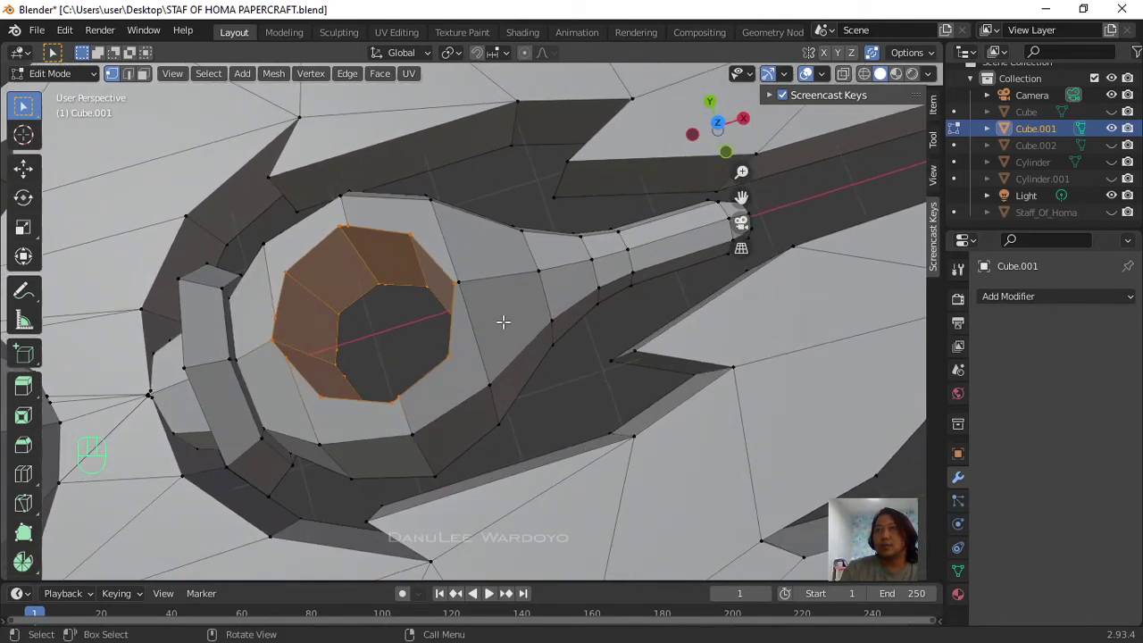
click(466, 277)
scroll(482, 285, up, 5)
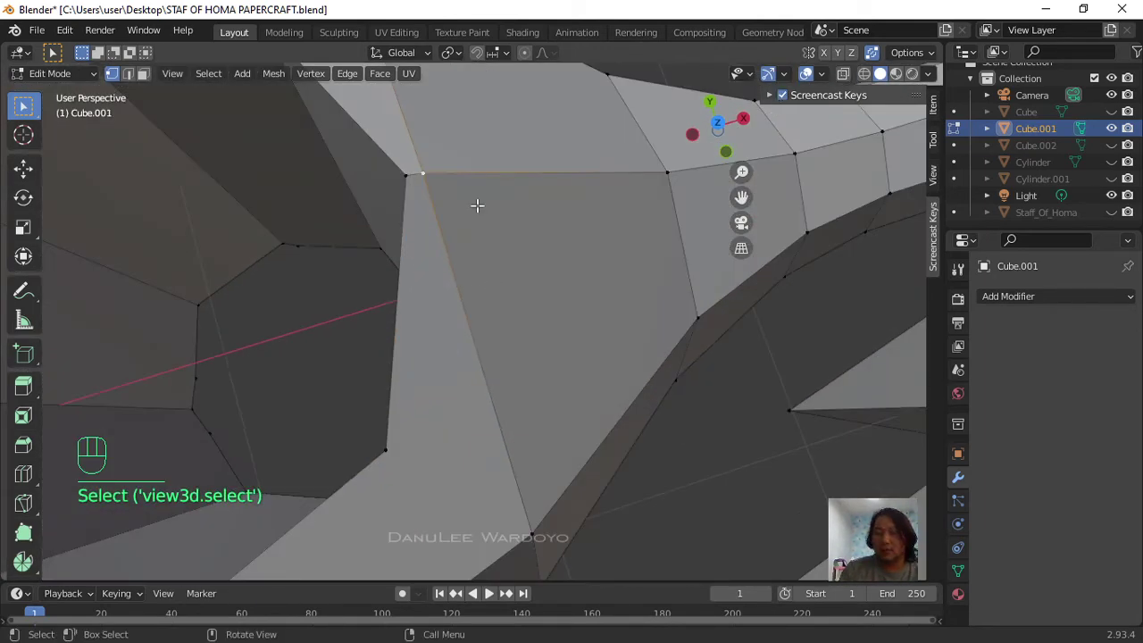
key(g)
key(g)
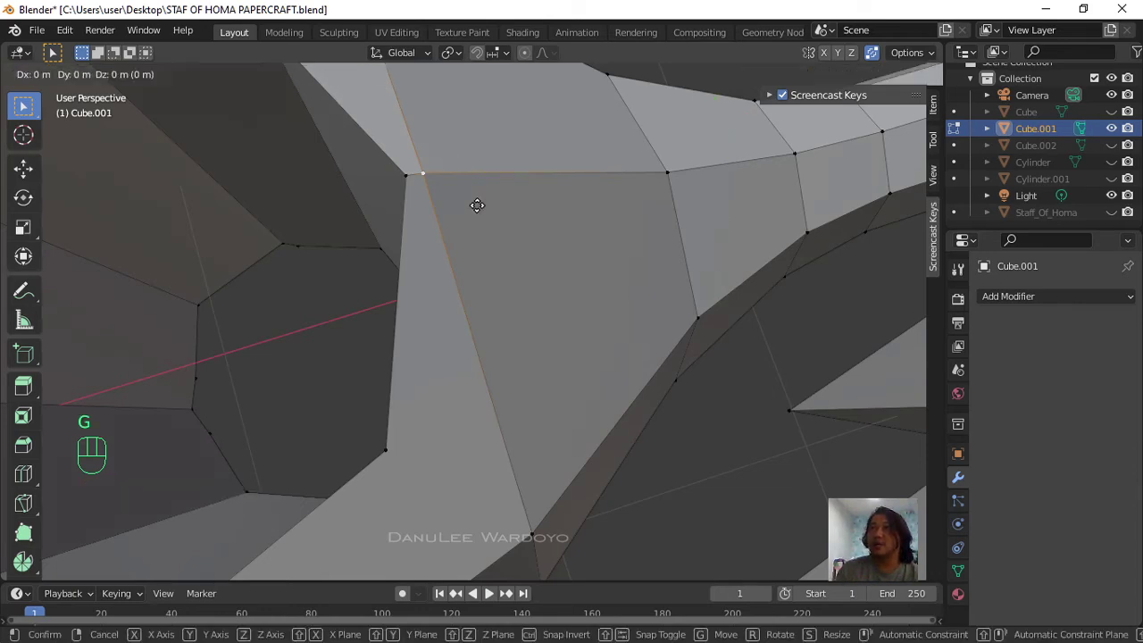
click(436, 212)
Step: Vertex-slide the extra rim vertex on the hole's collar side by factor 1.000 onto the corner at the orb's centre line
scroll(438, 214, down, 4)
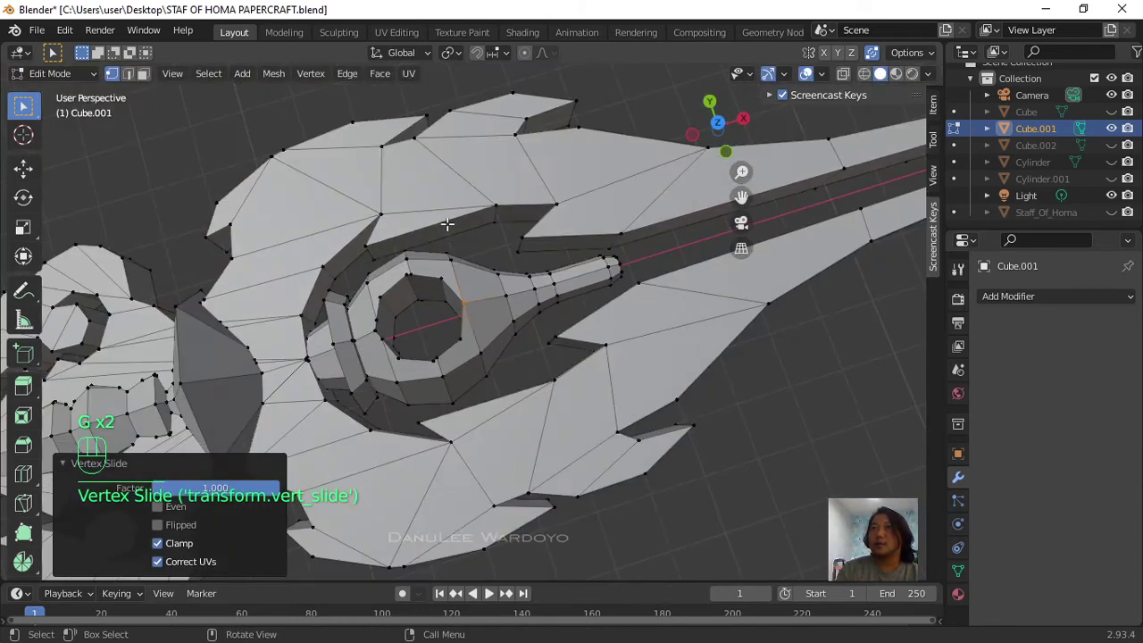
scroll(412, 280, up, 2)
scroll(412, 280, up, 2)
shift+middle_drag(464, 285, 574, 318)
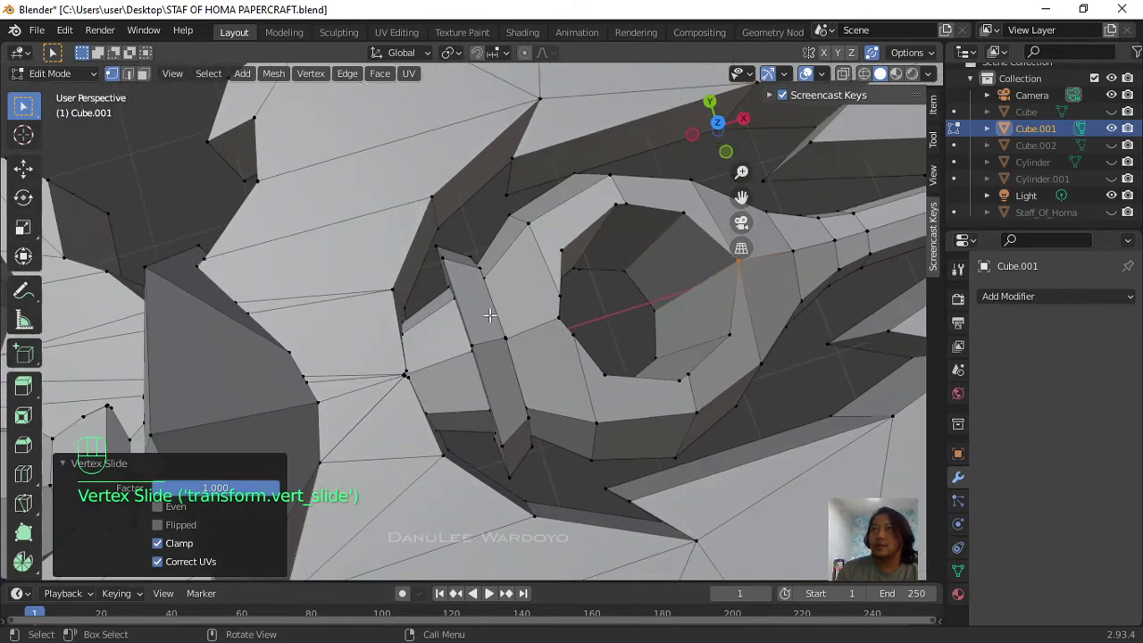
scroll(580, 317, up, 4)
scroll(590, 311, down, 3)
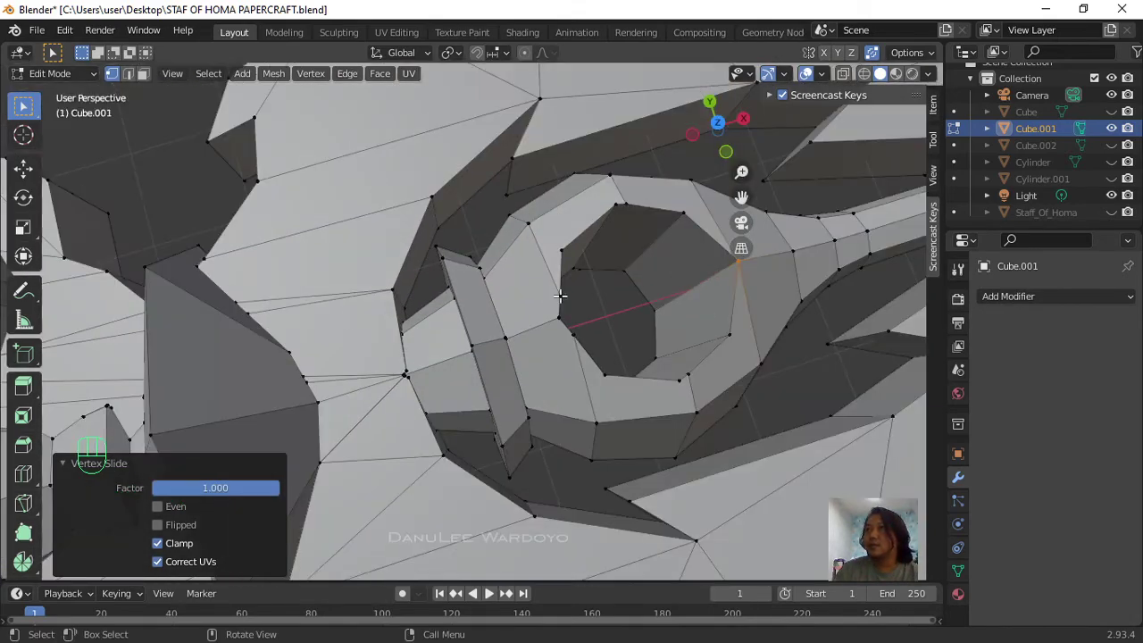
click(560, 295)
middle_drag(594, 291, 556, 299)
scroll(549, 308, up, 6)
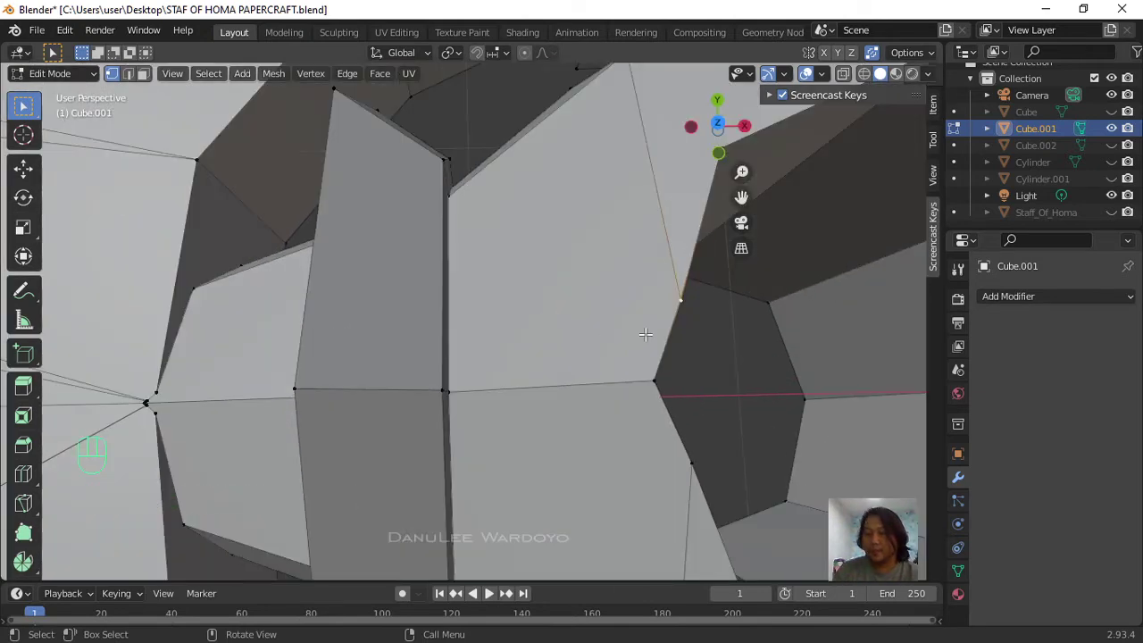
key(g)
key(g)
click(594, 447)
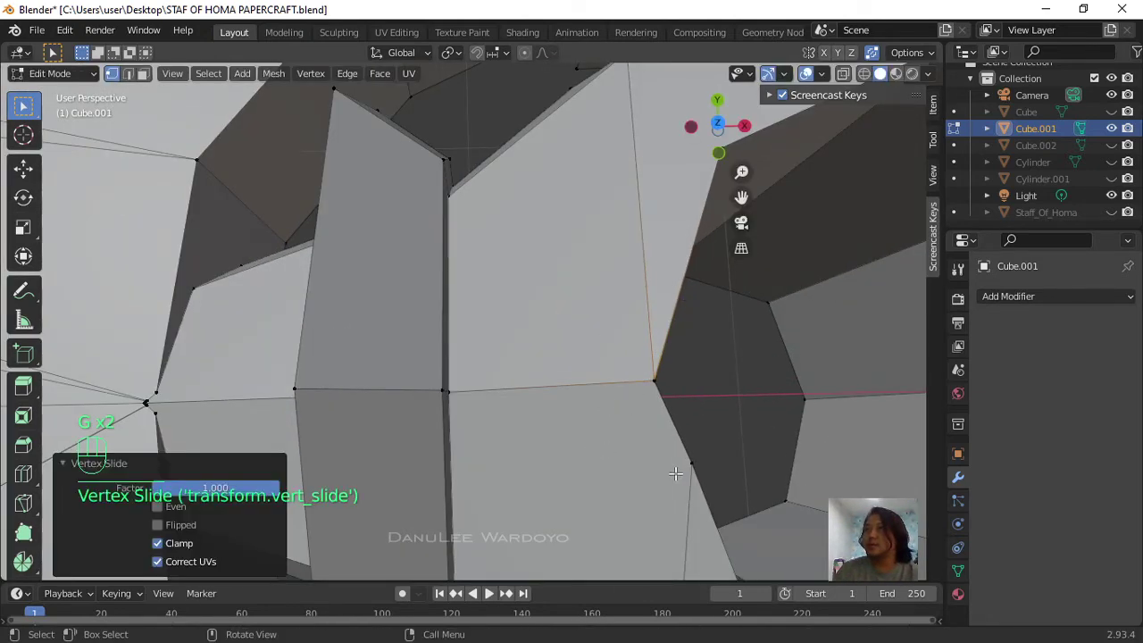
Step: Vertex-slide the extra rim vertex on the other side of the hole's centre line by factor 1.000 onto the same corner
key(g)
key(g)
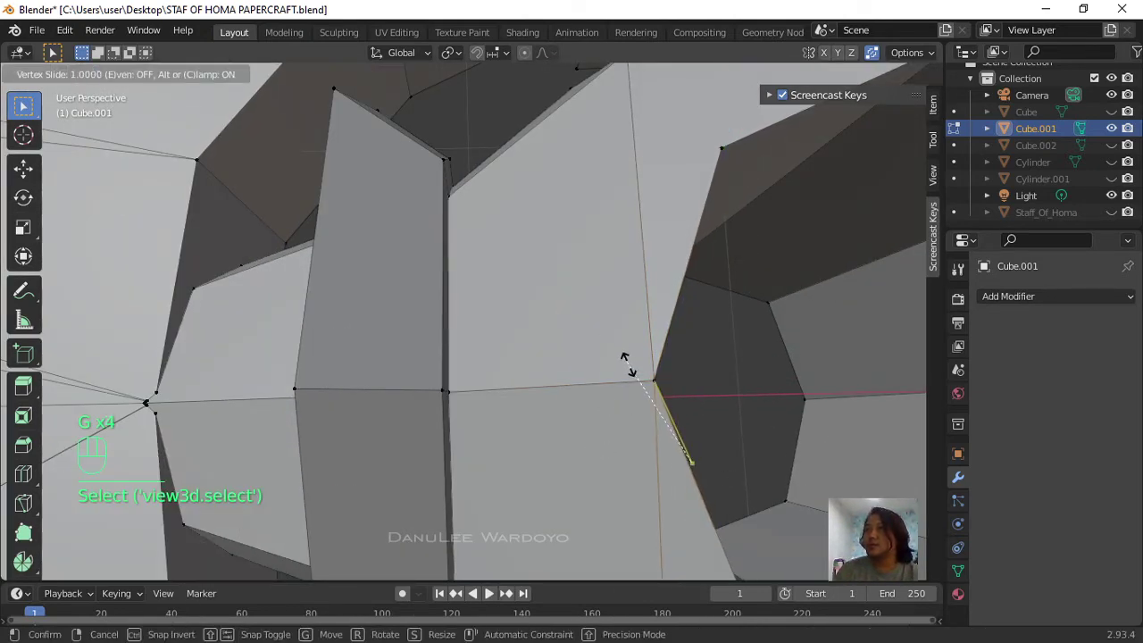
click(643, 373)
scroll(643, 373, down, 6)
scroll(658, 387, up, 2)
scroll(536, 375, down, 3)
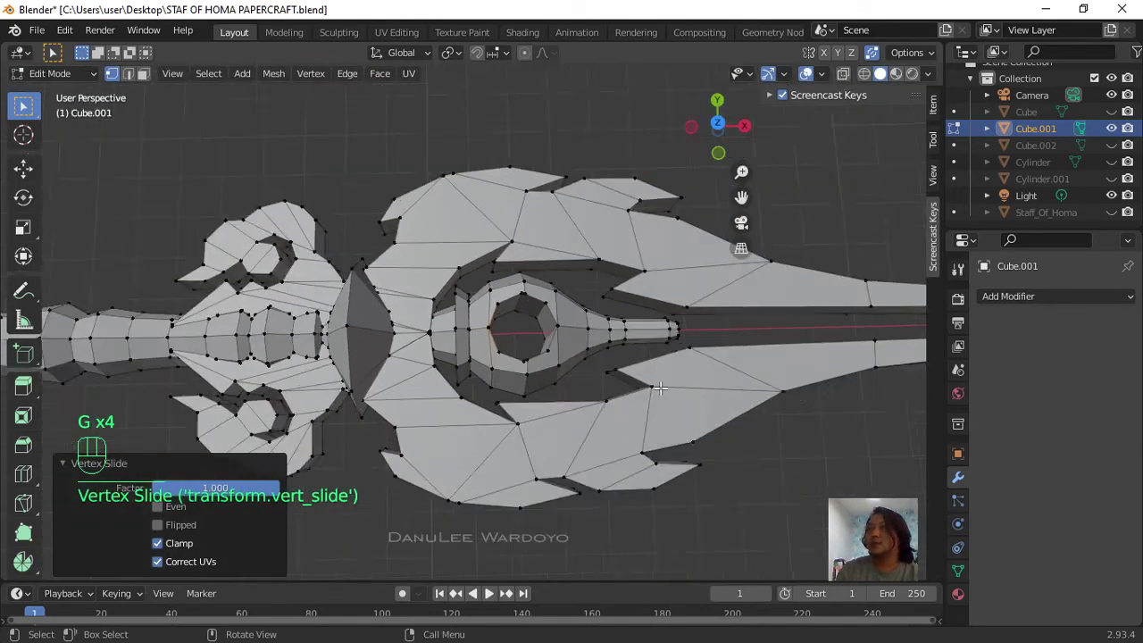
mouse_move(505, 374)
middle_down()
mouse_move(526, 397)
mouse_move(507, 386)
middle_up()
Step: Show the whole staff in top orthographic view with nothing selected and turn on X-ray
key(KP_1)
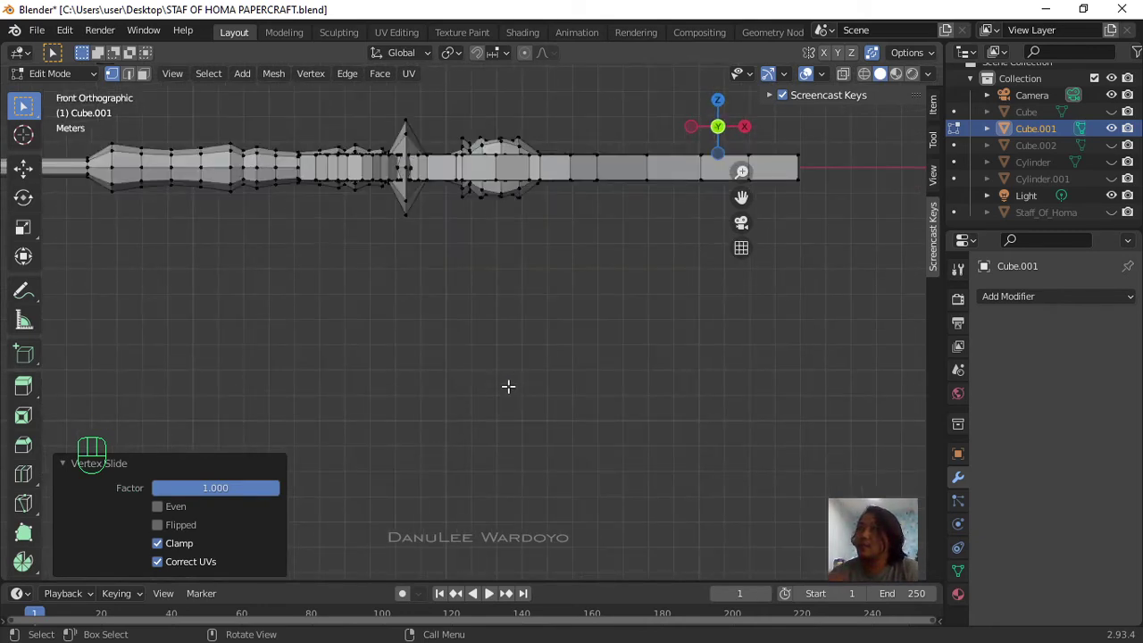
key(KP_7)
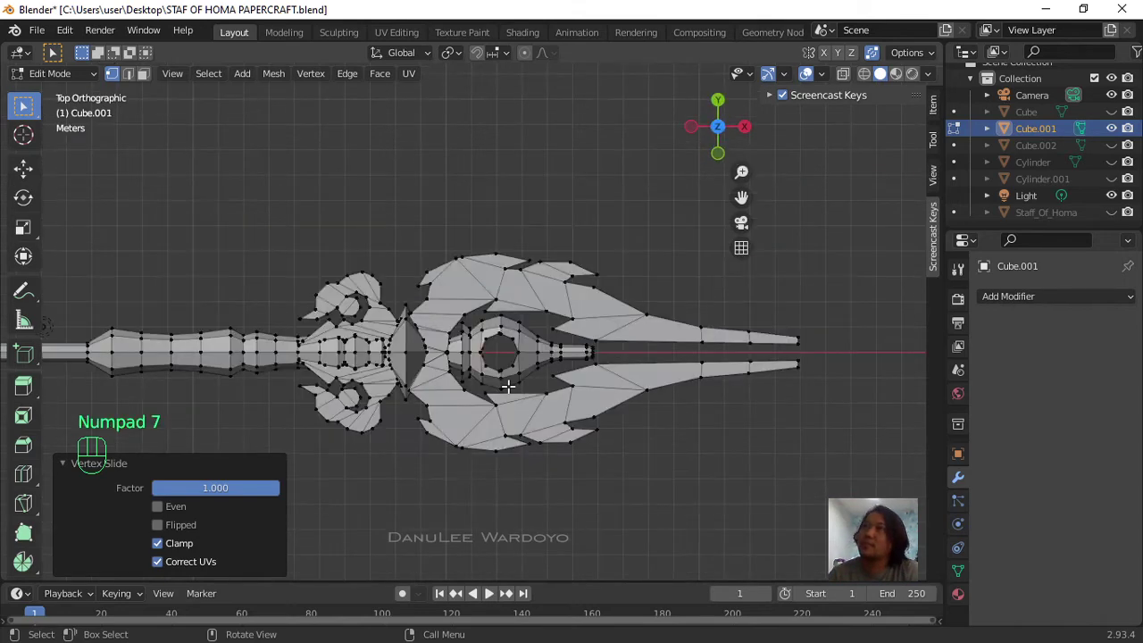
click(588, 239)
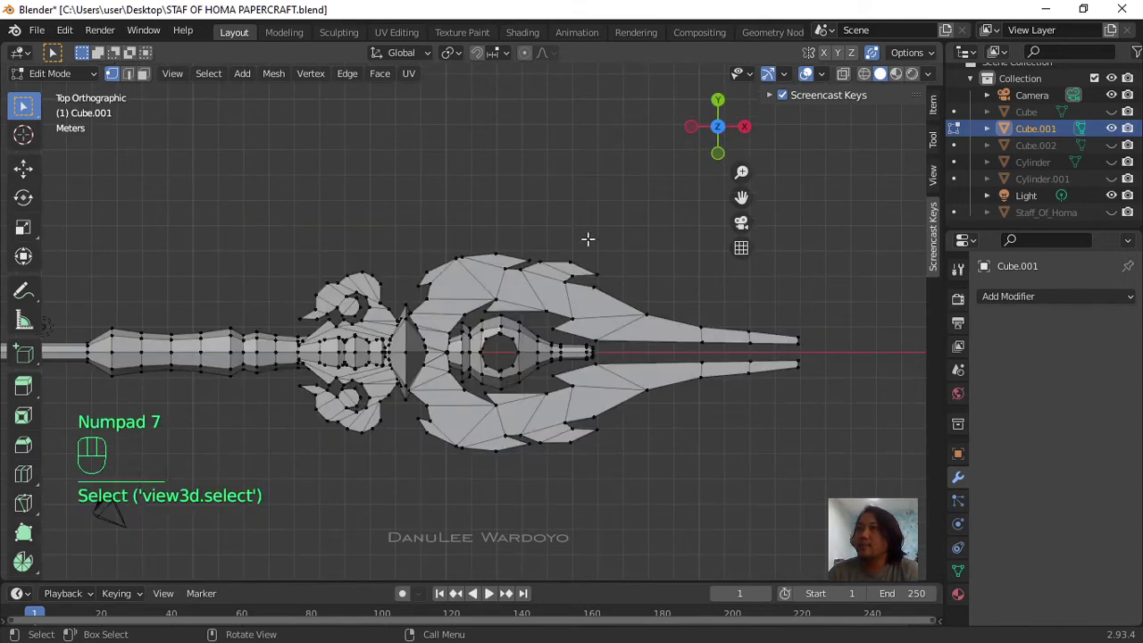
scroll(520, 244, down, 3)
scroll(399, 248, down, 3)
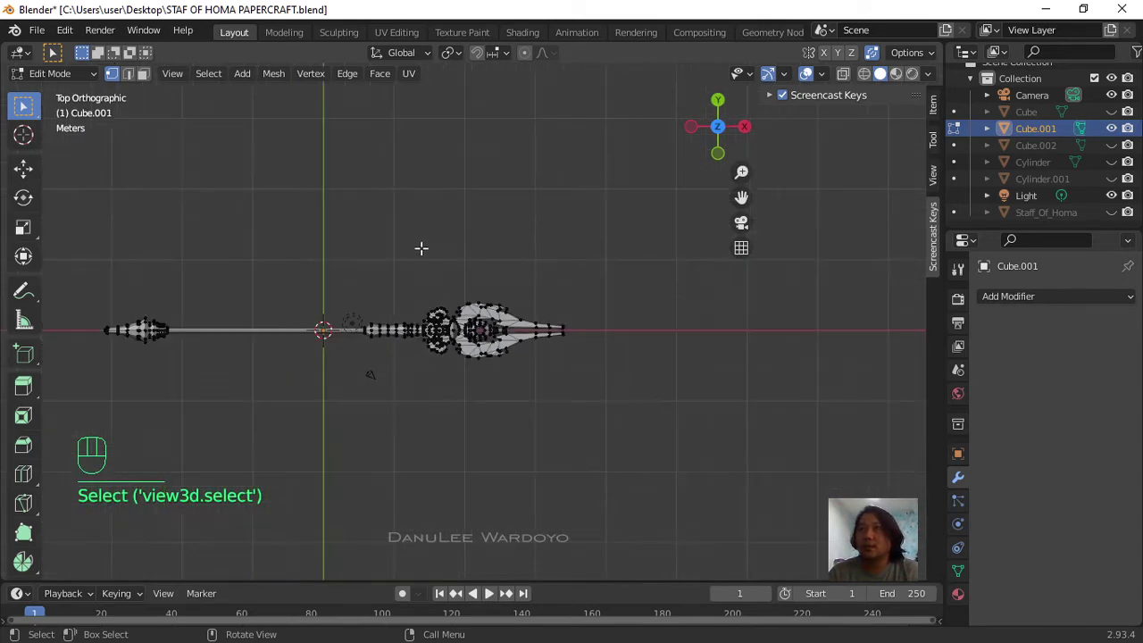
shift+middle_drag(326, 256, 449, 244)
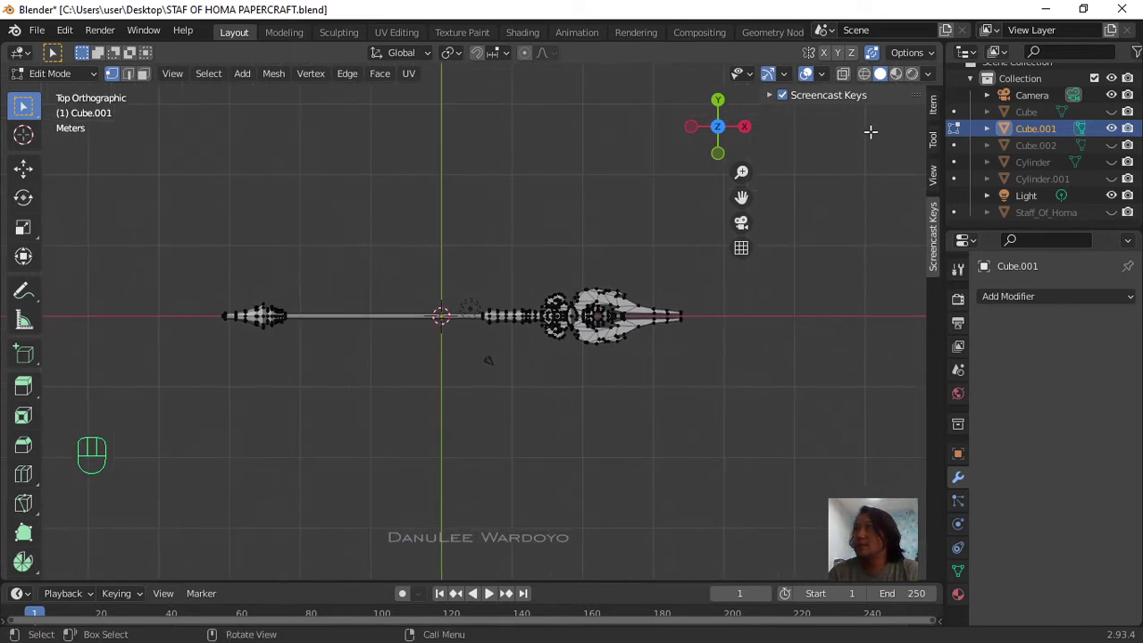
click(843, 73)
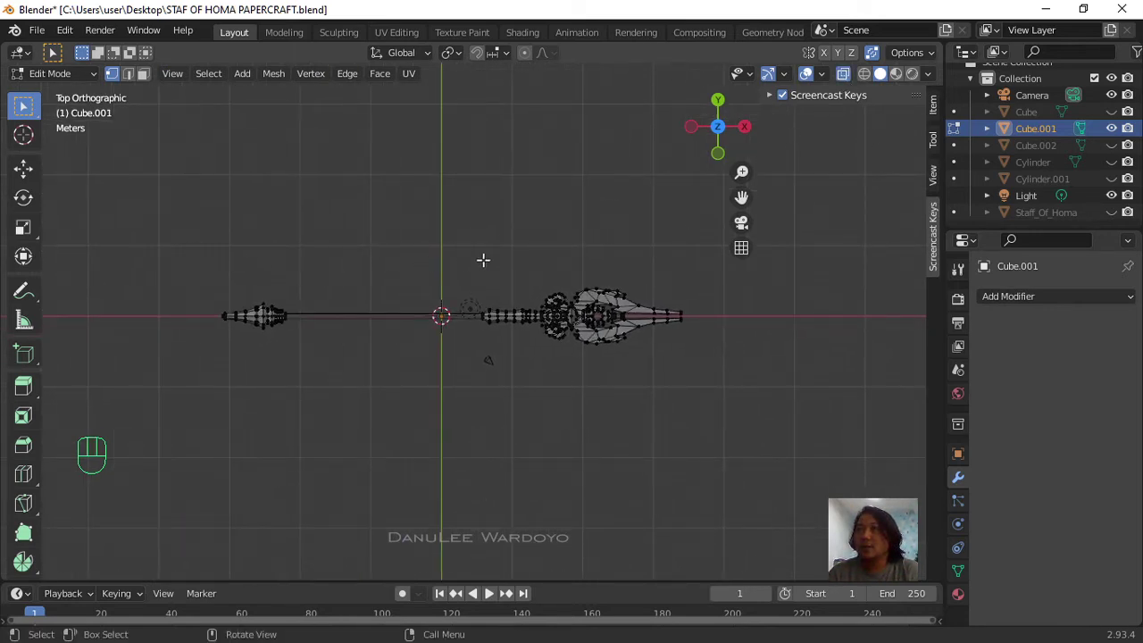
scroll(551, 226, up, 3)
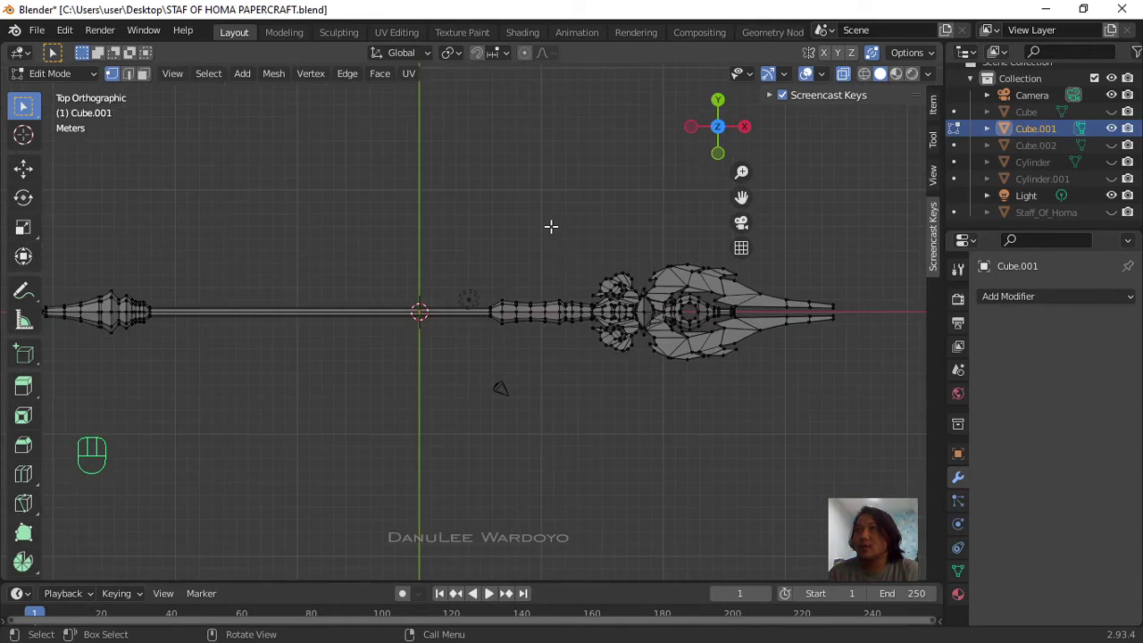
scroll(550, 226, down, 1)
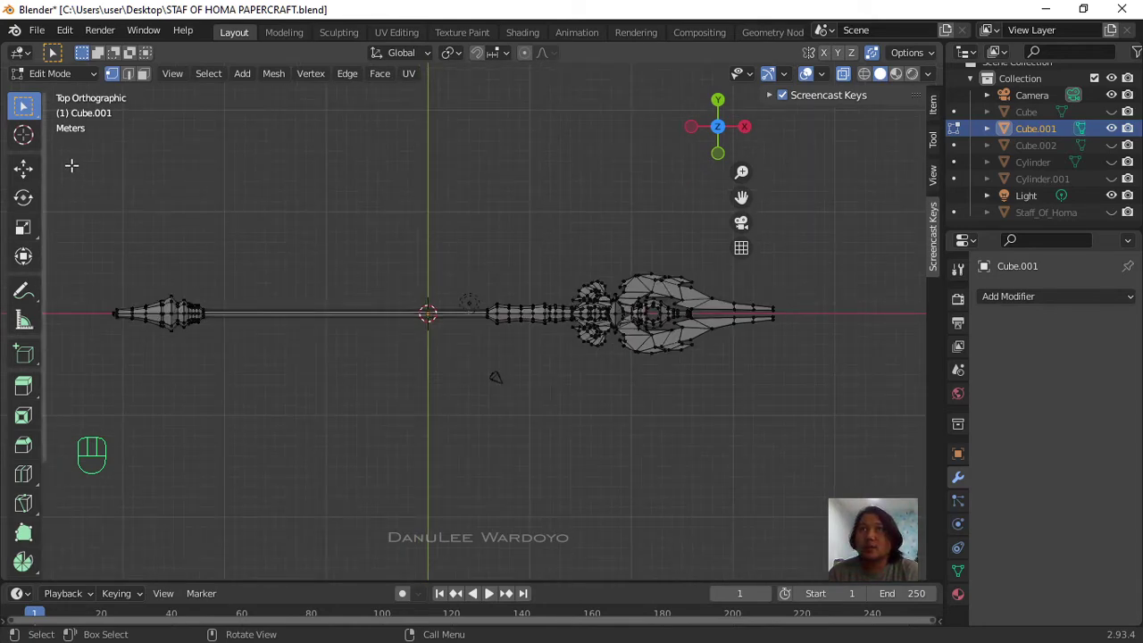
drag(82, 167, 815, 304)
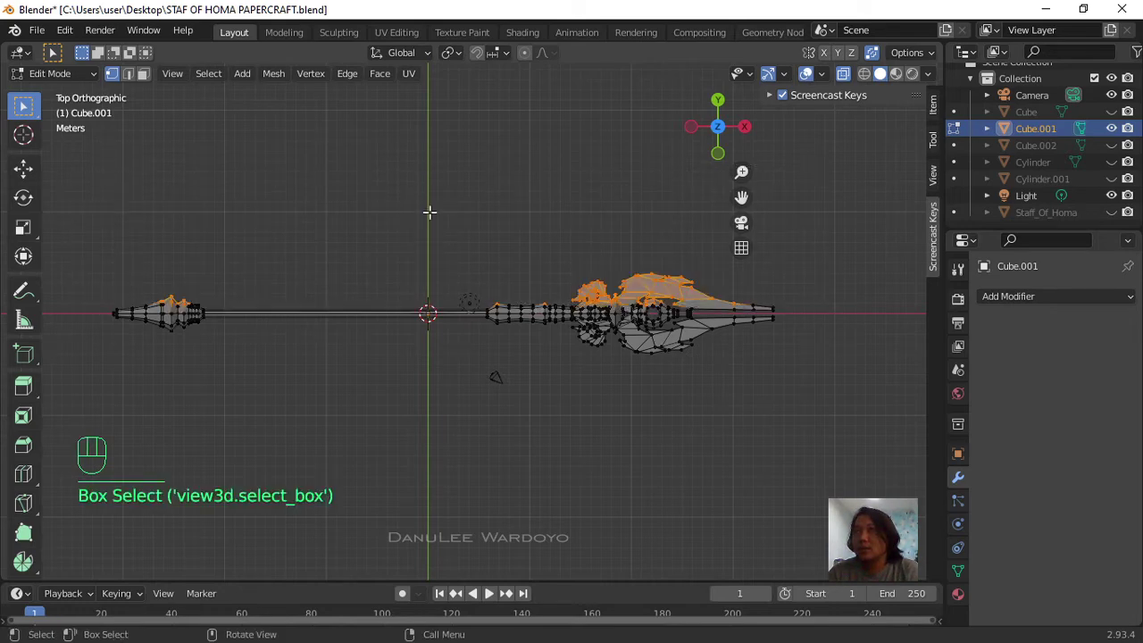
scroll(425, 221, up, 1)
shift+middle_drag(413, 232, 483, 250)
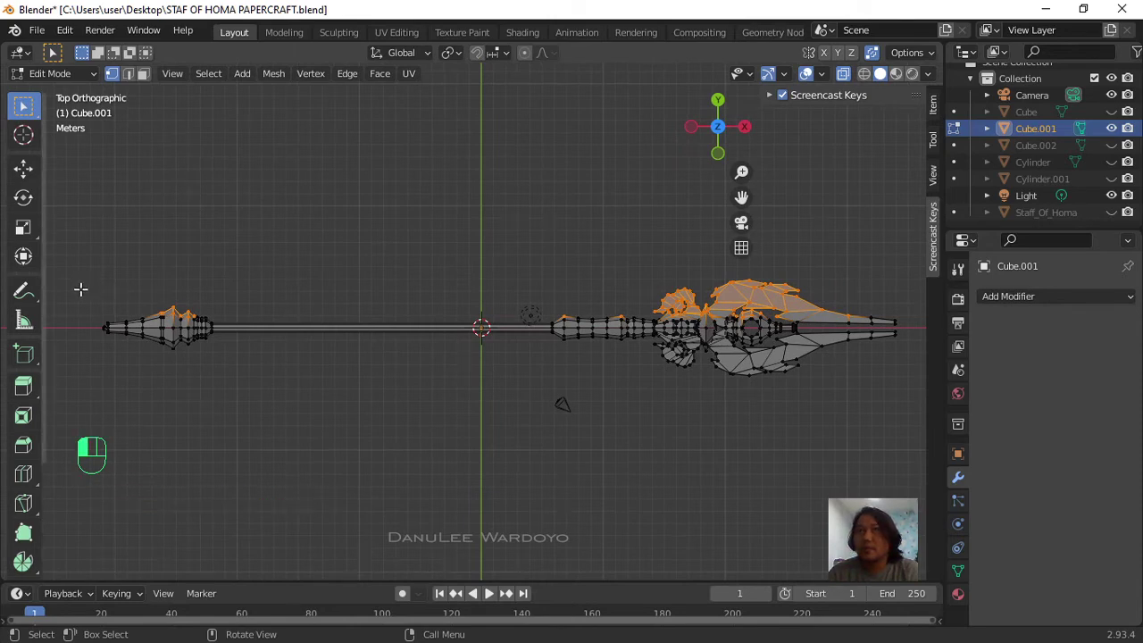
drag(81, 289, 362, 319)
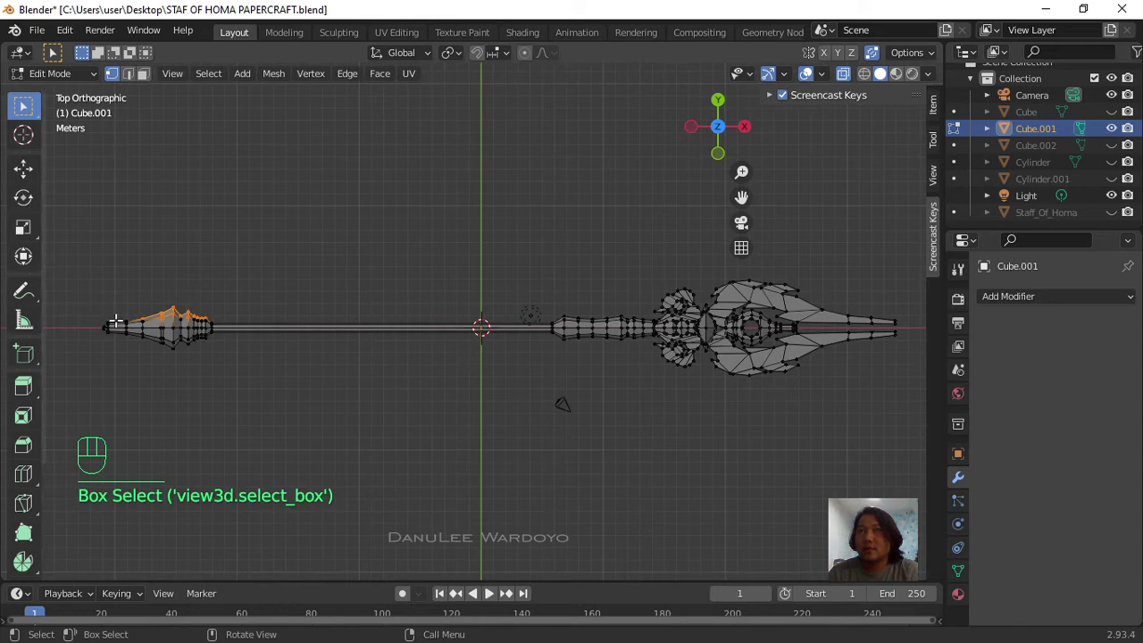
scroll(116, 322, up, 1)
scroll(169, 337, down, 1)
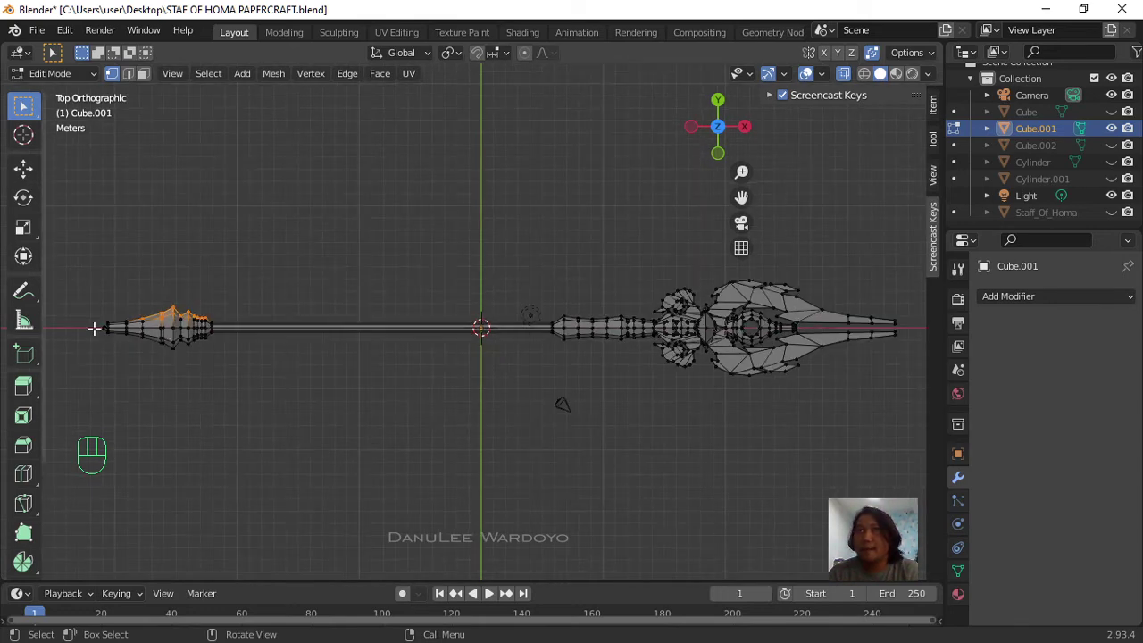
Step: Delete all vertices of the staff's positive-Y half, keeping those on the centre line
drag(101, 326, 907, 251)
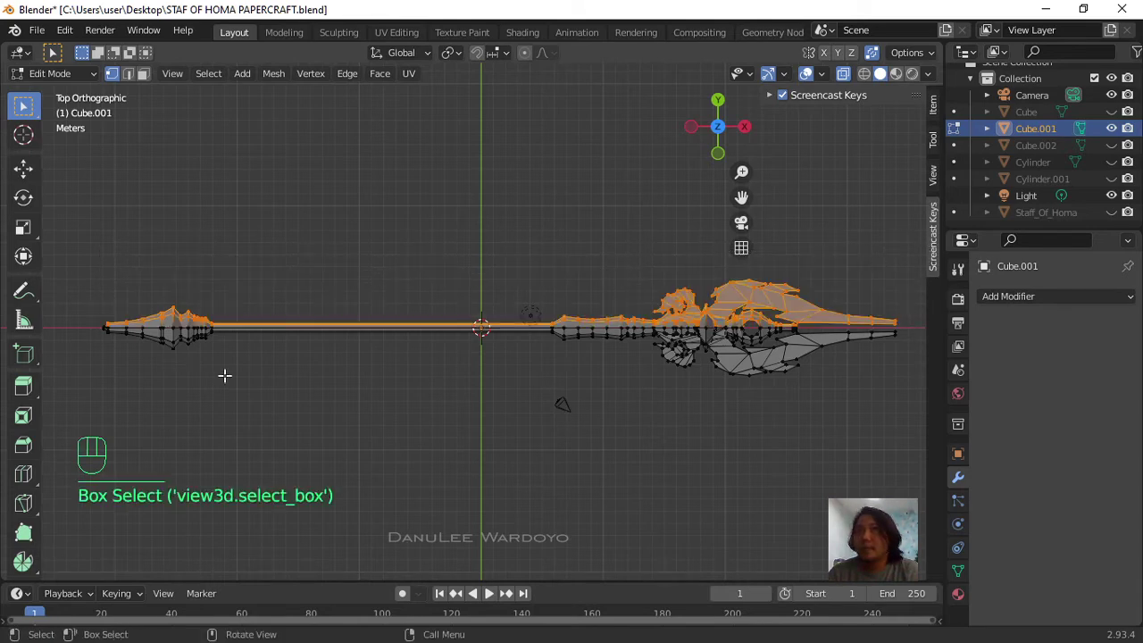
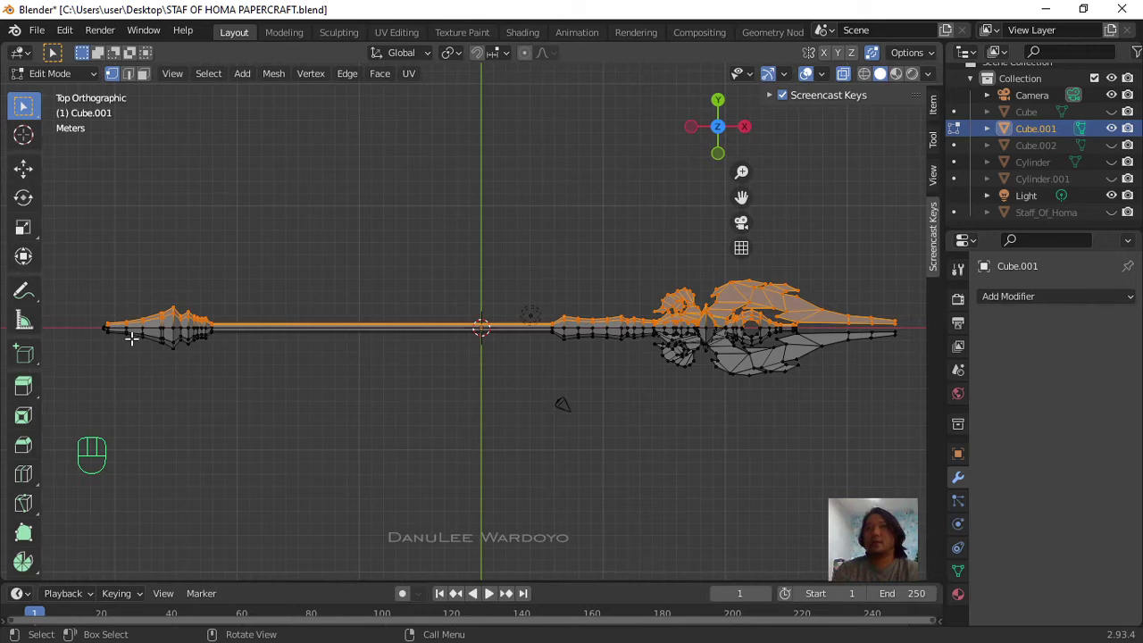
key(x)
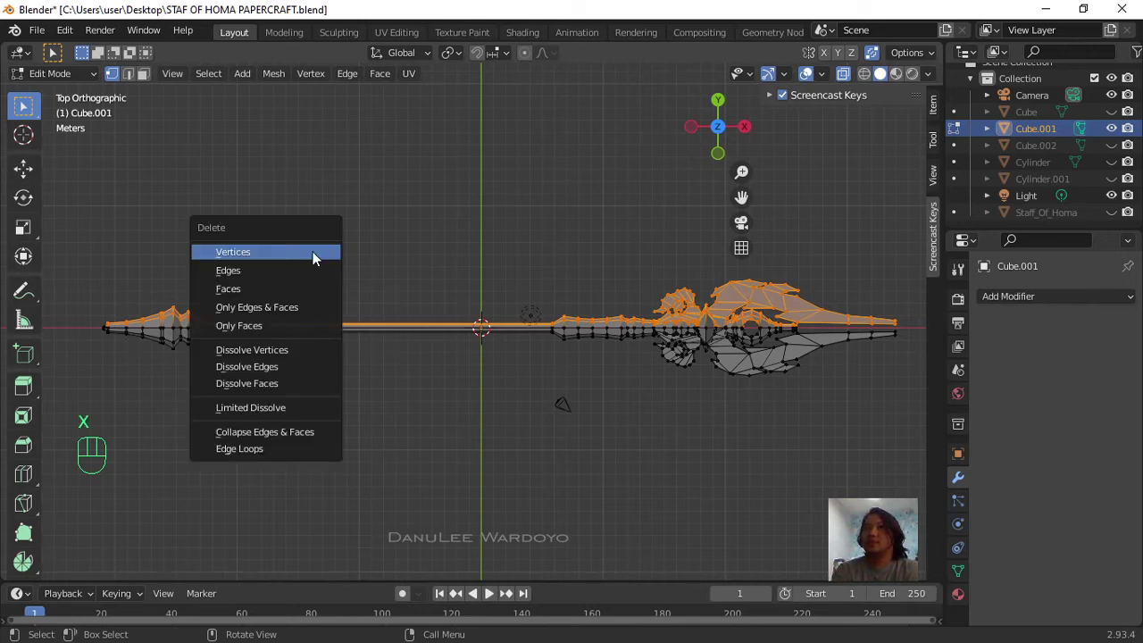
click(312, 254)
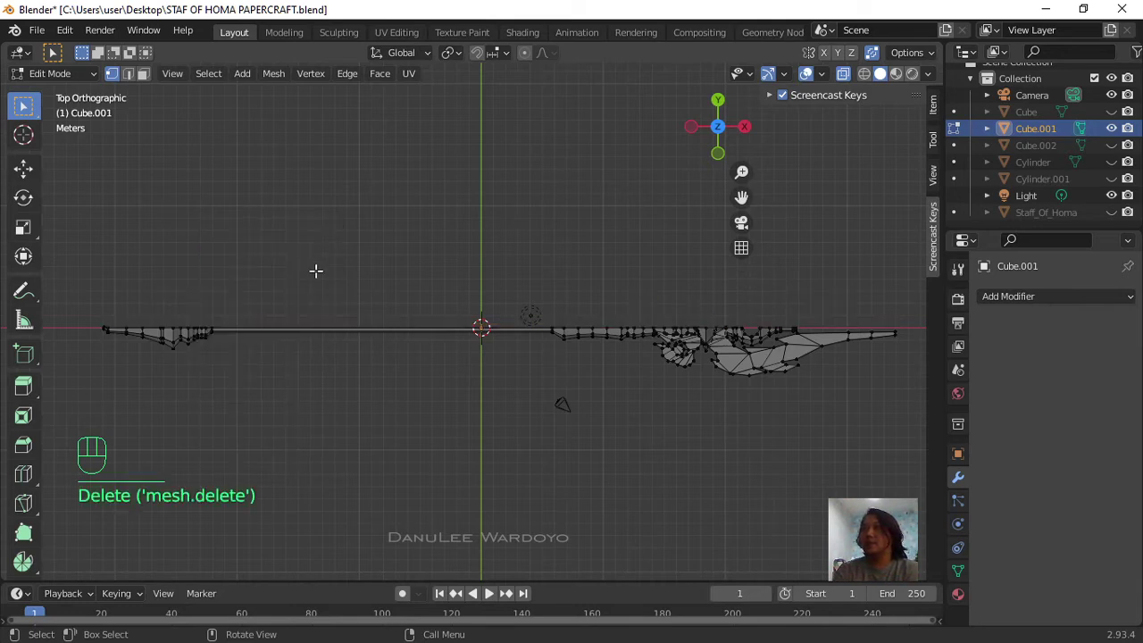
Step: Delete the leftover vertices on the positive-Y side of the centre line at the staff's pommel end
shift+middle_drag(193, 391, 496, 430)
scroll(255, 362, up, 3)
shift+middle_drag(255, 362, 550, 286)
scroll(285, 367, up, 5)
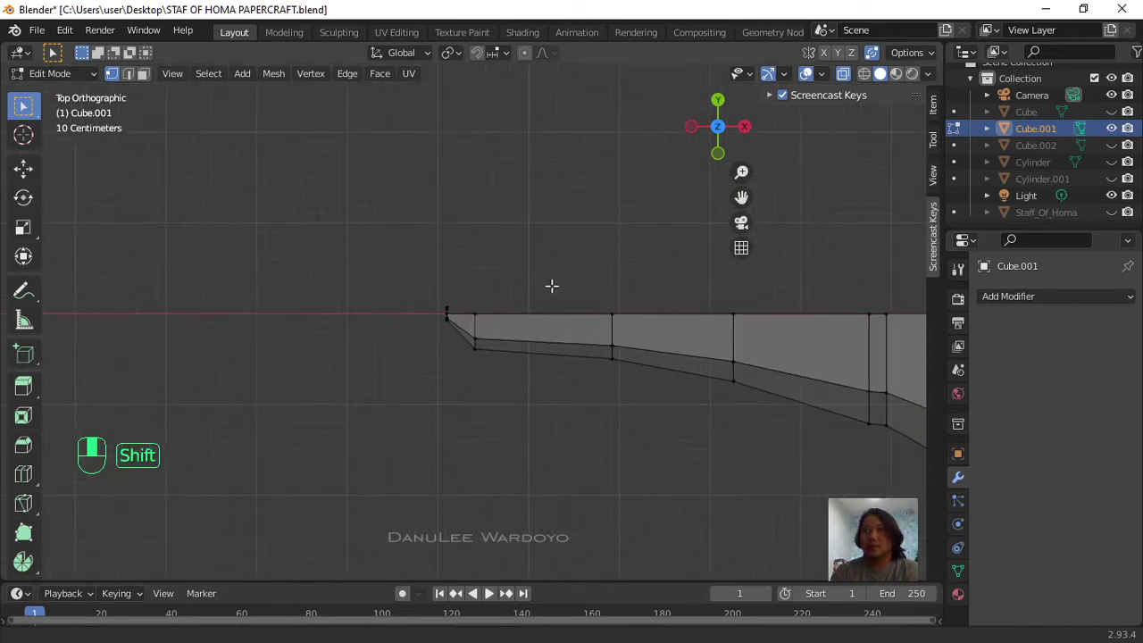
scroll(425, 282, up, 5)
scroll(426, 282, up, 3)
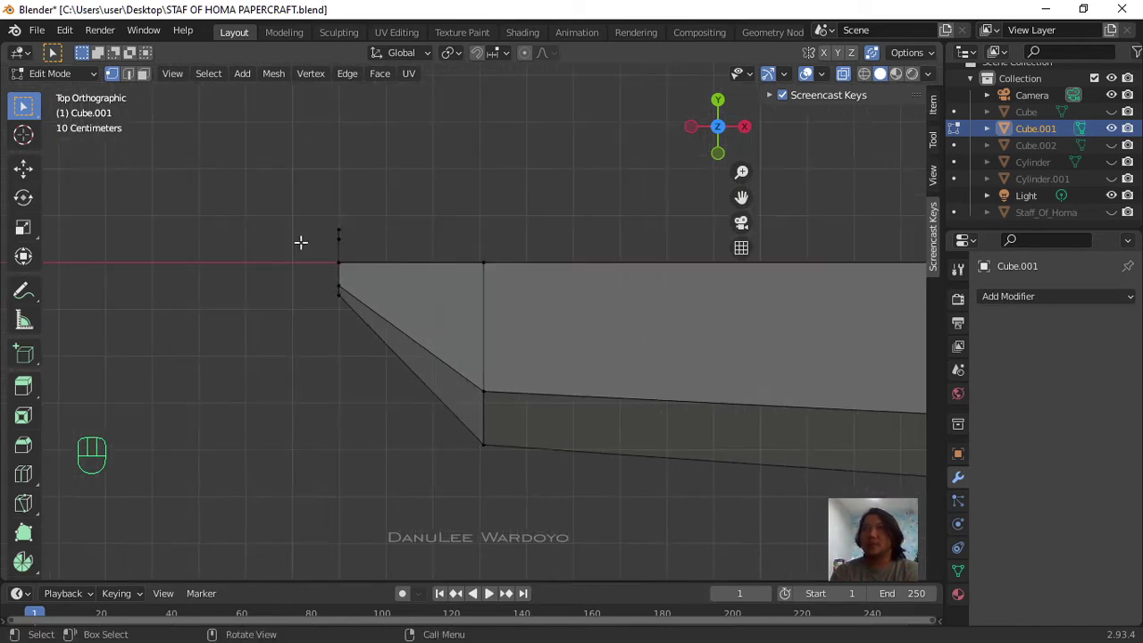
drag(299, 217, 380, 254)
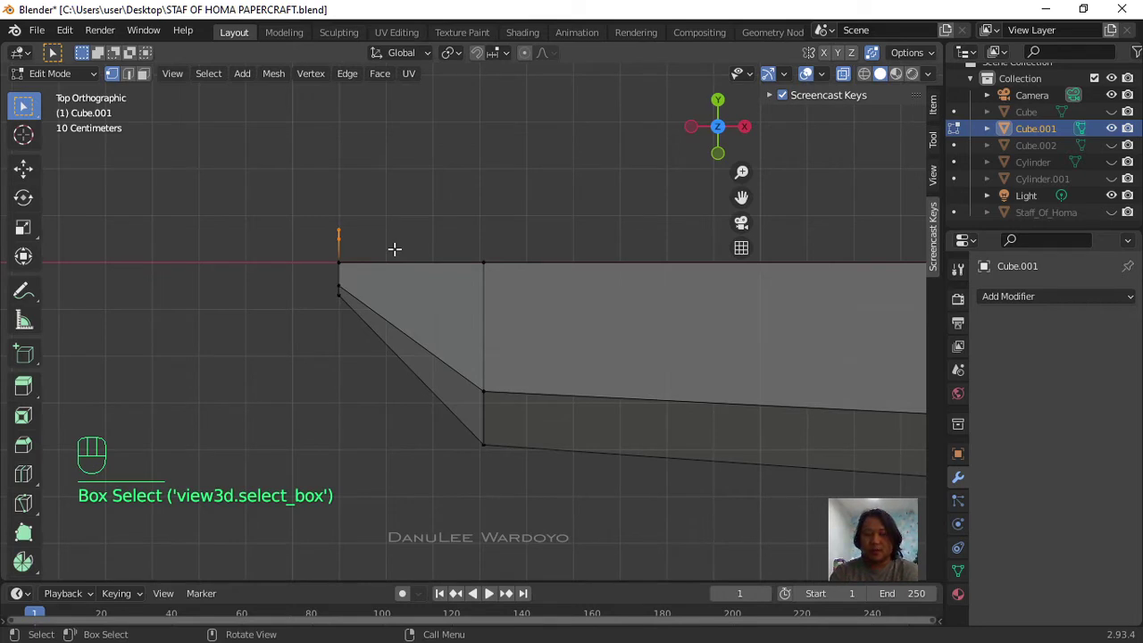
key(x)
click(393, 249)
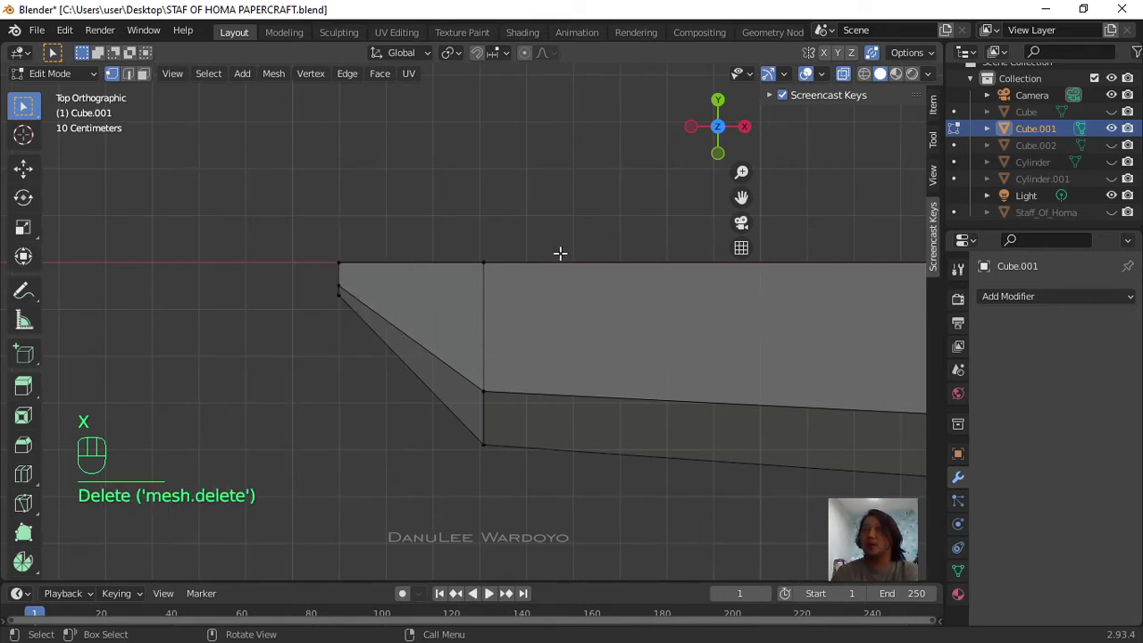
Step: Check the remaining half of the staff along the centre line, from pommel to blade tip, for leftover vertices
scroll(798, 304, down, 5)
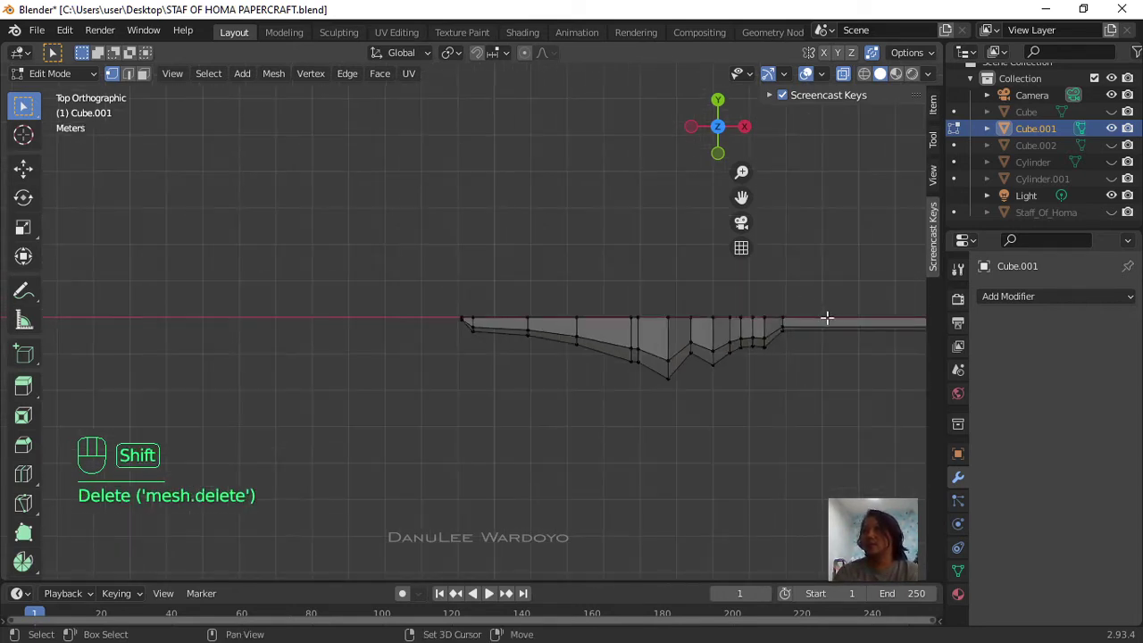
shift+middle_drag(827, 316, 361, 275)
scroll(788, 344, down, 2)
scroll(786, 348, up, 3)
shift+middle_drag(786, 348, 428, 442)
scroll(428, 442, down, 2)
scroll(625, 353, up, 5)
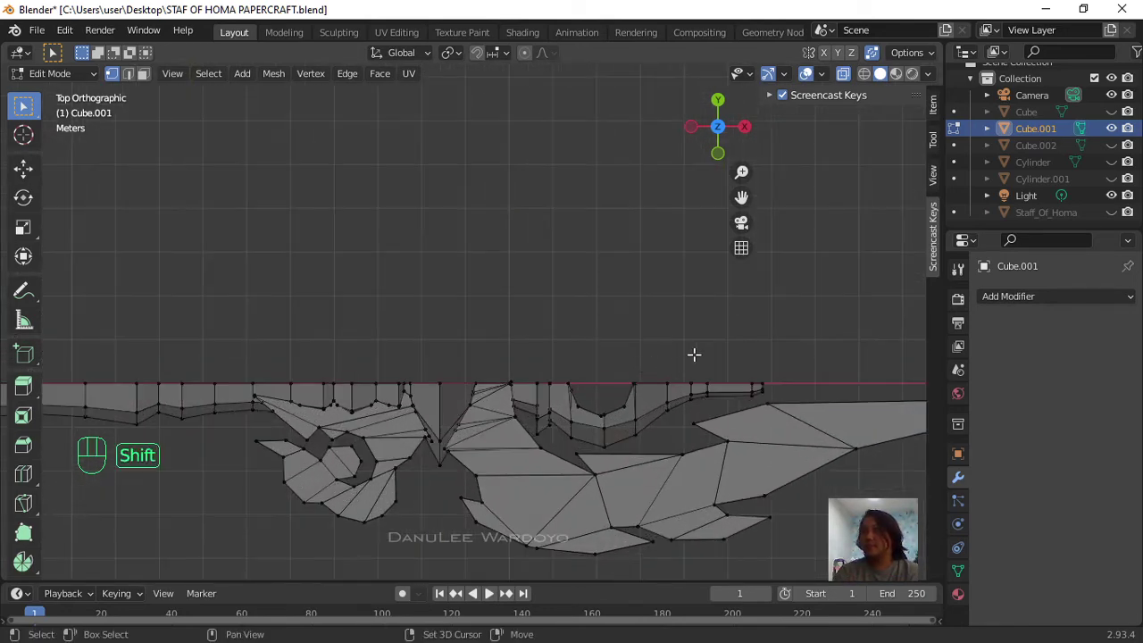
shift+middle_drag(694, 355, 462, 327)
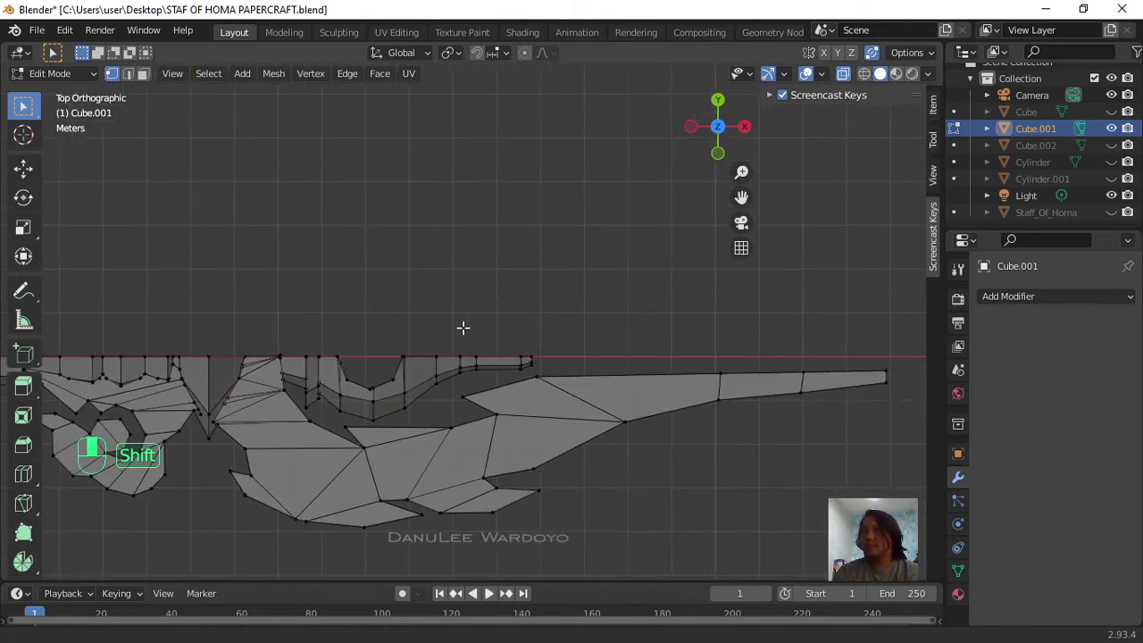
Step: Add a Mirror modifier to Cube.001 that mirrors on the Y axis only, with Clipping enabled
click(1025, 296)
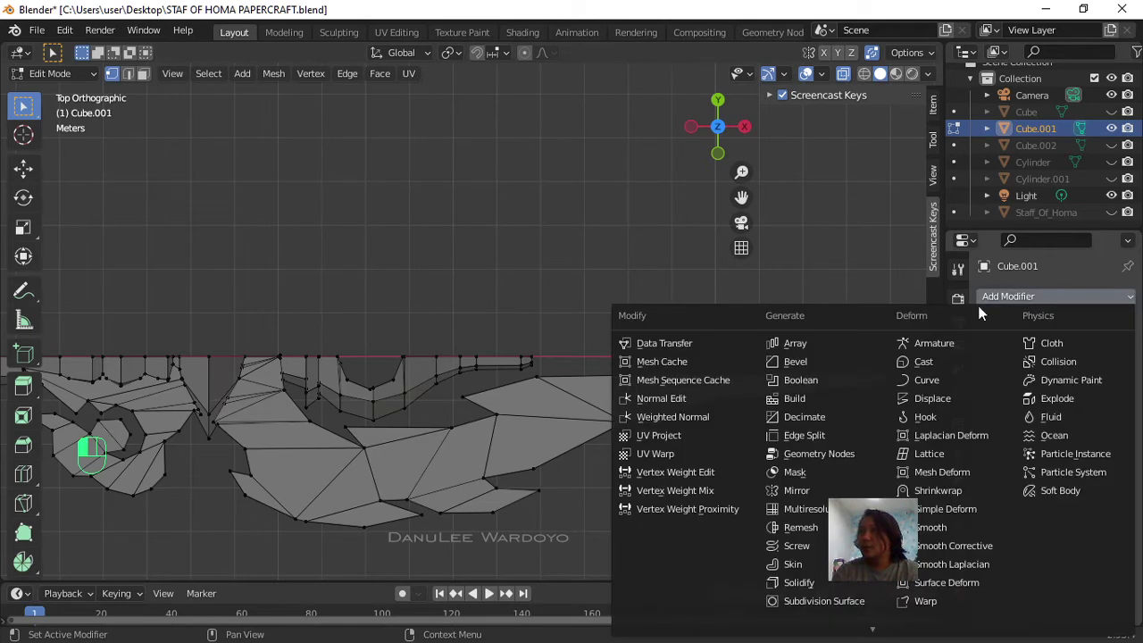
click(816, 497)
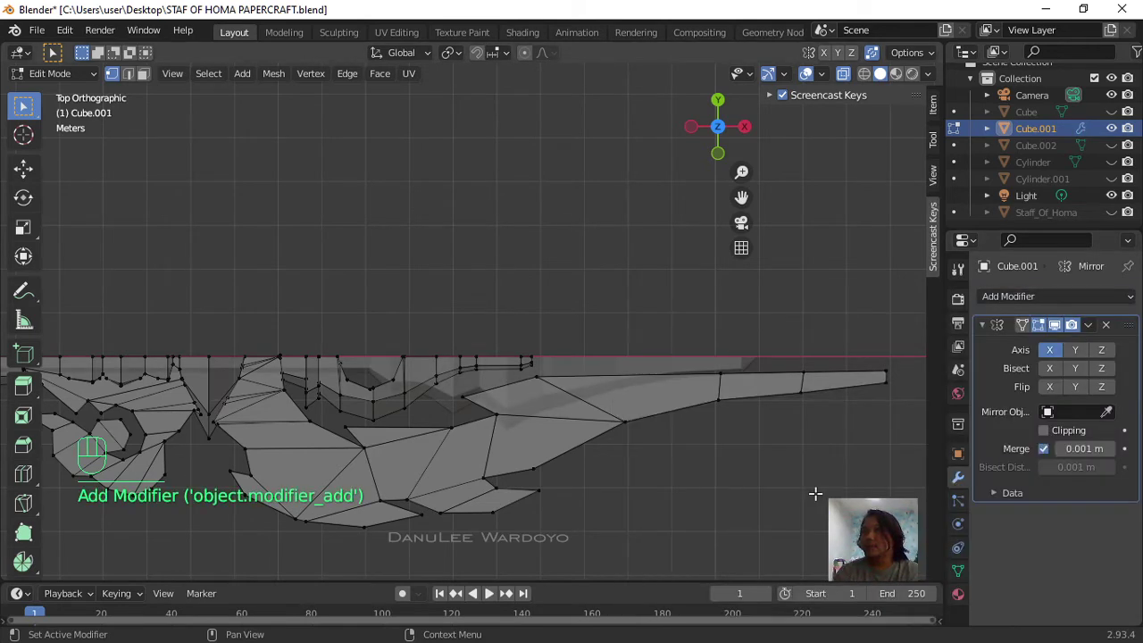
click(1075, 350)
click(1048, 352)
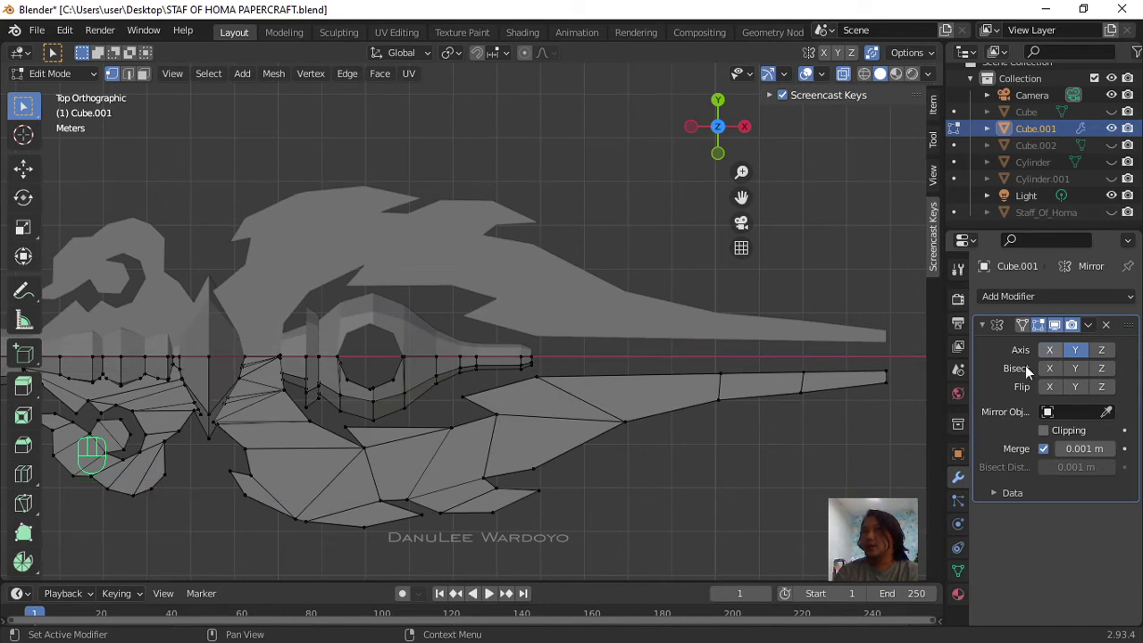
scroll(672, 480, down, 3)
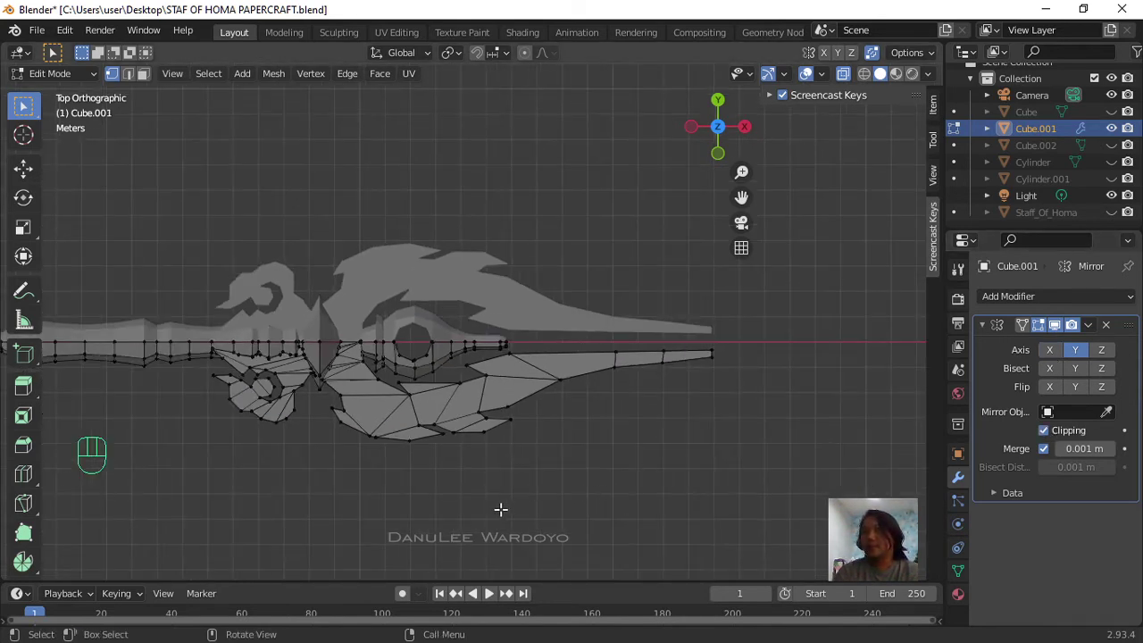
Step: Examine the mirrored staff head around the orb and blades from above, at an angle and from the front
scroll(375, 527, up, 5)
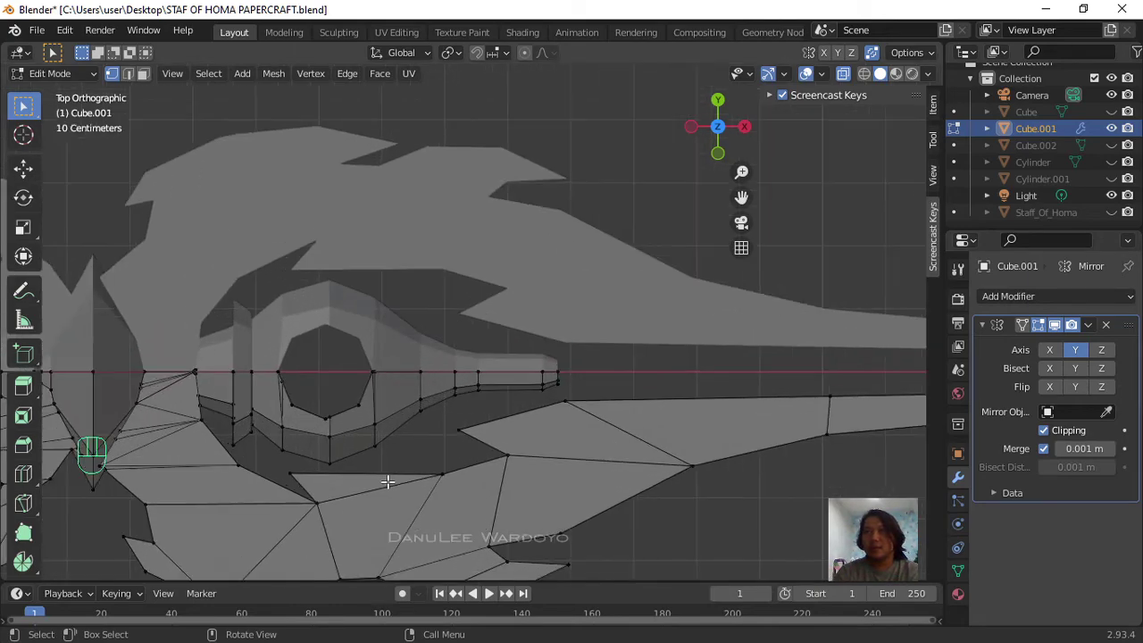
scroll(396, 477, down, 5)
middle_drag(402, 474, 428, 425)
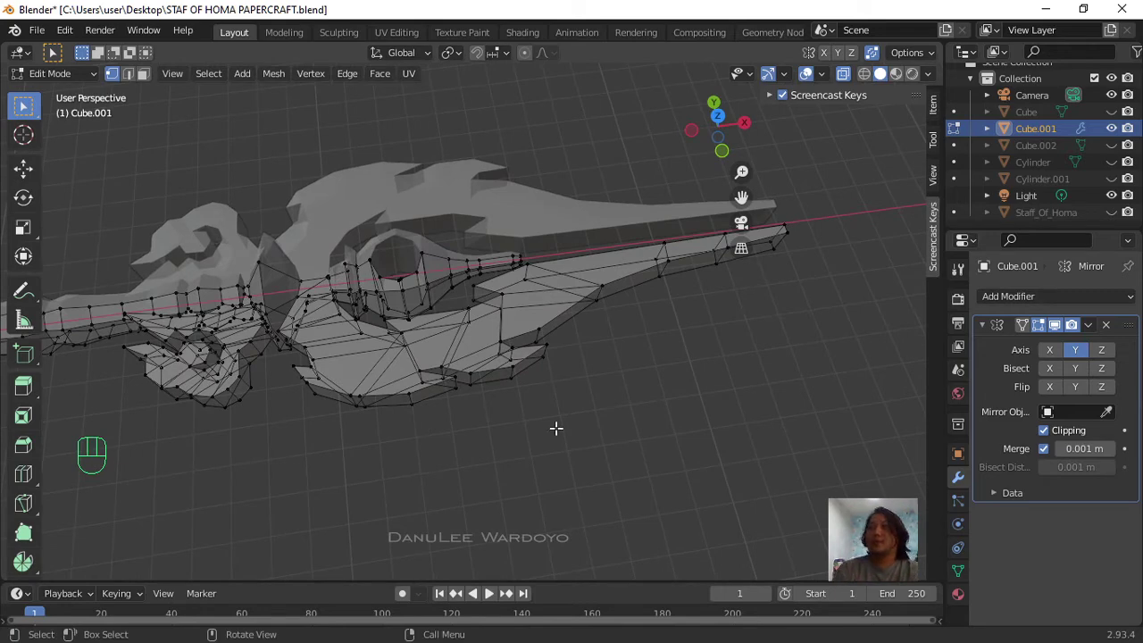
key(KP_1)
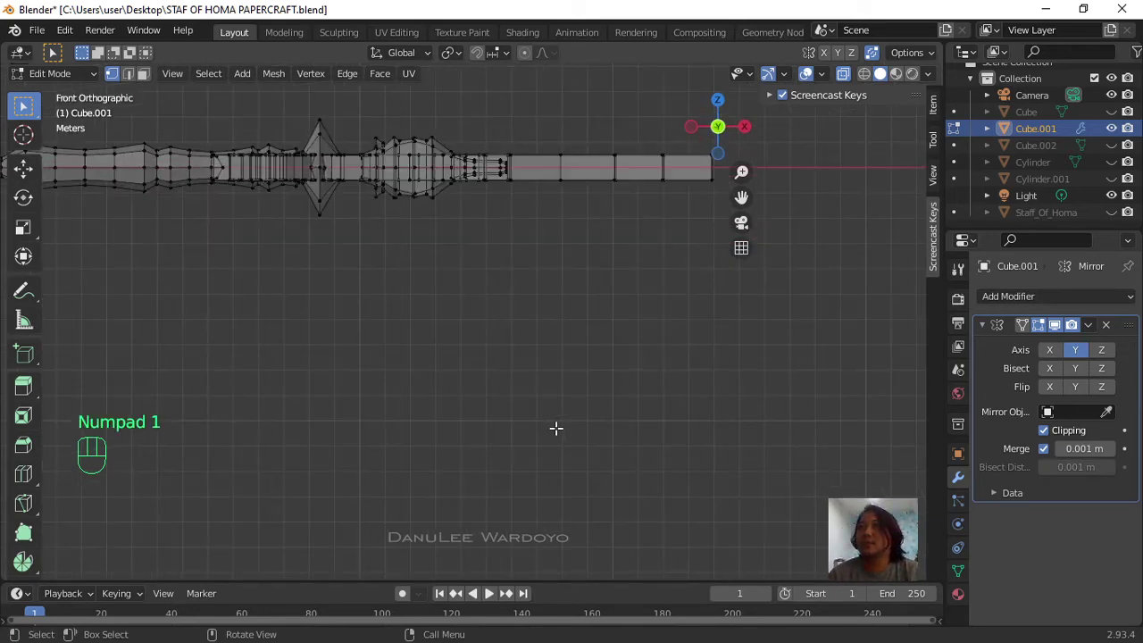
scroll(463, 390, down, 2)
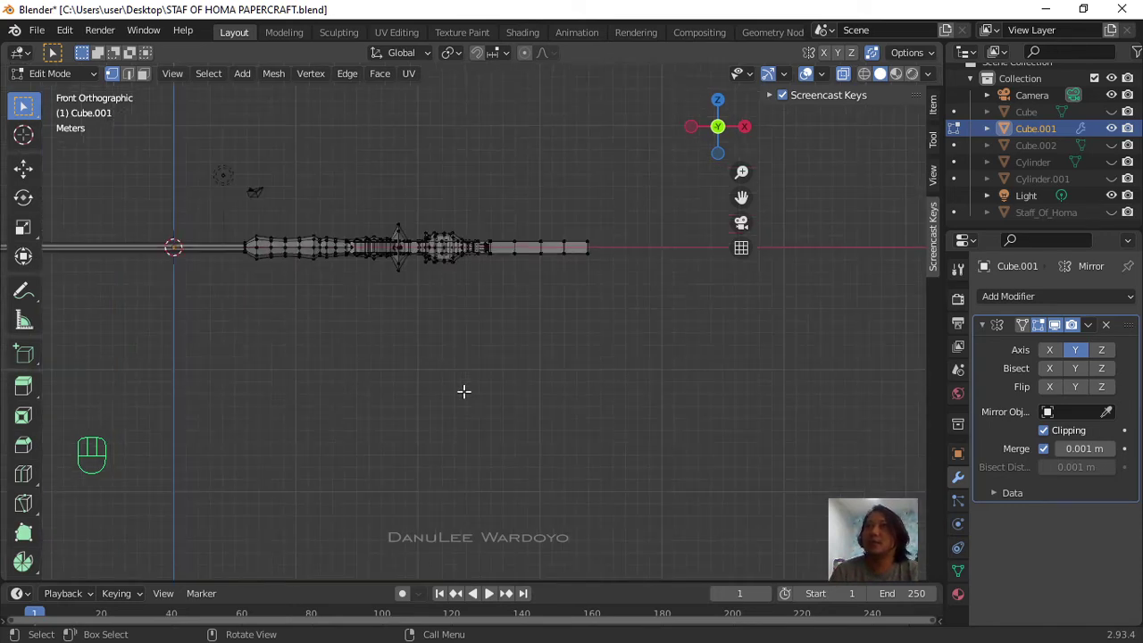
scroll(369, 365, up, 3)
shift+middle_drag(298, 340, 431, 510)
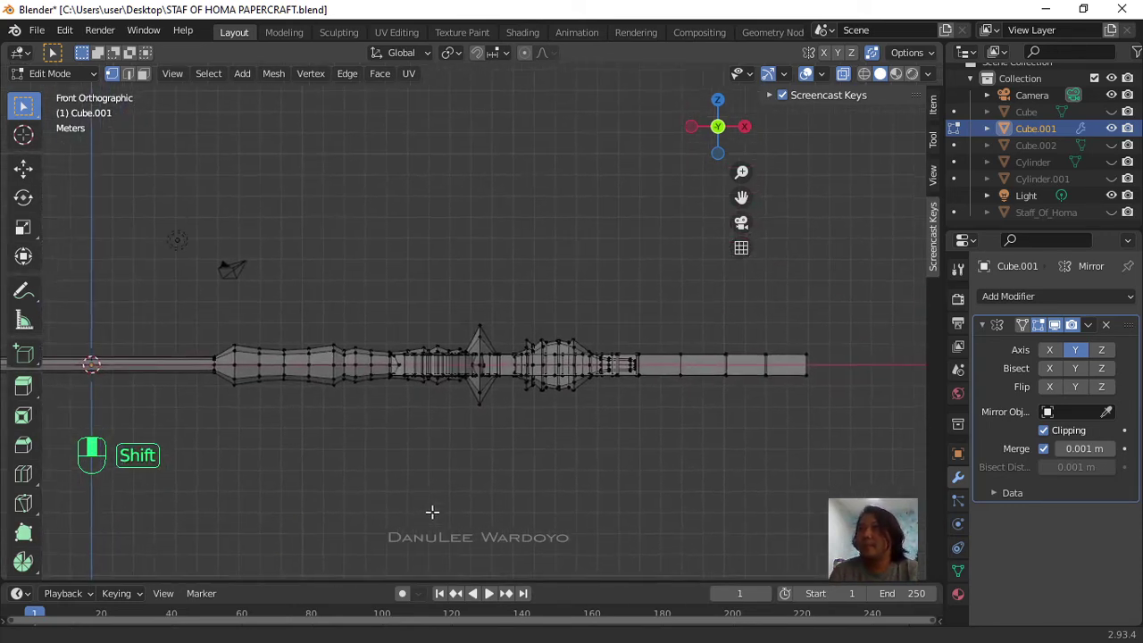
scroll(541, 316, up, 3)
middle_drag(541, 315, 552, 293)
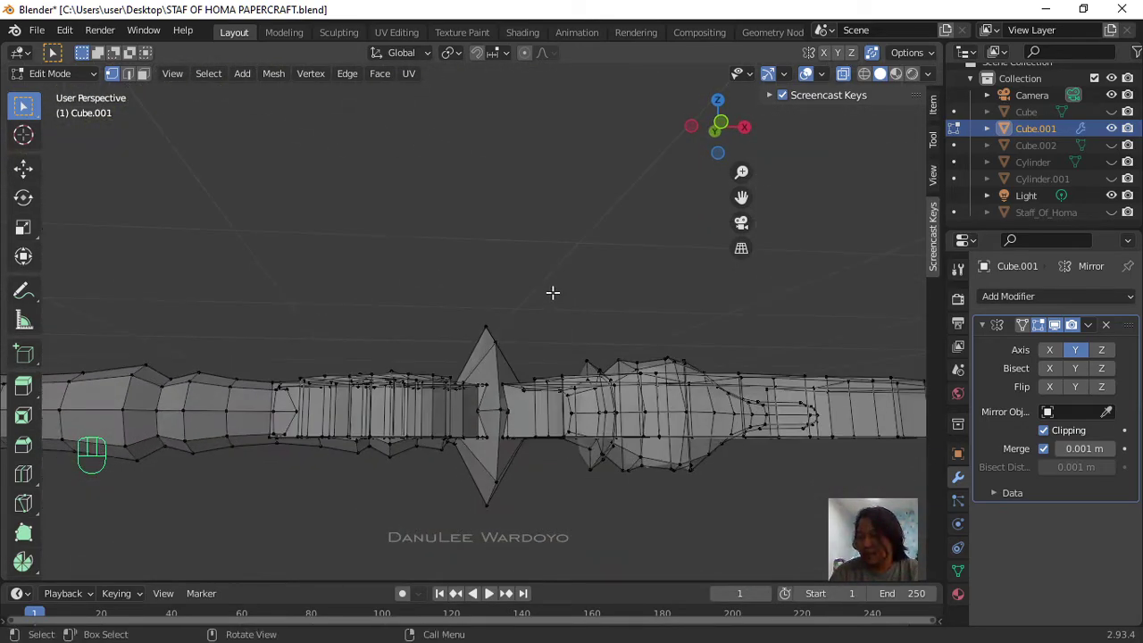
Step: Try deleting all vertices below the horizontal centre line along the whole staff in front view, and undo the deletion
key(KP_1)
scroll(553, 292, down, 5)
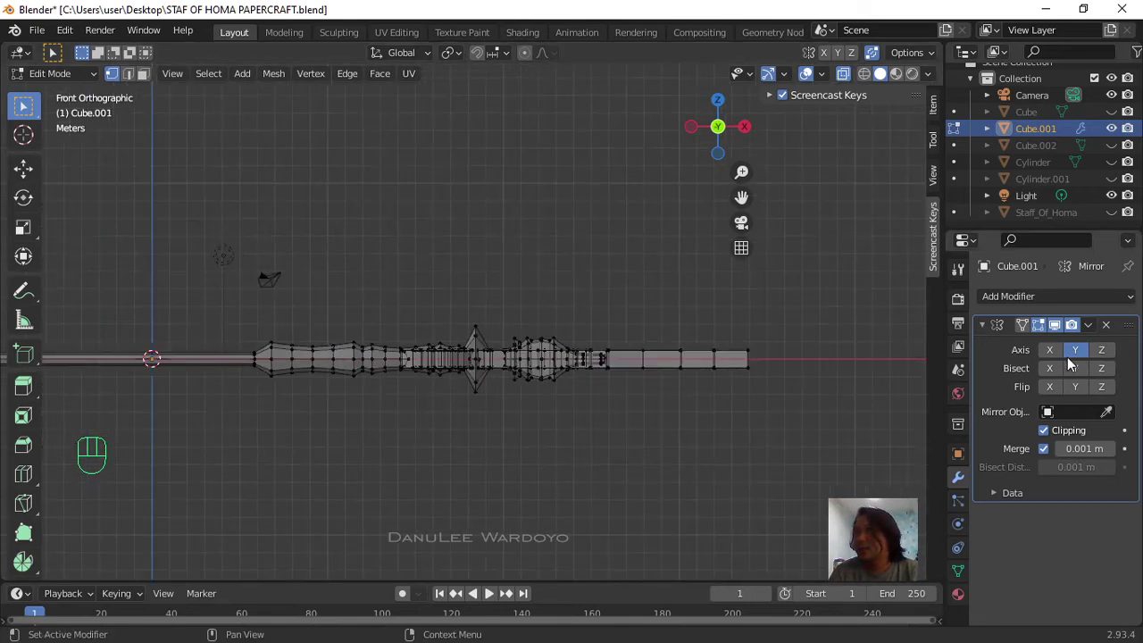
scroll(419, 375, down, 2)
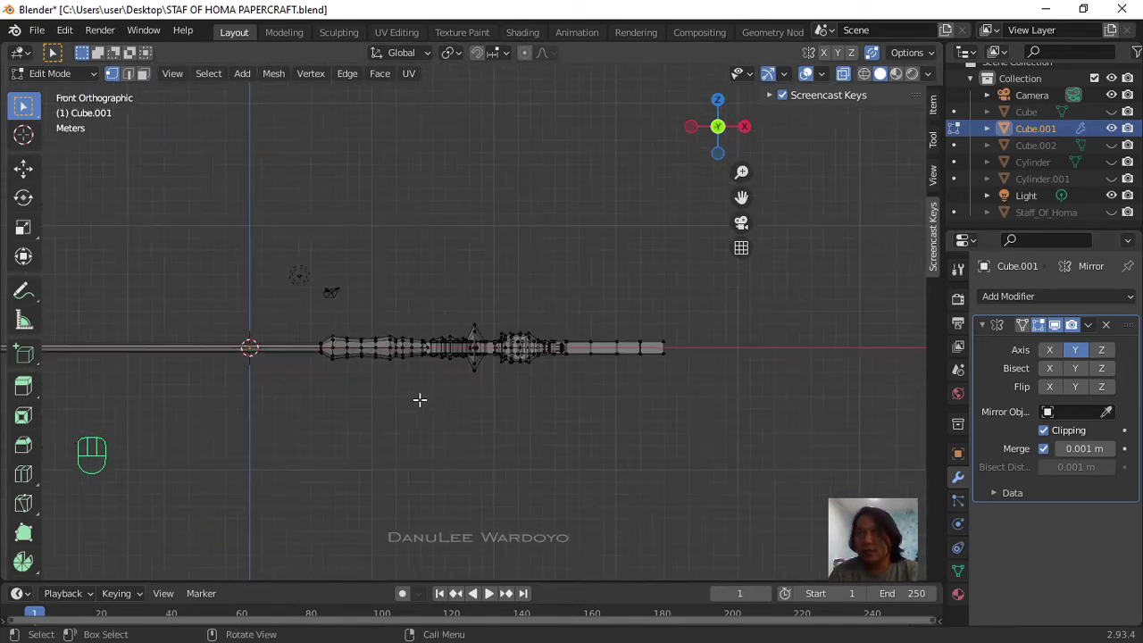
shift+middle_drag(349, 401, 587, 392)
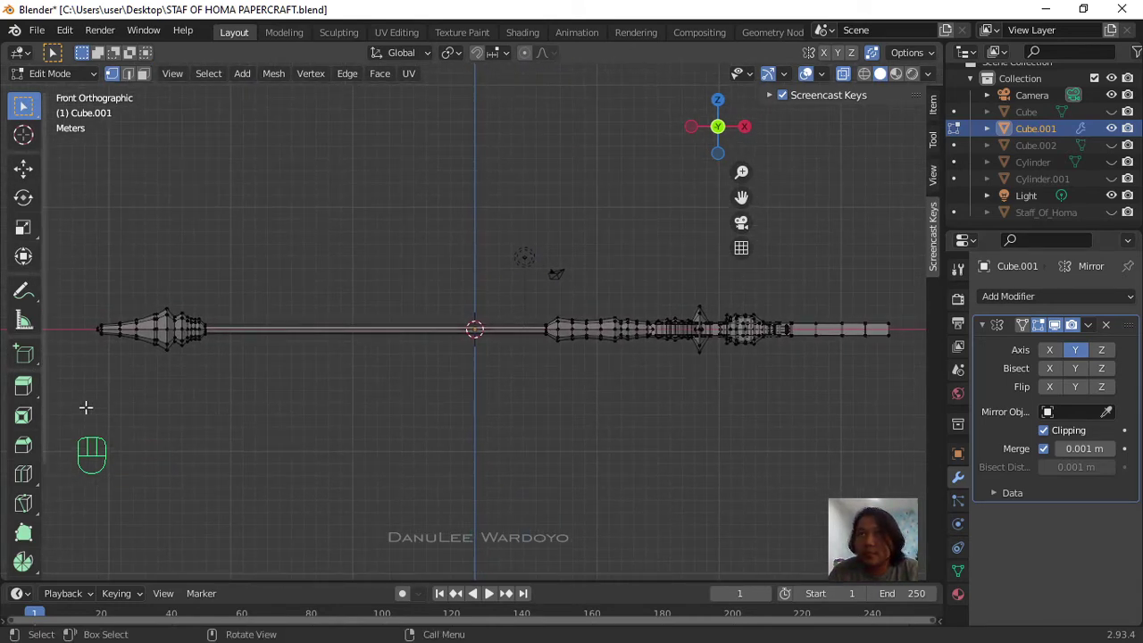
drag(73, 407, 902, 331)
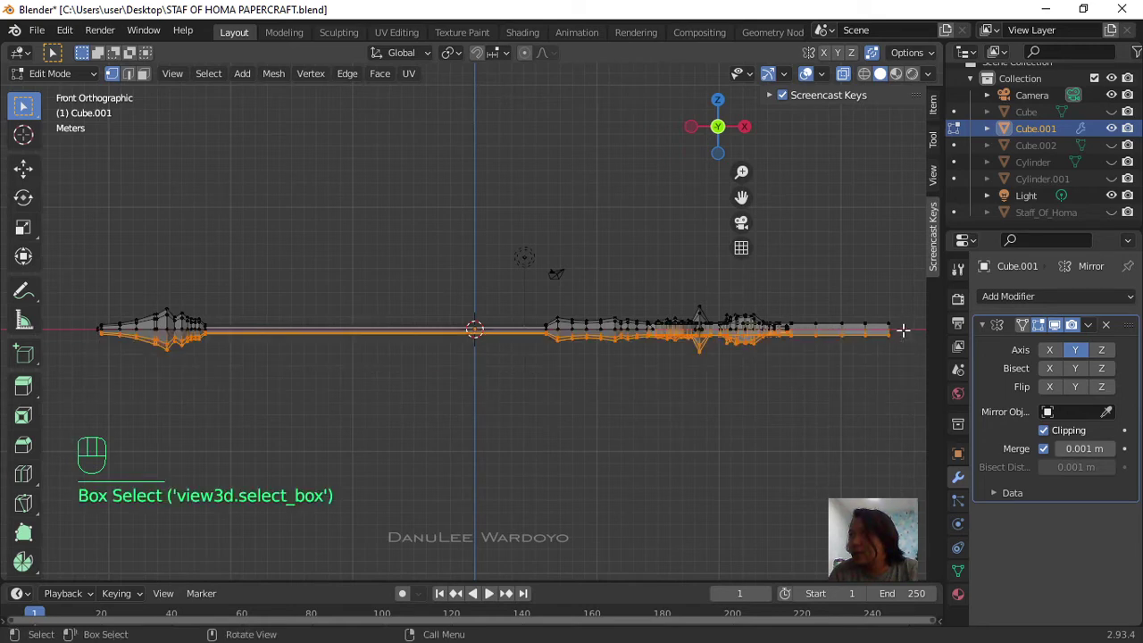
key(x)
click(433, 410)
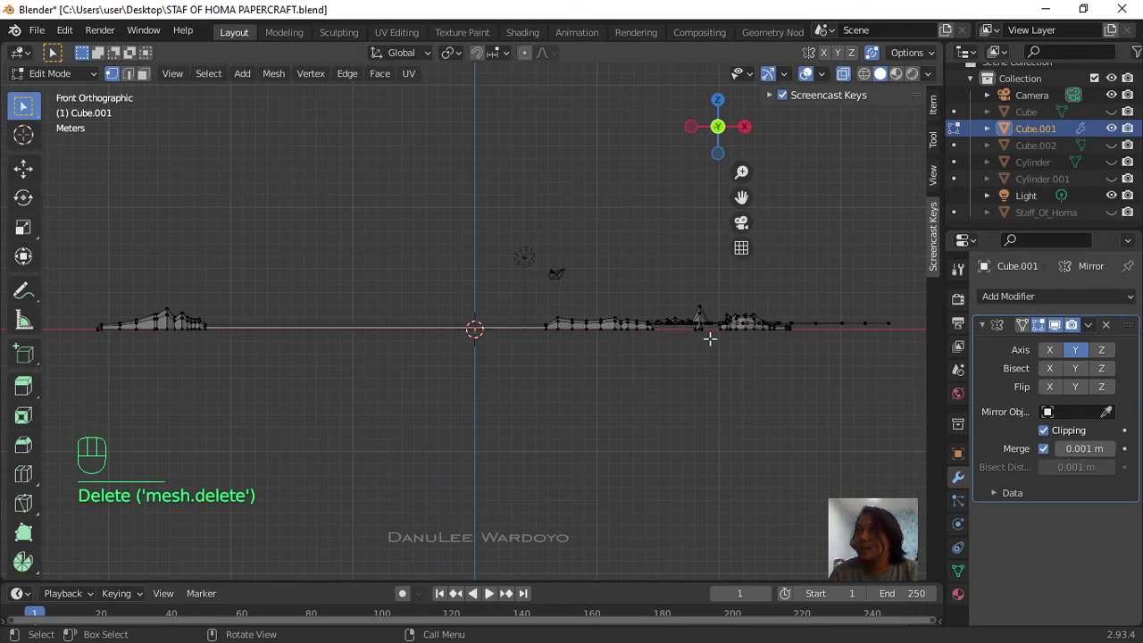
key(ctrl)
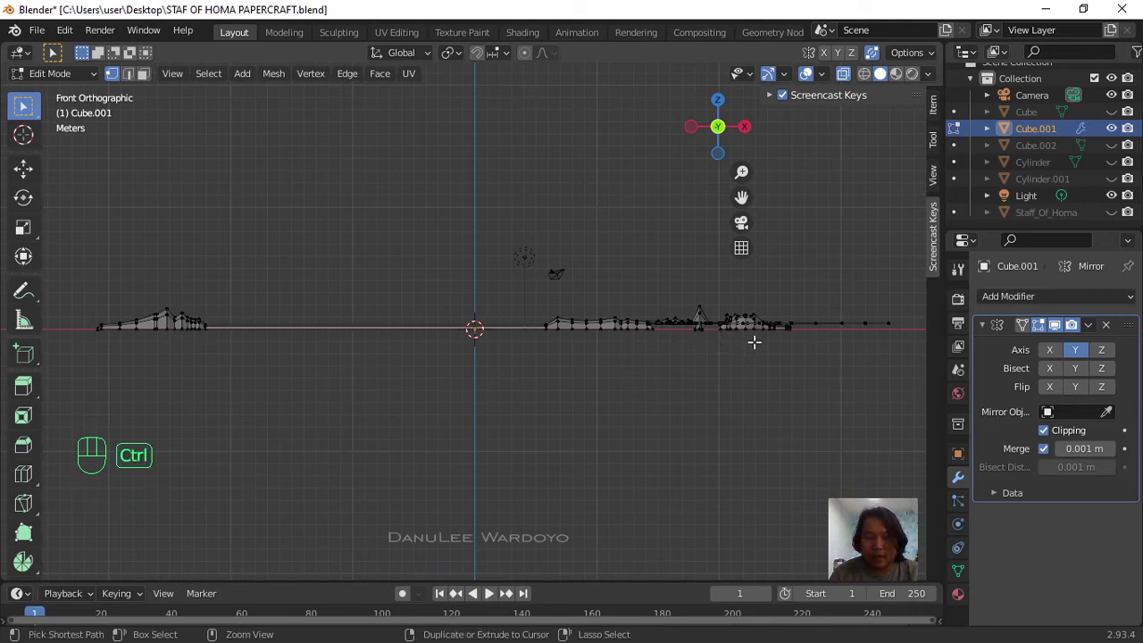
key(ctrl+z)
Step: Clear the vertex selection, turn off X-ray, and examine the blade end and the hole through the orb up close
scroll(816, 377, up, 3)
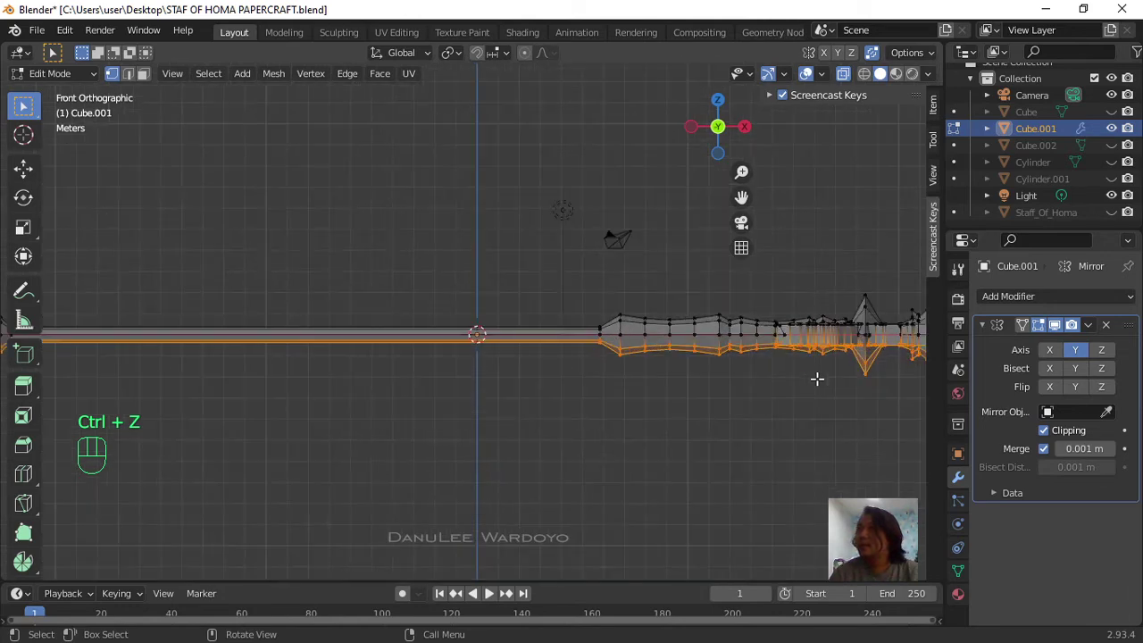
key(shift)
shift+middle_drag(823, 415, 433, 410)
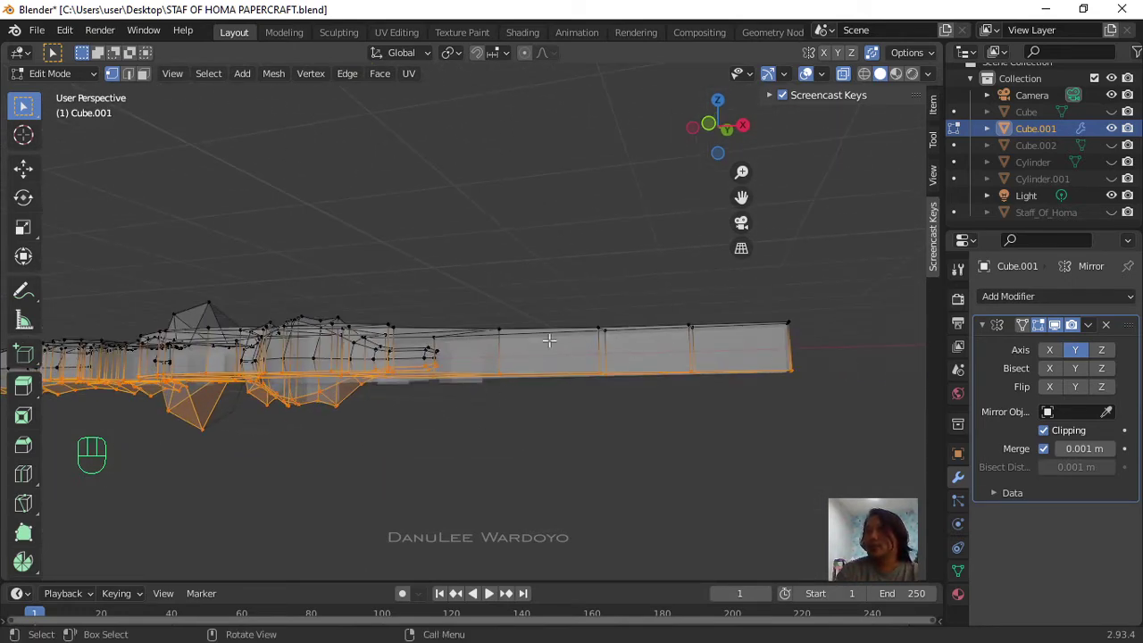
middle_drag(555, 344, 679, 393)
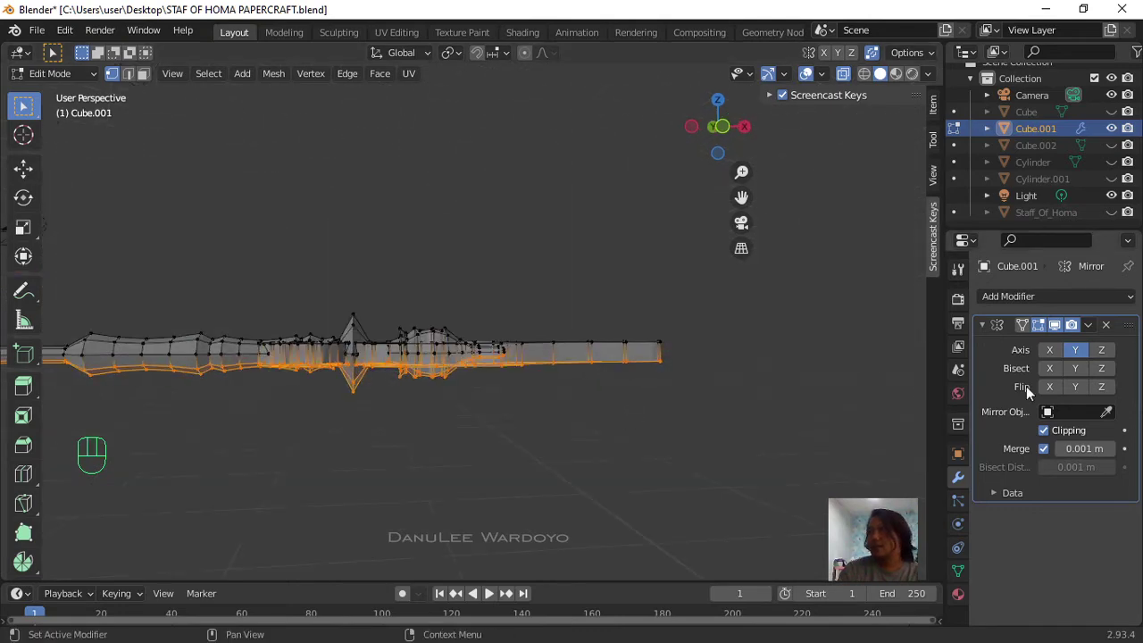
click(568, 453)
scroll(458, 358, up, 4)
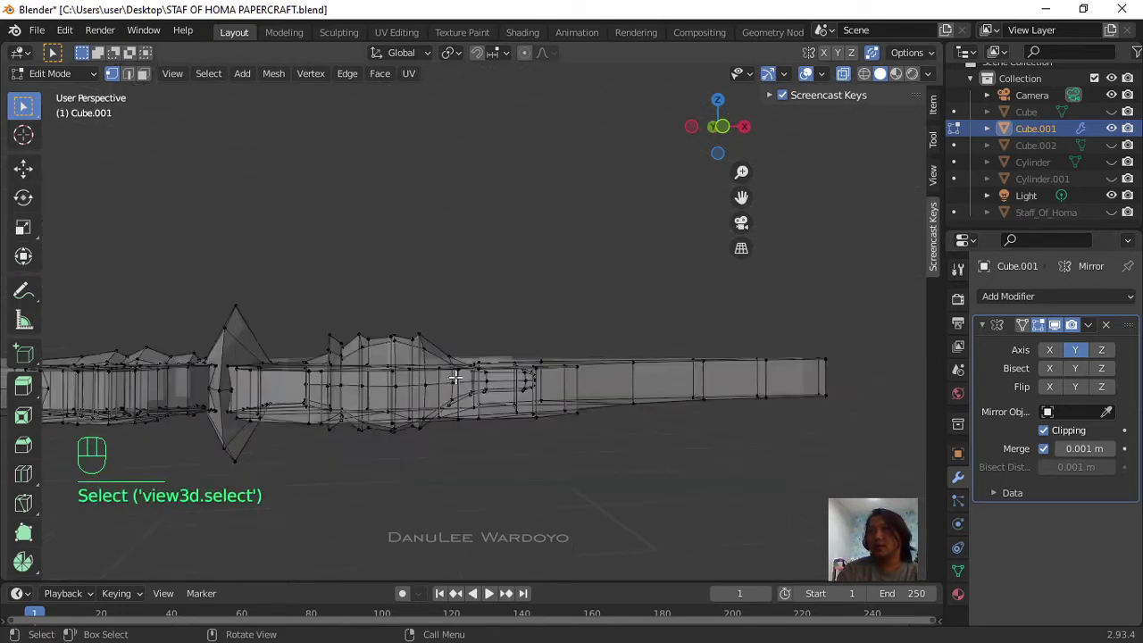
middle_drag(425, 319, 701, 153)
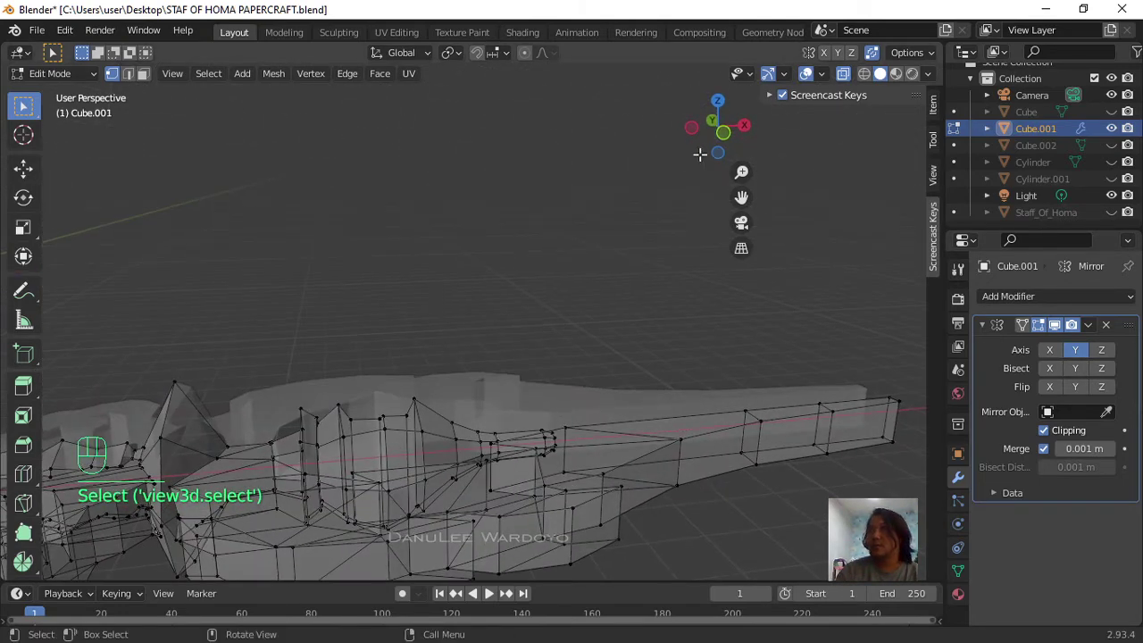
click(842, 74)
scroll(354, 438, up, 4)
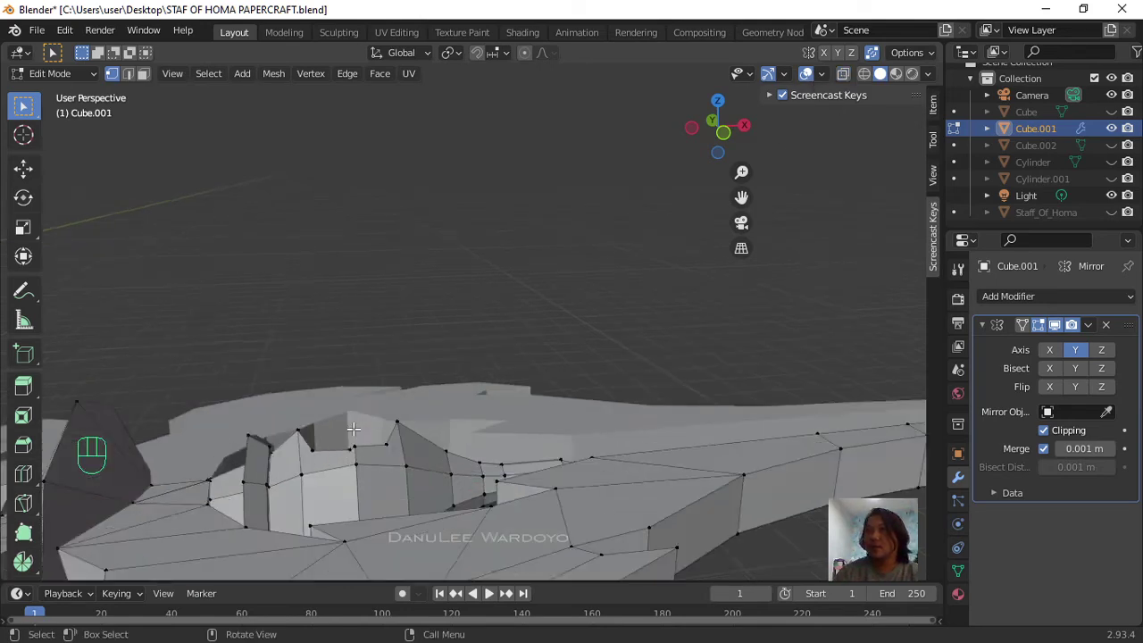
shift+middle_drag(354, 438, 399, 369)
scroll(397, 369, up, 2)
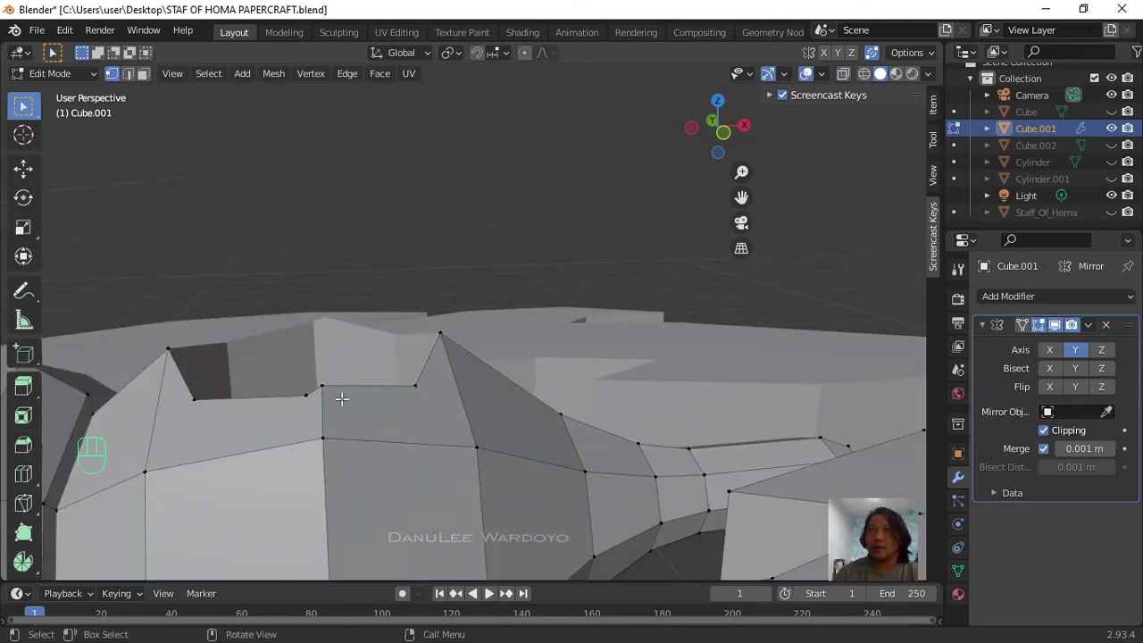
middle_drag(341, 399, 465, 300)
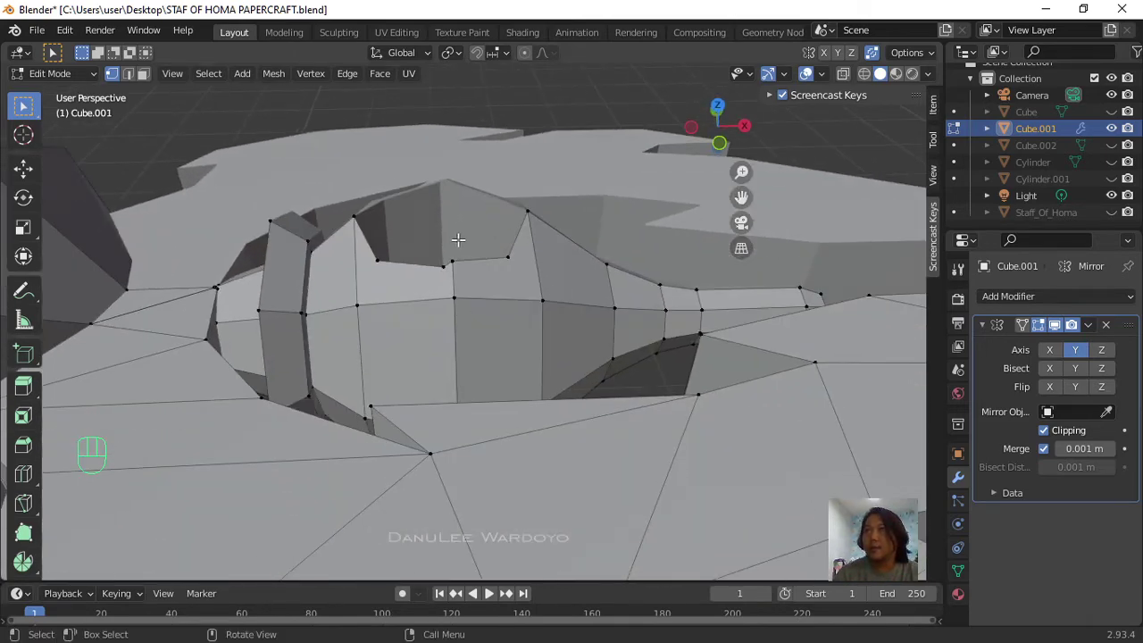
Step: Slide the extra vertex on the rim of the orb's top hole onto the neighbouring rim corner with Vertex Slide, factor 1.000
key(KP_7)
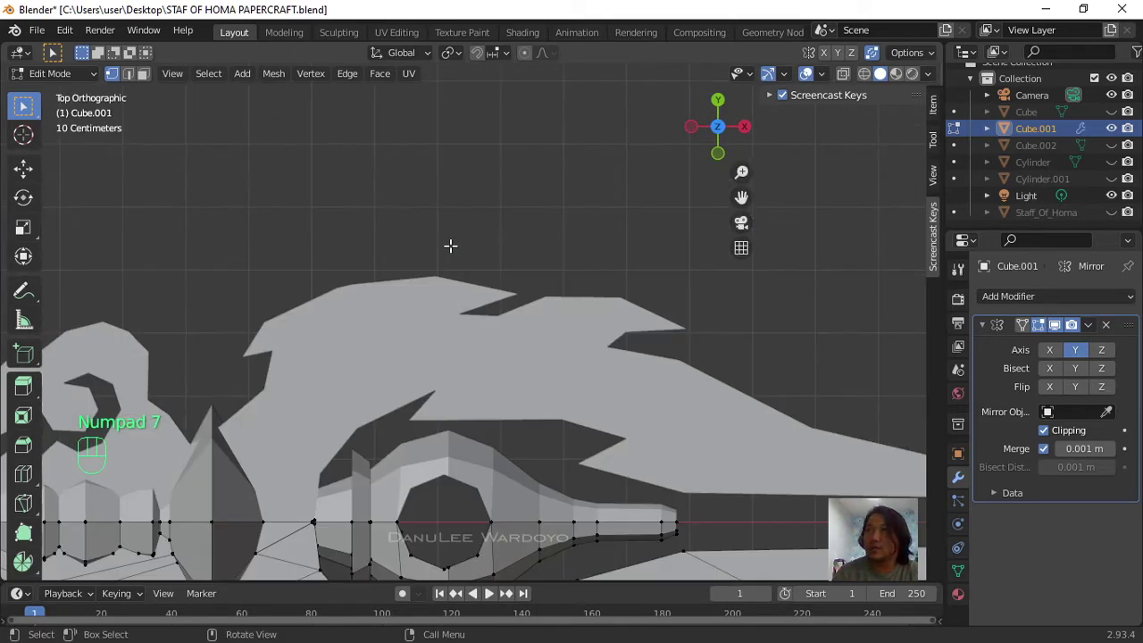
scroll(469, 394, up, 2)
shift+middle_drag(472, 390, 383, 327)
scroll(360, 365, up, 3)
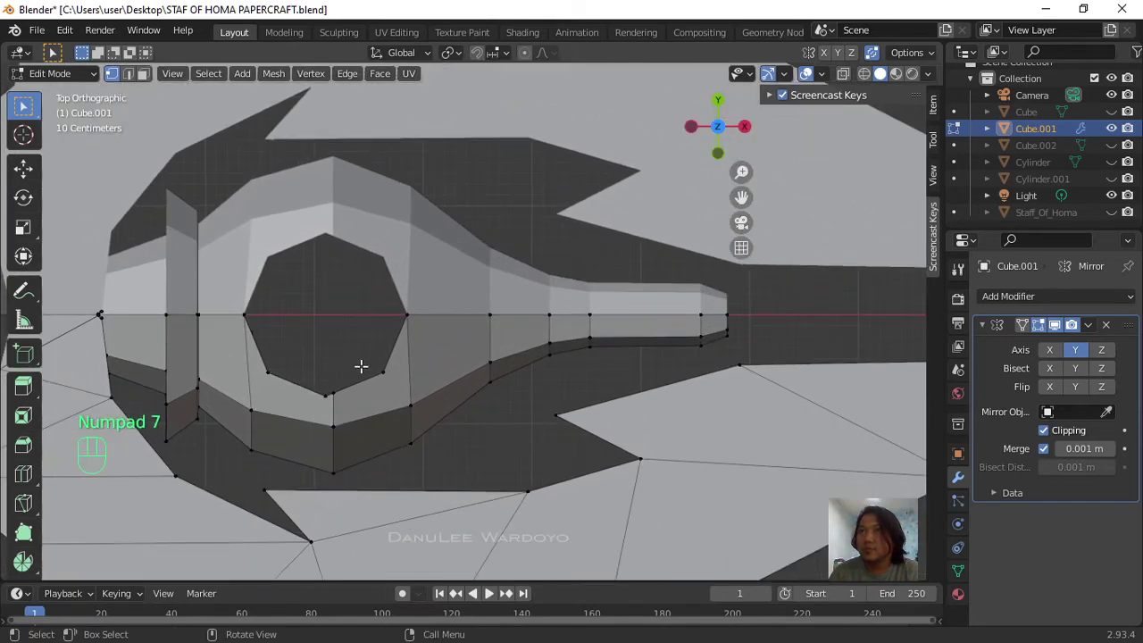
shift+middle_drag(347, 432, 467, 322)
scroll(349, 298, up, 3)
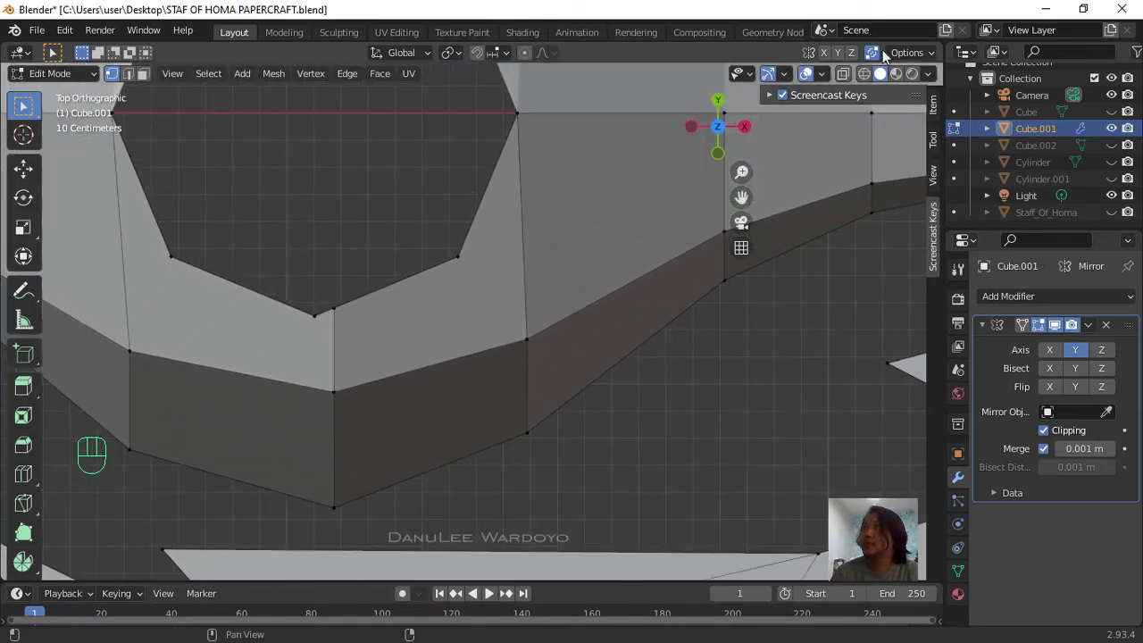
click(355, 330)
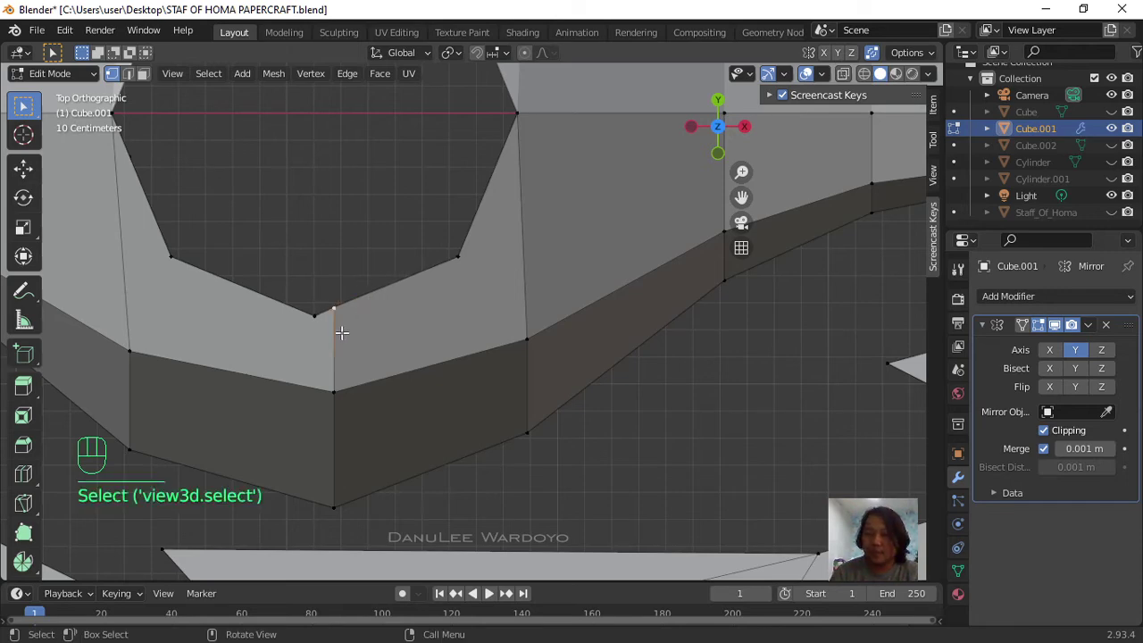
key(g)
key(g)
click(301, 362)
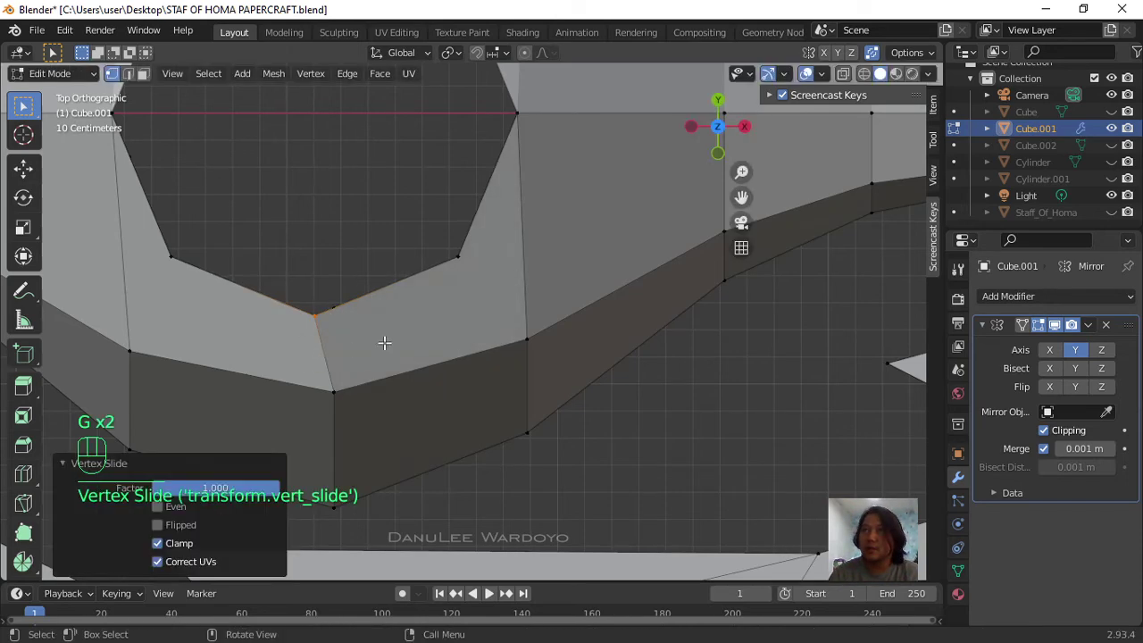
scroll(384, 339, down, 5)
scroll(484, 331, down, 3)
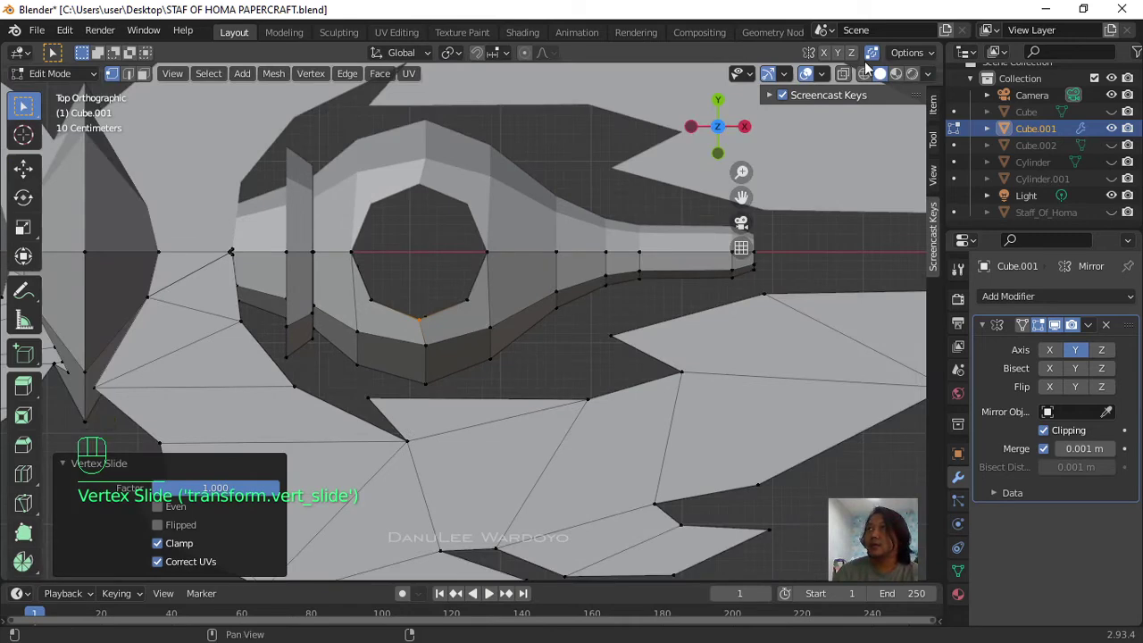
click(841, 74)
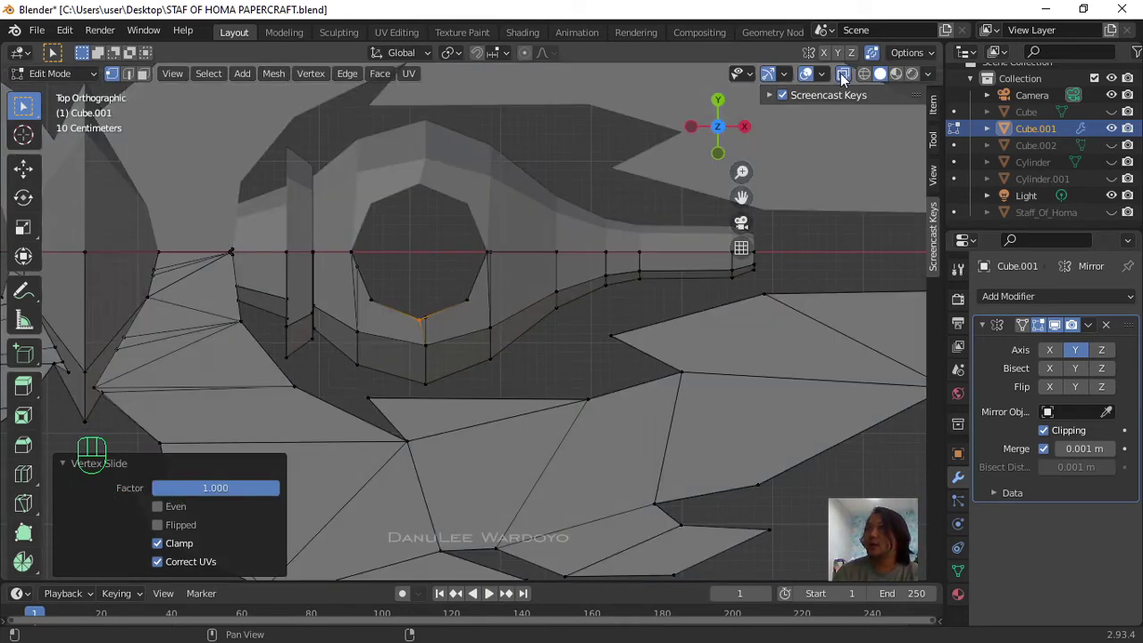
click(842, 75)
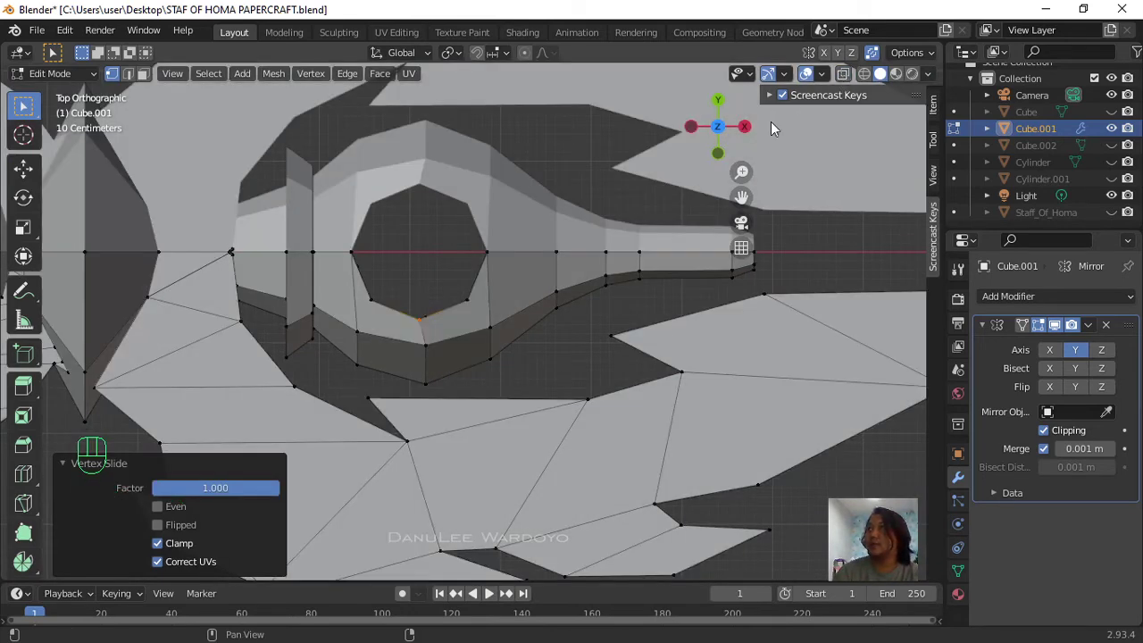
Step: Knife-cut an edge on the orb's top from the hole's blade-side corner to the nearest vertex of the surrounding ring
mouse_move(482, 294)
middle_down()
mouse_move(497, 332)
mouse_move(466, 312)
mouse_move(478, 282)
mouse_move(487, 304)
middle_up()
scroll(487, 303, up, 6)
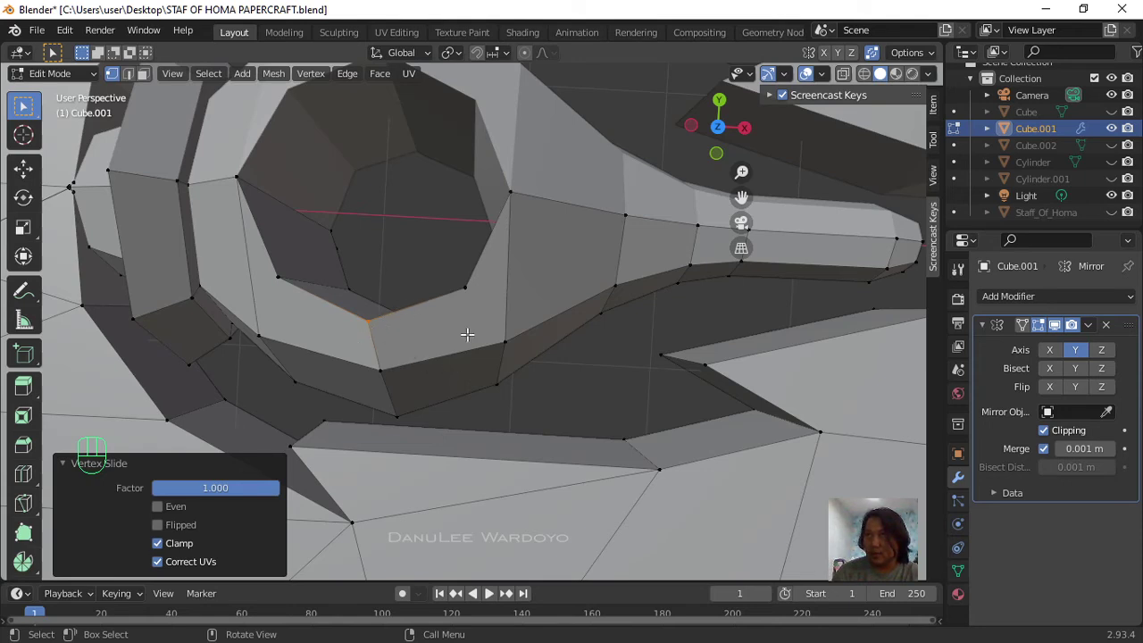
key(k)
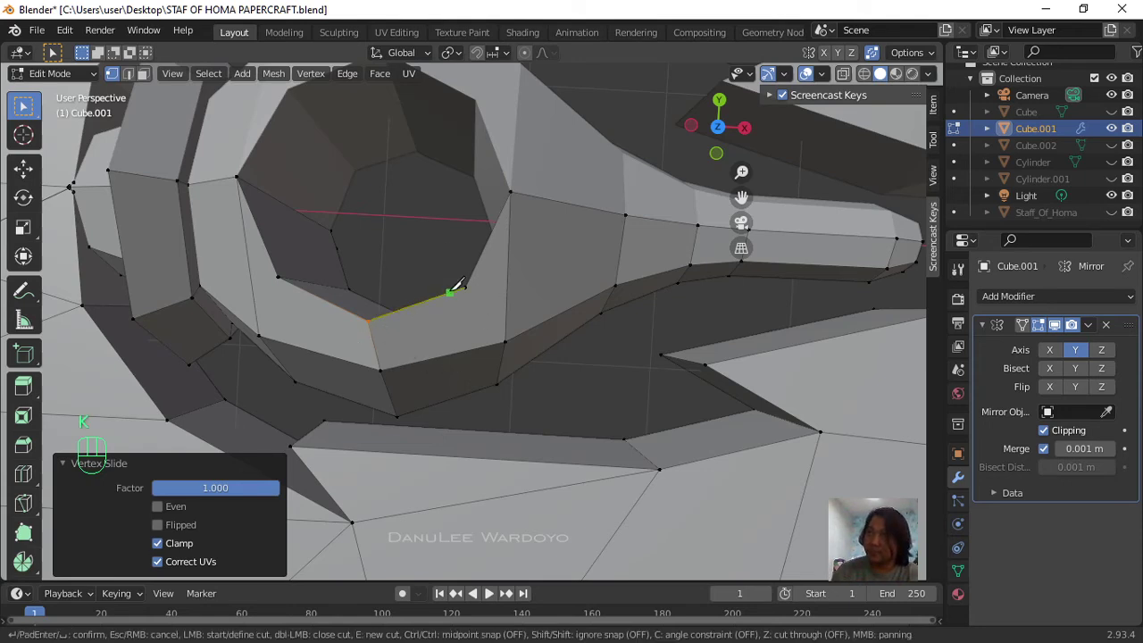
click(505, 341)
key(Return)
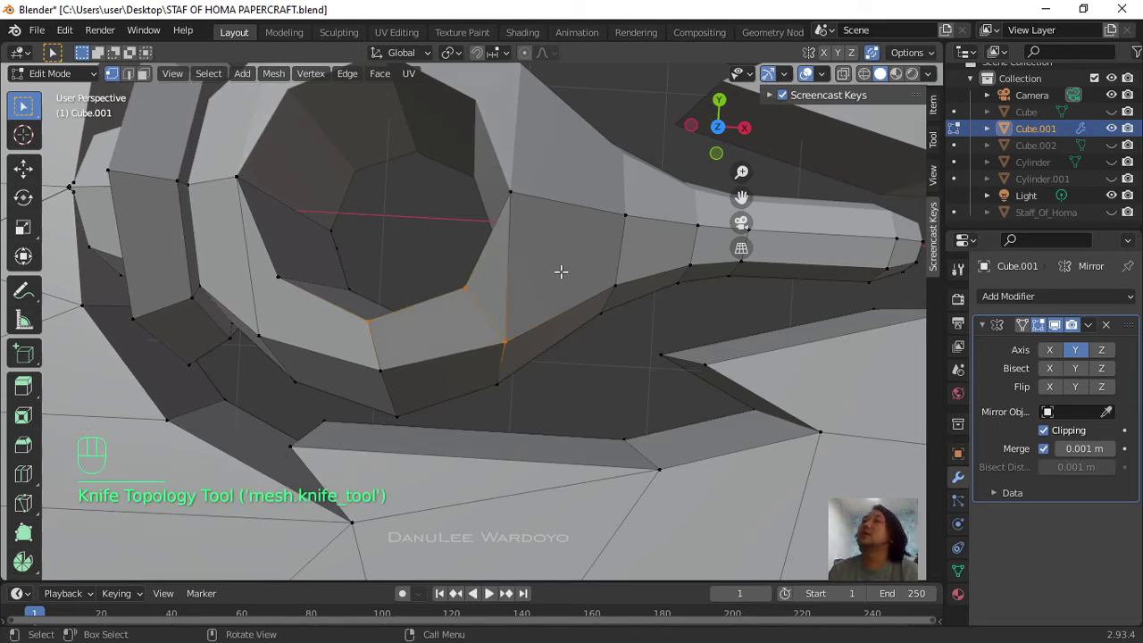
Step: Knife-cut a matching edge from the hole's shaft-side corner to the nearest ring vertex, and check the orb from several angles
key(k)
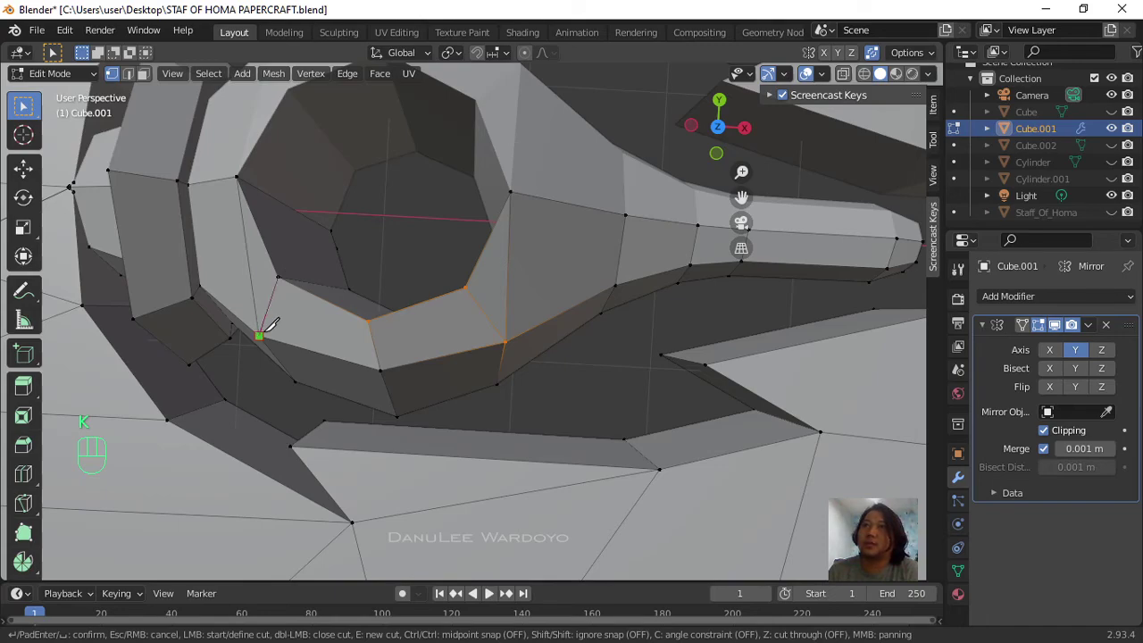
key(Return)
middle_drag(306, 337, 518, 334)
scroll(520, 322, up, 3)
scroll(521, 308, down, 3)
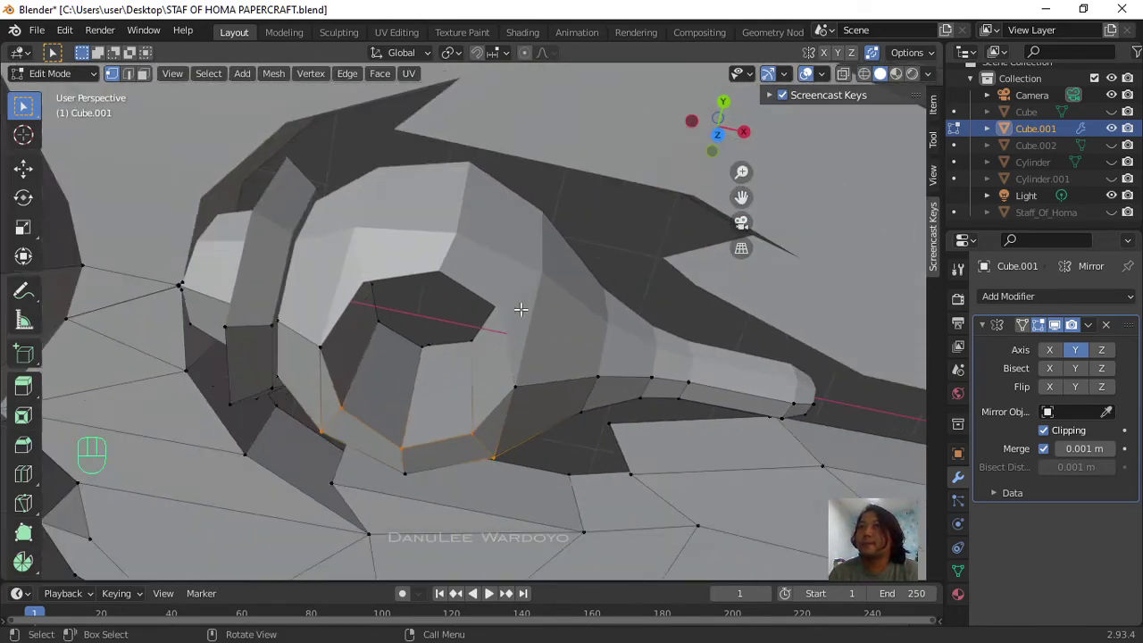
middle_drag(341, 372, 505, 88)
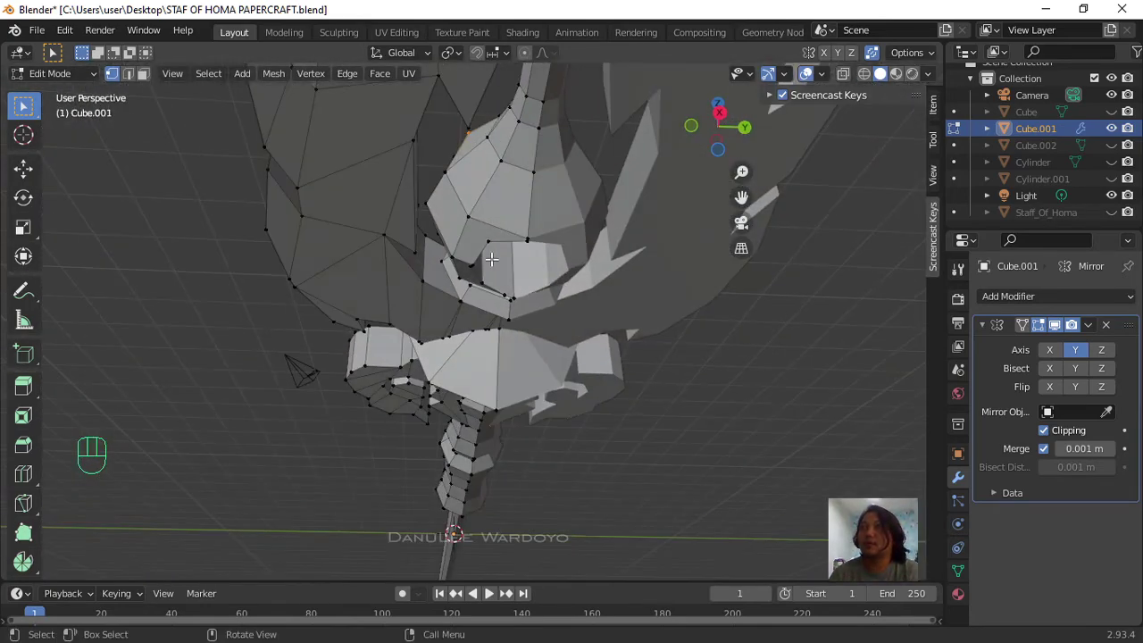
Step: Slide the extra rim vertex of the hole on the orb's underside onto the adjacent rim corner, factor 1.000
key(KP_7)
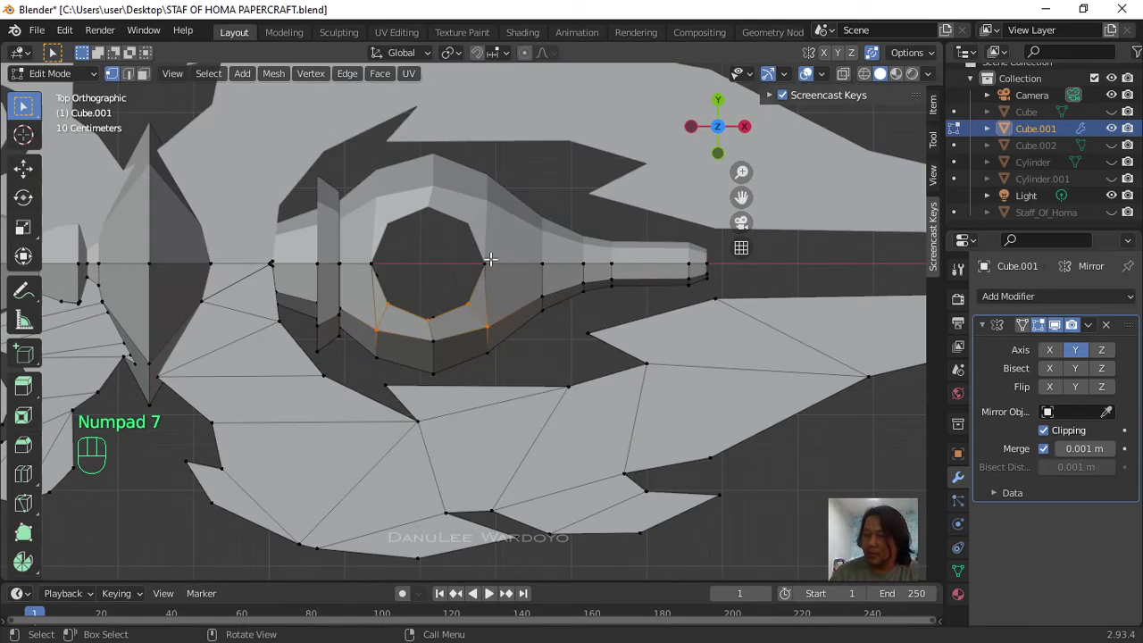
key(KP_9)
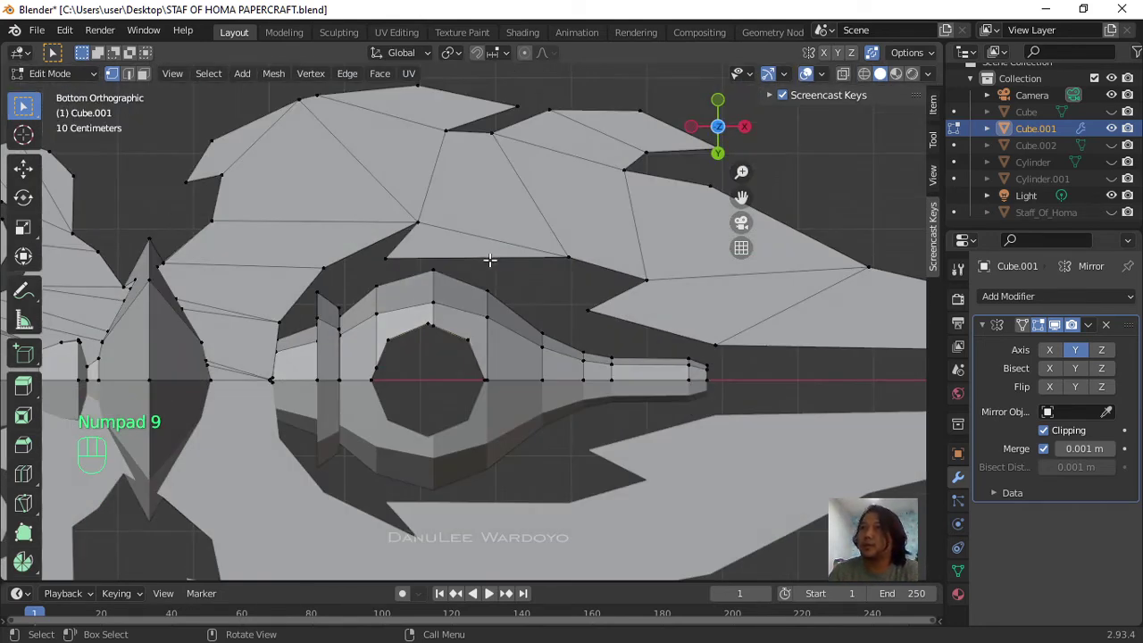
scroll(518, 331, up, 6)
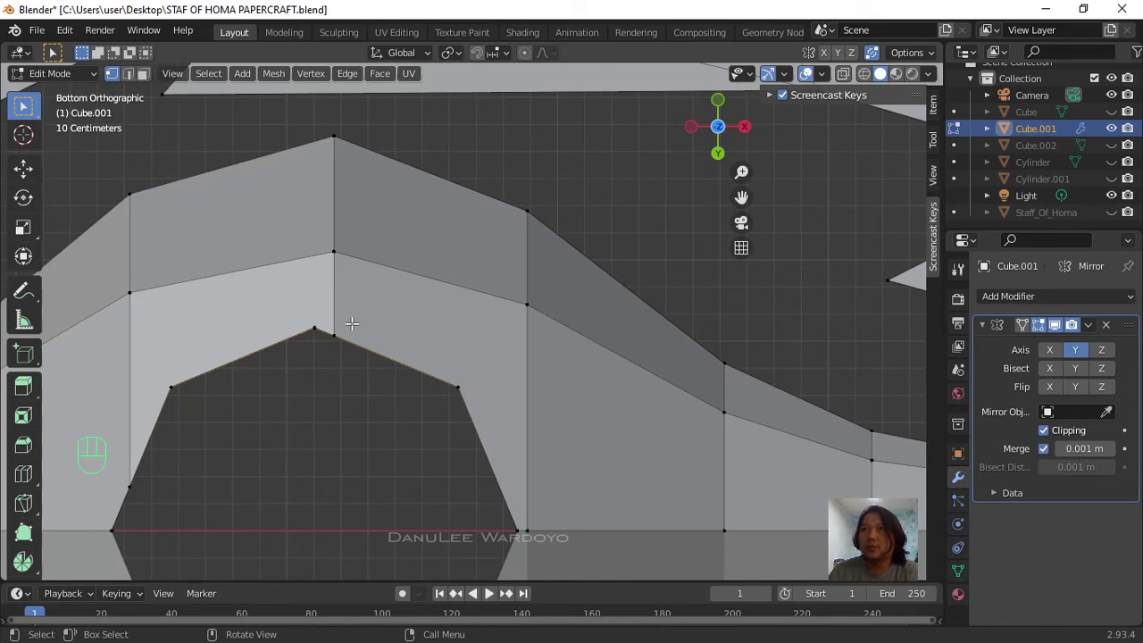
click(352, 323)
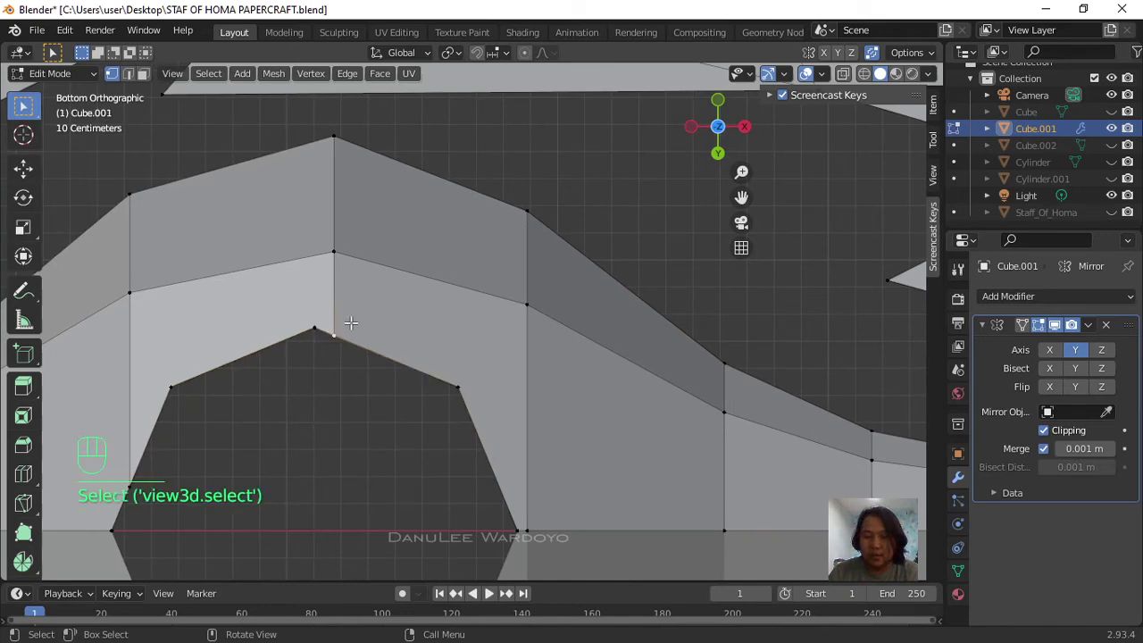
key(g)
key(g)
click(376, 337)
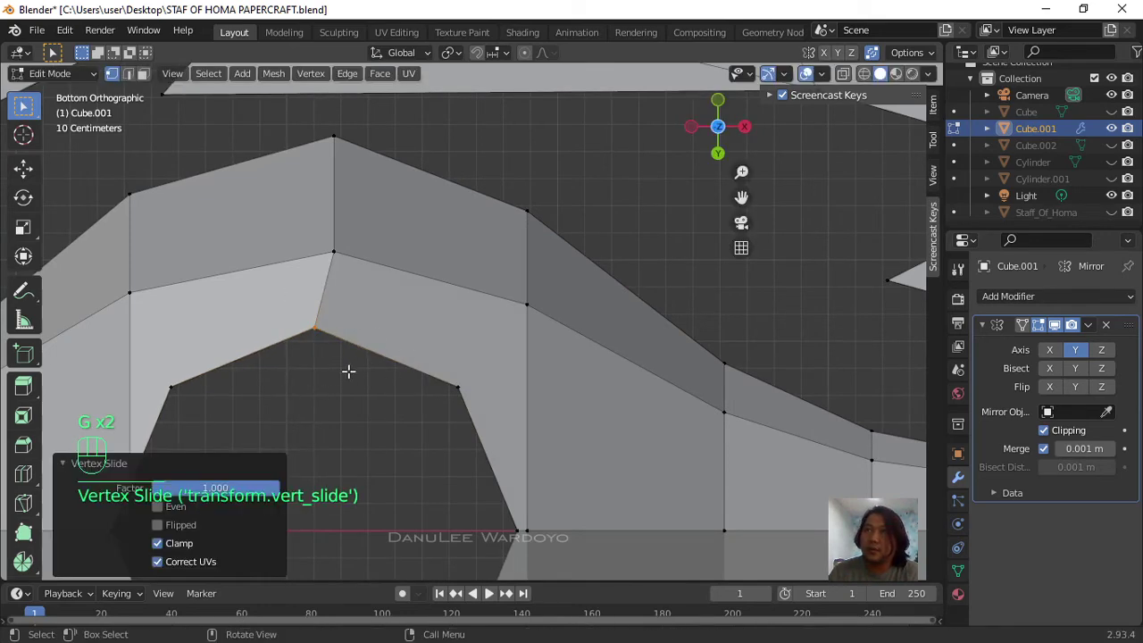
Step: Knife-cut an edge on the orb's underside from the nearest ring vertex to the hole's shaft-side corner
scroll(365, 368, down, 1)
scroll(292, 321, down, 2)
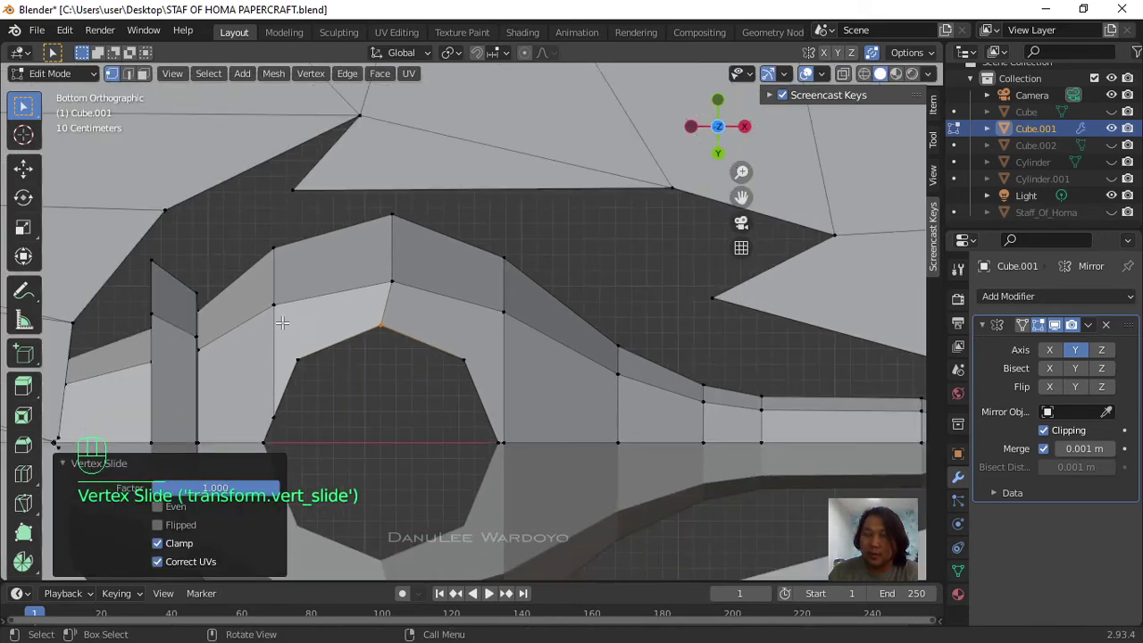
key(k)
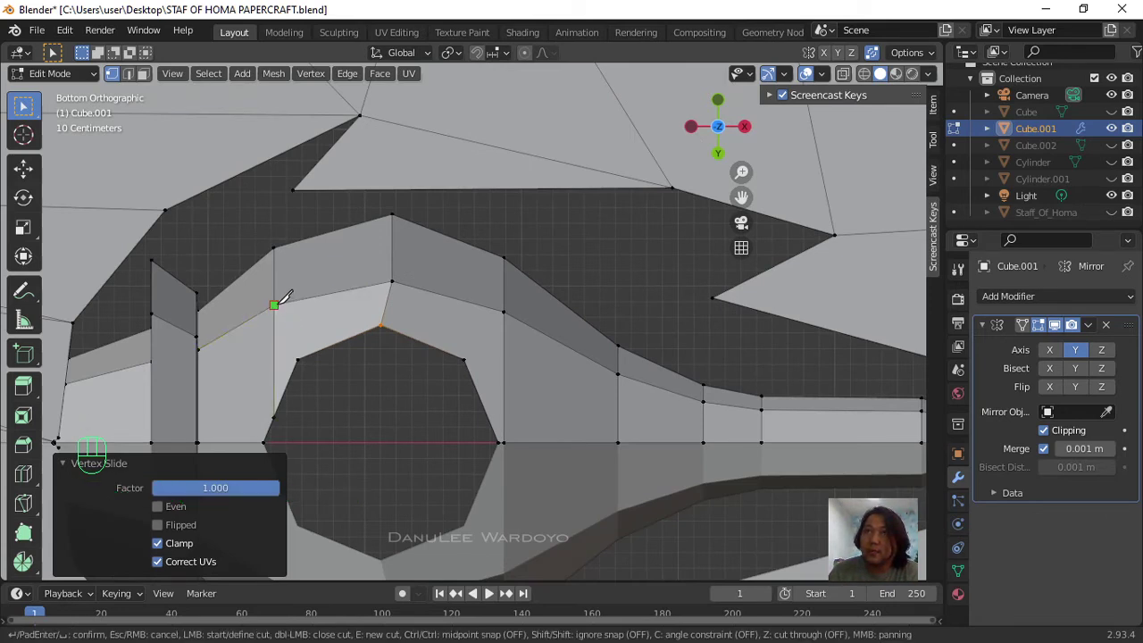
click(297, 358)
key(Return)
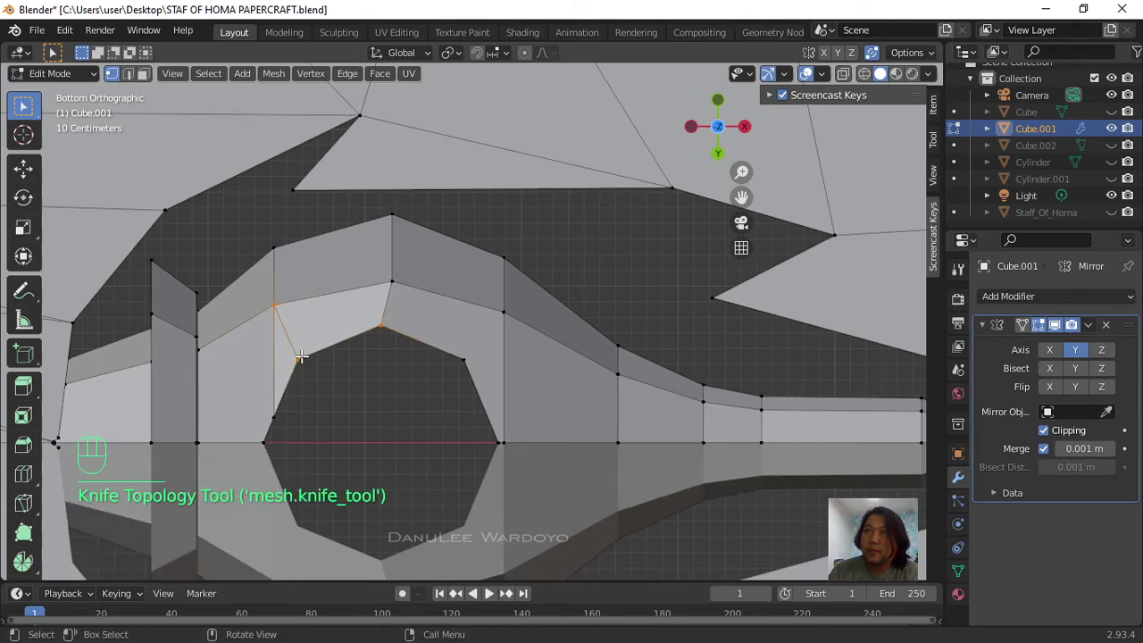
Step: Slide the extra rim vertex on the shaft side of the underside hole onto the corner at the mirror line, factor 1.000
click(286, 427)
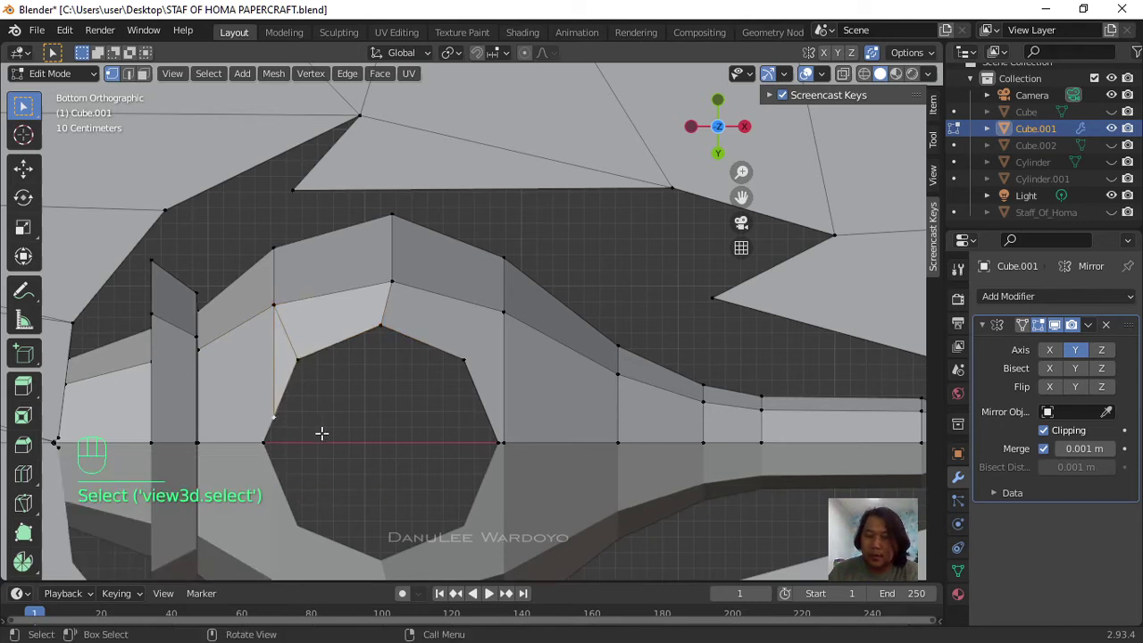
key(g)
key(g)
click(276, 501)
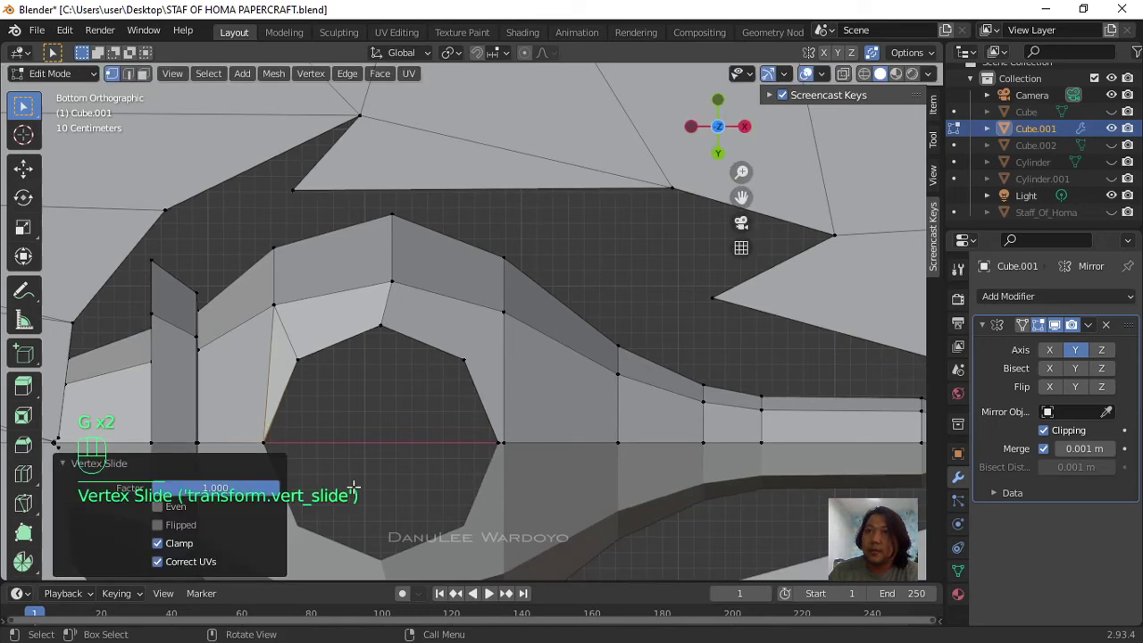
scroll(355, 429, down, 3)
Step: Knife-cut a matching edge on the orb's underside from the ring vertex to the hole's blade-side corner
scroll(416, 408, up, 4)
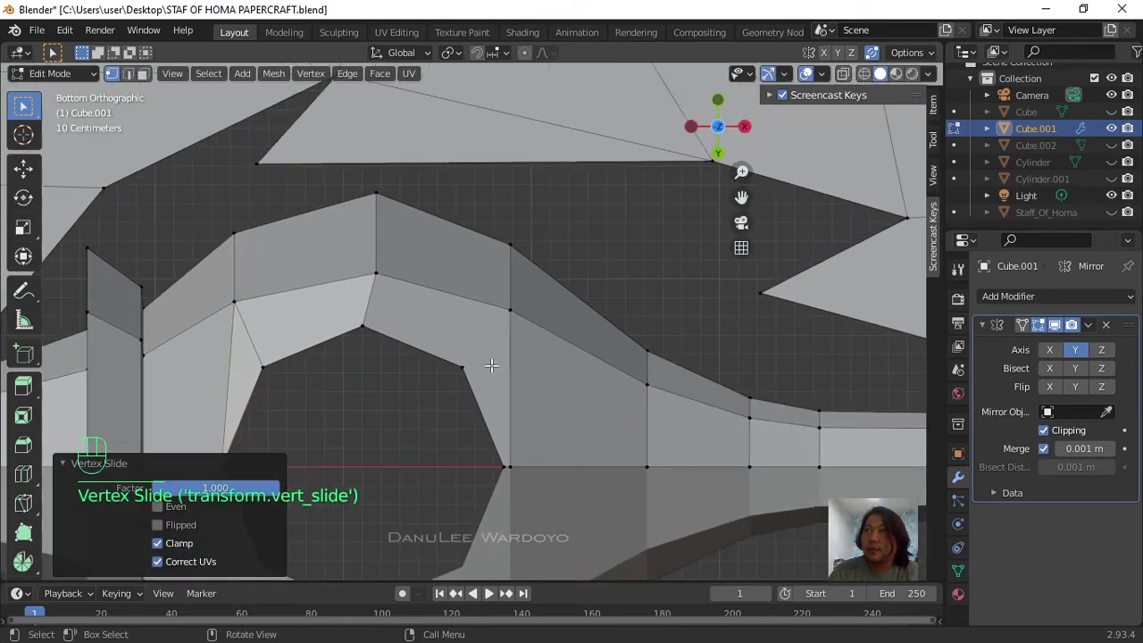
key(k)
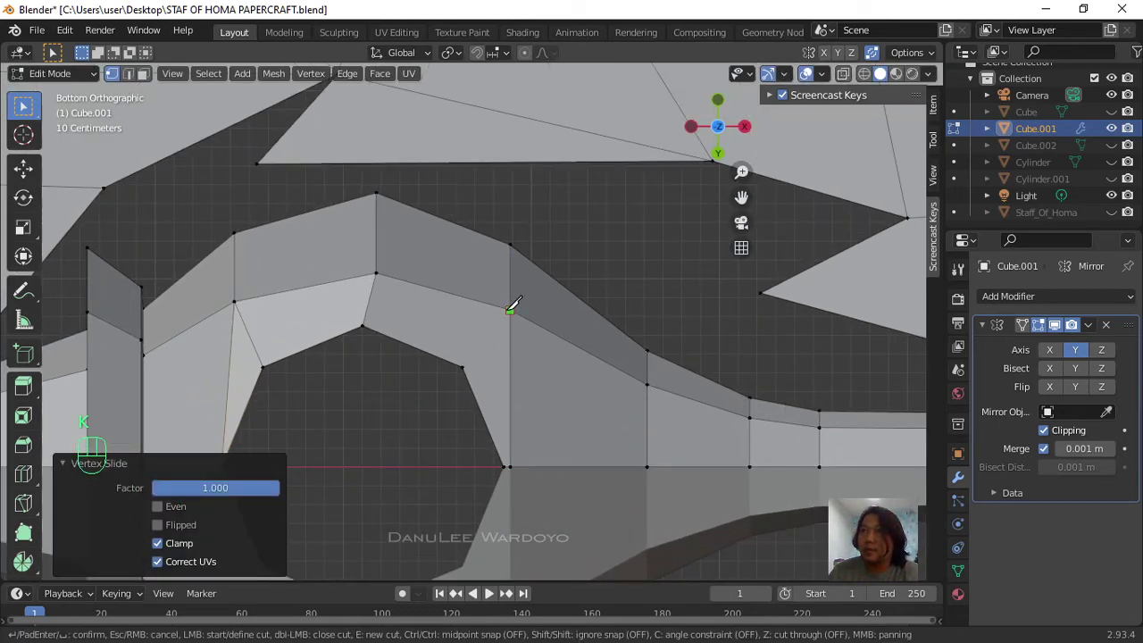
click(461, 366)
key(Return)
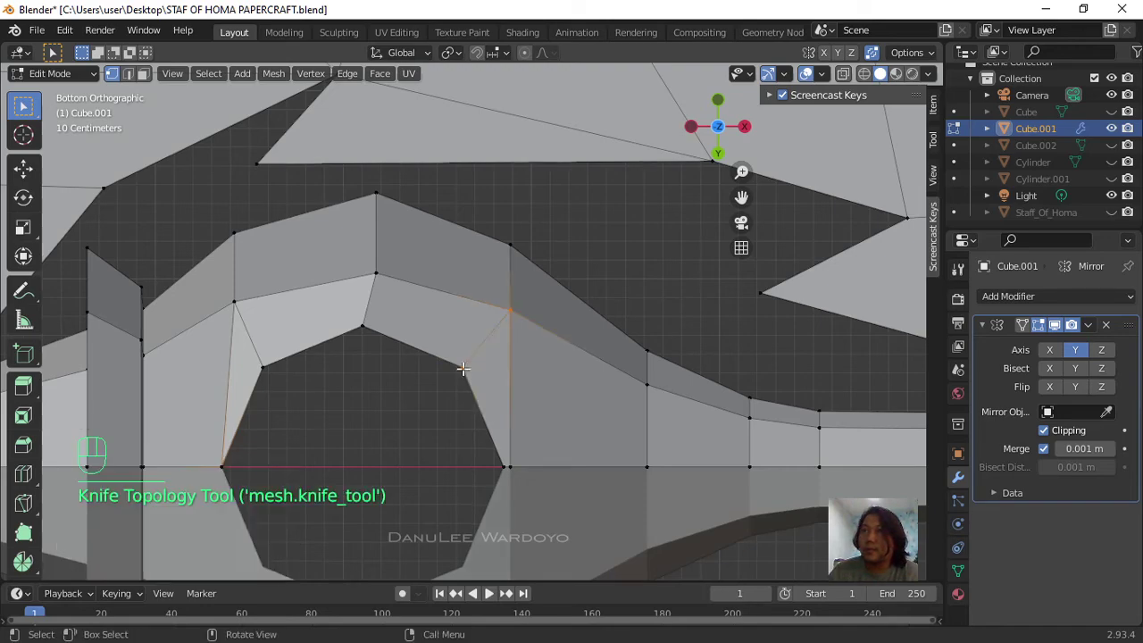
scroll(390, 375, down, 3)
middle_drag(410, 381, 454, 366)
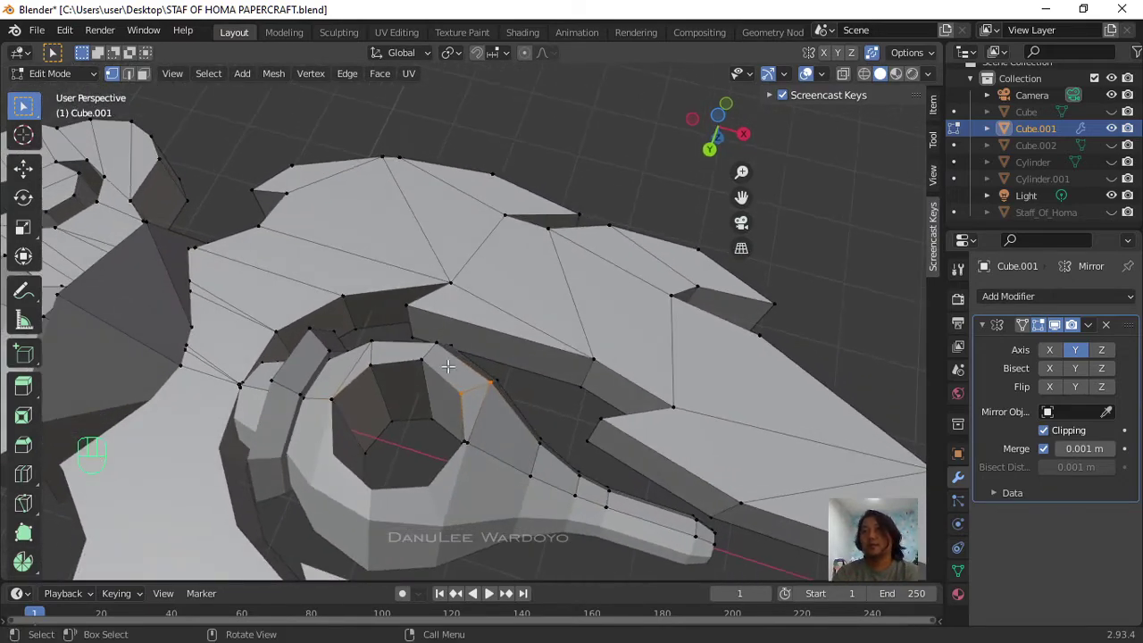
Step: Examine the junction between the flat blade plate and the collar beside the orb for stray vertices
scroll(473, 491, up, 2)
middle_drag(474, 488, 254, 358)
scroll(357, 380, up, 2)
scroll(253, 358, up, 2)
shift+middle_drag(365, 324, 409, 348)
scroll(295, 305, up, 3)
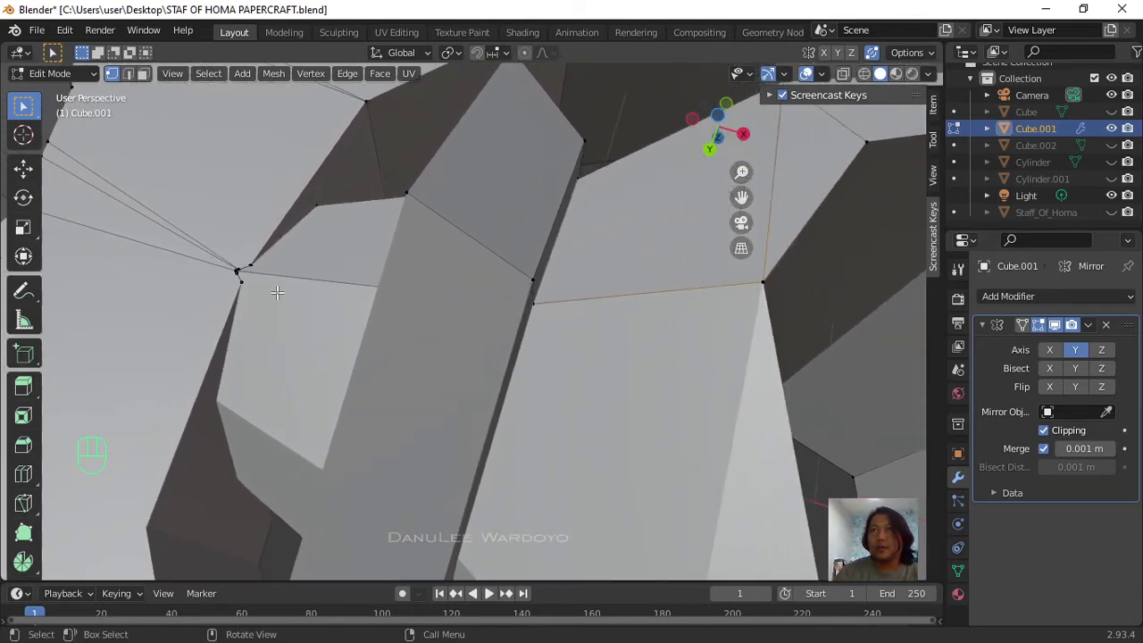
mouse_move(185, 290)
middle_down()
mouse_move(273, 316)
mouse_move(419, 387)
mouse_move(241, 304)
mouse_move(393, 357)
middle_up()
scroll(388, 364, down, 8)
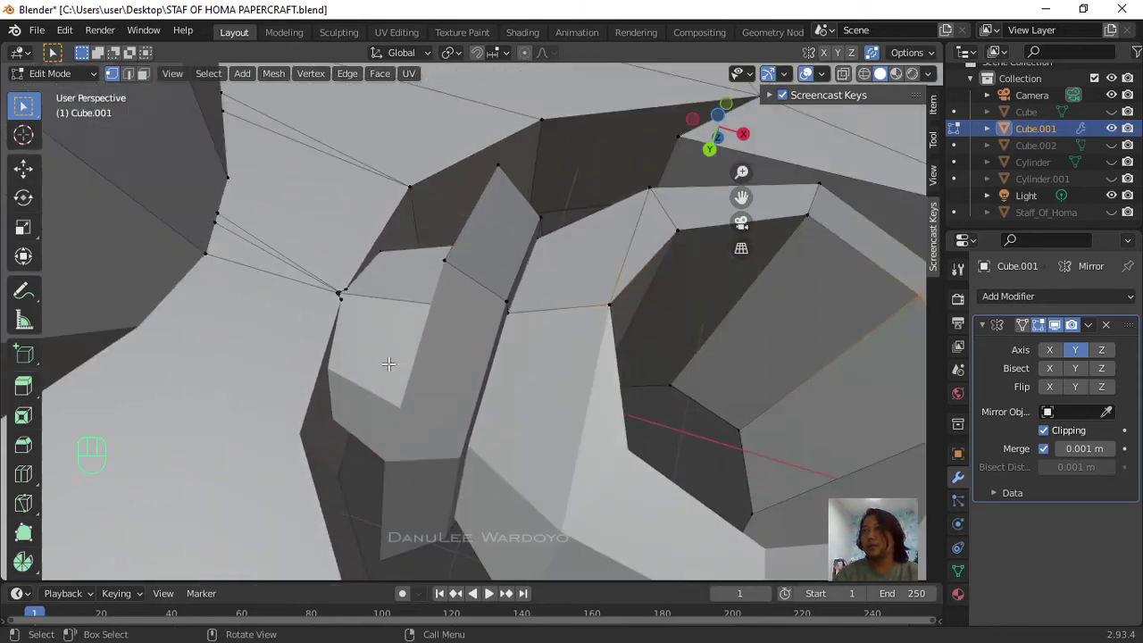
Step: Delete the stray vertex lying across the mirror line where the blade plate meets the orb's collar
key(KP_7)
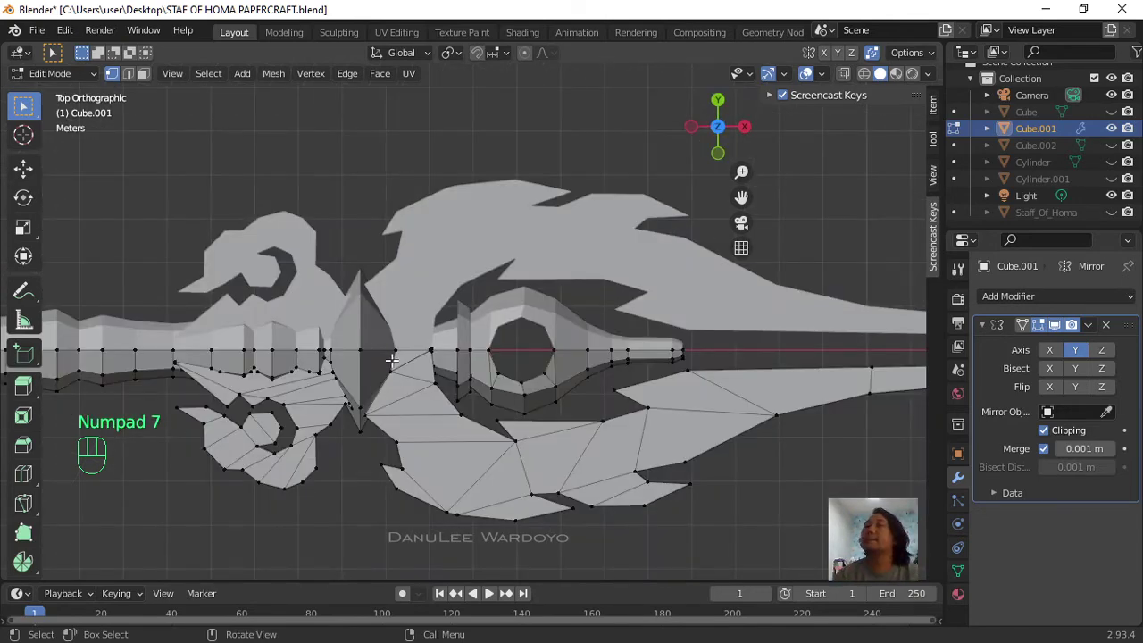
scroll(391, 360, up, 10)
shift+middle_drag(393, 361, 518, 268)
scroll(392, 364, up, 2)
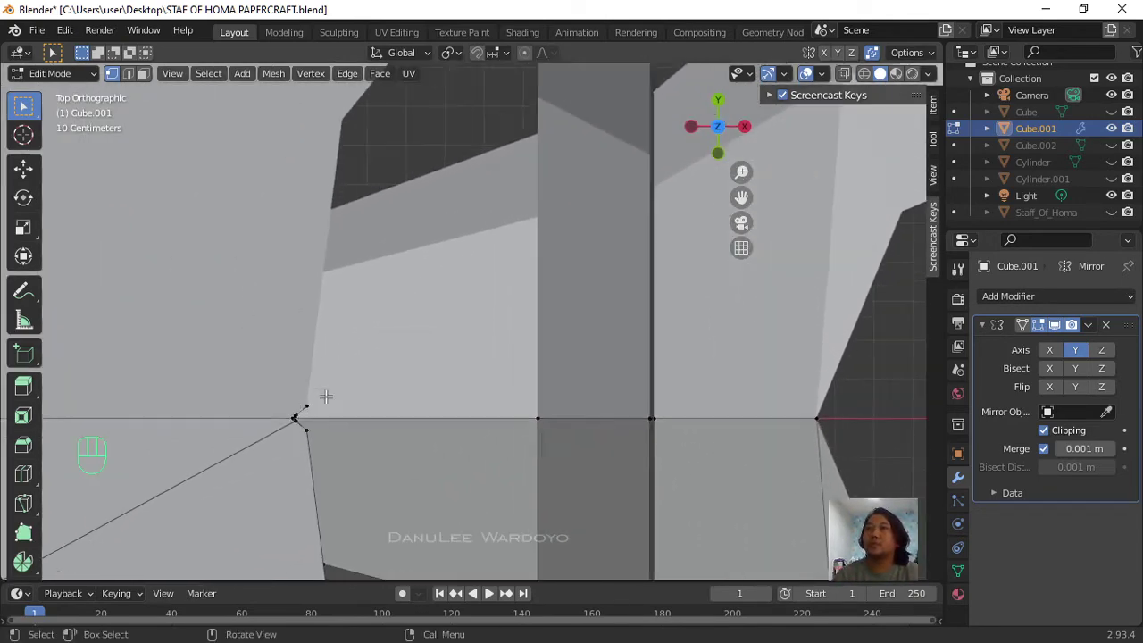
scroll(326, 397, up, 1)
scroll(375, 388, down, 4)
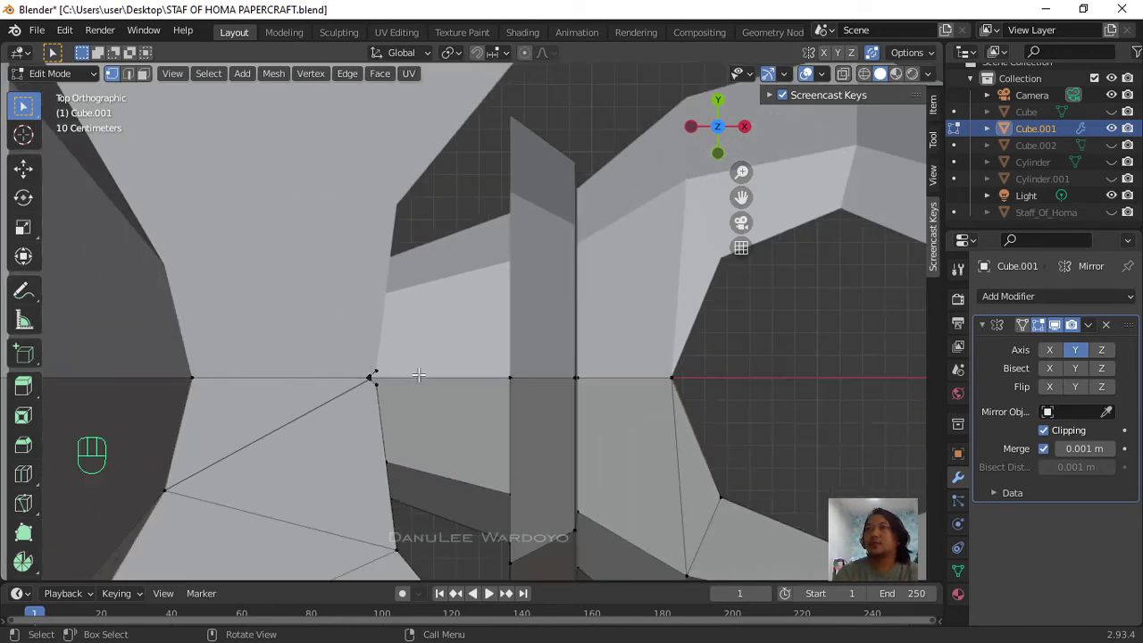
scroll(419, 375, up, 5)
scroll(420, 375, down, 5)
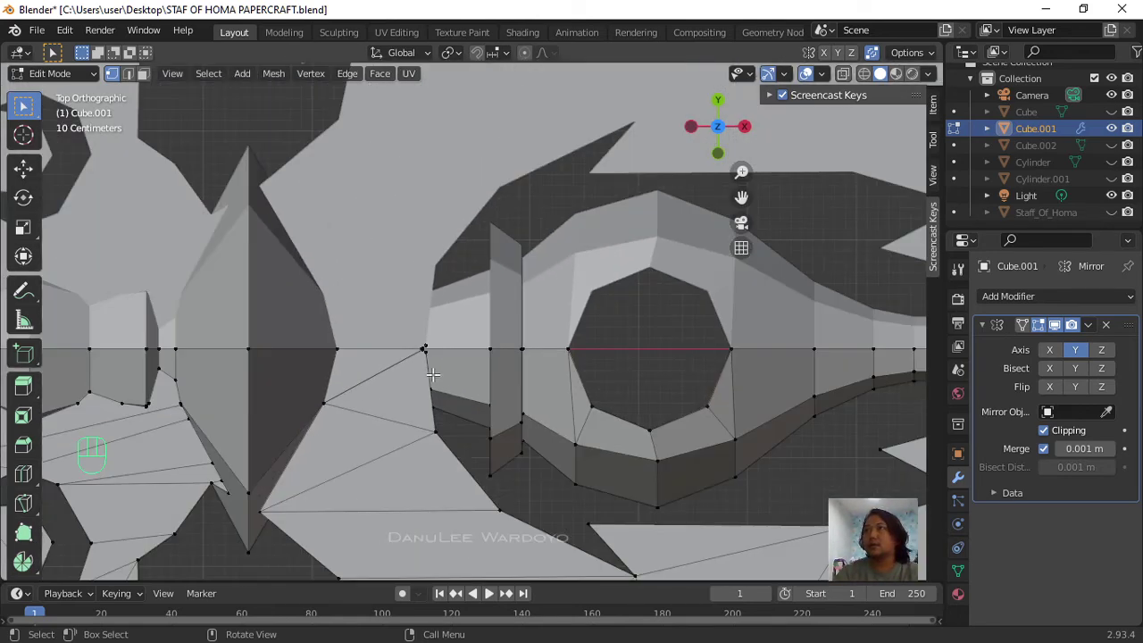
click(439, 360)
scroll(446, 349, up, 4)
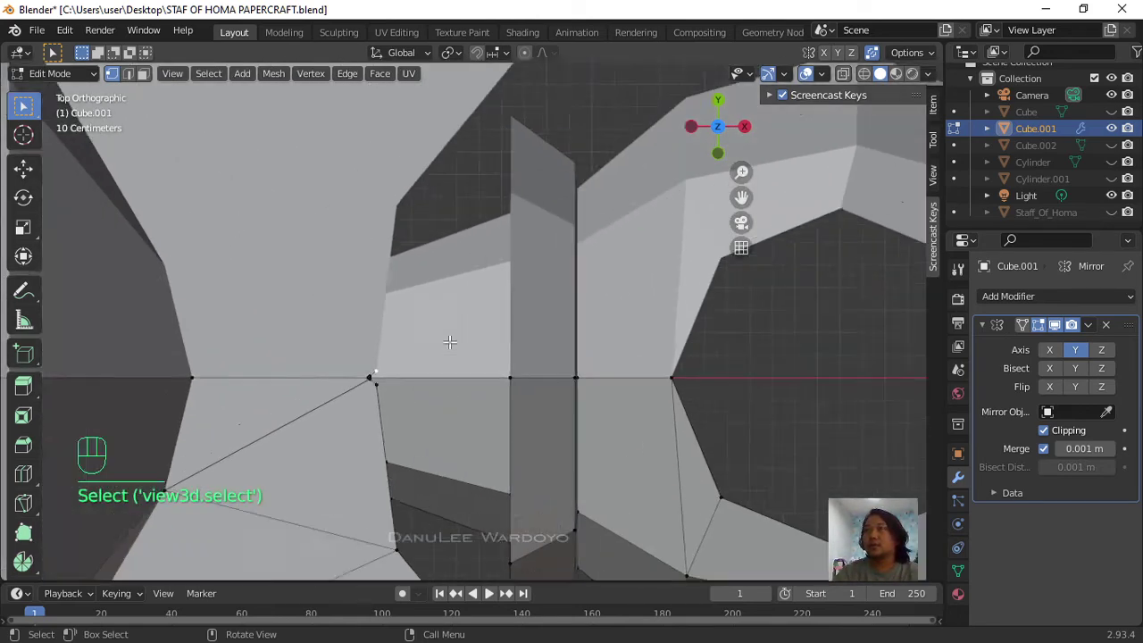
key(x)
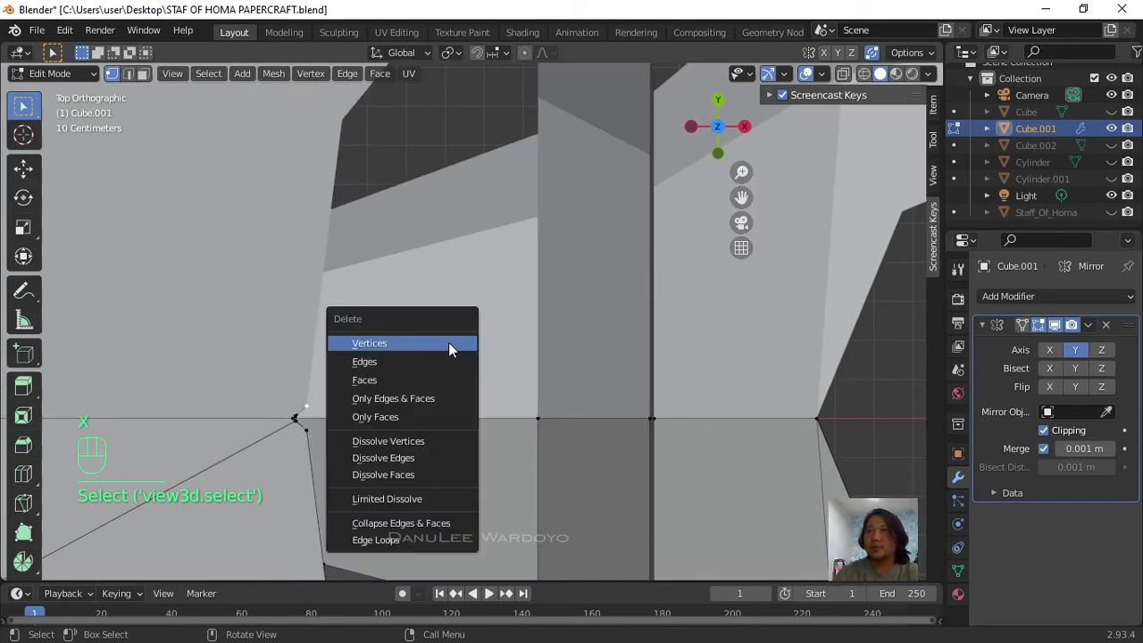
click(448, 342)
Step: Delete the remaining tiny group of stray vertices just across the mirror line at the same plate junction
scroll(316, 398, up, 3)
shift+middle_drag(312, 416, 293, 300)
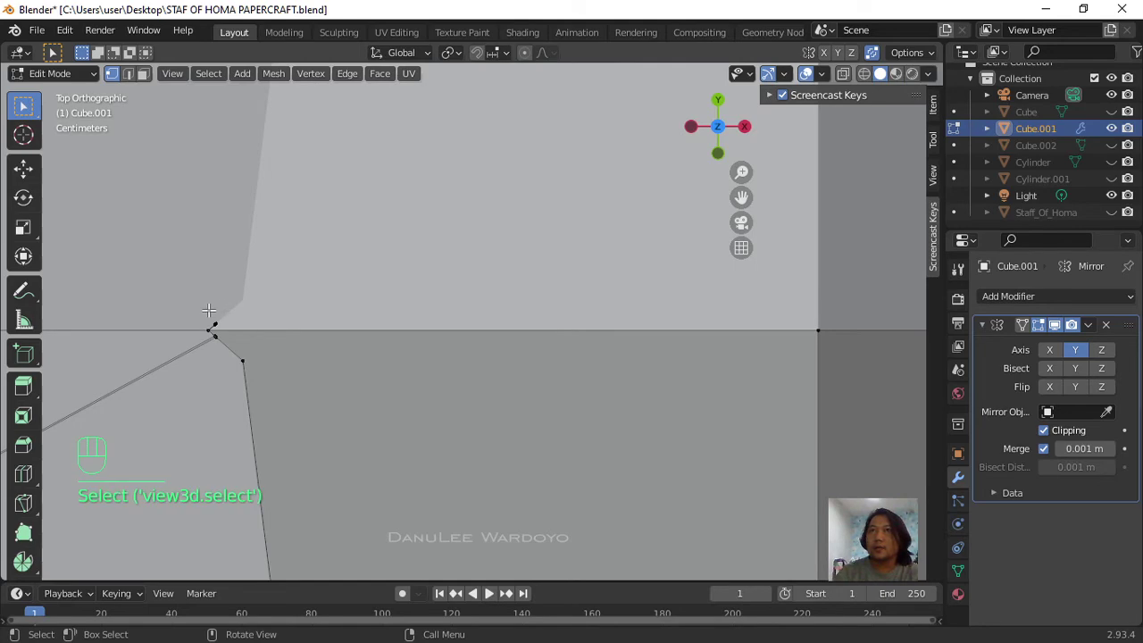
drag(207, 309, 234, 329)
key(x)
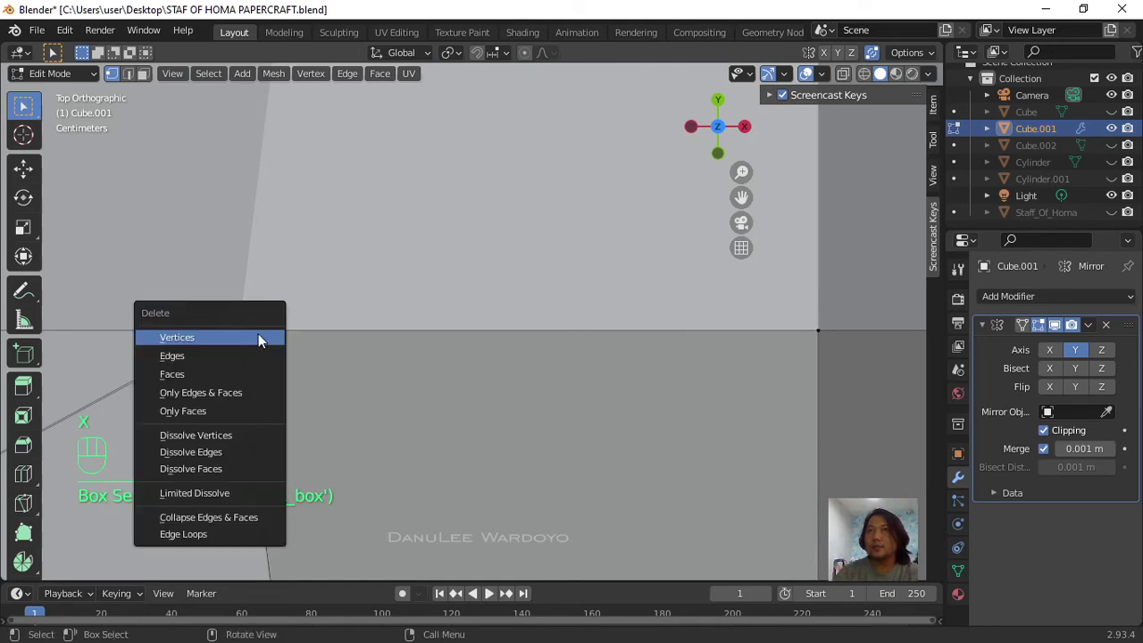
click(258, 333)
scroll(455, 306, down, 3)
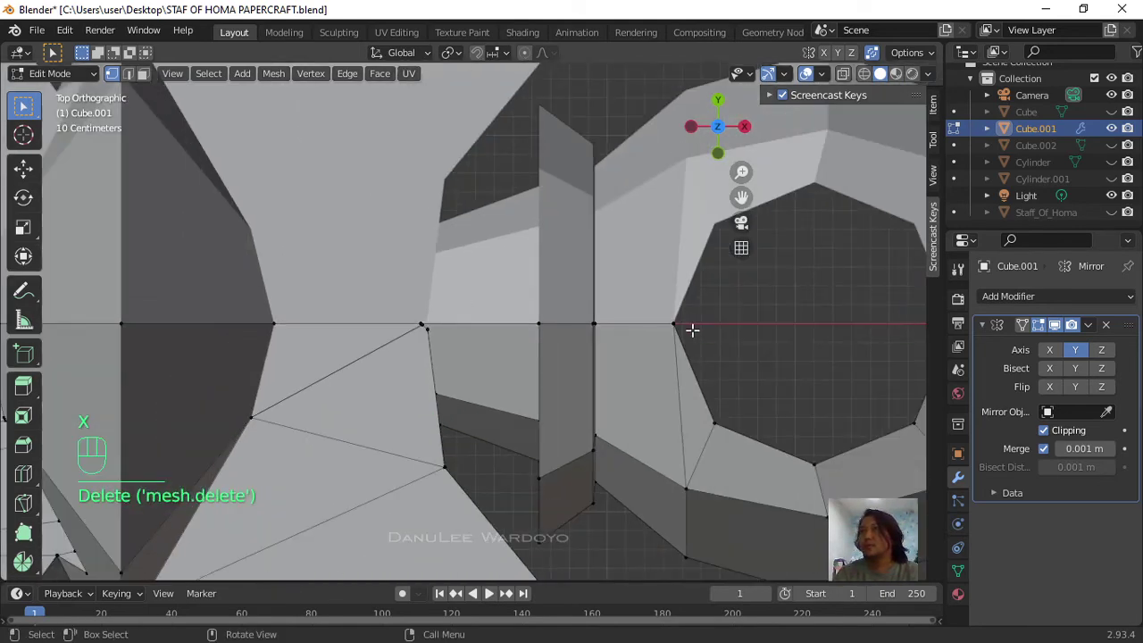
Step: Examine the orb's narrow tip and the rest of the staff from top, perspective and front views
mouse_move(692, 330)
shift+middle_down()
mouse_move(602, 327)
mouse_move(724, 334)
mouse_move(514, 355)
shift+middle_up()
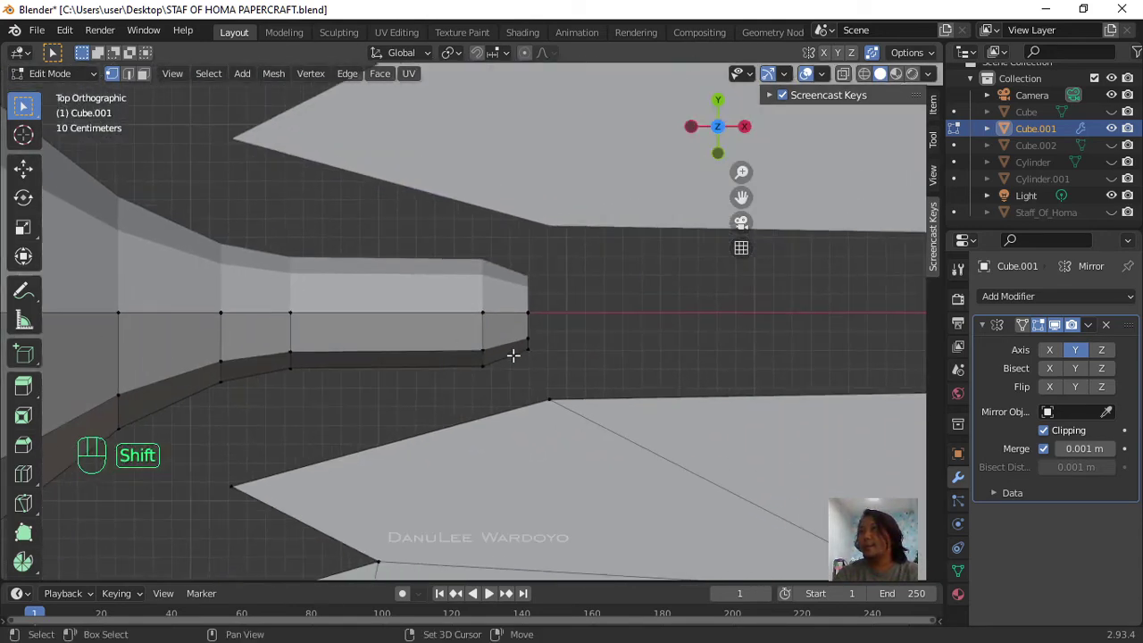
scroll(558, 318, up, 4)
mouse_move(714, 347)
shift+middle_down()
mouse_move(479, 384)
mouse_move(517, 396)
shift+middle_up()
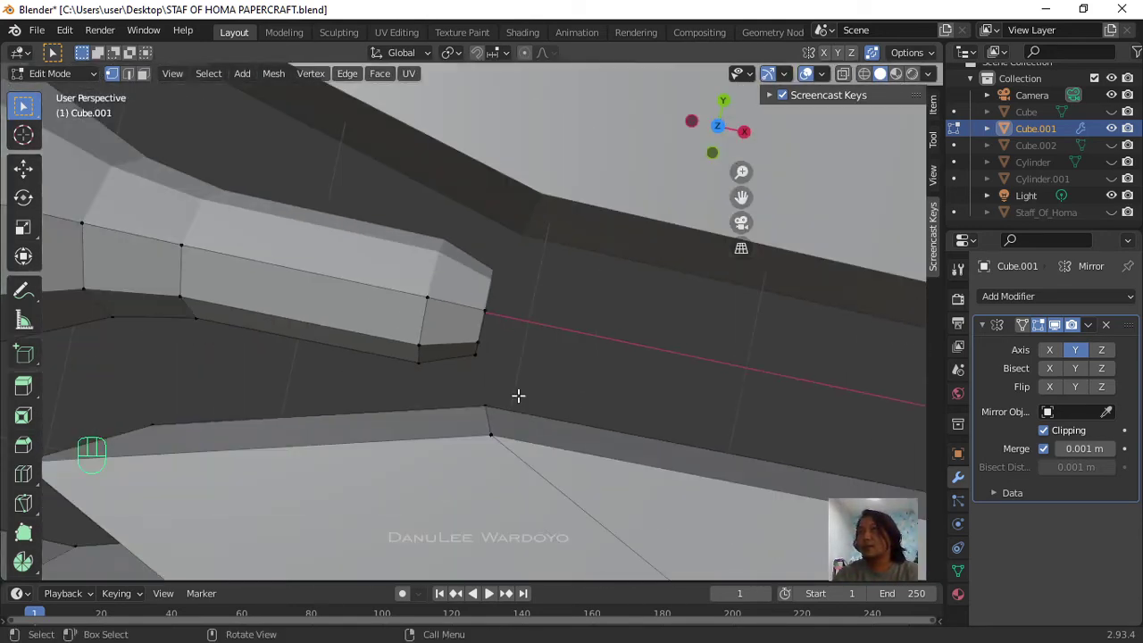
key(KP_7)
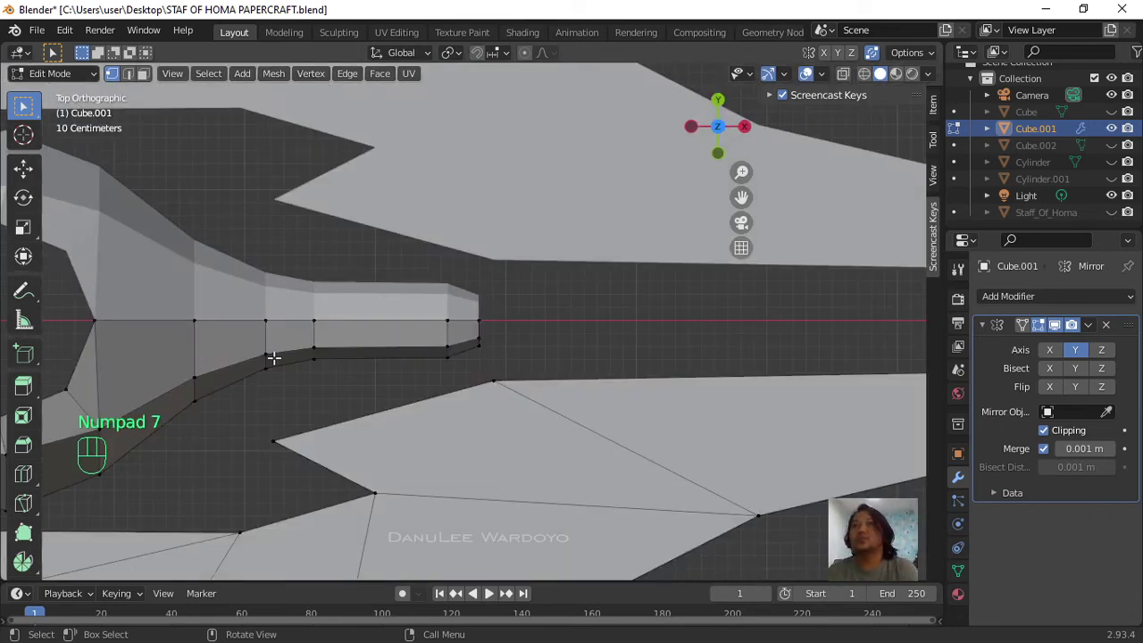
middle_drag(273, 355, 183, 408)
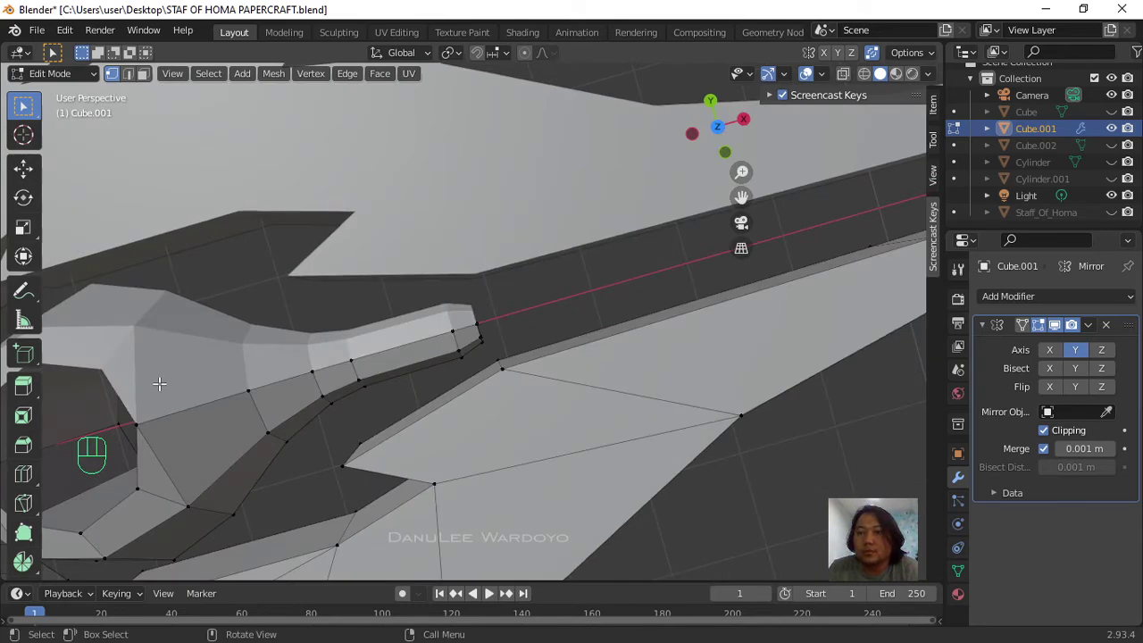
key(KP_1)
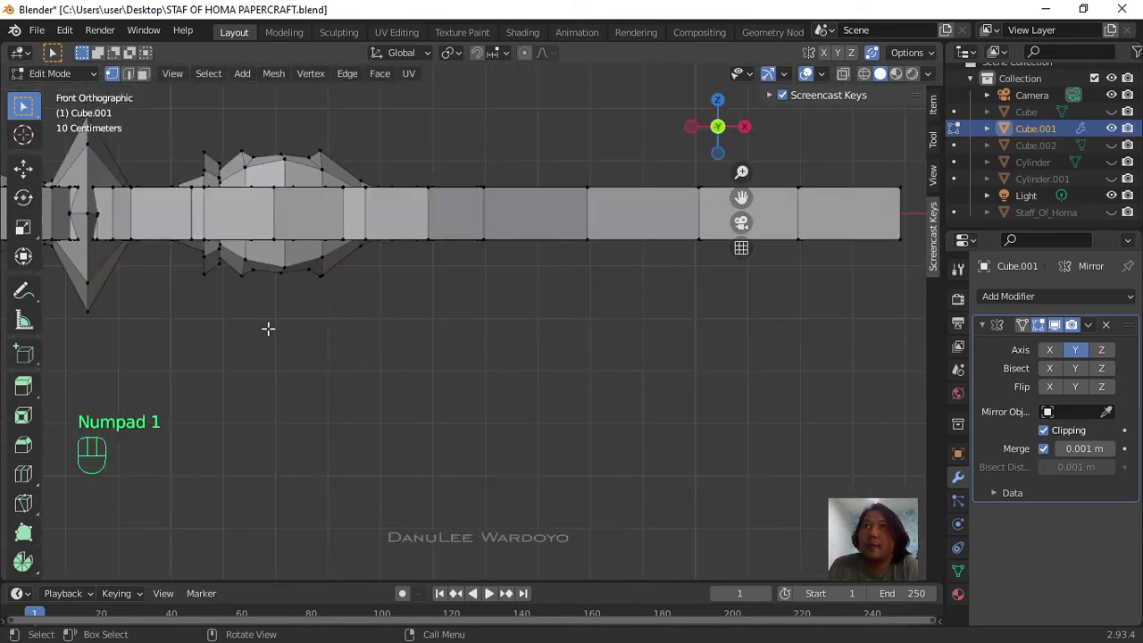
shift+middle_drag(268, 327, 615, 363)
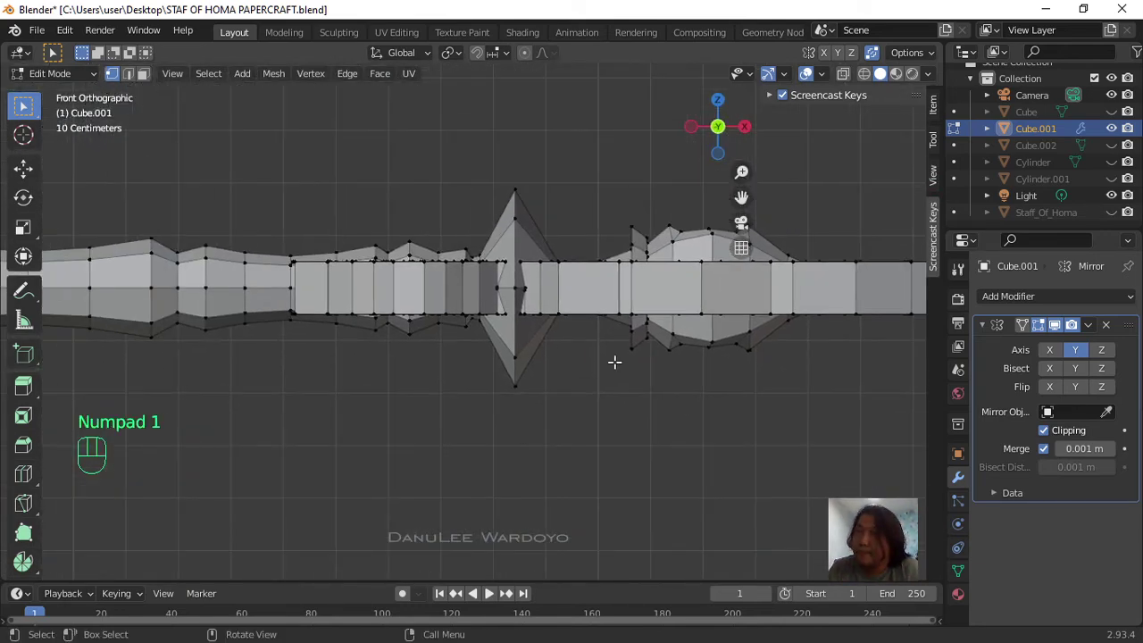
Step: Slide one of the two nearly coincident vertices at the blade plate's inner notch onto the other with Vertex Slide
key(KP_7)
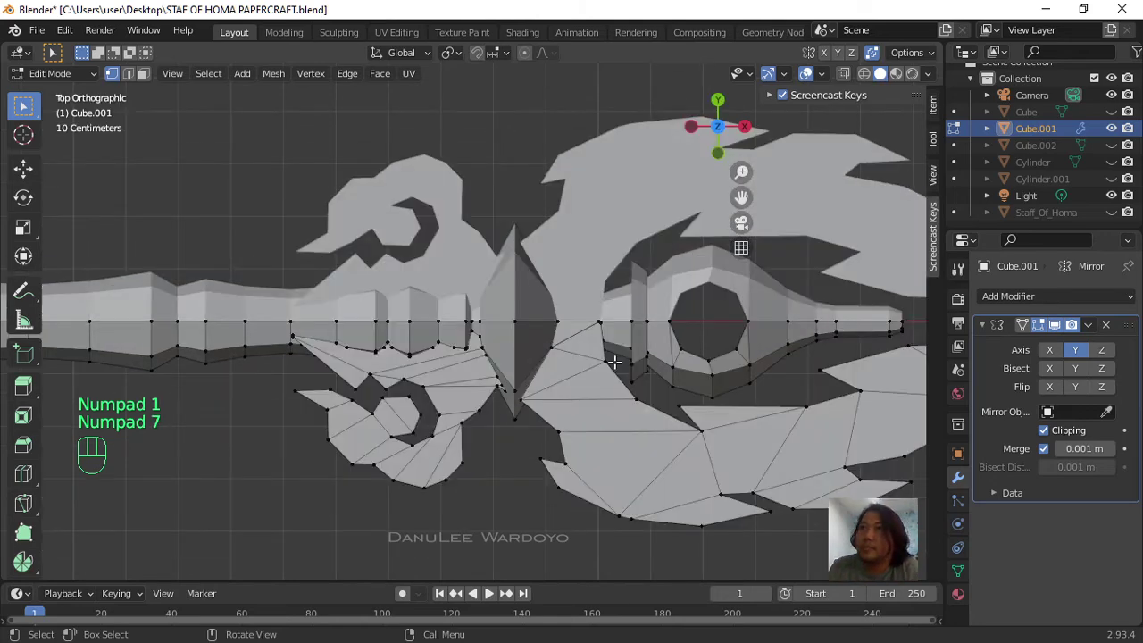
scroll(607, 326, up, 3)
scroll(438, 372, up, 2)
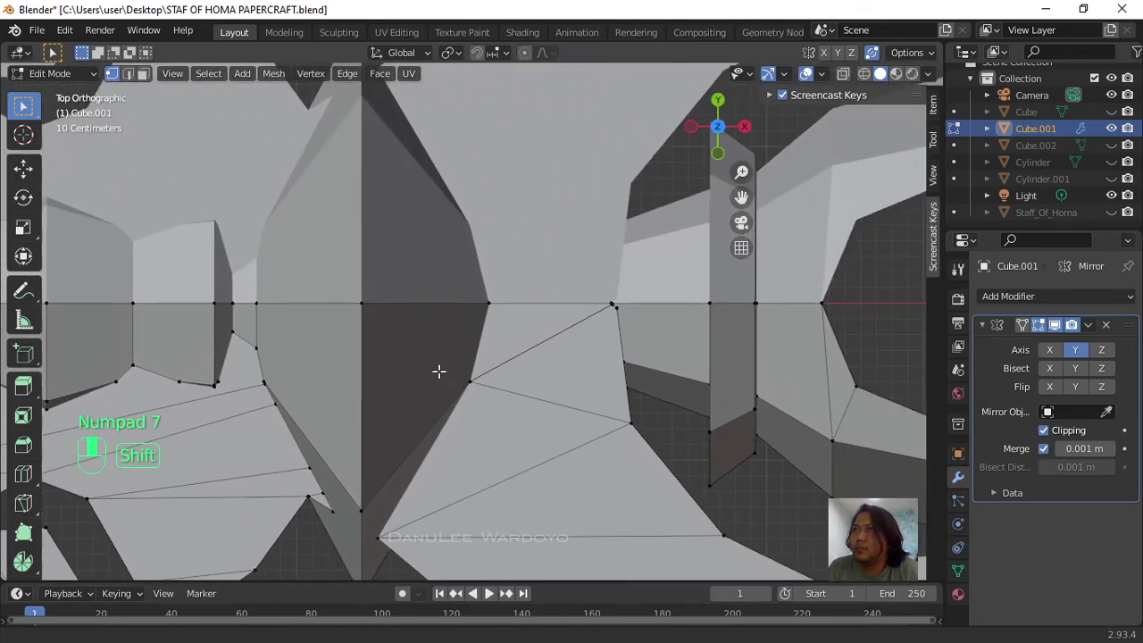
scroll(466, 356, up, 2)
scroll(532, 325, up, 5)
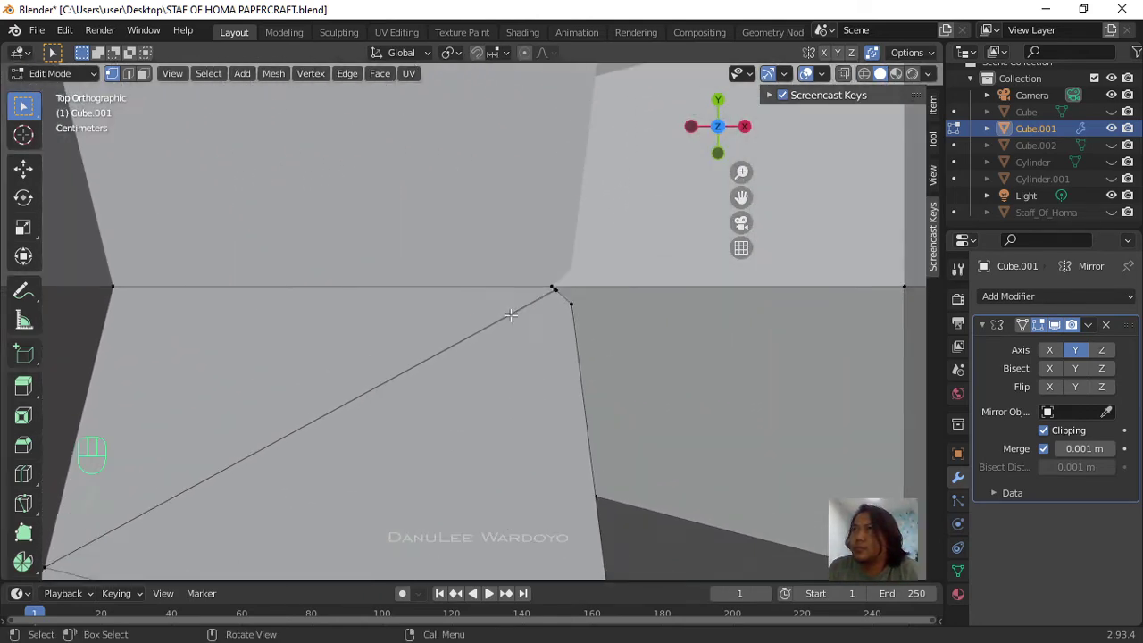
scroll(532, 320, up, 1)
shift+middle_drag(622, 304, 402, 365)
scroll(449, 298, up, 3)
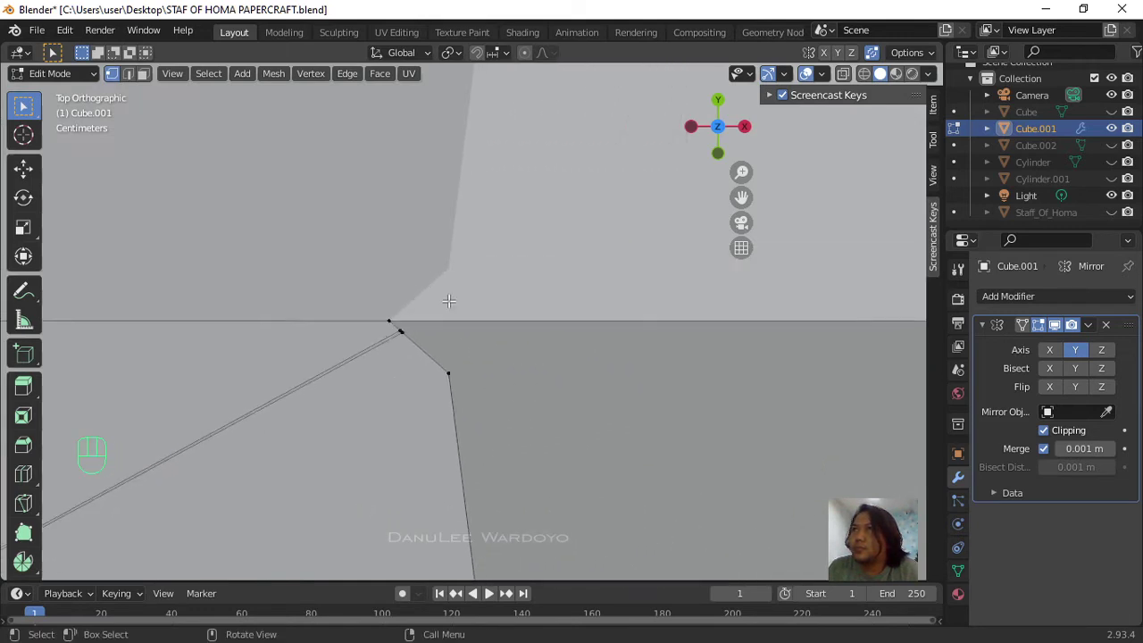
scroll(459, 304, up, 1)
click(298, 345)
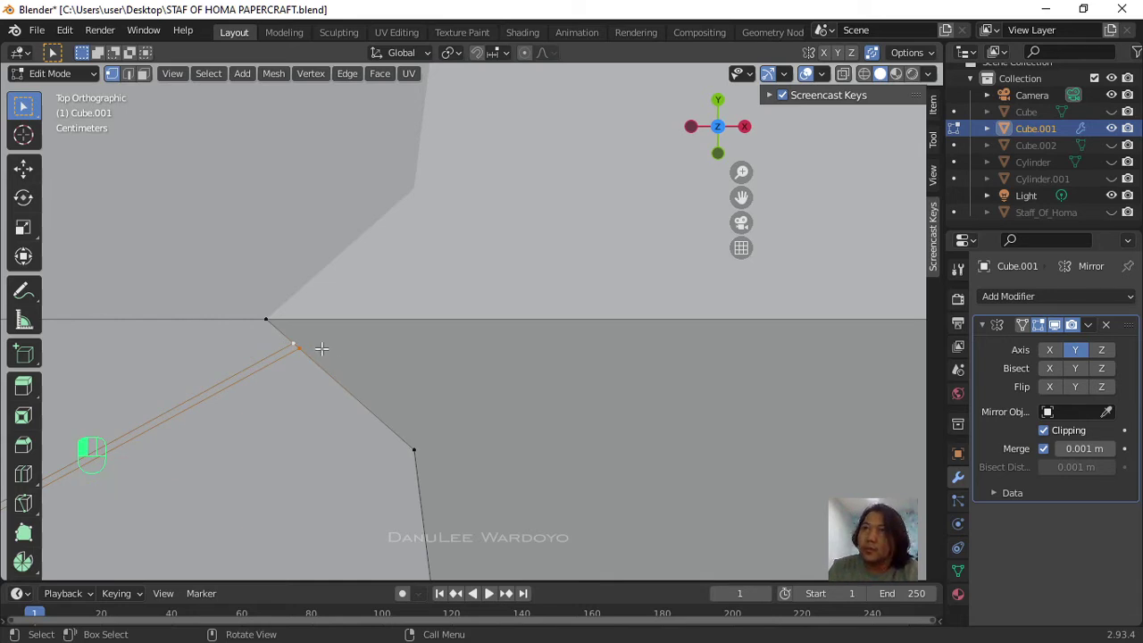
click(295, 341)
key(g)
key(g)
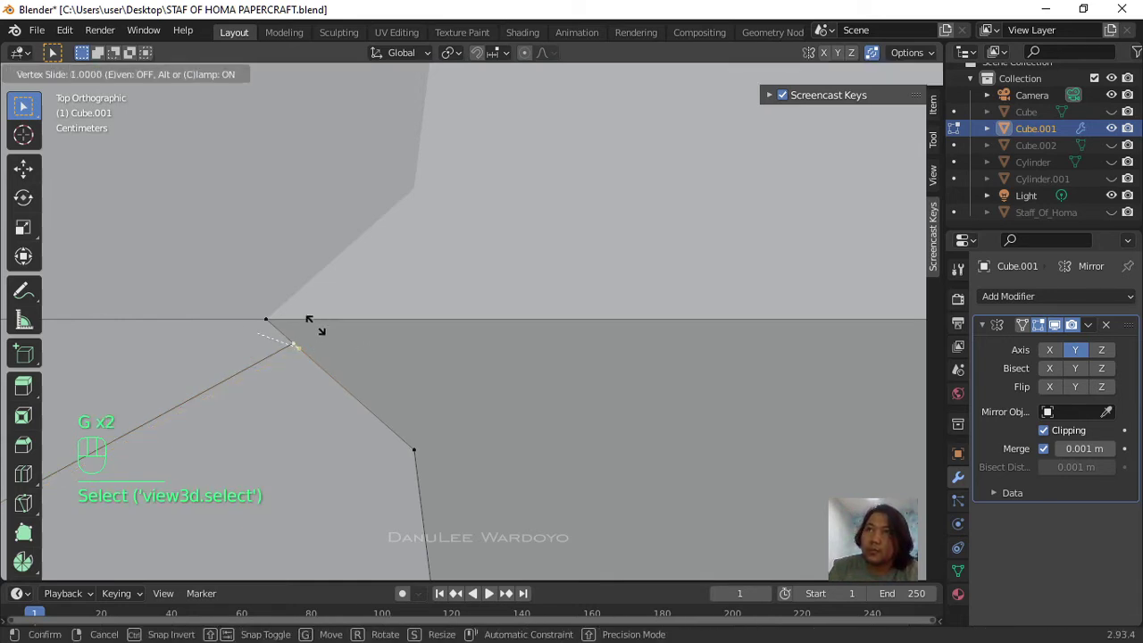
click(305, 335)
Step: Slide the combined notch vertex up onto the vertex on the mirror line, factor 1.000
key(g)
key(g)
click(272, 317)
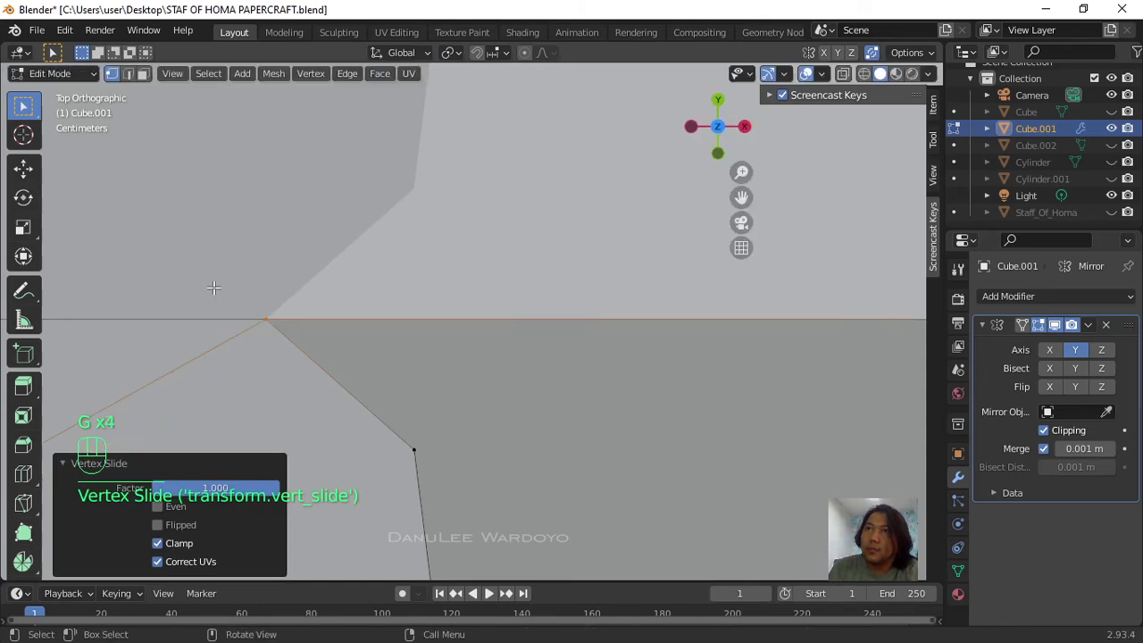
scroll(299, 332, down, 3)
scroll(365, 352, down, 4)
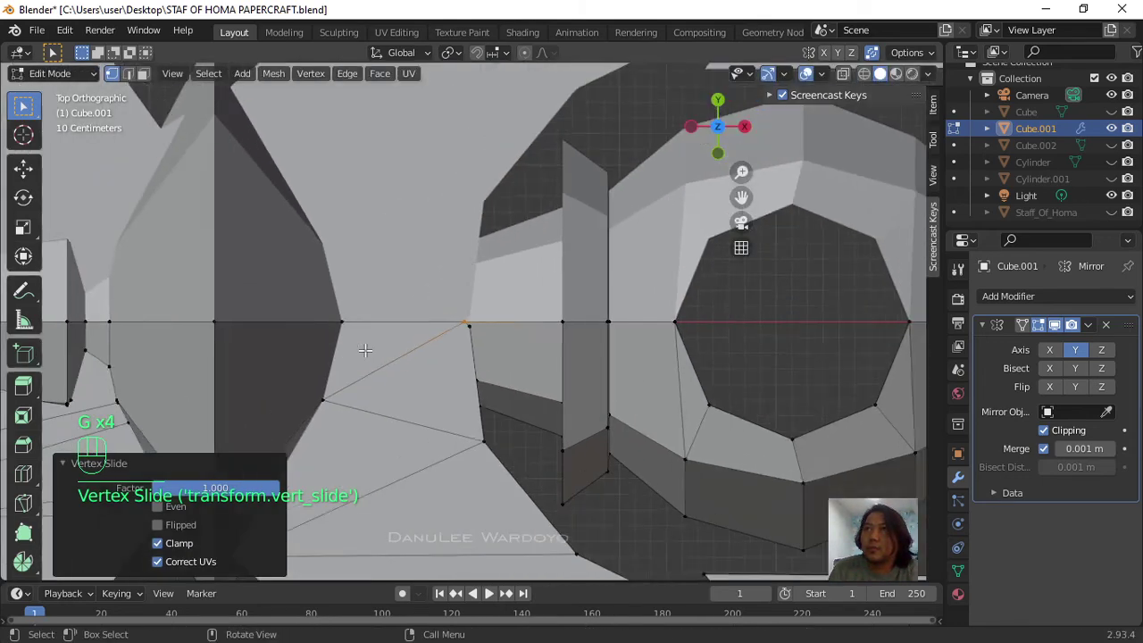
Step: Slide the stray vertex just below the mirror line at the blade plate's inner notch down its edge with Vertex Slide, factor 1.000
scroll(368, 349, up, 2)
click(467, 327)
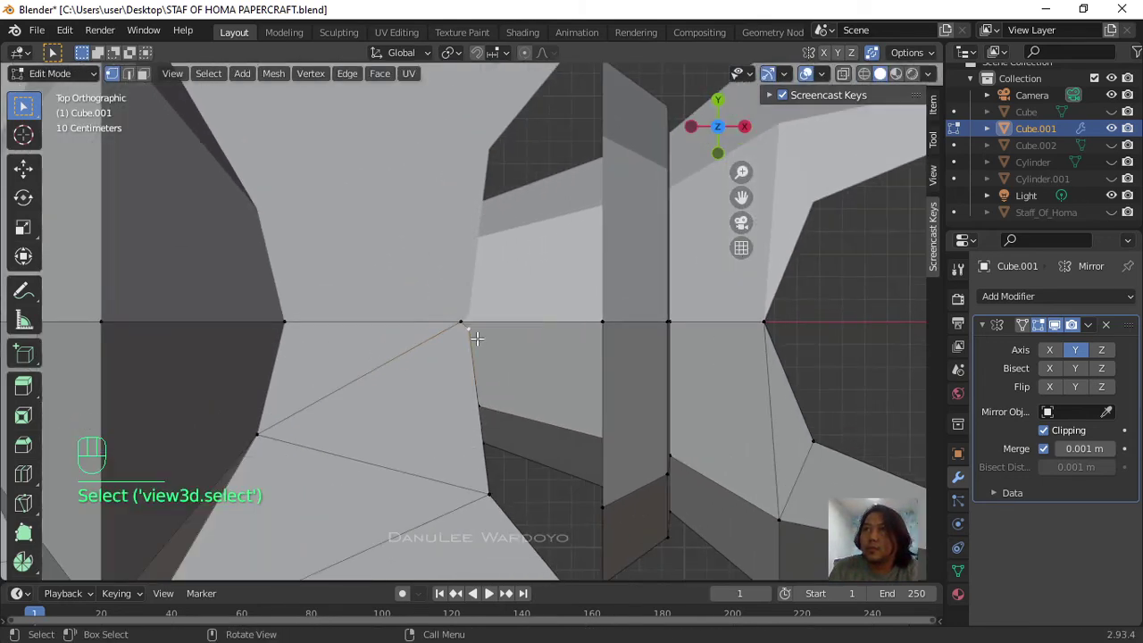
key(g)
key(g)
click(484, 382)
Step: Knife-cut the blade plate's inner side wall with edges joining its outer corner vertex to the inner rim vertices
middle_drag(485, 382, 431, 281)
scroll(433, 280, up, 3)
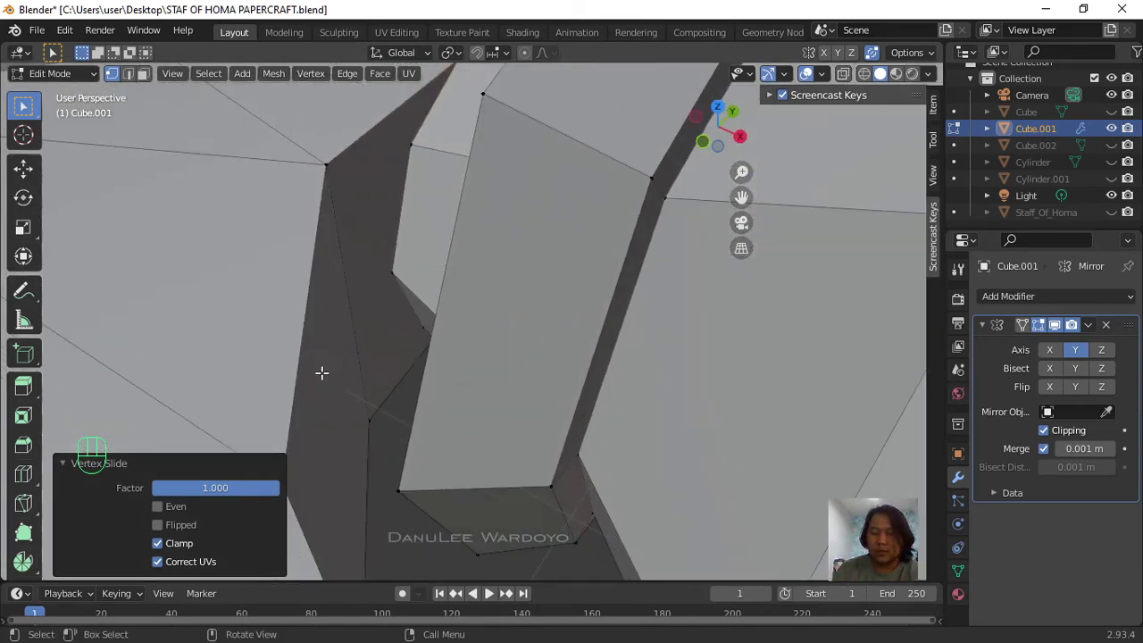
key(k)
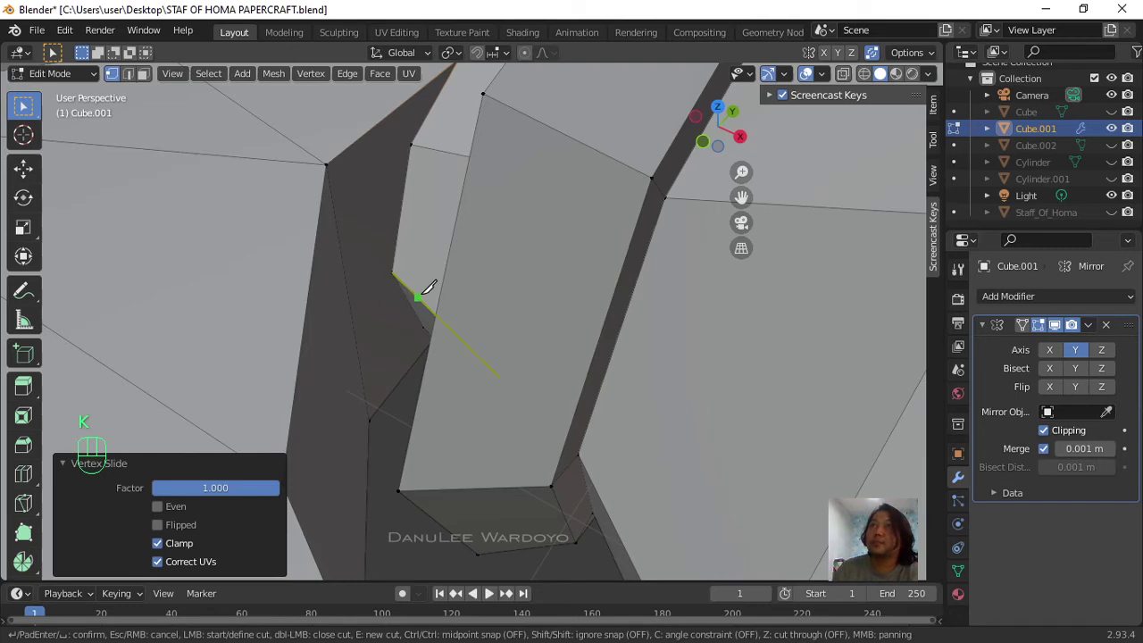
click(326, 164)
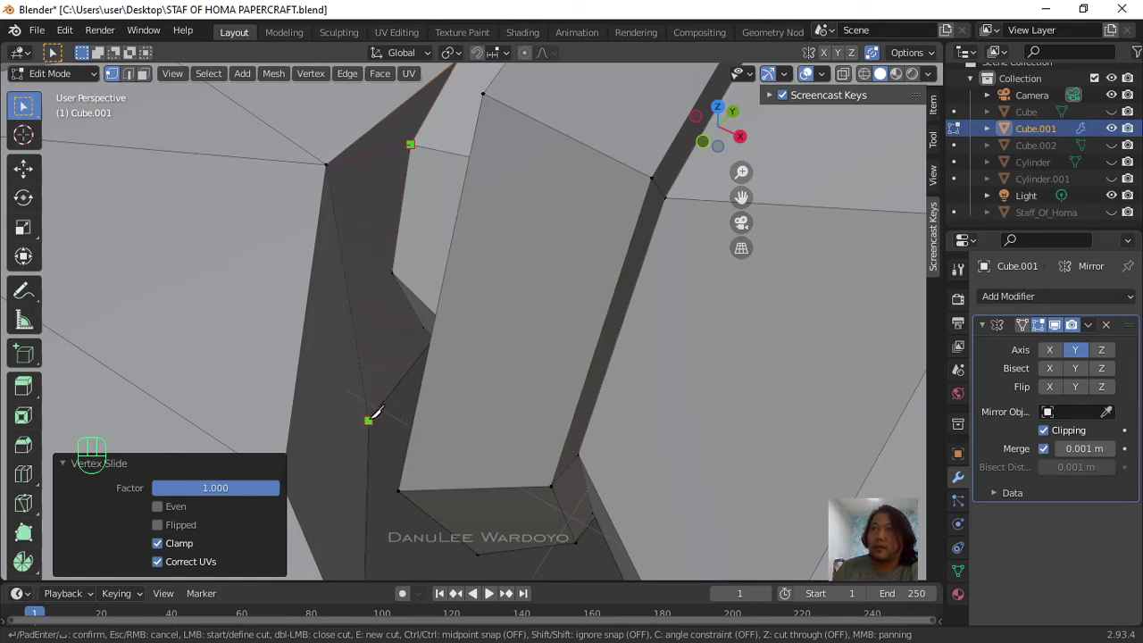
click(393, 271)
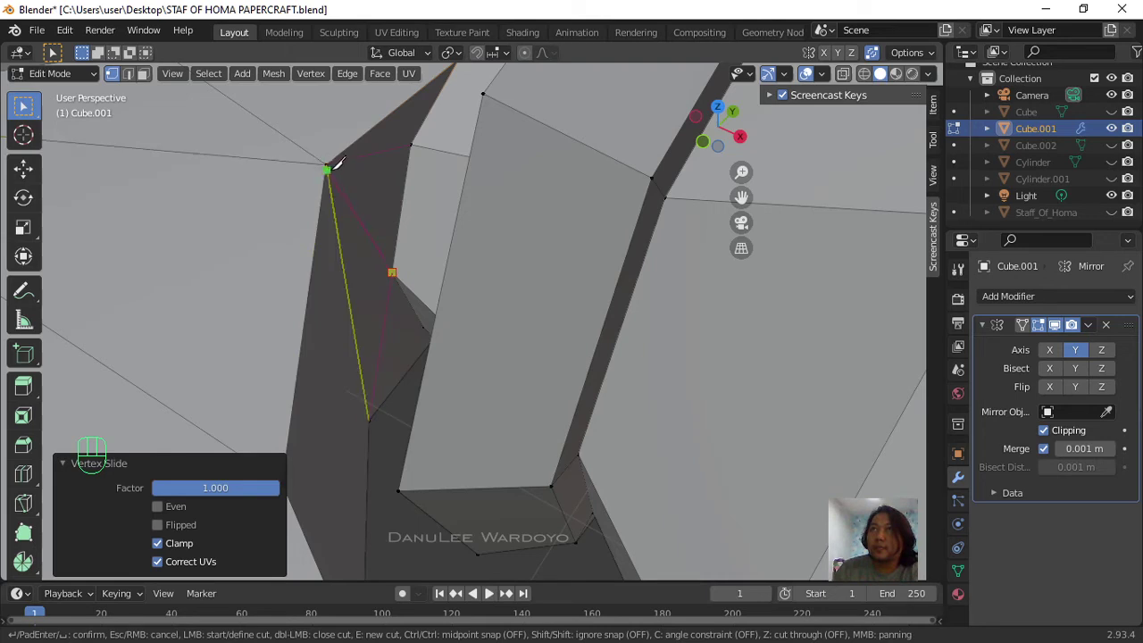
click(326, 164)
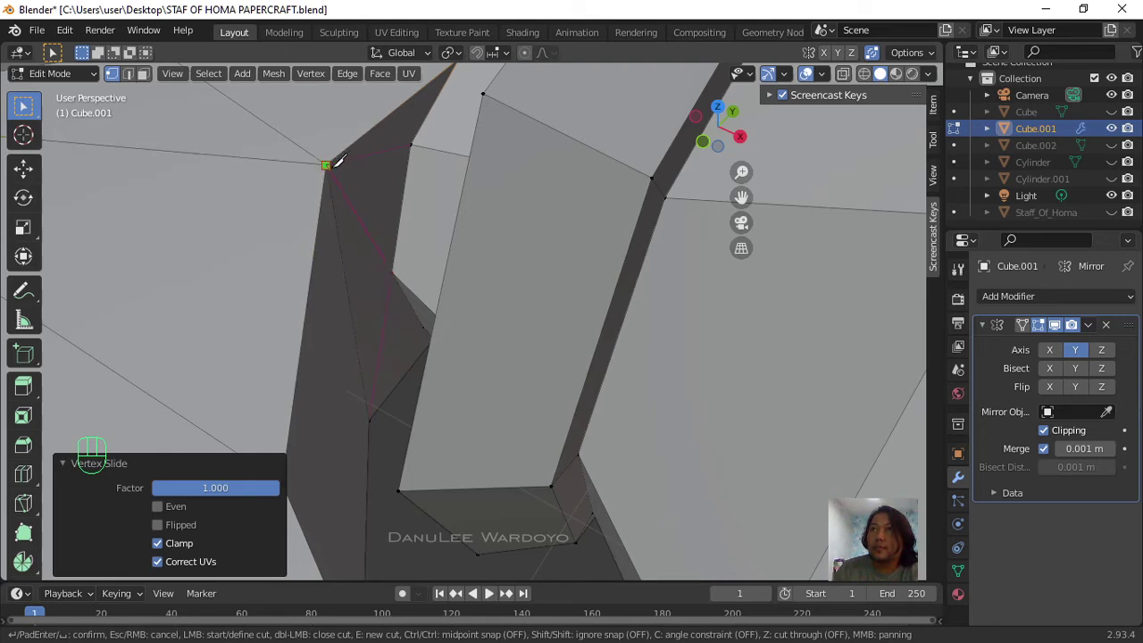
key(Return)
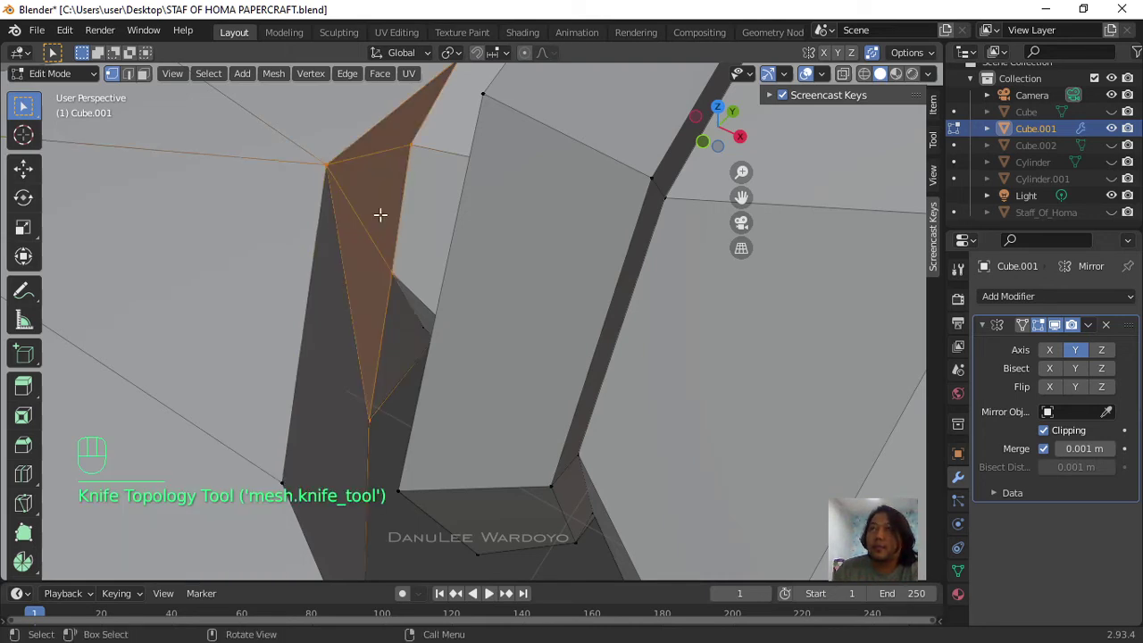
Step: Knife-cut an edge across the plate's underside wall between the next inner rim vertex and the outer corner vertex
mouse_move(382, 217)
middle_down()
mouse_move(463, 314)
mouse_move(433, 242)
mouse_move(166, 395)
mouse_move(406, 107)
mouse_move(373, 238)
middle_up()
scroll(419, 259, up, 3)
scroll(416, 247, up, 2)
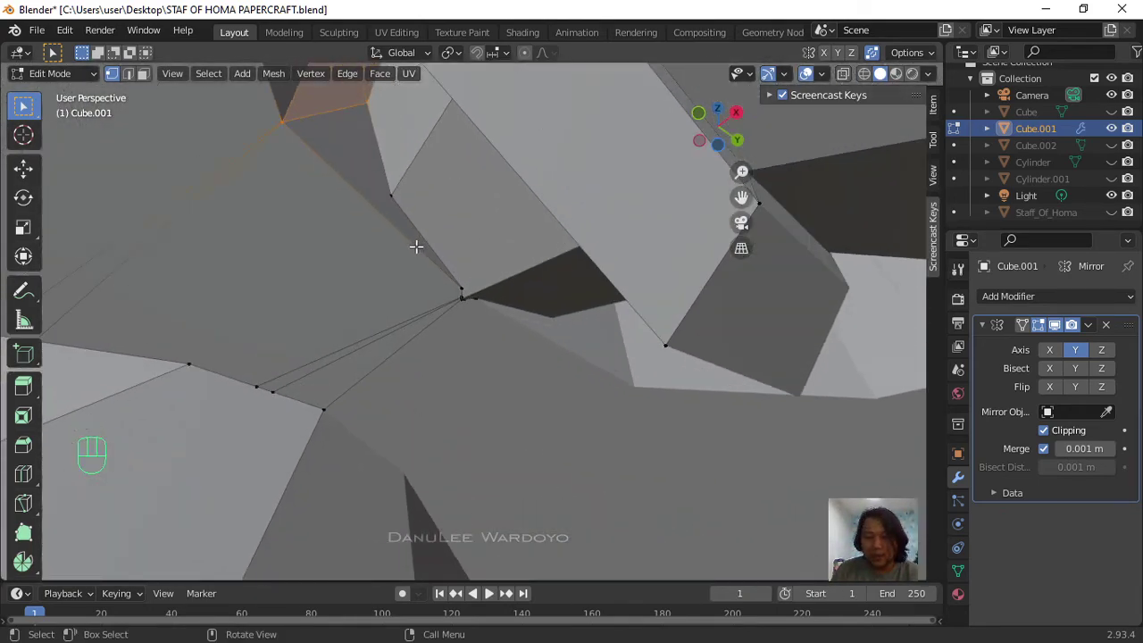
key(k)
click(391, 194)
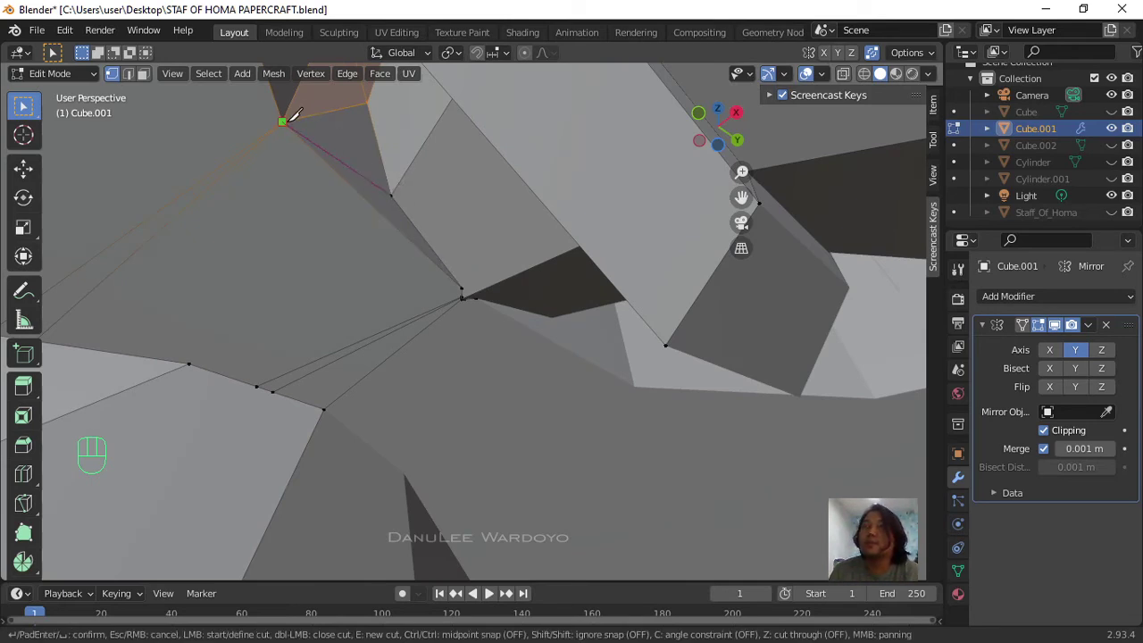
click(282, 121)
key(Return)
scroll(349, 223, down, 1)
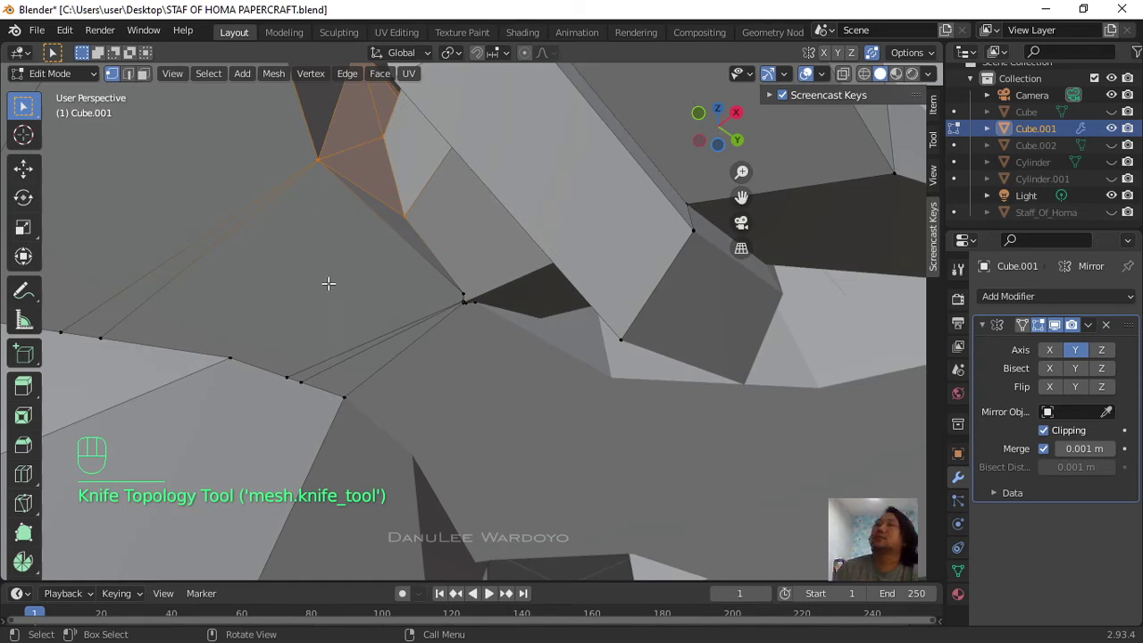
Step: Slide the vertex above the notch tip down through the clustered vertices with two consecutive vertex slides, factor 1.000
scroll(366, 329, up, 1)
scroll(473, 303, up, 2)
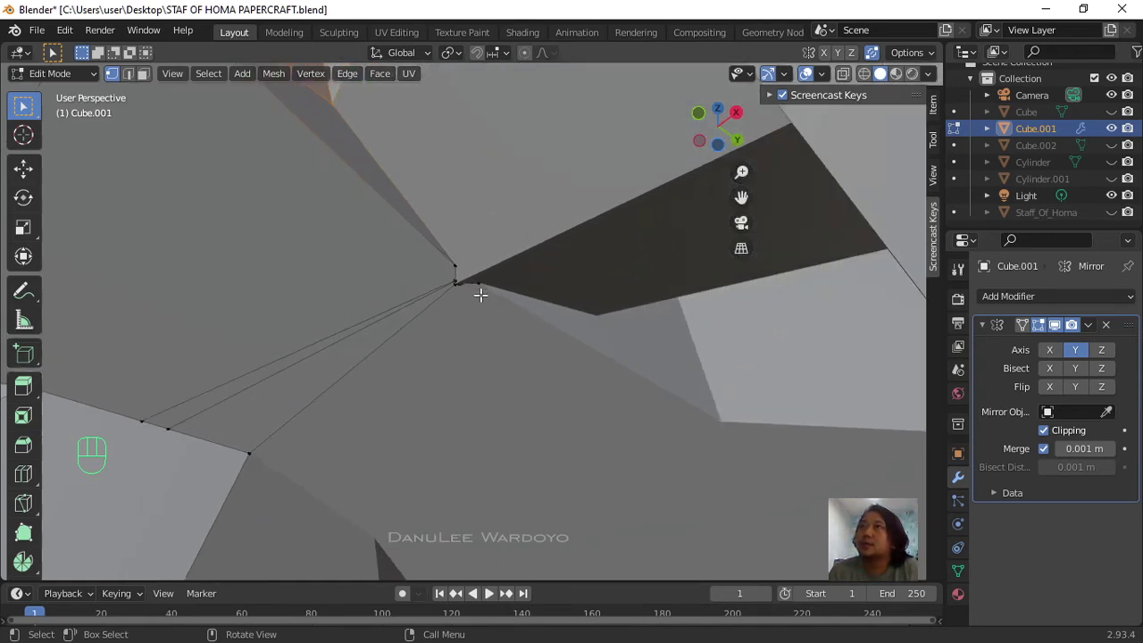
click(461, 245)
scroll(471, 280, up, 1)
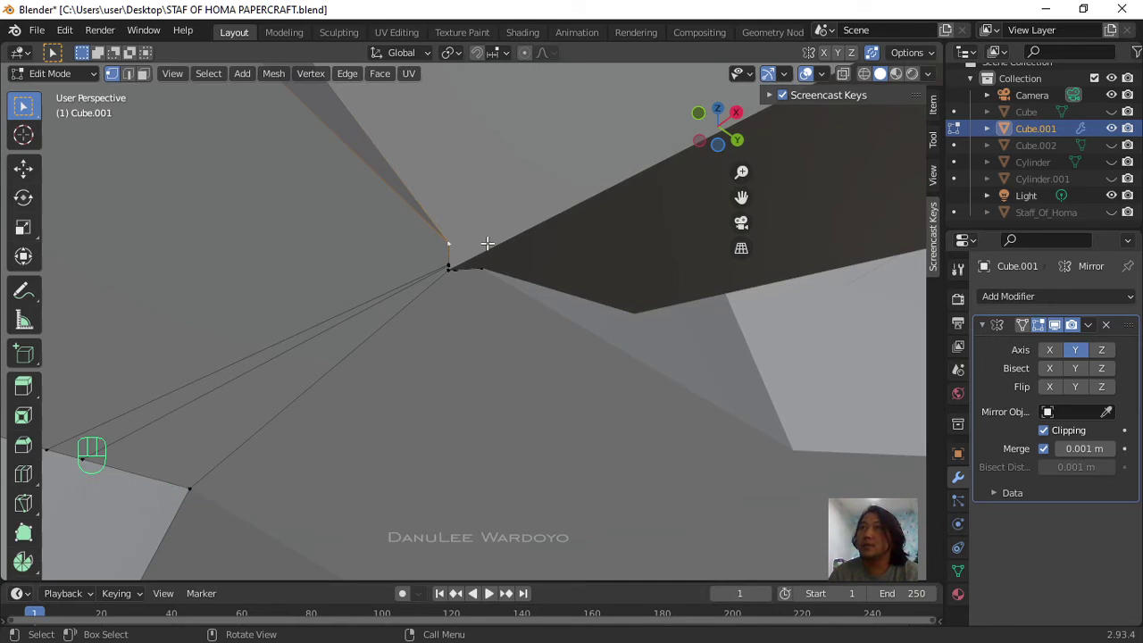
key(g)
key(g)
click(469, 298)
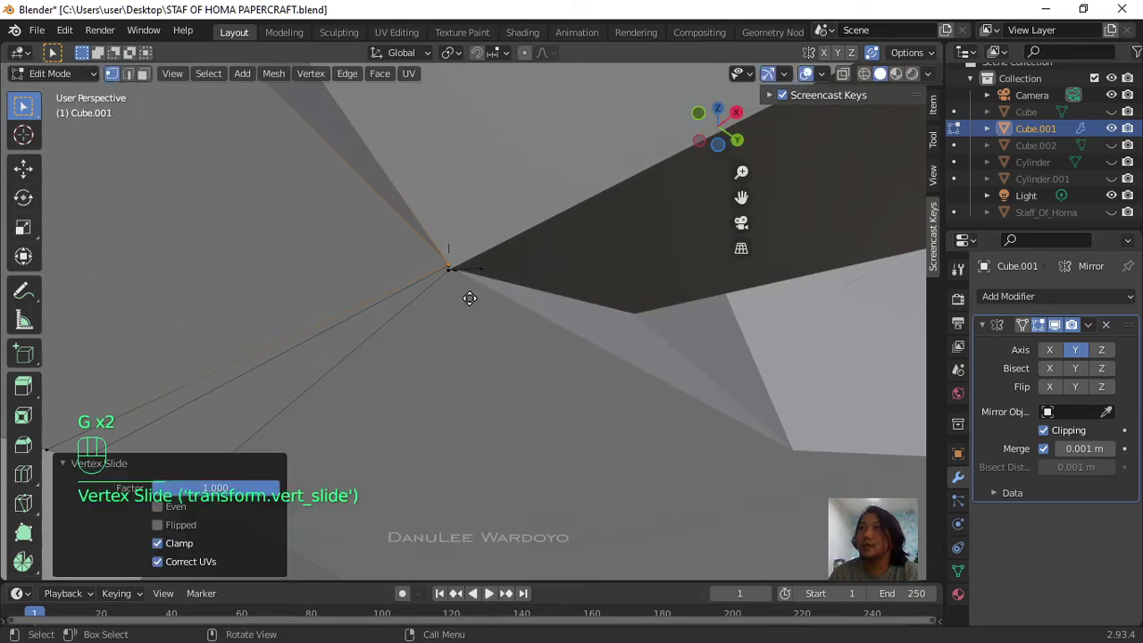
key(g)
key(g)
click(464, 346)
scroll(458, 280, down, 1)
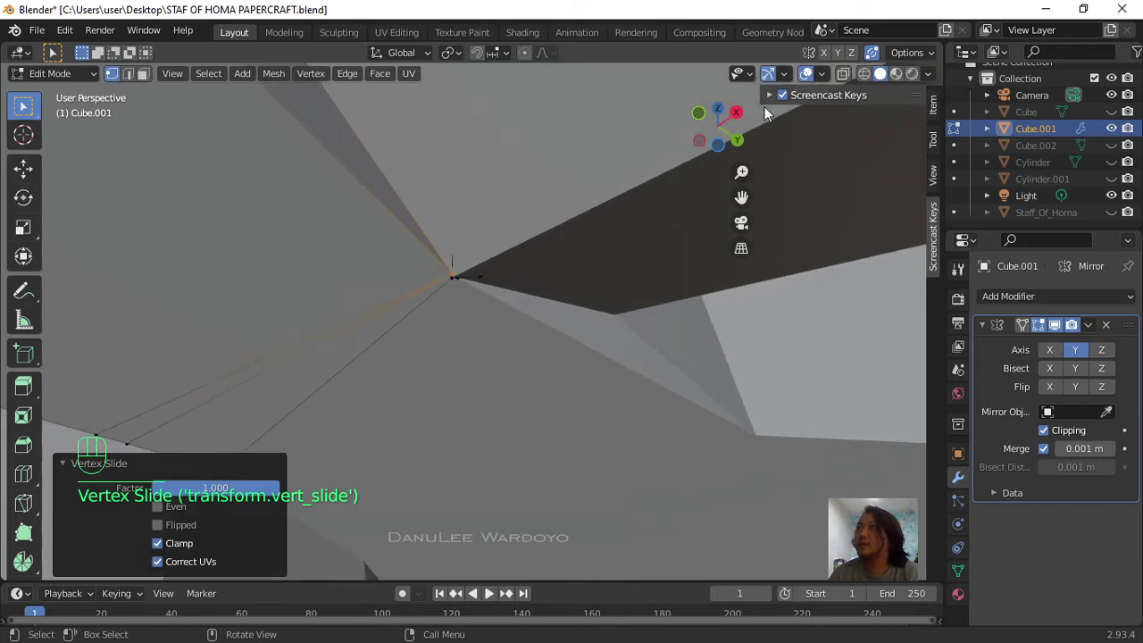
Step: Turn on X-ray and delete the stray vertices lying just across the mirror line beside the notch tip
click(842, 74)
middle_drag(459, 322, 499, 327)
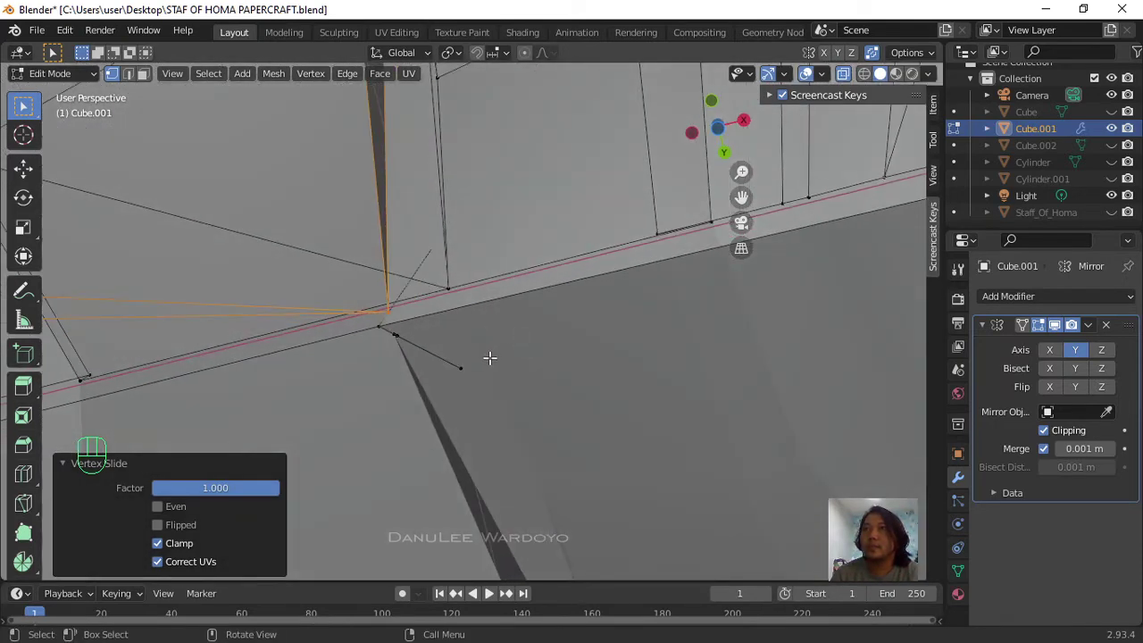
click(480, 384)
middle_drag(452, 370, 433, 401)
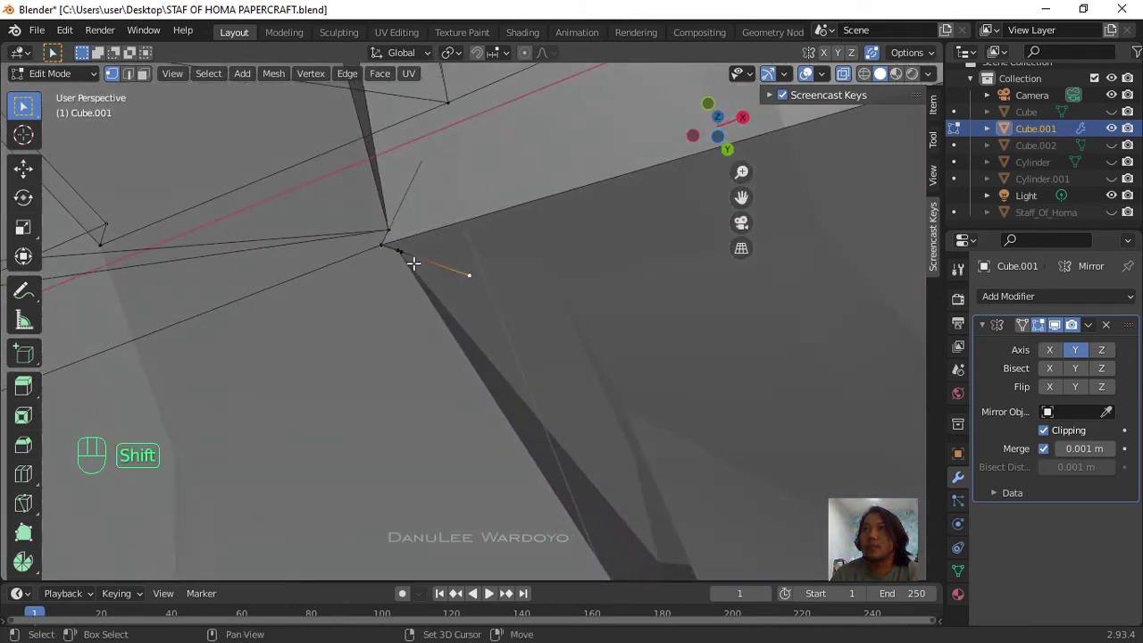
shift+click(400, 257)
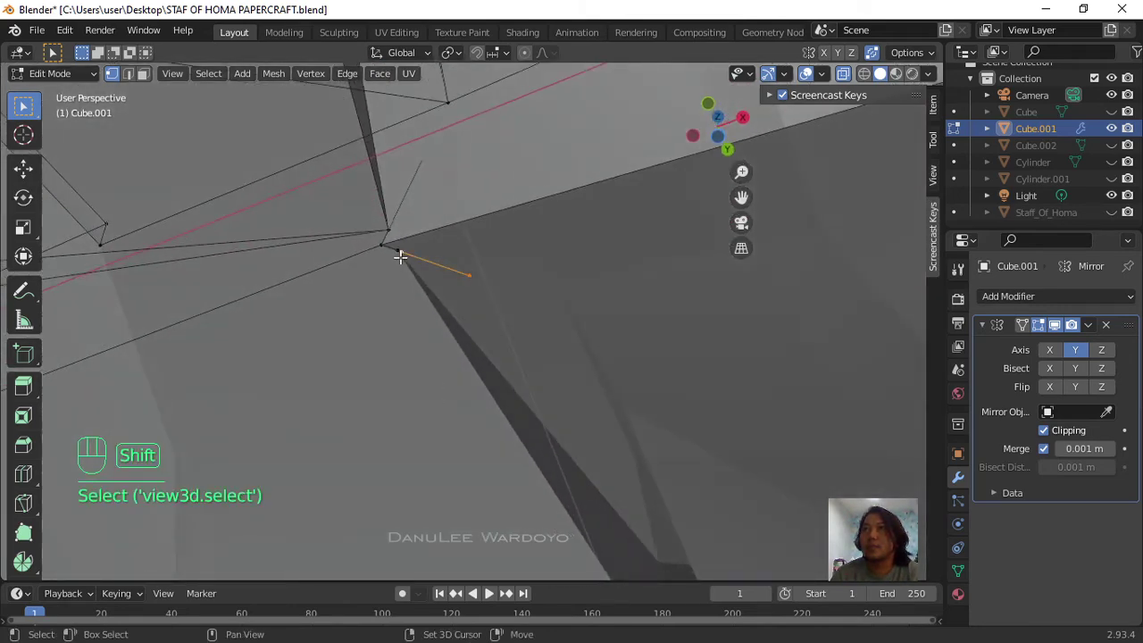
key(x)
click(475, 298)
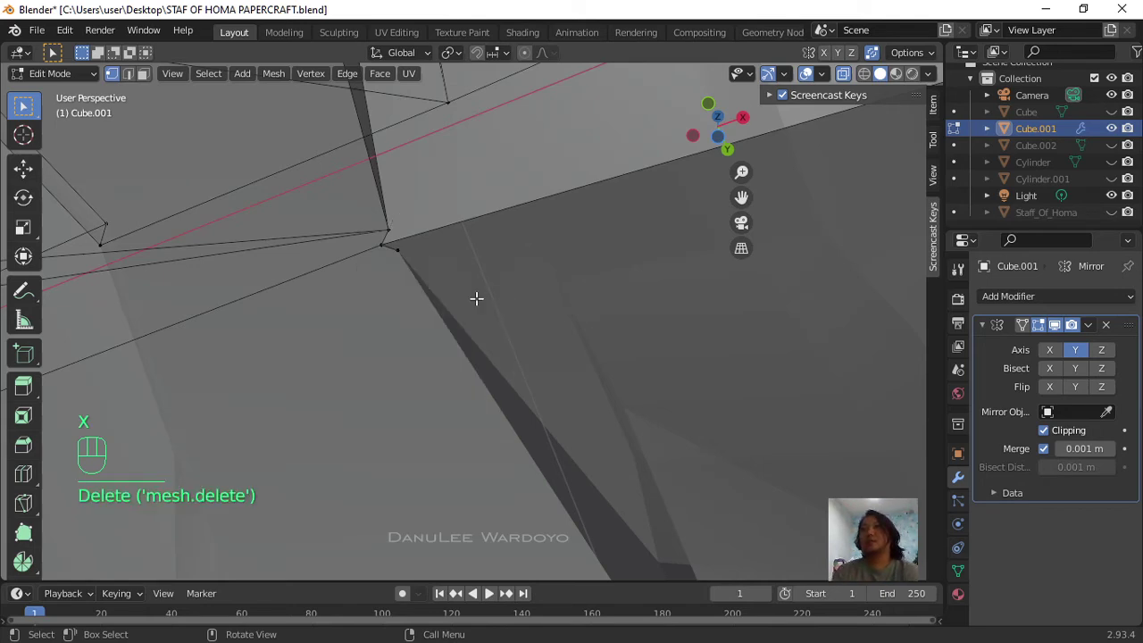
click(405, 257)
key(x)
click(404, 257)
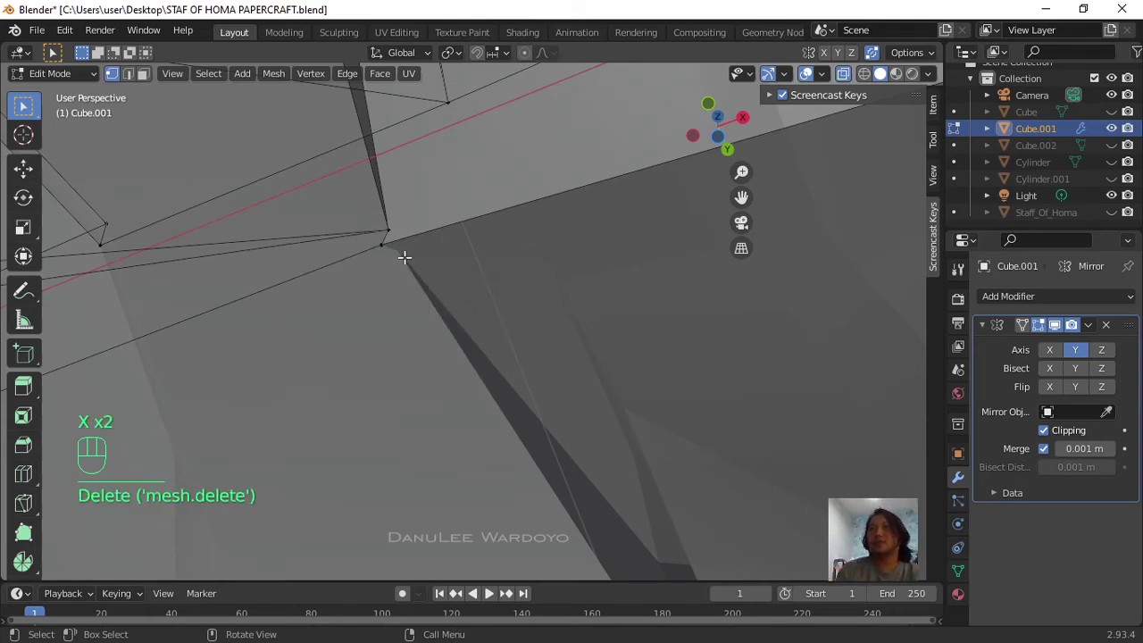
Step: Slide the vertex next to the notch tip onto the tip vertex on the mirror line, factor 1.000
click(390, 232)
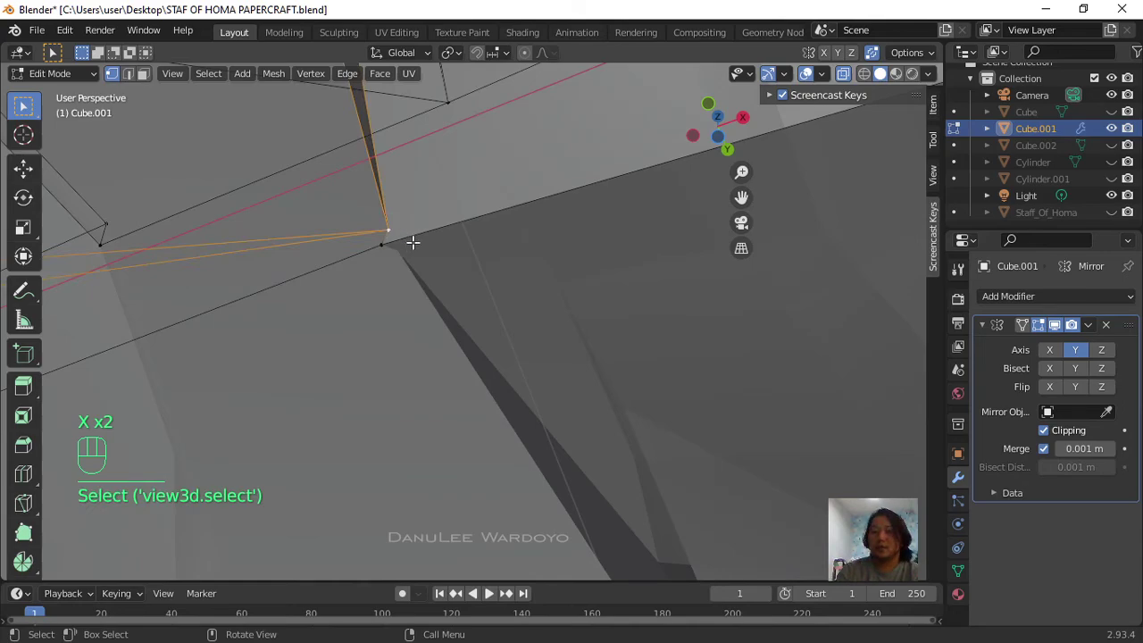
key(g)
key(g)
click(391, 293)
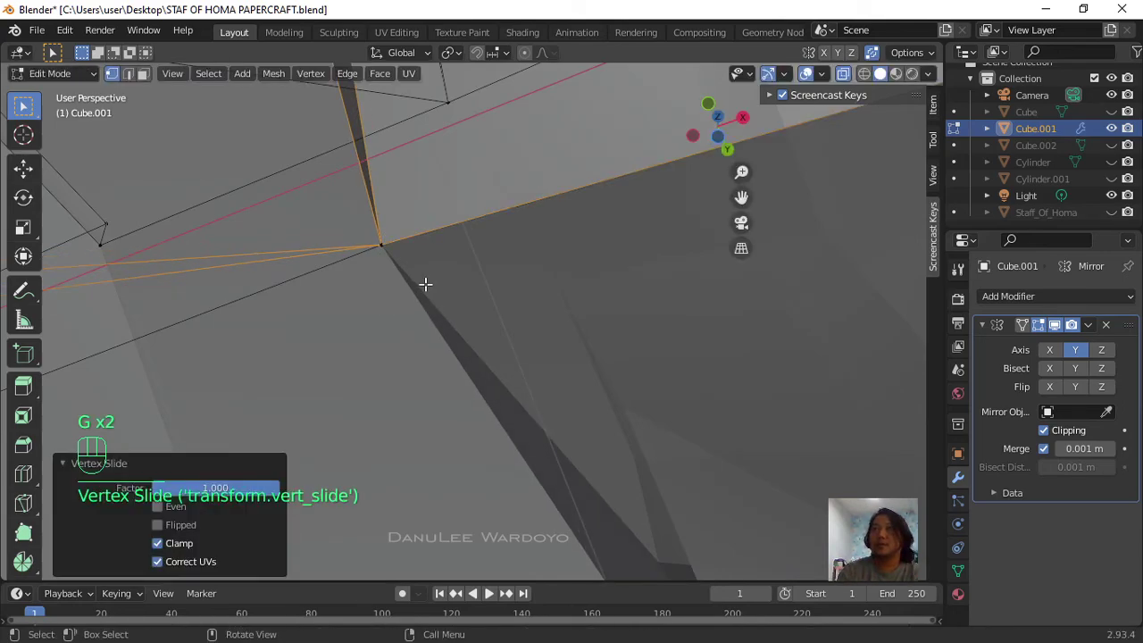
Step: Turn off X-ray and slide the two extra vertices on the dark faceted body's edge onto its corner at the mirror line
scroll(428, 286, down, 2)
scroll(433, 293, down, 4)
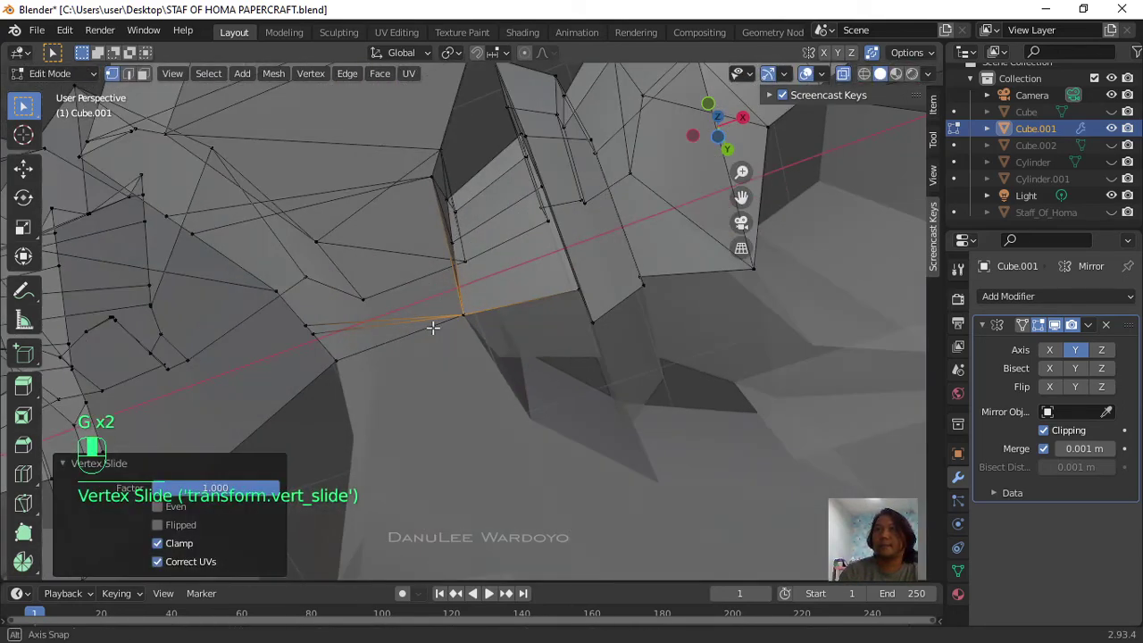
middle_drag(434, 295, 398, 347)
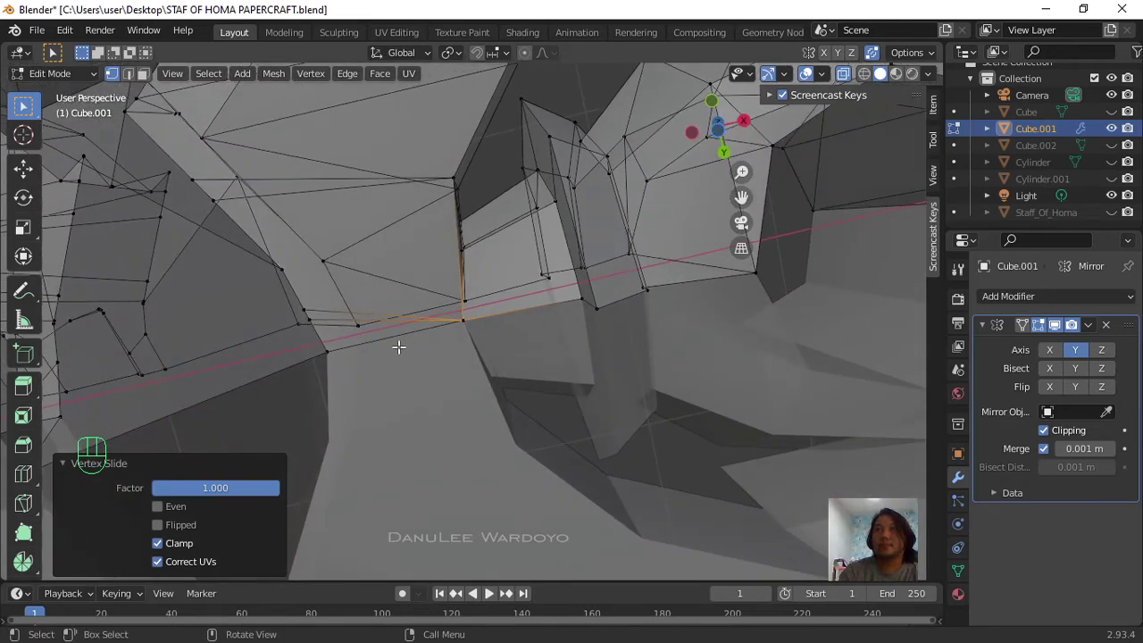
click(840, 74)
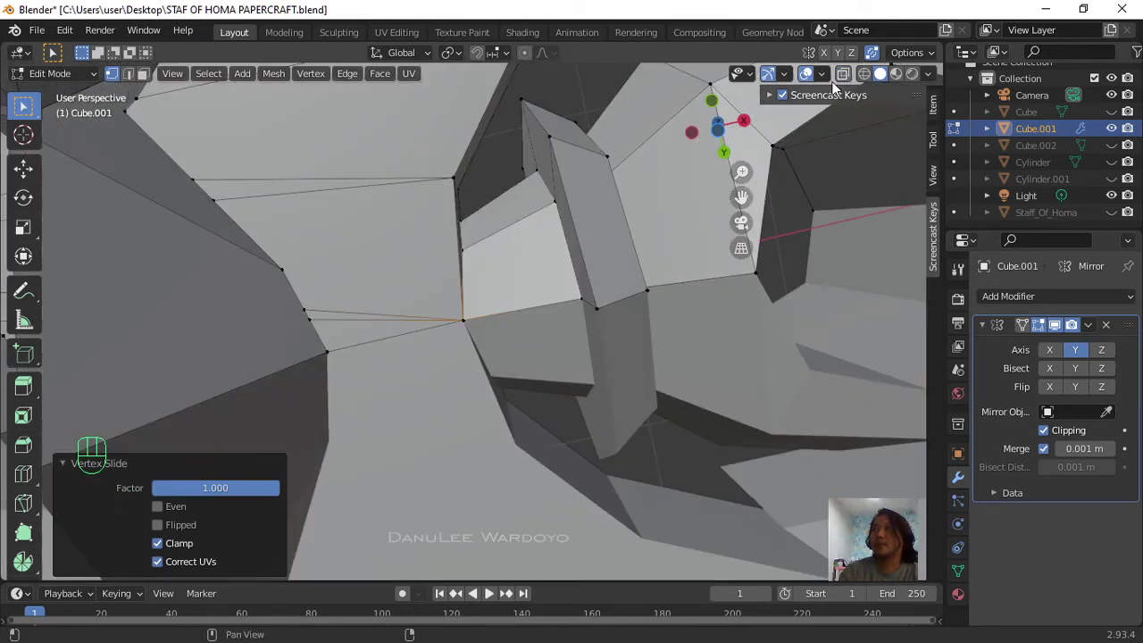
click(266, 333)
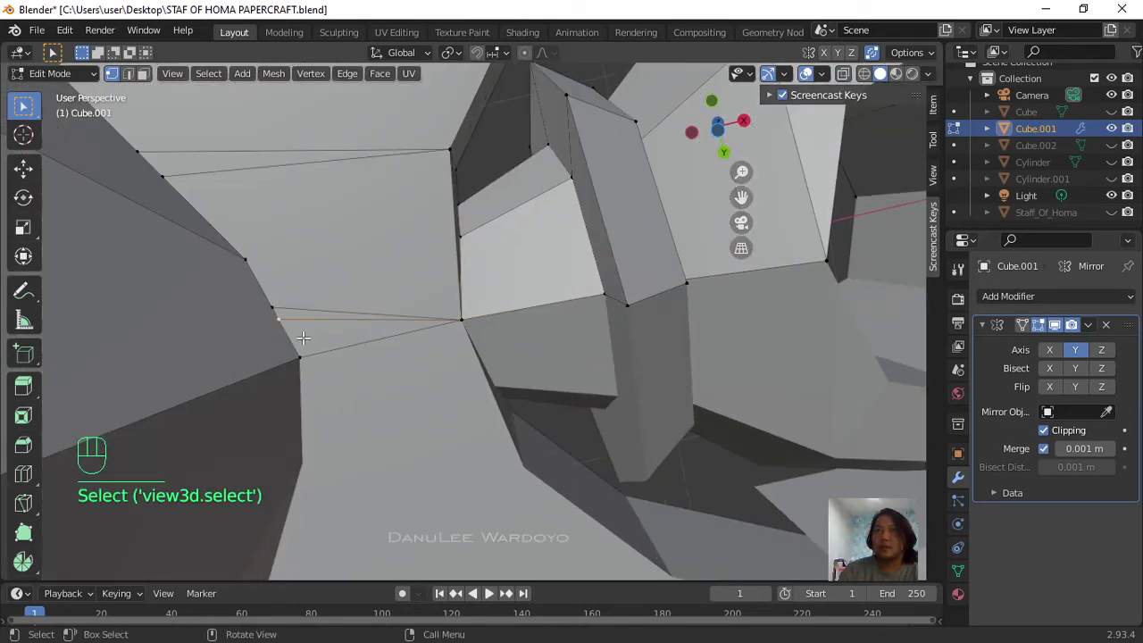
key(g)
key(g)
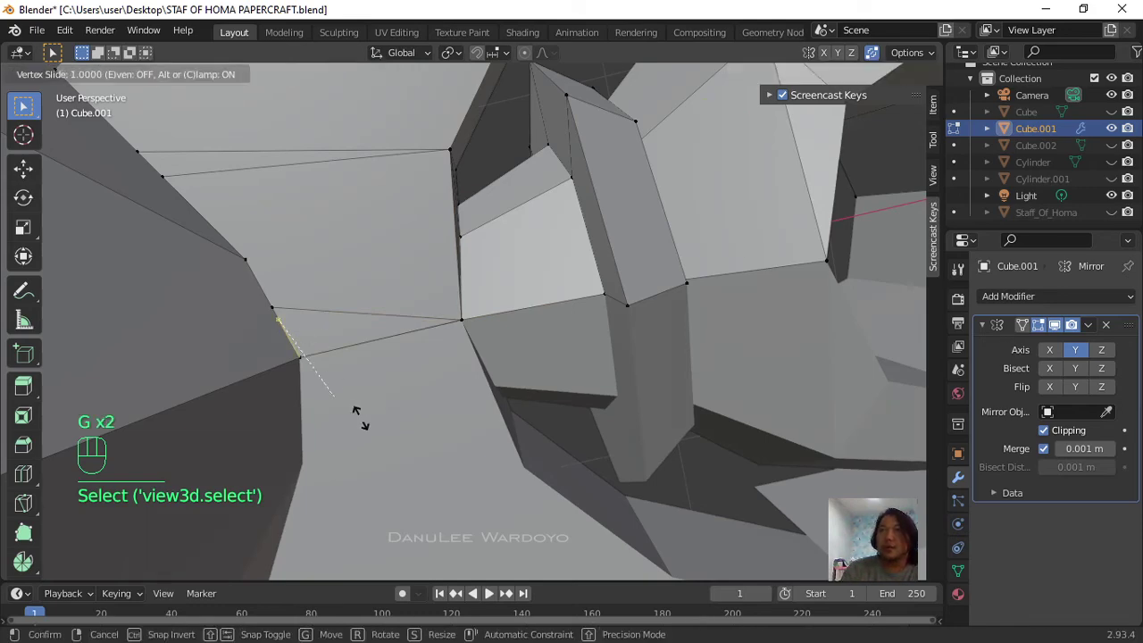
click(315, 358)
click(266, 304)
key(g)
key(g)
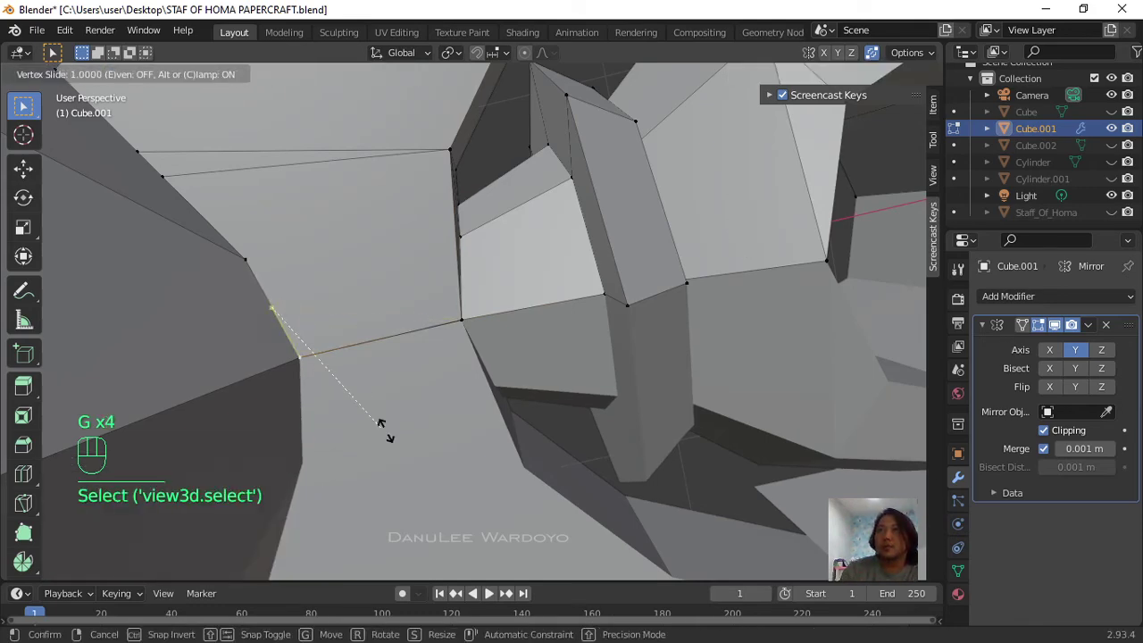
click(382, 429)
Step: Slide the lower of the two close vertices farther up the faceted body's edge onto the next corner, factor 1.000
middle_drag(277, 299, 275, 287)
click(310, 235)
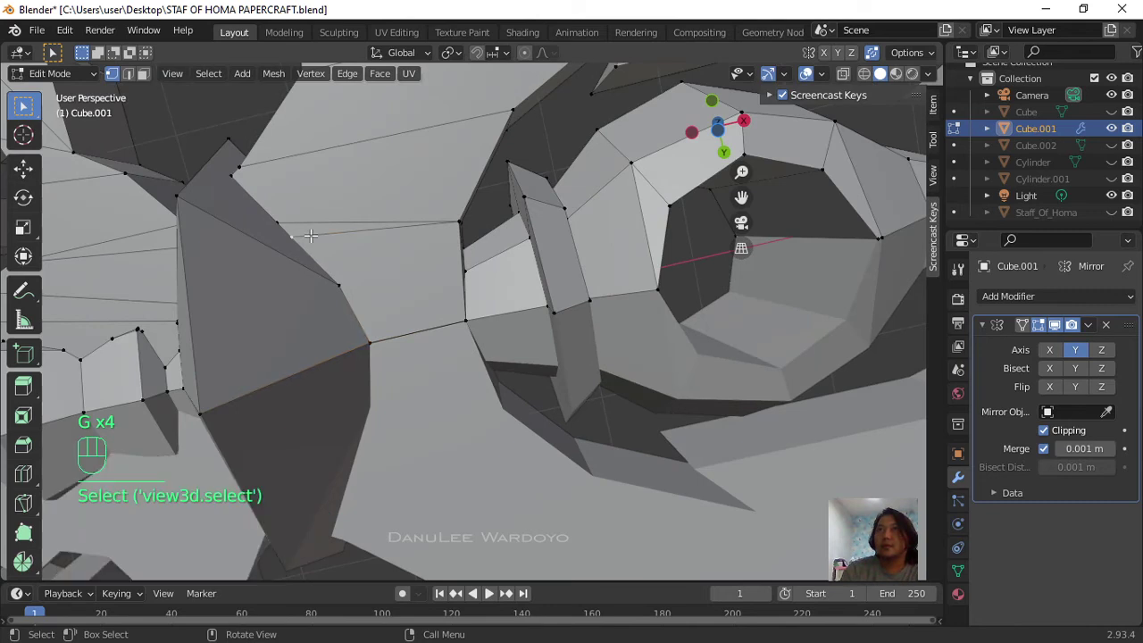
key(g)
key(g)
click(305, 265)
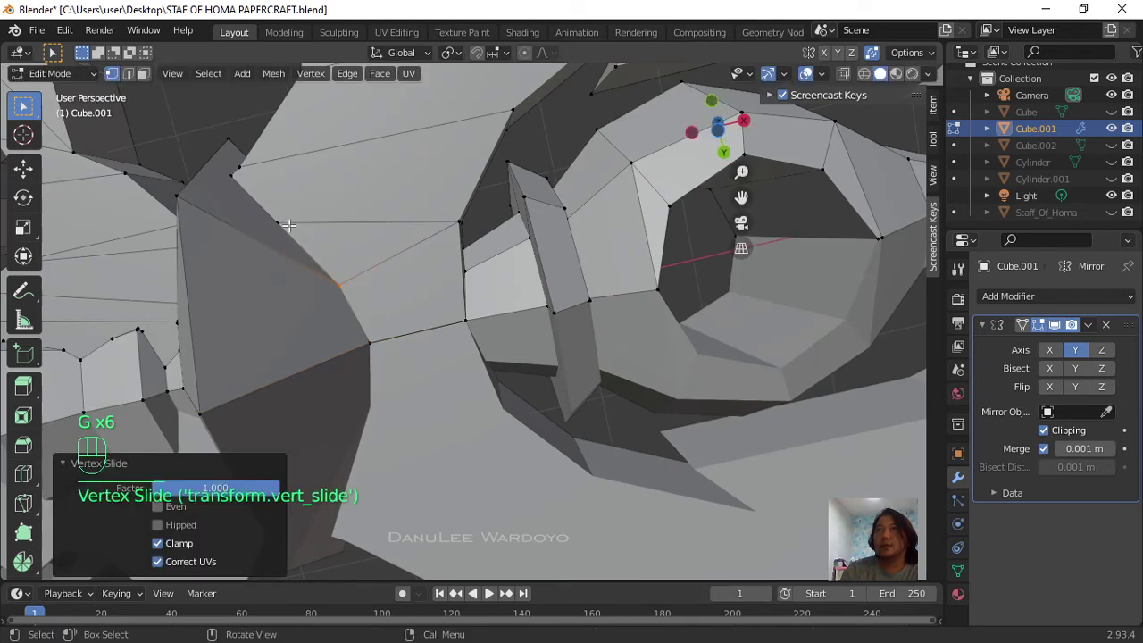
Step: Slide the remaining extra vertices near the upper end of the faceted body's edge along it with two vertex slides
click(288, 225)
key(g)
key(g)
click(247, 169)
click(247, 178)
key(g)
key(g)
click(235, 209)
Step: Knife-cut an edge across the faceted body from the combined edge vertex to its lower pointed corner
middle_drag(235, 208, 467, 412)
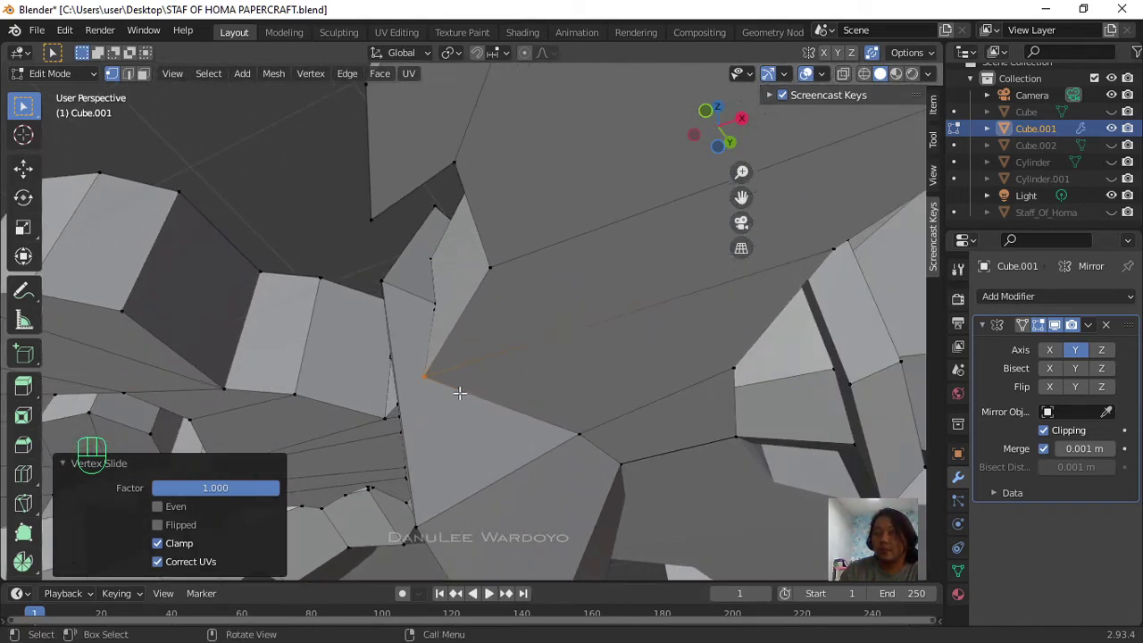
key(k)
click(423, 377)
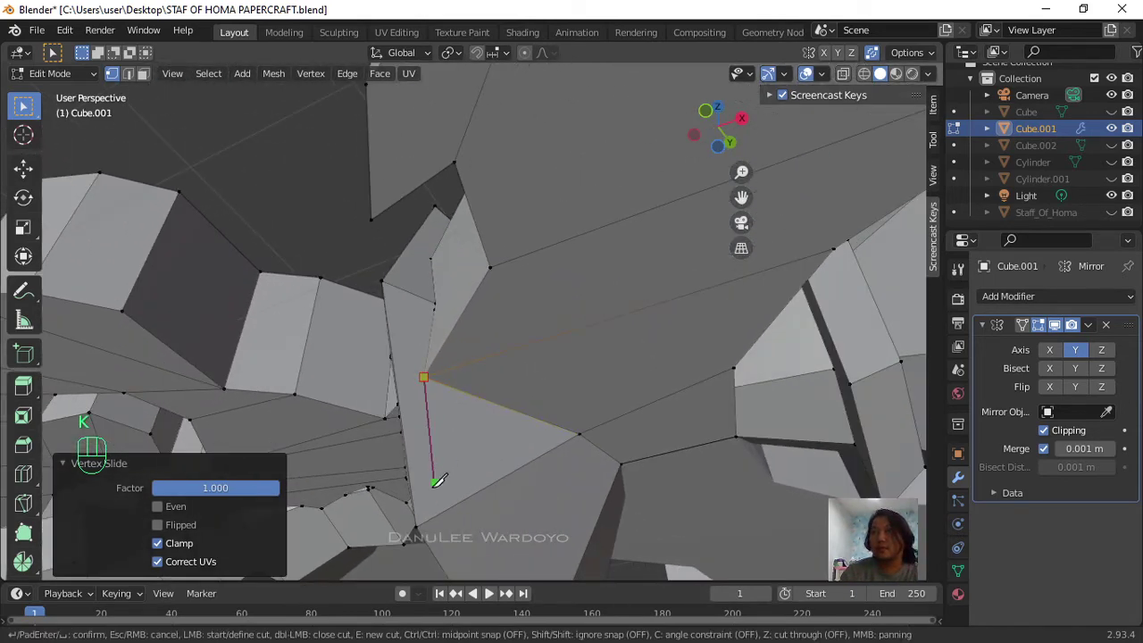
click(423, 522)
key(Return)
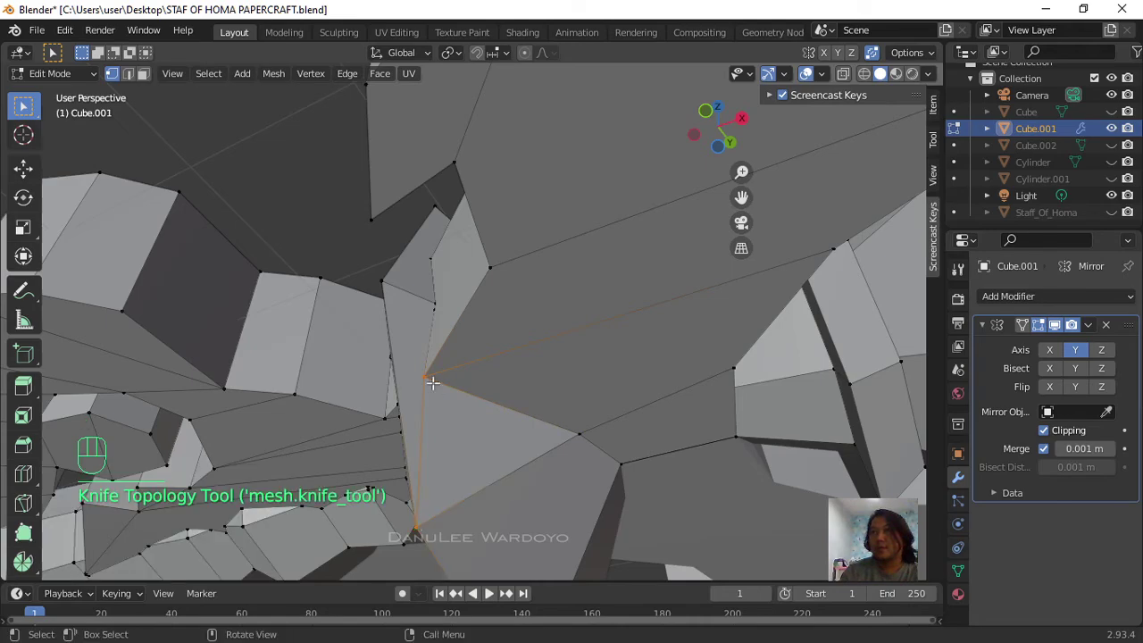
Step: Knife-cut a second edge from the same combined vertex to the upper pointed corner of the narrow side face
middle_drag(438, 374, 477, 349)
scroll(476, 349, up, 4)
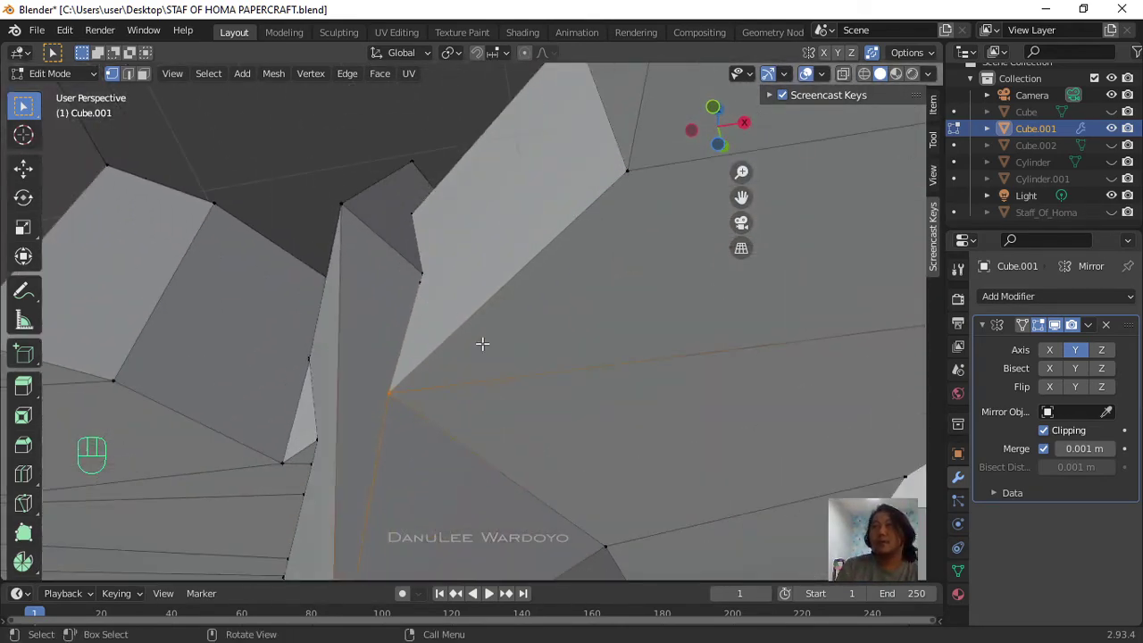
key(k)
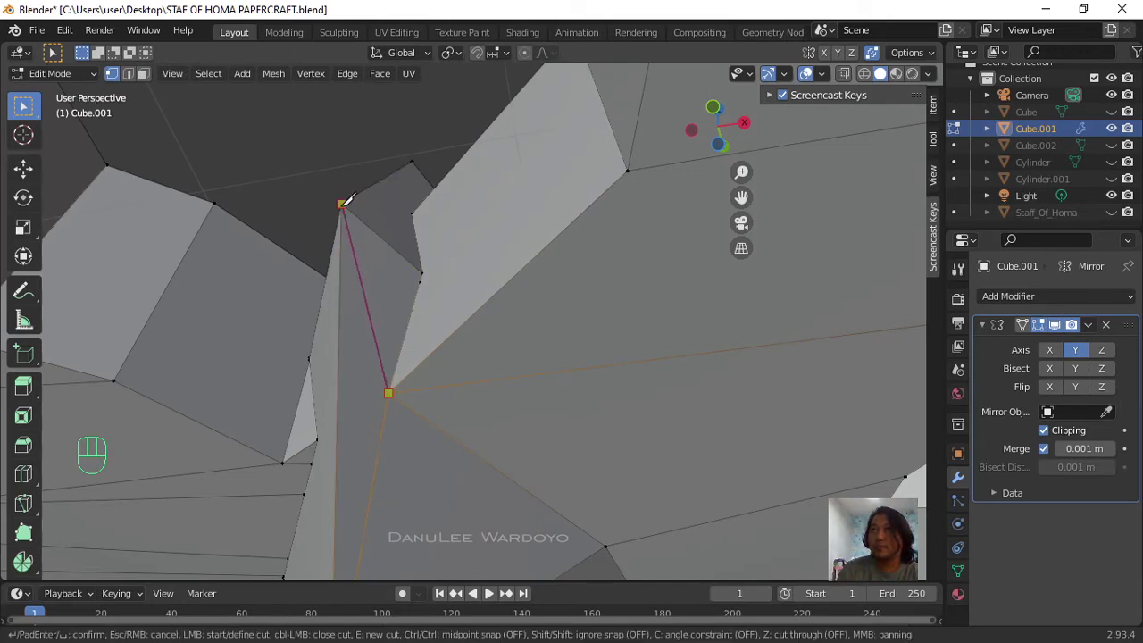
click(343, 204)
key(Return)
scroll(413, 279, up, 4)
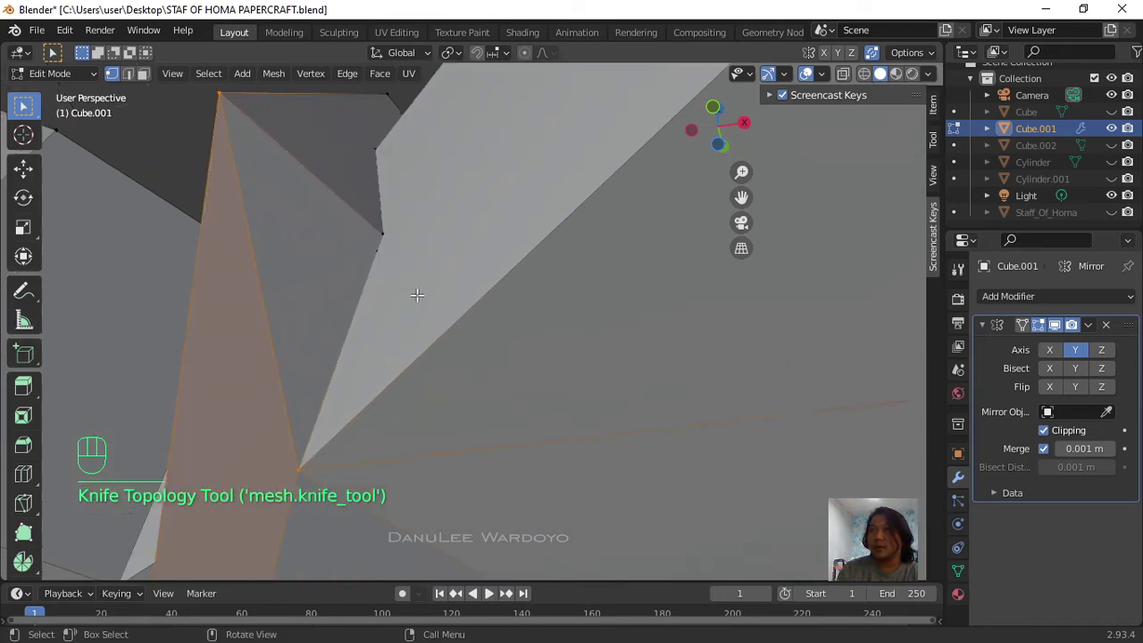
Step: Slide the extra vertex just below the narrow side face's pointed corner up the edge onto that corner, factor 1.000
click(387, 248)
scroll(388, 249, down, 2)
middle_drag(387, 250, 414, 325)
key(g)
key(g)
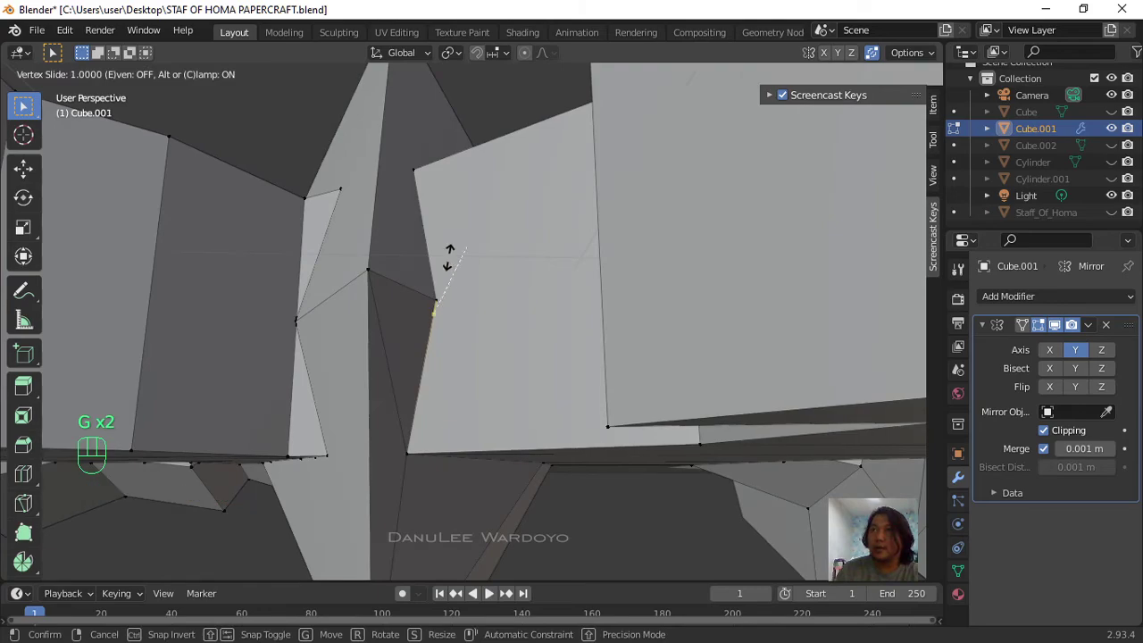
click(446, 259)
middle_drag(446, 259, 453, 368)
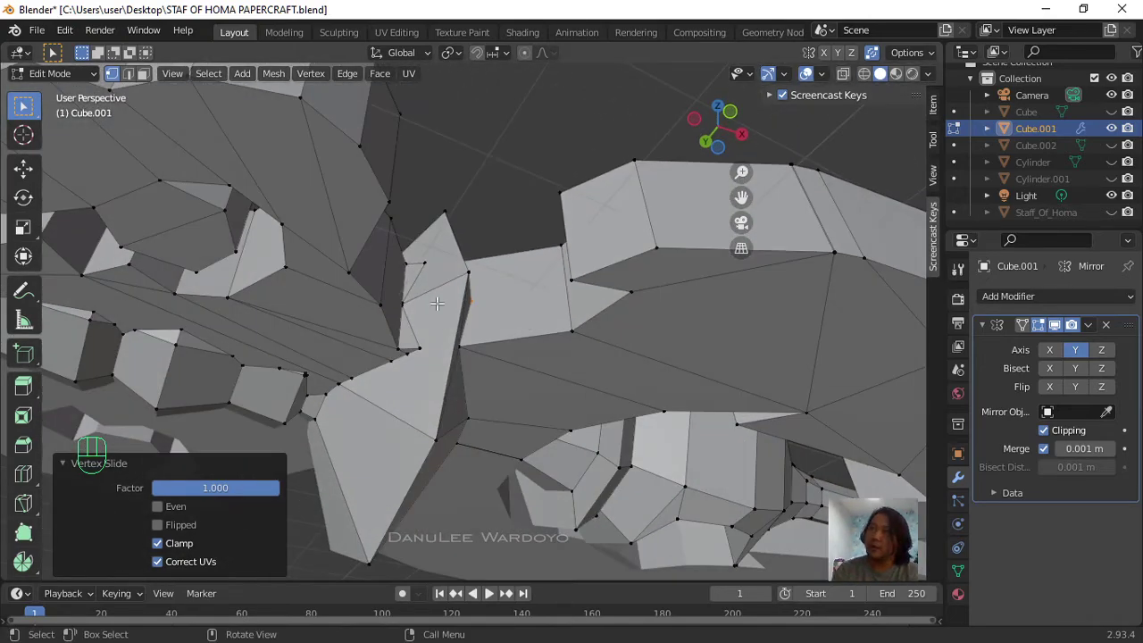
Step: Knife-cut an edge across the faceted body from the lower pointed vertex beside the plate to the body's upper ridge corner
scroll(473, 344, up, 2)
middle_drag(495, 348, 364, 347)
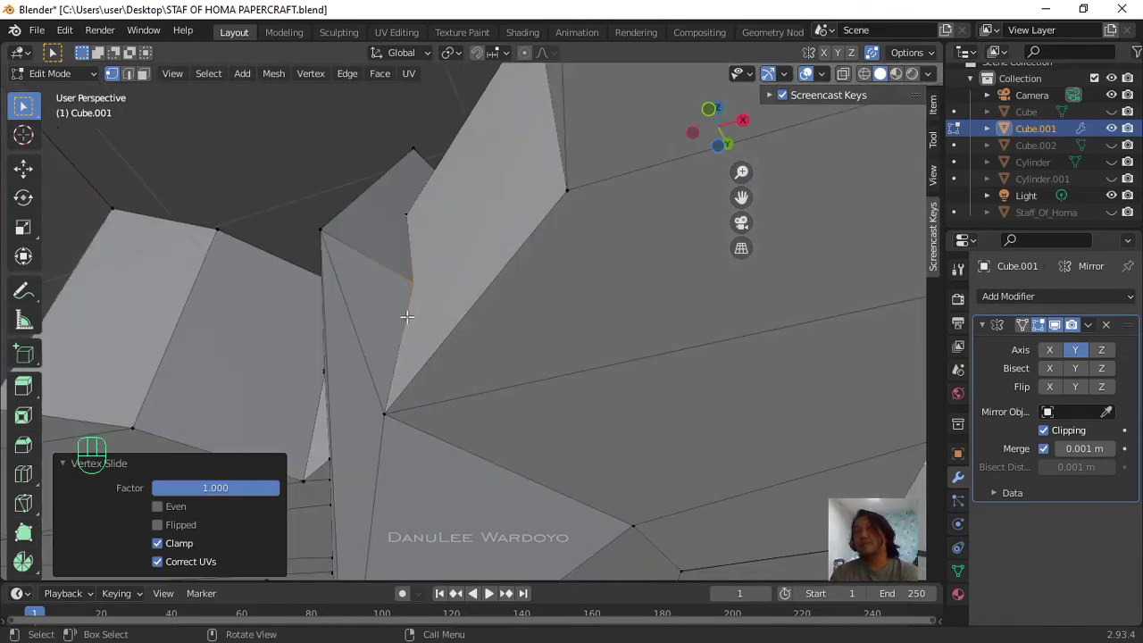
scroll(374, 344, down, 1)
middle_drag(318, 391, 482, 383)
key(k)
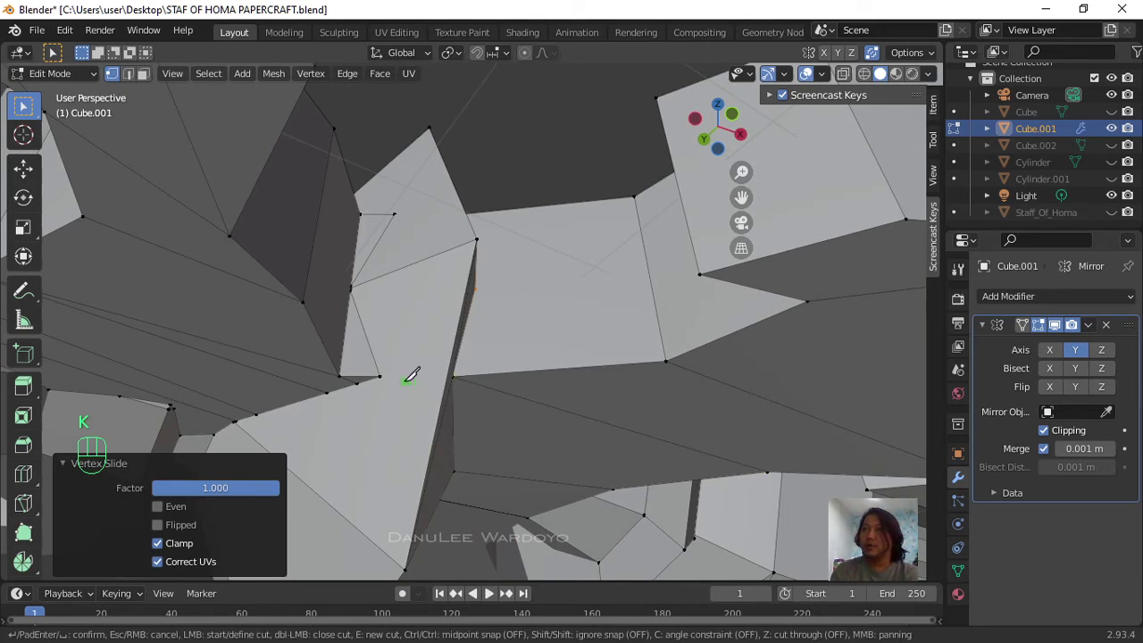
click(381, 375)
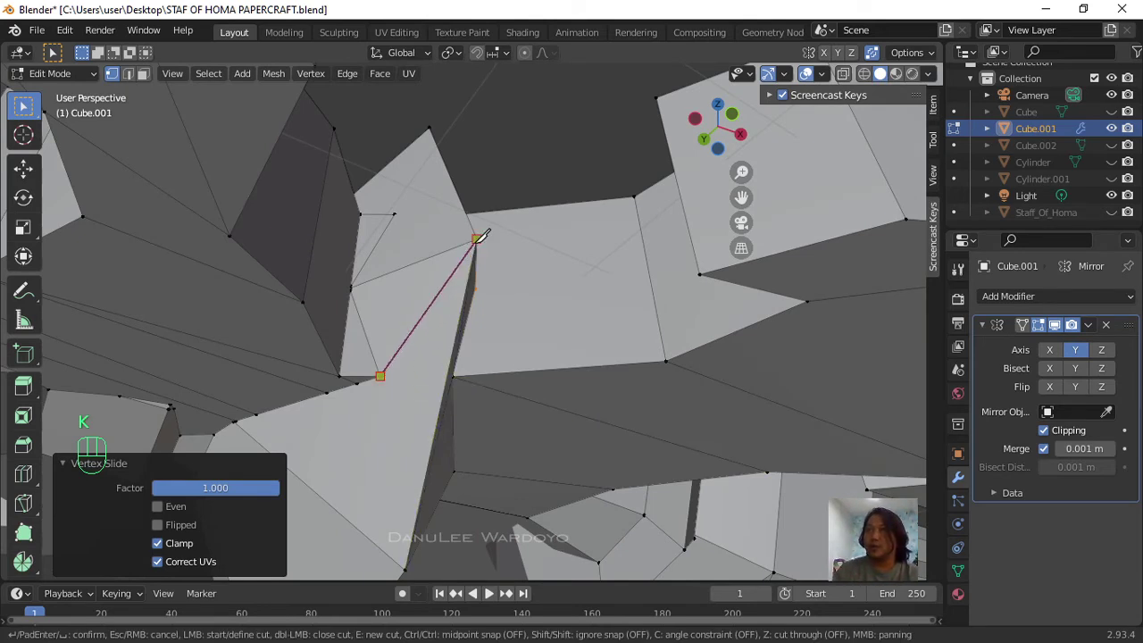
click(475, 240)
key(Return)
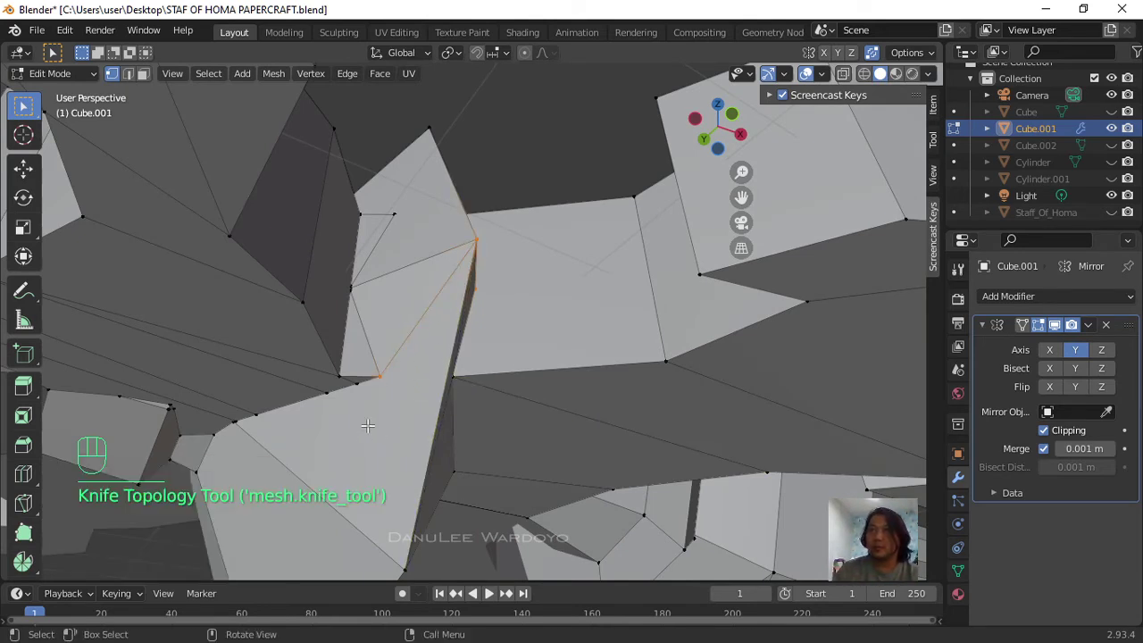
Step: Slide the extra vertex beside the lower pointed vertex along the body's edge onto that point, factor 1.000
click(358, 385)
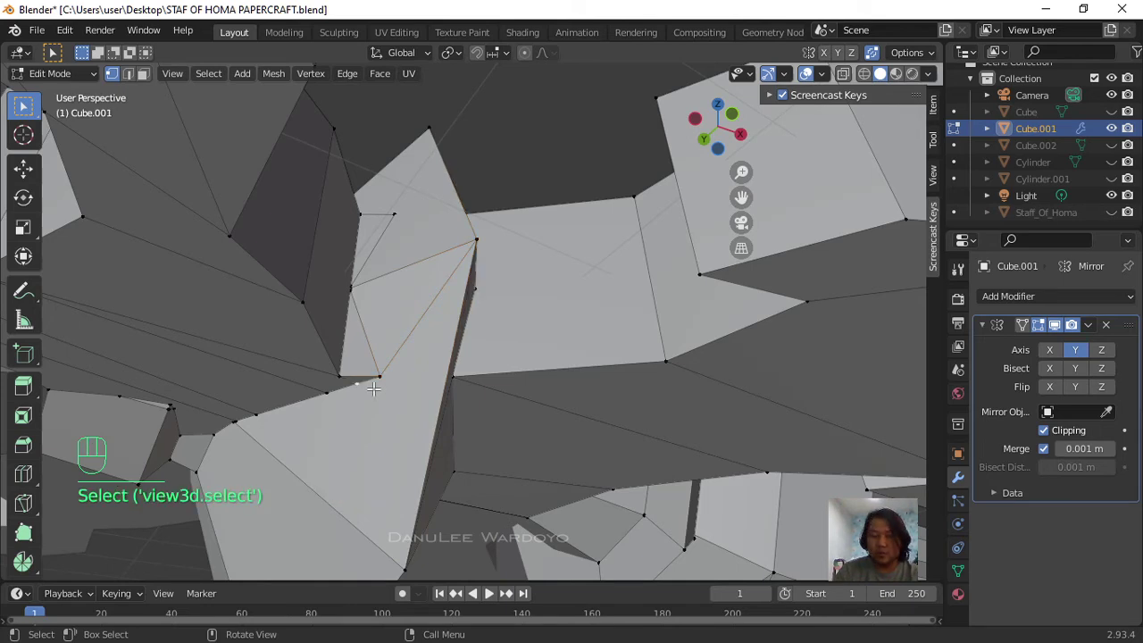
key(g)
key(g)
click(418, 373)
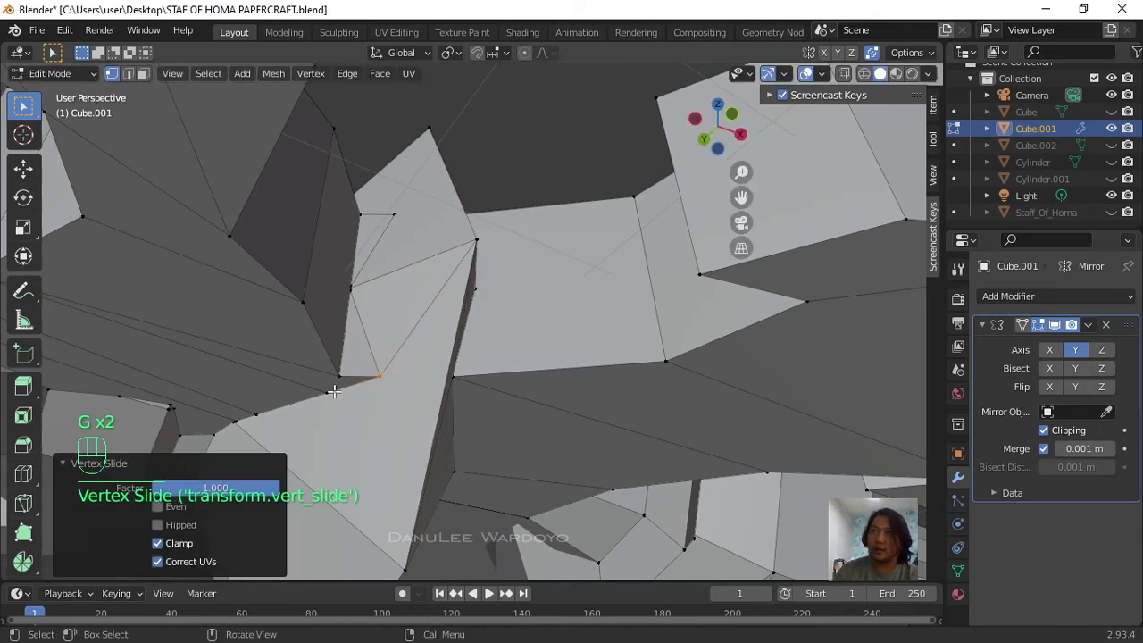
Step: Slide the remaining extra vertices along the body's sloping lower edge onto the corner at its far end, factor 1.000
click(256, 414)
key(g)
key(g)
click(240, 471)
key(g)
key(g)
click(144, 496)
scroll(401, 313, up, 5)
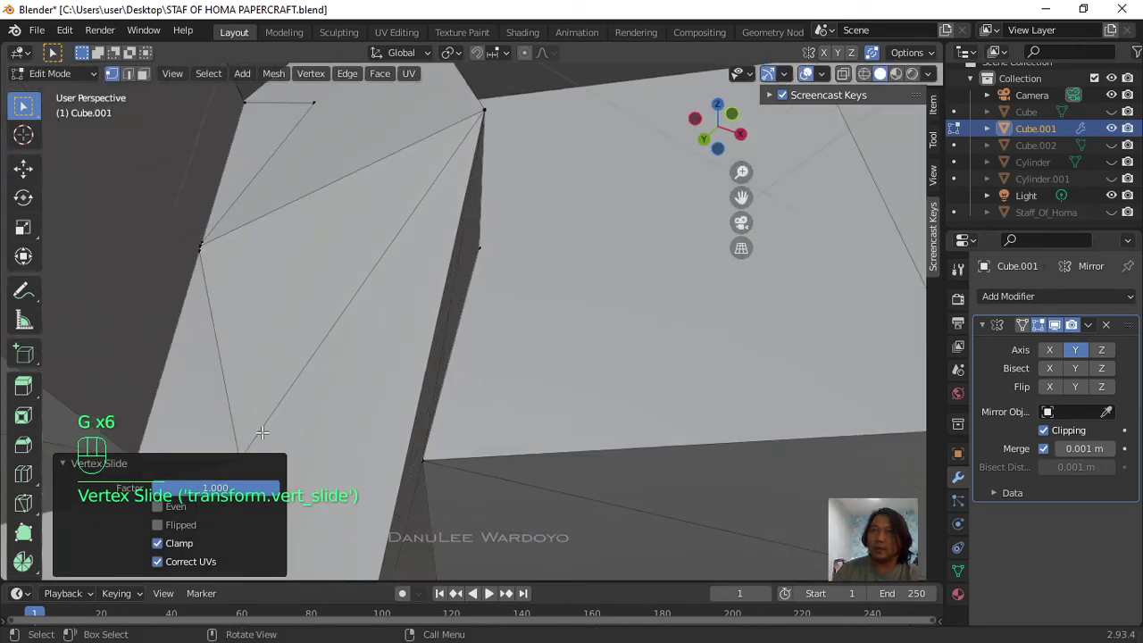
shift+middle_drag(464, 286, 570, 215)
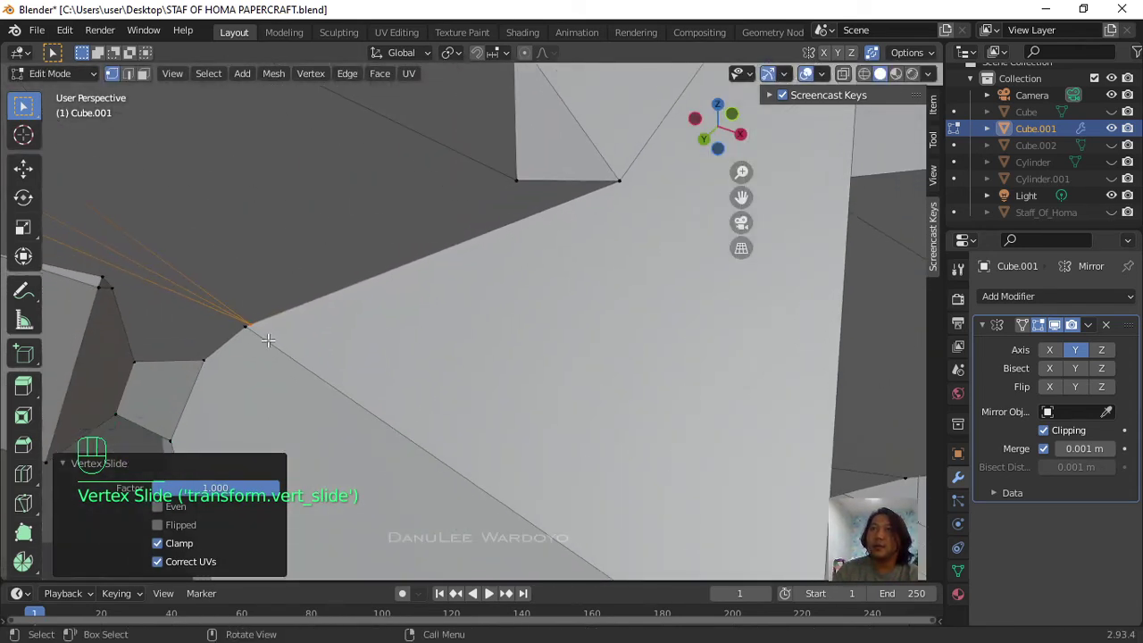
key(g)
click(250, 361)
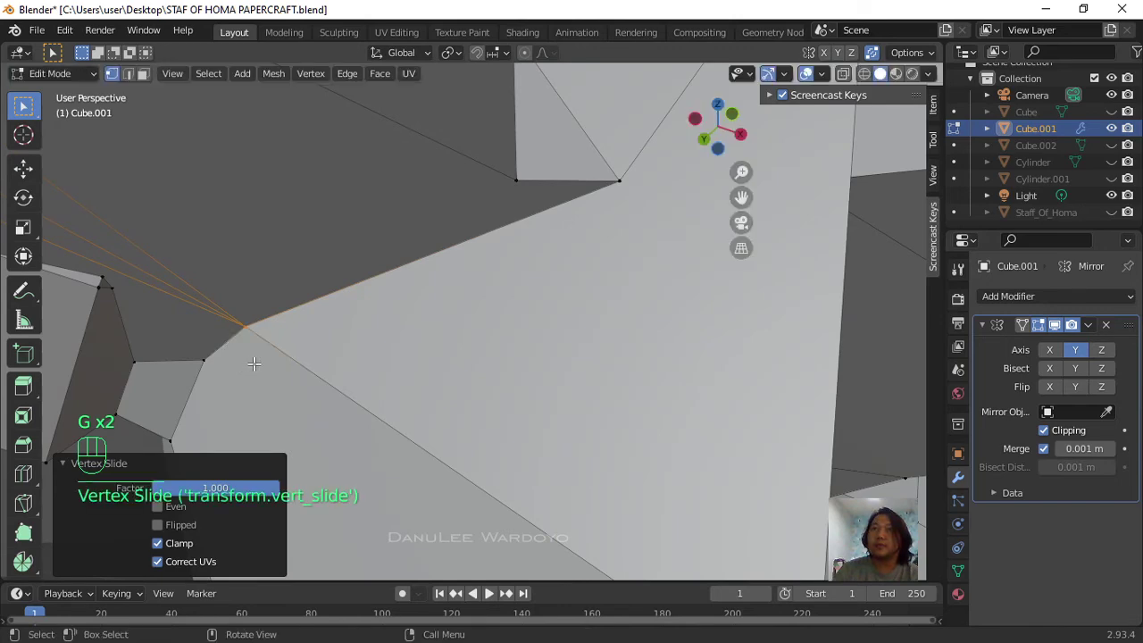
Step: Slide the plate's lower corner, and then its upper corner, across the gap onto the body's neighbouring pointed vertices, factor 1.000
scroll(286, 357, down, 3)
middle_drag(553, 308, 518, 304)
click(491, 243)
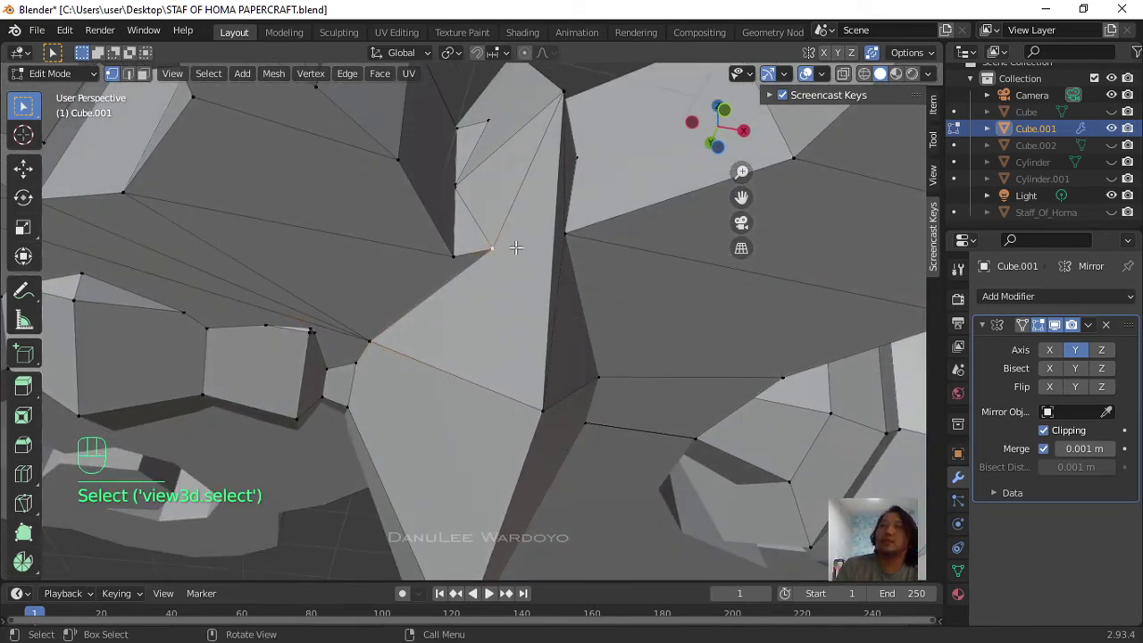
scroll(515, 247, down, 2)
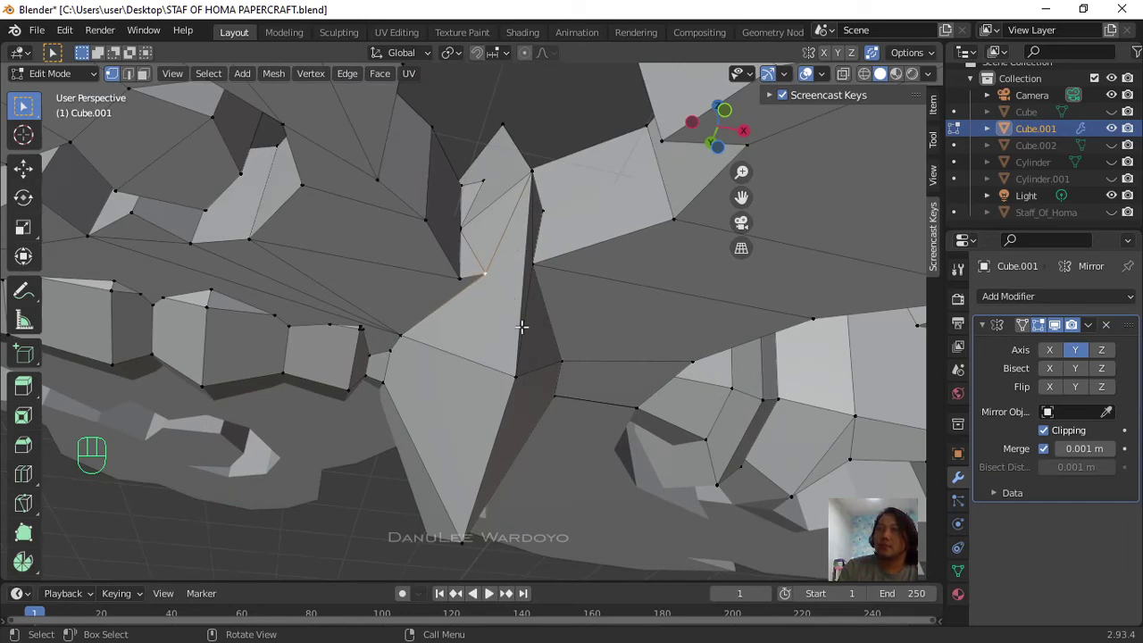
scroll(489, 370, down, 2)
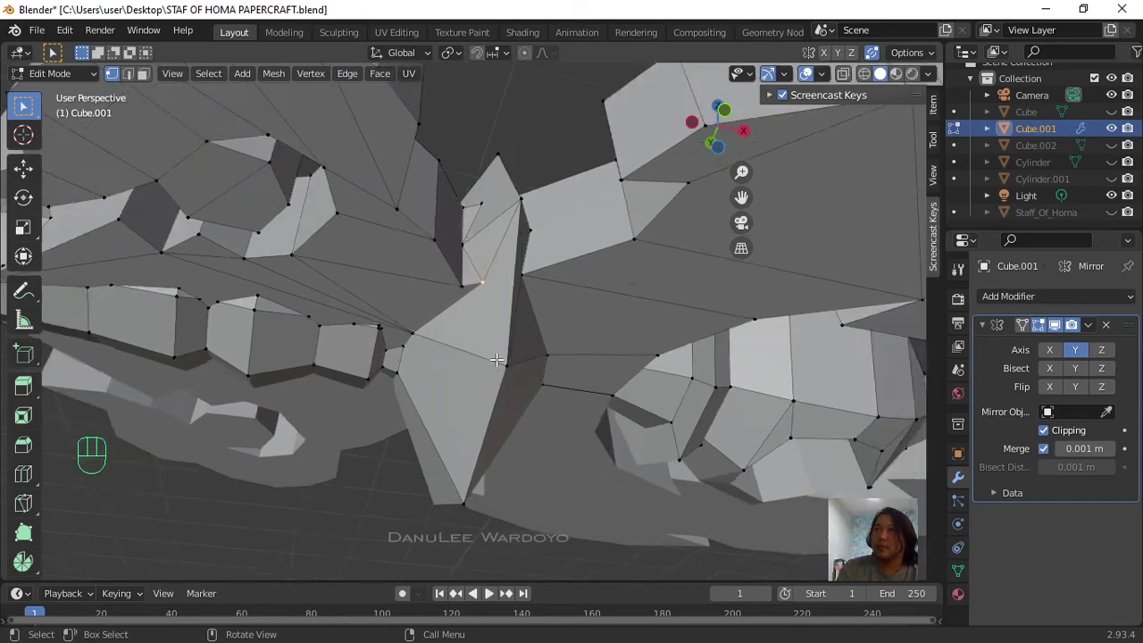
scroll(486, 314, up, 4)
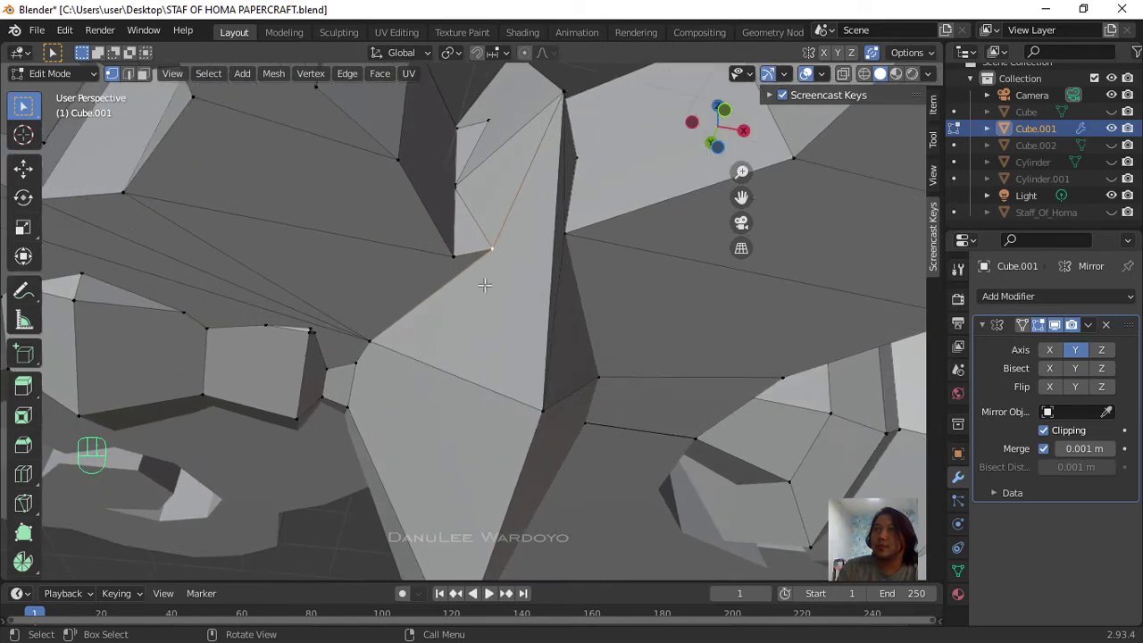
click(462, 251)
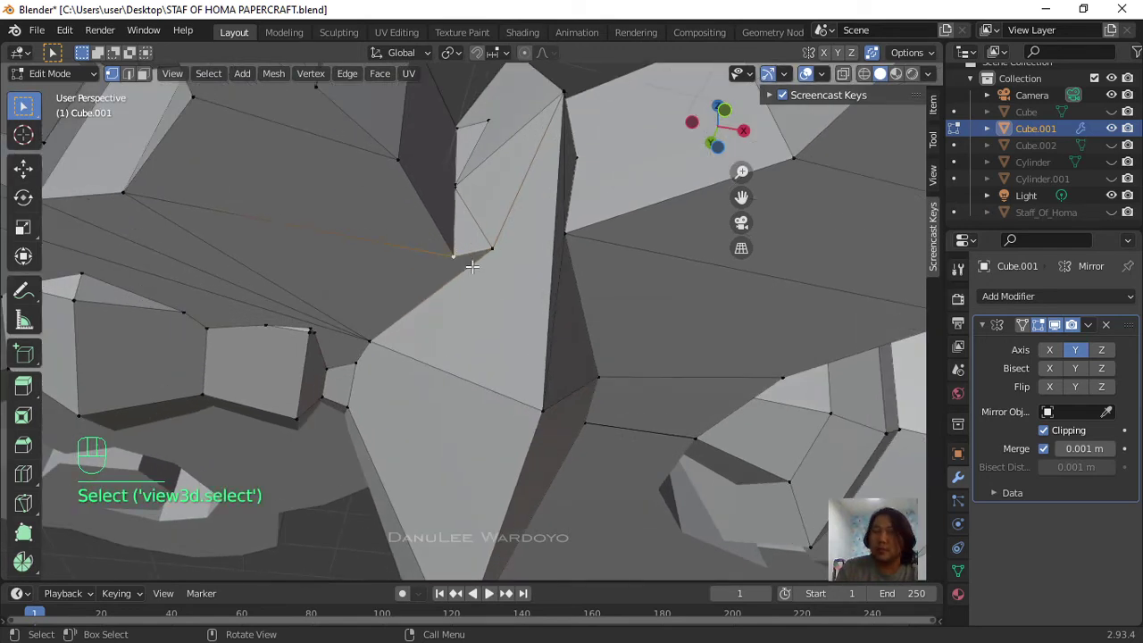
key(g)
key(g)
click(524, 233)
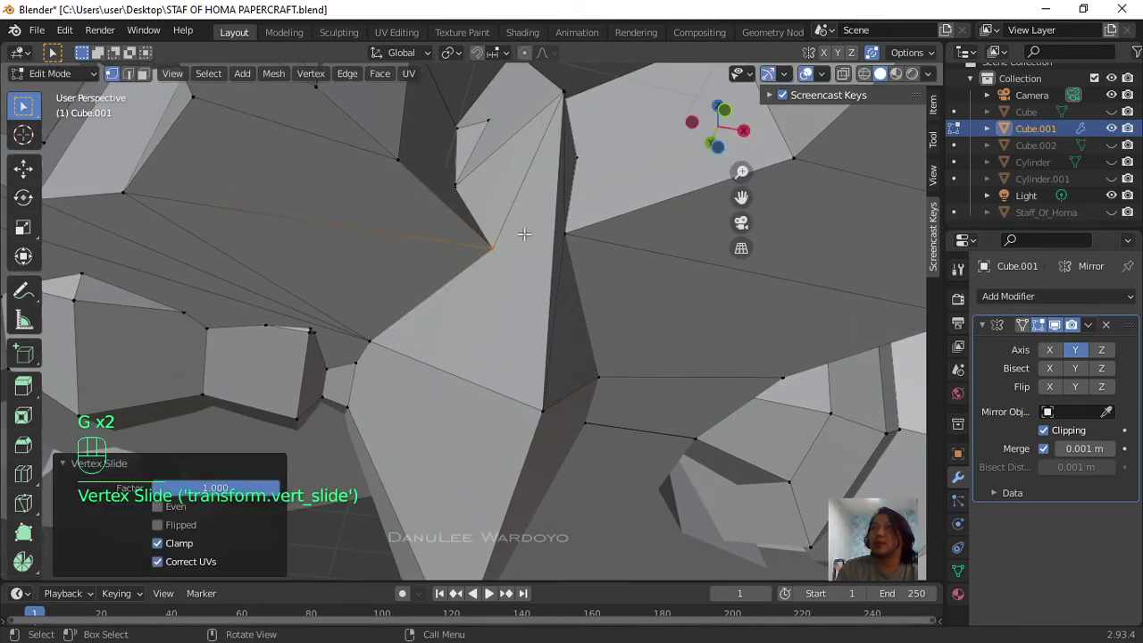
click(468, 120)
key(g)
key(g)
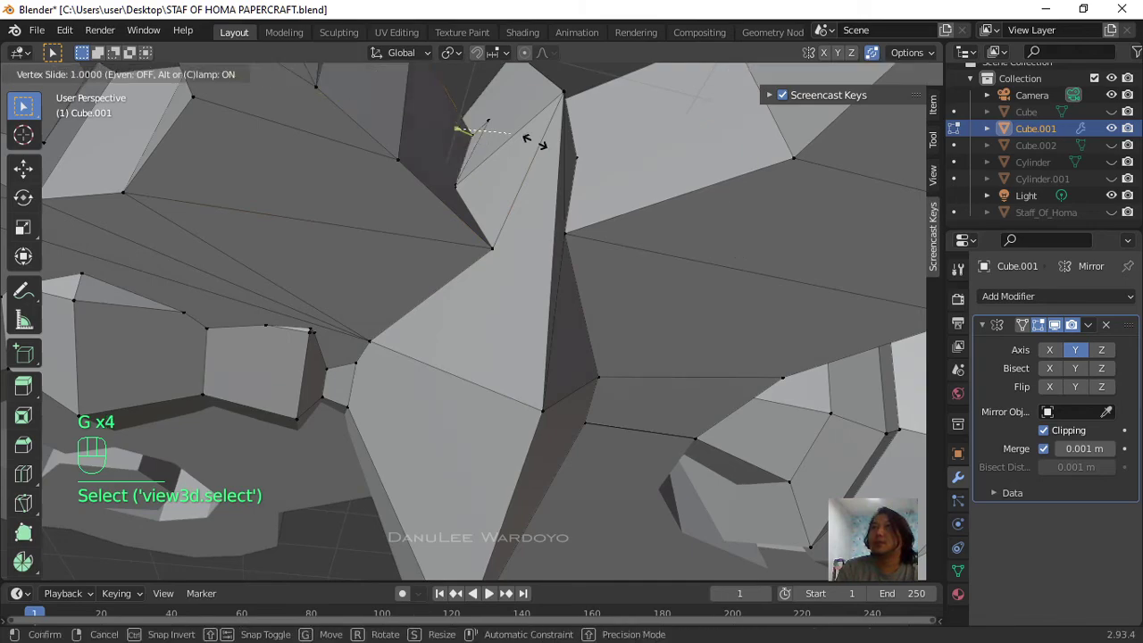
click(534, 141)
mouse_move(501, 259)
middle_down()
mouse_move(508, 383)
mouse_move(549, 420)
mouse_move(508, 402)
mouse_move(500, 313)
mouse_move(511, 253)
mouse_move(499, 250)
middle_up()
Step: Undo the vertex slides made since the last knife cut
key(ctrl+z)
key(ctrl+z)
key(ctrl+z)
key(ctrl+z)
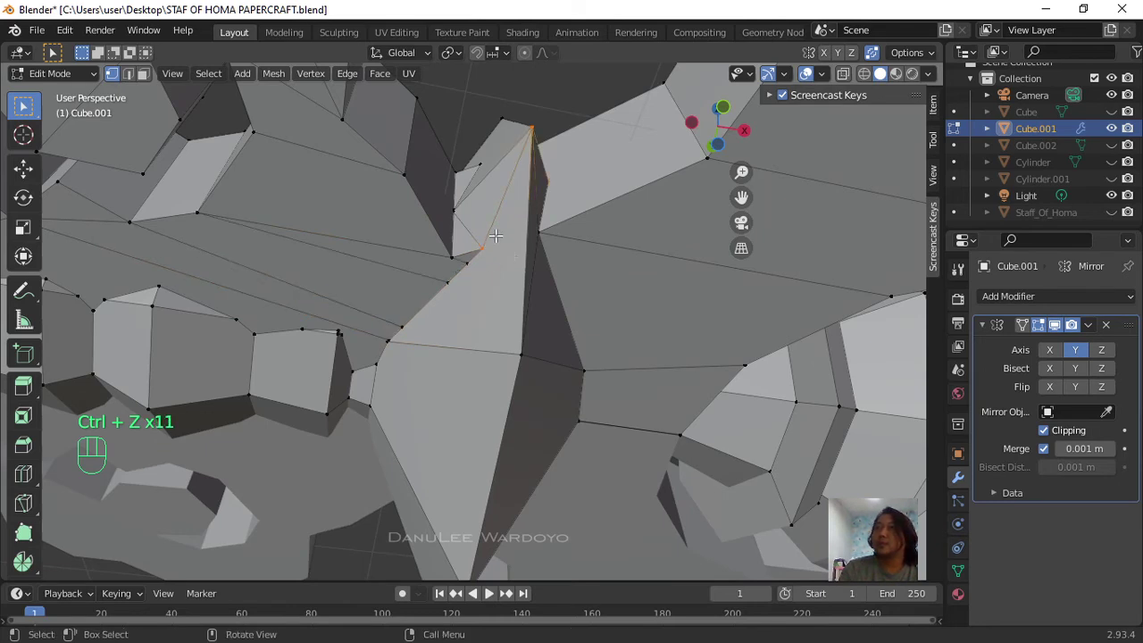
Step: Slide the knife cut's lower end vertex onto the nearest extra edge vertex, then slide the plate's lower corner onto the same point, factor 1.000
click(486, 249)
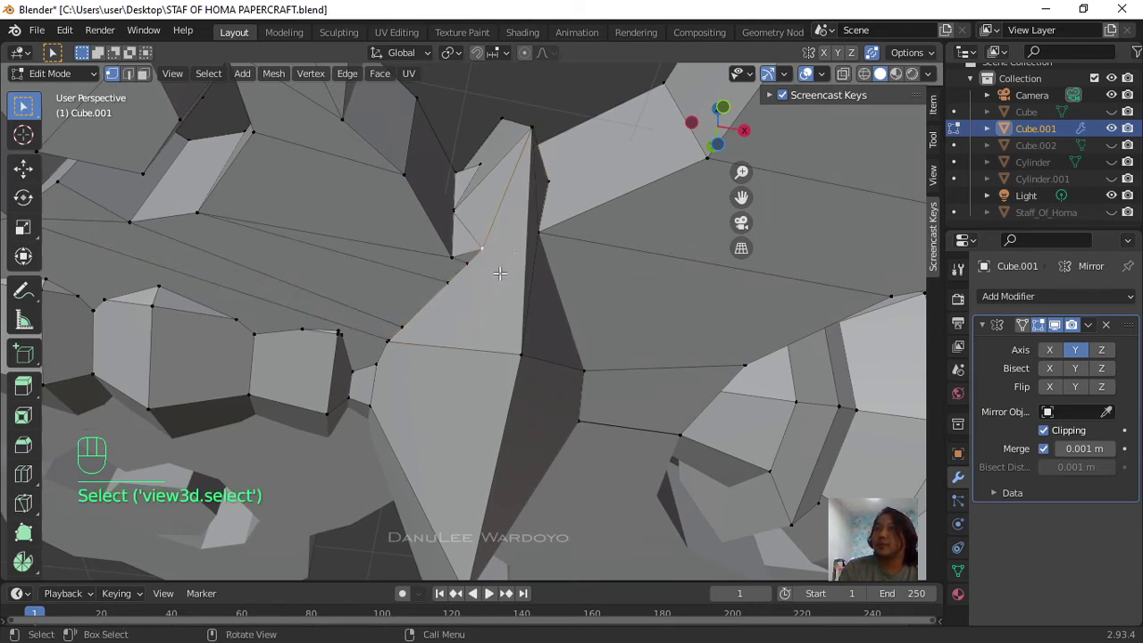
middle_drag(507, 261, 532, 257)
key(g)
key(g)
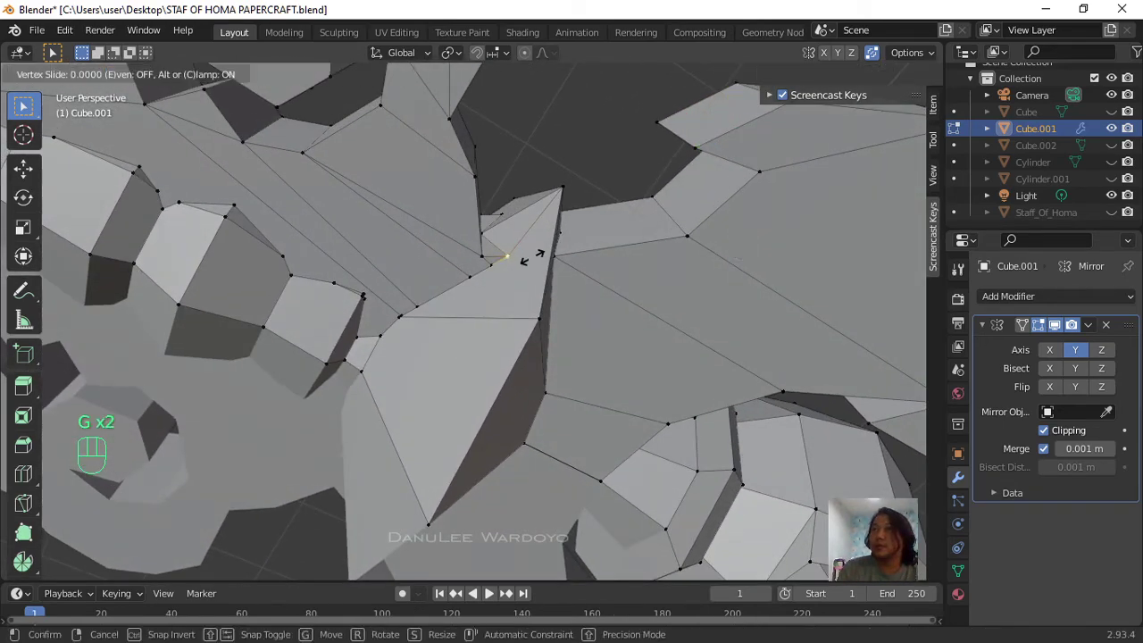
click(492, 270)
click(480, 257)
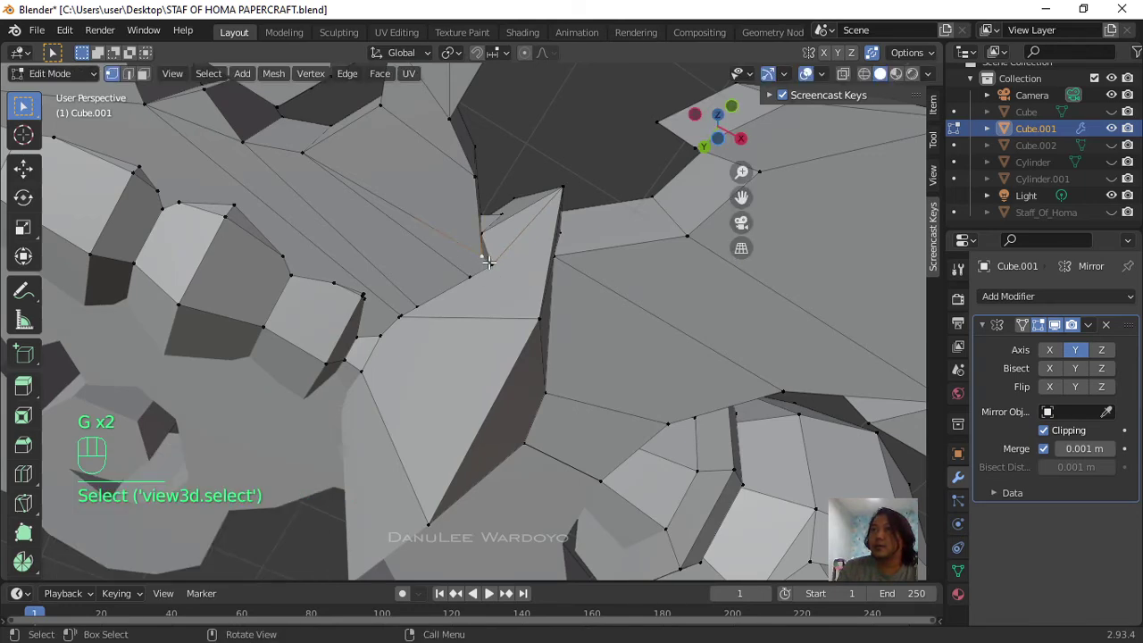
key(g)
key(g)
click(524, 285)
middle_drag(523, 252, 462, 216)
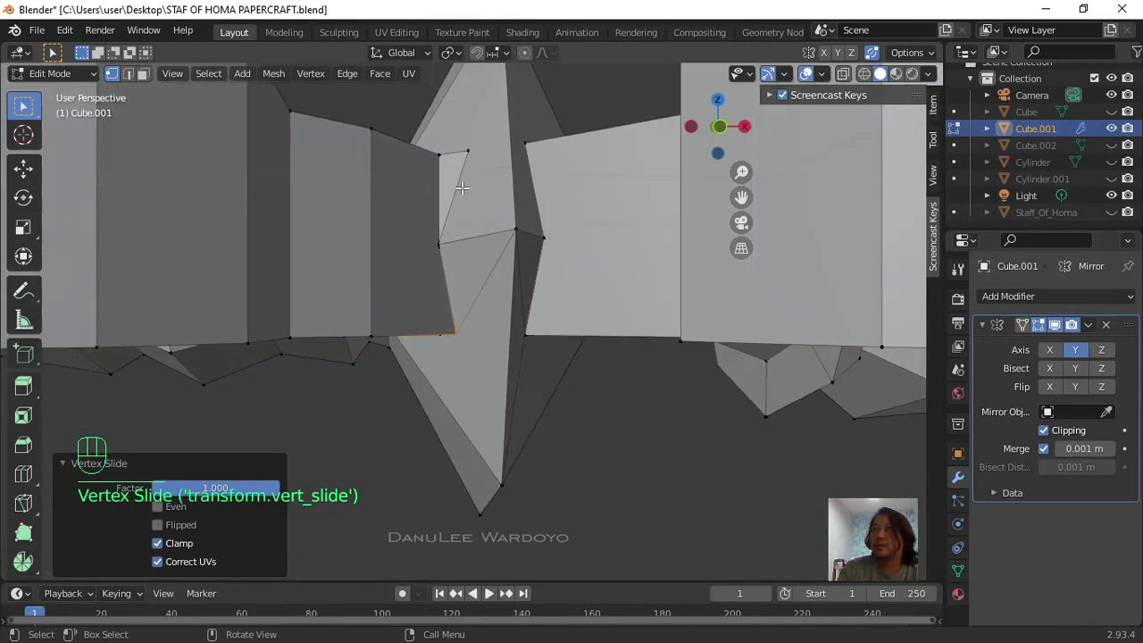
Step: On the opposite side of the plate, slide the pointed body vertex onto the adjacent extra vertex, then slide the plate corner there too, factor 1.000
scroll(460, 304, up, 4)
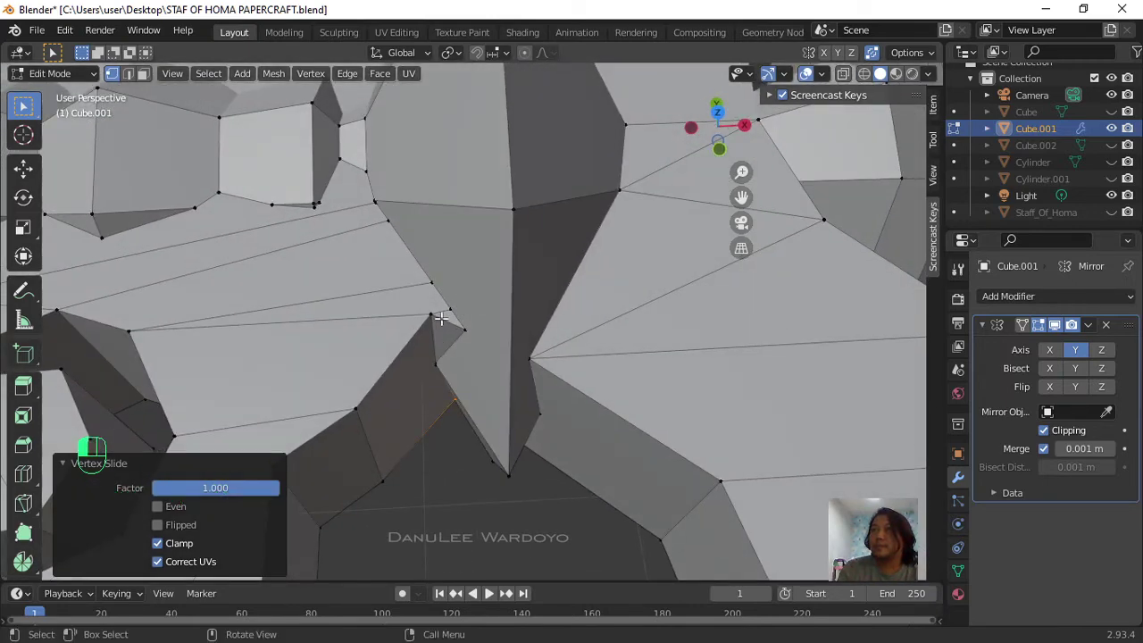
click(441, 318)
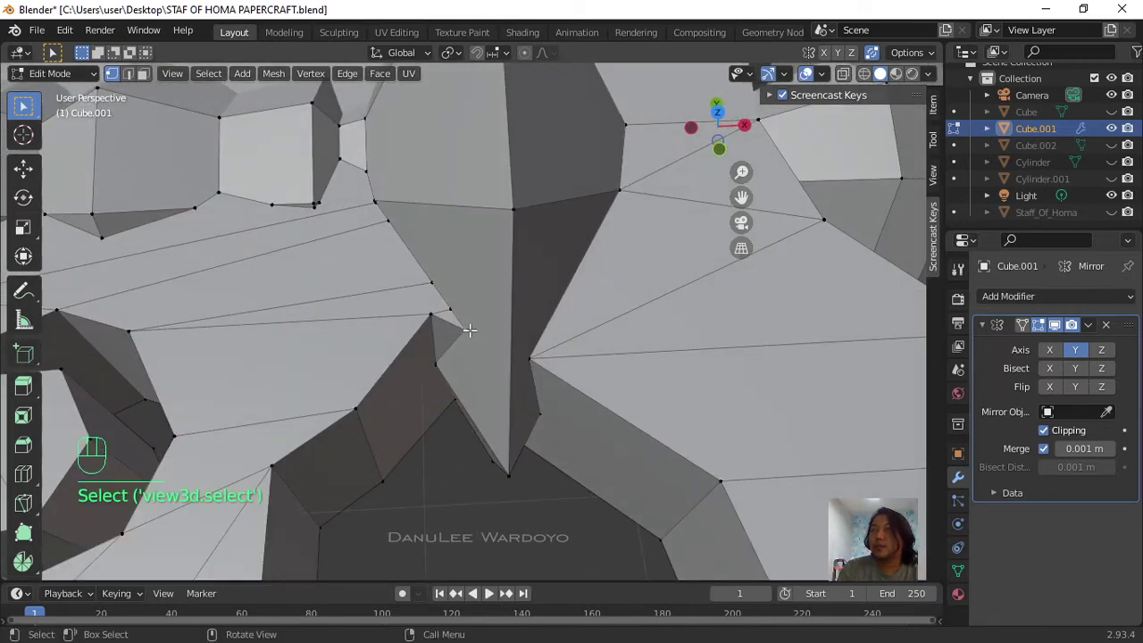
key(g)
key(g)
click(438, 316)
click(436, 315)
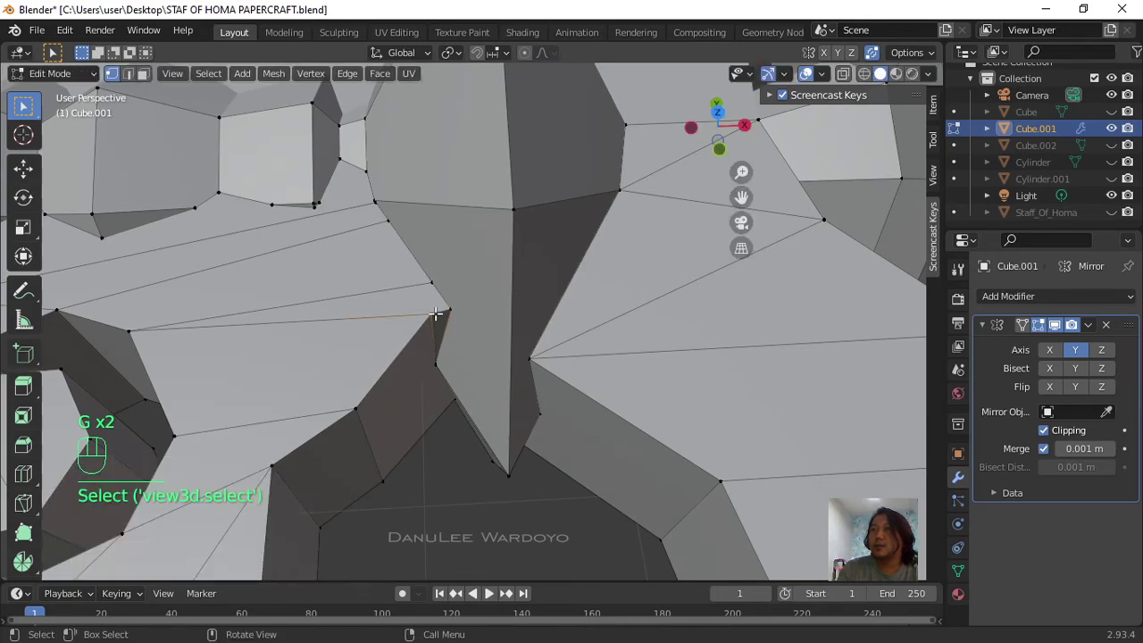
key(g)
key(g)
click(482, 309)
Step: Slide the two middle extra vertices on the body's sloping lower edge up onto the plate junction corner
middle_drag(462, 340, 414, 238)
scroll(481, 298, up, 2)
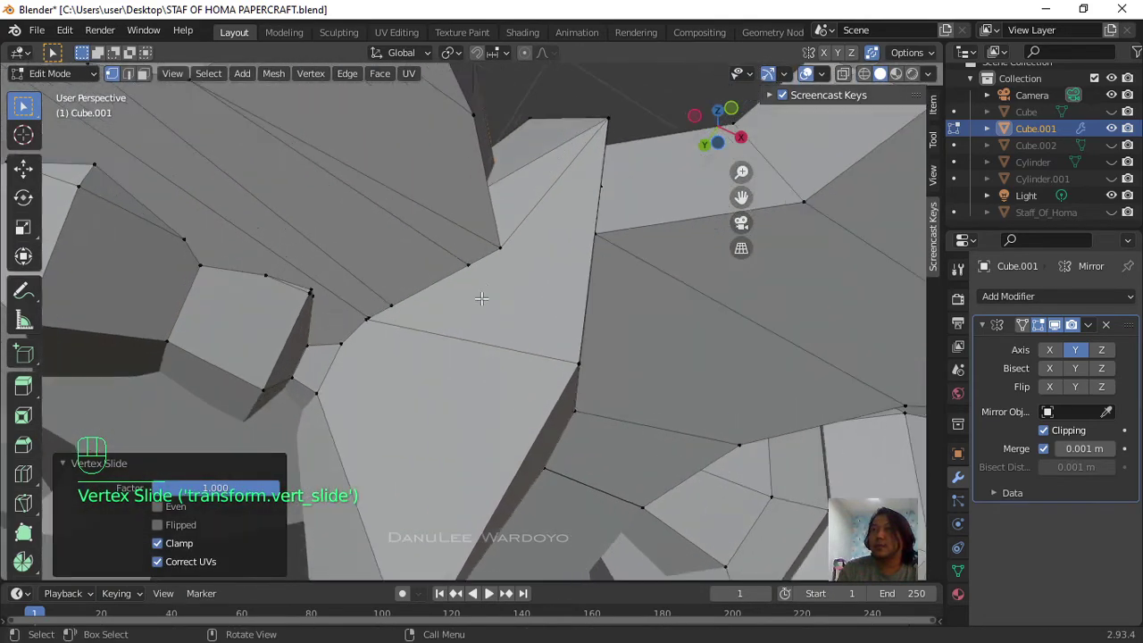
click(489, 265)
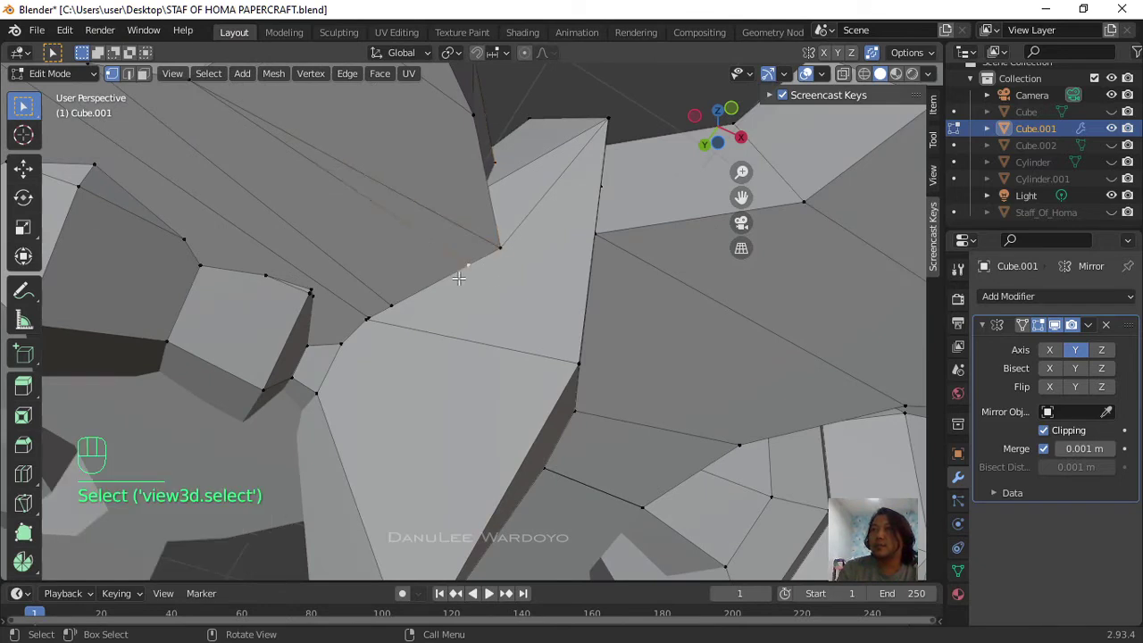
key(g)
key(g)
click(529, 257)
click(400, 315)
key(g)
key(g)
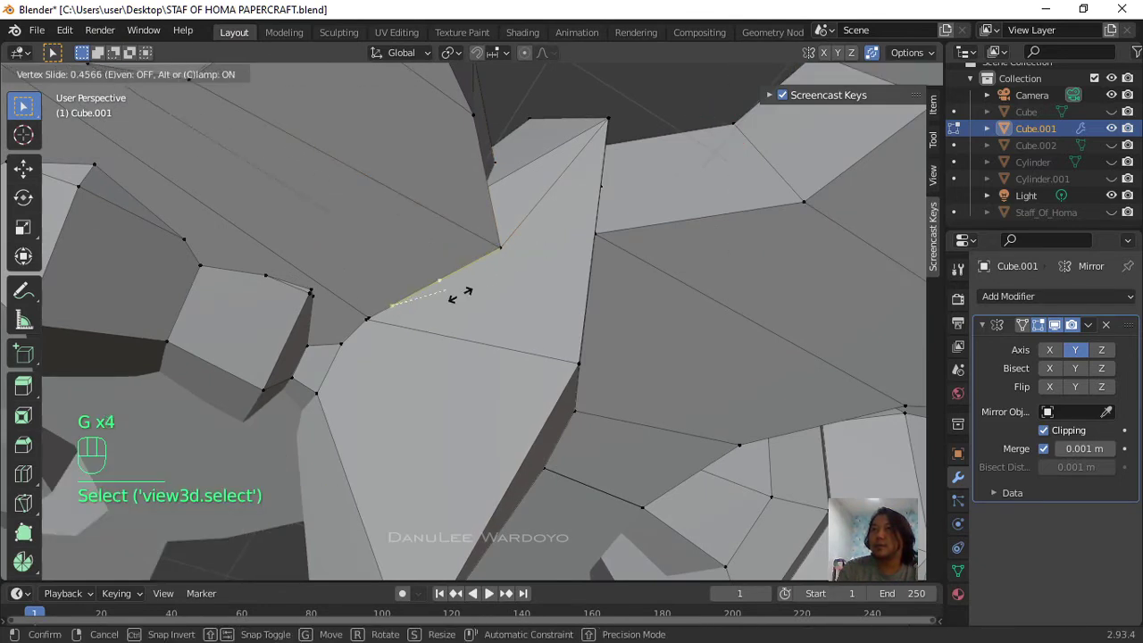
click(551, 246)
Step: Slide the last extra vertex at the sloping edge's far end onto the adjacent body corner, factor 1.000
click(364, 314)
key(g)
key(g)
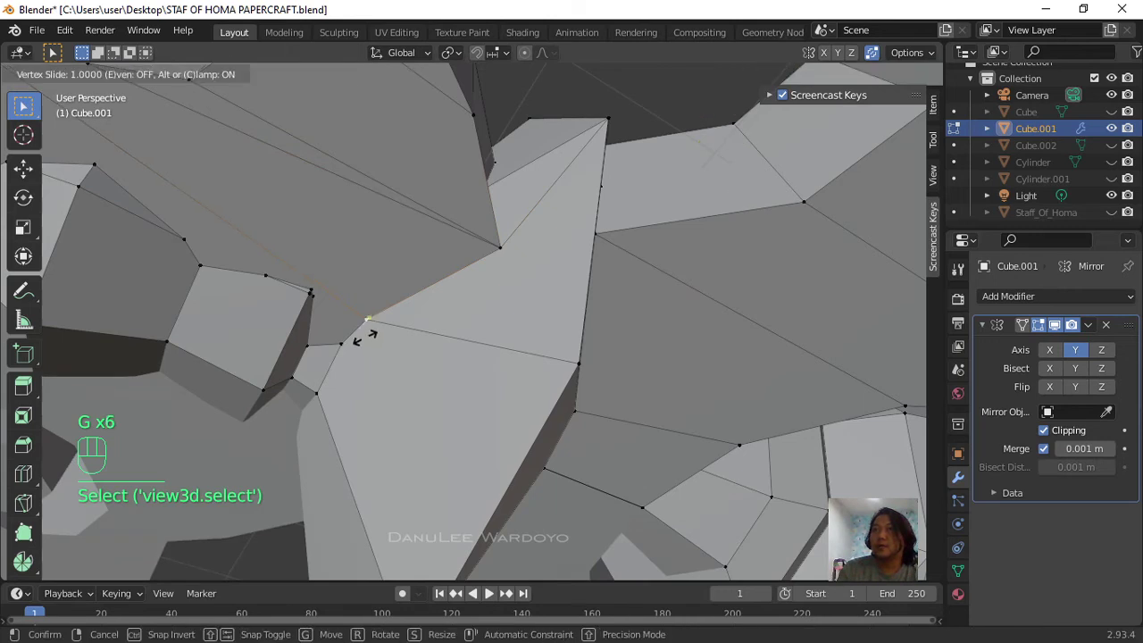
click(364, 339)
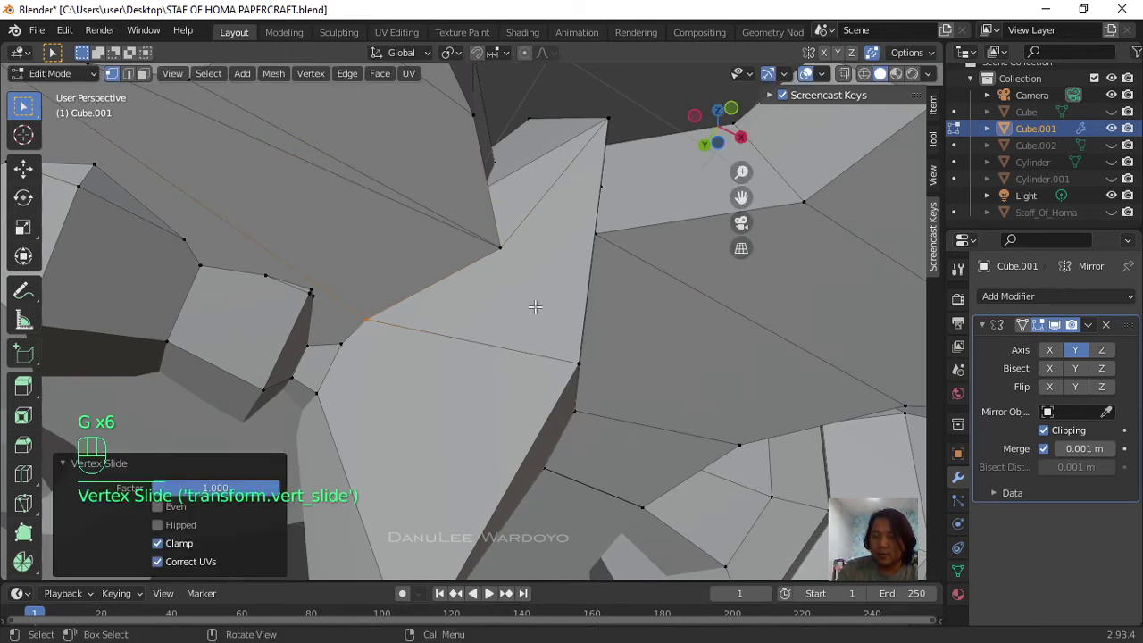
Step: Knife-cut an edge across the body from the plate junction corner to the ridge corner at the widest part
key(k)
click(500, 247)
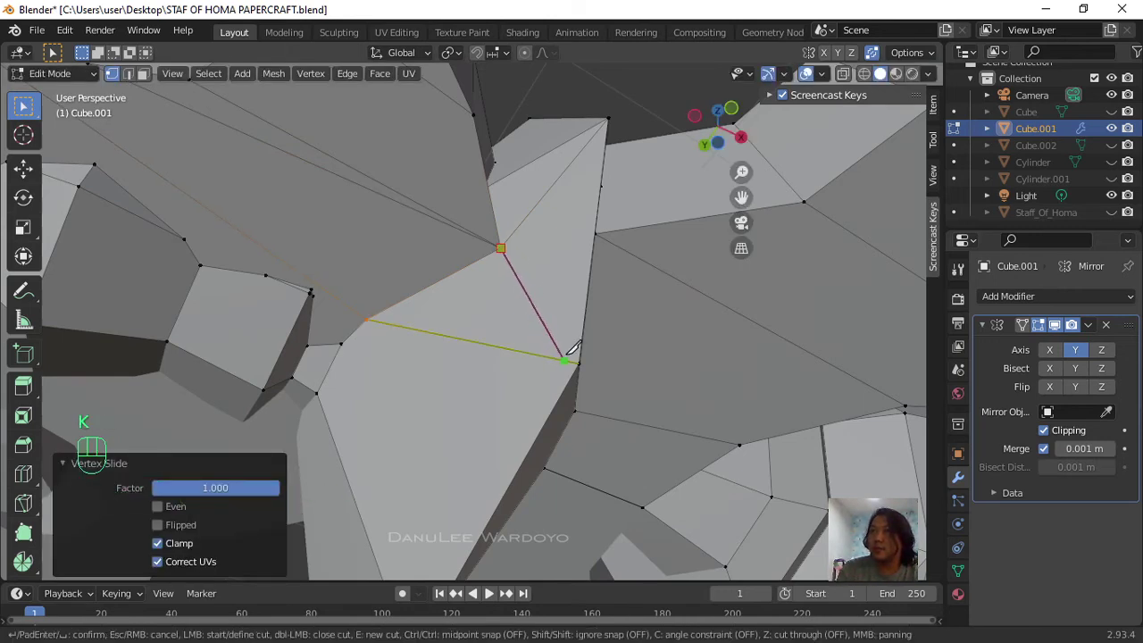
click(580, 362)
key(Return)
Step: Turn on X-ray and slide the extra vertex just above the body's side corner down onto that corner
middle_drag(518, 366, 487, 445)
scroll(474, 173, up, 3)
scroll(429, 424, down, 3)
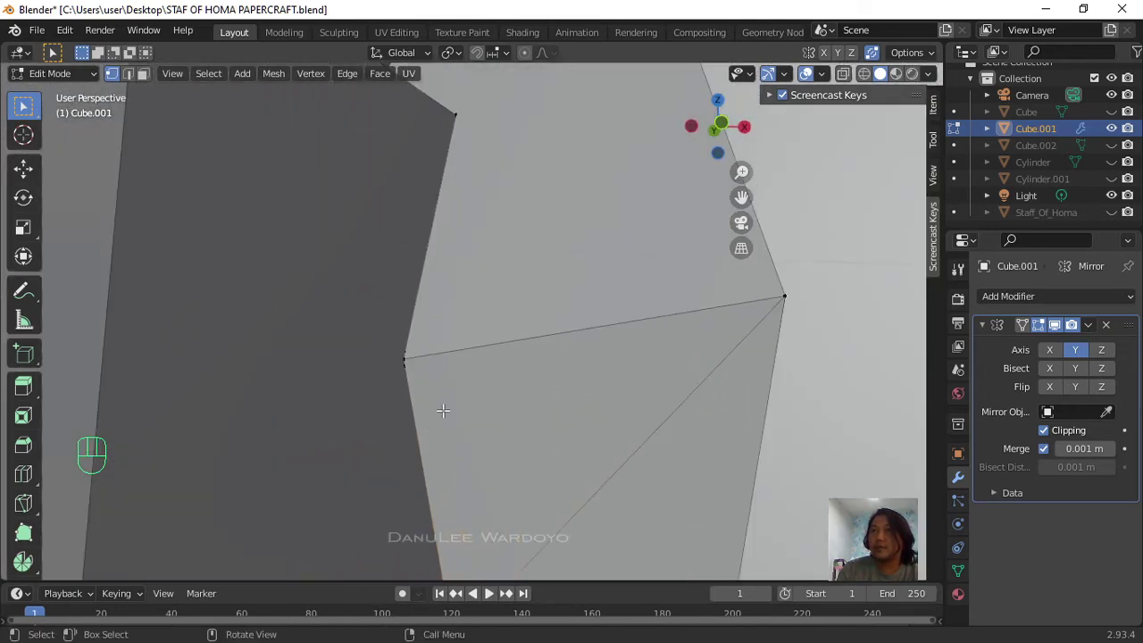
shift+middle_drag(434, 408, 808, 102)
click(843, 75)
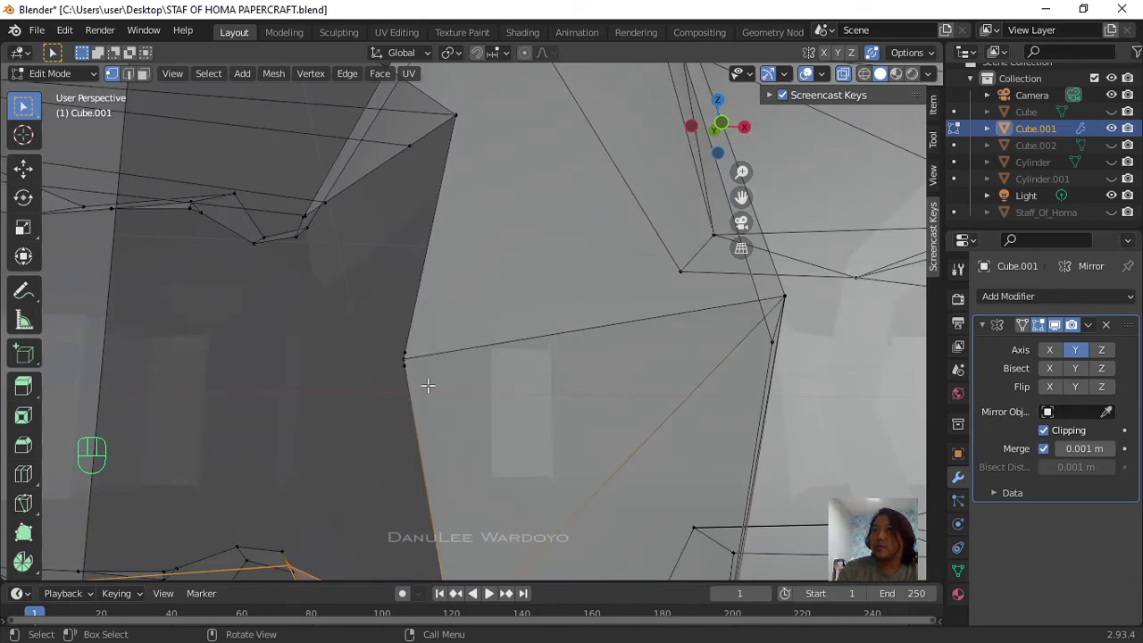
scroll(427, 384, up, 4)
click(325, 392)
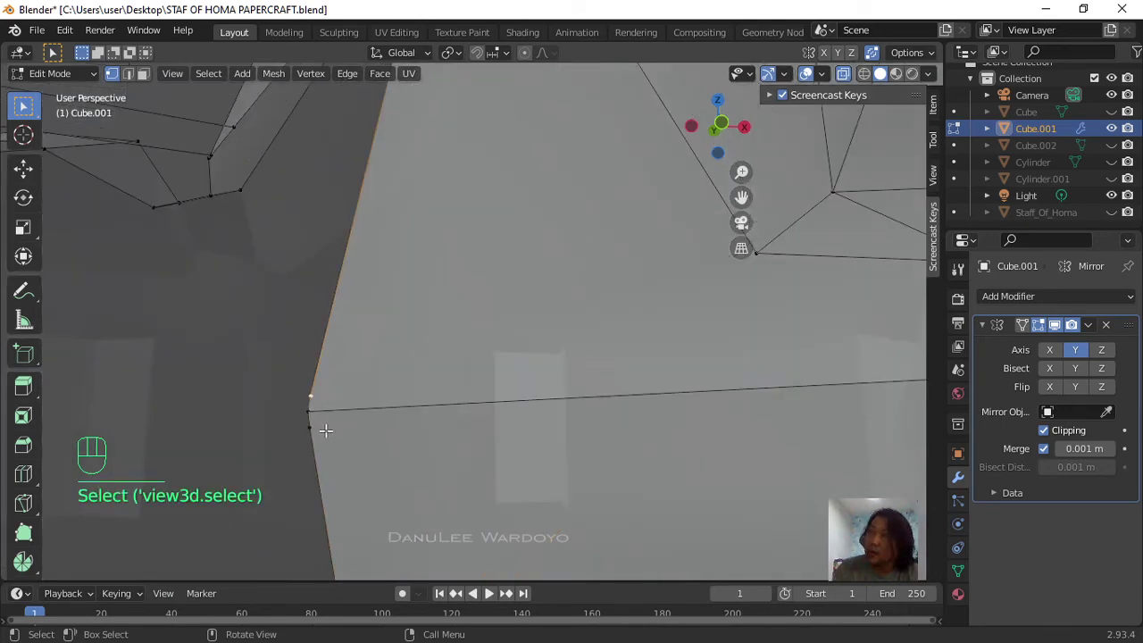
key(g)
key(g)
click(305, 478)
Step: Slide the extra vertex just below the body's side corner up onto that corner, factor 1.000
click(309, 420)
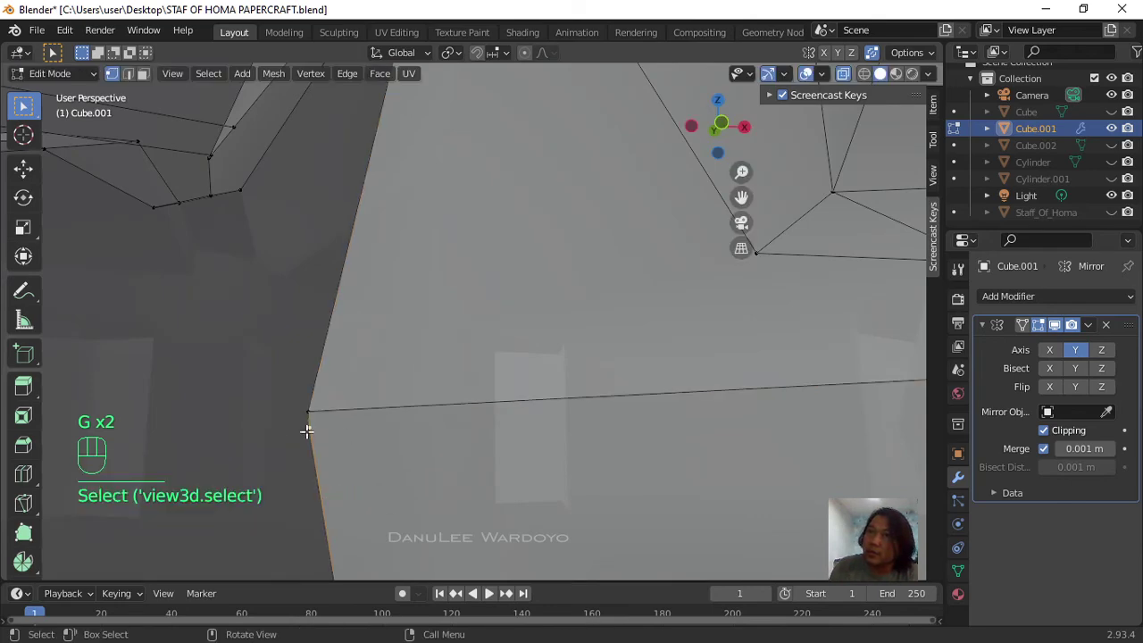
key(g)
key(g)
click(365, 404)
scroll(395, 411, down, 5)
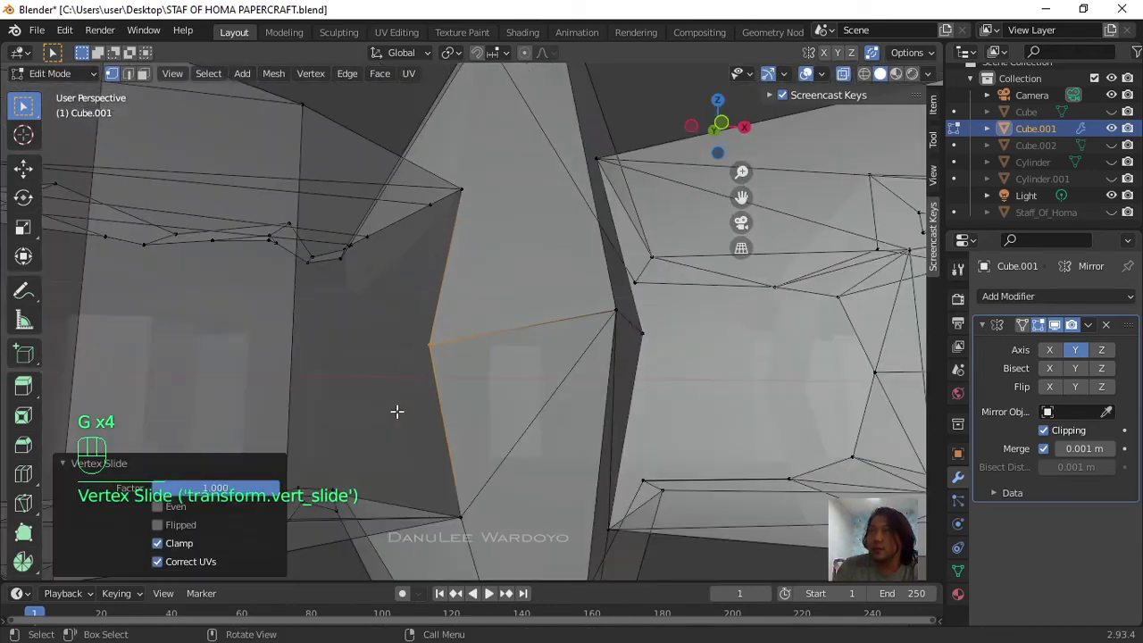
Step: Slide the middle vertex on the upper edge of the ridge block nearest the body onto the block's end corner
click(841, 74)
click(841, 75)
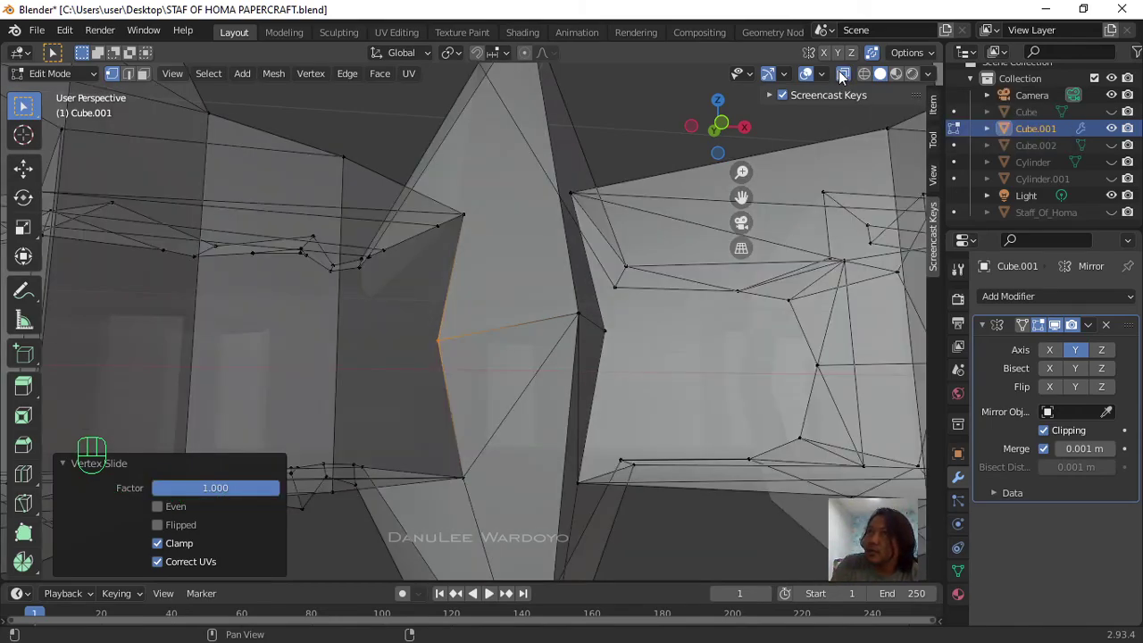
middle_drag(454, 323, 389, 414)
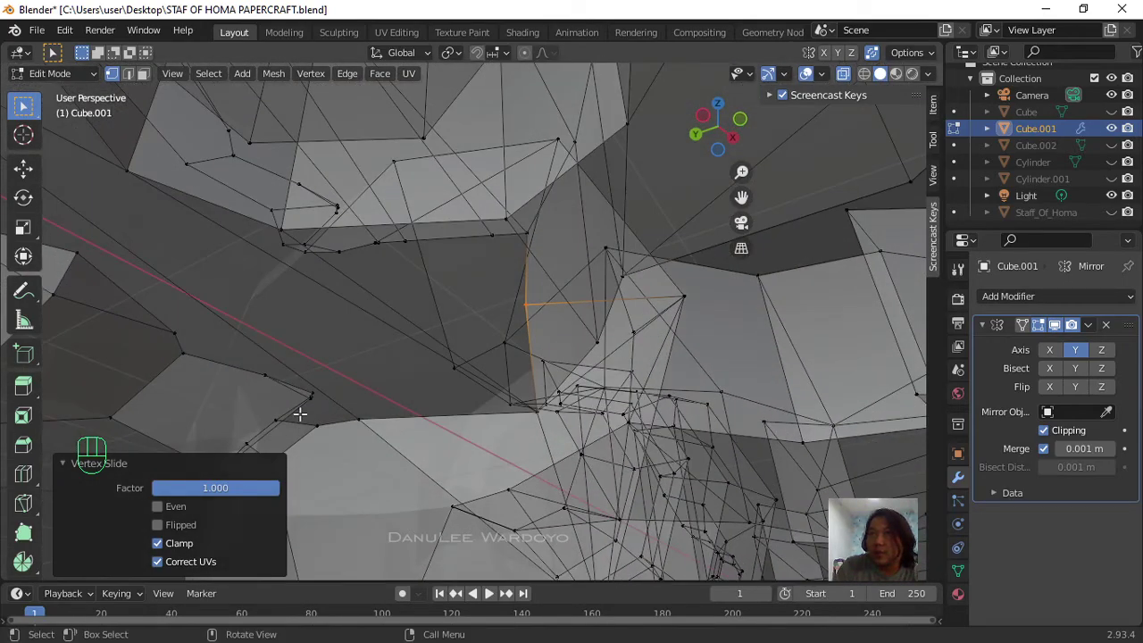
scroll(299, 414, up, 2)
shift+middle_drag(298, 421, 449, 360)
scroll(492, 308, up, 1)
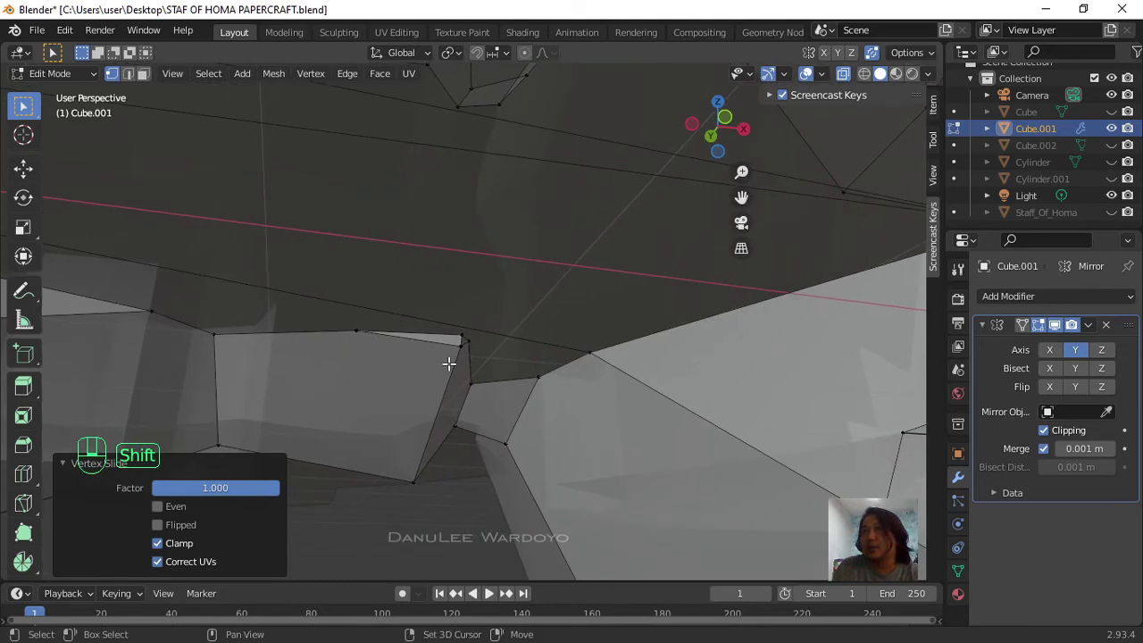
scroll(462, 352, up, 2)
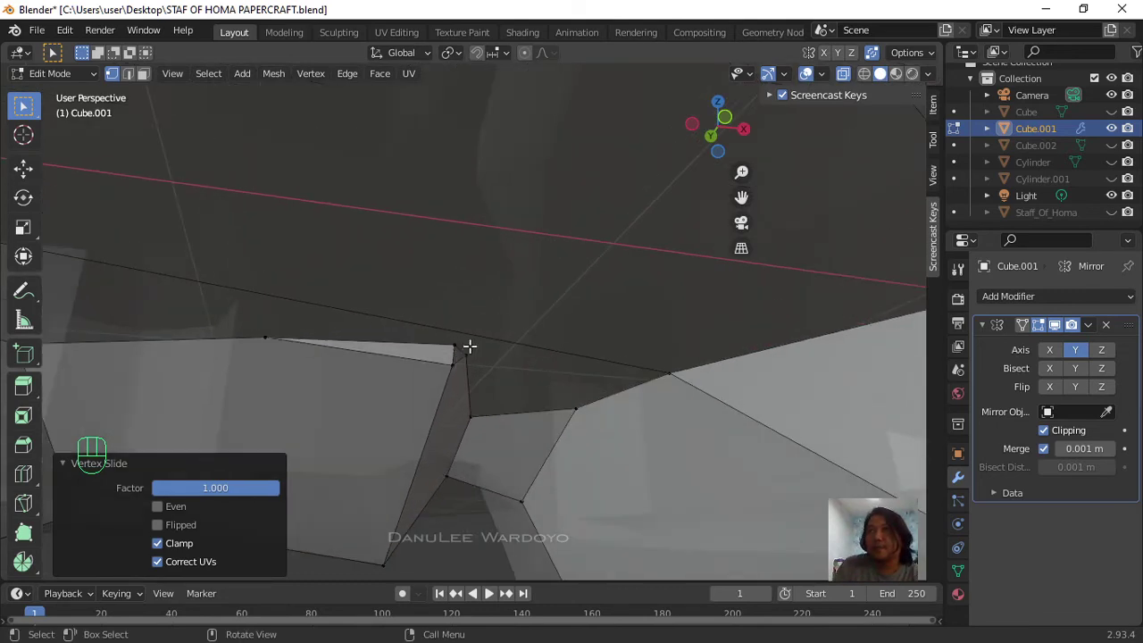
scroll(466, 350, down, 1)
scroll(475, 353, up, 1)
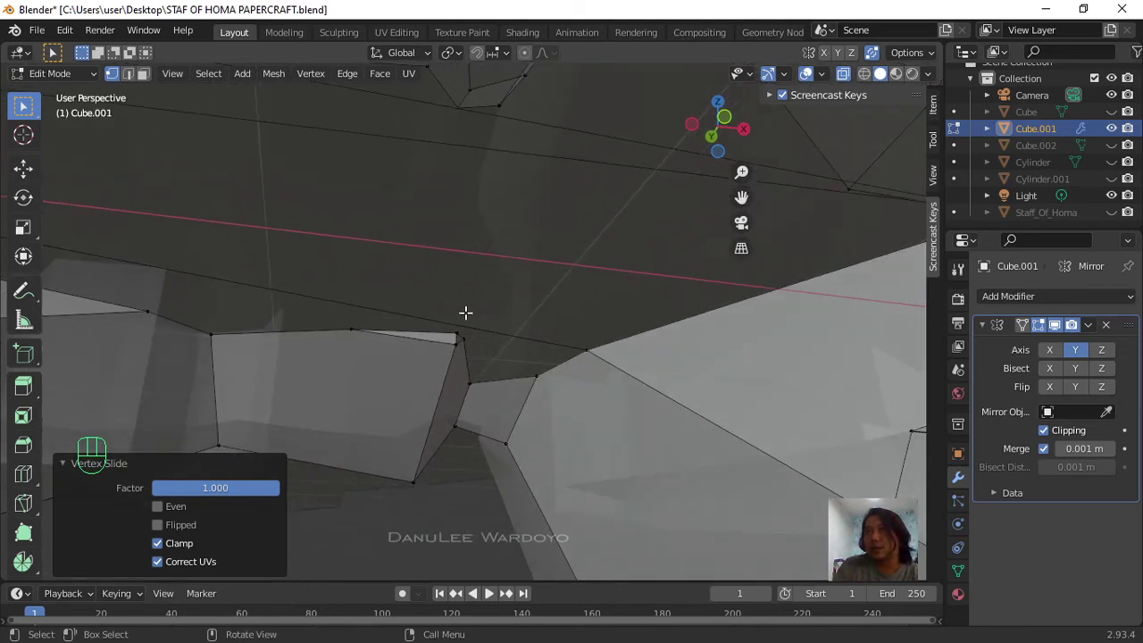
click(433, 328)
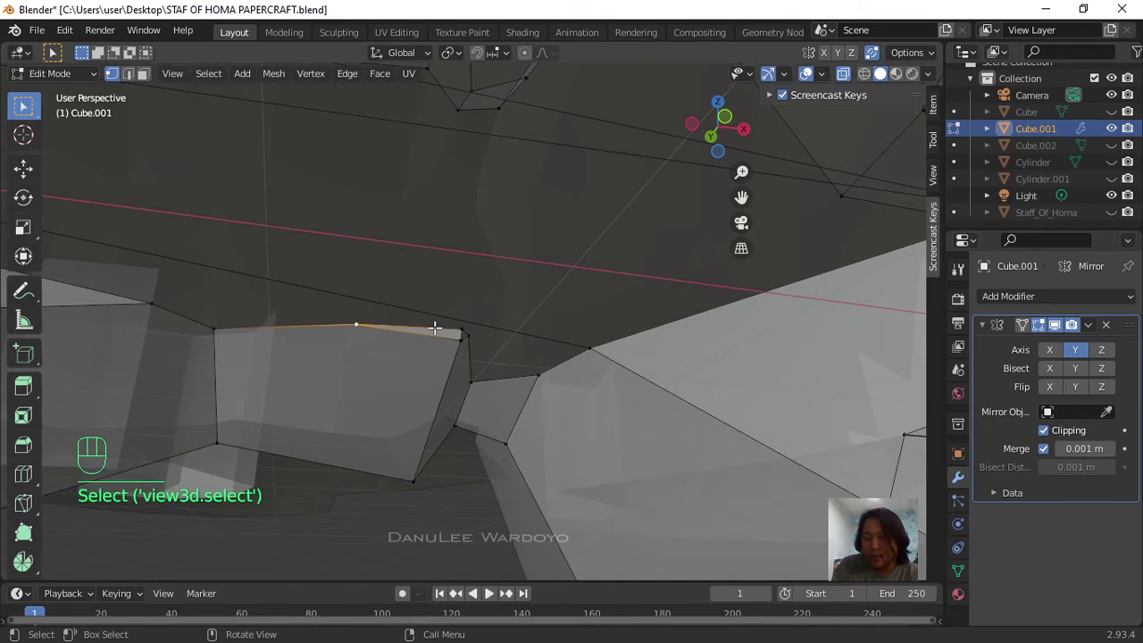
key(g)
key(g)
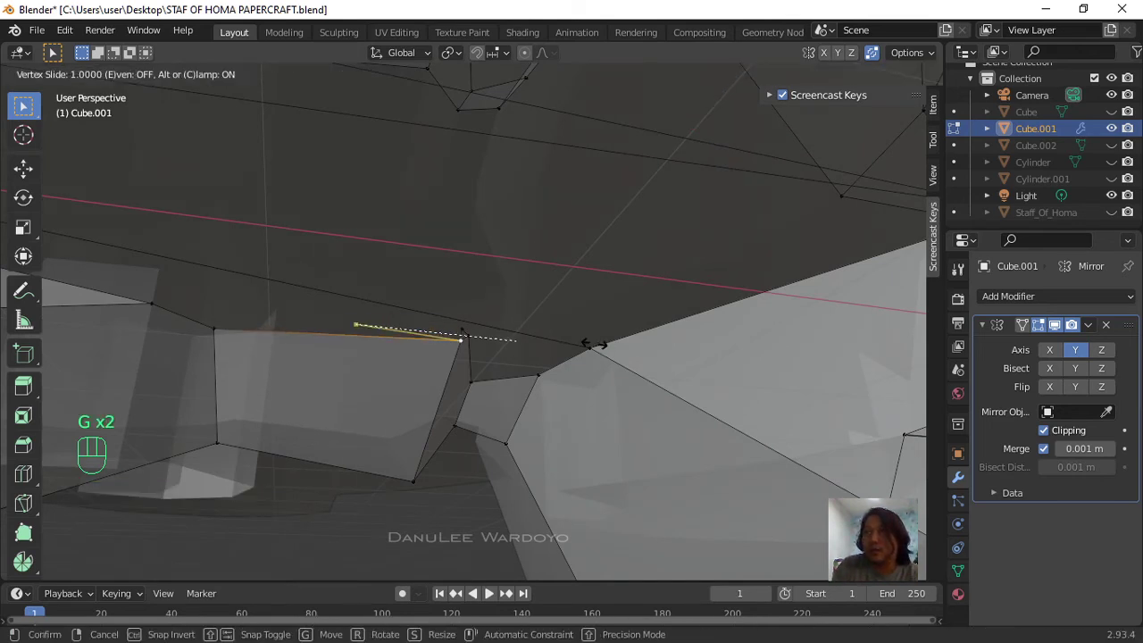
click(577, 323)
Step: Slide the two extra vertices below and beside that block's end corner onto the corner, factor 1.000
scroll(459, 344, up, 2)
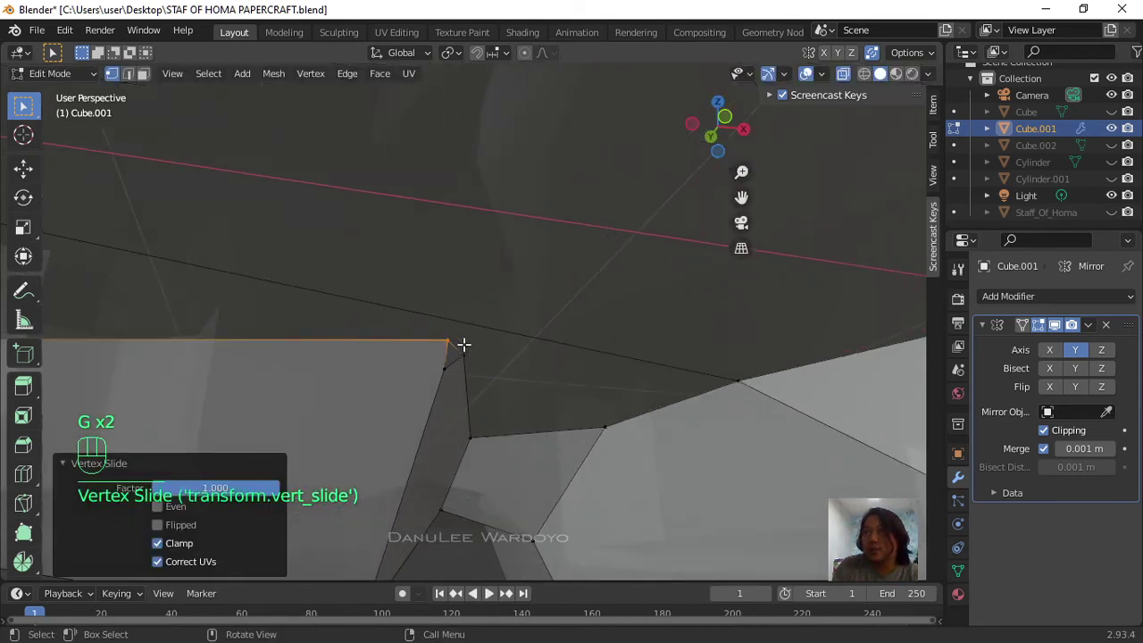
click(447, 363)
key(g)
key(g)
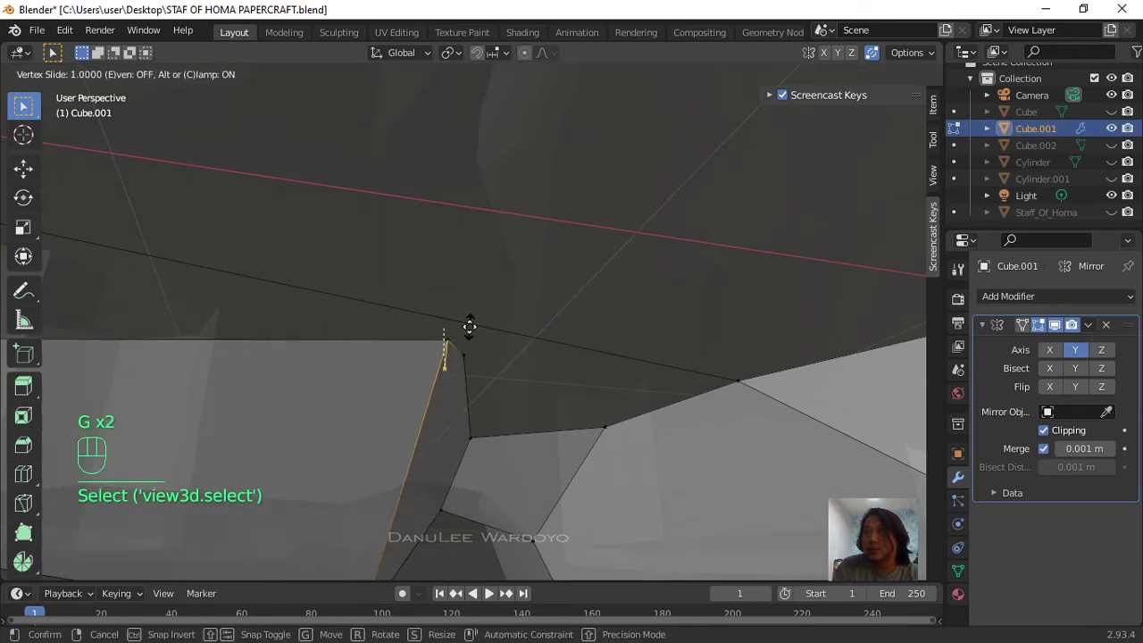
click(469, 328)
click(466, 357)
key(g)
key(g)
click(471, 336)
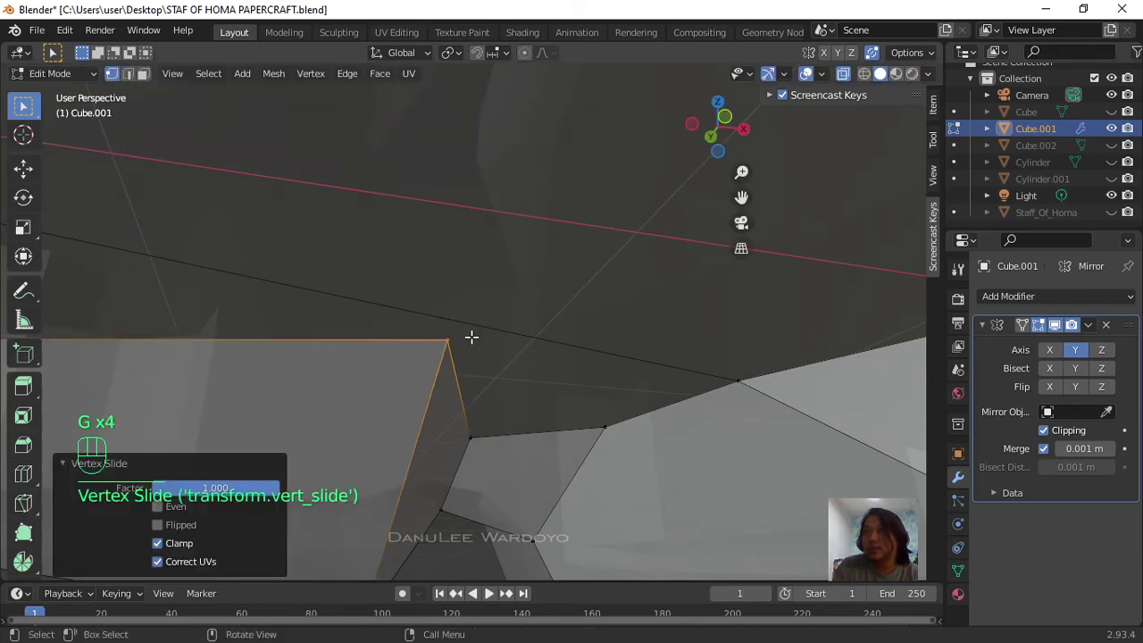
Step: With X-ray off, knife-cut a short edge from the block's end corner to the adjacent long edge, and slide the new vertex onto the corner
middle_drag(471, 337, 805, 104)
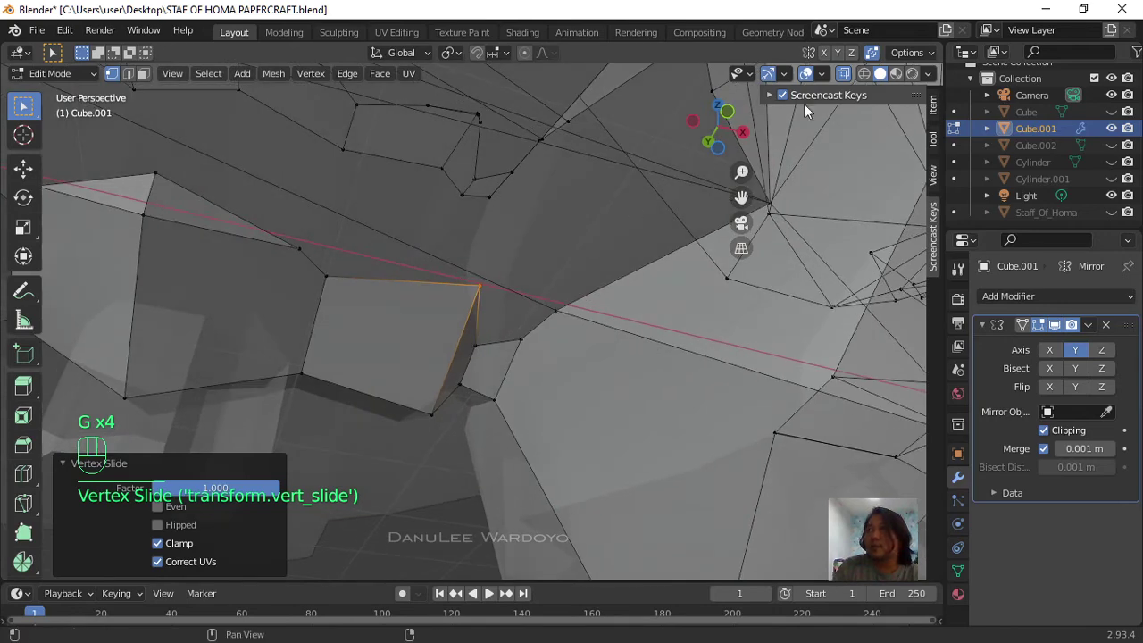
click(842, 75)
mouse_move(548, 268)
middle_down()
mouse_move(553, 276)
mouse_move(540, 247)
mouse_move(548, 214)
middle_up()
scroll(433, 303, up, 2)
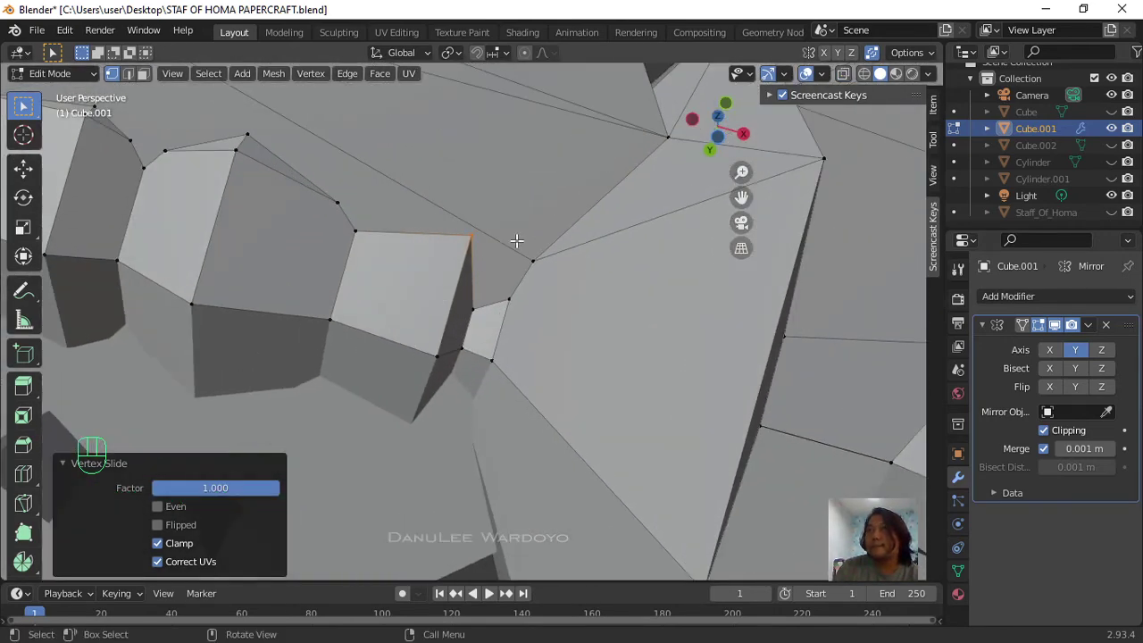
key(k)
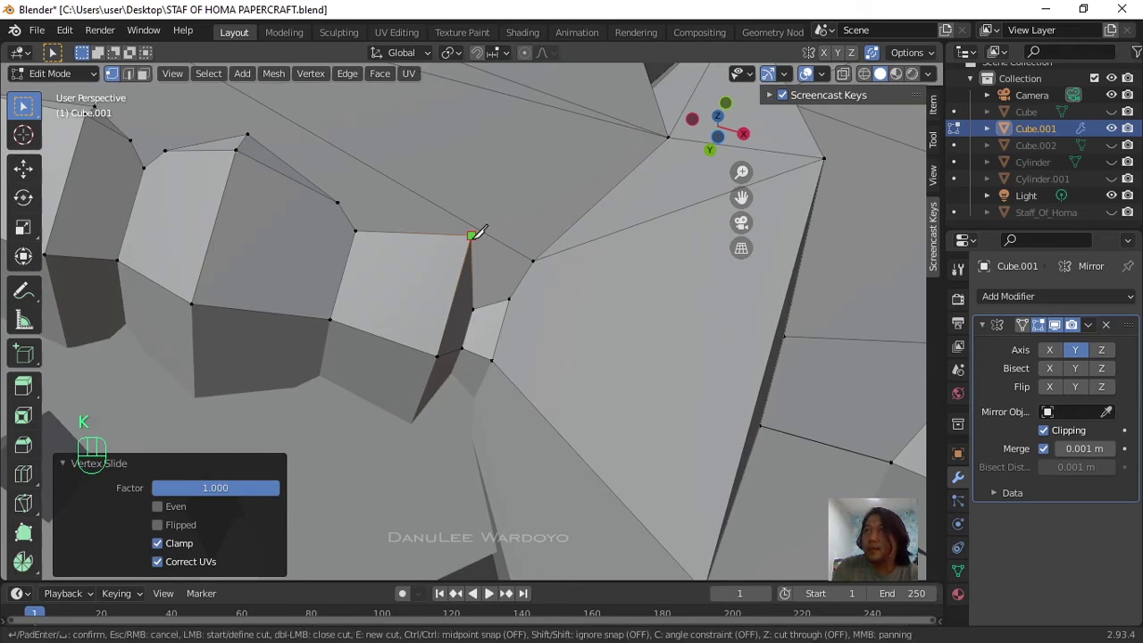
key(Return)
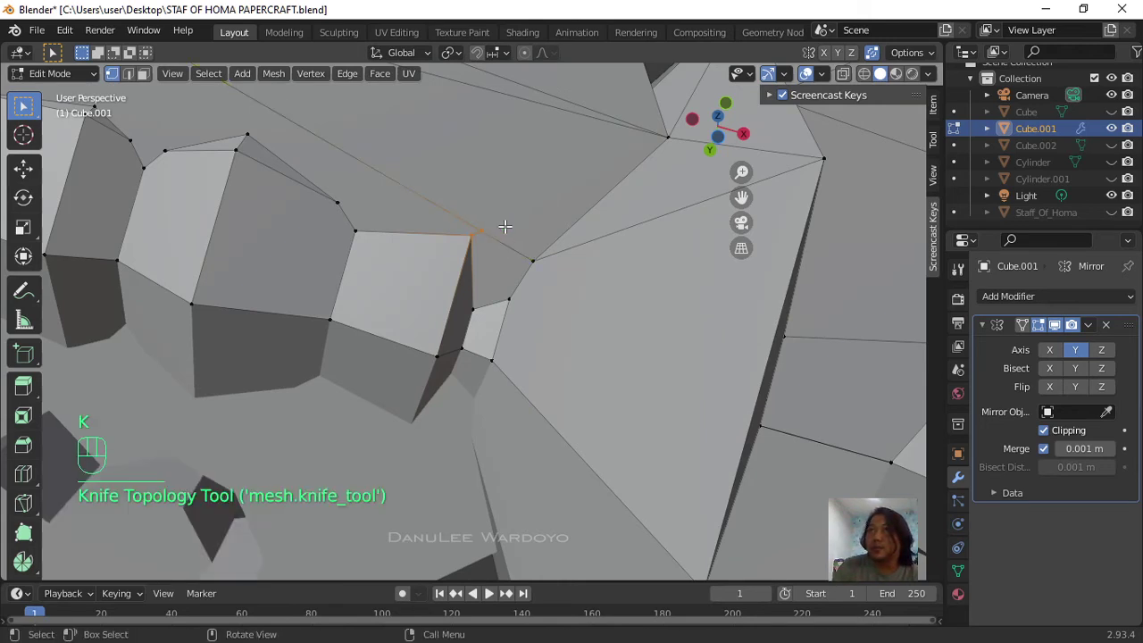
click(485, 229)
key(g)
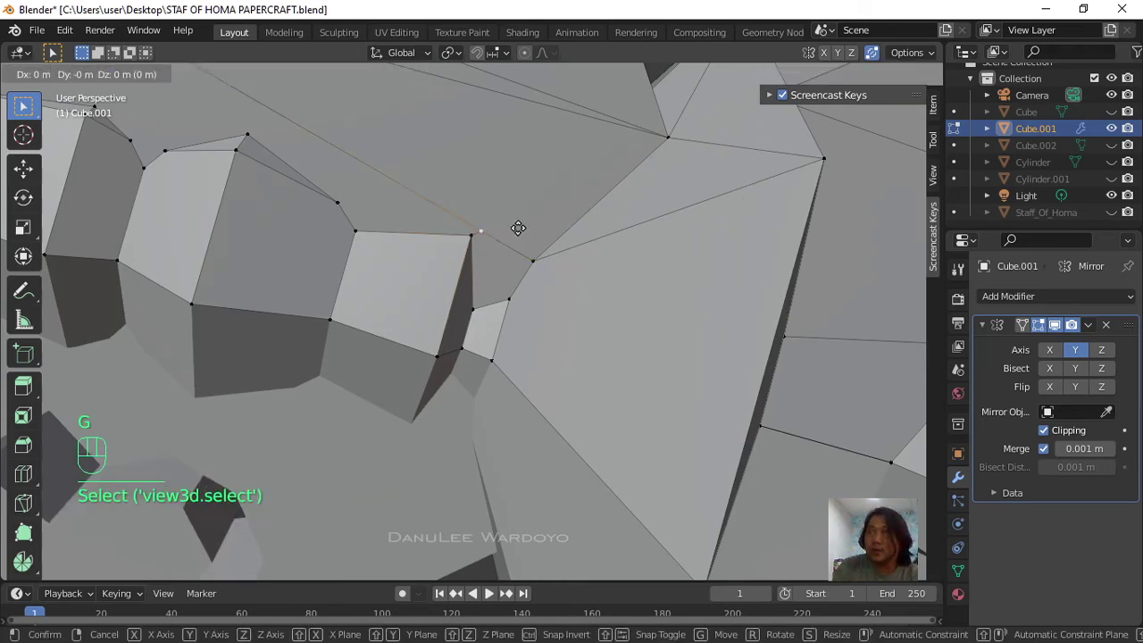
key(g)
click(492, 252)
Step: Slide the stray vertex just under the peak of the second ridge block up onto the peak, factor 1.000
scroll(509, 260, down, 1)
scroll(512, 263, down, 2)
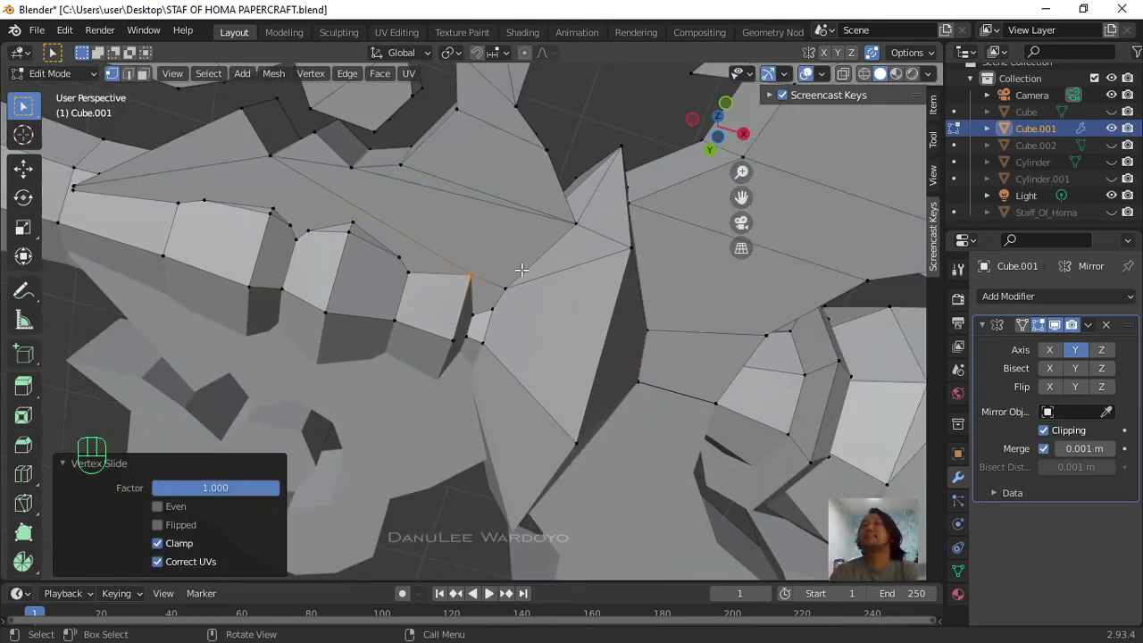
scroll(357, 217, up, 2)
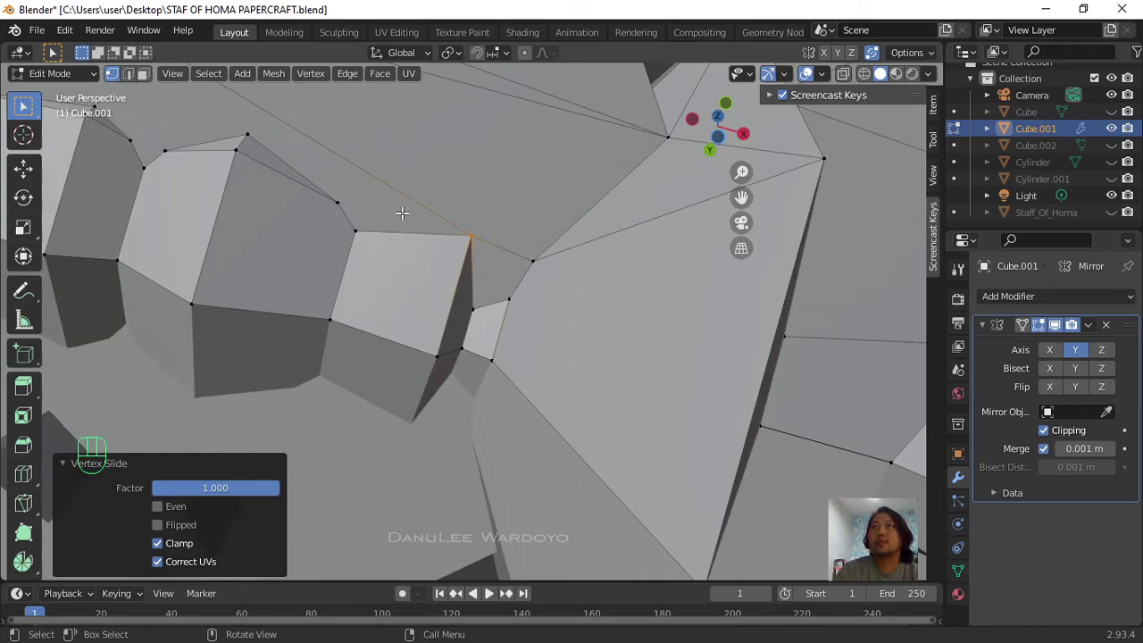
scroll(312, 209, down, 2)
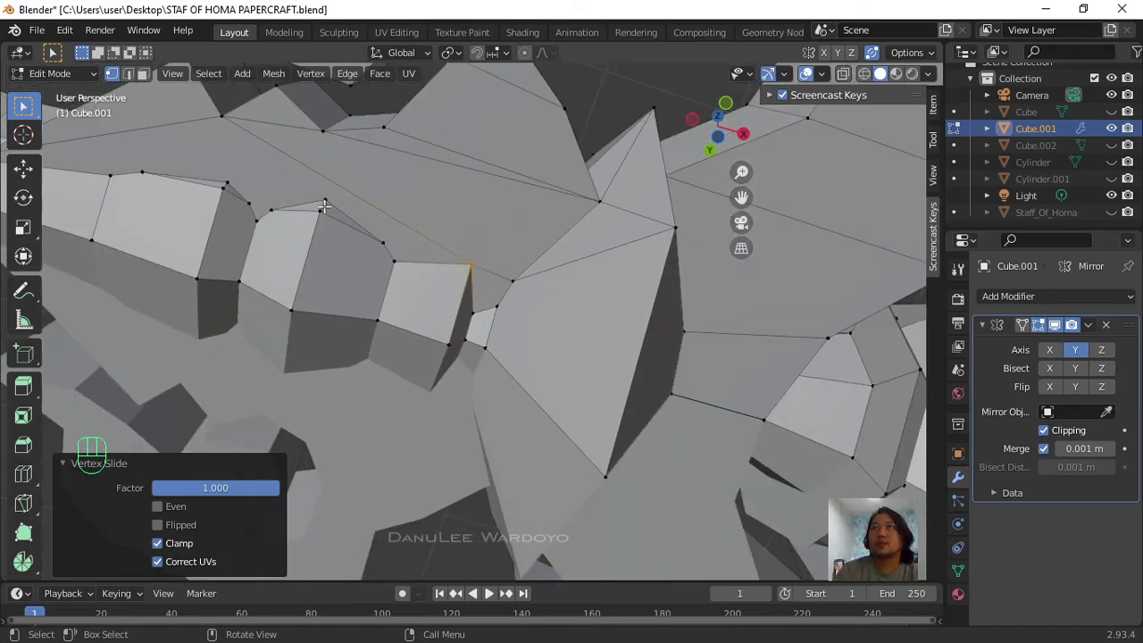
middle_drag(326, 206, 300, 289)
click(308, 274)
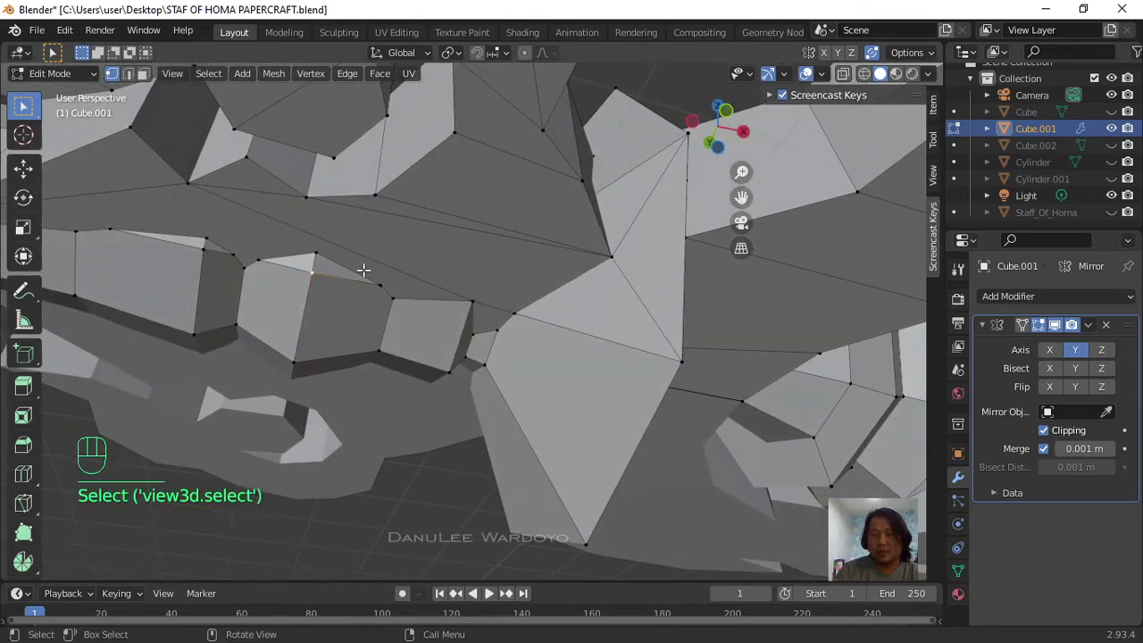
key(g)
key(g)
click(295, 274)
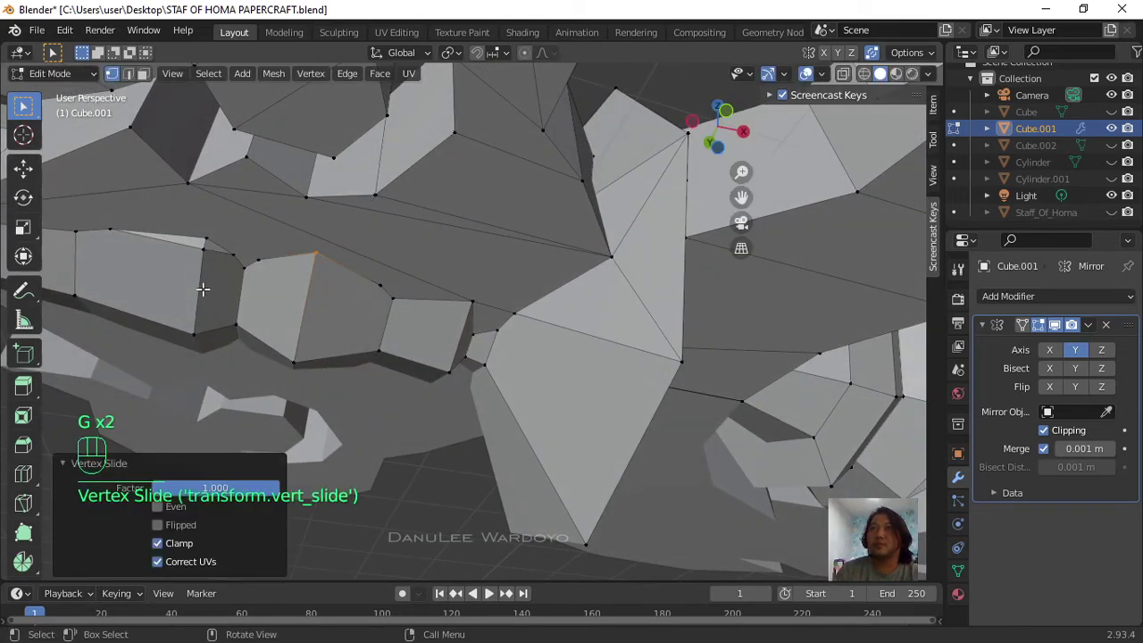
Step: Slide the stray vertex under the upper corner of the next ridge block up onto that corner
click(210, 249)
key(g)
key(g)
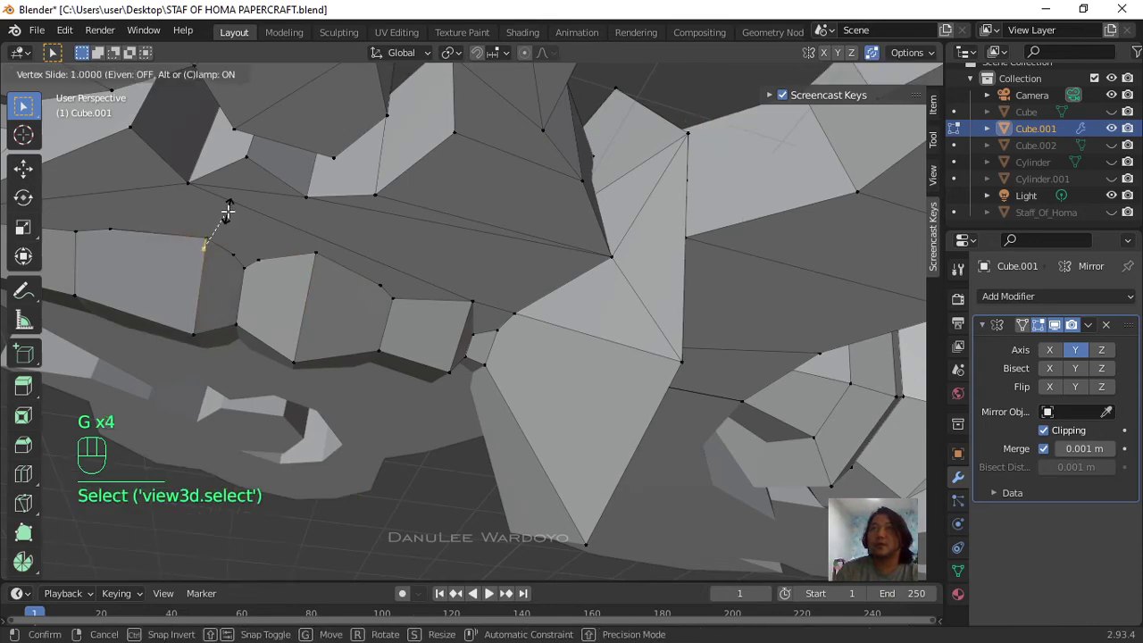
click(225, 212)
Step: Add one centred loop cut along the side wall of the shorter plate on the handle side of the pointed body
scroll(324, 235, down, 4)
middle_drag(324, 235, 678, 312)
key(ctrl+r)
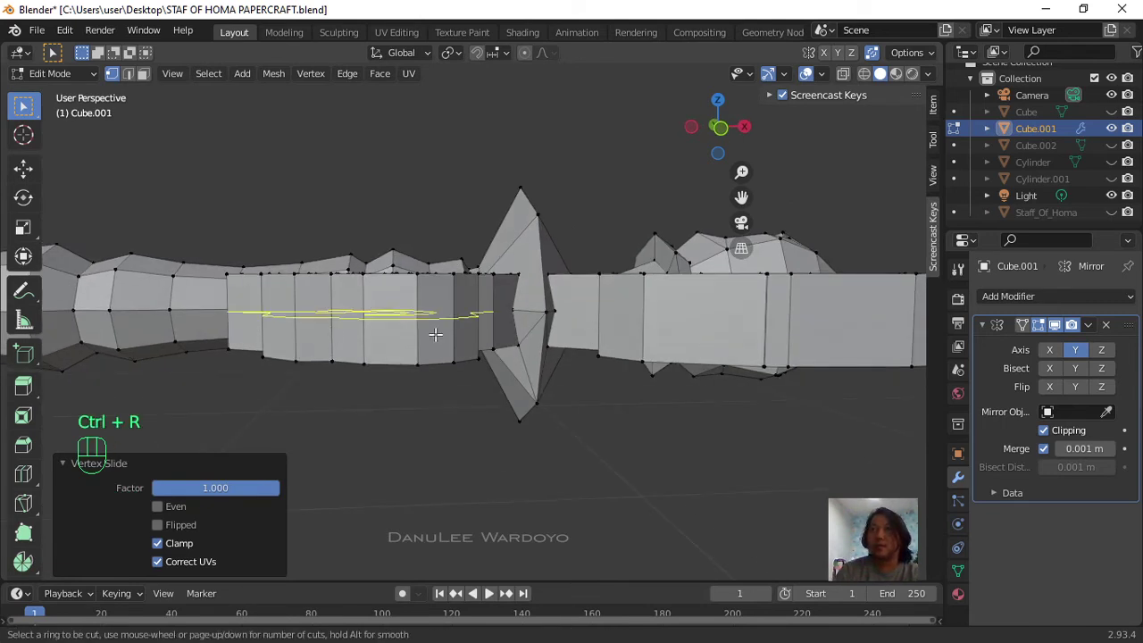
click(434, 335)
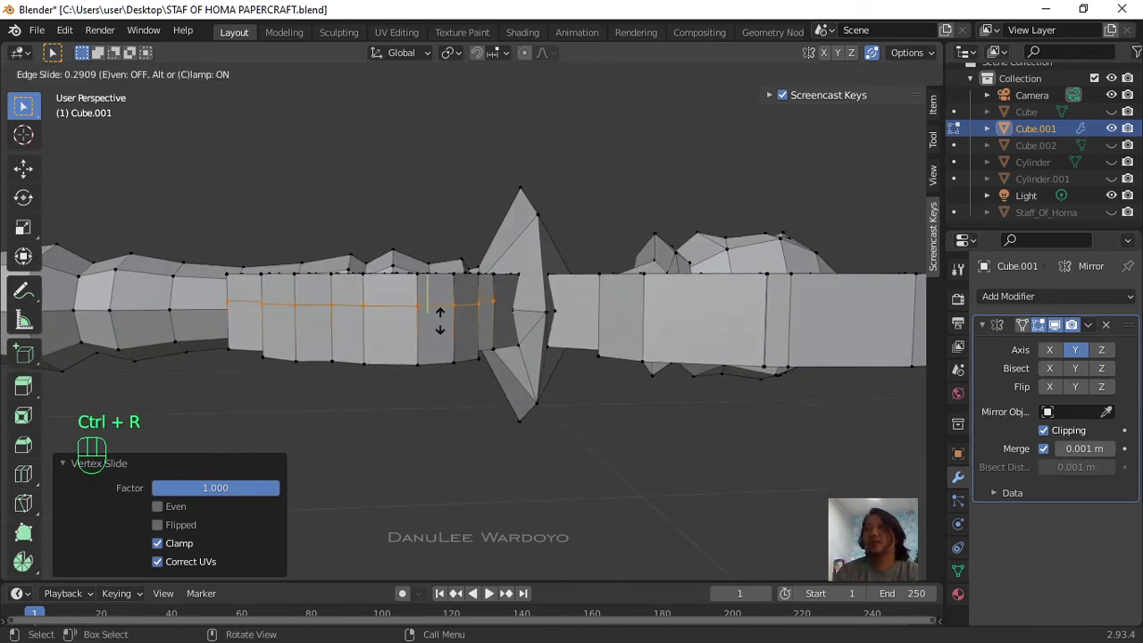
right_click(440, 317)
Step: Add one loop cut at factor 0.000 along the side wall of the longer plate beyond the pointed body
middle_drag(440, 318, 505, 345)
scroll(509, 337, up, 3)
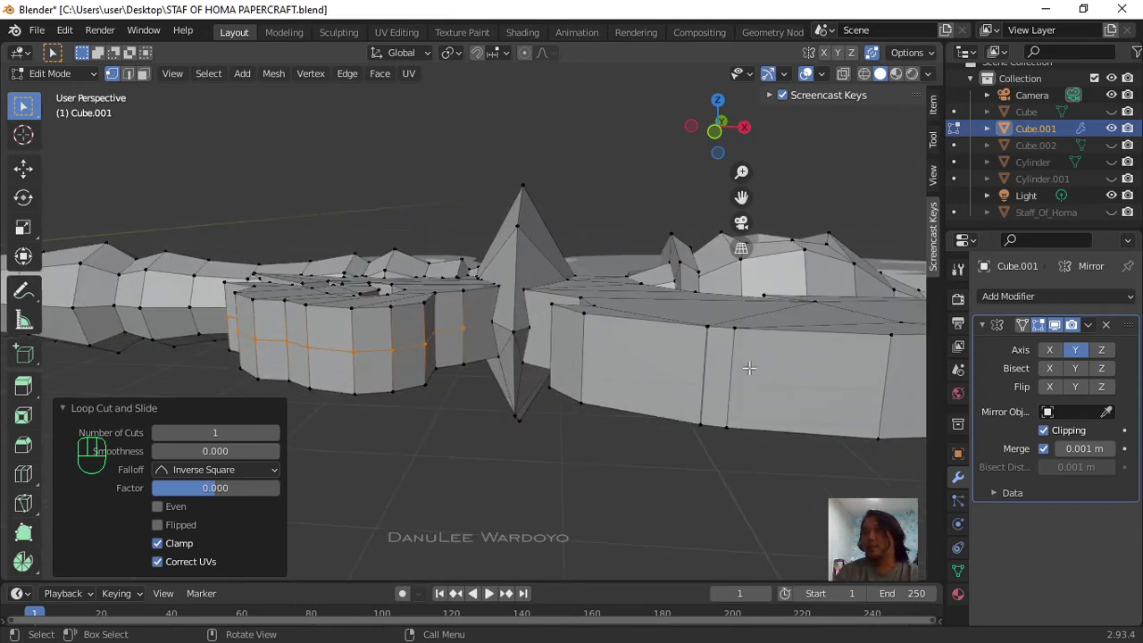
key(ctrl+r)
click(693, 365)
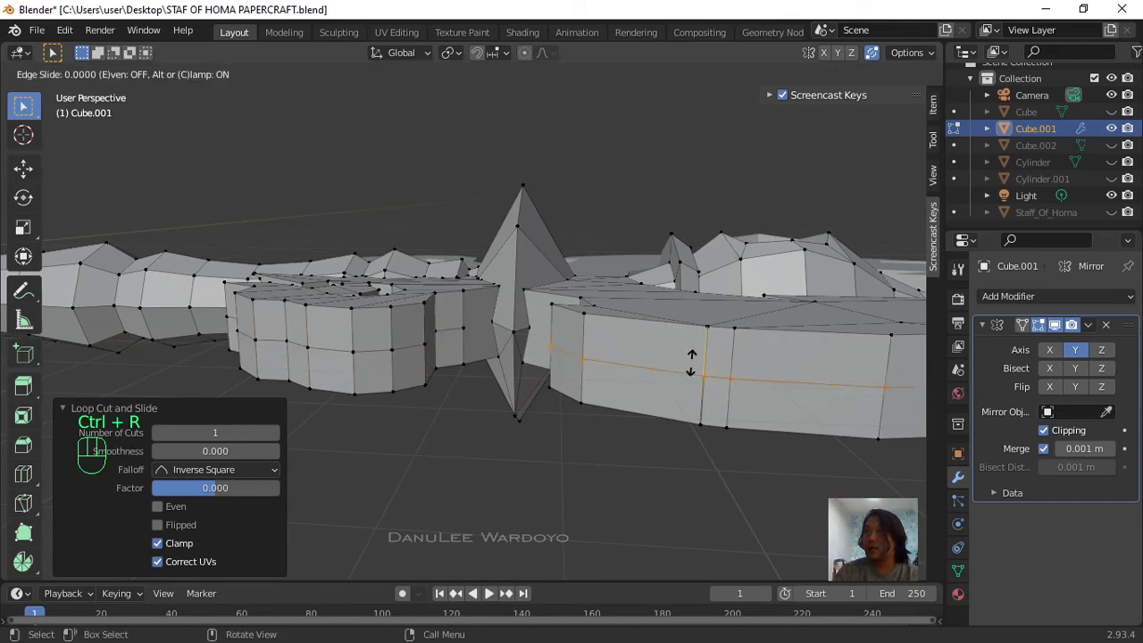
click(693, 340)
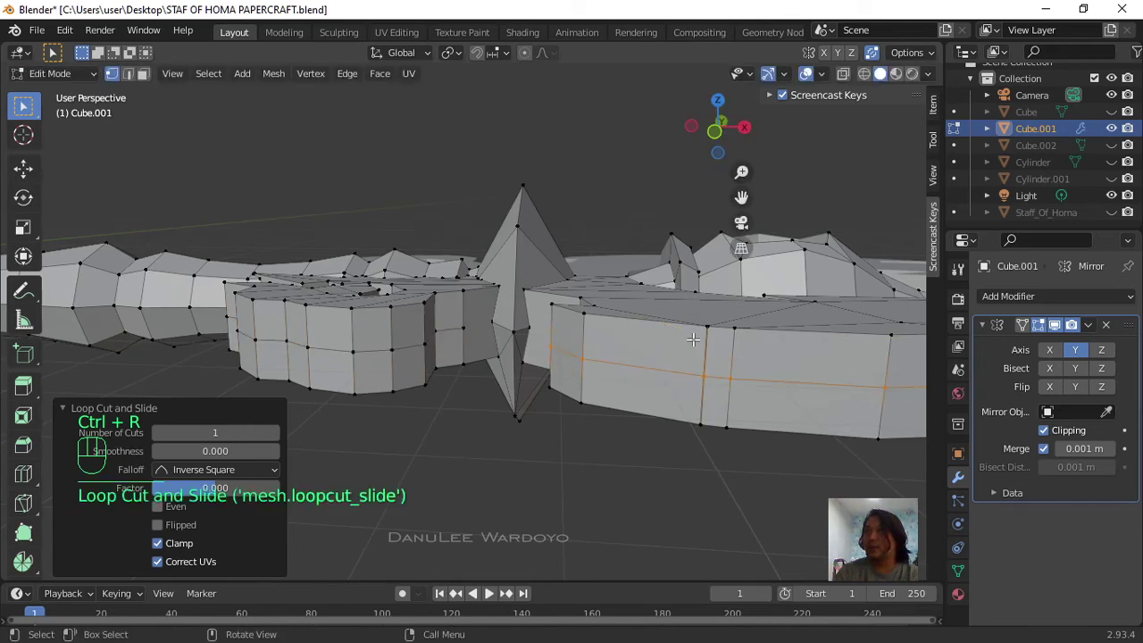
Step: Knife-cut a horizontal edge across the longer plate's inner wall, from its vertical edge to the junction with the pointed body
middle_drag(693, 340, 661, 358)
scroll(634, 278, up, 3)
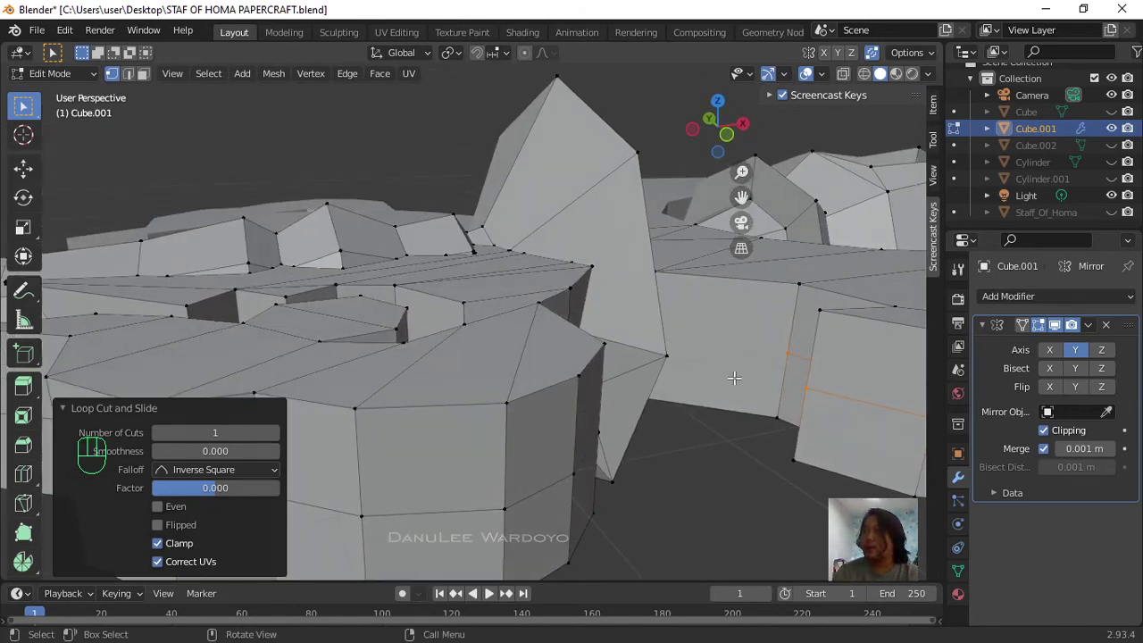
key(k)
middle_drag(789, 348, 725, 357)
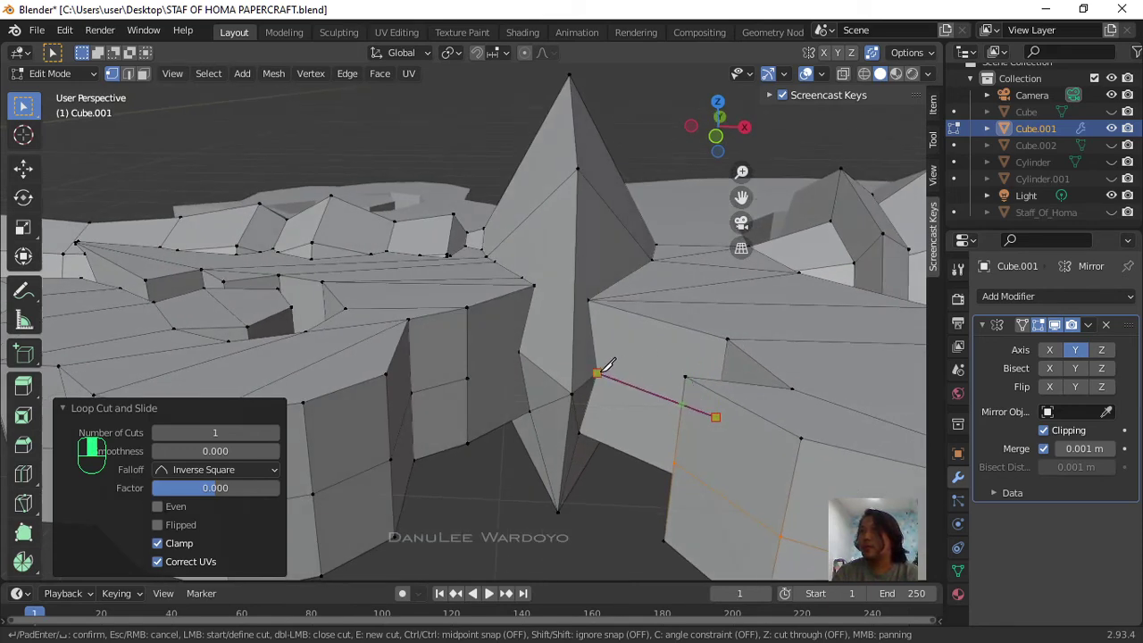
key(Return)
Step: Examine the side walls and their horizontal centre cuts from the end and the side of the staff
scroll(612, 371, down, 5)
middle_drag(509, 406, 694, 382)
scroll(694, 382, up, 6)
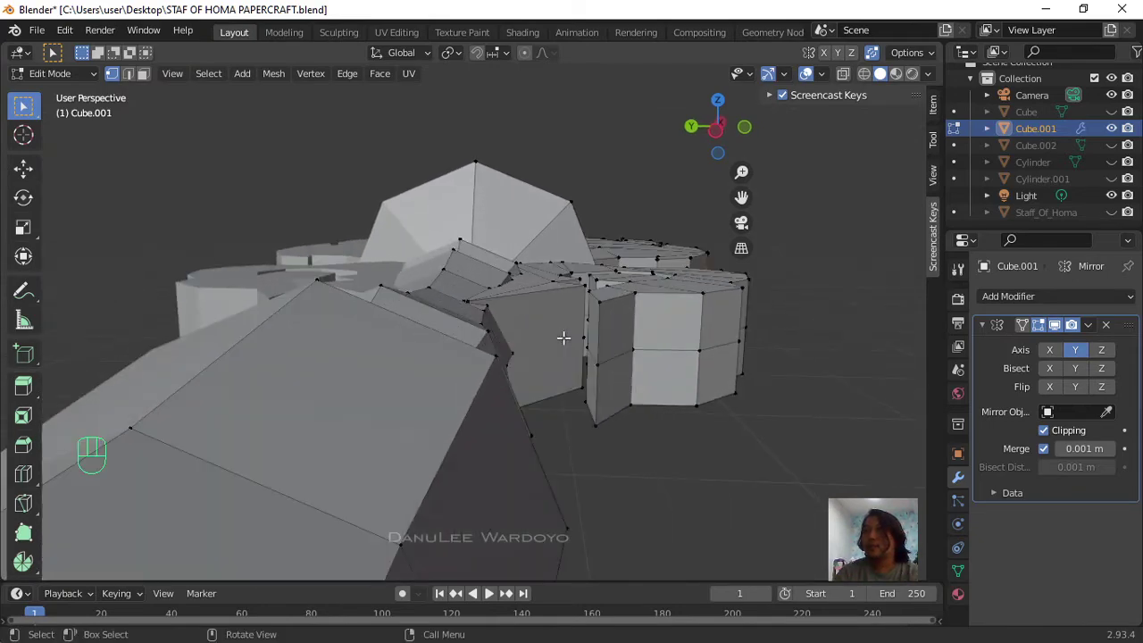
middle_drag(635, 358, 652, 373)
middle_drag(637, 399, 489, 345)
scroll(488, 345, down, 3)
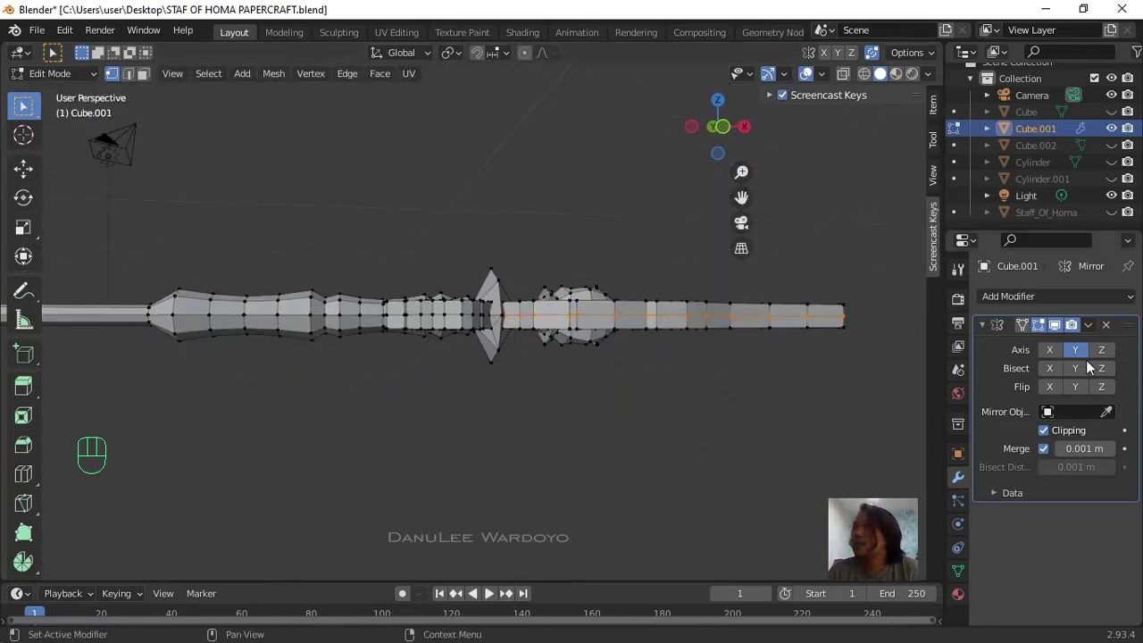
Step: From the front view with X-ray on, delete all vertices below the horizontal centre line along the staff's head and handle
scroll(550, 371, down, 2)
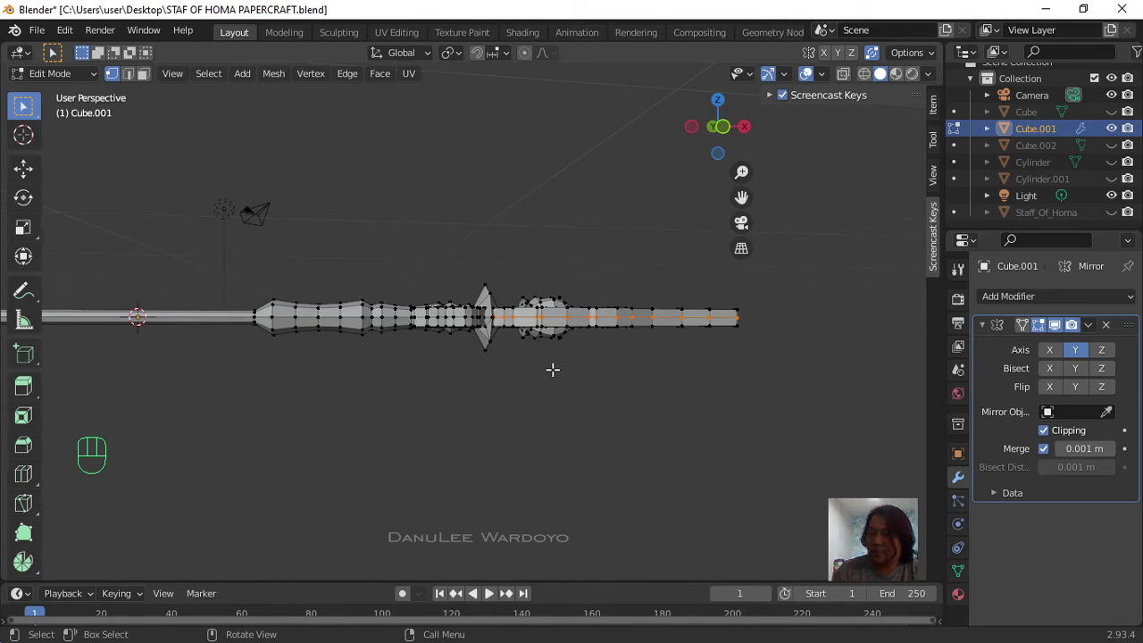
key(KP_1)
click(553, 368)
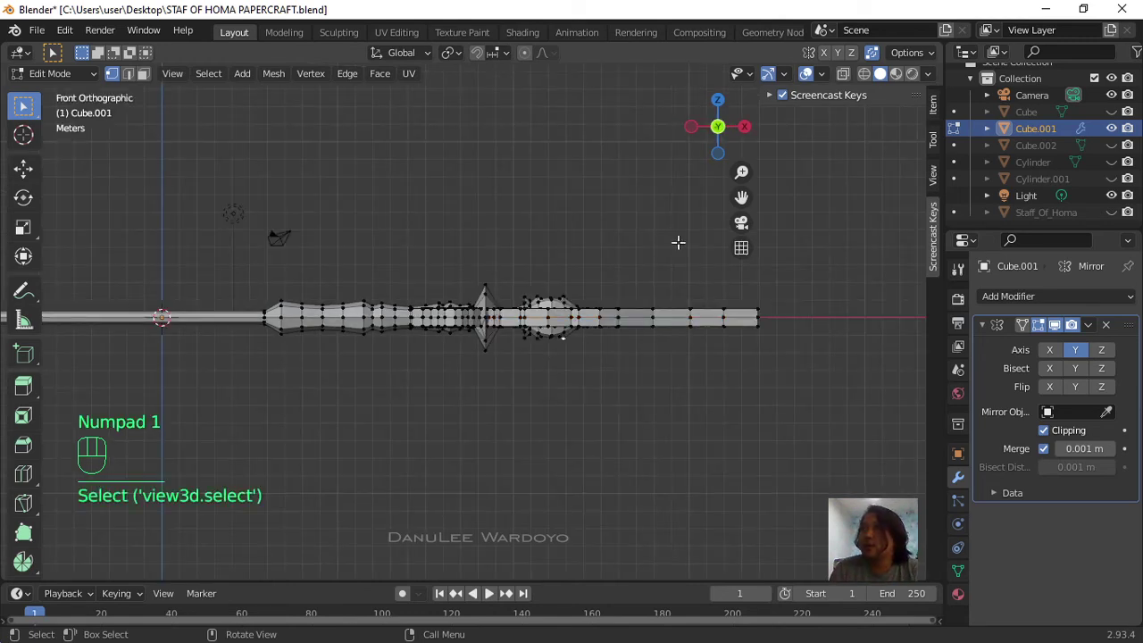
click(846, 75)
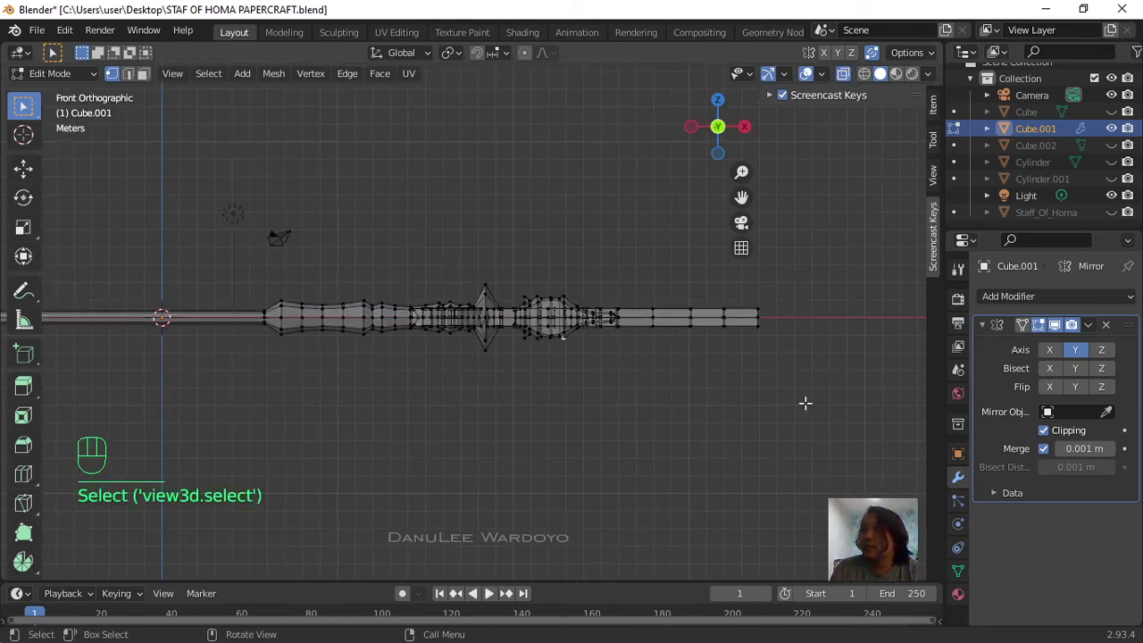
drag(820, 406, 147, 322)
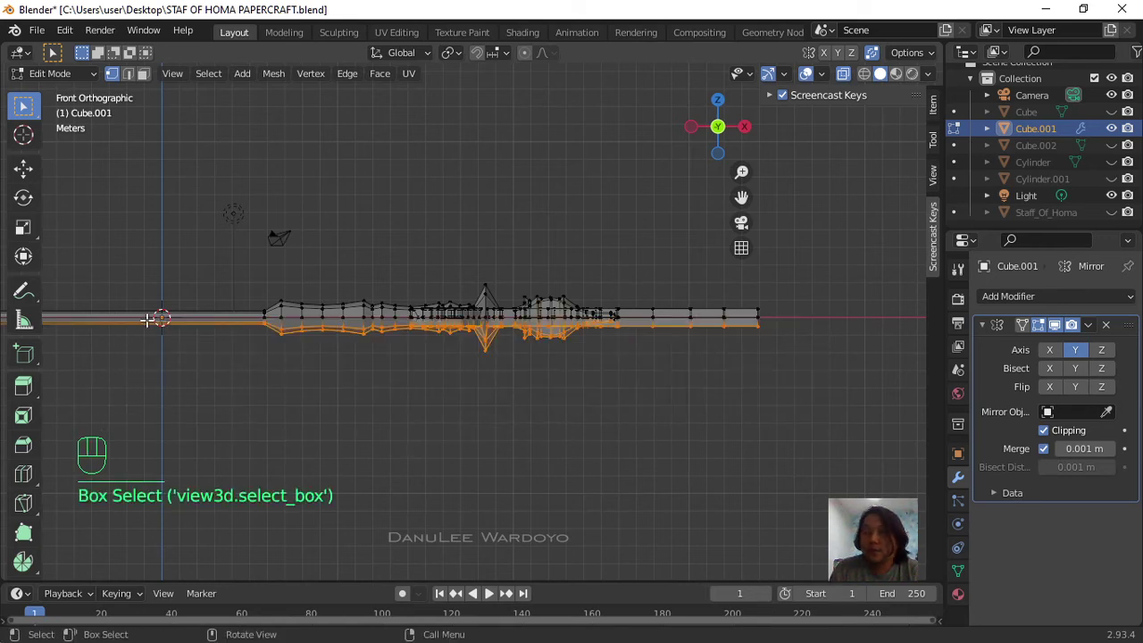
key(x)
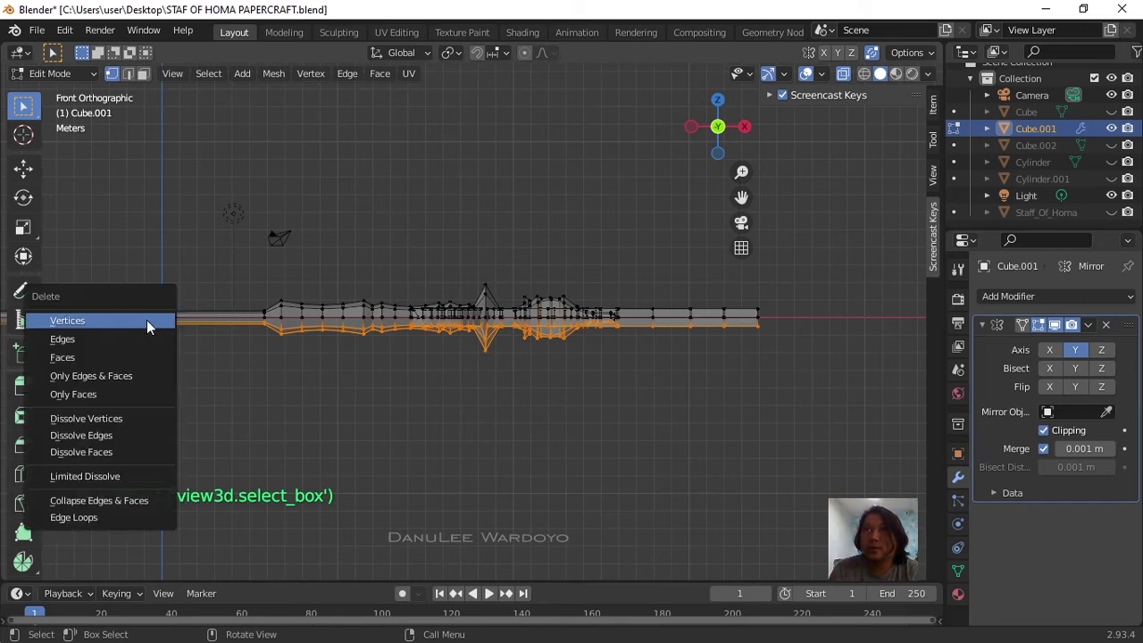
click(146, 320)
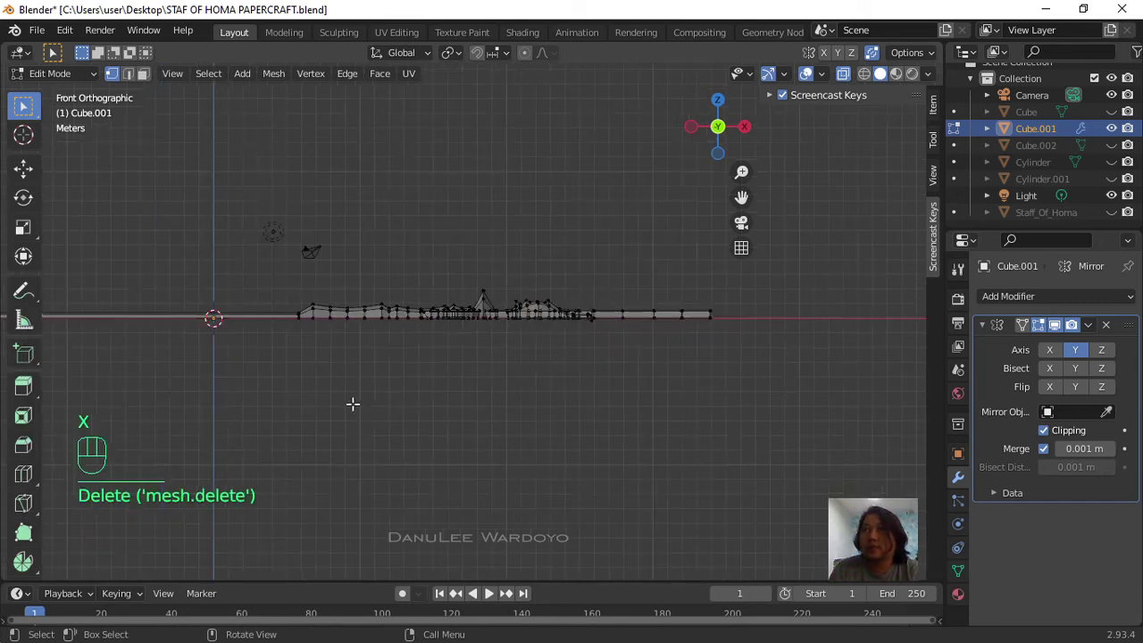
Step: Delete the vertices below the centre line on the pommel and the adjoining end of the shaft
shift+middle_drag(352, 402, 755, 408)
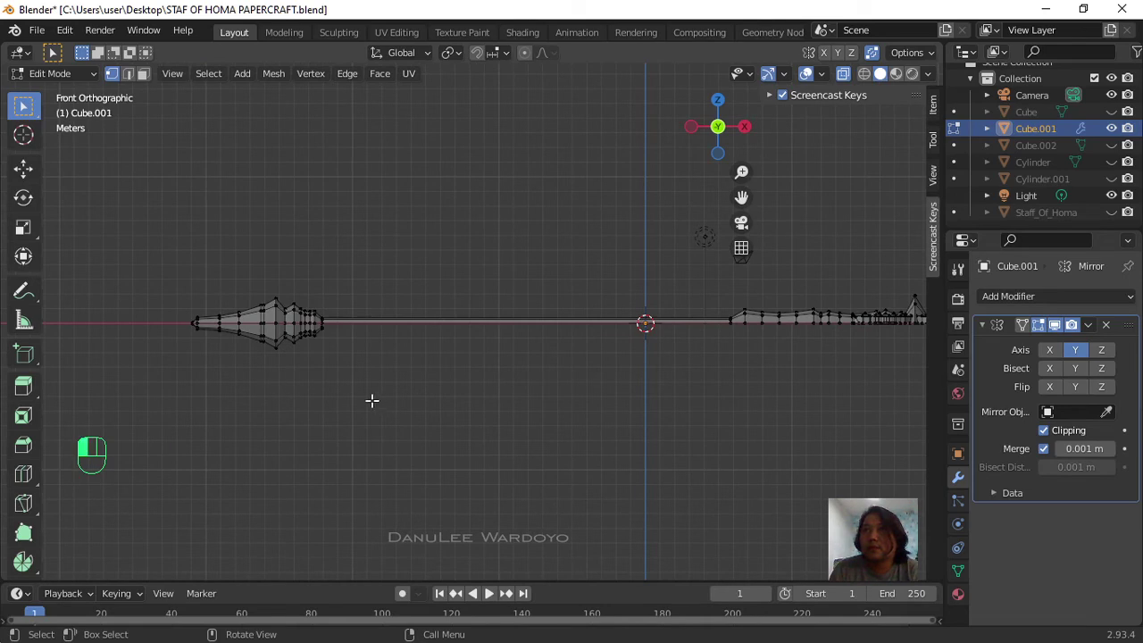
drag(380, 405, 145, 330)
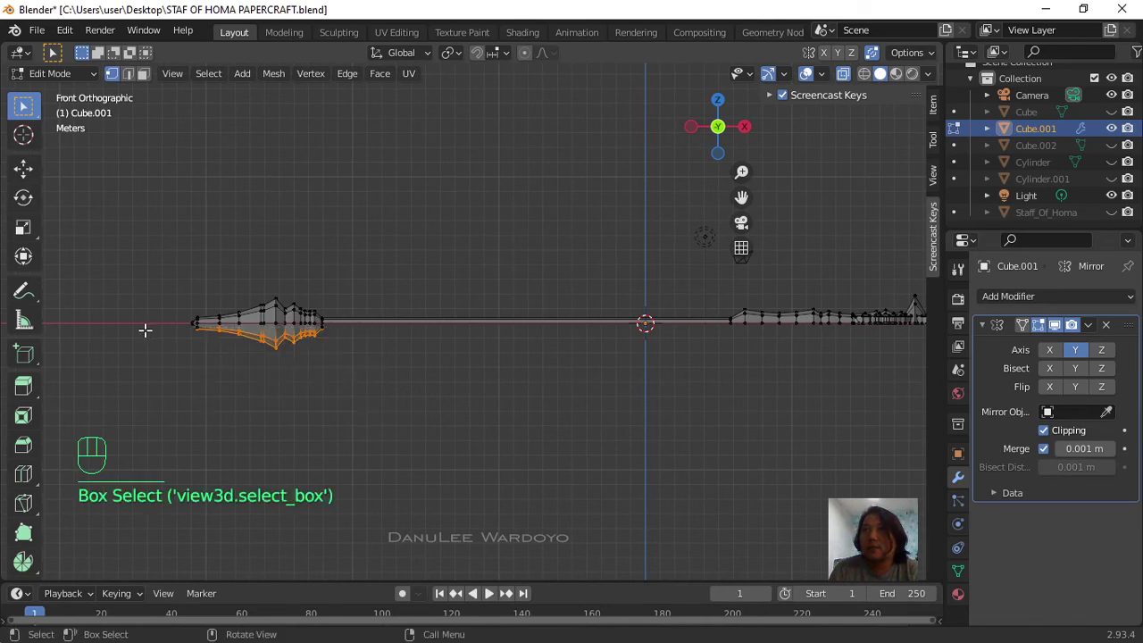
key(x)
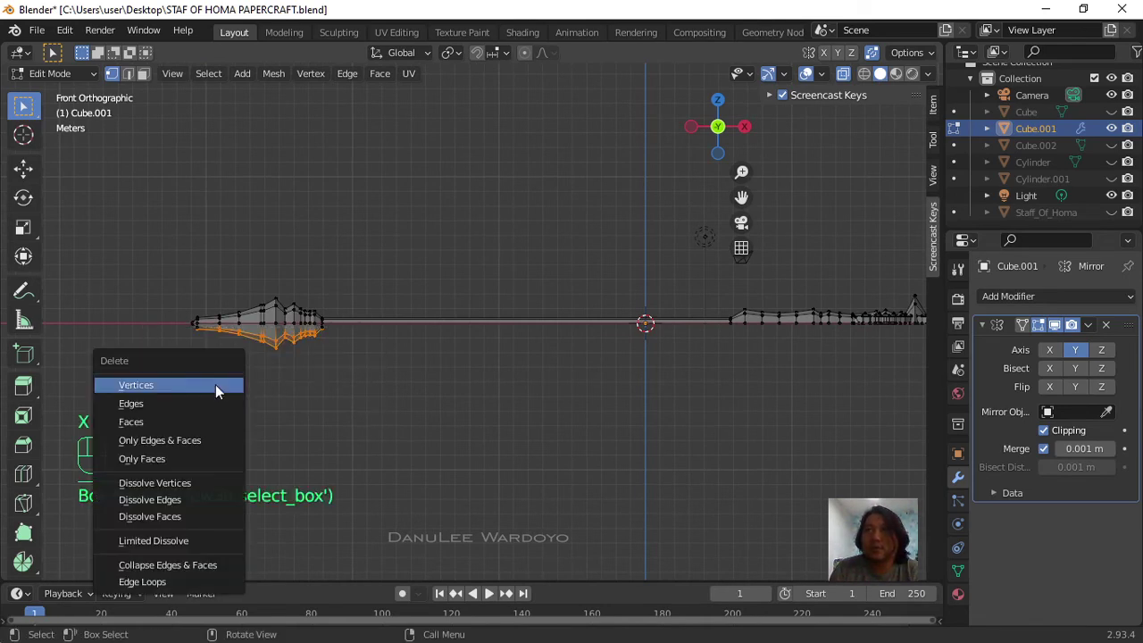
click(215, 384)
scroll(203, 337, up, 4)
drag(205, 355, 139, 329)
key(x)
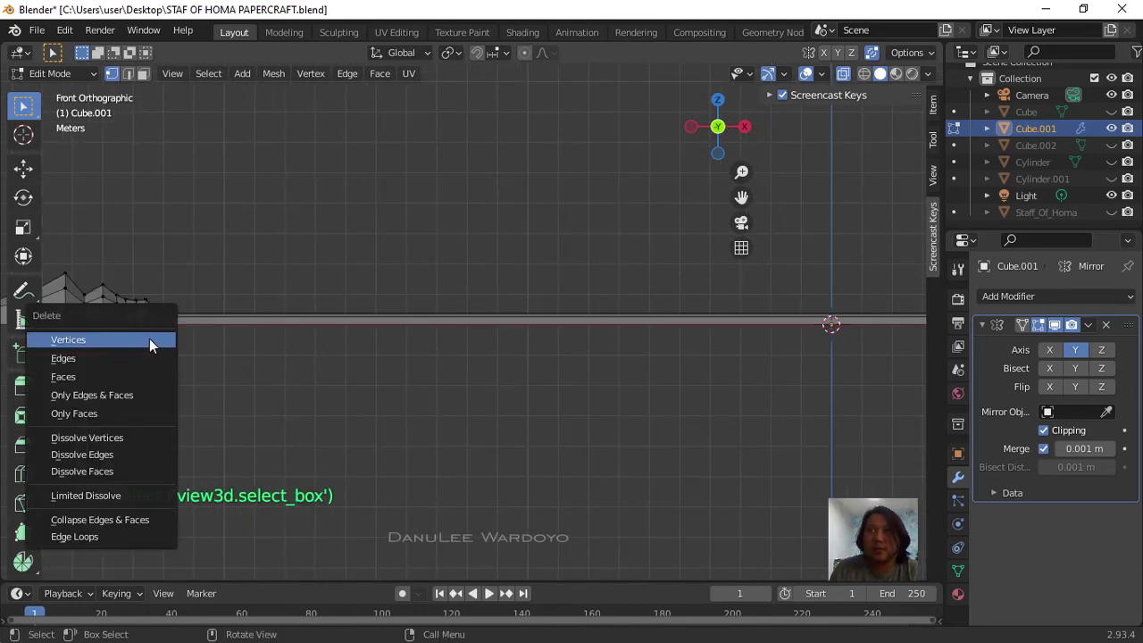
click(149, 339)
Step: Delete the leftover vertices below the centre line at the pommel's outer tip
shift+middle_drag(155, 355, 544, 396)
scroll(495, 383, up, 2)
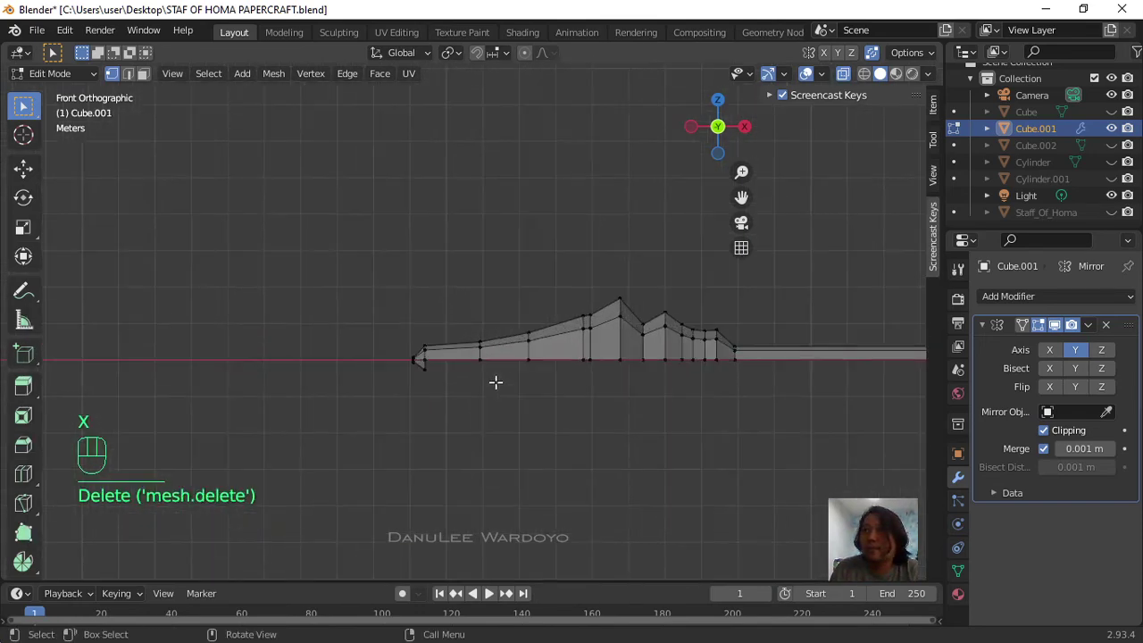
drag(440, 406, 362, 367)
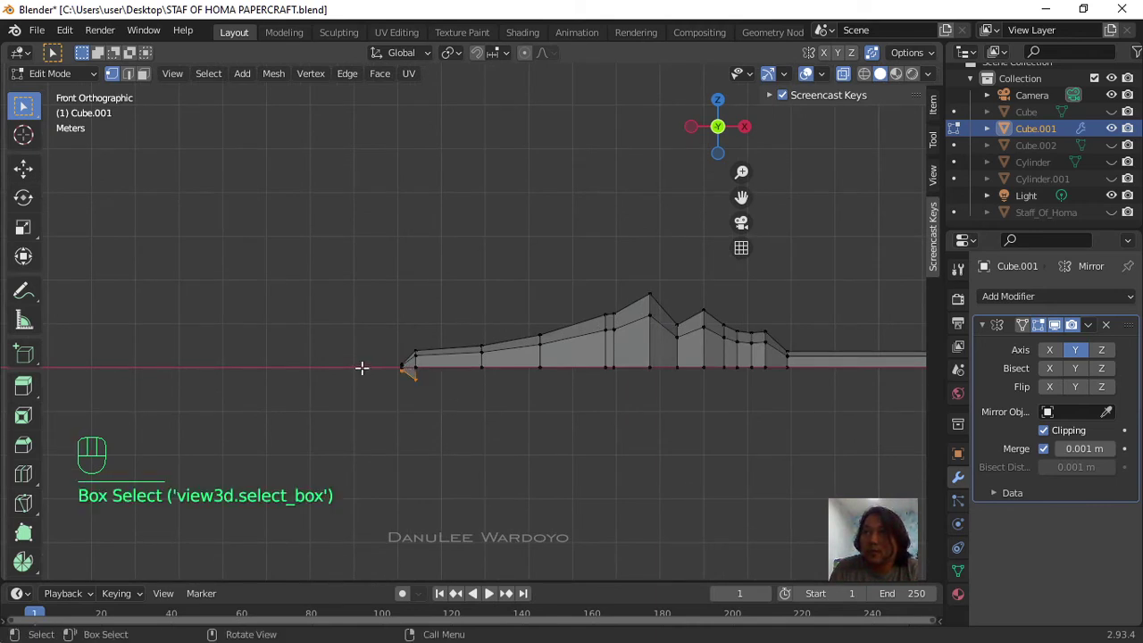
key(x)
click(473, 409)
Step: Enable the Z axis in the Mirror modifier alongside Y to rebuild the staff's lower half
middle_drag(597, 426, 849, 443)
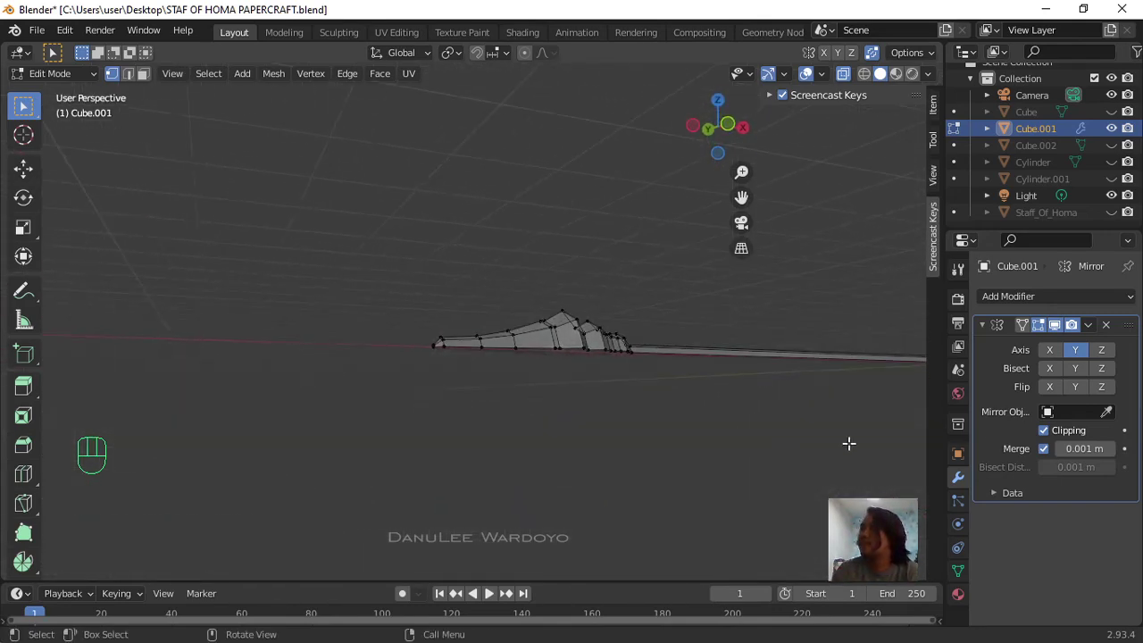
click(1101, 350)
middle_drag(765, 403, 418, 442)
scroll(792, 426, down, 4)
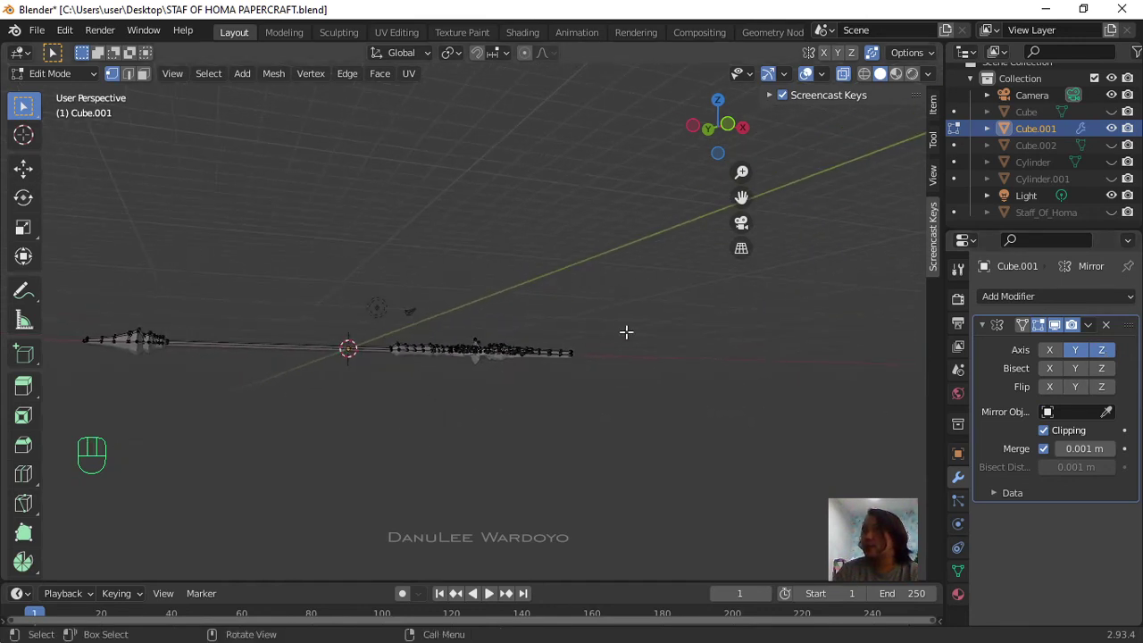
scroll(626, 332, up, 5)
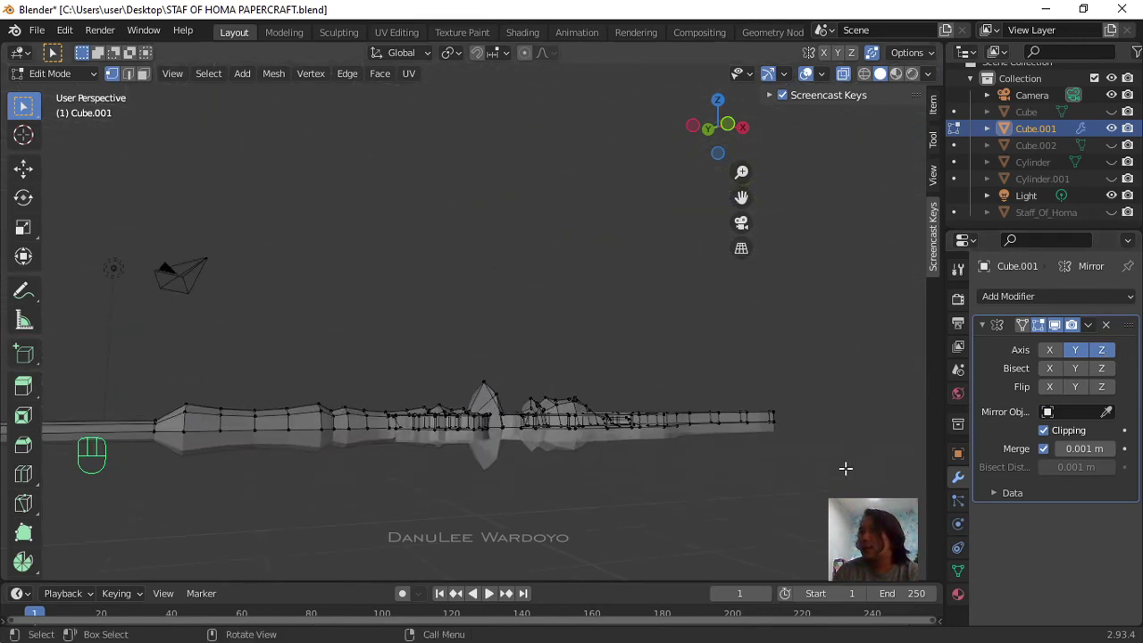
scroll(845, 468, up, 1)
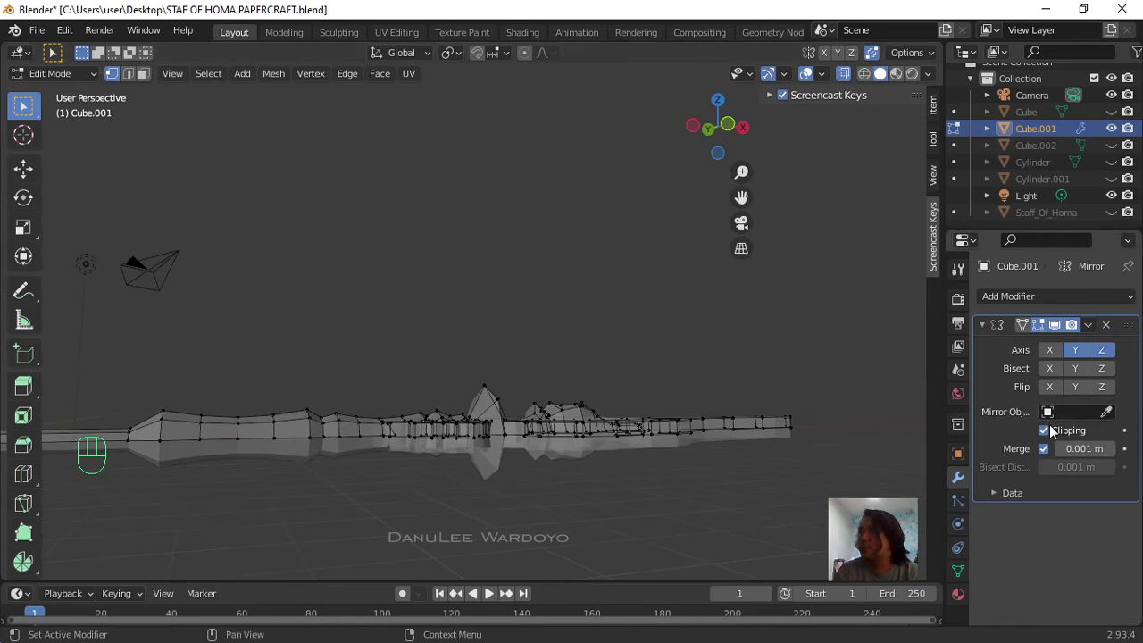
scroll(572, 491, up, 2)
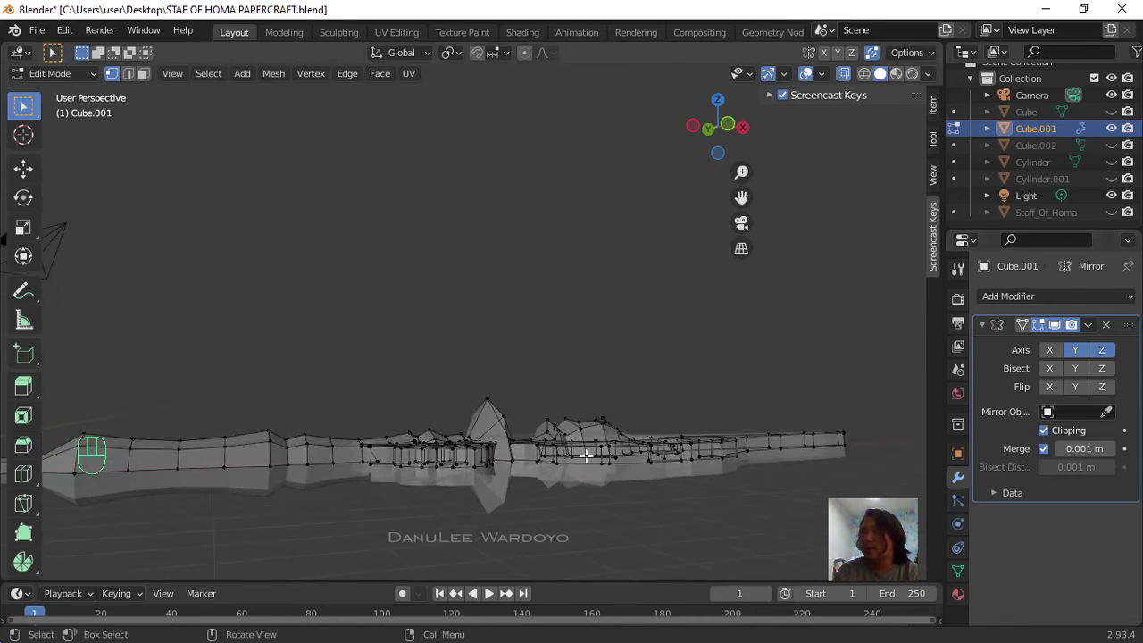
middle_drag(585, 456, 460, 215)
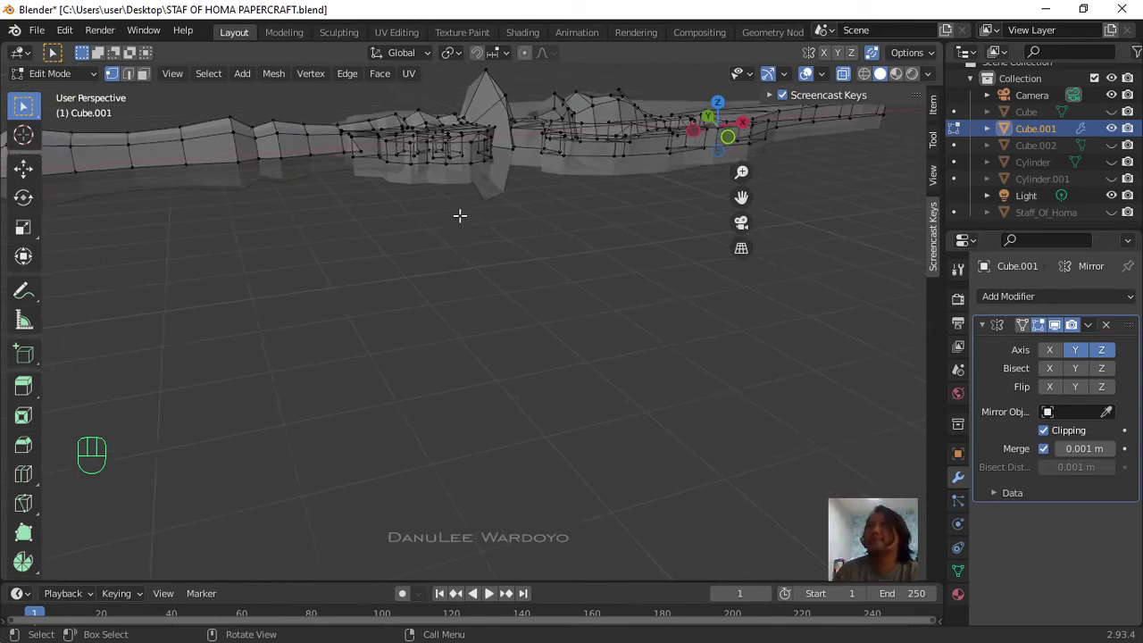
scroll(460, 216, up, 2)
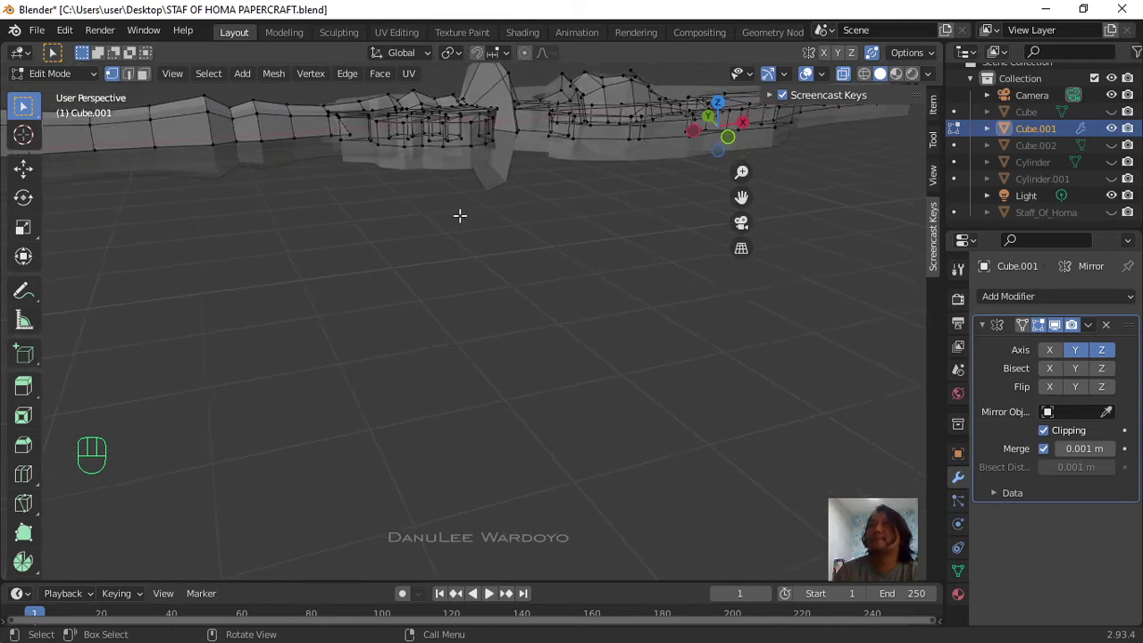
Step: Examine the mirrored staff head with X-ray off, from above and up close where the shorter curled plate meets the handle
click(844, 74)
middle_drag(512, 220, 607, 204)
scroll(545, 204, down, 4)
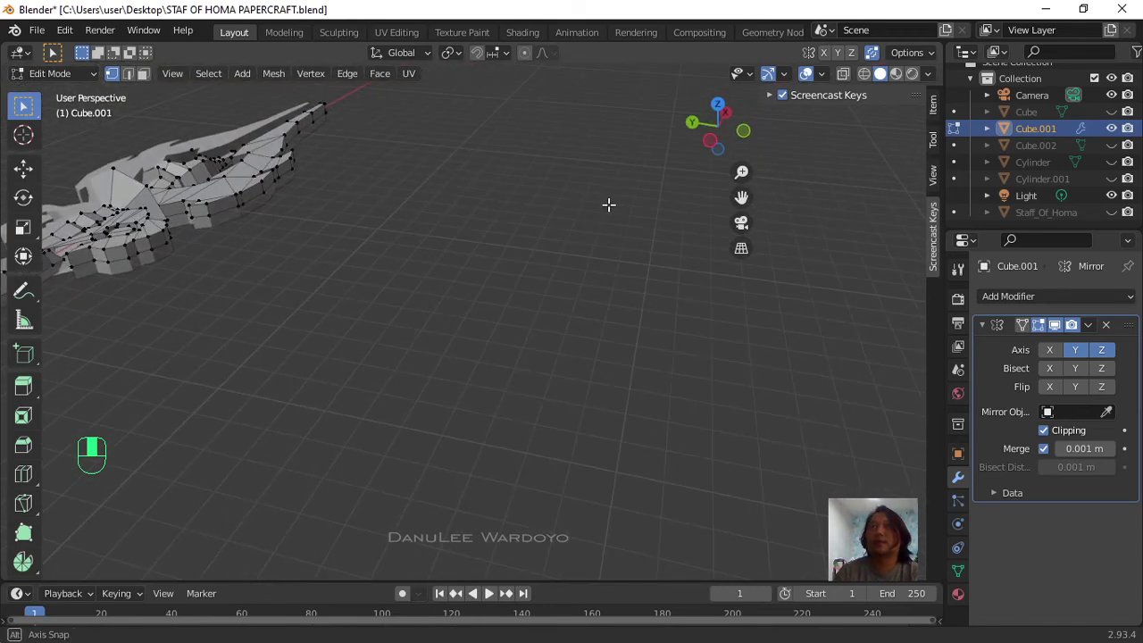
middle_drag(211, 262, 485, 316)
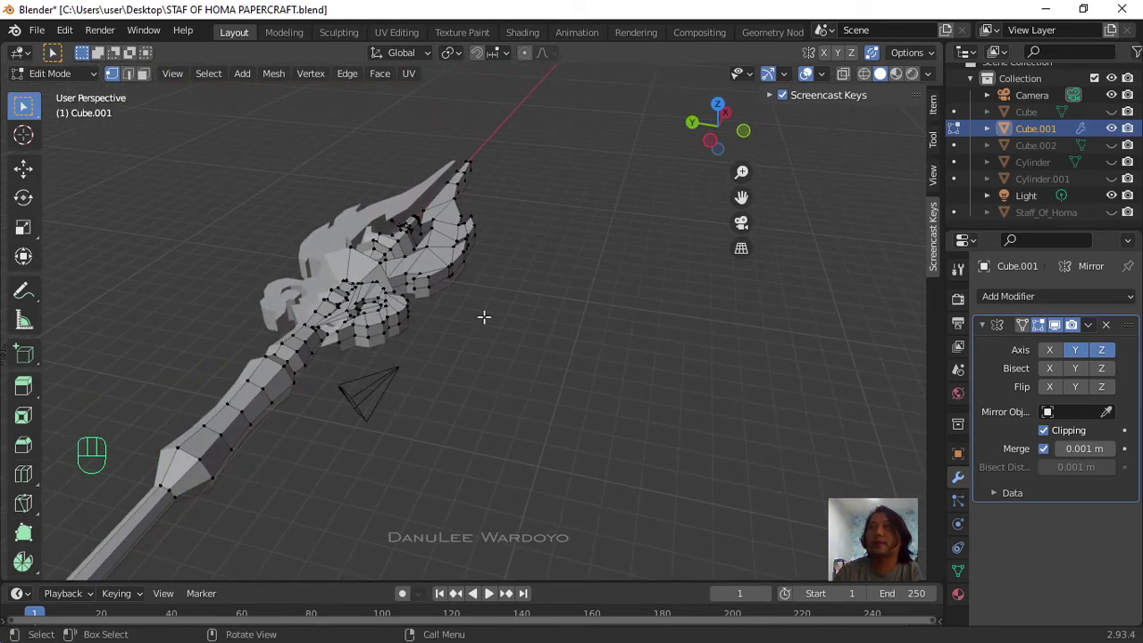
scroll(472, 307, up, 5)
middle_drag(358, 330, 724, 368)
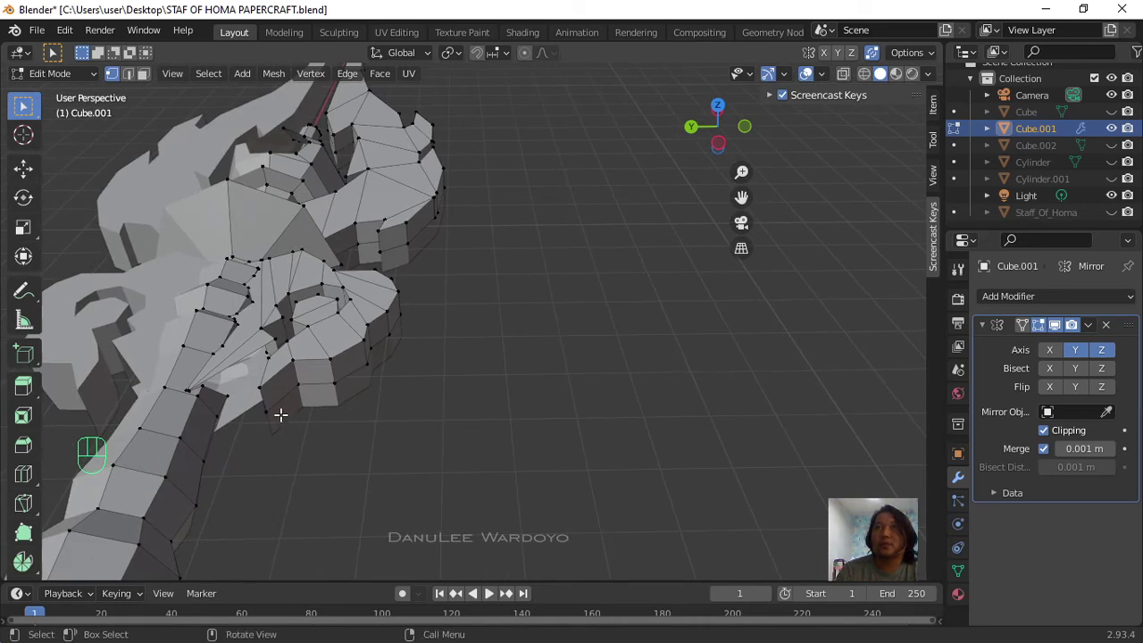
scroll(278, 413, up, 5)
middle_drag(253, 470, 309, 445)
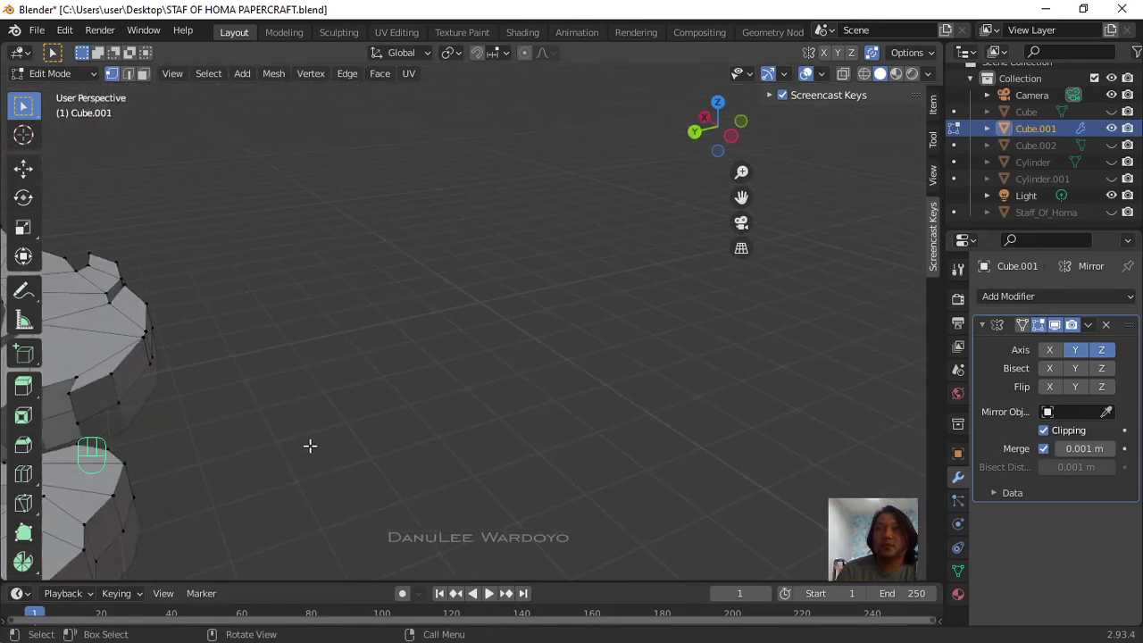
key(KP_7)
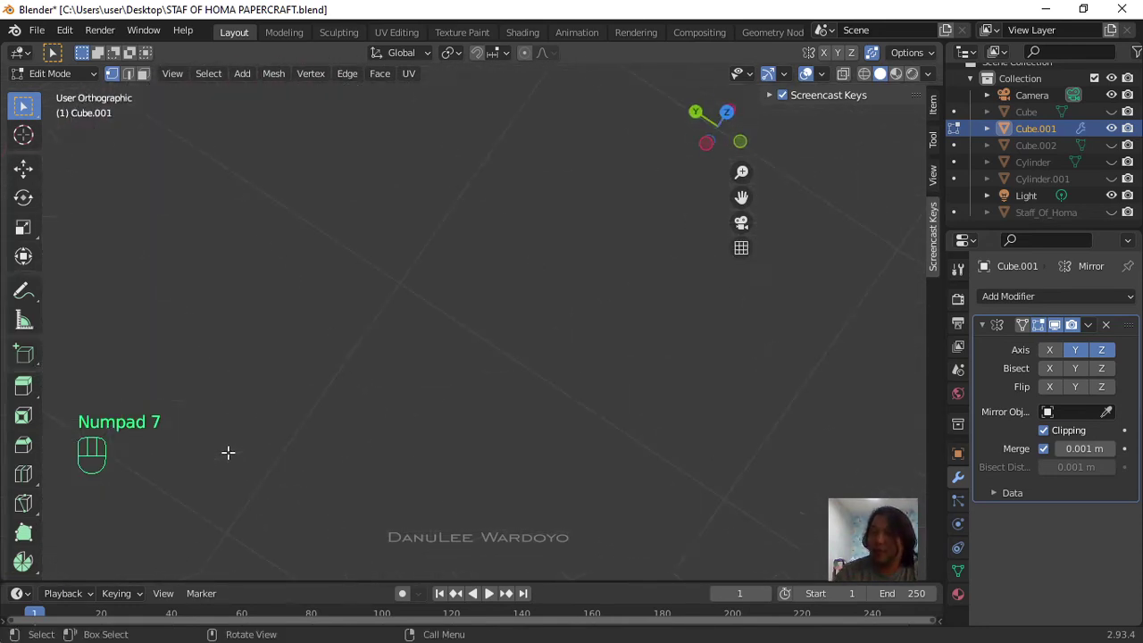
scroll(304, 430, down, 5)
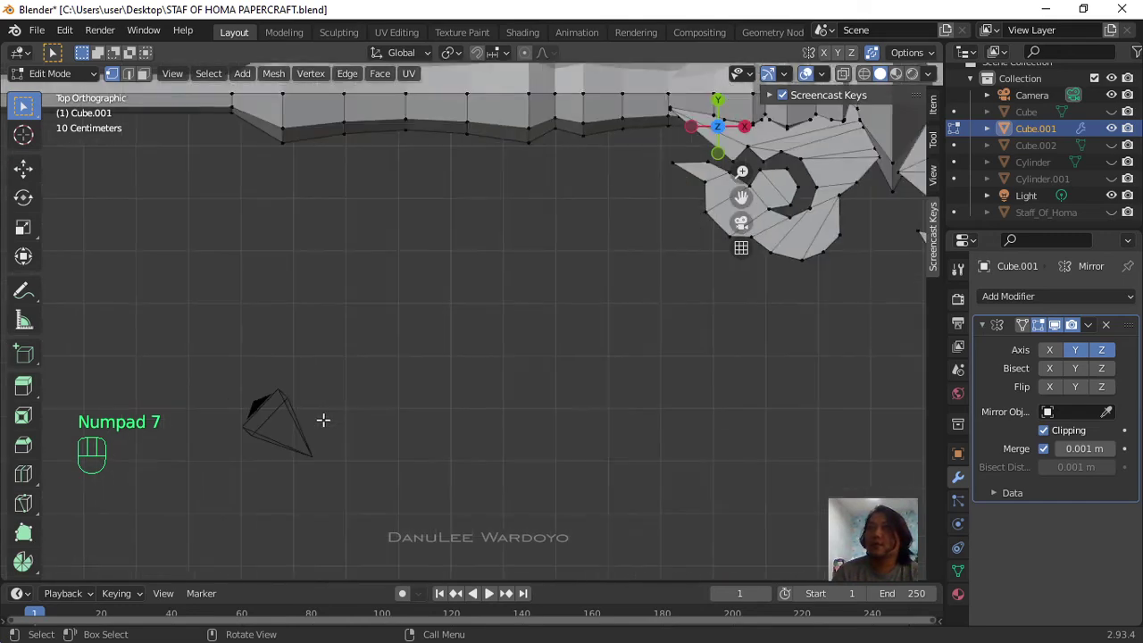
shift+middle_drag(405, 311, 449, 354)
scroll(449, 354, up, 5)
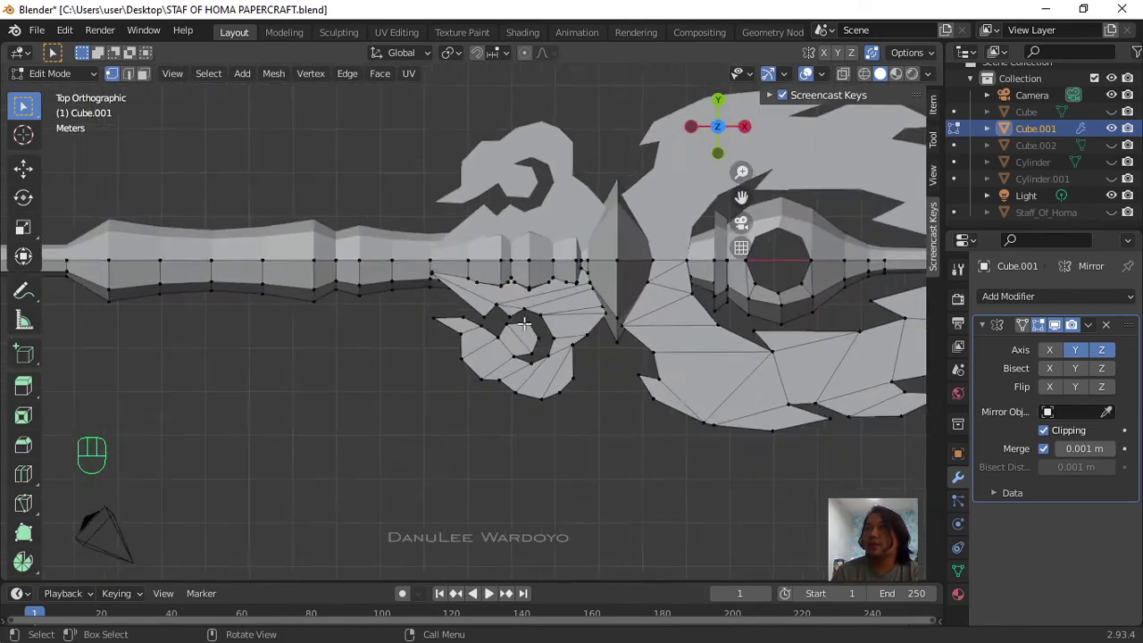
shift+middle_drag(405, 282, 491, 432)
shift+middle_drag(504, 481, 482, 317)
scroll(480, 315, up, 2)
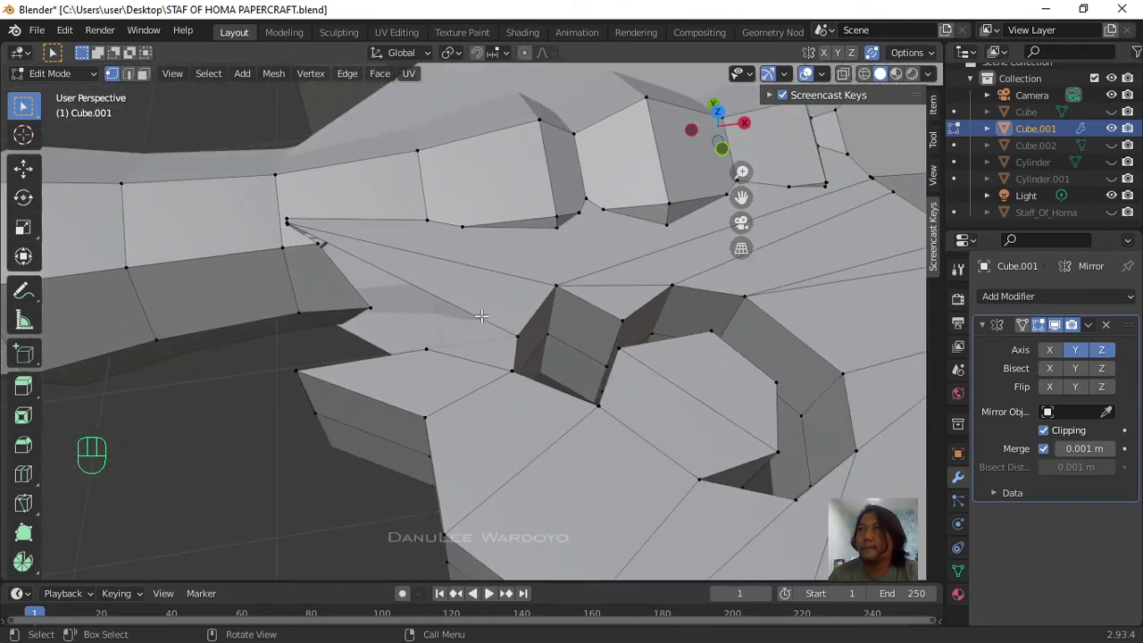
scroll(481, 315, up, 1)
scroll(628, 186, down, 6)
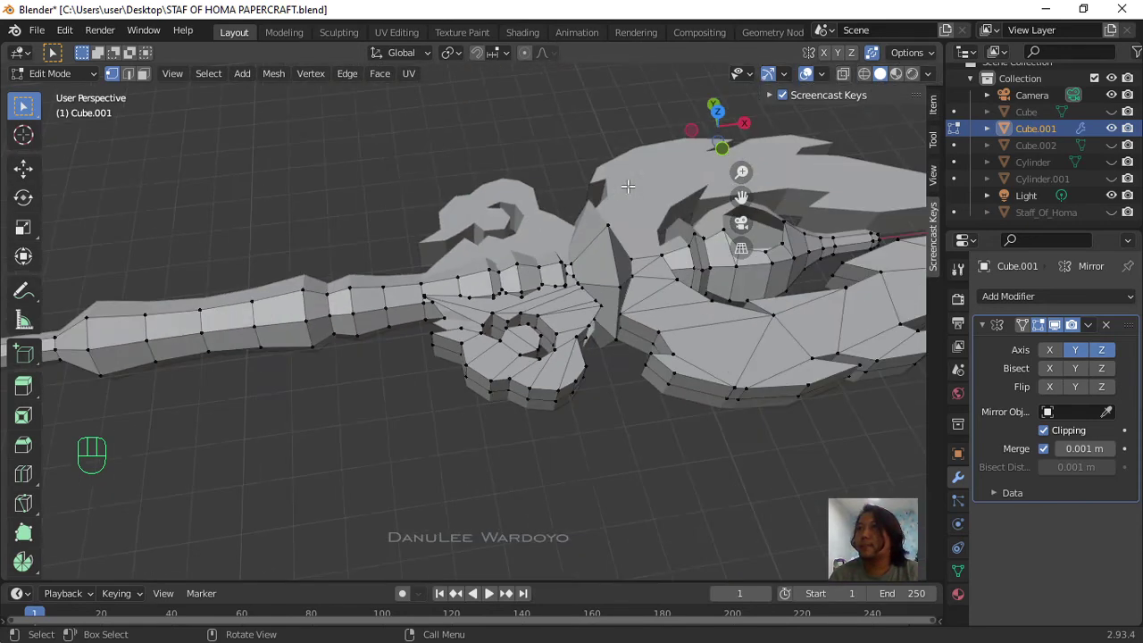
middle_drag(509, 270, 498, 351)
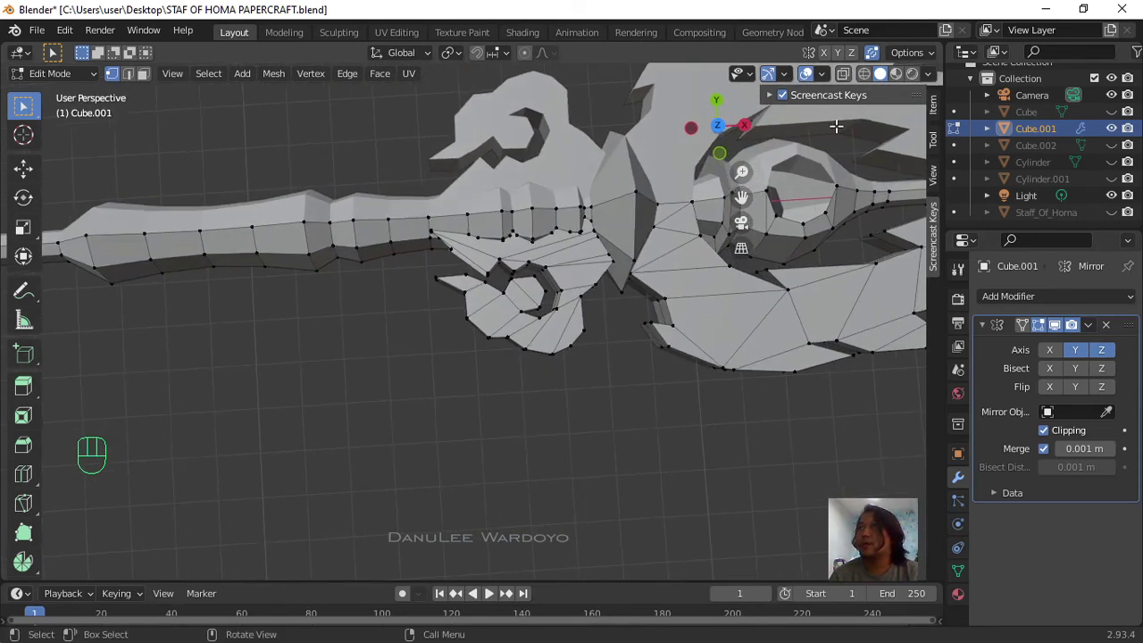
Step: Isolate the area where the shorter curled plate meets the handle by hiding all unselected geometry, and view it with X-ray off
click(843, 74)
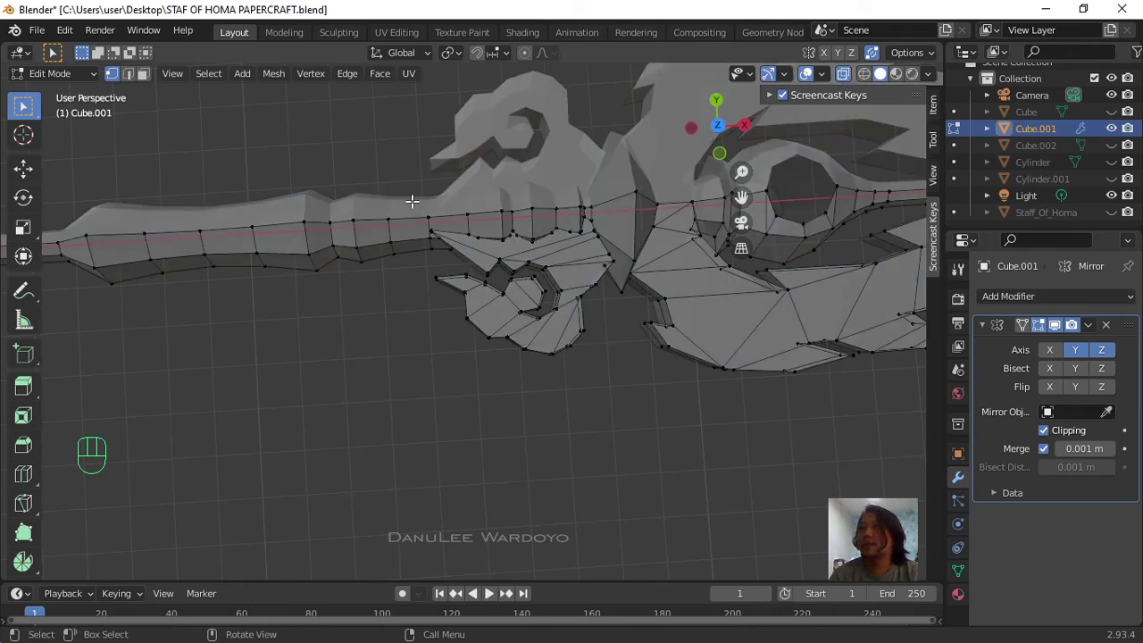
drag(407, 192, 630, 284)
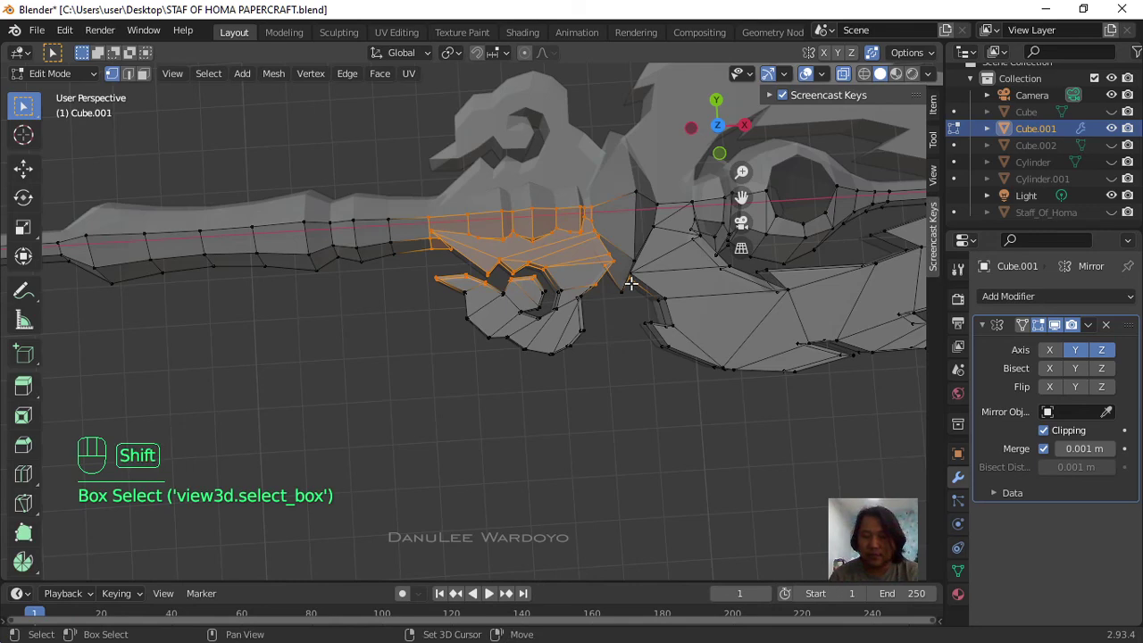
key(shift+h)
scroll(630, 282, down, 5)
middle_drag(630, 280, 691, 211)
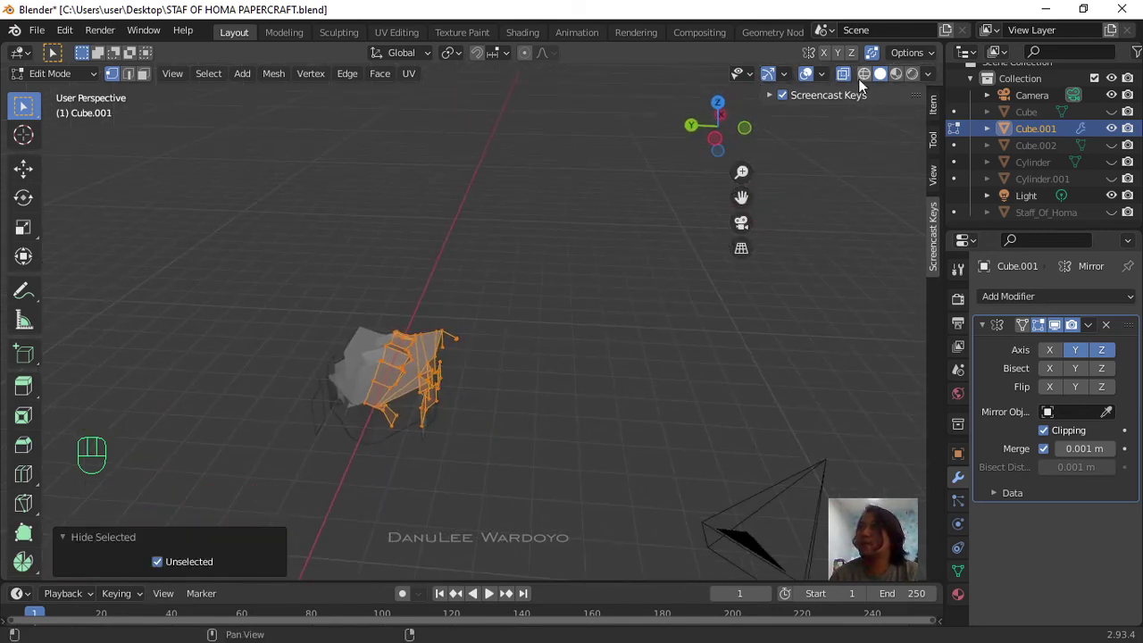
scroll(500, 448, up, 5)
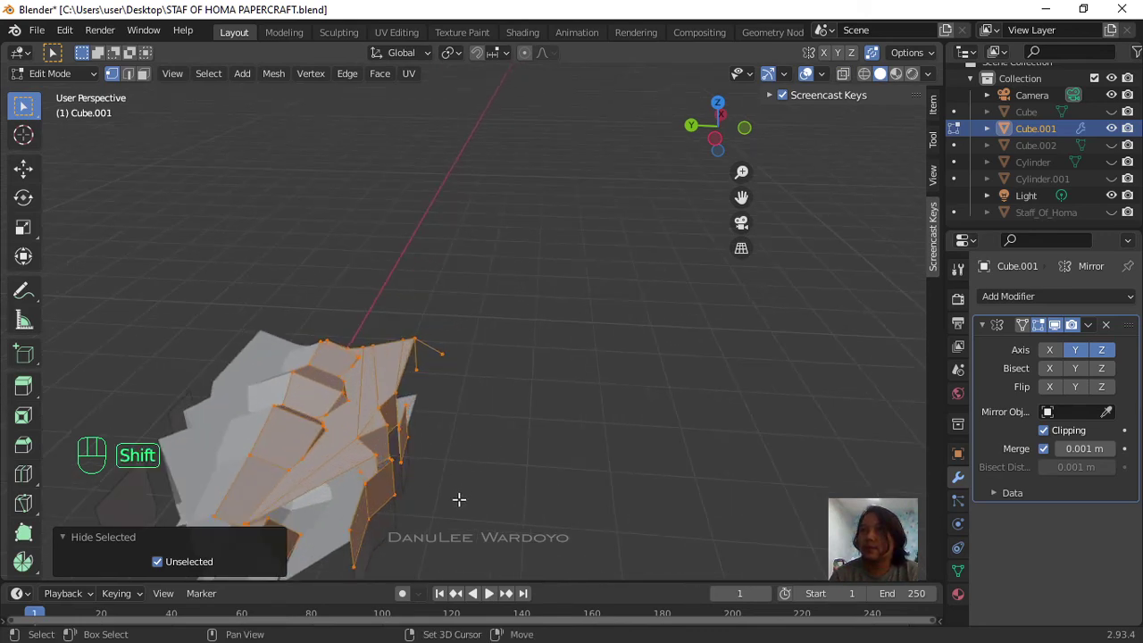
shift+middle_drag(458, 499, 620, 298)
click(549, 428)
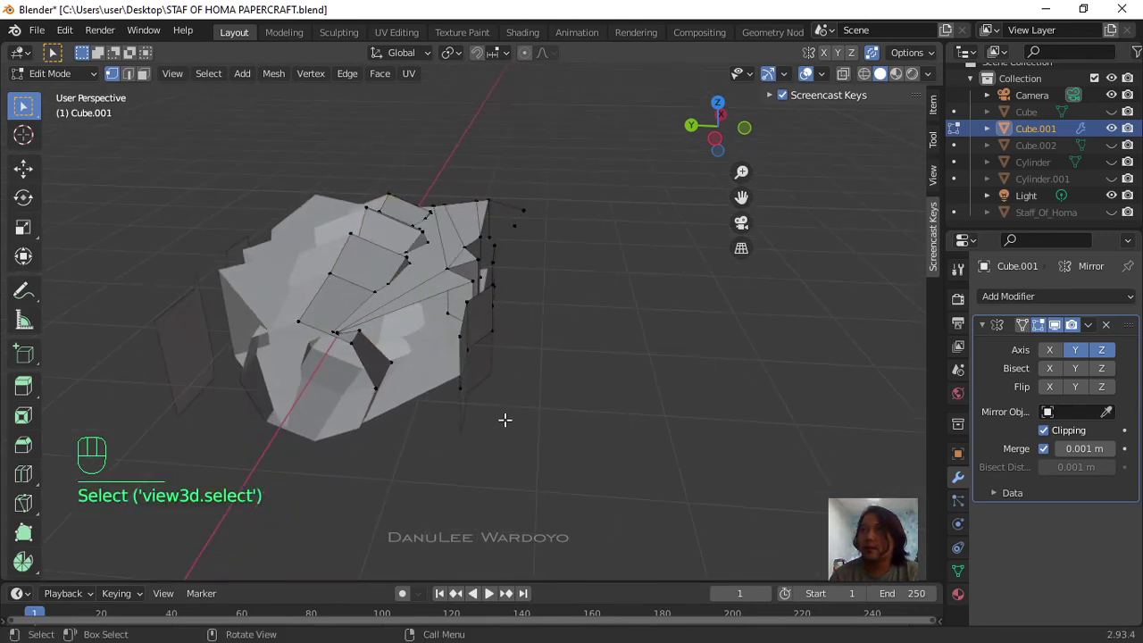
middle_drag(504, 419, 557, 425)
scroll(330, 379, up, 2)
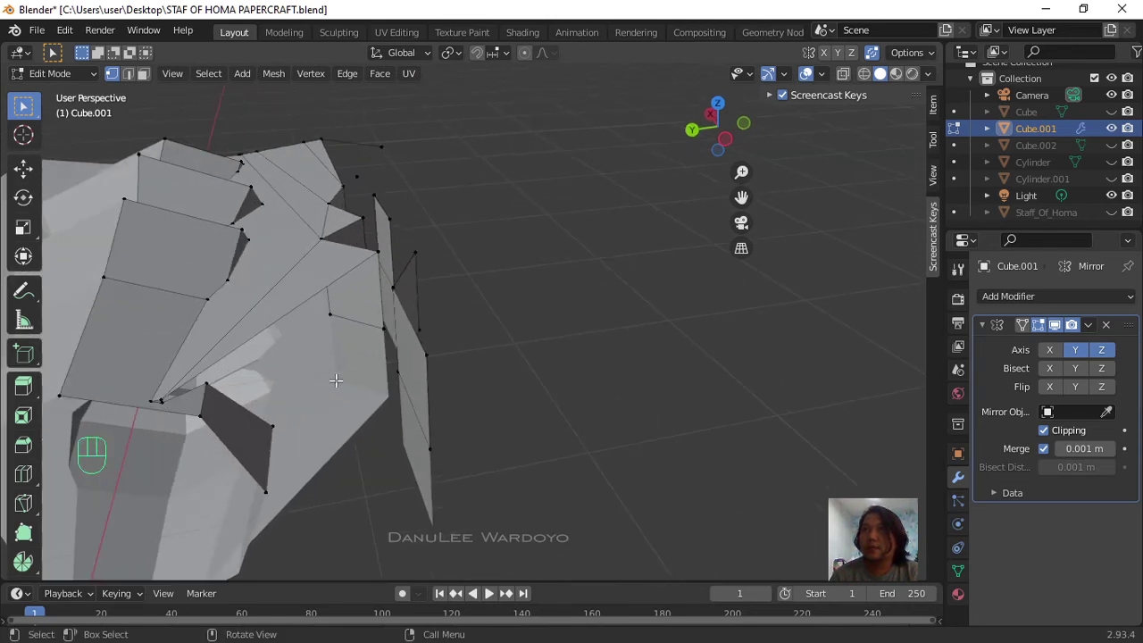
Step: Fill the open side between the shorter curled plate's end and the handle junction with a face along the vertex path
click(383, 329)
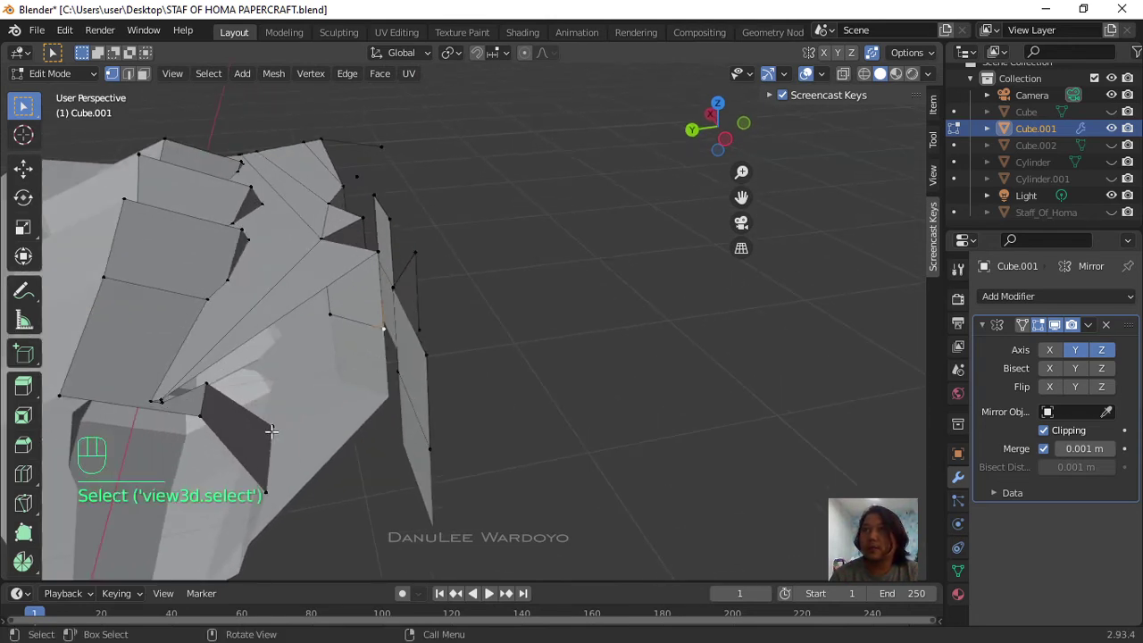
key(ctrl)
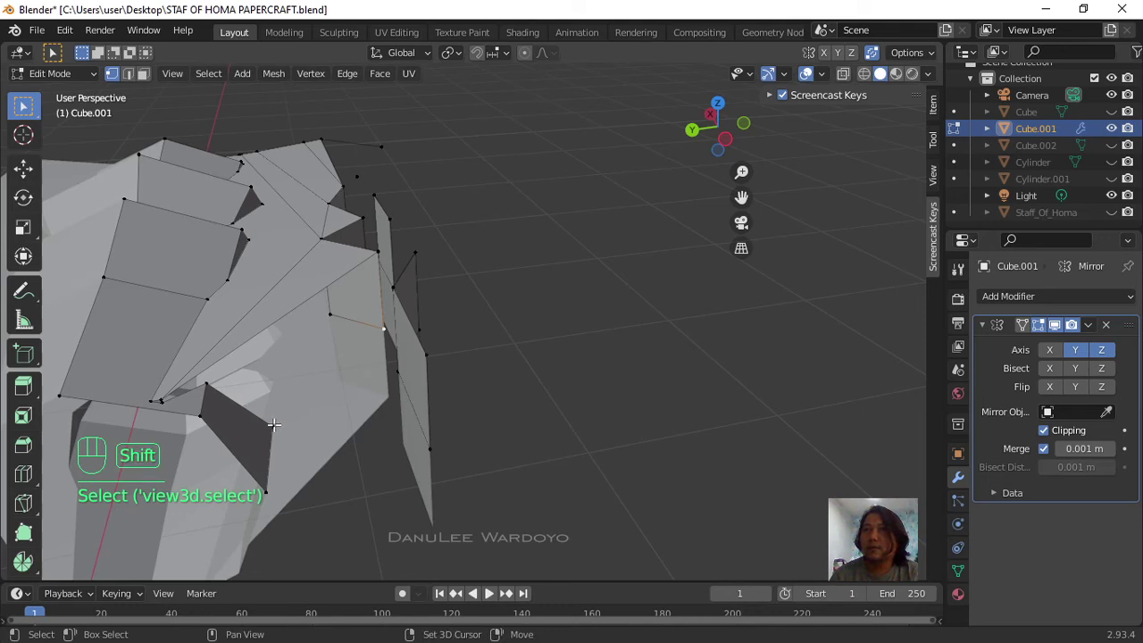
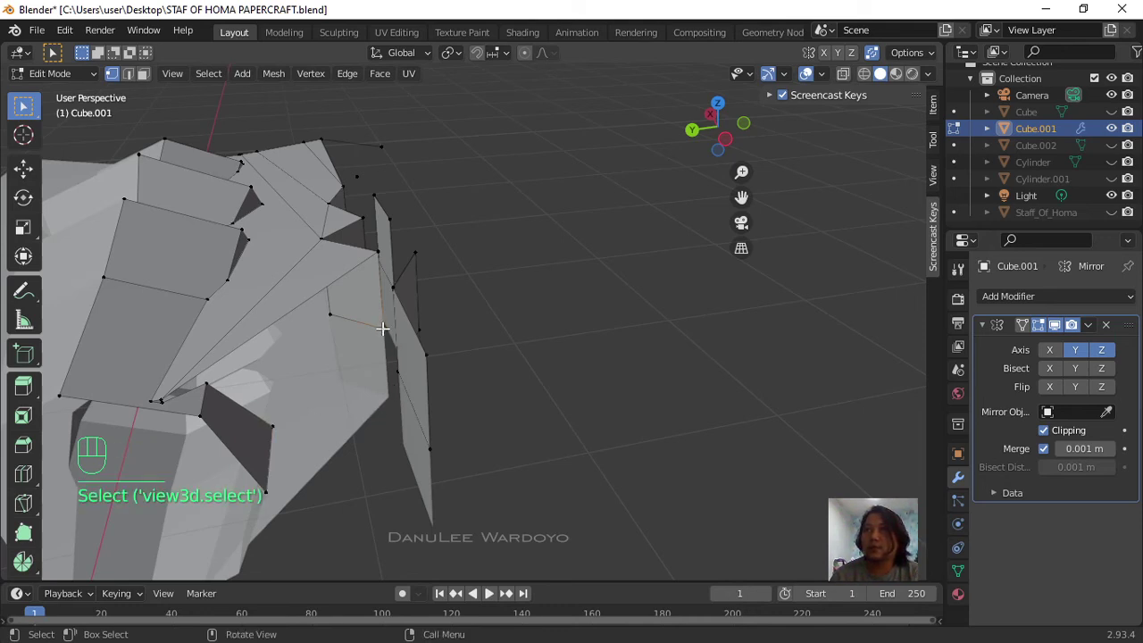
key(ctrl)
ctrl+click(273, 424)
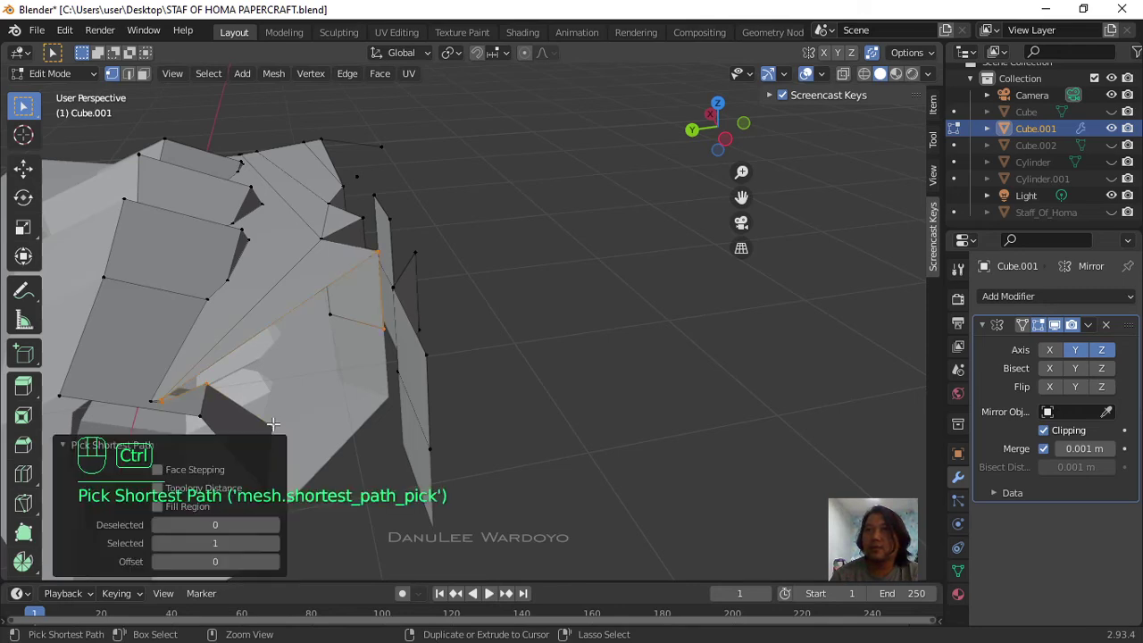
key(f)
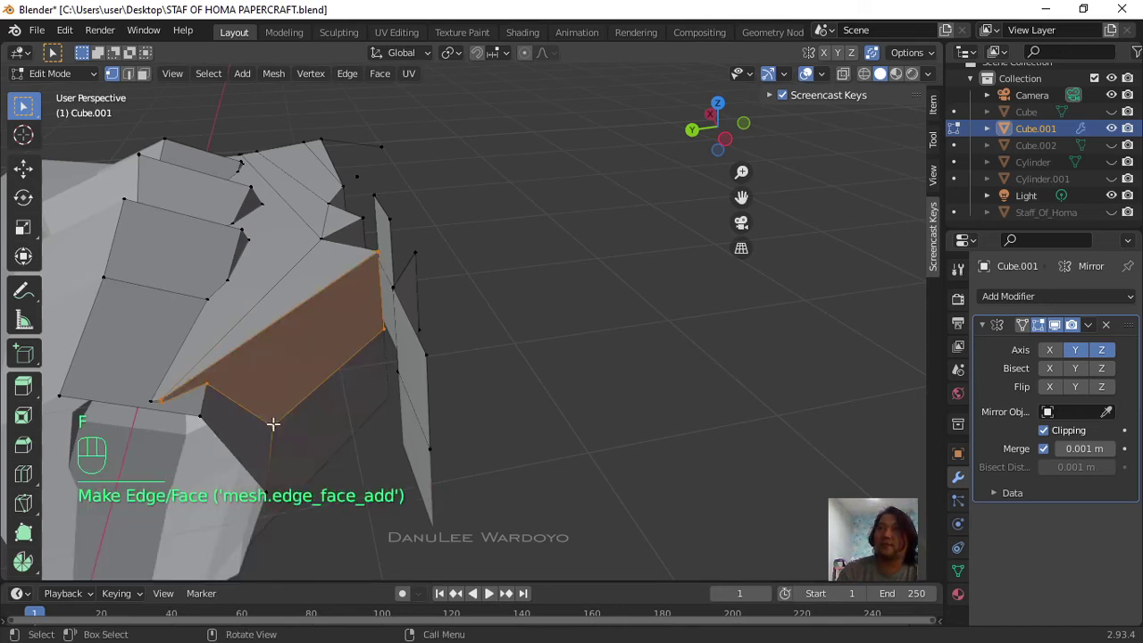
mouse_move(310, 414)
middle_down()
mouse_move(334, 416)
mouse_move(299, 408)
mouse_move(362, 383)
mouse_move(332, 415)
middle_up()
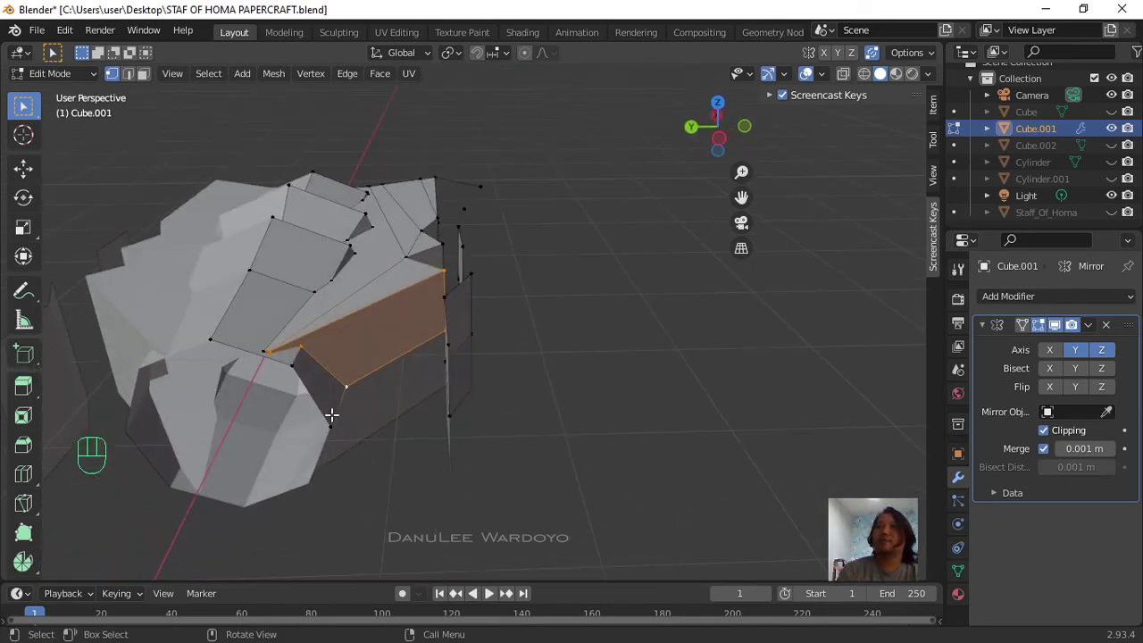
scroll(273, 385, up, 3)
shift+middle_drag(273, 385, 113, 441)
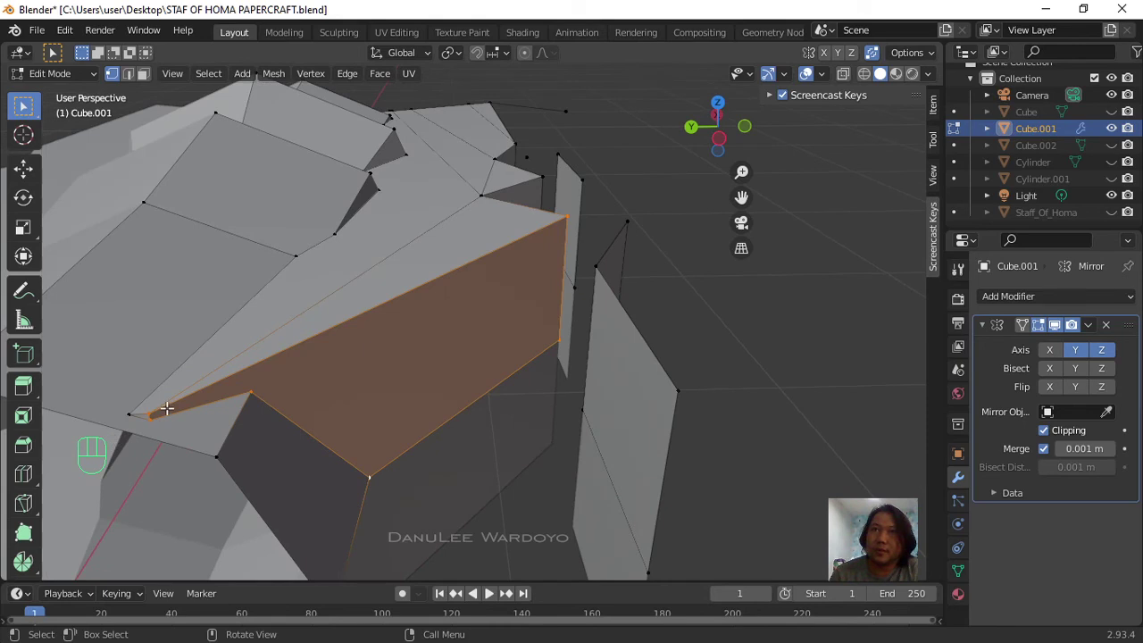
middle_drag(276, 403, 286, 403)
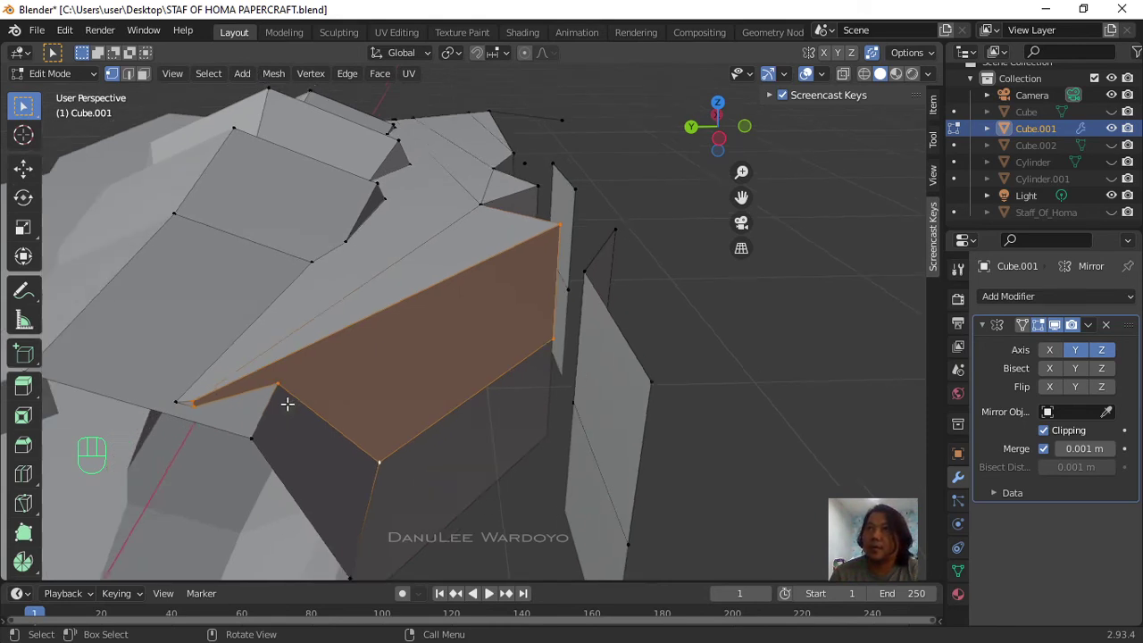
click(203, 400)
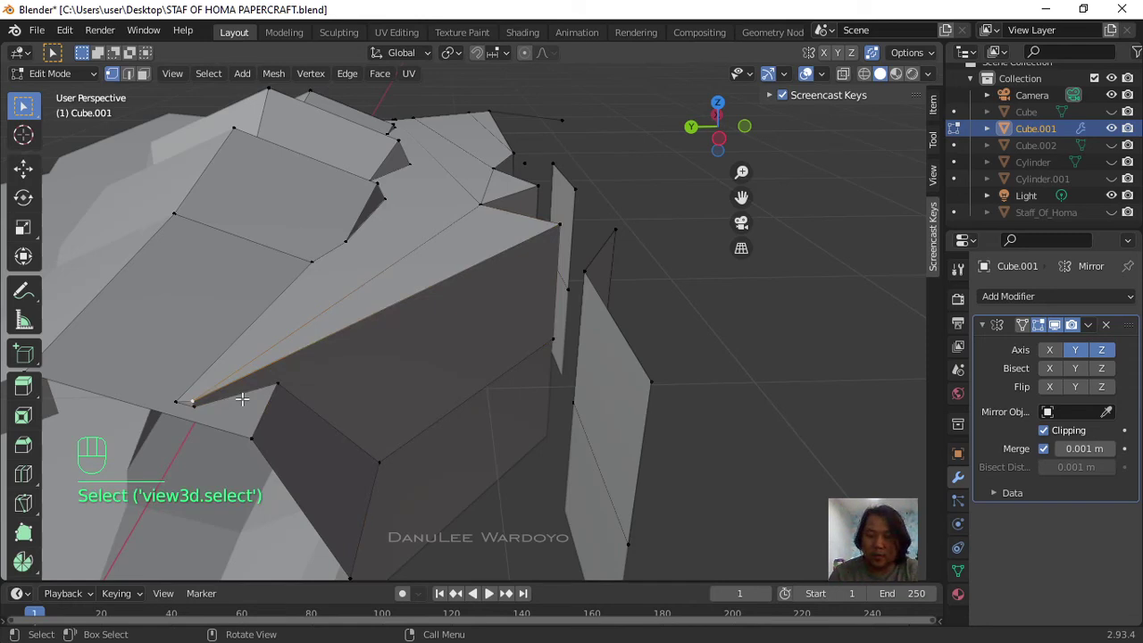
key(g)
key(g)
key(g)
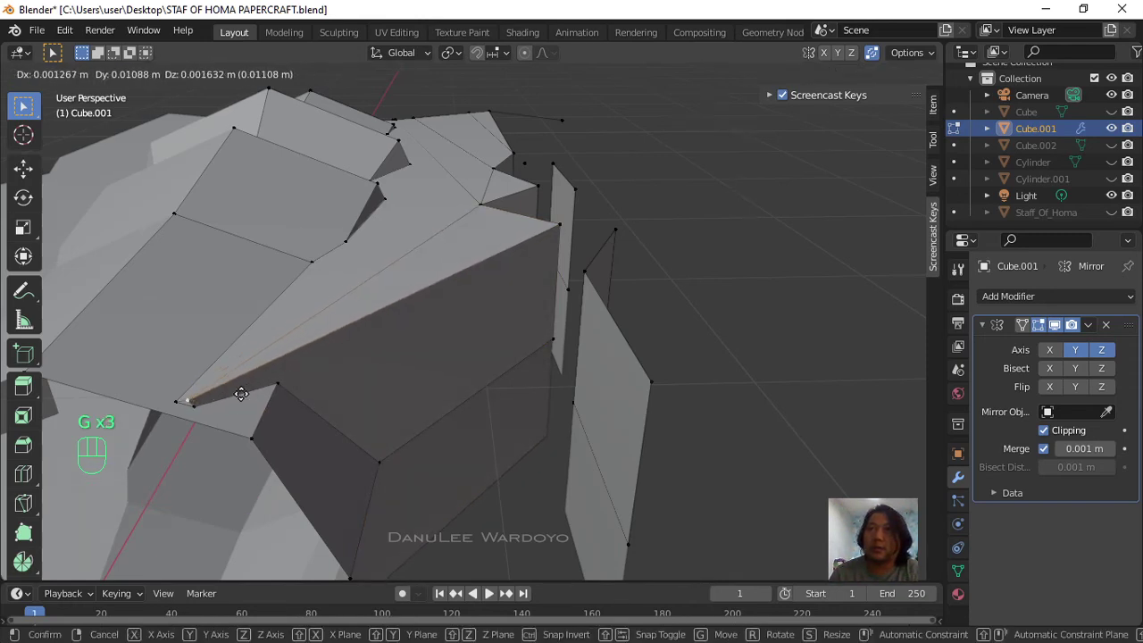
key(g)
key(g)
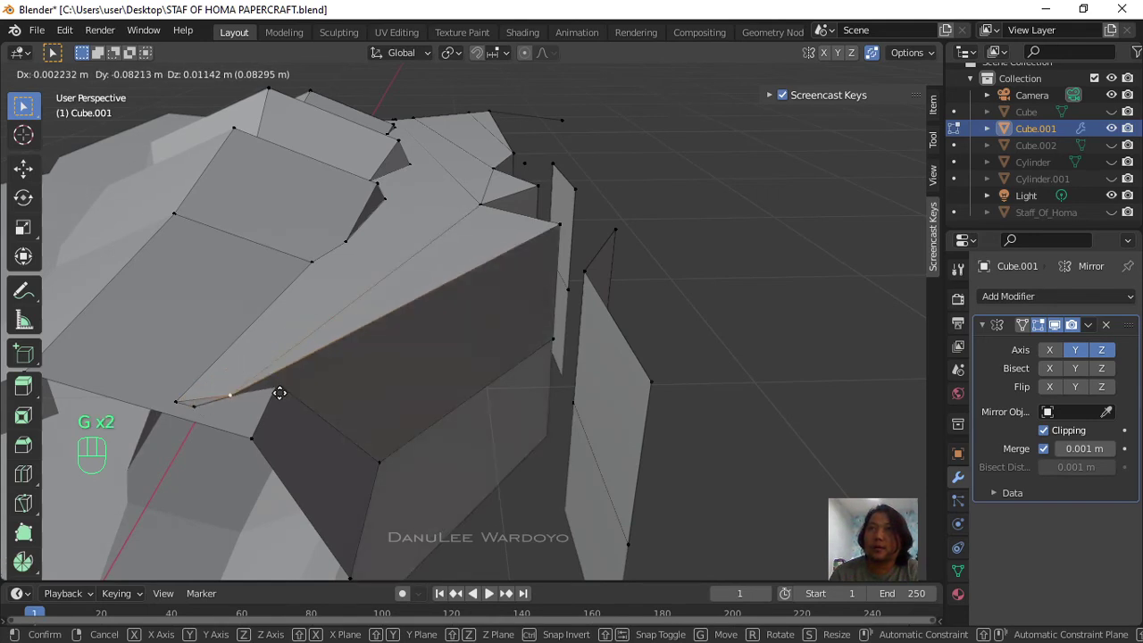
click(281, 391)
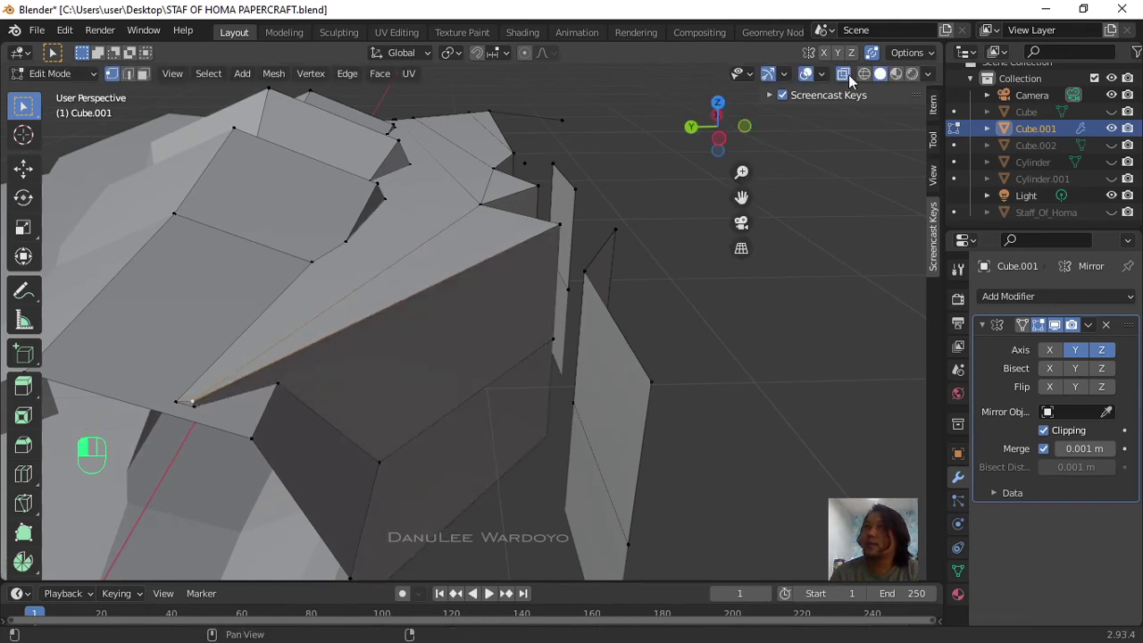
Step: With X-ray on, slide the two vertices beside the plate's pointed tip fully onto the tip vertex, using factor 1.000
scroll(615, 247, up, 4)
shift+middle_drag(214, 401, 232, 370)
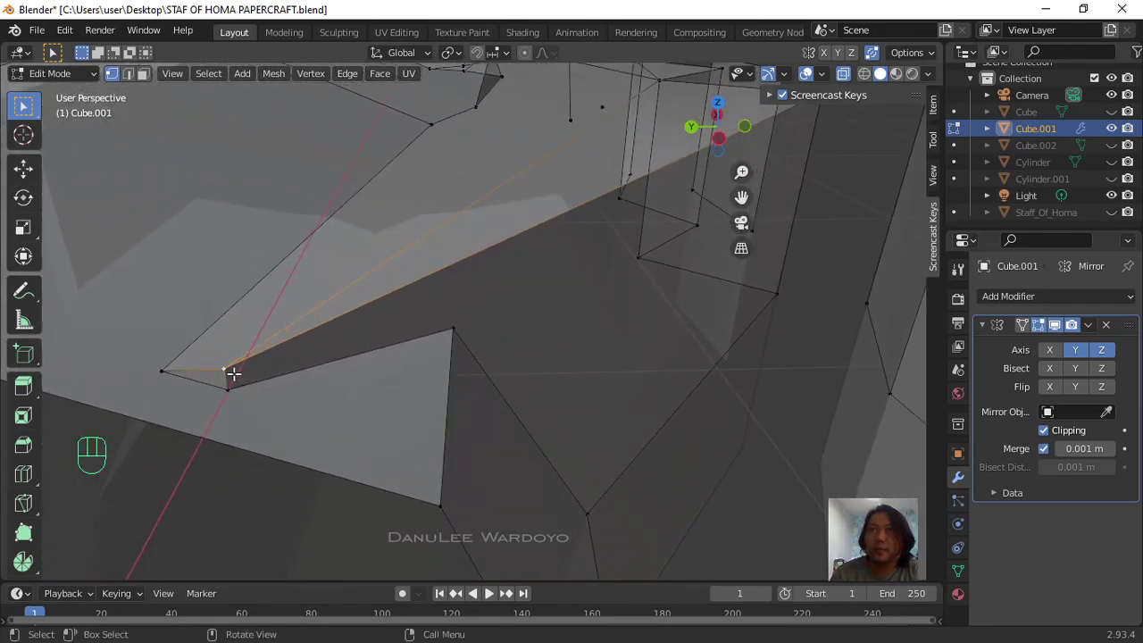
key(g)
key(g)
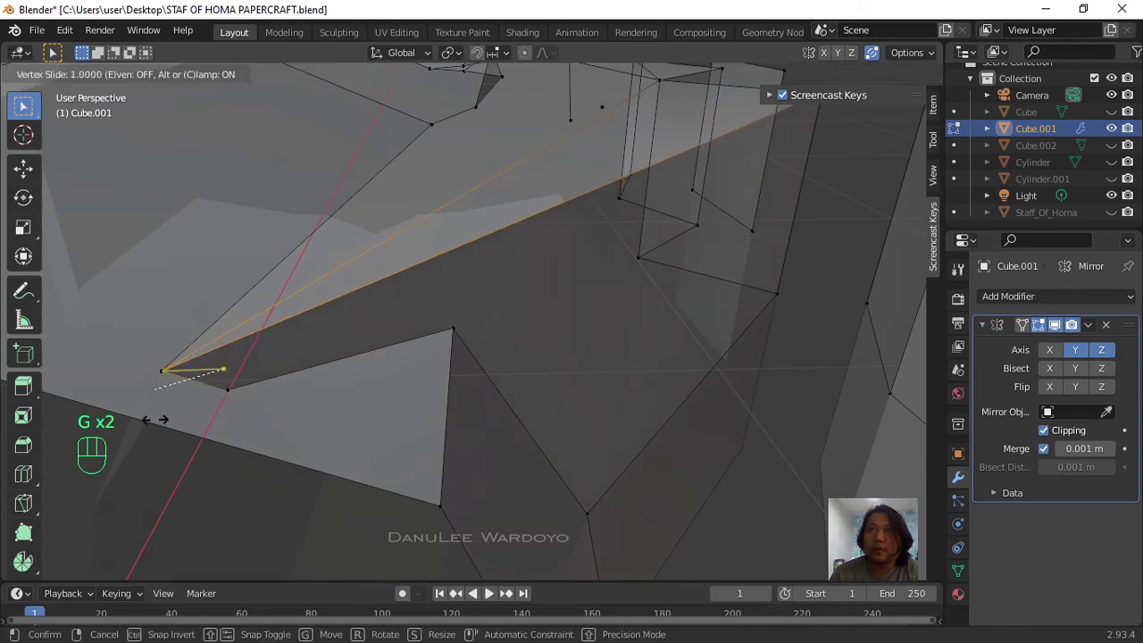
click(127, 422)
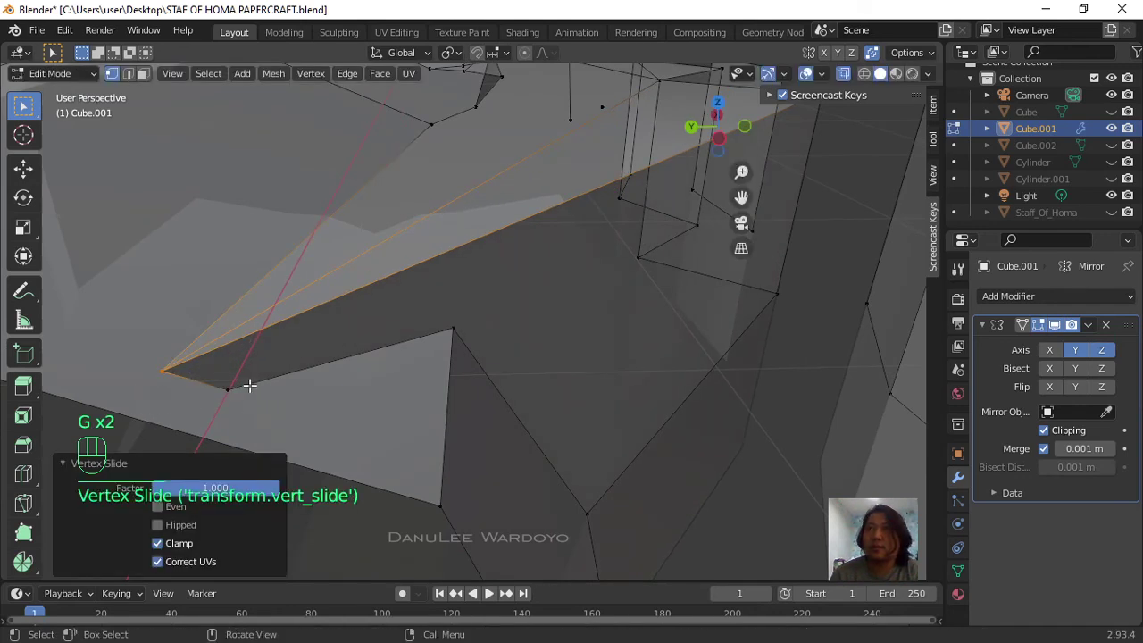
click(230, 390)
key(g)
key(g)
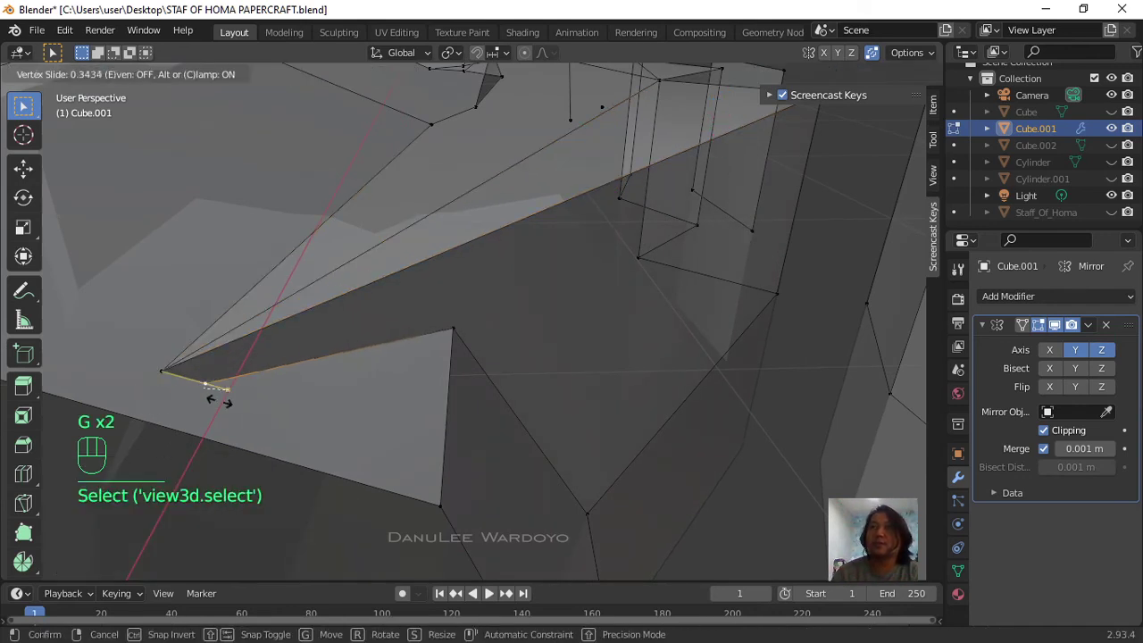
click(202, 382)
Step: Turn X-ray off and reveal all hidden geometry of the staff head
middle_drag(331, 366, 402, 339)
scroll(402, 339, down, 3)
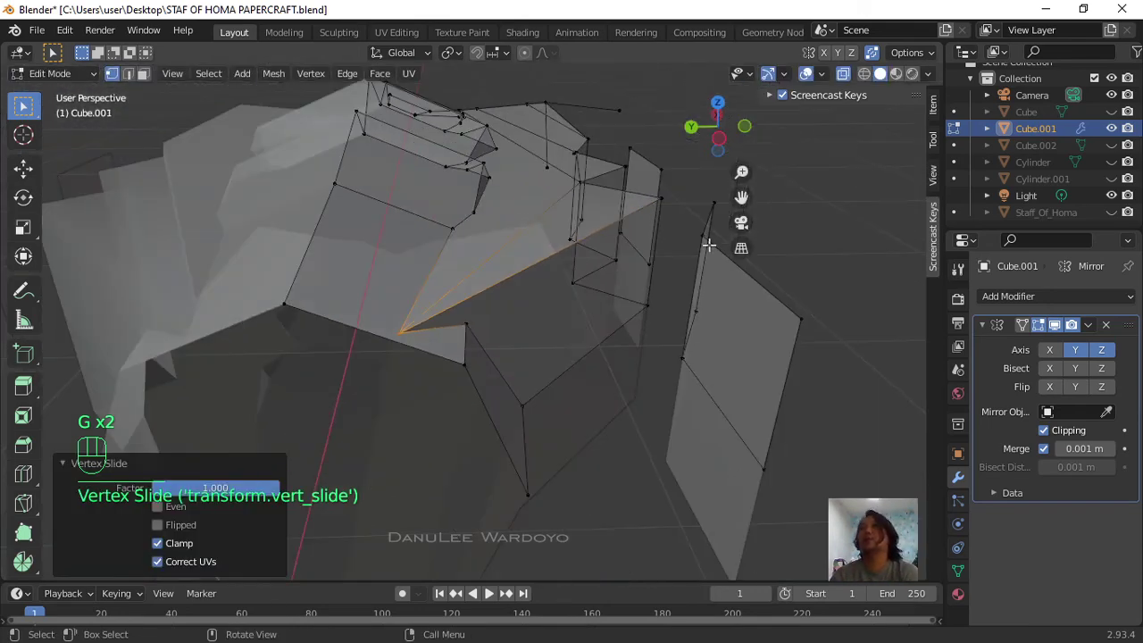
click(842, 74)
middle_drag(821, 143, 454, 372)
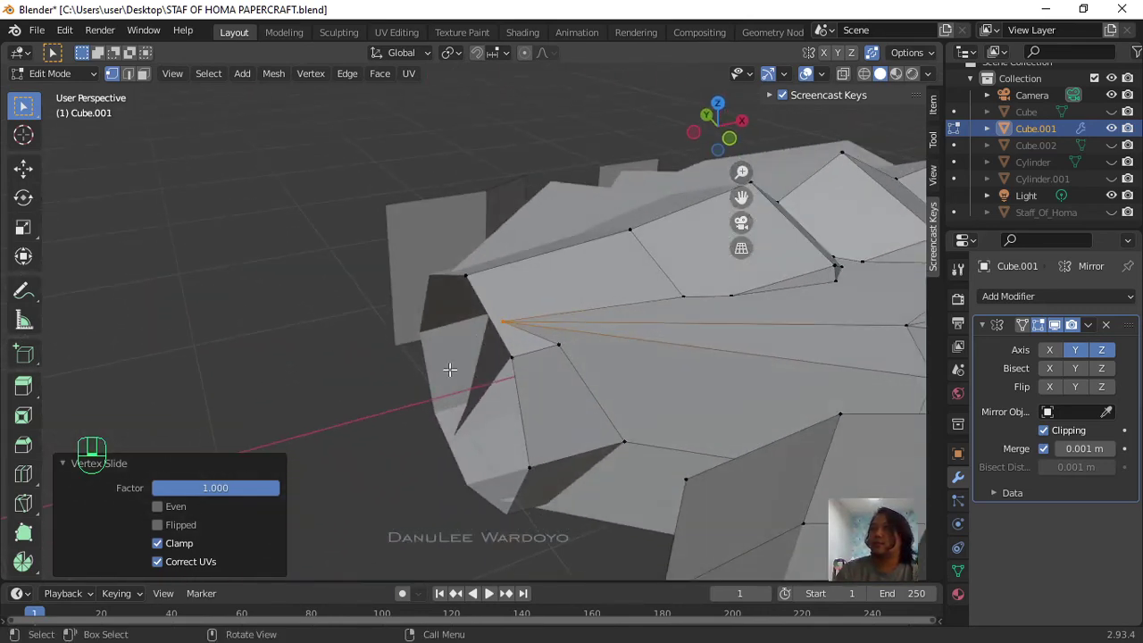
scroll(536, 401, down, 5)
middle_drag(600, 428, 573, 441)
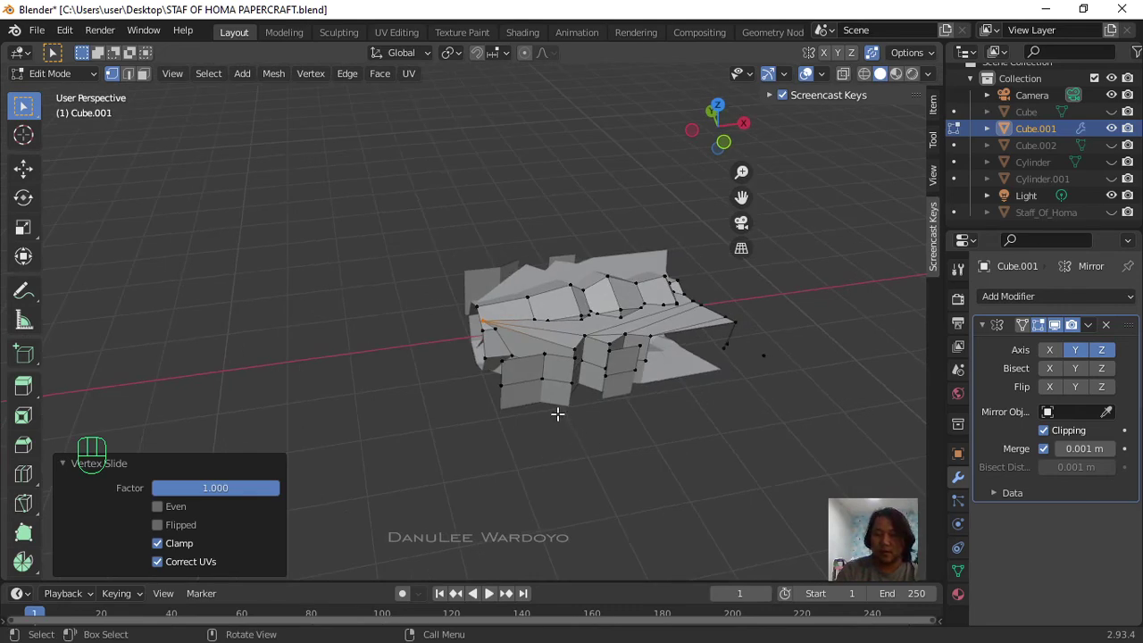
key(alt+h)
Step: Fill the gap between the curled plate's end wall and the neighbouring spike's base with a face along the vertex path
middle_drag(746, 425, 421, 386)
click(432, 489)
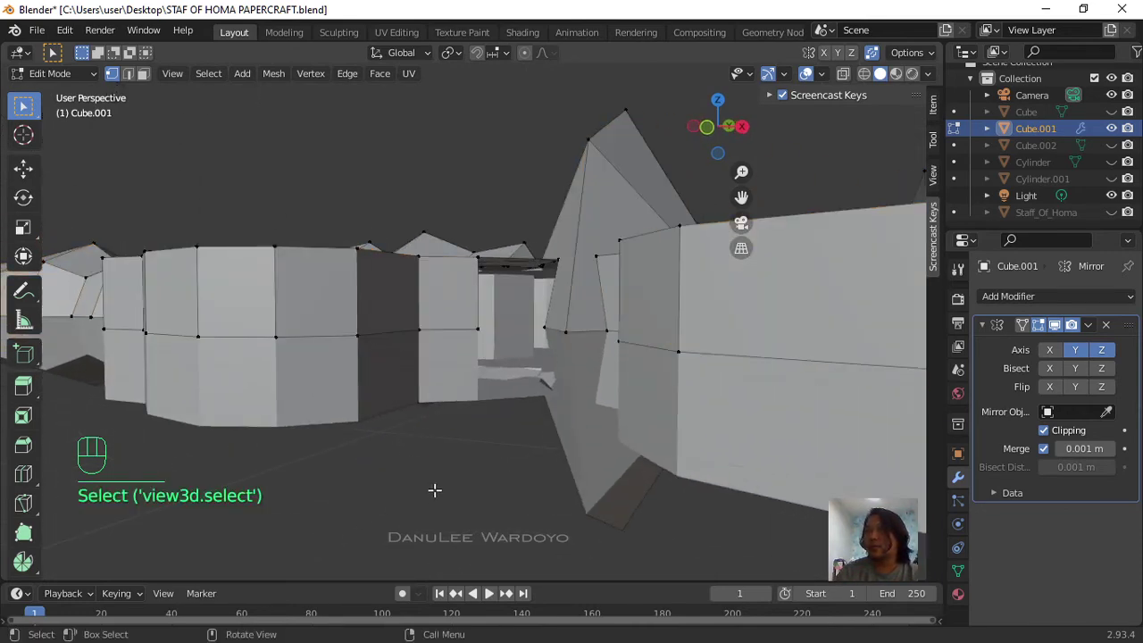
scroll(466, 386, up, 3)
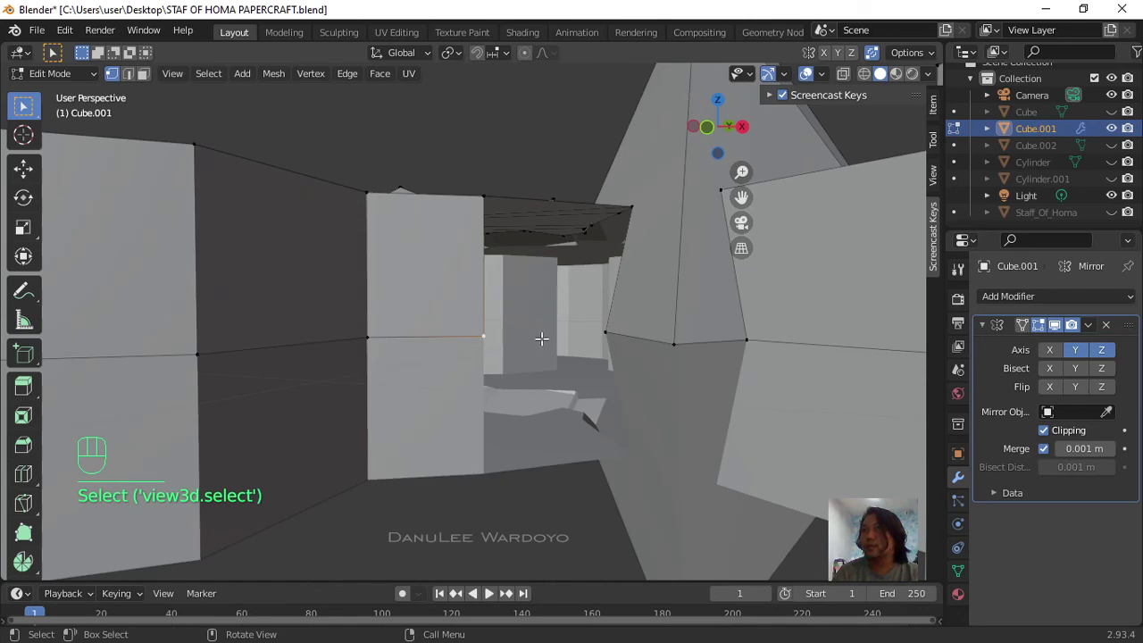
ctrl+click(603, 332)
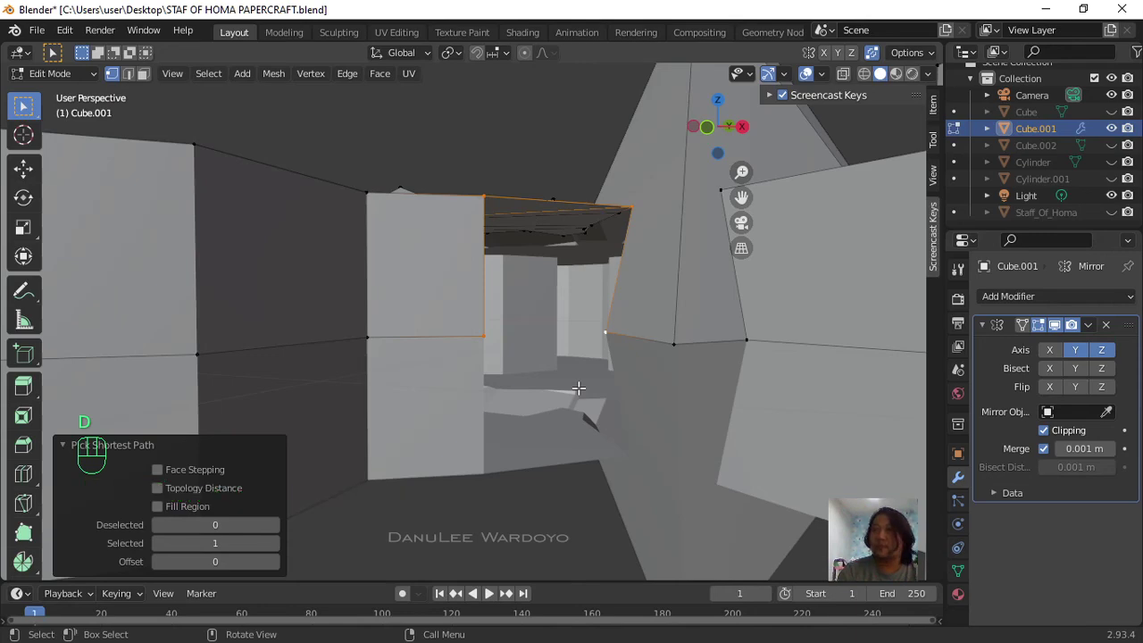
middle_drag(578, 387, 764, 381)
key(f)
Step: Delete the lowest vertex at the small octagonal opening of the faceted piece between the two large plates
scroll(504, 379, up, 4)
scroll(515, 373, down, 3)
middle_drag(772, 406, 472, 472)
scroll(479, 474, up, 3)
scroll(486, 471, down, 2)
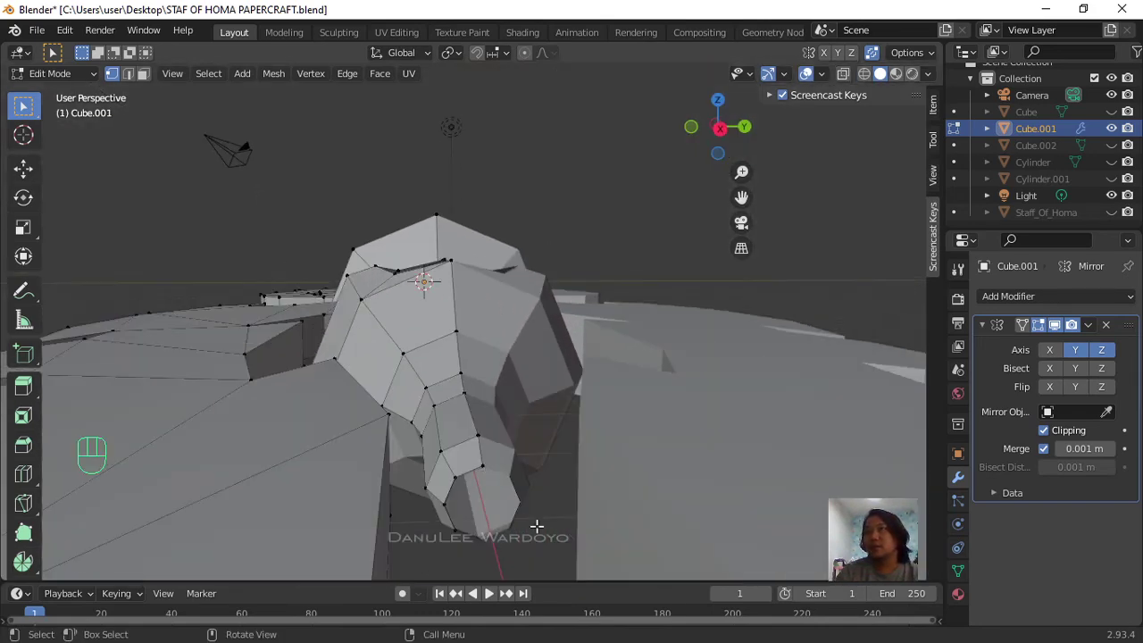
shift+middle_drag(539, 532, 530, 480)
scroll(530, 480, up, 3)
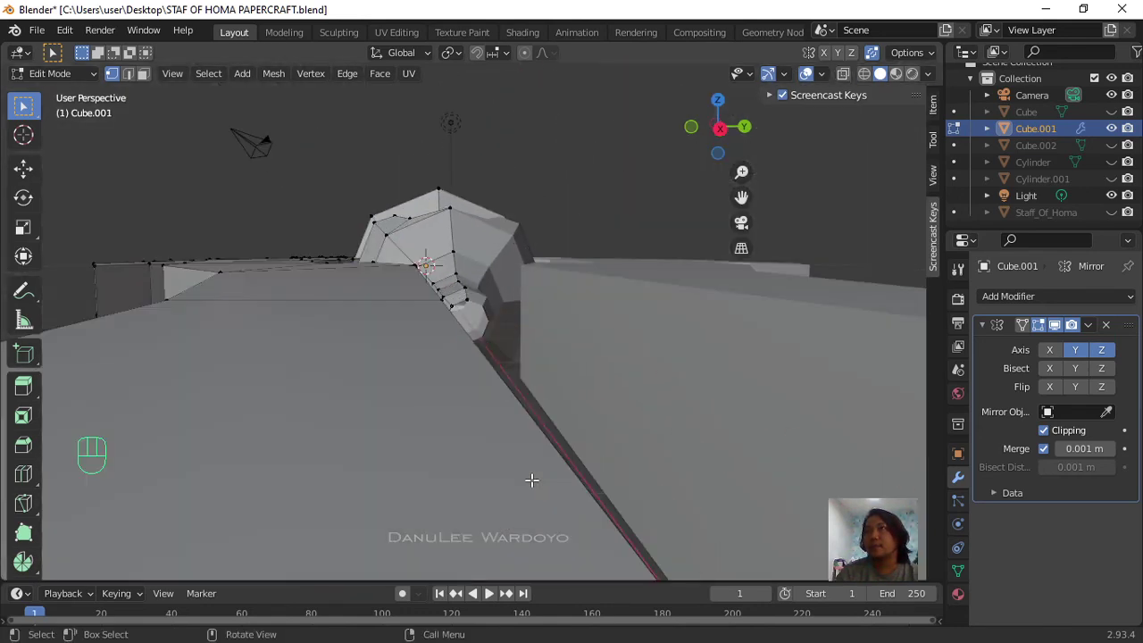
scroll(531, 480, down, 3)
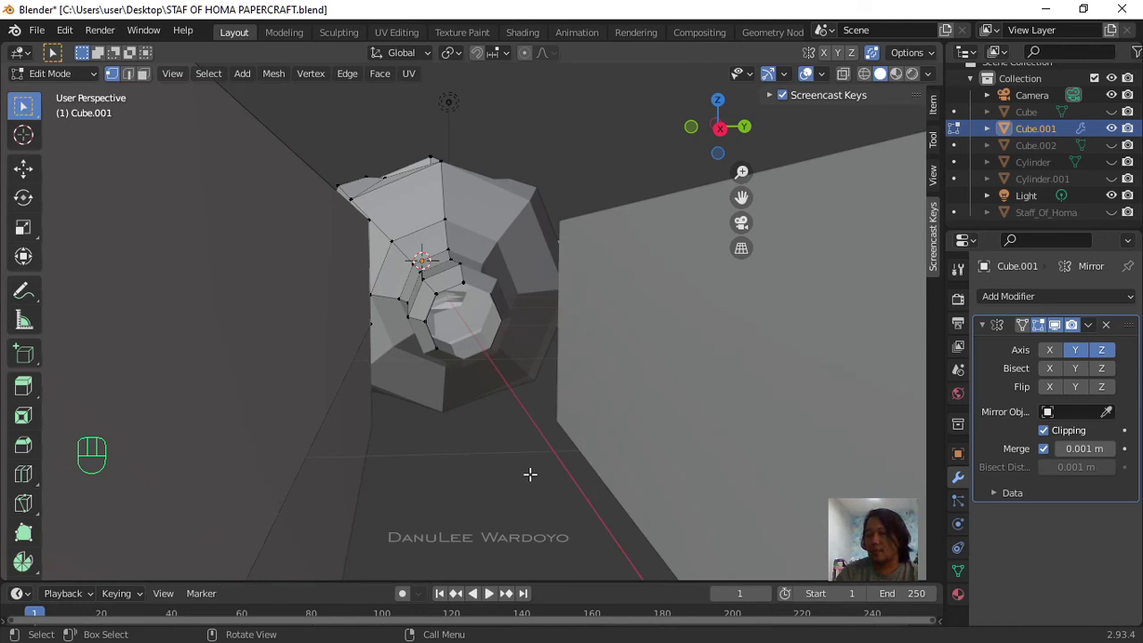
click(436, 349)
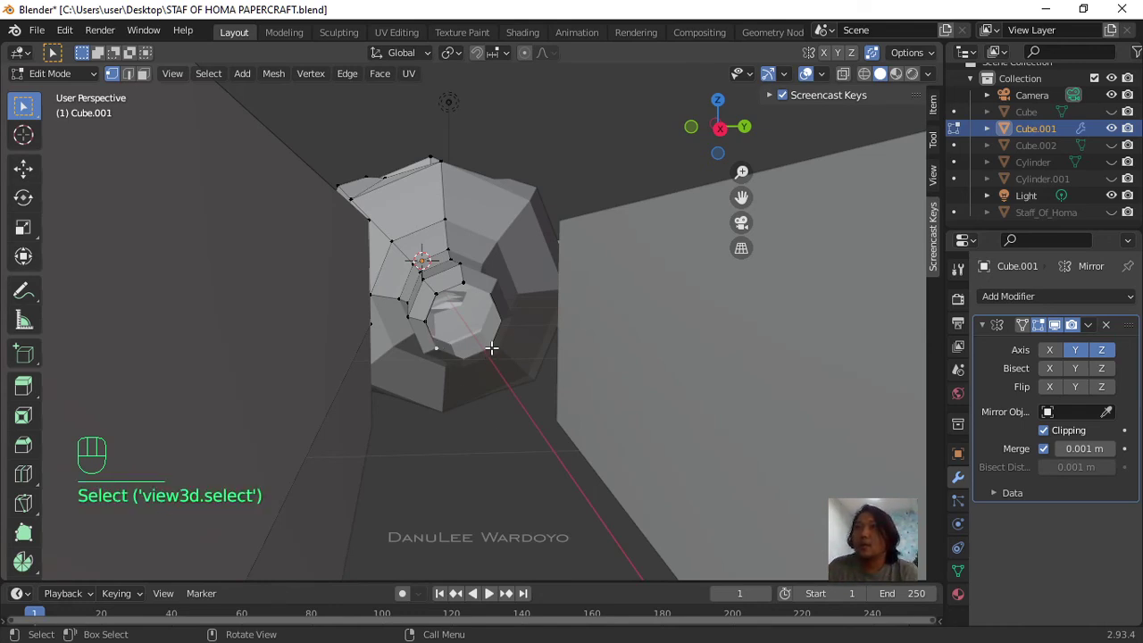
middle_drag(495, 352, 448, 356)
key(x)
click(494, 353)
Step: Extrude the side vertex of the small octagonal opening about 0.275 m along Y to the mirror centre line
scroll(465, 456, up, 2)
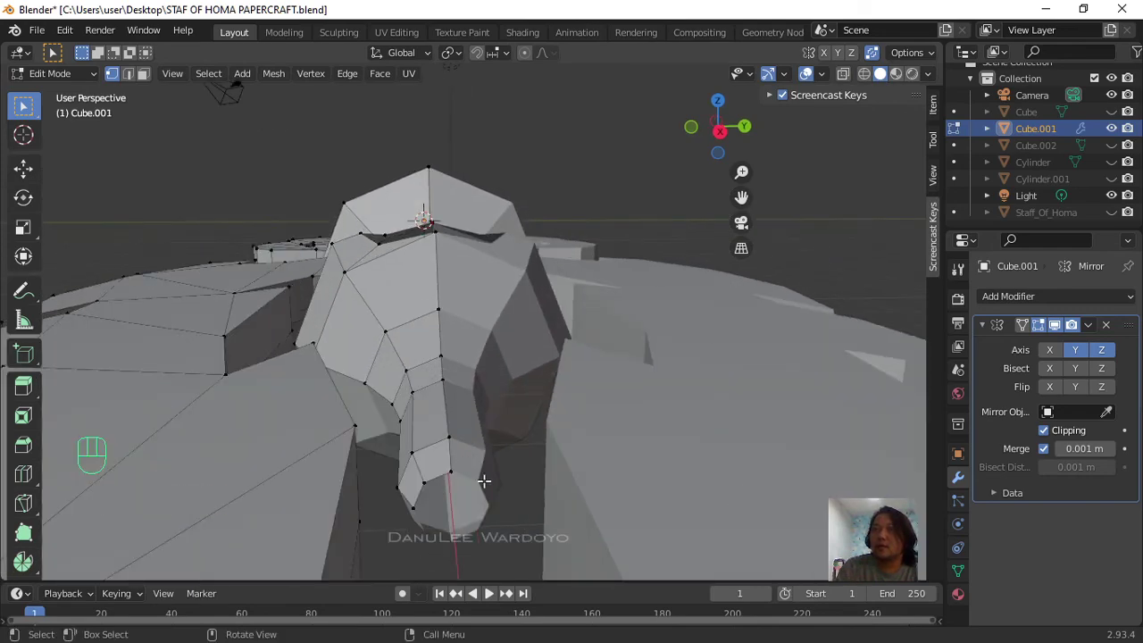
shift+middle_drag(486, 488, 482, 450)
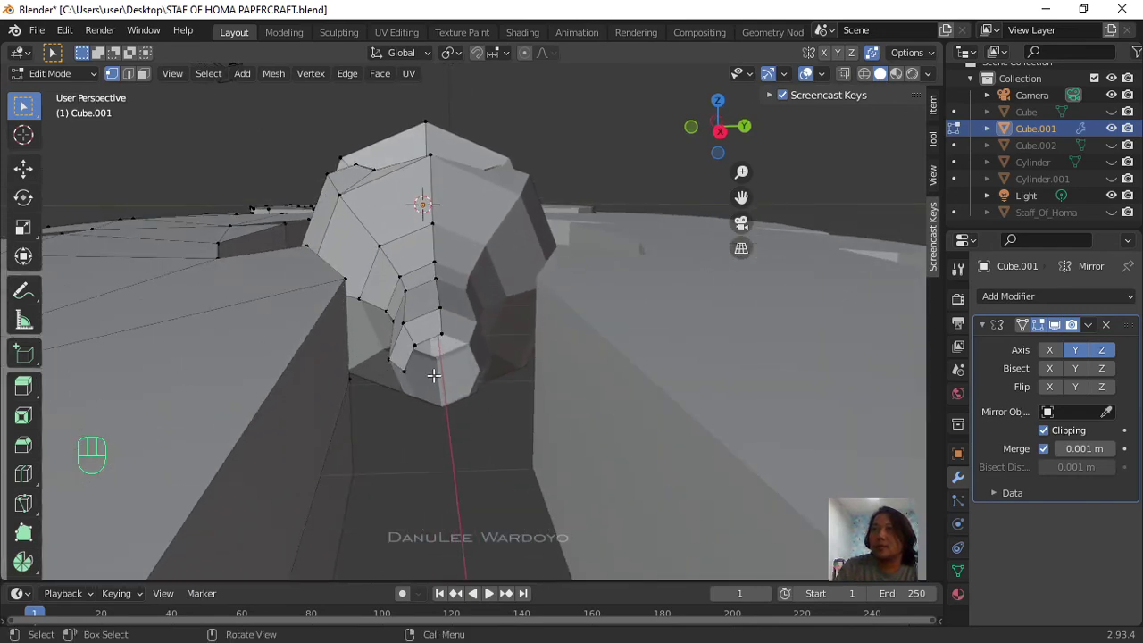
click(416, 371)
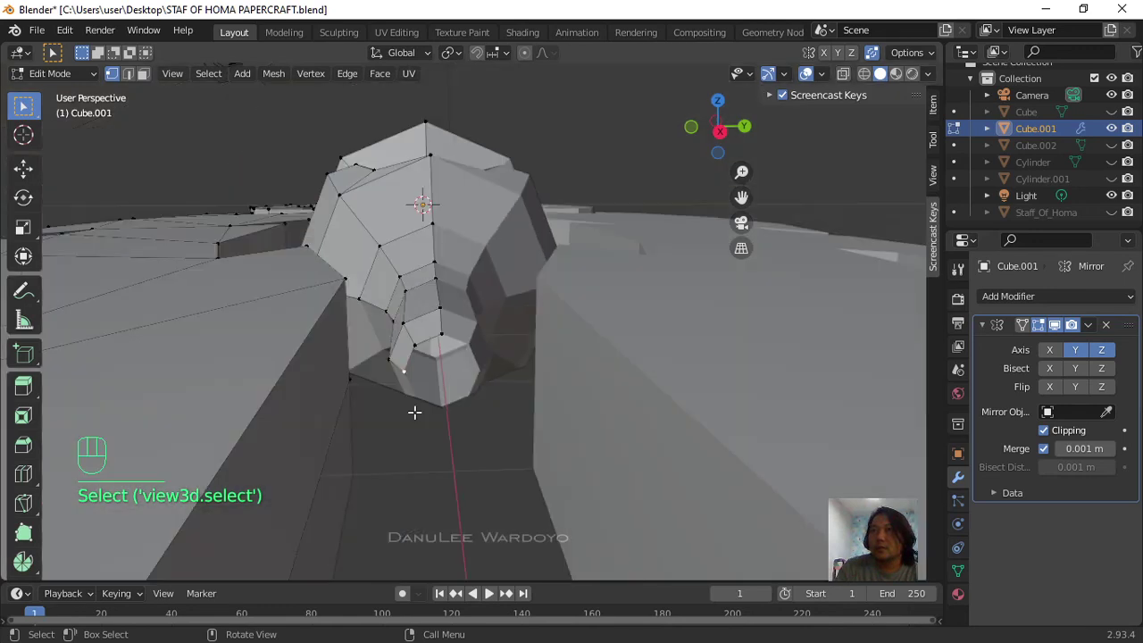
scroll(415, 412, up, 2)
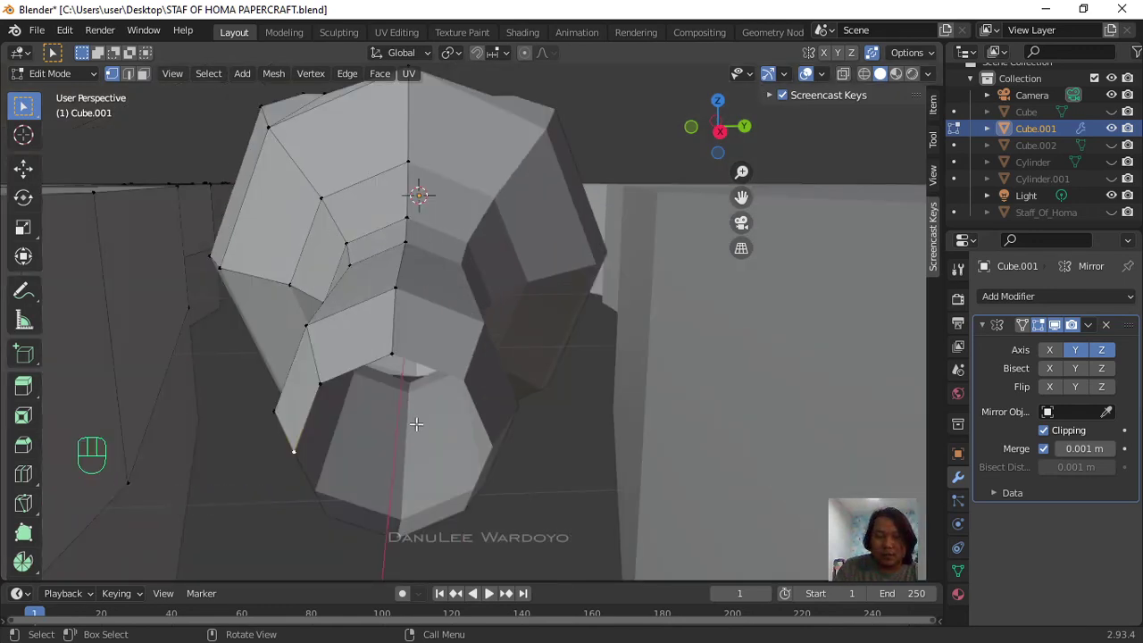
key(e)
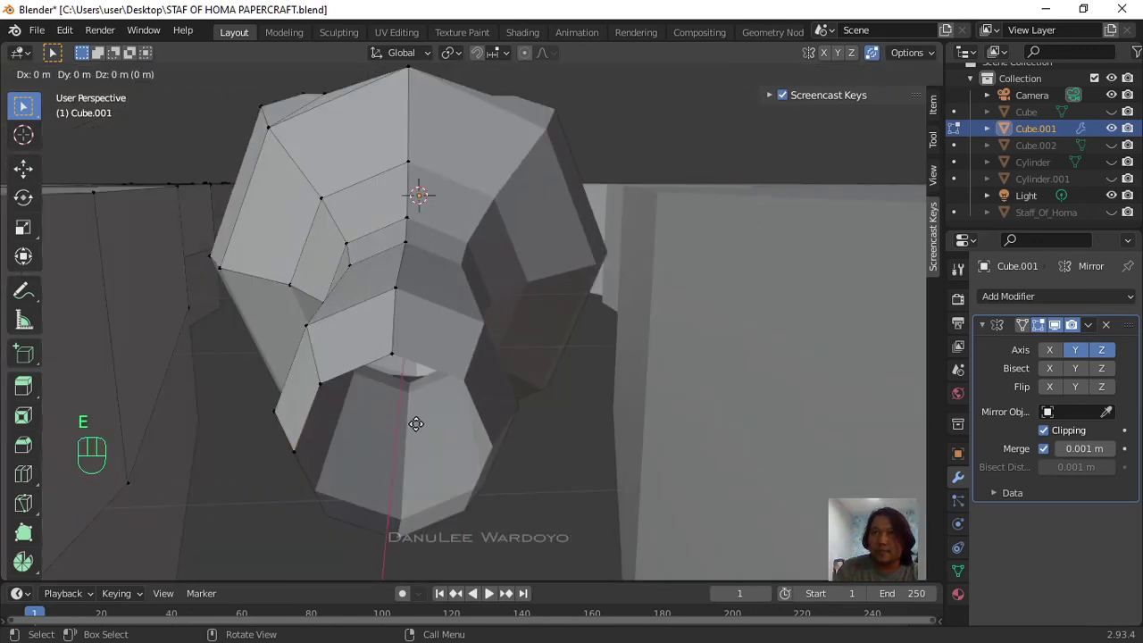
key(y)
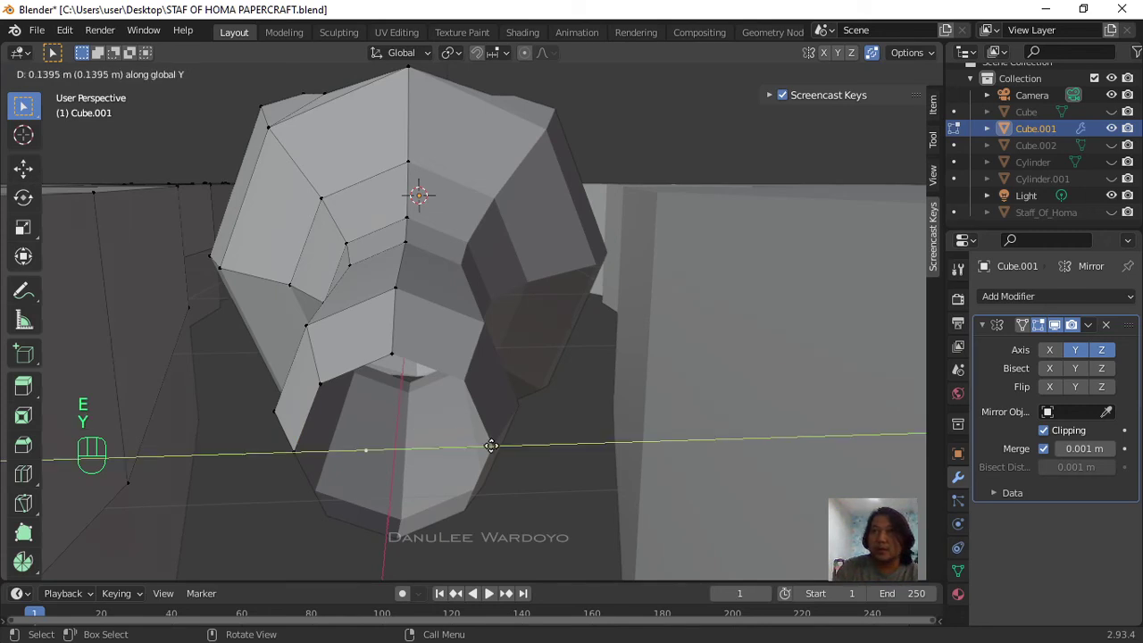
click(555, 458)
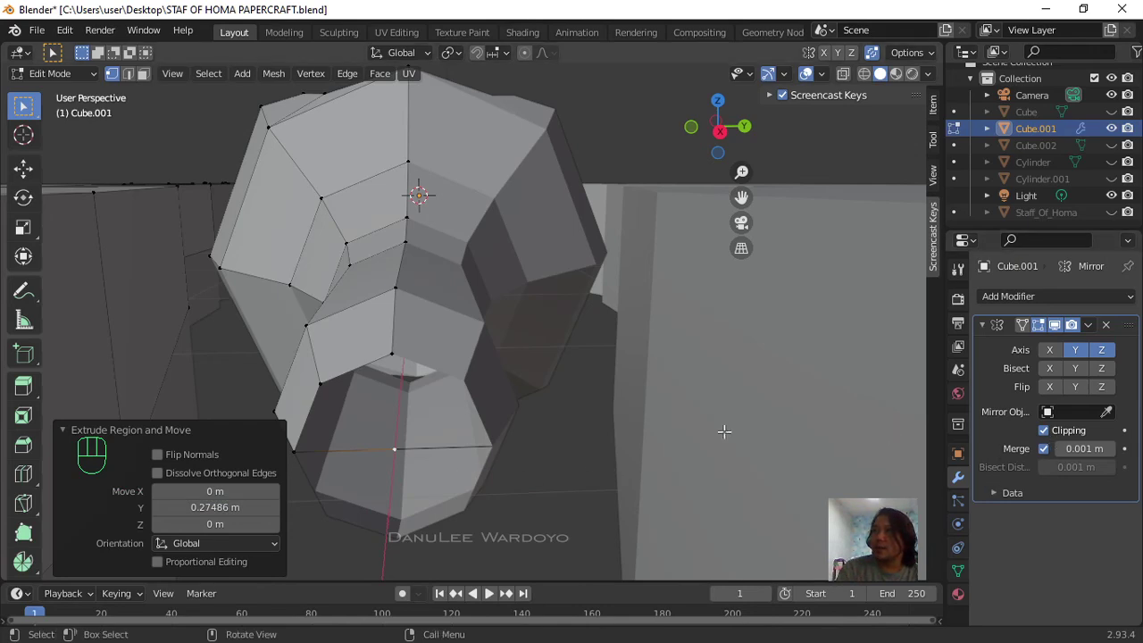
middle_drag(445, 445, 460, 431)
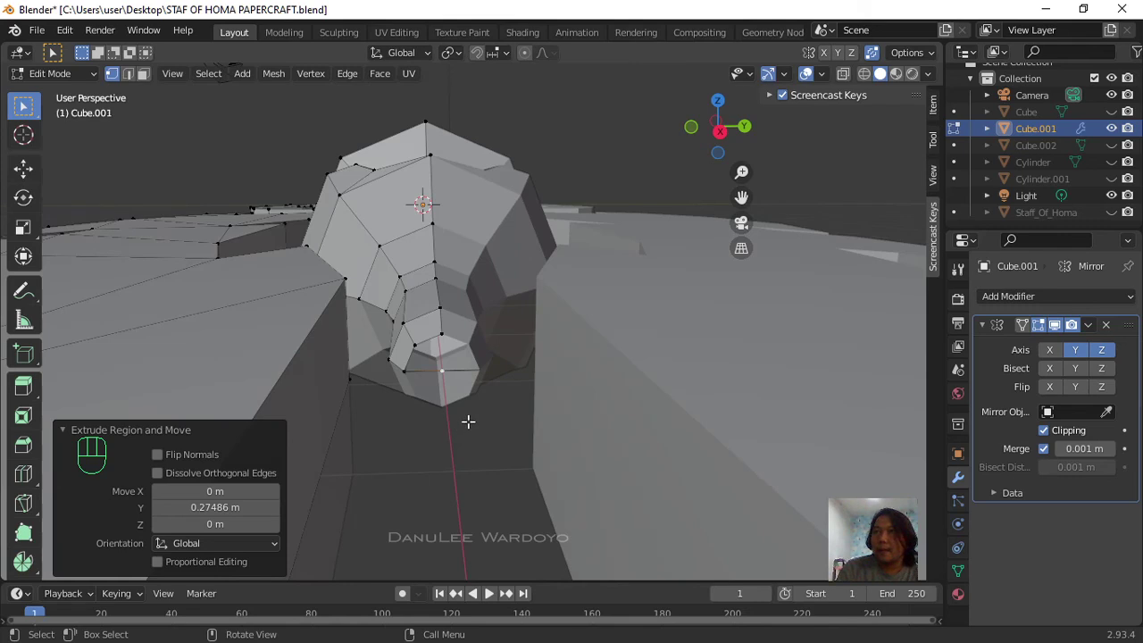
mouse_move(465, 403)
middle_down()
mouse_move(459, 387)
mouse_move(465, 408)
middle_up()
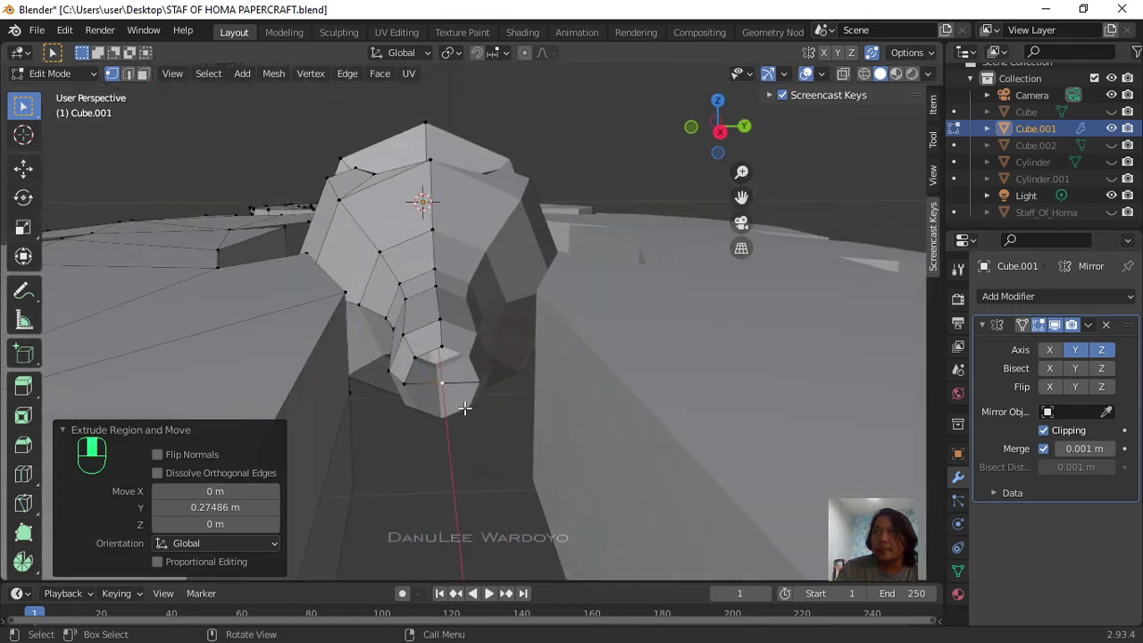
Step: Fill the half of the small octagonal opening beside the mirror line with a face along its rim vertices
shift+click(443, 344)
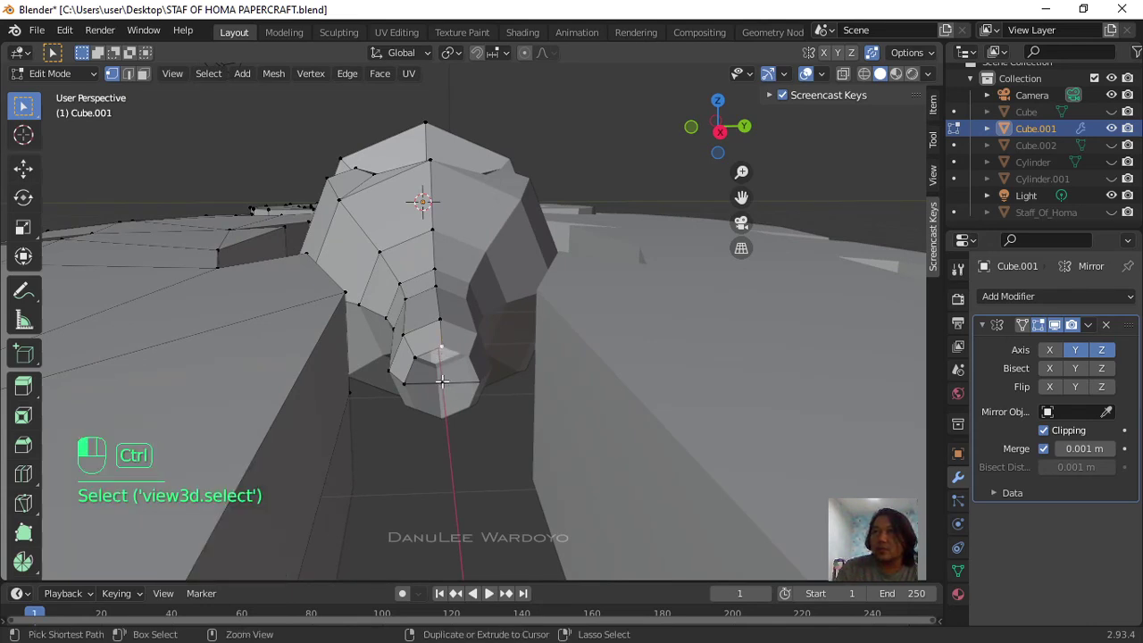
ctrl+click(443, 381)
key(f)
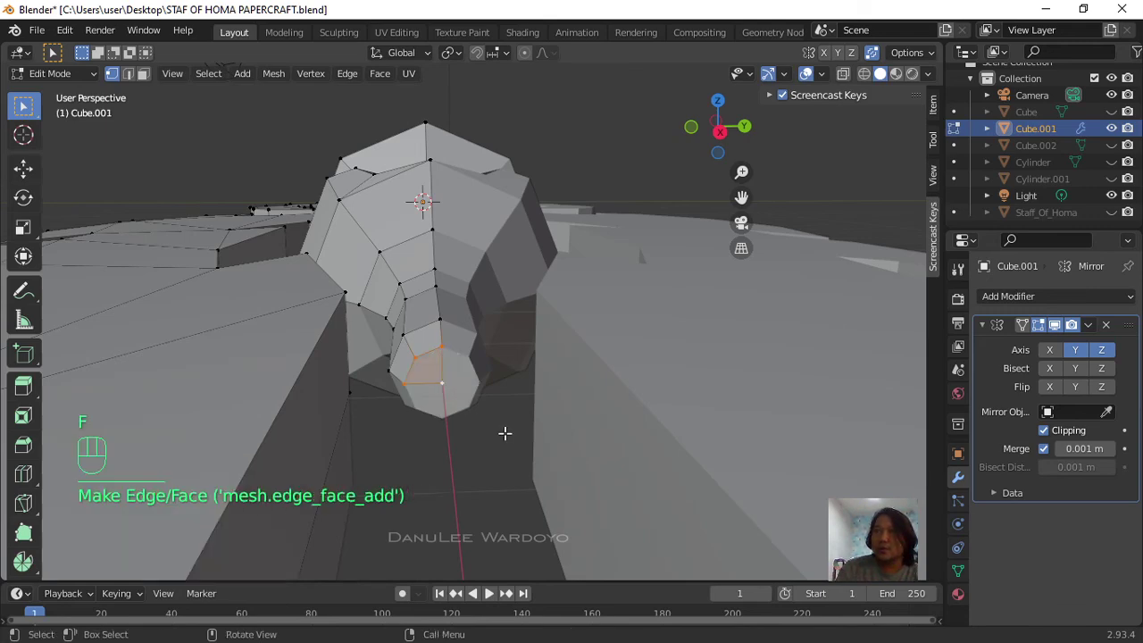
Step: Extrude the rim vertices of the large round opening between the two plates about -2.467 m along Z to the mirror plane
scroll(447, 405, down, 6)
middle_drag(444, 413, 662, 422)
scroll(665, 431, up, 2)
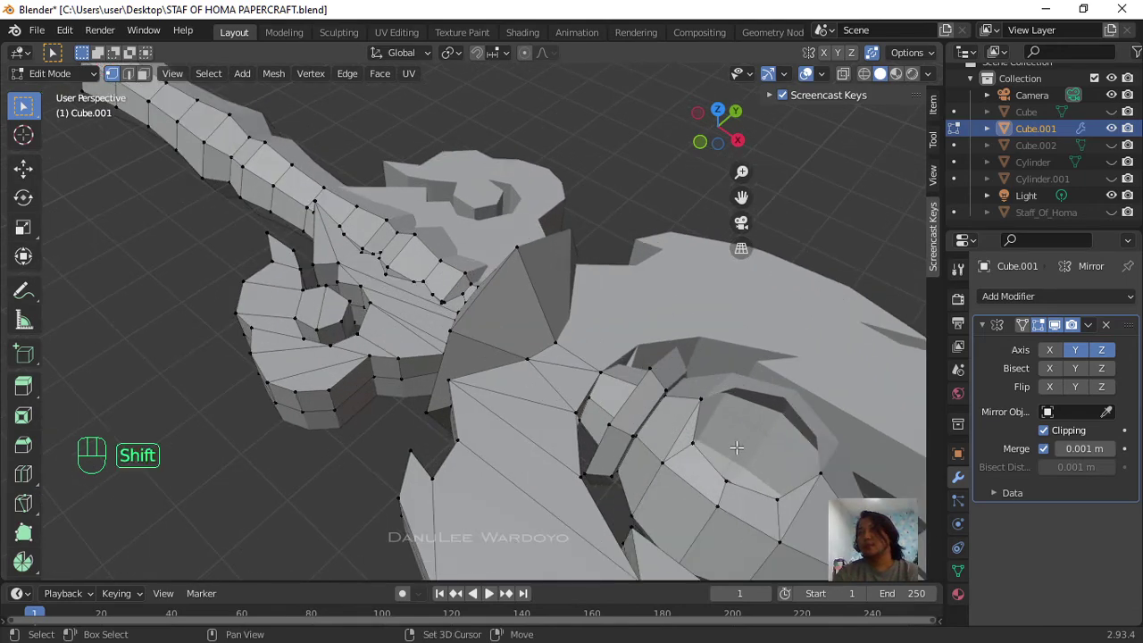
shift+middle_drag(737, 448, 574, 359)
scroll(576, 435, up, 2)
scroll(575, 435, down, 2)
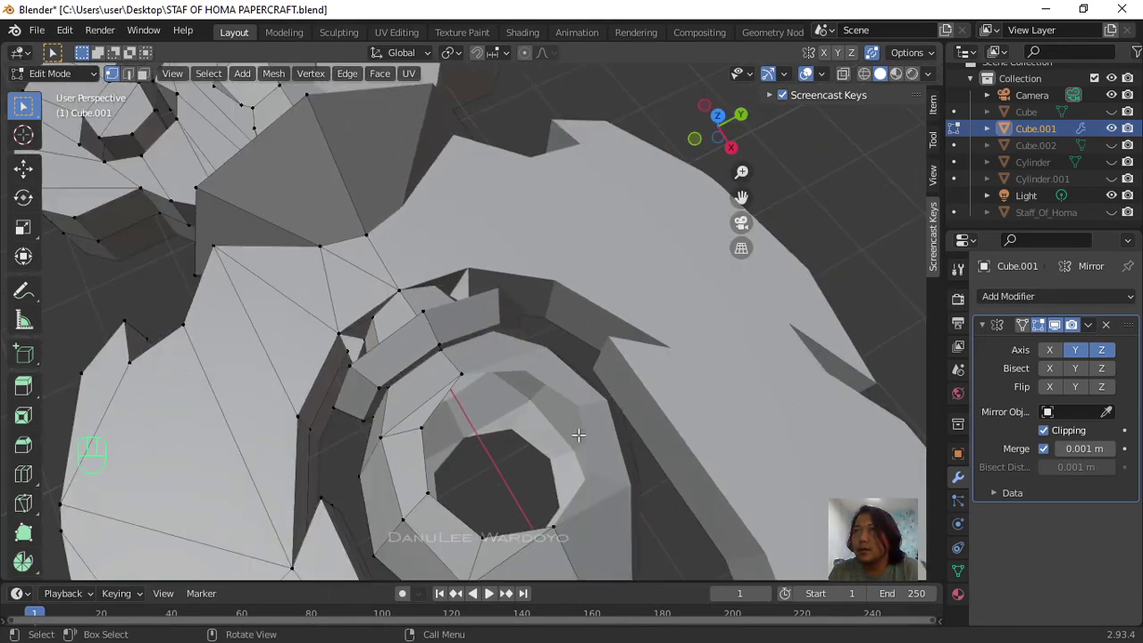
middle_drag(576, 436, 604, 490)
click(606, 387)
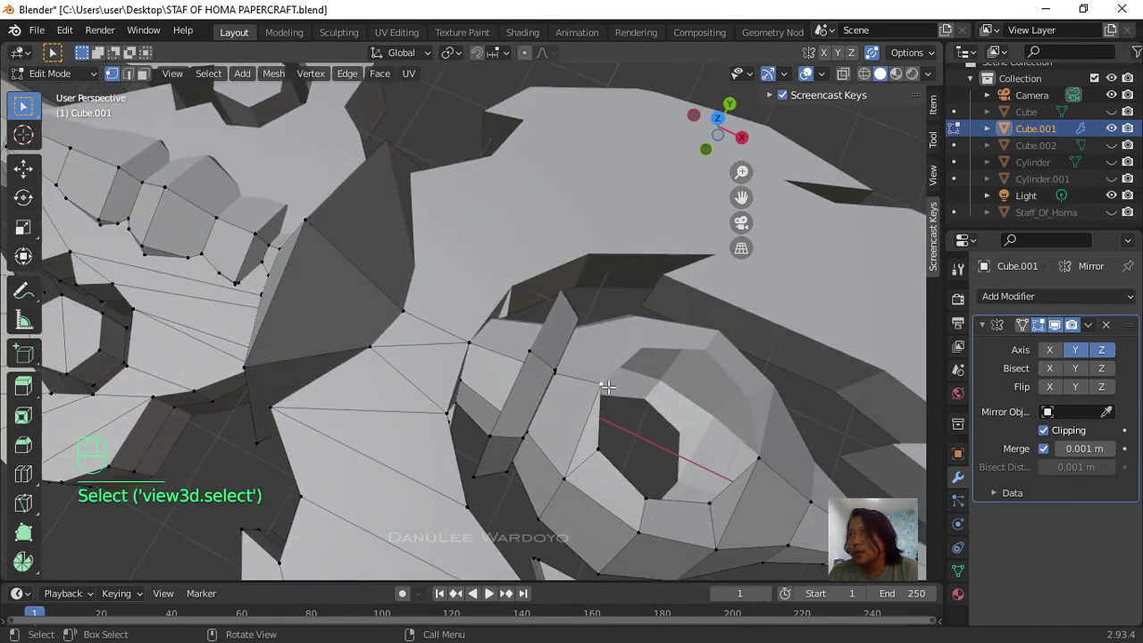
ctrl+click(758, 458)
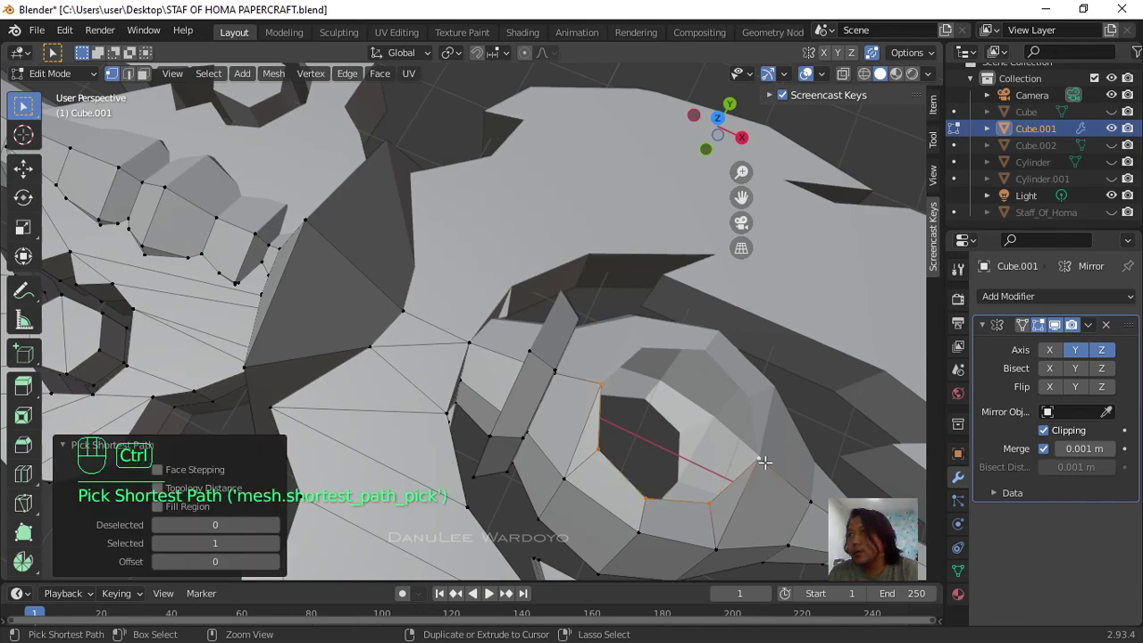
middle_drag(759, 459, 613, 438)
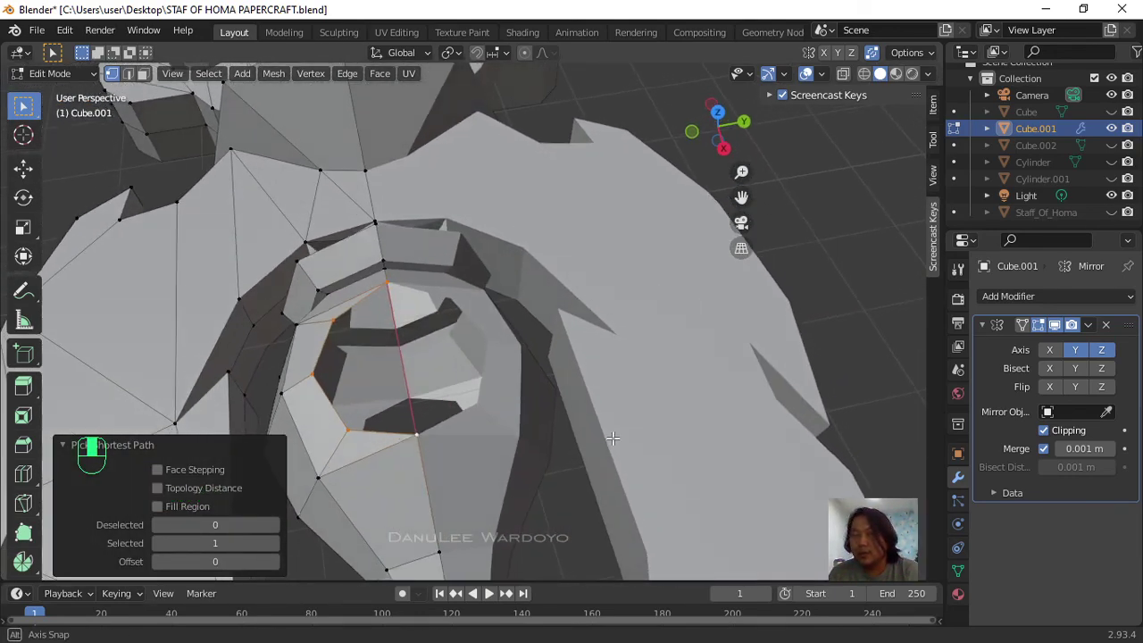
key(e)
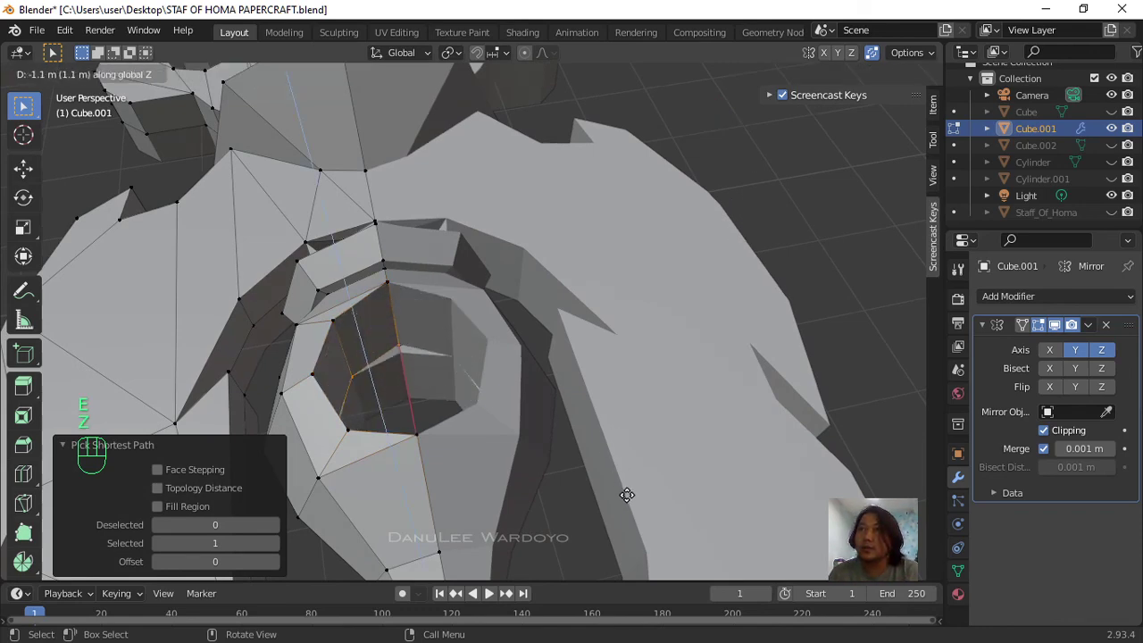
click(641, 544)
Step: Save the Blender file and collapse the settings of the last extrusion
middle_drag(581, 502, 751, 497)
scroll(395, 467, down, 10)
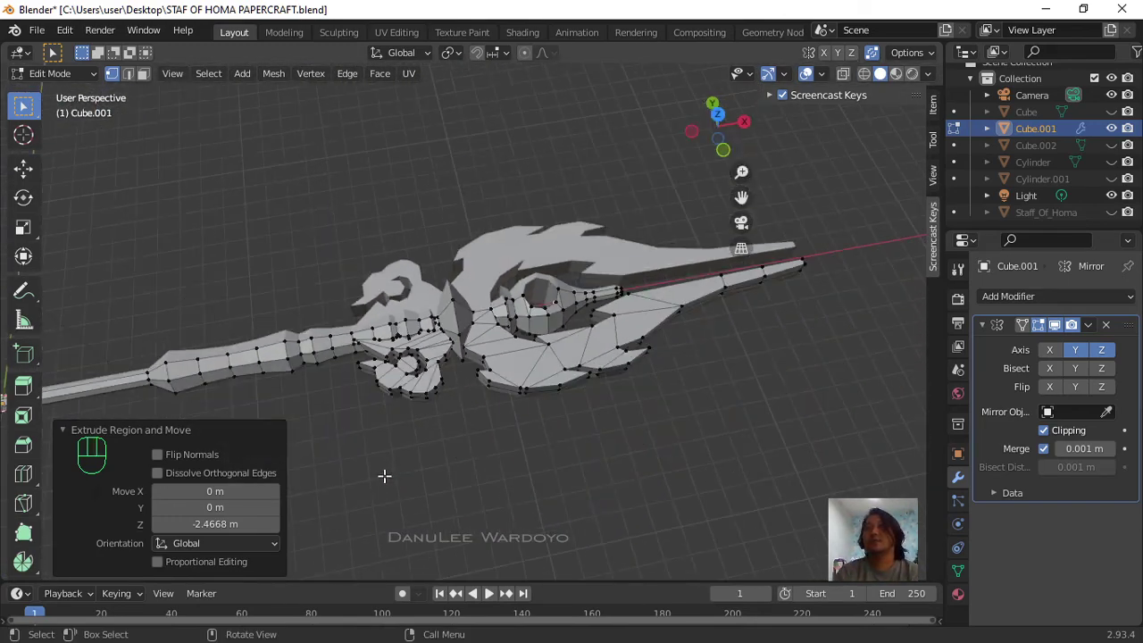
scroll(393, 449, up, 2)
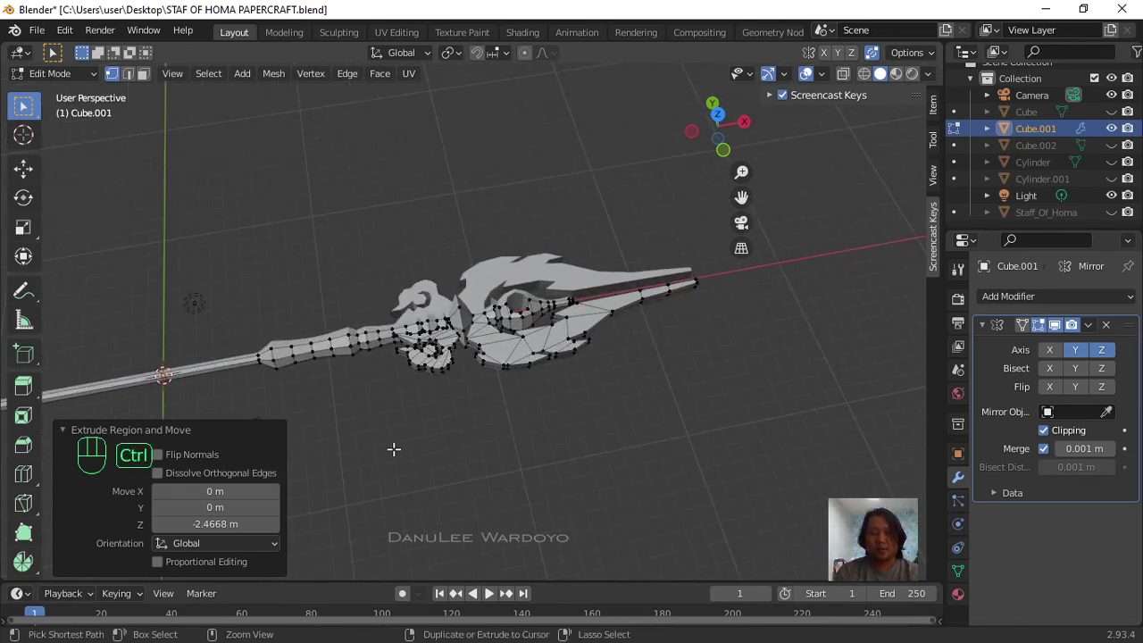
key(ctrl+s)
scroll(394, 449, down, 4)
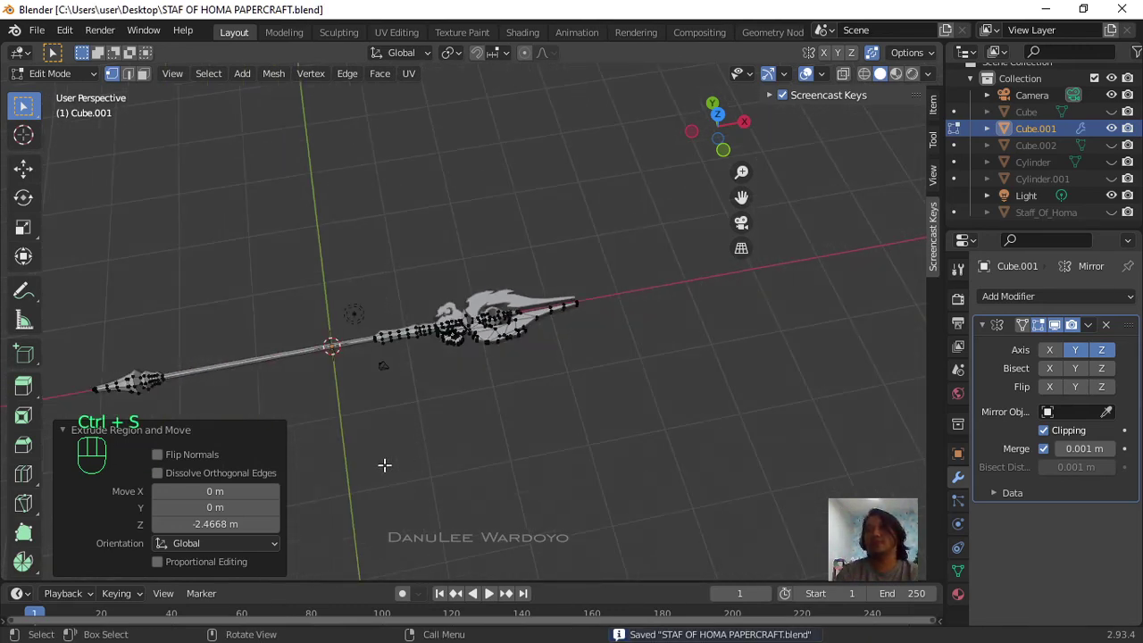
click(65, 427)
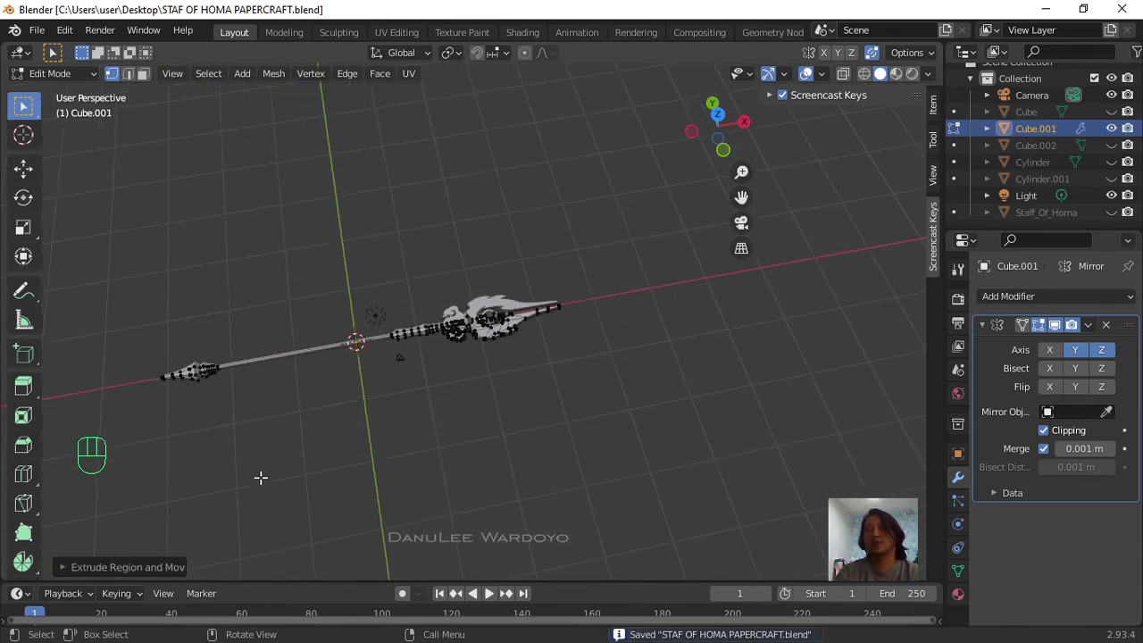
Step: Examine the pointed lower end of the staff and its underside, with nothing selected
middle_drag(260, 476, 360, 439)
middle_drag(621, 259, 642, 311)
scroll(348, 266, up, 3)
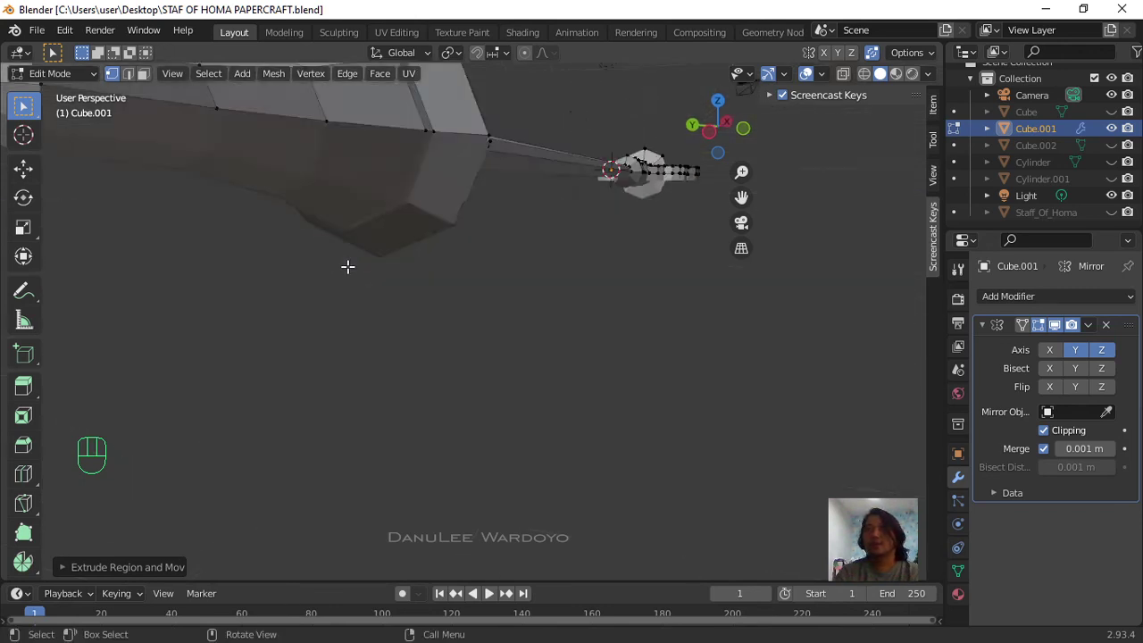
scroll(347, 266, down, 5)
scroll(347, 266, up, 2)
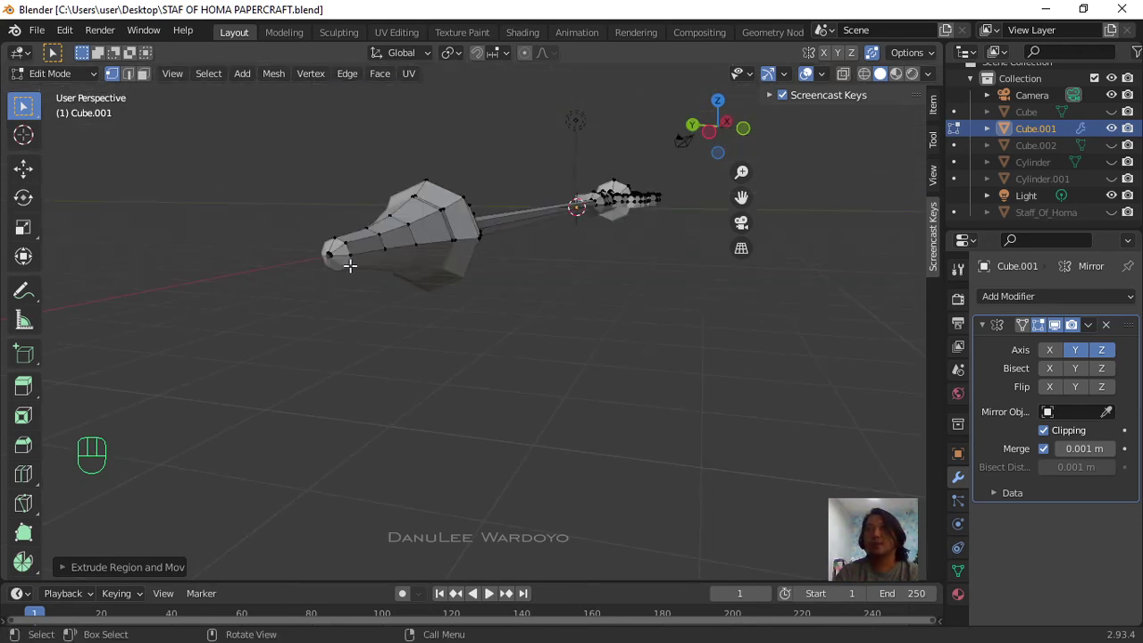
click(362, 294)
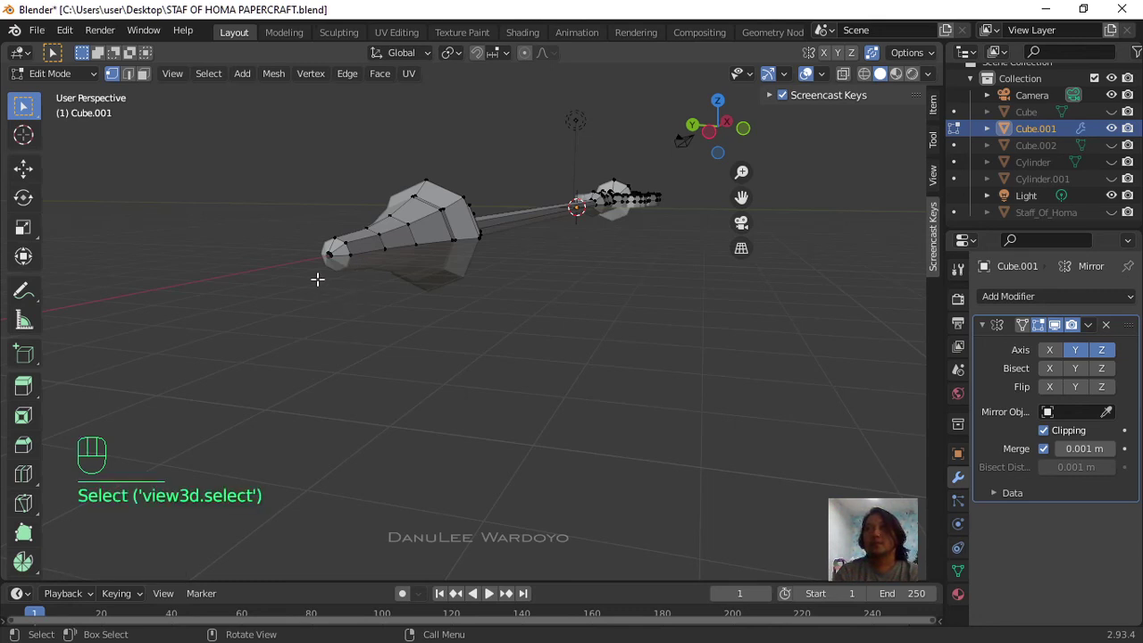
scroll(318, 275, up, 3)
scroll(322, 267, down, 3)
scroll(358, 263, up, 4)
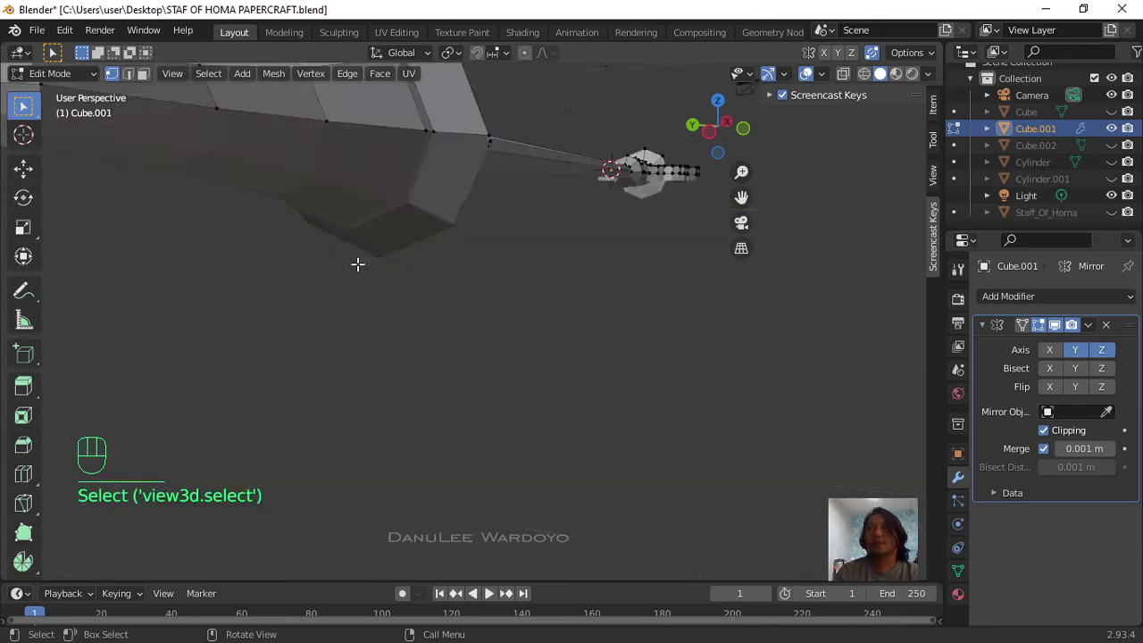
scroll(357, 265, down, 6)
middle_drag(355, 285, 353, 404)
scroll(548, 312, down, 4)
Step: Inspect the whole staff in Object and Edit Mode, including the handle and head junctions
key(Tab)
middle_drag(660, 357, 617, 365)
key(Tab)
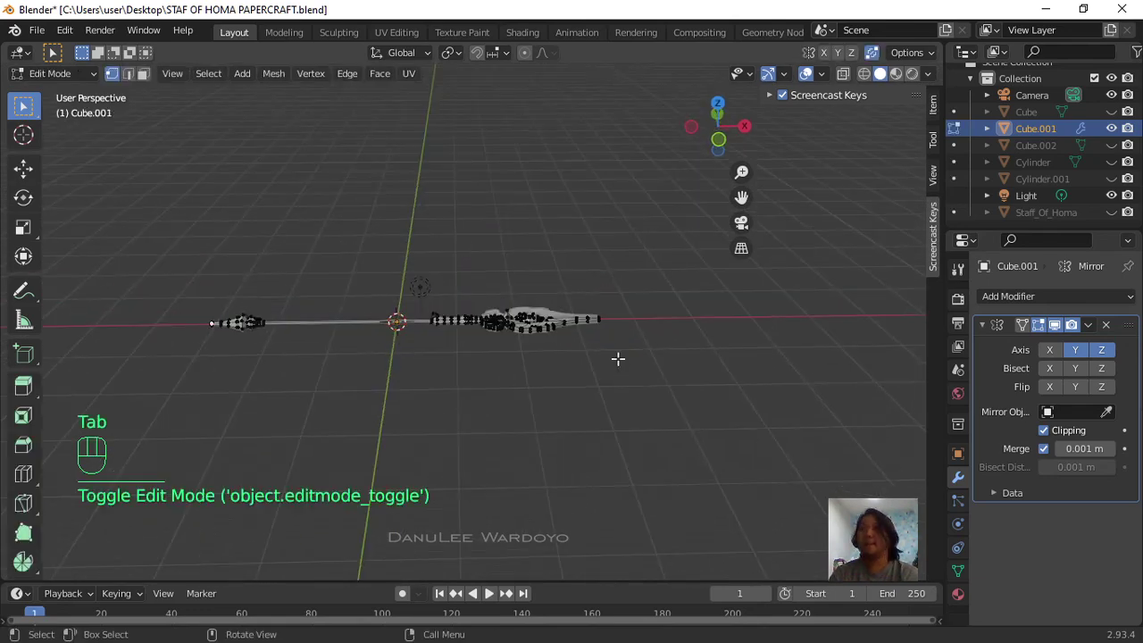
scroll(503, 353, up, 3)
scroll(570, 337, up, 6)
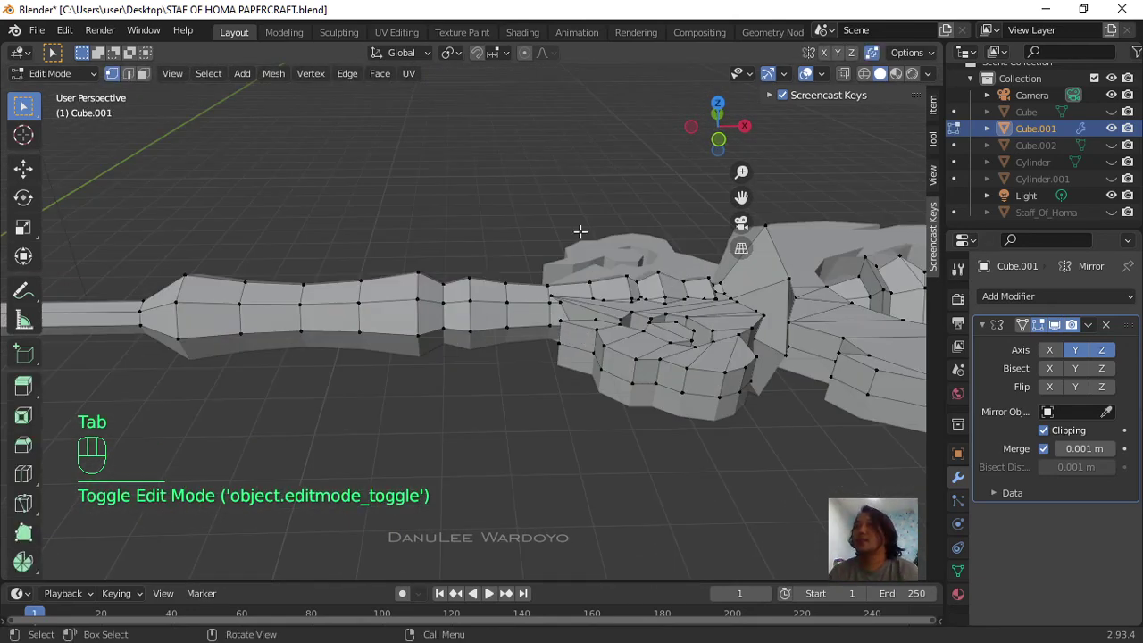
scroll(607, 357, down, 5)
mouse_move(651, 401)
middle_down()
mouse_move(632, 429)
mouse_move(661, 412)
middle_up()
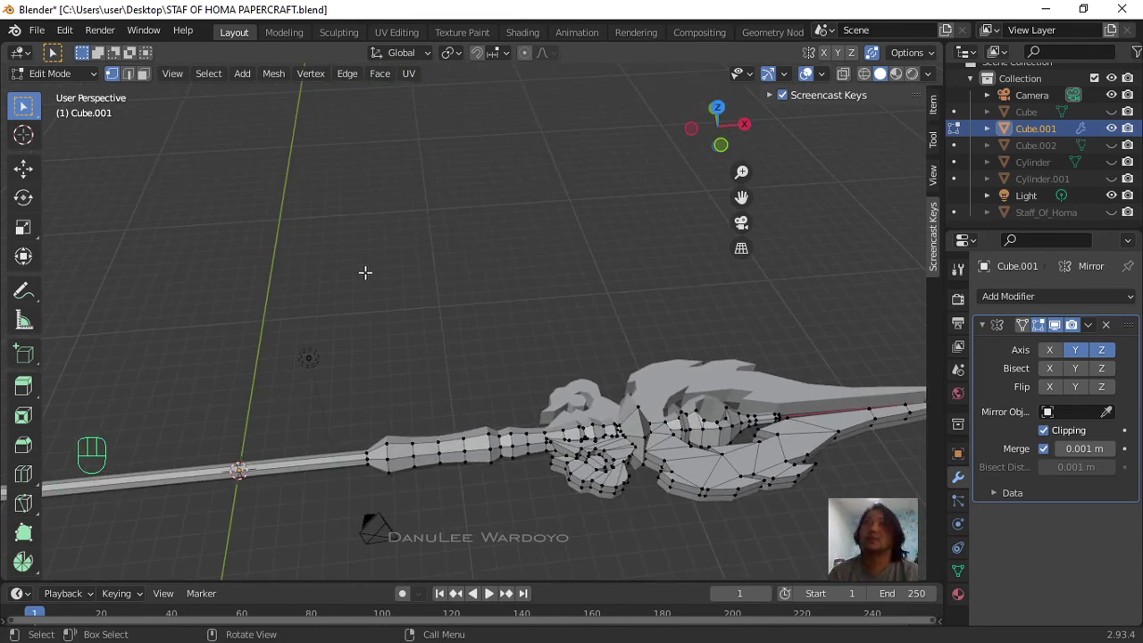
scroll(344, 218, down, 3)
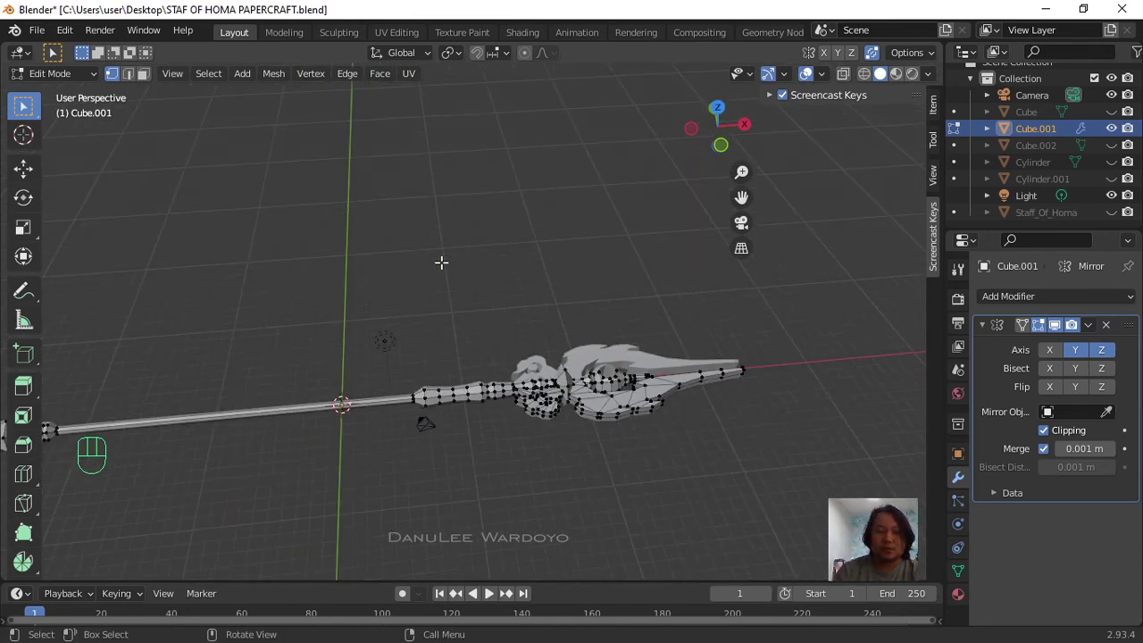
scroll(557, 318, up, 3)
scroll(553, 319, down, 4)
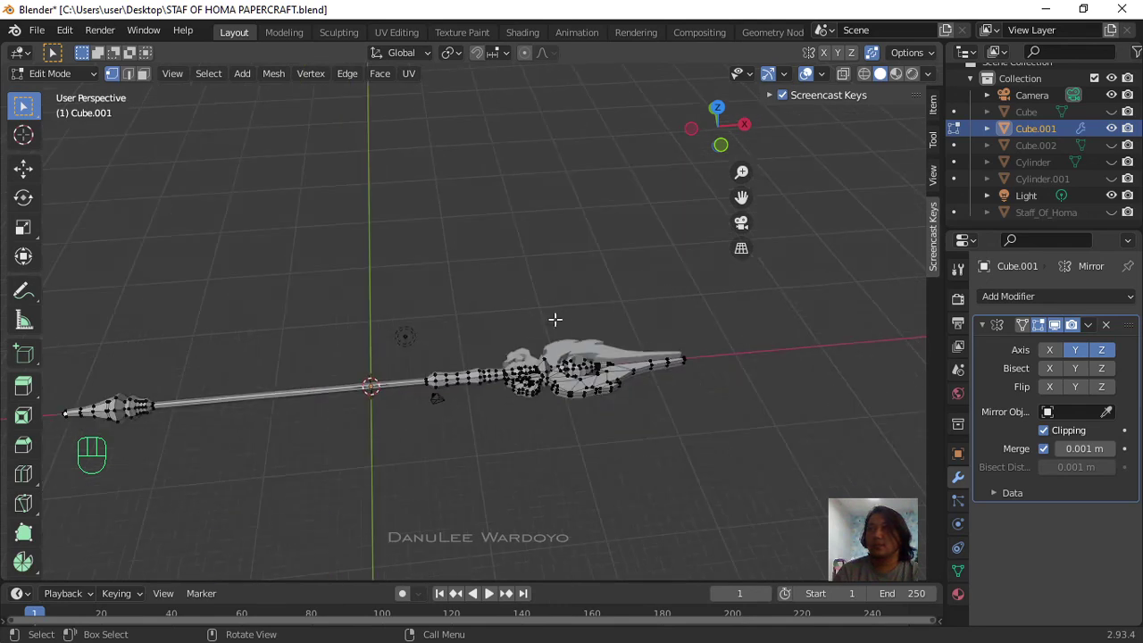
Step: Return to Object Mode and export the selected staff as Wavefront OBJ, overwriting STAF OF HOMA PAPERCRAFT.obj in the PAPERCRAFT HOMA folder
key(Tab)
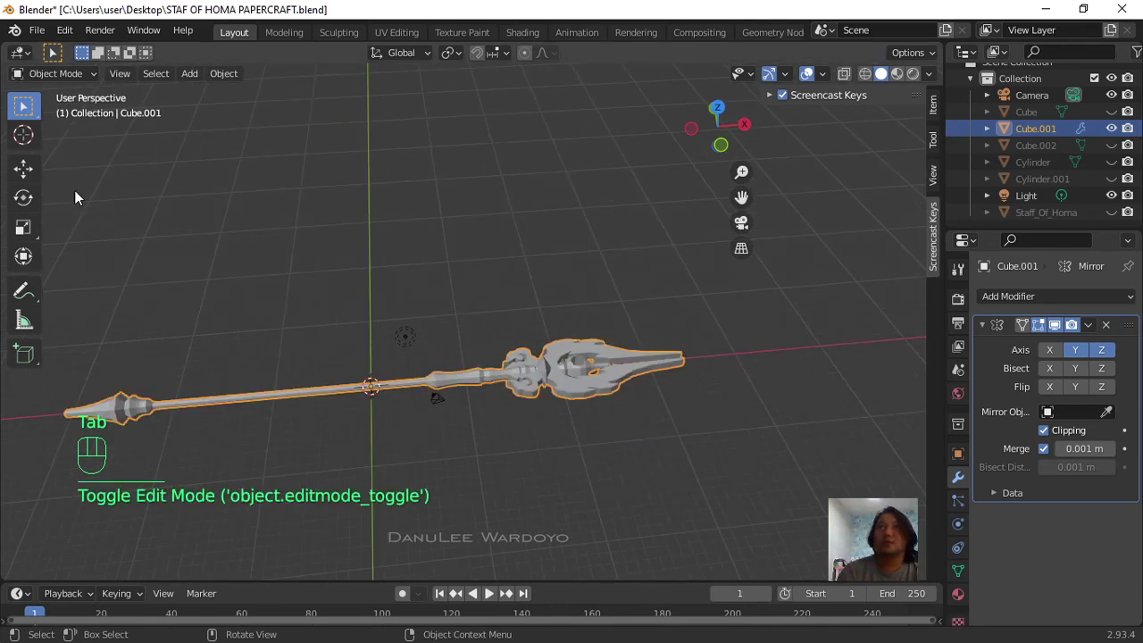
click(37, 30)
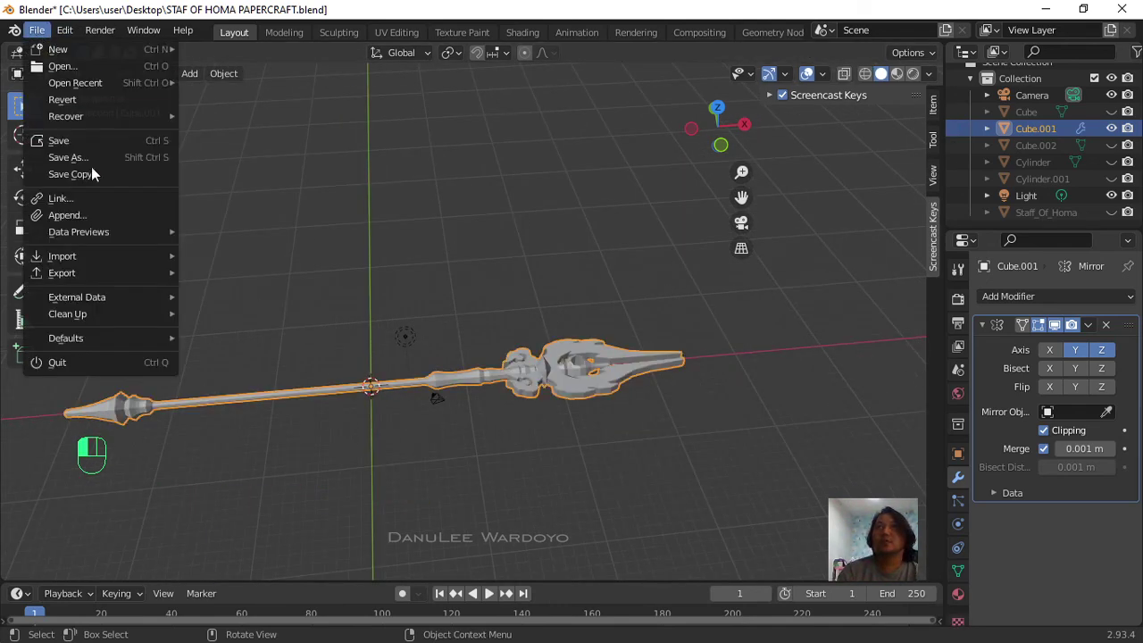
mouse_move(128, 321)
mouse_move(128, 273)
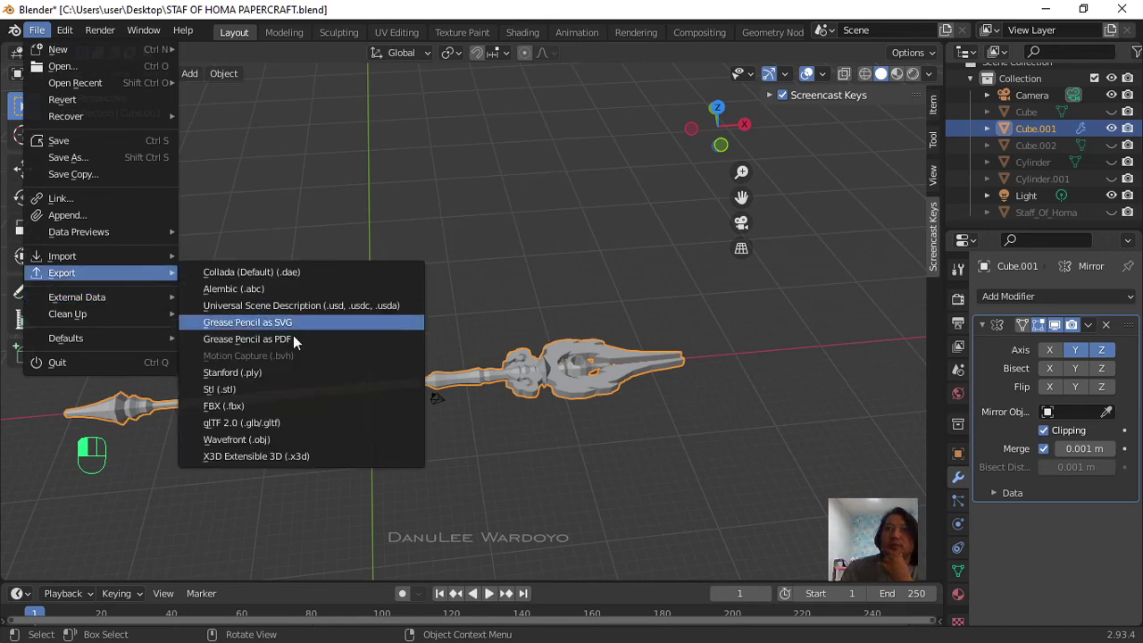
click(274, 438)
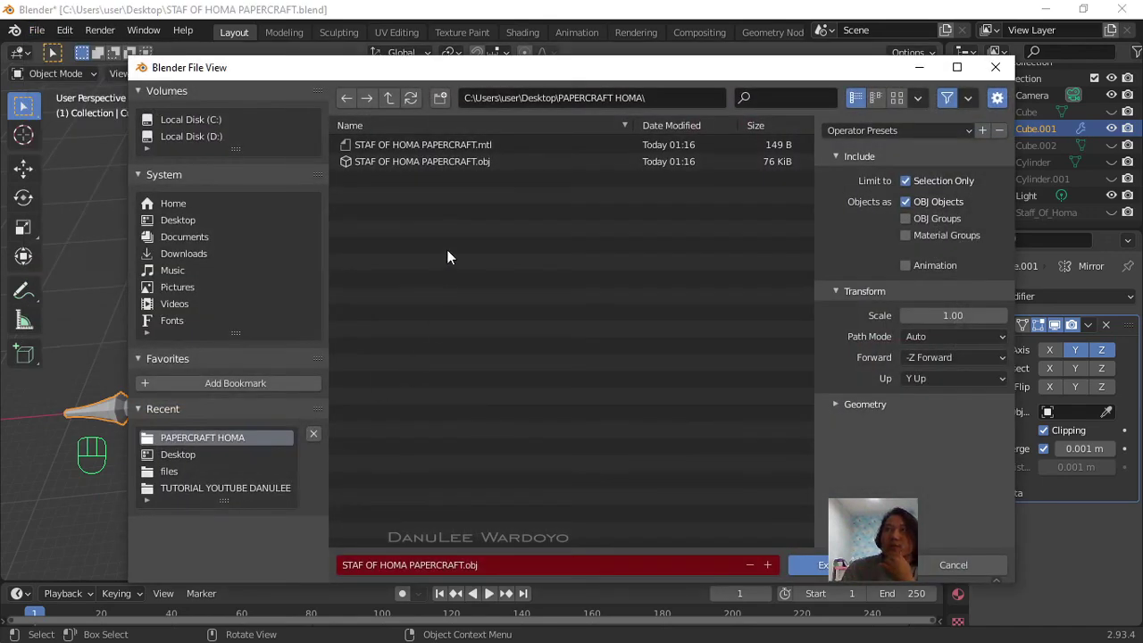
click(426, 162)
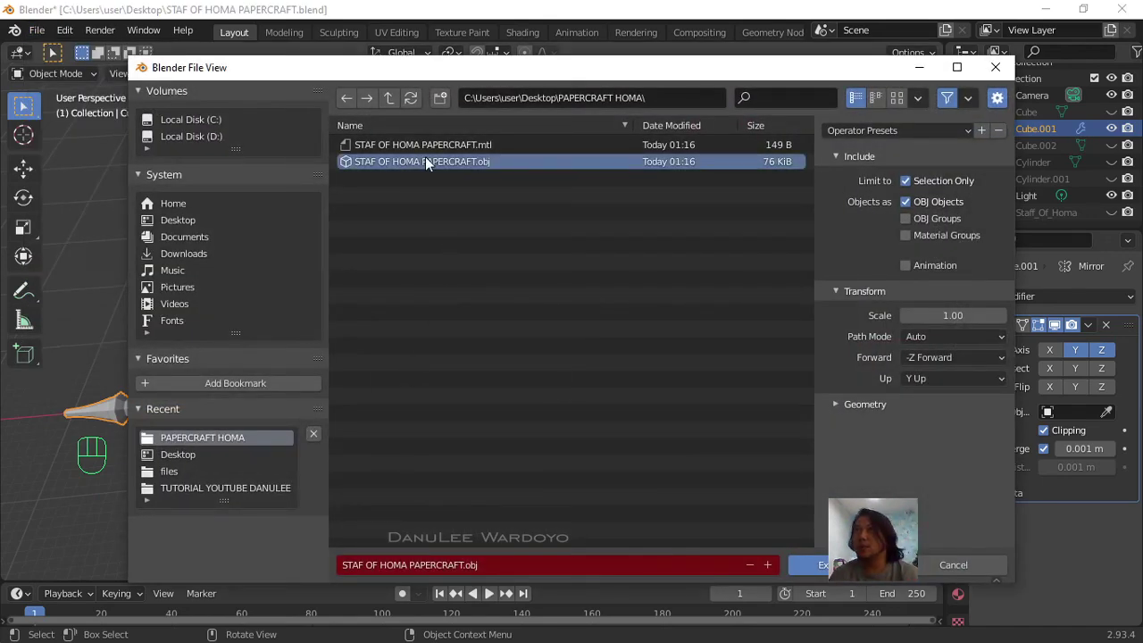
click(880, 570)
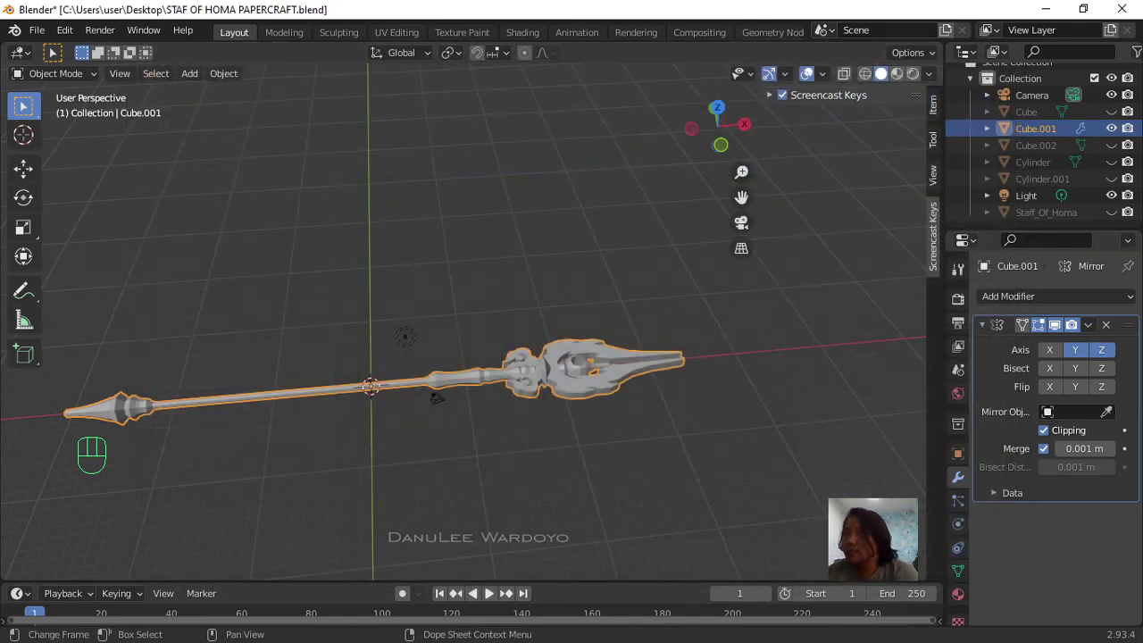
Step: Switch to Pepakura Designer 4 and open the STAF OF HOMA PAPERCRAFT model from the PAPERCRAFT HOMA folder
key(super)
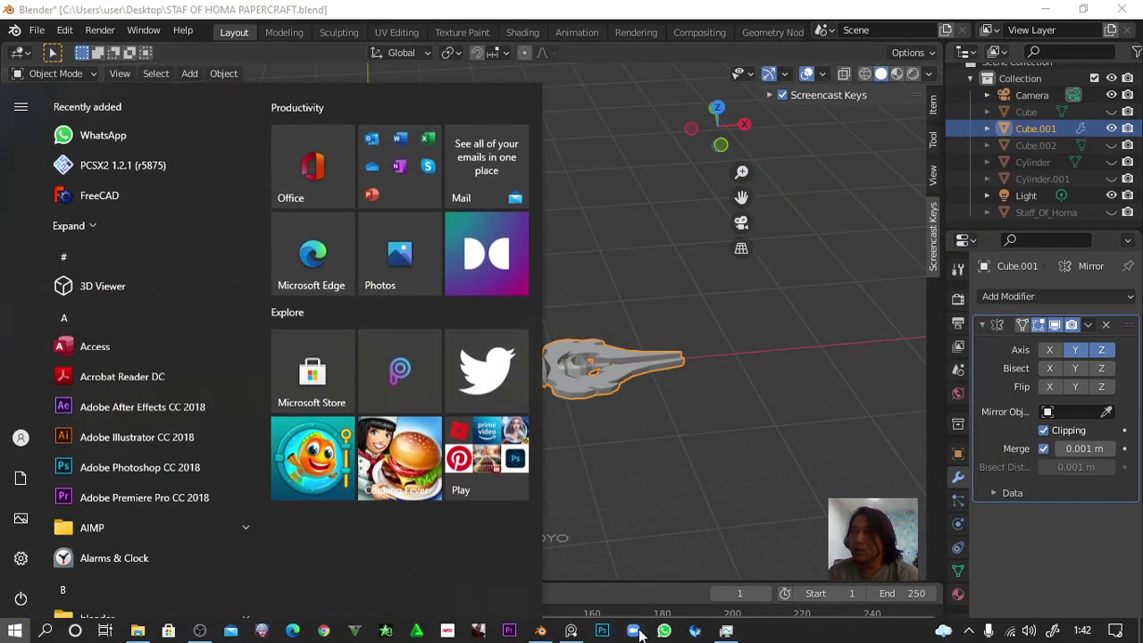
click(695, 630)
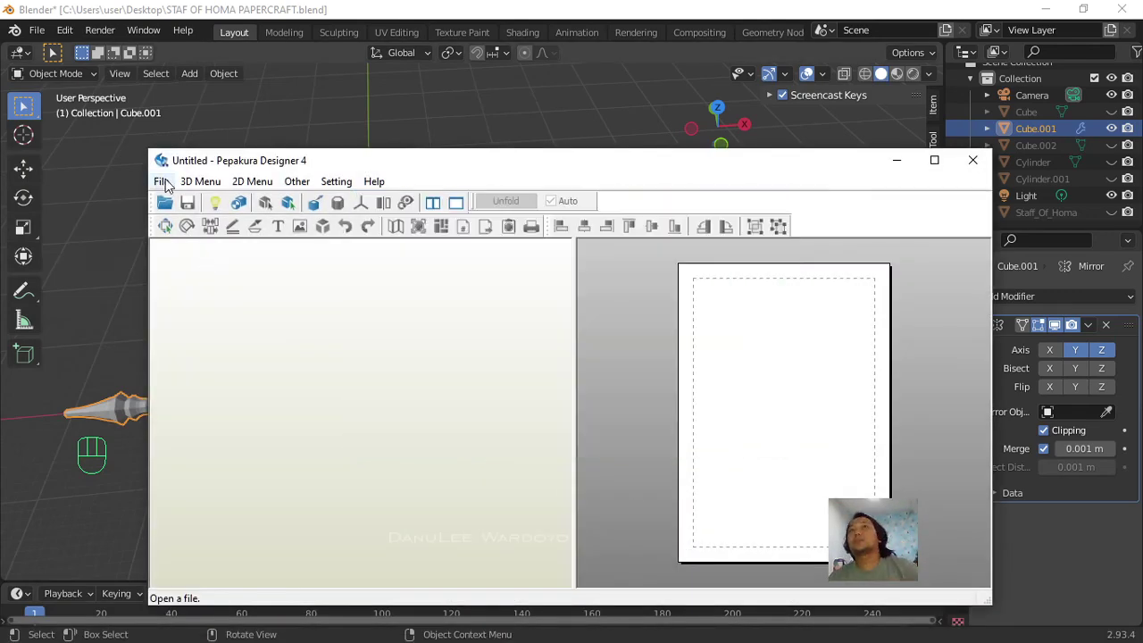
click(162, 181)
click(206, 200)
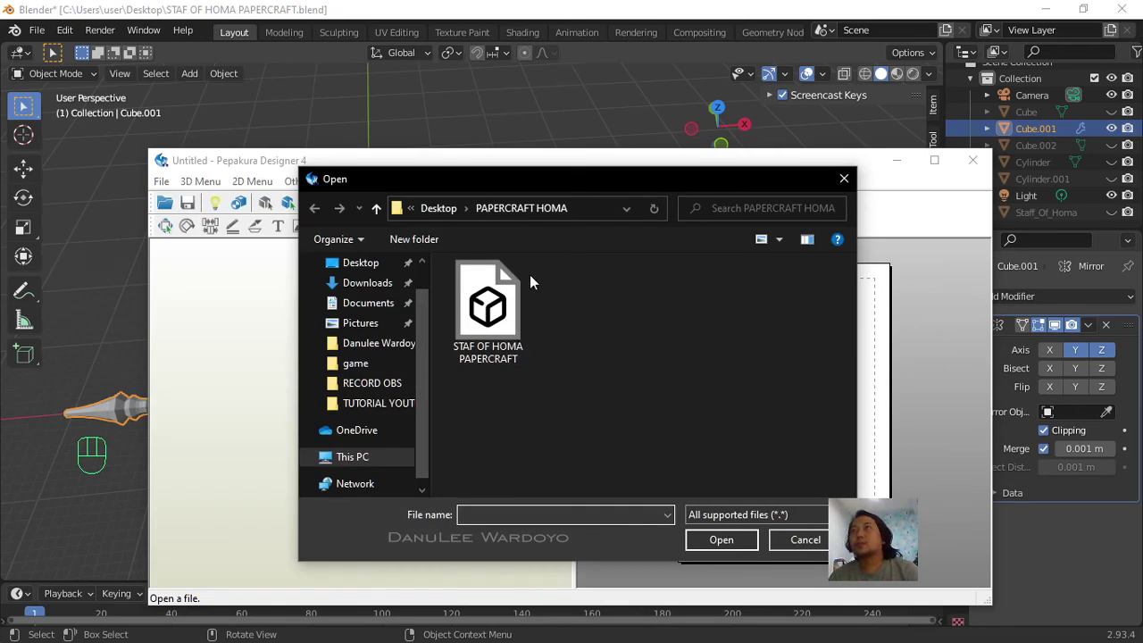
click(509, 311)
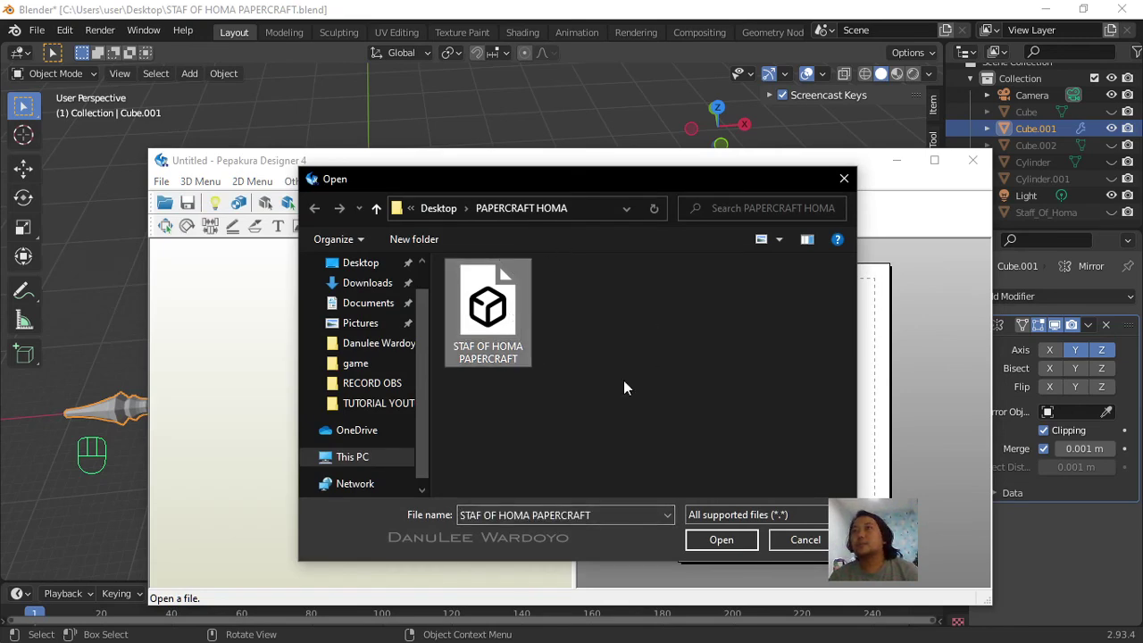
click(734, 541)
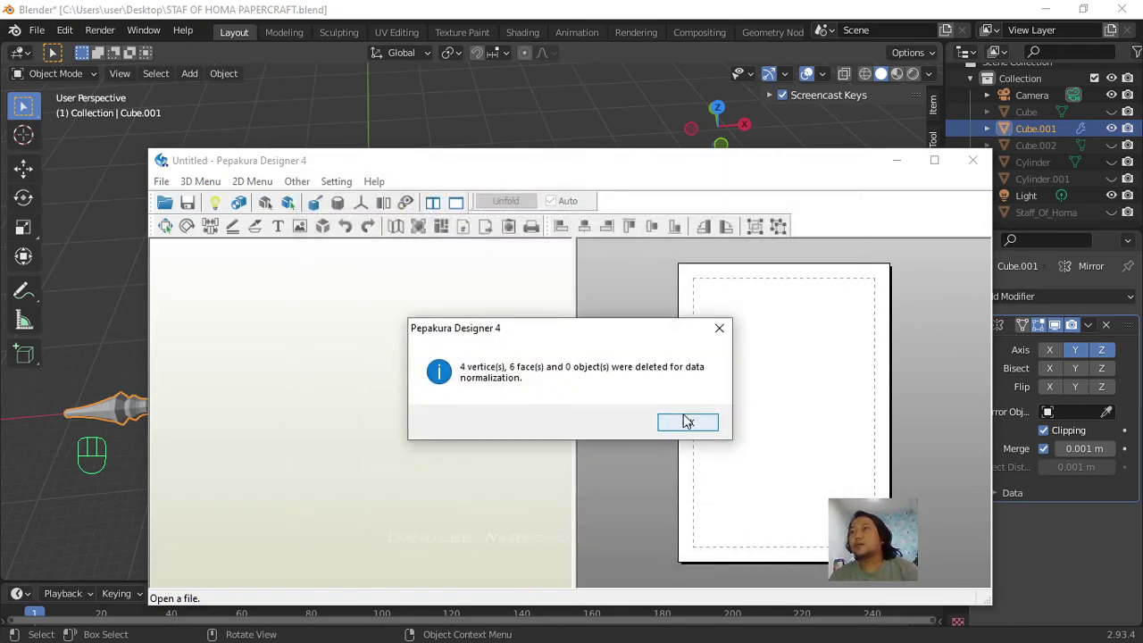
Step: Dismiss the data normalization notice and close the model coordinate adjustment without flipping faces
click(685, 420)
click(585, 415)
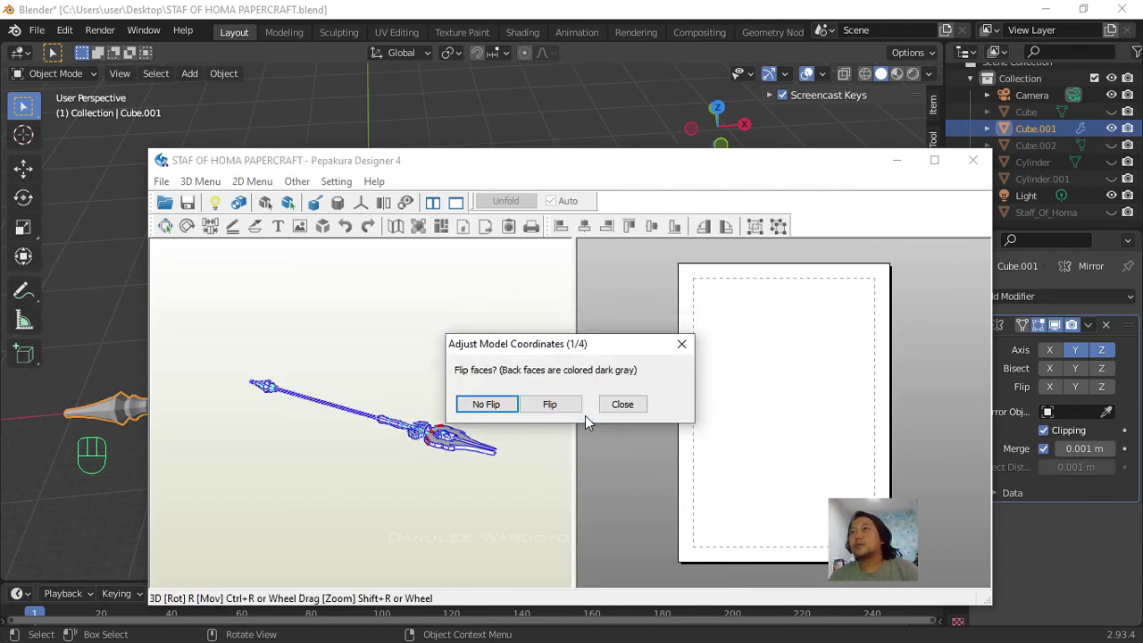
click(635, 408)
click(609, 422)
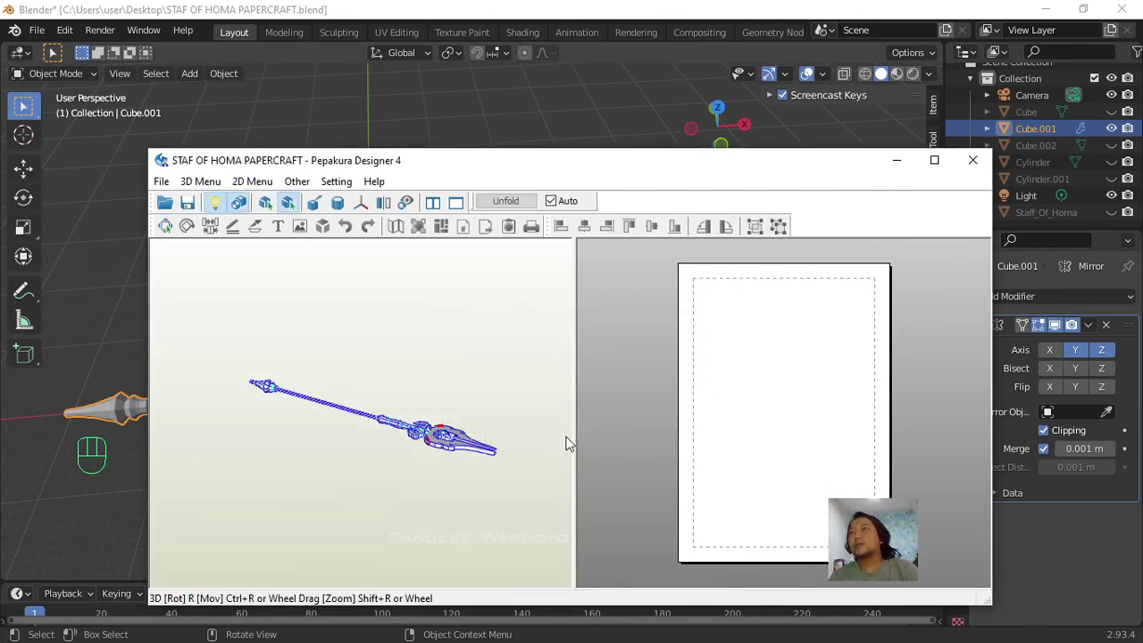
scroll(483, 464, up, 5)
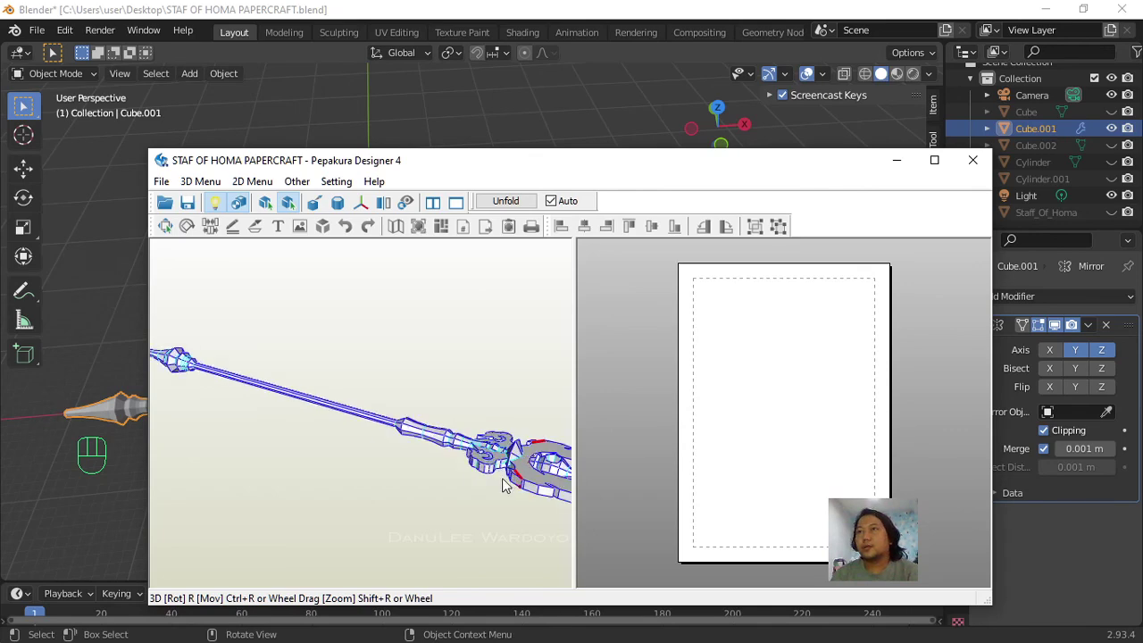
Step: Unfold the Staff of Homa model into a flat 2D pattern with automatic unfolding
right_drag(520, 518, 347, 446)
scroll(365, 375, up, 3)
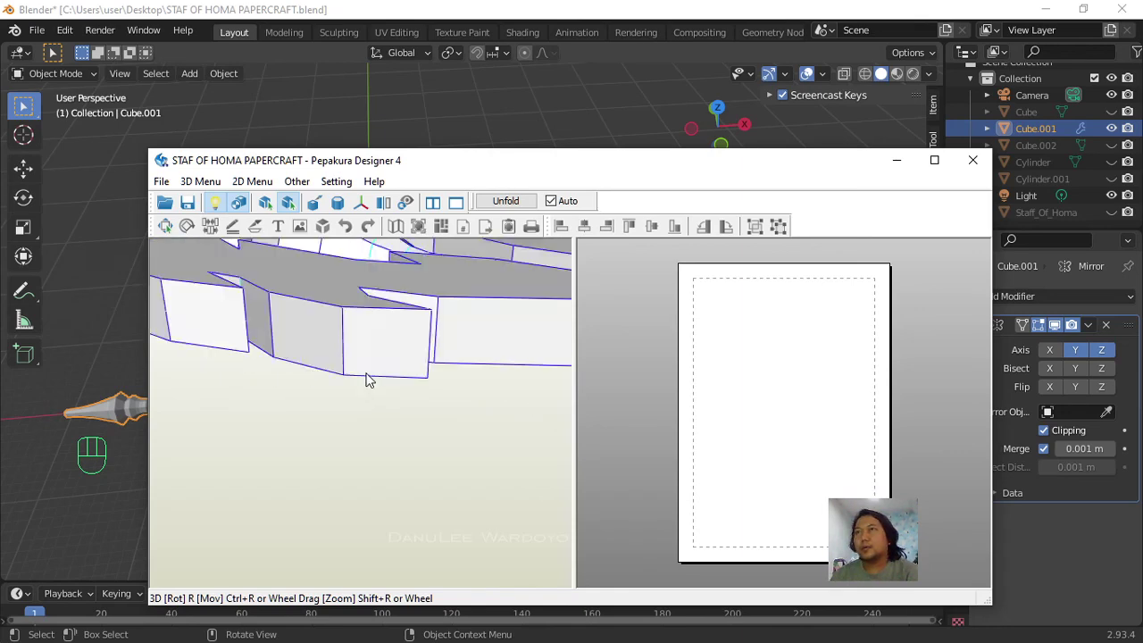
scroll(376, 379, down, 4)
scroll(366, 366, down, 5)
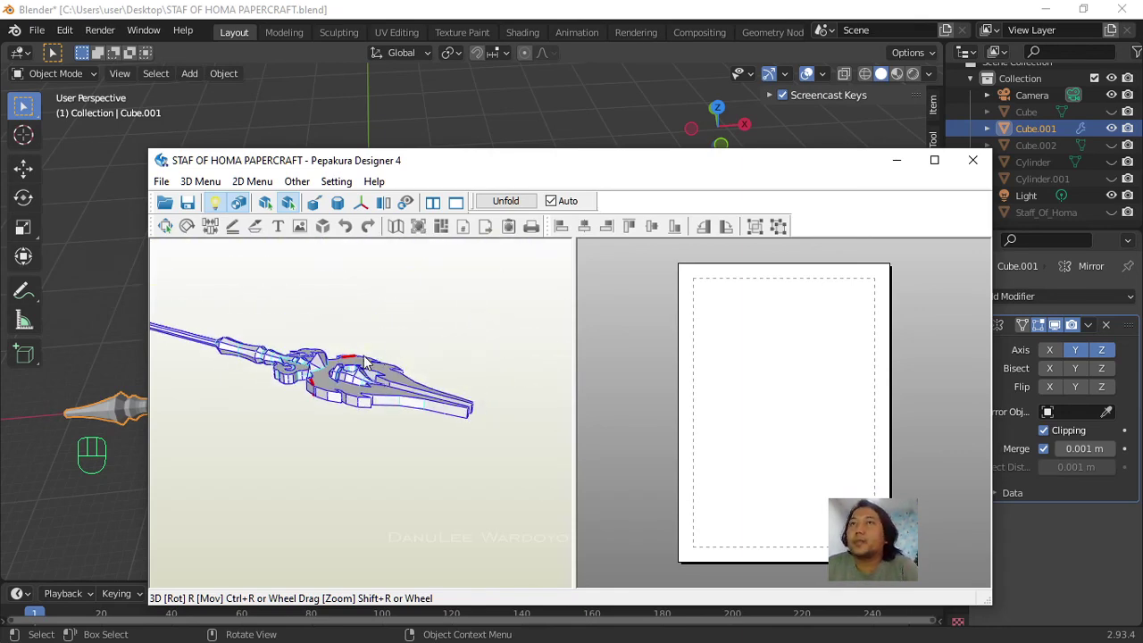
click(516, 202)
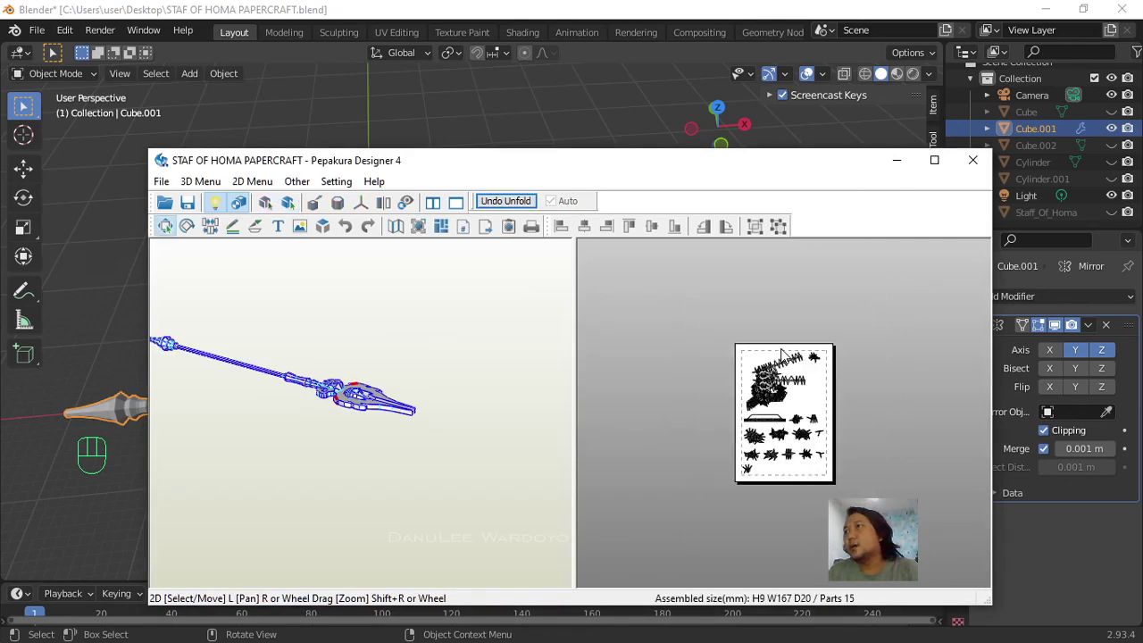
Step: Hide the glue flaps on the unfolded parts in the 2D pattern
scroll(785, 356, up, 2)
scroll(785, 357, up, 3)
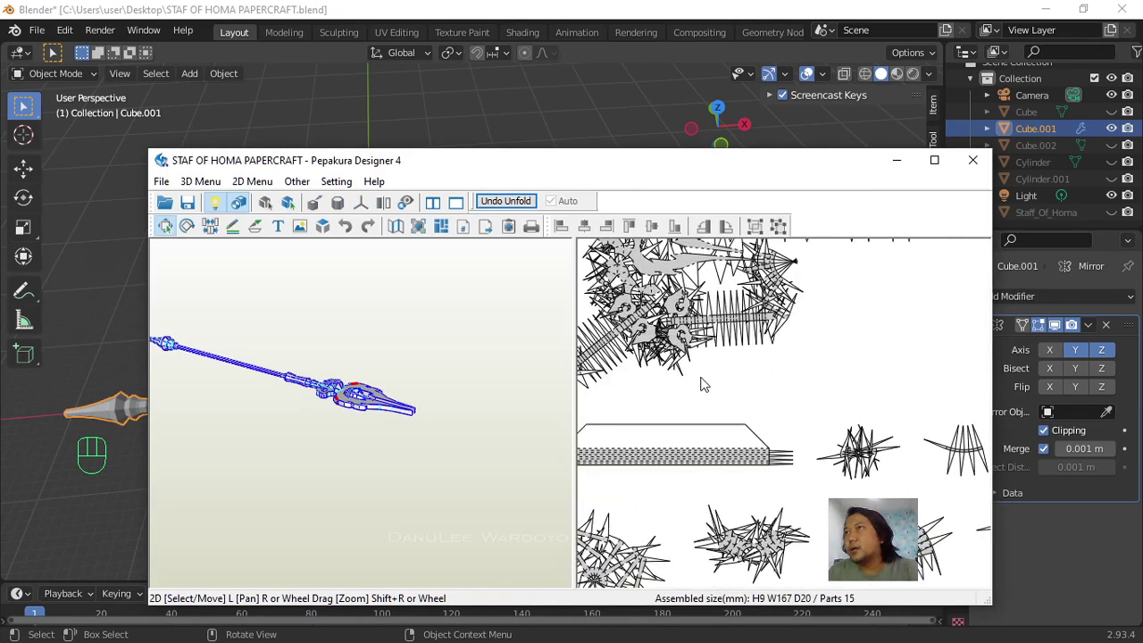
scroll(714, 442, down, 3)
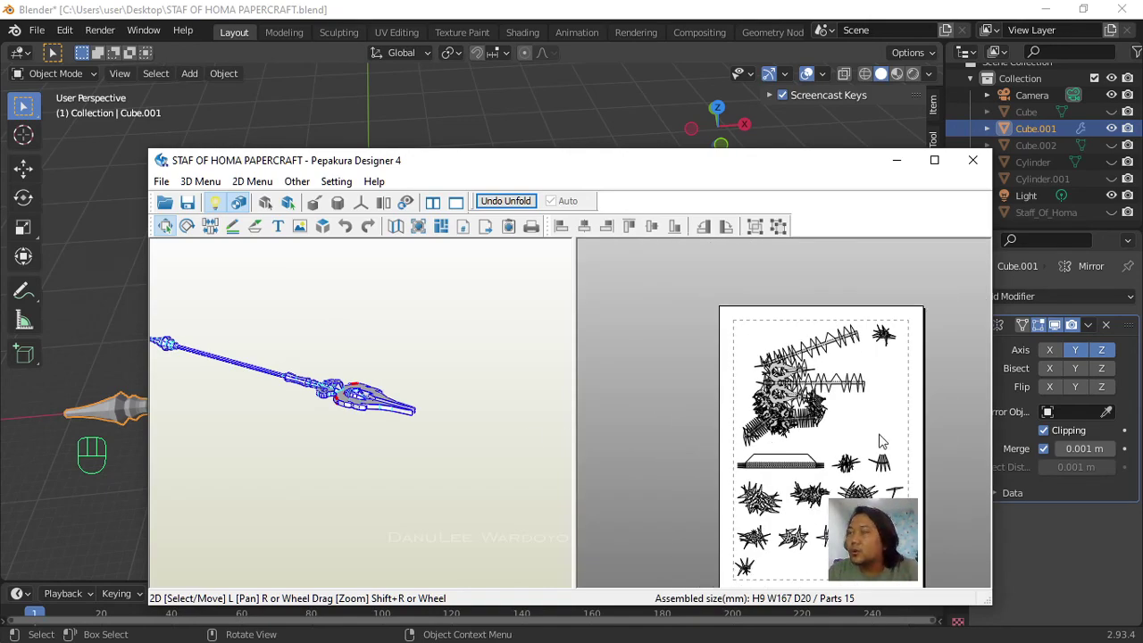
scroll(879, 438, down, 1)
scroll(879, 438, up, 4)
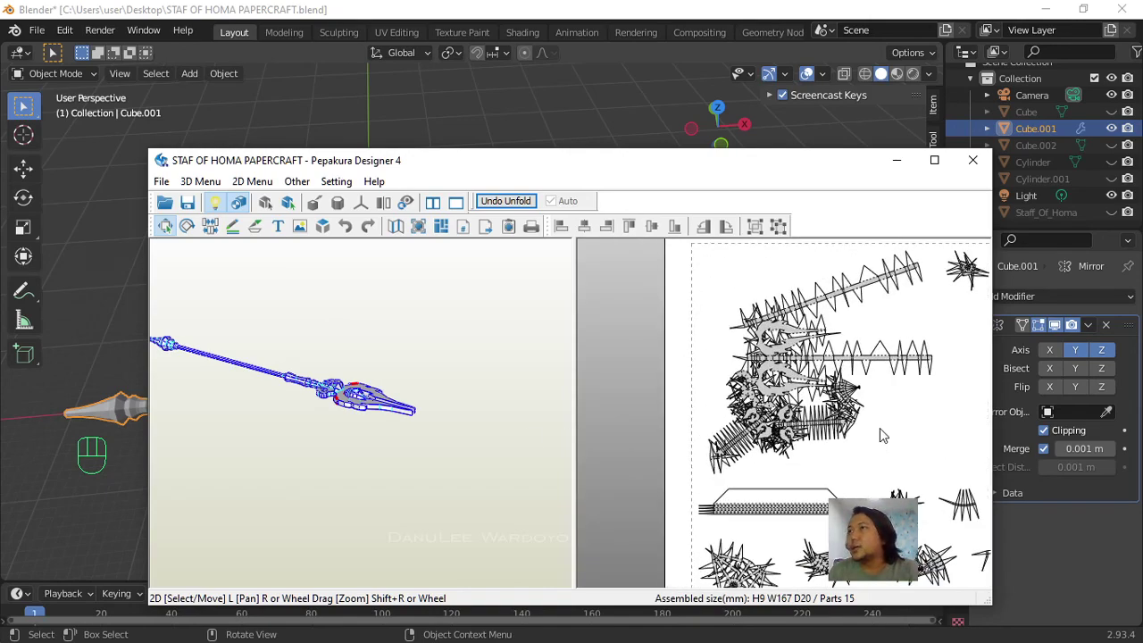
click(254, 182)
click(248, 263)
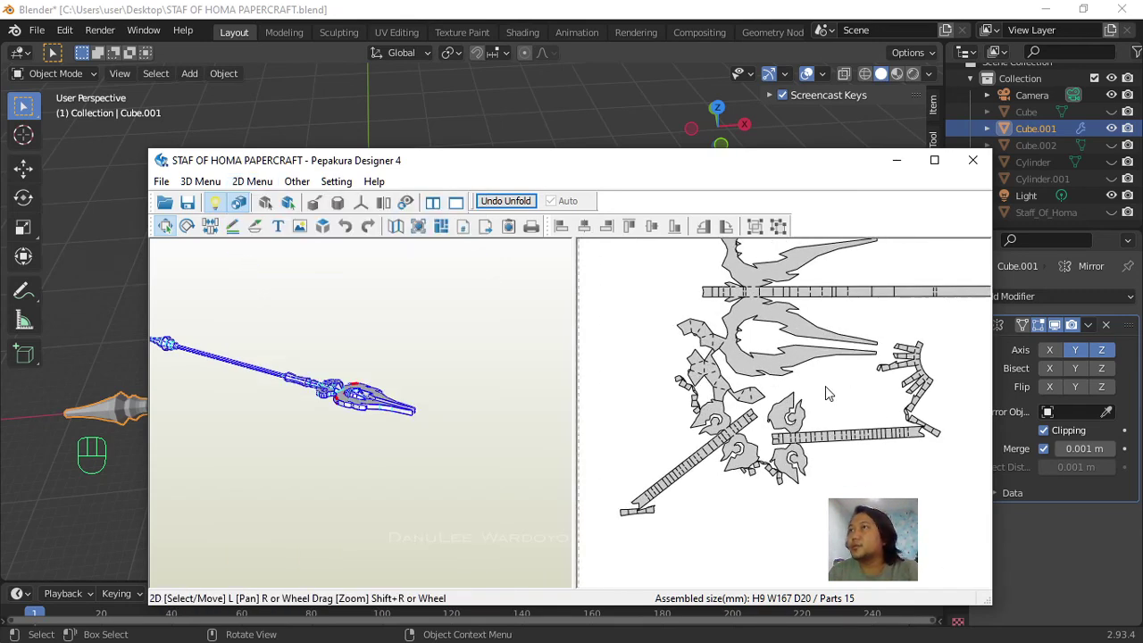
Step: Examine the unfolded staff parts on the pattern page, especially the blade outlines, ornament pieces and long side strips
scroll(825, 386, up, 3)
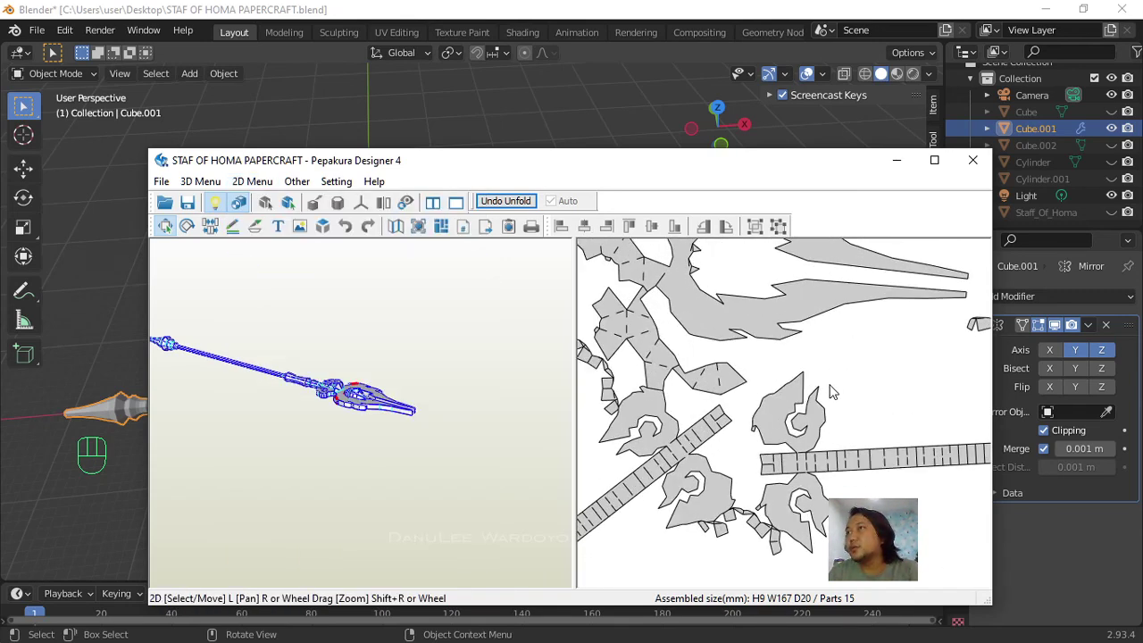
scroll(830, 391, down, 3)
scroll(896, 429, down, 2)
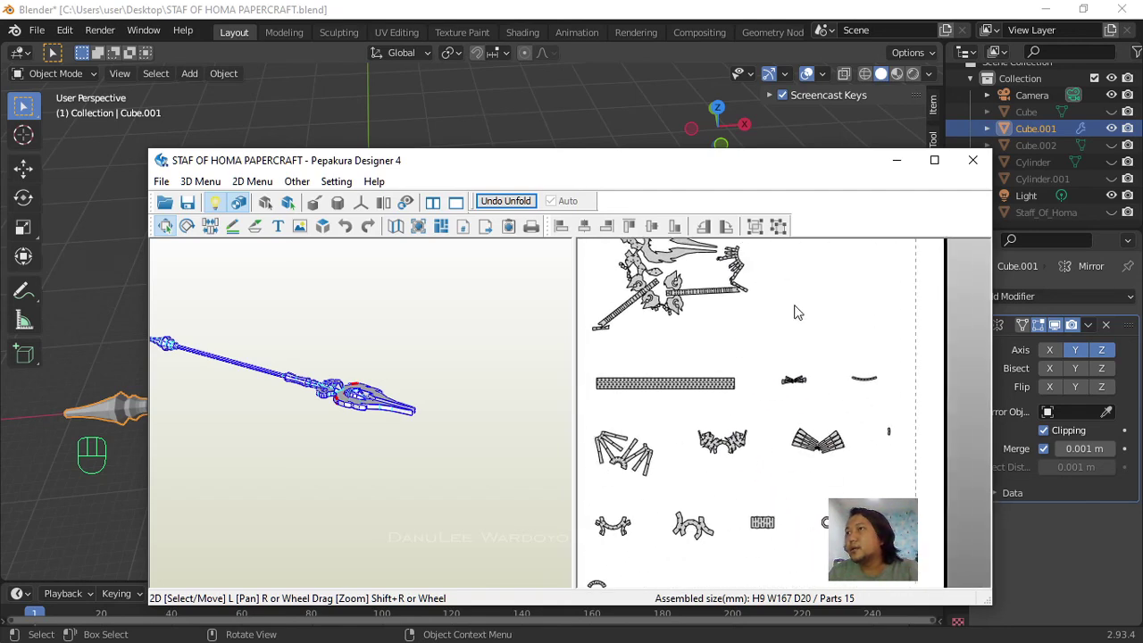
scroll(795, 312, up, 2)
scroll(837, 400, down, 1)
scroll(812, 366, up, 4)
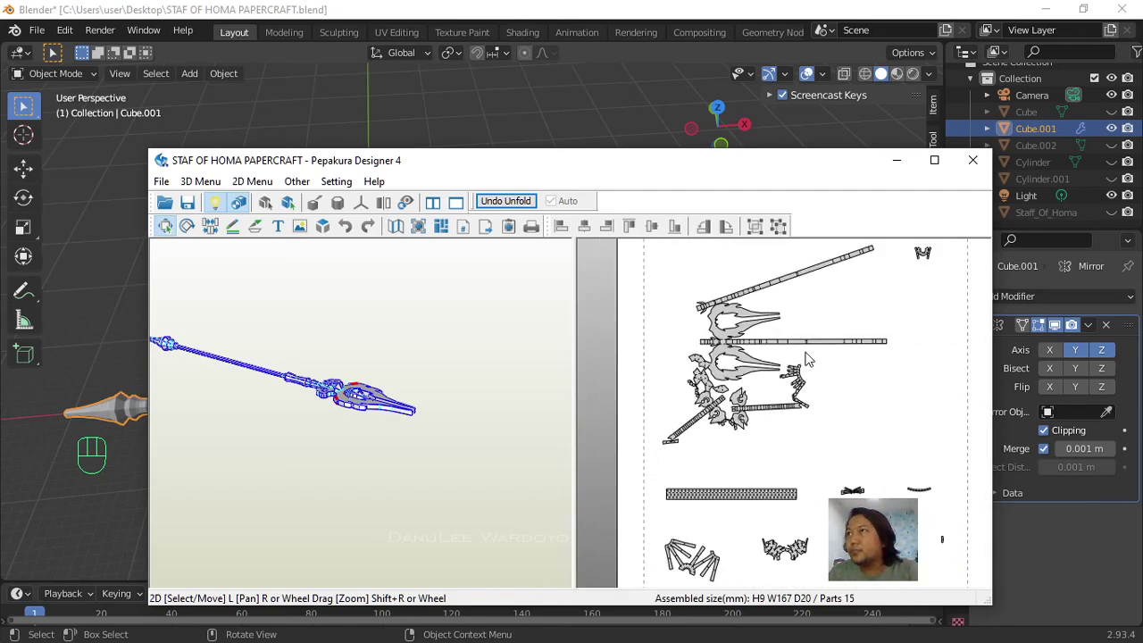
scroll(807, 357, up, 1)
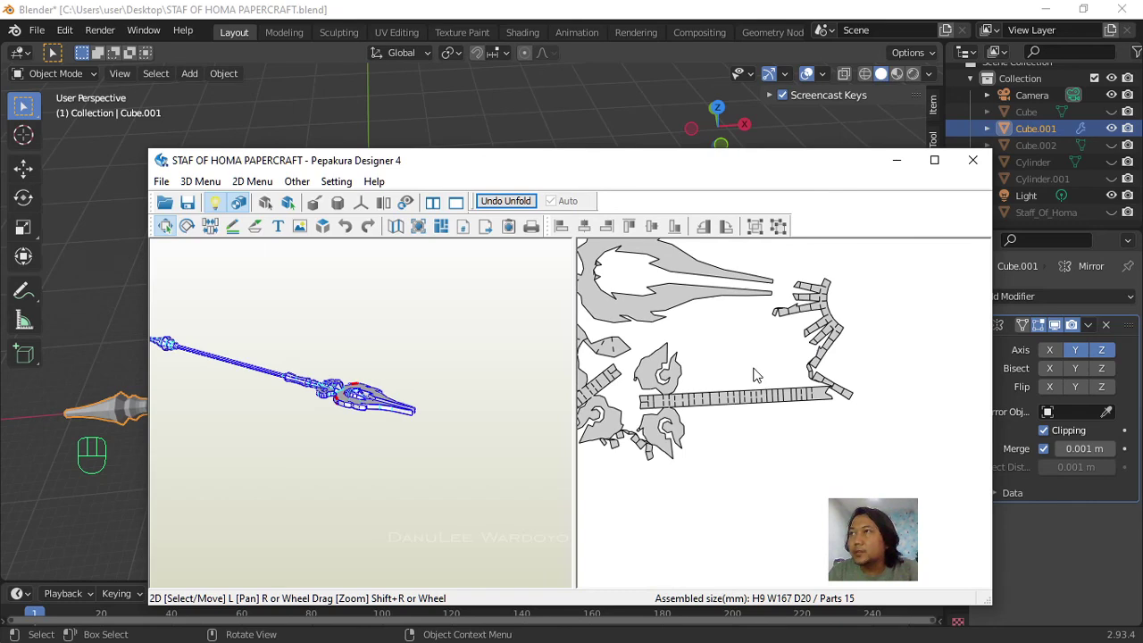
scroll(824, 468, up, 3)
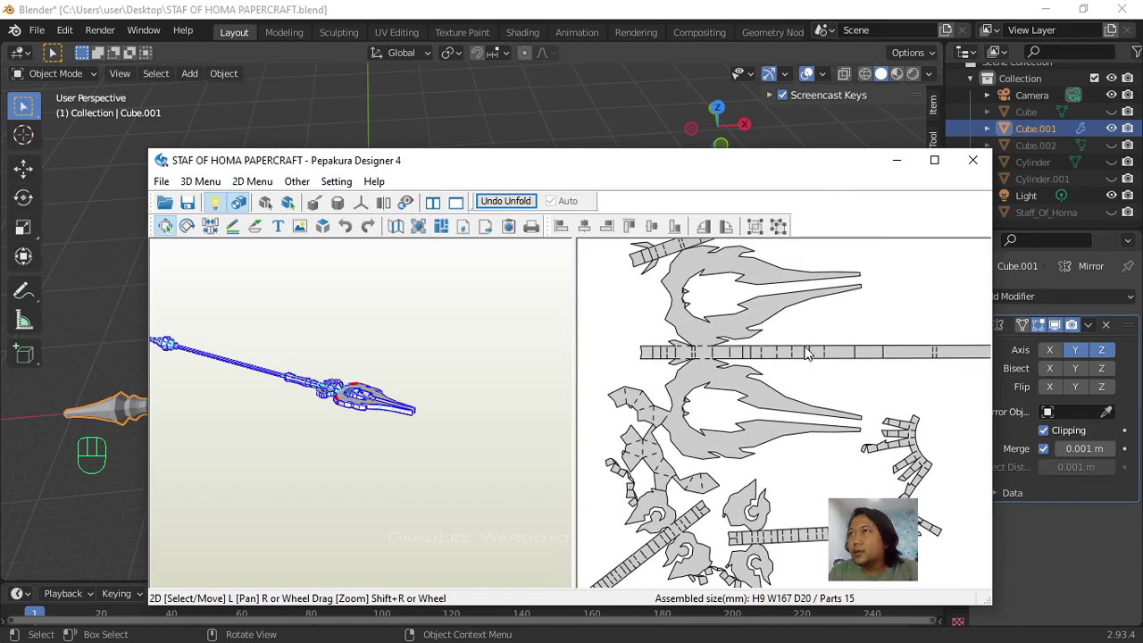
scroll(806, 352, up, 2)
scroll(864, 387, down, 3)
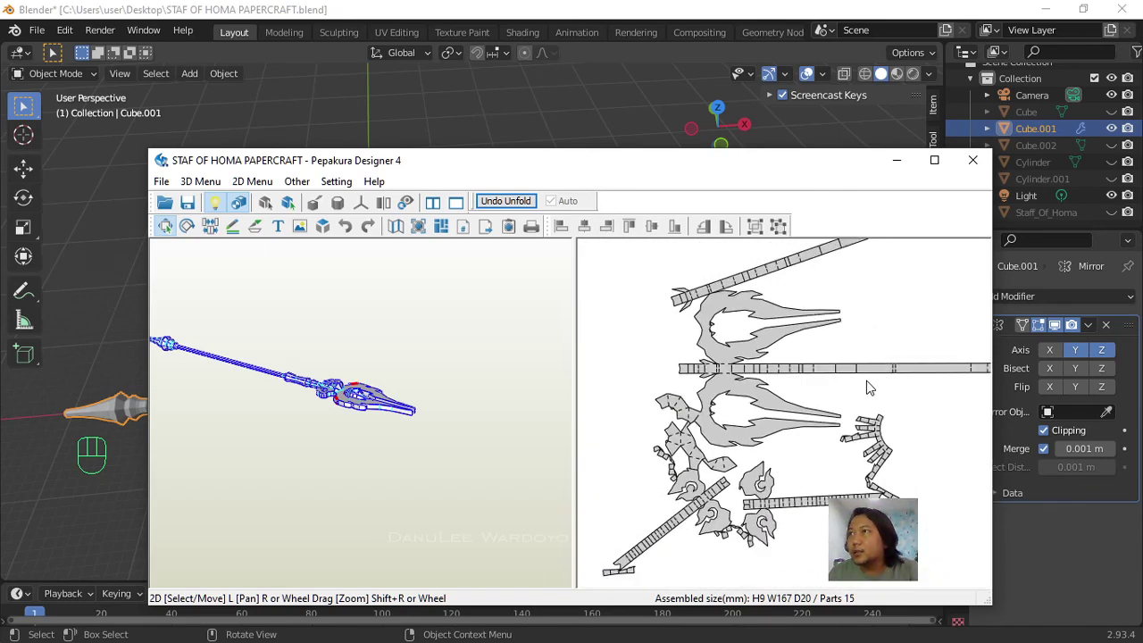
drag(679, 167, 569, 124)
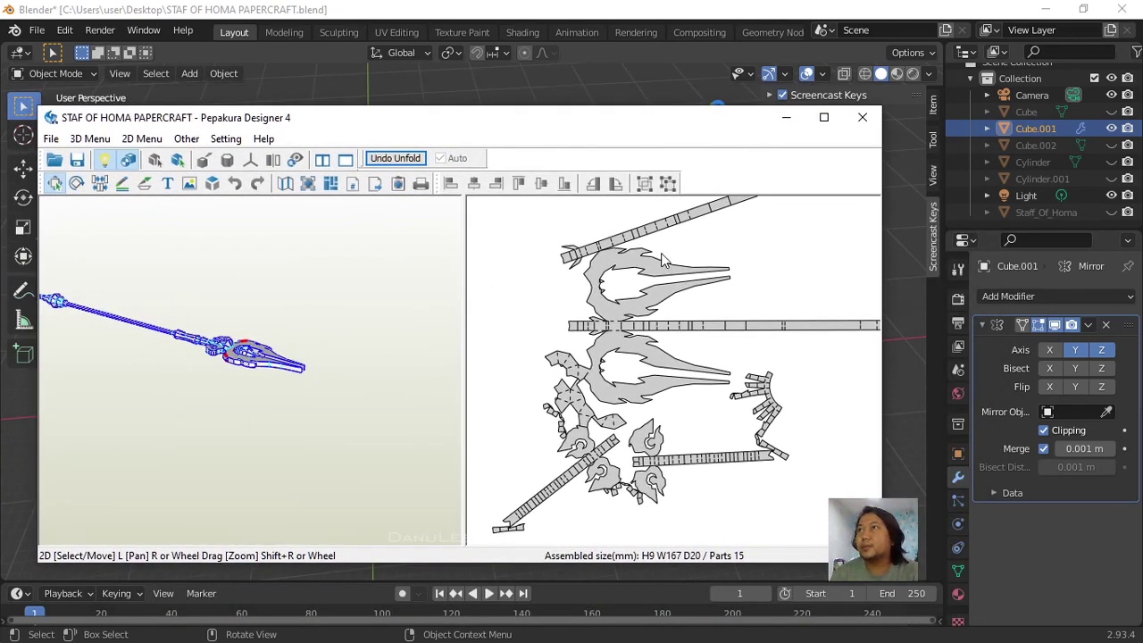
scroll(730, 323, up, 2)
scroll(732, 323, down, 3)
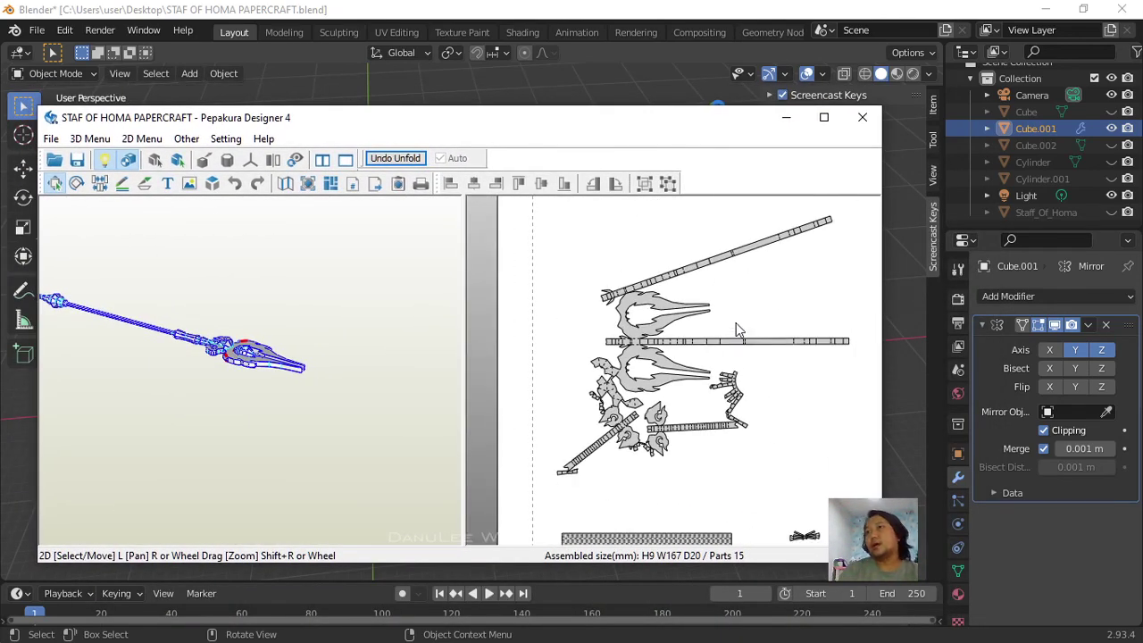
scroll(735, 328, down, 1)
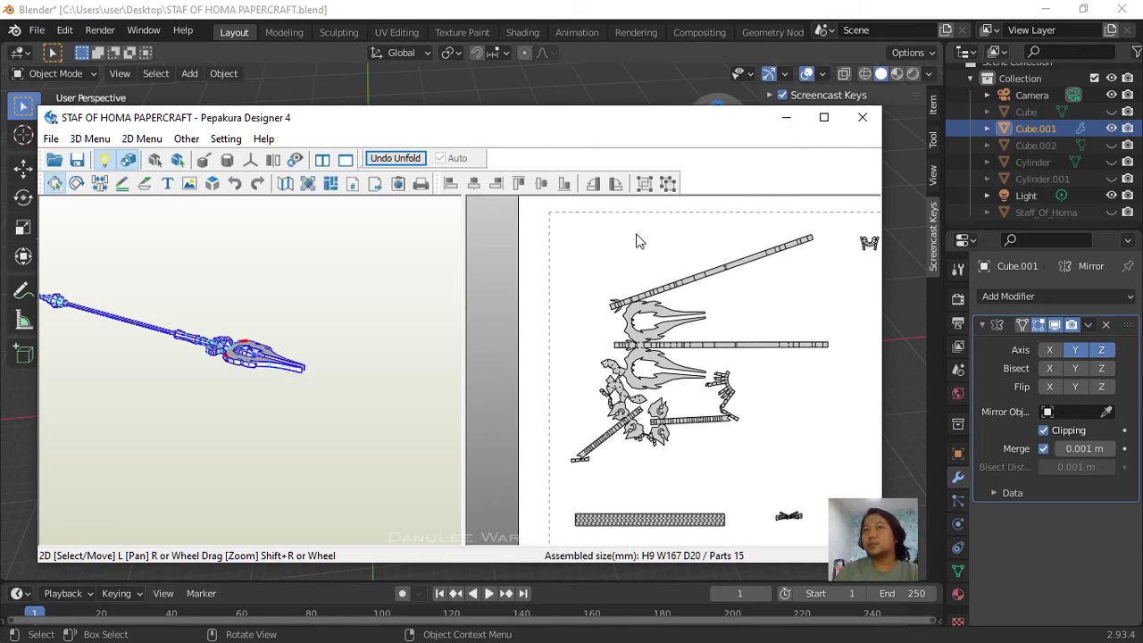
scroll(711, 359, up, 1)
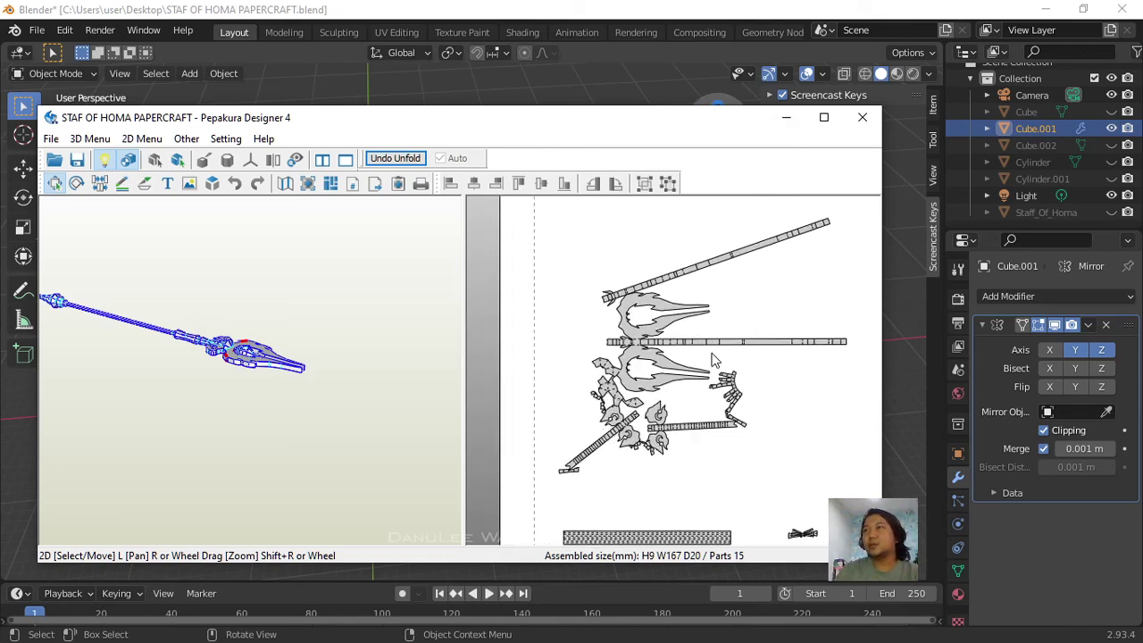
Step: Minimize Pepakura Designer to return to Blender and view the whole staff model
click(785, 120)
scroll(629, 360, up, 2)
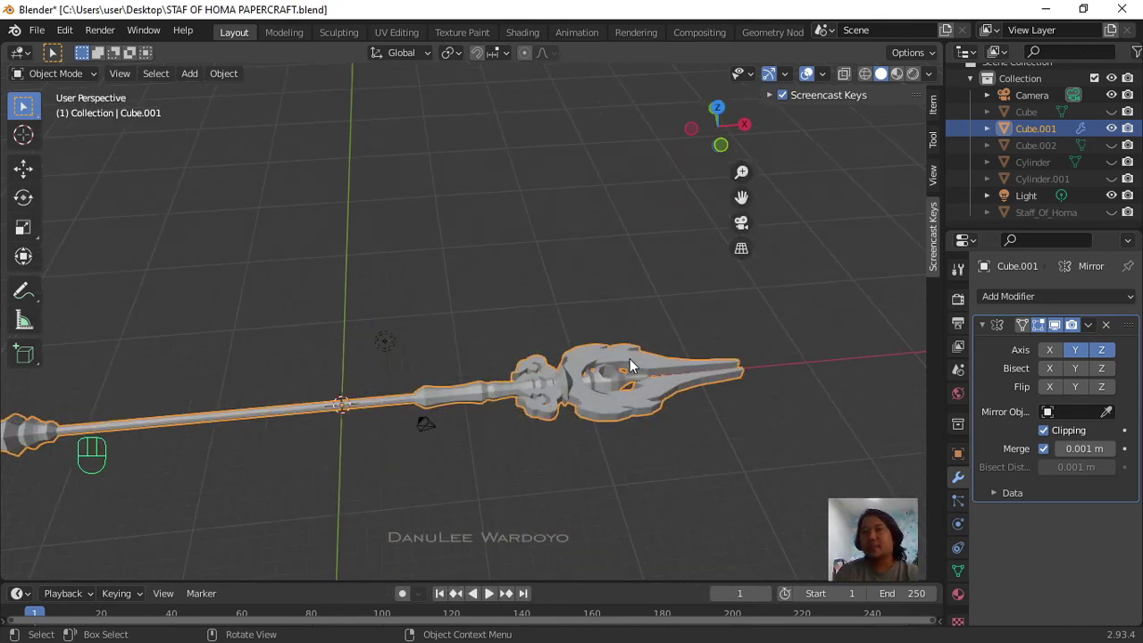
scroll(643, 370, down, 4)
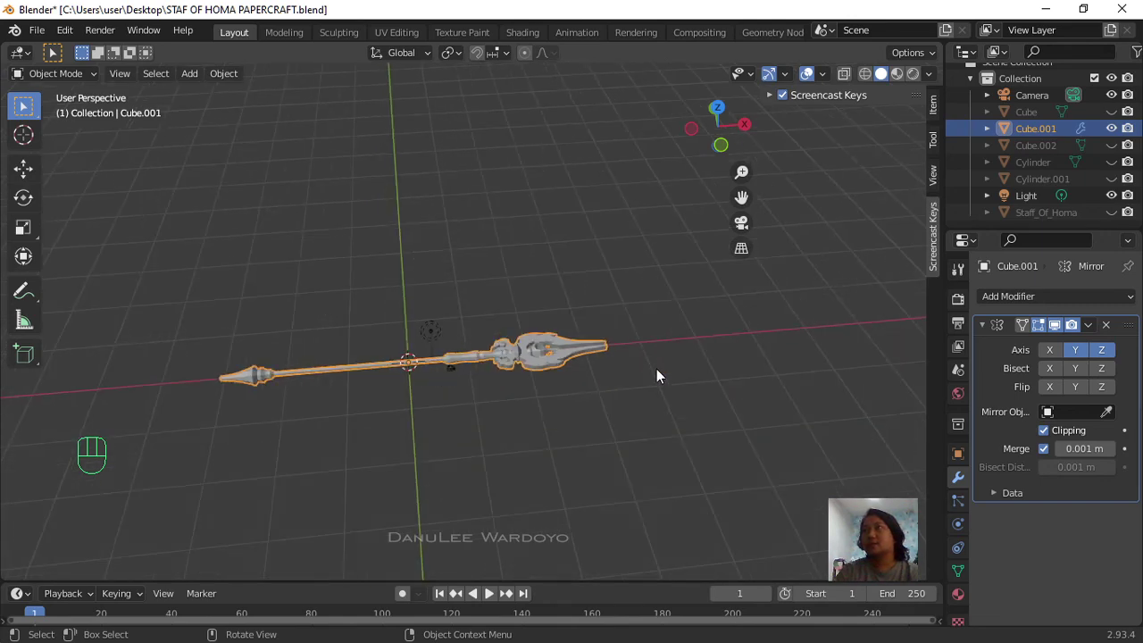